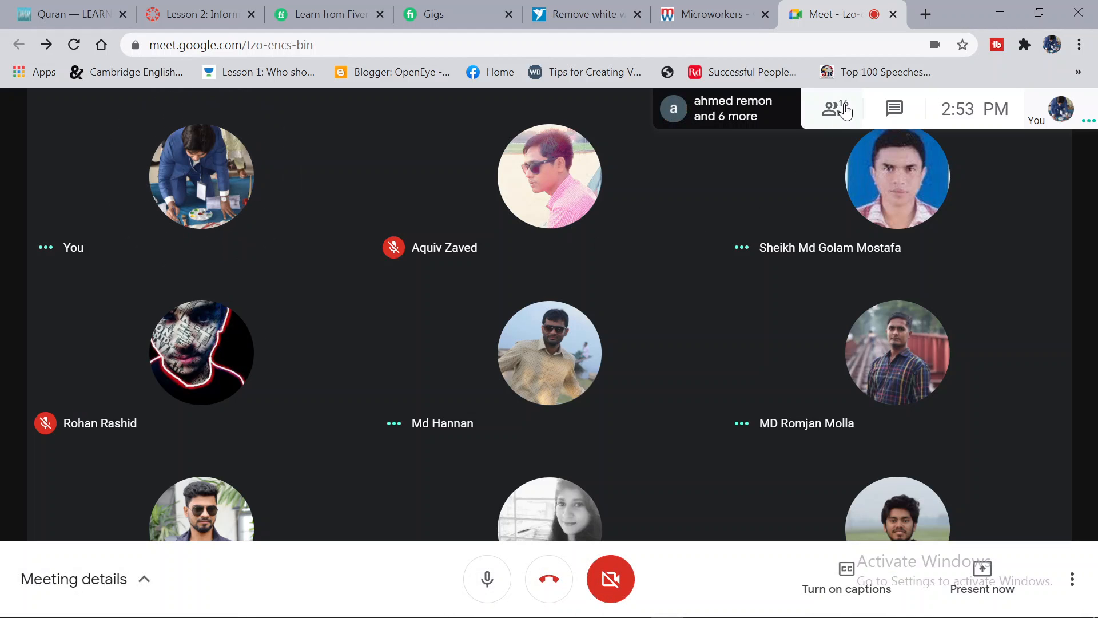
Step: Examine the full list of people in the call and their microphone status, and close the participant list
left_click(844, 114)
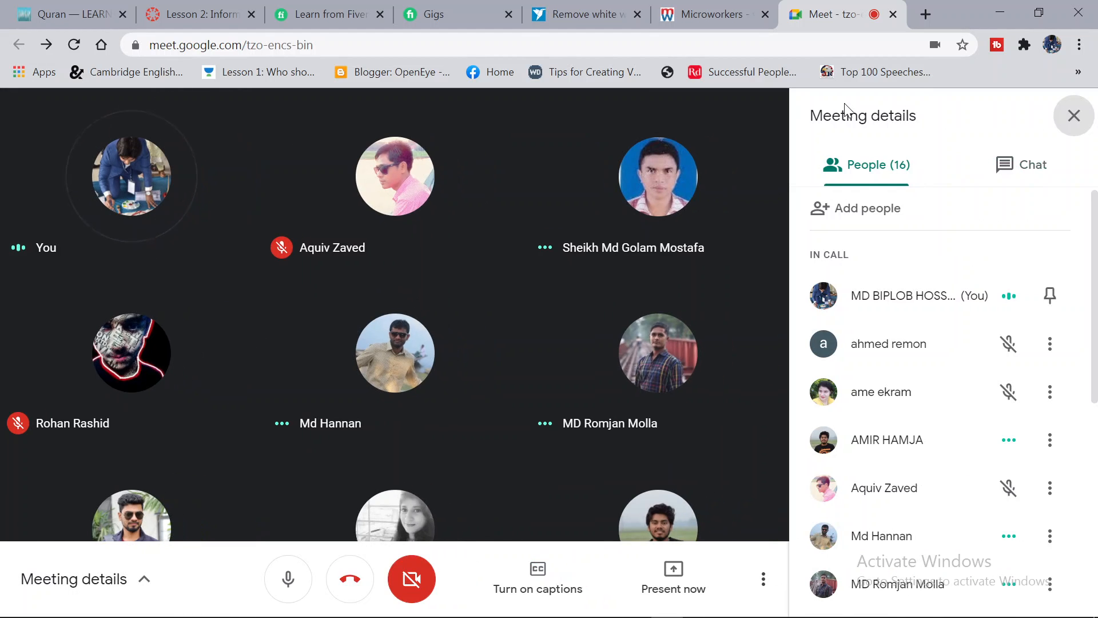
scroll(913, 394, "down", 6)
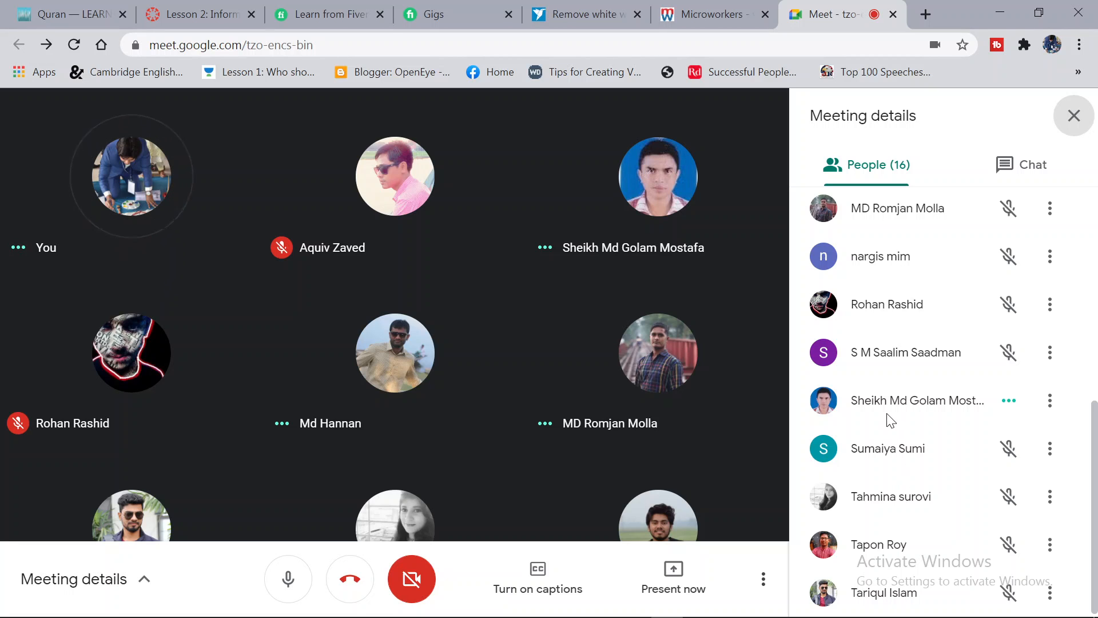
scroll(891, 420, "up", 6)
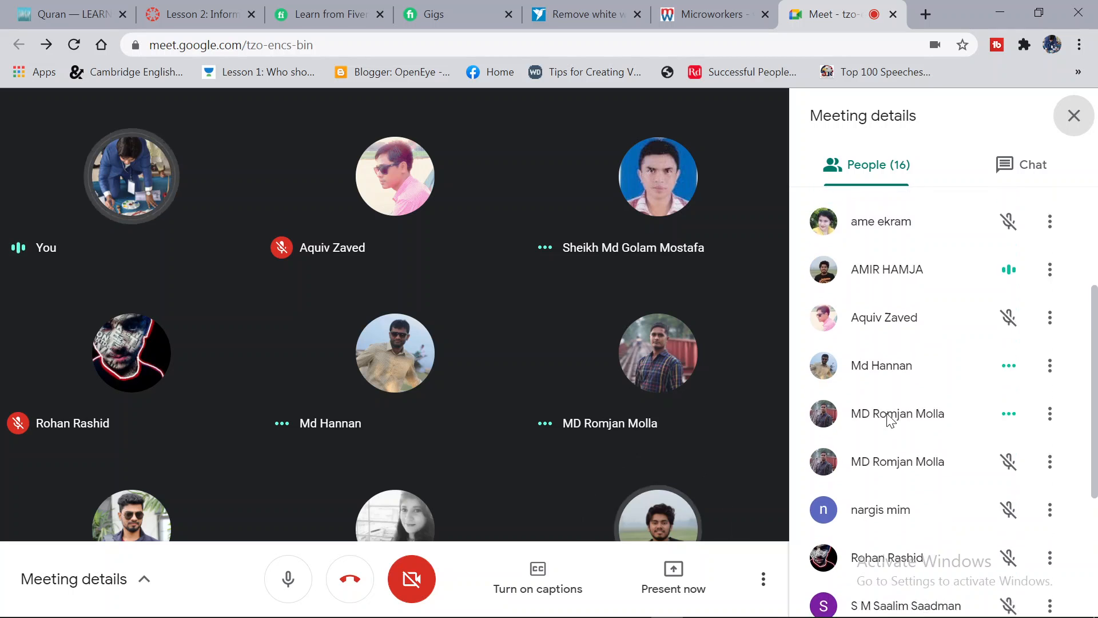
scroll(887, 417, "up", 2)
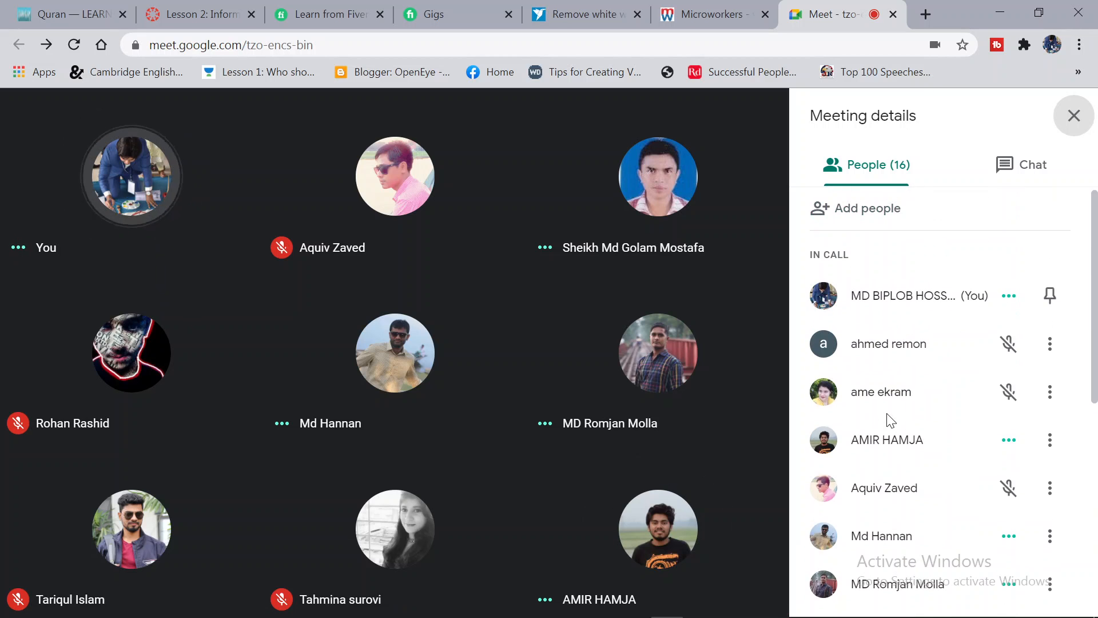
scroll(880, 544, "down", 6)
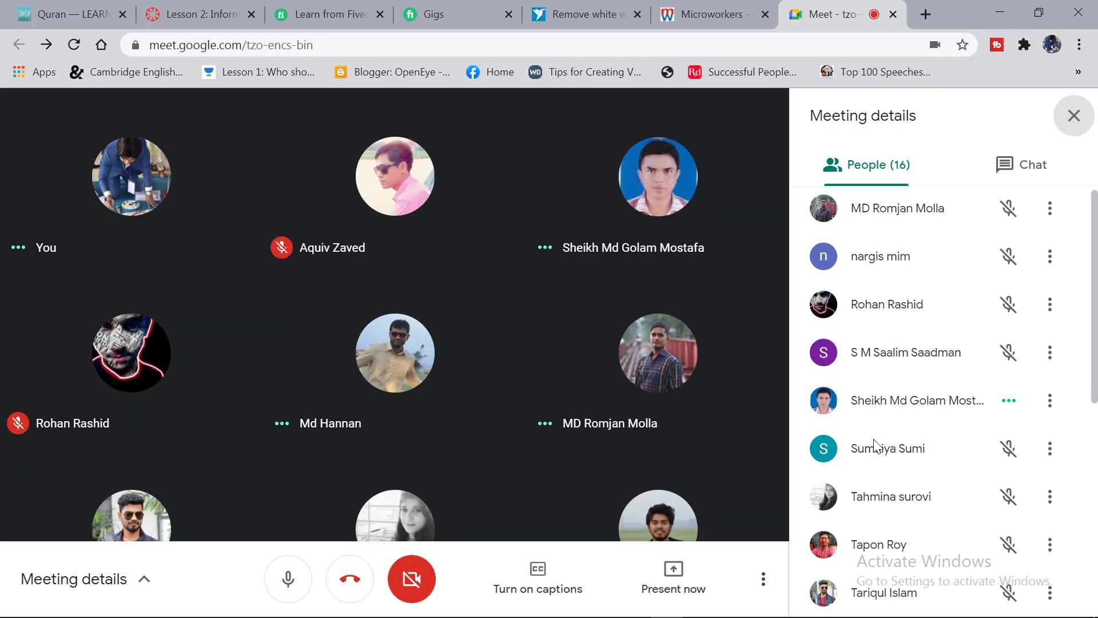
scroll(875, 443, "down", 3)
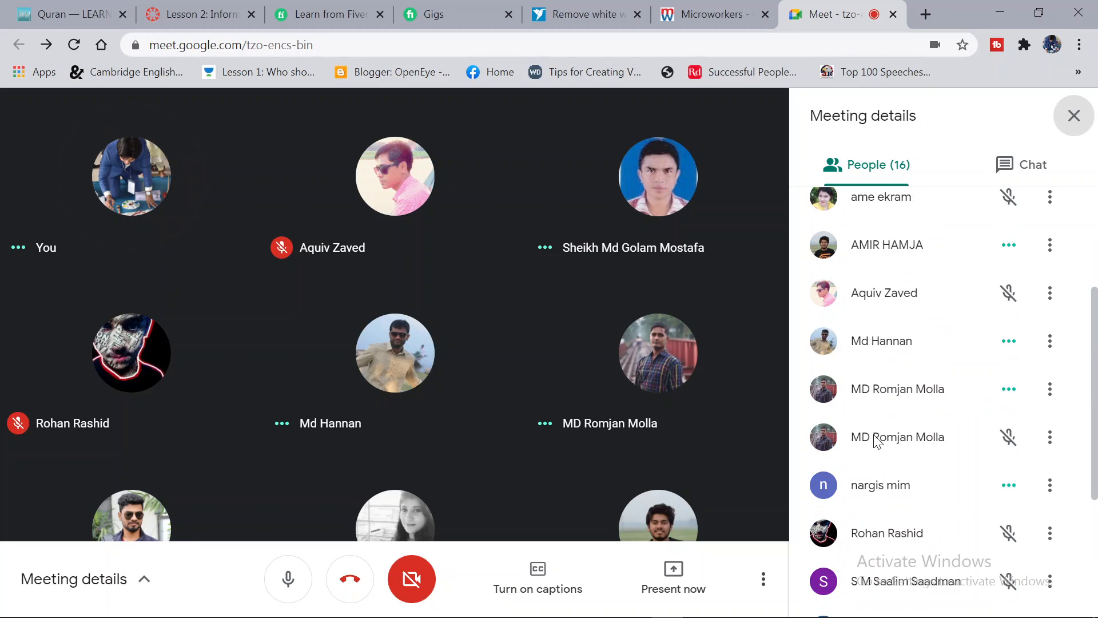
scroll(875, 440, "up", 4)
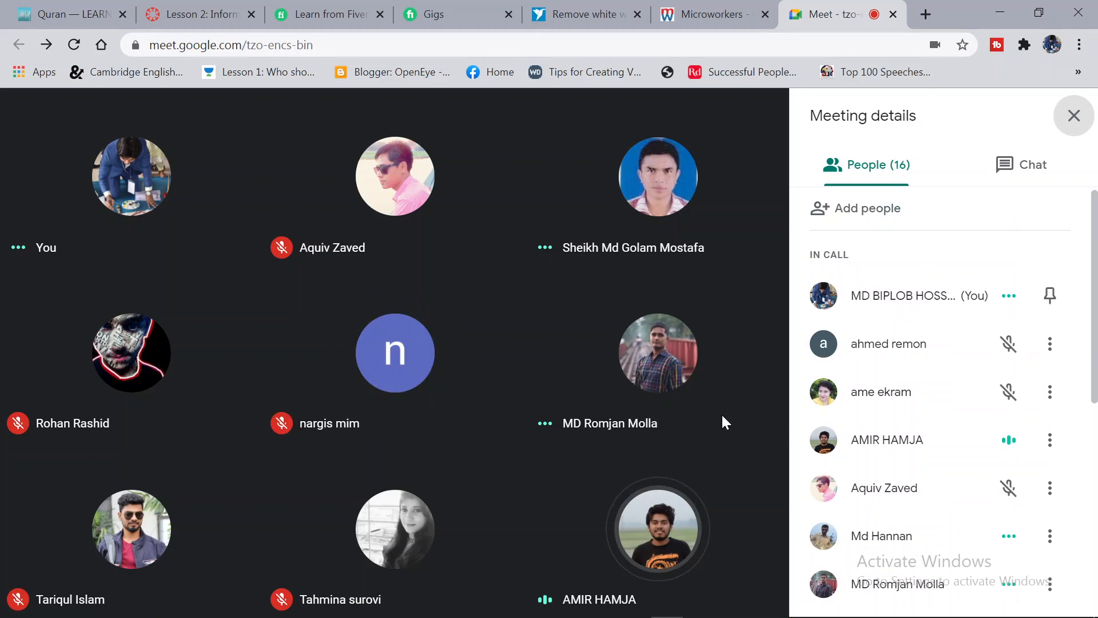
scroll(939, 417, "down", 6)
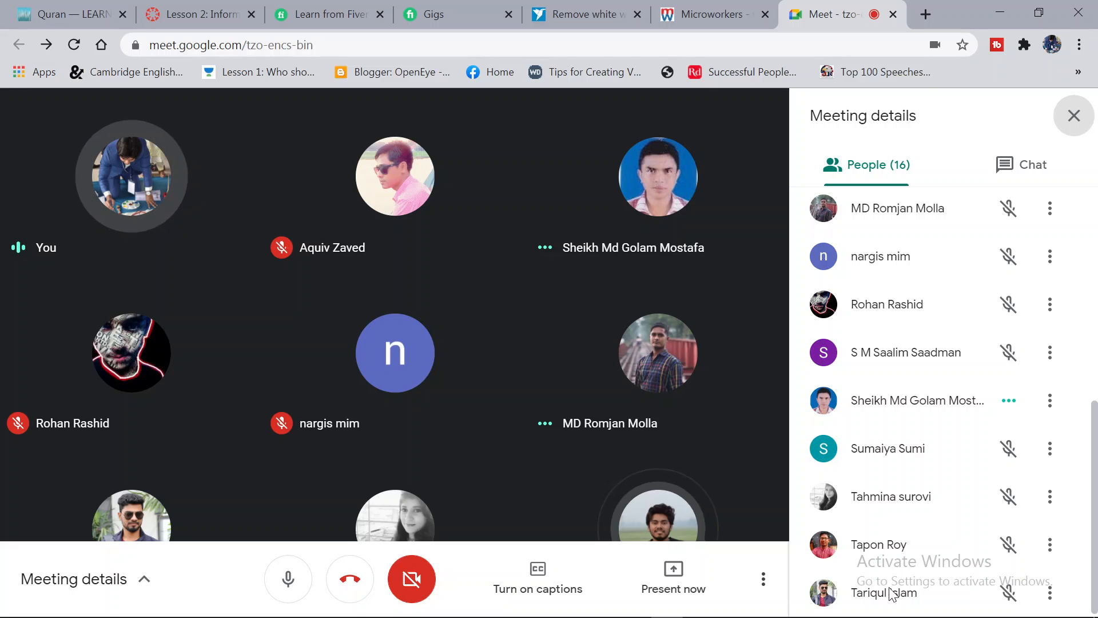
scroll(885, 446, "up", 2)
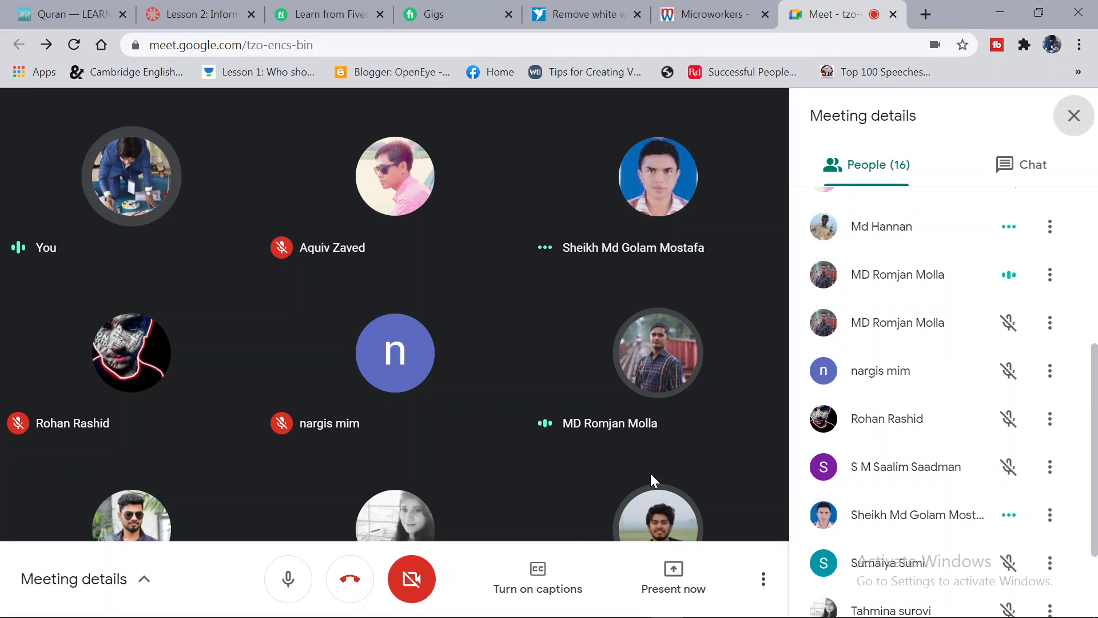
mouse_move(651, 475)
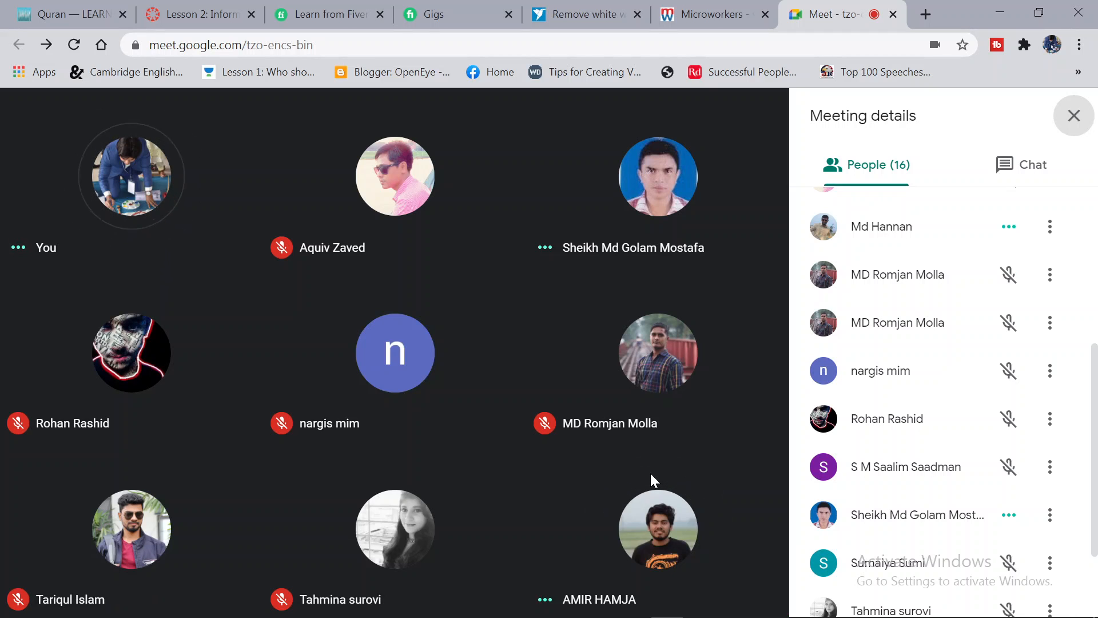
scroll(858, 468, "up", 5)
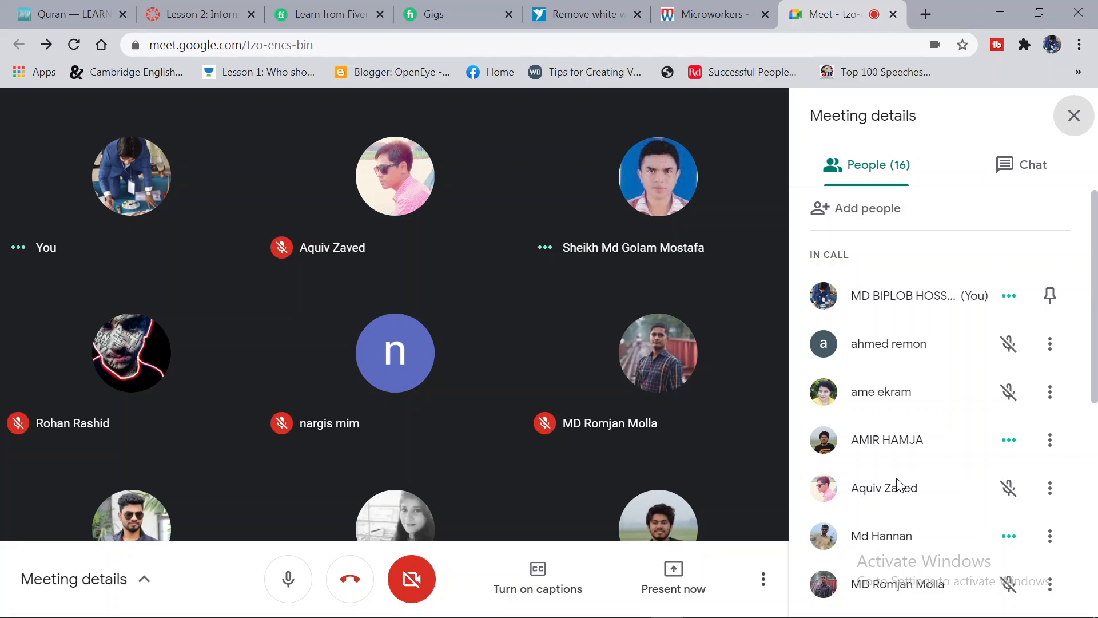
scroll(896, 482, "down", 4)
scroll(926, 502, "down", 3)
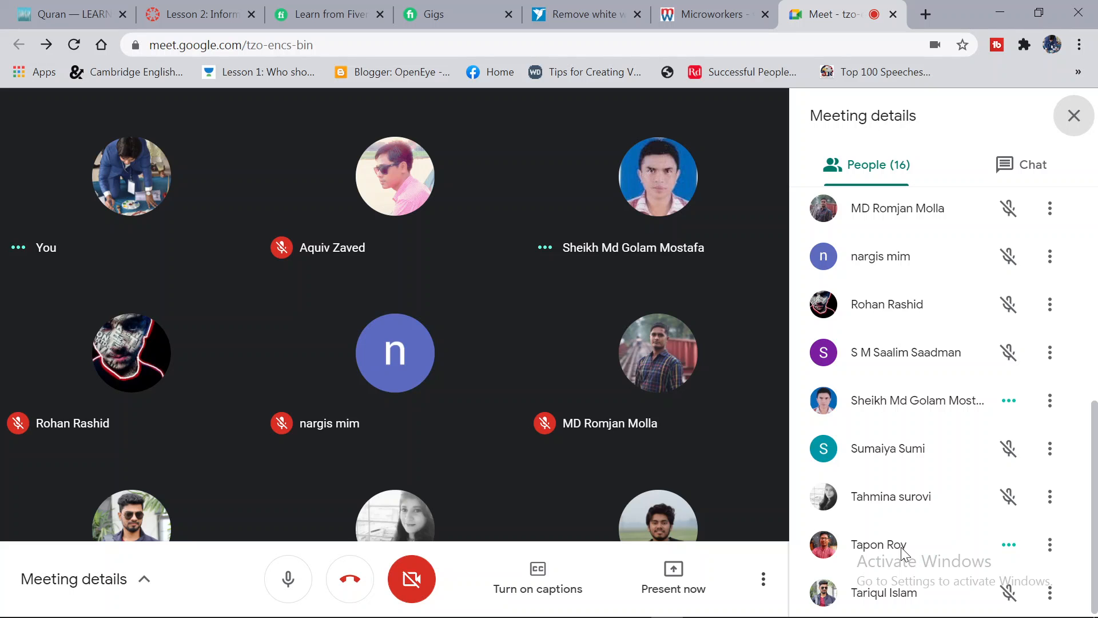
scroll(901, 546, "up", 5)
scroll(901, 544, "up", 1)
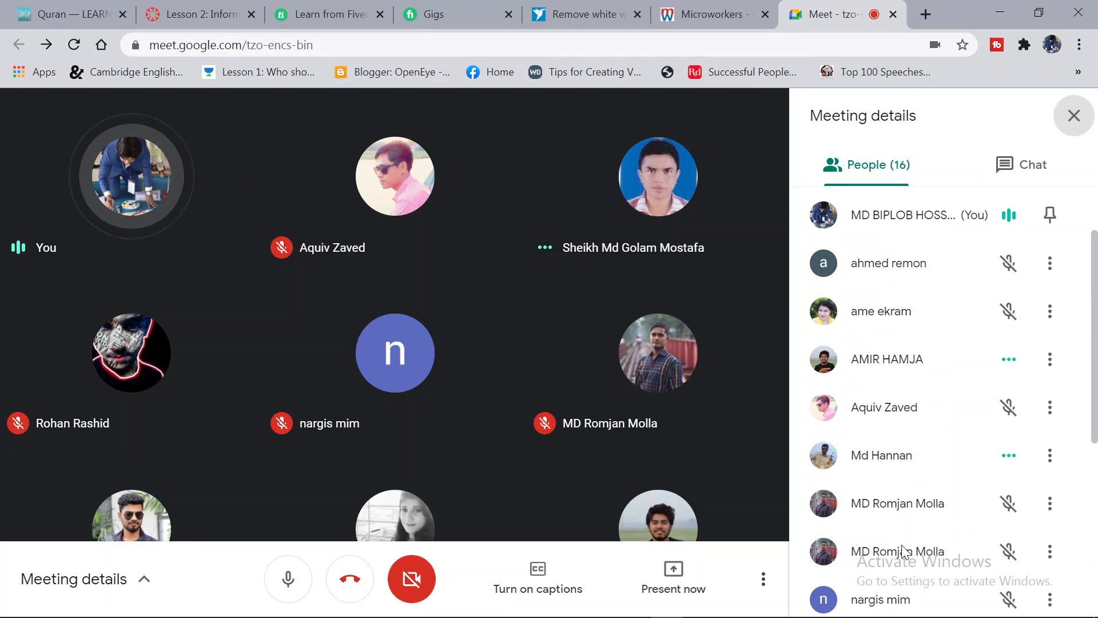
scroll(892, 533, "up", 2)
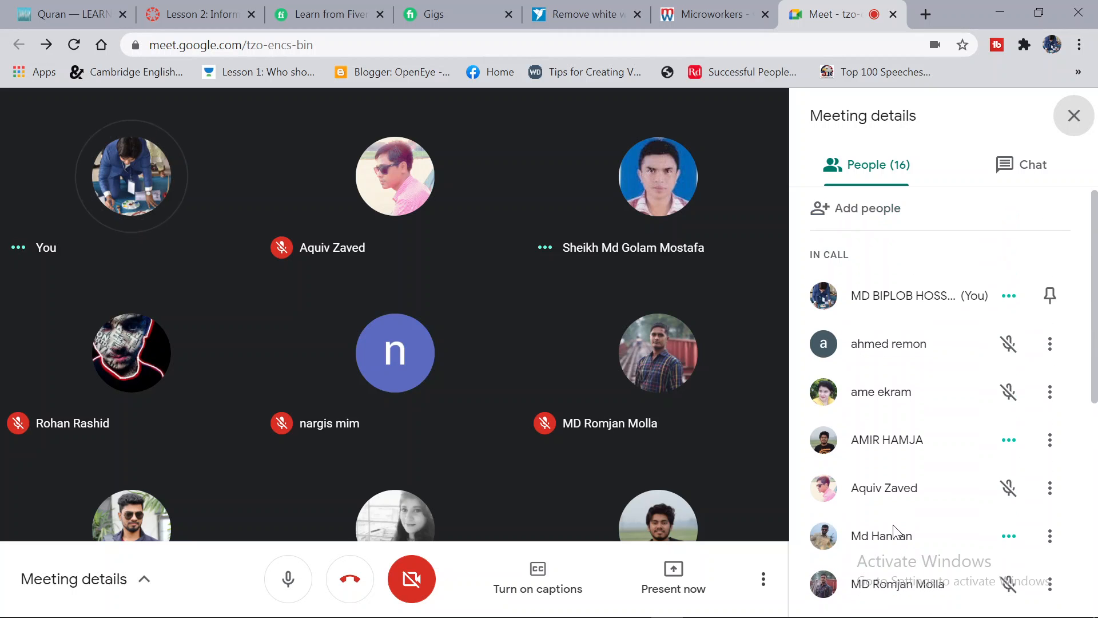
scroll(895, 532, "down", 3)
scroll(899, 533, "down", 2)
scroll(901, 533, "down", 3)
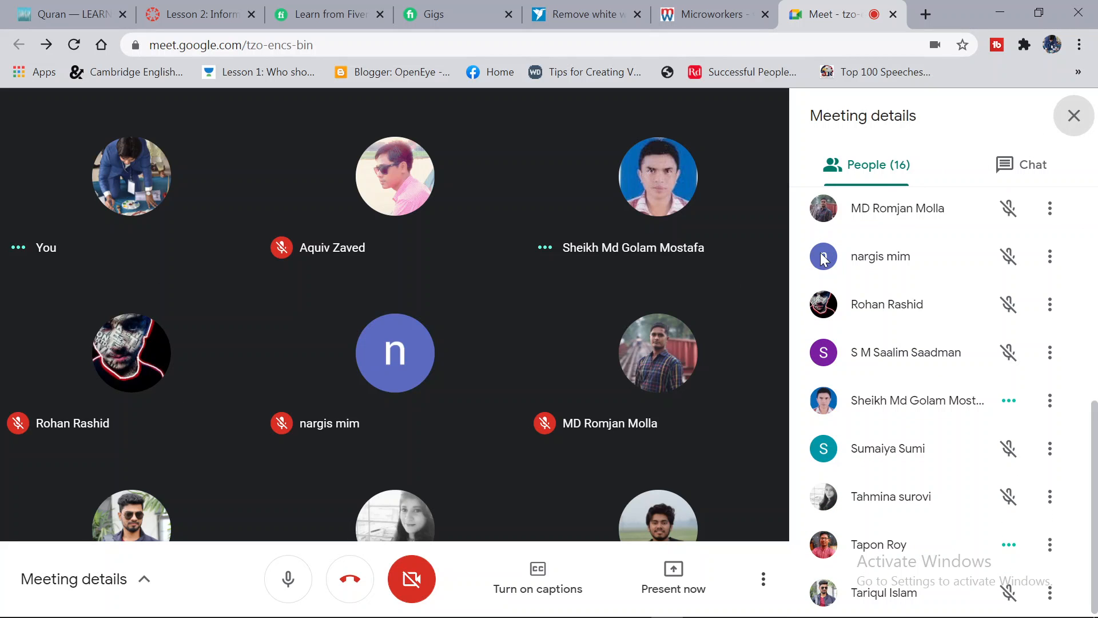
left_click(757, 482)
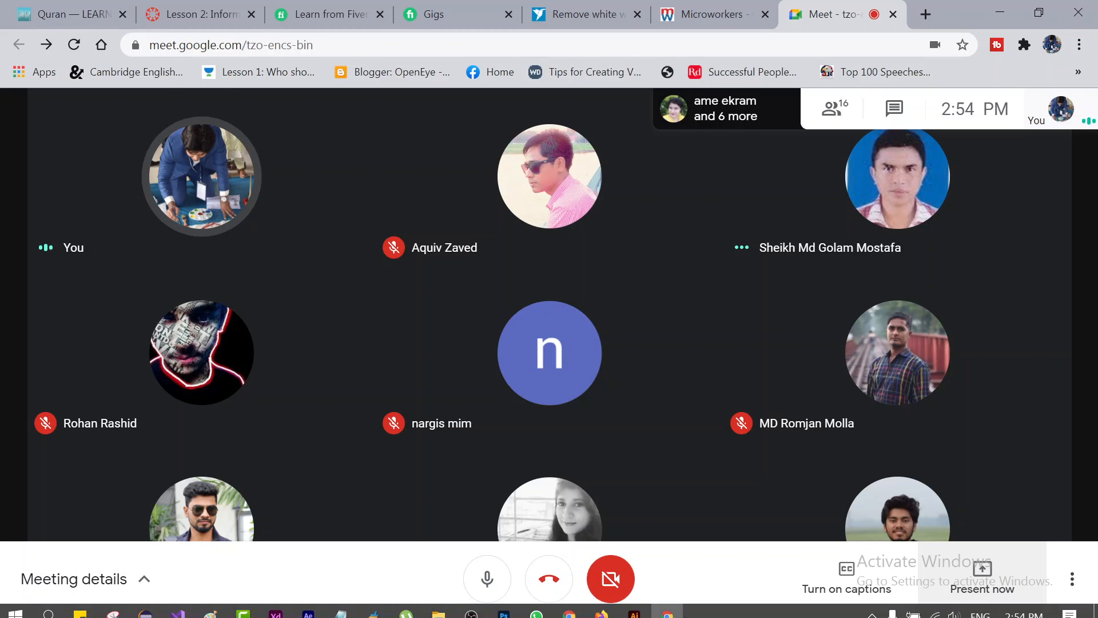
Step: Present the entire screen to everyone in the meeting and hide the screen-sharing notice
left_click(982, 574)
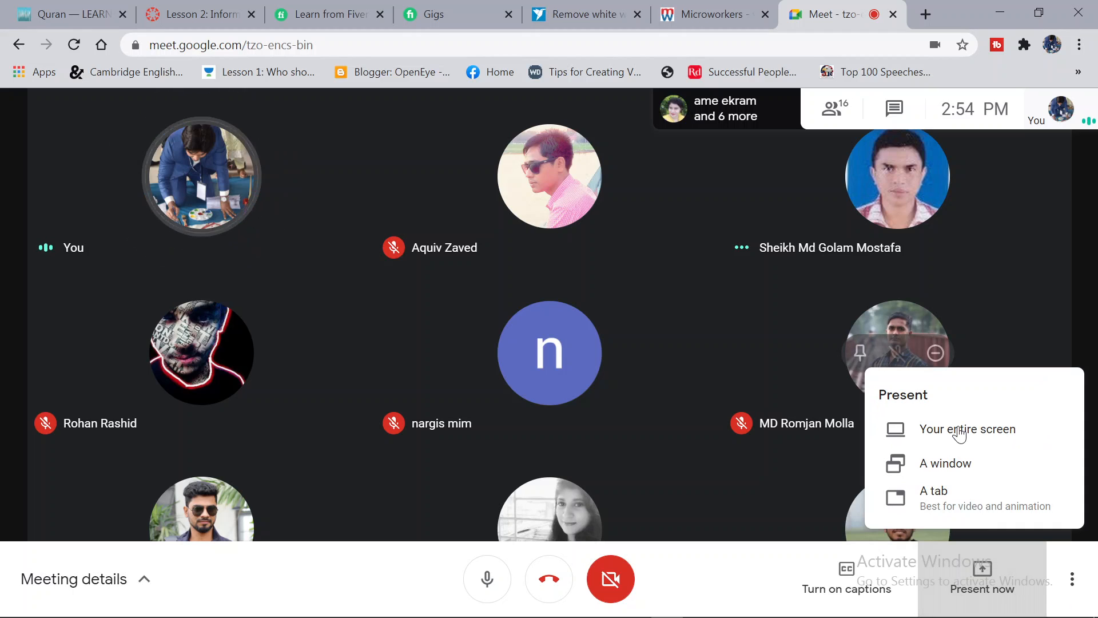
left_click(982, 436)
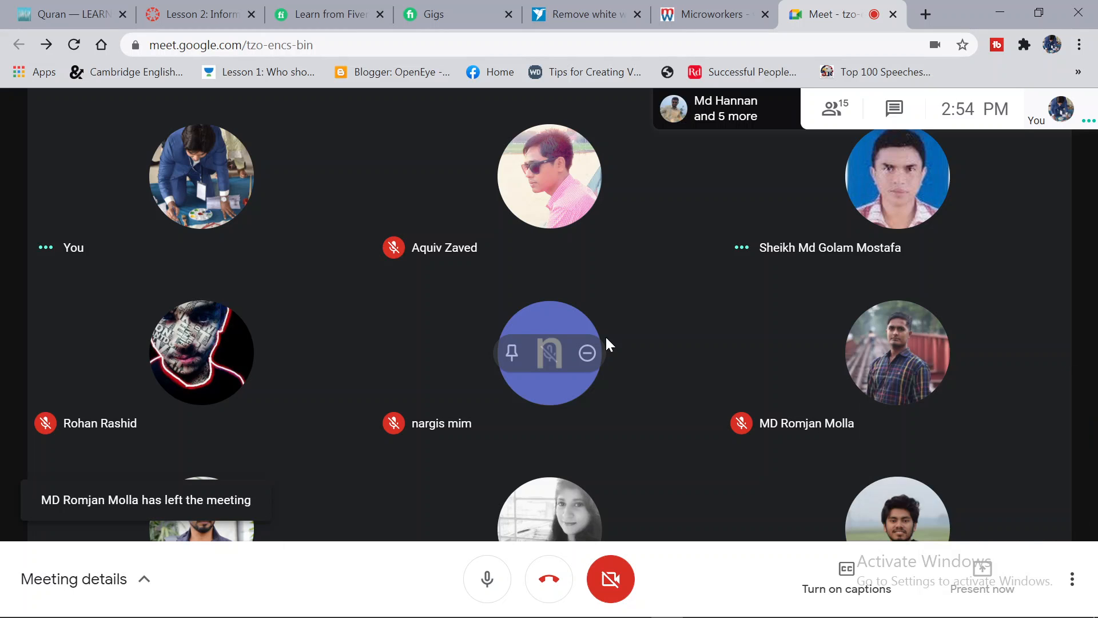
left_click(494, 212)
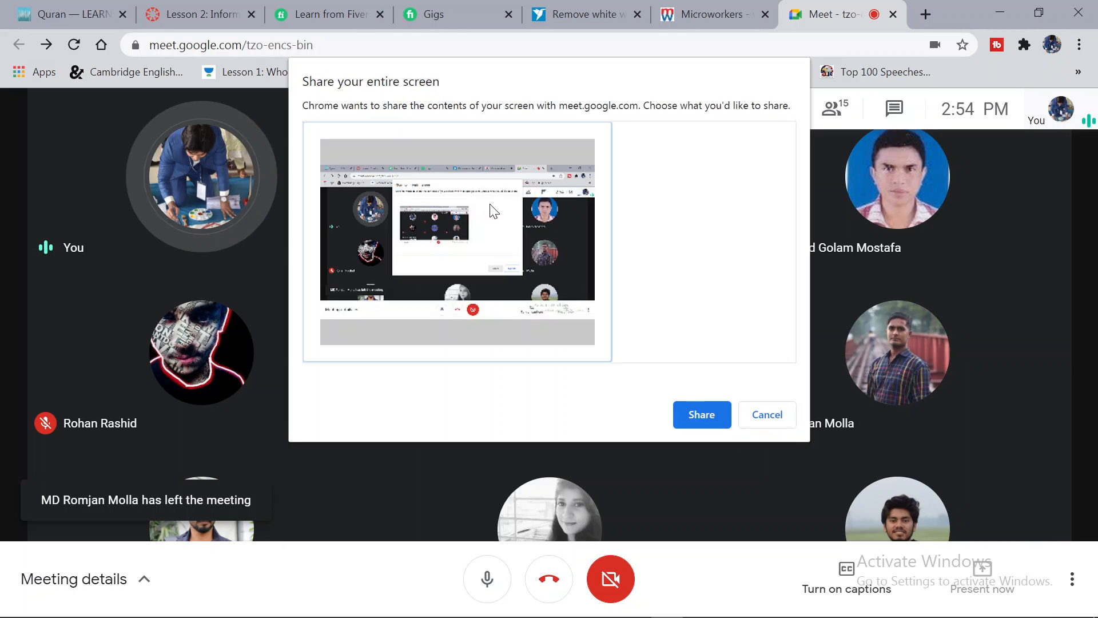
left_click(709, 411)
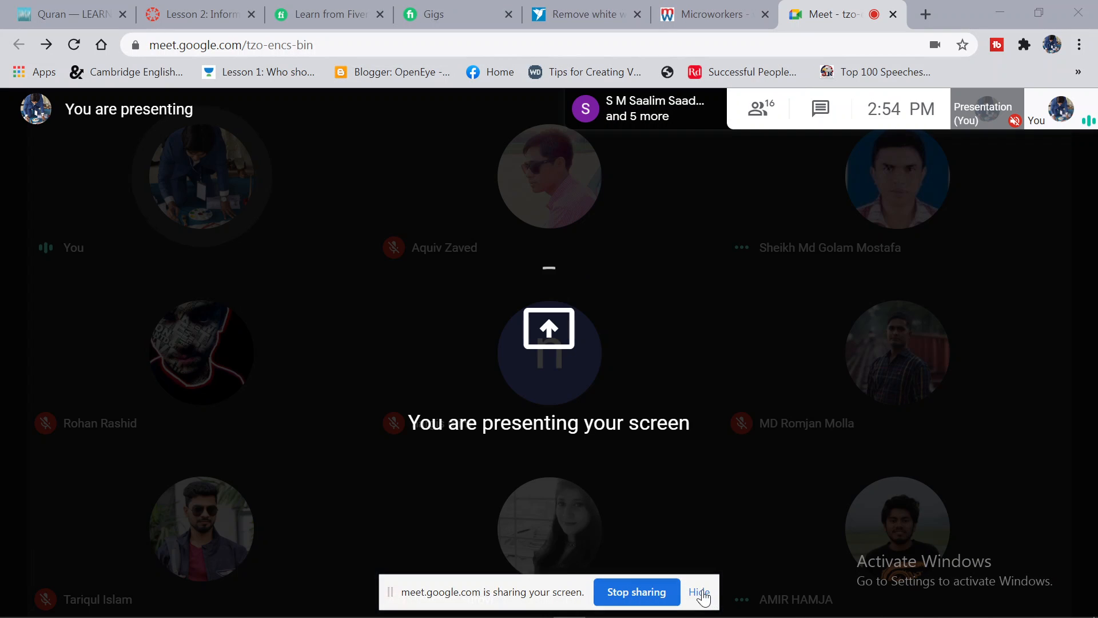
left_click(708, 593)
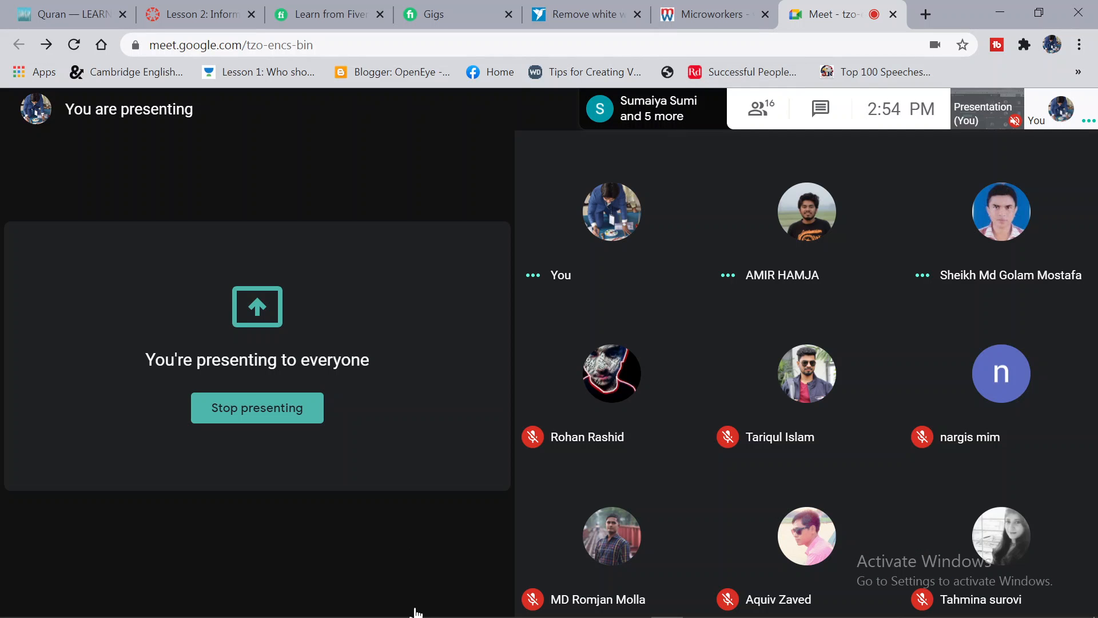
mouse_move(416, 610)
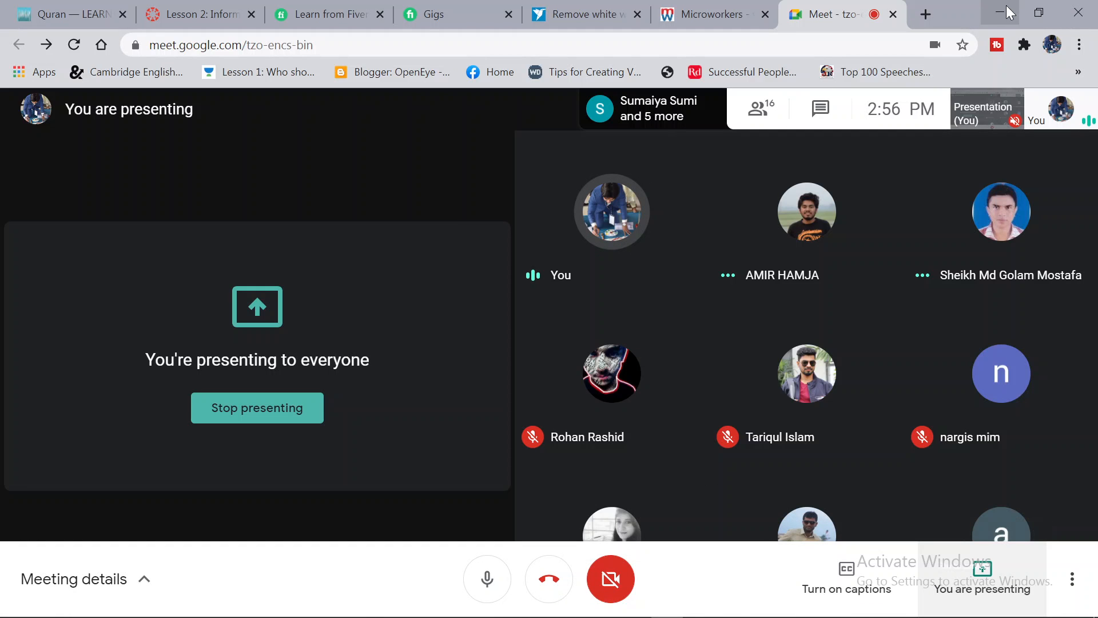
Step: Minimize the browser and switch to the Untitled-1 document in Illustrator, checking back on the Meet call once
left_click(1007, 11)
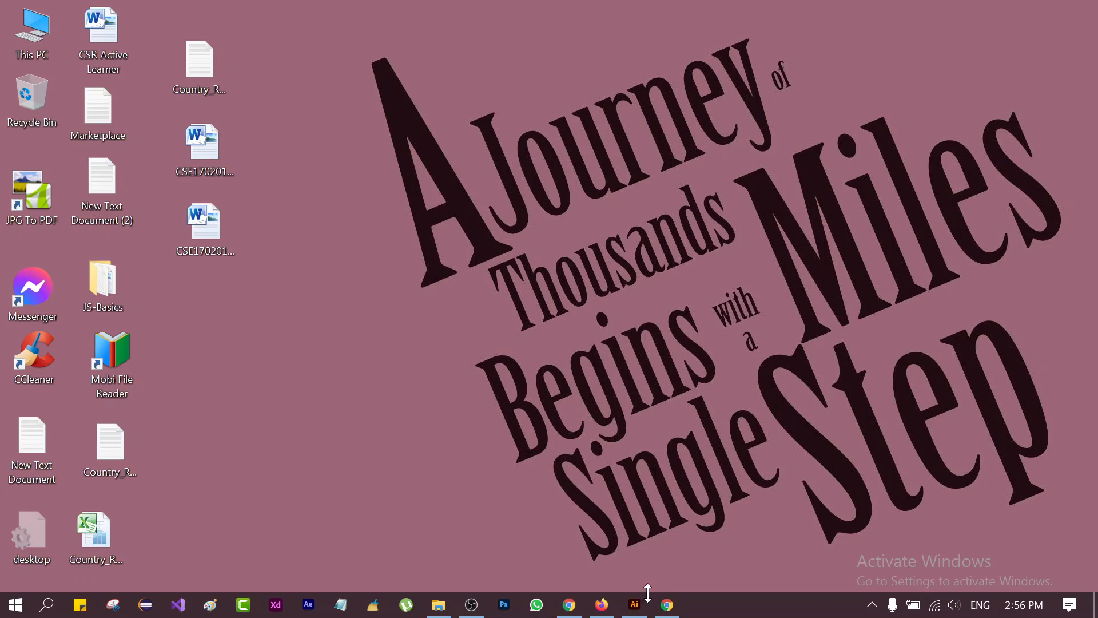
left_click(639, 604)
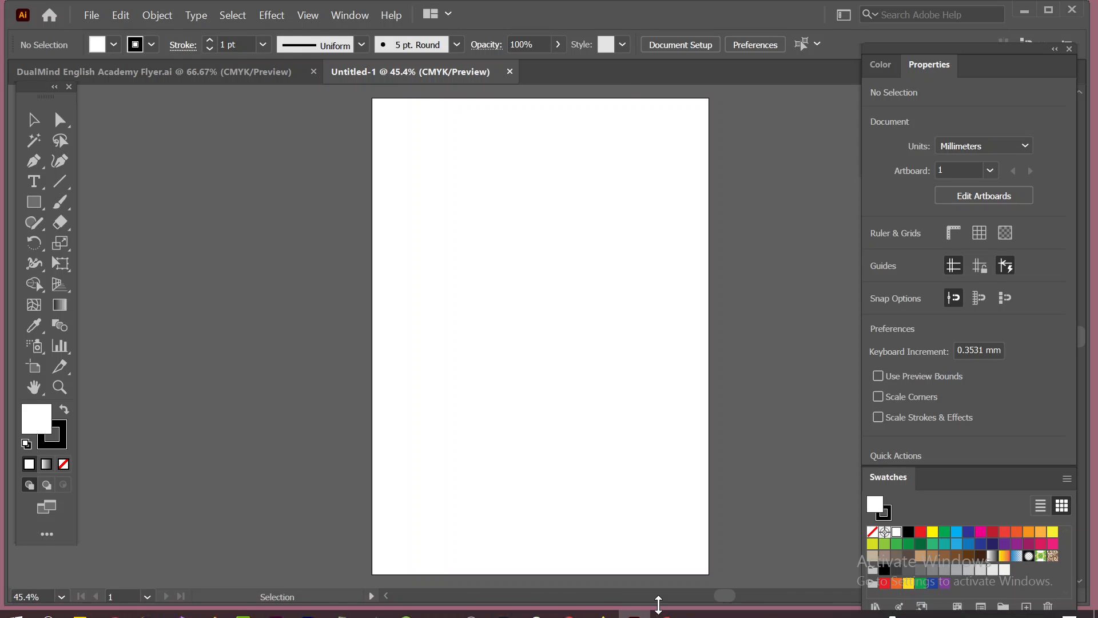
left_click(678, 610)
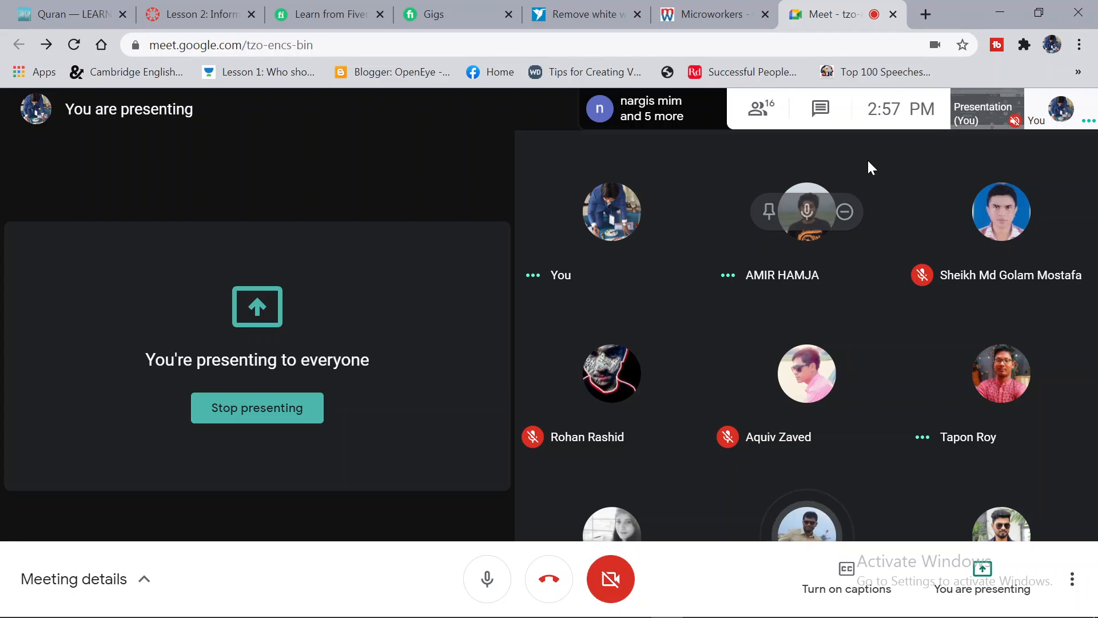
key("alt+Tab")
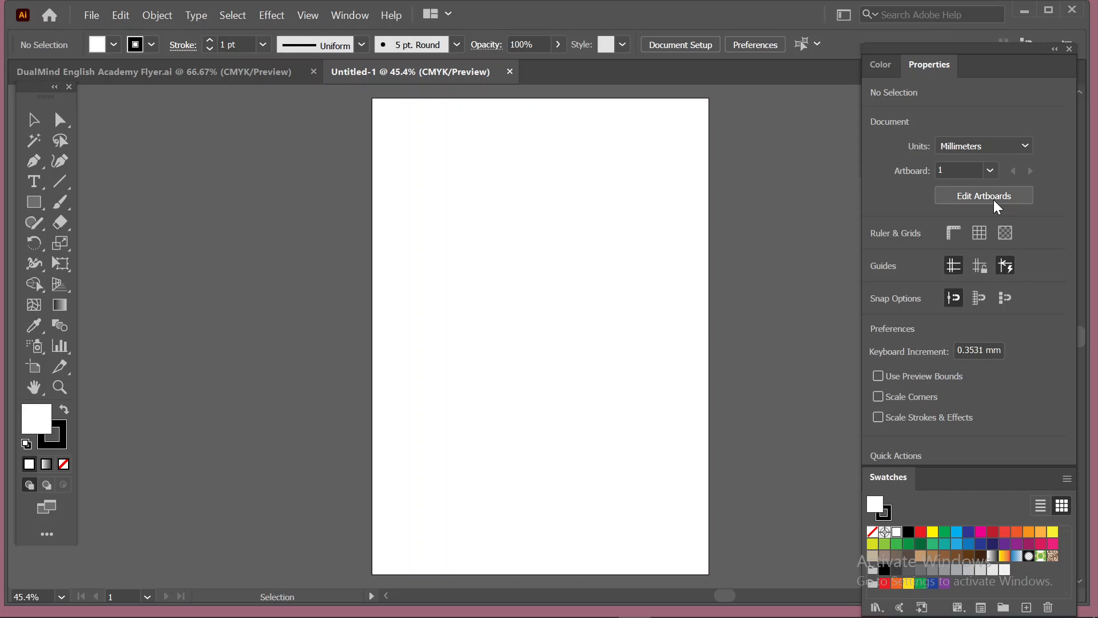
Step: In Document Setup, set the units to Inches and turn on Show Images In Outline Mode
left_click(669, 48)
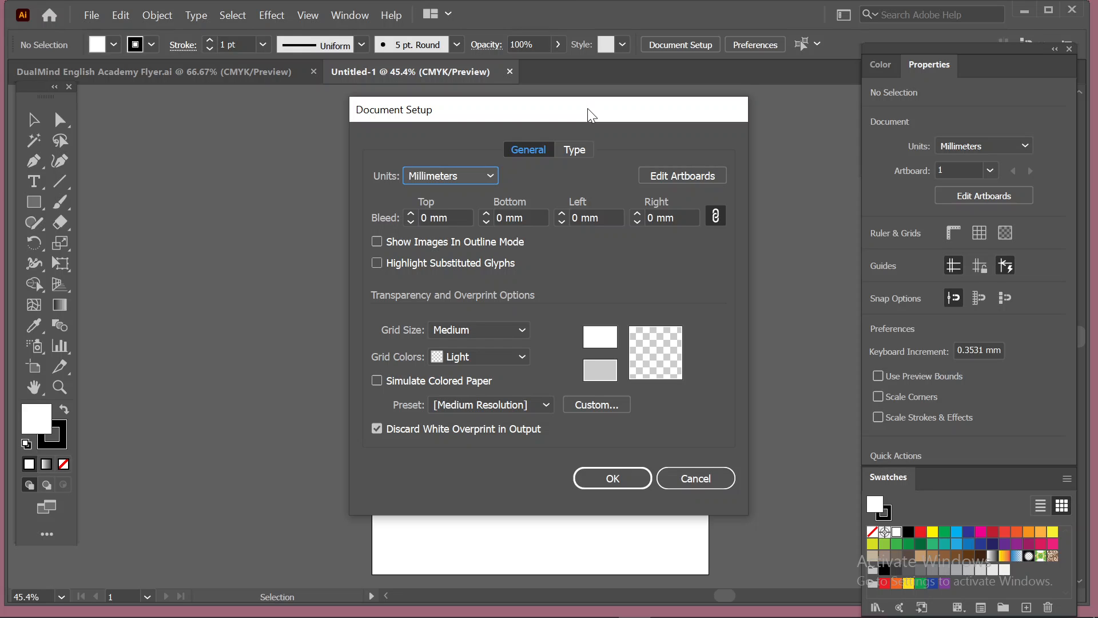
left_click(472, 179)
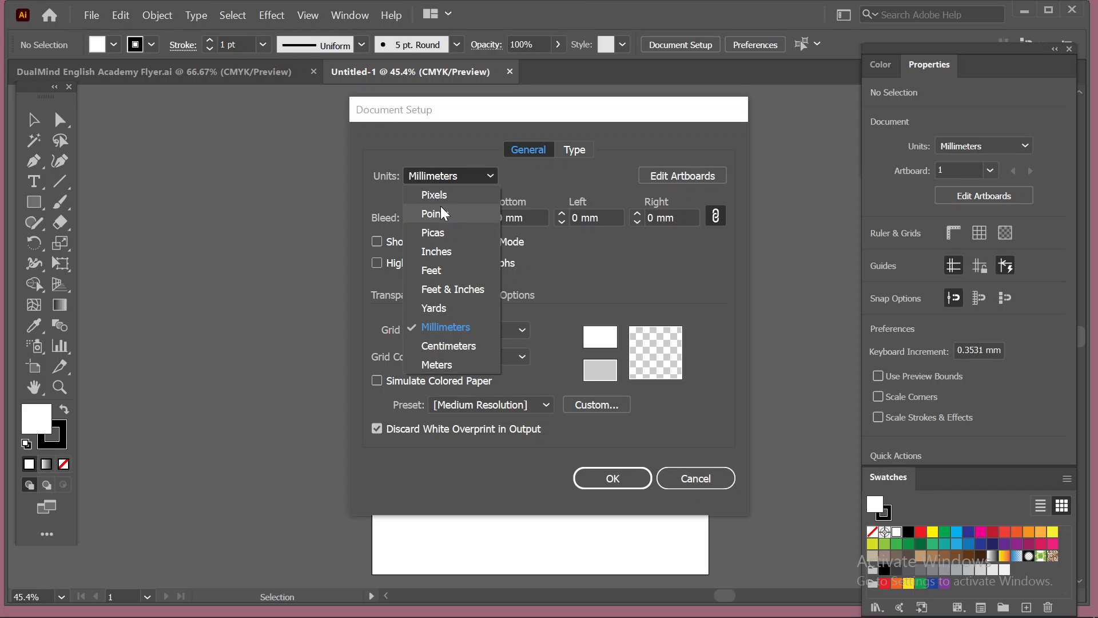
left_click(451, 253)
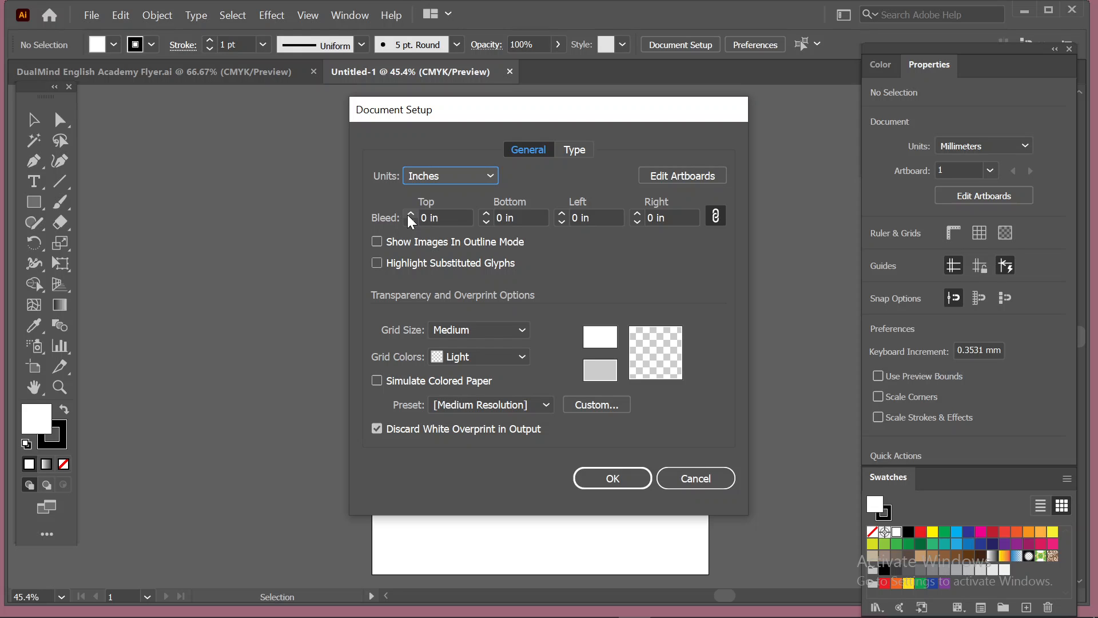
left_click_drag(494, 110, 783, 119)
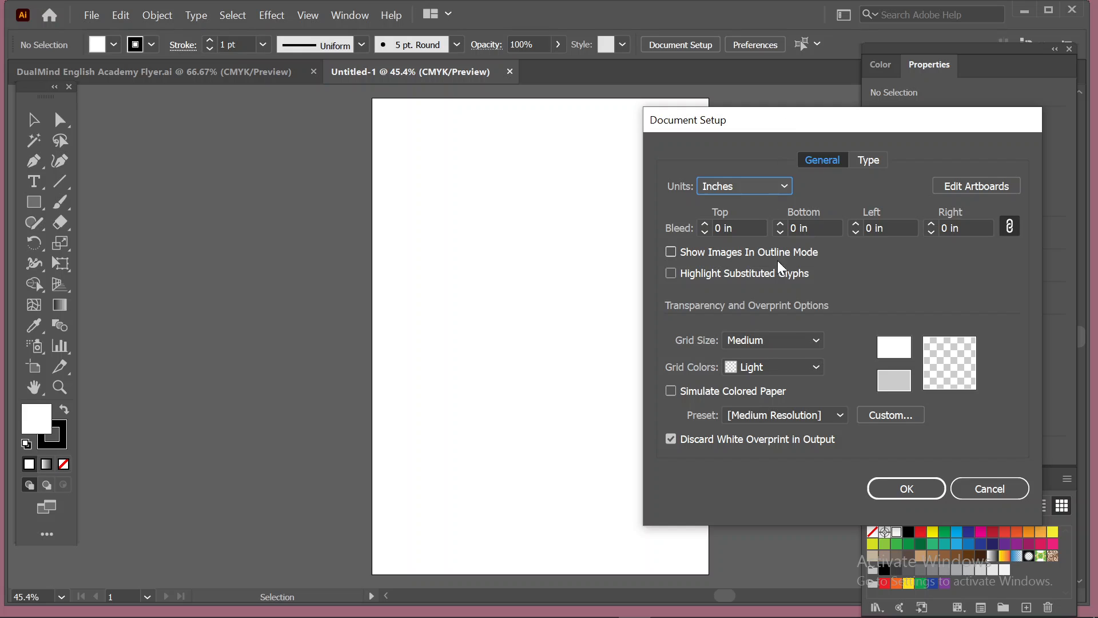
left_click(671, 253)
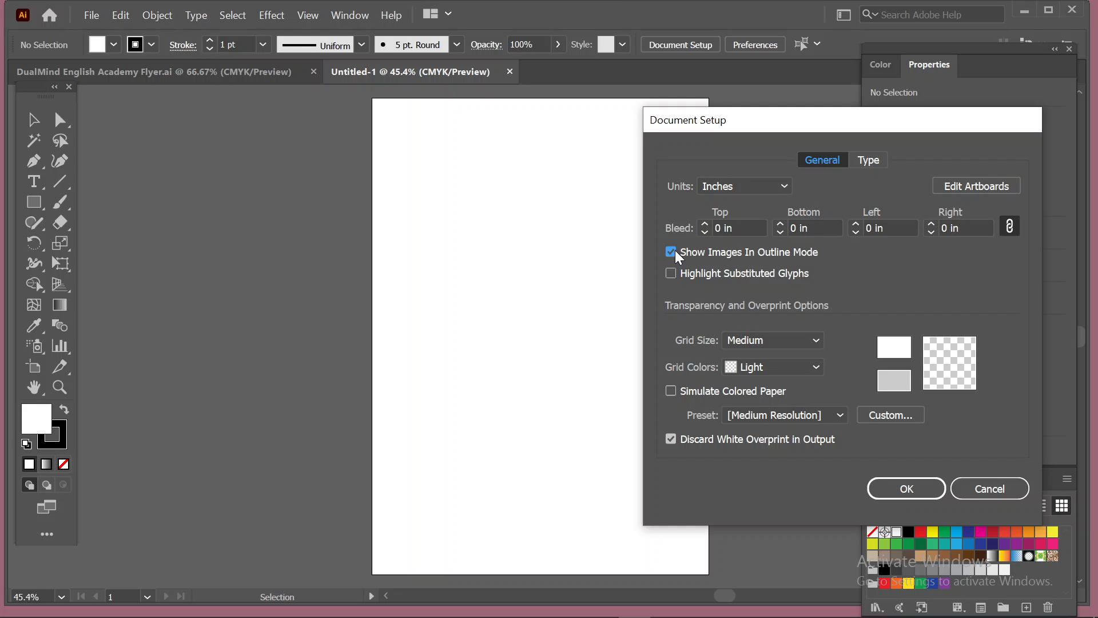
Step: Look through the available grid size and grid color choices in the transparency options of Document Setup
left_click(783, 339)
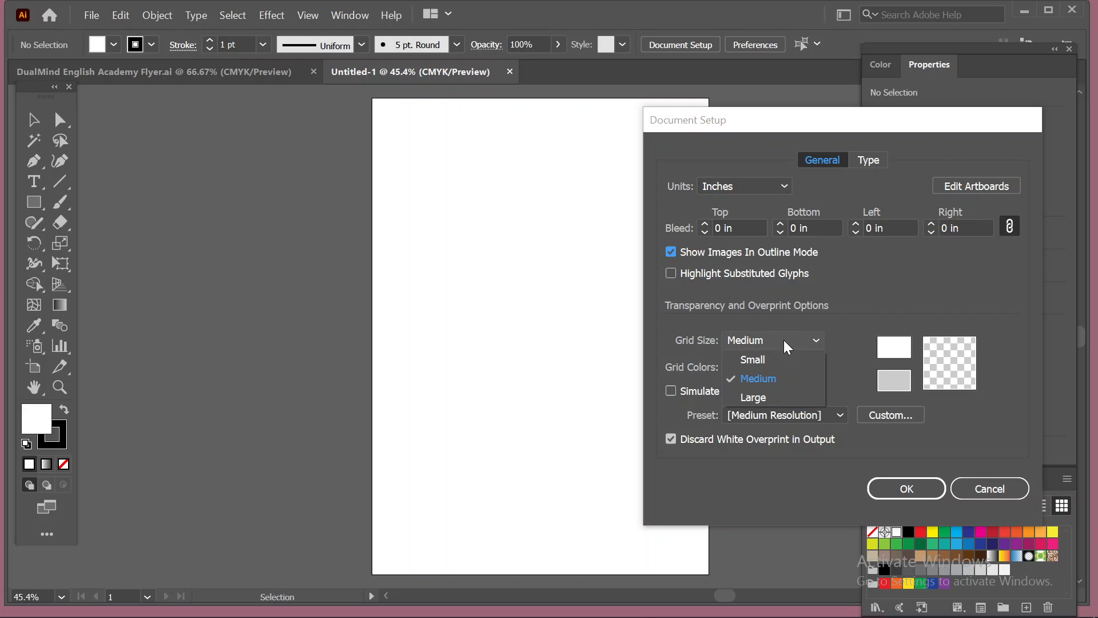
left_click(783, 340)
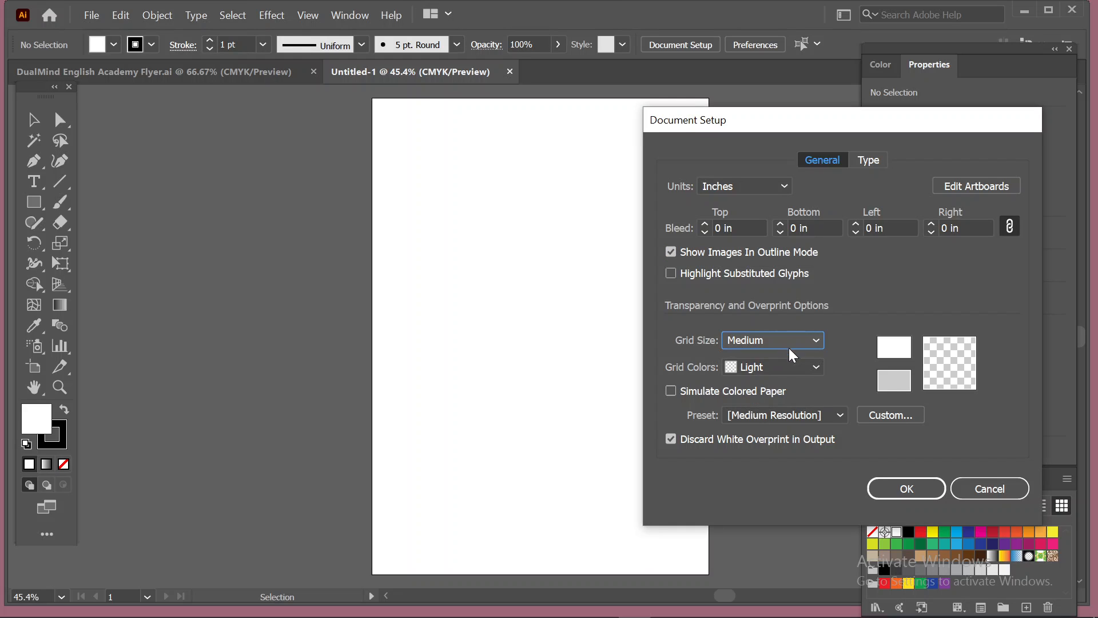
left_click(736, 368)
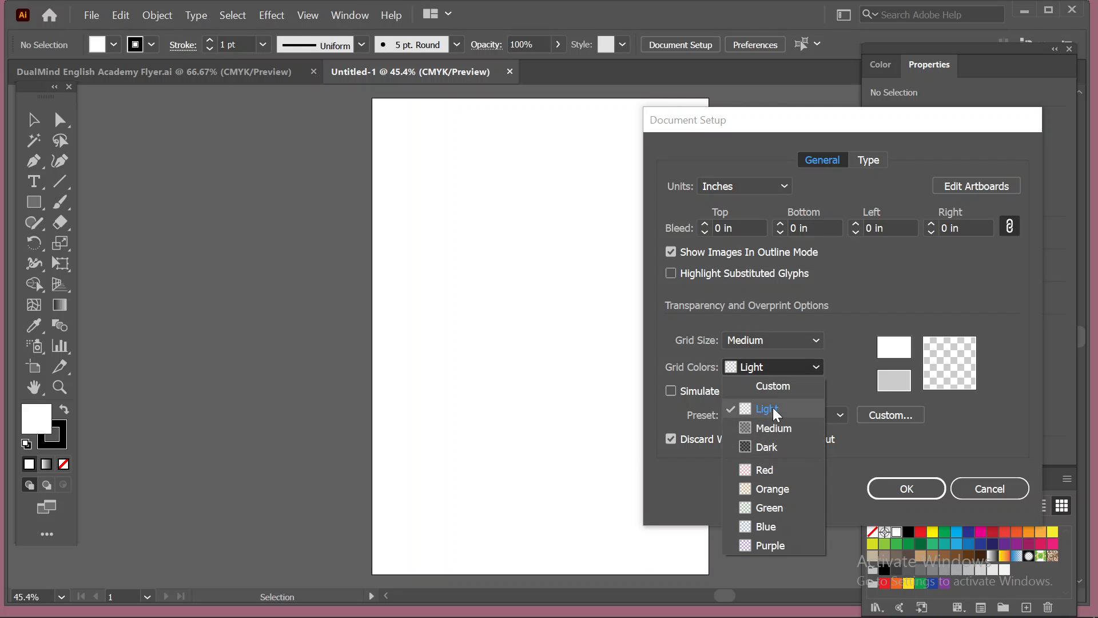
left_click(784, 366)
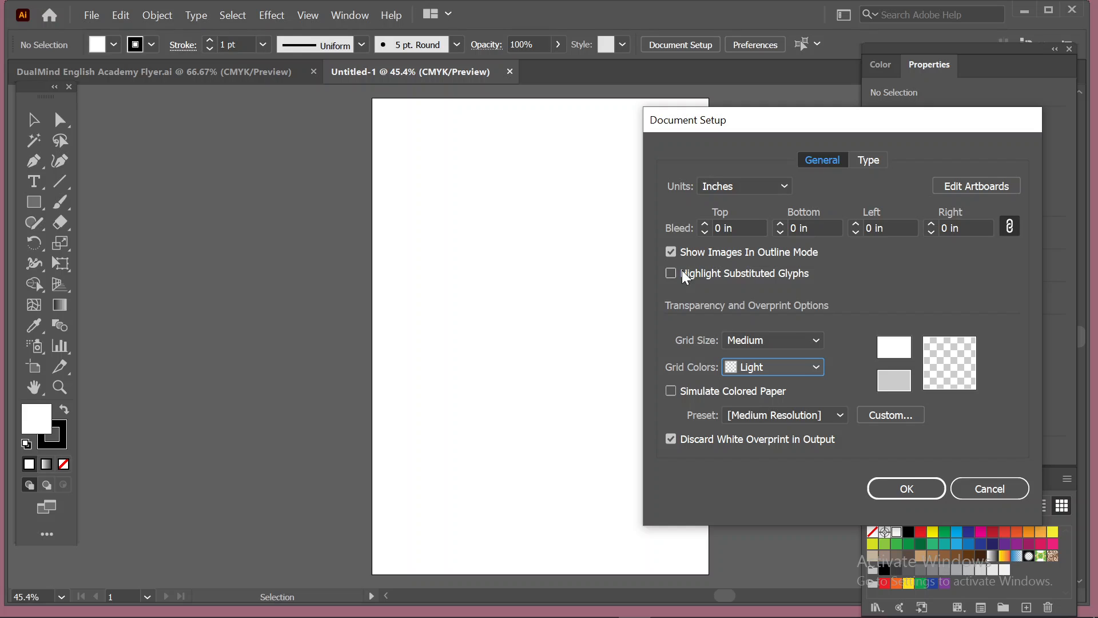
Step: Turn off Show Images In Outline Mode in Document Setup and enter artboard editing for the document
left_click(673, 253)
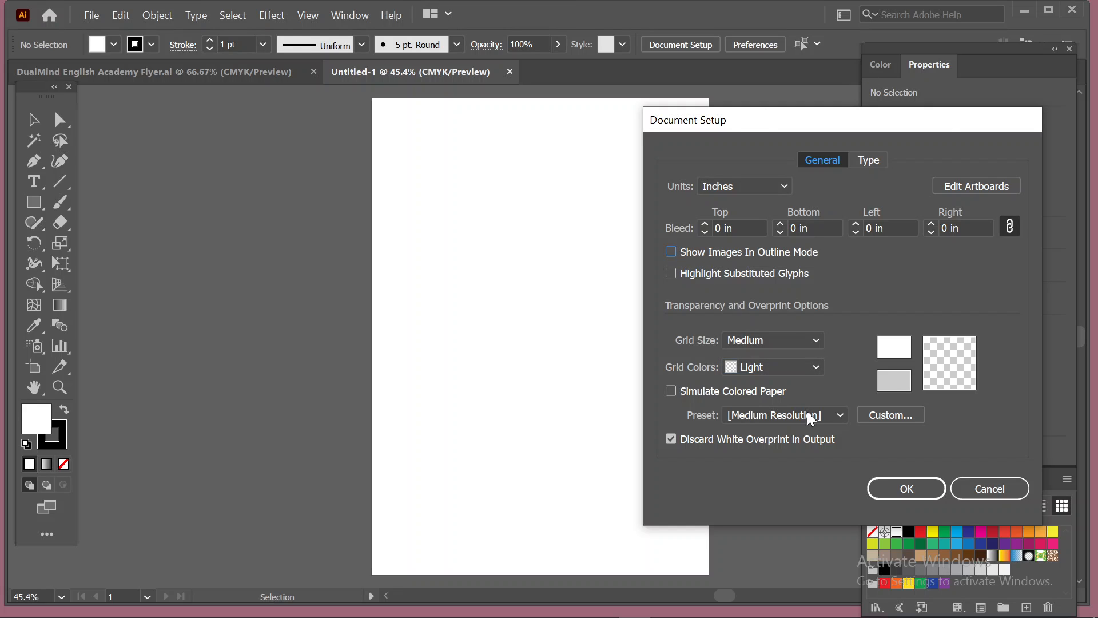
left_click(993, 187)
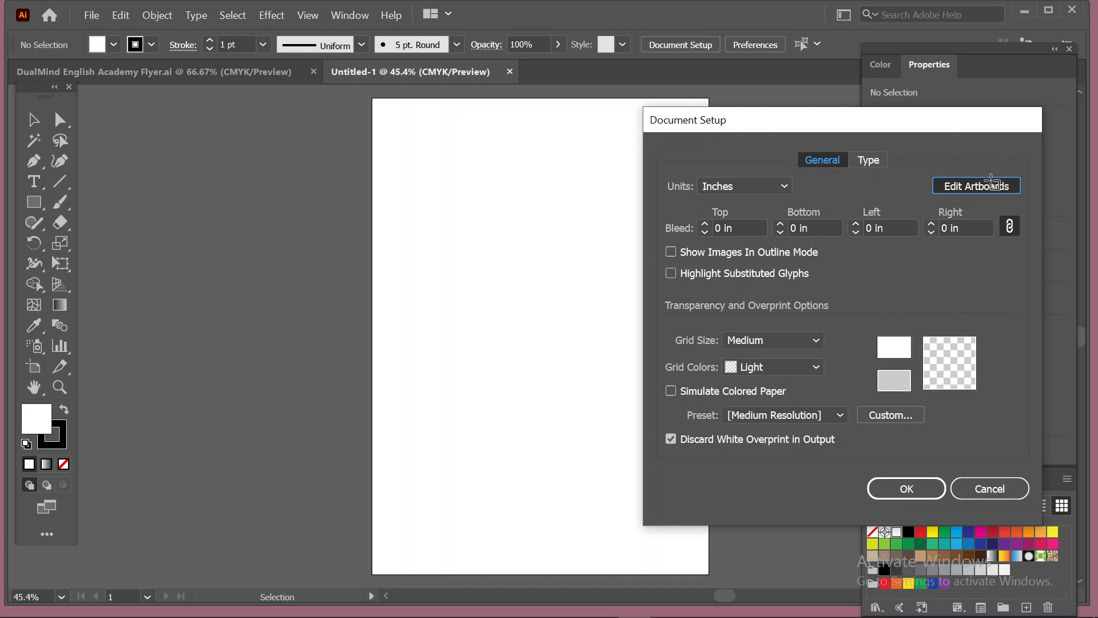
left_click(991, 184)
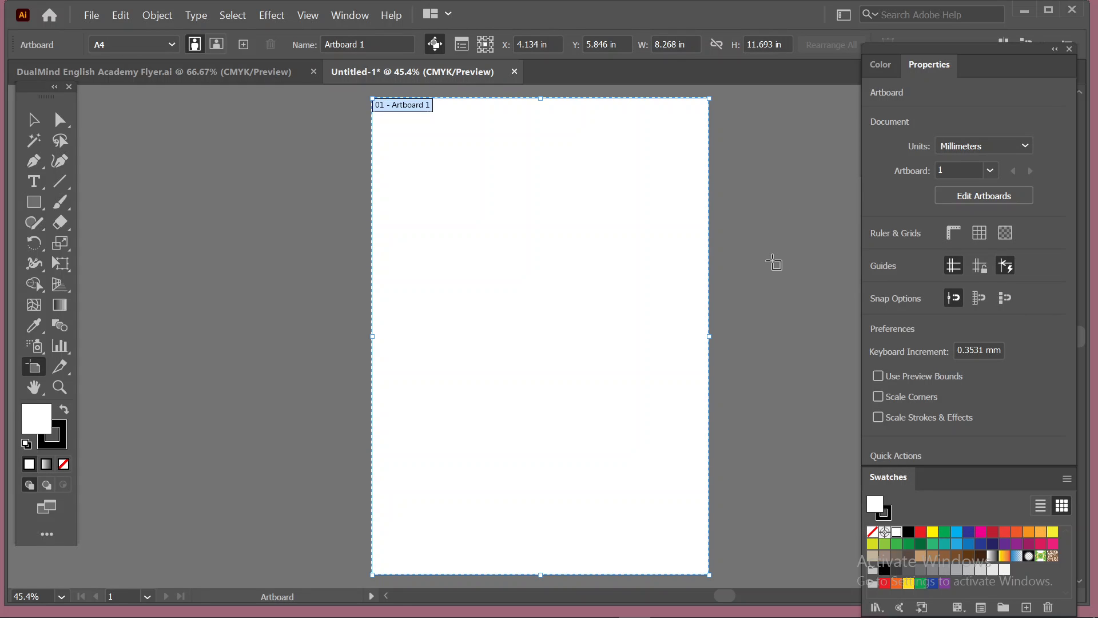
left_click(992, 198)
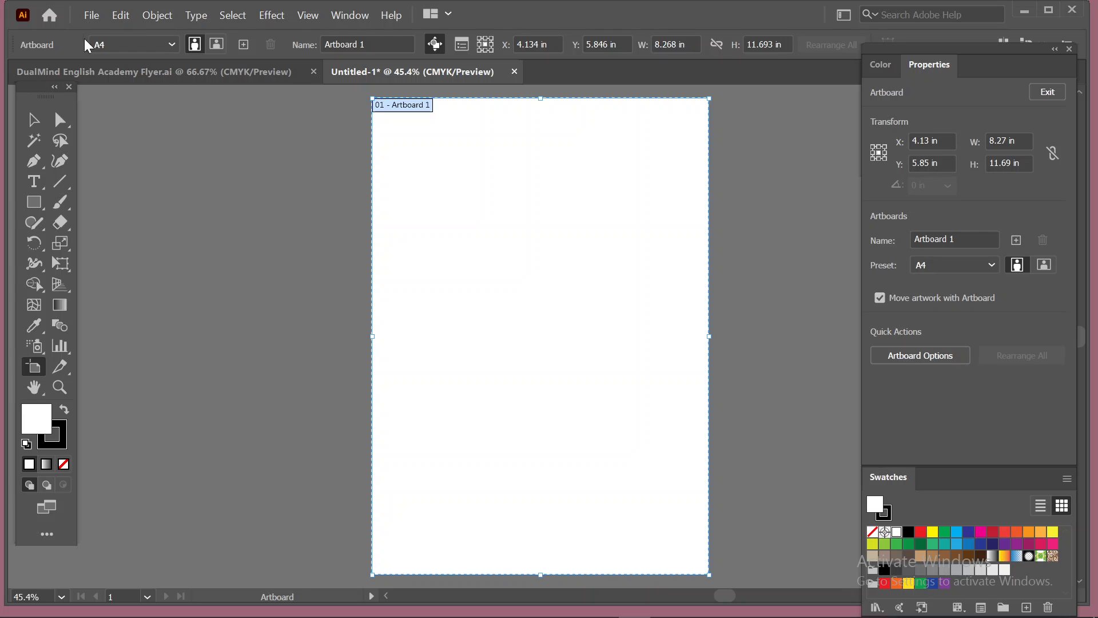
Step: Change Artboard 1 to the A3 size preset and check the full page
left_click(128, 50)
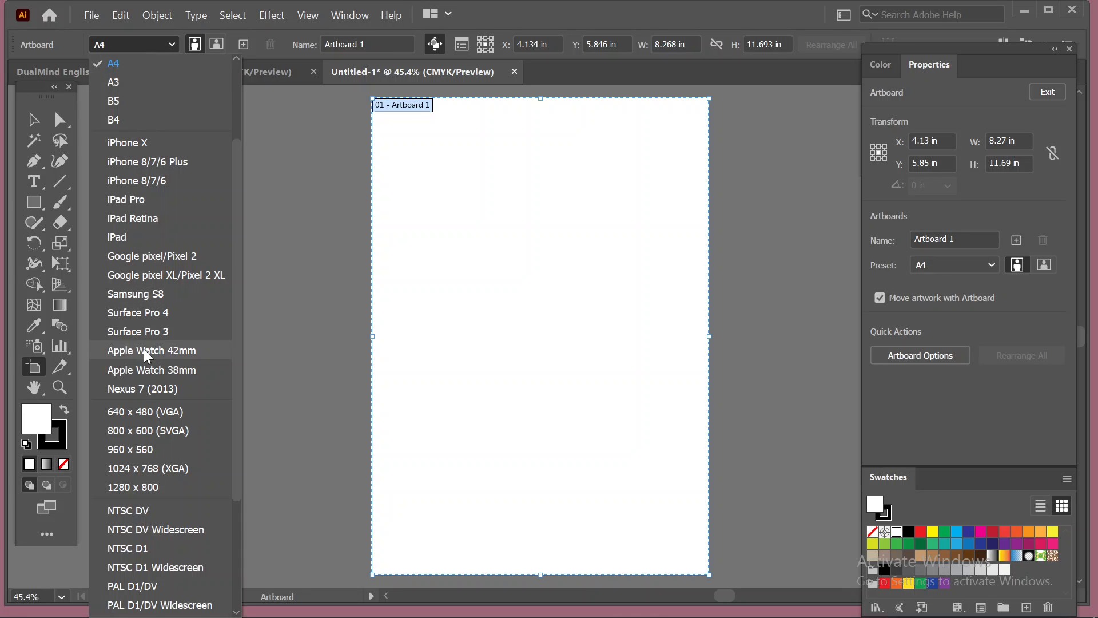
scroll(189, 590, "down", 3)
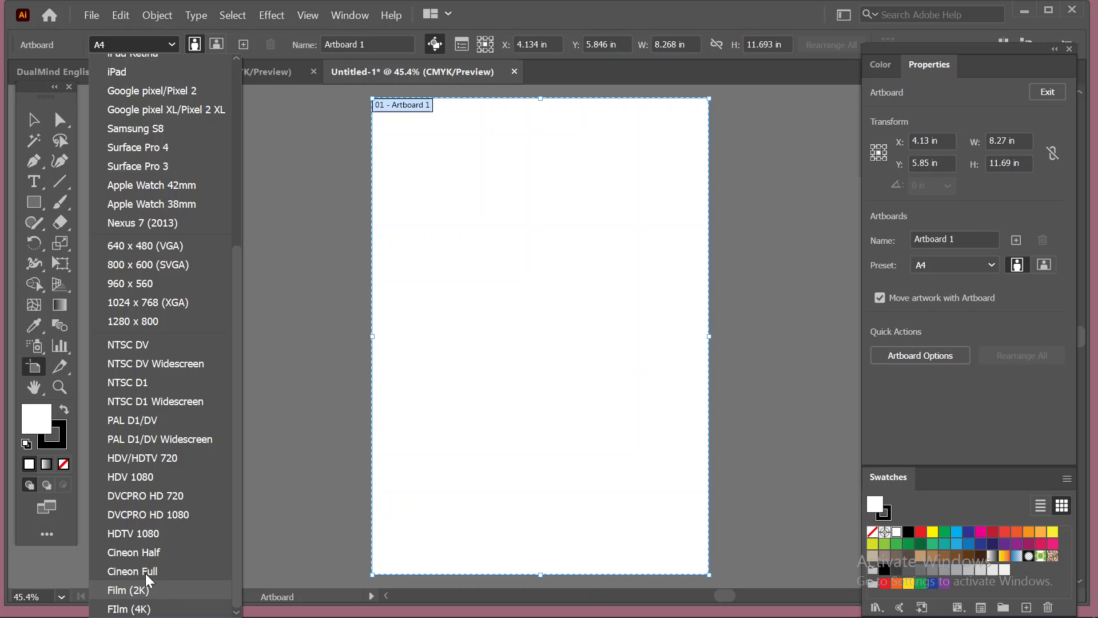
scroll(145, 574, "up", 5)
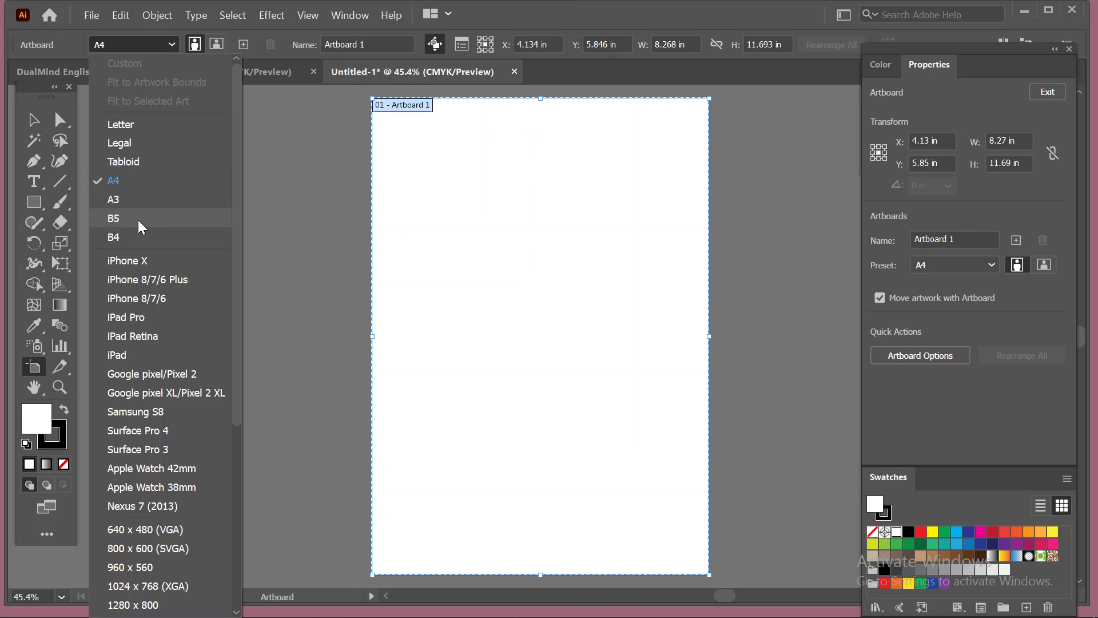
left_click(134, 200)
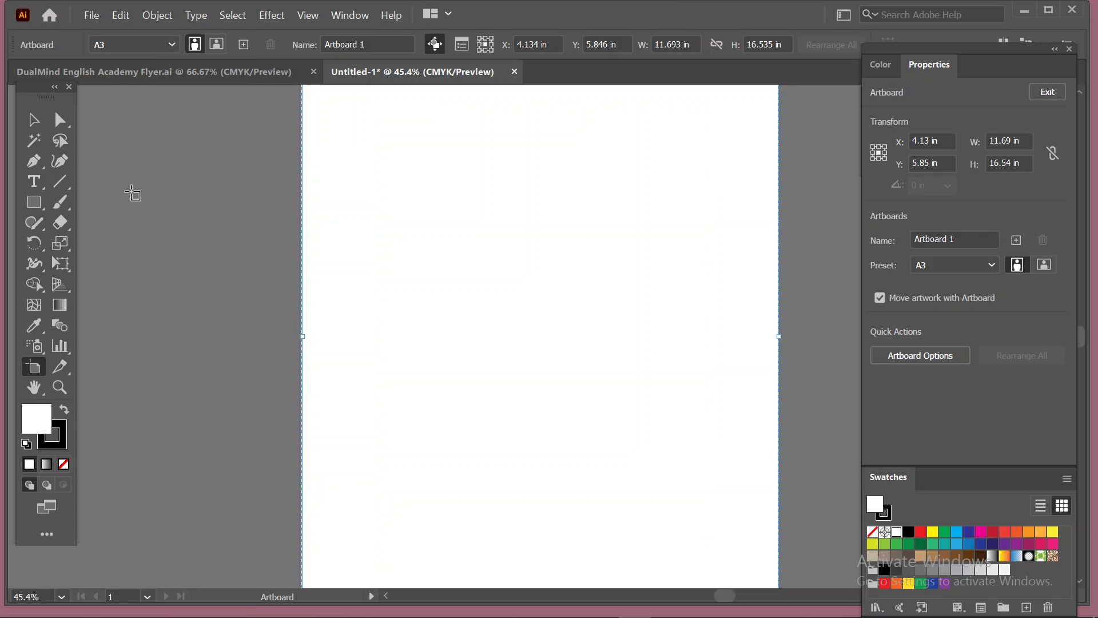
scroll(500, 326, "up", 3)
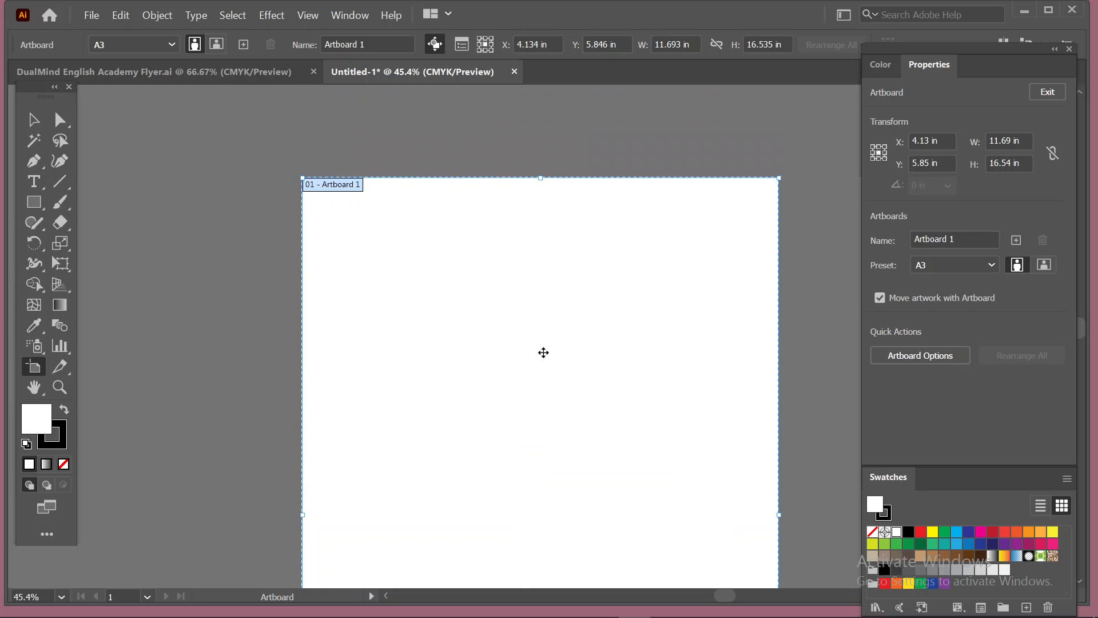
scroll(543, 352, "down", 3)
scroll(544, 354, "down", 3)
scroll(544, 358, "up", 1)
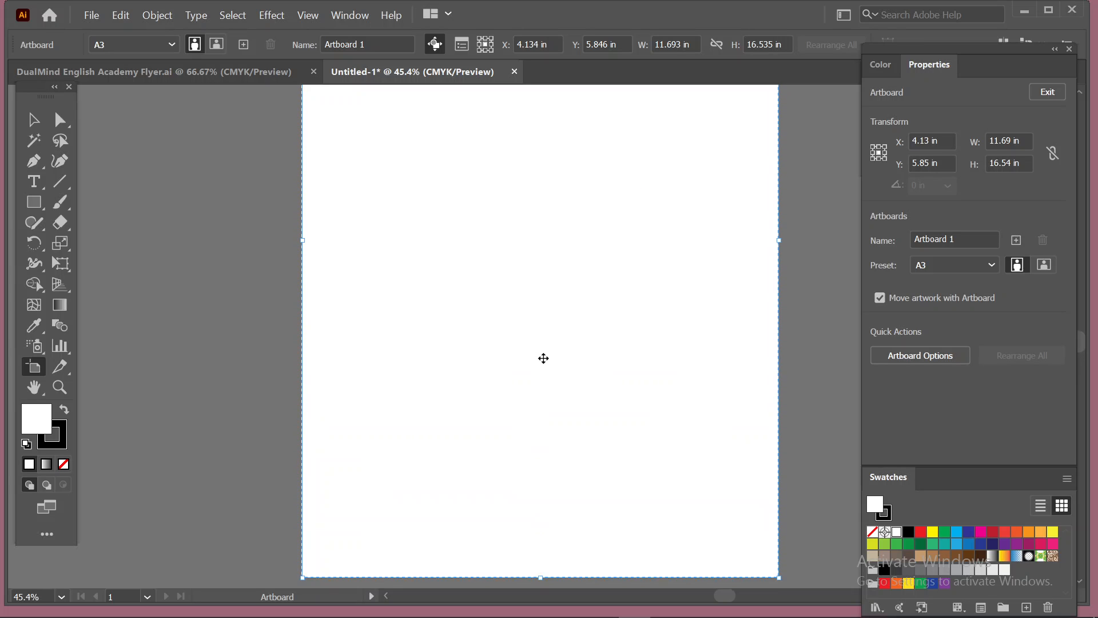
scroll(543, 358, "up", 3)
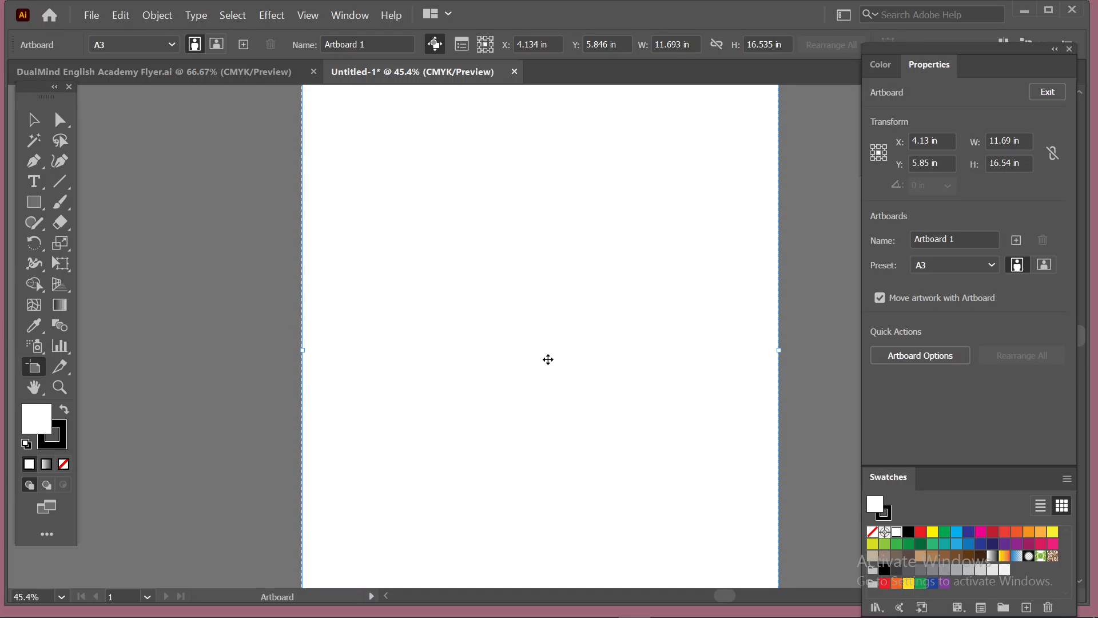
Step: Switch Artboard 1 to the Letter size preset and view the resized page
left_click(147, 47)
scroll(139, 126, "up", 3)
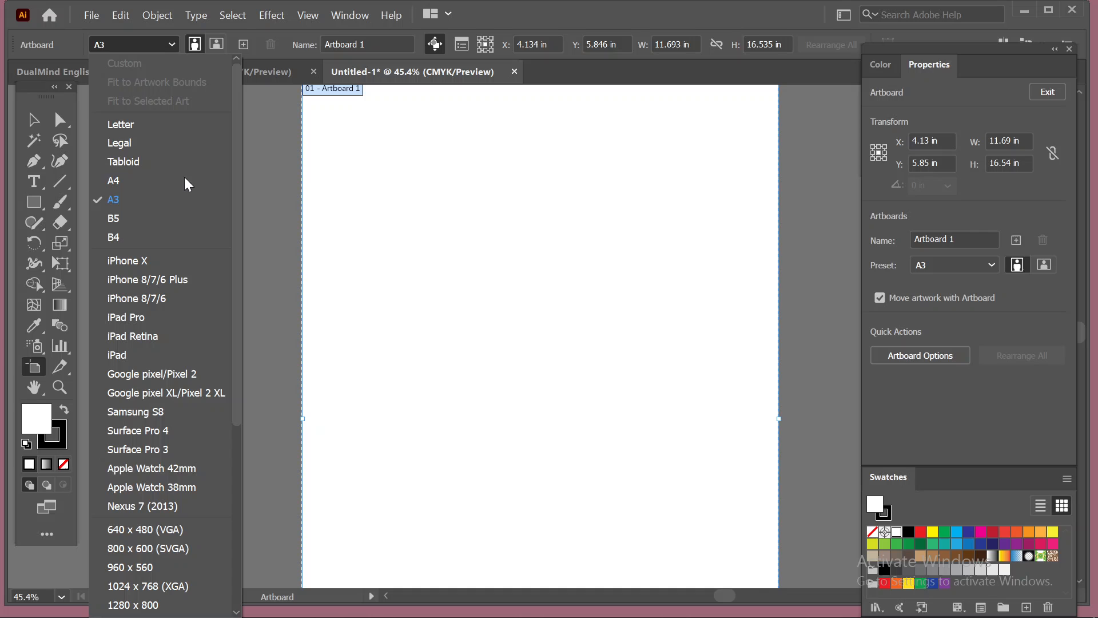
left_click(130, 126)
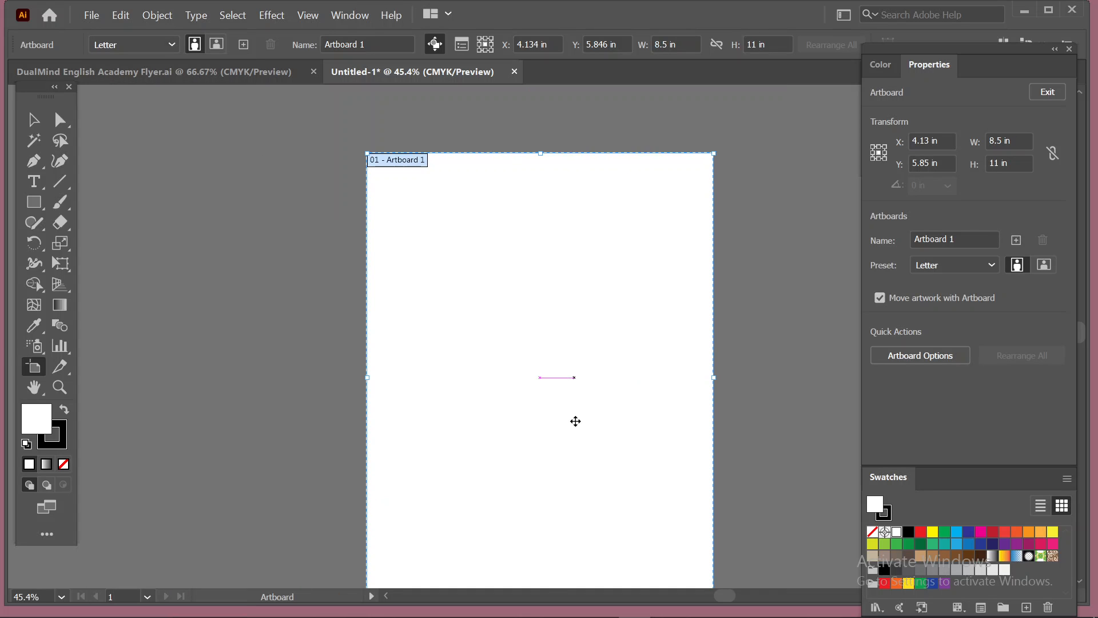
scroll(574, 421, "down", 2)
scroll(575, 422, "up", 2)
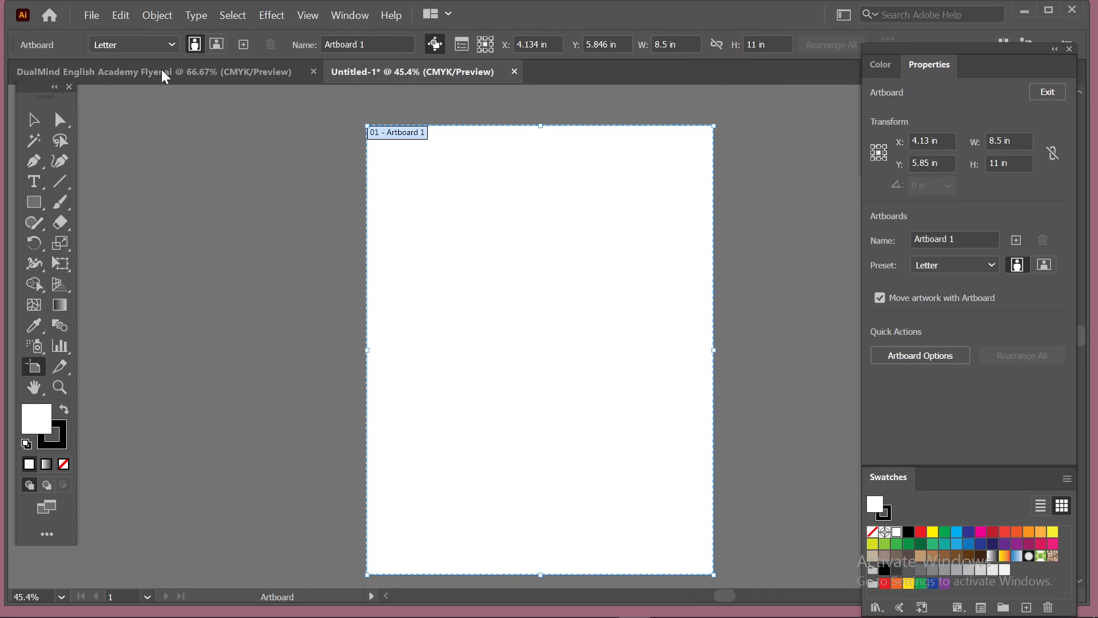
Step: Switch Artboard 1 to the Legal size preset and view the resized page
left_click(145, 42)
left_click(136, 85)
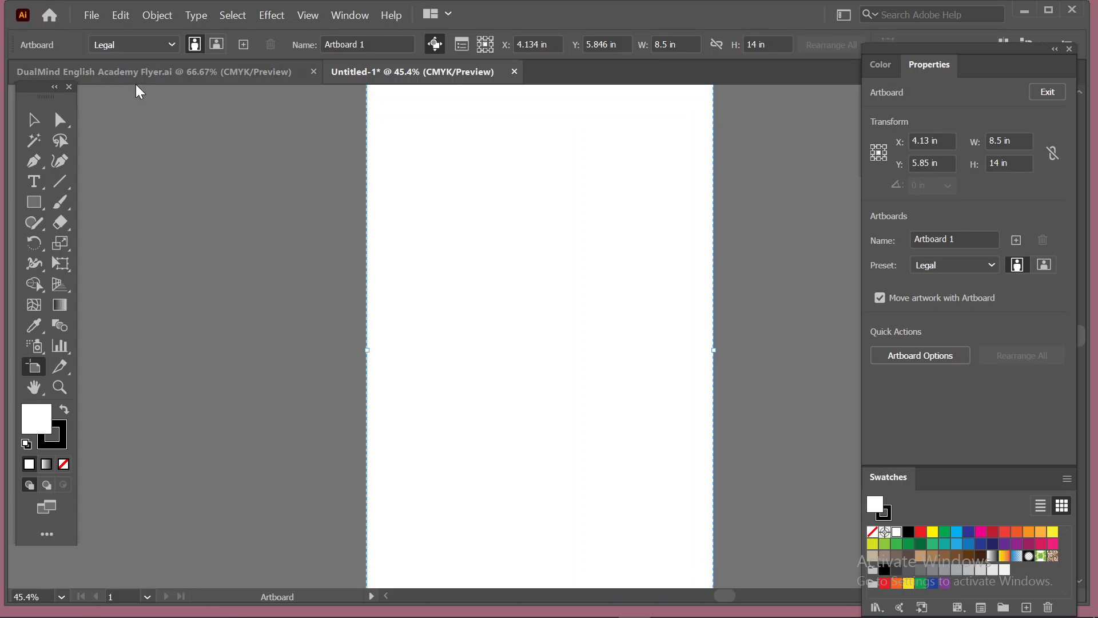
scroll(627, 429, "up", 4)
scroll(623, 429, "down", 3)
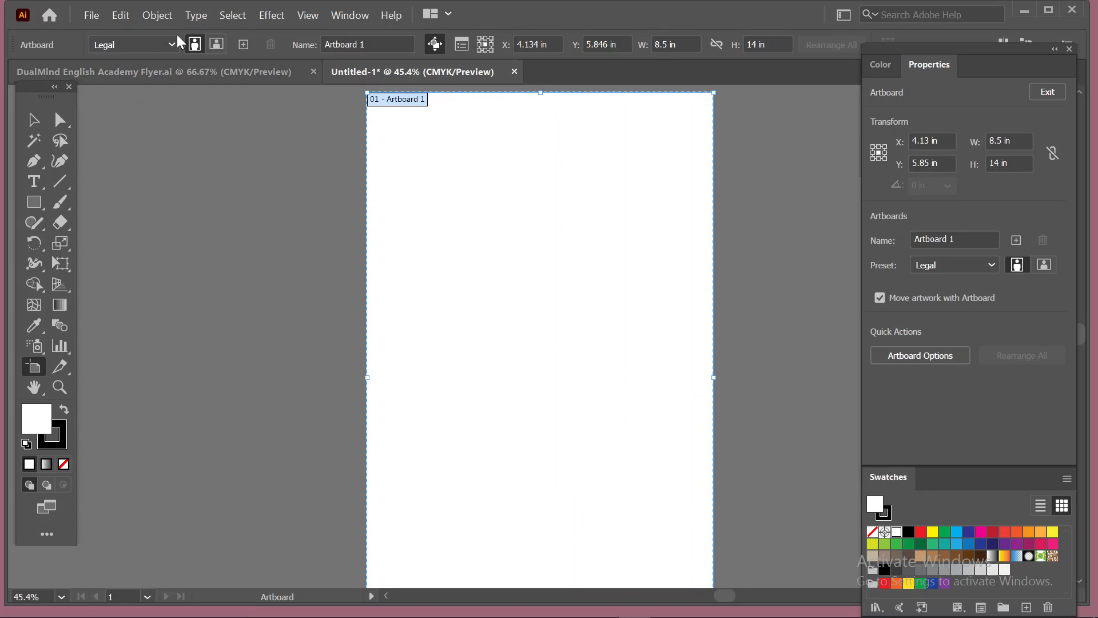
Step: Set Artboard 1 to the B4 size preset and inspect the page down to its lower edge
left_click(145, 42)
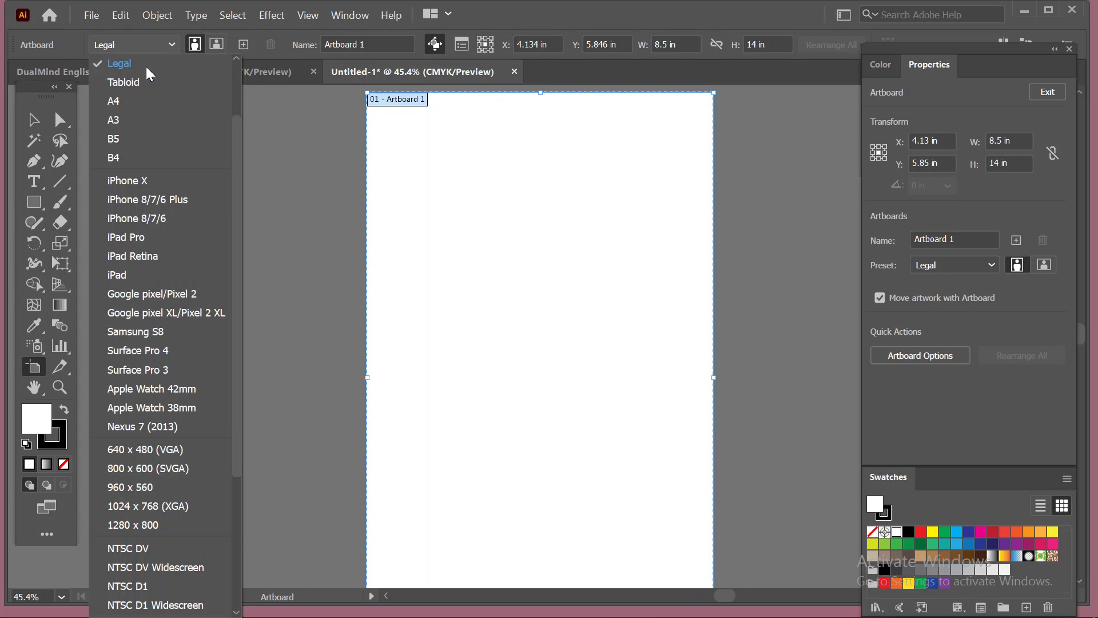
left_click(152, 158)
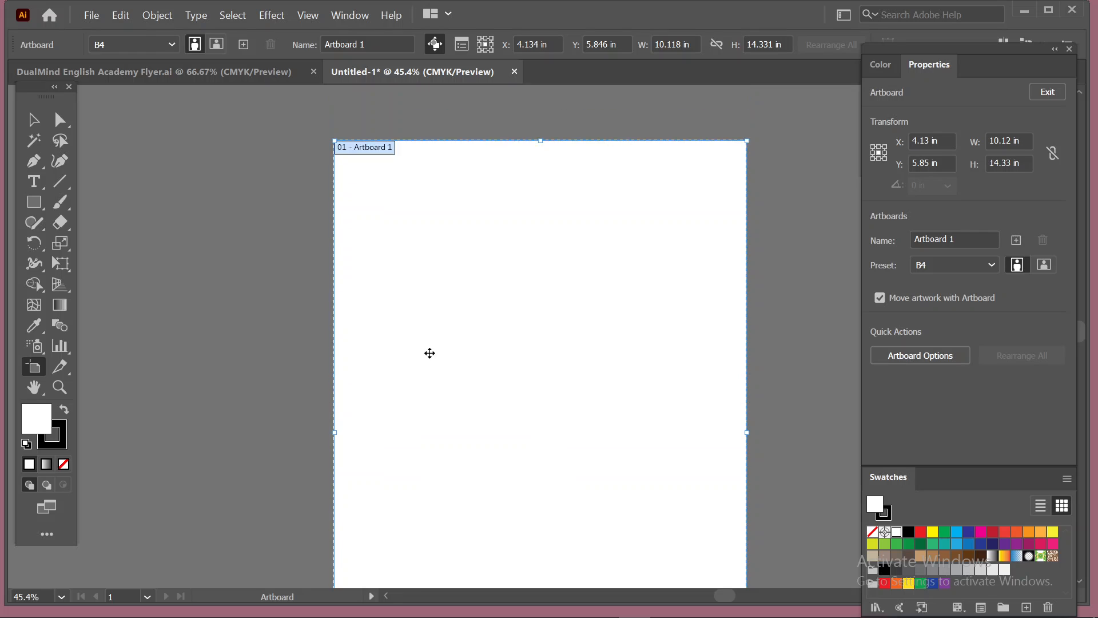
scroll(430, 353, "down", 3)
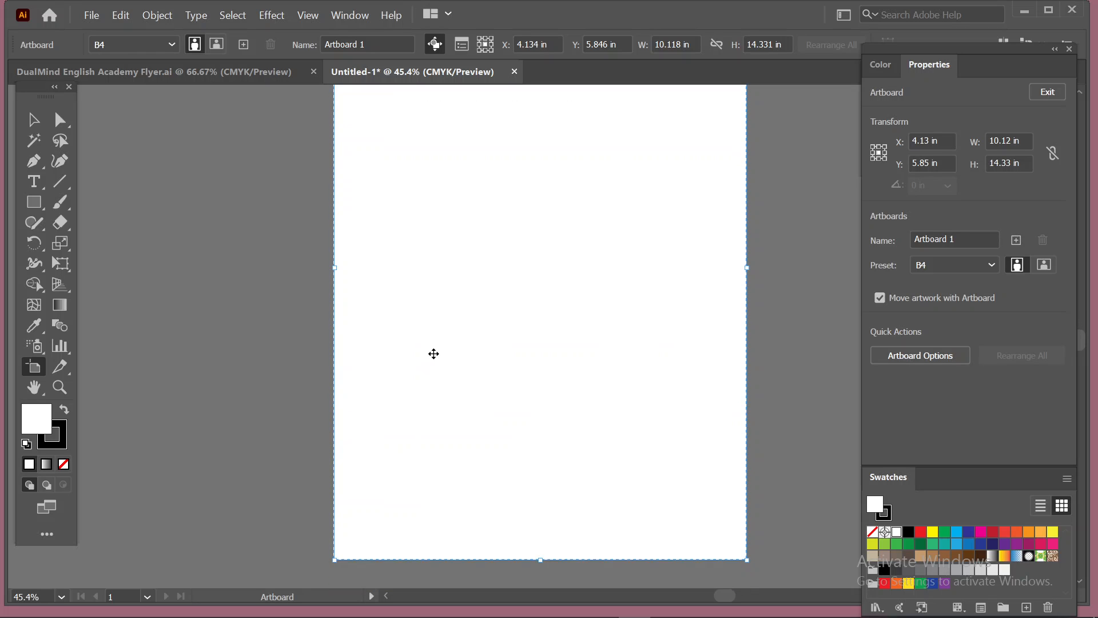
scroll(433, 354, "up", 1)
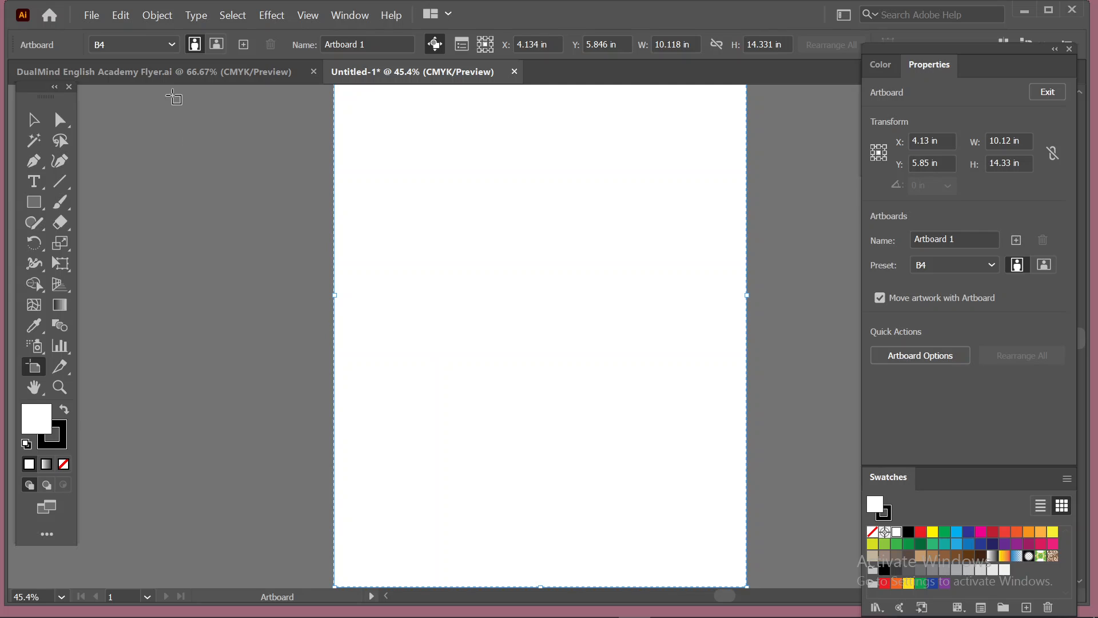
Step: Look through the available artboard size presets for paper, device, screen and video formats without choosing one
left_click(156, 43)
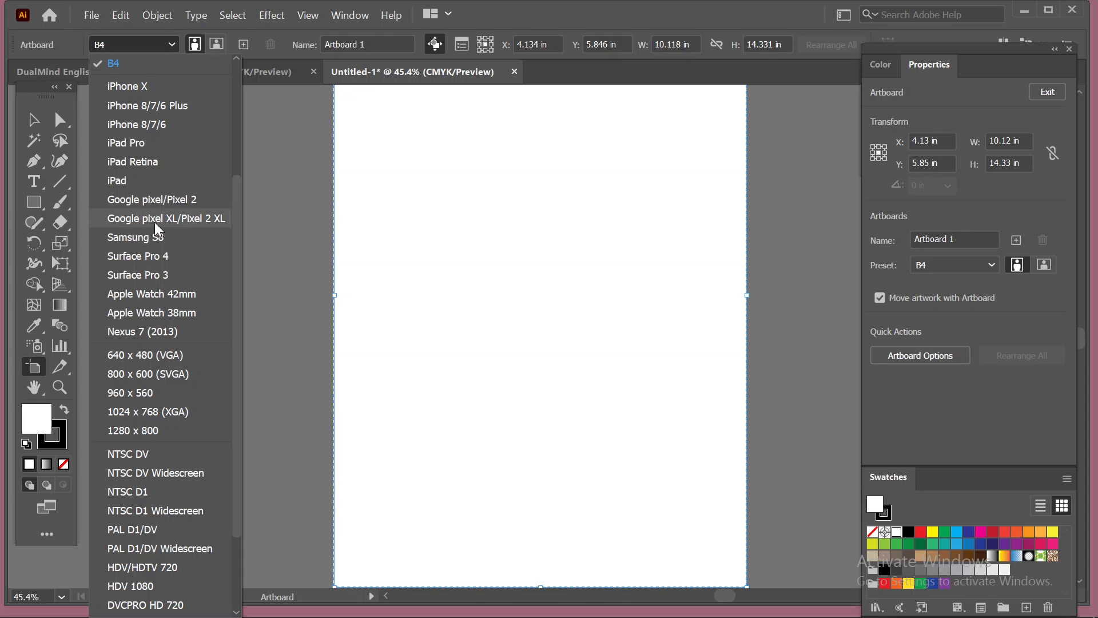
scroll(128, 217, "up", 3)
scroll(123, 358, "down", 3)
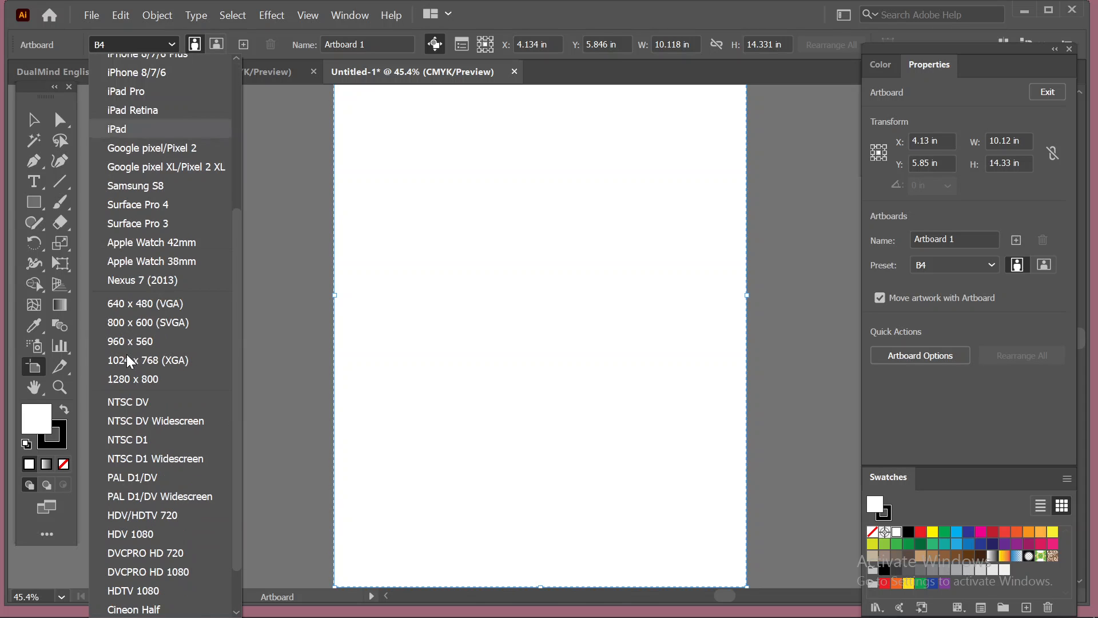
scroll(128, 440, "down", 1)
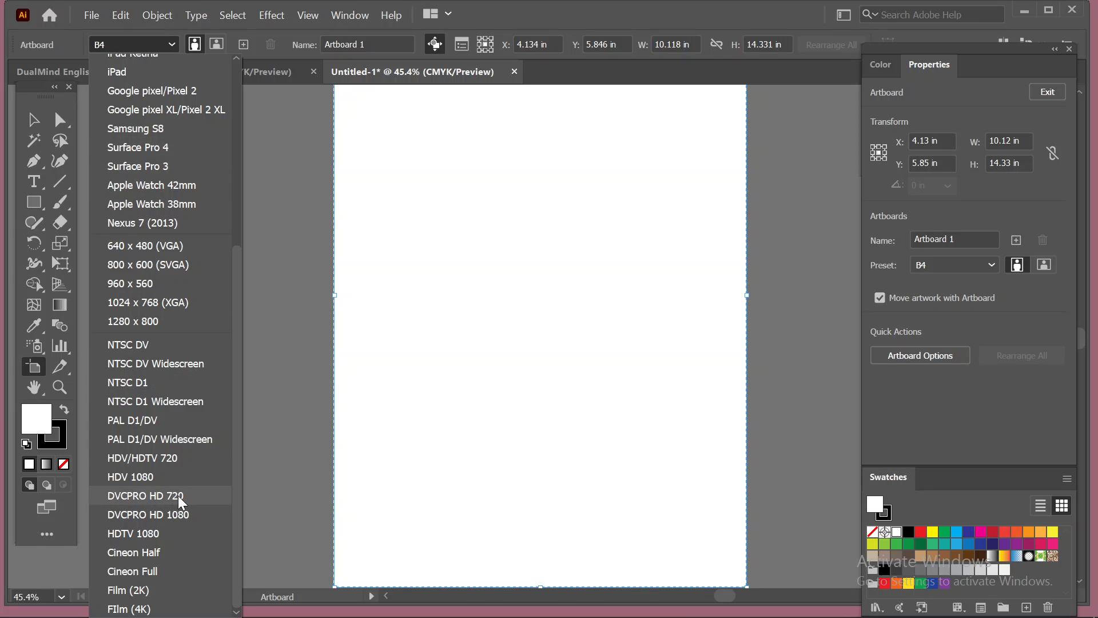
left_click(291, 384)
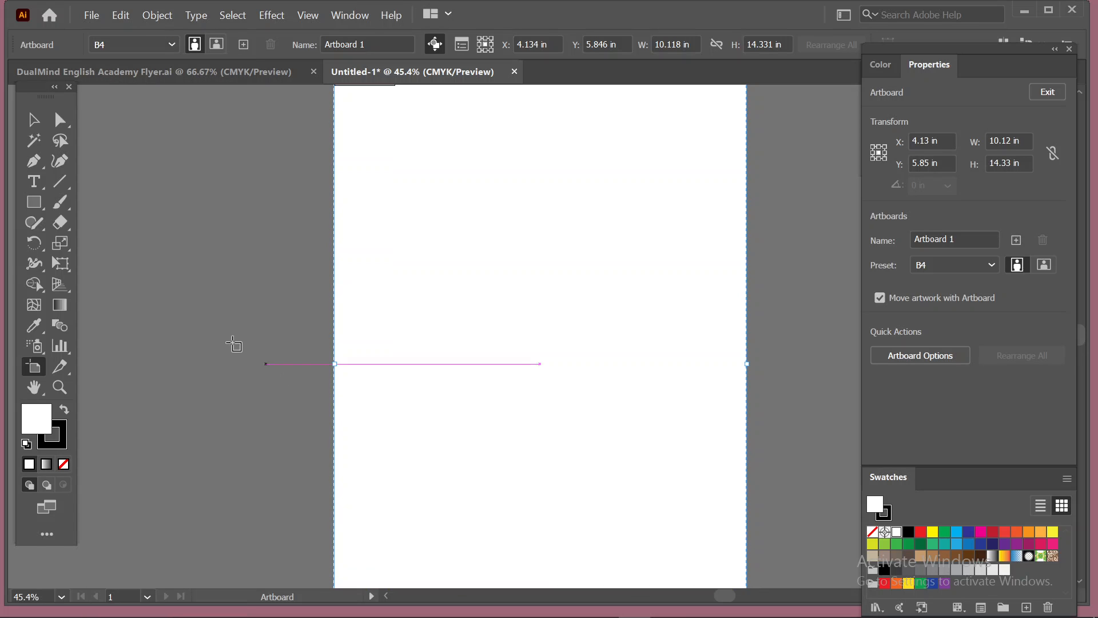
left_click(147, 44)
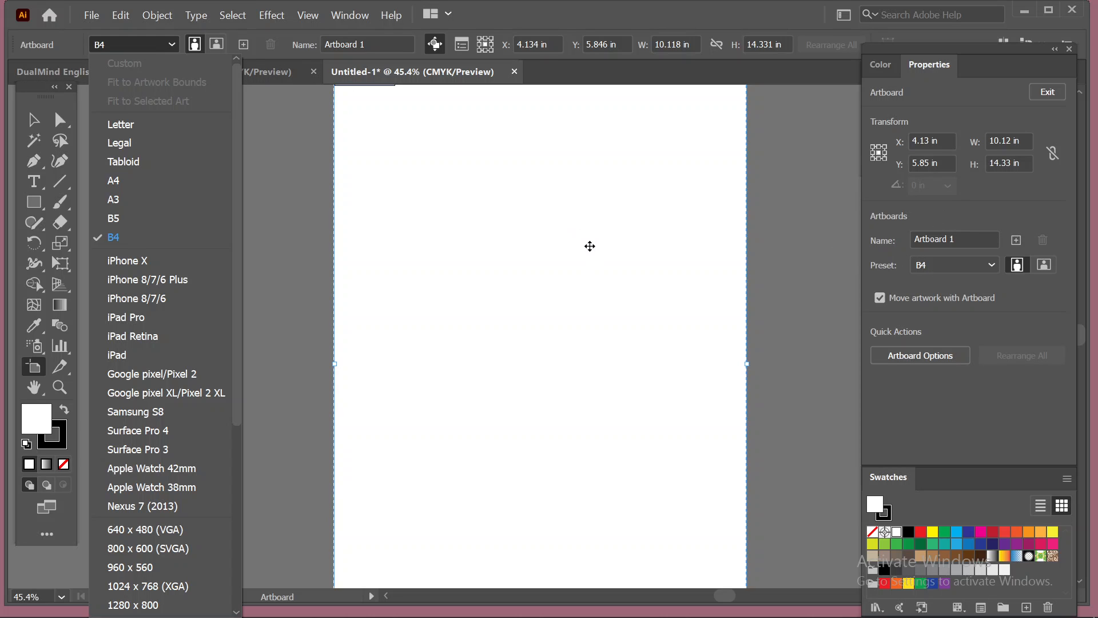
scroll(590, 246, "up", 2)
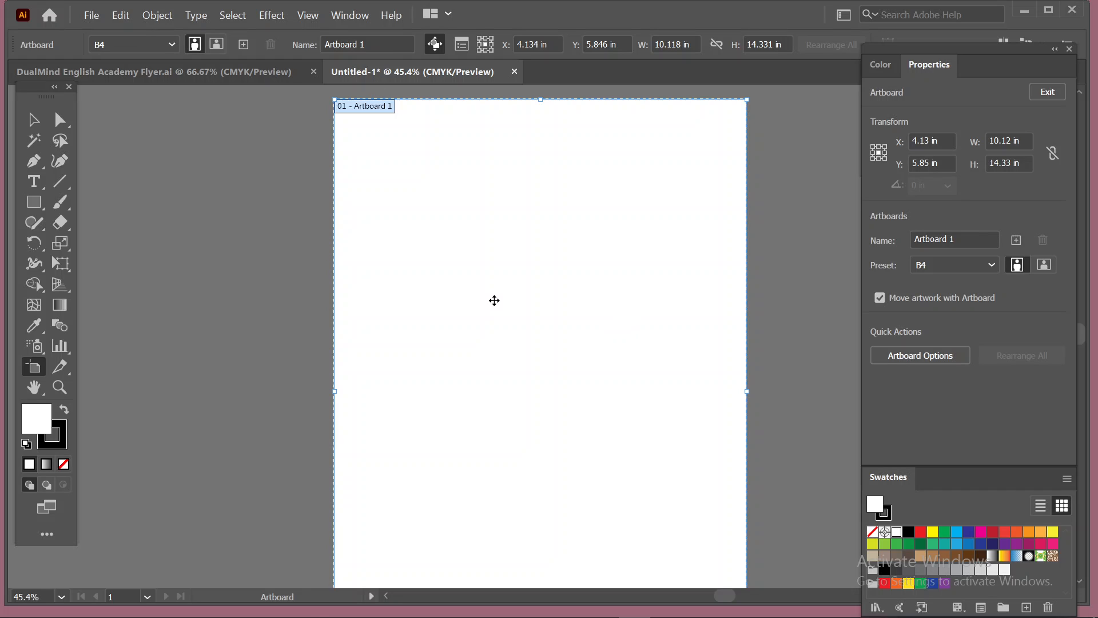
Step: Paste a duplicate of the B4 artboard beside the original, leaving a gap between the two pages
scroll(494, 300, "down", 2)
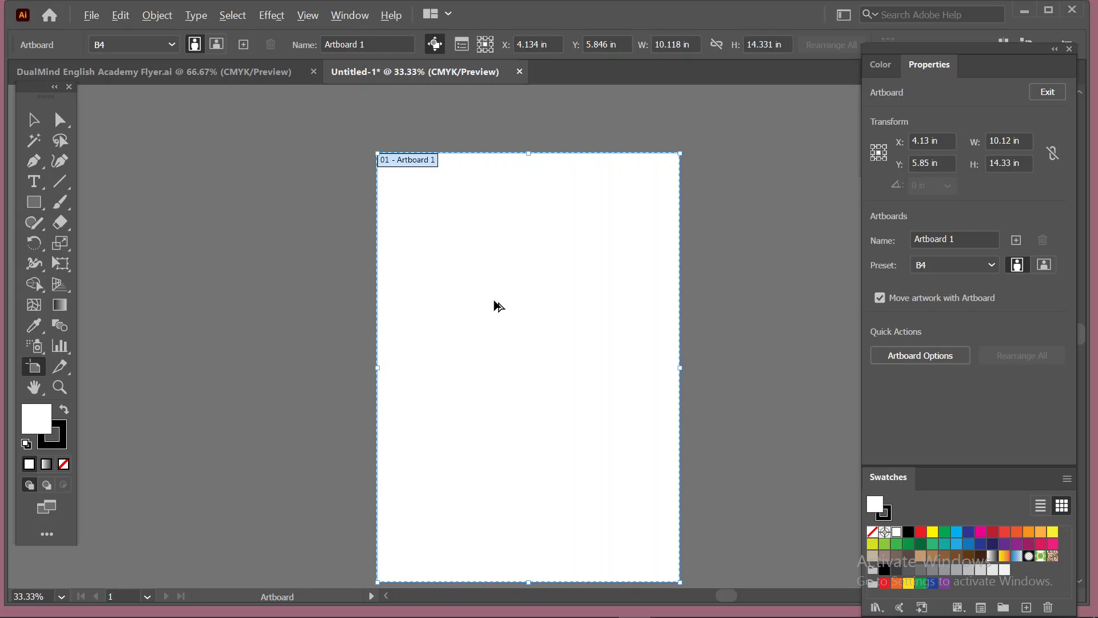
scroll(490, 297, "up", 1)
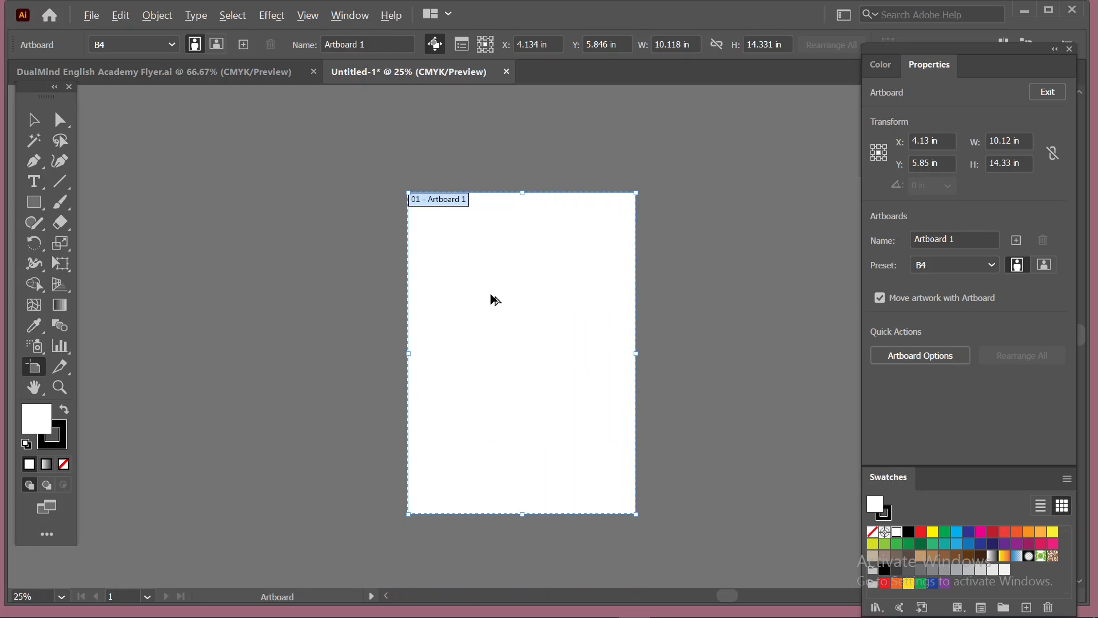
key("space")
left_click_drag(400, 264, 204, 216)
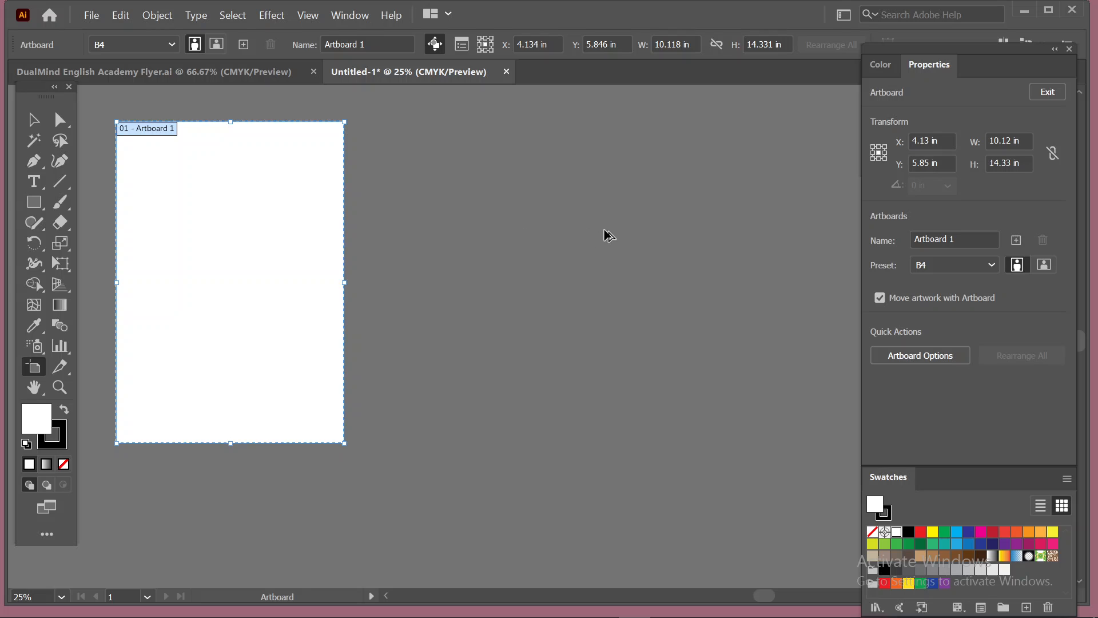
key("ctrl+v")
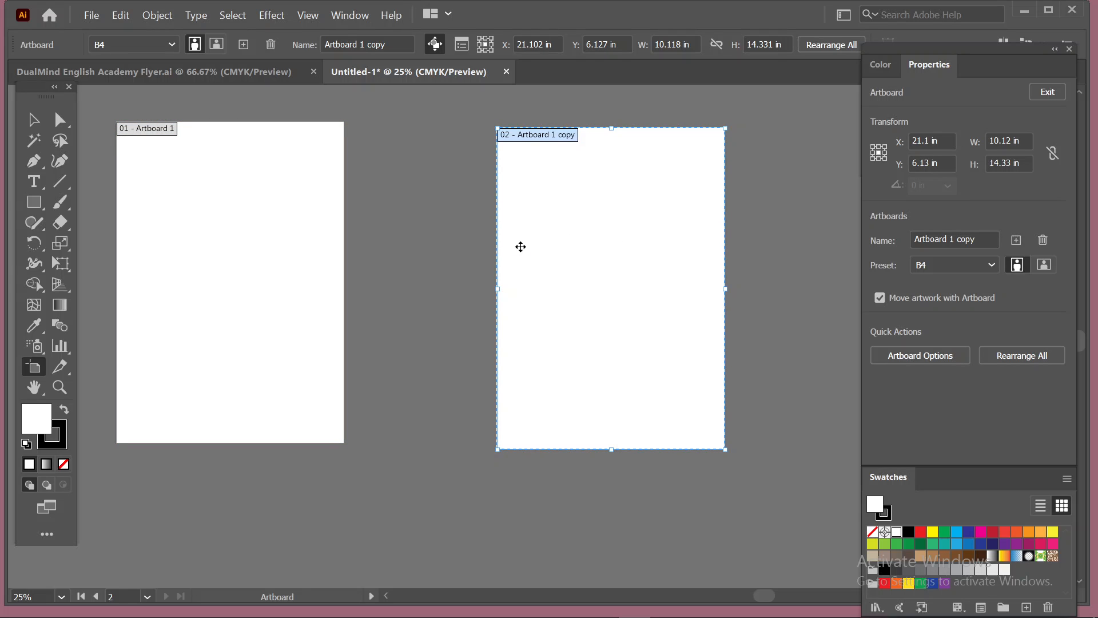
key("ctrl")
key("space")
left_click_drag(635, 309, 661, 319)
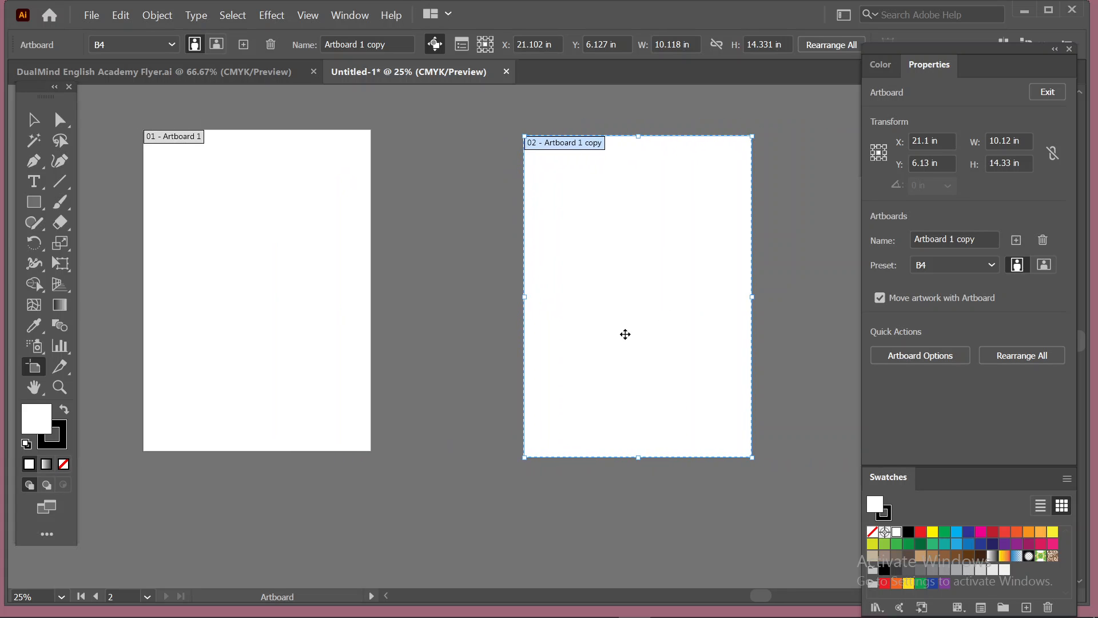
Step: Select the first artboard, exit artboard editing, then make the second artboard active and reopen it for artboard editing
left_click(287, 253)
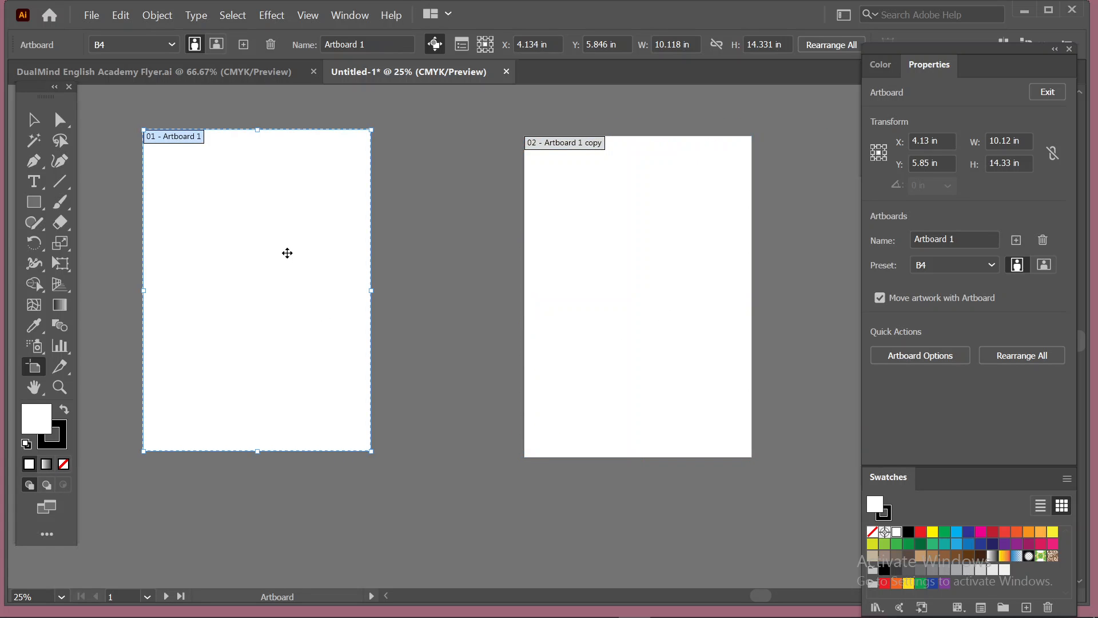
left_click(34, 122)
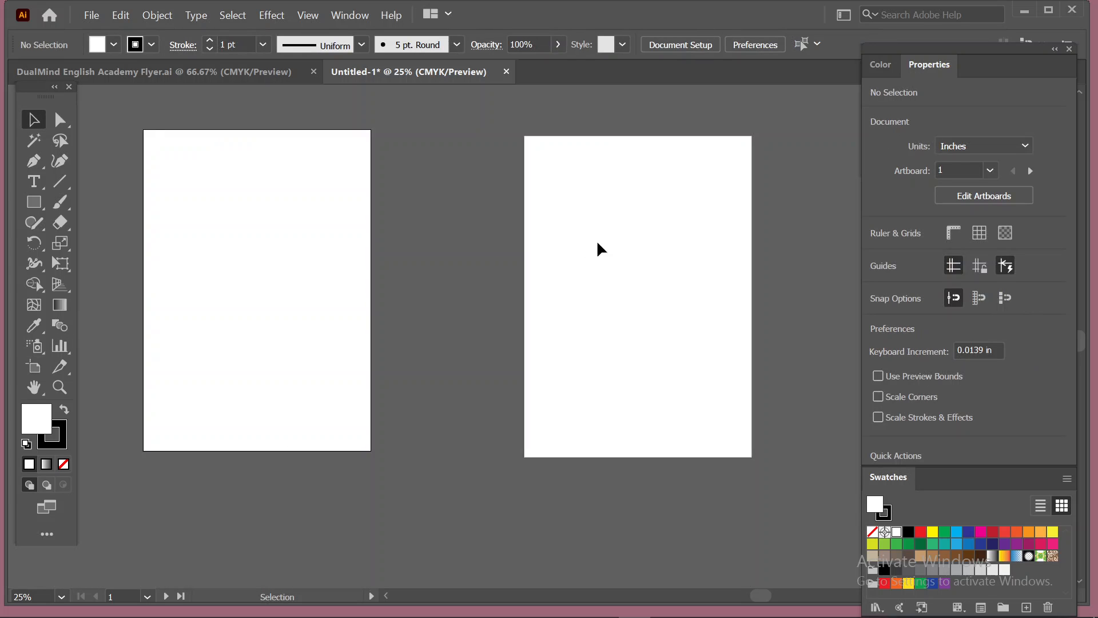
left_click(616, 225)
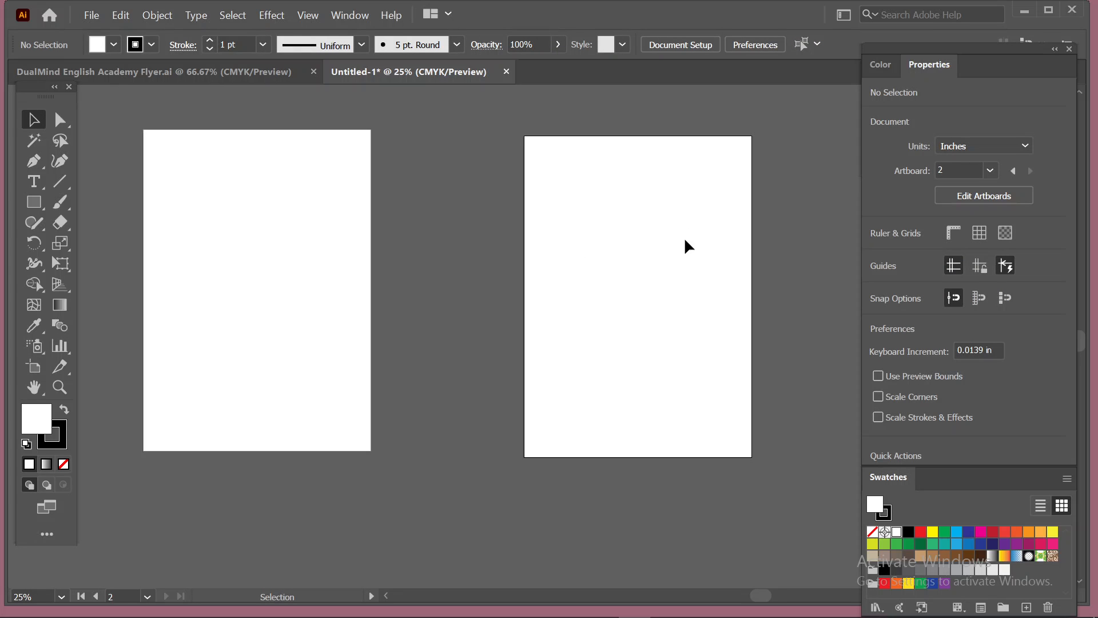
left_click(34, 367)
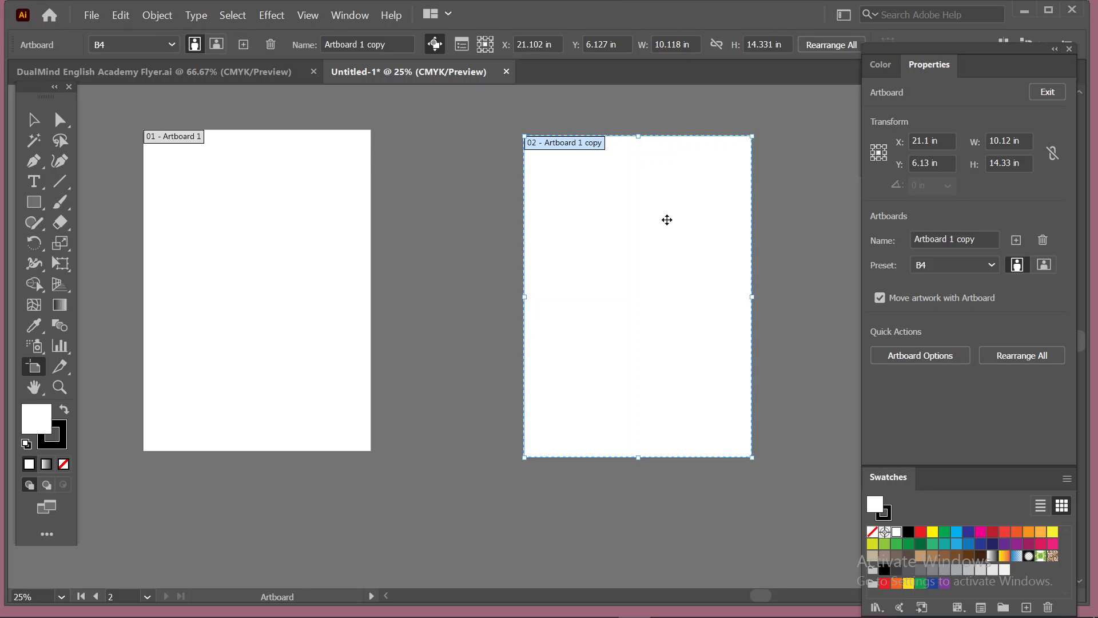
Step: Delete the Artboard 1 copy page and leave artboard editing
left_click(273, 44)
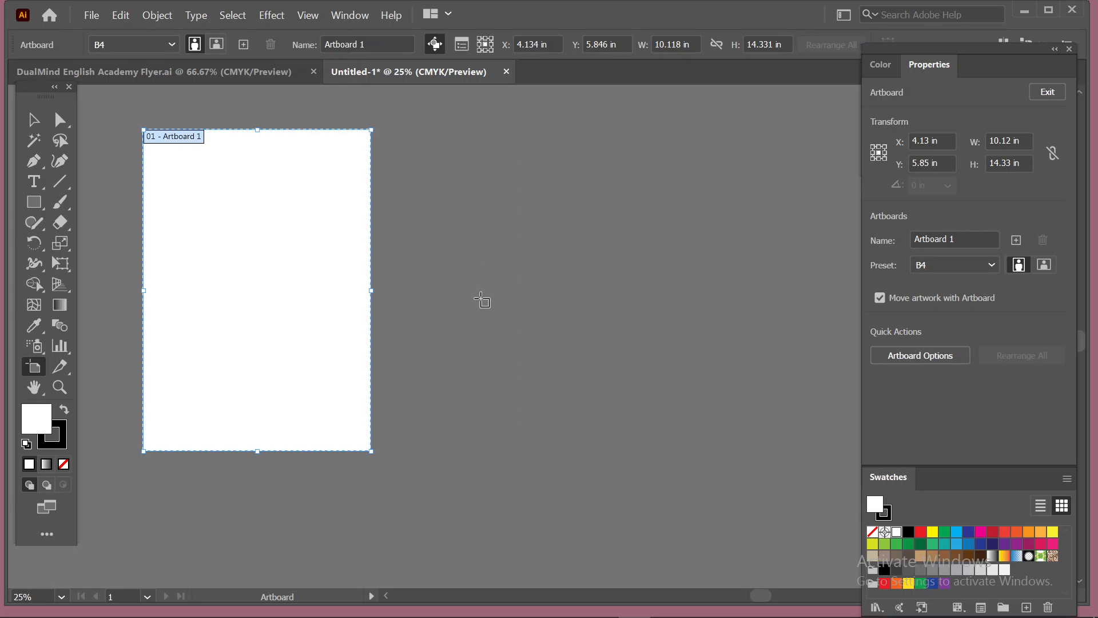
left_click(34, 120)
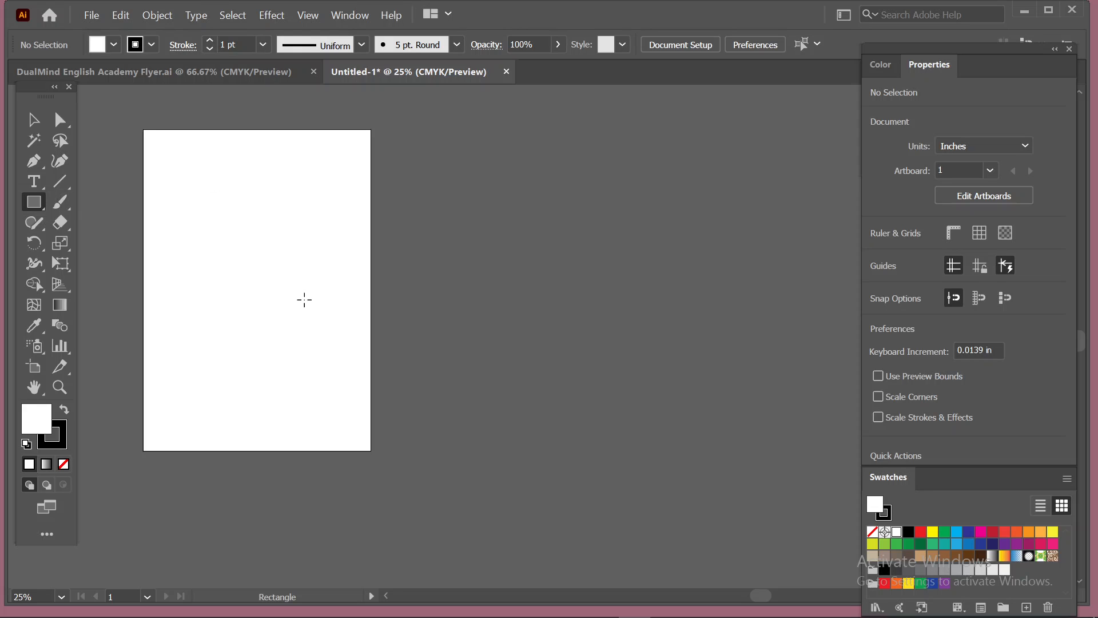
Step: Draw a square about 4.5 in wide in the upper half of the artboard, swap its fill and stroke to make it black, and deselect it
left_click_drag(203, 186, 305, 287)
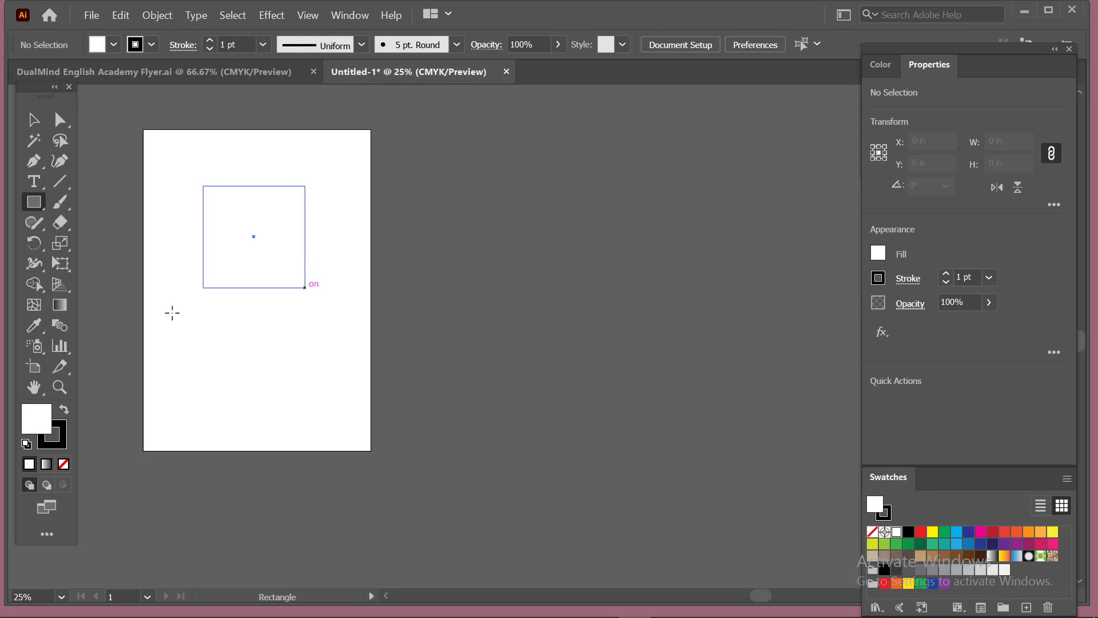
left_click(65, 408)
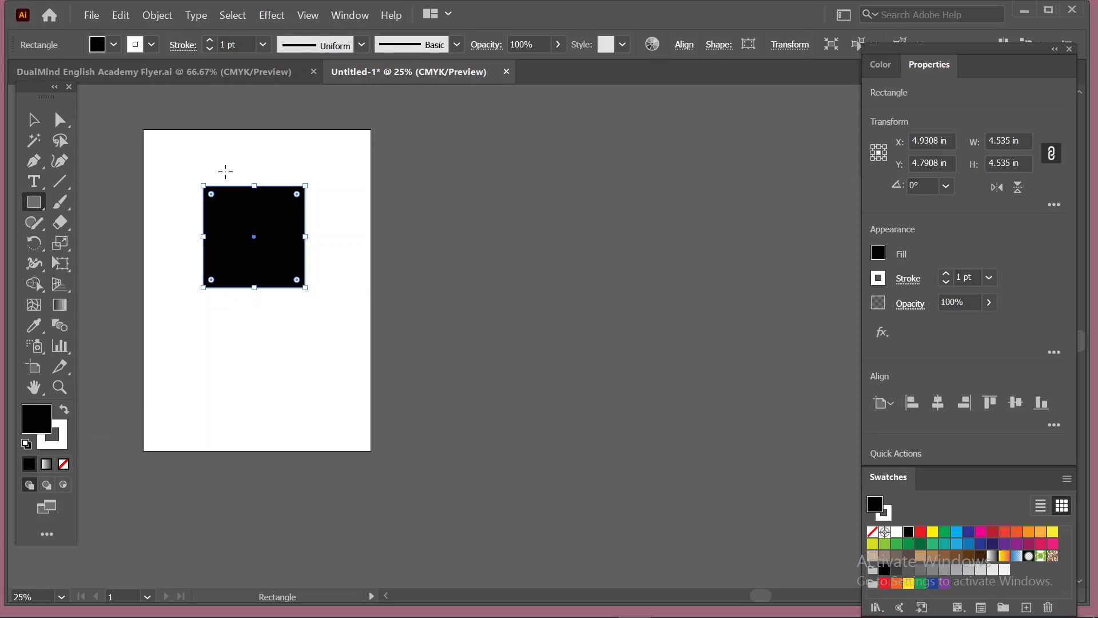
key("v")
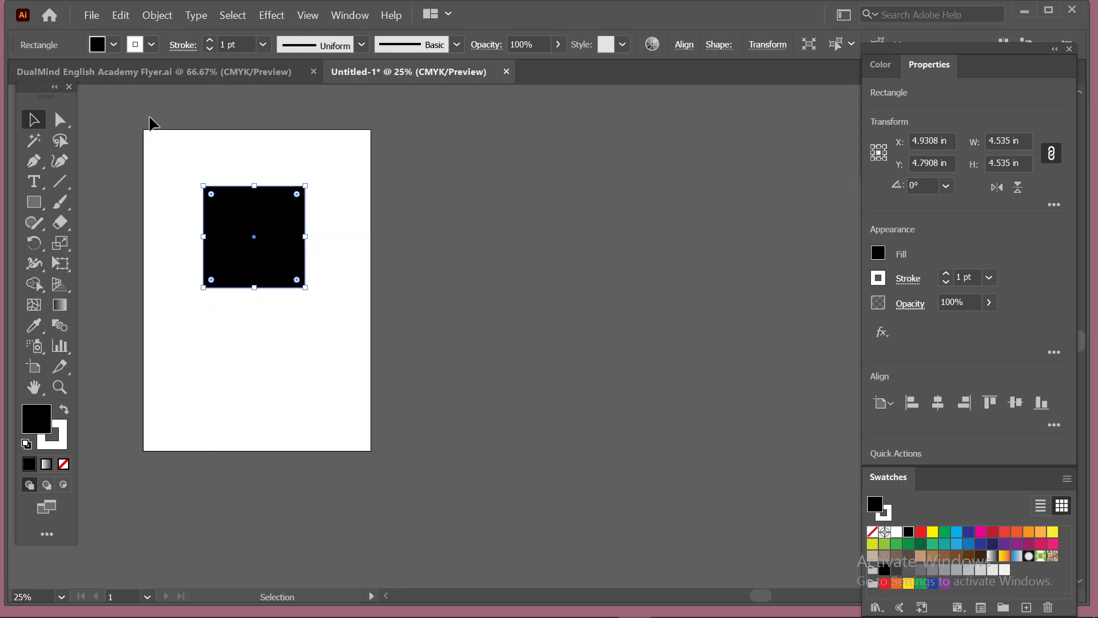
left_click(243, 157)
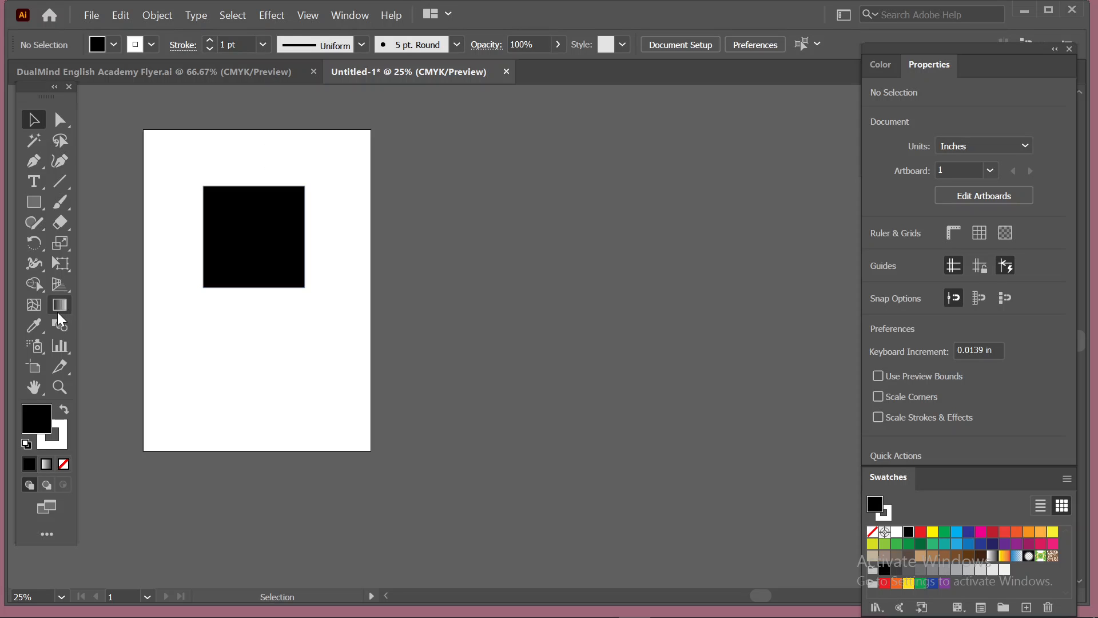
Step: Duplicate Artboard 1 beside the original with Move artwork with Artboard turned off, and delete the duplicate
left_click(37, 366)
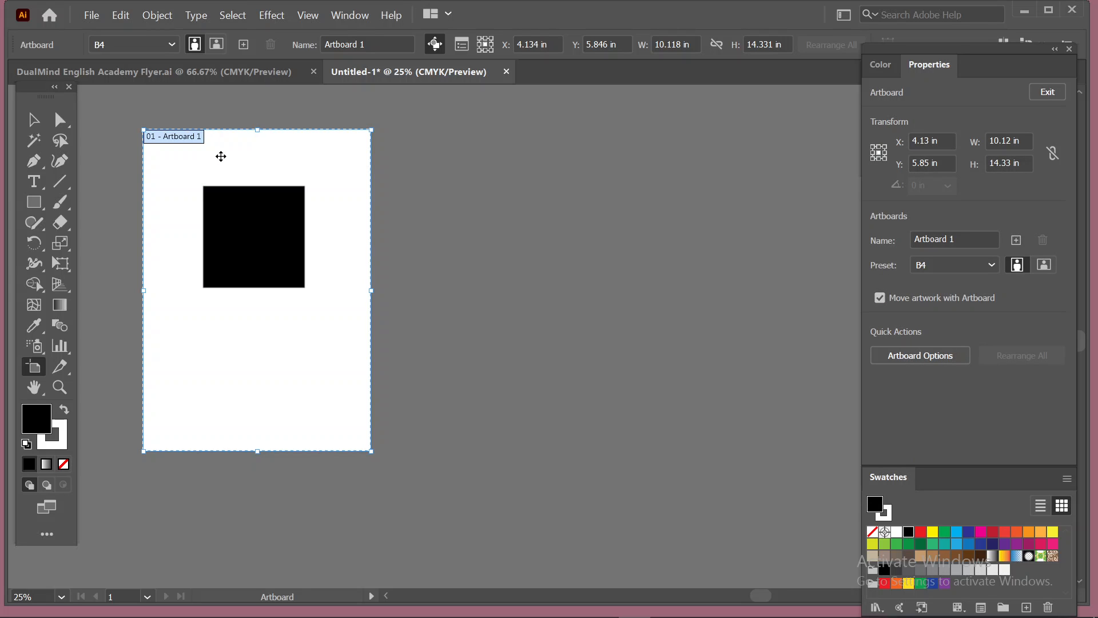
left_click(436, 44)
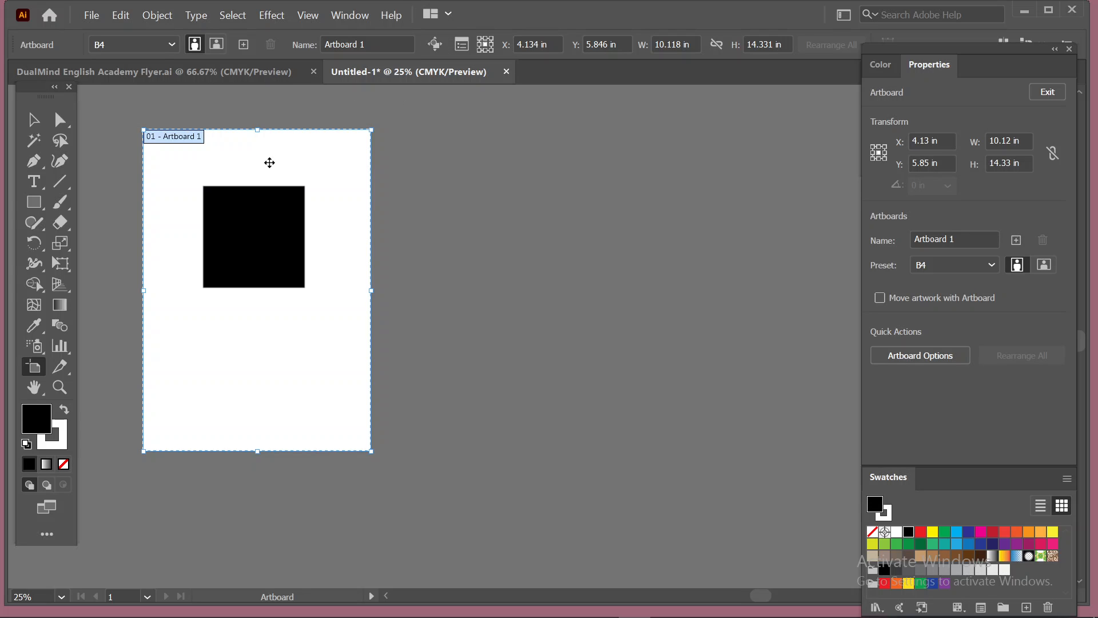
left_click_drag(270, 162, 650, 174)
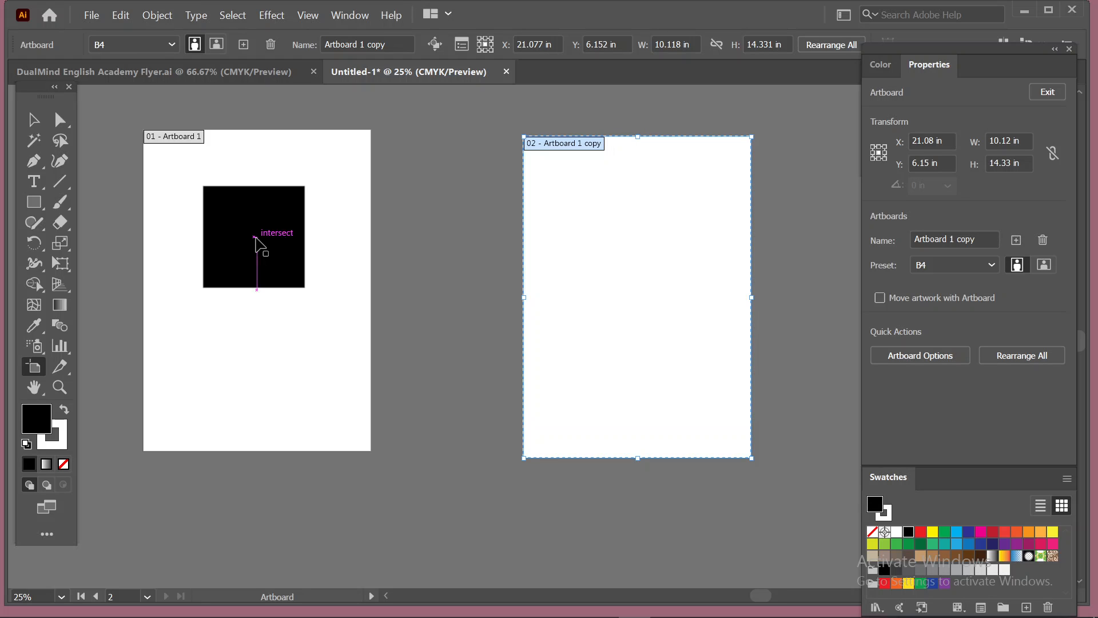
key("Delete")
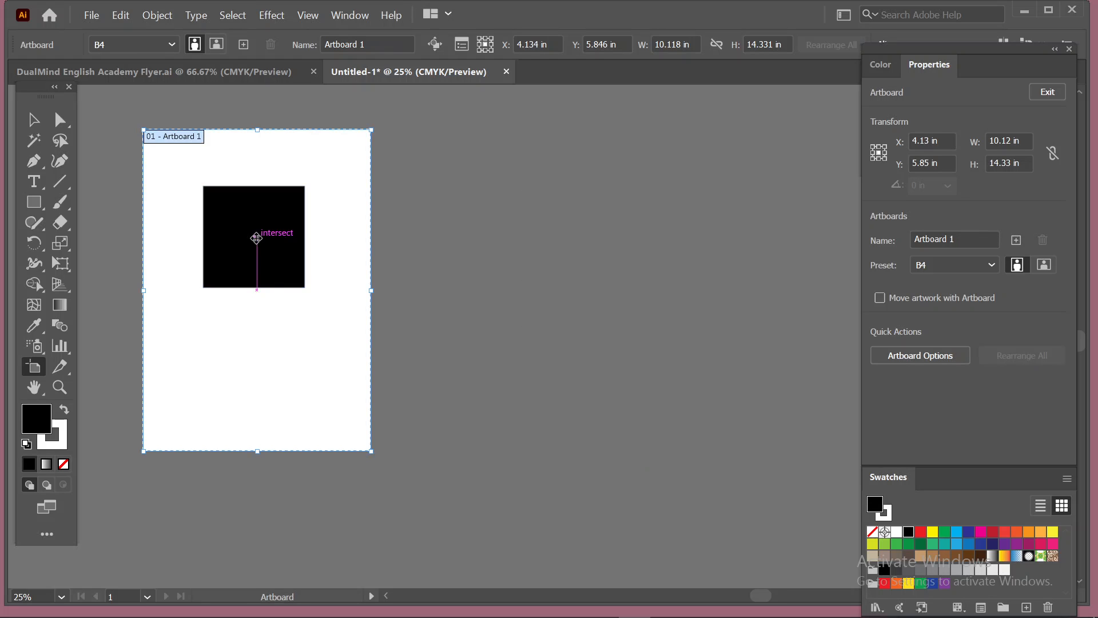
Step: Turn on Move artwork with Artboard, shift Artboard 1 to about X 20.21 in, and duplicate it with its square on its left side
left_click(435, 44)
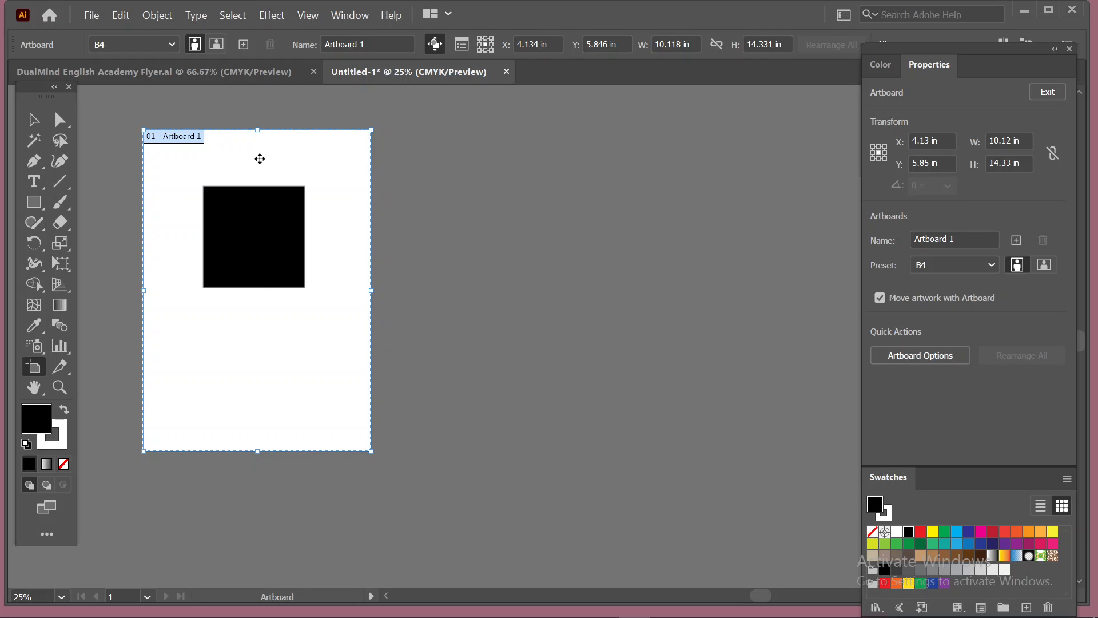
left_click_drag(263, 162, 623, 179)
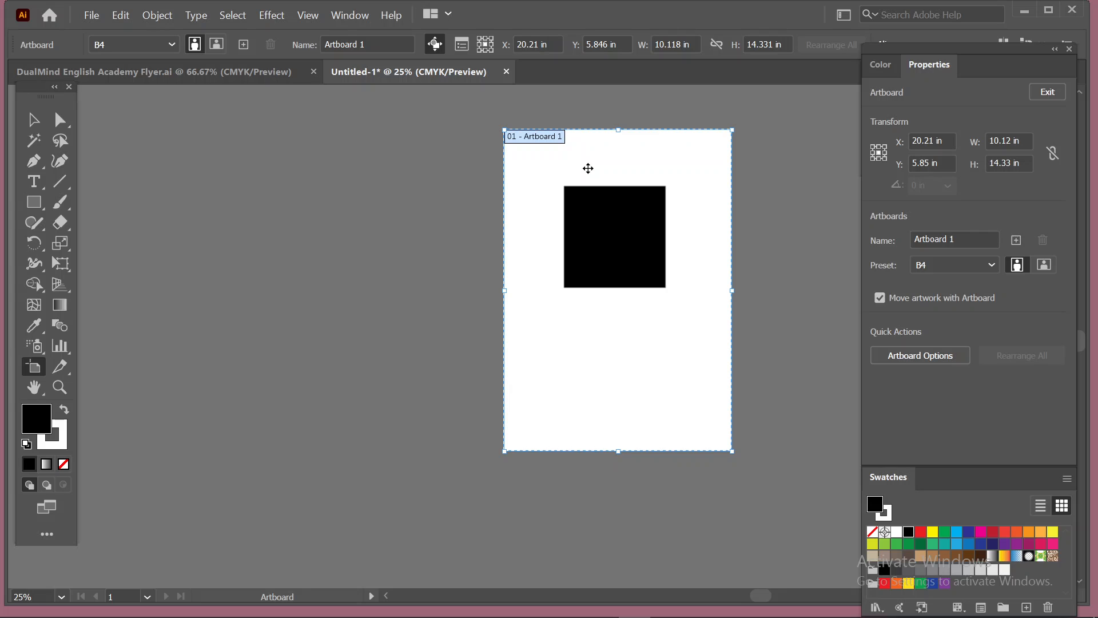
left_click_drag(589, 171, 274, 150)
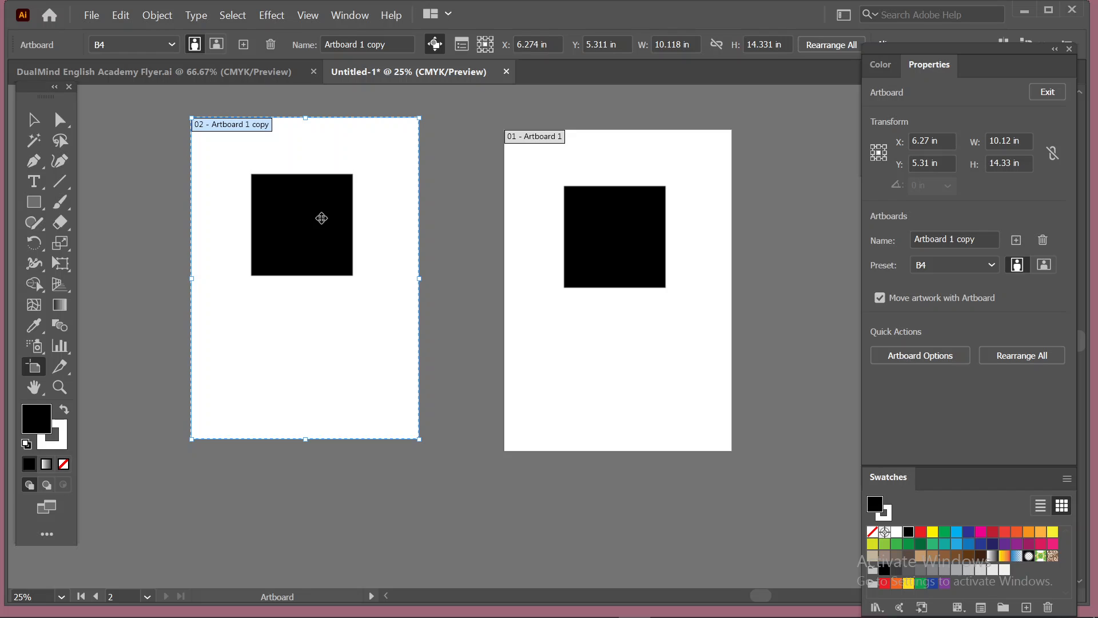
Step: Create an artboard fitted to the square on the copied page, and undo the thin strip artboard drawn across it
left_click(316, 216)
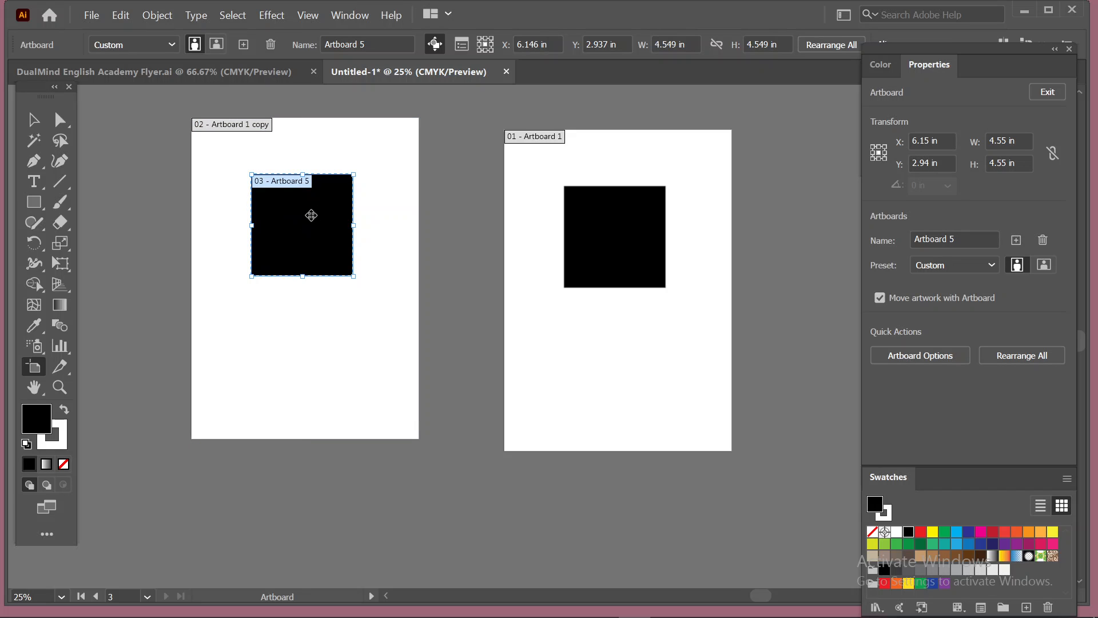
left_click_drag(107, 220, 510, 218)
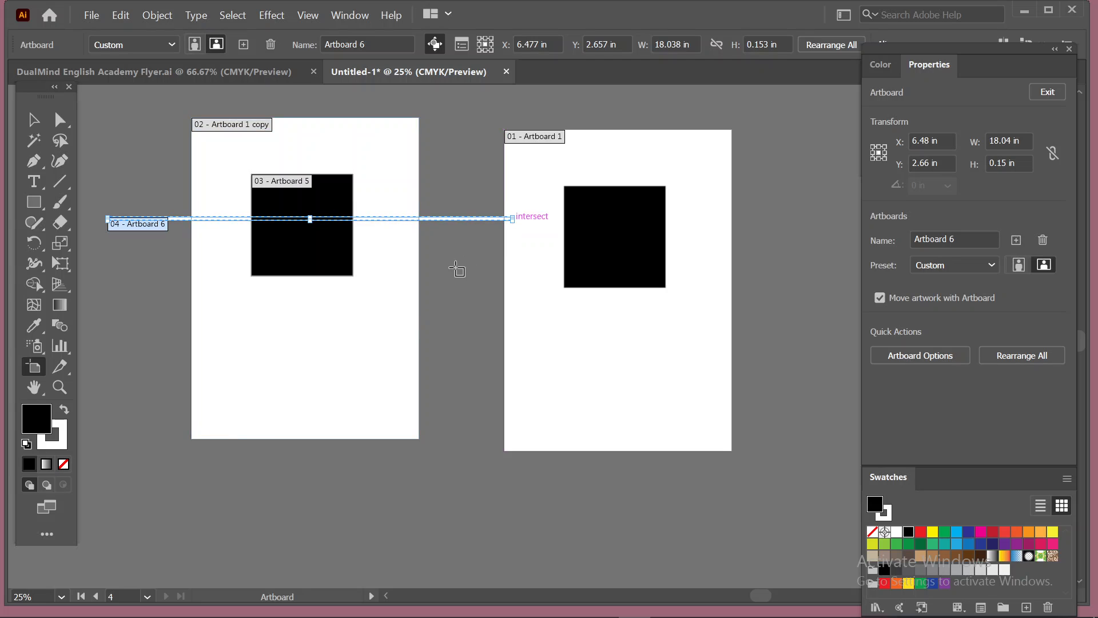
key("ctrl+z")
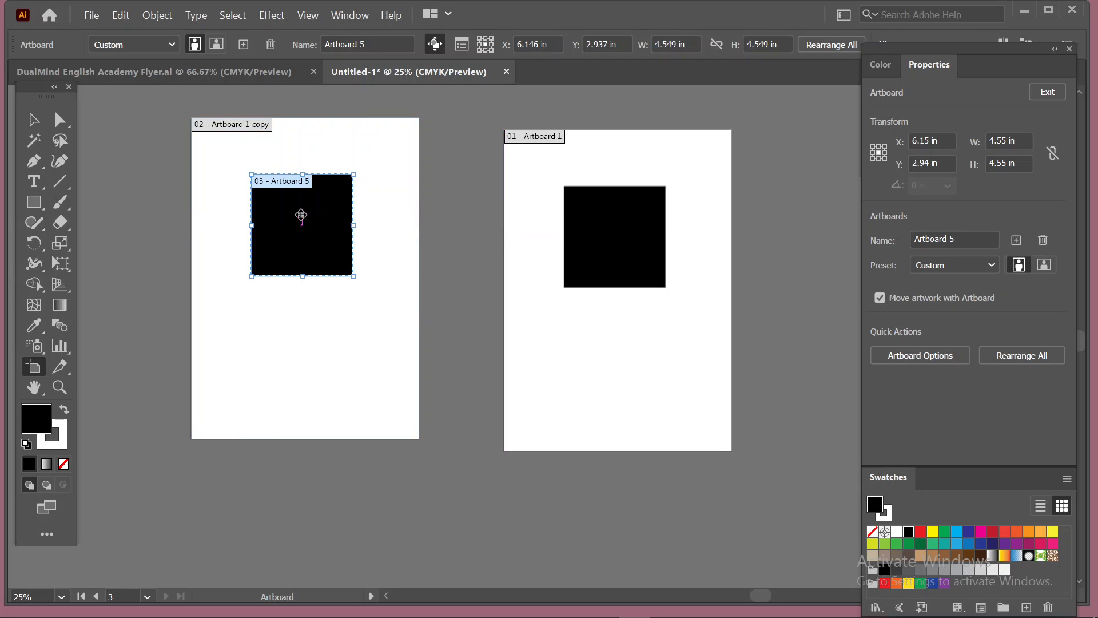
Step: Duplicate the square-sized artboard with its artwork slightly below and right of itself, and delete the extra artboards
left_click_drag(299, 217, 330, 227)
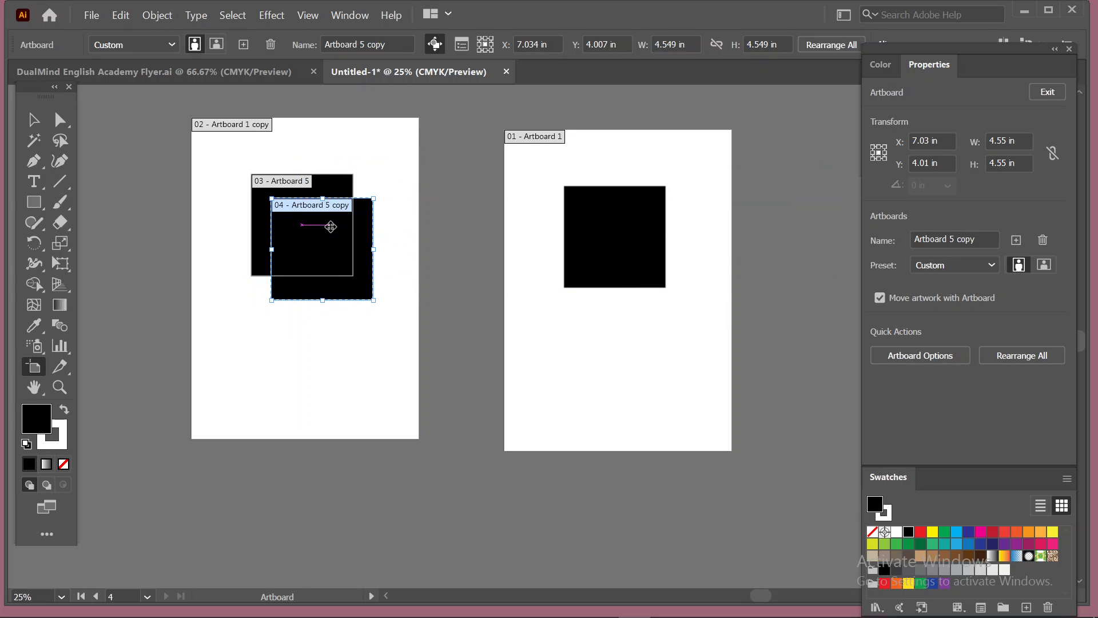
left_click(330, 227)
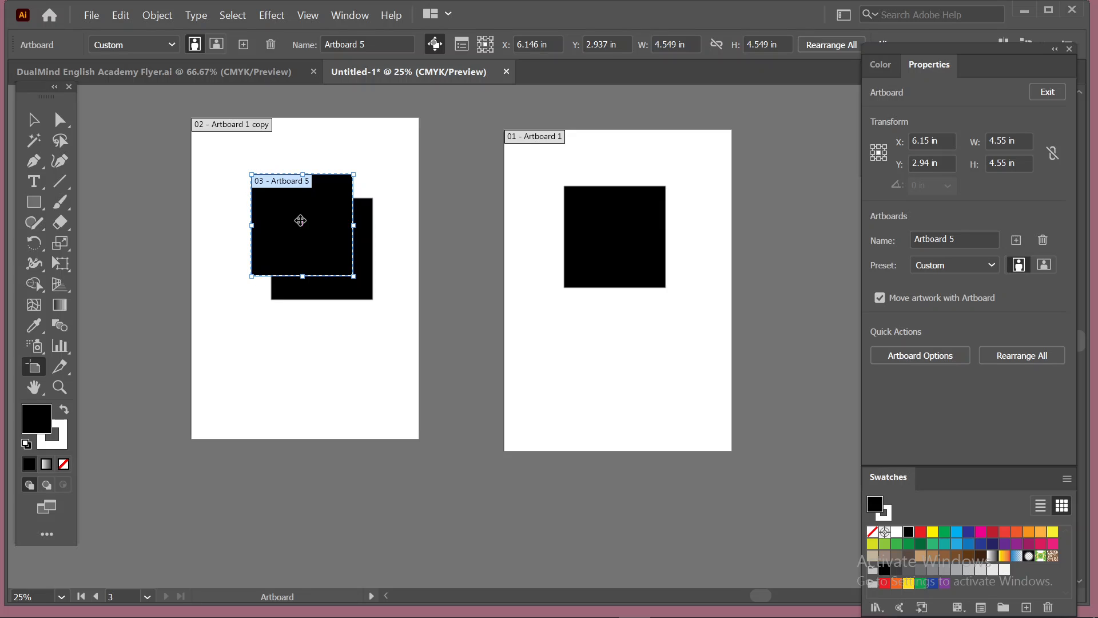
left_click(300, 220)
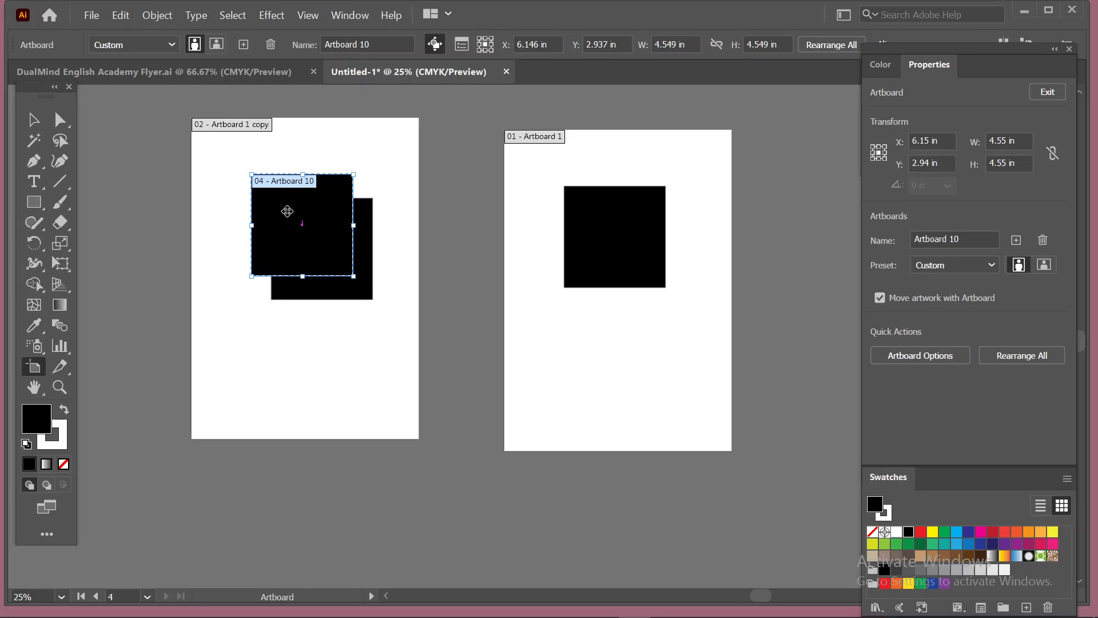
left_click(271, 45)
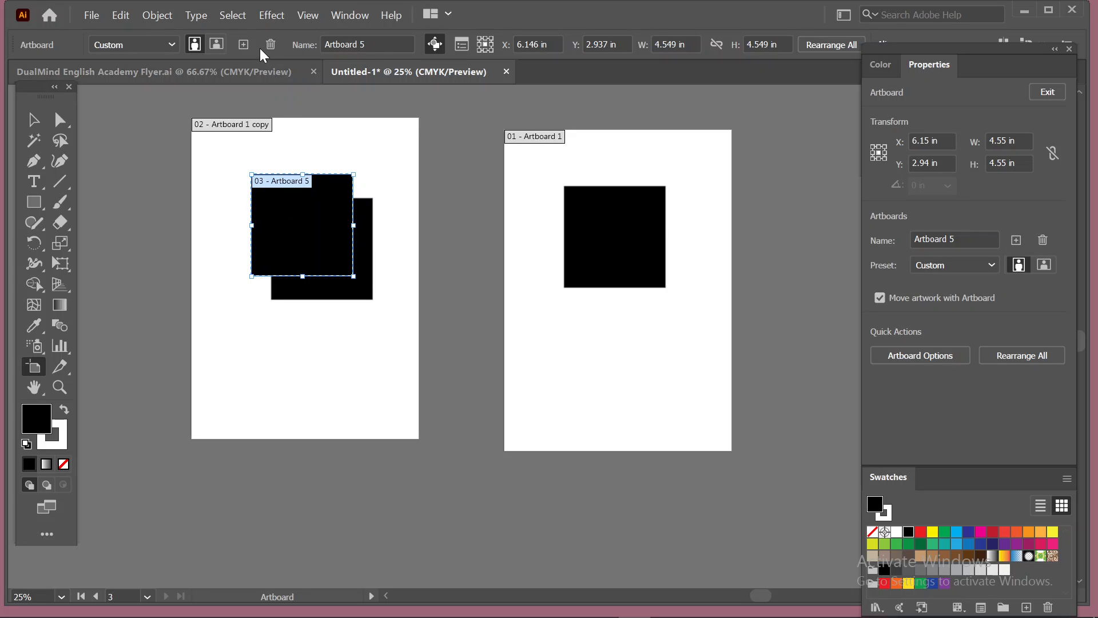
Step: Delete the remaining square-sized artboards on the copied page and undo the deletion of the B4 page itself
left_click(306, 225)
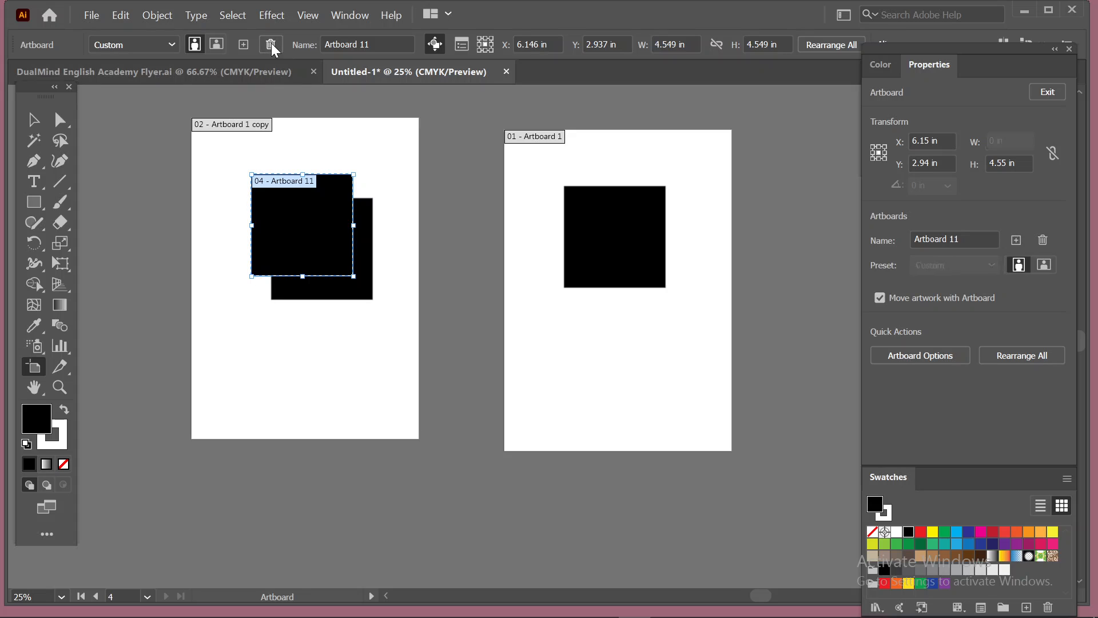
left_click(270, 45)
left_click(297, 227)
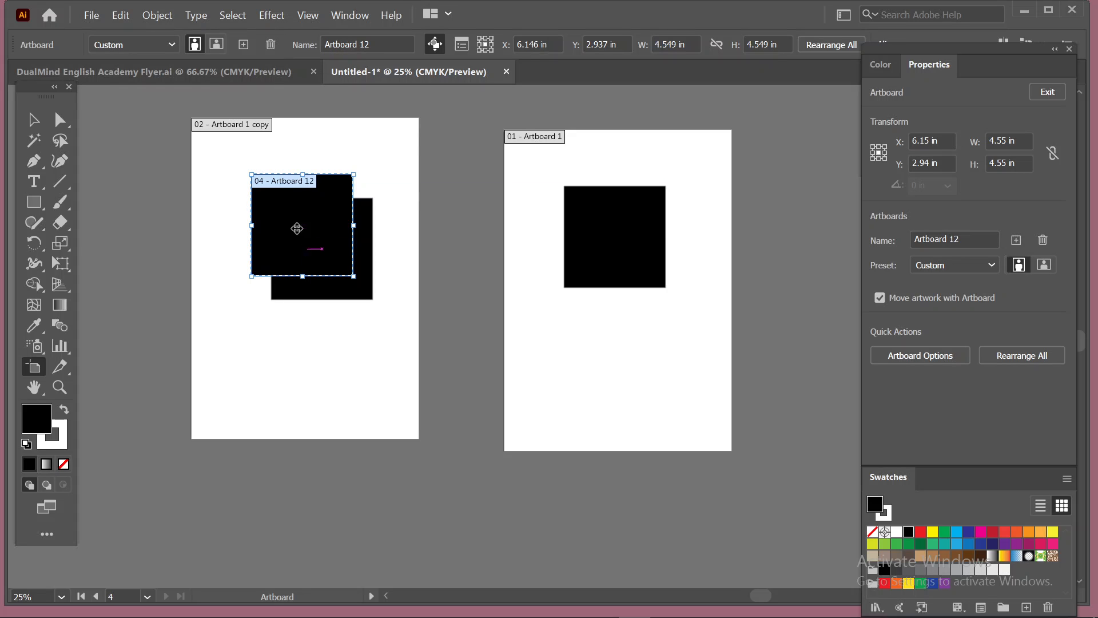
left_click(272, 44)
left_click(271, 44)
left_click(271, 44)
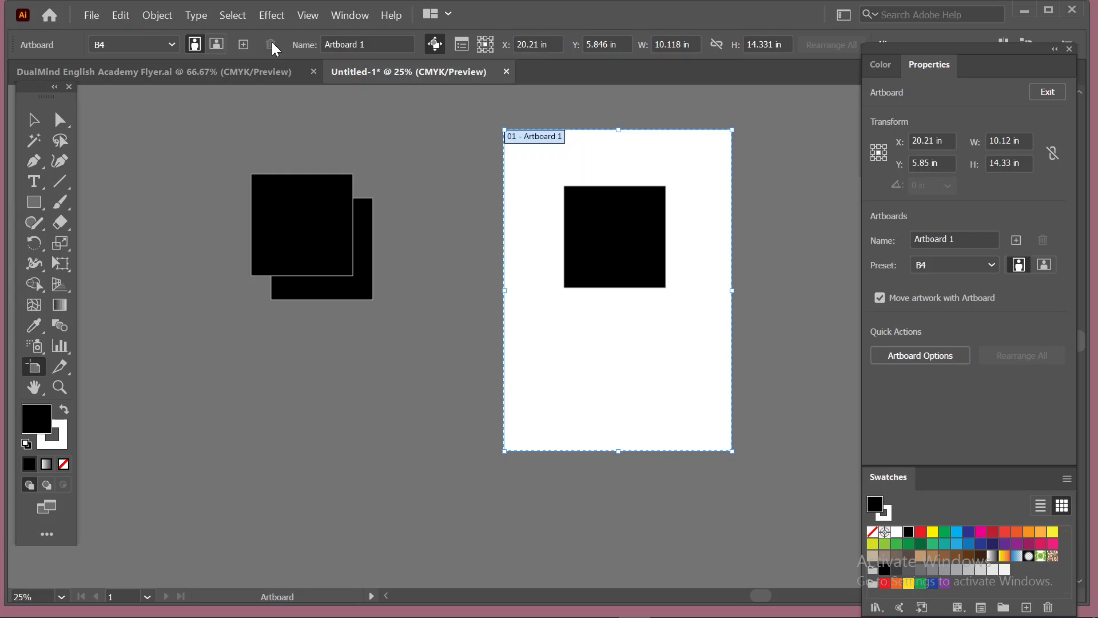
key("ctrl+z")
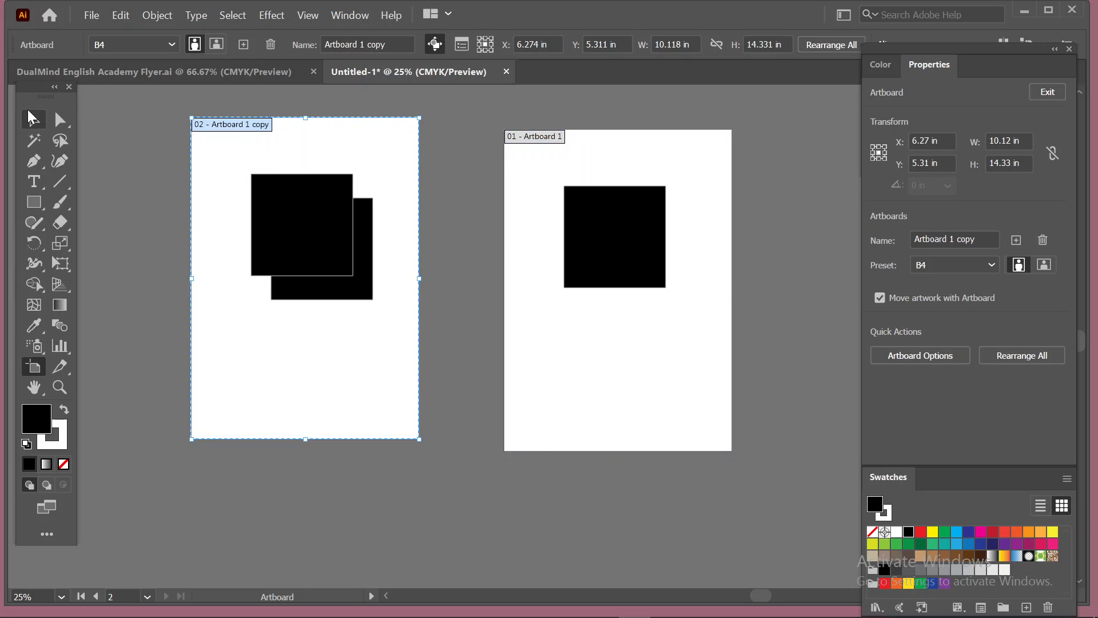
Step: Select both overlapping black squares on the copied page and delete them
left_click(29, 114)
left_click_drag(241, 150, 395, 331)
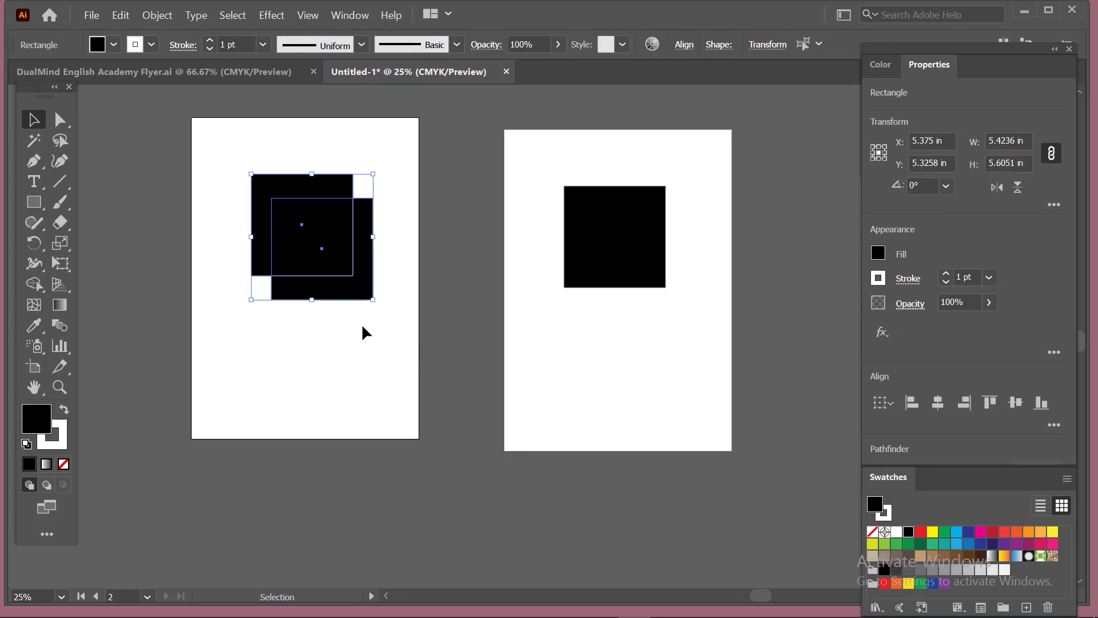
key("Delete")
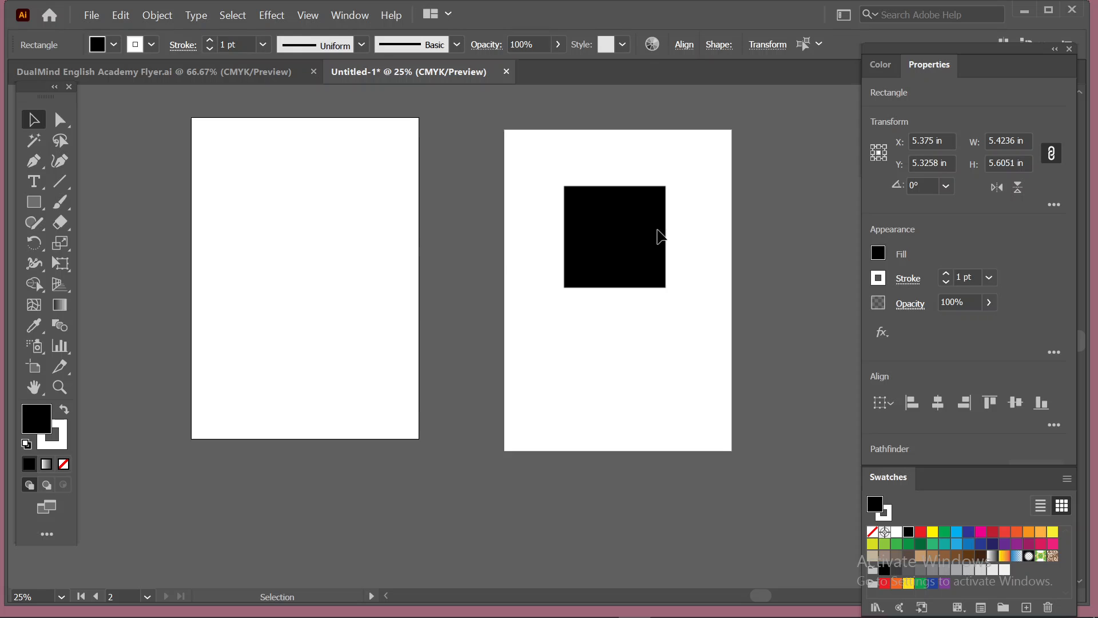
Step: Select the black square on Artboard 1 and scale it proportionally from its center to about 8.15 in per side
left_click(618, 230)
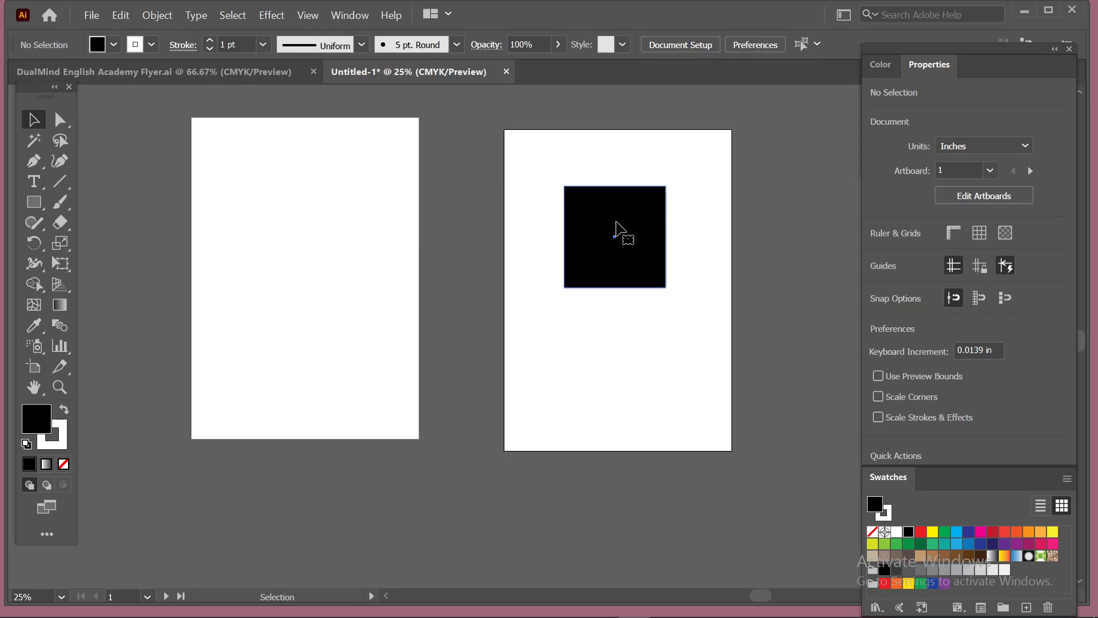
left_click(544, 149)
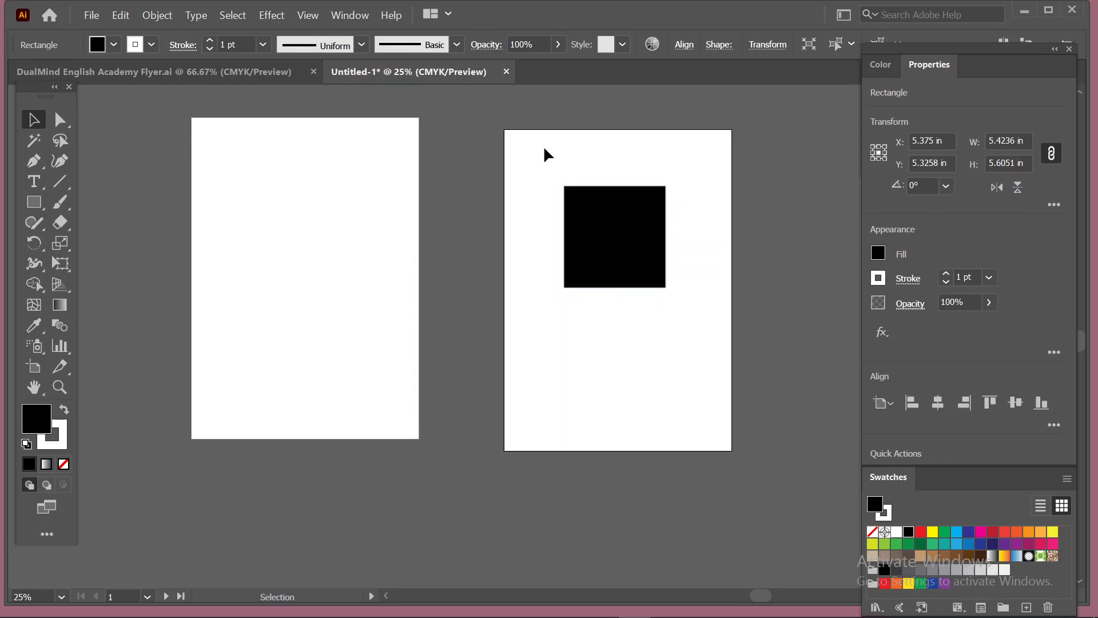
left_click(631, 244)
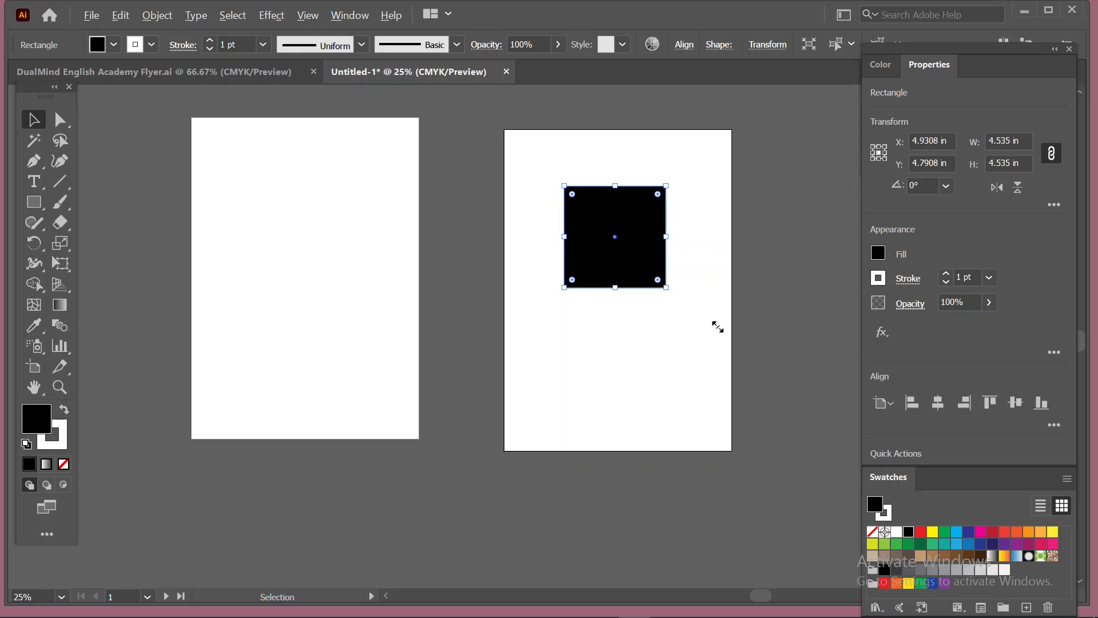
left_click_drag(666, 287, 715, 334)
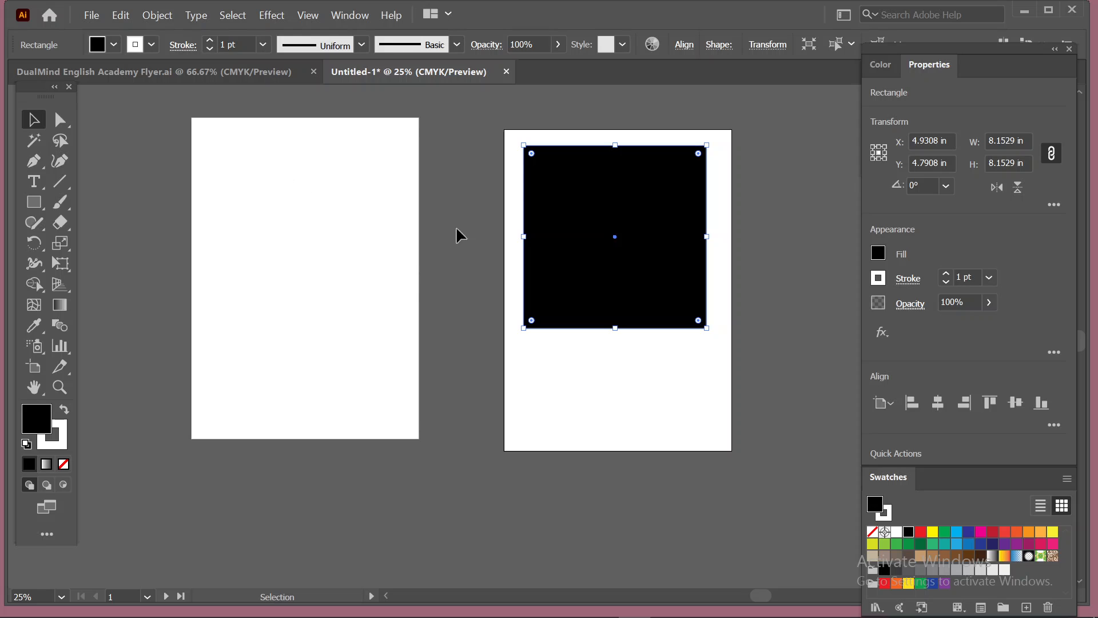
Step: Delete the empty Artboard 1 copy page and exit artboard editing
left_click(323, 175)
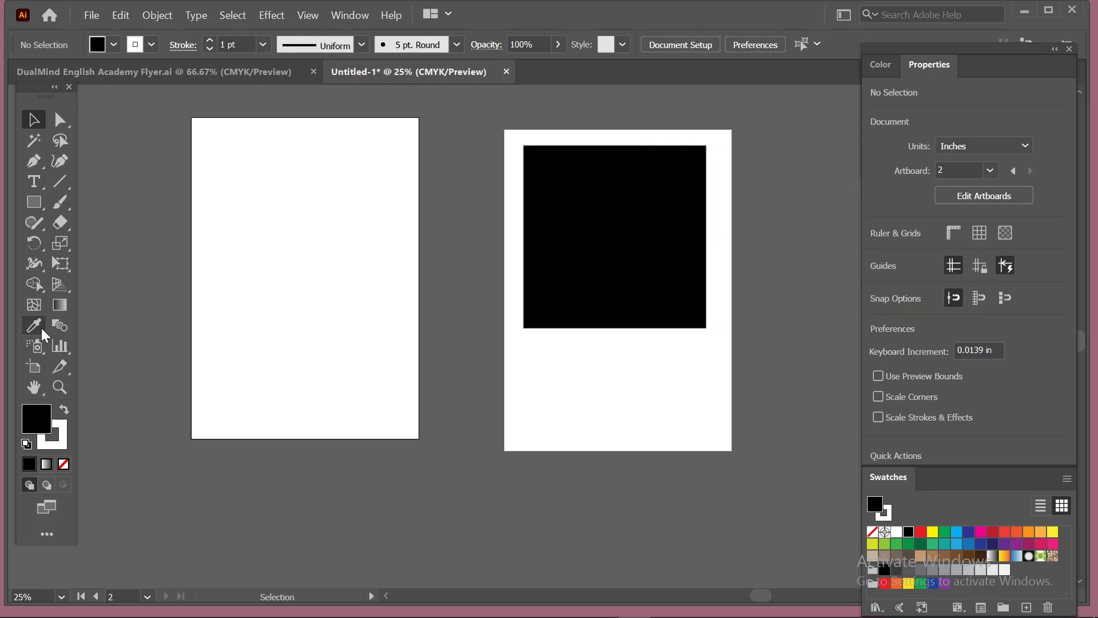
left_click(34, 366)
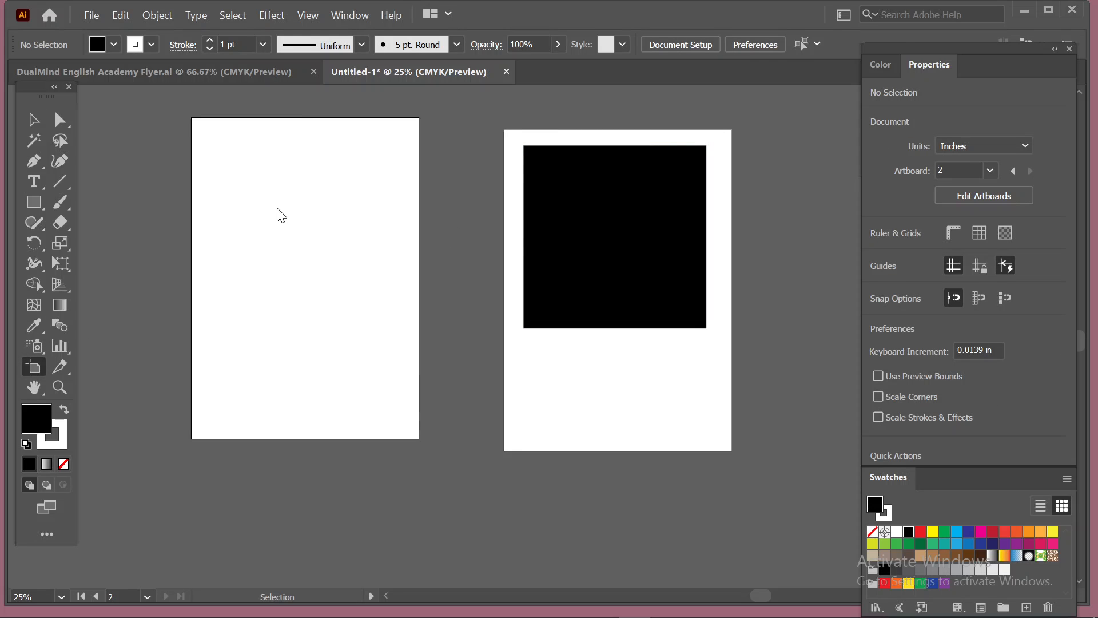
left_click(296, 133)
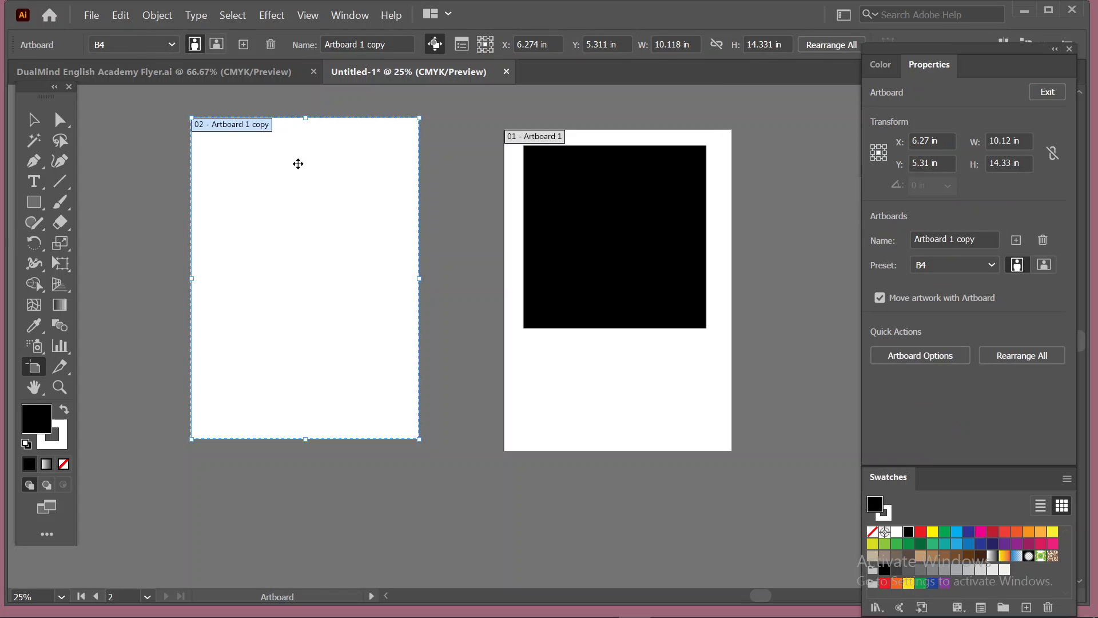
key("Delete")
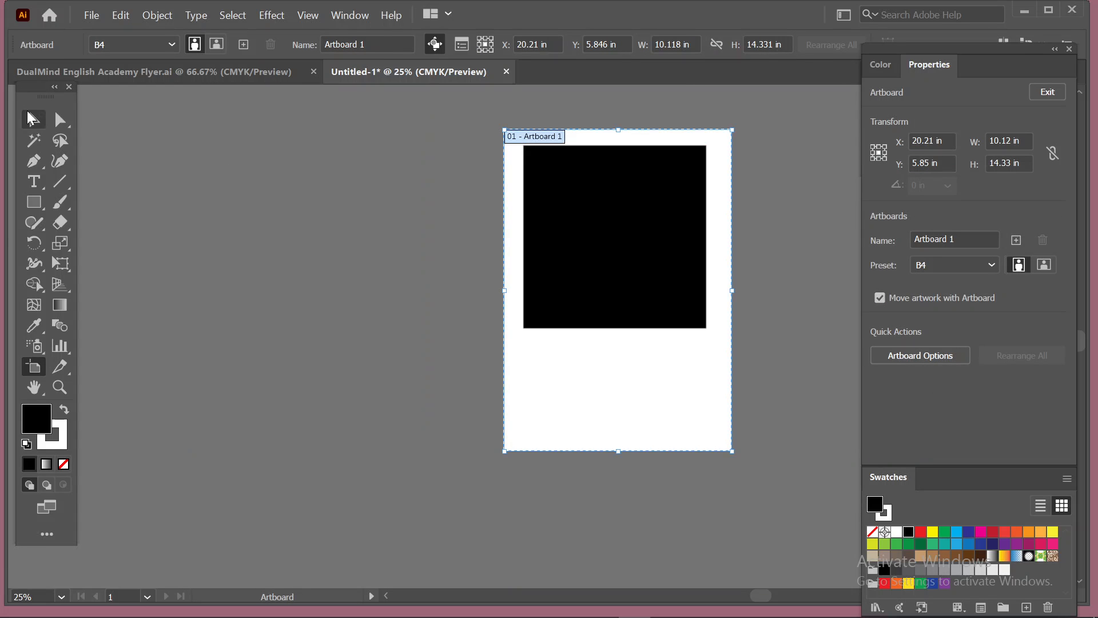
left_click(31, 118)
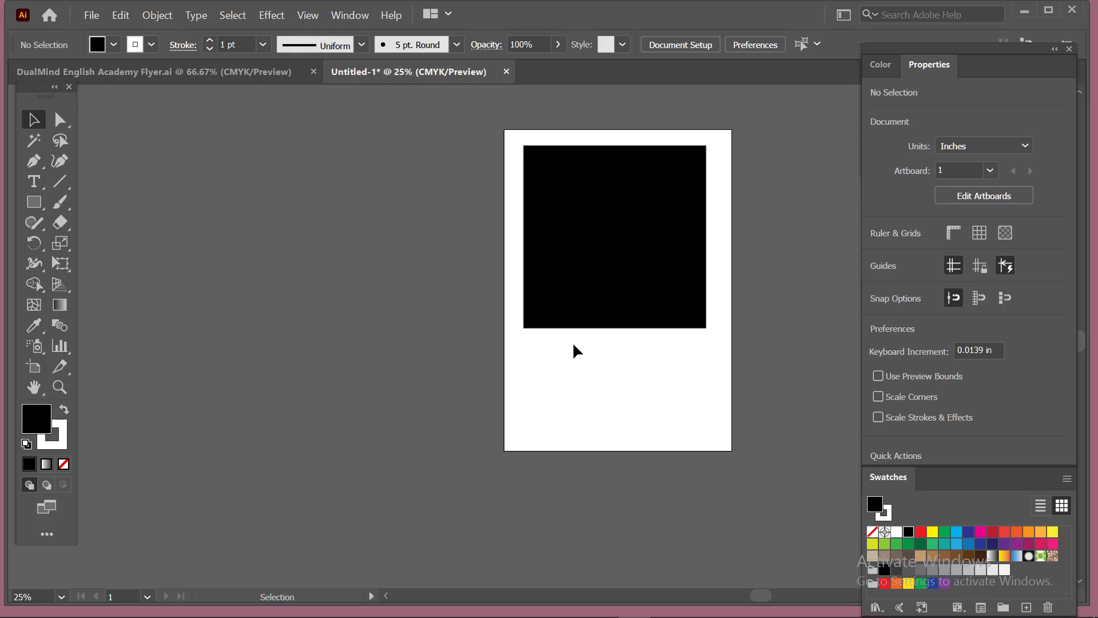
Step: Fit Artboard 1 to the bounds of the black square, about 8.167 in per side, and exit artboard editing
left_click_drag(572, 351, 364, 406)
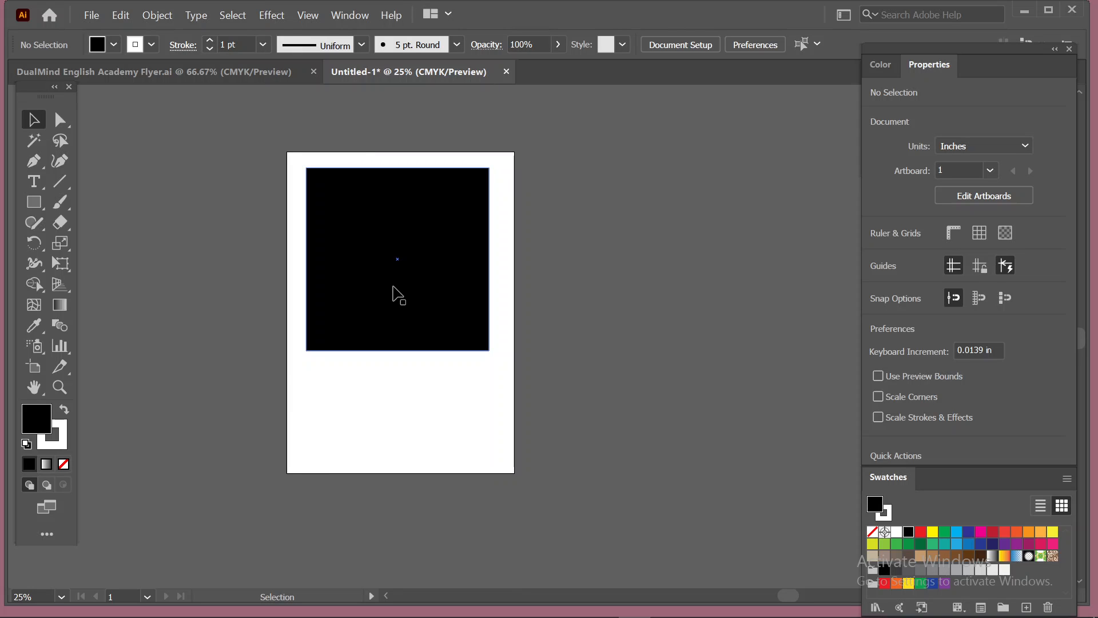
scroll(393, 294, "up", 2)
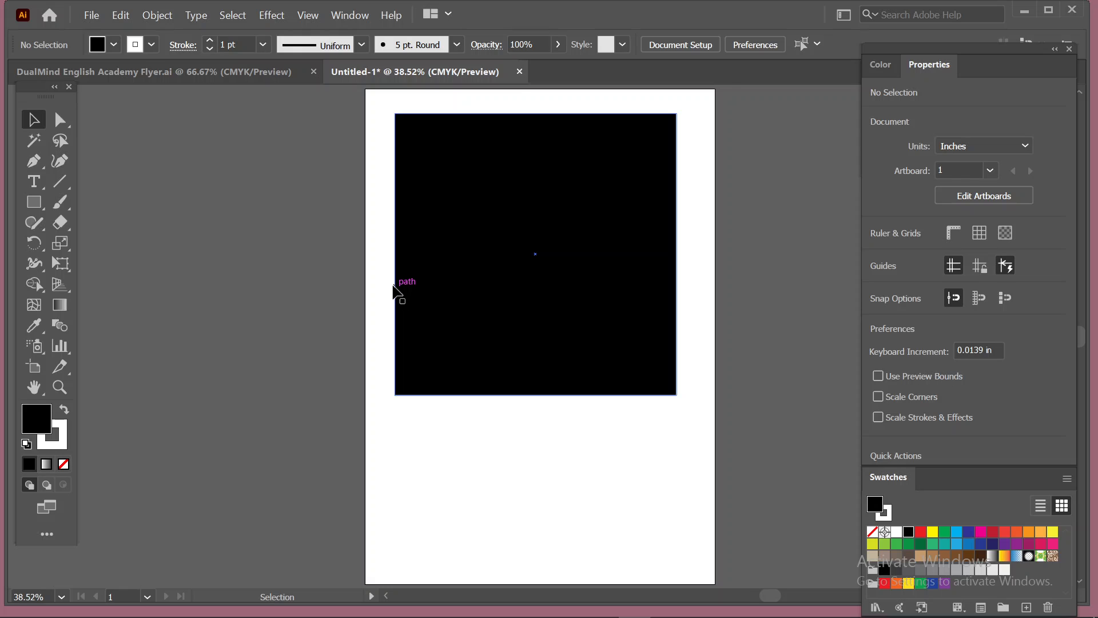
scroll(395, 294, "down", 1)
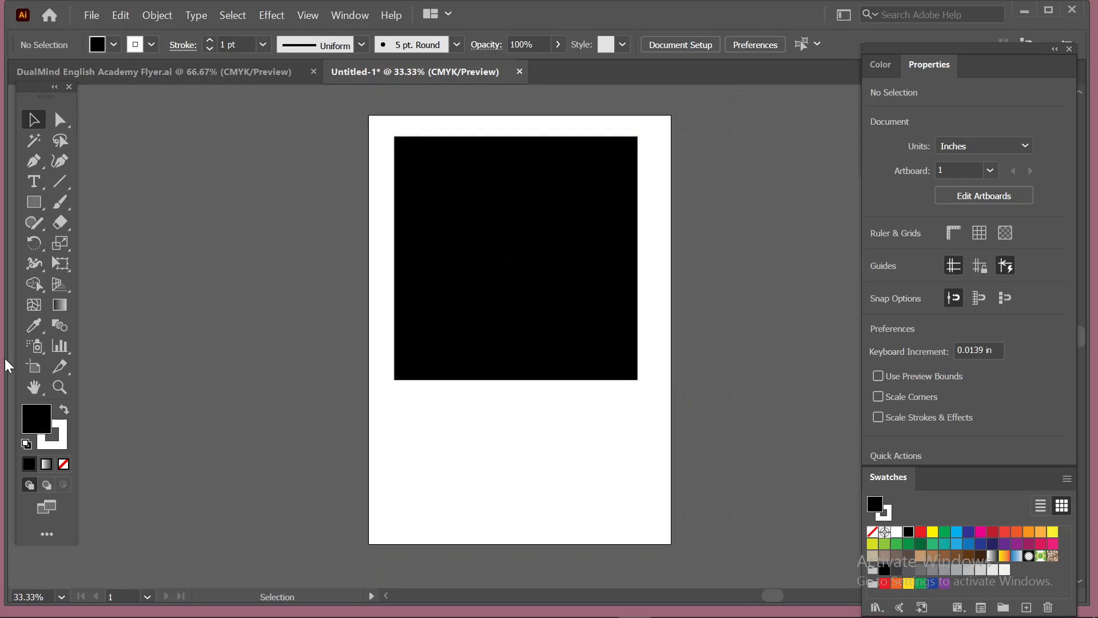
left_click(36, 367)
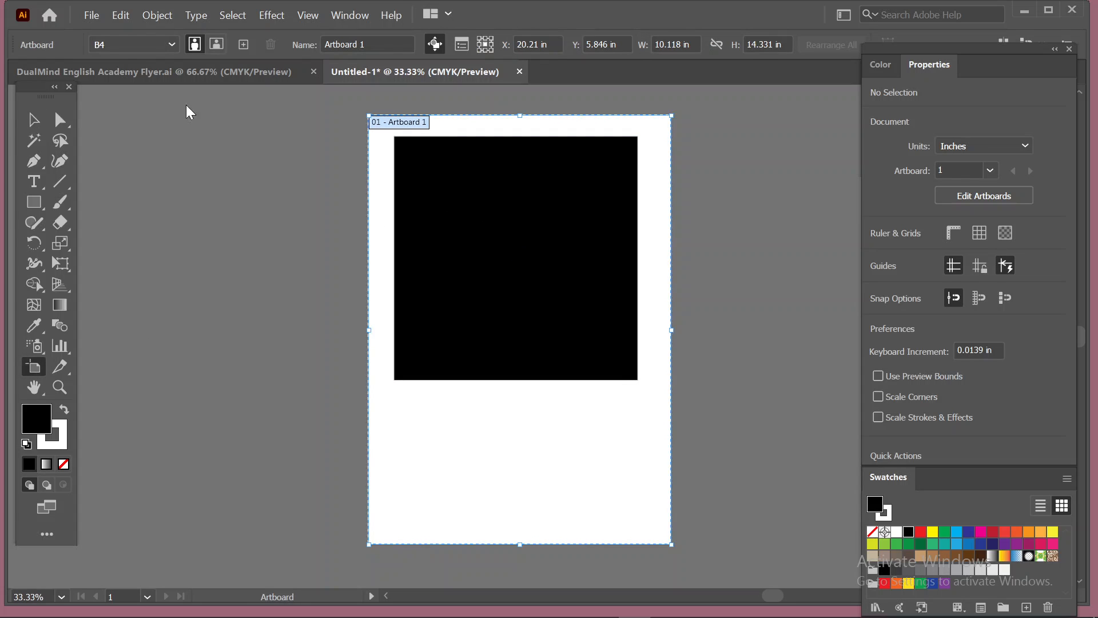
left_click(33, 121)
left_click(623, 174)
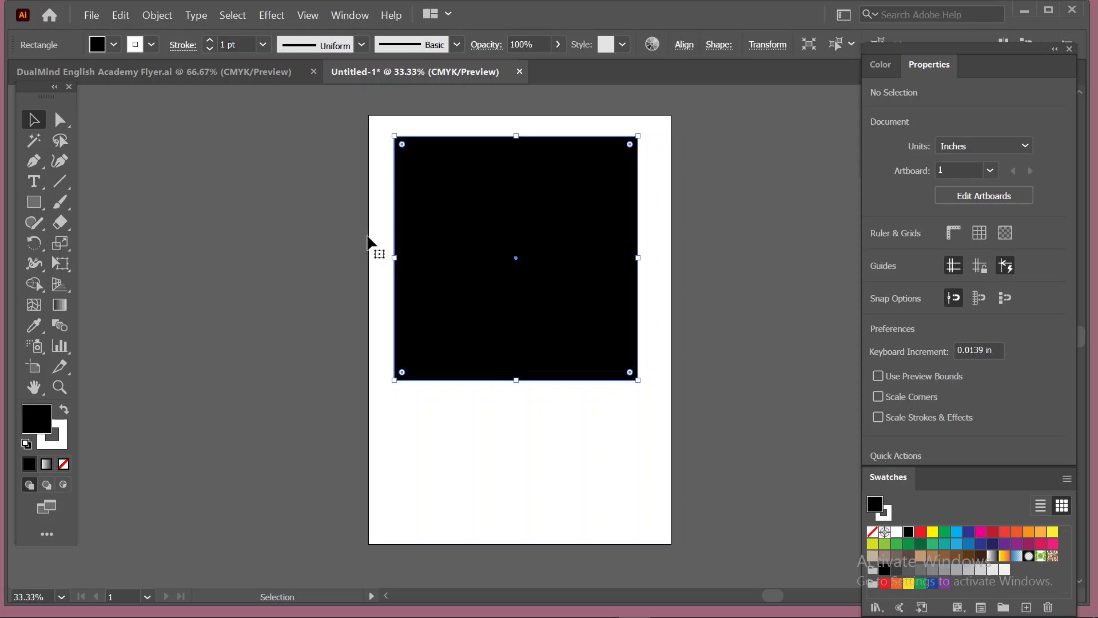
left_click(36, 370)
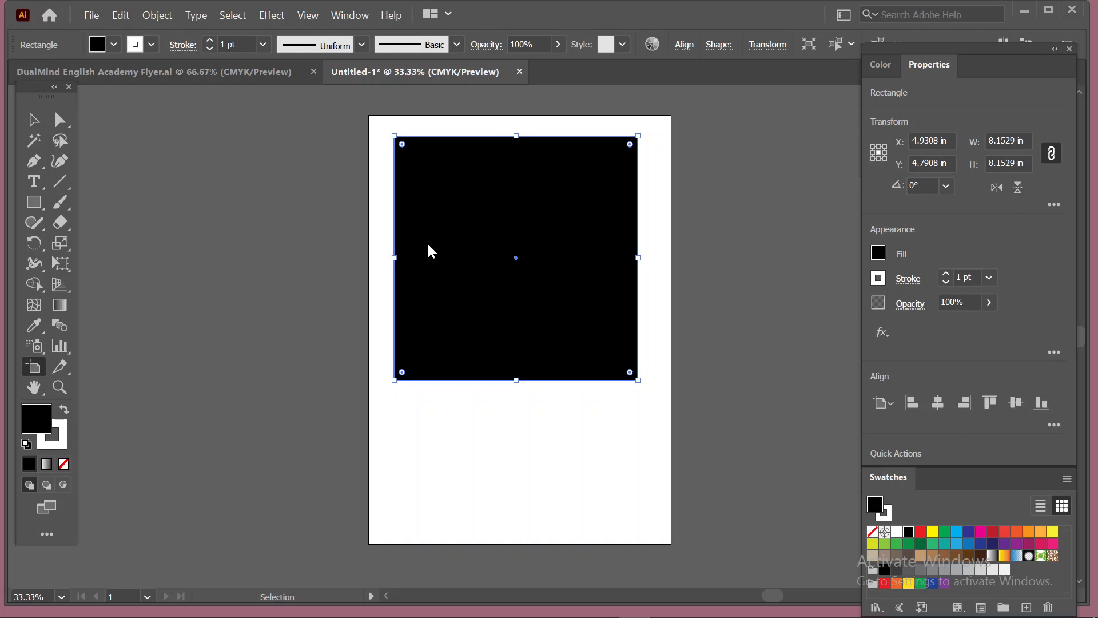
left_click(376, 247)
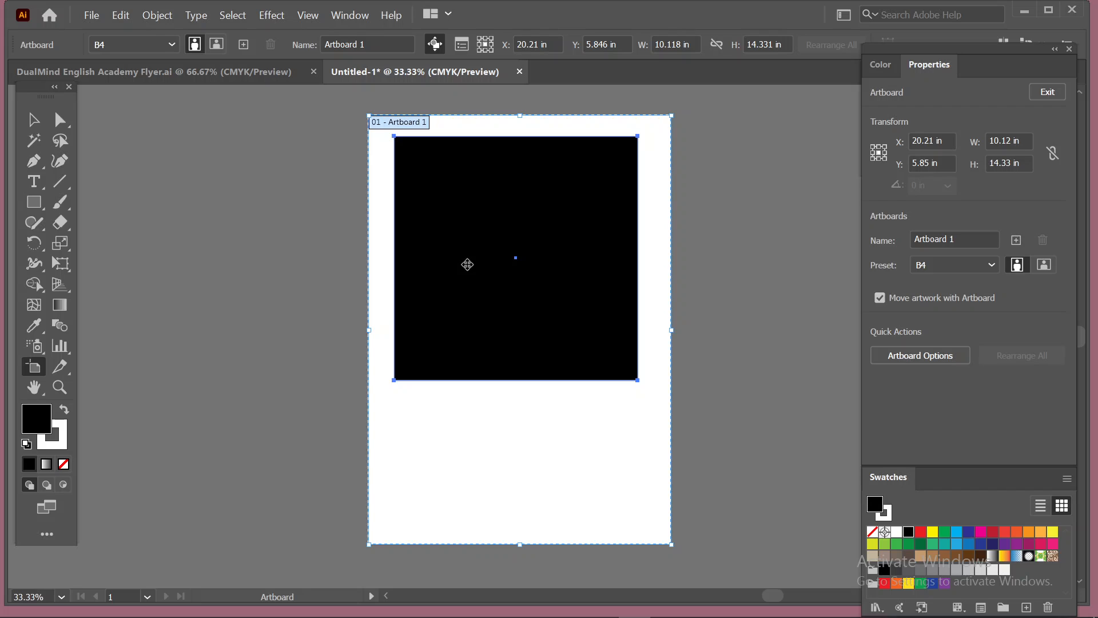
left_click(570, 141)
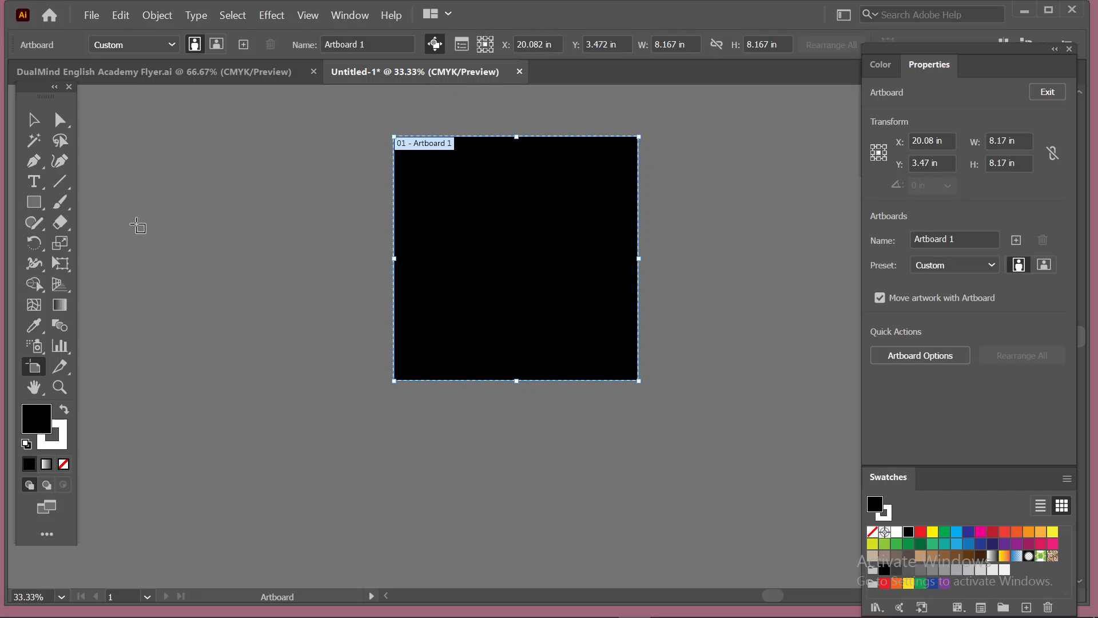
left_click(34, 121)
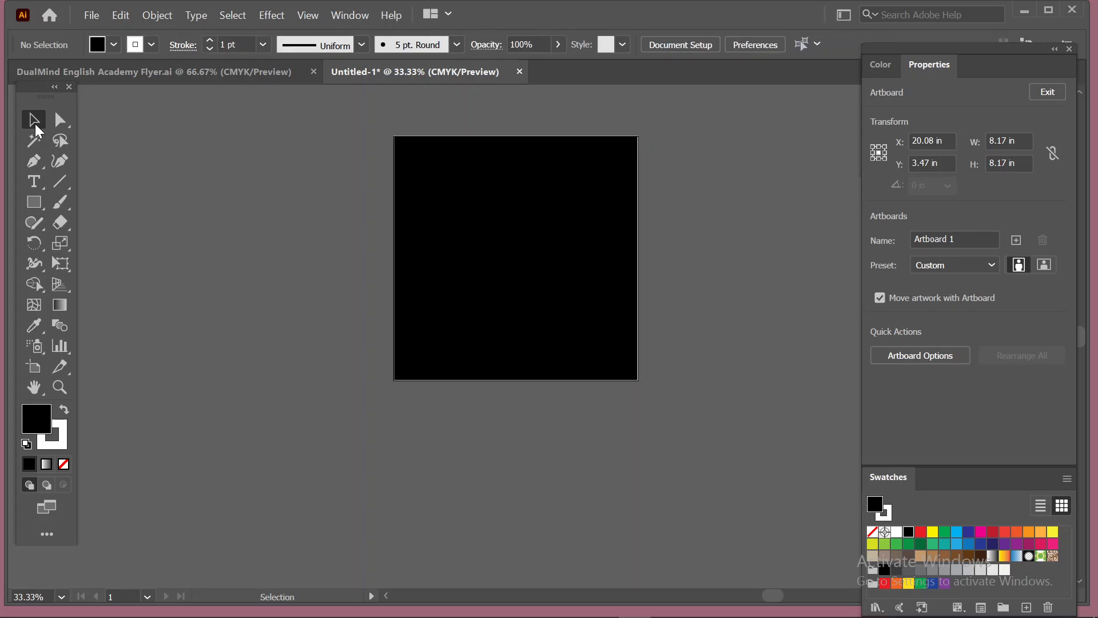
Step: Preview the artboard in Save for Web, zoom to 300% on the image's left edge, and close without saving
left_click(86, 15)
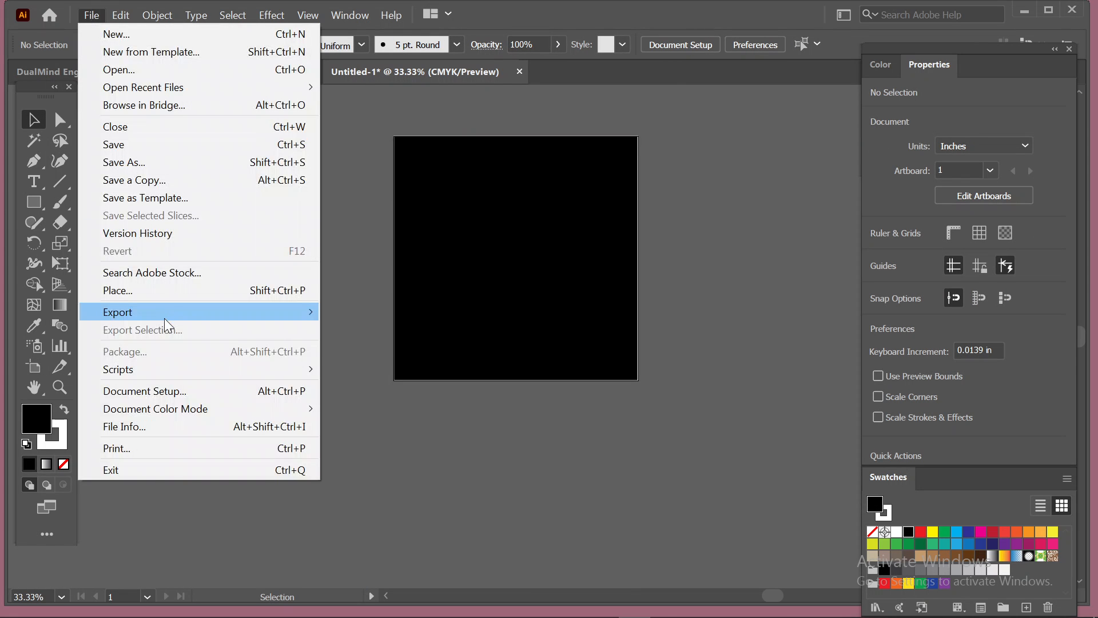
mouse_move(170, 308)
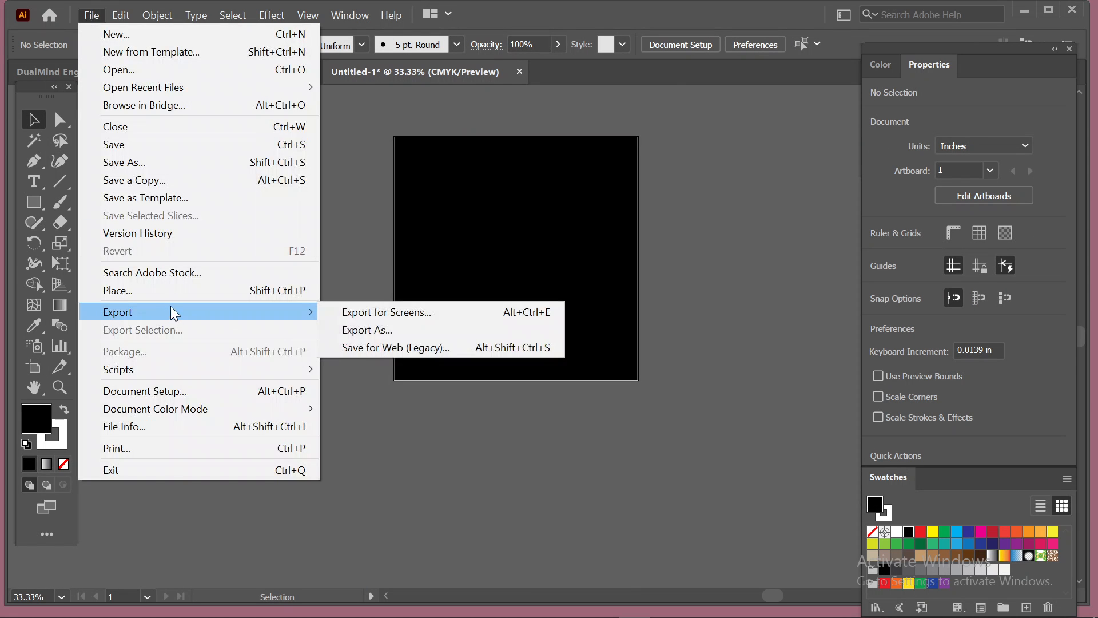
left_click(422, 349)
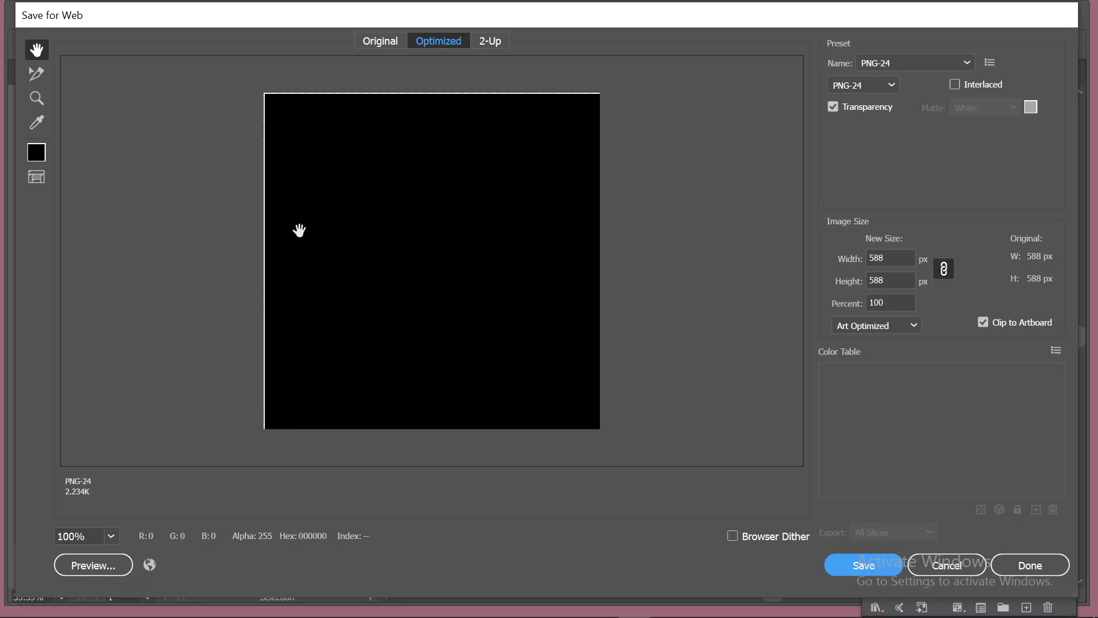
key("alt+space")
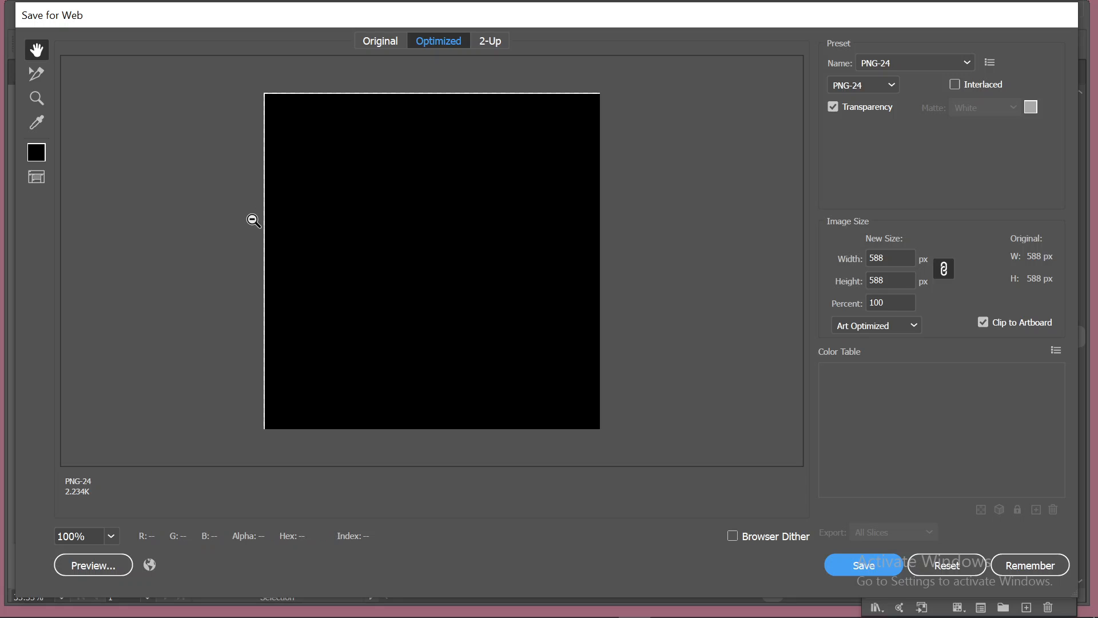
key("z")
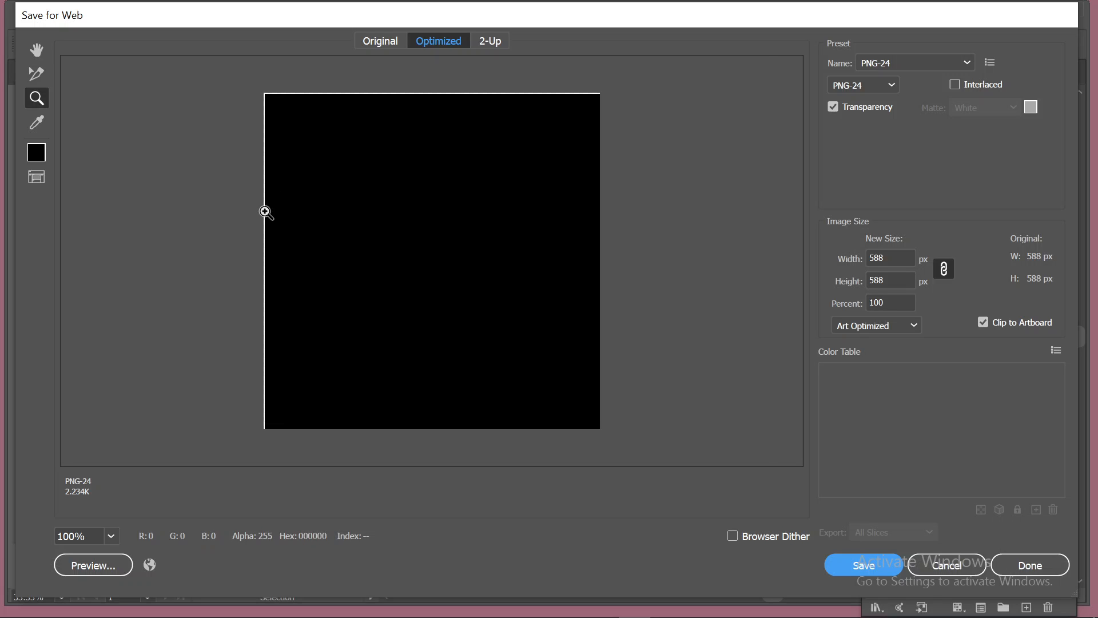
left_click(266, 211)
left_click(99, 220)
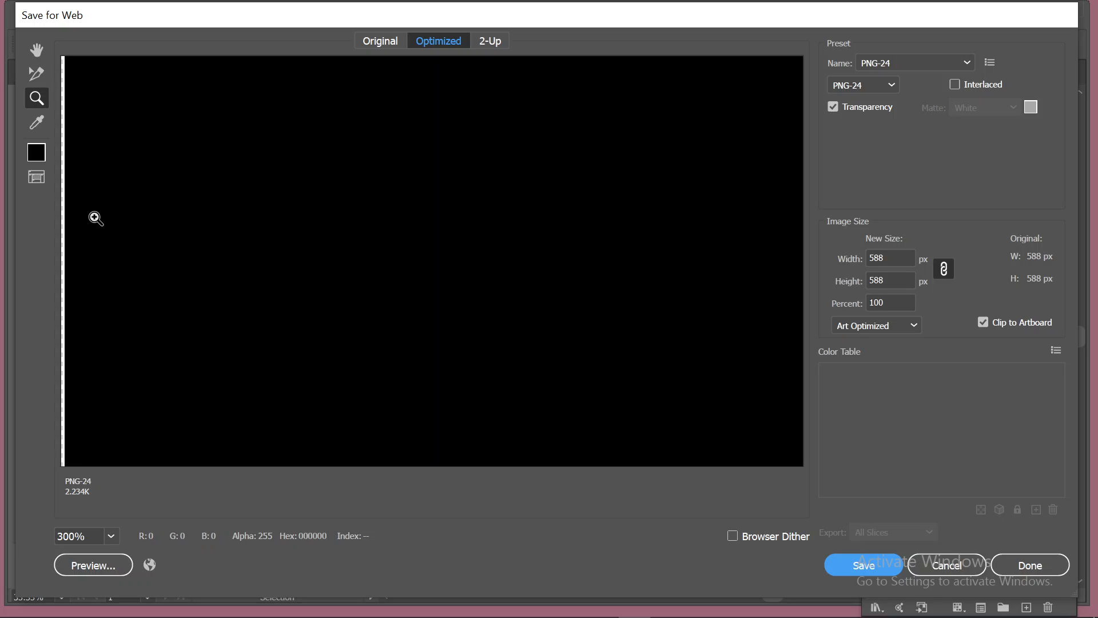
key("space")
left_click_drag(95, 208, 480, 251)
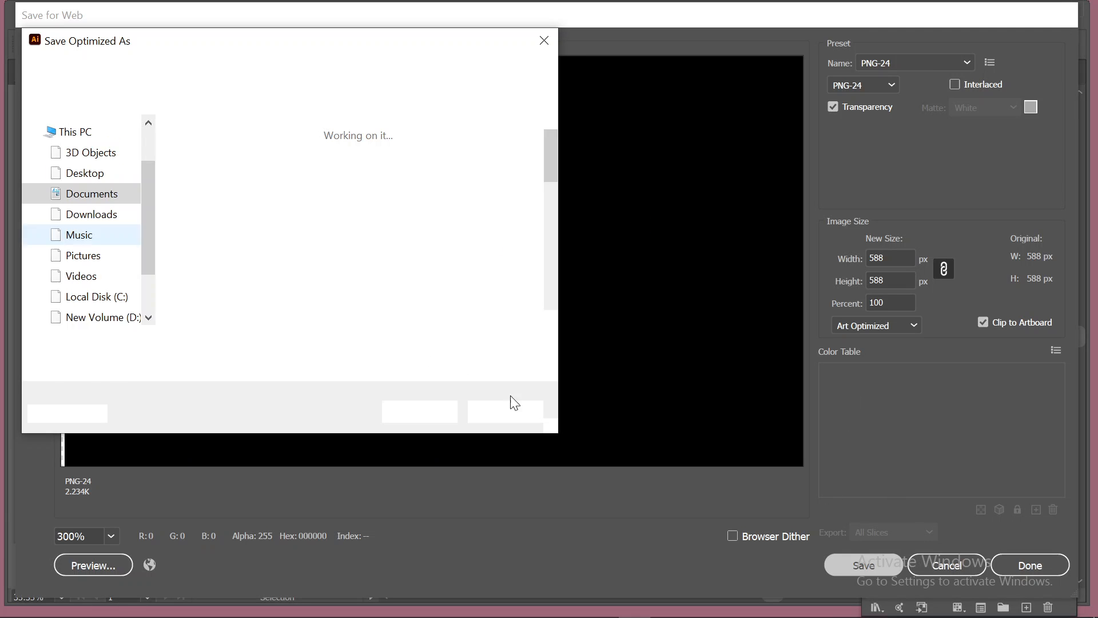
left_click(523, 420)
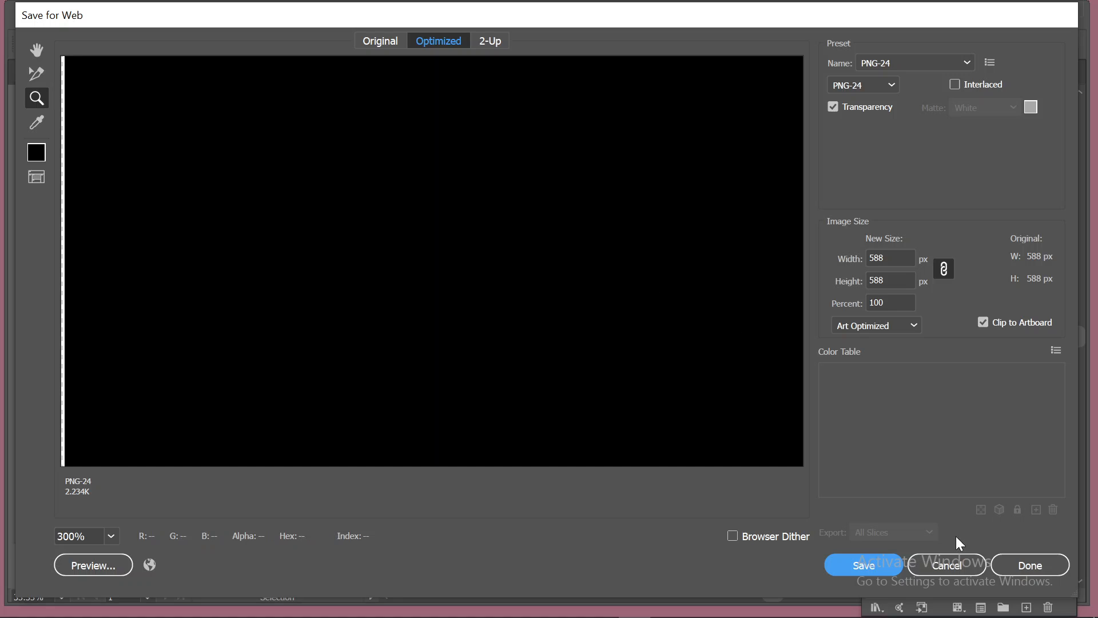
left_click(961, 563)
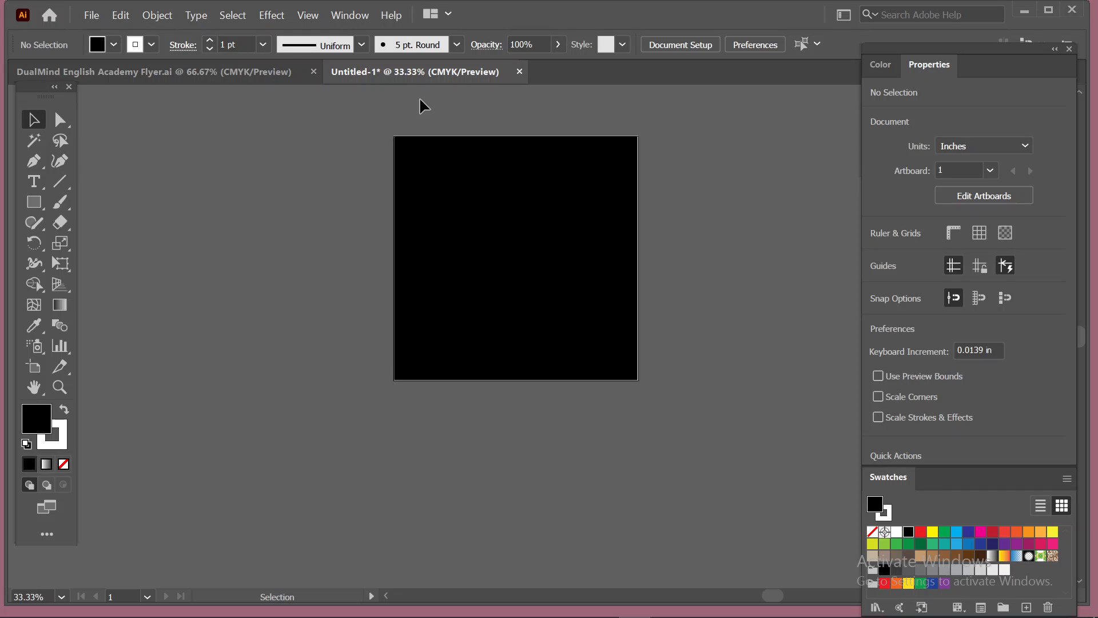
Step: Set the black square's size to 8 in by 8 in with proportions constrained
left_click(501, 201)
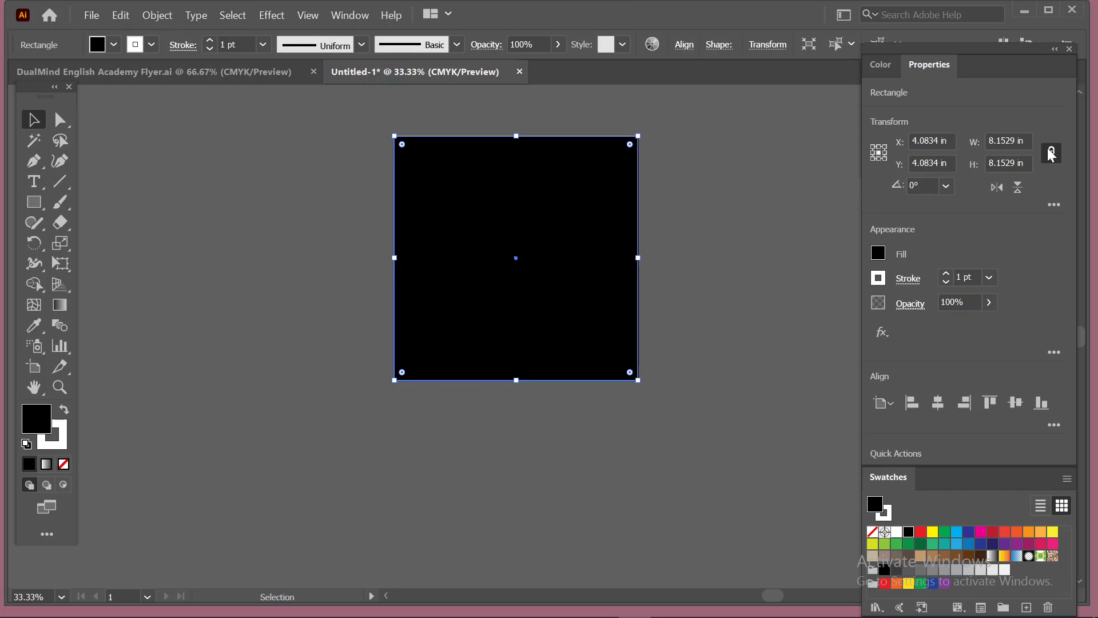
left_click(1015, 141)
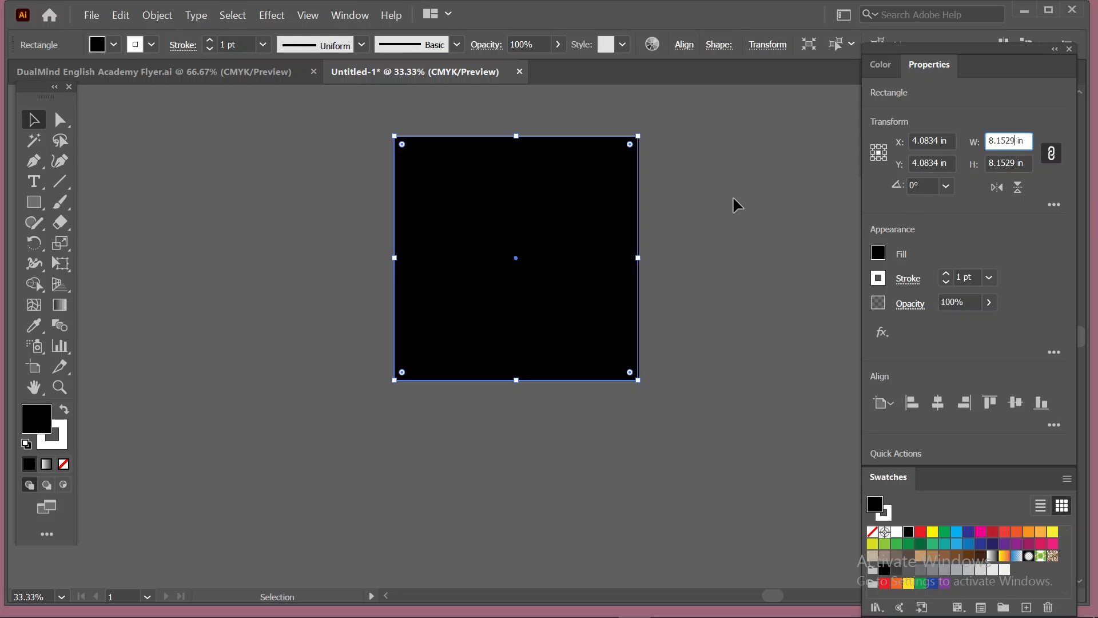
key("BackSpace")
key("BackSpace")
key("BackSpace")
key("BackSpace")
key("Return")
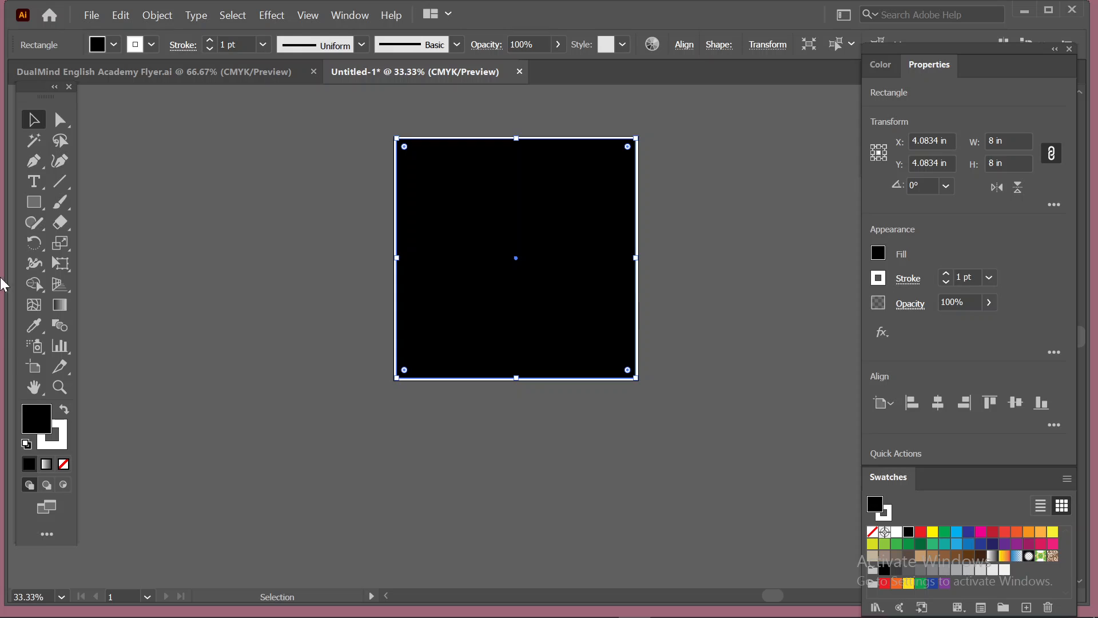
Step: Fit the artboard to the resized black square, about 8.014 in per side, and exit artboard editing
left_click(38, 372)
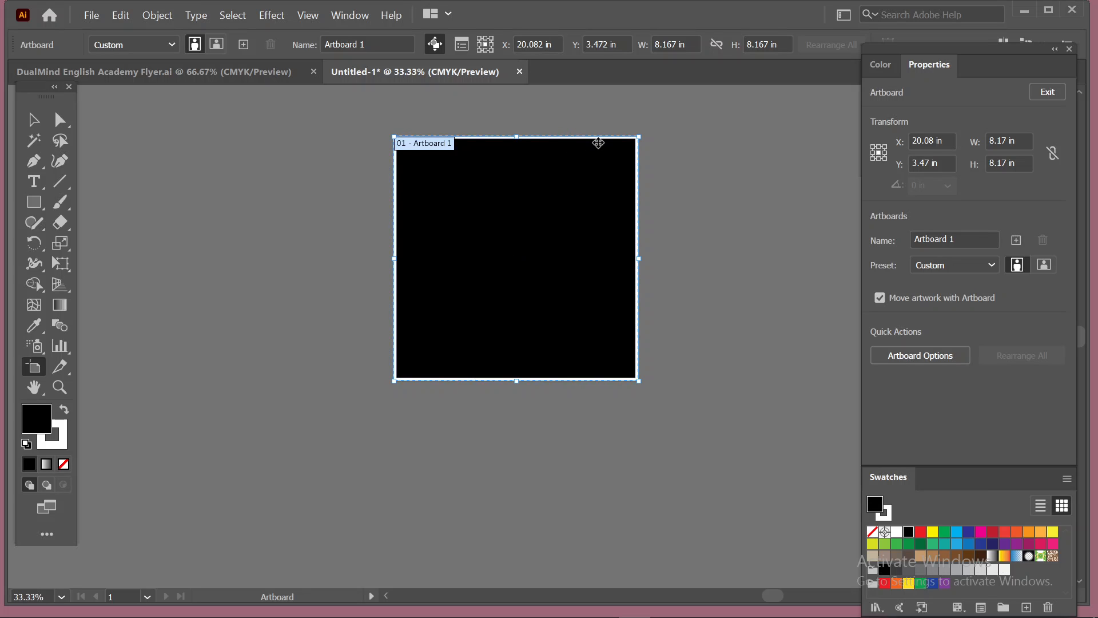
left_click_drag(598, 137, 598, 139)
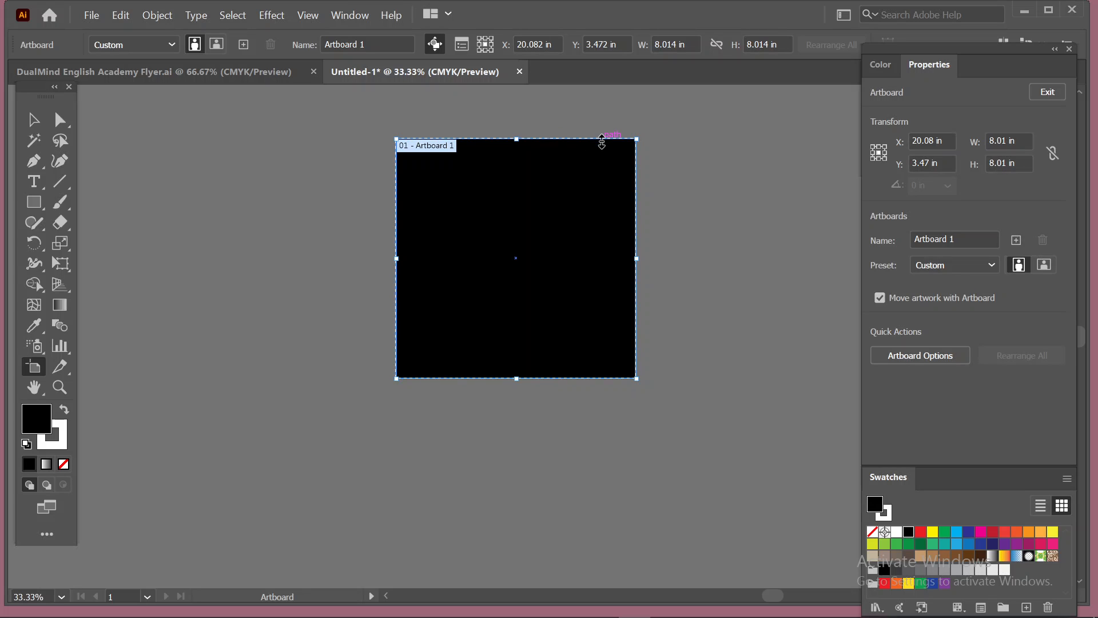
left_click(601, 145)
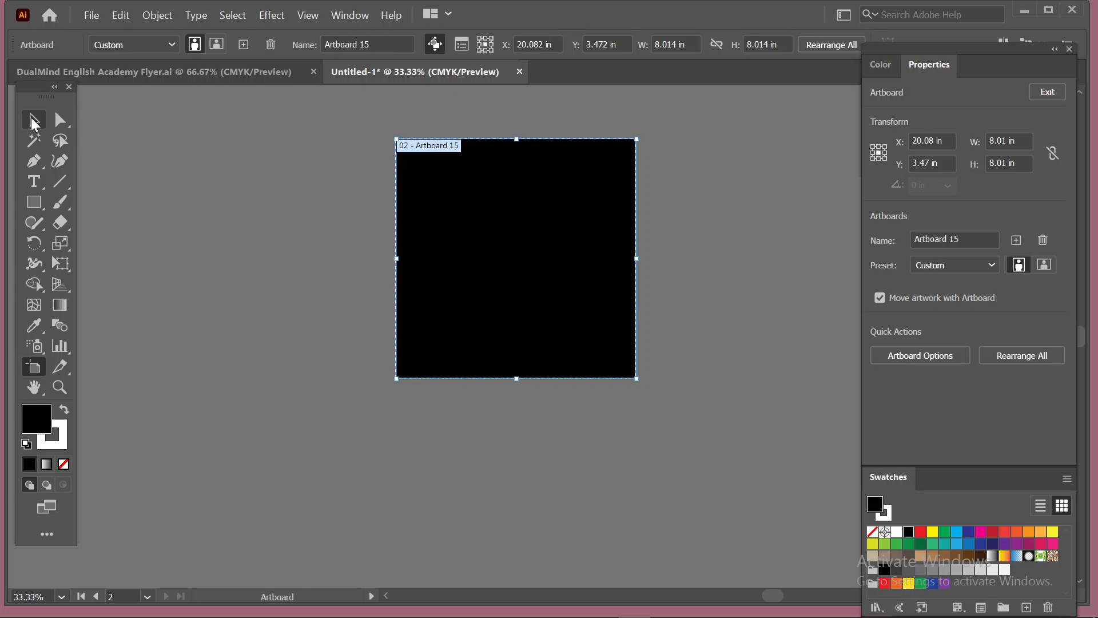
left_click(32, 120)
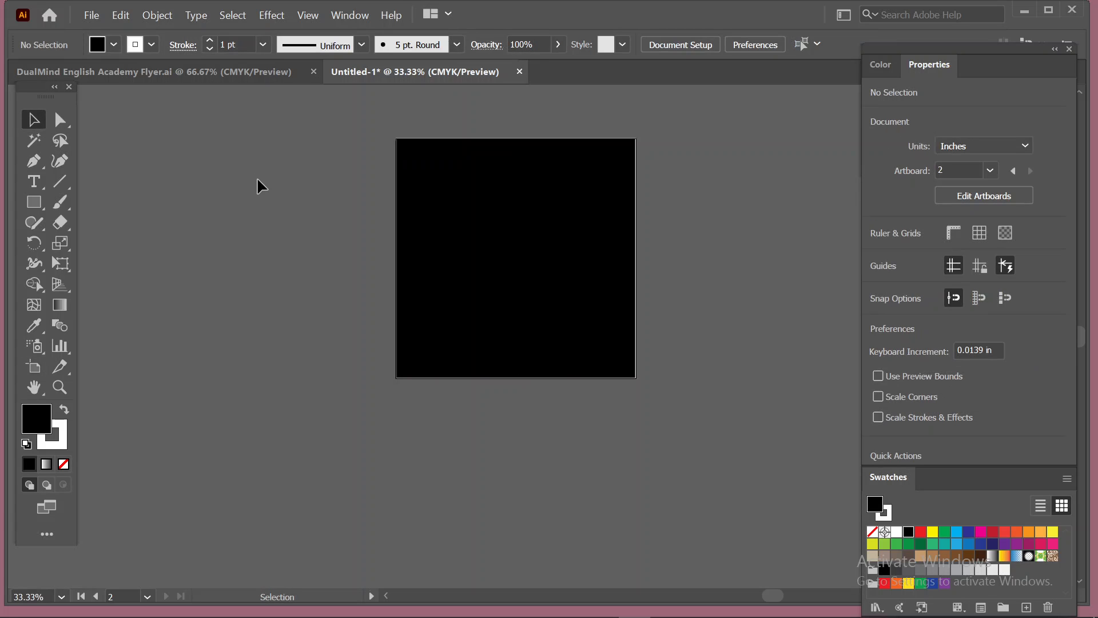
Step: Check the edges of the refitted artboard in the Save for Web preview and close it without saving
left_click(93, 15)
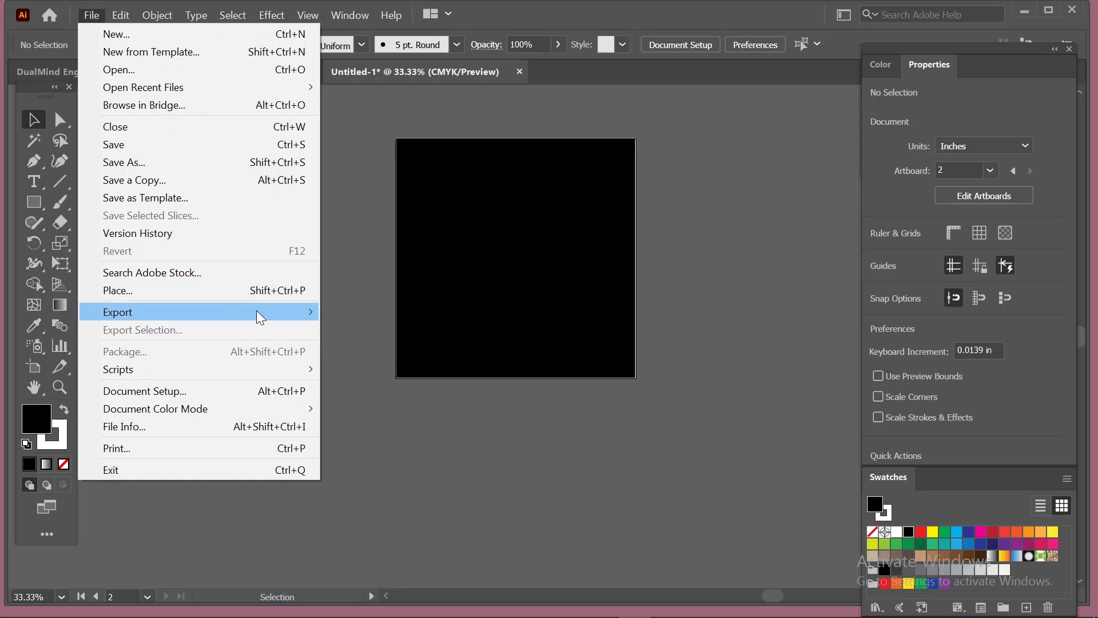
mouse_move(299, 316)
left_click(385, 346)
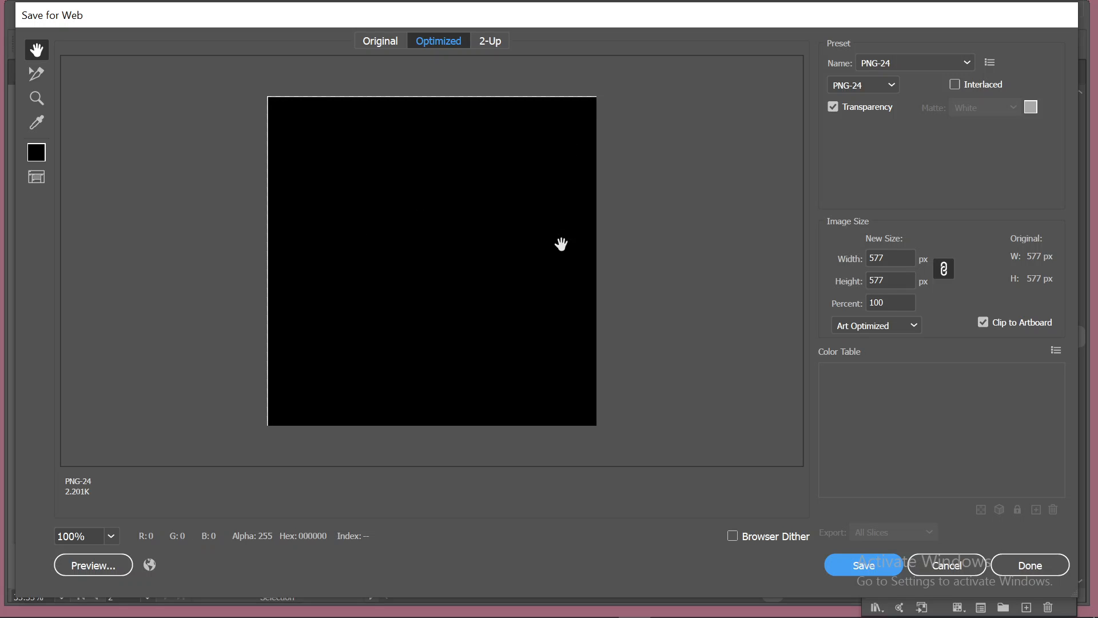
left_click(946, 563)
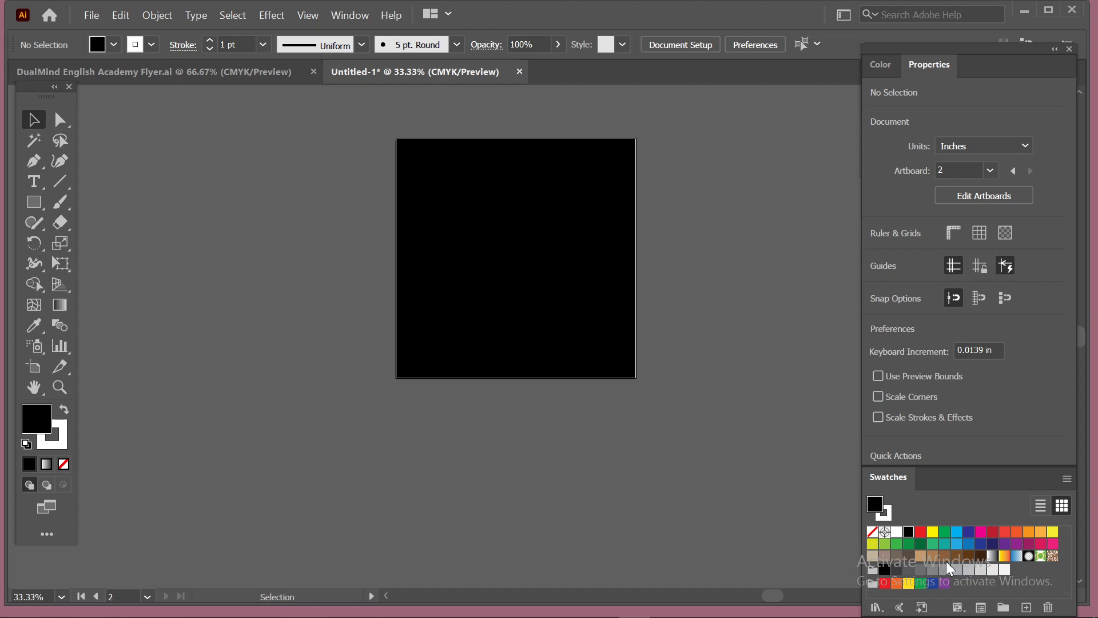
Step: Try setting Artboard 1's width to 8 in, undo the change, and exit artboard editing
left_click(587, 175)
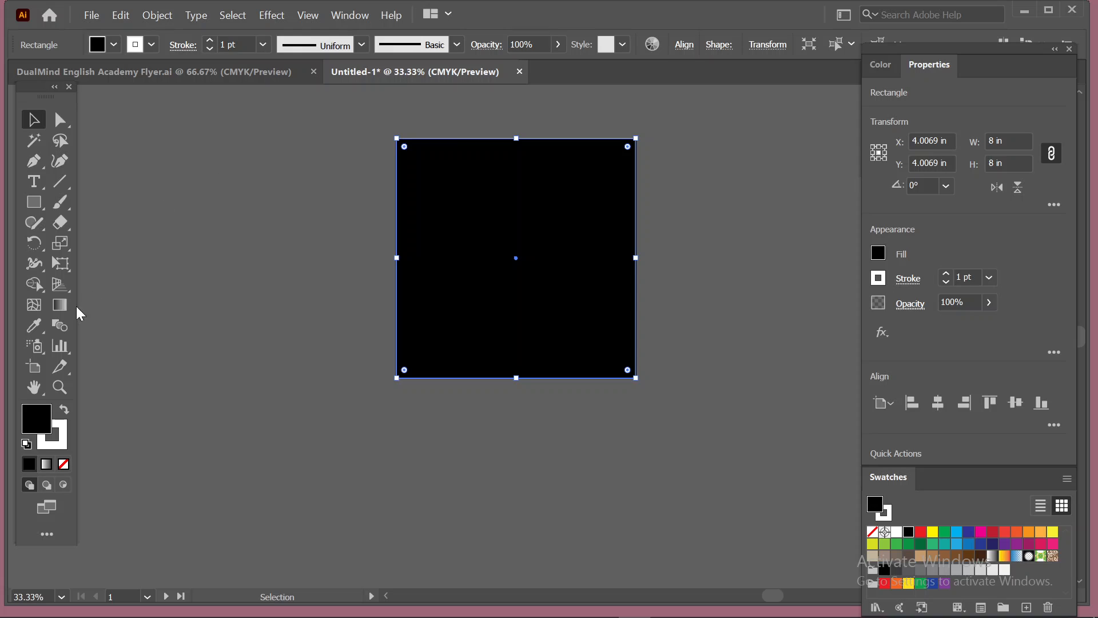
left_click(44, 369)
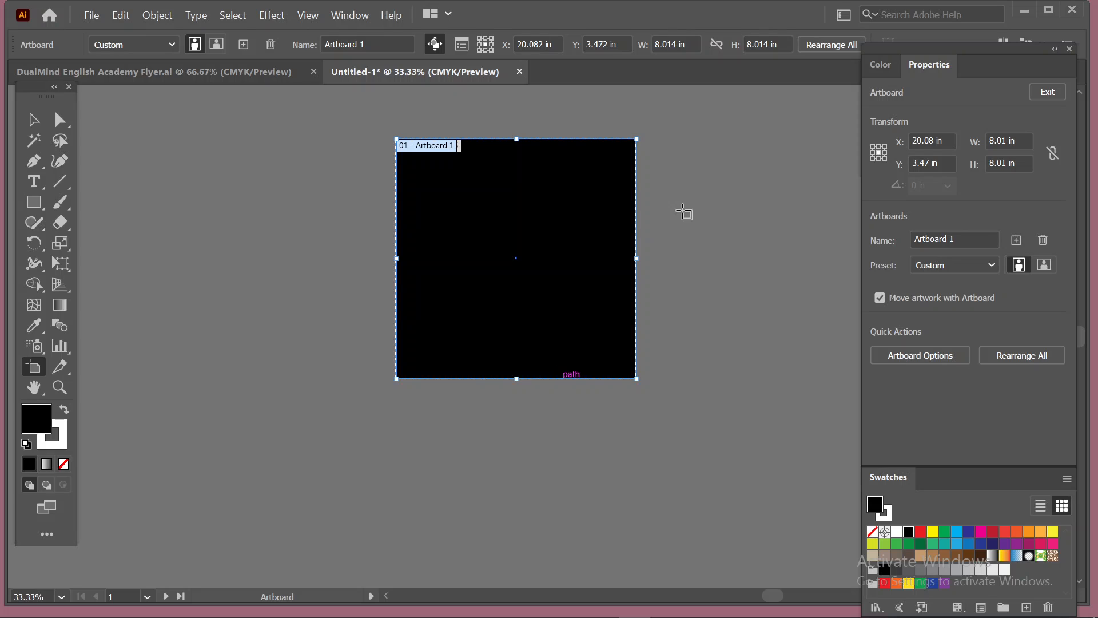
left_click(1006, 140)
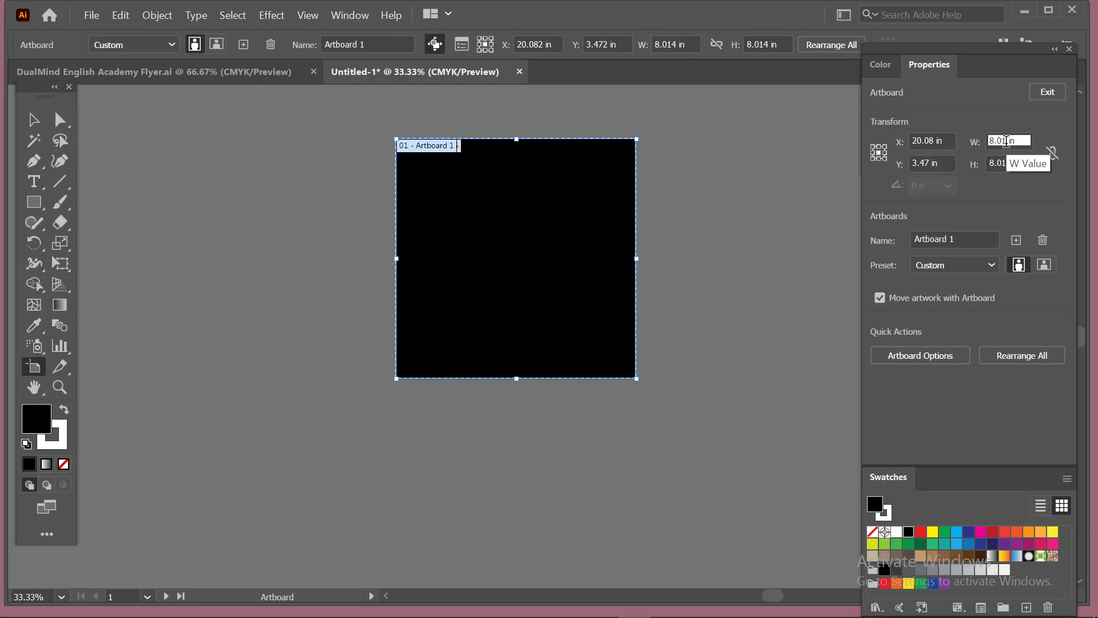
key("BackSpace")
key("BackSpace")
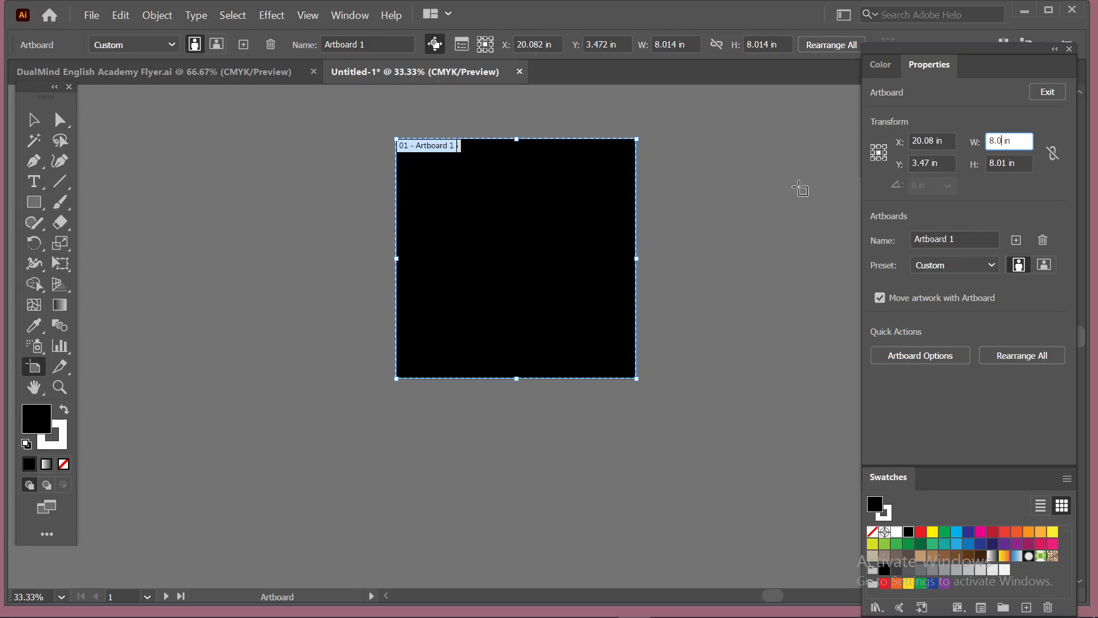
key("Return")
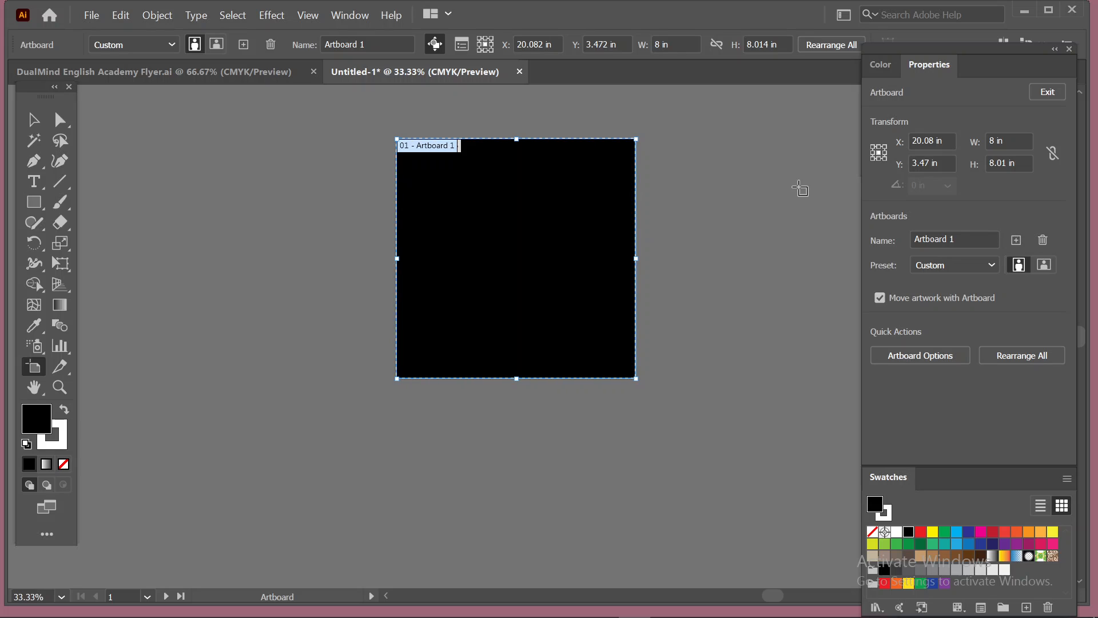
key("ctrl+z")
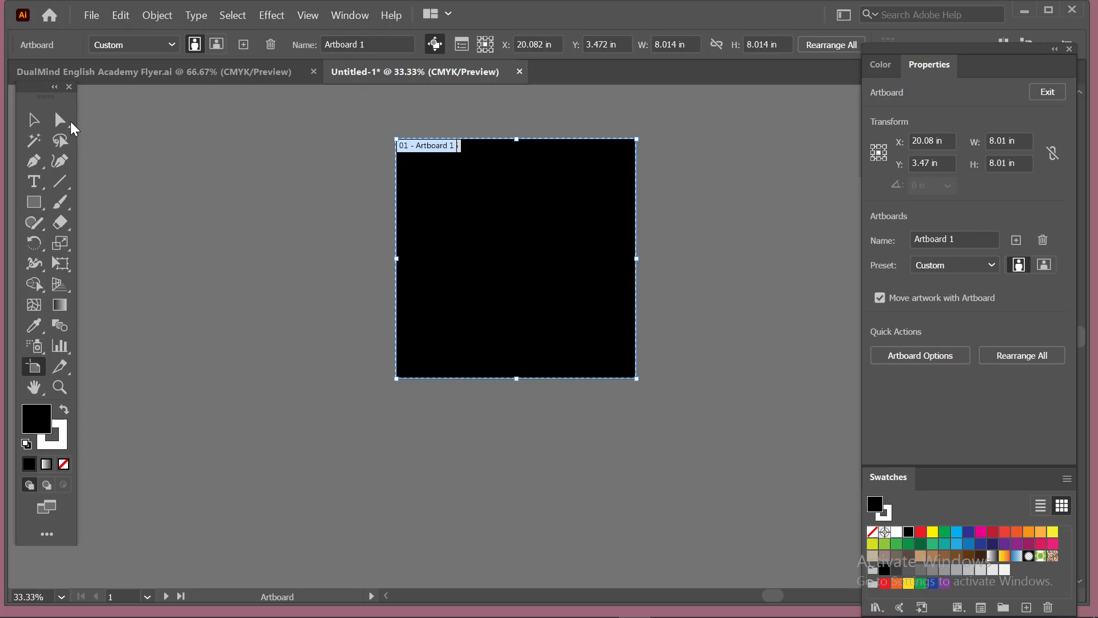
left_click(41, 125)
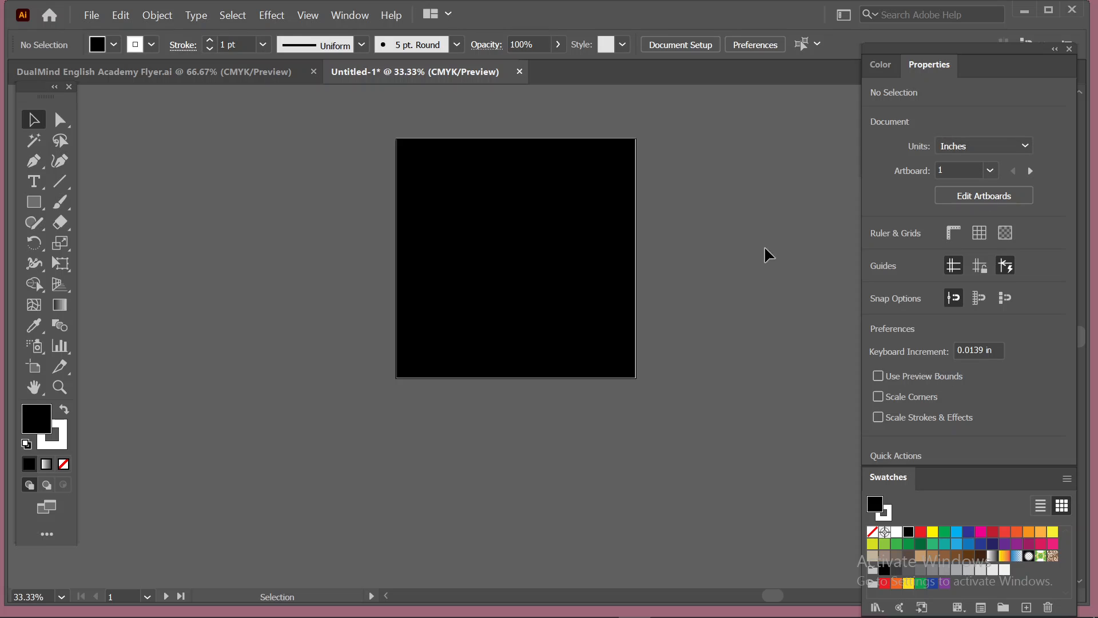
Step: Draw a portrait artboard about 8.484 by 12.745 in beside the black square and add another new artboard of that size
left_click(482, 204)
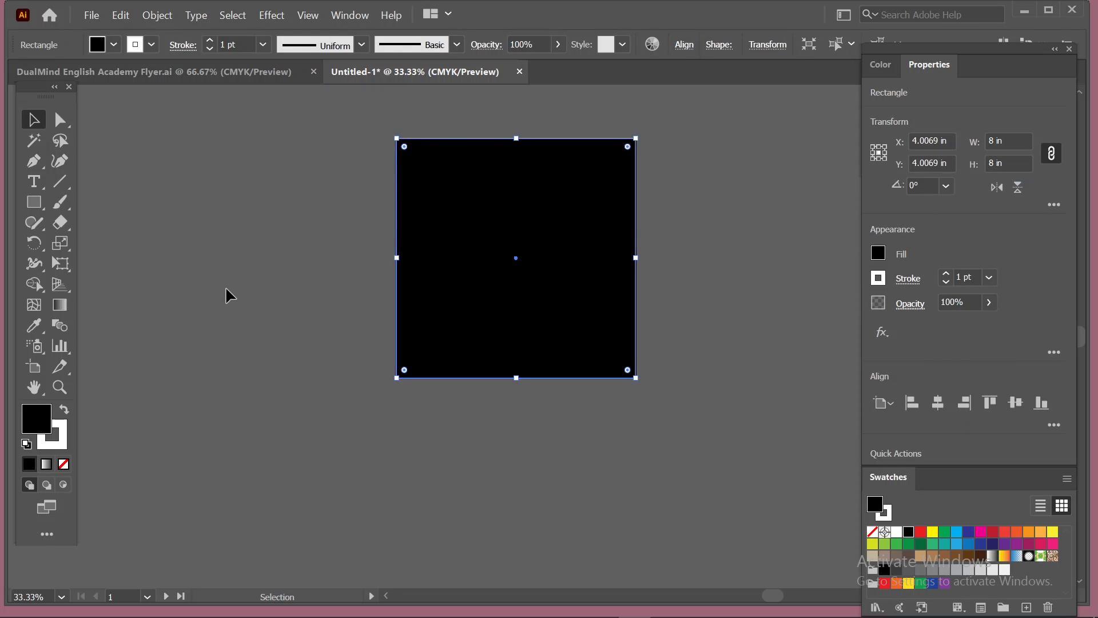
left_click(26, 371)
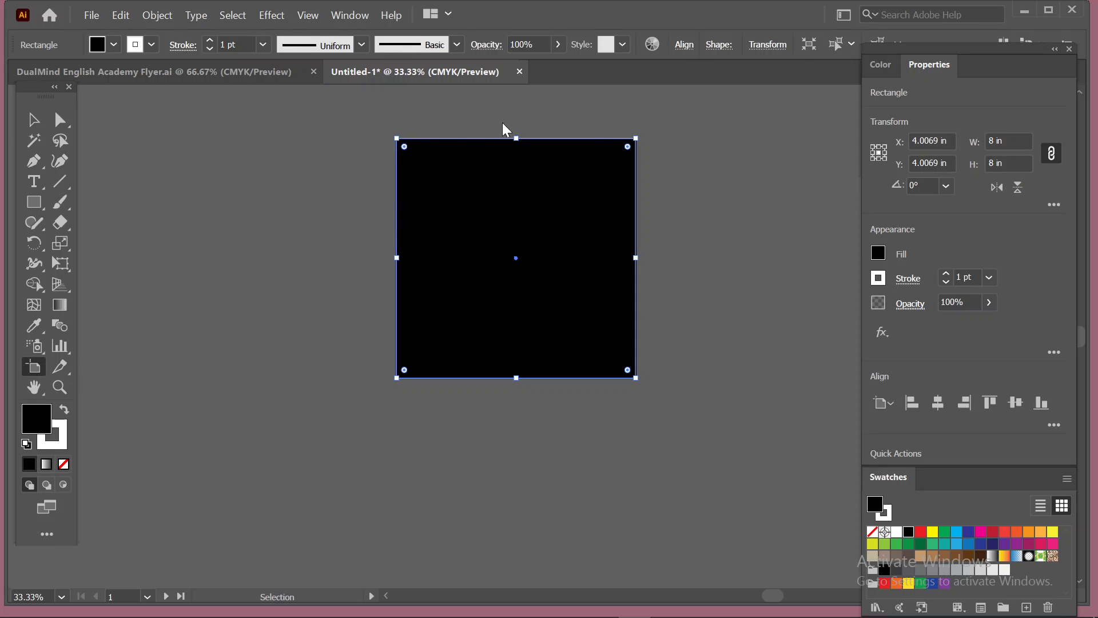
left_click(572, 150)
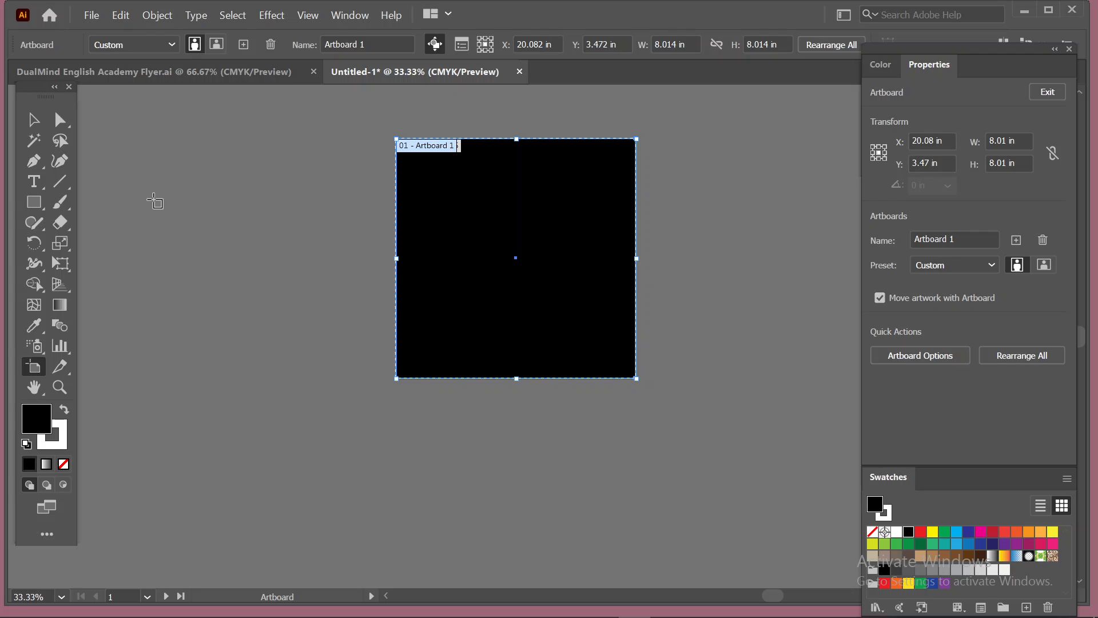
left_click_drag(122, 122, 378, 504)
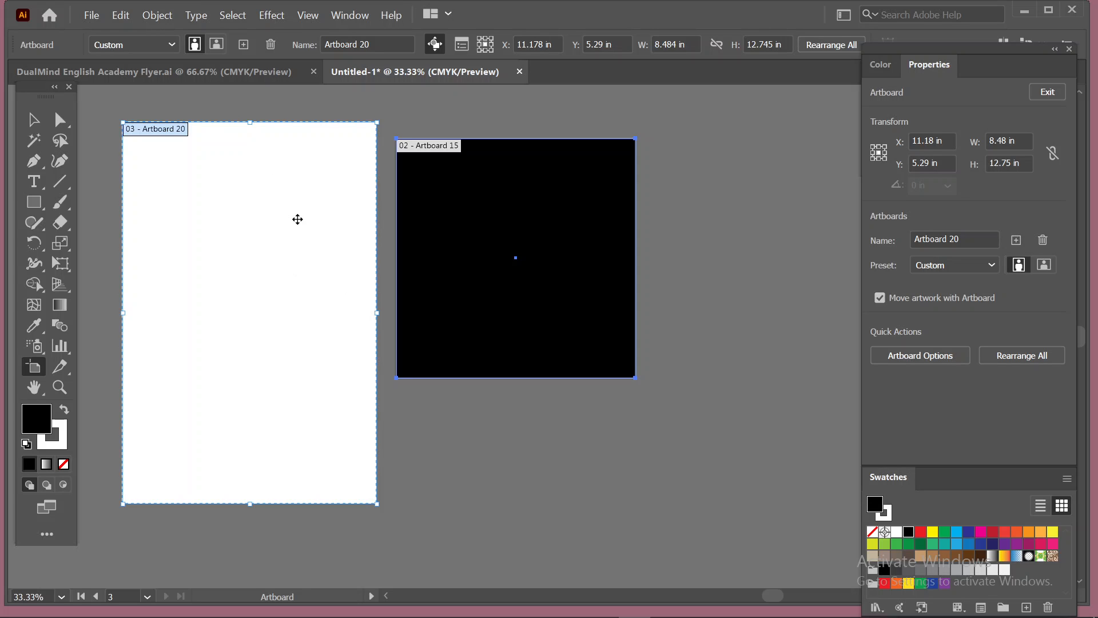
left_click(243, 45)
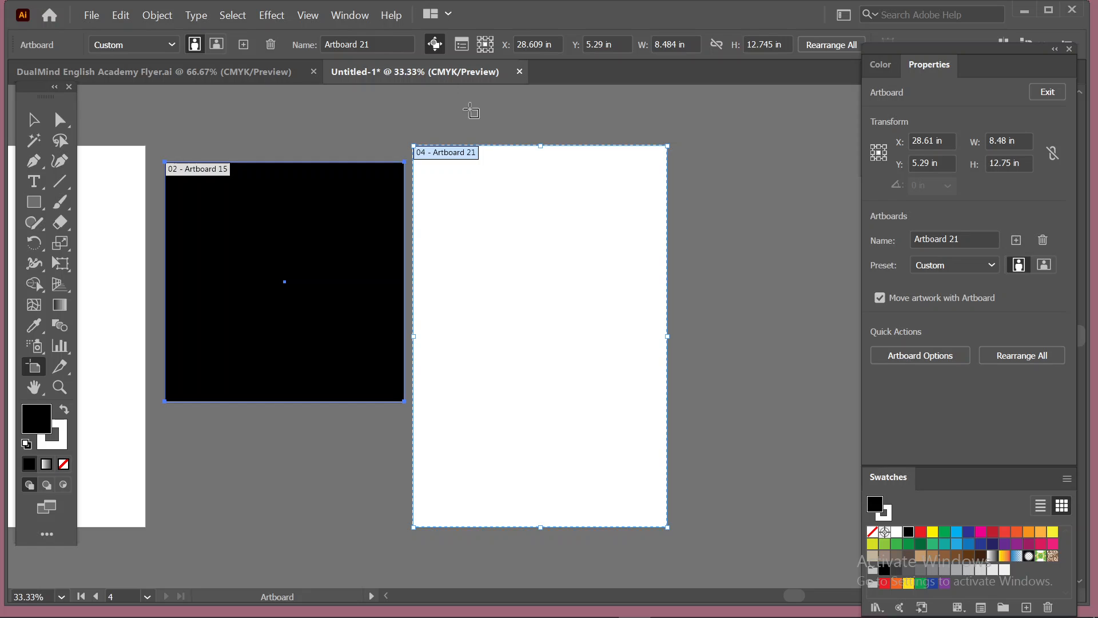
Step: Switch the keyboard input language to English and rename the newest artboard as name
left_click(381, 45)
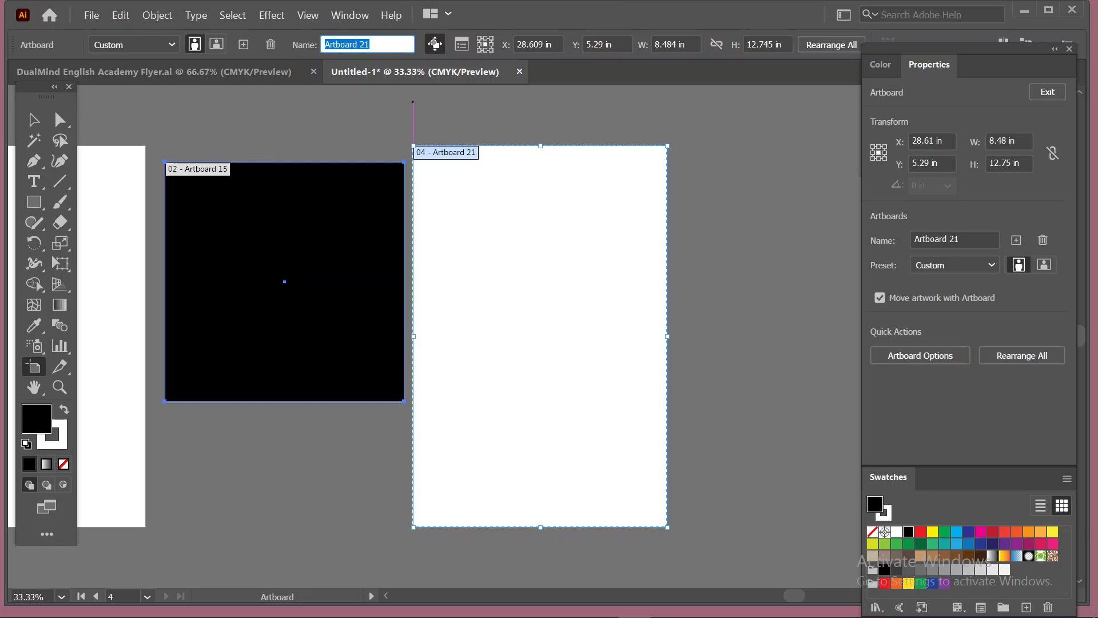
type("লোসা")
mouse_move(1063, 588)
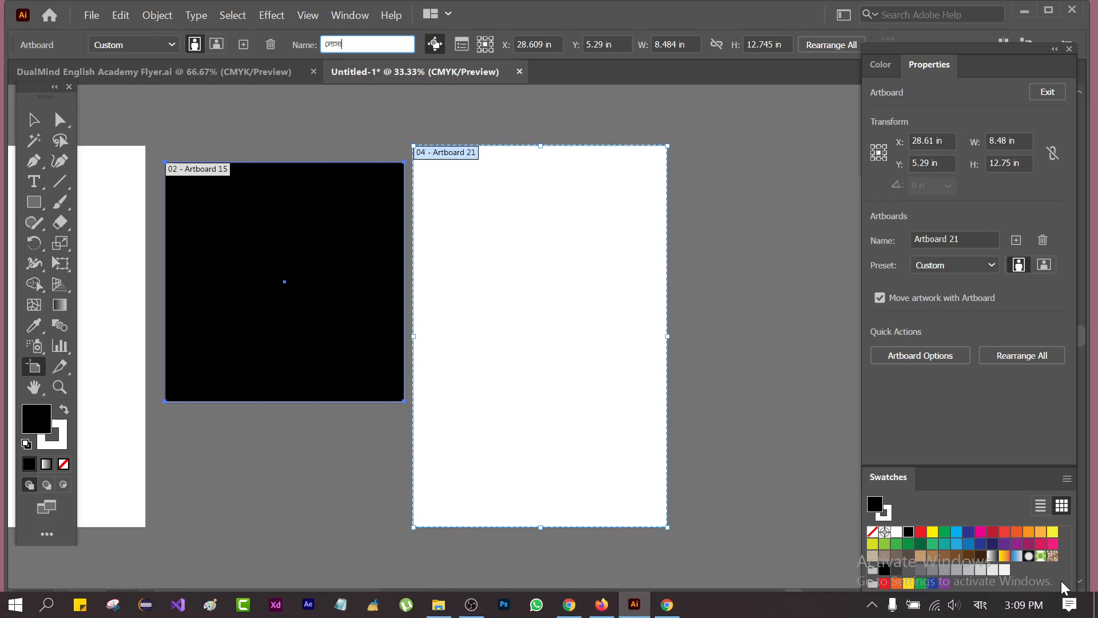
left_click(980, 605)
left_click(943, 479)
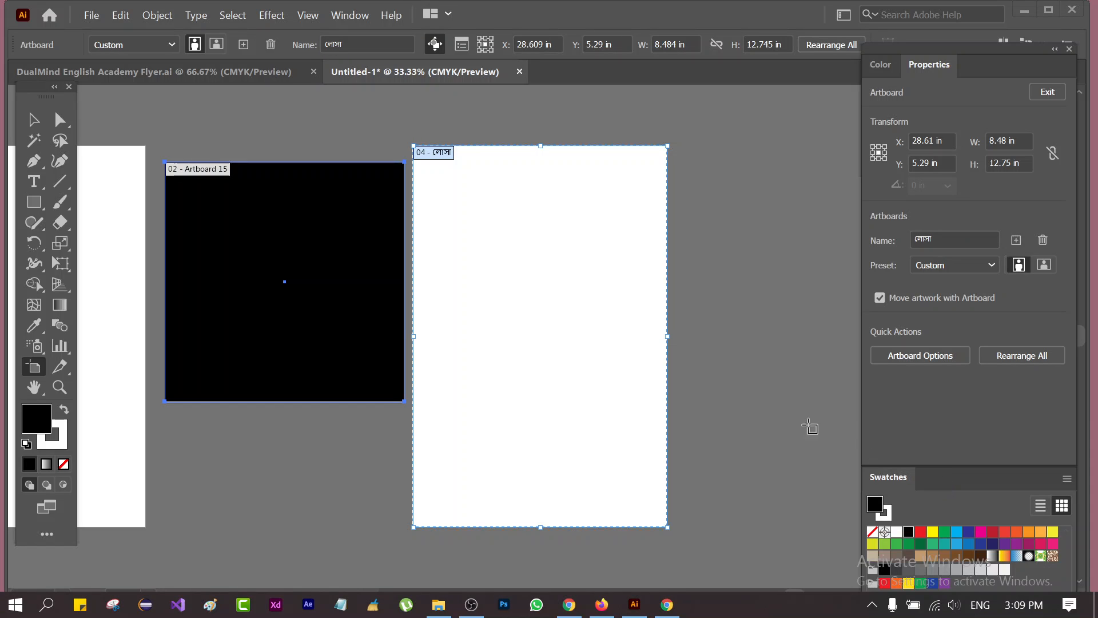
left_click(381, 41)
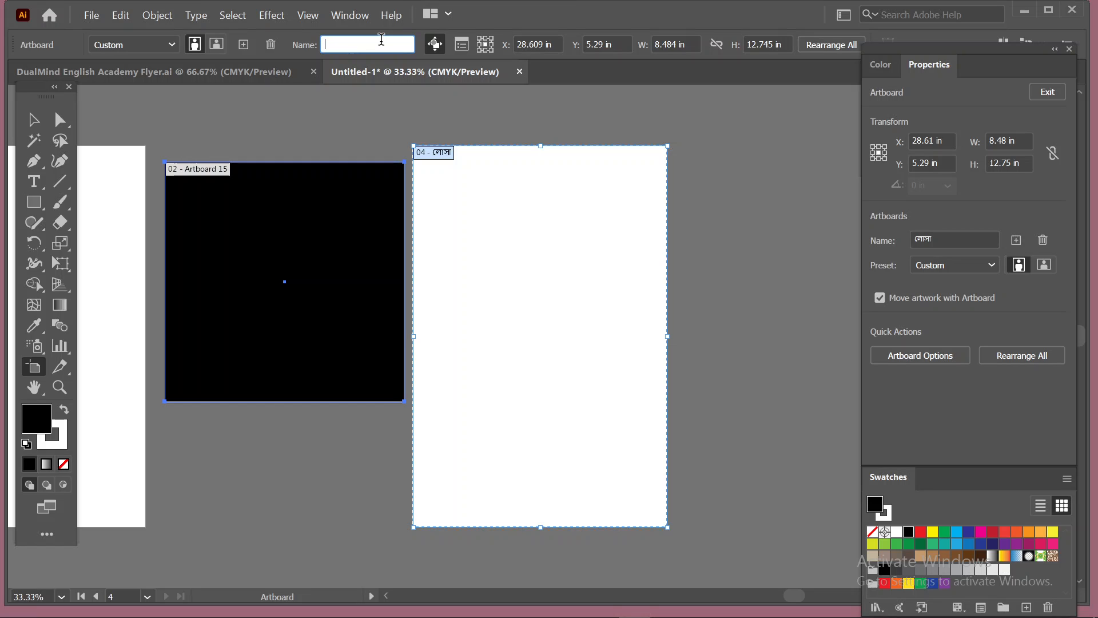
type("name")
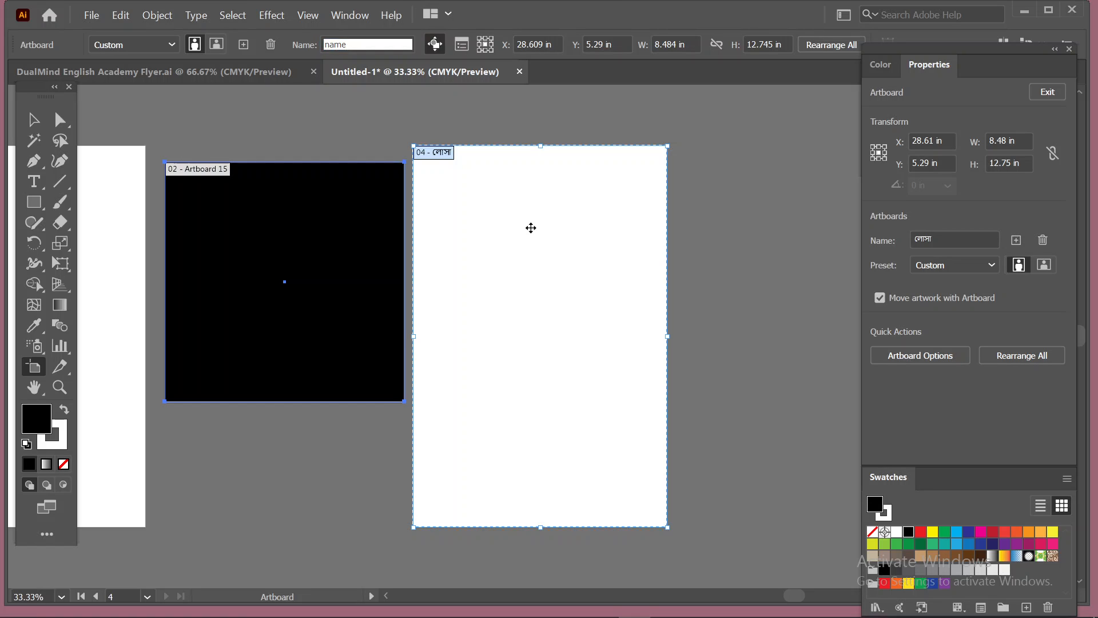
key("Return")
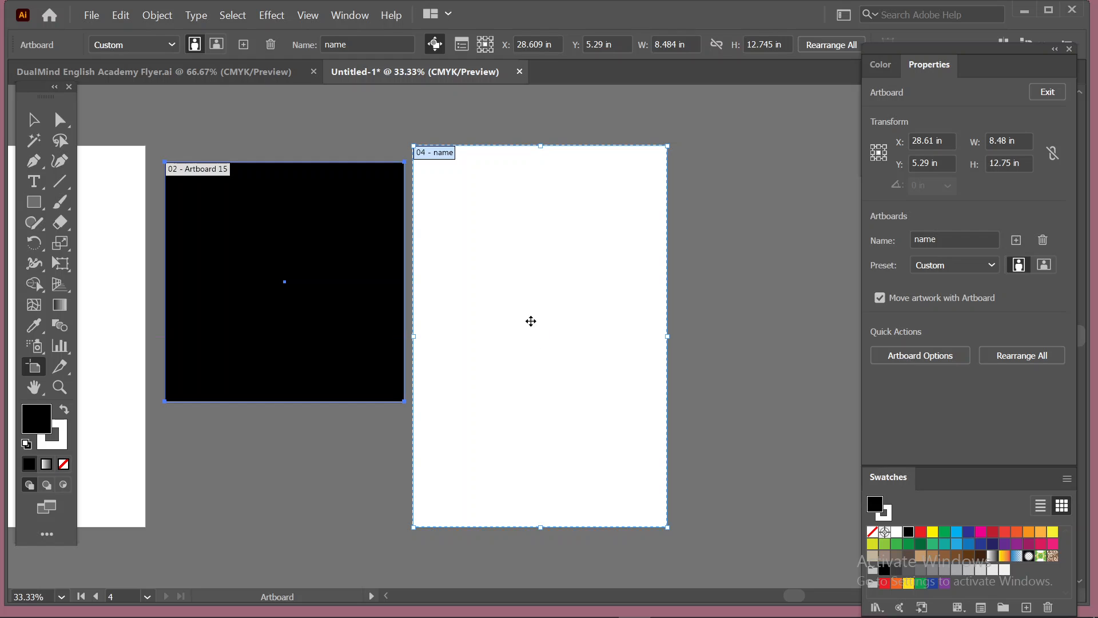
Step: Try the top-centre reference point for the artboard's coordinates and set the reference point back to the centre
left_click(481, 39)
left_click(486, 44)
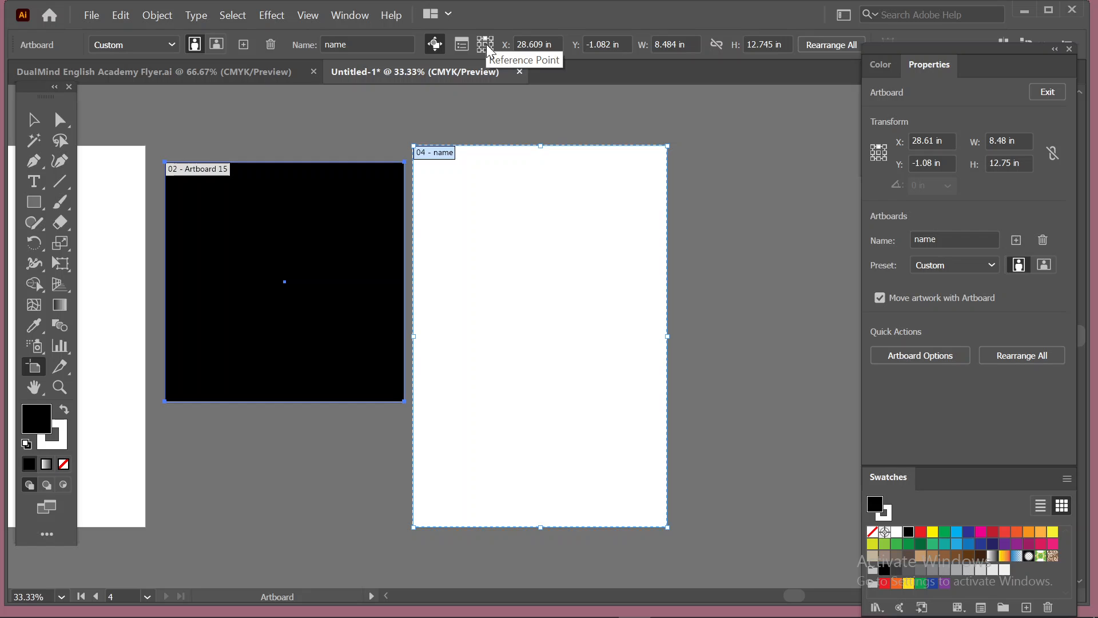
left_click(485, 44)
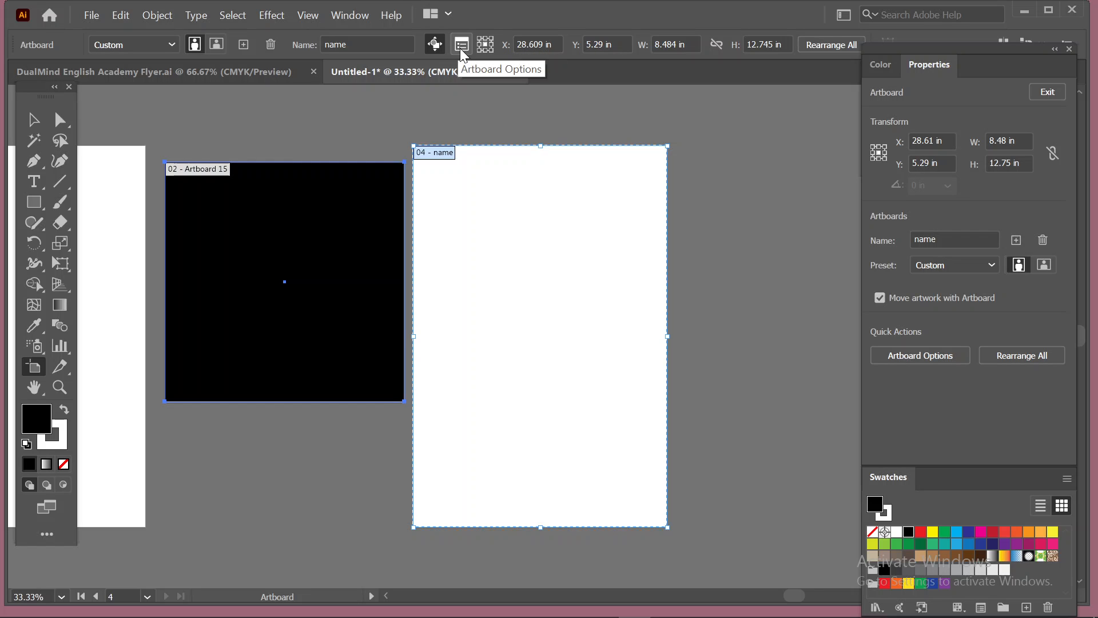
Step: Set the artboard called name to landscape with Show Center Mark enabled, and move it to about X 33.195 in, Y 3.628 in
left_click(462, 49)
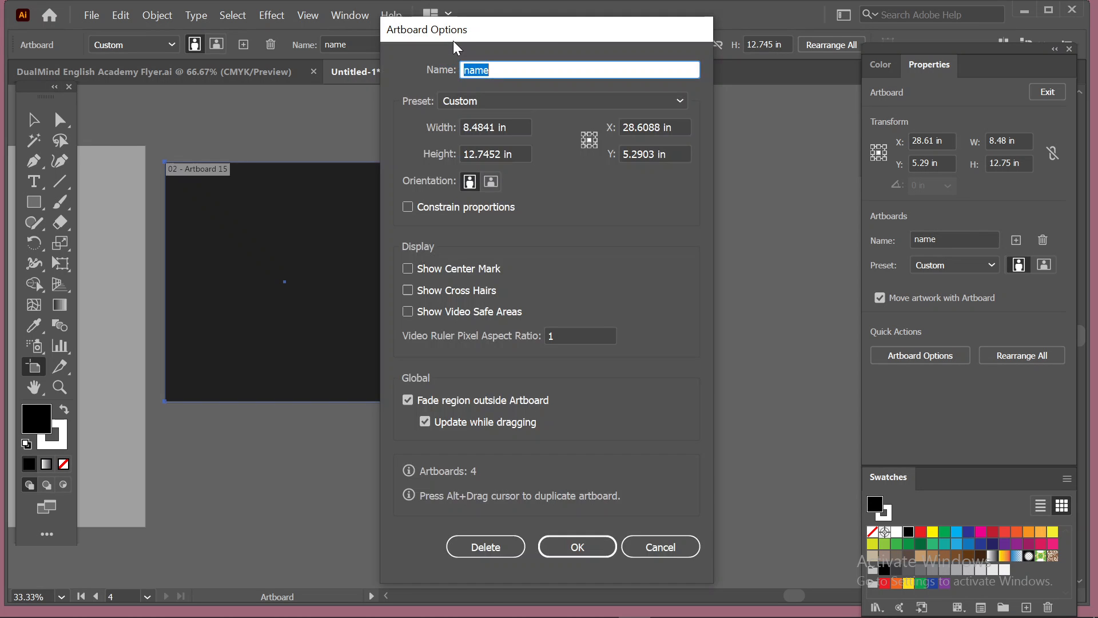
left_click_drag(551, 30, 263, 14)
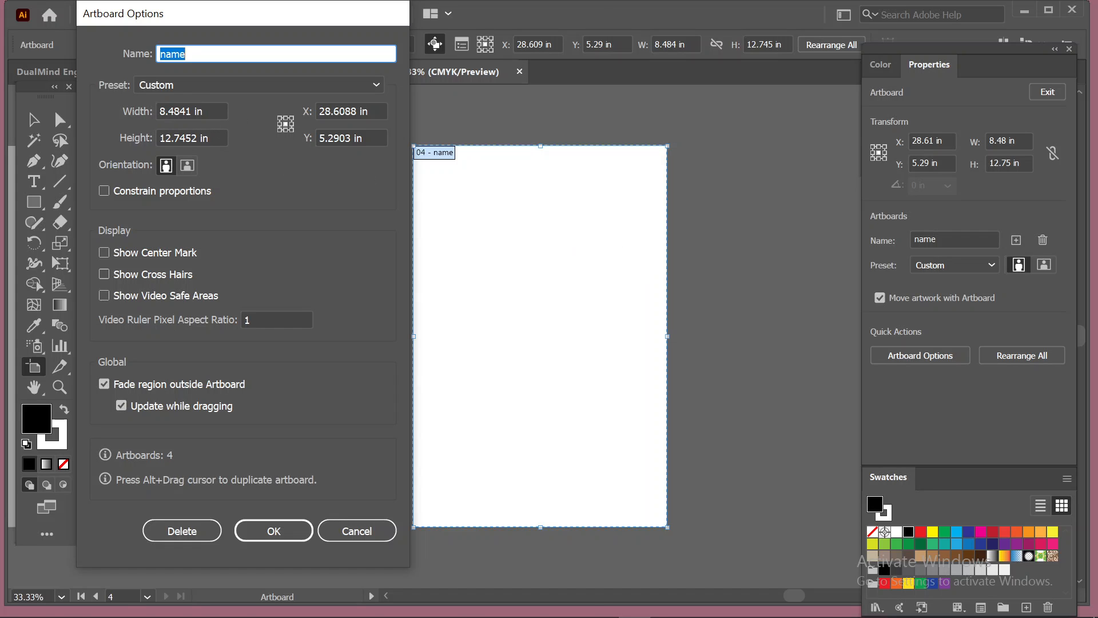
left_click(186, 170)
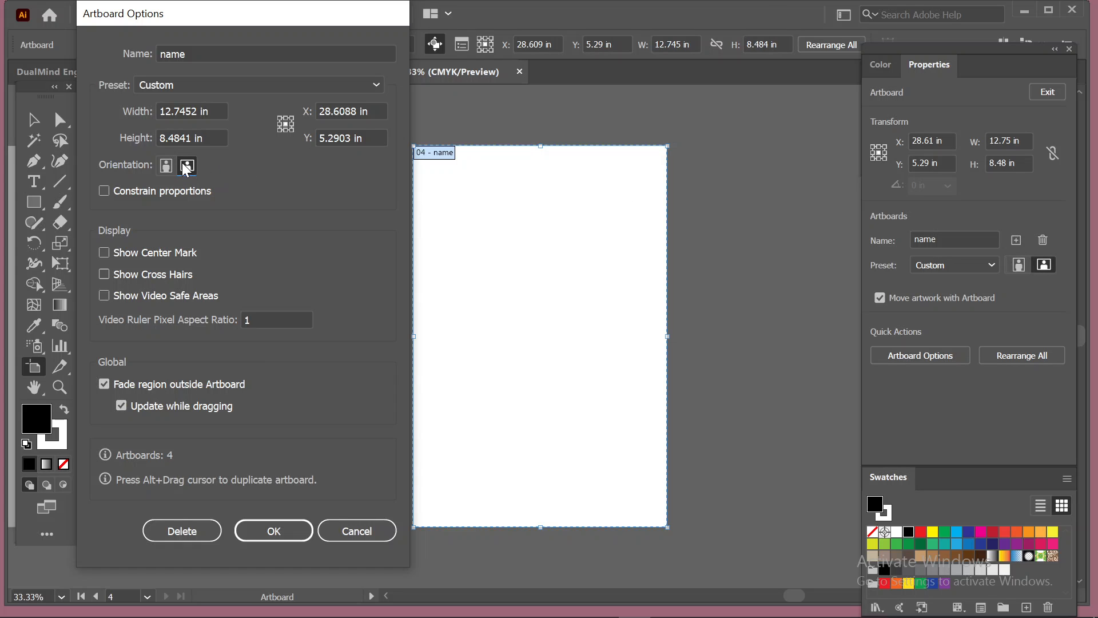
left_click_drag(252, 15, 194, 16)
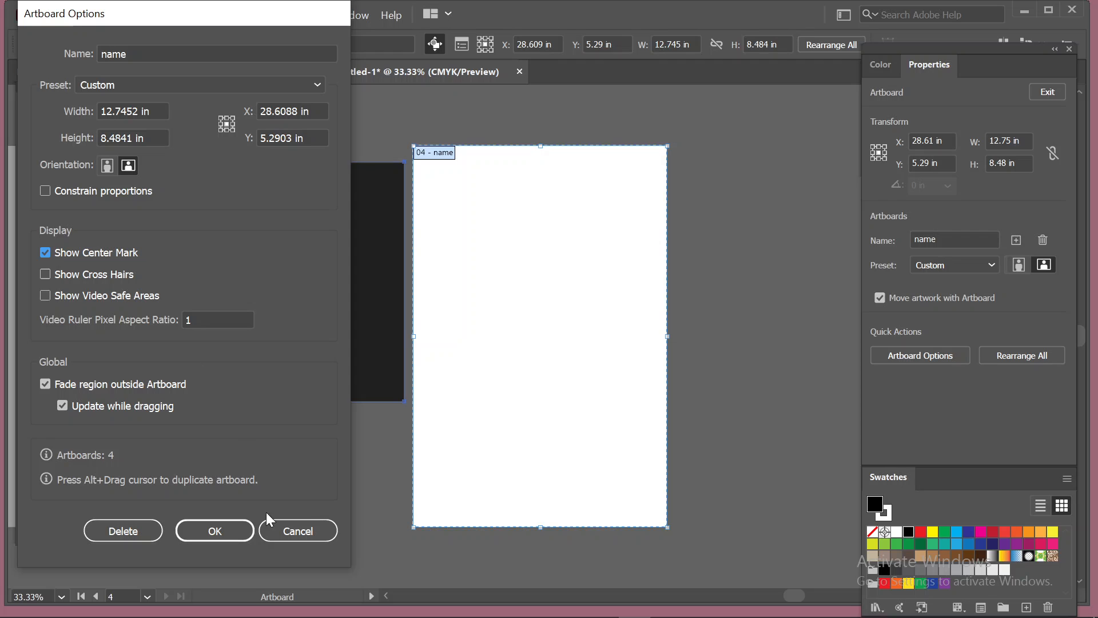
left_click(237, 532)
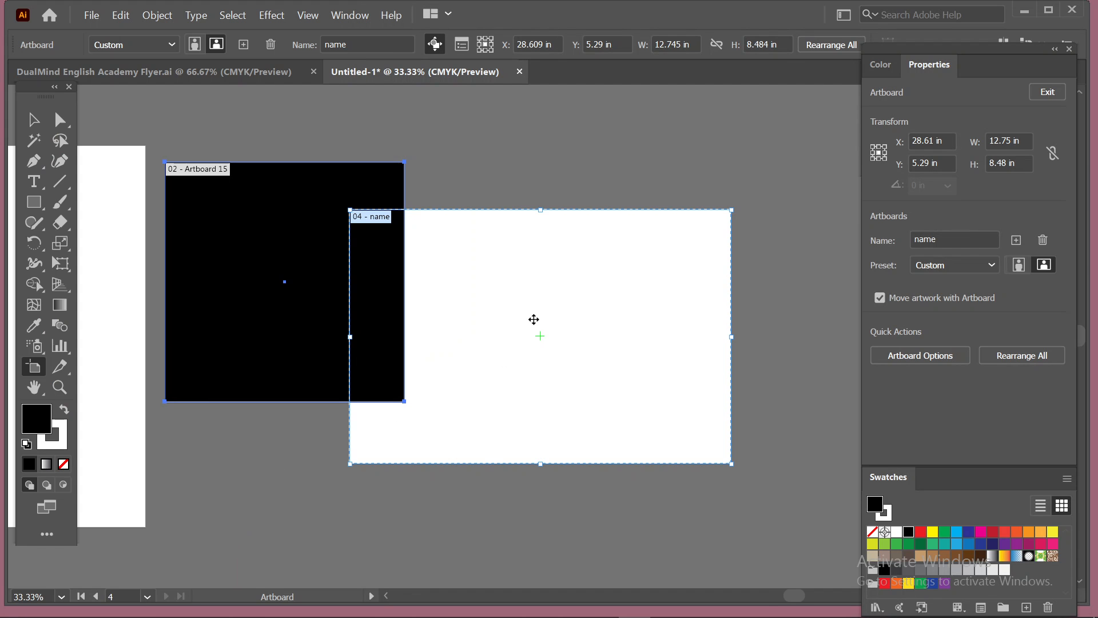
left_click_drag(594, 291, 730, 241)
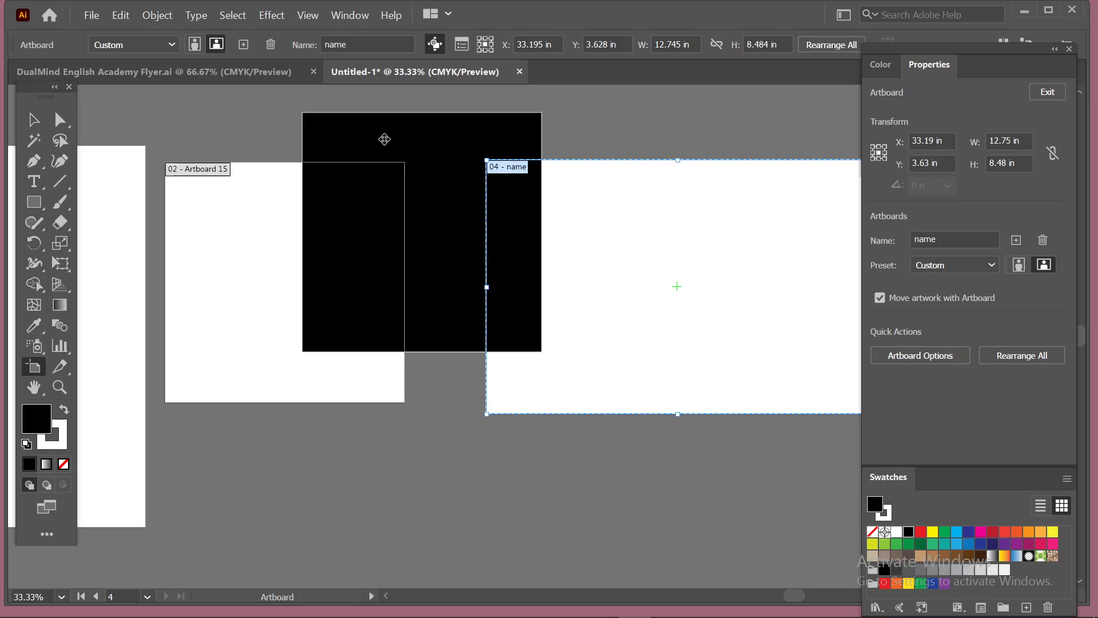
left_click(384, 139)
key("ctrl+z")
left_click(392, 139)
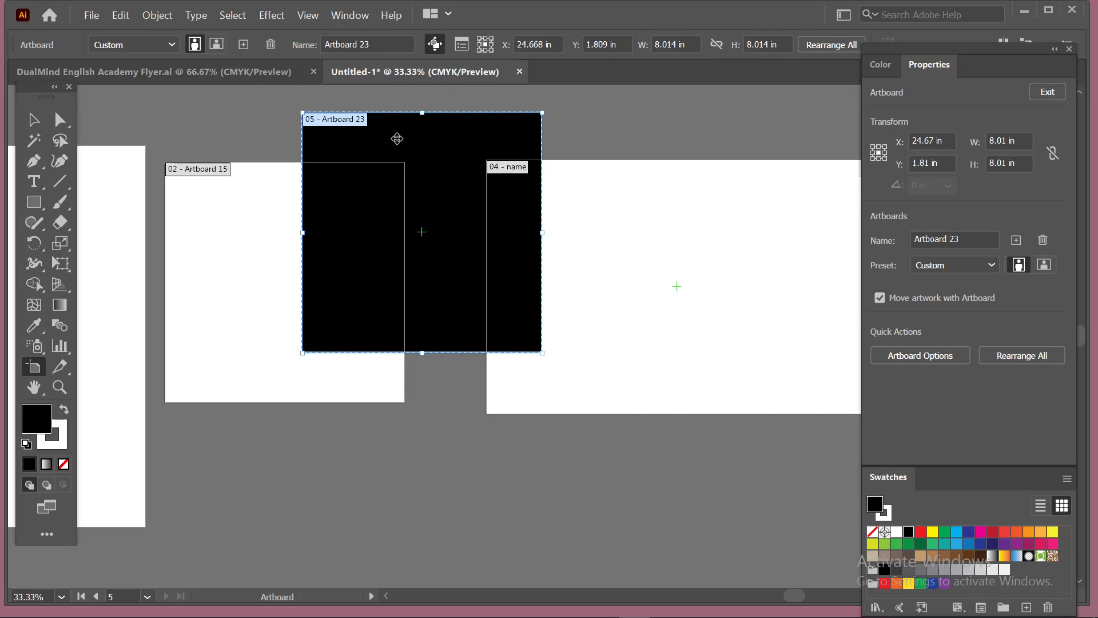
key("ctrl+z")
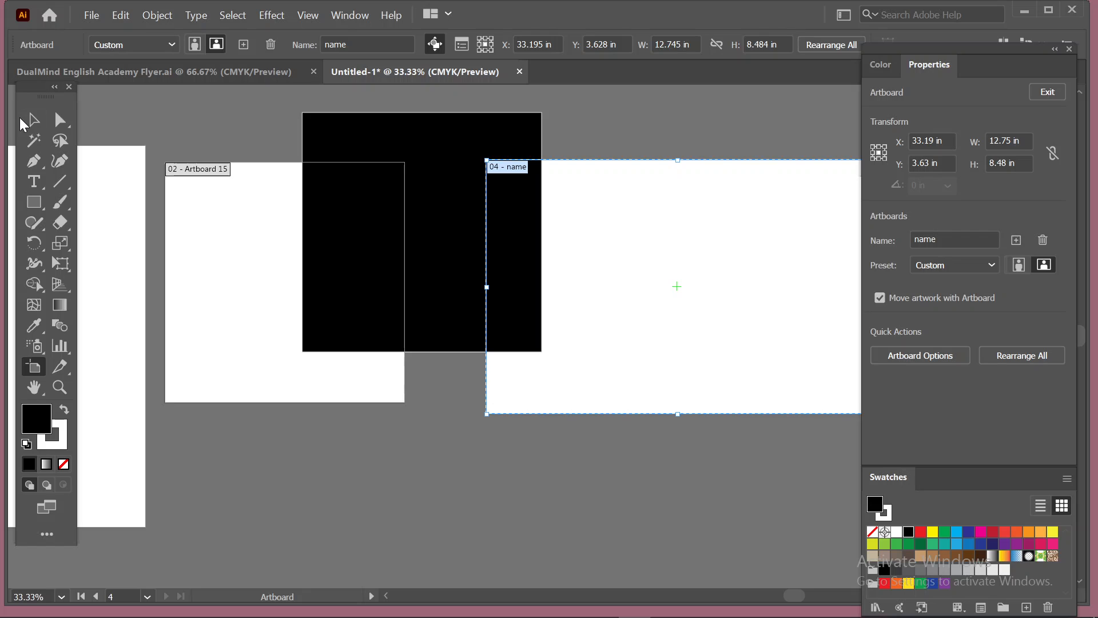
Step: Exit artboard editing and delete the black square overlapping the artboards
left_click(46, 116)
left_click(445, 140)
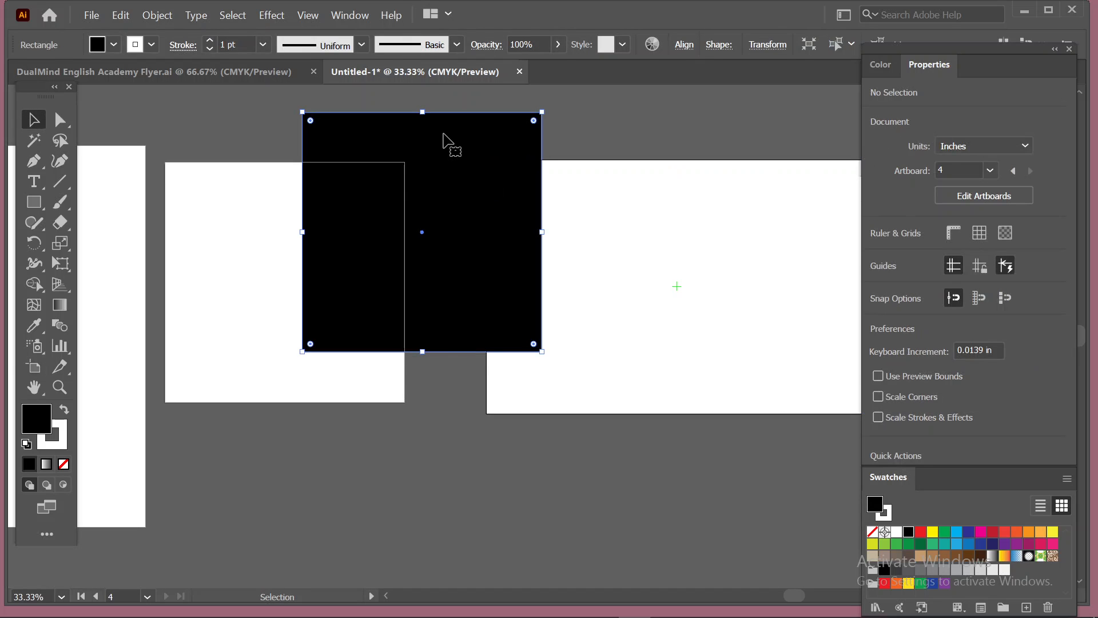
key("Delete")
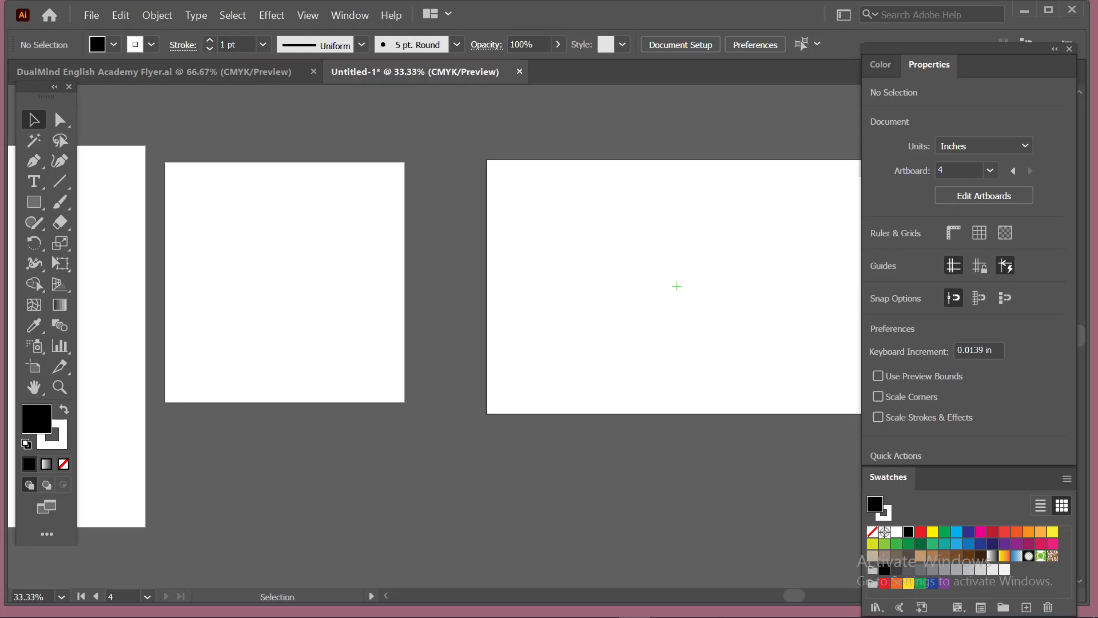
Step: Switch to the Google Meet call in Chrome to check the class, and return to Illustrator
left_click(669, 608)
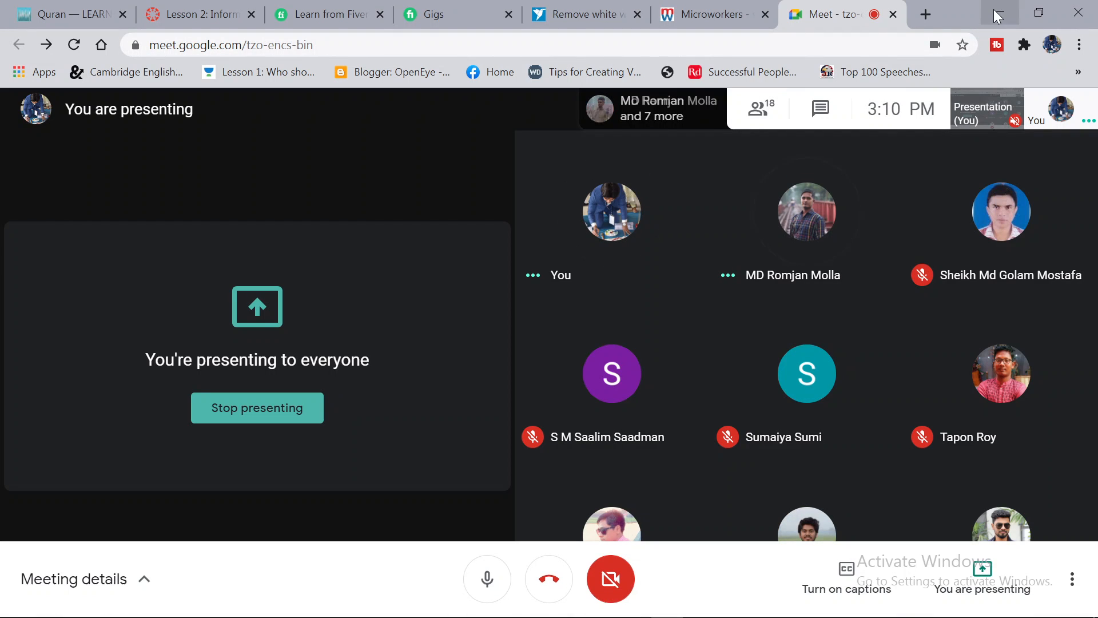
left_click(996, 11)
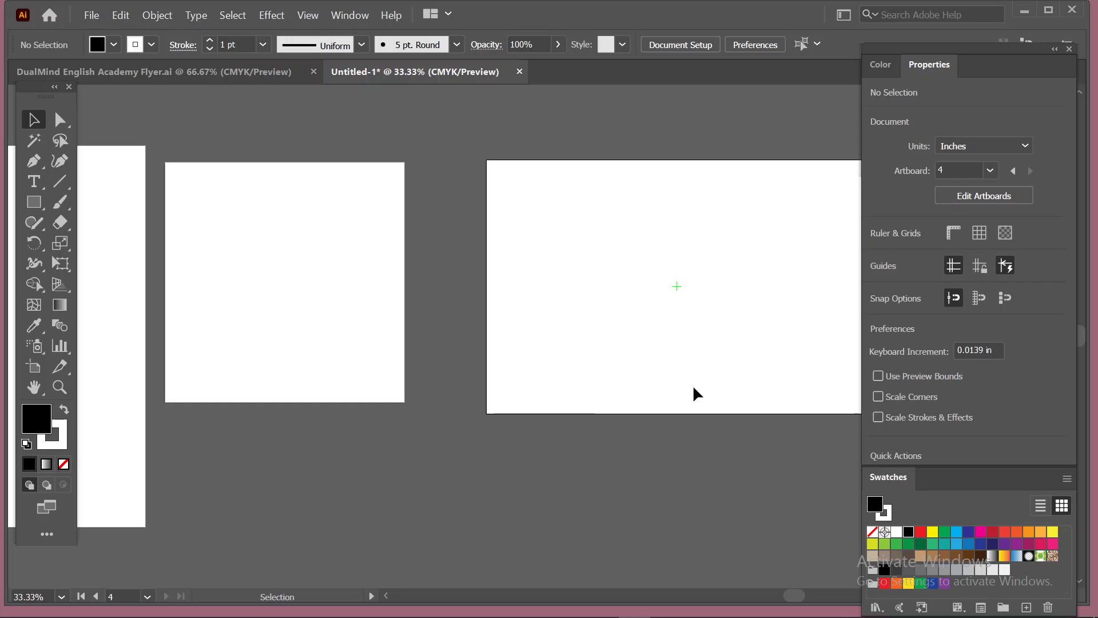
Step: Enable Show Cross Hairs and Show Video Safe Areas in the Artboard Options of the landscape artboard
key("space")
left_click_drag(613, 318, 535, 355)
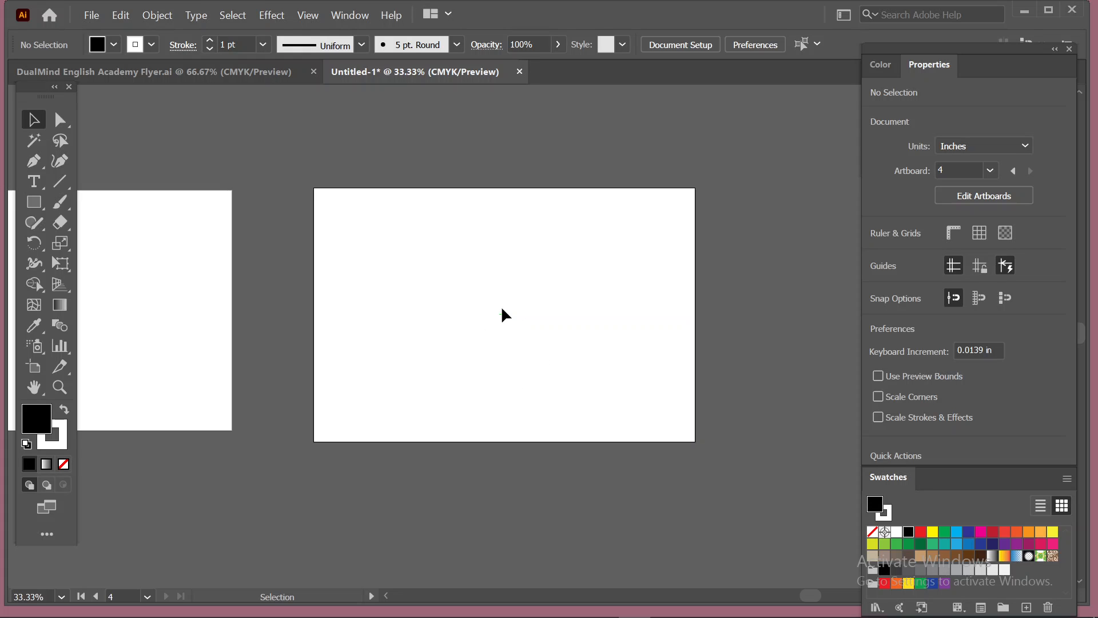
key("ctrl+plus")
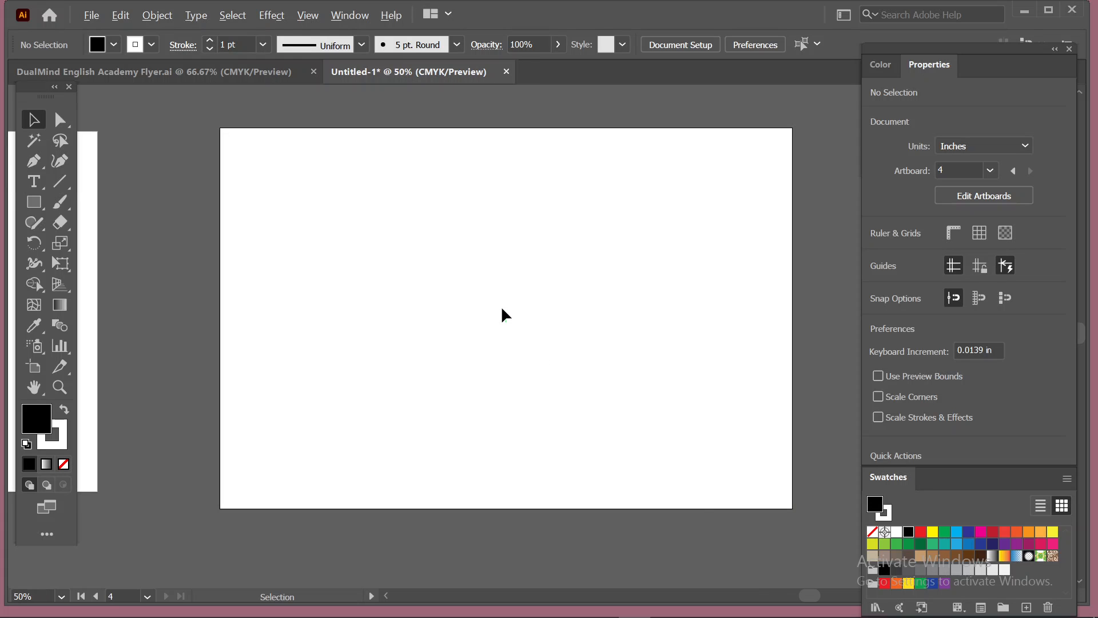
scroll(504, 315, "up", 1)
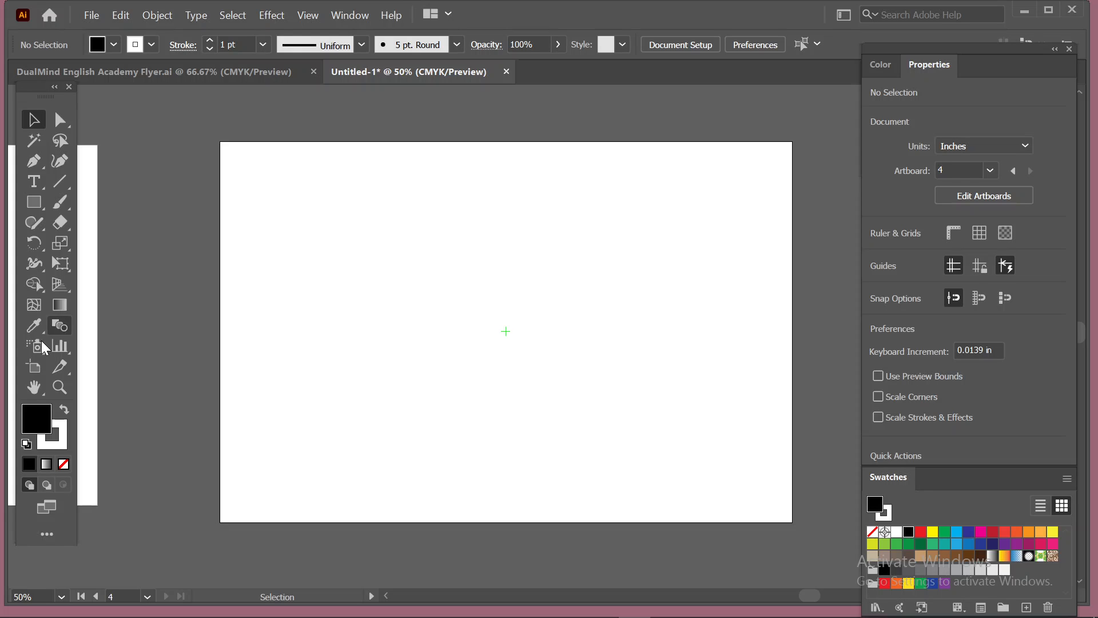
key("shift+o")
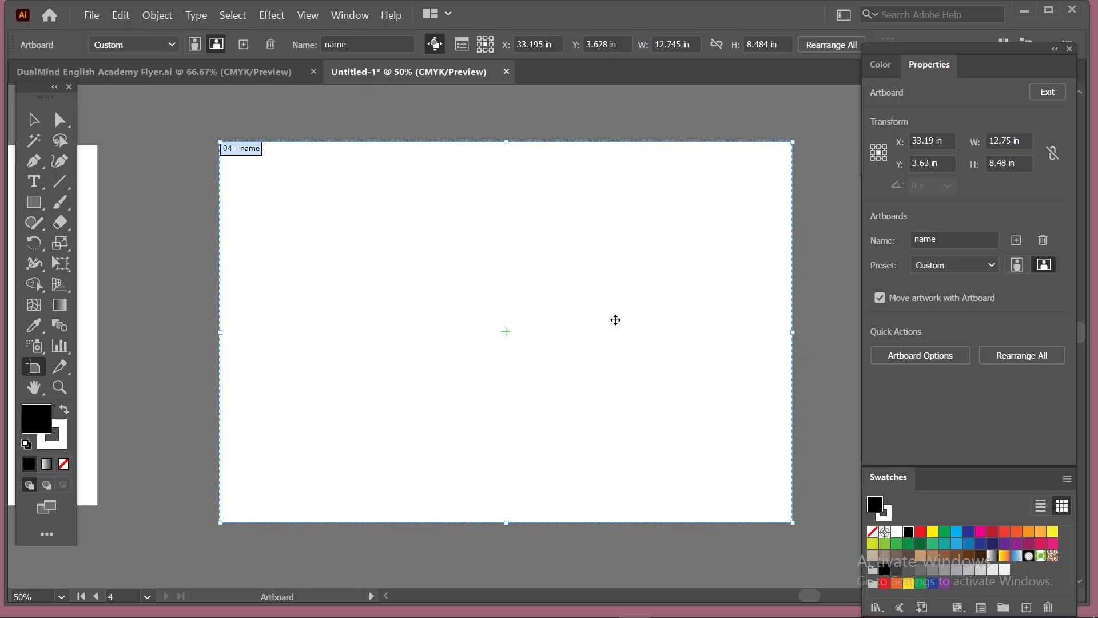
left_click(461, 44)
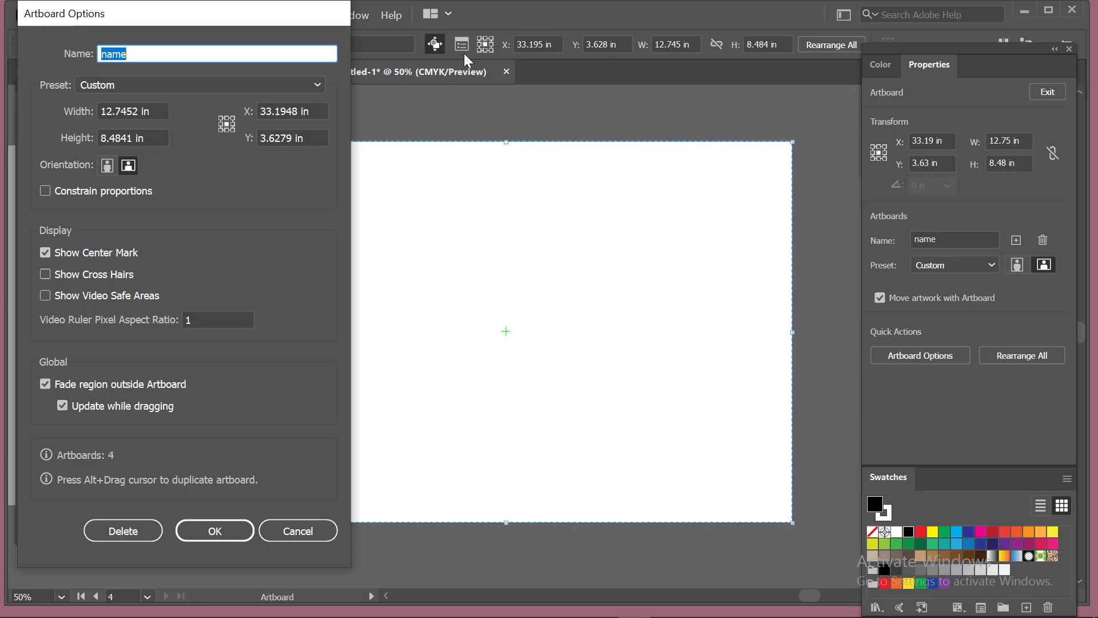
left_click(42, 273)
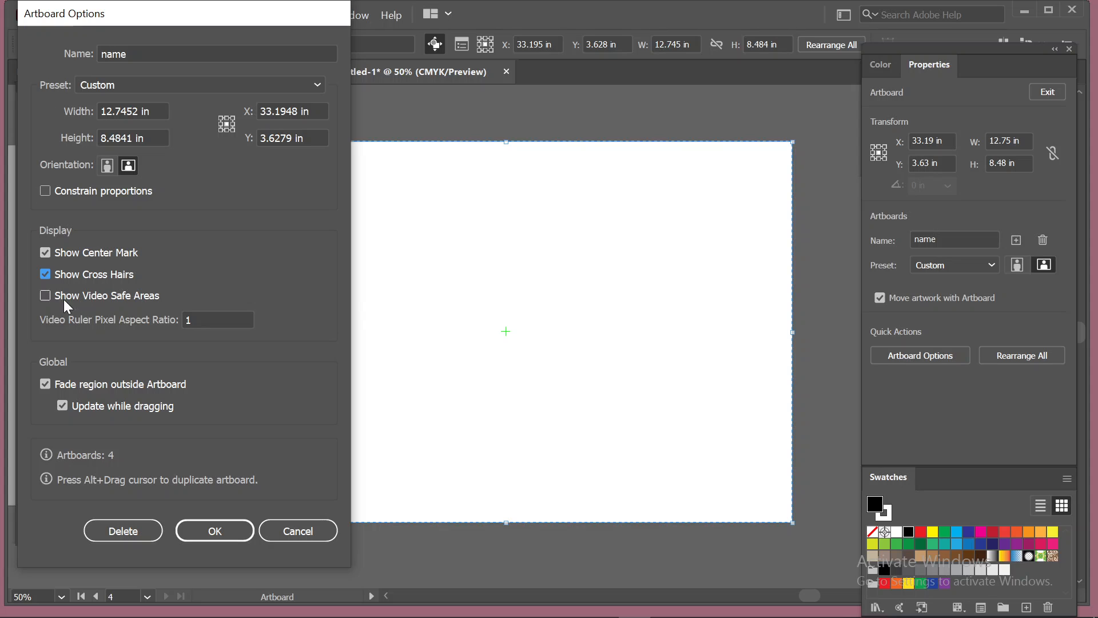
left_click(219, 530)
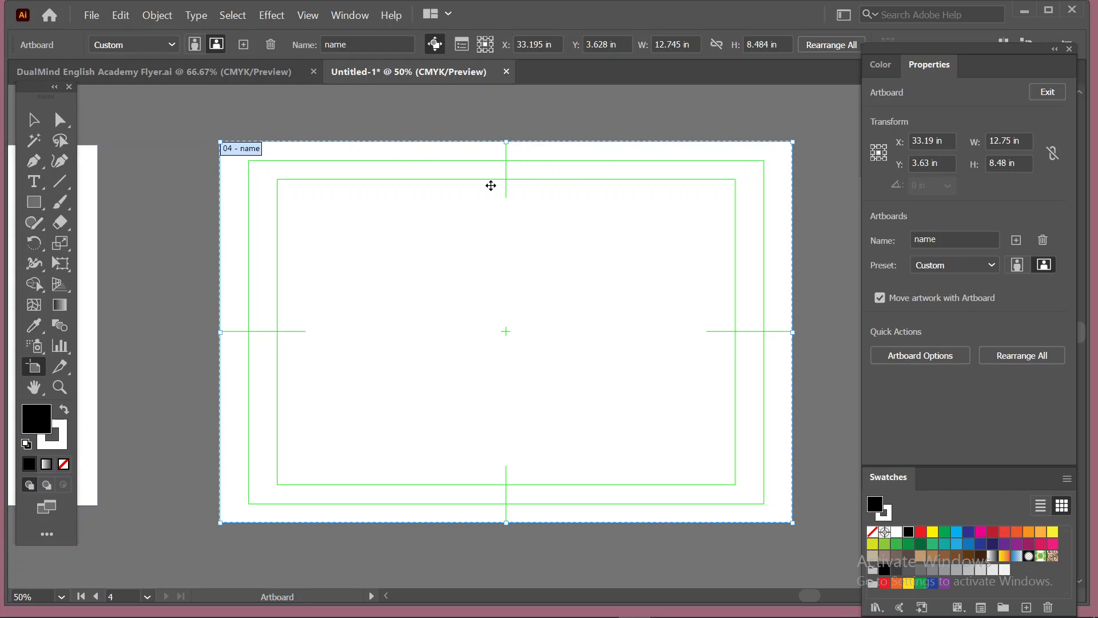
Step: Disable Show Video Safe Areas and Show Center Mark for the artboard called name, and toggle Fade region outside Artboard off and back on
left_click(461, 46)
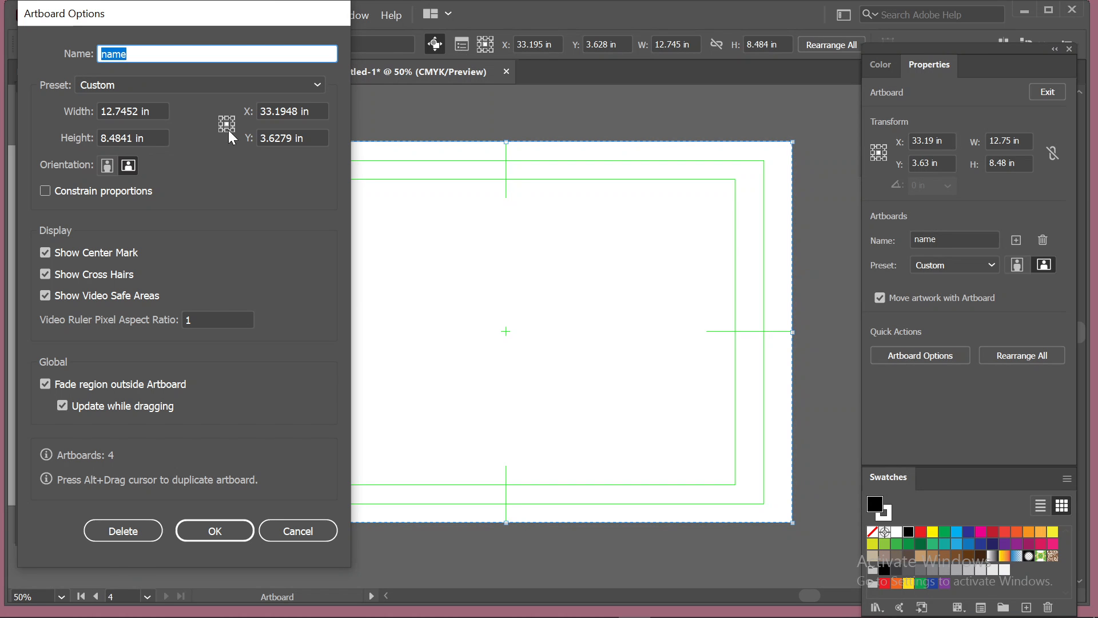
left_click(45, 295)
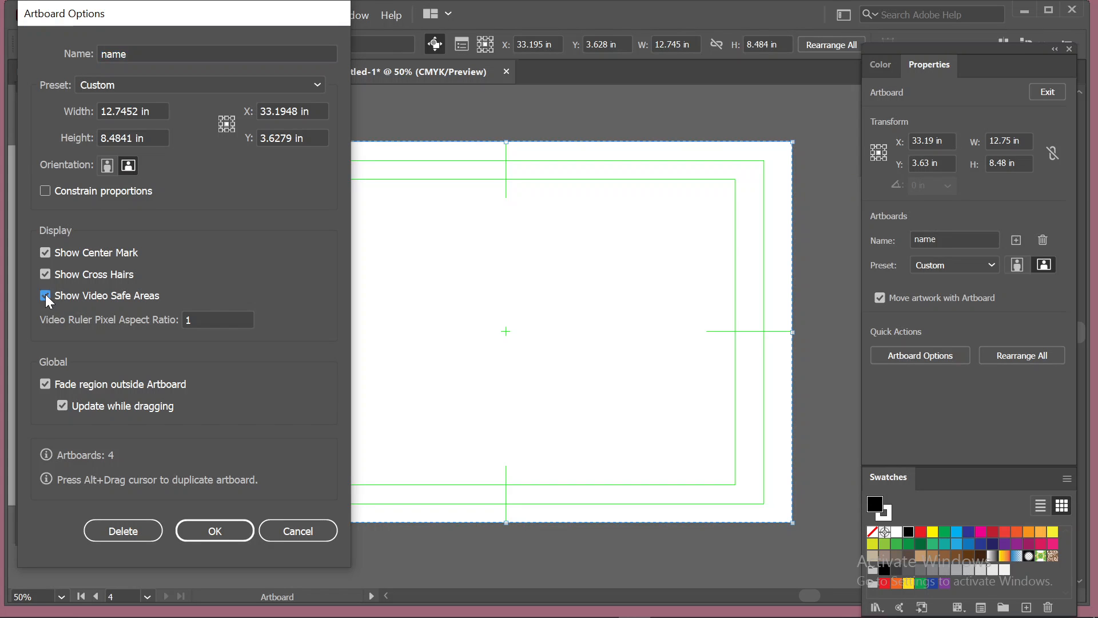
left_click(50, 255)
left_click(45, 385)
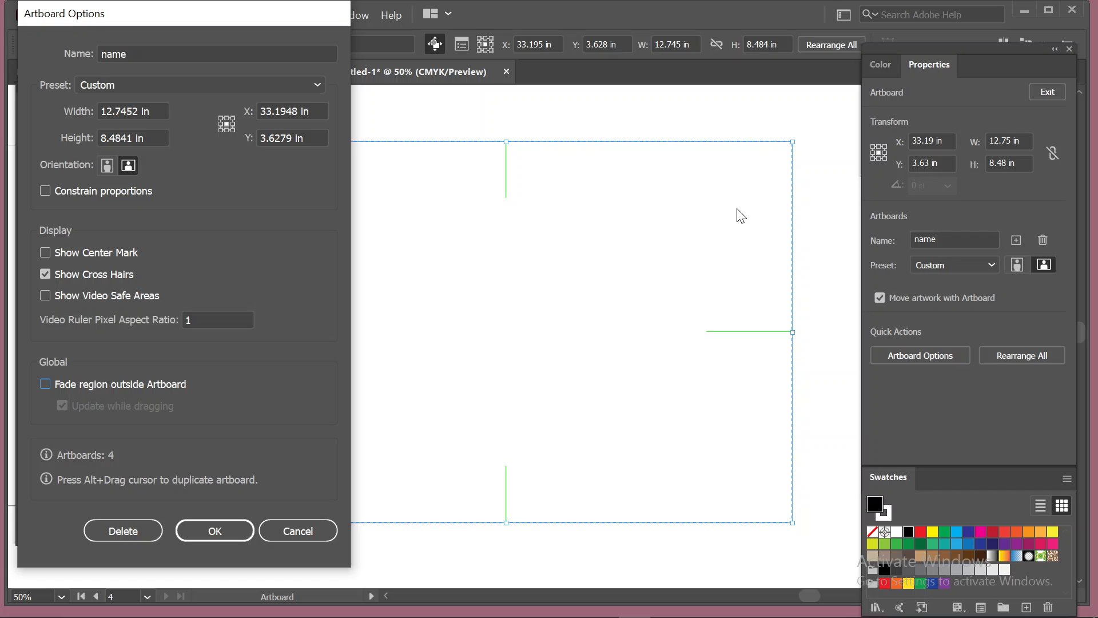
left_click(46, 385)
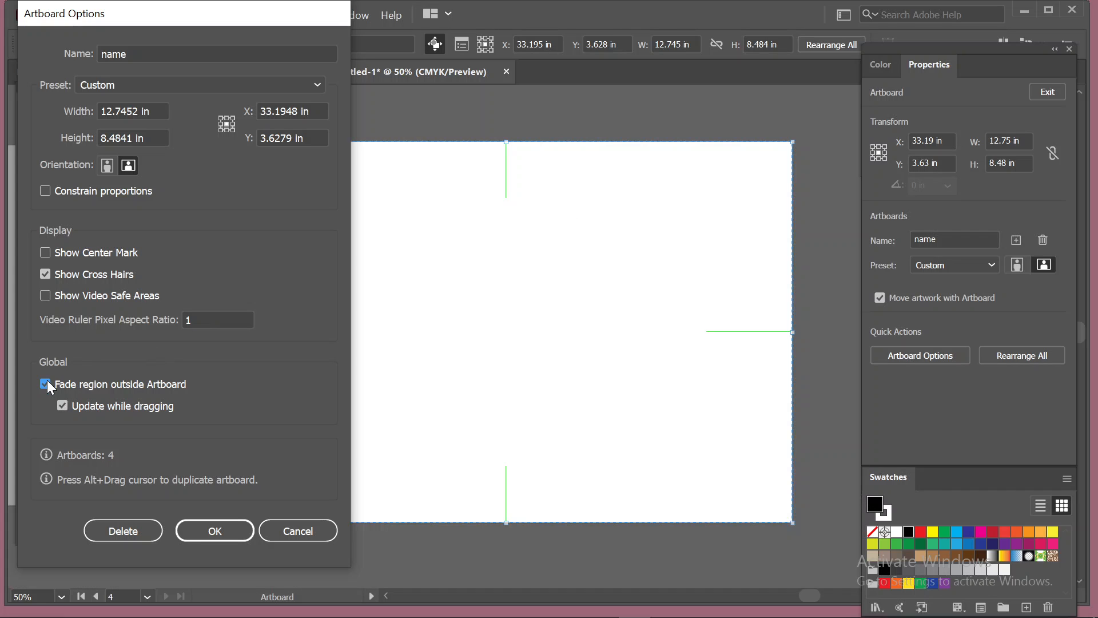
left_click(62, 405)
Step: Set the artboard's width to 14.375 in, enable Constrain proportions and apply the artboard options
left_click(137, 111)
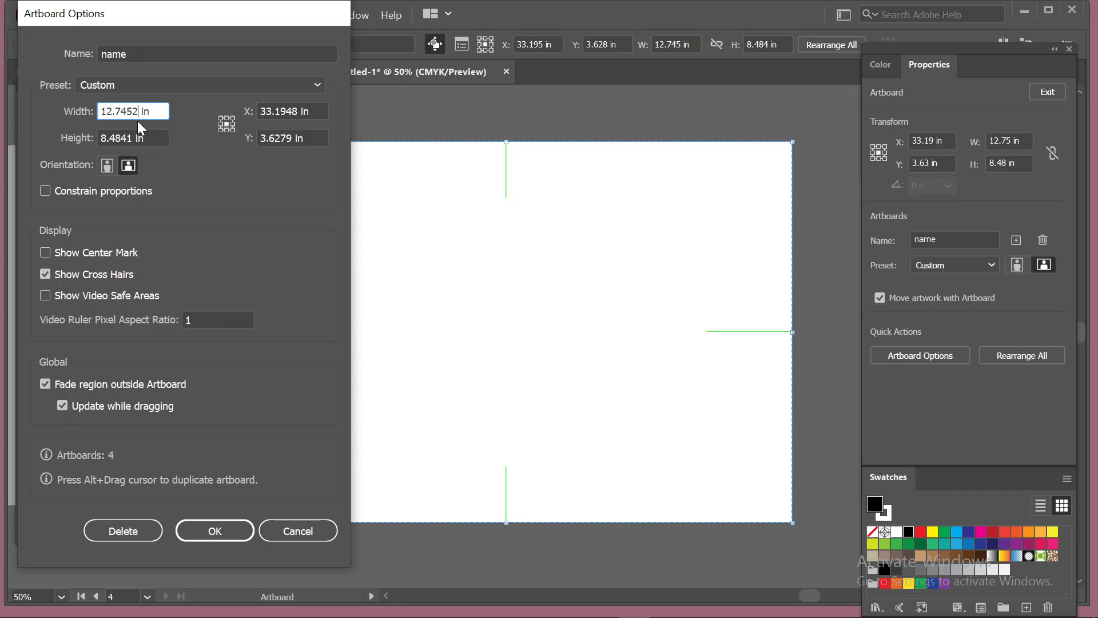
scroll(137, 109, "up", 13)
scroll(298, 110, "up", 6)
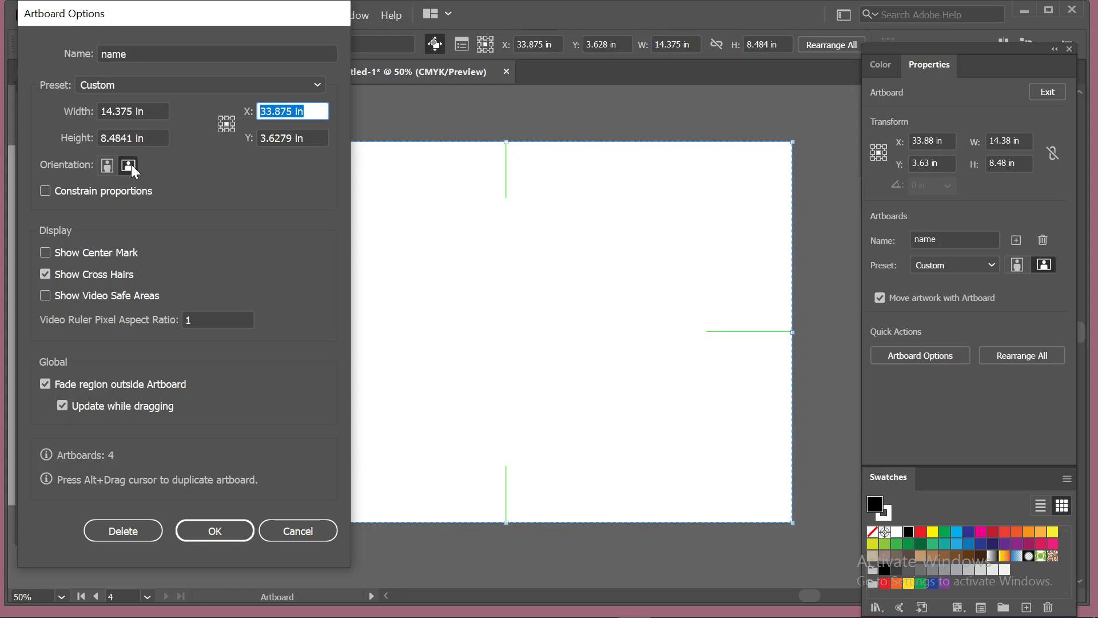
left_click(44, 191)
left_click(217, 527)
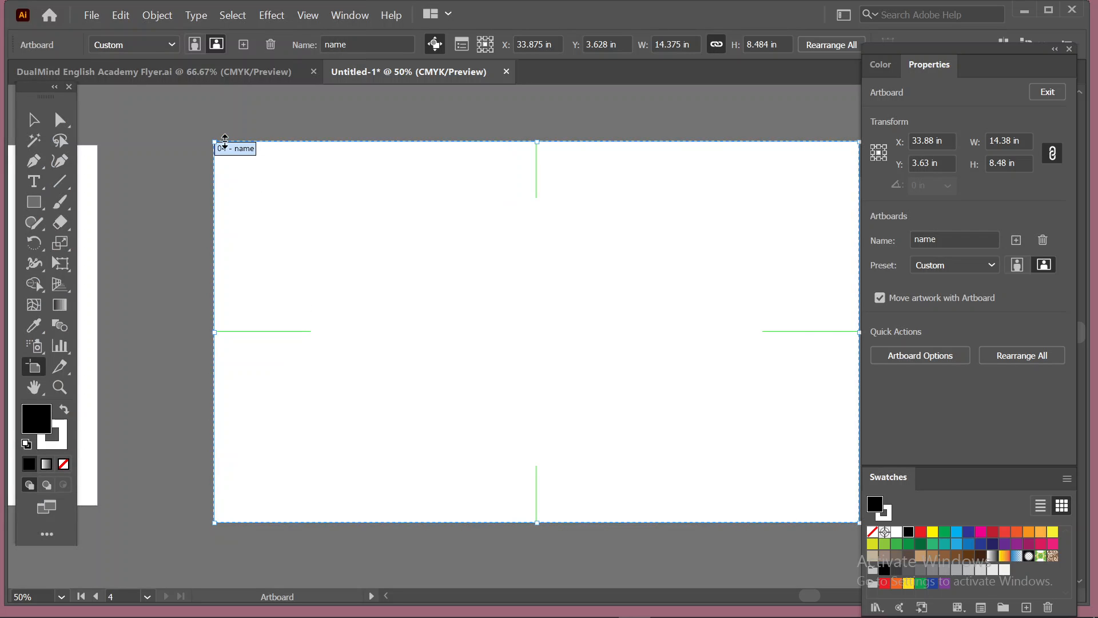
Step: Resize the artboard proportionally from its upper-left corner to about 14.318 in wide and 8.313 in high
left_click_drag(217, 144, 220, 271)
scroll(366, 361, "down", 4)
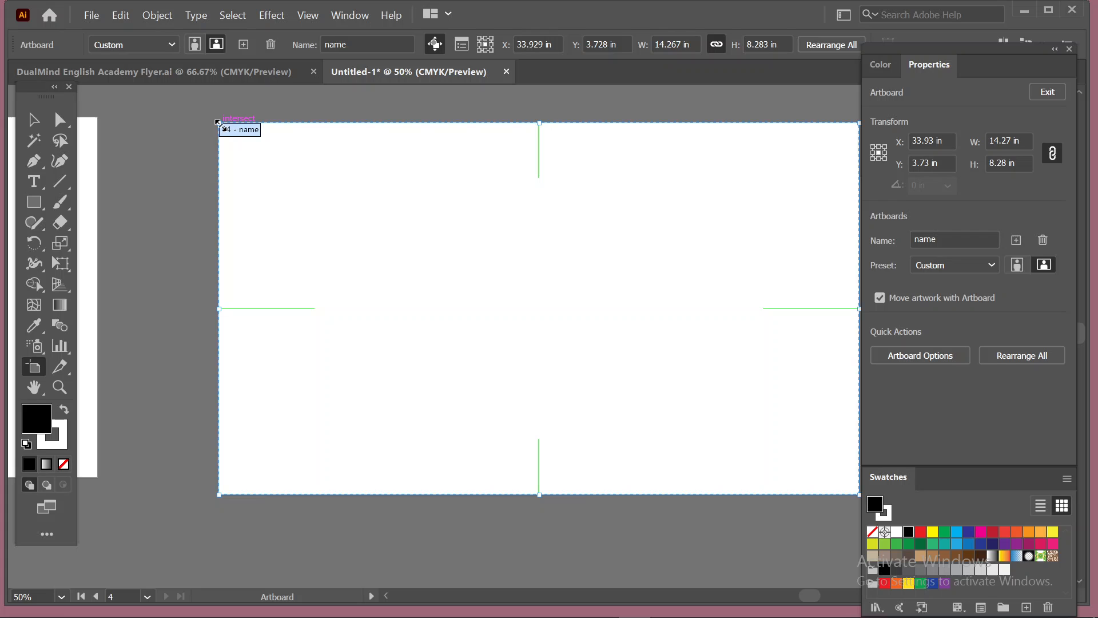
left_click_drag(218, 122, 217, 172)
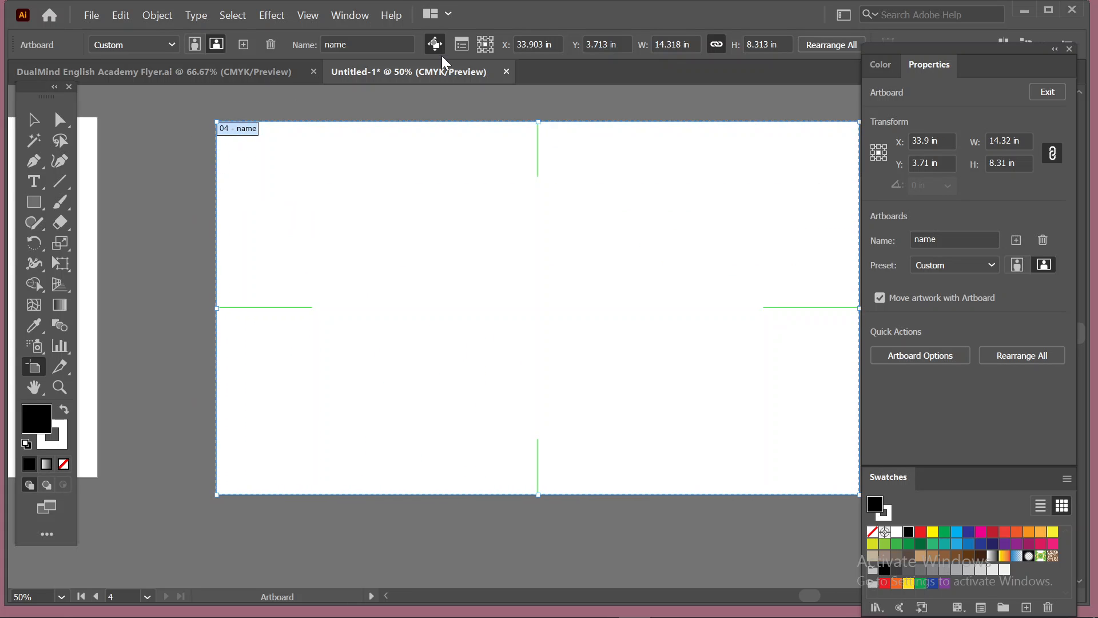
Step: Disable Constrain proportions and Show Cross Hairs for the artboard, keeping the Custom preset after viewing the preset list
left_click(462, 46)
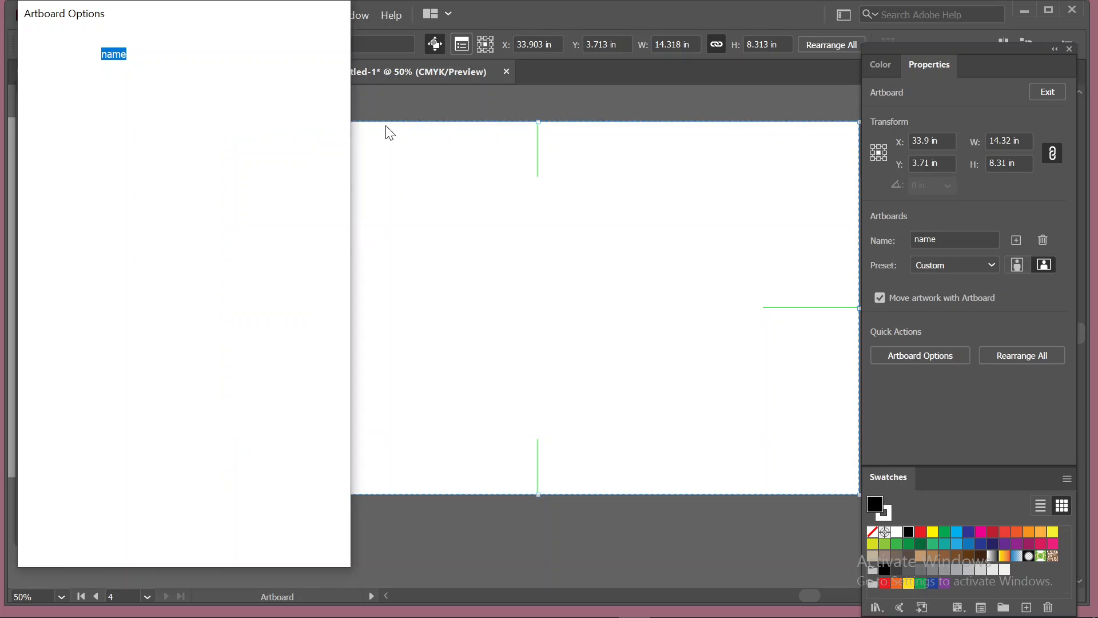
left_click(48, 195)
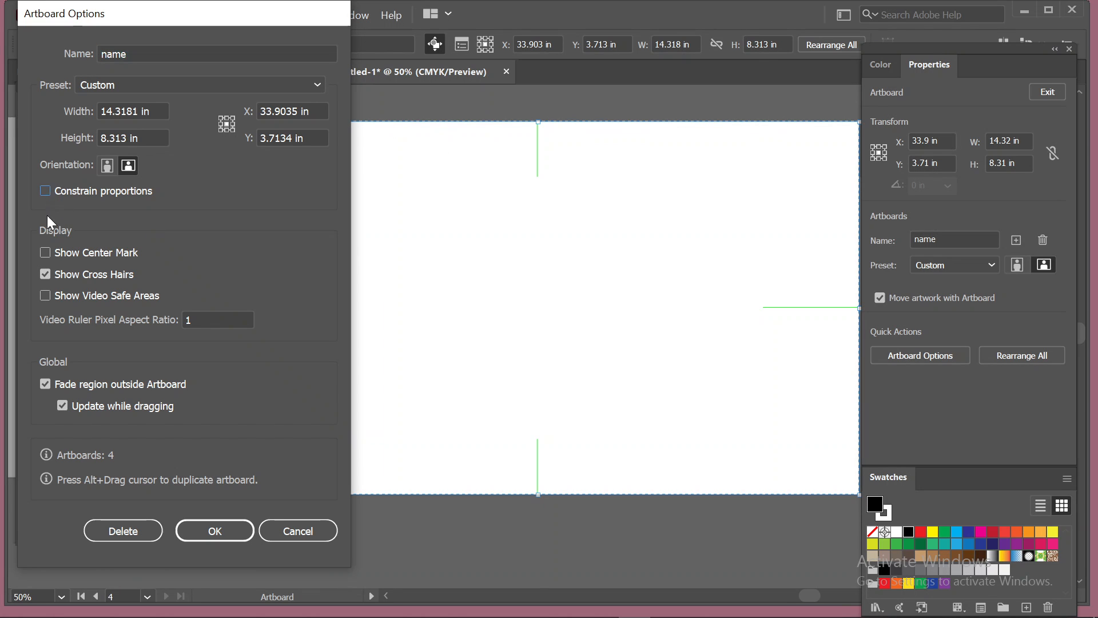
left_click(53, 272)
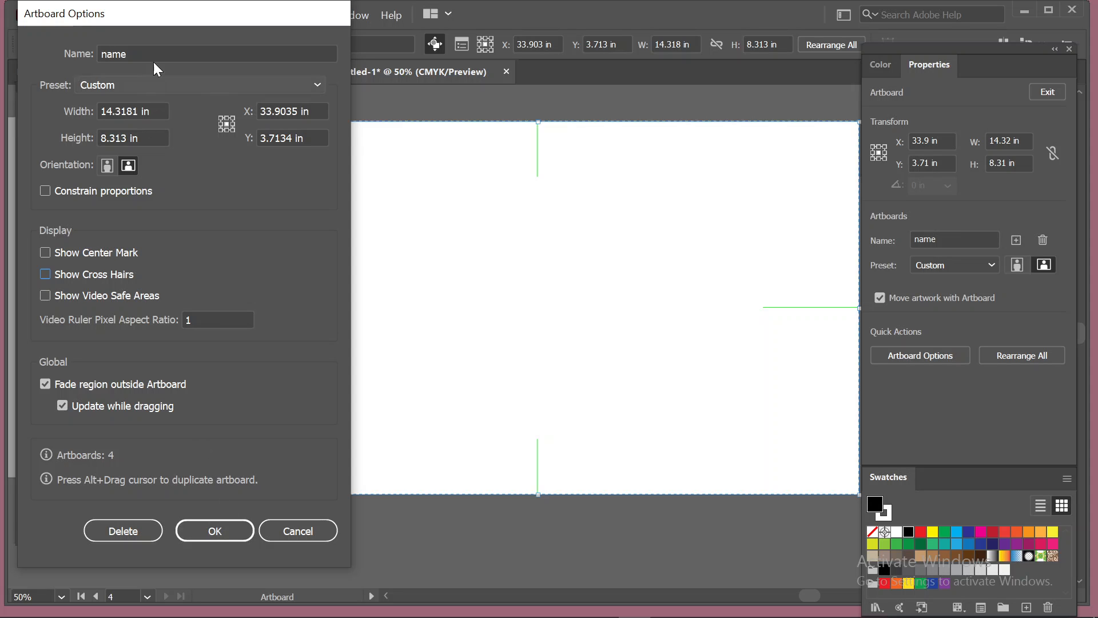
left_click(220, 85)
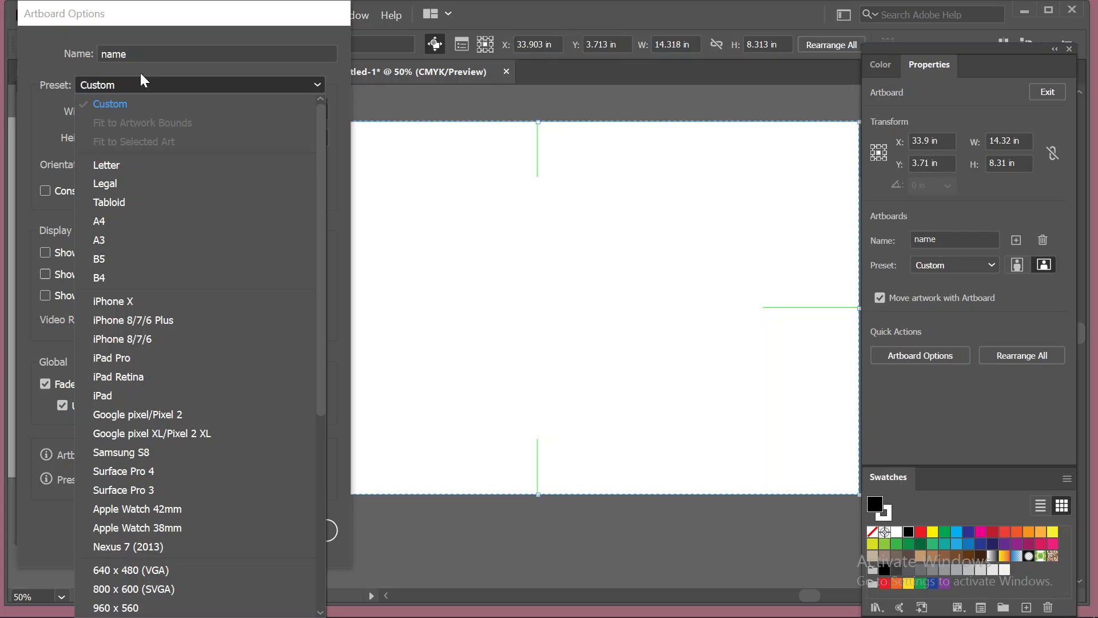
left_click(241, 24)
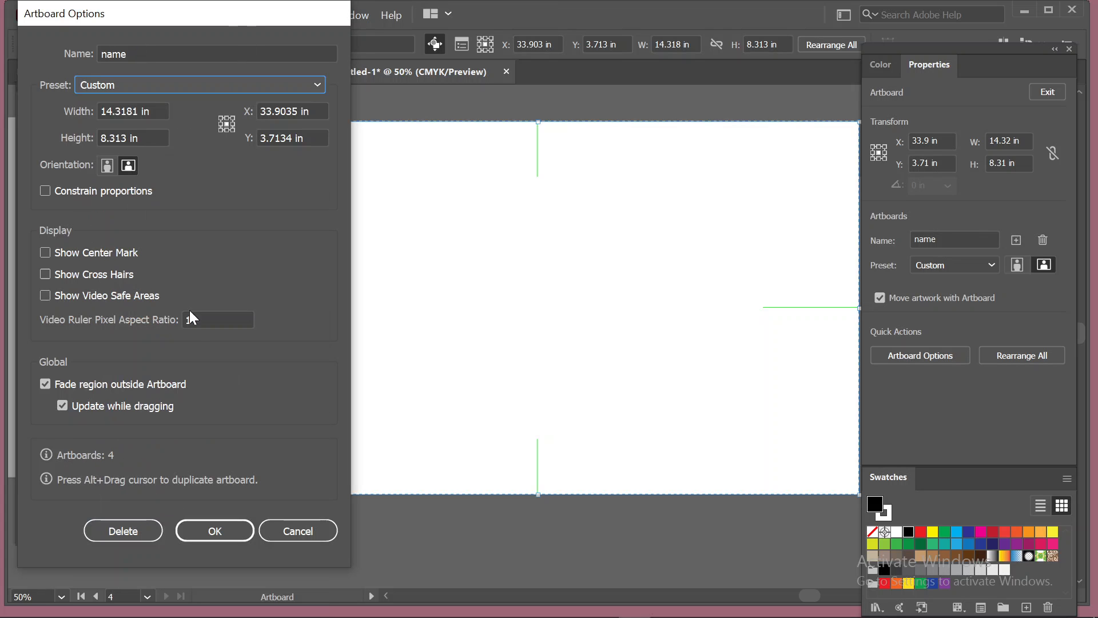
left_click(240, 533)
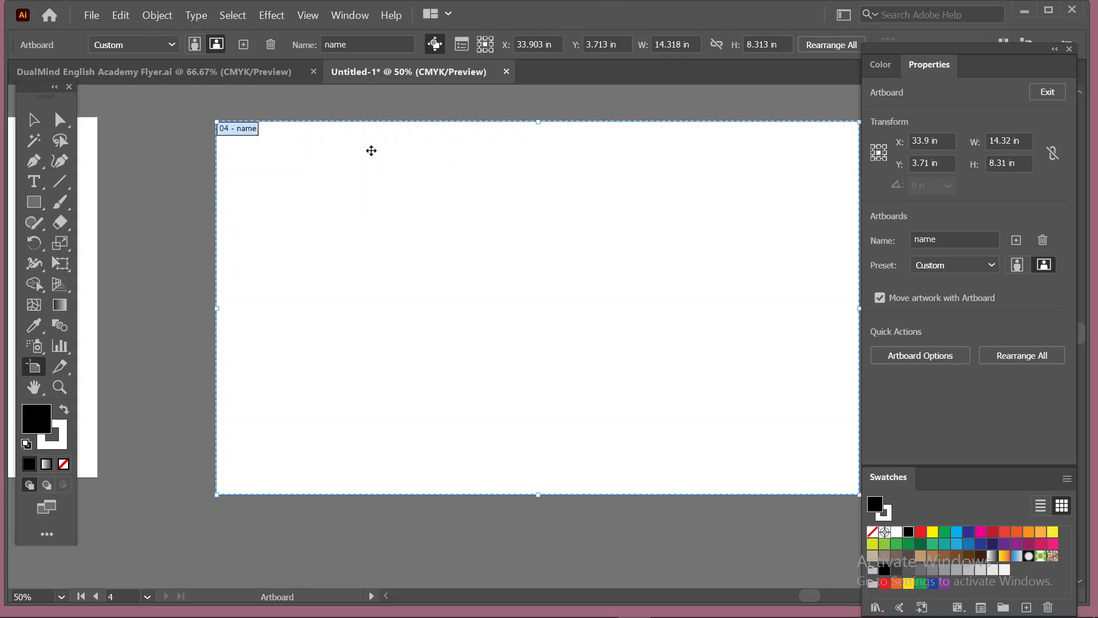
Step: Set the artboard's reference point to its upper-left corner and shrink the artboard to about 10.968 in wide and 6.717 in high
left_click(480, 38)
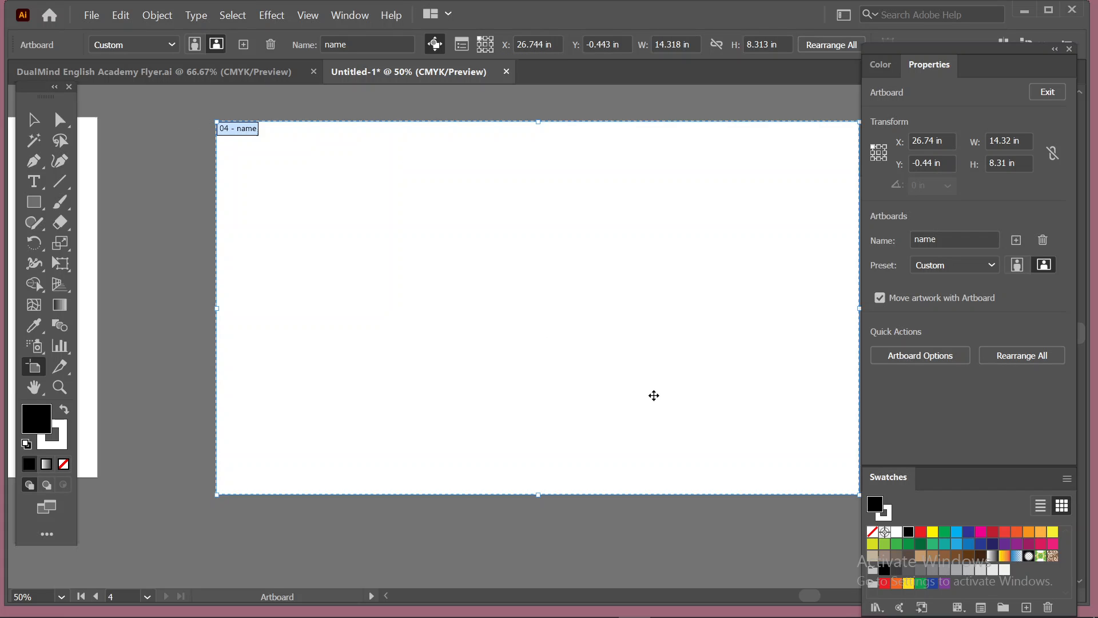
scroll(544, 392, "right", 3)
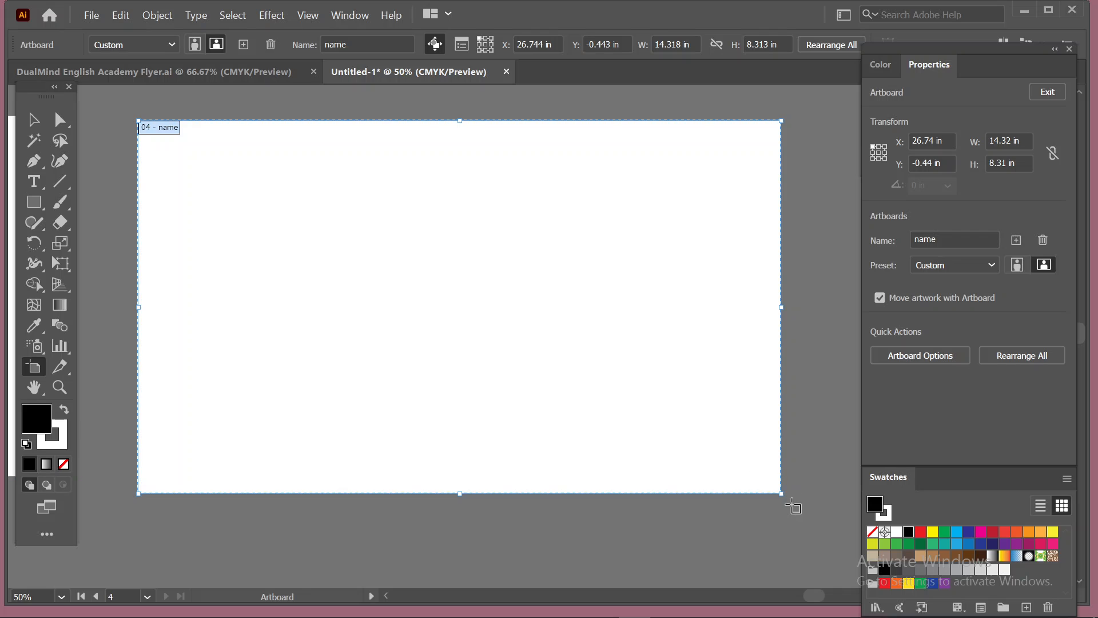
left_click_drag(781, 492, 418, 307)
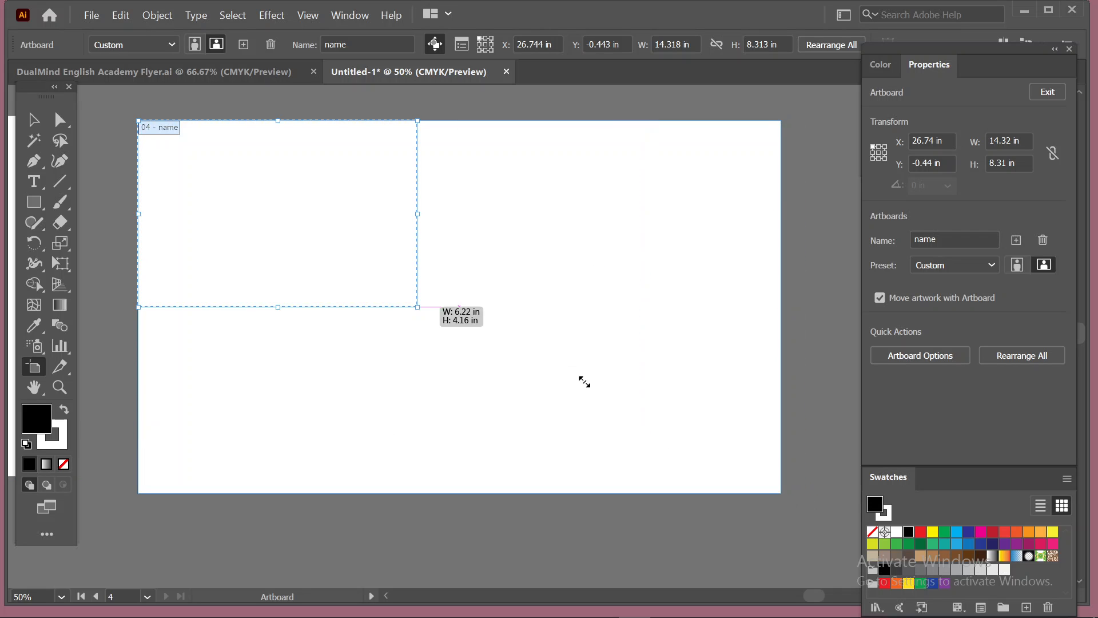
left_click_drag(584, 381, 631, 422)
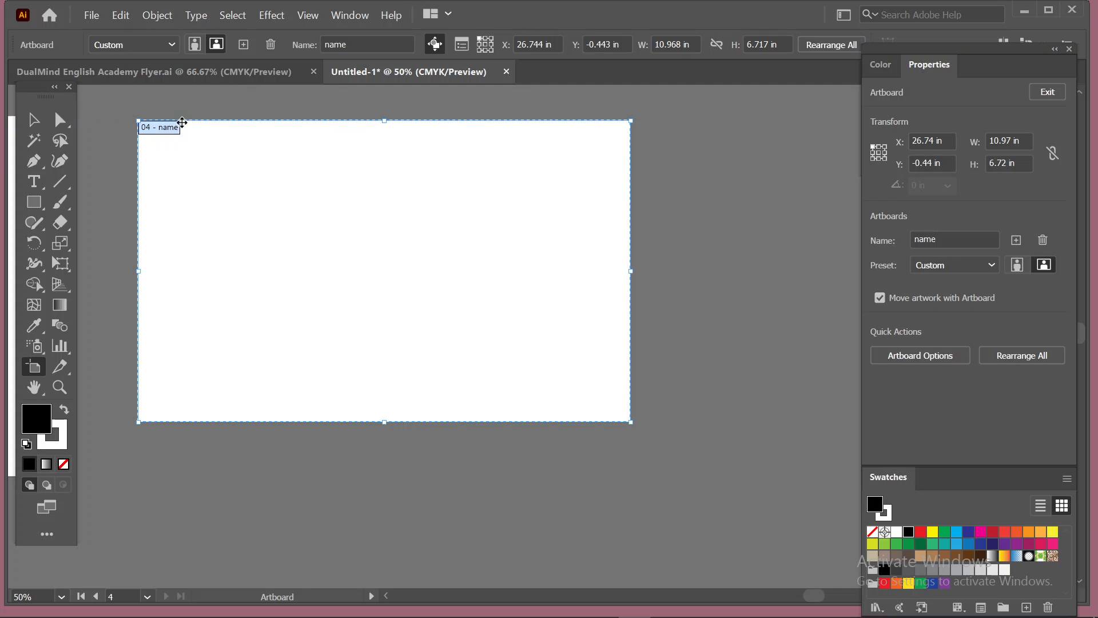
Step: Set the artboard's reference point to its center and adjust the artboard's height to about 6.781 in
left_click(486, 40)
left_click(485, 46)
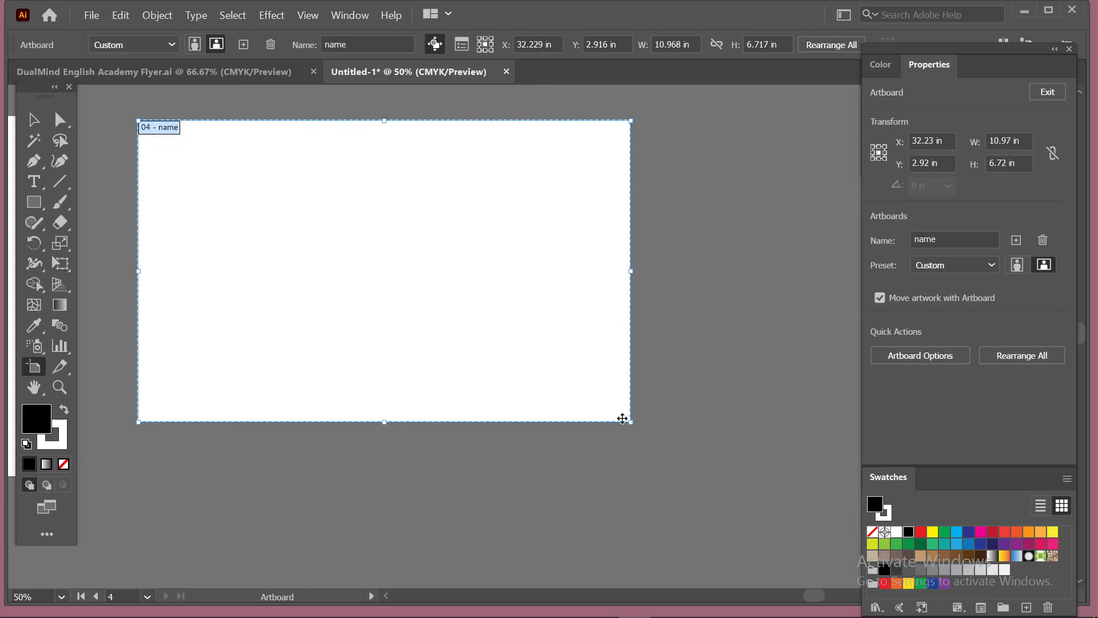
mouse_move(637, 429)
left_mouse_down()
mouse_move(588, 385)
mouse_move(543, 376)
mouse_move(676, 475)
mouse_move(733, 534)
mouse_move(385, 232)
mouse_move(739, 449)
mouse_move(705, 492)
mouse_move(498, 372)
mouse_move(422, 383)
mouse_move(645, 442)
mouse_move(633, 426)
left_mouse_up()
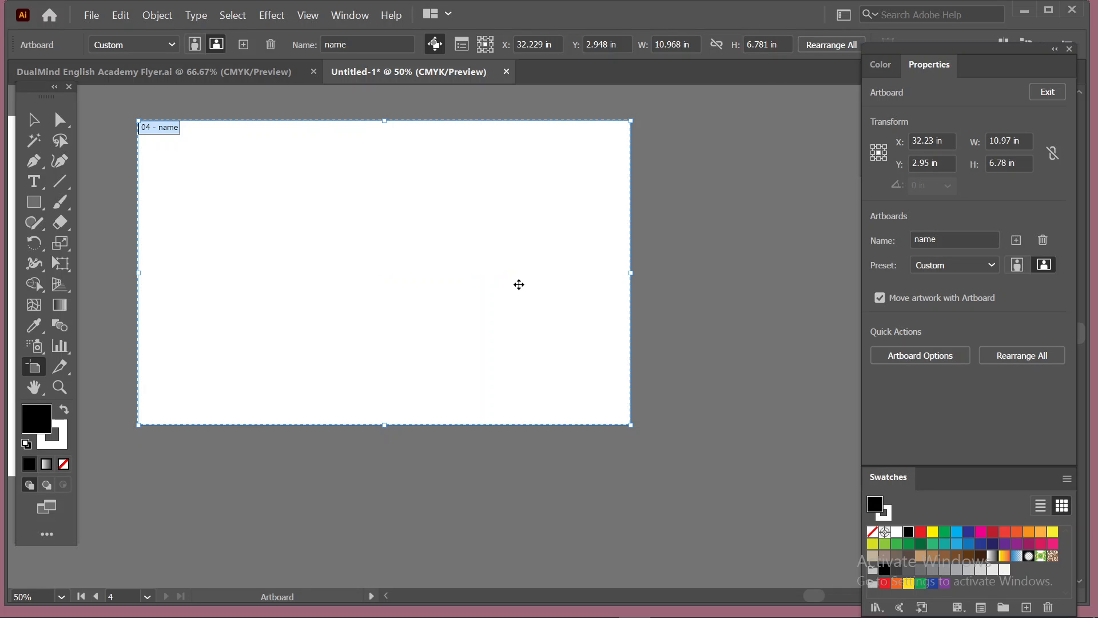
Step: Duplicate the artboard twice, placing one copy below it and the other beside it at about X 45.719 in, Y 2.731 in
scroll(507, 363, "down", 3)
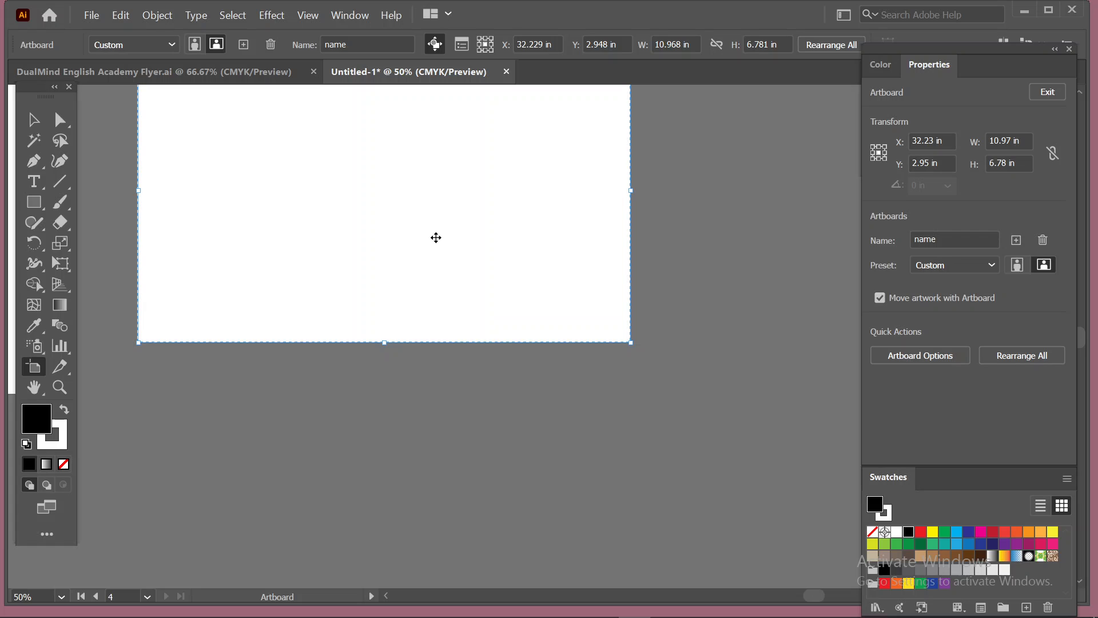
left_click_drag(445, 235, 478, 586)
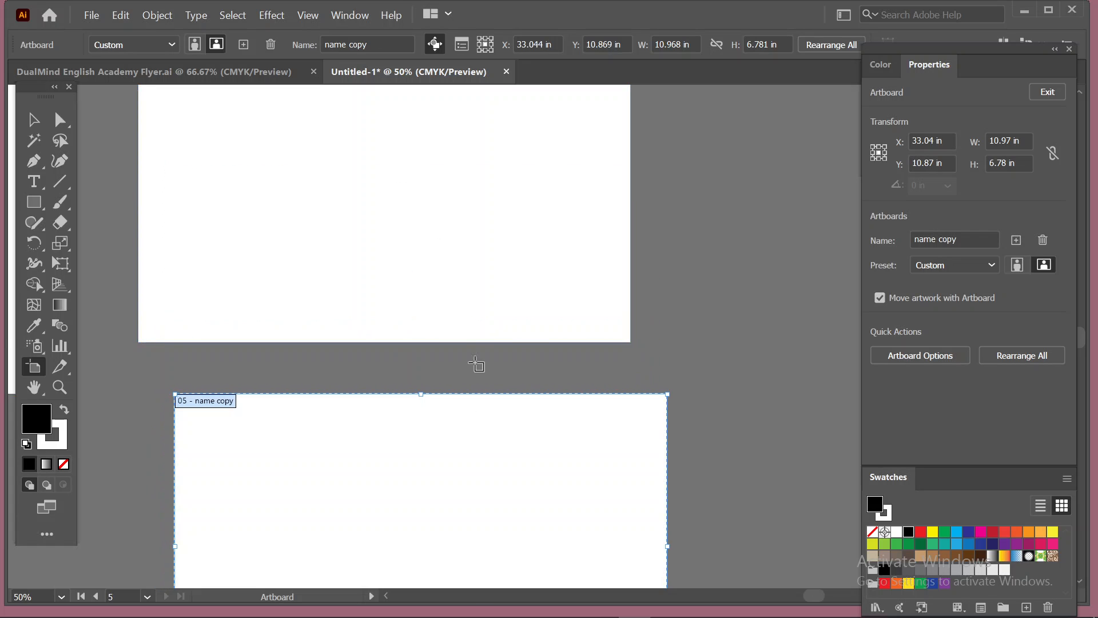
left_click_drag(457, 214, 1010, 211)
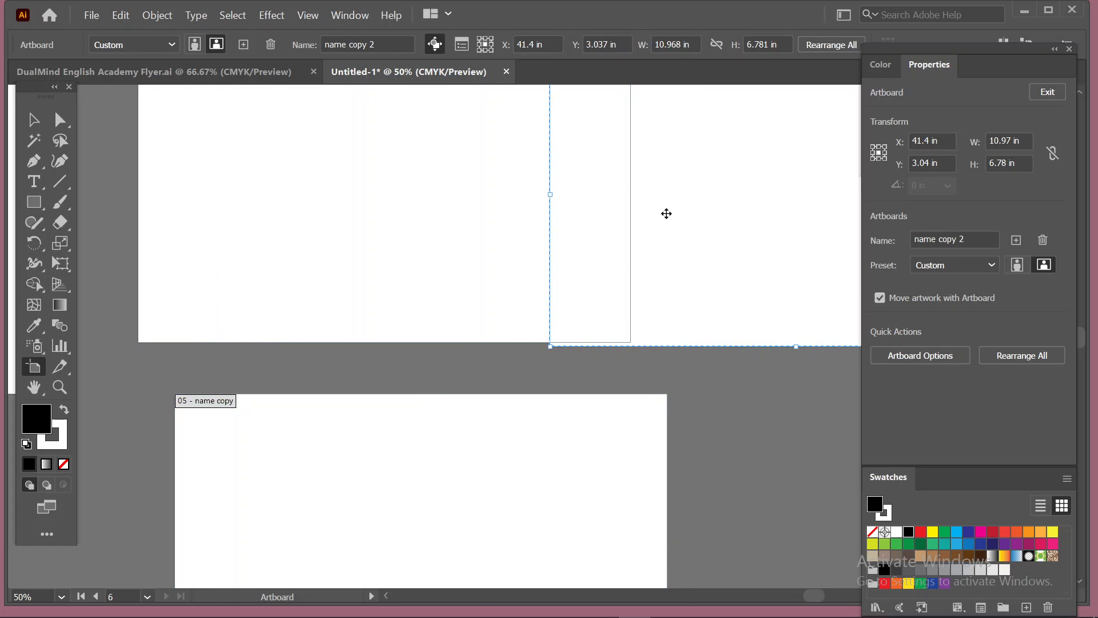
left_click_drag(659, 211, 850, 204)
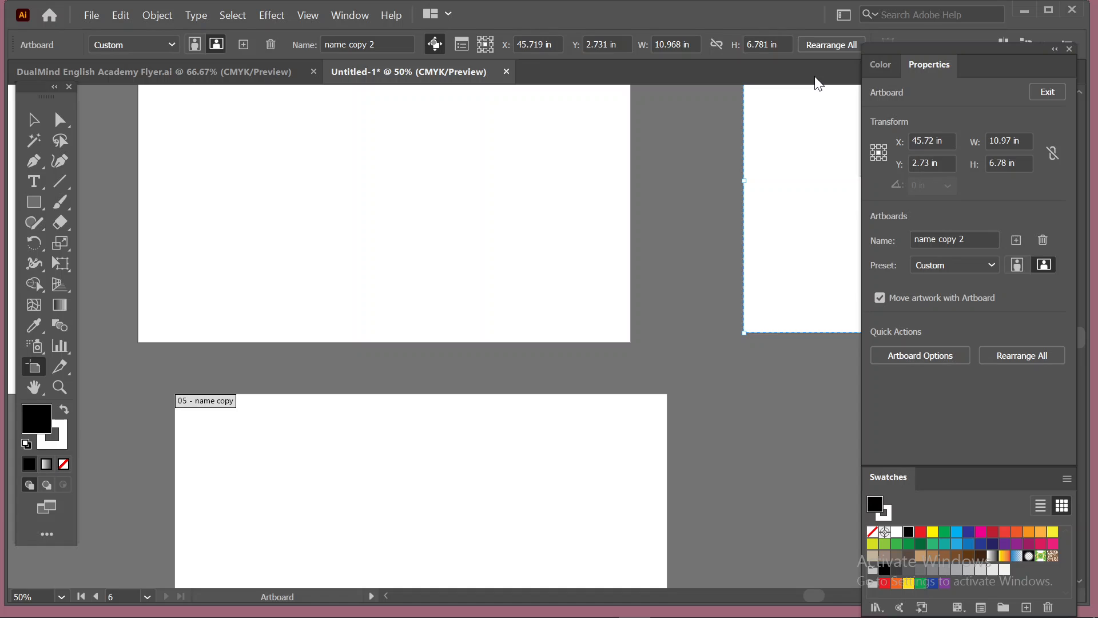
Step: Rearrange all artboards using the Grid by Column layout
left_click(824, 45)
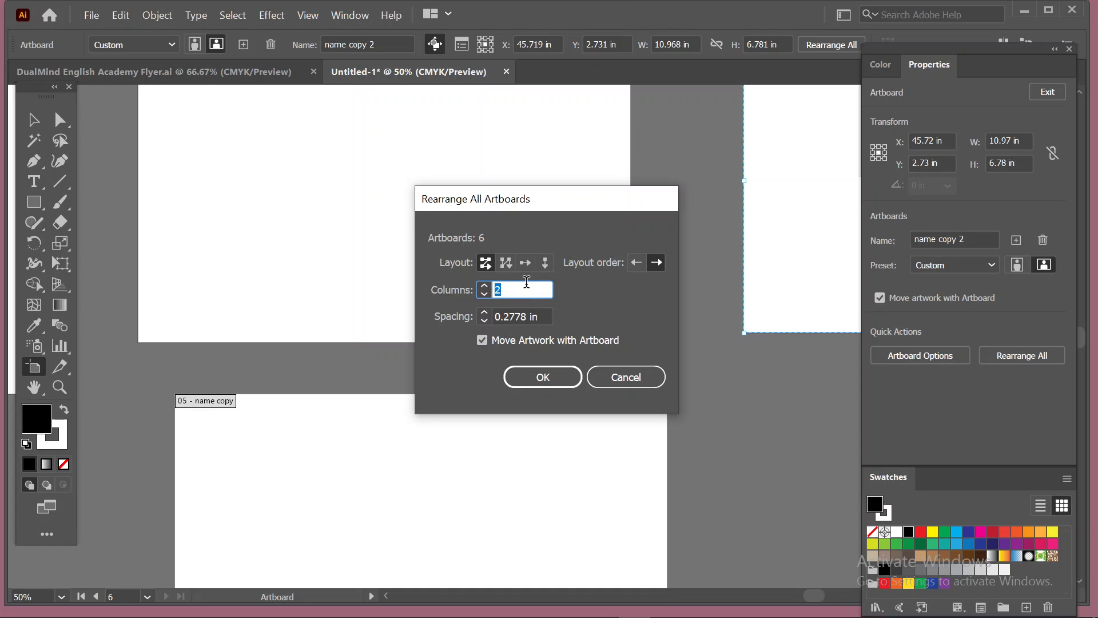
left_click(506, 262)
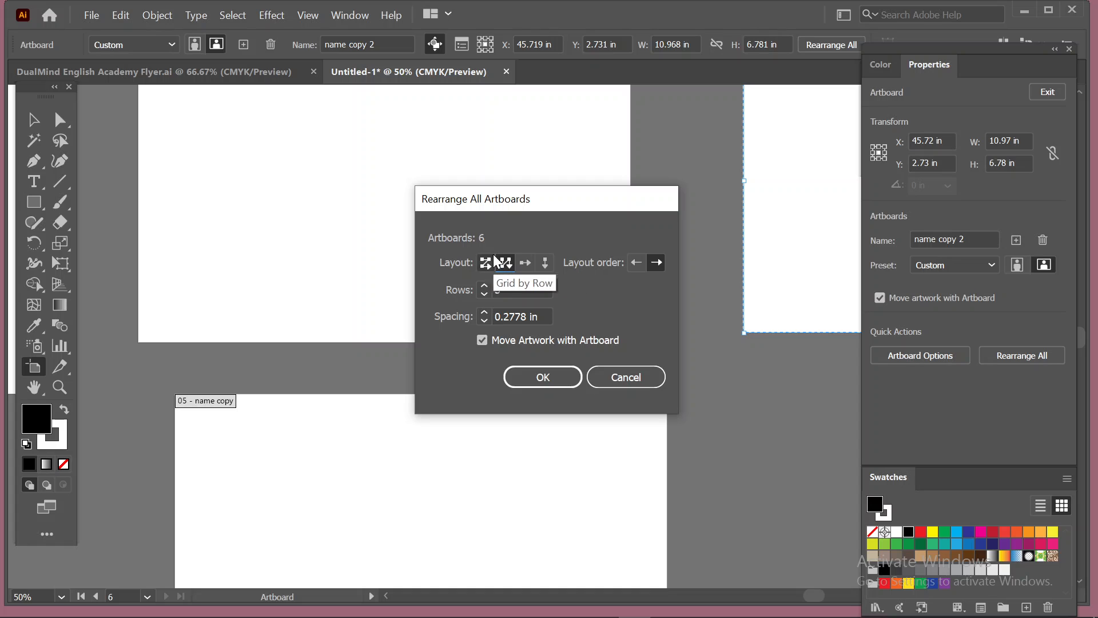
left_click(550, 375)
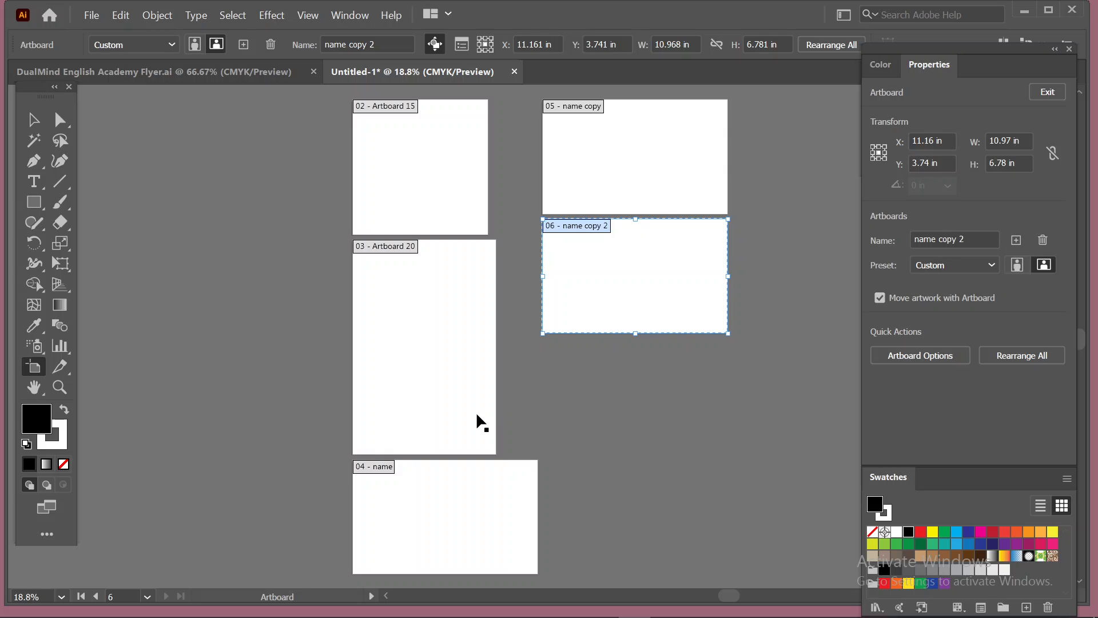
Step: Rearrange all artboards using the Grid by Row layout with 3 columns and 0.2778 in spacing, and fit them all in view
left_click(835, 44)
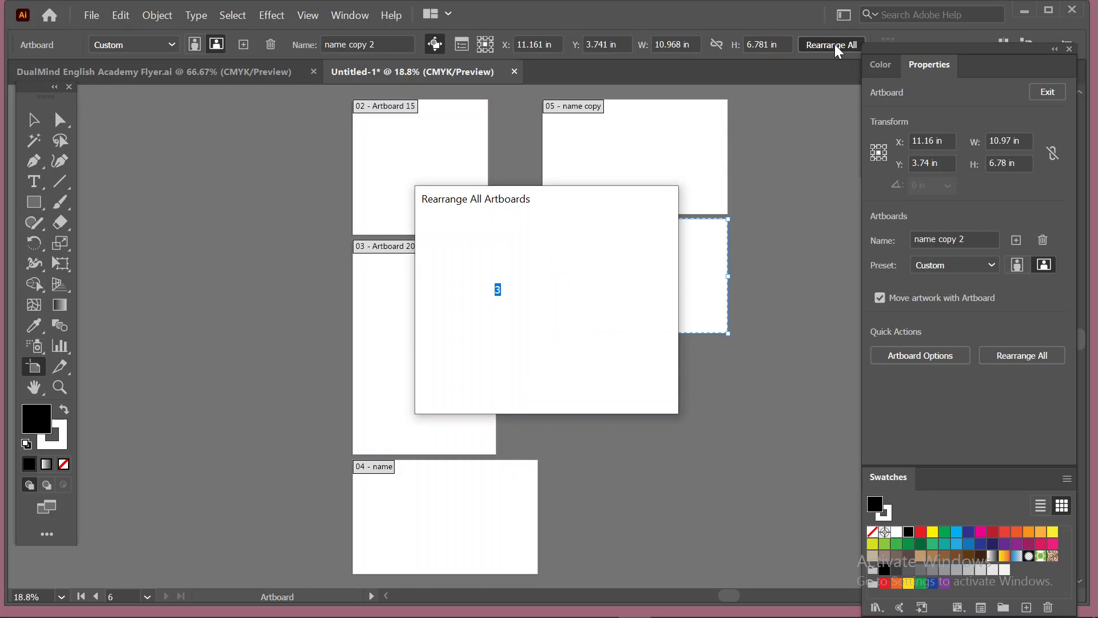
left_click(485, 263)
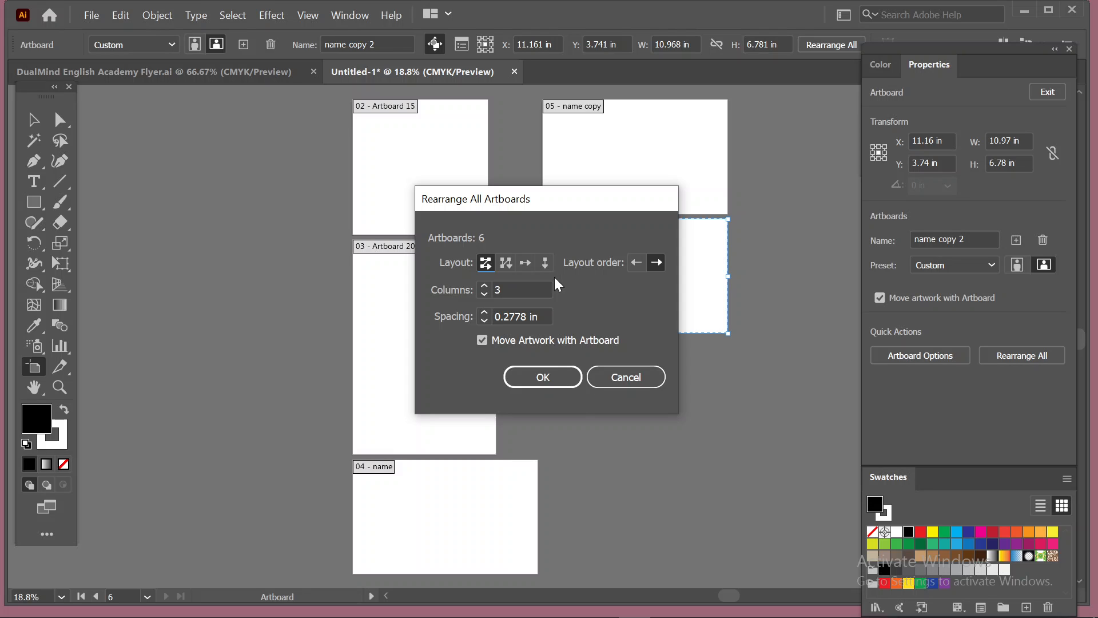
left_click(560, 378)
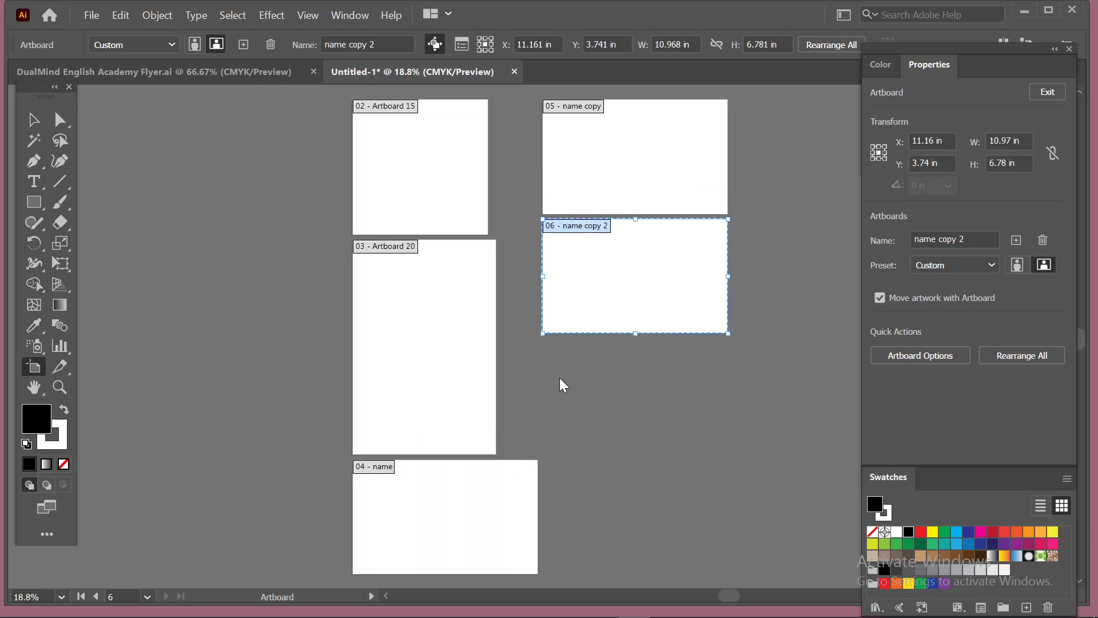
key("ctrl+alt+0")
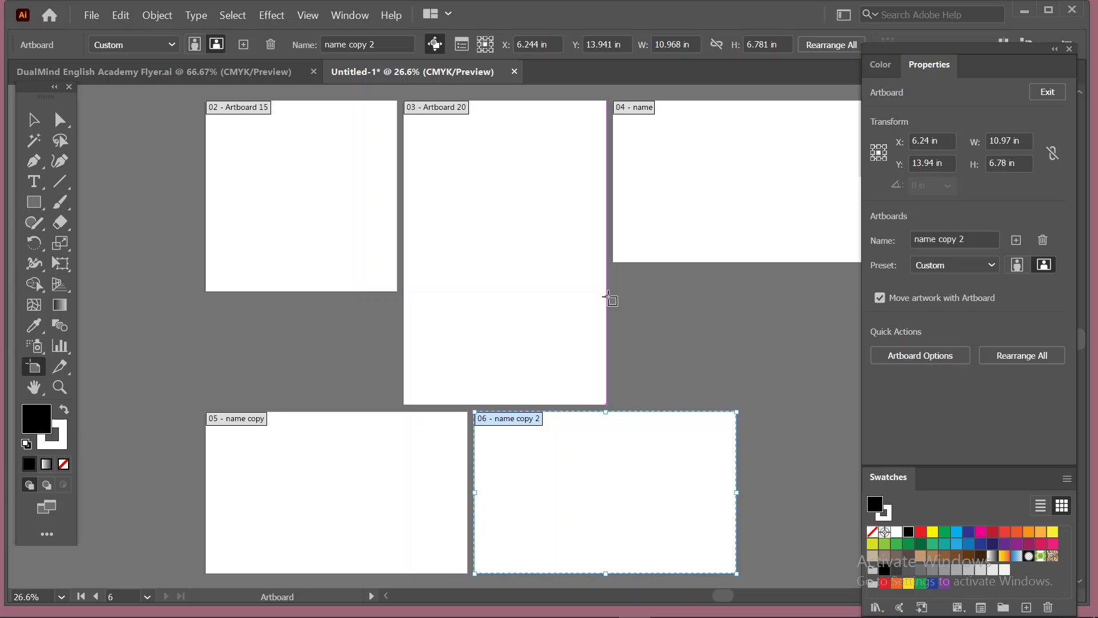
Step: Open the Artboard Options of the name copy 2 artboard, close them without changes and reopen them through the Artboard tool
left_click(914, 353)
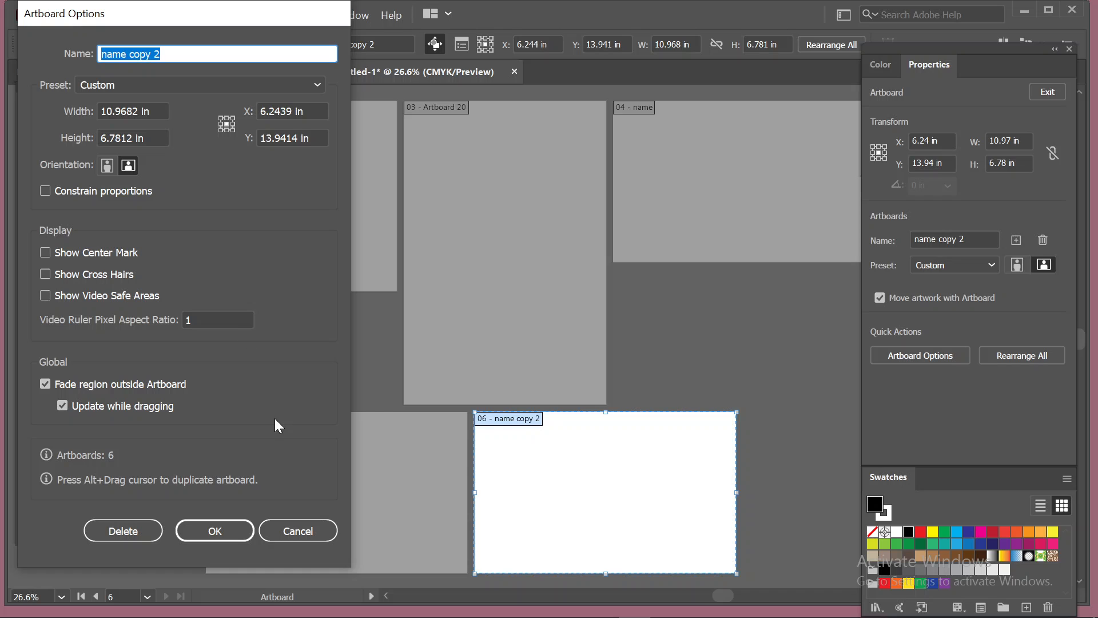
left_click(307, 527)
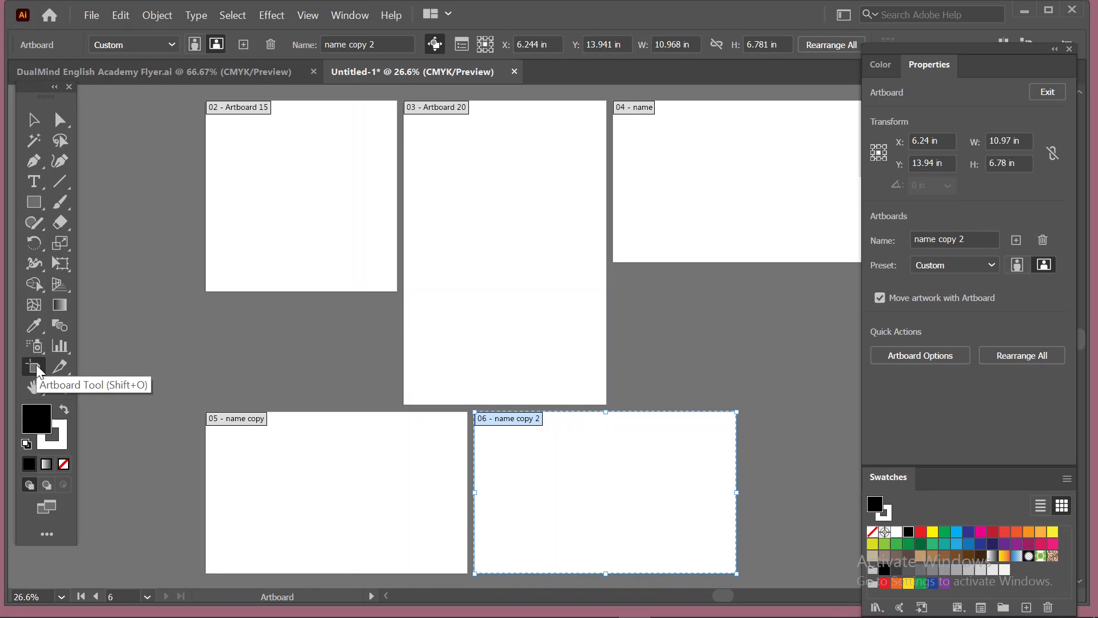
double_click(35, 366)
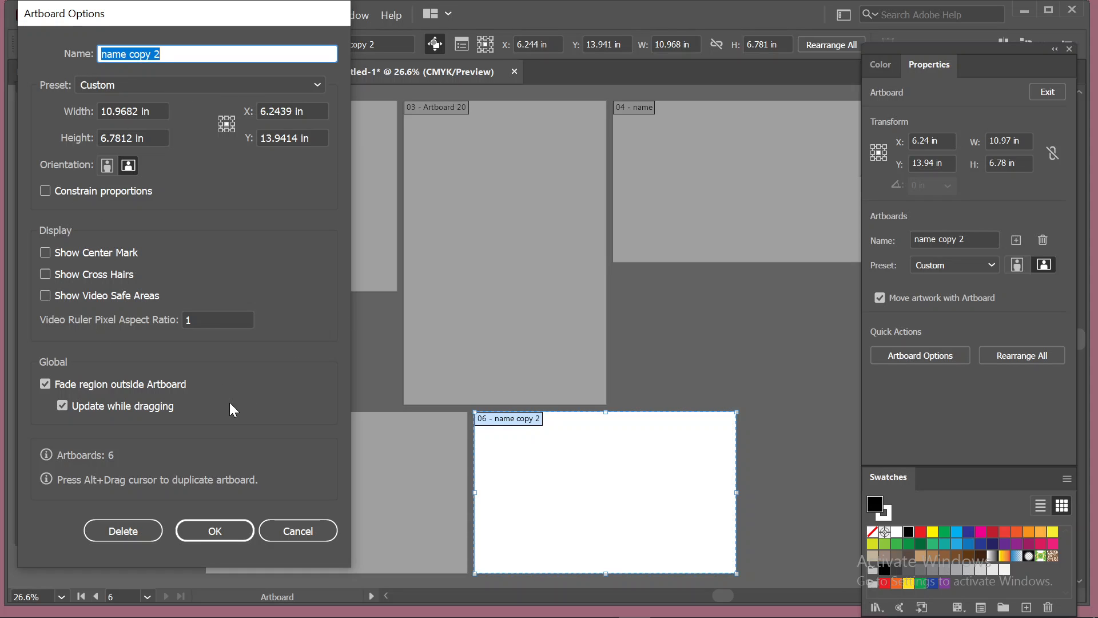
Step: Close the artboard options unchanged, delete every artboard except name copy, and fit that one in view
left_click(324, 531)
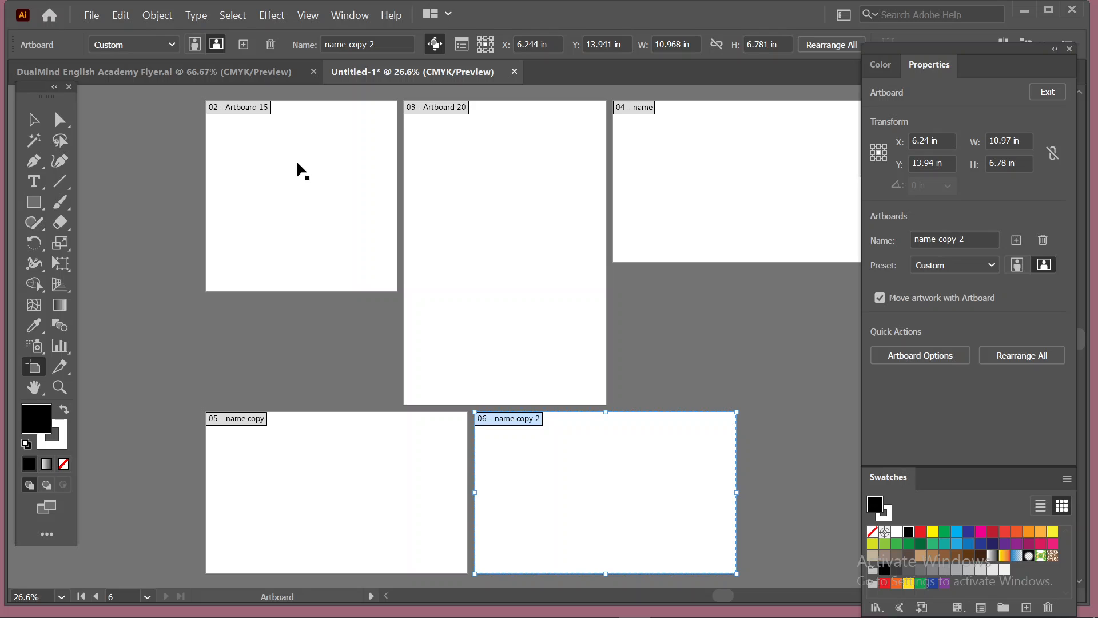
left_click(248, 154)
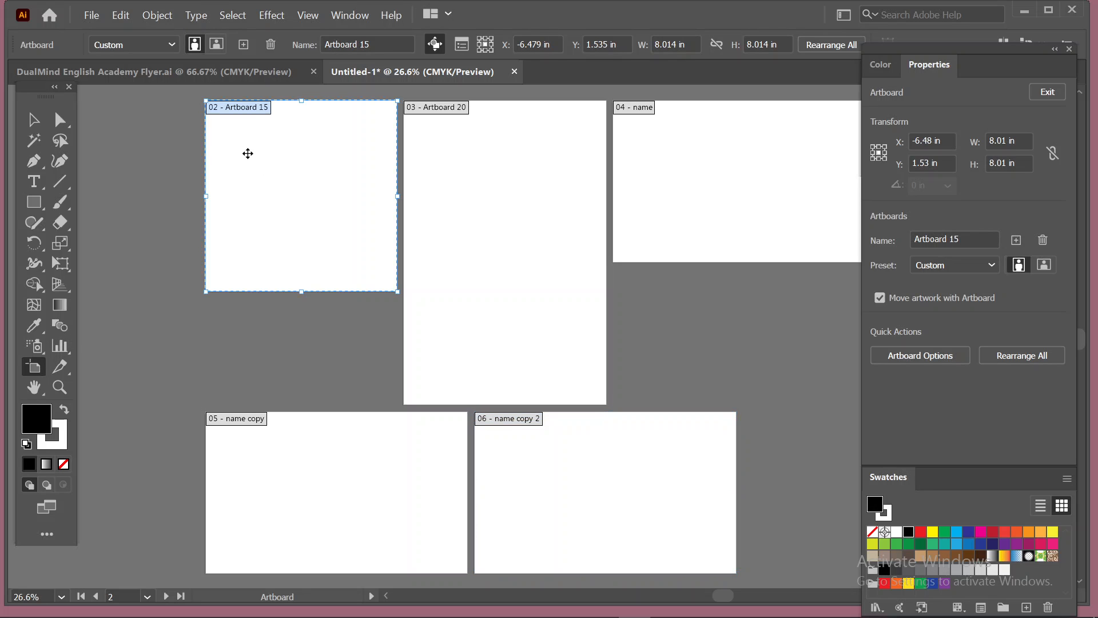
key("Delete")
left_click(271, 45)
left_click(664, 167)
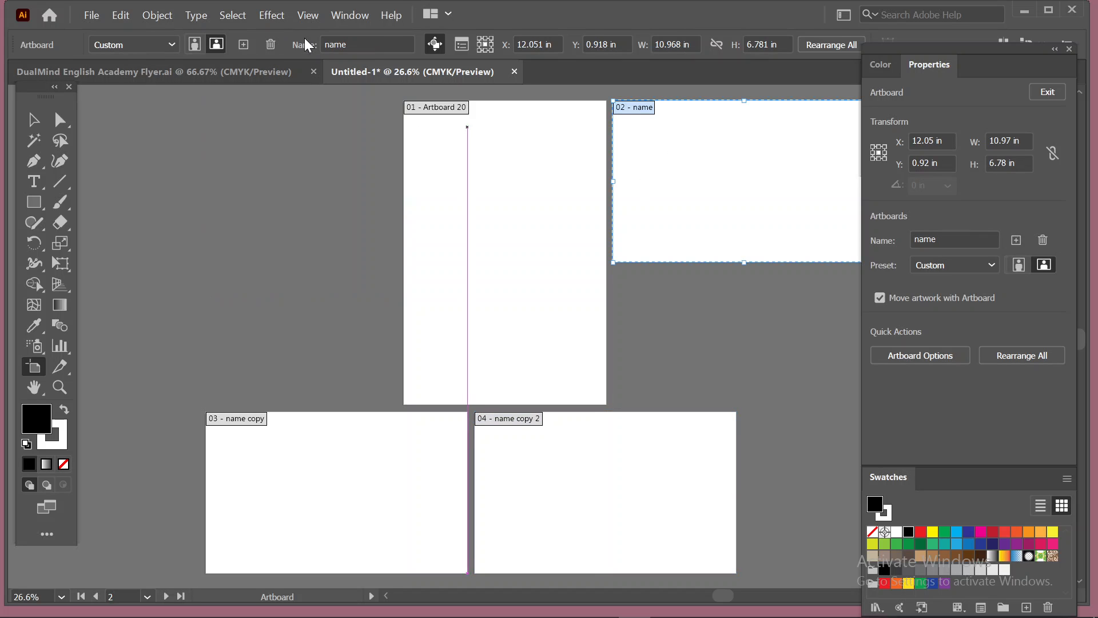
key("Delete")
left_click(397, 465)
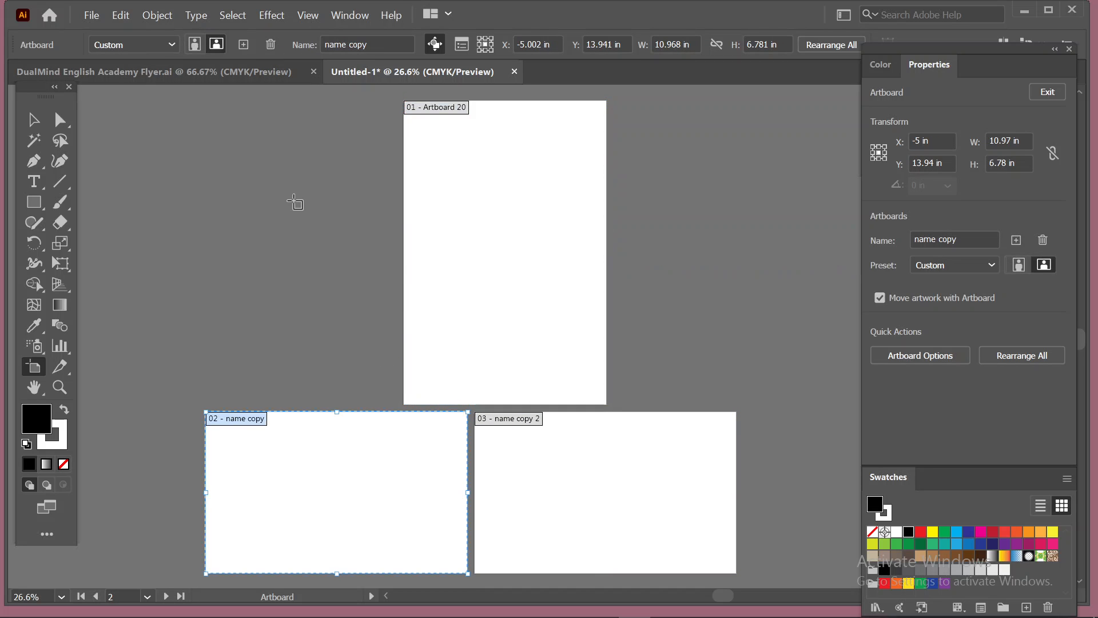
scroll(511, 287, "down", 1)
left_click(486, 173)
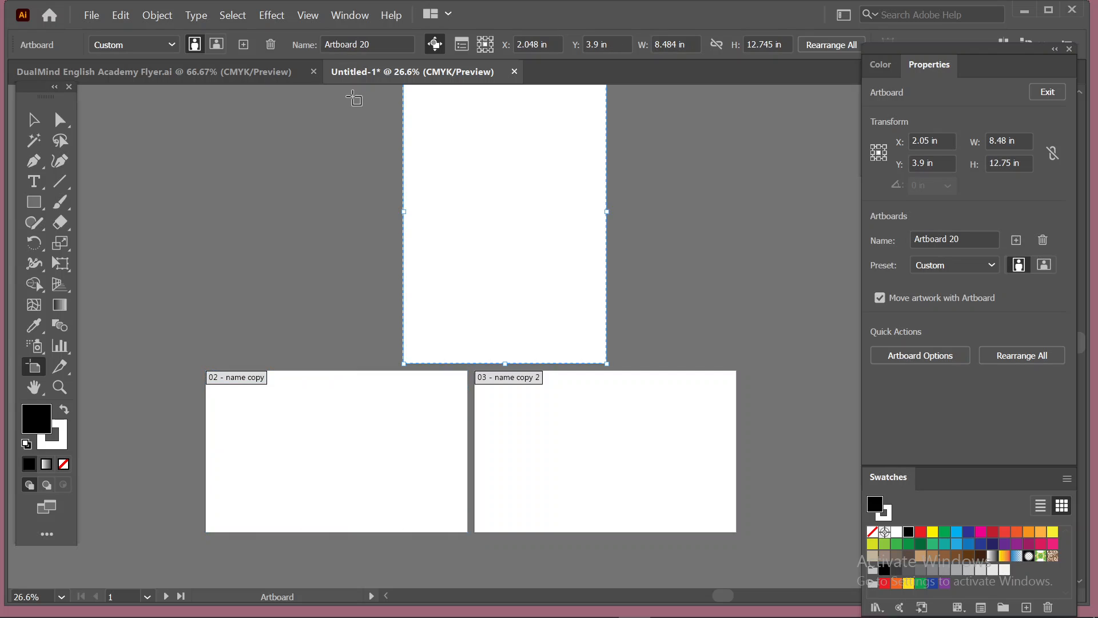
left_click(271, 44)
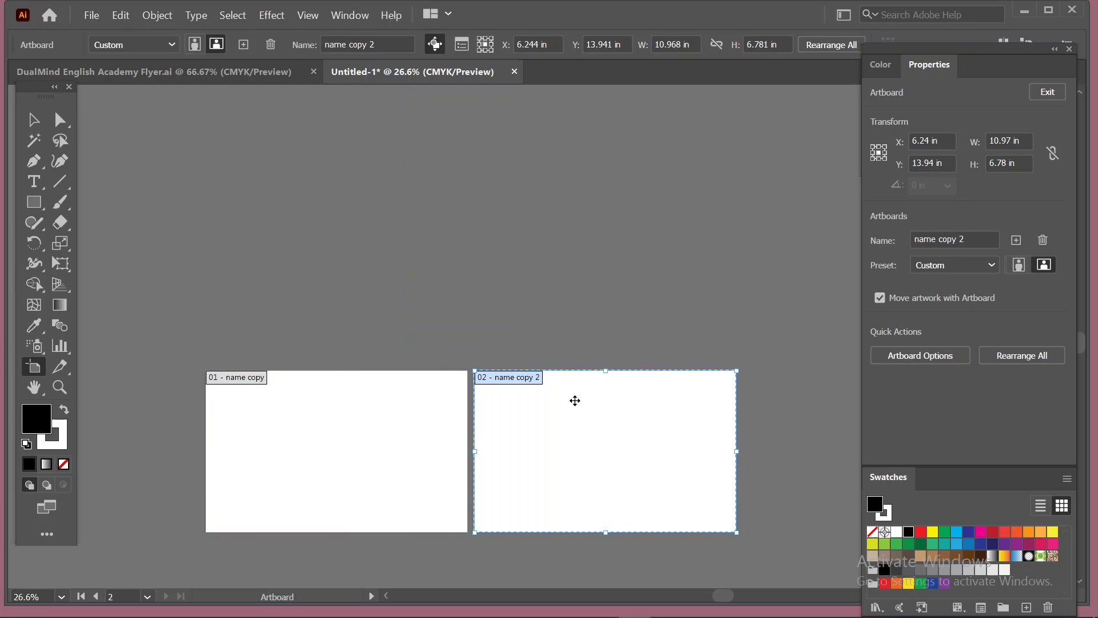
left_click(271, 44)
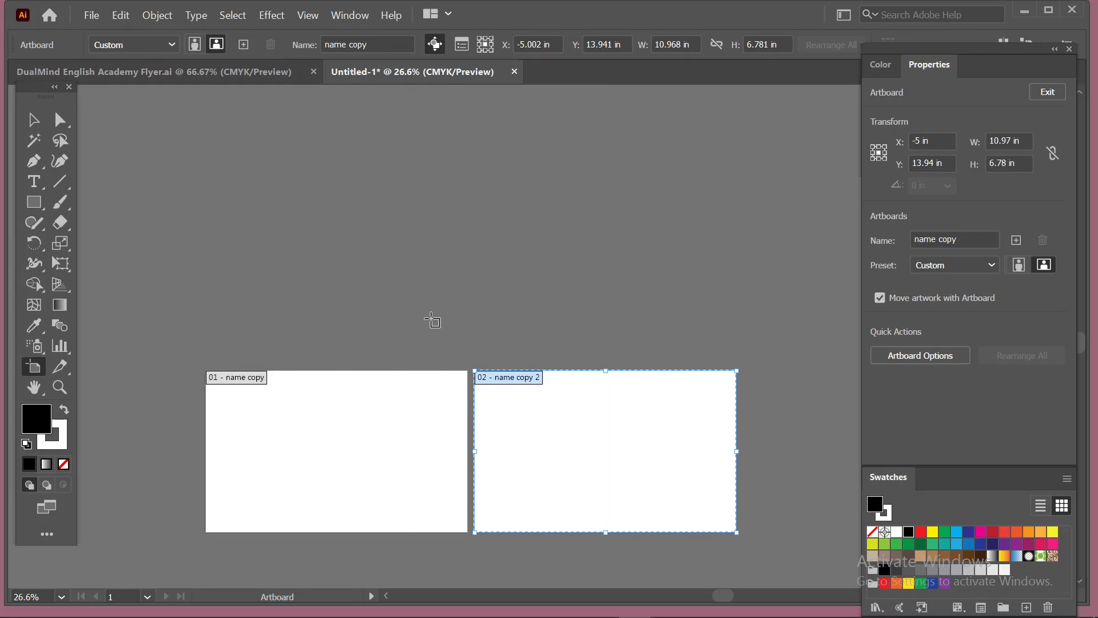
key("ctrl+0")
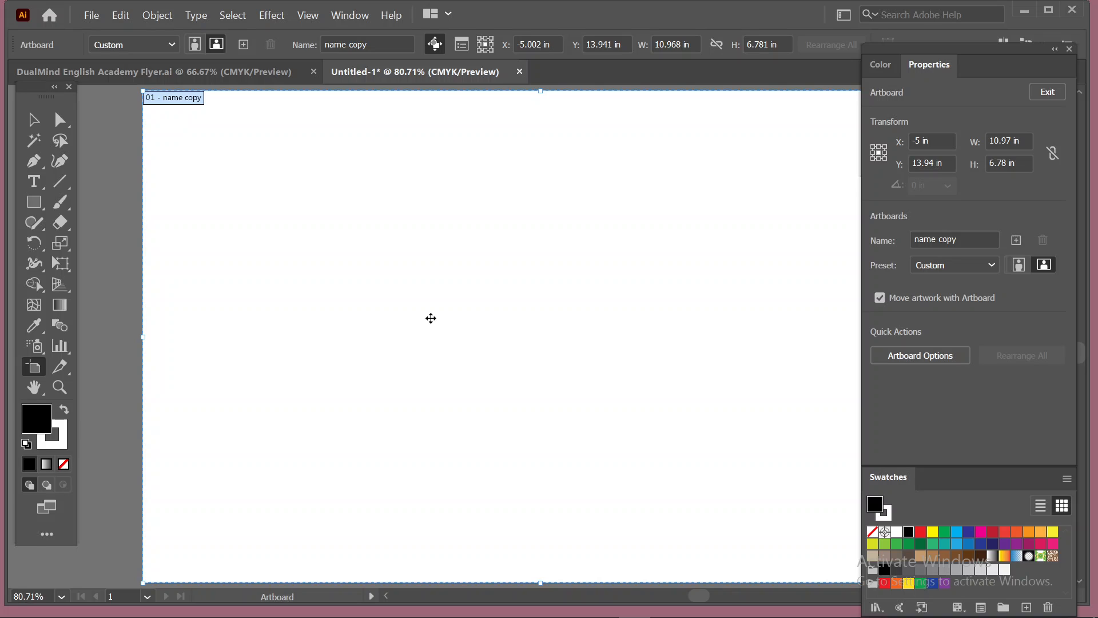
Step: Leave artboard editing and examine the document's guide and snap options and the available Guides commands
left_click(33, 120)
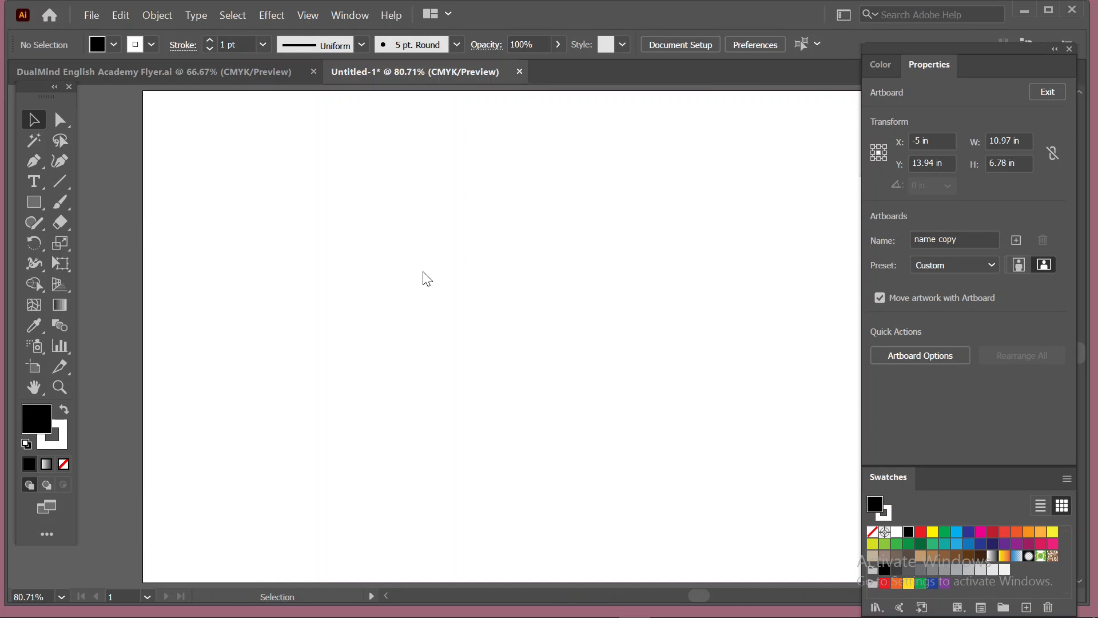
left_click(424, 277)
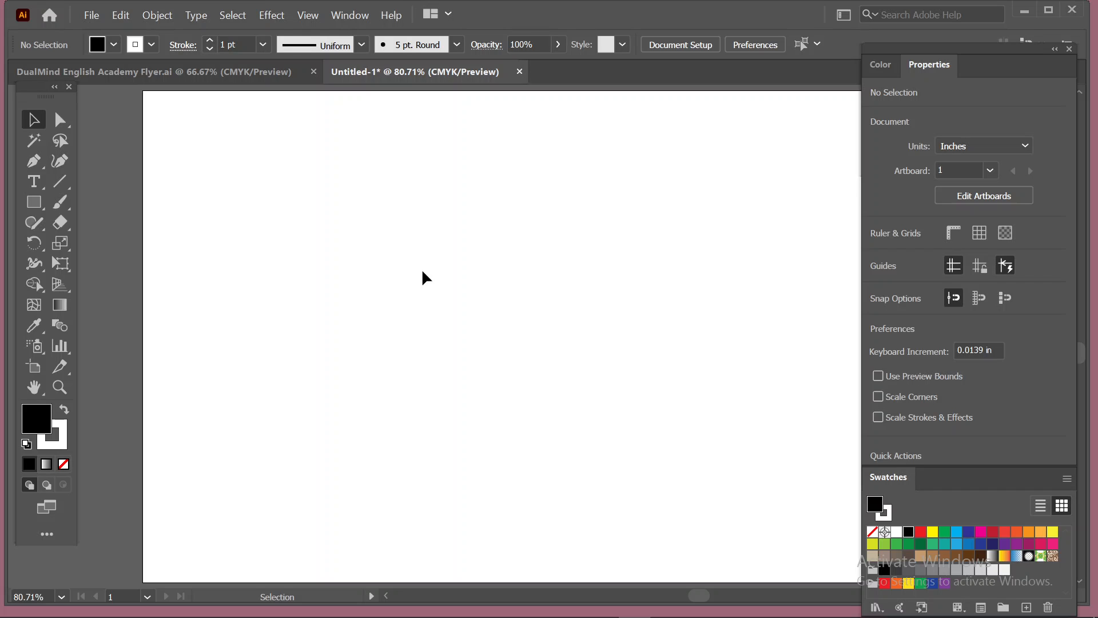
left_click(951, 266)
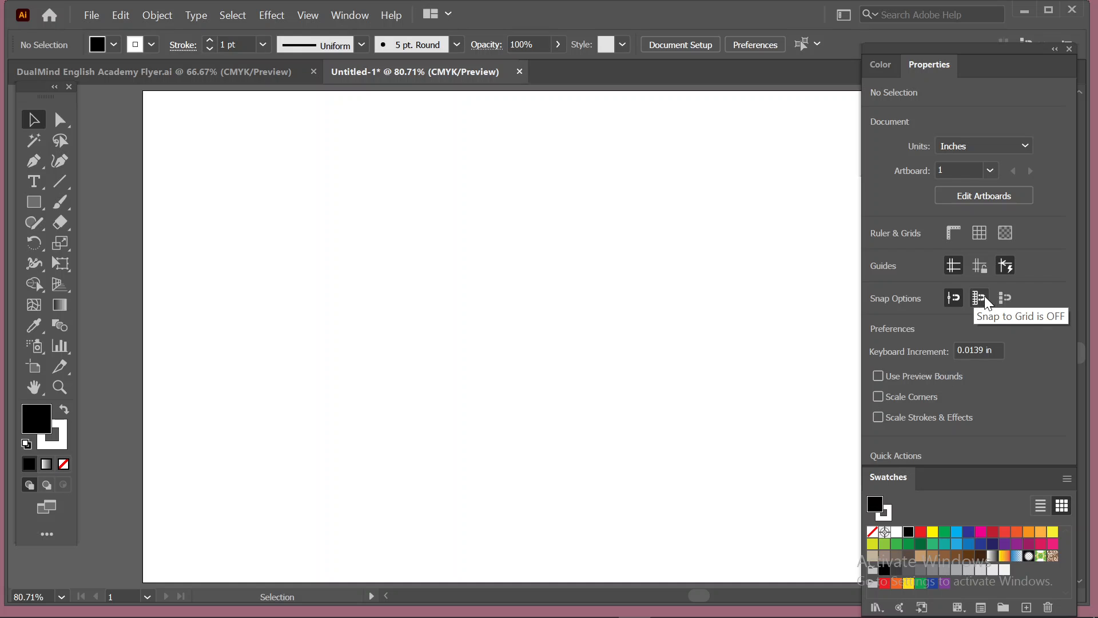
left_click(314, 19)
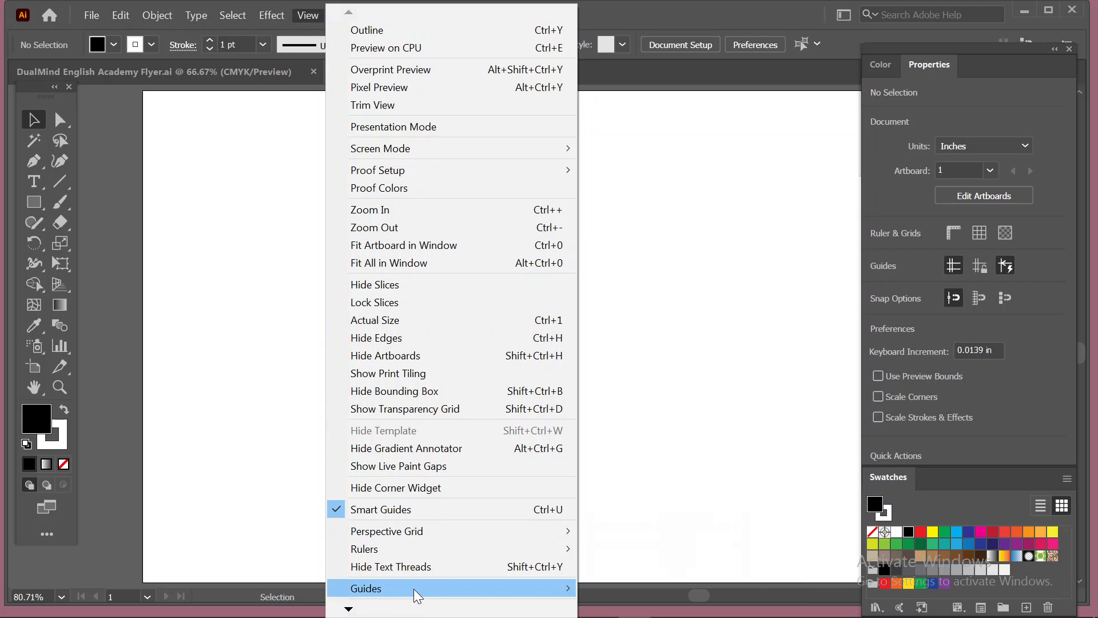
mouse_move(417, 589)
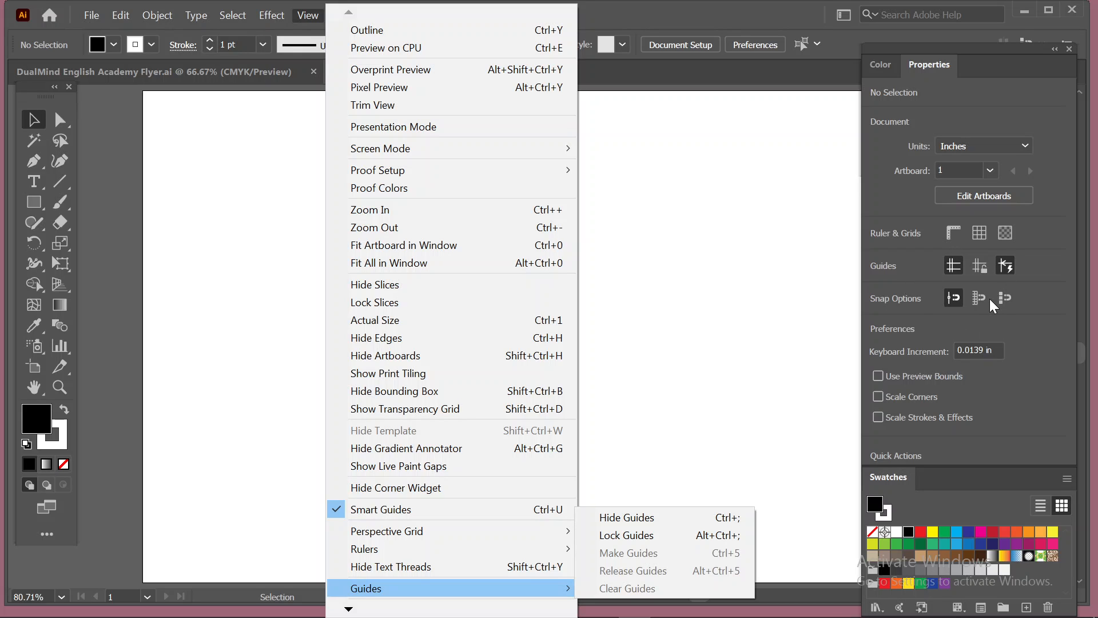
left_click(765, 225)
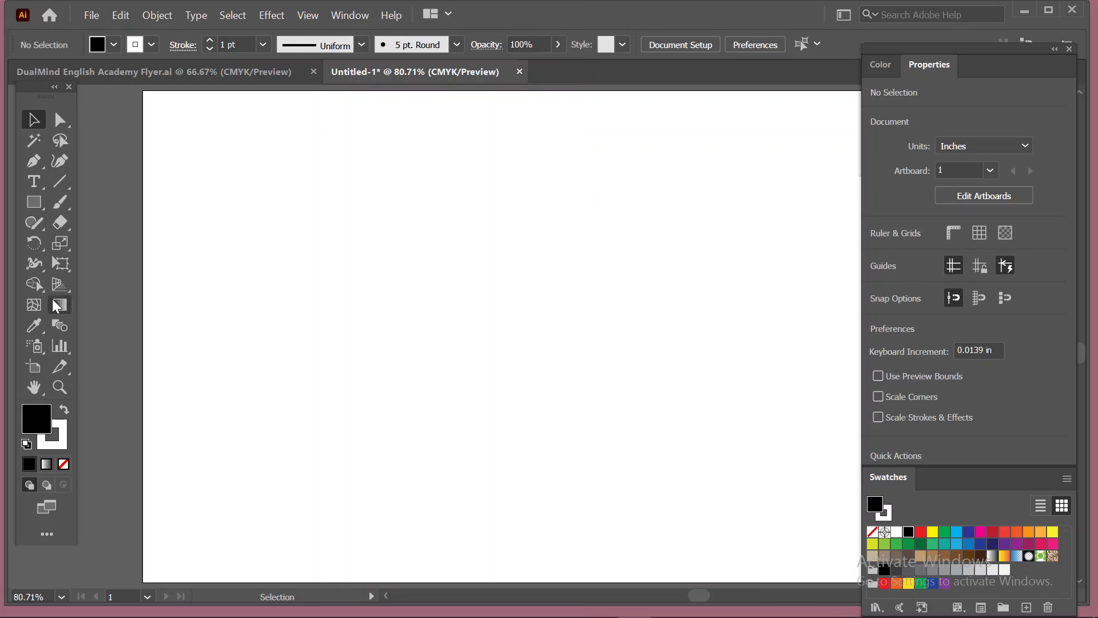
Step: Draw a rectangle about 3.69 × 2.87 in near the artboard's centre with no fill and a 4 pt black stroke
left_click(39, 205)
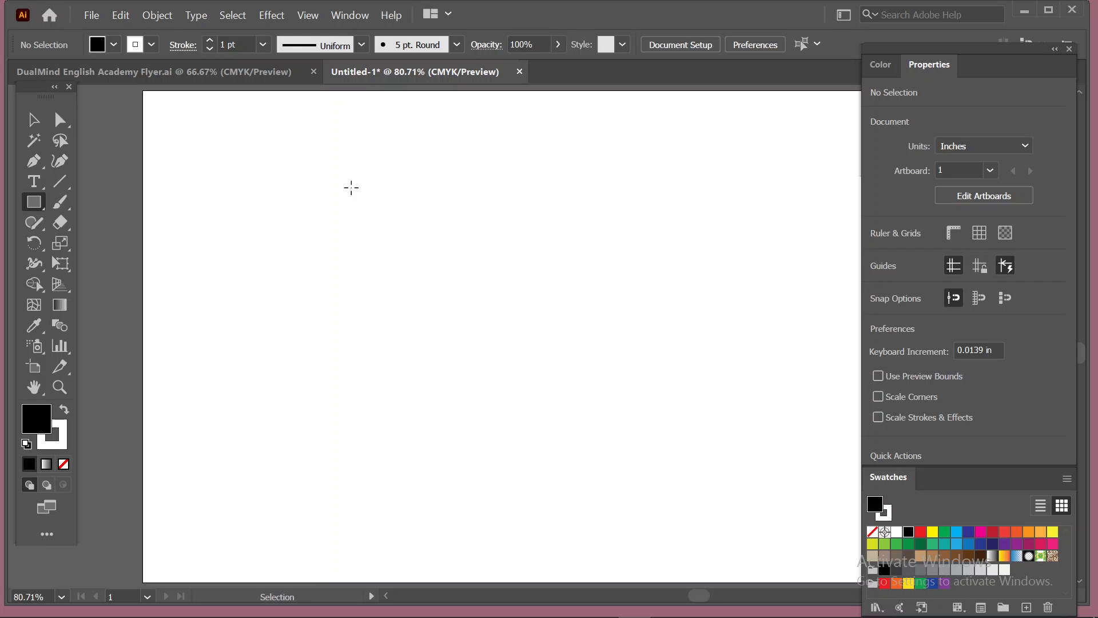
left_click_drag(372, 208, 640, 415)
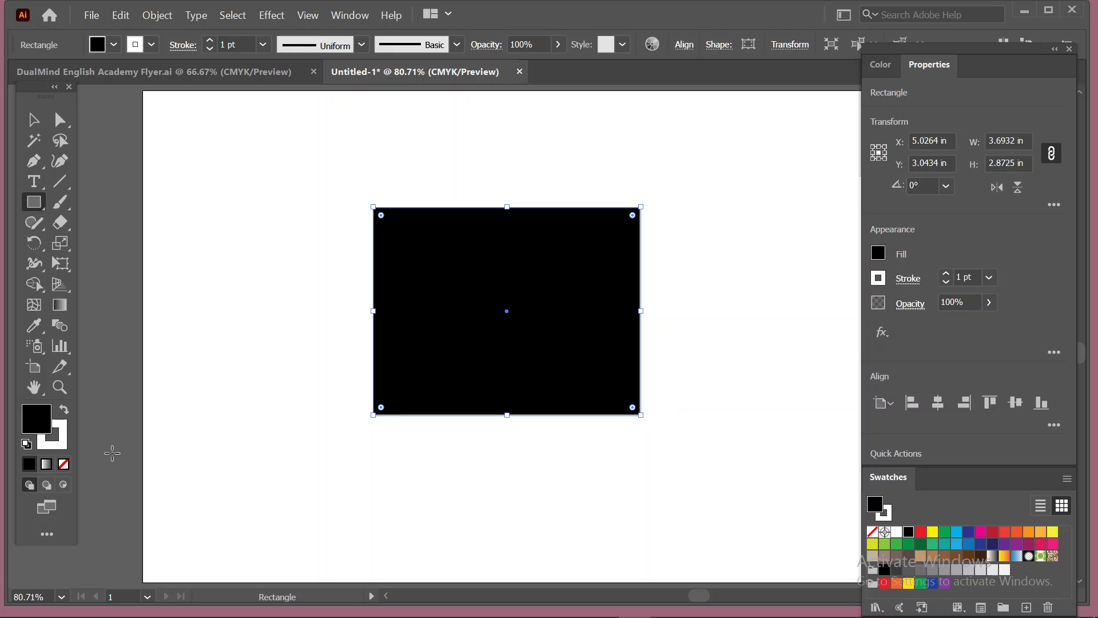
left_click(64, 409)
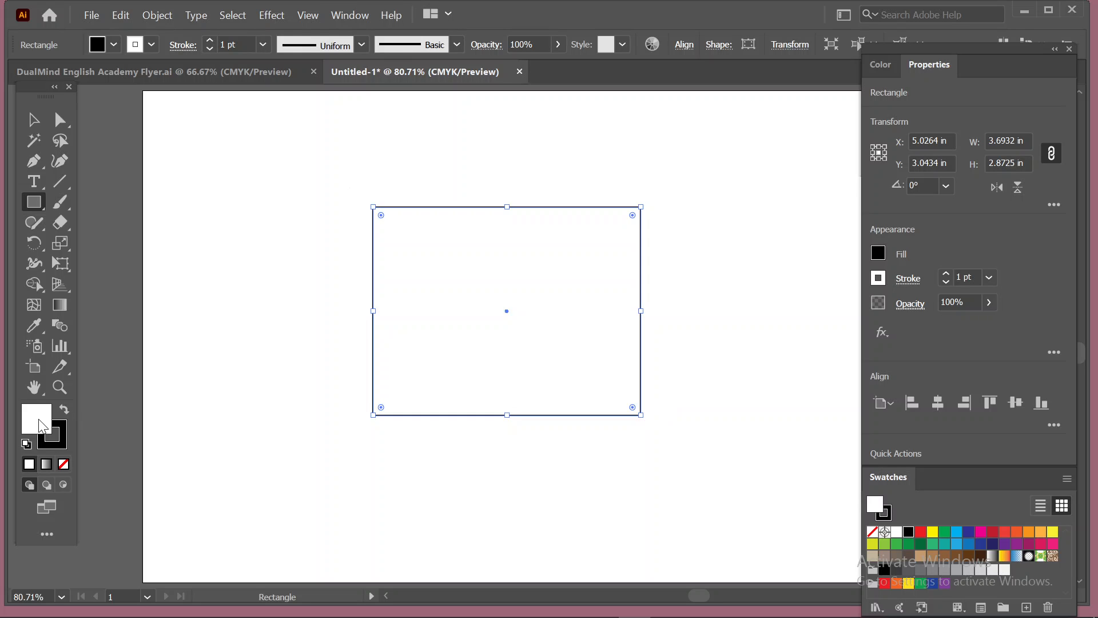
left_click(63, 464)
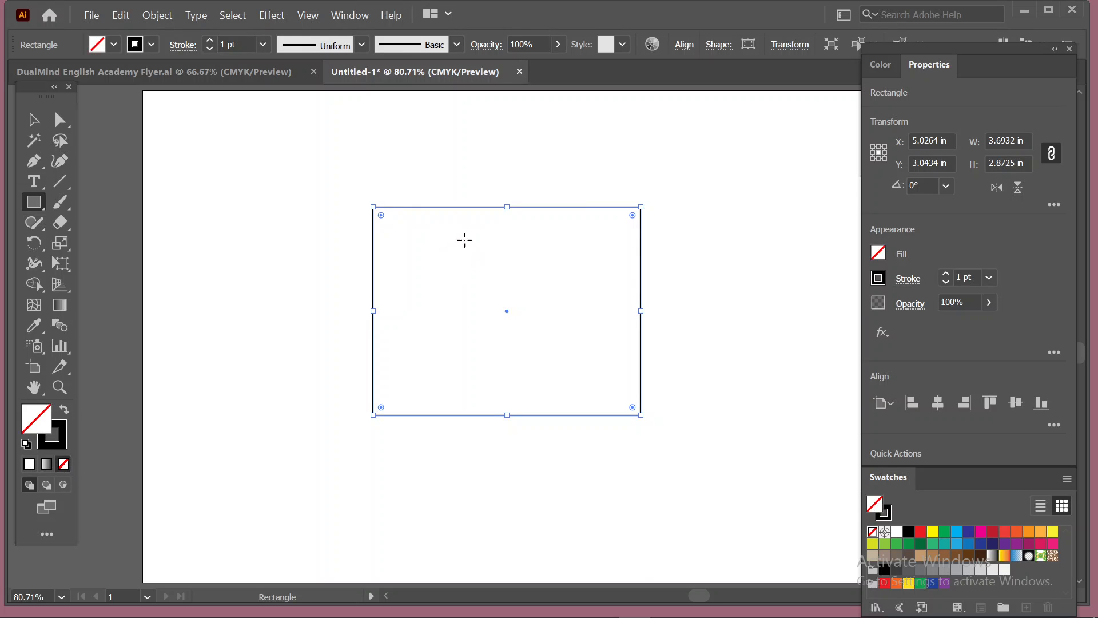
left_click(210, 40)
left_click(210, 40)
left_click(209, 40)
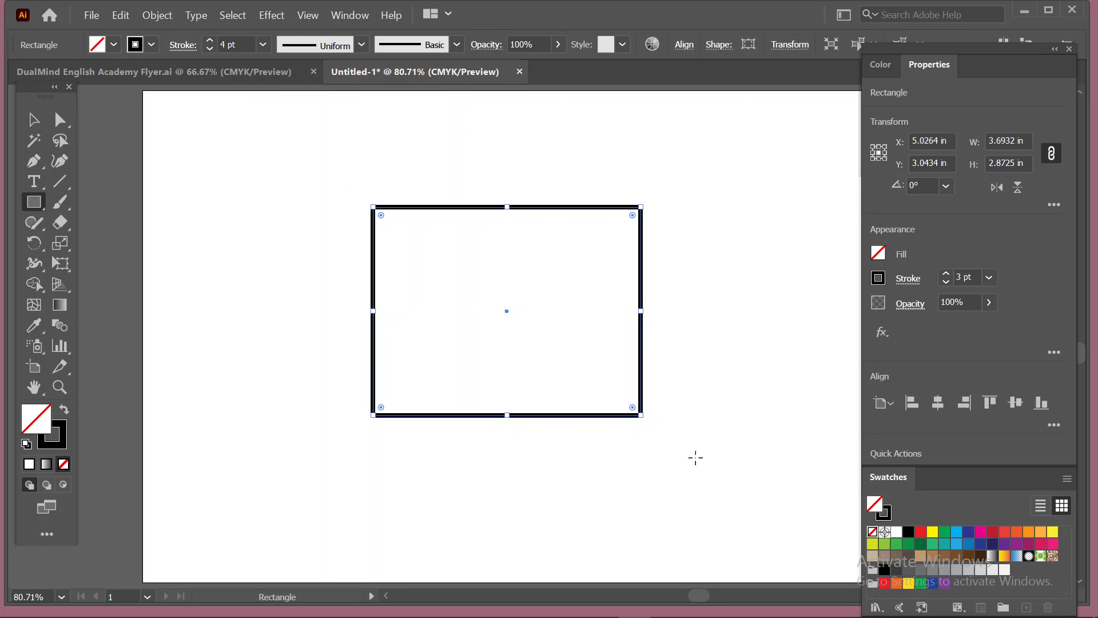
Step: Enlarge the rectangle to about 4.97 × 3.87 in and move it to about X 4.253 in, Y 2.807 in
left_click_drag(640, 418, 734, 487)
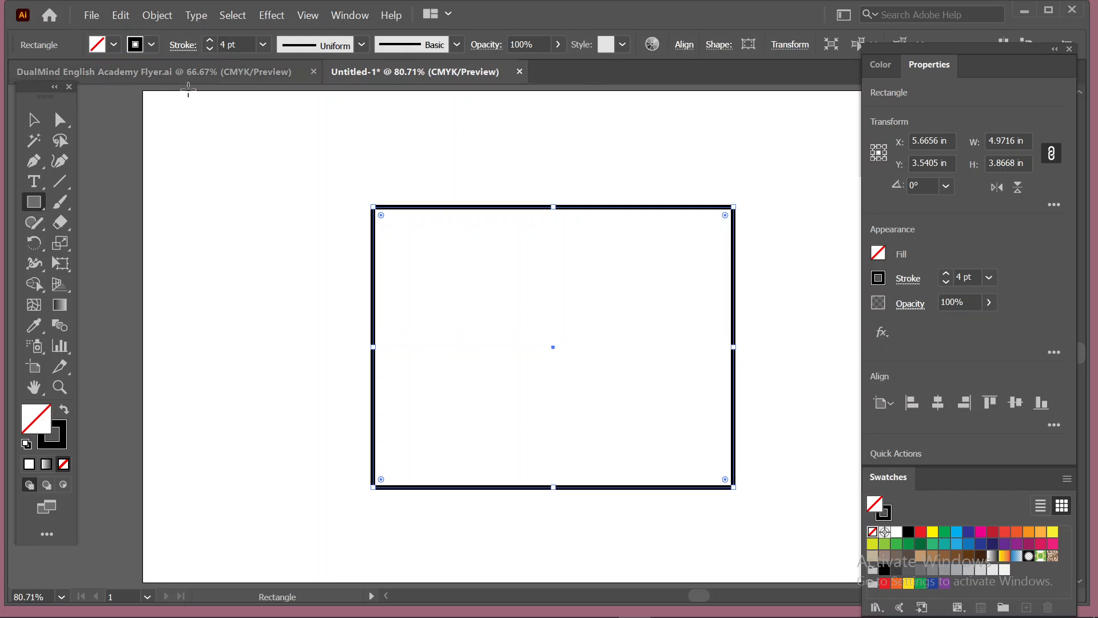
left_click(29, 121)
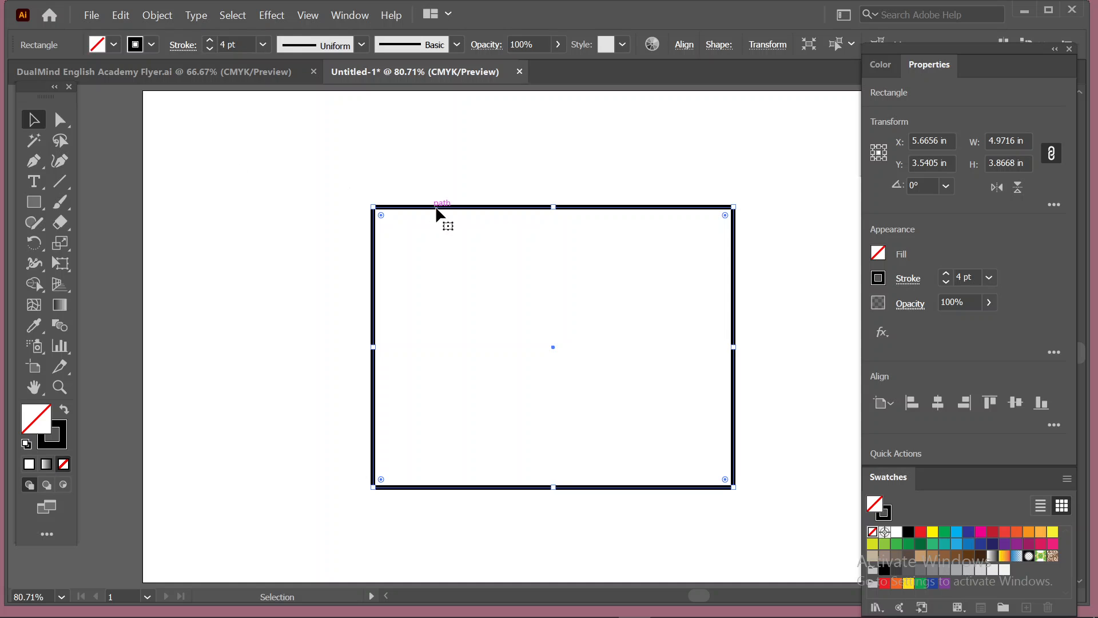
left_click_drag(440, 208, 339, 156)
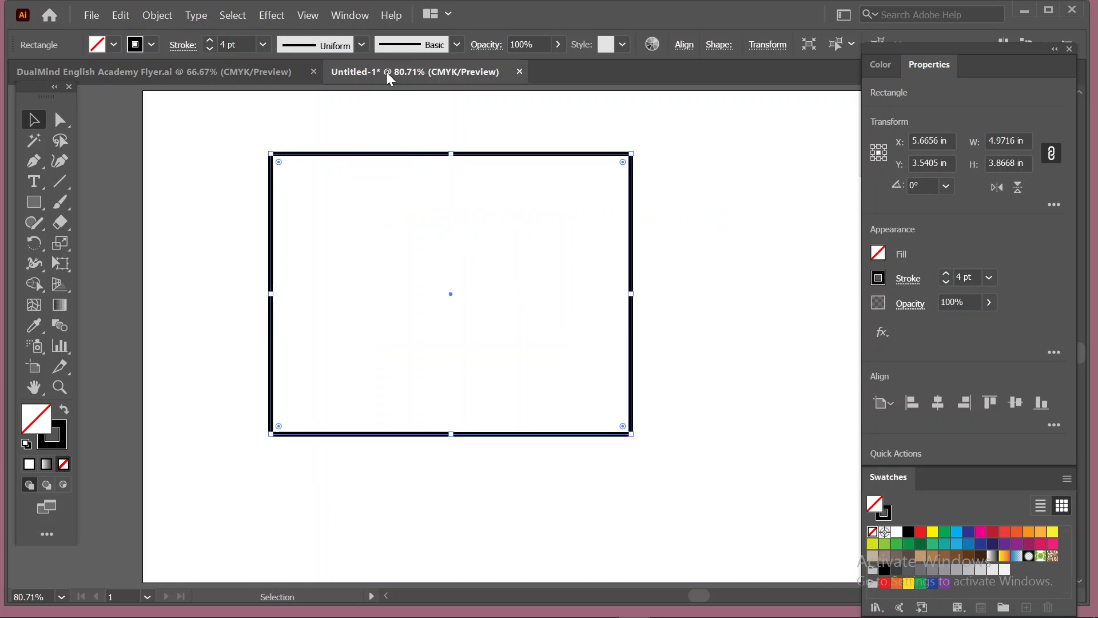
Step: Turn on Scale Strokes & Effects in the Transform settings and scale the rectangle down to about 2.26 × 2.52 in
left_click(356, 16)
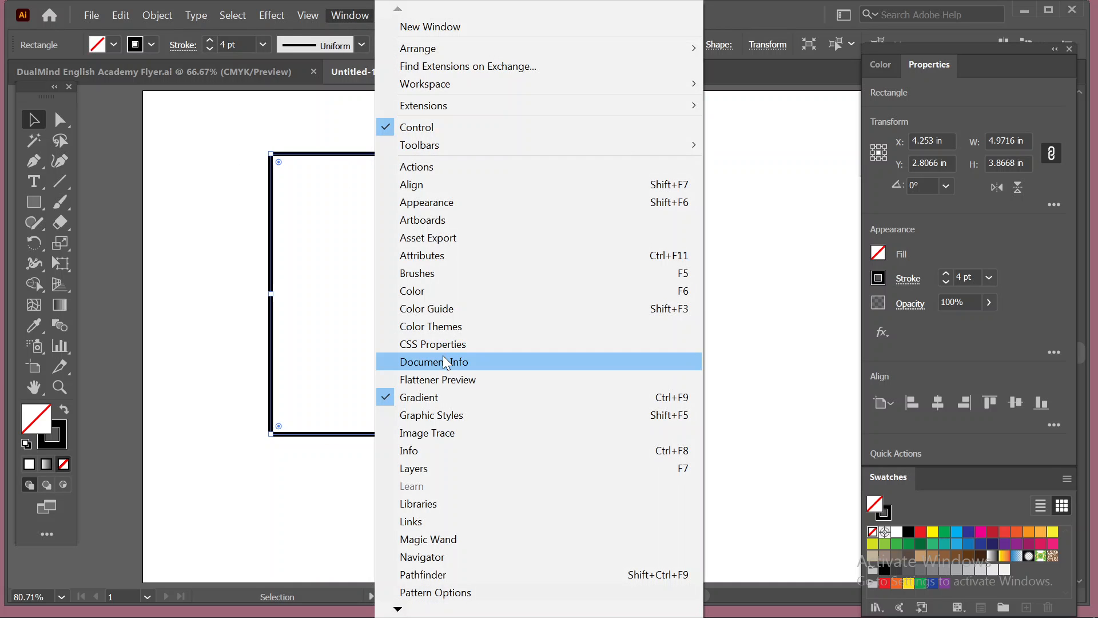
mouse_move(467, 609)
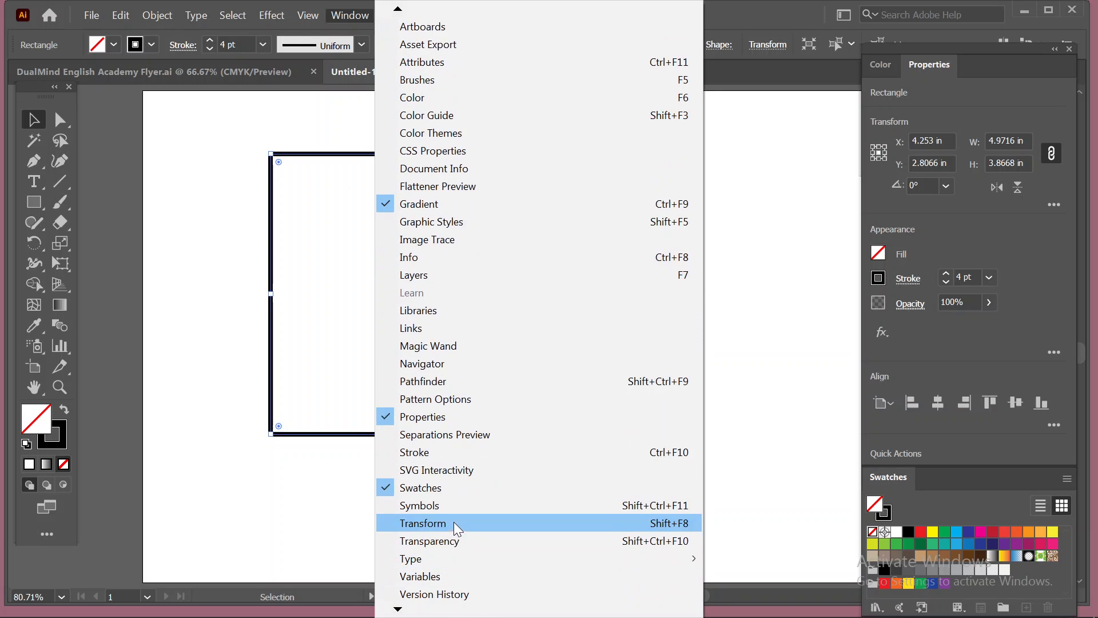
left_click(466, 530)
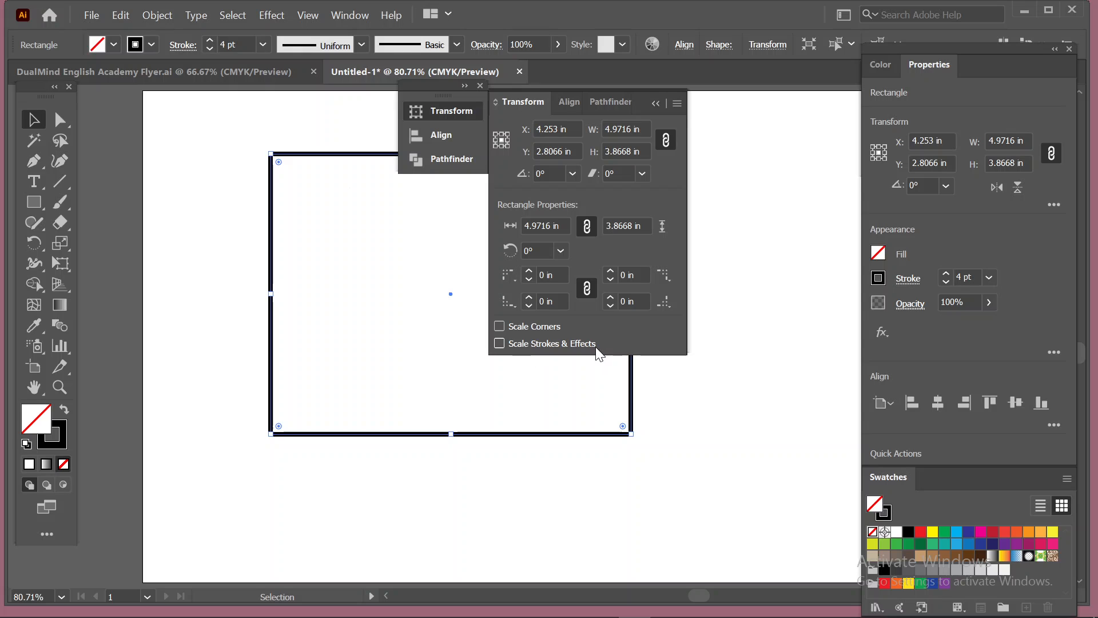
left_click(499, 344)
left_click_drag(630, 437, 616, 475)
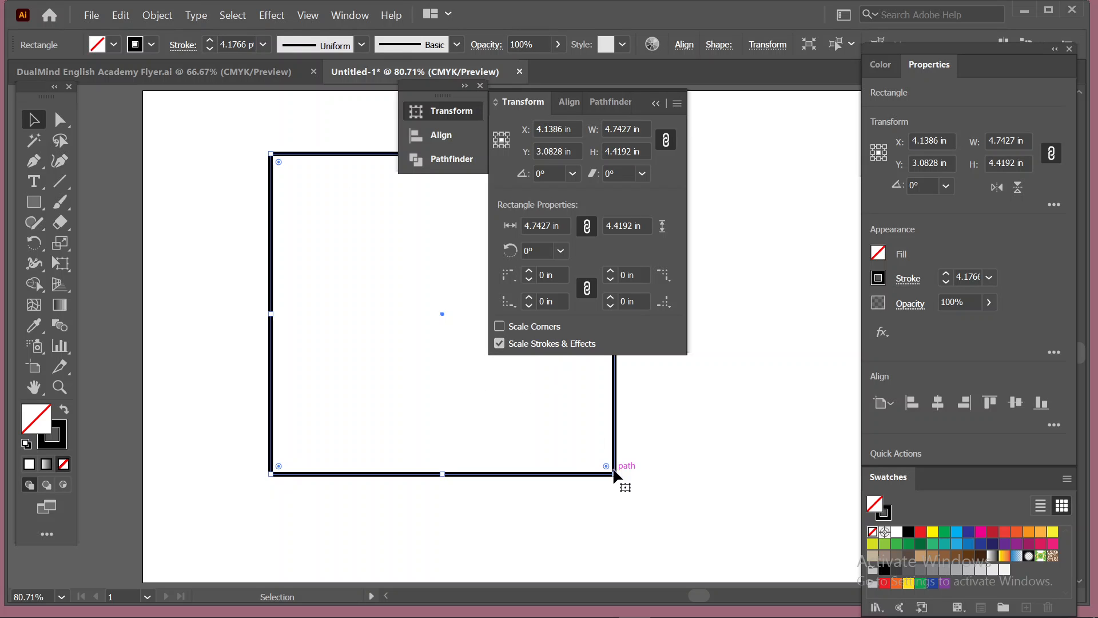
left_click_drag(614, 475, 435, 336)
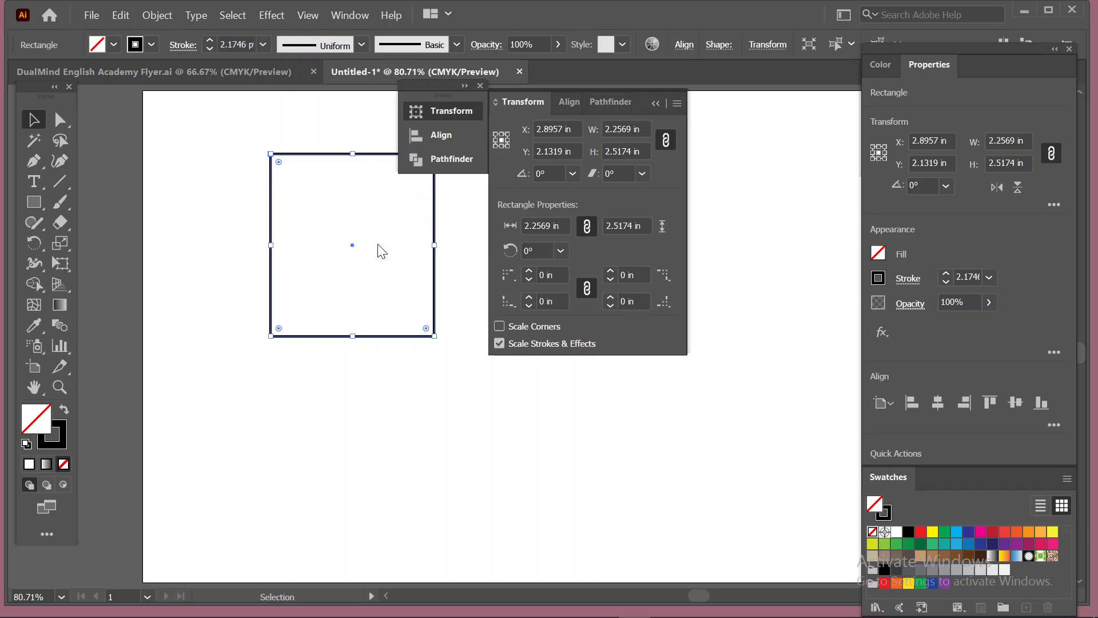
Step: Switch to OBS to pause the recording, and minimise the Google Meet window to return to Illustrator
mouse_move(681, 613)
left_click(1024, 10)
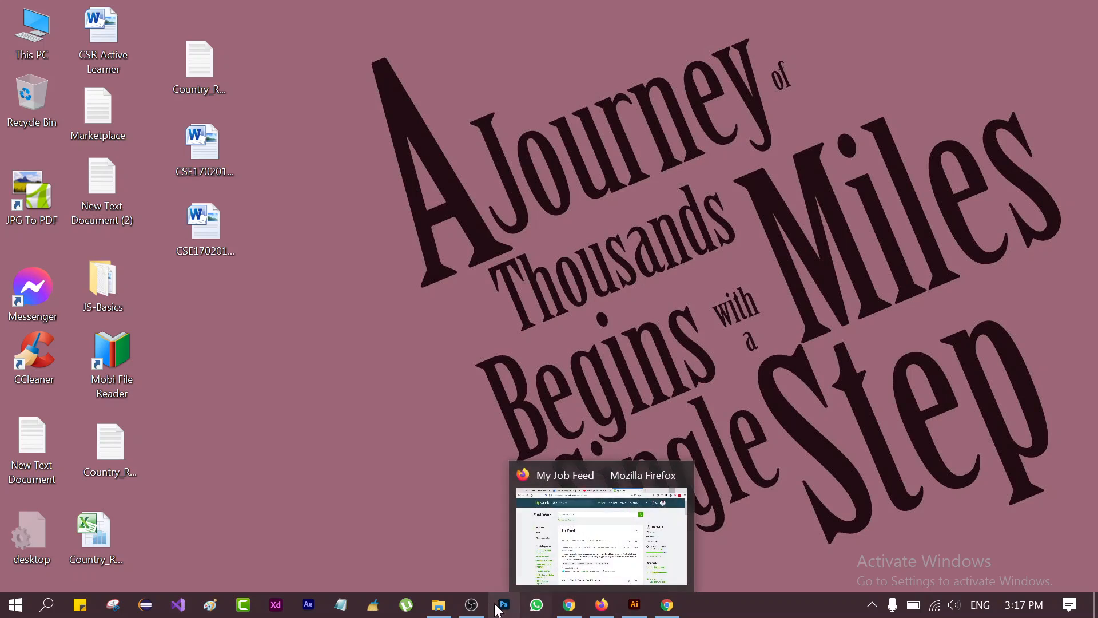
left_click(471, 604)
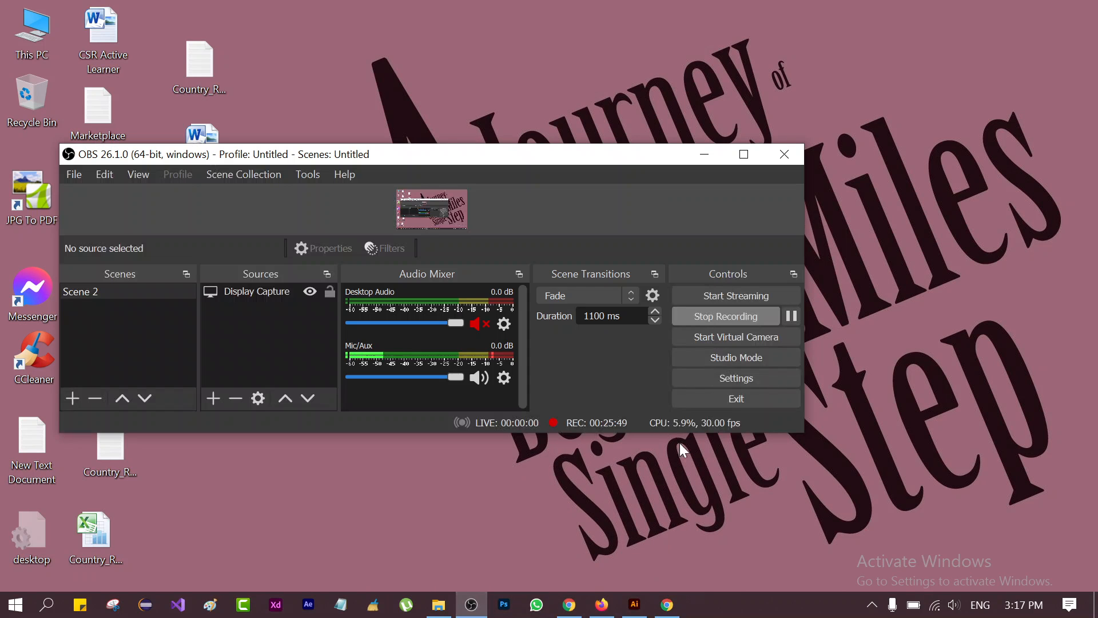
left_click(794, 313)
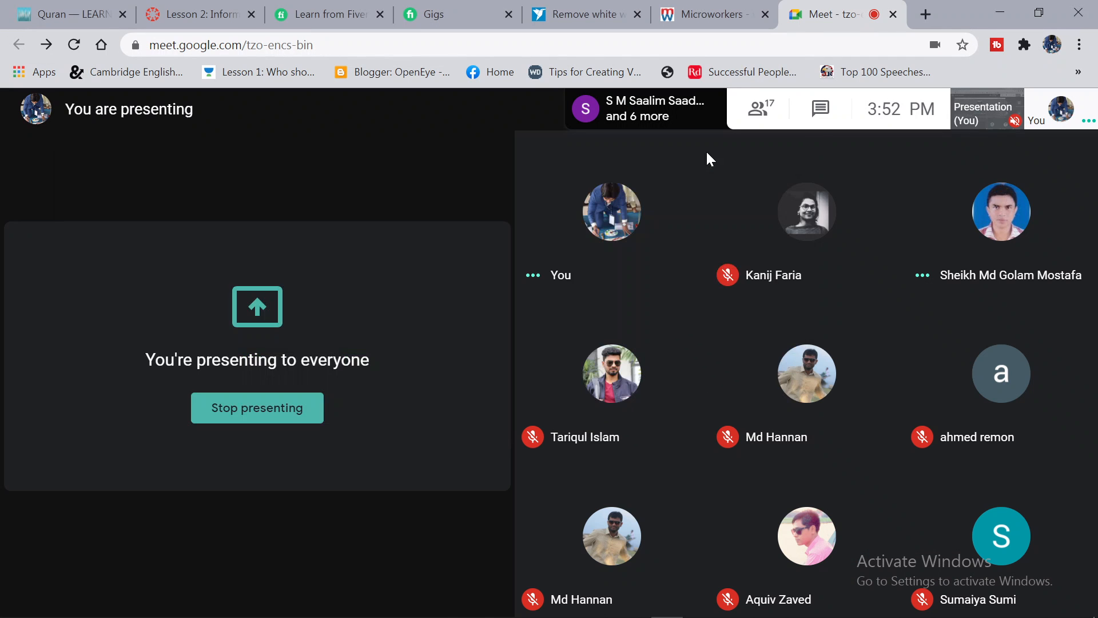
left_click(706, 154)
left_click(1001, 16)
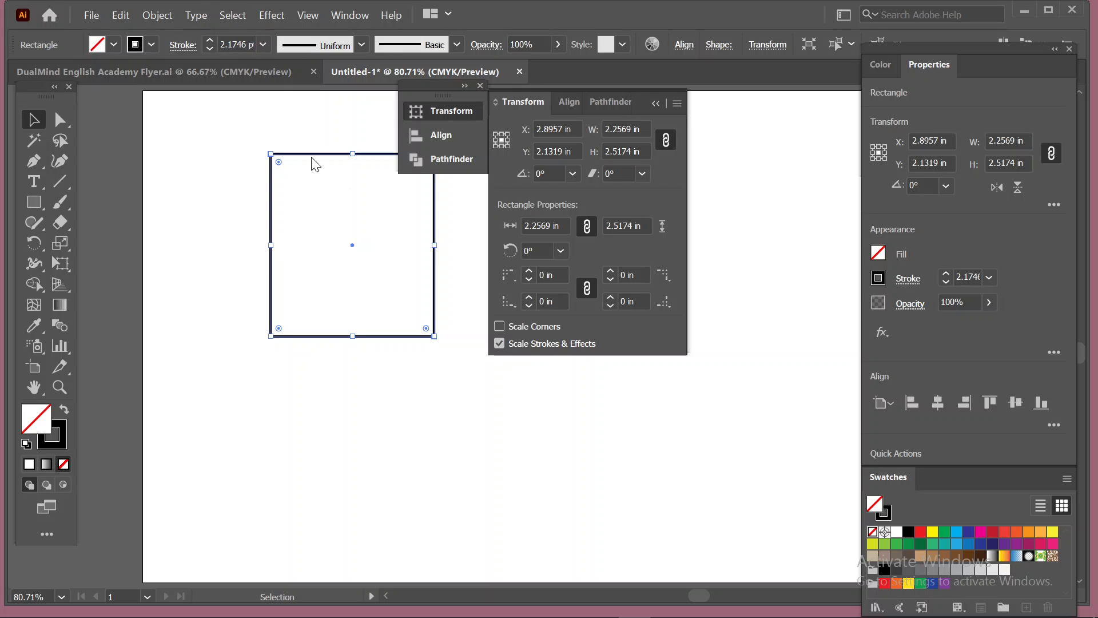
Step: Scale the rectangle up to about 5.41 × 5.01 in and down to about 1.28 × 1.15 in, and turn off Scale Strokes & Effects
mouse_move(433, 338)
left_mouse_down()
mouse_move(532, 393)
mouse_move(663, 518)
left_mouse_up()
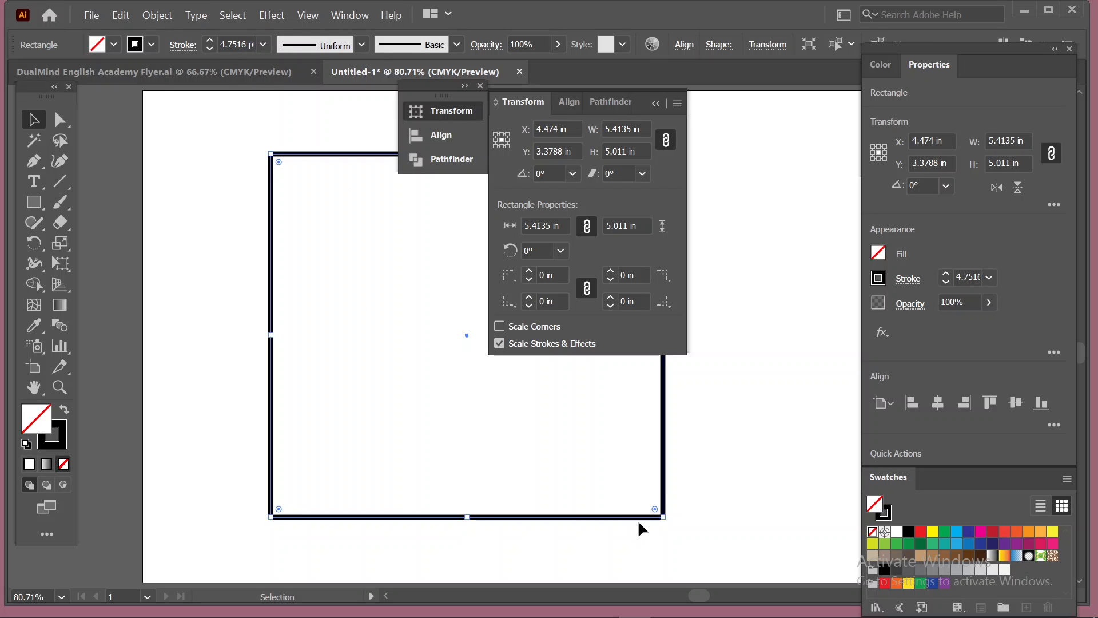
left_click_drag(663, 517, 365, 237)
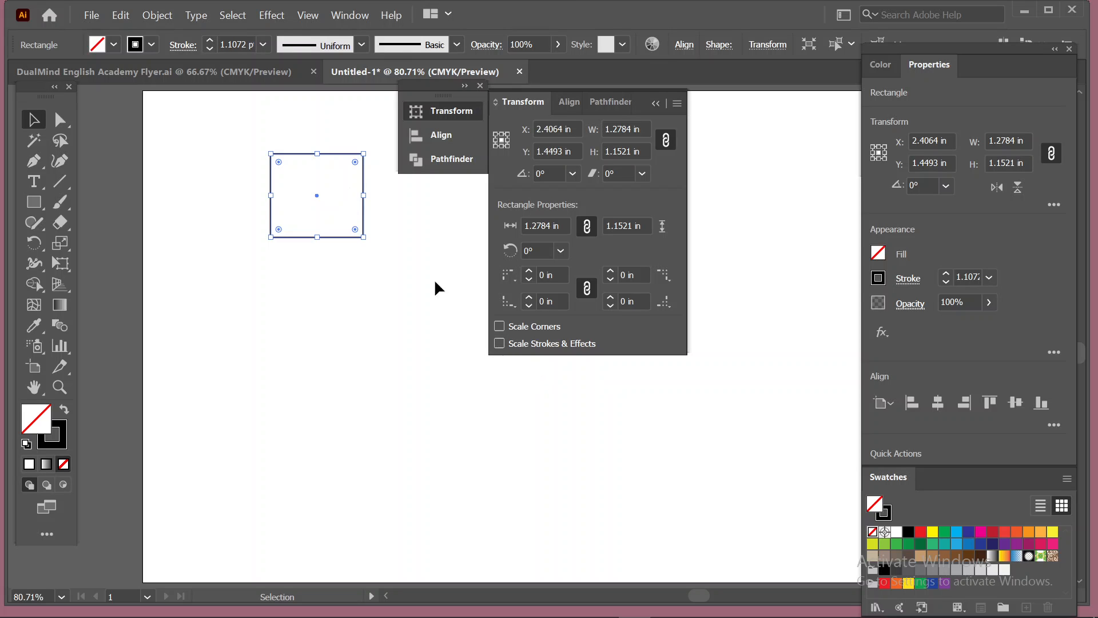
Step: Round all the rectangle's corners to about 0.249 in and enlarge it to about 4.85 × 4.03 in with Scale Corners off
left_click_drag(352, 225, 346, 215)
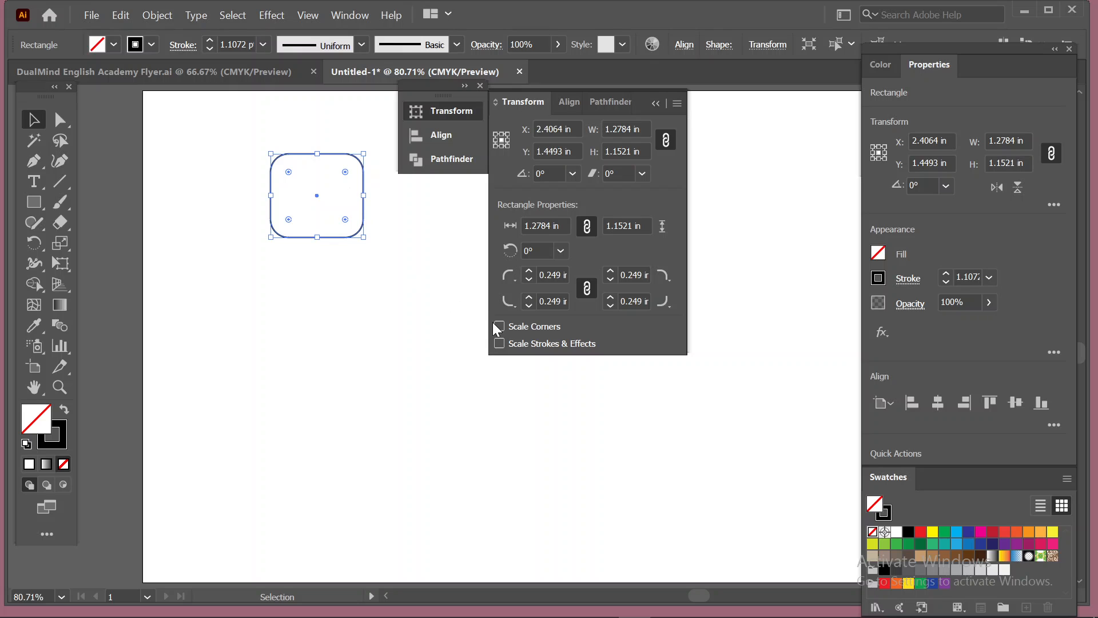
left_click_drag(363, 236, 622, 445)
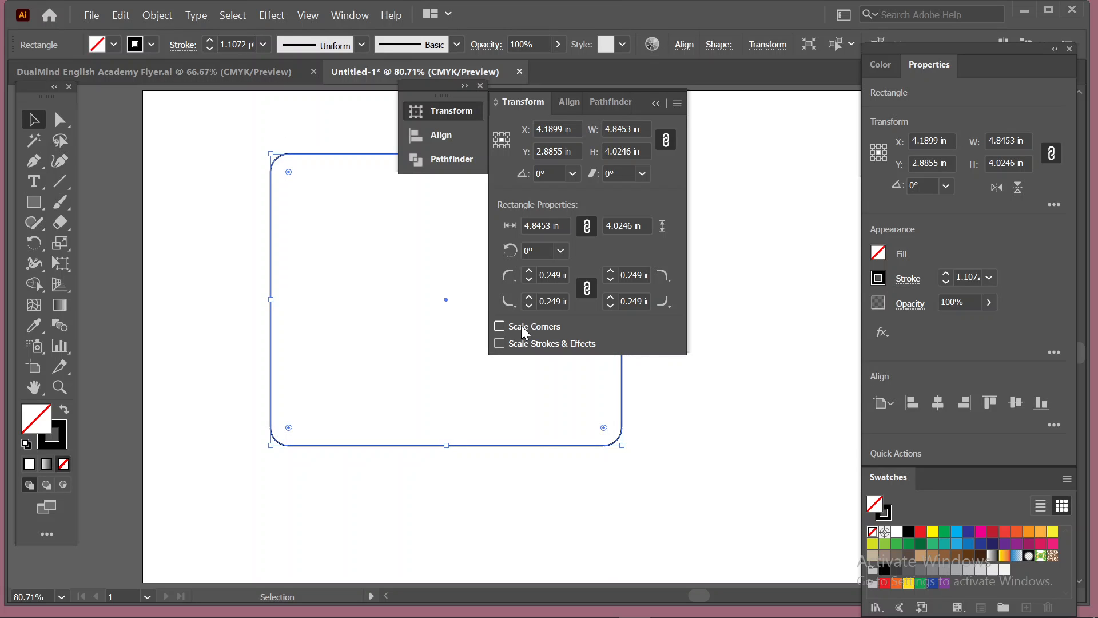
Step: Turn on Scale Corners in the Transform settings and scale the rectangle down to about 0.69 × 0.56 in
left_click(499, 326)
left_click_drag(623, 445, 597, 455)
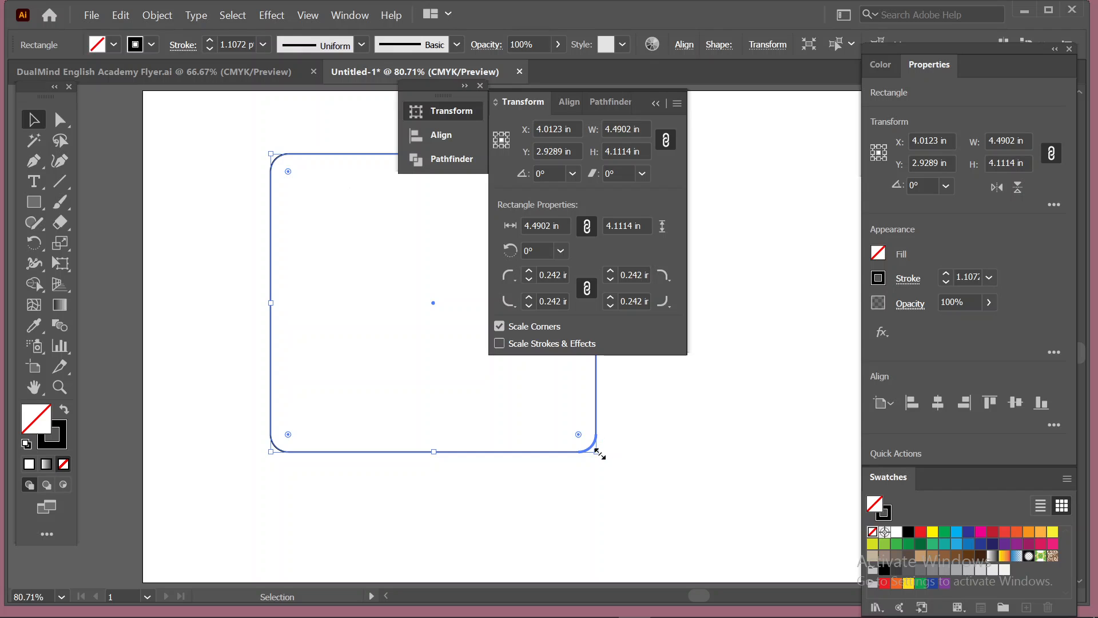
left_click_drag(597, 451, 321, 195)
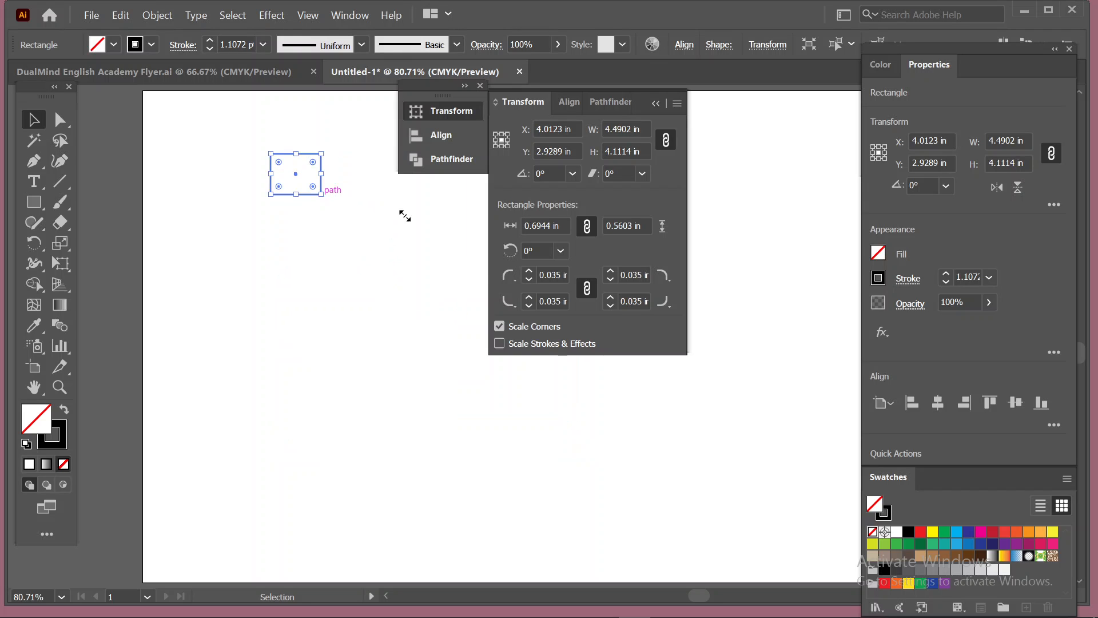
left_click(499, 326)
left_click(499, 326)
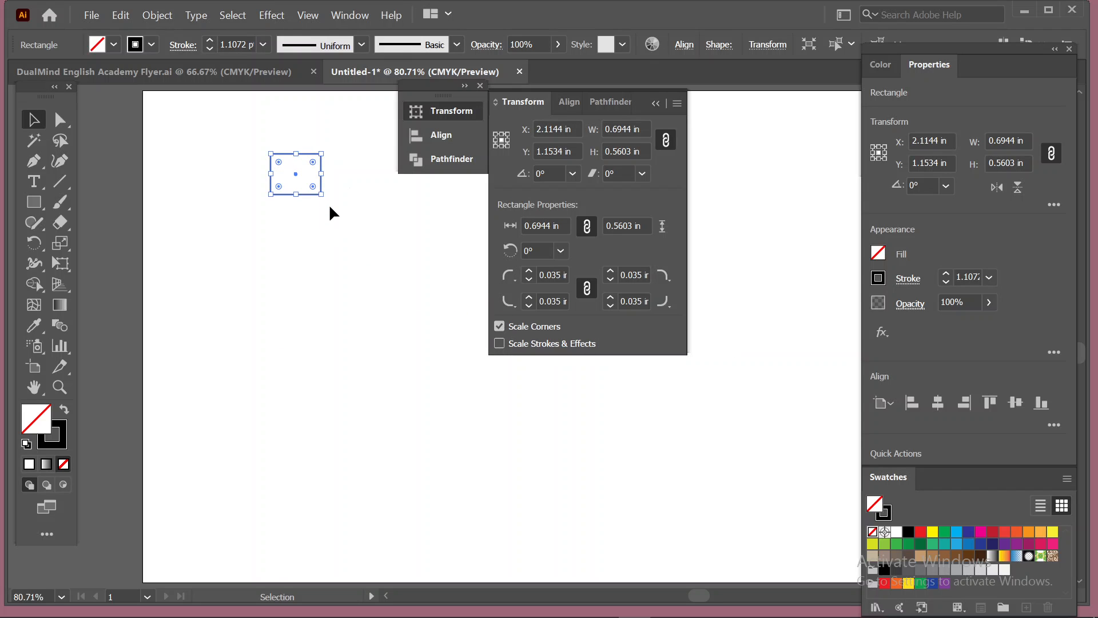
Step: Resize the rectangle from different corners with Scale Corners on, through about 6.27 × 5.46 in to about 7.03 × 3.54 in
left_click_drag(321, 195, 519, 388)
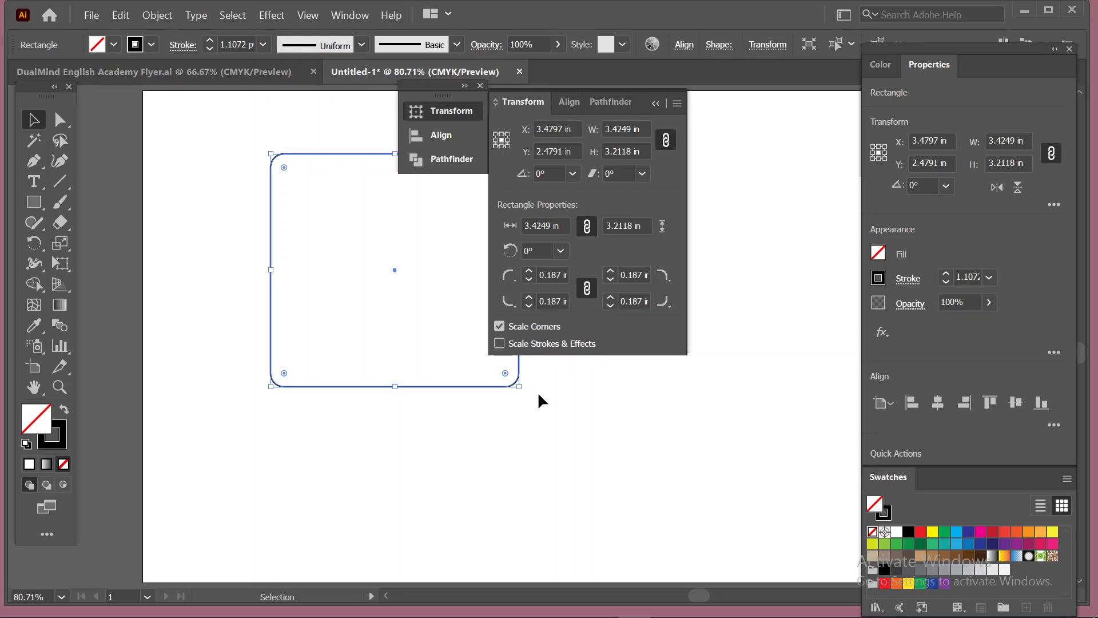
left_click_drag(518, 387, 725, 549)
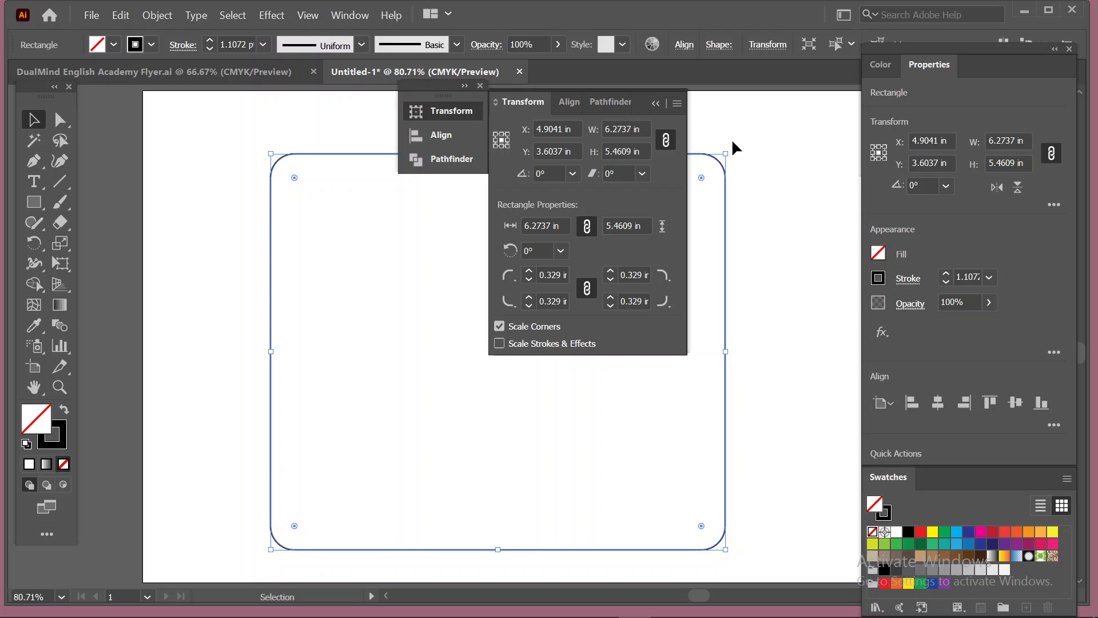
left_click_drag(725, 153, 525, 282)
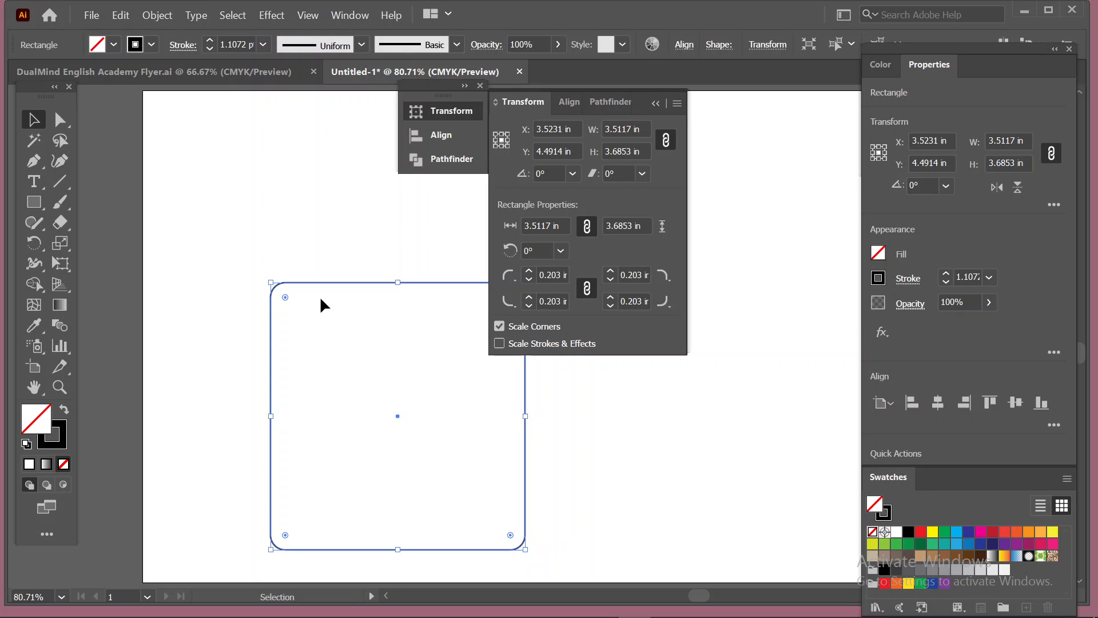
left_click_drag(270, 283, 215, 148)
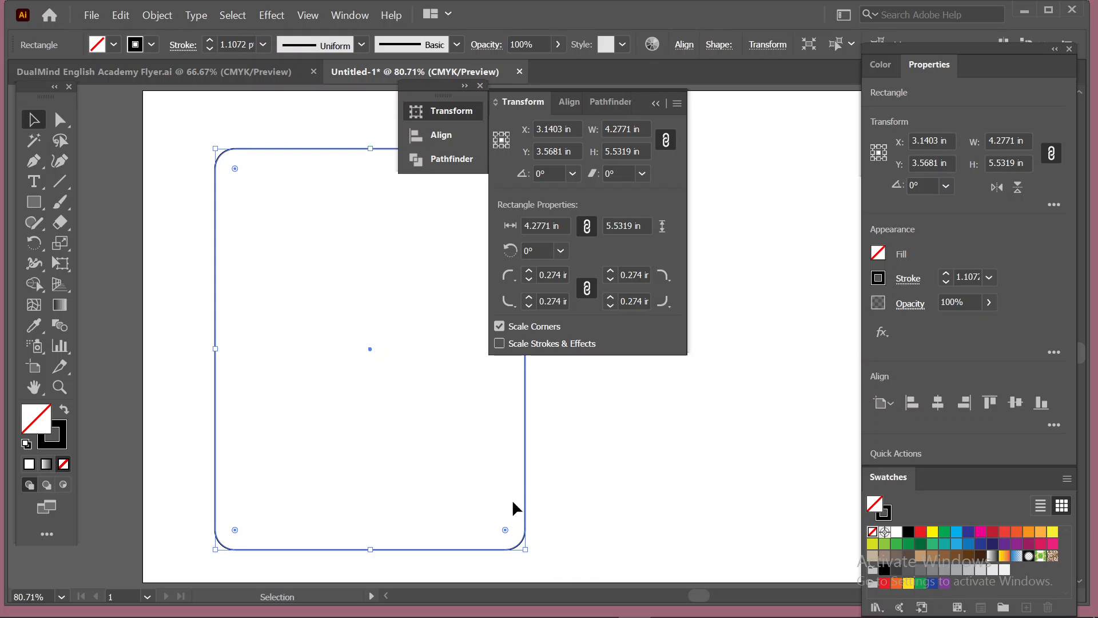
left_click_drag(527, 544, 724, 404)
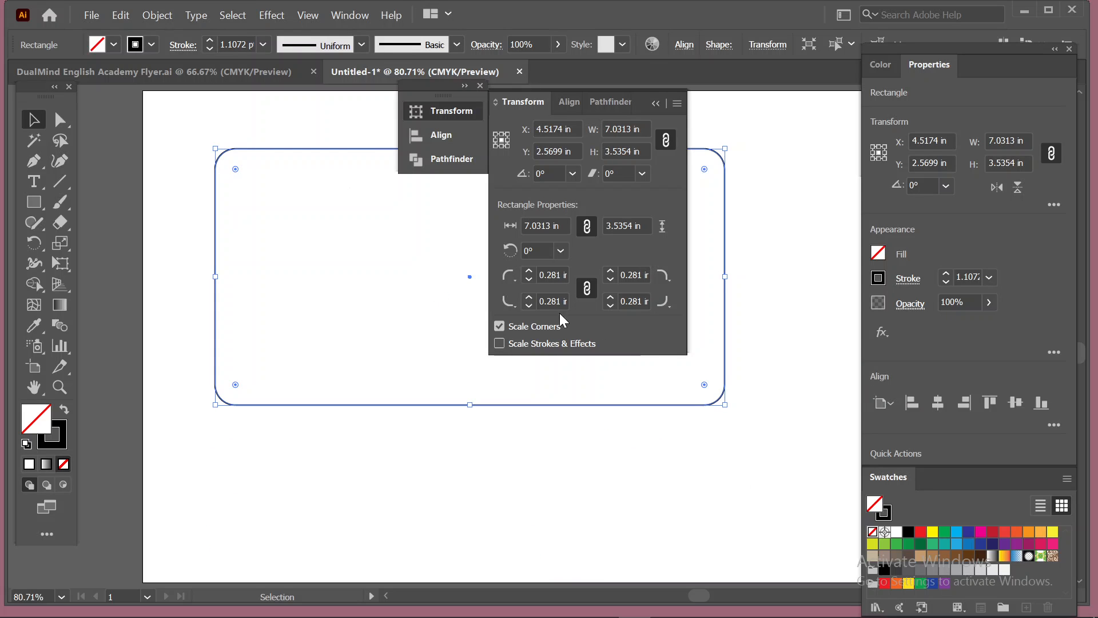
Step: Enlarge the rectangle to about 7.89 × 4.58 in with Scale Corners off, and rescale it to about 6.22 × 4.52 in with it on
left_click(499, 326)
left_click_drag(724, 404, 781, 453)
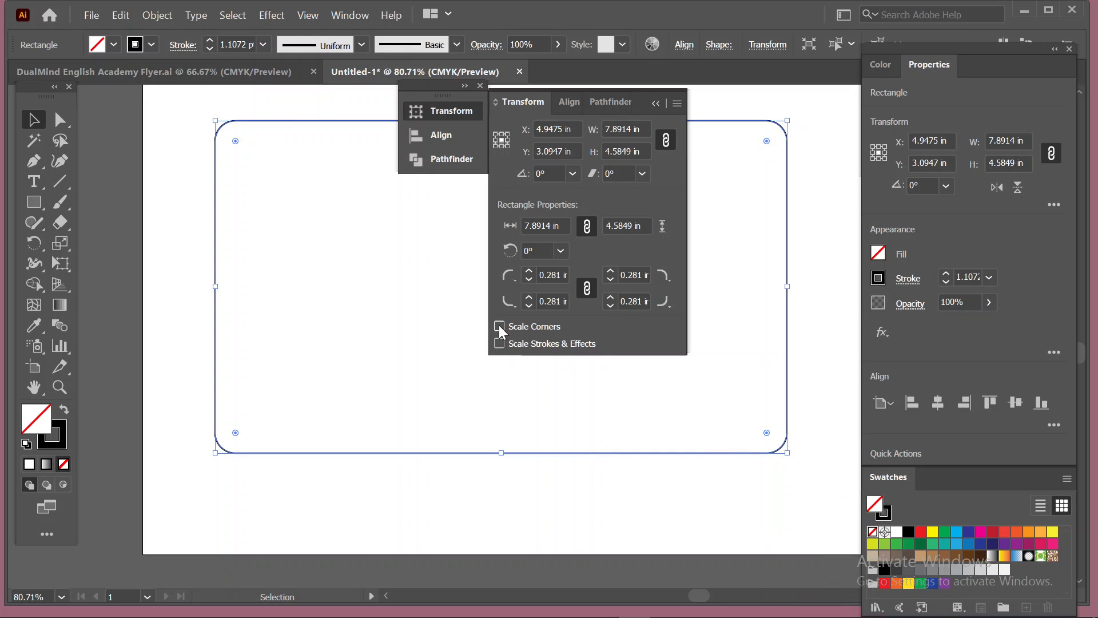
left_click_drag(788, 456, 240, 147)
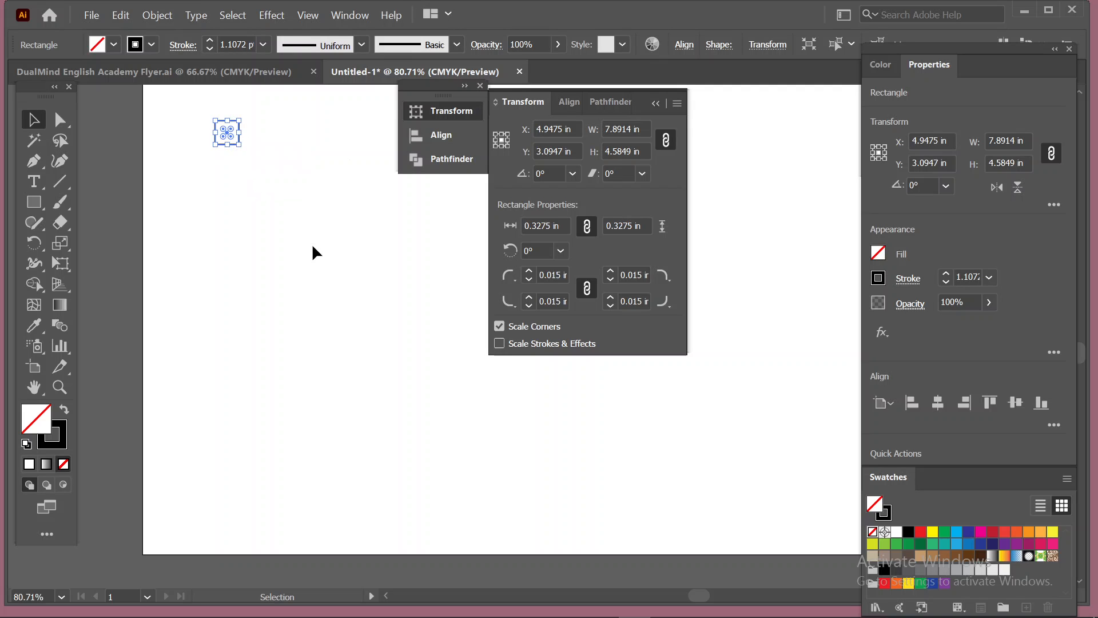
left_click(313, 244)
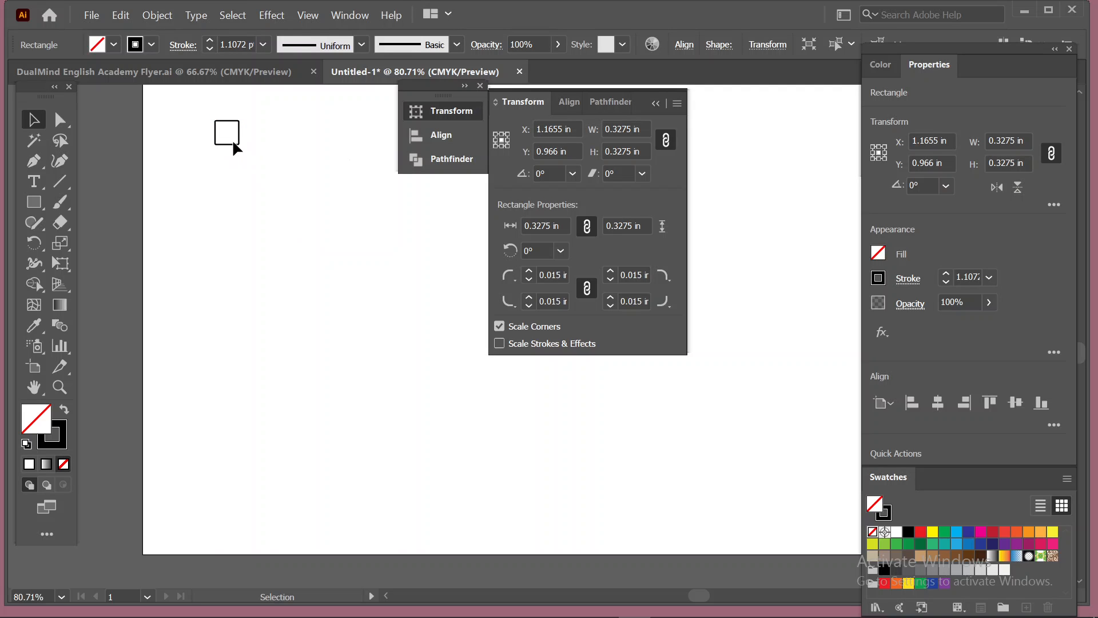
left_click_drag(197, 111, 666, 448)
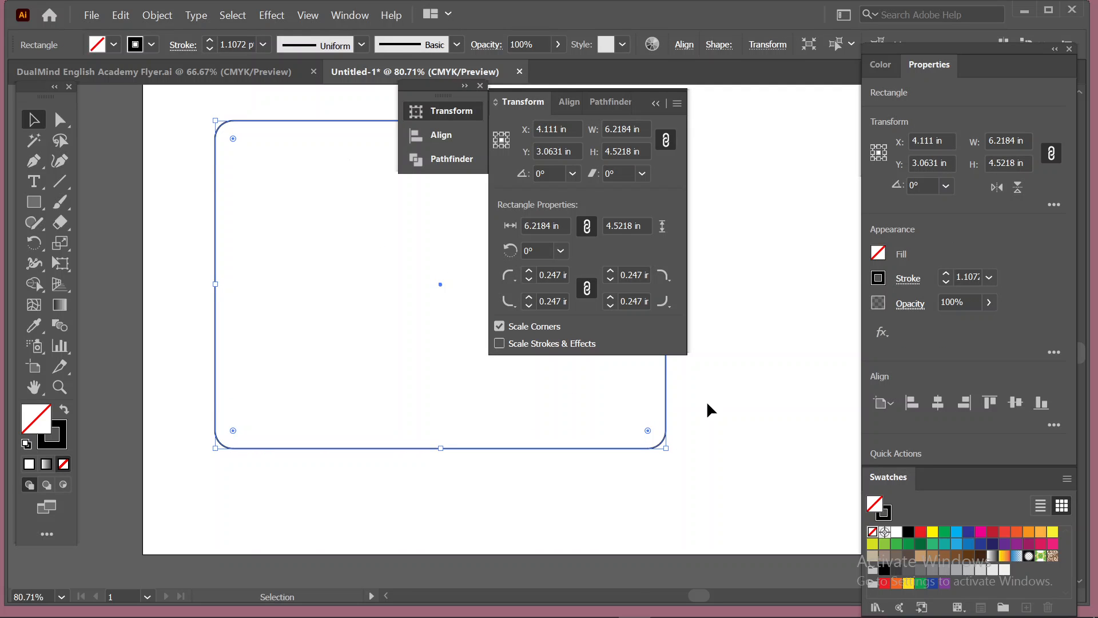
Step: Turn on Scale Strokes & Effects in the Transform settings, keeping Scale Corners on
left_click(499, 326)
left_click(499, 343)
left_click(500, 326)
Step: Check the scaling options in the General preferences and scale the rectangle down to about 1.74 × 1.56 in
left_click(121, 15)
mouse_move(341, 515)
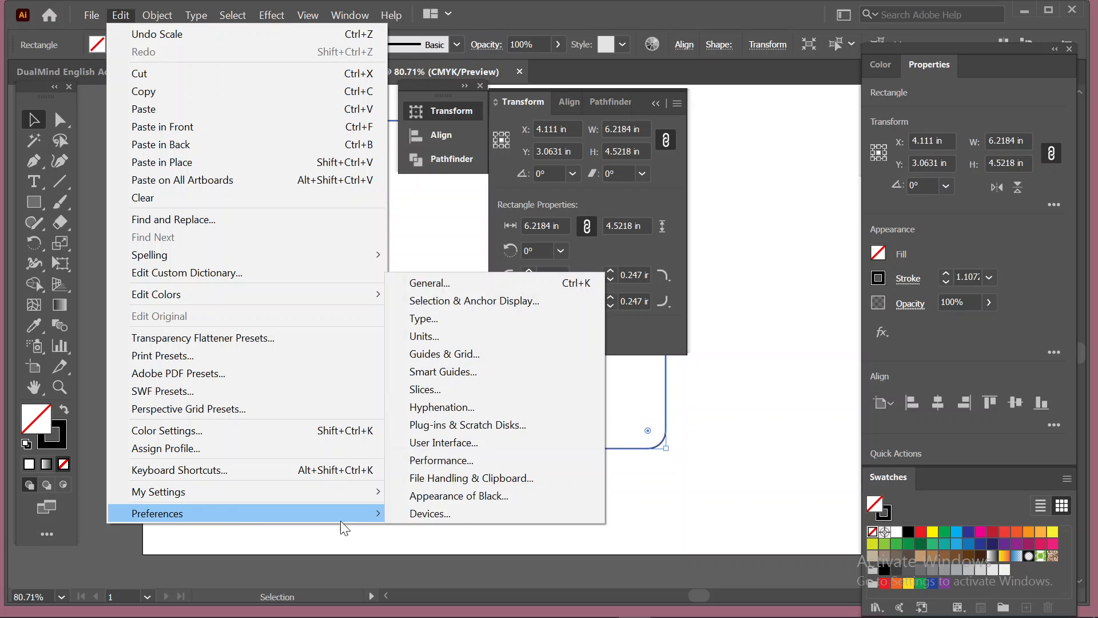
left_click(434, 283)
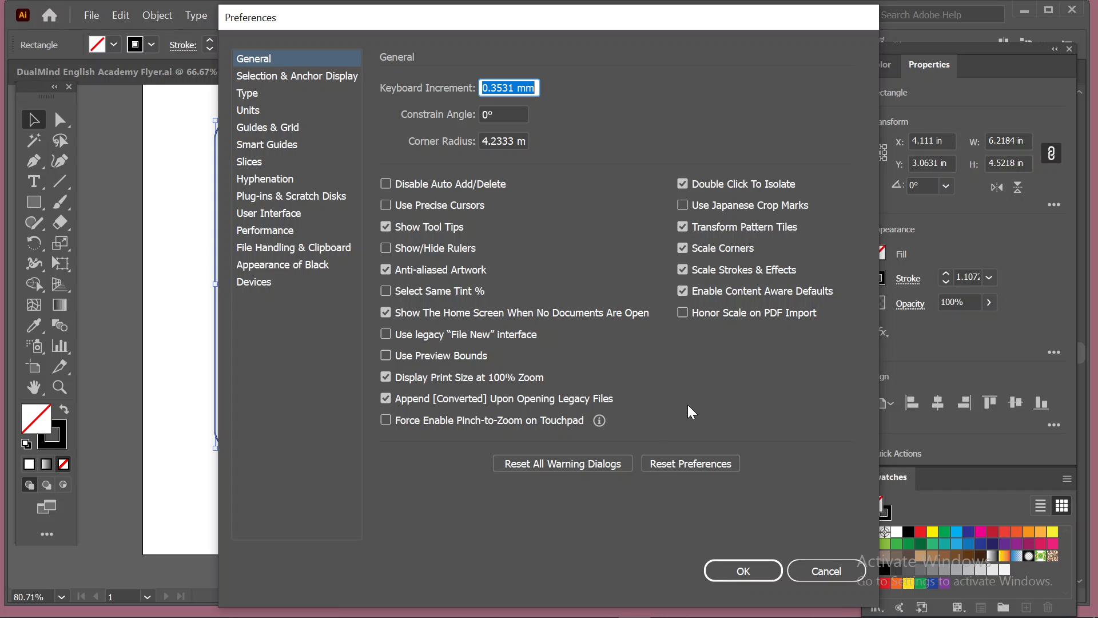
left_click(766, 576)
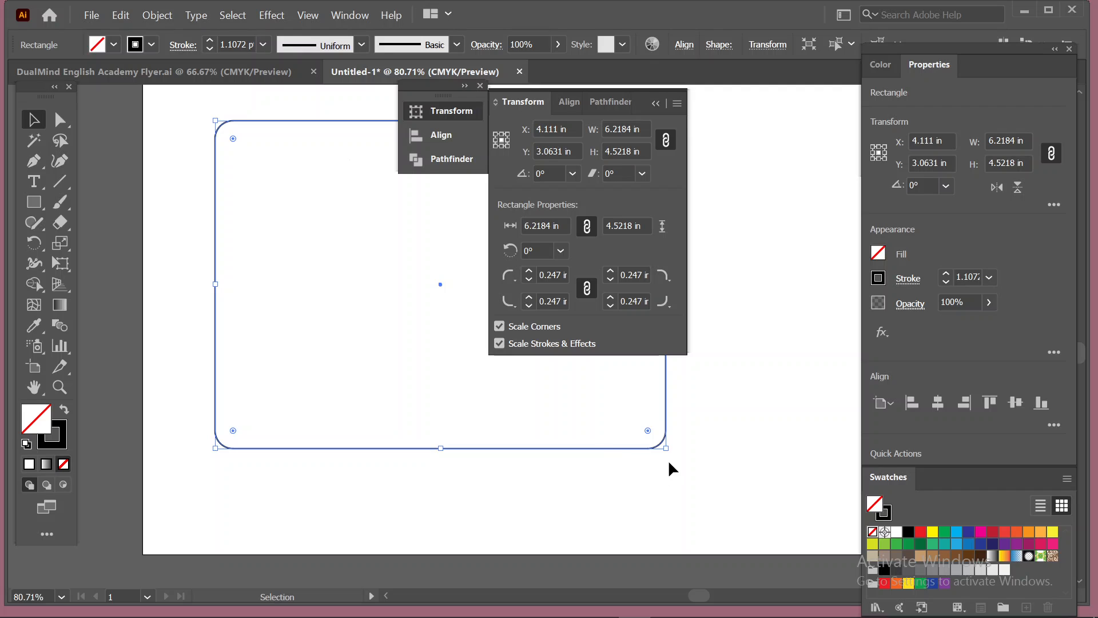
mouse_move(668, 449)
left_mouse_down()
mouse_move(422, 304)
mouse_move(341, 234)
left_mouse_up()
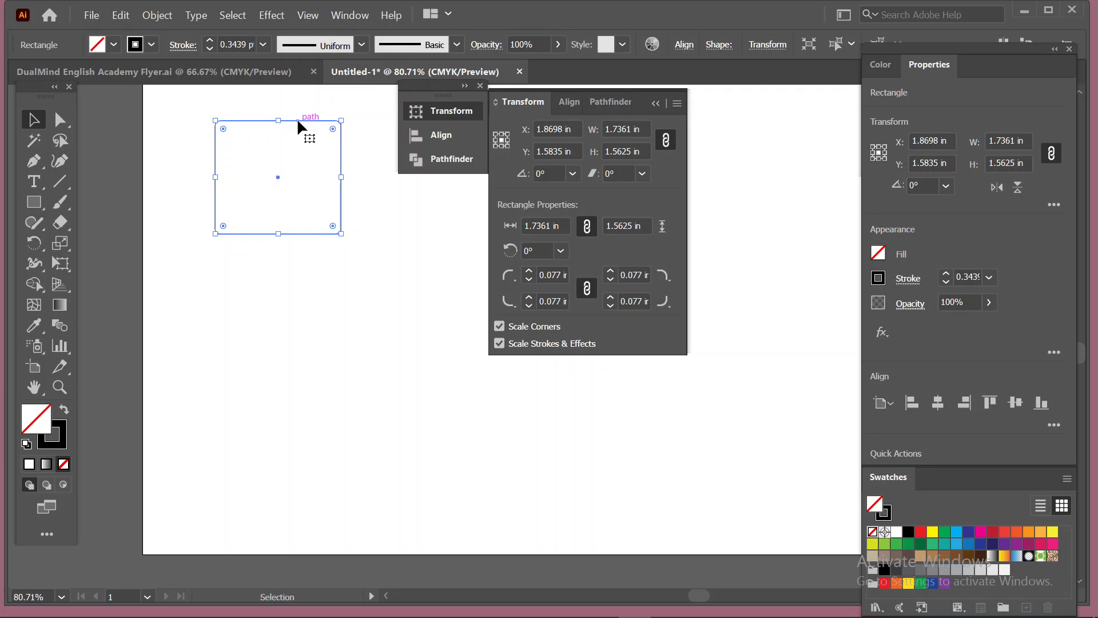
left_click(148, 16)
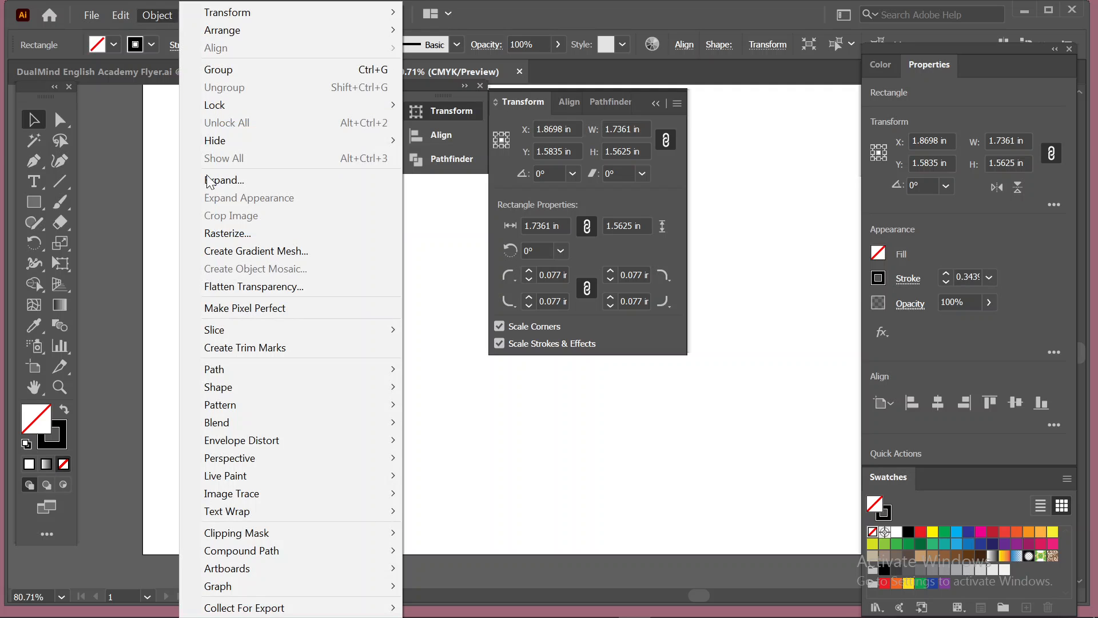
mouse_move(286, 368)
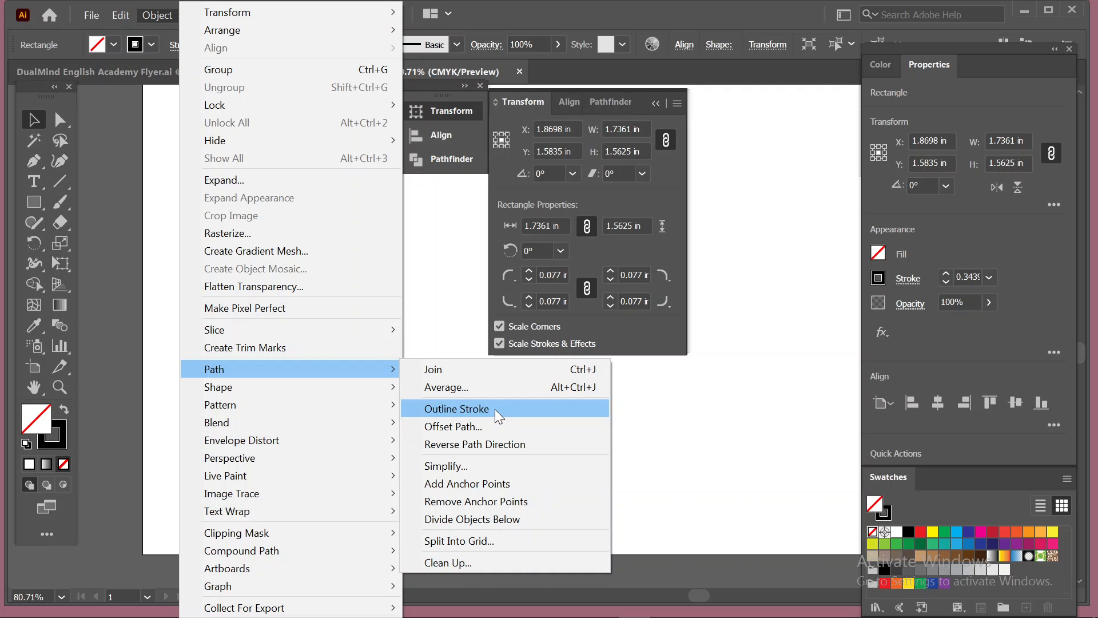
left_click(445, 219)
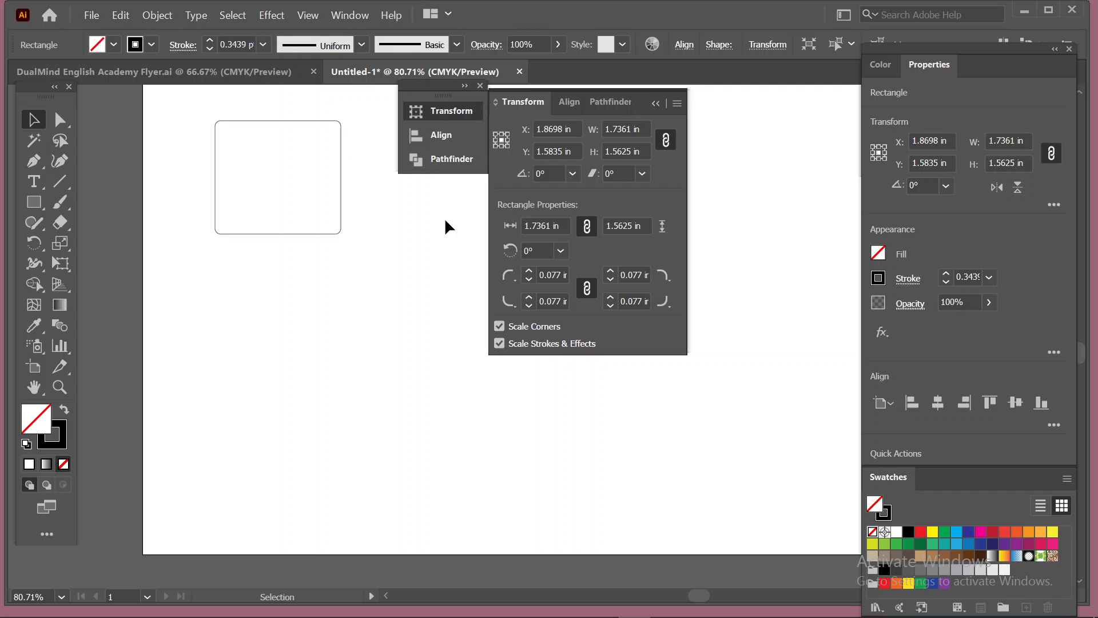
left_click(444, 221)
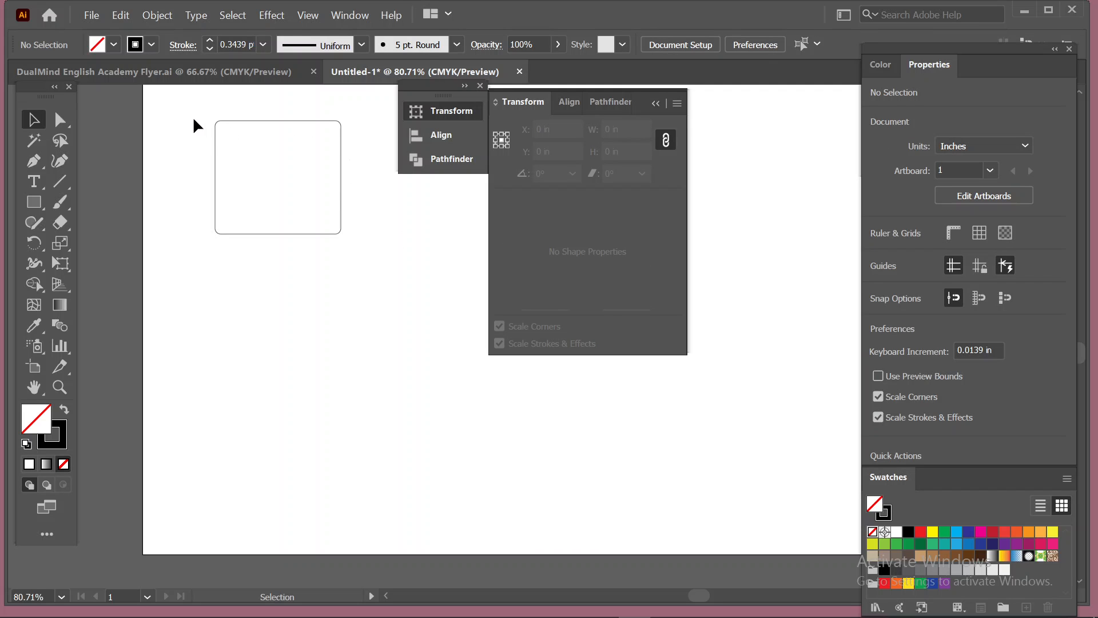
Step: Square off all the rectangle's corners to 0 in and set its stroke weight to 3 pt
left_click_drag(194, 117, 317, 232)
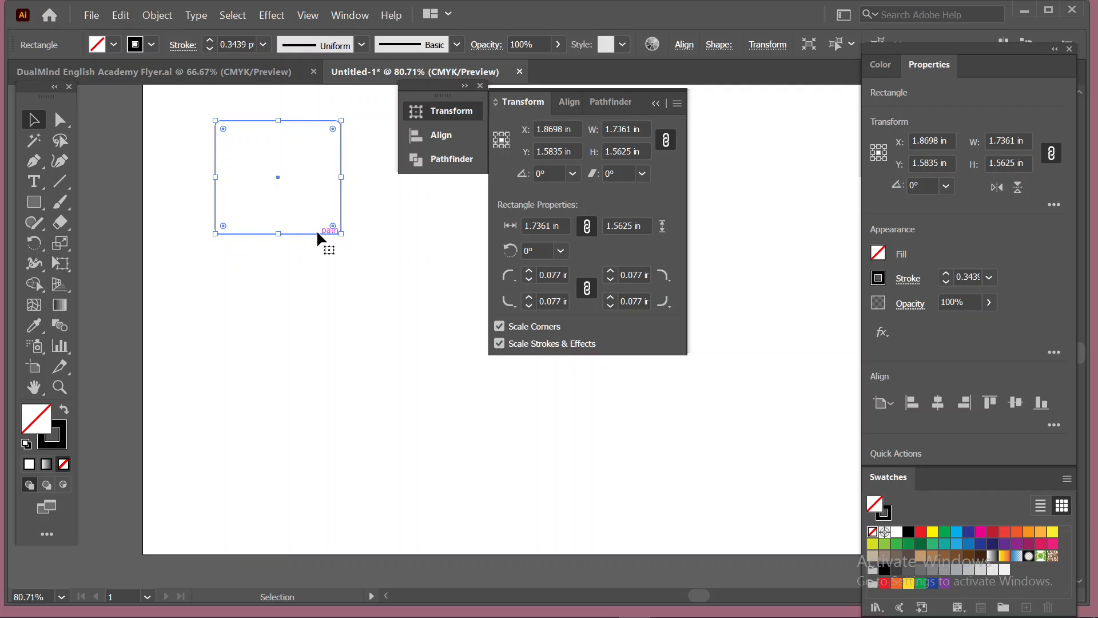
left_click_drag(334, 127, 389, 89)
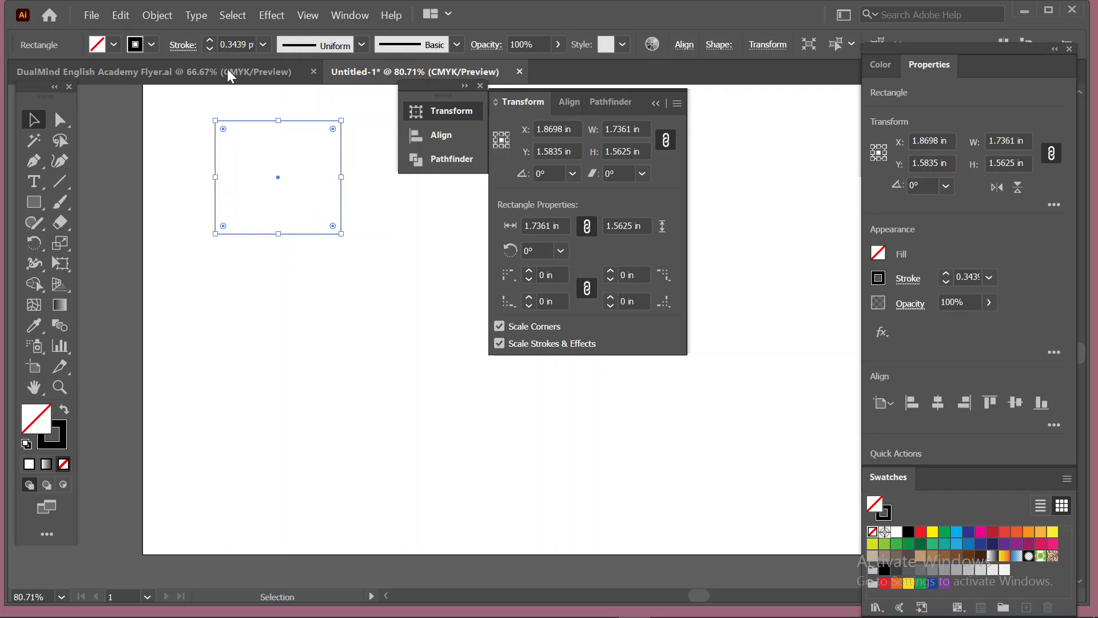
left_click(210, 41)
left_click(209, 41)
left_click(209, 41)
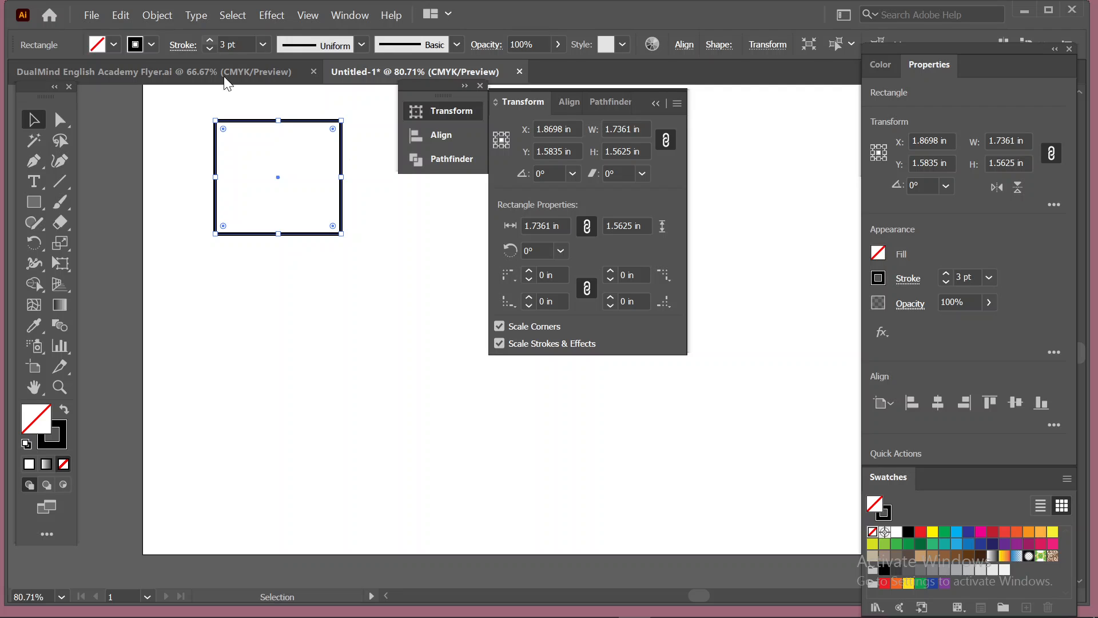
Step: Move the rectangle down the artboard to about X 1.99 in, Y 3.15 in, and reselect it
left_click_drag(259, 121, 267, 237)
left_click(243, 162)
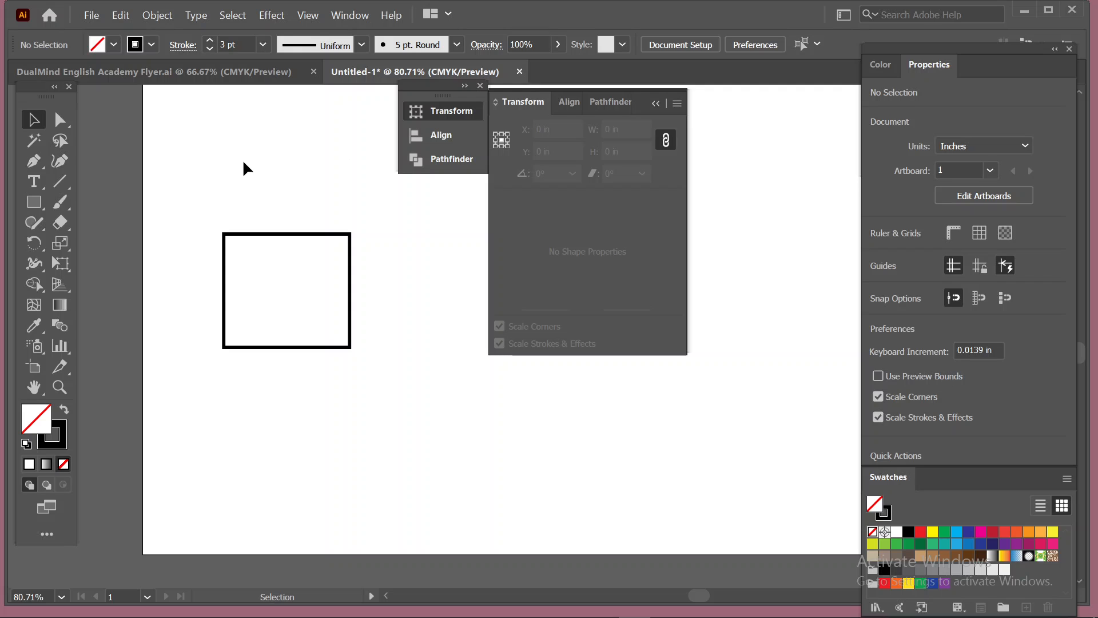
left_click_drag(183, 218, 387, 448)
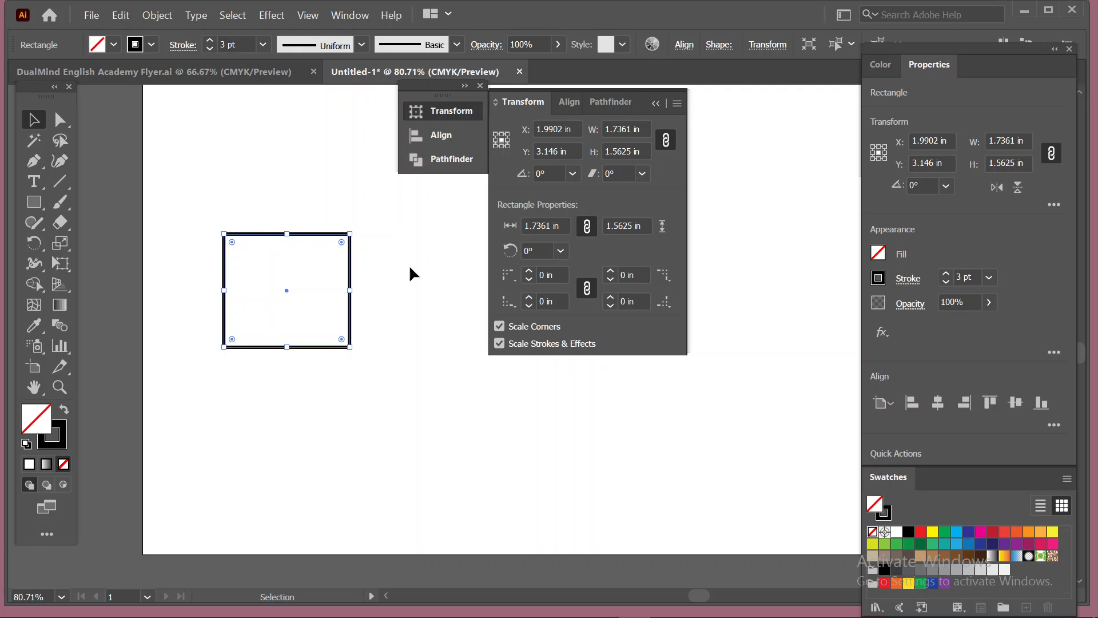
Step: Switch to the Google Meet window, lower the system volume to 14, and minimise the window to return to Illustrator
left_click(663, 592)
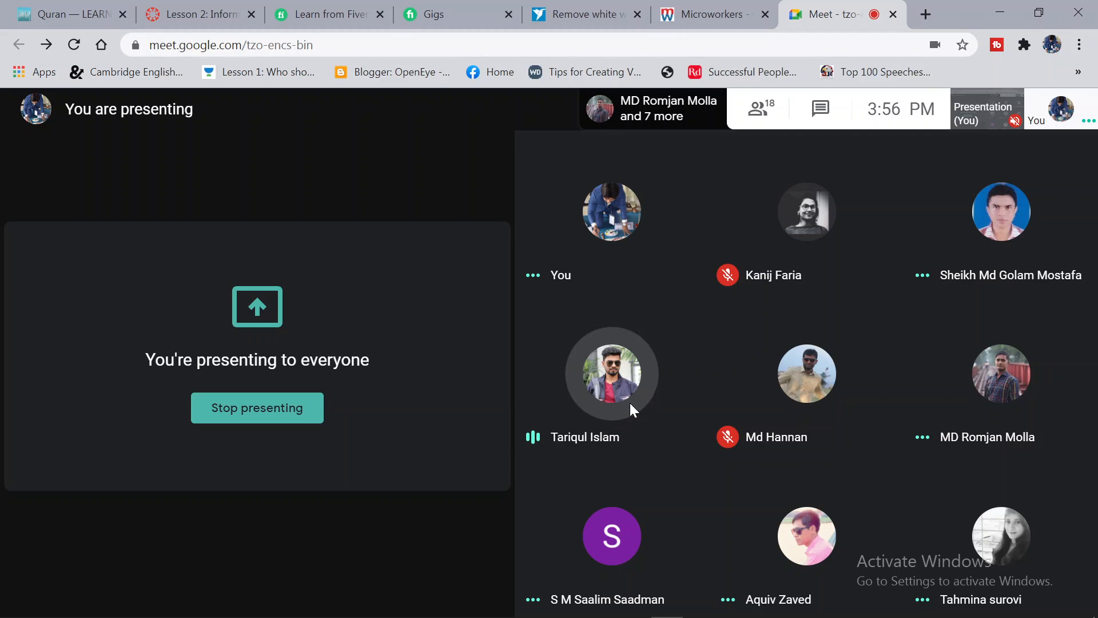
key("XF86AudioLowerVolume")
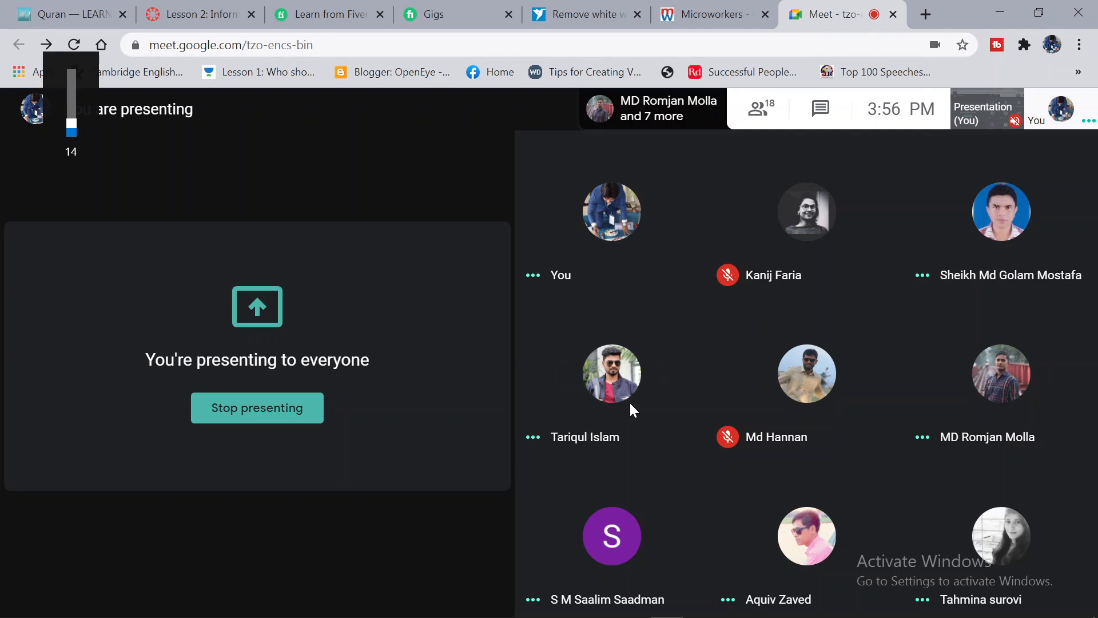
mouse_move(629, 400)
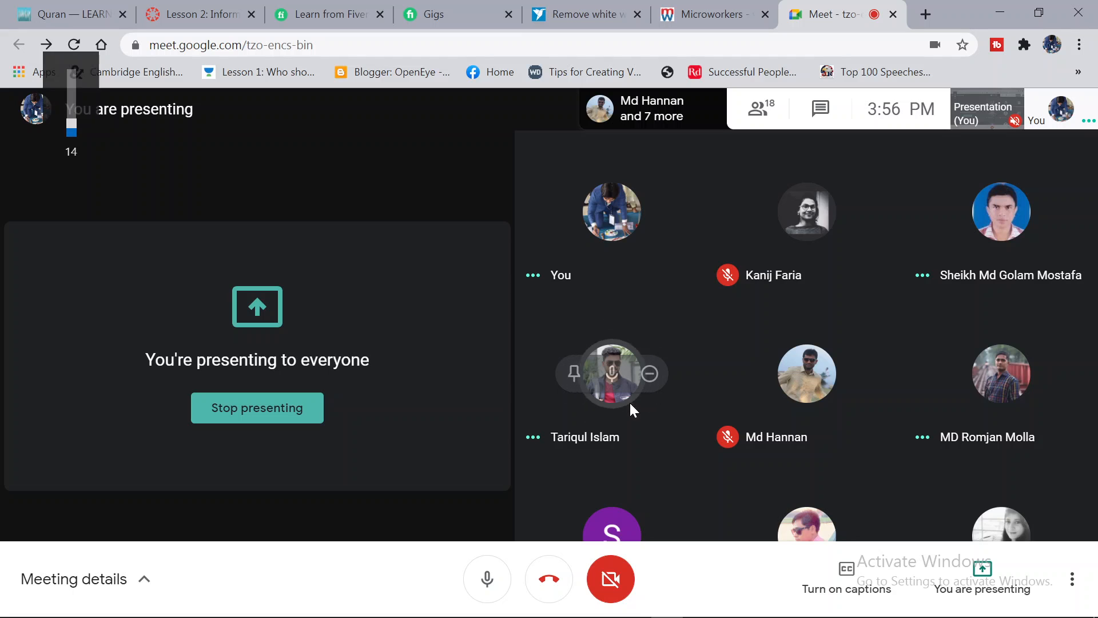
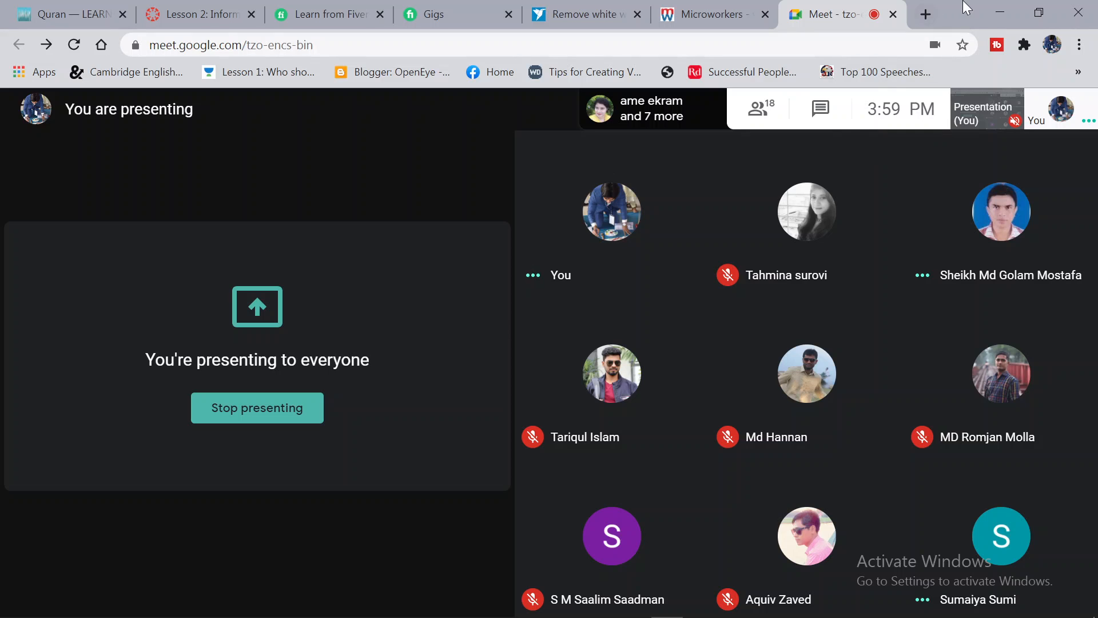
left_click(993, 11)
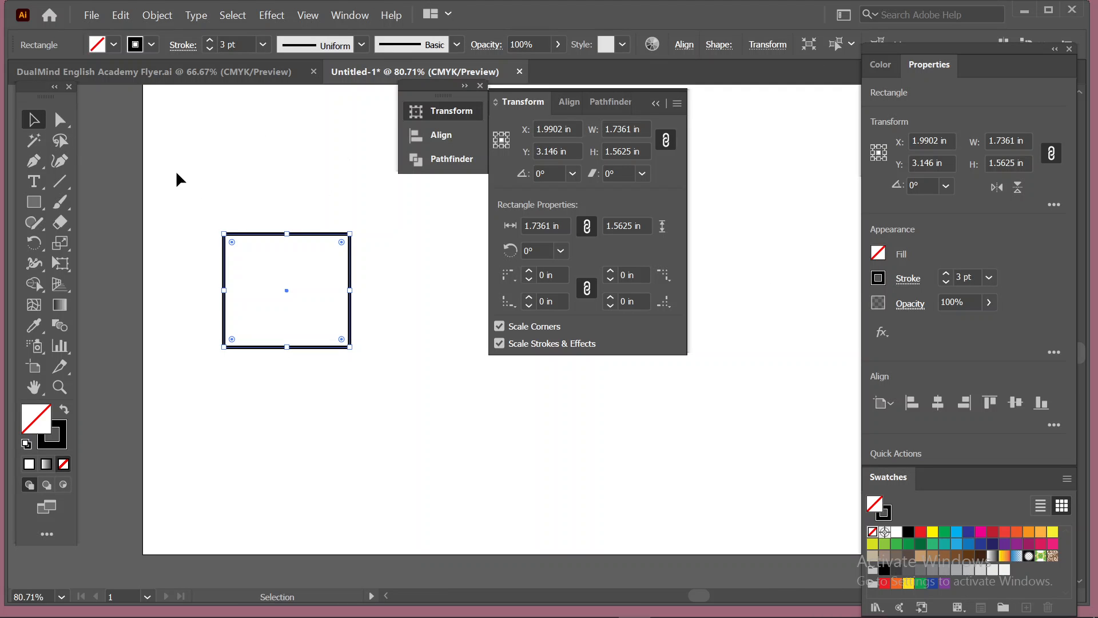
Step: Move the rectangle up the artboard to about X 1.84 in, Y 2.11 in
left_click(209, 147)
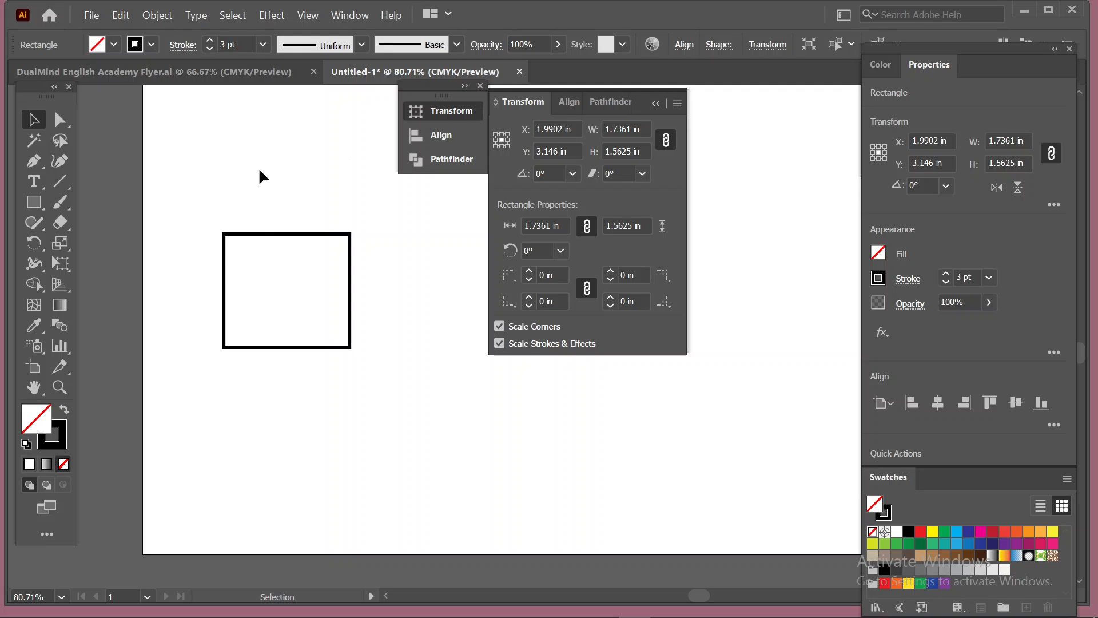
left_click(250, 234)
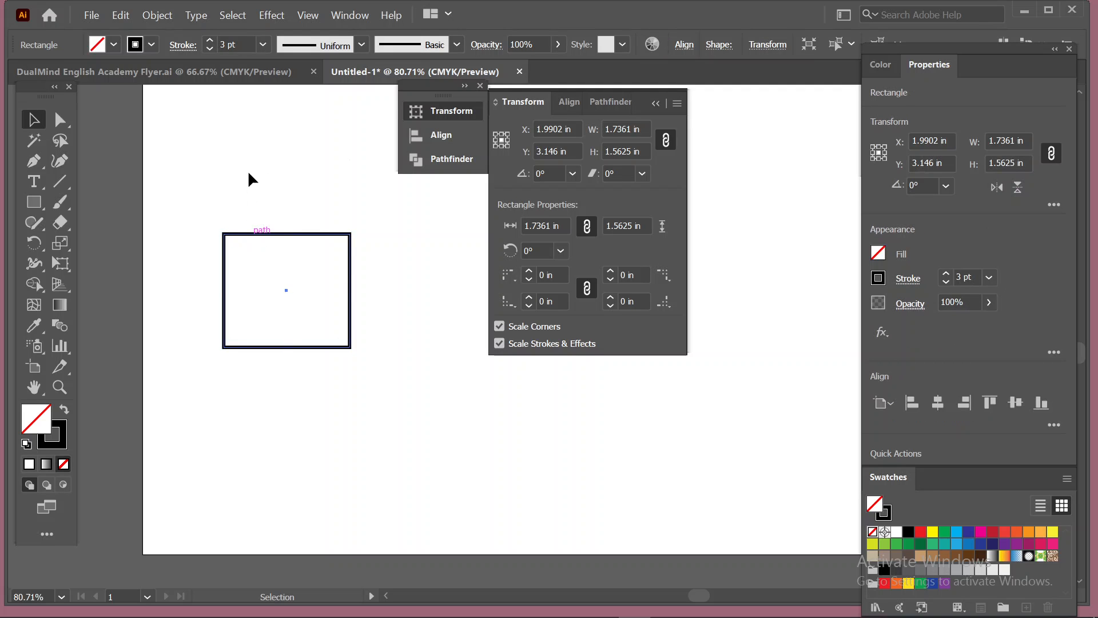
left_click_drag(252, 233, 263, 163)
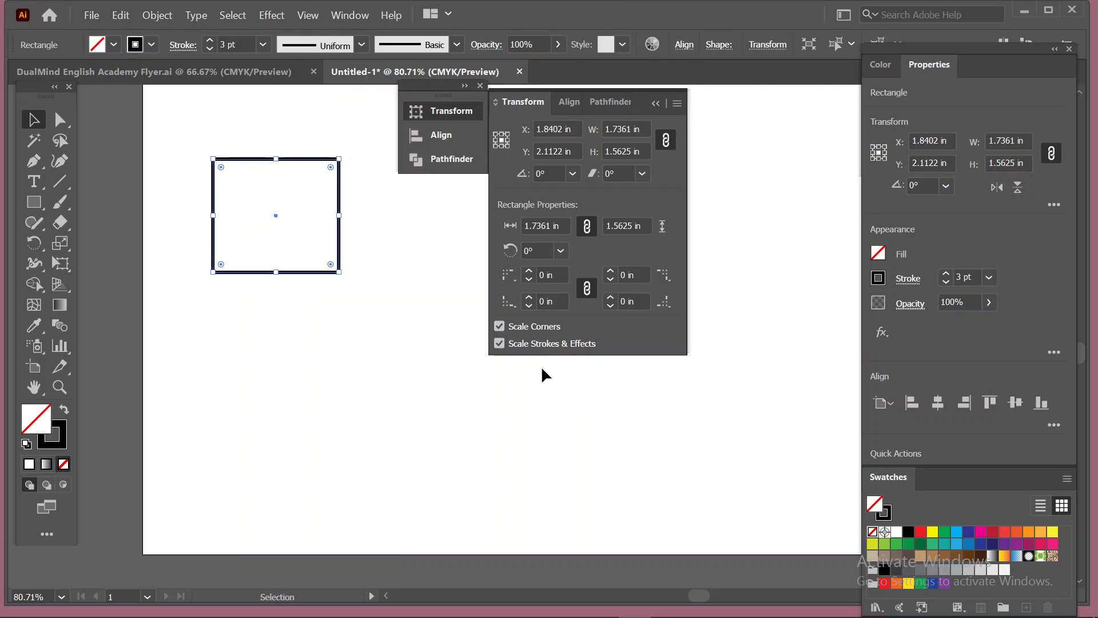
Step: Turn off Scale Corners and Scale Strokes & Effects, and set the rectangle's width to 2.875 in with proportions linked
left_click(498, 325)
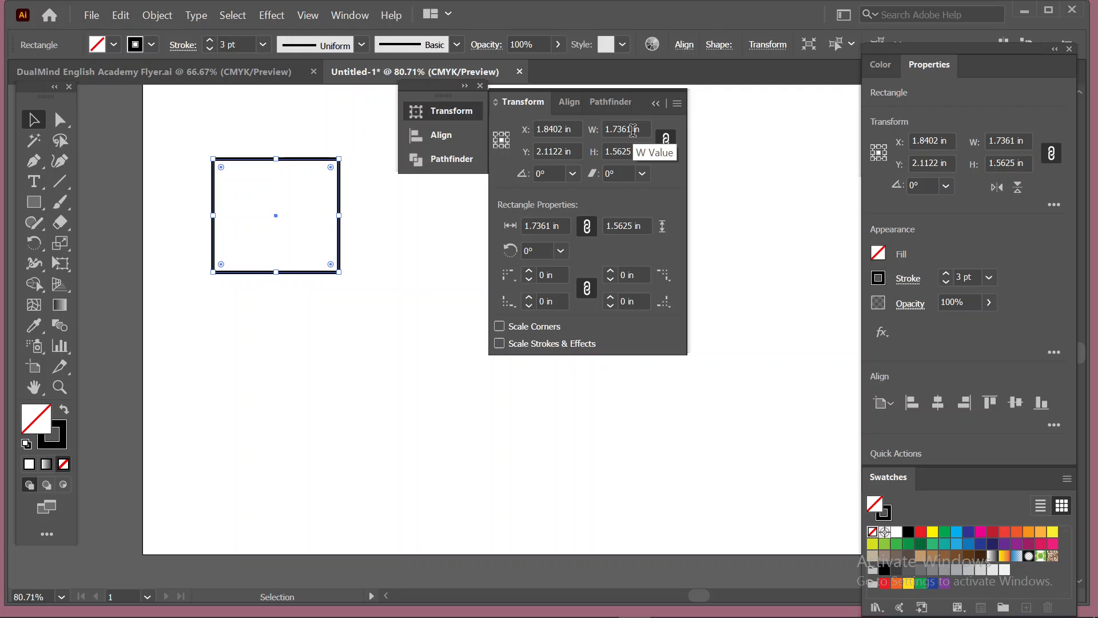
left_click(632, 131)
scroll(632, 130, "up", 9)
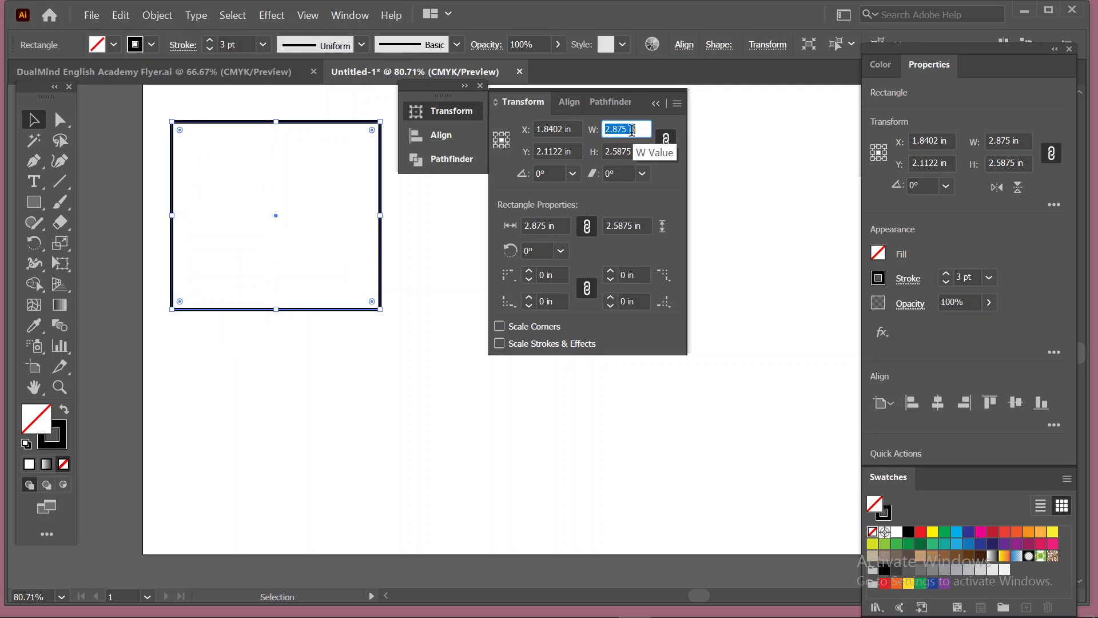
Step: Unlink the rectangle's proportions, and set its width to 4.5 in and its height to 3.5 in independently
scroll(628, 131, "down", 3)
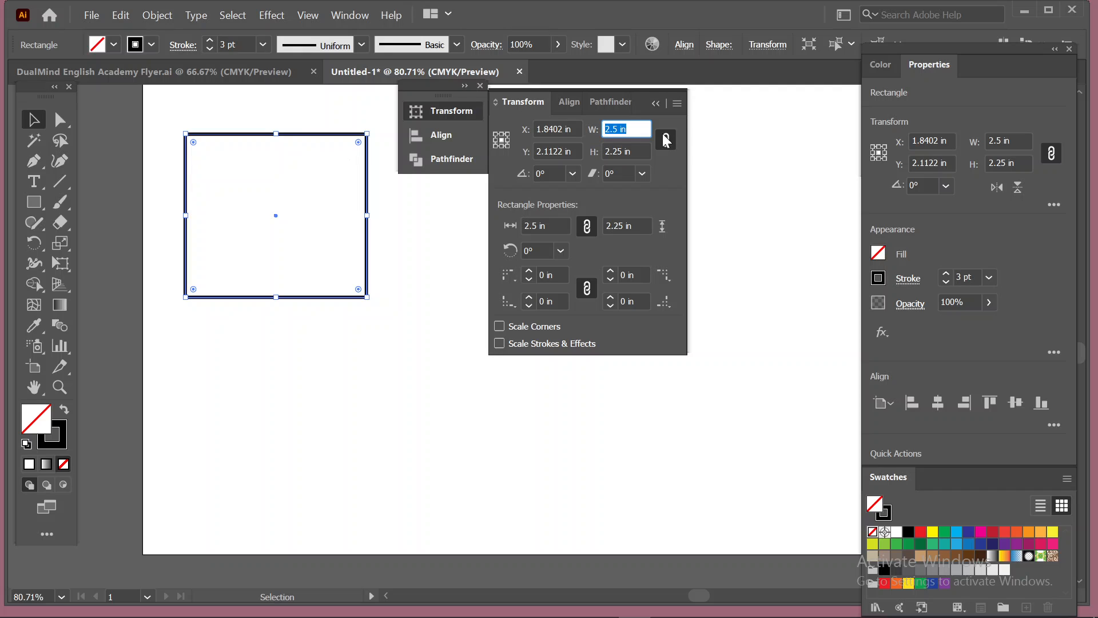
left_click(666, 142)
left_click(630, 129)
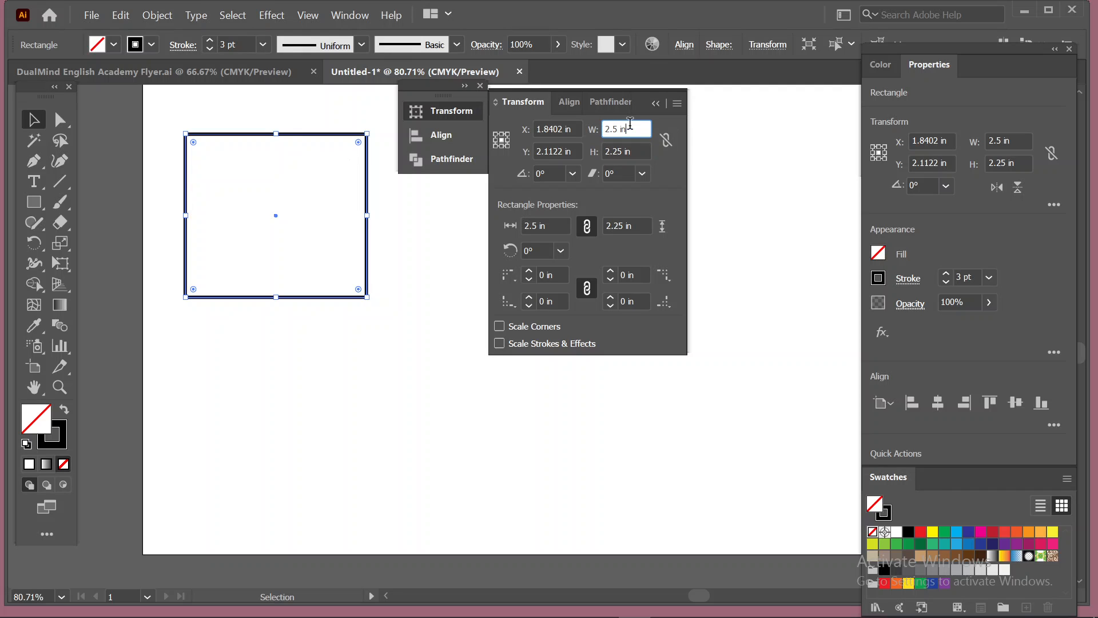
scroll(630, 129, "up", 8)
scroll(630, 124, "up", 5)
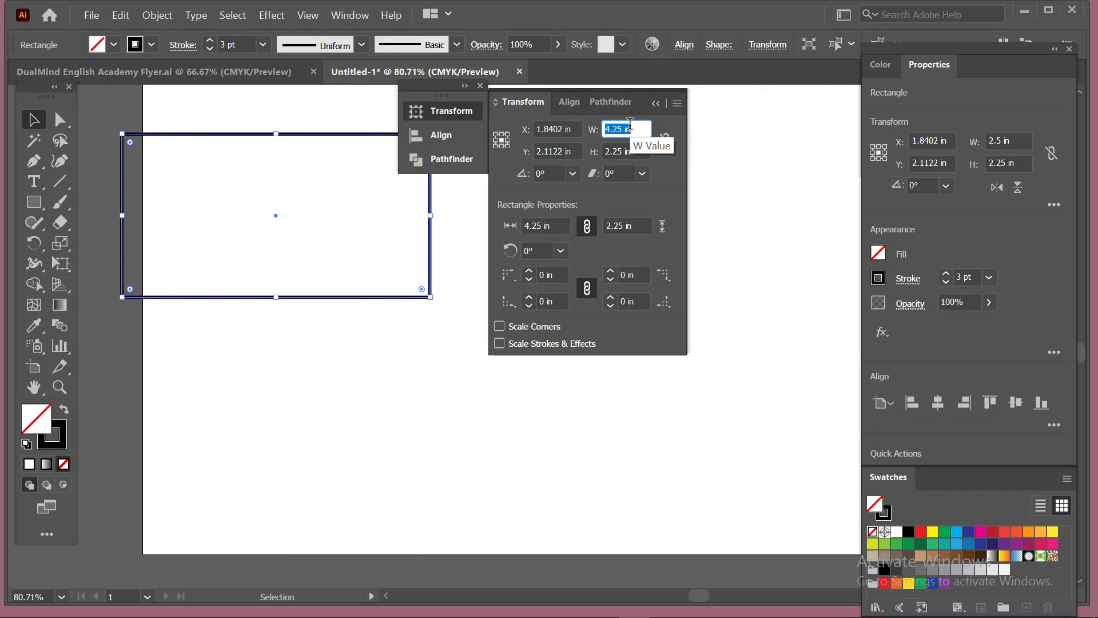
left_click(636, 150)
scroll(636, 150, "up", 1)
scroll(636, 149, "up", 9)
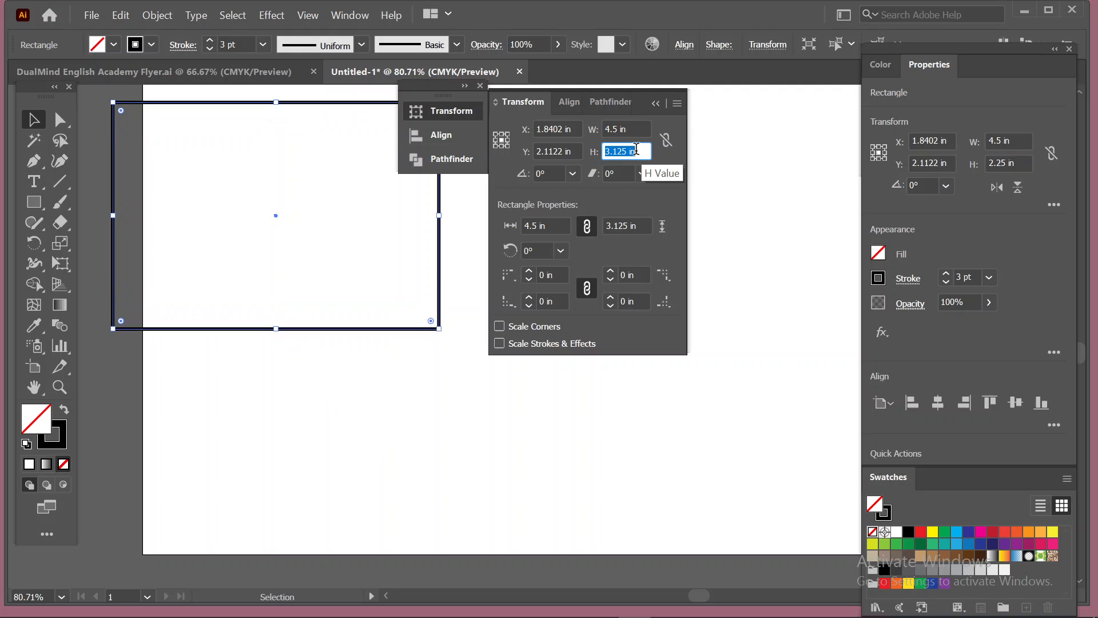
Step: Relink the rectangle's width and height proportions and reduce its width to 2.75 in
left_click(665, 142)
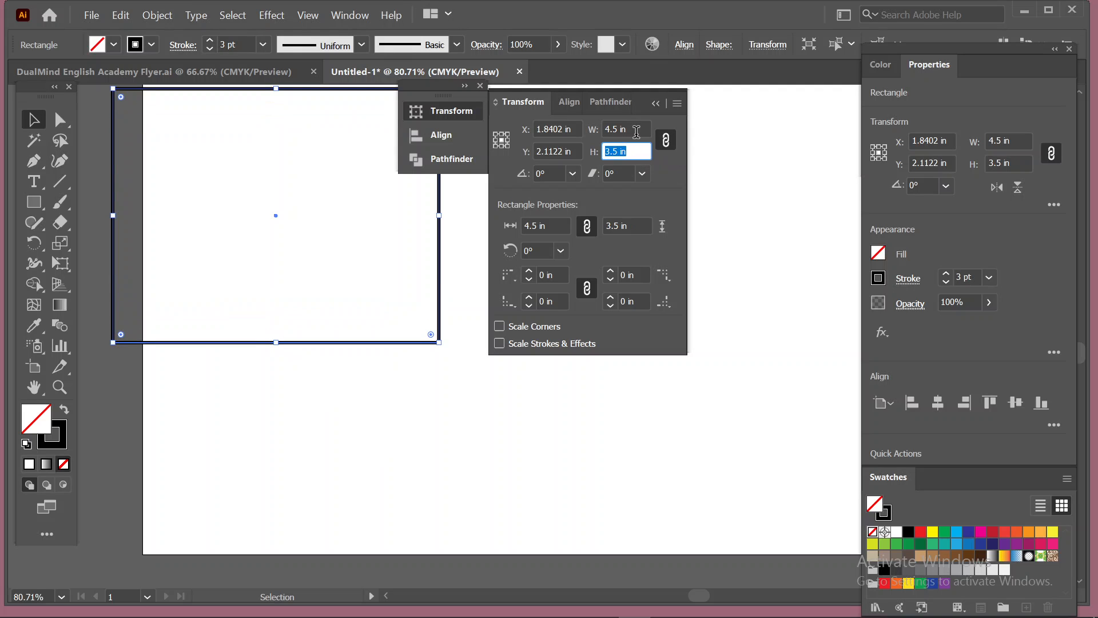
left_click(633, 129)
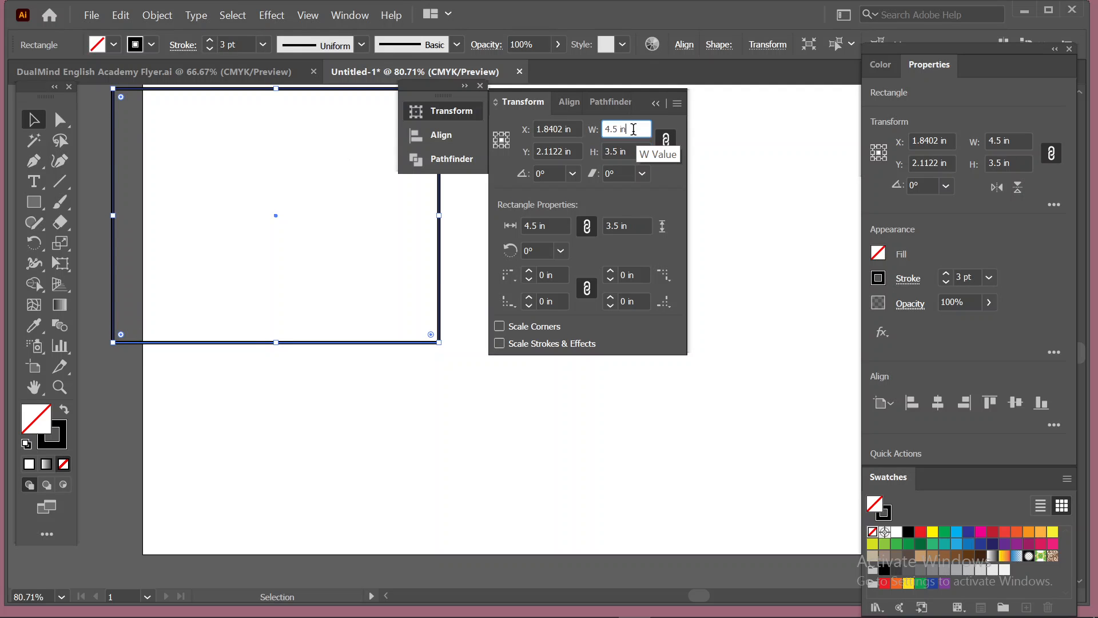
scroll(633, 129, "down", 6)
scroll(633, 129, "down", 8)
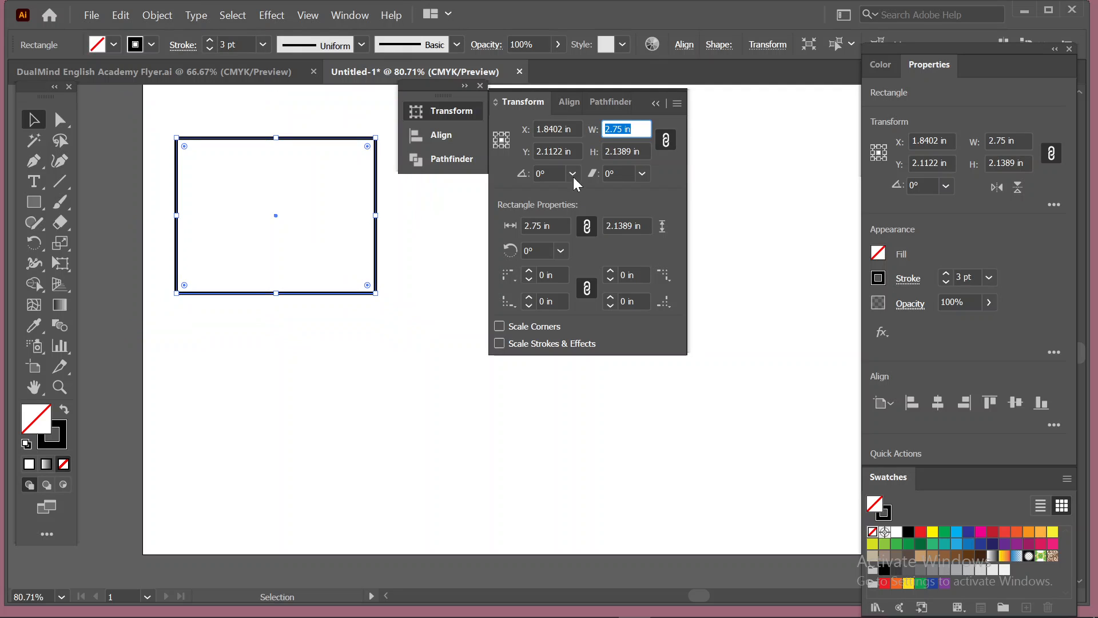
Step: Position the rectangle at X 3 in and Y 3 in on the artboard
left_click(575, 130)
type("2.25")
key("Return")
scroll(576, 130, "up", 6)
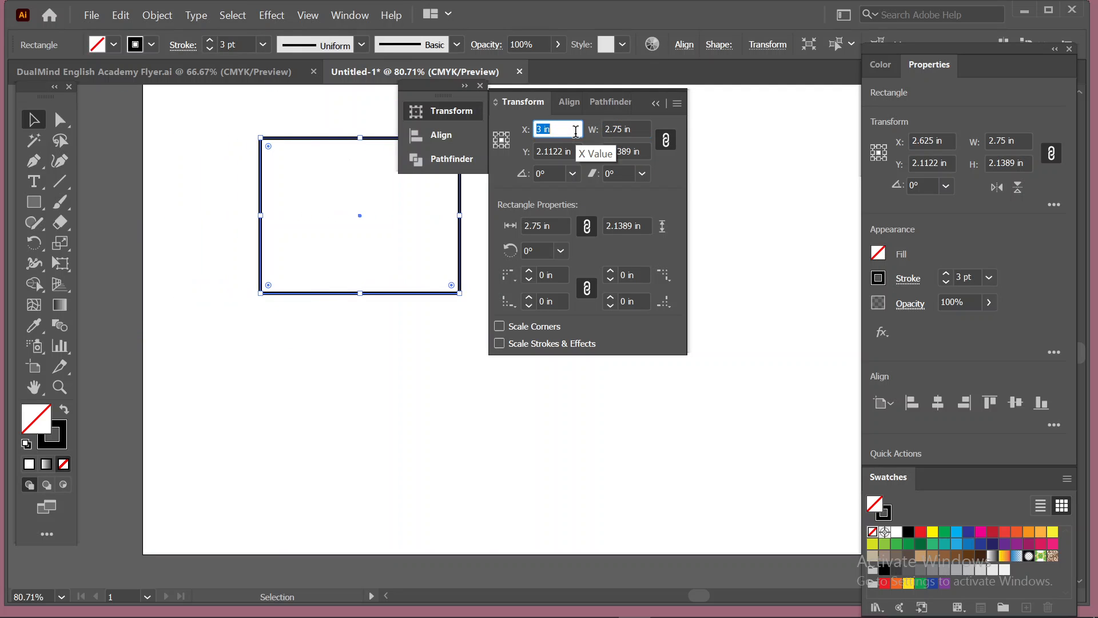
scroll(573, 144, "down", 4)
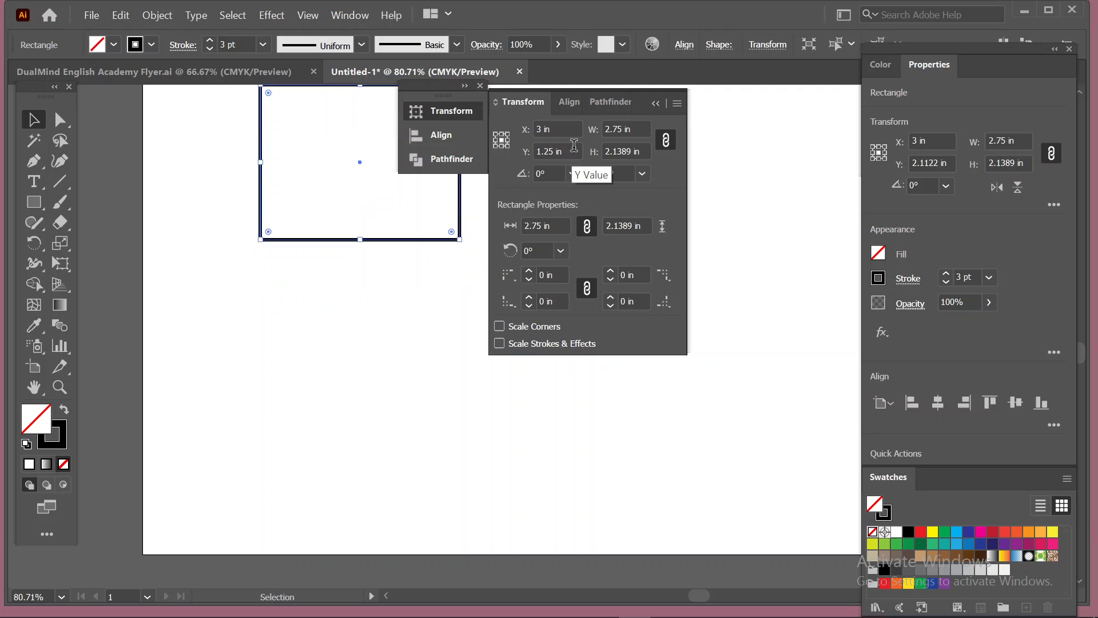
scroll(573, 144, "up", 9)
scroll(574, 145, "up", 2)
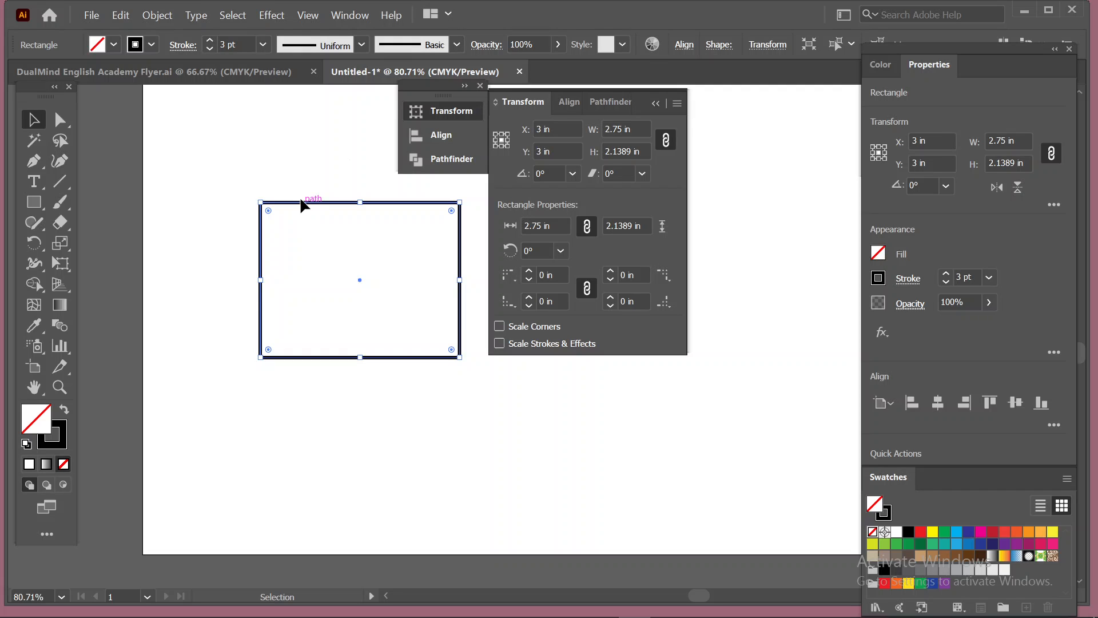
Step: Move the rectangle freehand around the artboard, ending at about X 2.16 in, Y 3.04 in
left_click_drag(302, 199, 220, 242)
left_click_drag(290, 202, 336, 221)
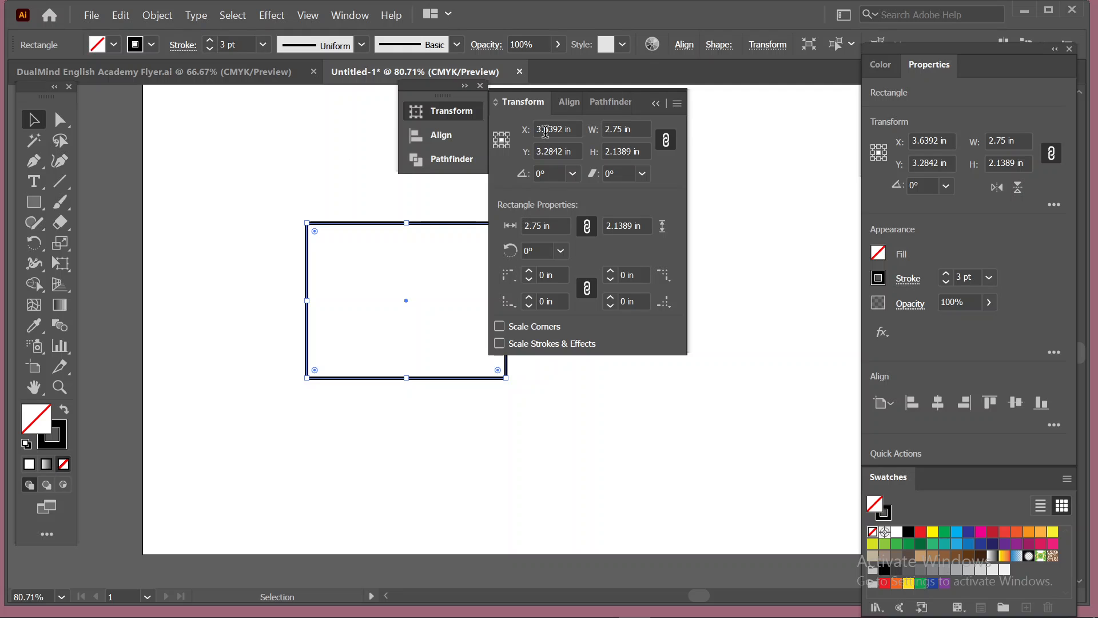
left_click_drag(430, 223, 383, 194)
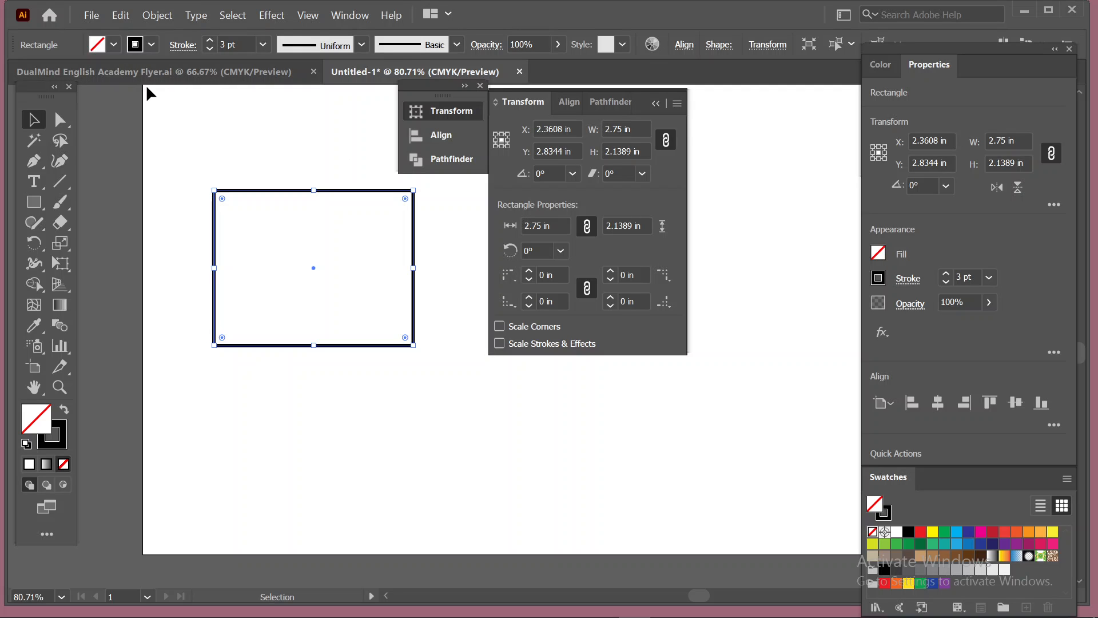
left_click_drag(289, 189, 234, 197)
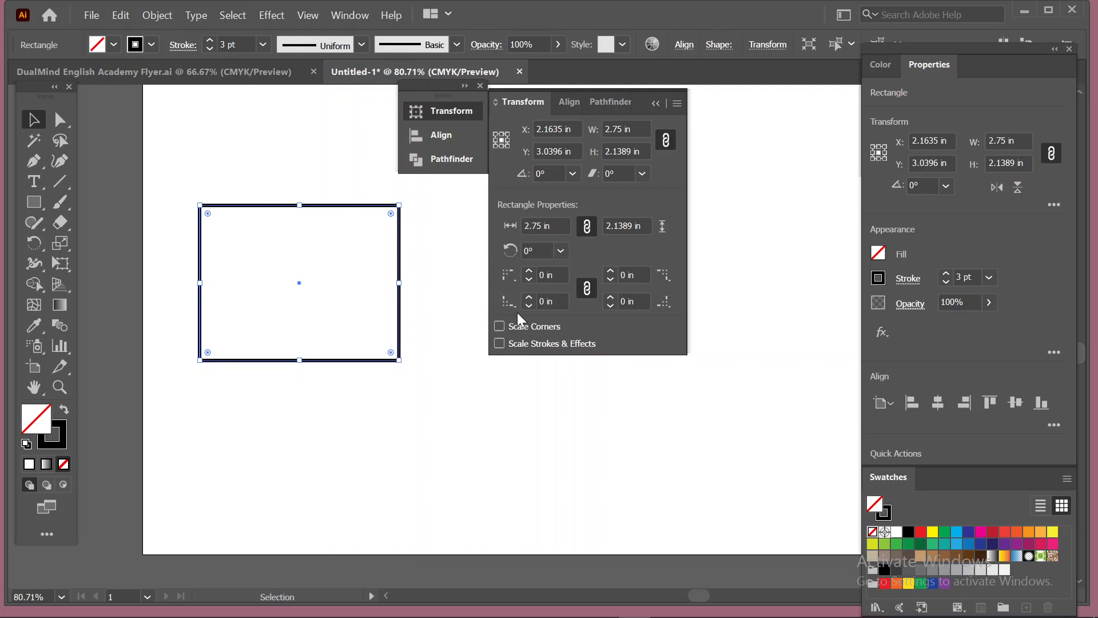
Step: Rotate the rectangle freehand to about 342.2° and undo the rotation
left_click_drag(302, 197, 349, 127)
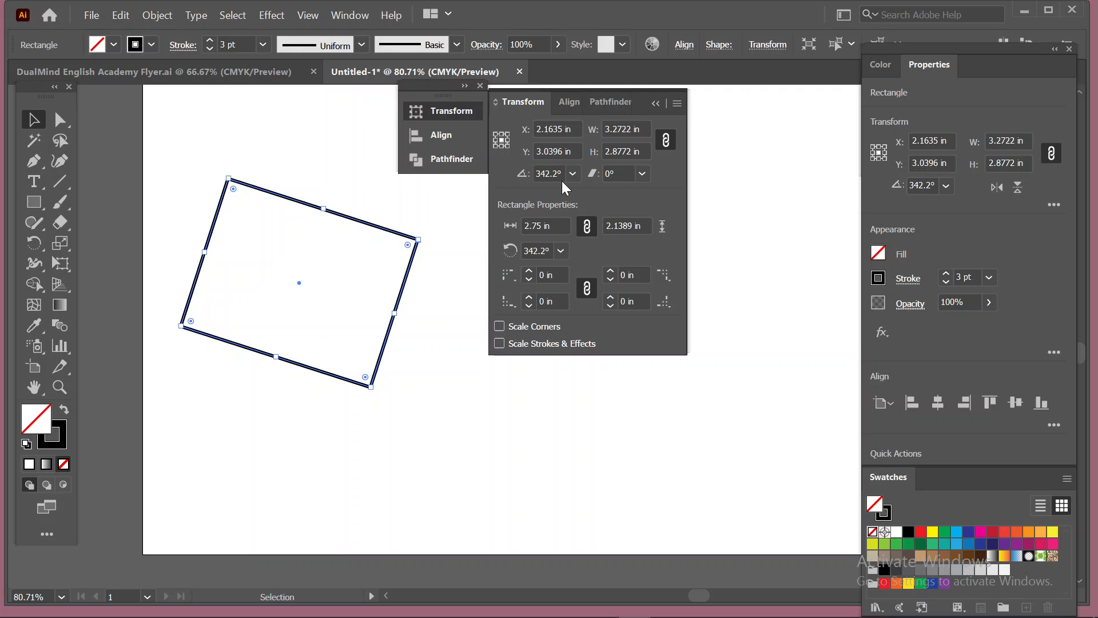
key("ctrl+z")
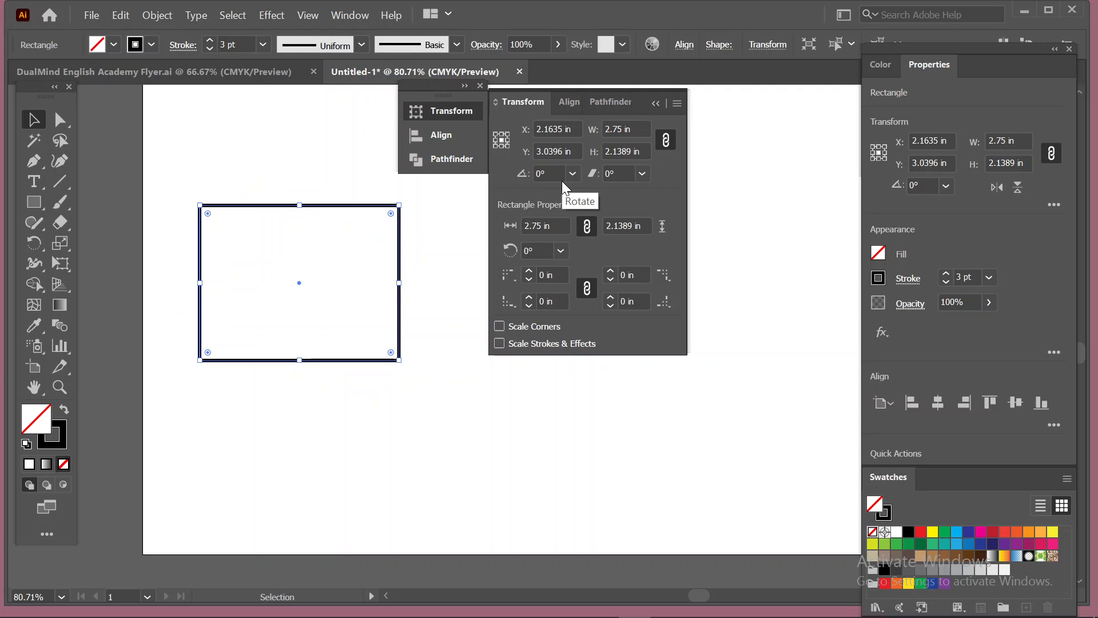
Step: Resize the rectangle freehand with its upper-left, then its upper-right corner as reference point, to about 2.63 in by 2.11 in
left_click(496, 135)
mouse_move(399, 360)
left_mouse_down()
mouse_move(233, 277)
mouse_move(498, 359)
mouse_move(345, 260)
mouse_move(592, 426)
mouse_move(406, 418)
mouse_move(369, 363)
mouse_move(381, 371)
left_mouse_up()
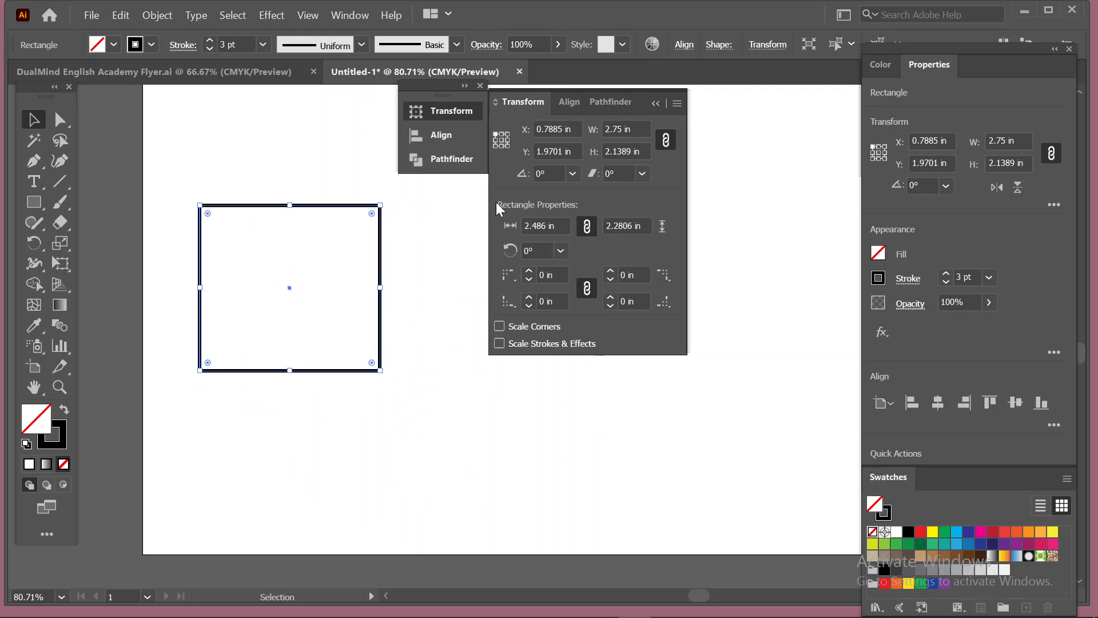
left_click(507, 133)
mouse_move(201, 369)
left_mouse_down()
mouse_move(314, 252)
mouse_move(201, 367)
mouse_move(251, 350)
mouse_move(263, 409)
mouse_move(187, 319)
mouse_move(189, 358)
left_mouse_up()
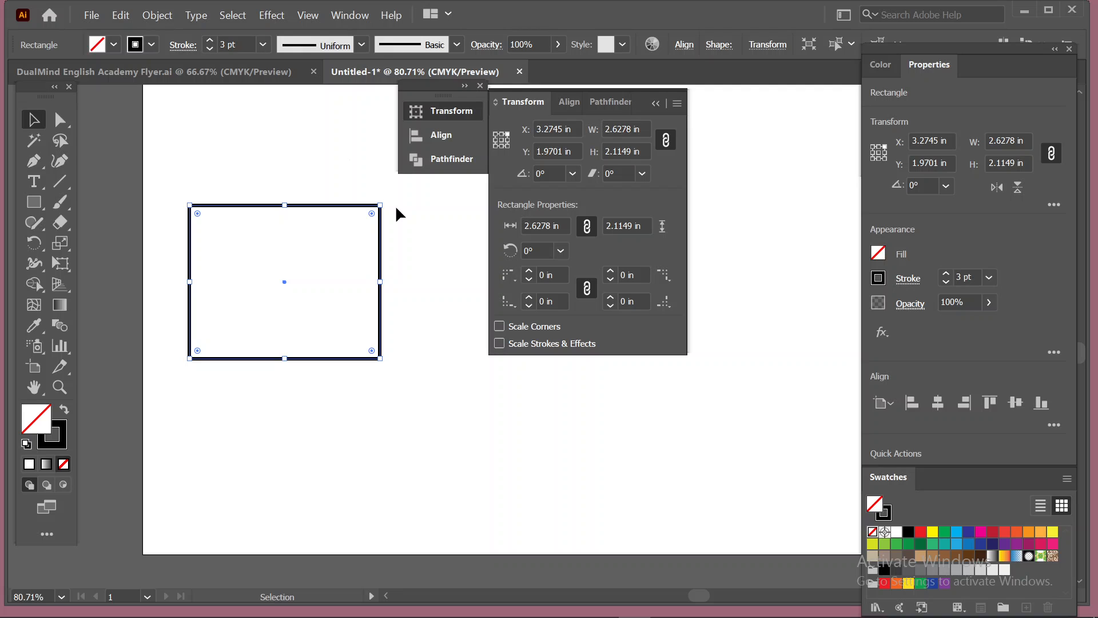
Step: Rotate the rectangle about its upper-right reference point to 60°, 30° and 240°, and return it to 0°
left_click(574, 174)
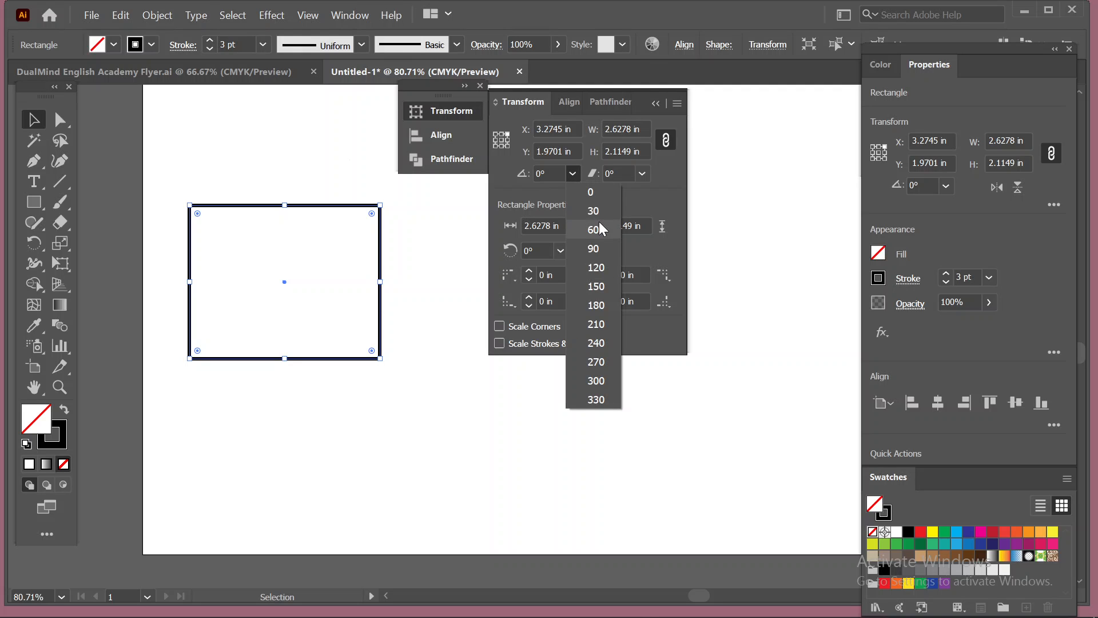
left_click(598, 222)
left_click(572, 173)
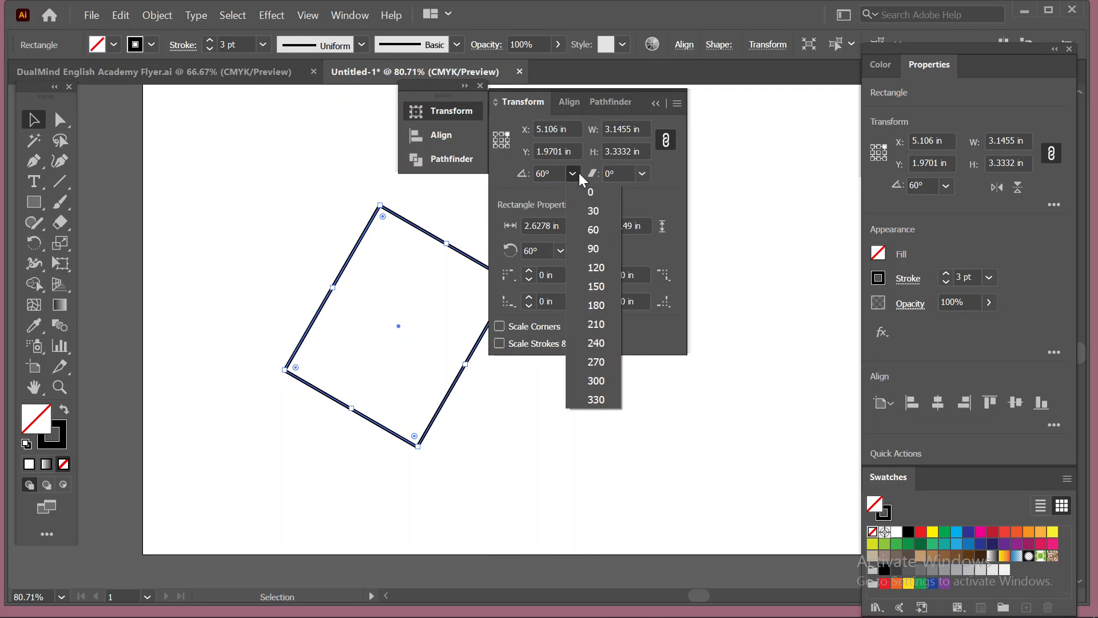
left_click(589, 211)
left_click(572, 174)
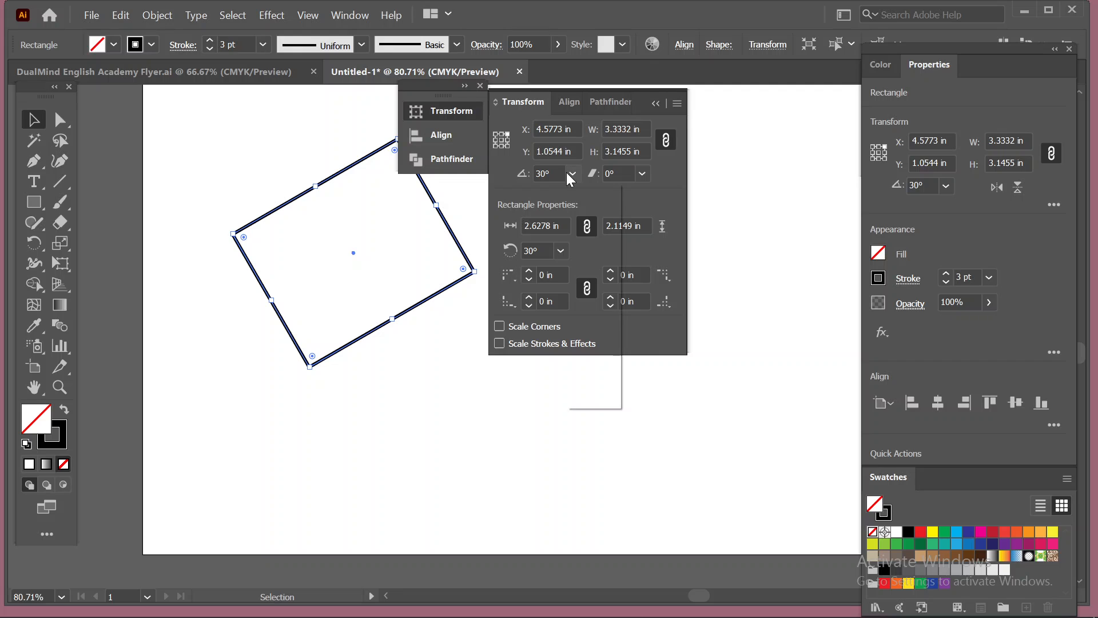
left_click(593, 344)
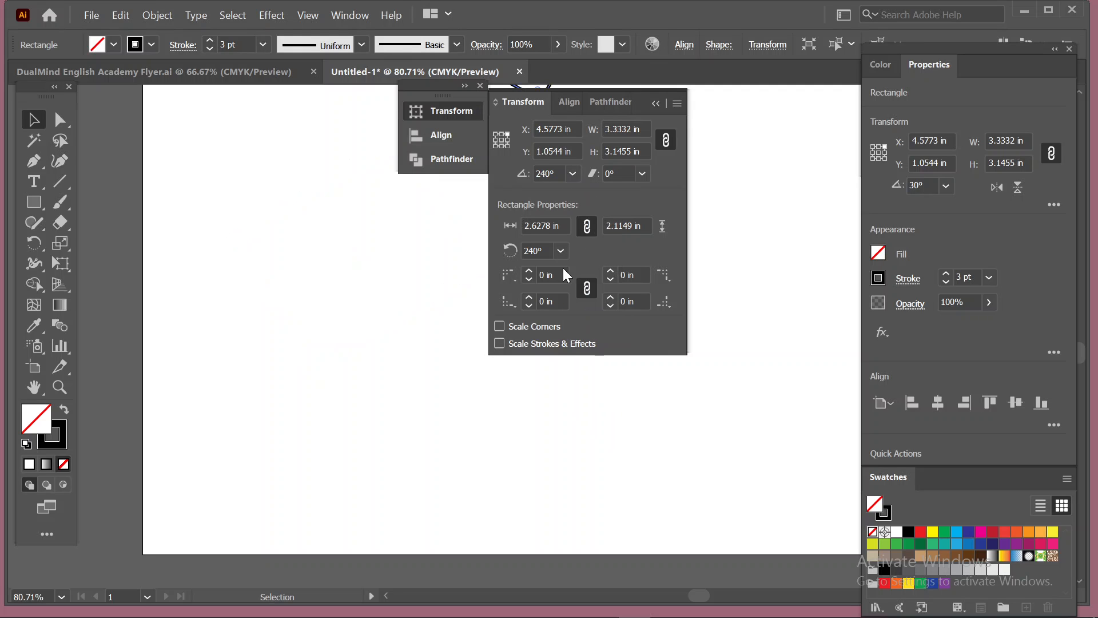
left_click(572, 172)
left_click(588, 196)
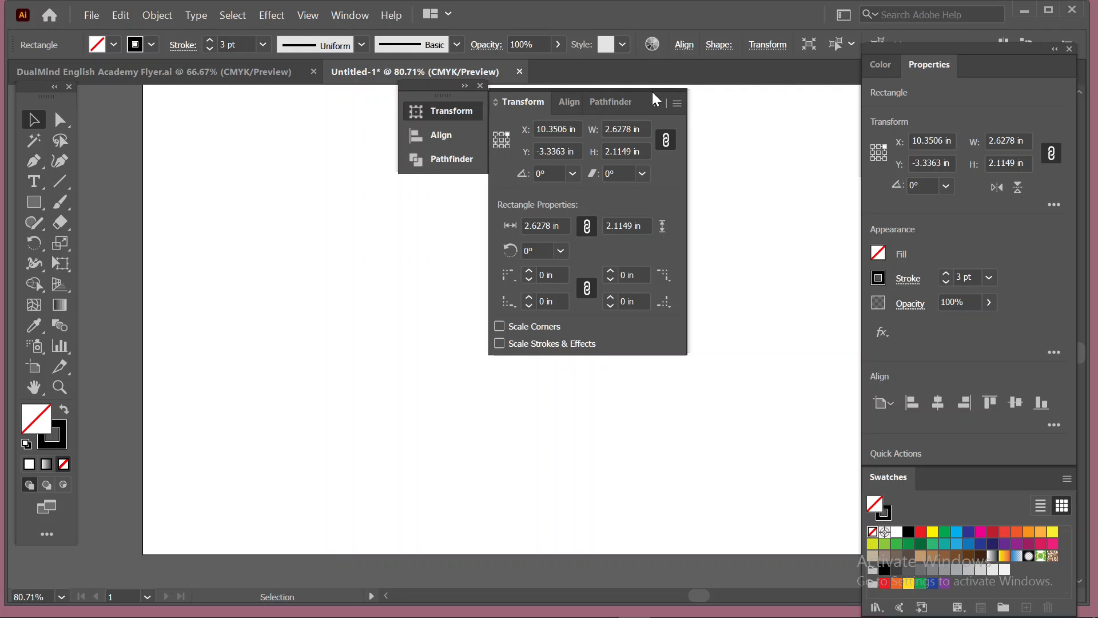
Step: Detach the Transform panel as a floating panel beside the drawing area and close the remaining Align and Pathfinder group
left_click_drag(516, 101, 740, 95)
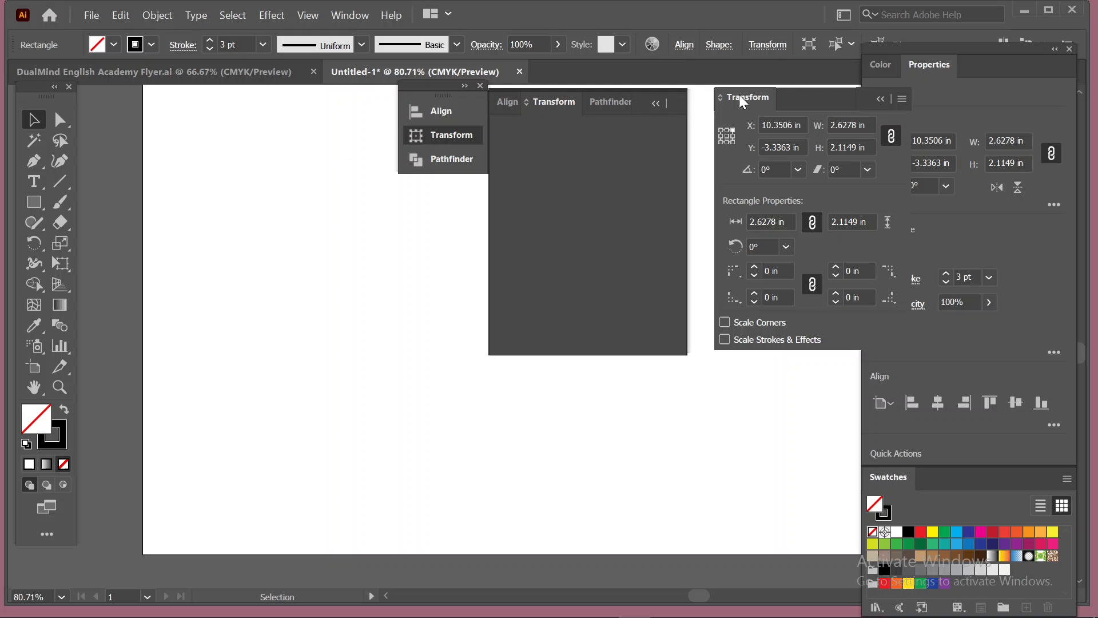
left_click(655, 104)
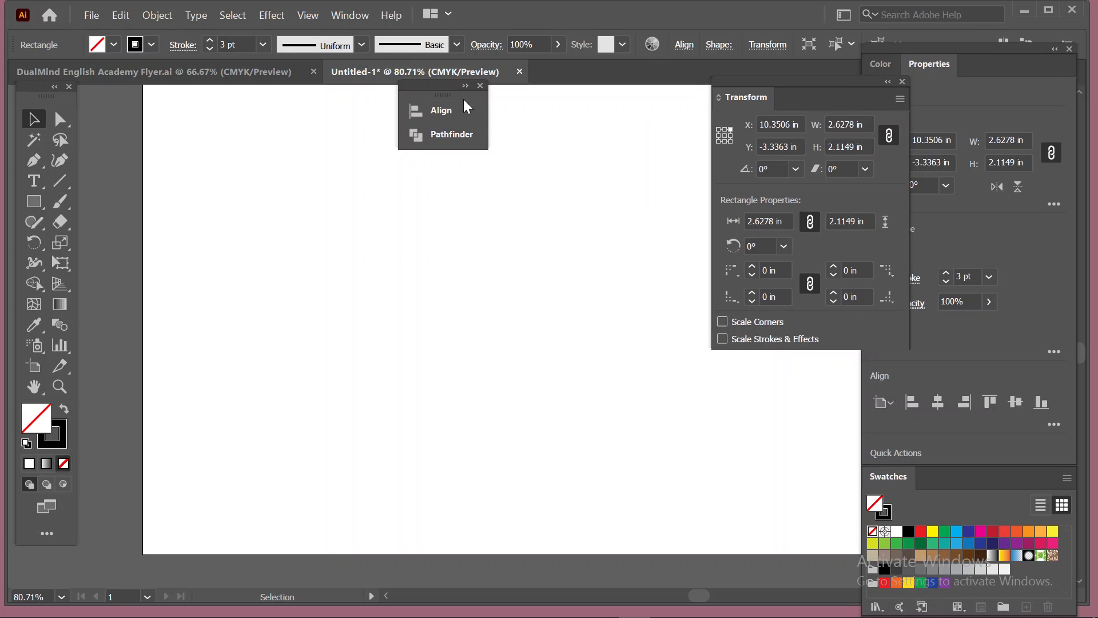
left_click(480, 85)
left_click_drag(784, 83, 649, 121)
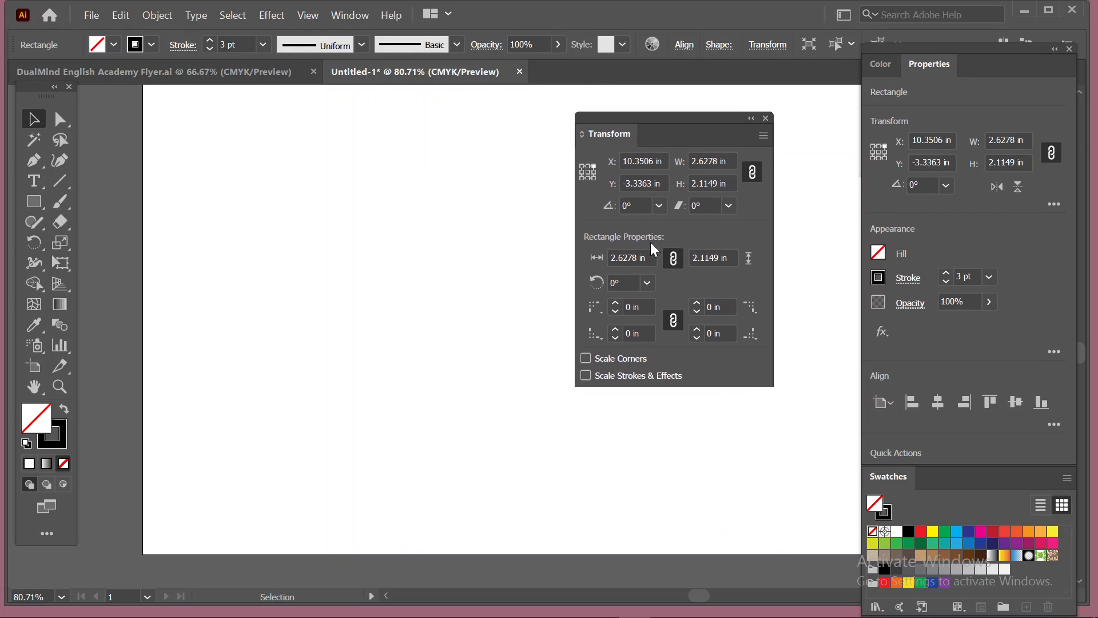
Step: Set the selected rectangle's angle to 90° in its Rectangle Properties
left_click(647, 281)
left_click(660, 302)
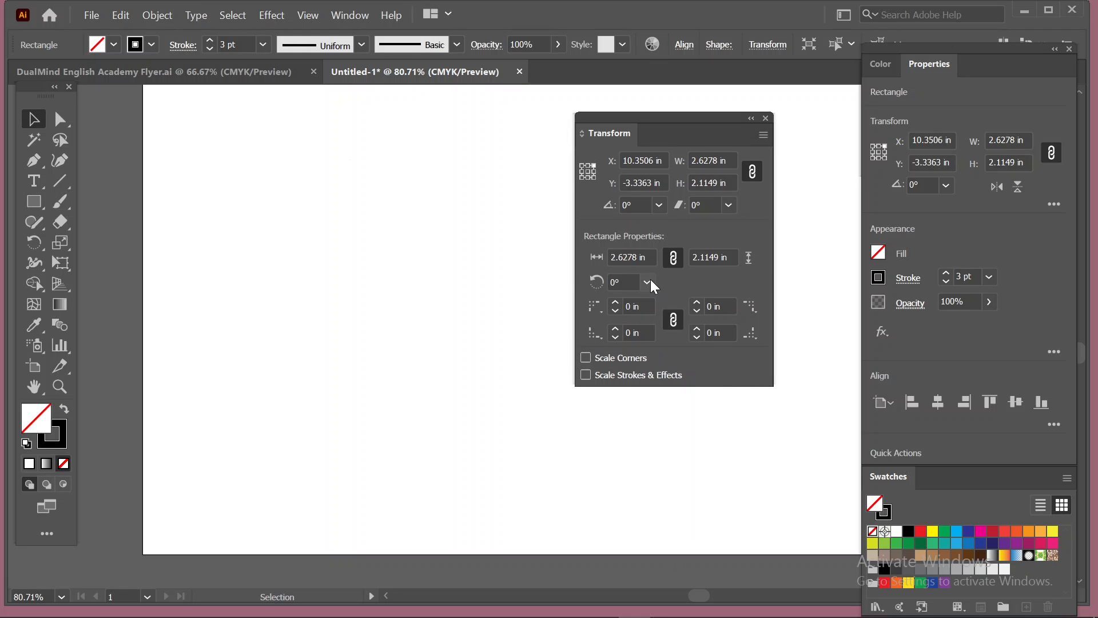
left_click(646, 281)
left_click(667, 376)
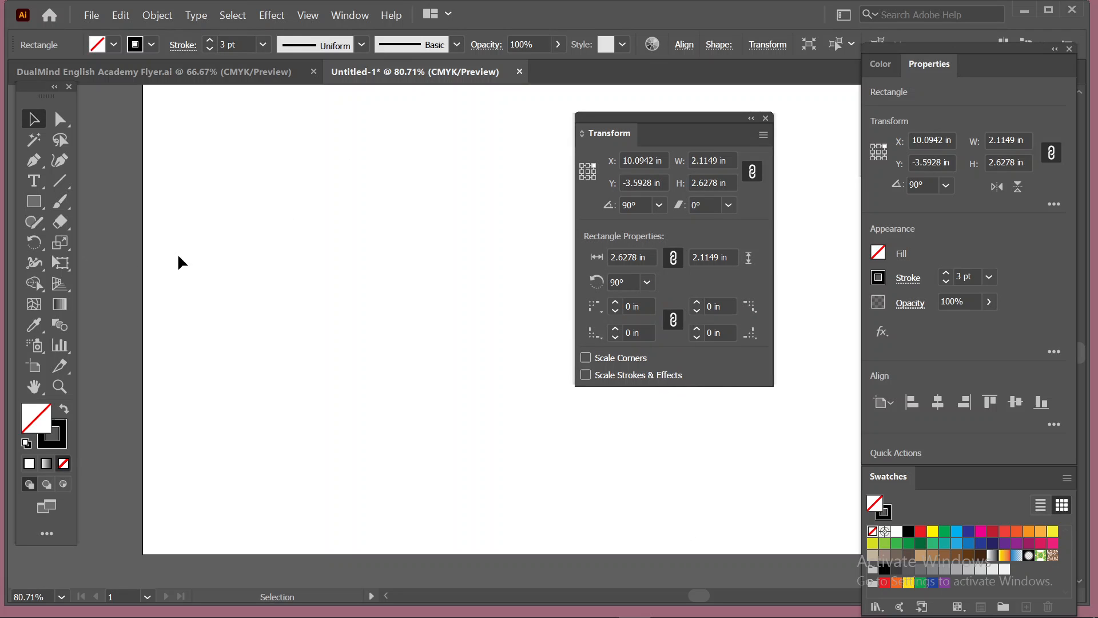
Step: Draw a new rectangle about 4.22 in wide and 2.46 in high on the artboard
left_click(38, 202)
left_click_drag(216, 168, 522, 346)
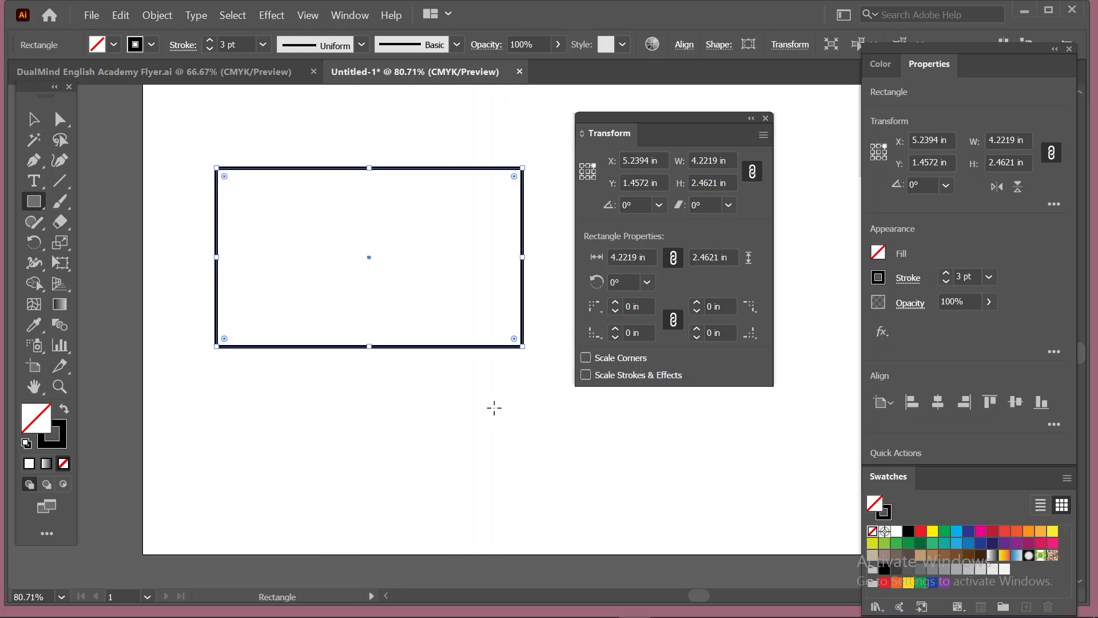
left_click(647, 280)
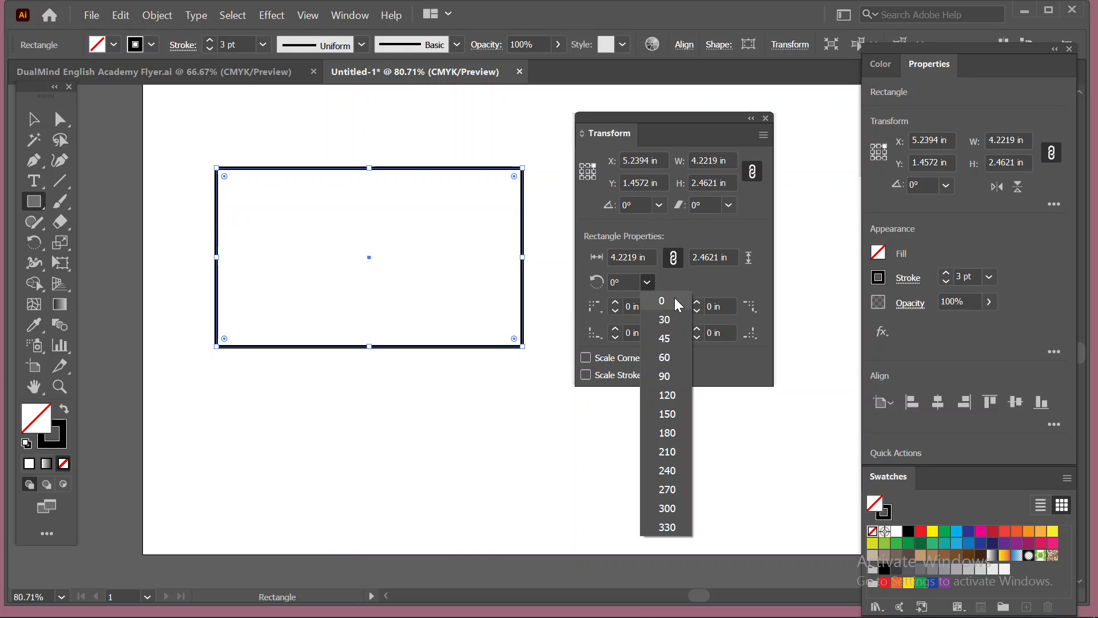
left_click(643, 257)
Step: Set the new rectangle's width to 4 in through its Rectangle Properties, keeping the proportions linked
left_click(648, 257)
scroll(649, 256, "up", 11)
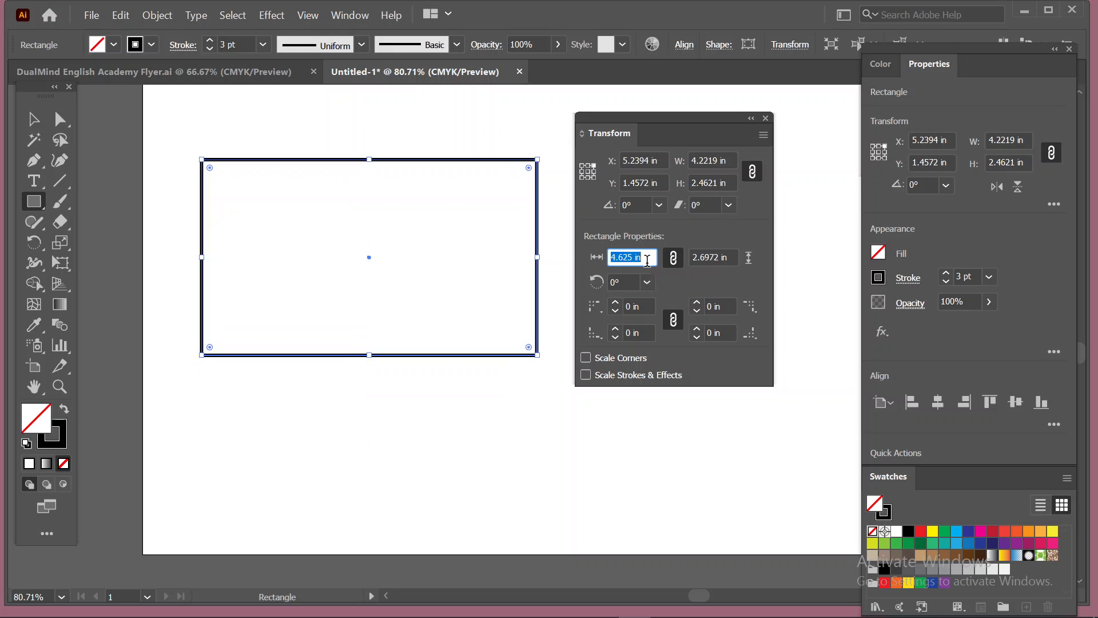
scroll(647, 260, "up", 2)
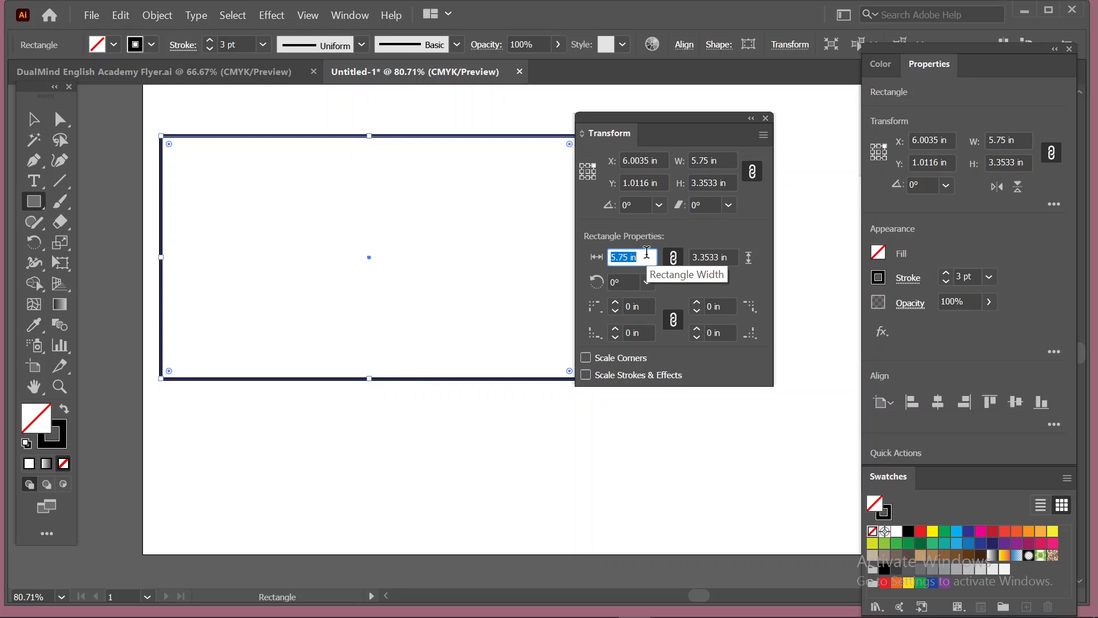
scroll(647, 252, "down", 8)
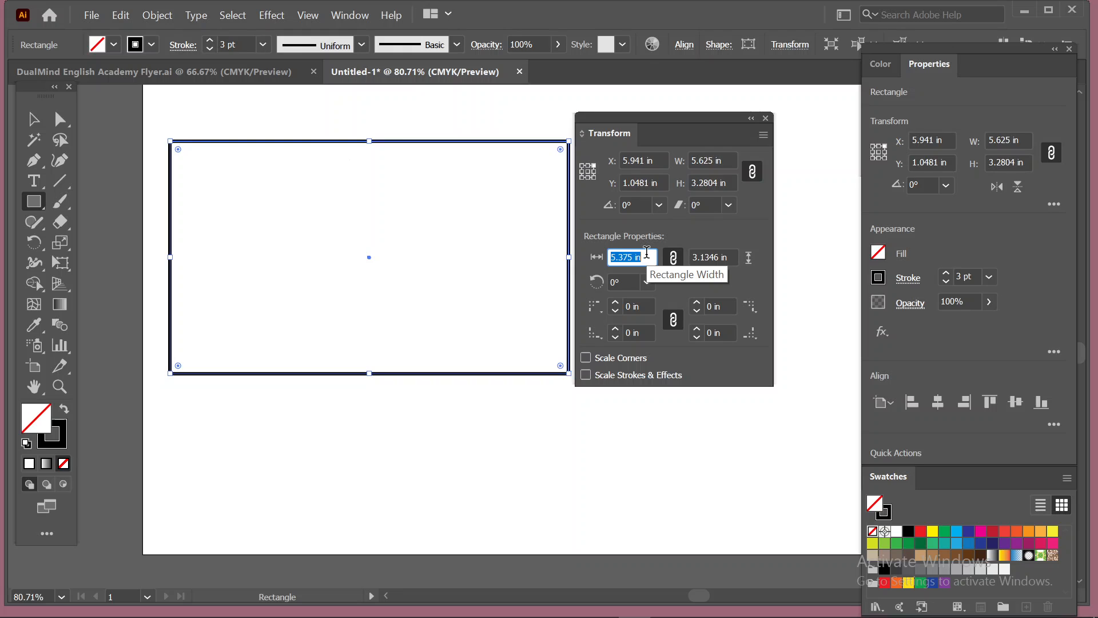
scroll(646, 252, "down", 4)
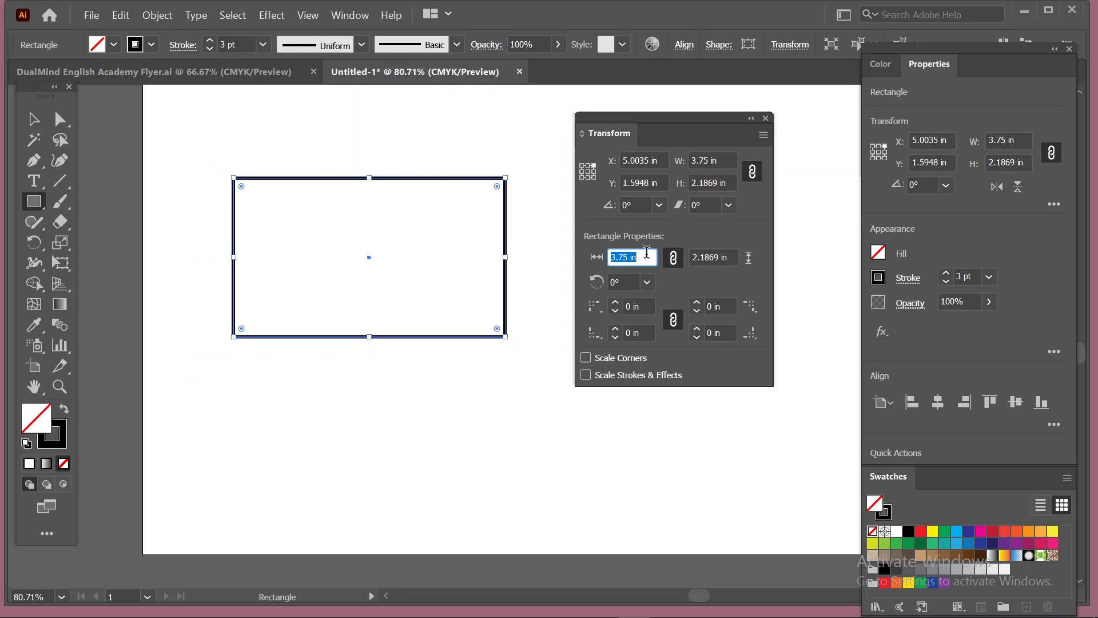
scroll(647, 253, "up", 1)
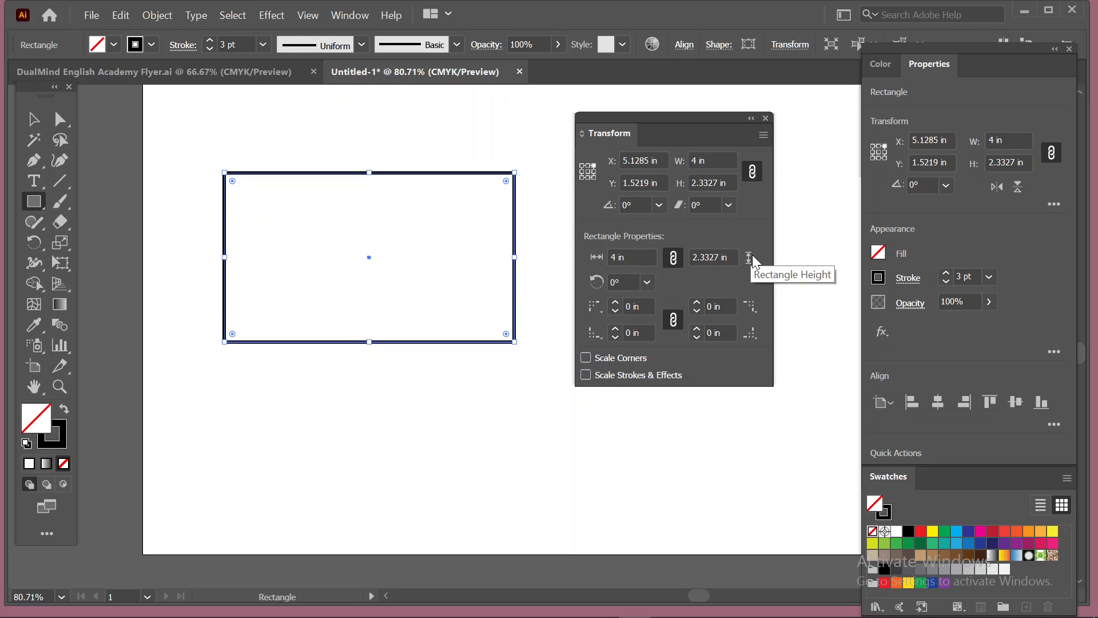
Step: Set the rectangle's height to 2.375 in through its Rectangle Properties, keeping width and height linked
left_click(731, 252)
scroll(731, 253, "up", 10)
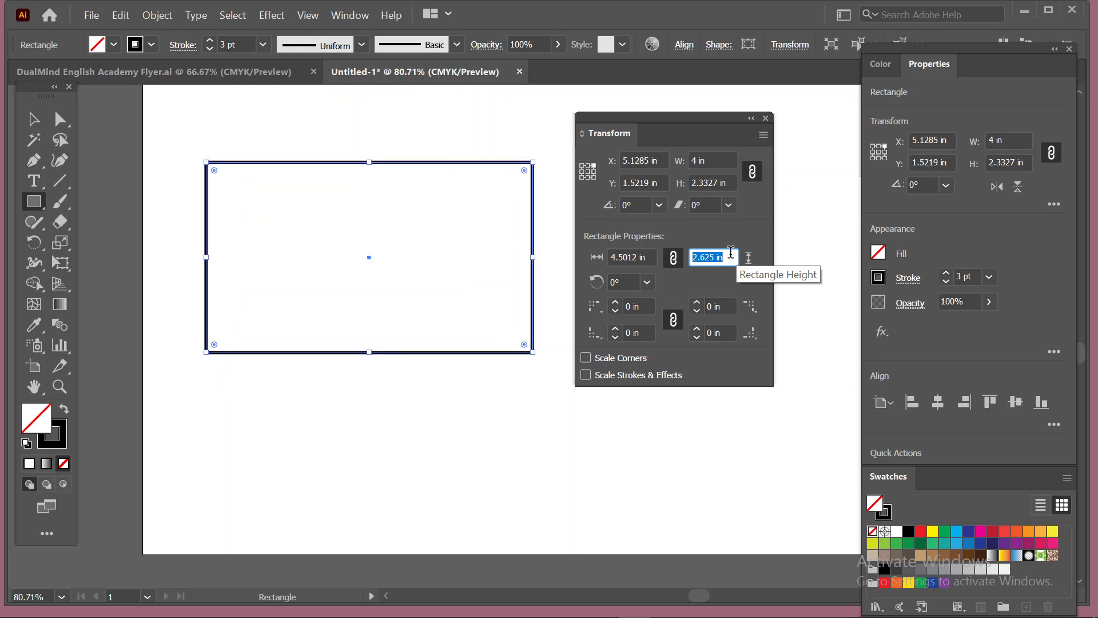
scroll(730, 252, "down", 10)
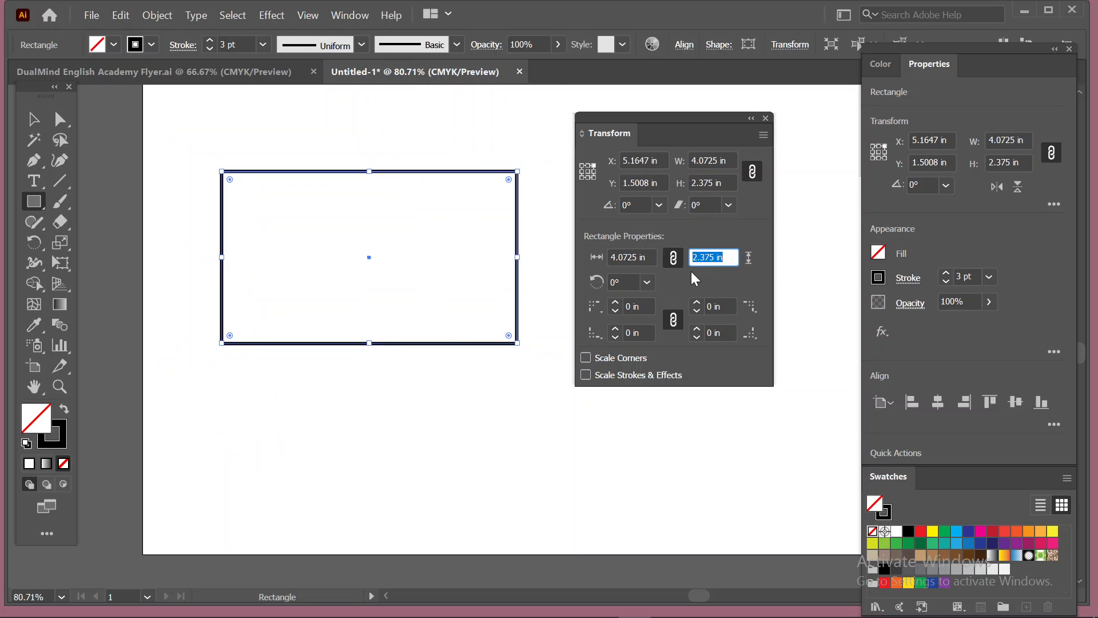
Step: Unlink the width and height in Rectangle Properties and set the rectangle's height to 2.625 in
left_click(673, 259)
left_click(724, 257)
scroll(724, 257, "up", 6)
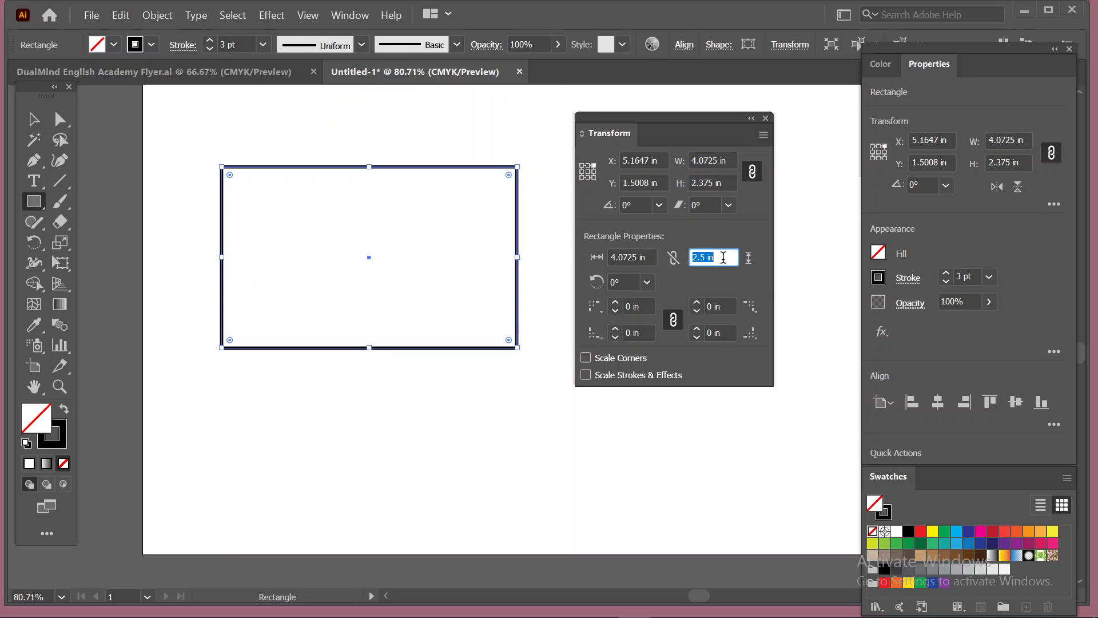
scroll(723, 257, "down", 4)
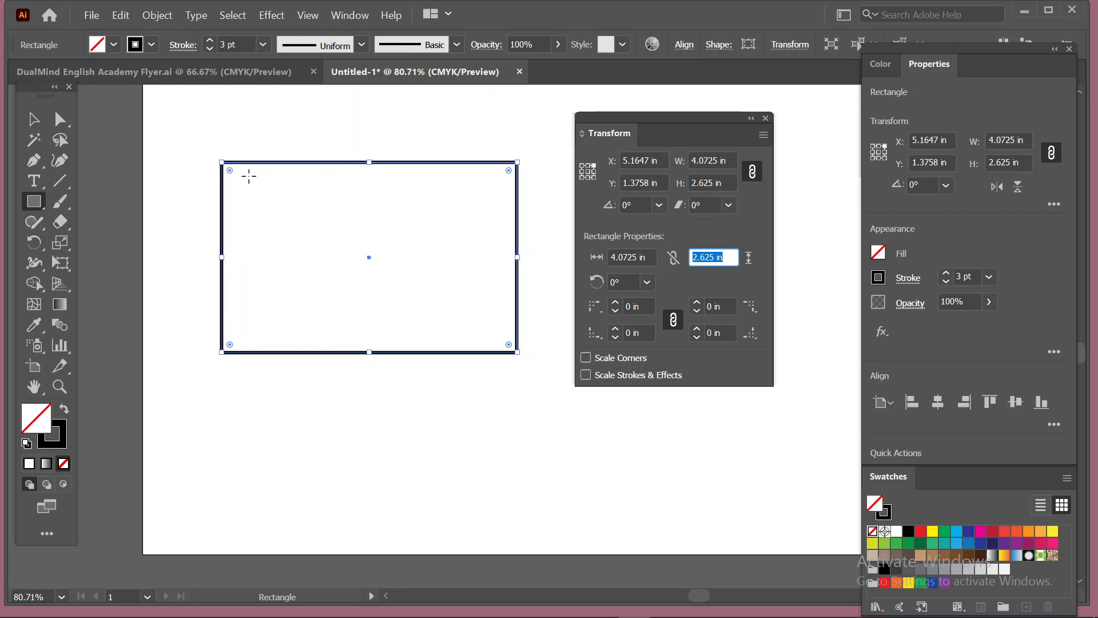
left_click_drag(231, 172, 158, 211)
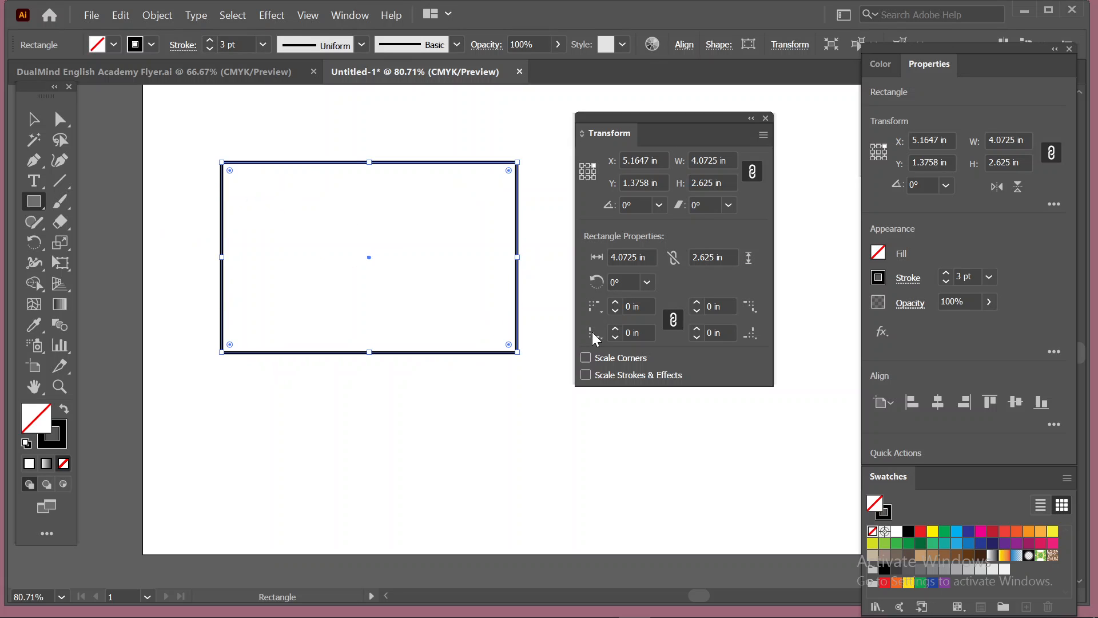
Step: Try rounding all four linked corners of the rectangle up to a 1.312 in radius, and return them to 0 in
left_click(642, 308)
scroll(642, 307, "up", 10)
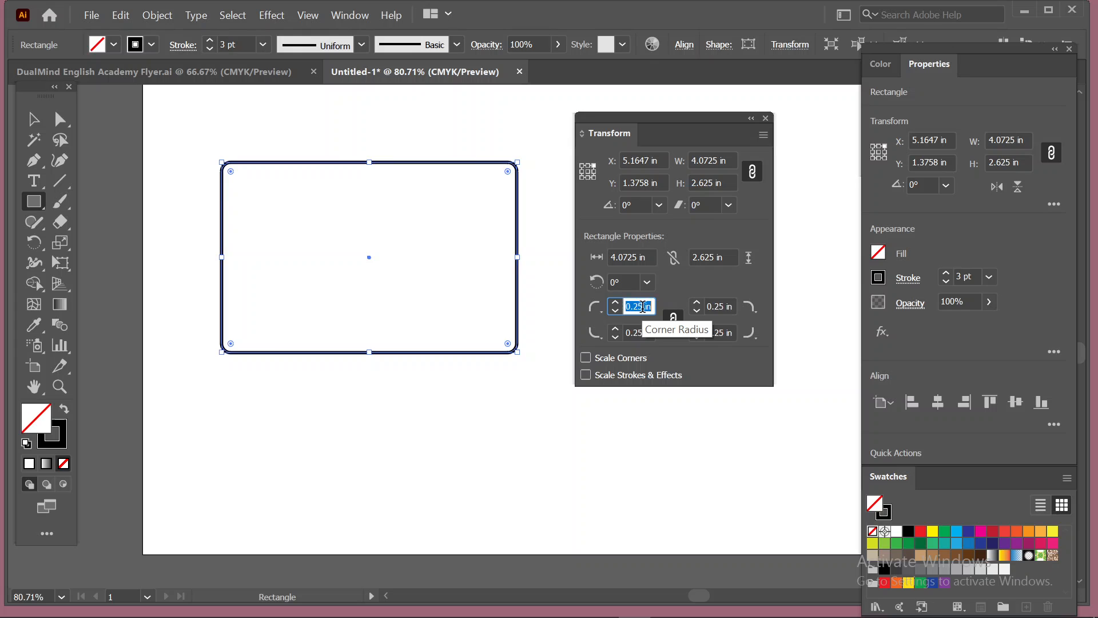
scroll(643, 307, "up", 1)
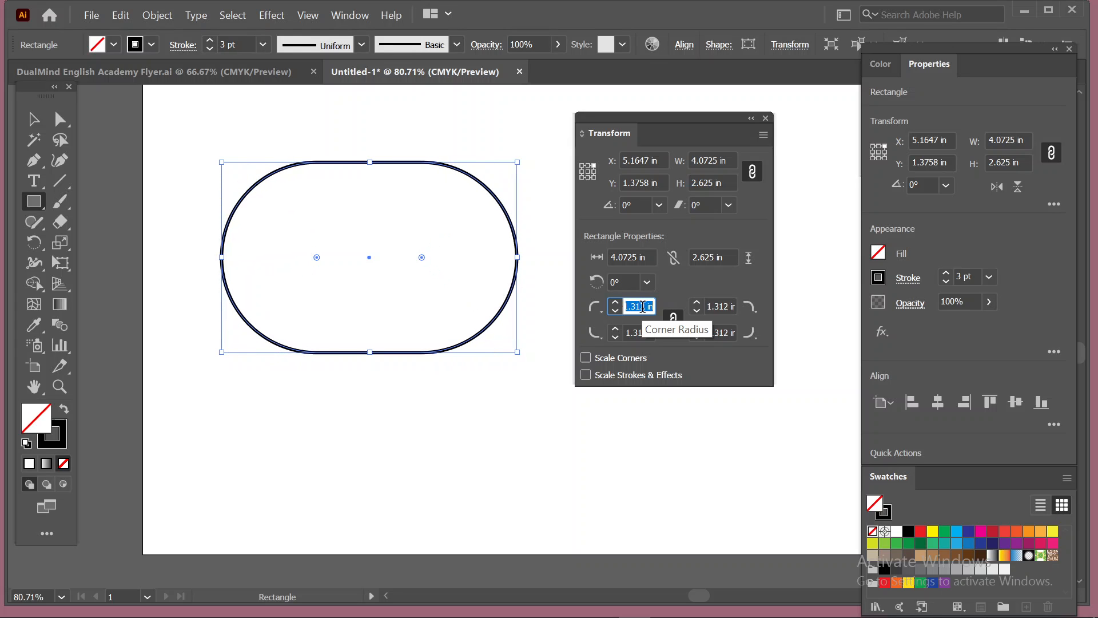
scroll(642, 307, "down", 11)
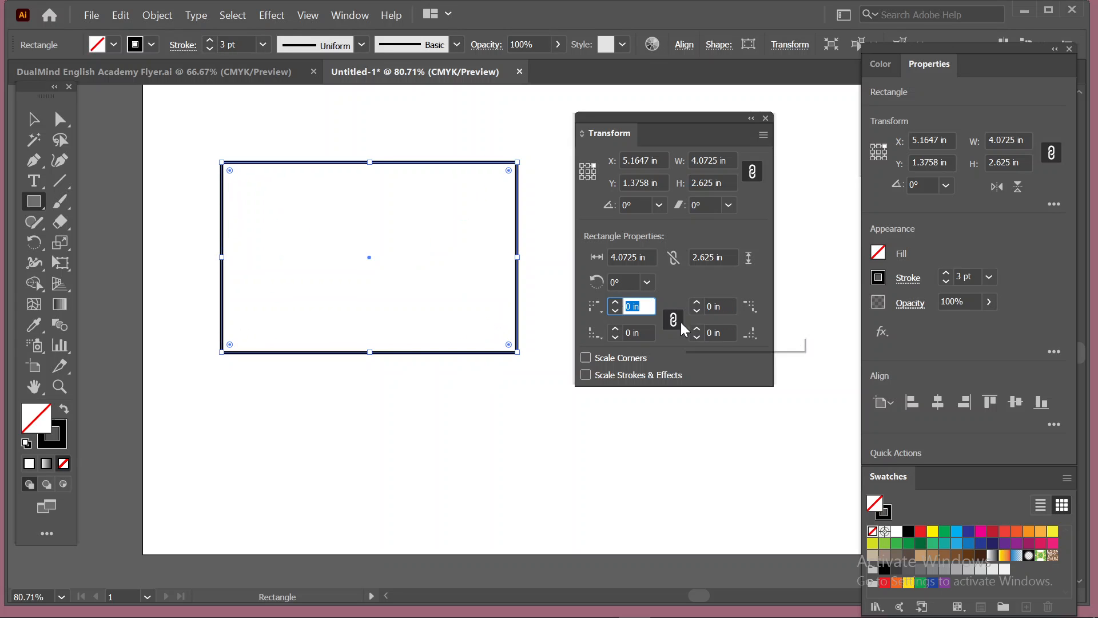
Step: Unlink the corner radii, try a 2.625 in radius on the rectangle's top-left corner only, and reset it to 0 in
left_click(681, 324)
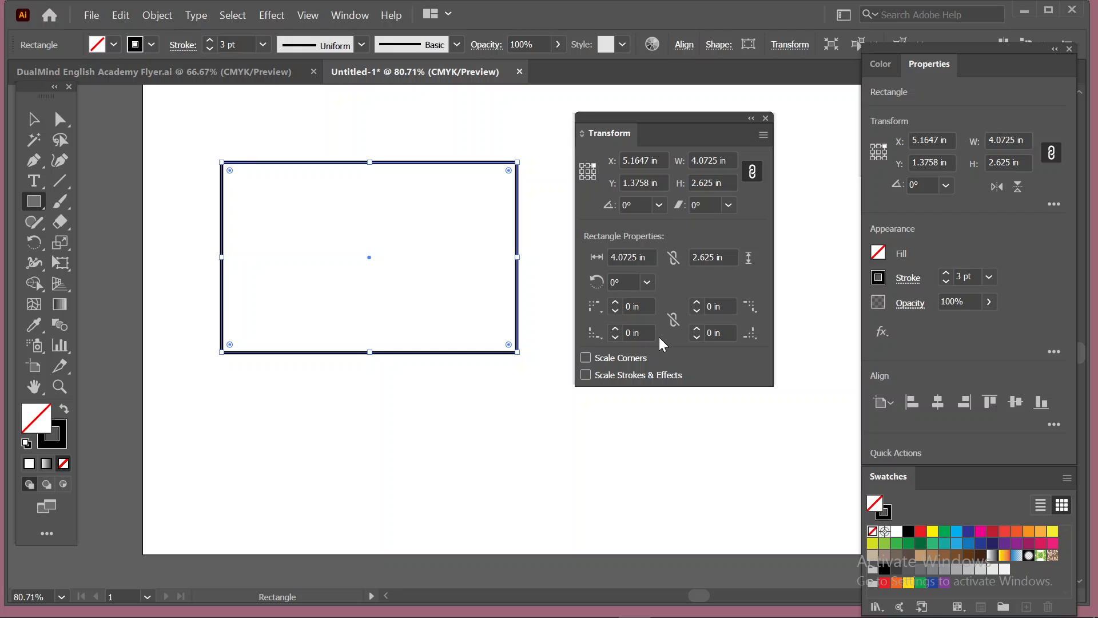
left_click(642, 301)
scroll(642, 301, "up", 20)
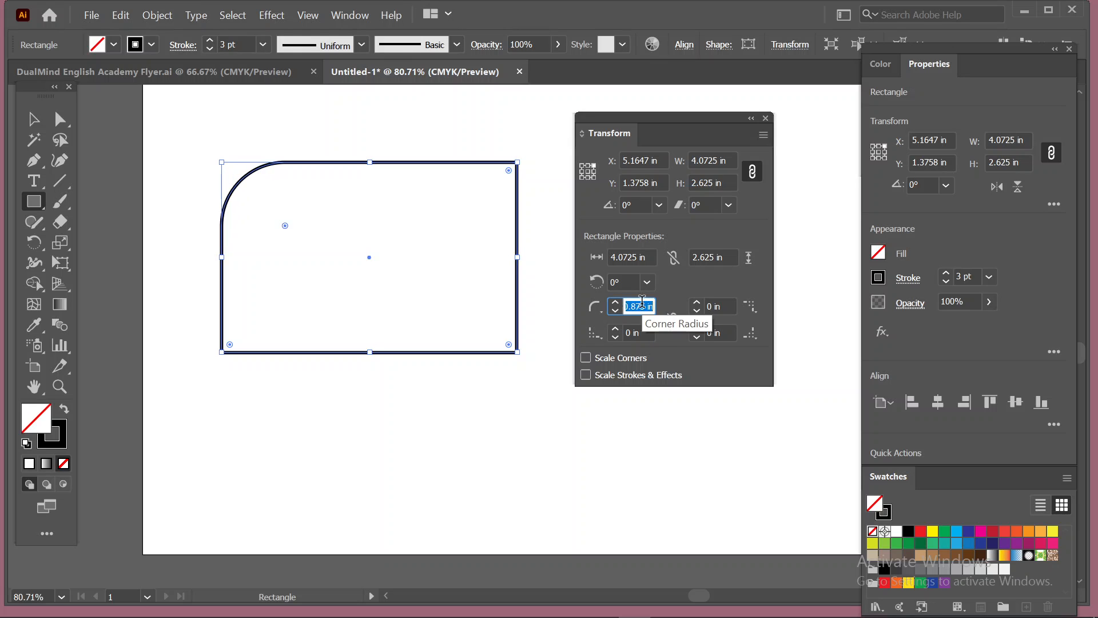
scroll(642, 301, "up", 4)
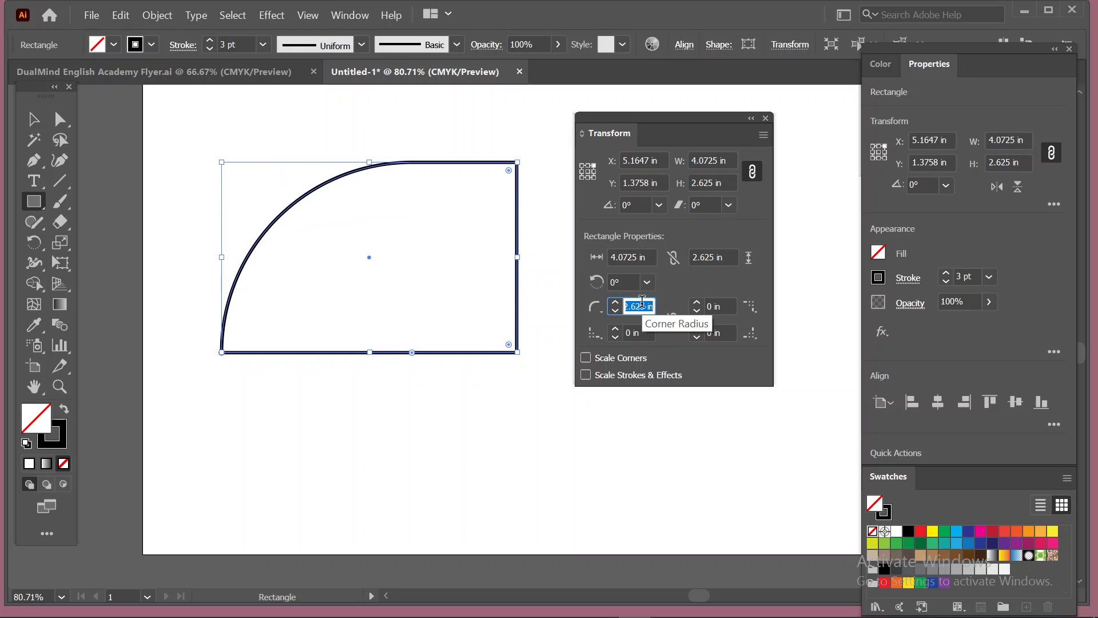
scroll(642, 301, "down", 20)
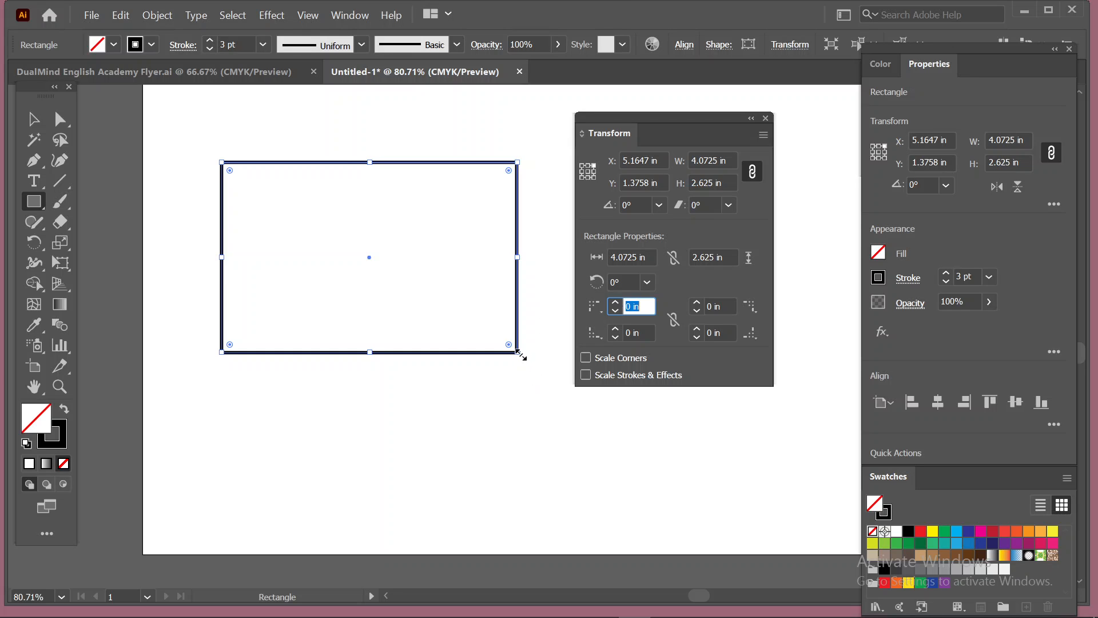
Step: Shrink the rectangle to about 1.12 by 1.07 in and duplicate it sideways into a horizontal row of five
left_click_drag(520, 354, 303, 239)
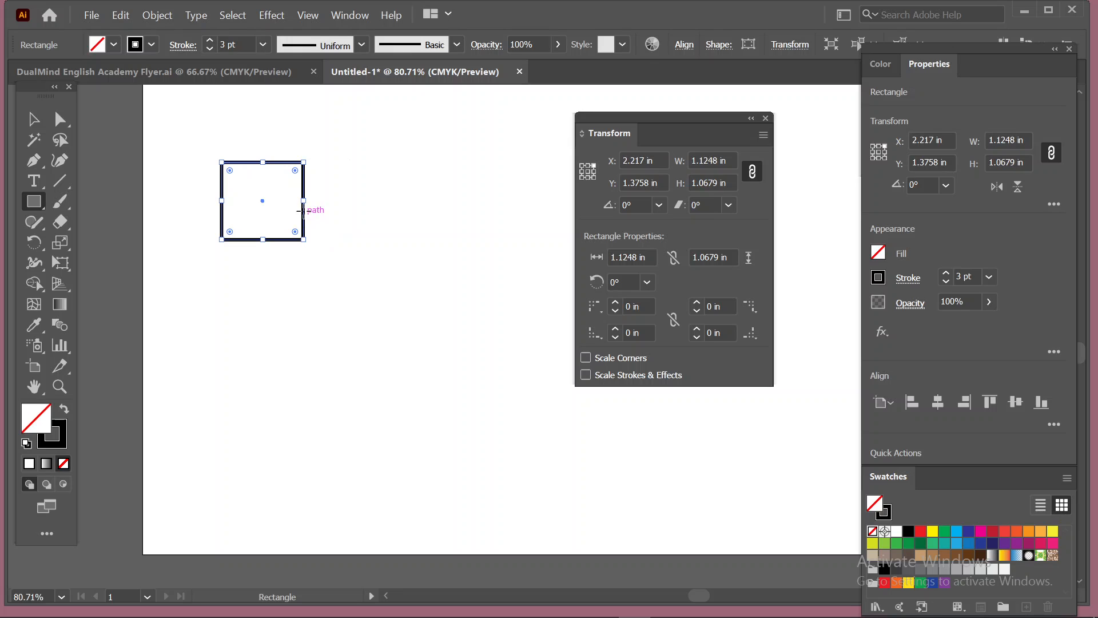
left_click(39, 120)
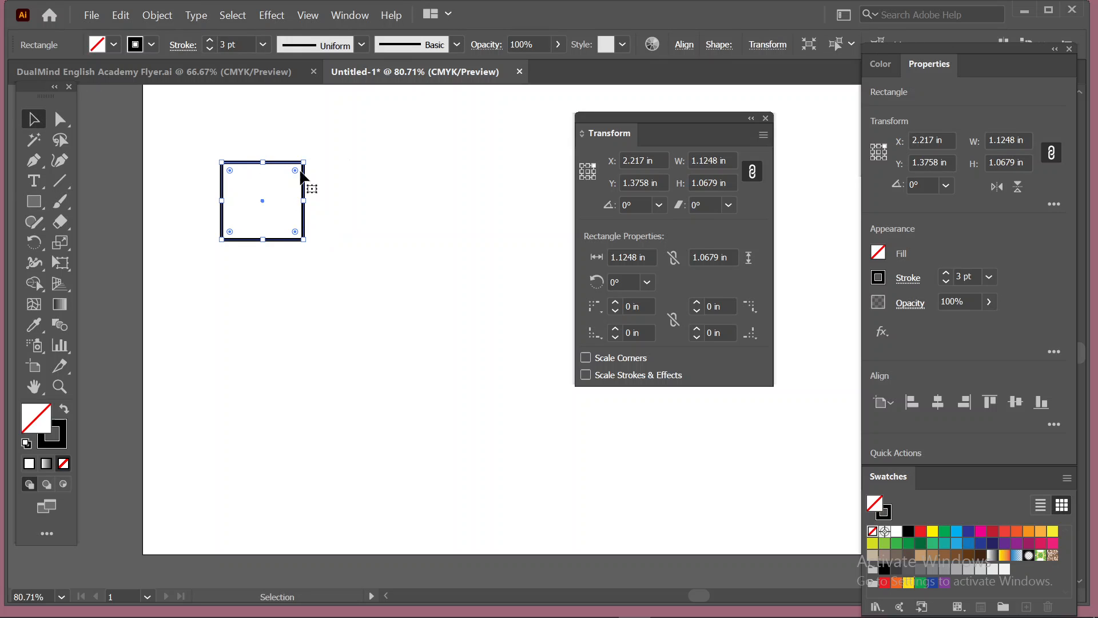
left_click_drag(276, 159, 386, 162)
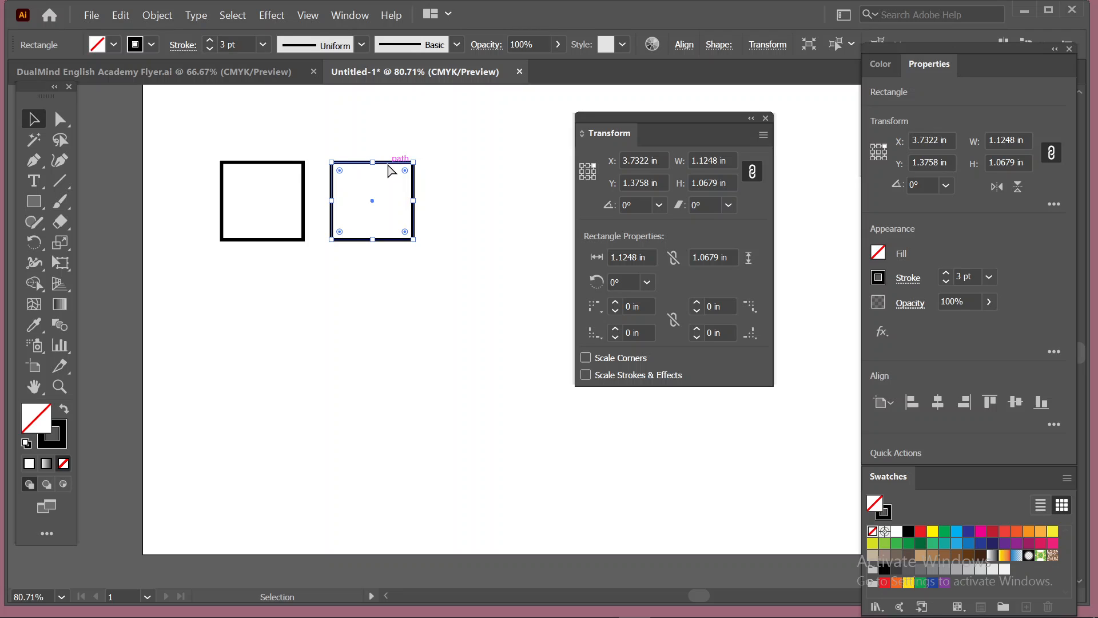
key("ctrl+z")
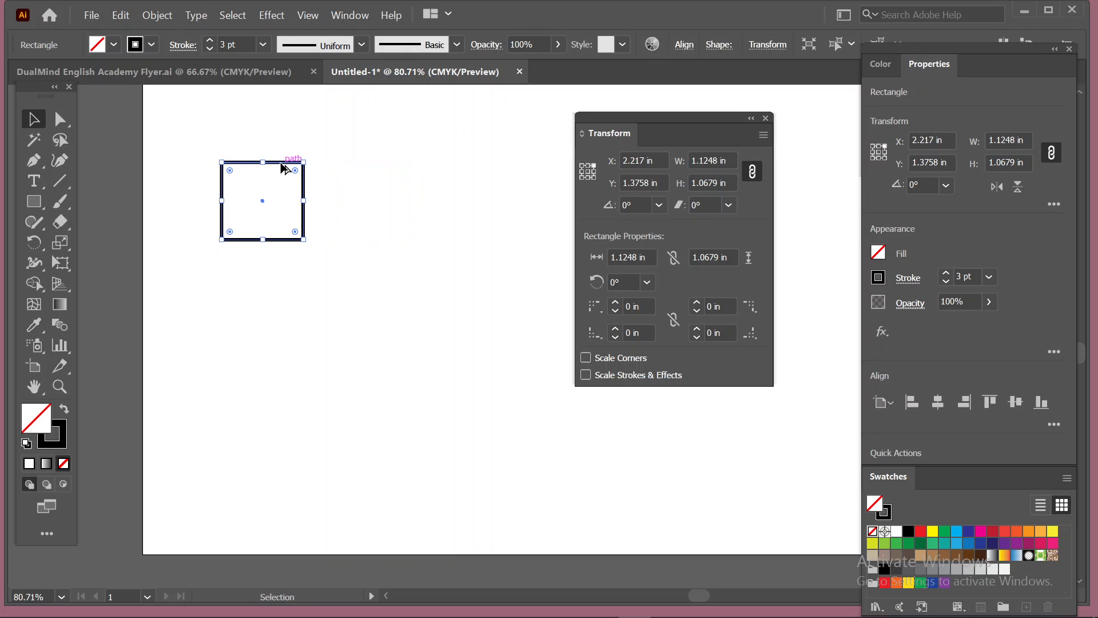
left_click_drag(282, 167, 508, 169)
key("ctrl+d")
key("ctrl+d")
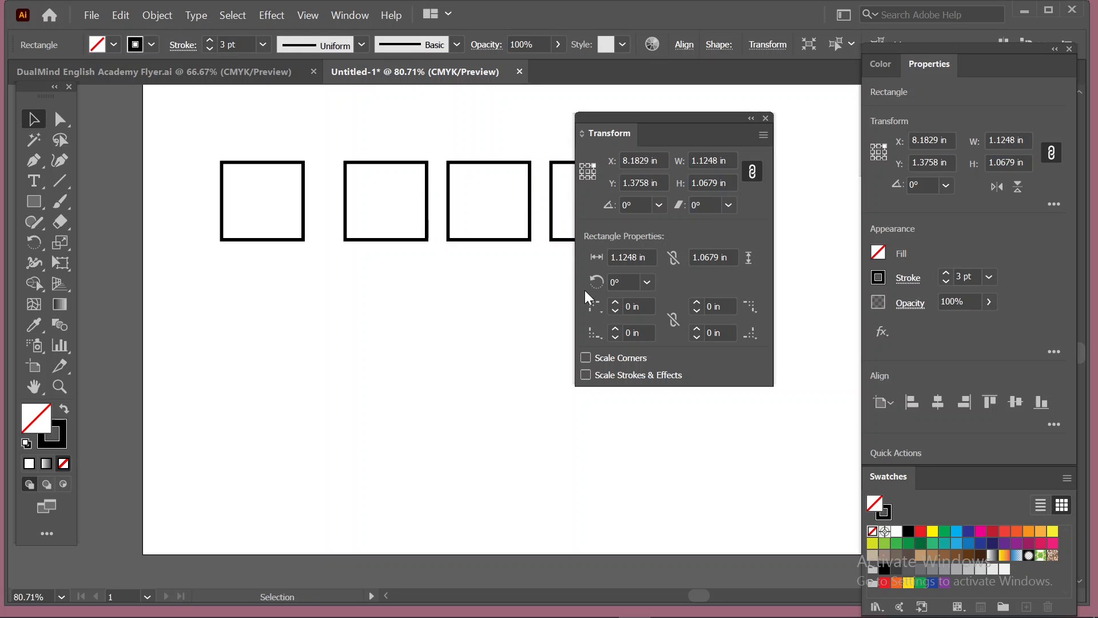
Step: Move the Transform panel off the artwork and duplicate the whole row of rectangles downward to make three rows
left_click_drag(689, 119, 915, 106)
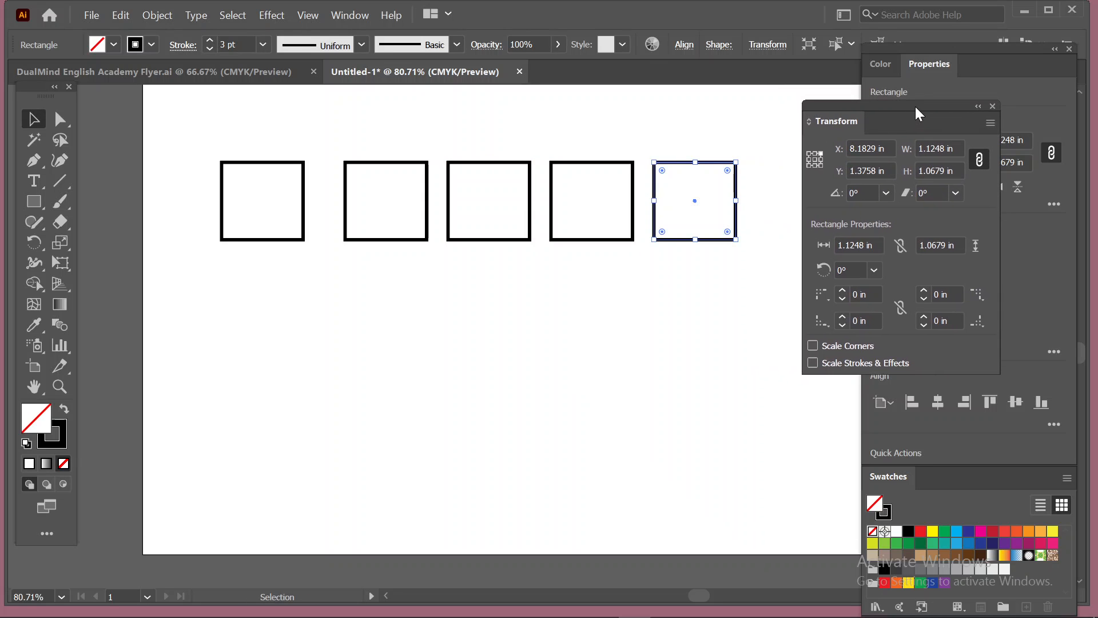
left_click_drag(205, 141, 742, 243)
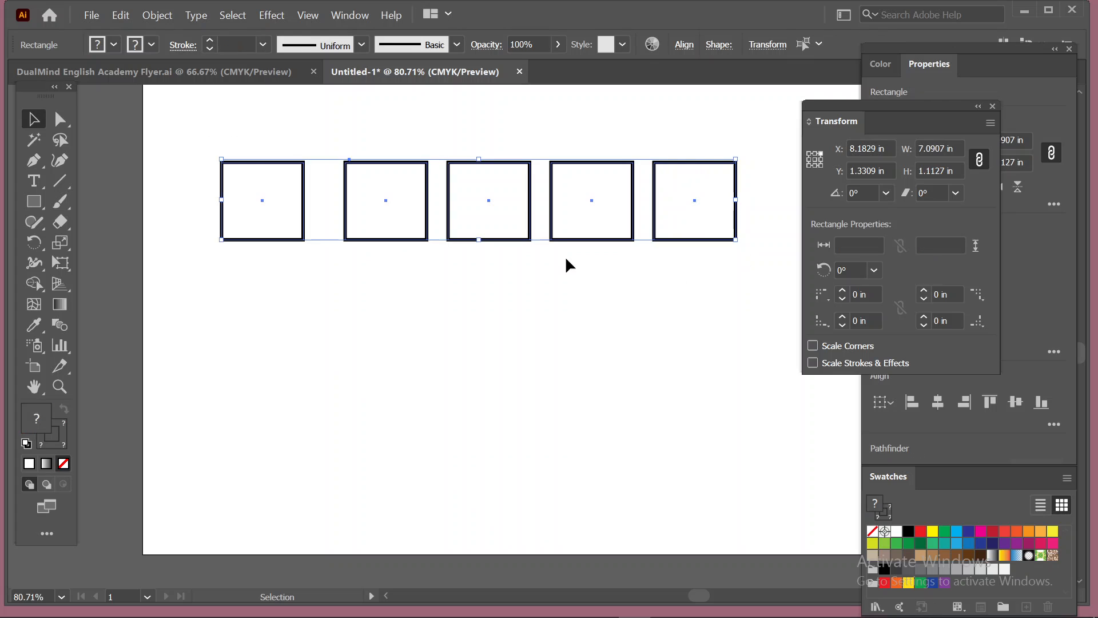
left_click_drag(560, 243, 582, 348)
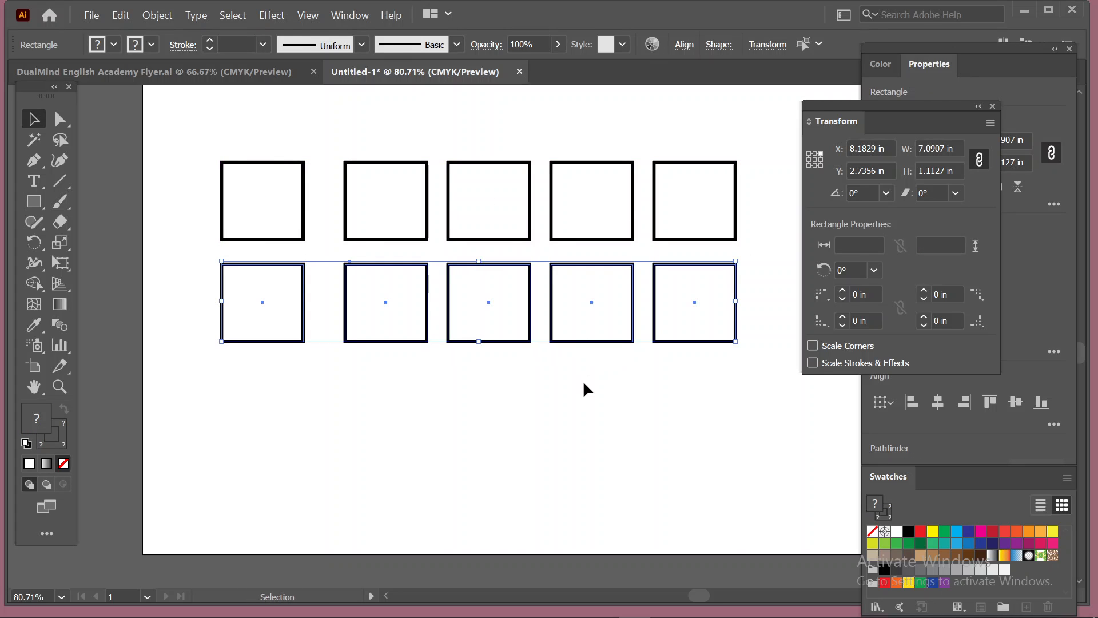
key("ctrl+d")
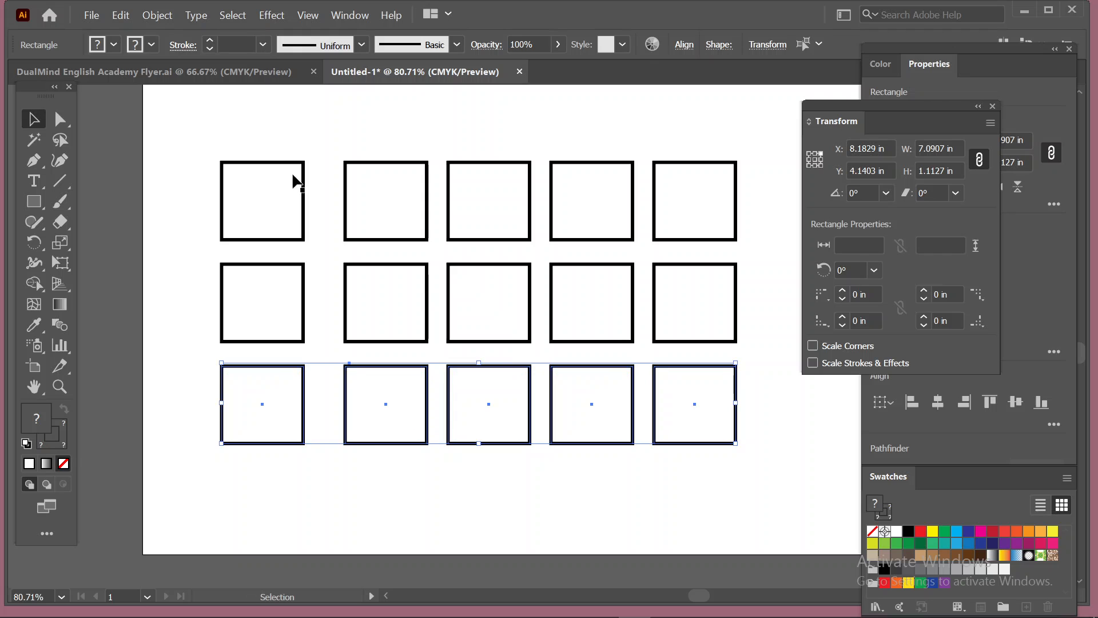
Step: Select all fifteen rectangles and set their X position to 8.375 in with the Transform panel
left_click_drag(221, 142, 740, 457)
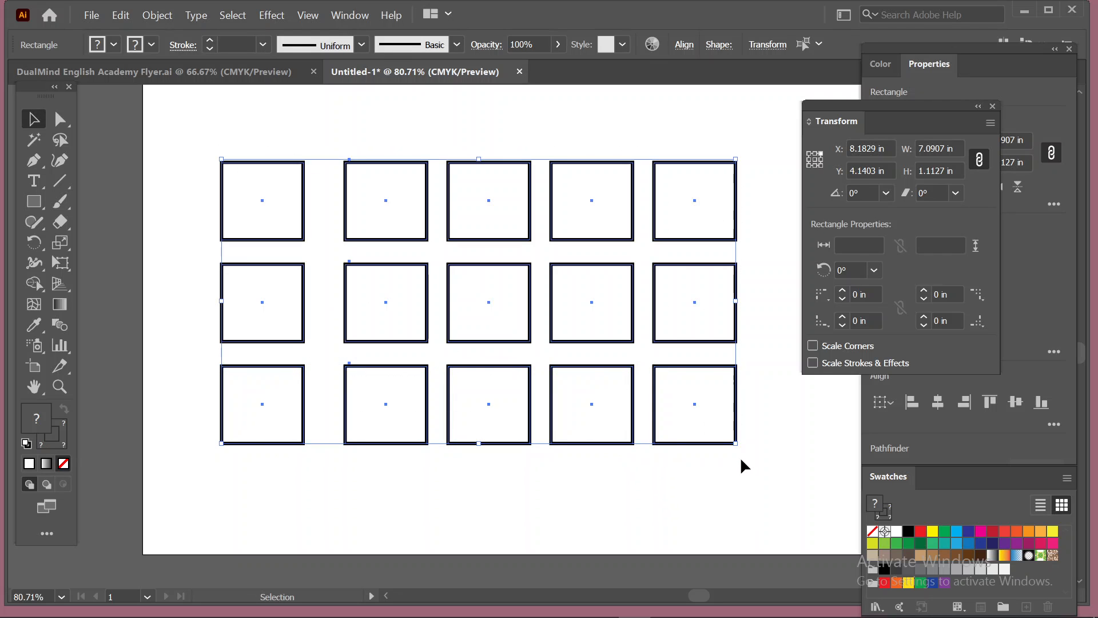
double_click(887, 148)
type("8.375")
key("Return")
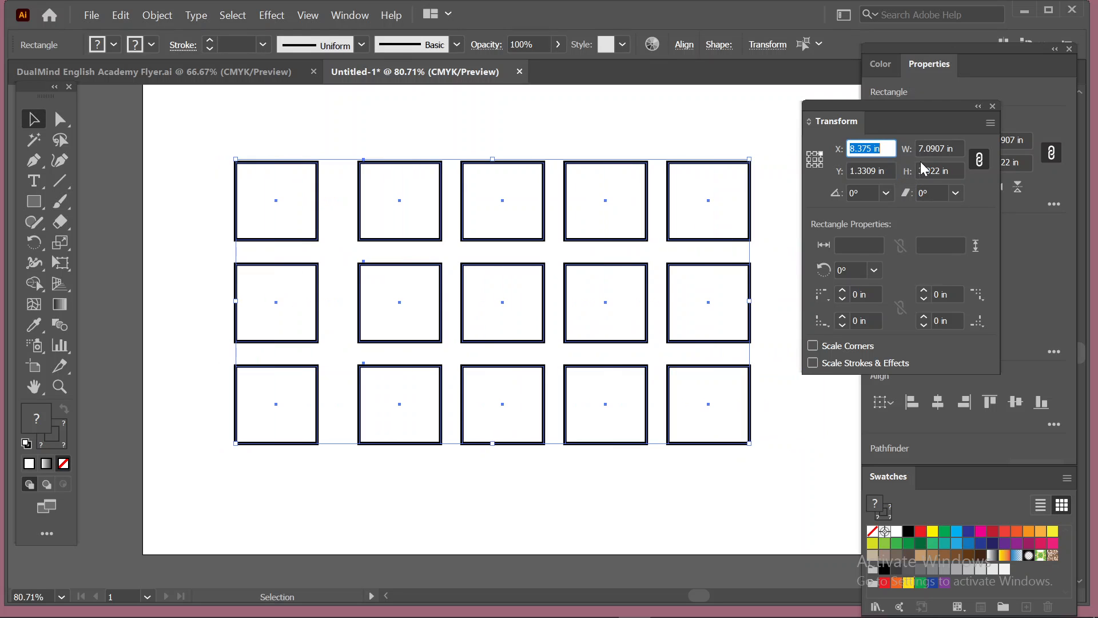
left_click(946, 148)
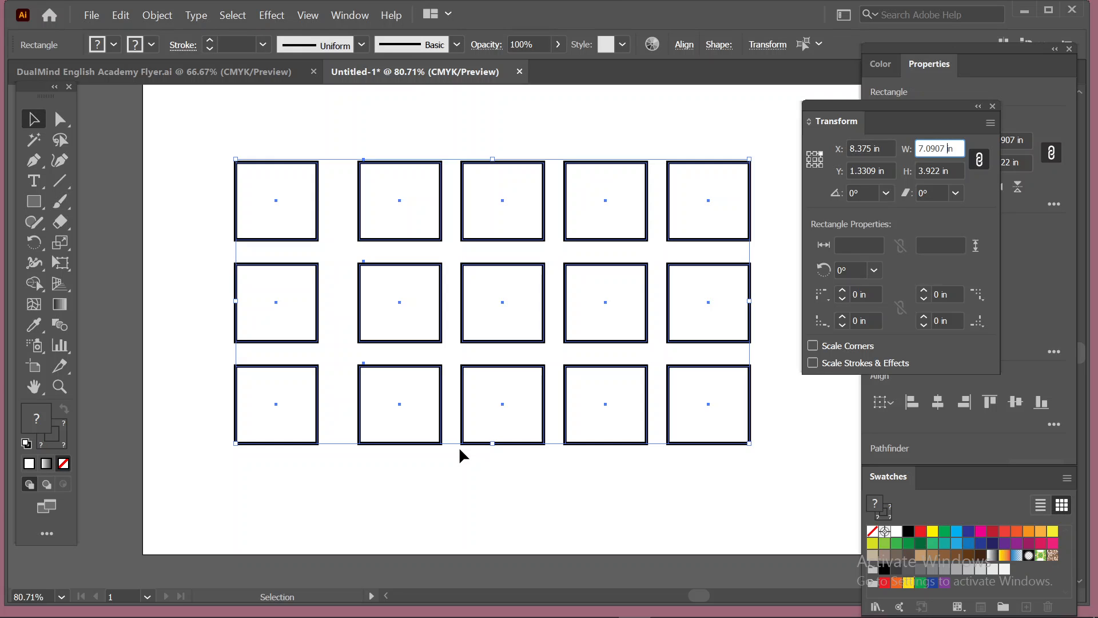
Step: Try rotating every selected rectangle individually with the Rectangle Angle, to 15° and 350°, and return it to 0°
left_click(851, 270)
key("Up")
key("Up")
key("Up")
key("Up")
key("Up")
key("Up")
key("Up")
key("Up")
key("Up")
key("Up")
key("Up")
key("Up")
key("Up")
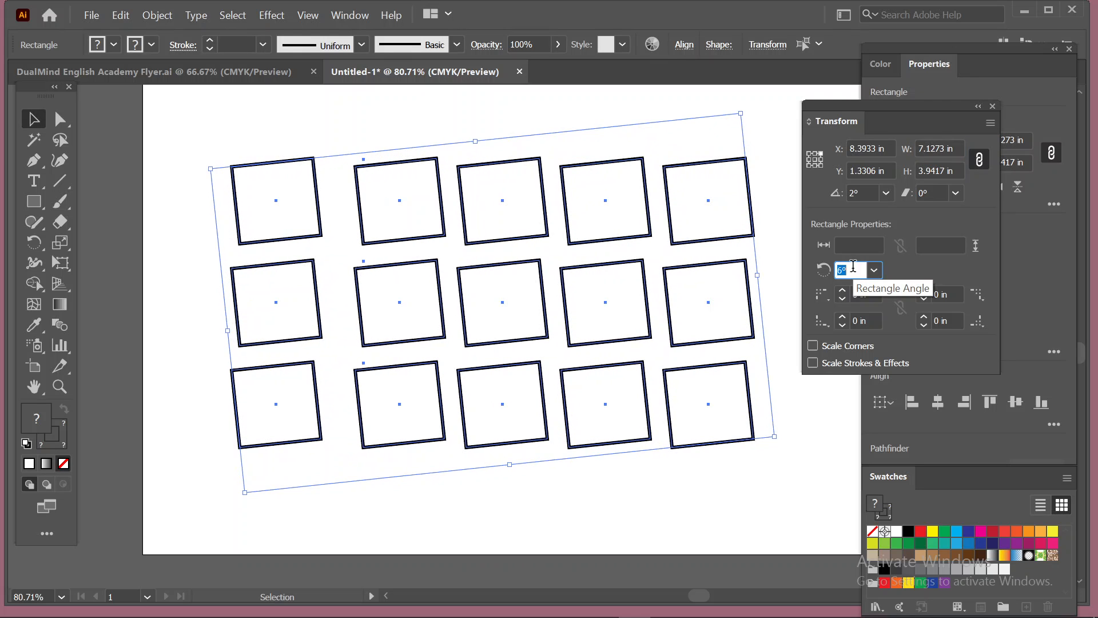
key("Up")
key("Up")
key("Up")
key("Up")
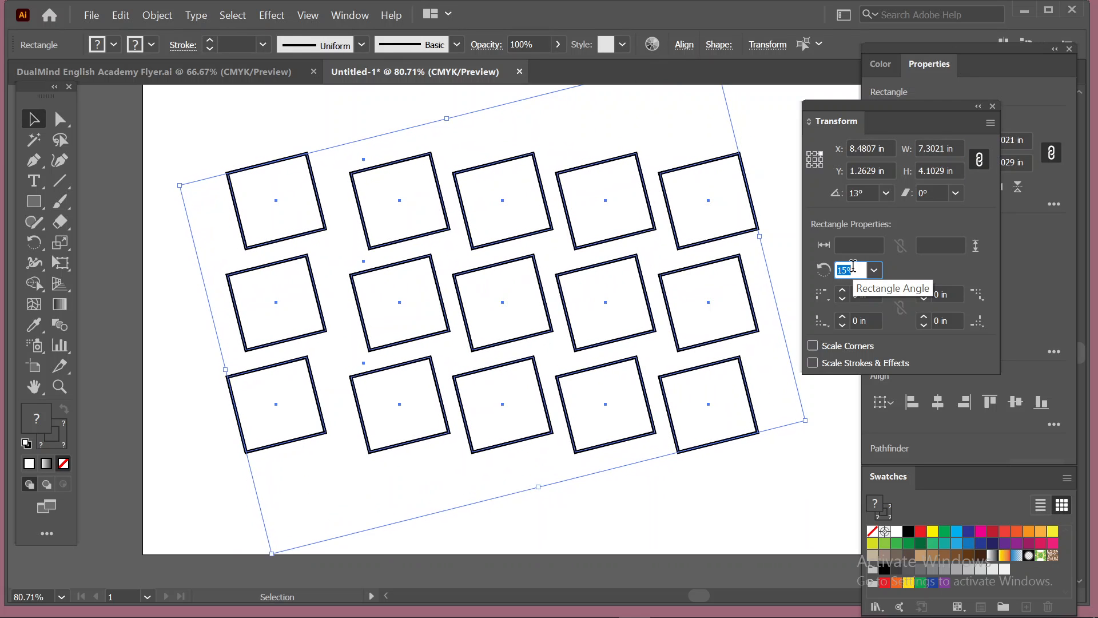
key("Down")
key("Down")
key("Down")
key("Down")
key("Down")
key("Down")
key("Down")
key("Down")
key("Down")
key("Down")
key("Down")
key("Down")
key("Down")
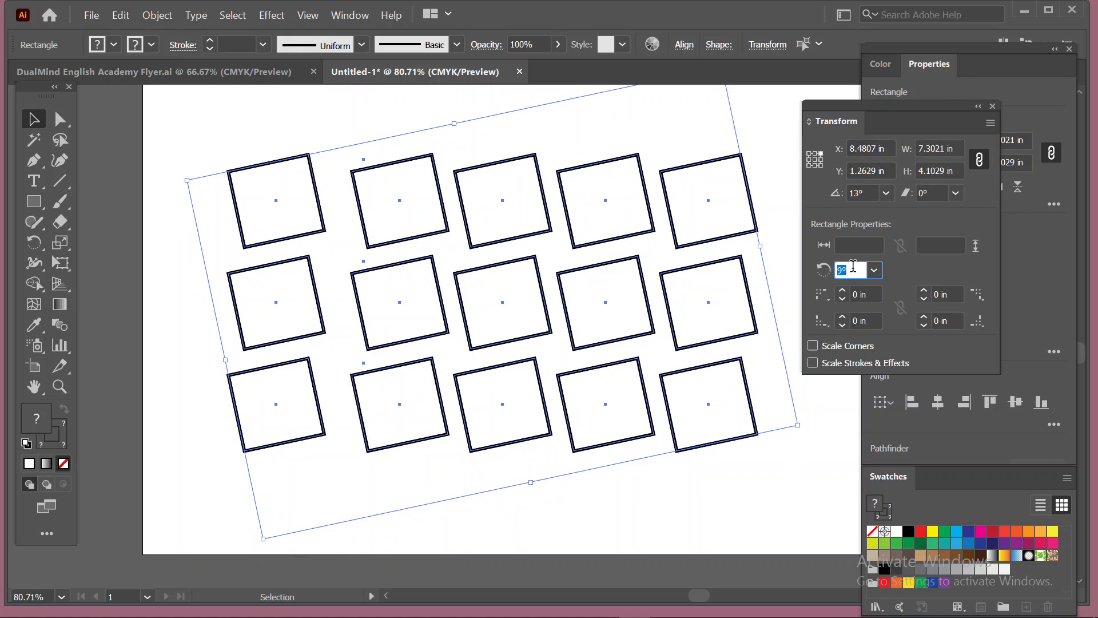
key("Down")
key("Down")
key("Down")
key("Down")
key("Down")
key("Down")
key("Down")
key("Down")
key("Down")
key("Down")
key("Down")
key("Down")
key("Down")
key("Down")
key("Down")
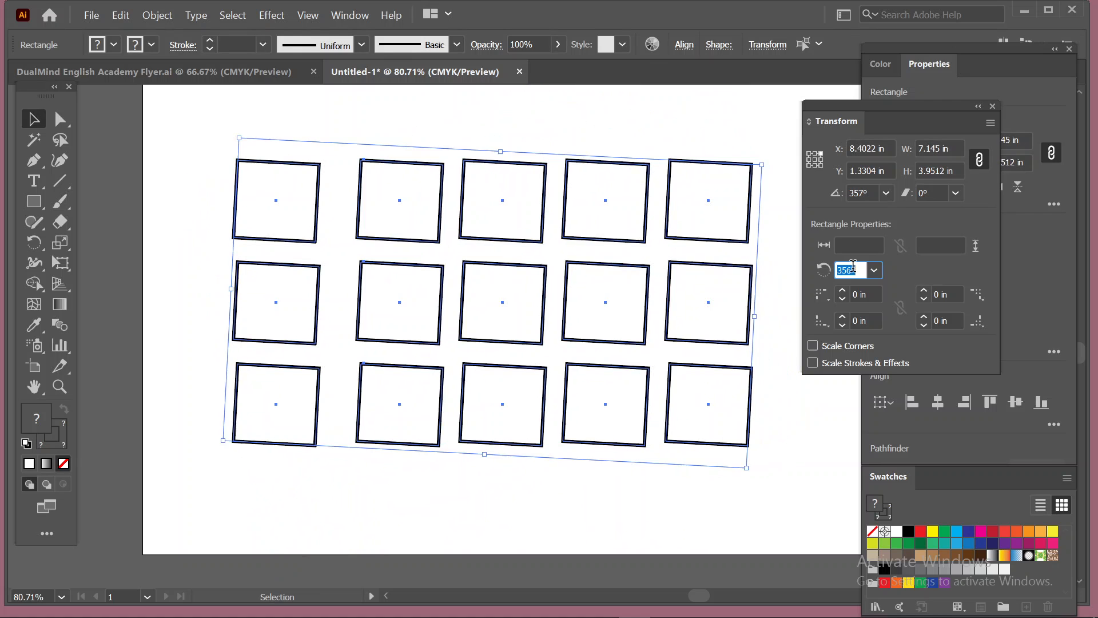
key("Up")
key("Up")
key("Up")
key("Up")
key("Up")
key("Up")
key("Up")
key("Up")
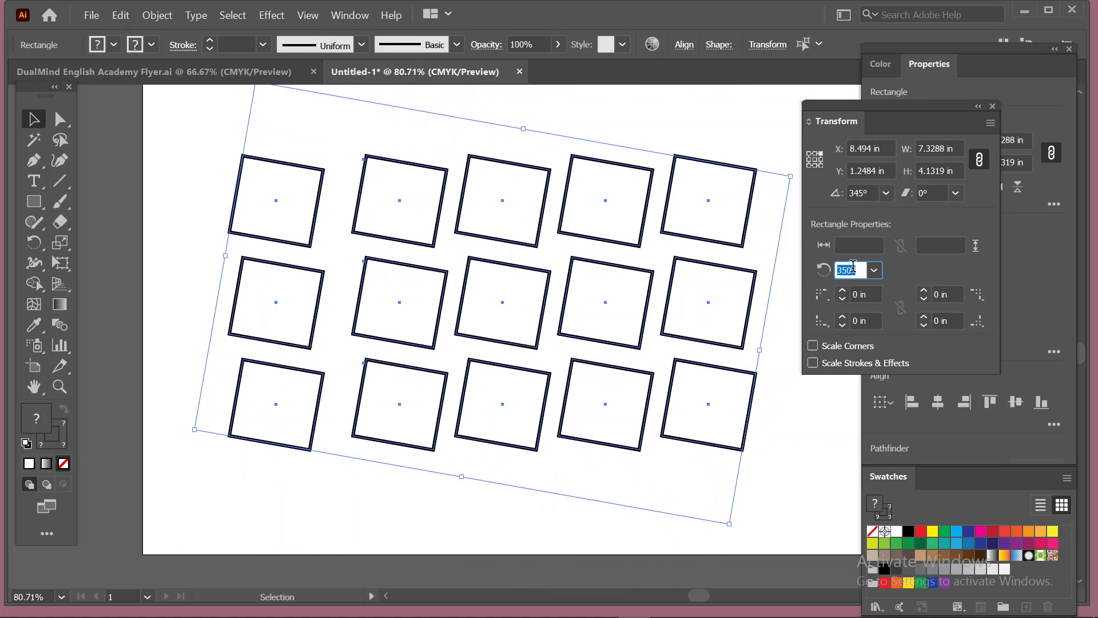
key("Up")
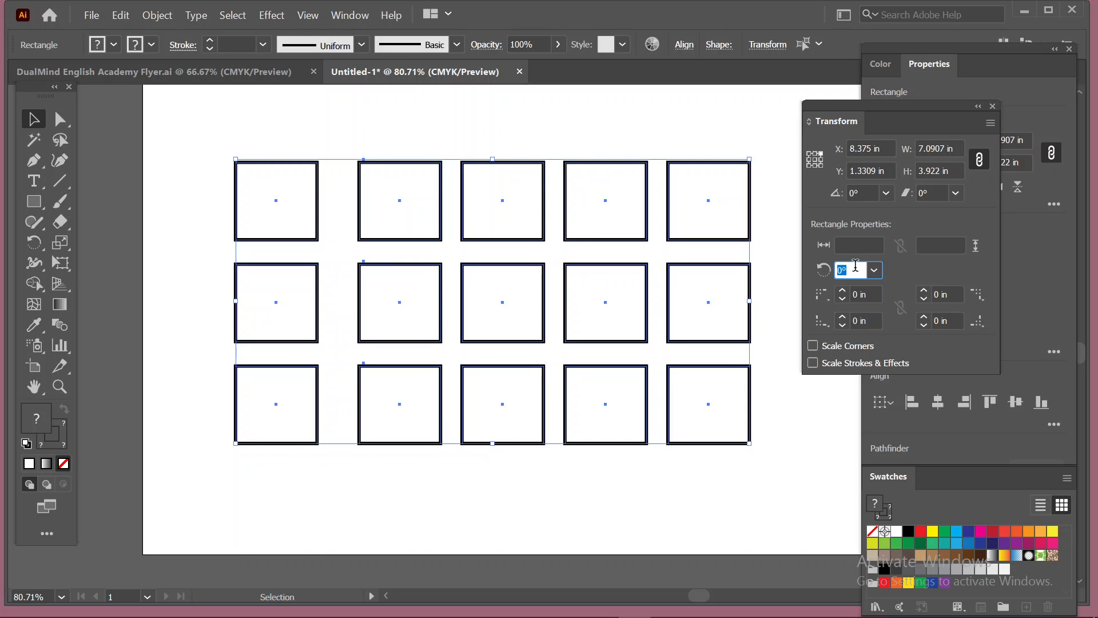
Step: Deselect the grid and select only its top-left rectangle
left_click(935, 191)
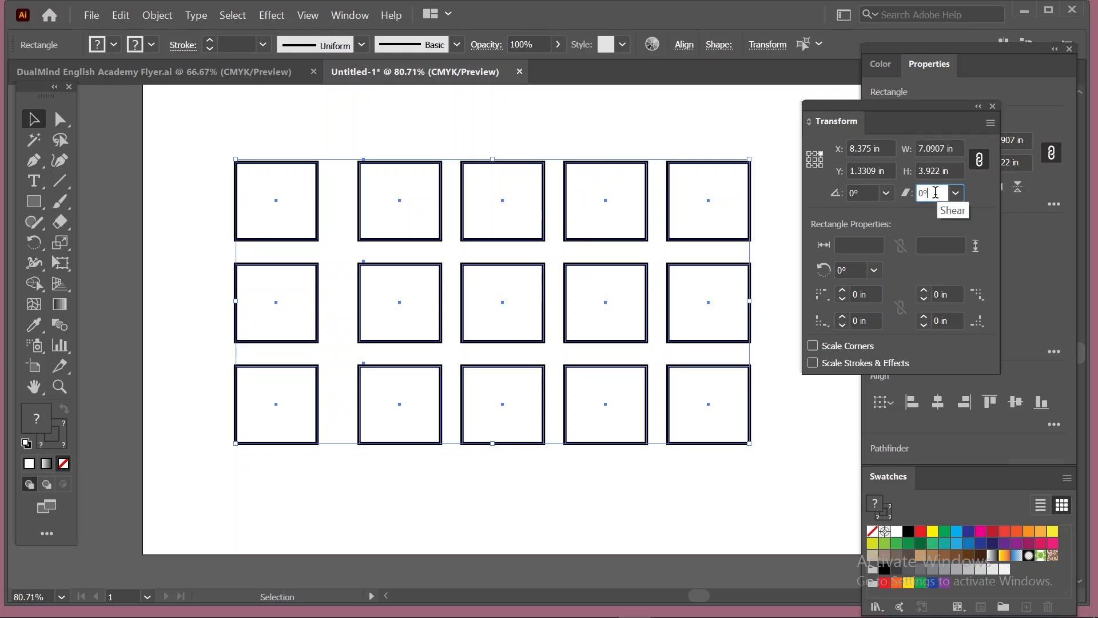
left_click(415, 121)
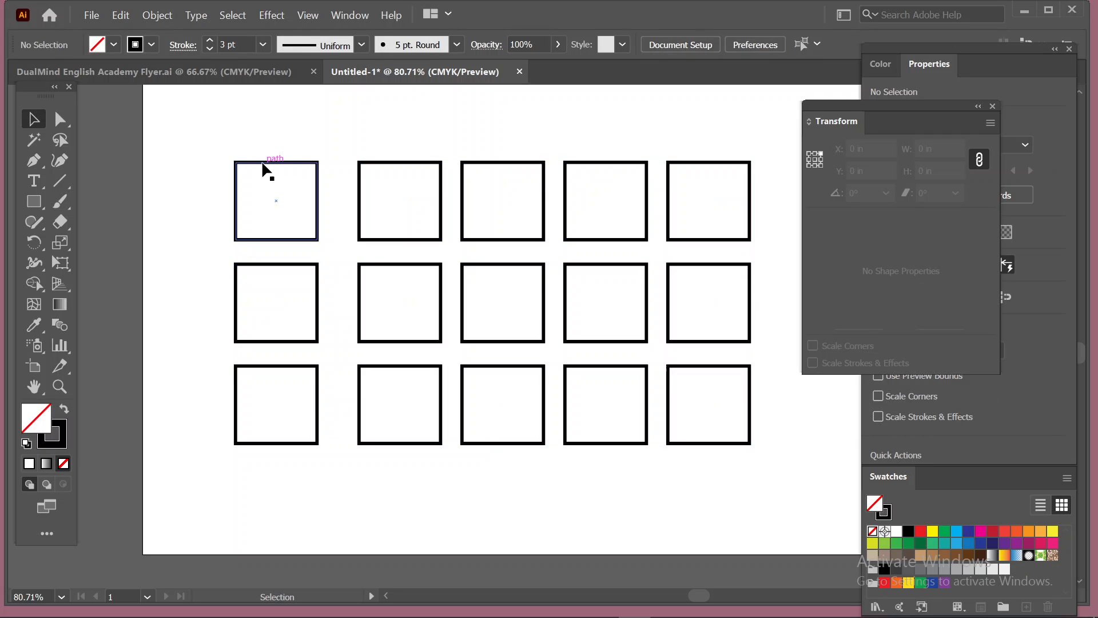
left_click(265, 170)
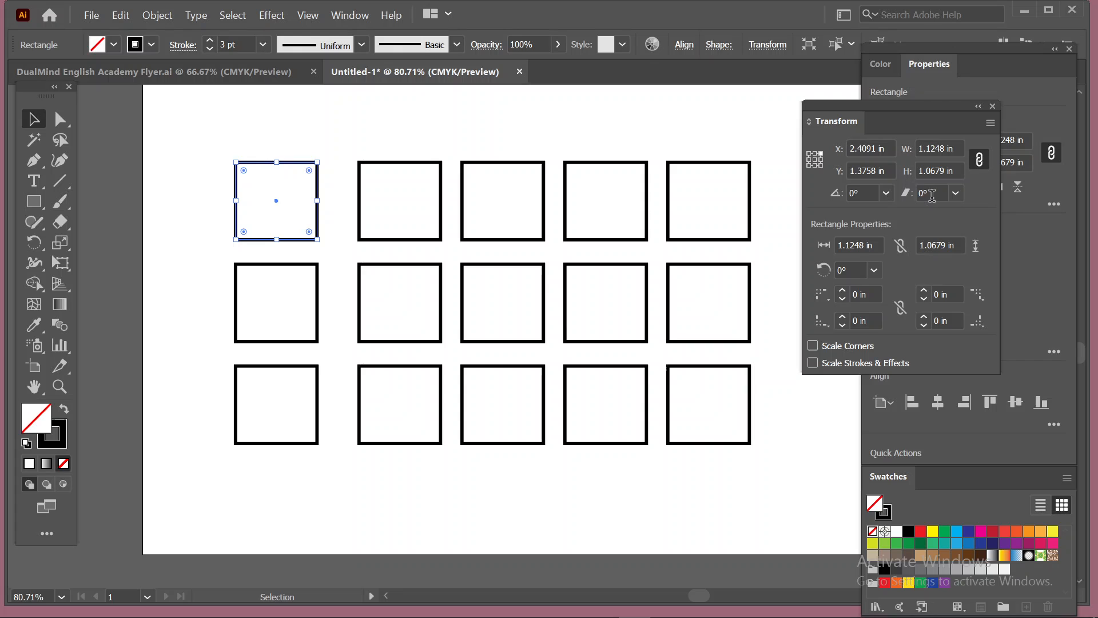
Step: Shear the upper-left square horizontally in small increments until it becomes a strongly right-leaning parallelogram
left_click(932, 195)
key("Up")
key("Up")
key("Up")
key("Up")
key("Up")
key("Up")
key("Up")
key("Up")
key("Up")
key("Up")
key("Up")
key("Up")
key("Up")
key("Up")
key("Up")
key("Up")
key("Up")
key("Up")
key("Up")
key("Up")
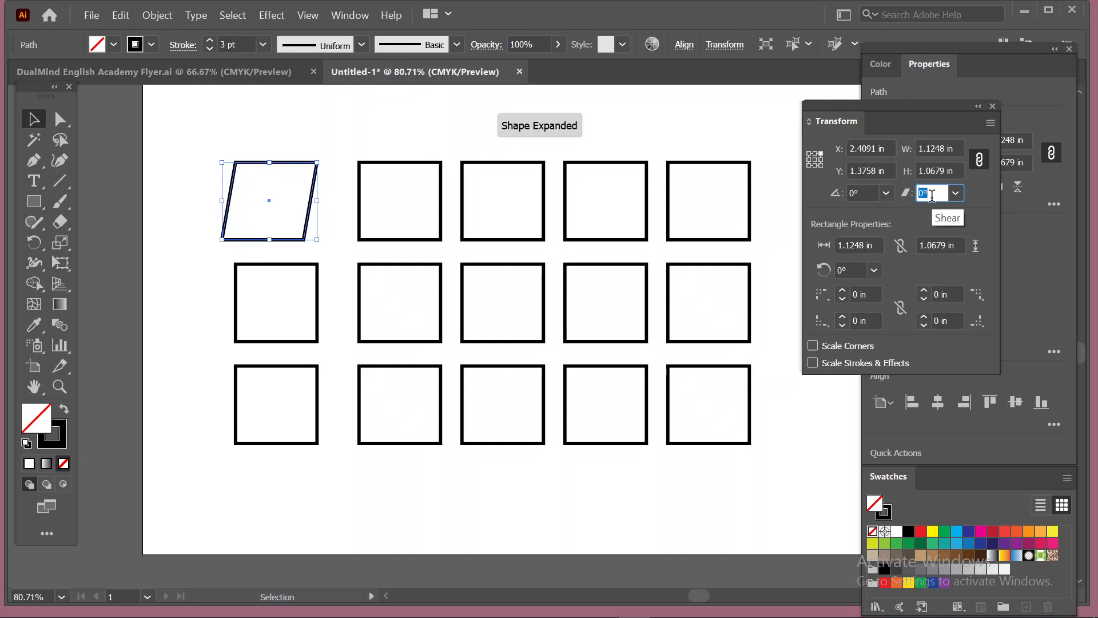
key("Up")
key("Up")
key("Up")
key("Up")
key("Up")
key("Up")
key("Up")
key("Up")
key("Up")
key("Up")
key("Up")
key("Up")
key("Up")
key("Up")
key("Up")
key("Up")
key("Up")
key("Up")
key("Up")
key("Up")
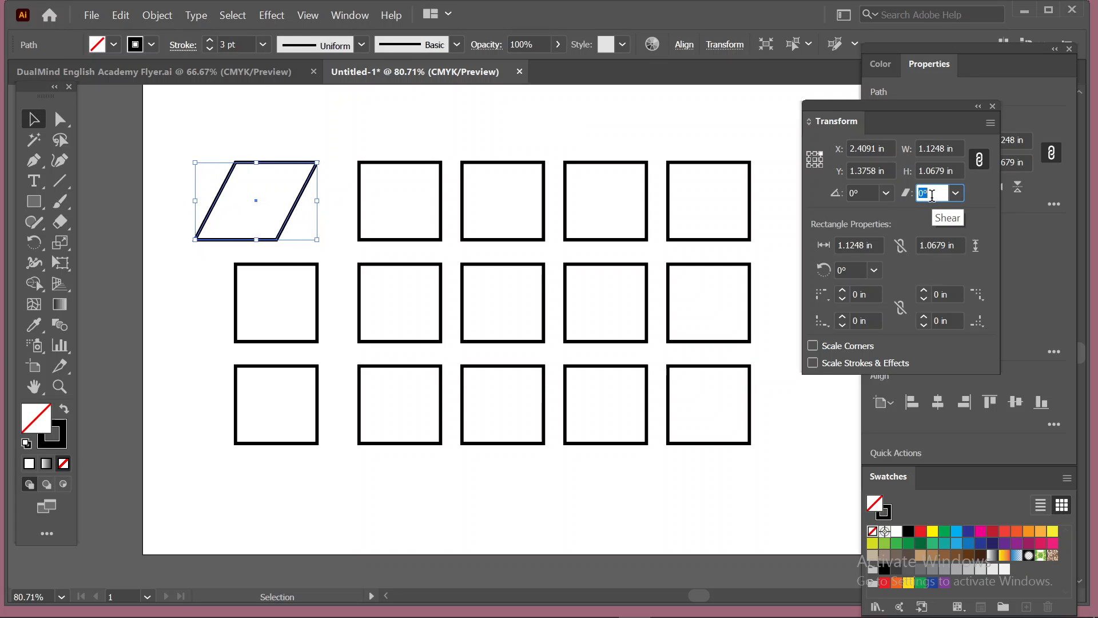
key("Up")
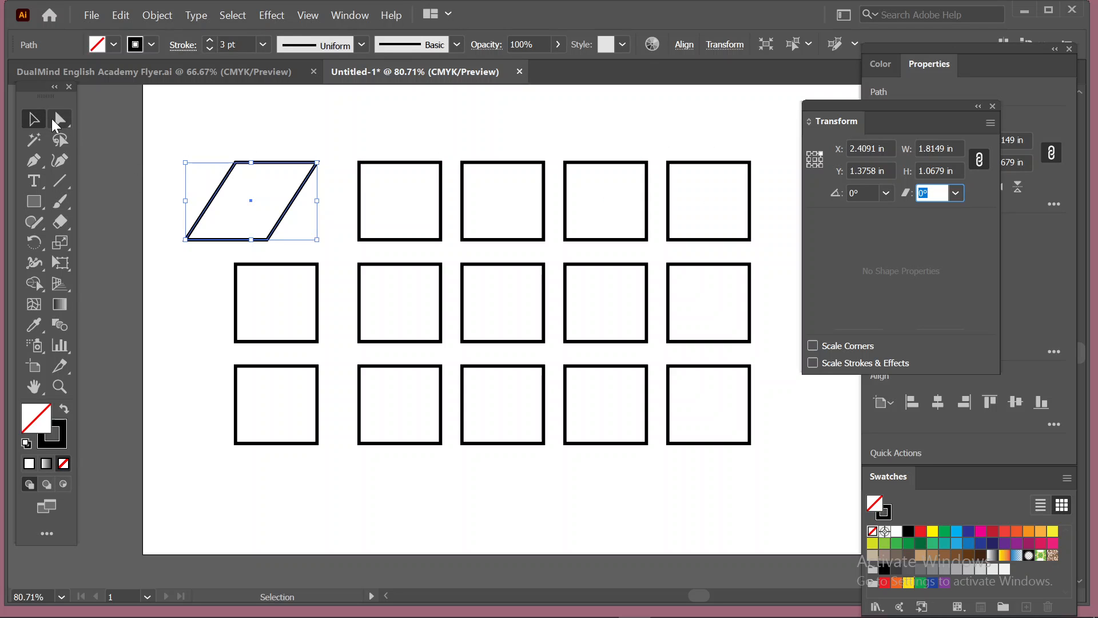
Step: Try slanting the upper-right square by moving its top edge sideways with Direct Selection, and undo the change
key("Escape")
key("a")
left_click_drag(666, 153, 776, 180)
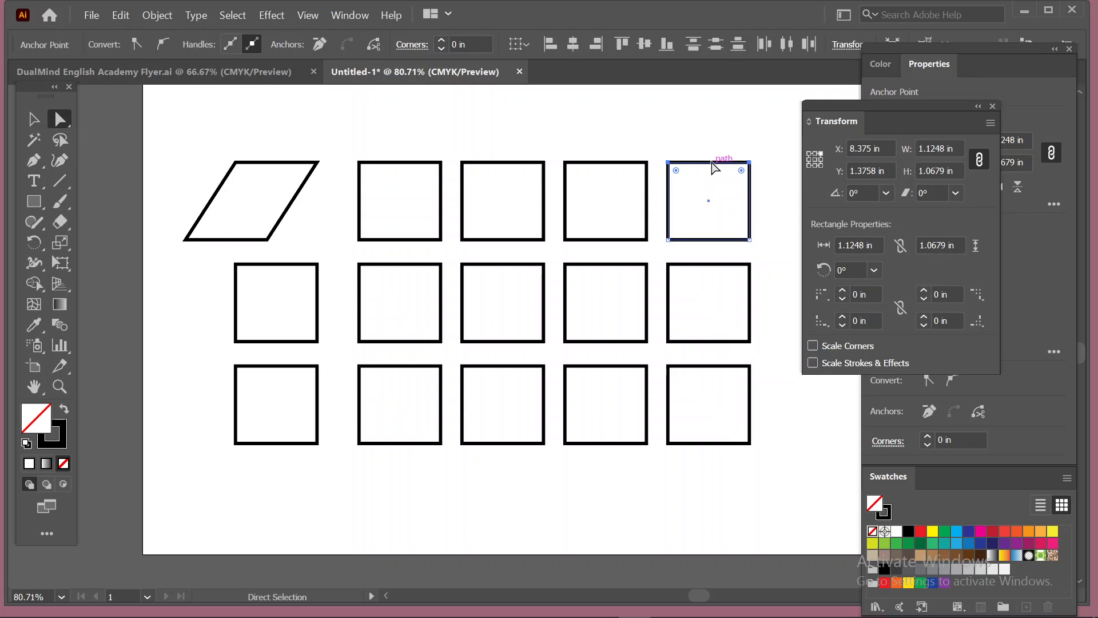
left_click_drag(708, 165, 751, 165)
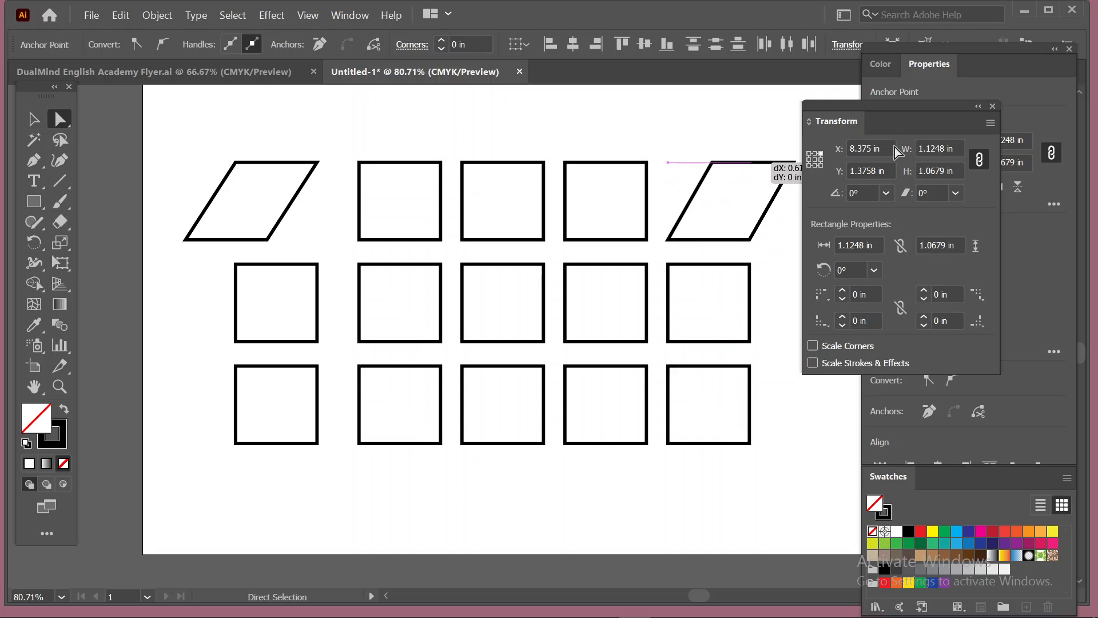
key("ctrl+z")
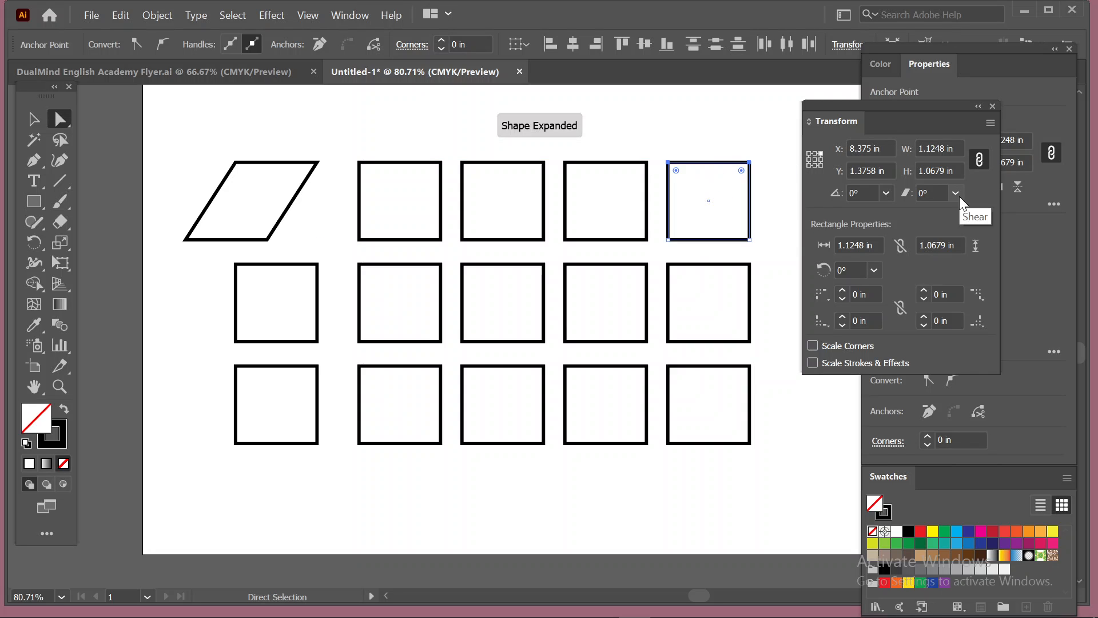
Step: Reselect the whole upper-left parallelogram and increase its horizontal shear slightly further
left_click(252, 179)
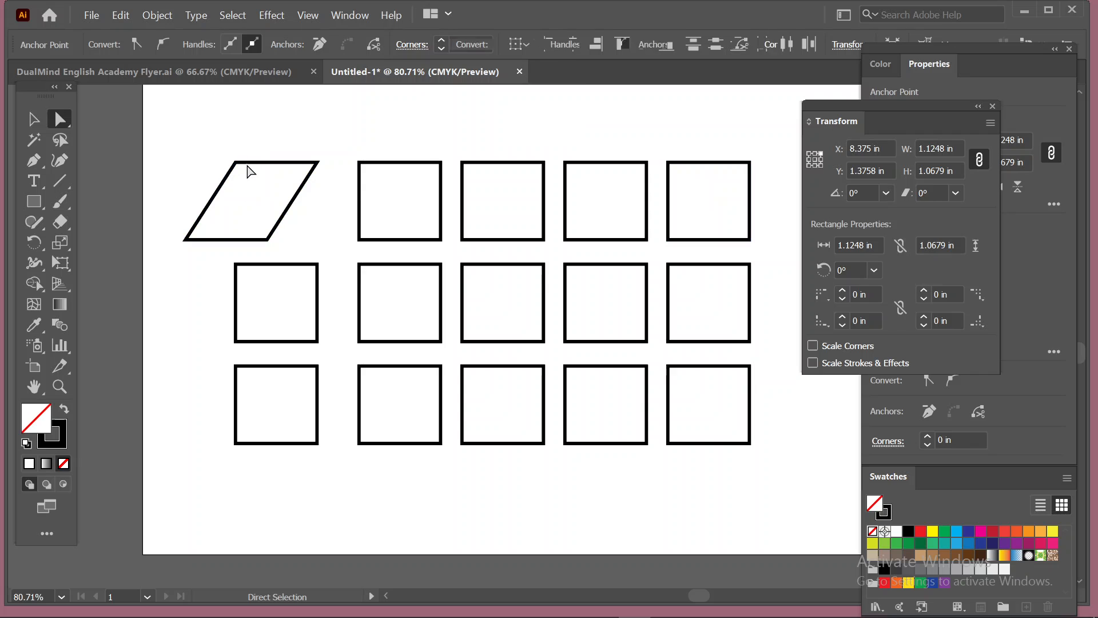
left_click(257, 168)
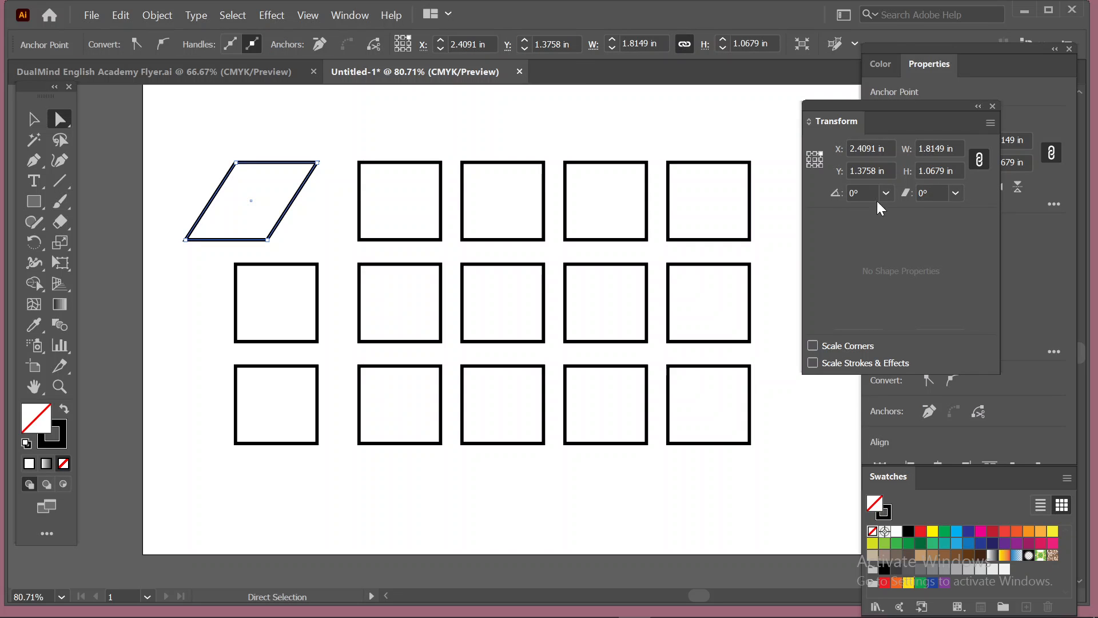
key("v")
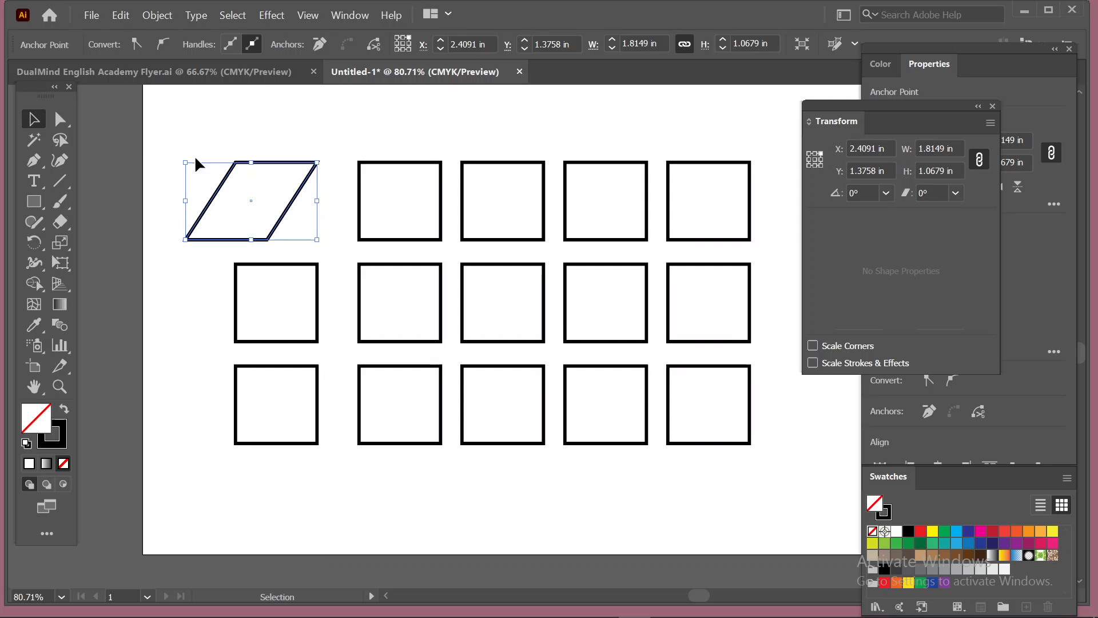
left_click_drag(228, 181, 227, 180)
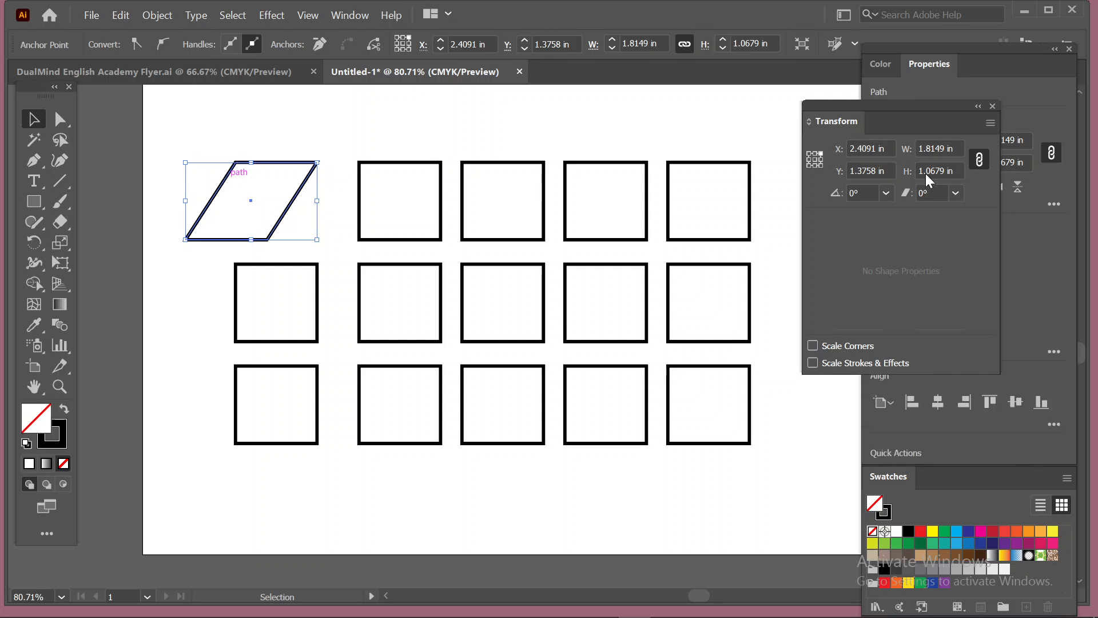
left_click_drag(181, 133, 290, 205)
left_click(955, 193)
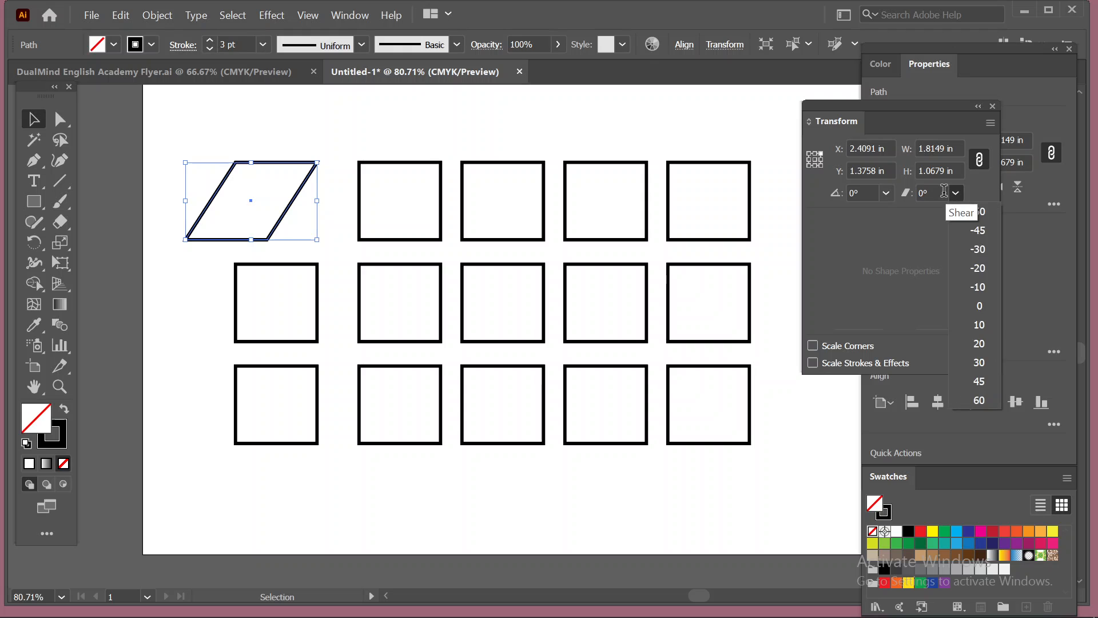
left_click(944, 192)
key("Up")
key("Up")
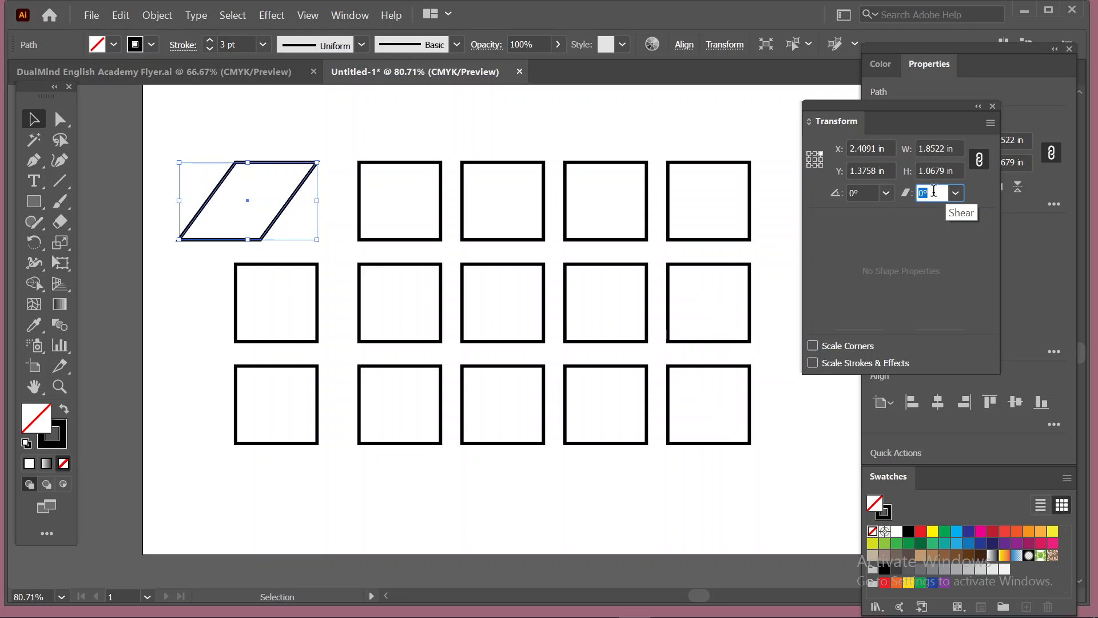
key("Up")
key("Up")
key("Up")
key("Up")
key("Up")
key("Up")
key("Up")
key("Up")
key("Up")
key("Up")
key("Up")
key("Up")
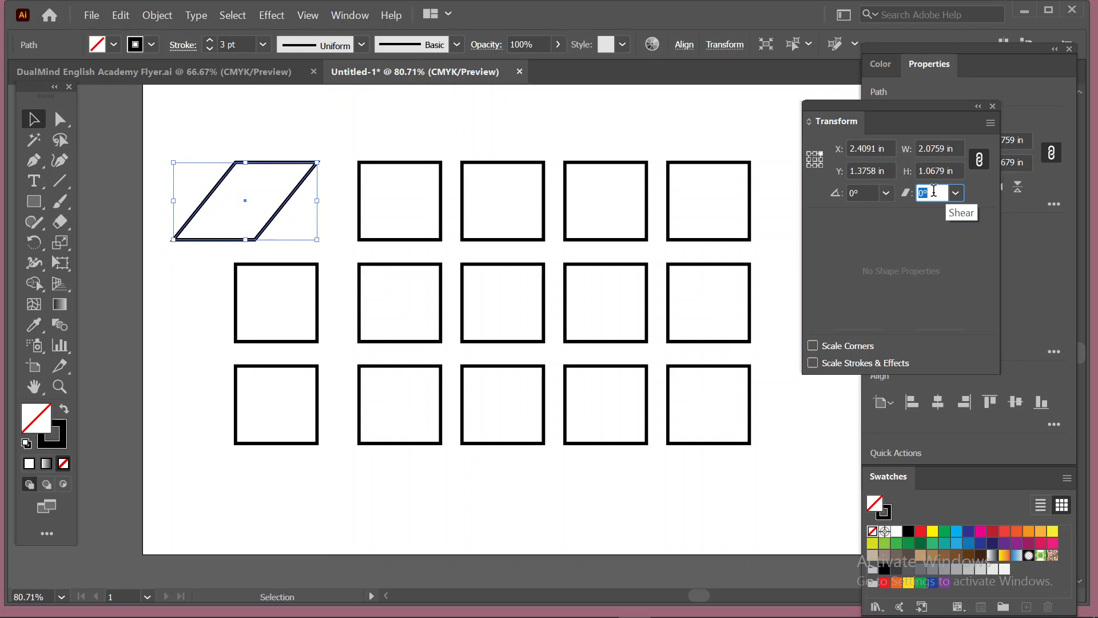
Step: Shear the upper-left parallelogram in the opposite direction until its sides are nearly vertical again
key("Down")
key("Down")
key("Down")
key("Down")
key("Down")
key("Down")
key("Down")
key("Down")
key("Down")
key("Down")
key("Down")
key("Down")
key("Down")
key("Down")
key("Down")
key("Down")
key("Down")
key("Down")
key("Down")
key("Down")
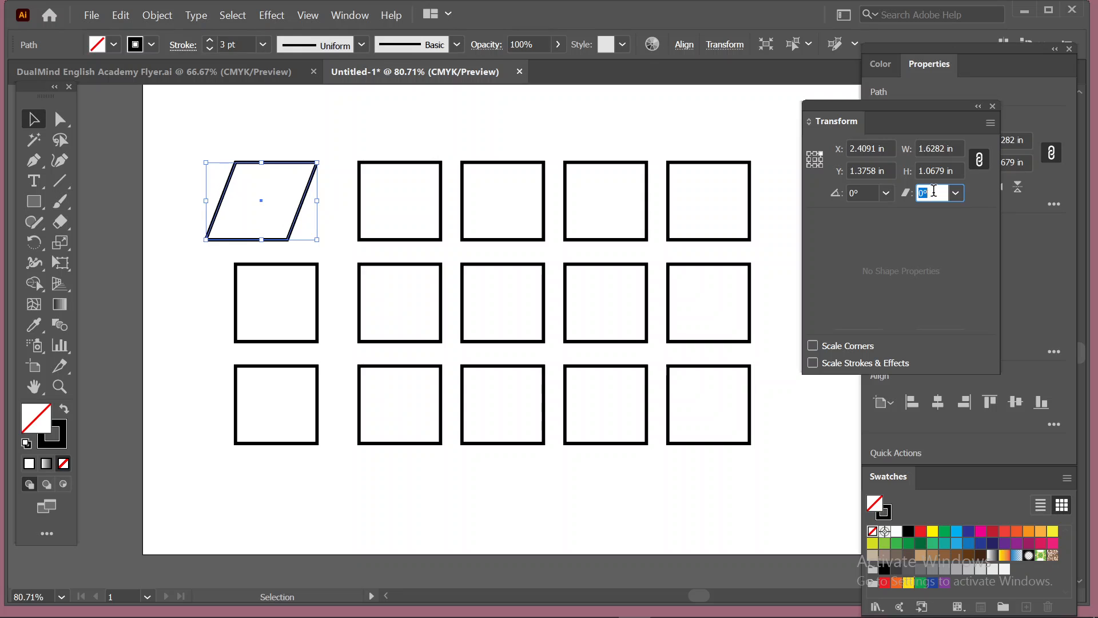
key("Down")
key("Down")
key("Down")
key("Down")
key("Down")
key("Down")
key("Down")
key("Down")
key("Down")
key("Down")
key("Down")
key("Down")
key("Down")
key("Down")
key("Down")
key("Down")
key("Down")
key("Down")
key("Down")
key("Down")
key("Down")
key("Down")
key("Down")
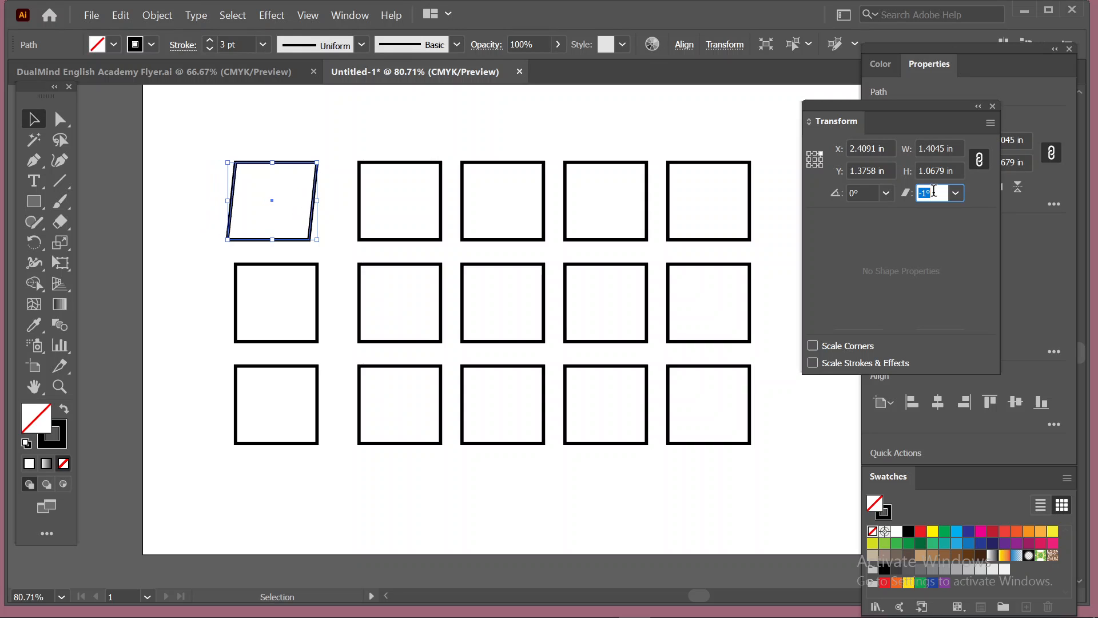
key("Down")
key("Down")
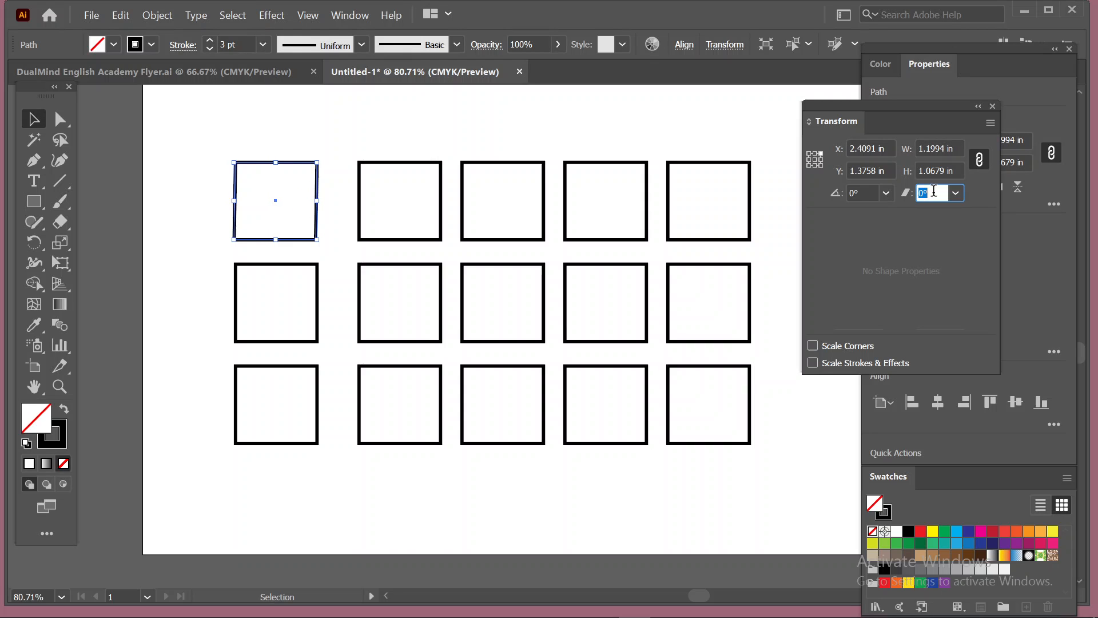
key("Down")
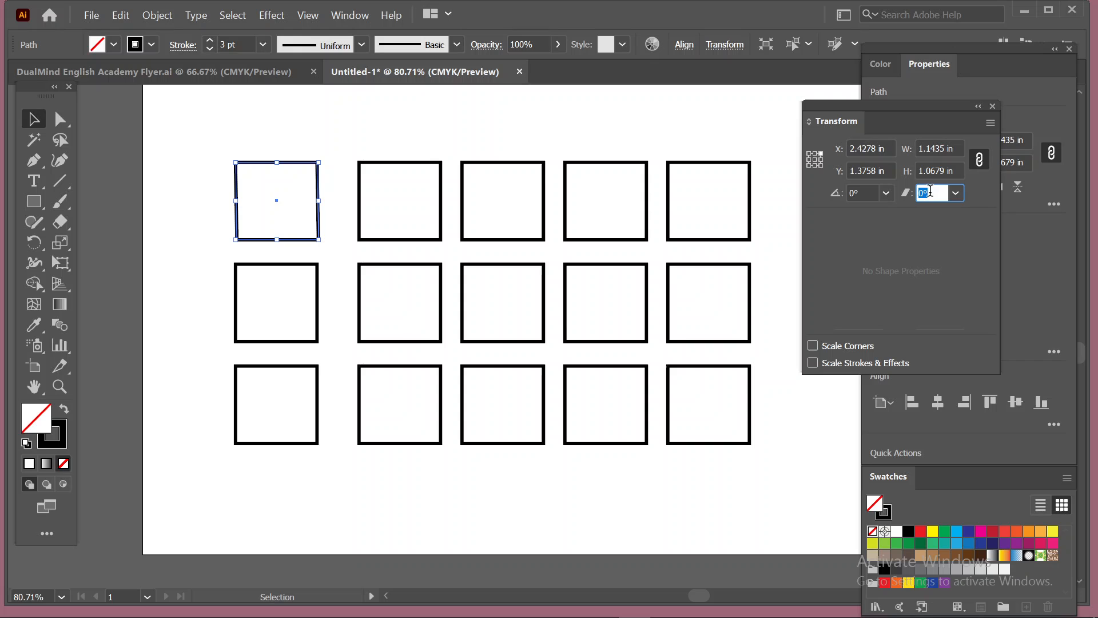
Step: Select all the squares in the grid and shear them together into right-leaning parallelograms
left_click_drag(207, 149, 793, 446)
left_click(948, 198)
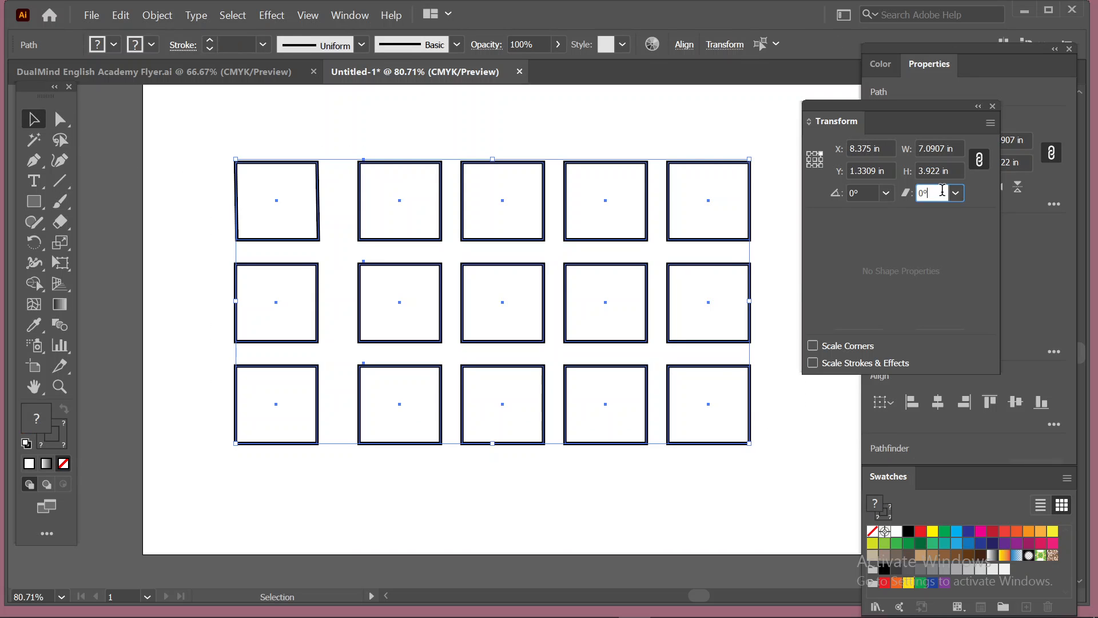
key("Up")
key("Up")
key("Up")
key("Up")
key("Up")
key("Up")
key("Up")
key("Up")
key("Up")
key("Up")
key("Up")
key("Up")
key("Up")
key("Up")
key("Up")
key("Up")
key("Up")
key("Up")
key("Up")
key("Up")
key("Up")
key("Up")
key("Up")
key("Up")
key("Up")
key("Up")
key("Up")
key("Up")
key("Up")
key("Up")
key("Up")
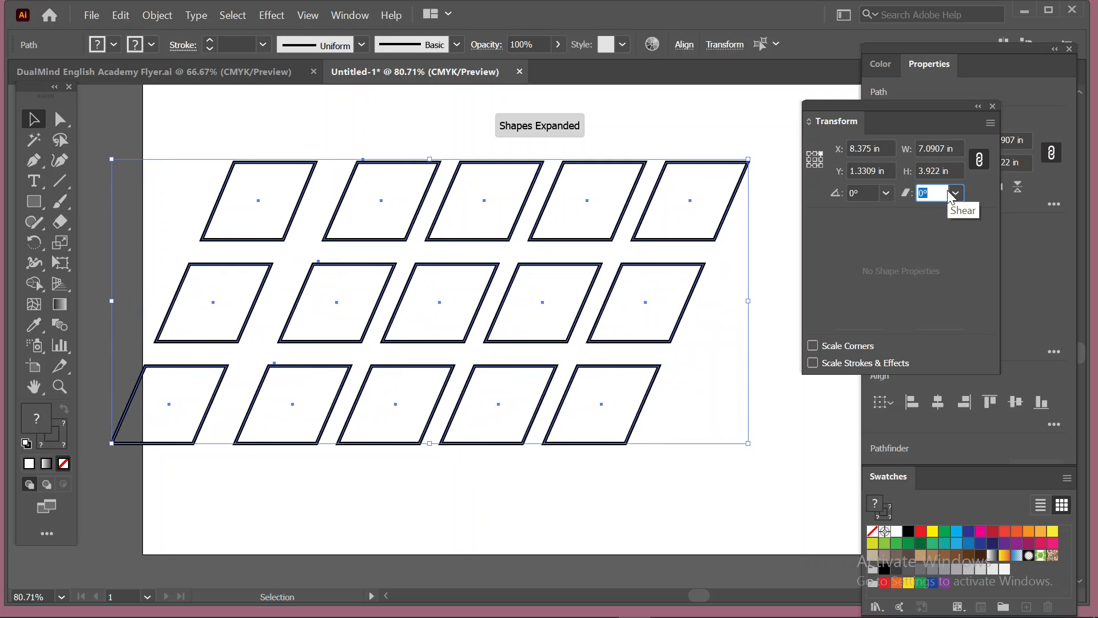
Step: Shear the whole grid about its upper-right reference point until the shapes lean left, and shear it back to nearly upright squares
key("Down")
key("Down")
key("Down")
key("Down")
key("Down")
key("Down")
key("Down")
key("Down")
key("Down")
key("Down")
key("Down")
key("Down")
key("Down")
key("Down")
key("Down")
key("Down")
key("Down")
key("Down")
key("Down")
key("Down")
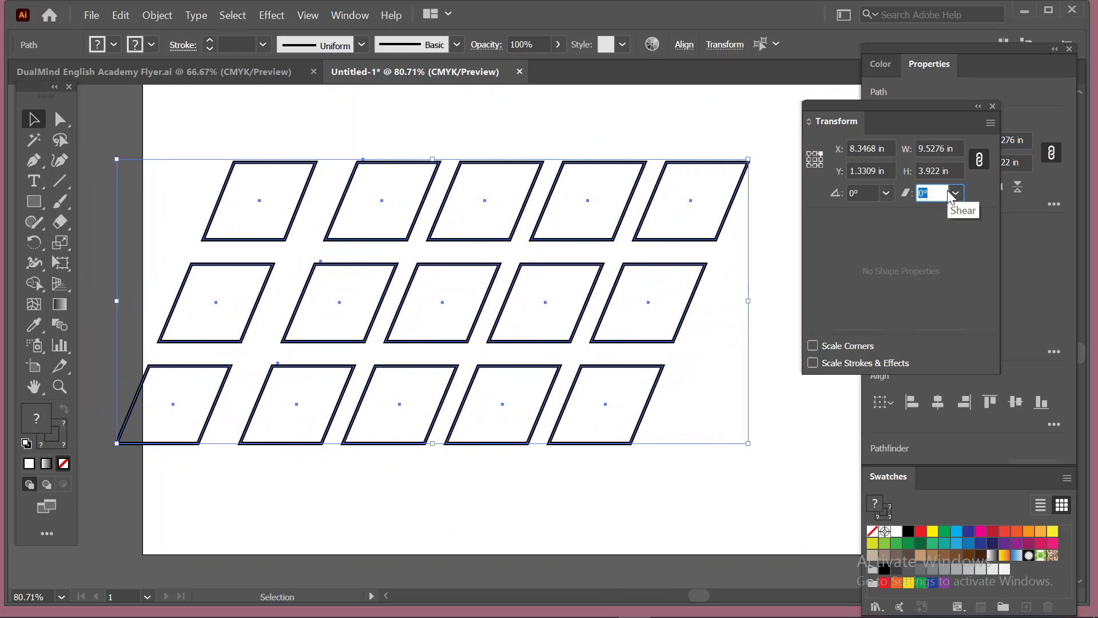
key("Down")
key("Down")
key("Down")
key("Down")
key("Down")
key("Down")
key("Down")
key("Down")
key("Down")
key("Down")
key("Down")
key("Down")
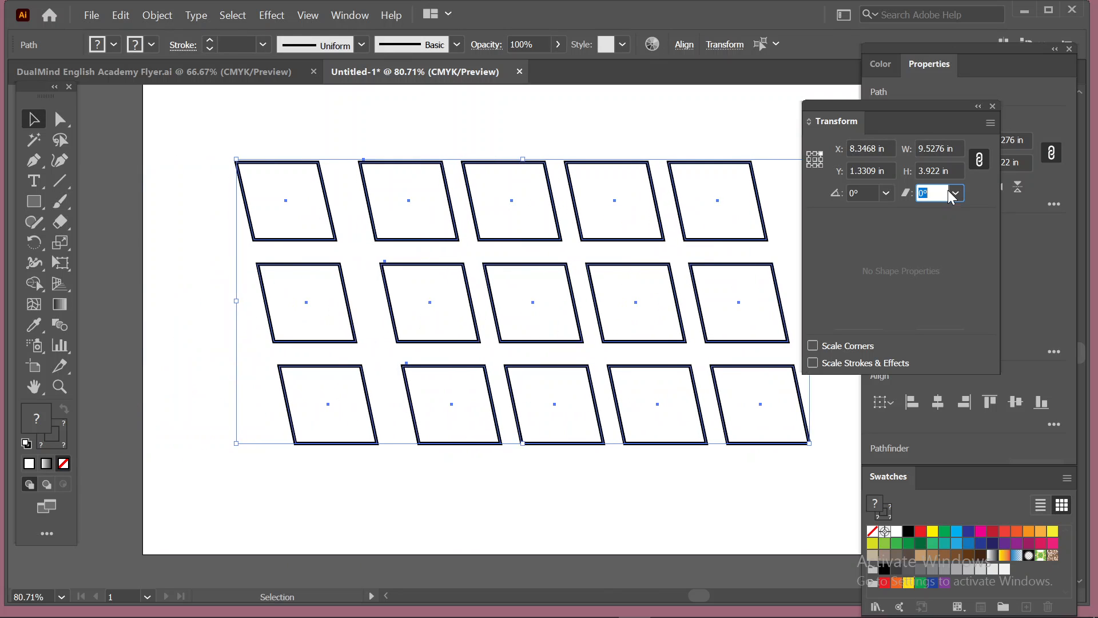
scroll(950, 197, "up", 8)
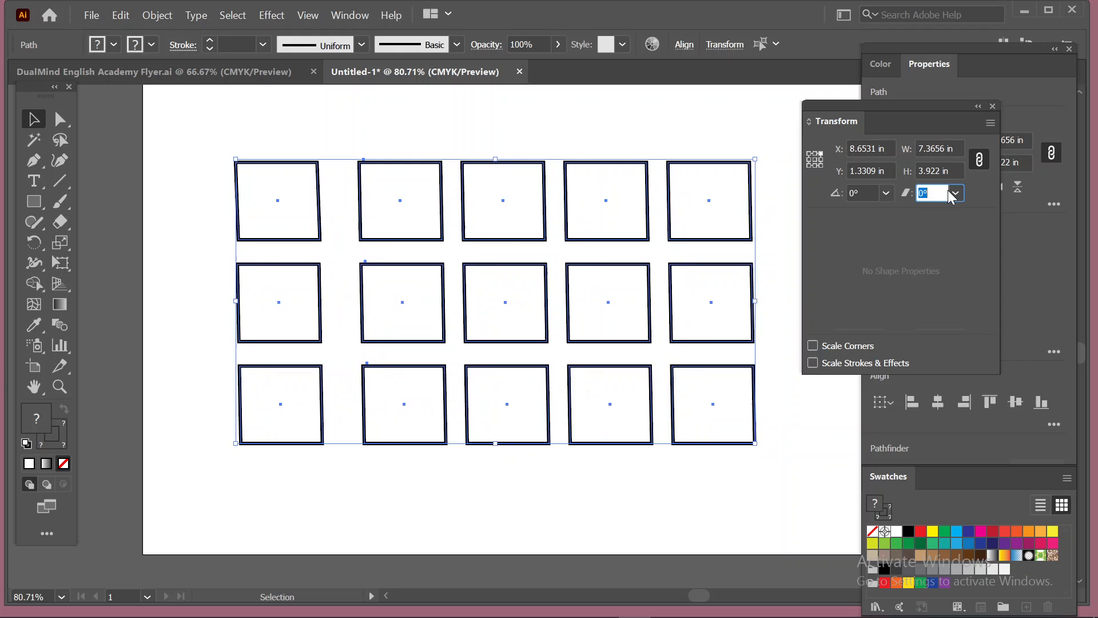
scroll(949, 197, "down", 1)
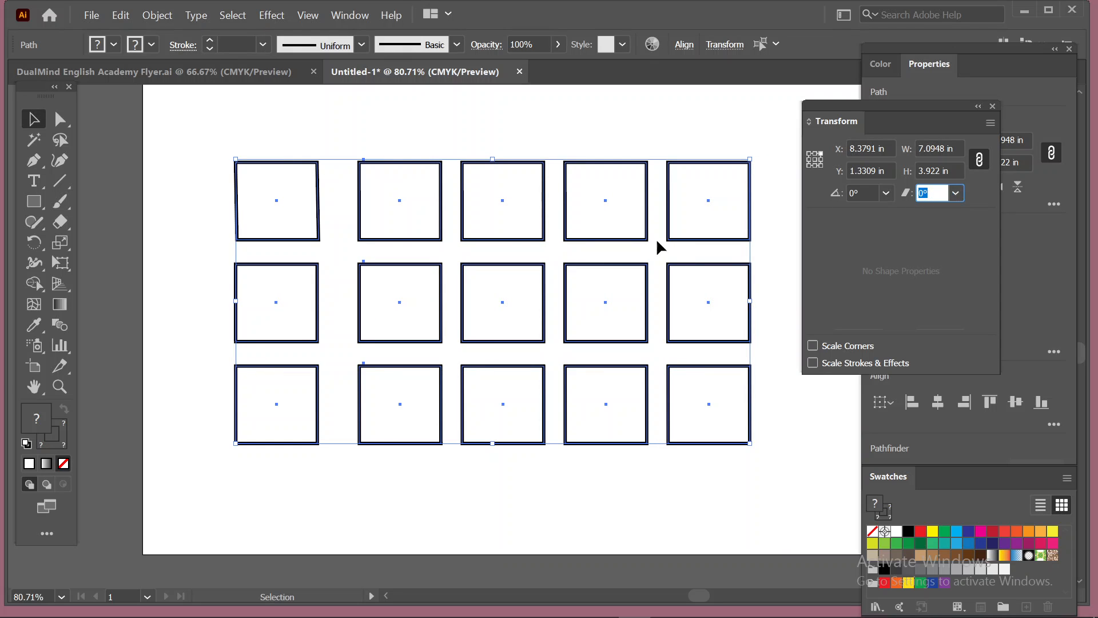
Step: Set the reference point to the centre and shear the whole grid into strongly right-leaning parallelograms
left_click(814, 159)
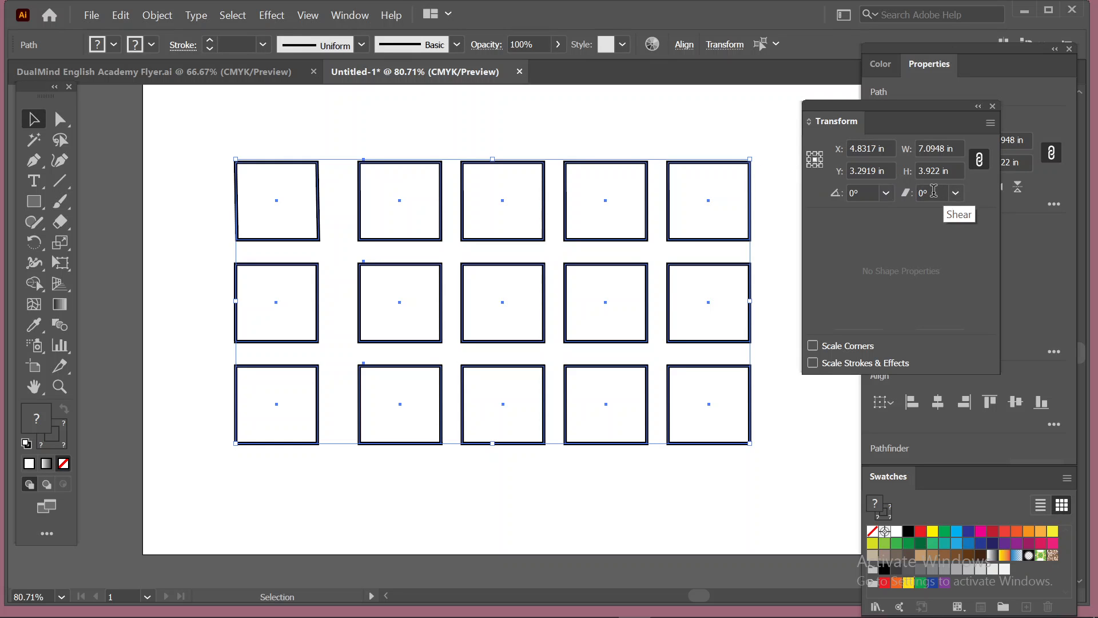
scroll(934, 190, "up", 19)
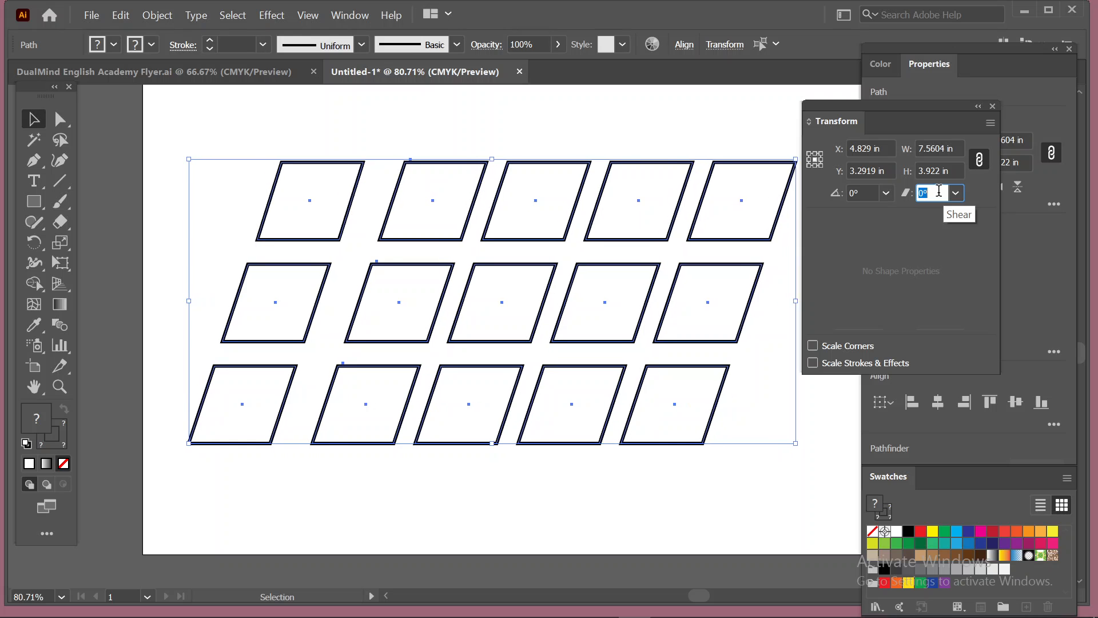
scroll(939, 191, "up", 7)
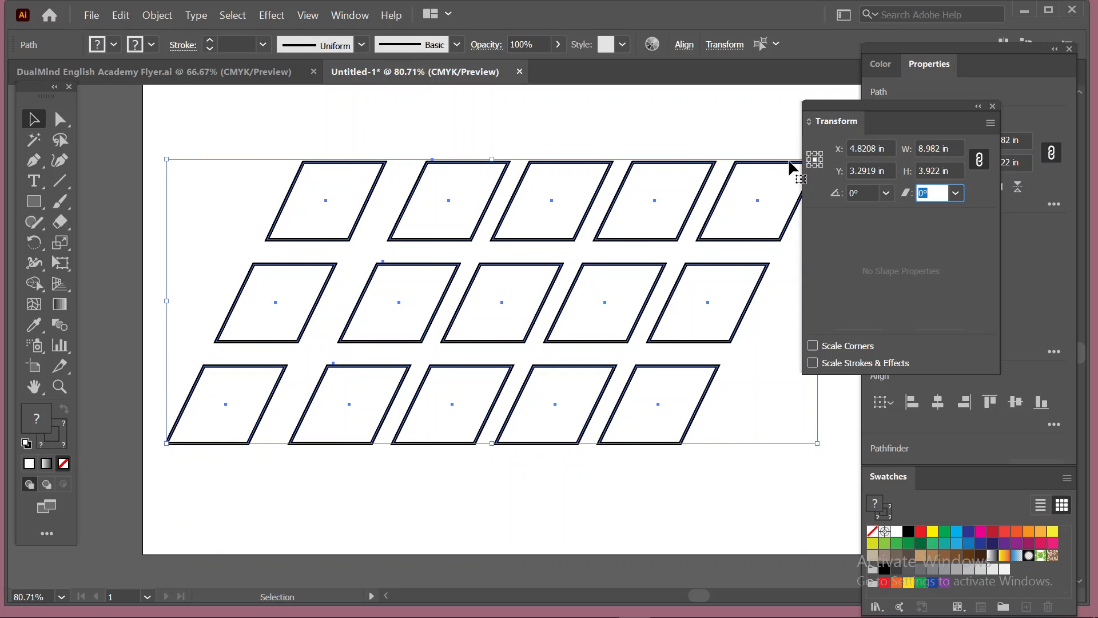
Step: Shear the grid about its upper-left reference point into left-leaning parallelograms, and shear it back until the sides are nearly vertical
left_click(809, 154)
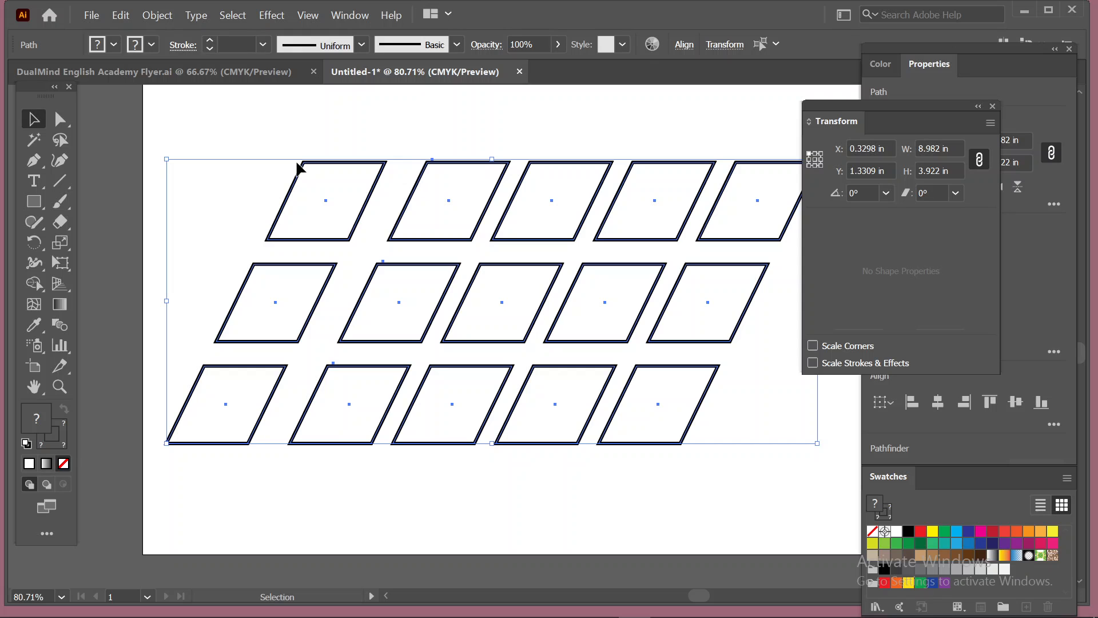
left_click(935, 194)
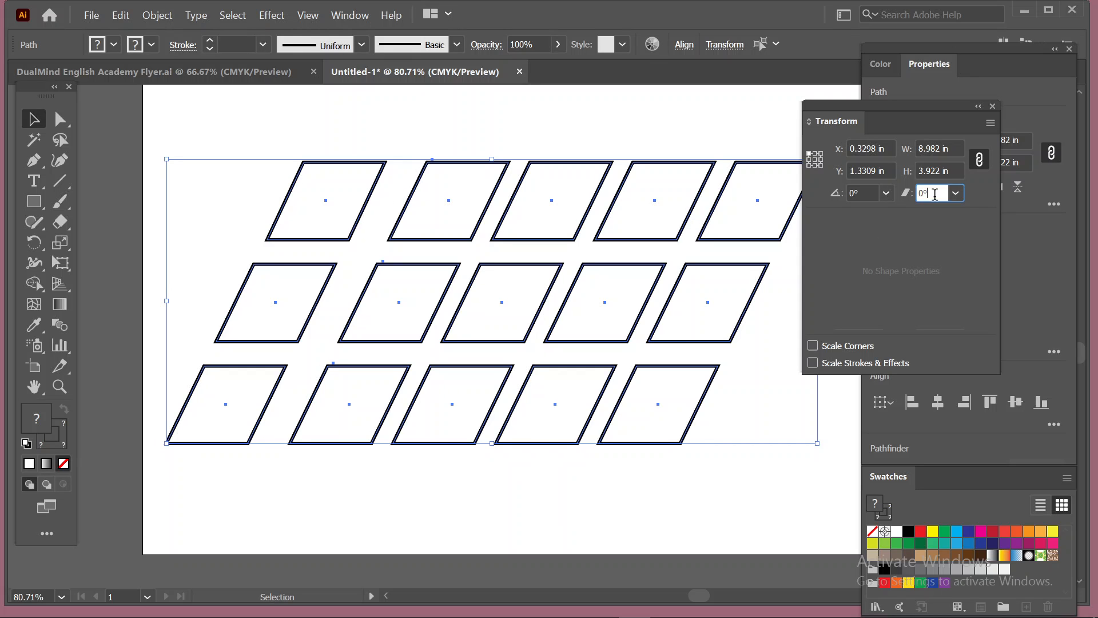
scroll(928, 200, "up", 11)
scroll(929, 201, "down", 12)
scroll(928, 200, "down", 8)
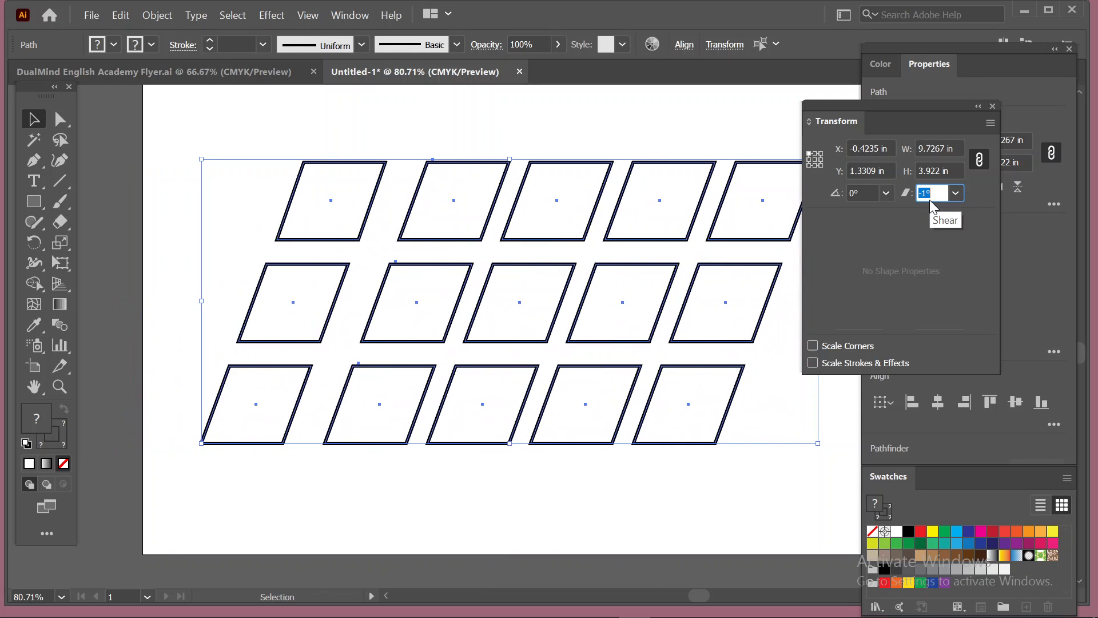
scroll(929, 200, "down", 6)
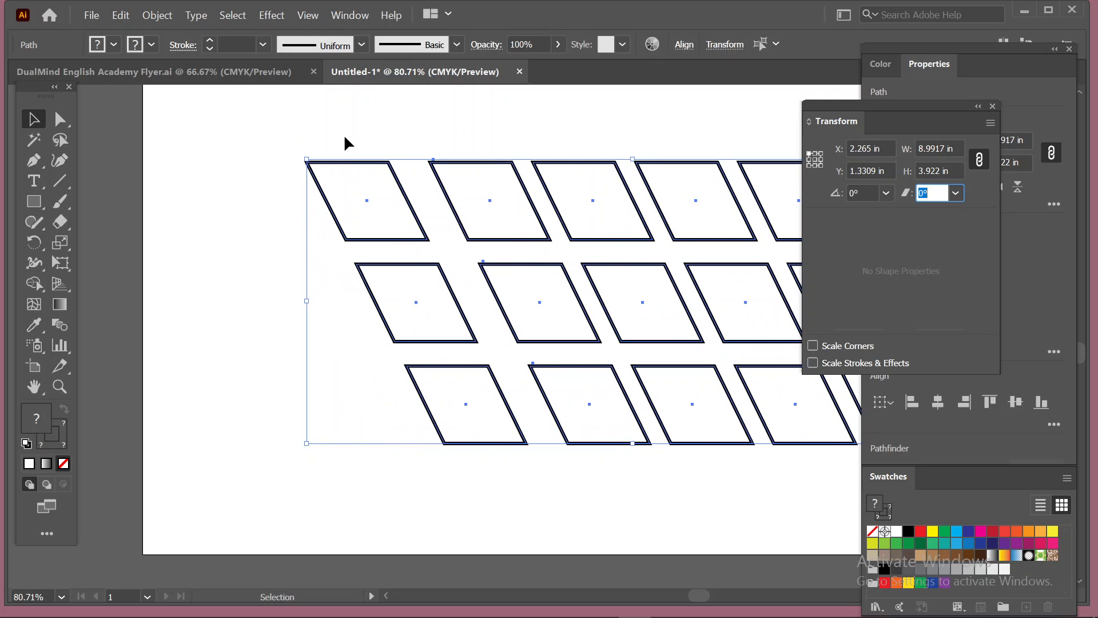
scroll(943, 190, "down", 1)
scroll(942, 191, "down", 4)
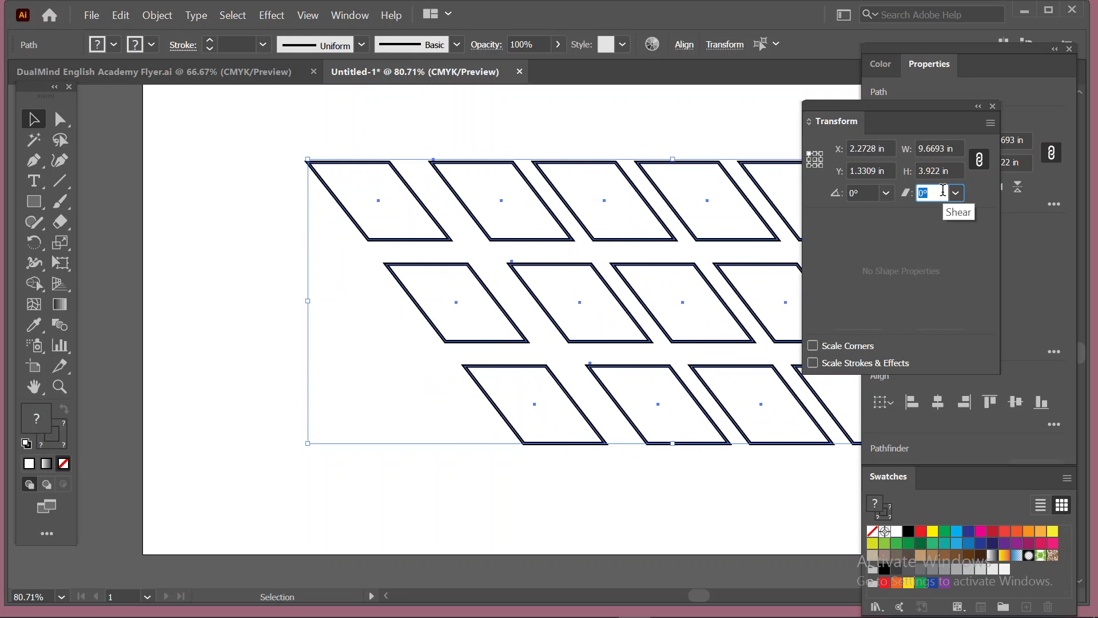
scroll(943, 190, "up", 6)
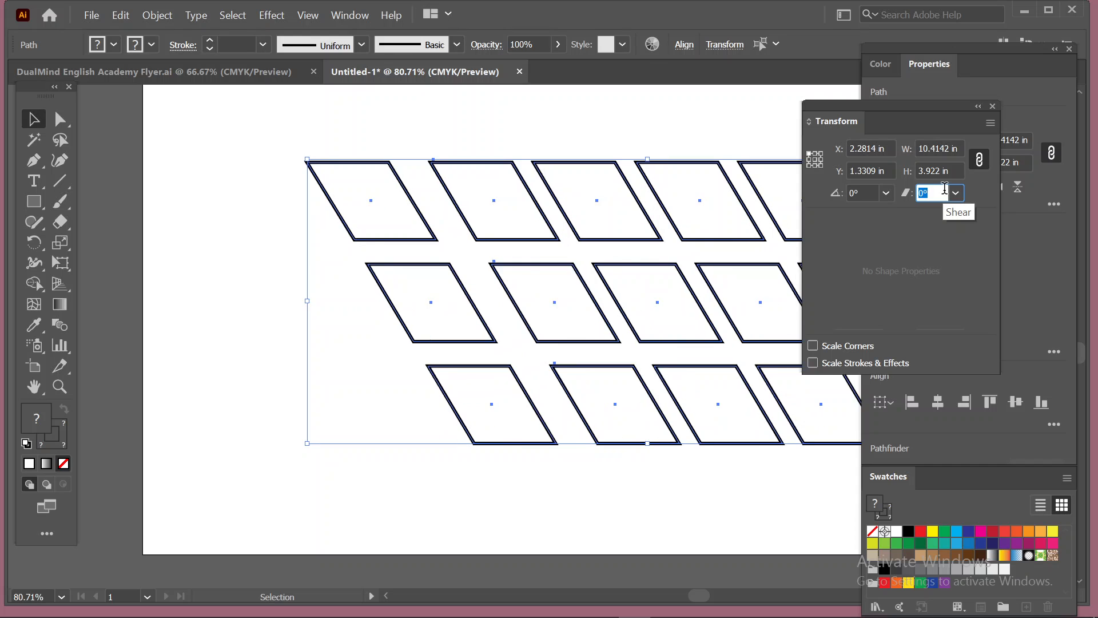
scroll(944, 189, "up", 3)
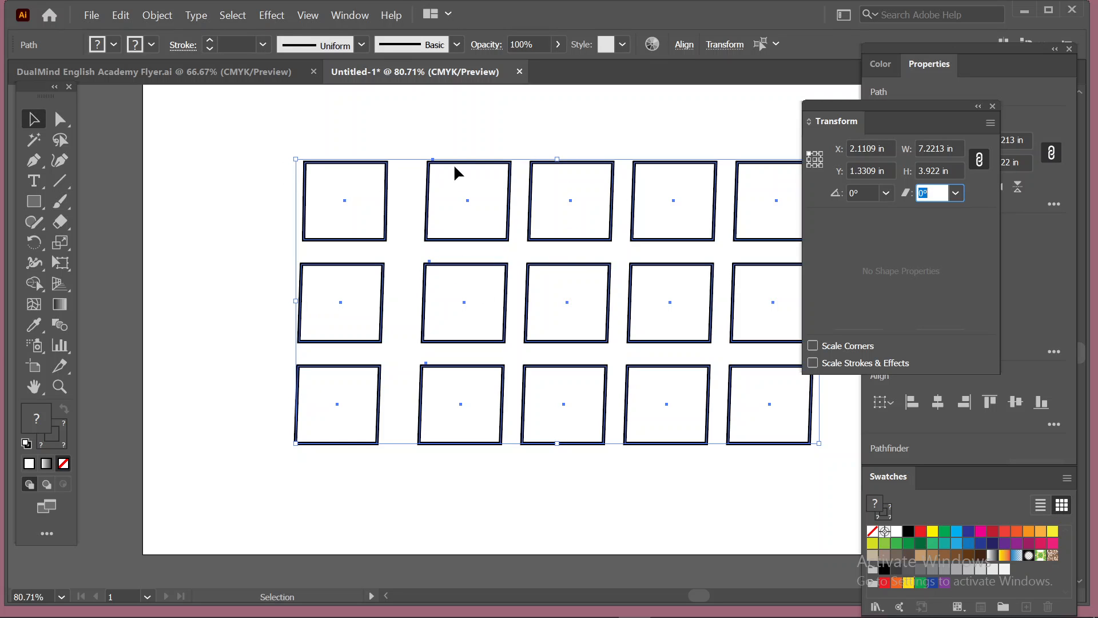
Step: Reposition the whole grid of shapes on the artboard and delete it
left_click_drag(461, 164, 396, 140)
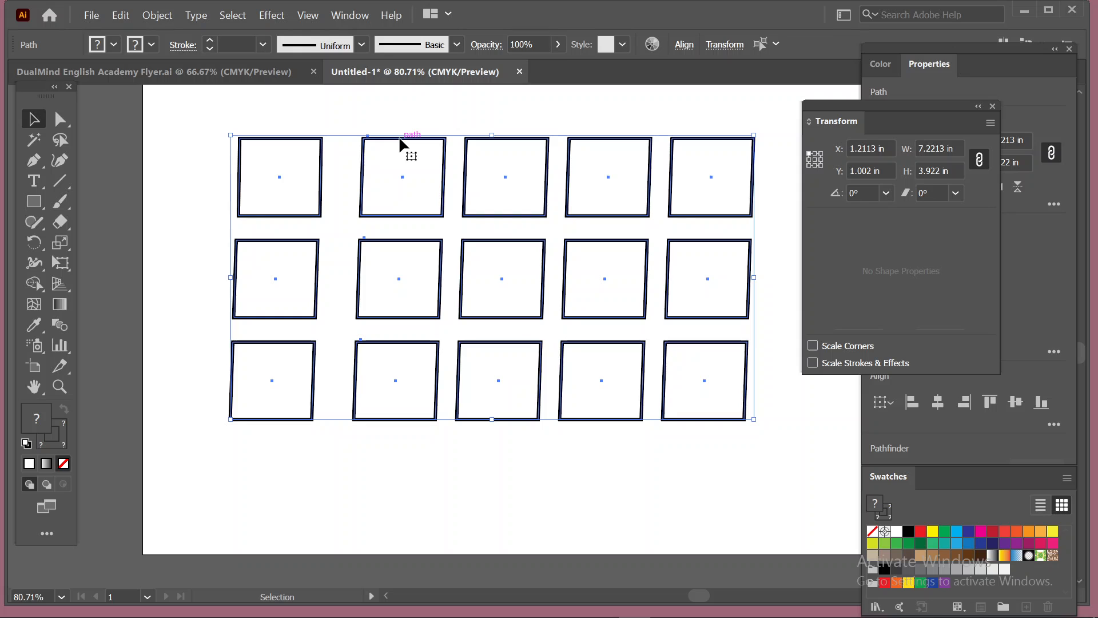
left_click_drag(399, 143, 412, 257)
key("Delete")
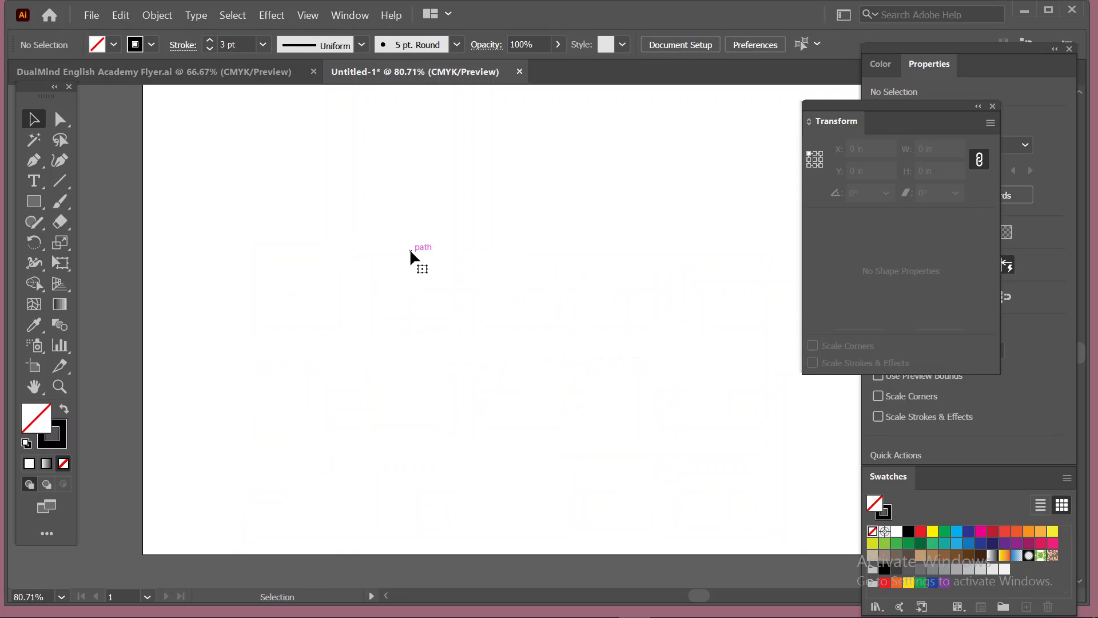
Step: Draw a freehand rectangle about 3.85 by 2.46 in with the Rectangle tool, and delete it
left_click(32, 201)
left_click_drag(363, 156, 643, 335)
right_click(575, 338)
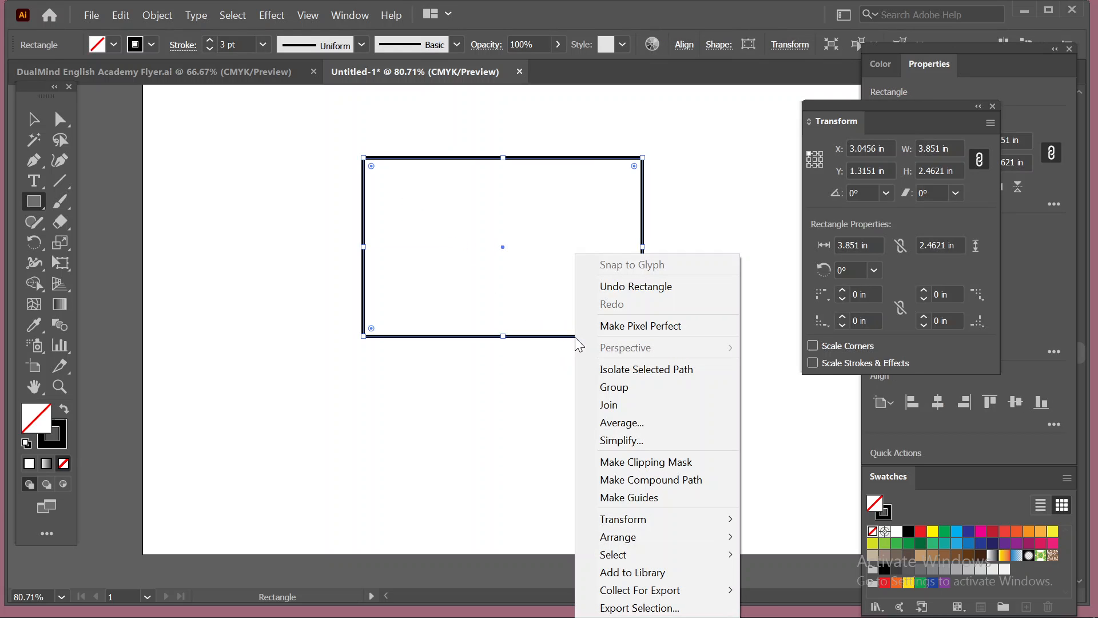
left_click(437, 429)
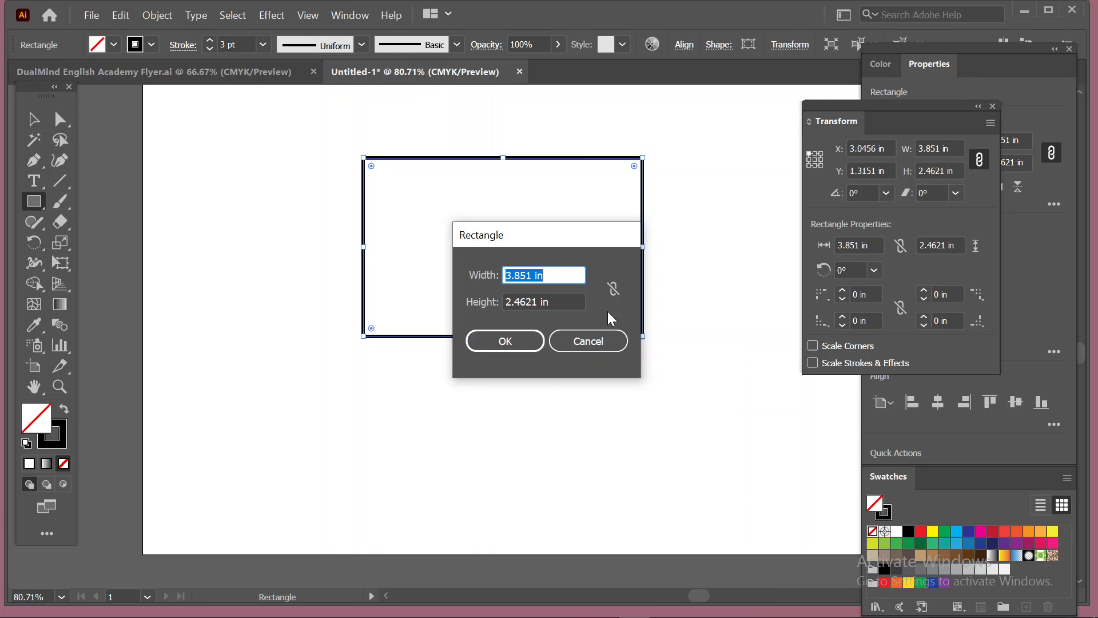
left_click(601, 341)
key("Delete")
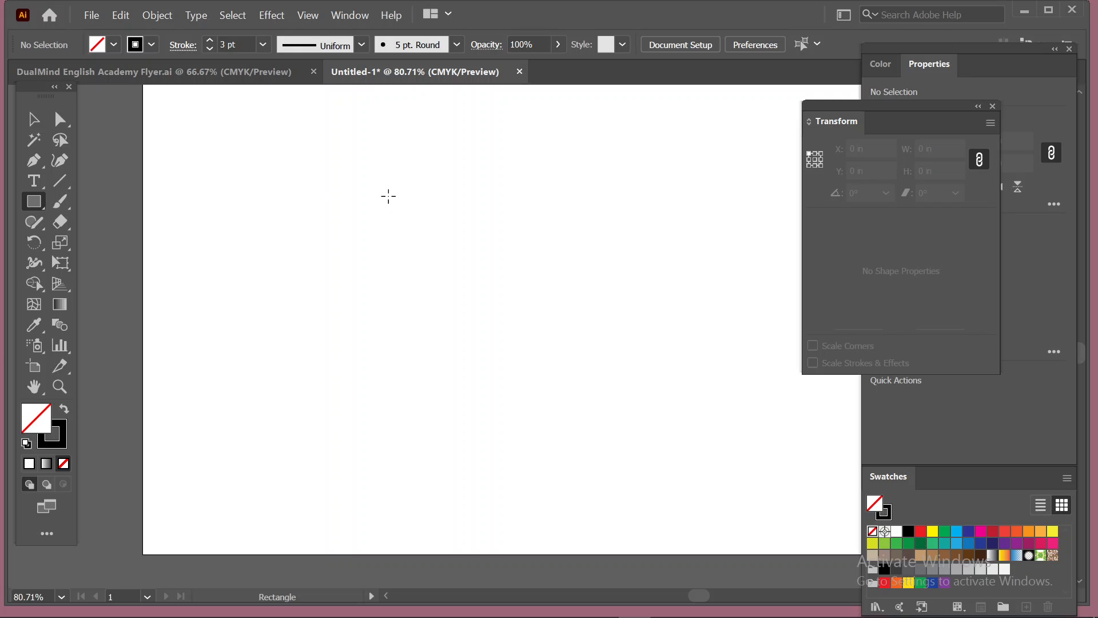
Step: Create a square with an exact width and height of 4 in near the middle of the artboard
left_click(390, 196)
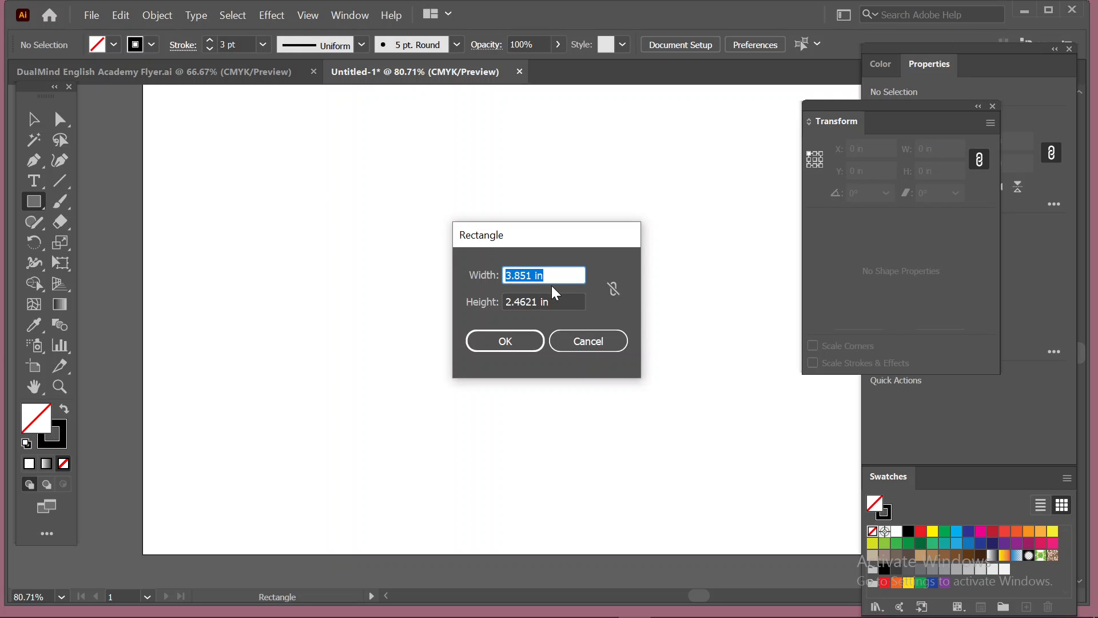
type("4")
key("Tab")
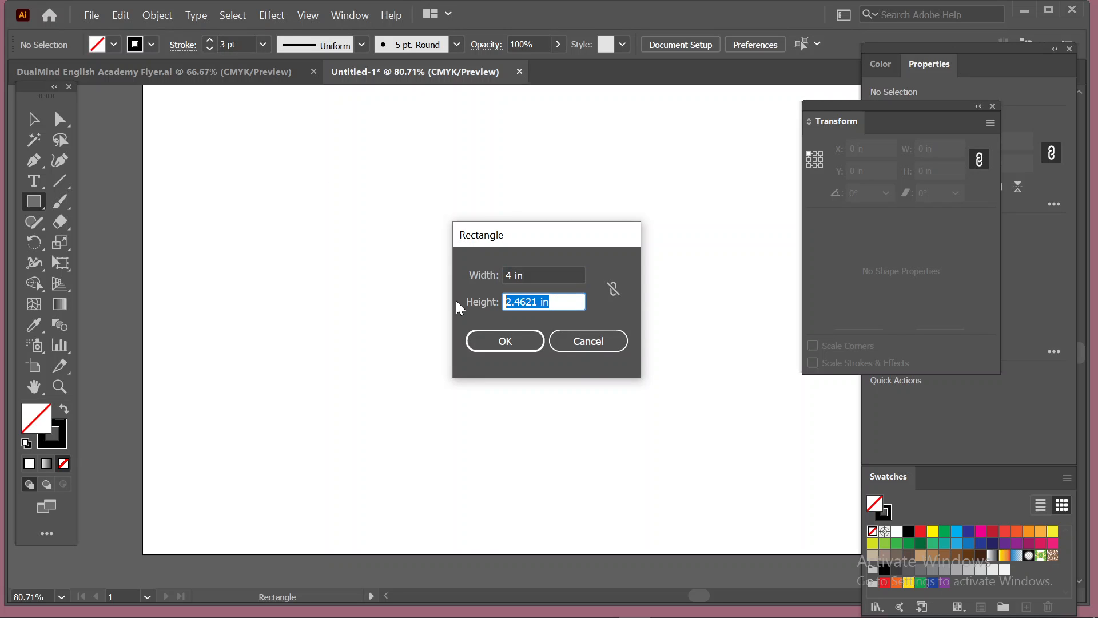
type("4")
left_click(506, 342)
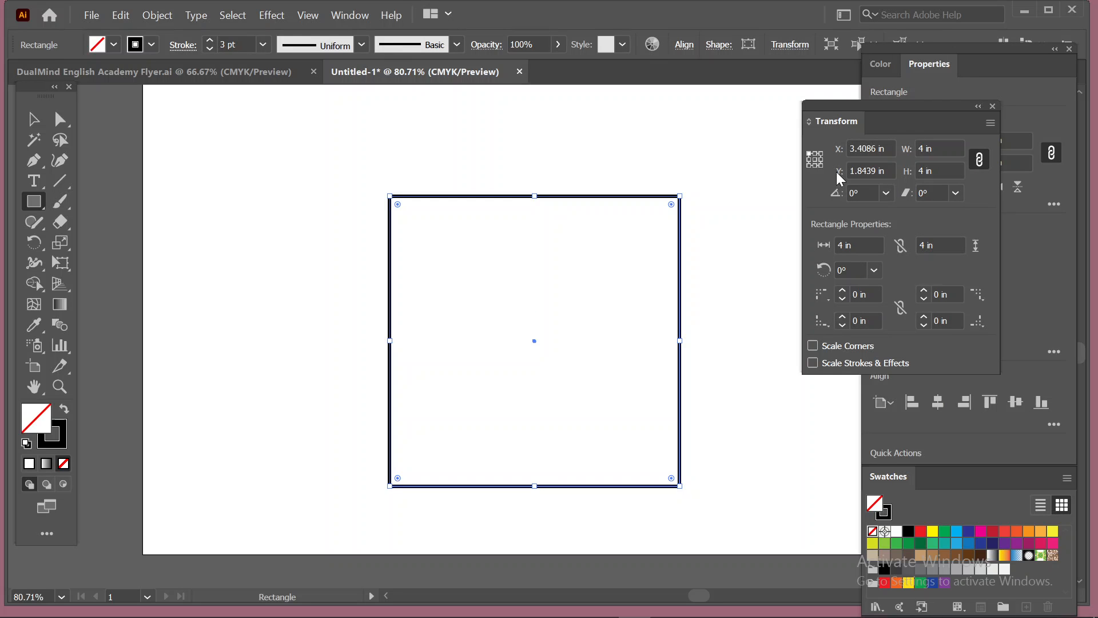
Step: Open Transform Each for the 4 in square and move its dialog clear of the shape
right_click(578, 195)
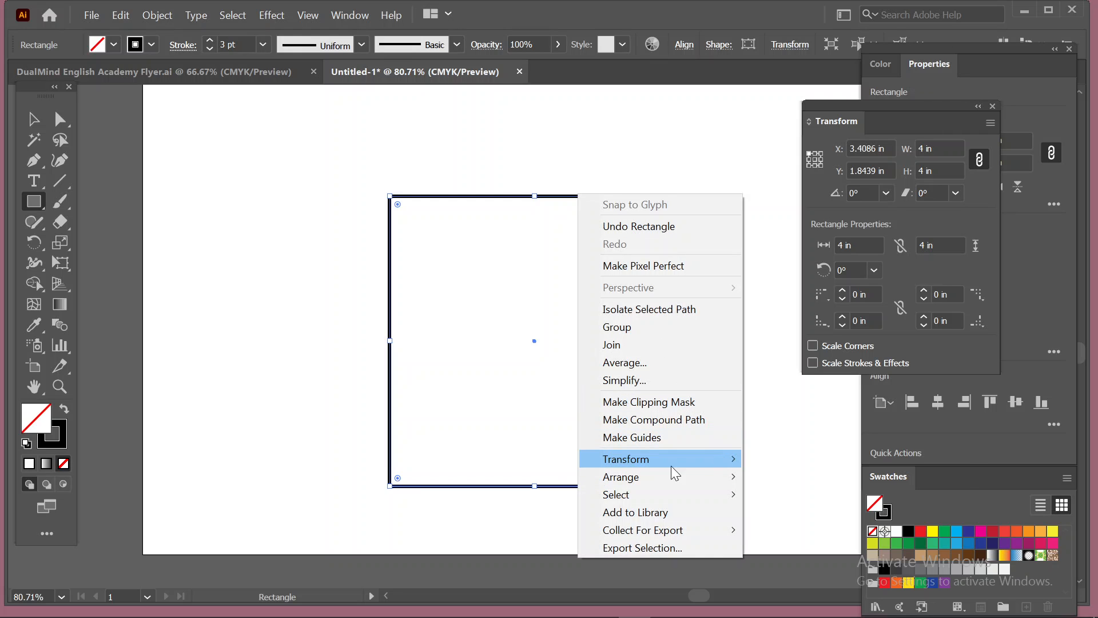
mouse_move(651, 464)
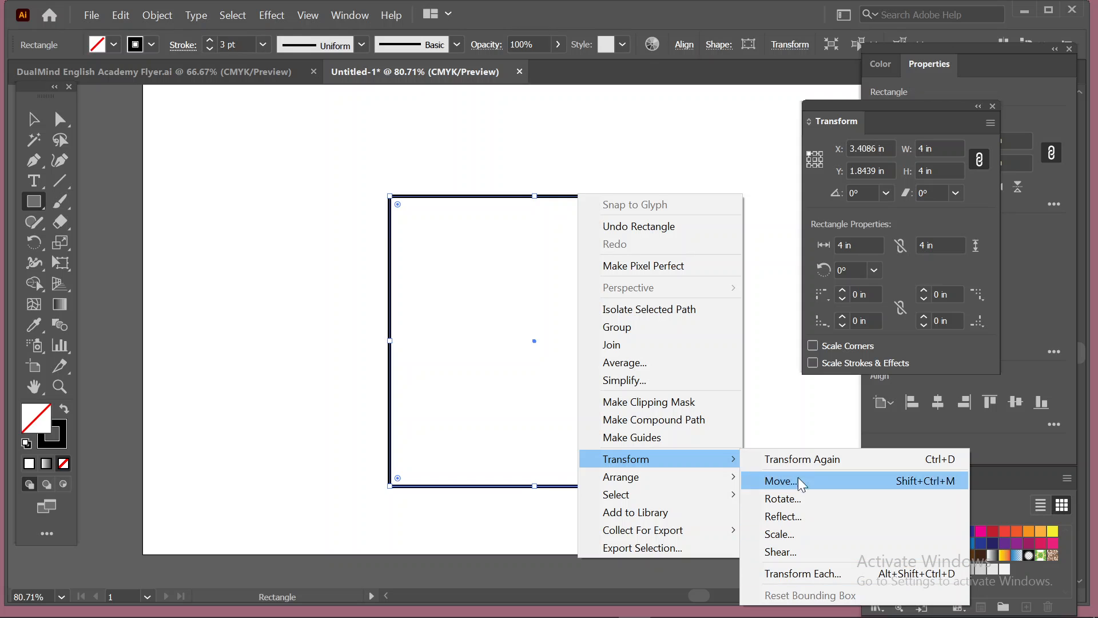
left_click(794, 573)
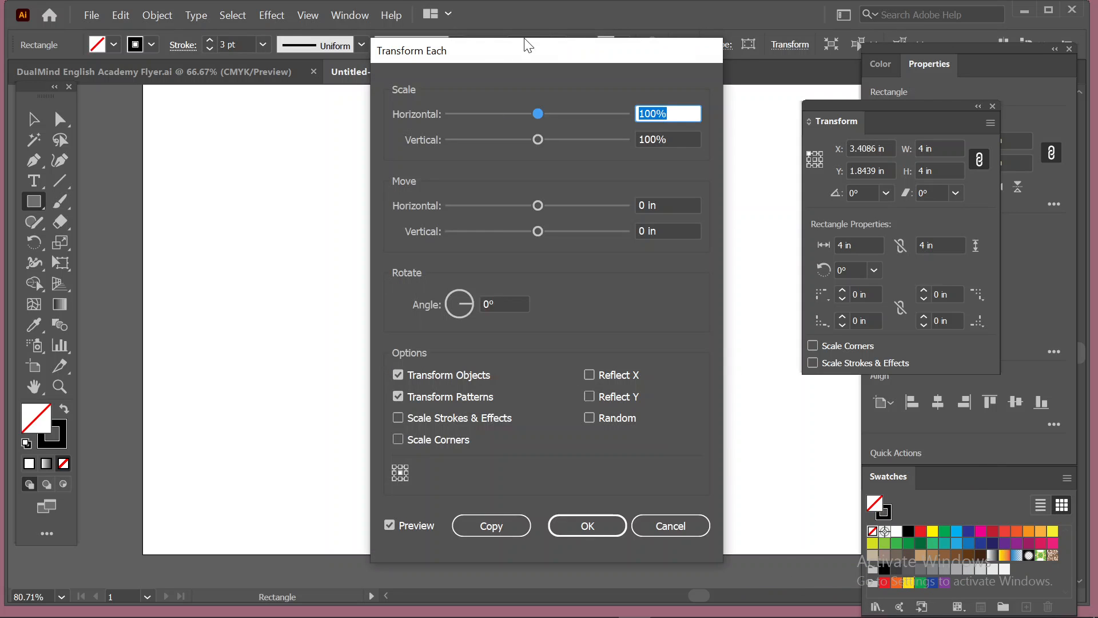
left_click_drag(524, 40, 160, 23)
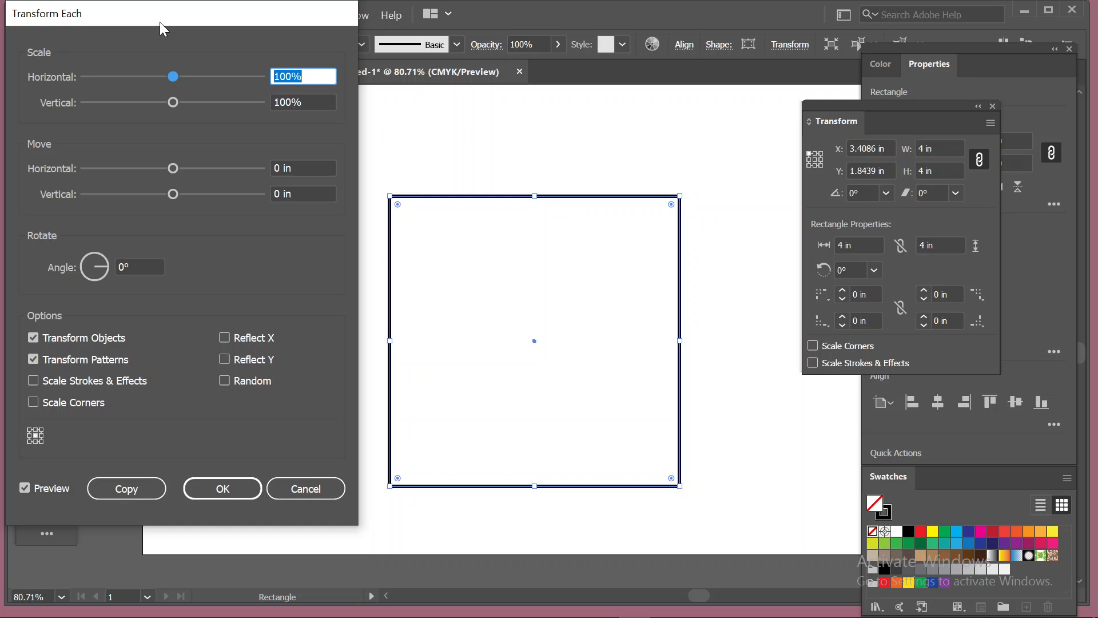
left_click_drag(152, 19, 150, 36)
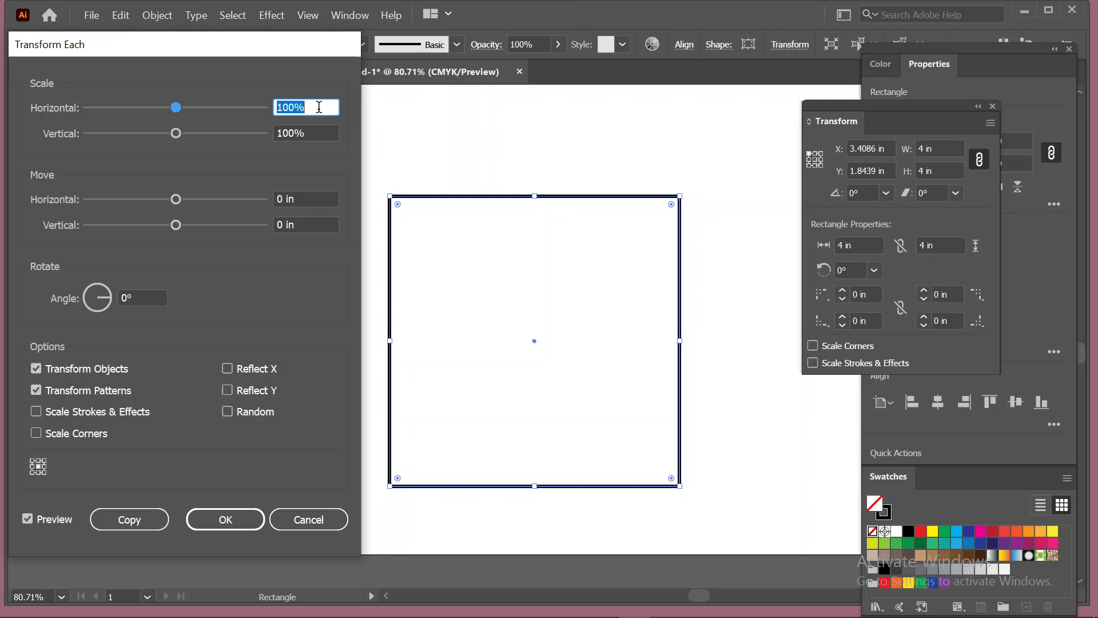
Step: Reduce the square's horizontal scale to 80% in Transform Each
key("Down")
key("Down")
key("Down")
key("Down")
key("Down")
key("Down")
key("Down")
key("Down")
key("Down")
key("Down")
key("Down")
key("Down")
key("Down")
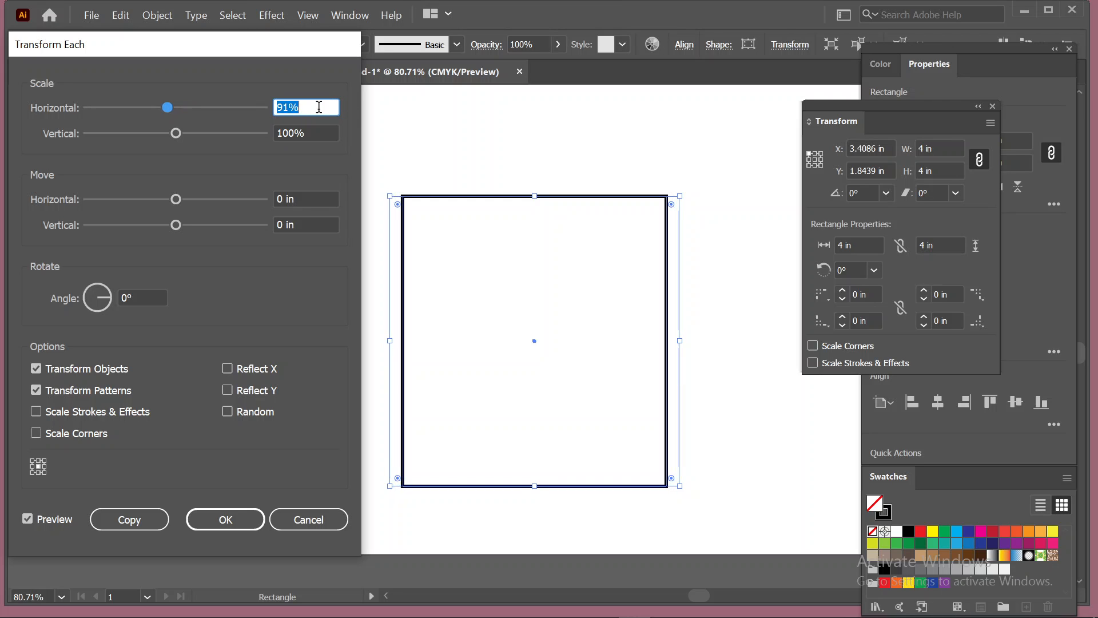
key("Down")
key("Down")
key("Down")
key("Down")
key("Down")
key("Down")
key("Down")
key("Down")
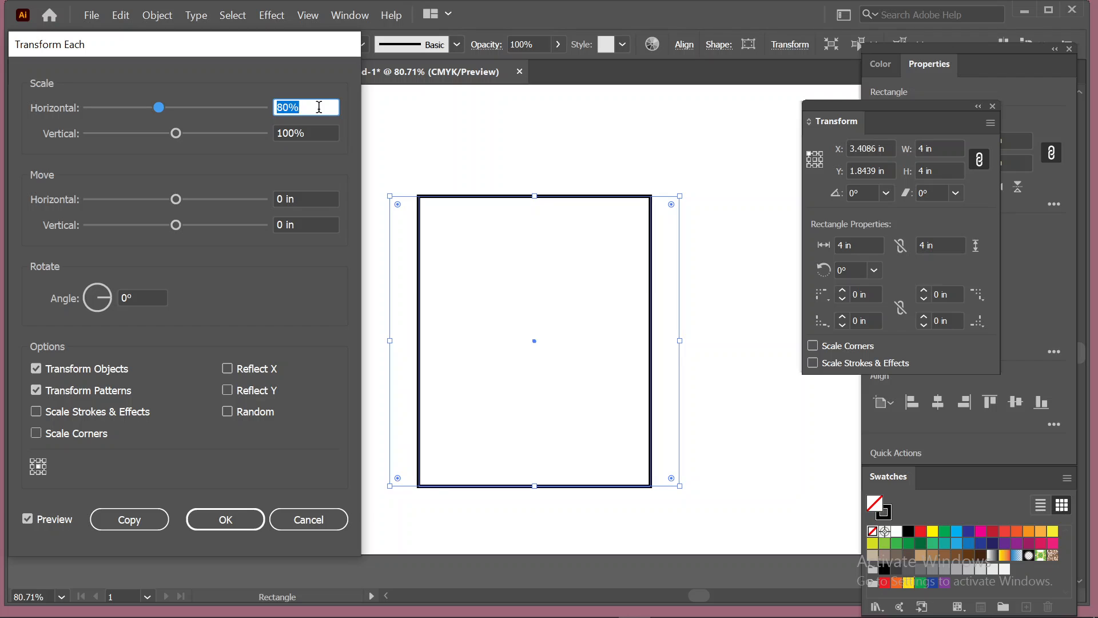
key("Up")
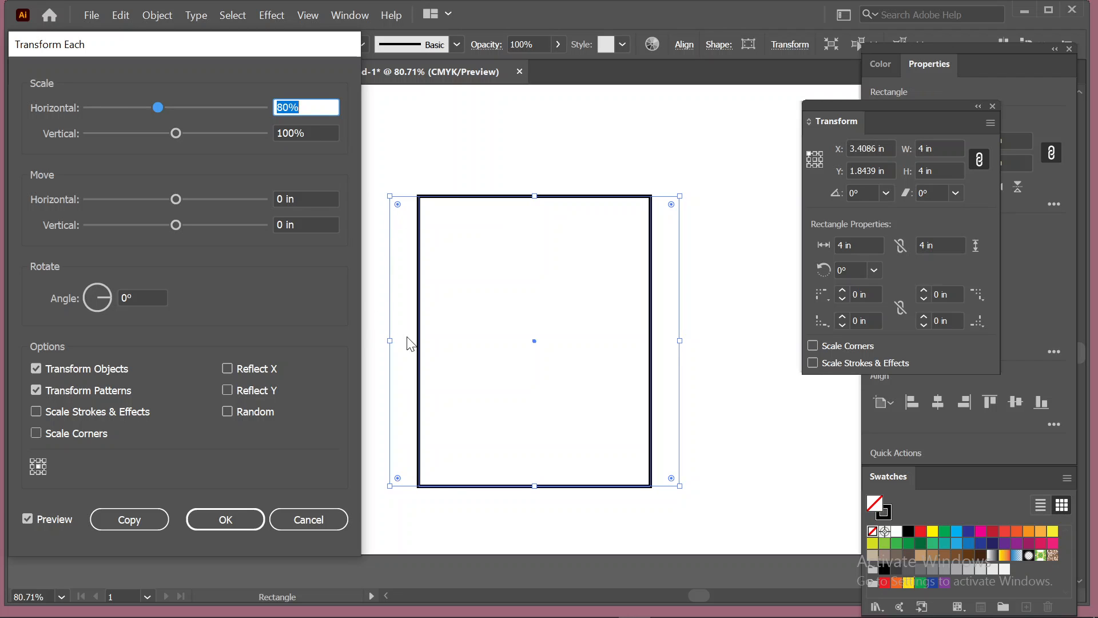
Step: Reduce the square's vertical scale to 80% and apply the transformation, and undo it
left_click(319, 134)
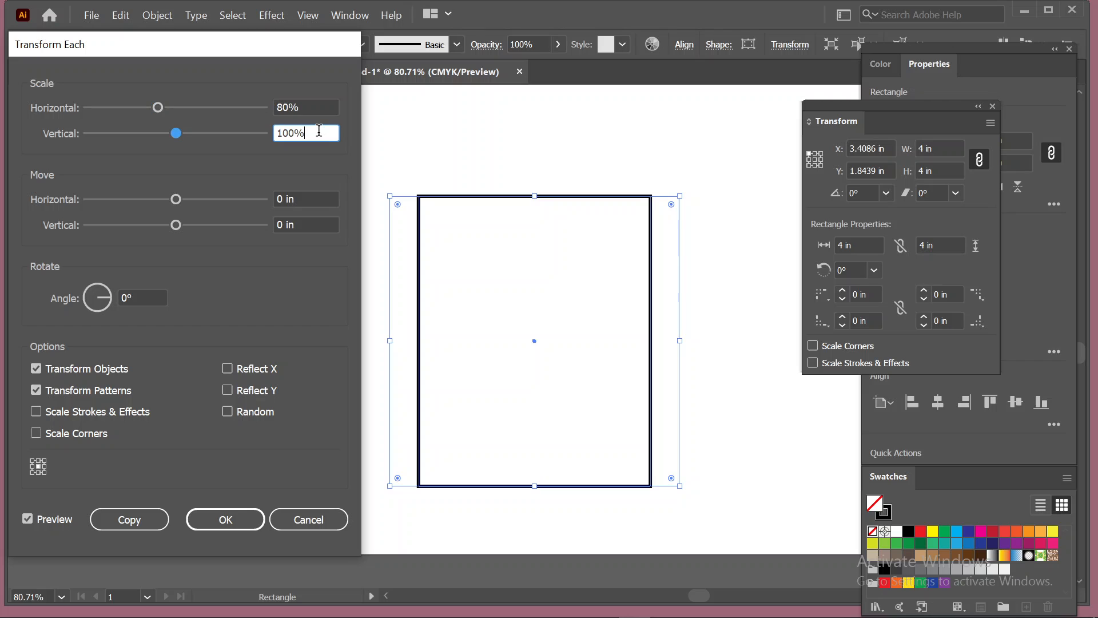
key("Down")
key("Down")
key("Down")
key("Down")
key("Down")
key("Down")
key("Down")
key("Down")
key("Down")
key("Down")
key("Down")
key("Down")
key("Down")
key("Down")
key("Down")
key("Down")
key("Down")
key("Down")
key("Down")
key("Down")
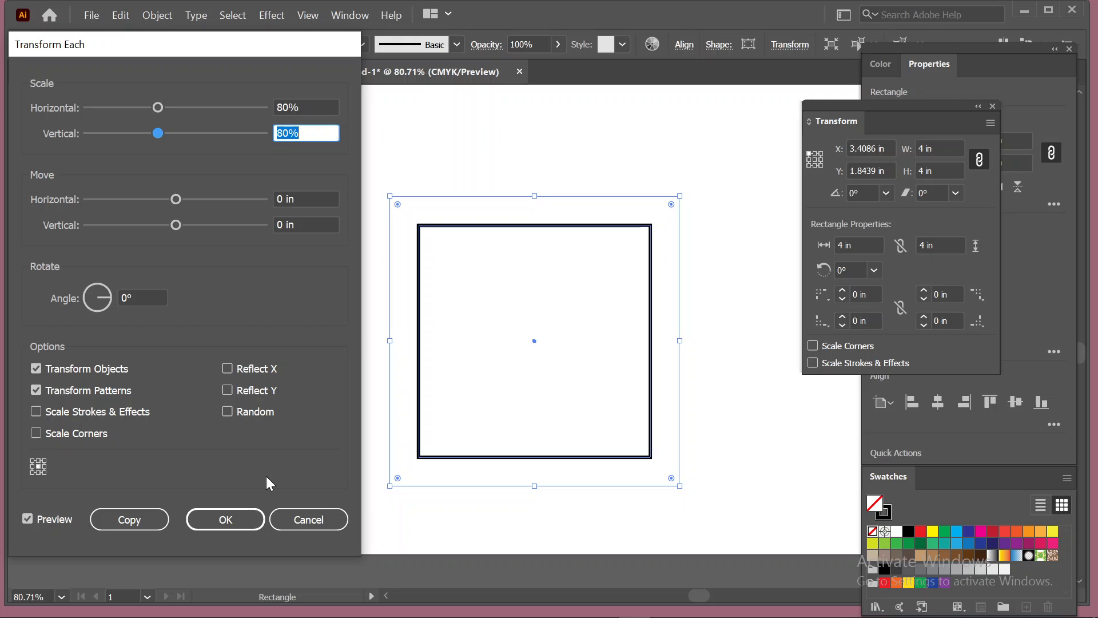
left_click(244, 522)
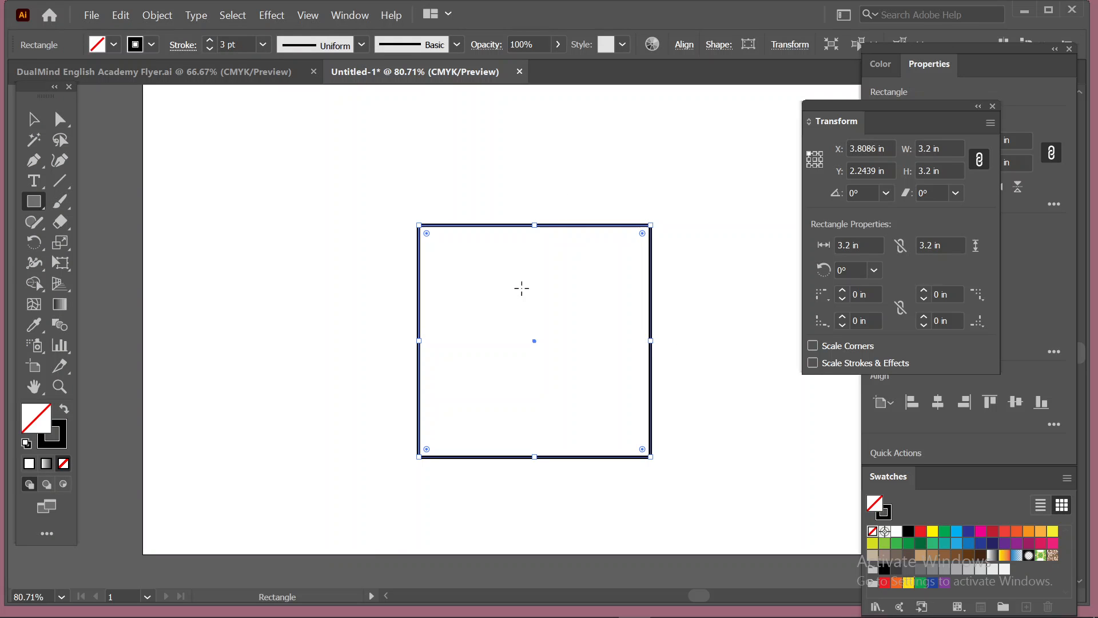
key("ctrl+z")
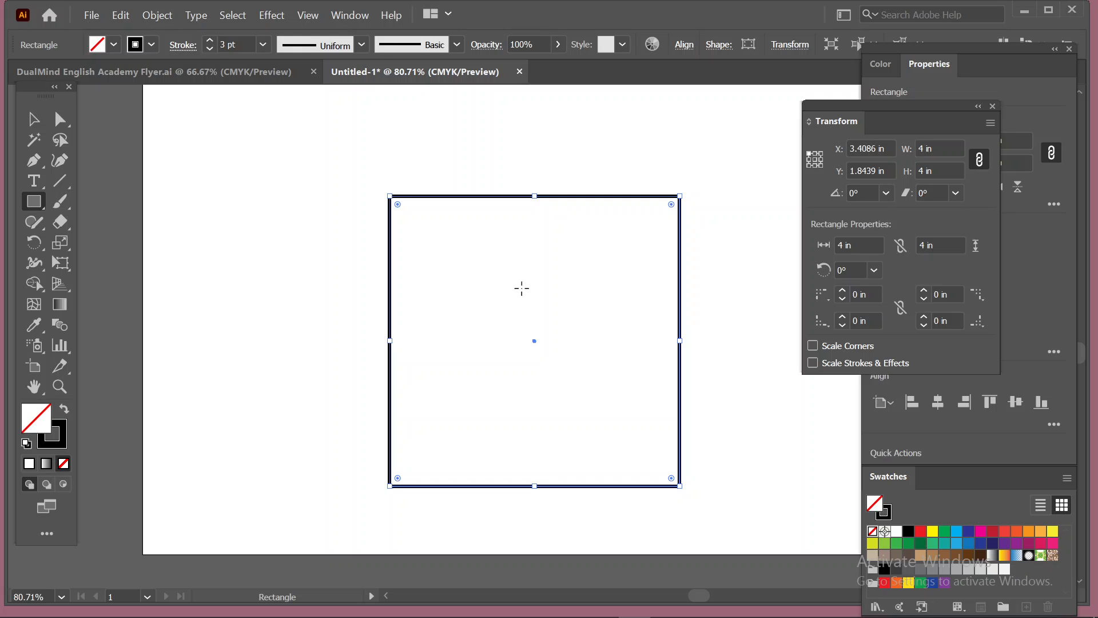
Step: Create a copy of the 4 in square scaled to 80% horizontally and vertically with Transform Each
right_click(521, 198)
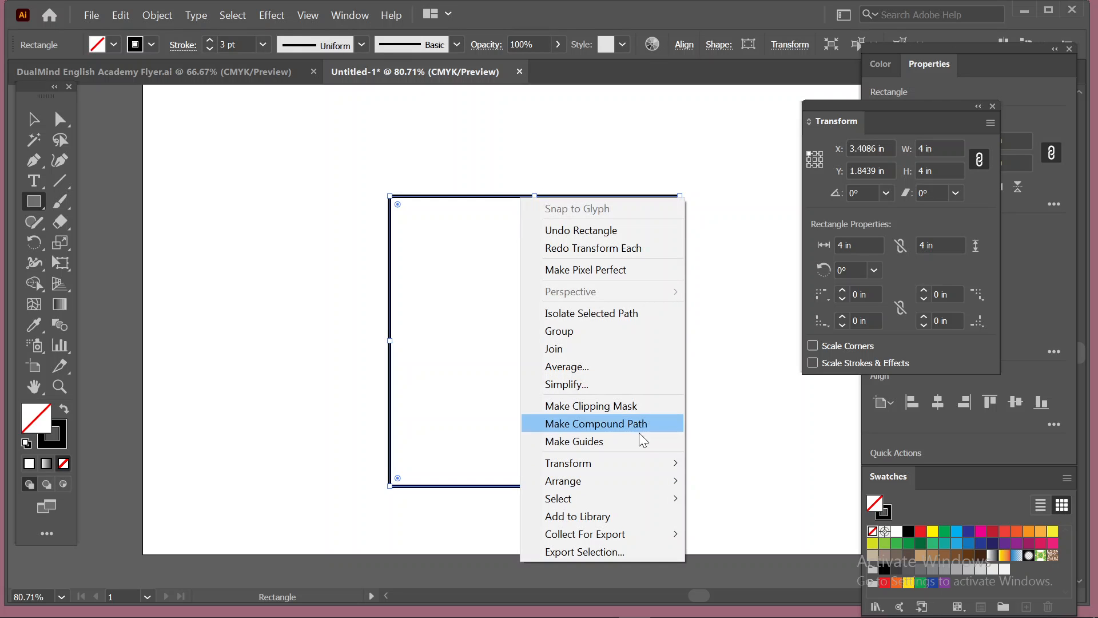
mouse_move(630, 464)
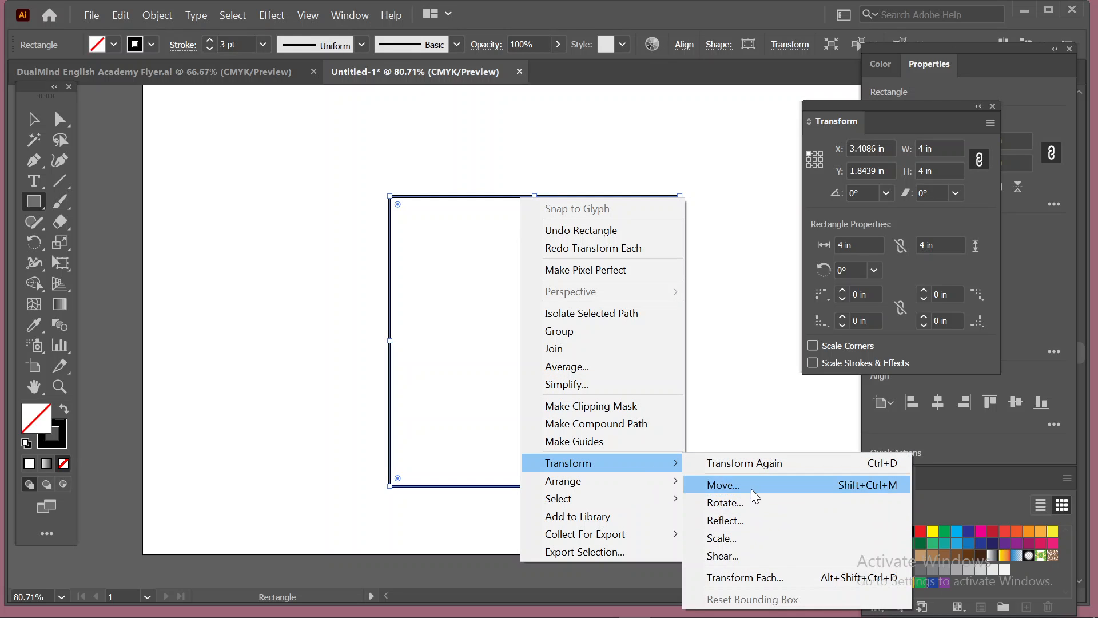
left_click(744, 578)
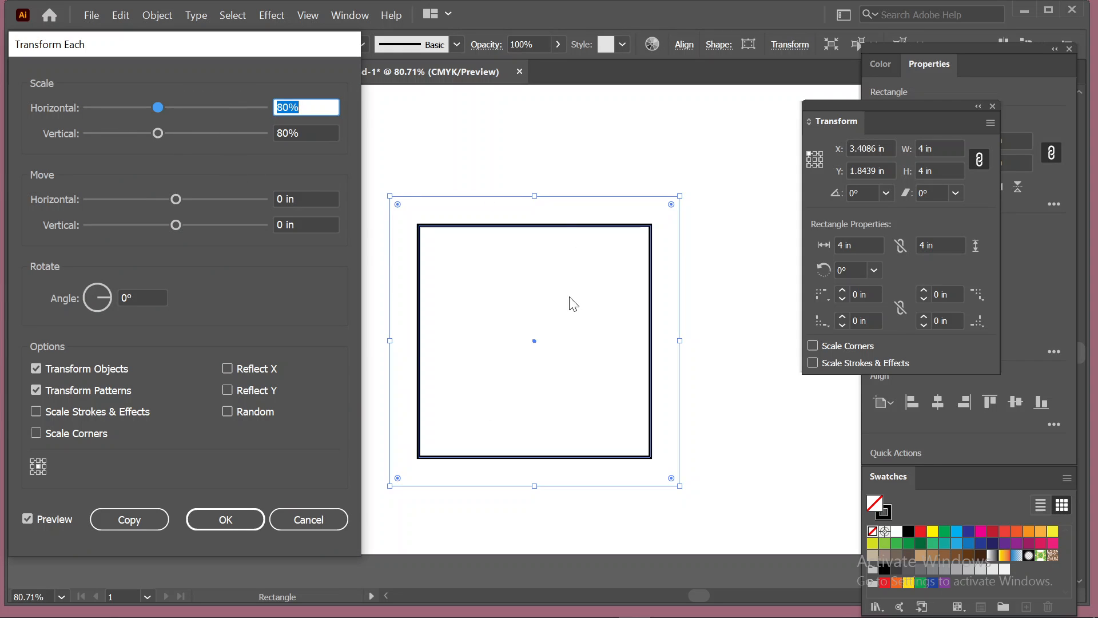
left_click(143, 518)
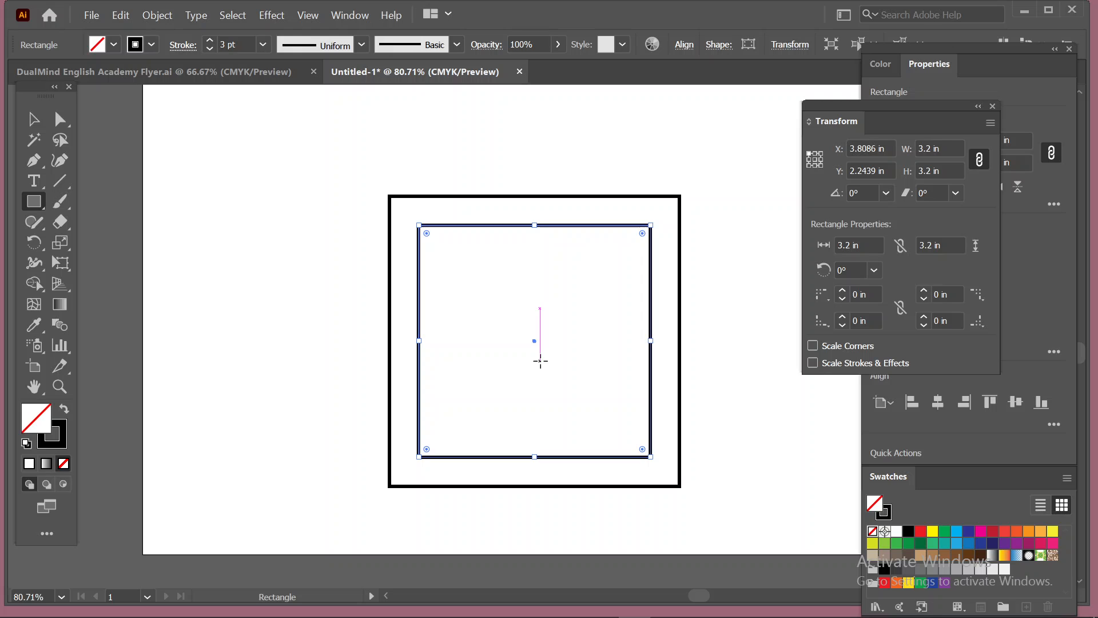
Step: Repeat the 80% copy transformation 11 times to nest progressively smaller squares toward the centre
key("ctrl")
key("ctrl+d")
key("ctrl+d")
key("ctrl+d")
key("ctrl+d")
key("ctrl+d")
key("ctrl+d")
key("ctrl+d")
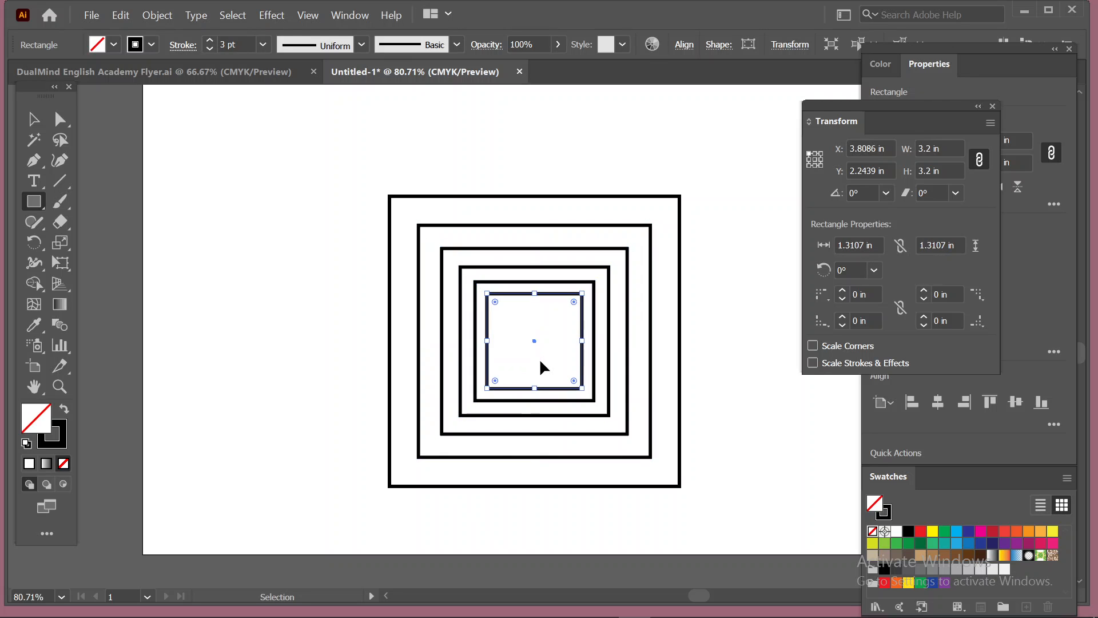
key("ctrl+d")
key("ctrl+d")
key("ctrl+d")
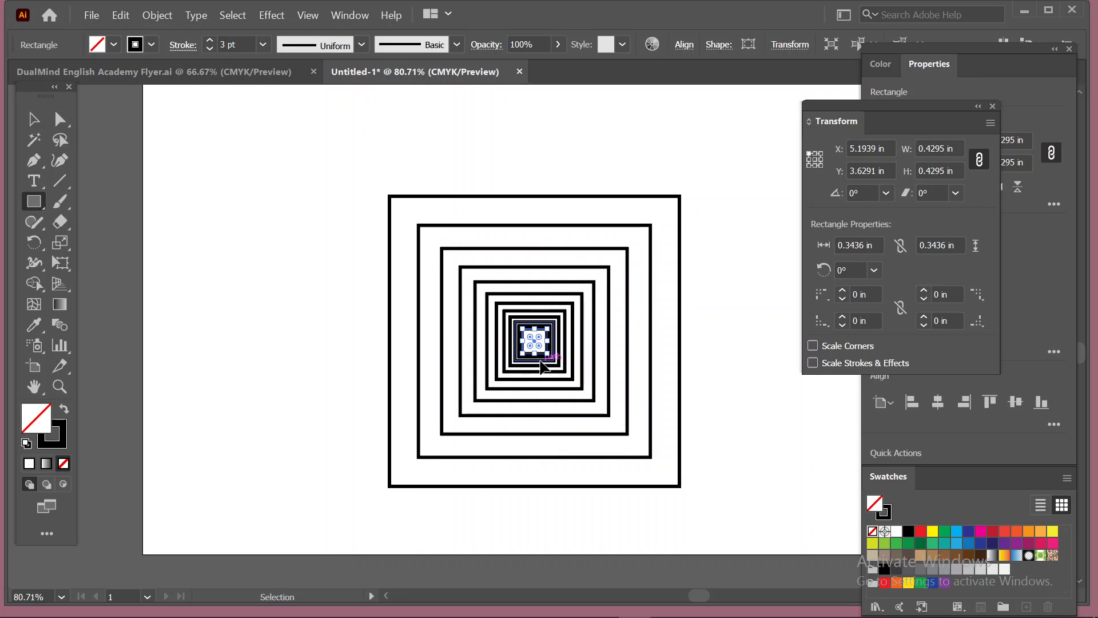
key("ctrl+d")
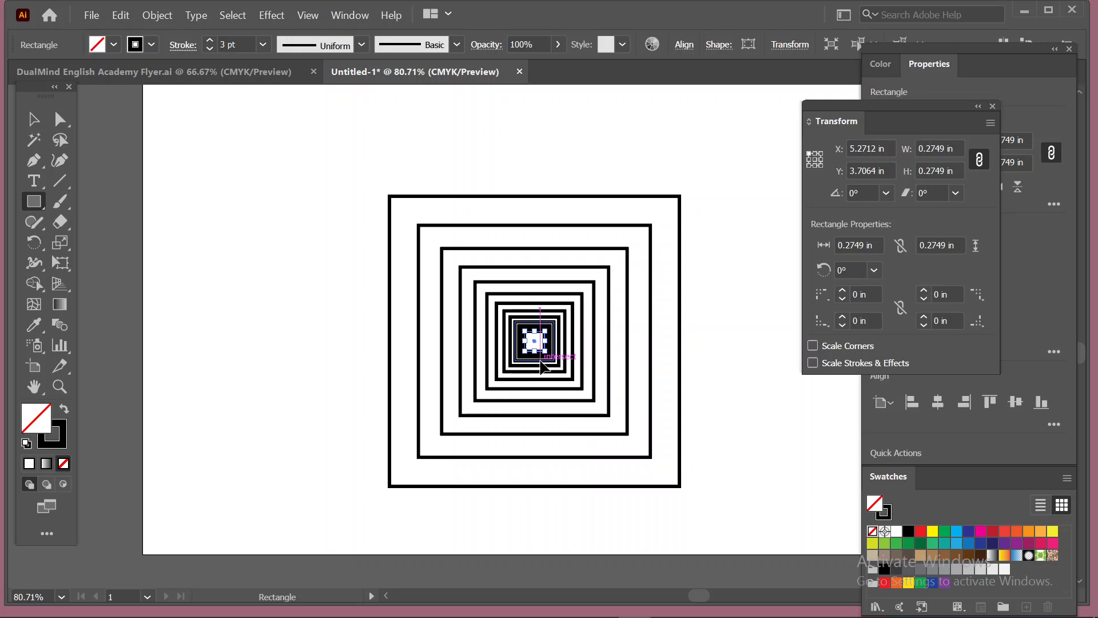
Step: Draw a small square about 0.73 in wide near the artboard's upper-left corner
left_click(33, 120)
left_click(34, 202)
mouse_move(189, 124)
left_mouse_down()
mouse_move(252, 187)
mouse_move(259, 163)
mouse_move(241, 175)
left_mouse_up()
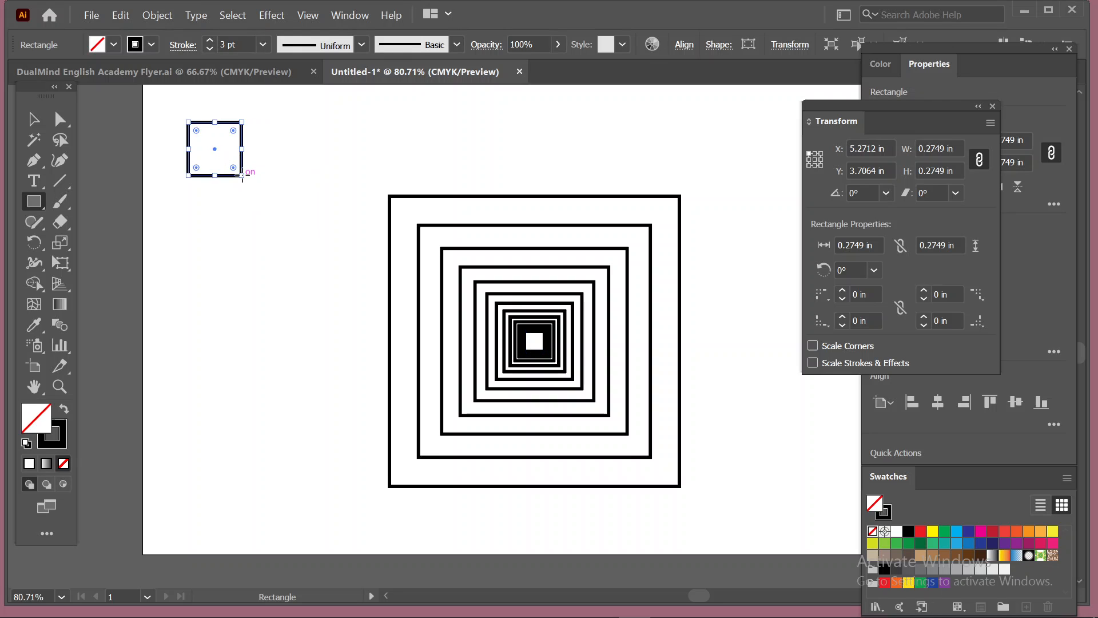
left_click(34, 119)
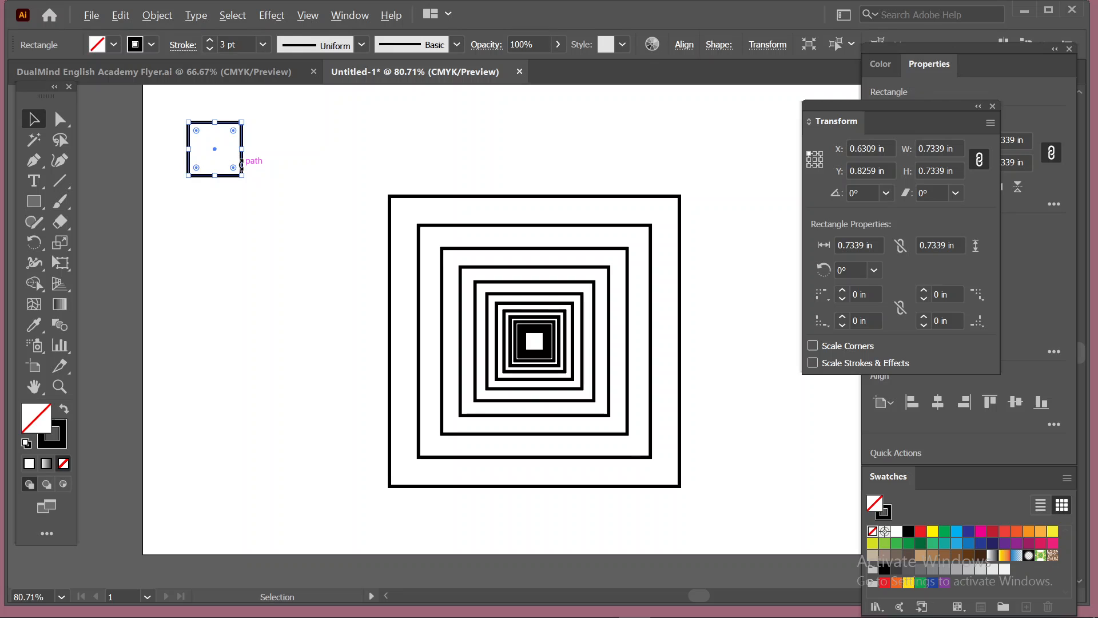
scroll(245, 174, "up", 1)
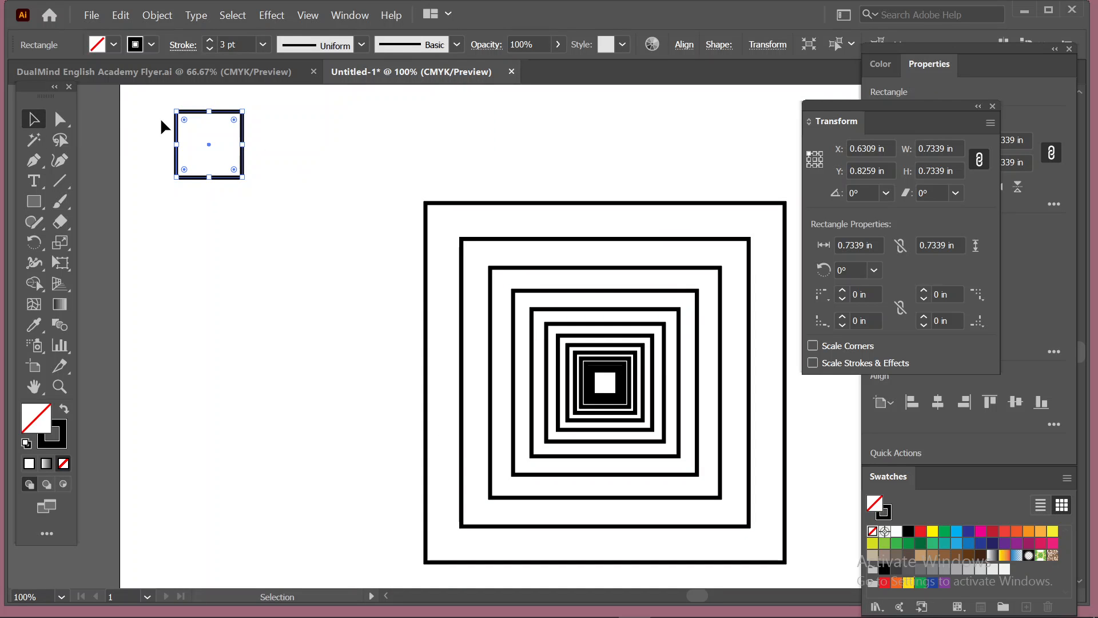
Step: Duplicate the small square horizontally with a small gap and repeat the copy four times to make a row of six
left_click(158, 128)
left_click(177, 142)
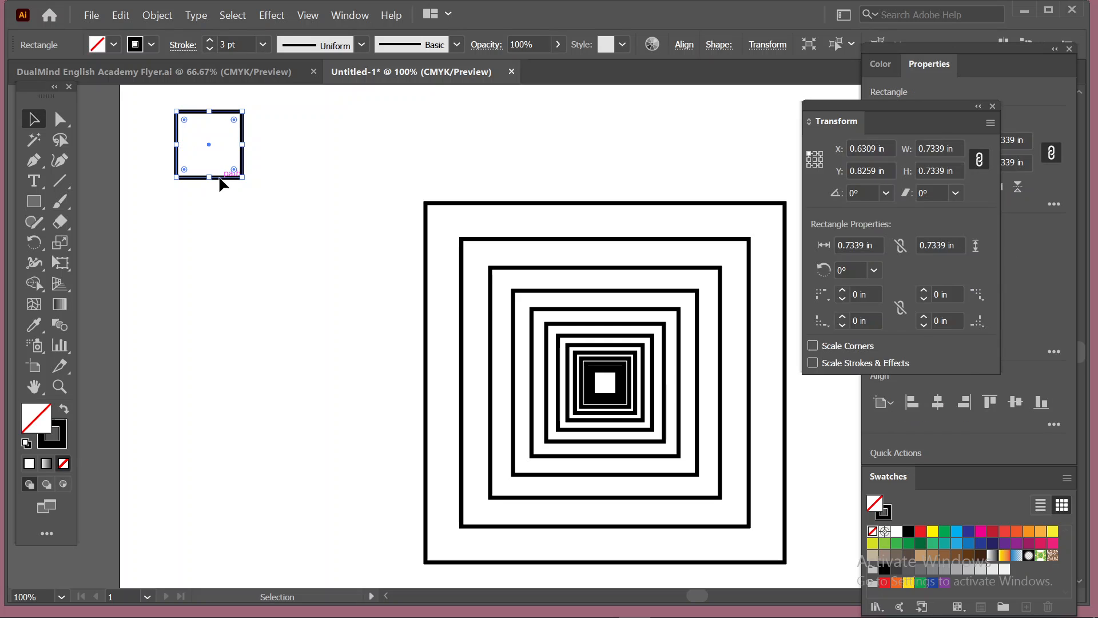
left_click_drag(221, 181, 319, 196)
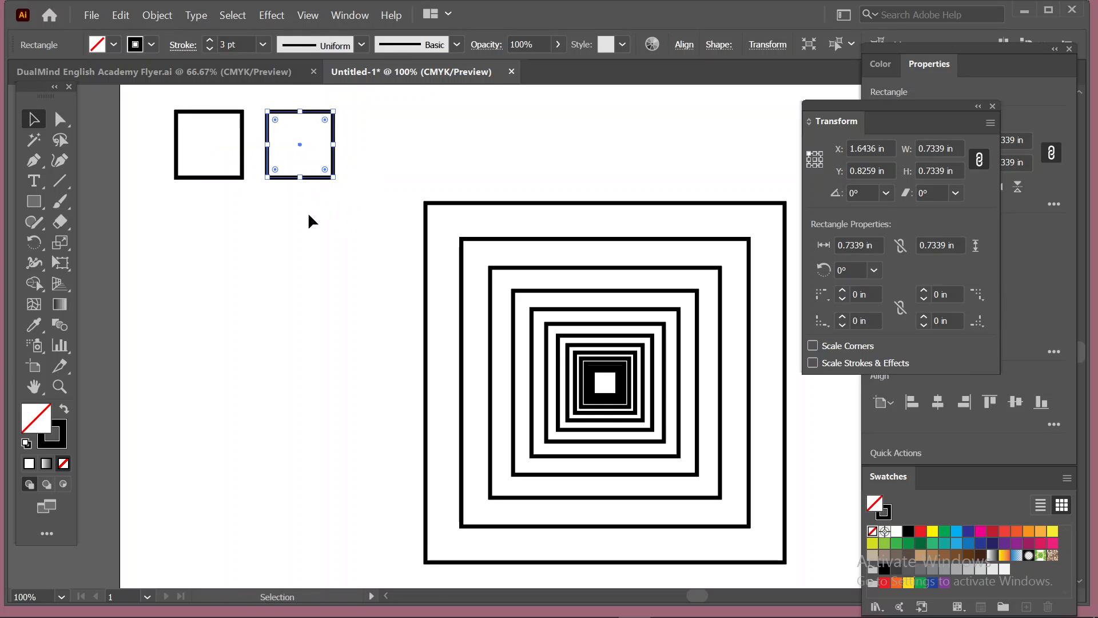
key("ctrl+d")
key("ctrl+d")
key("ctrl+d")
key("ctrl+d")
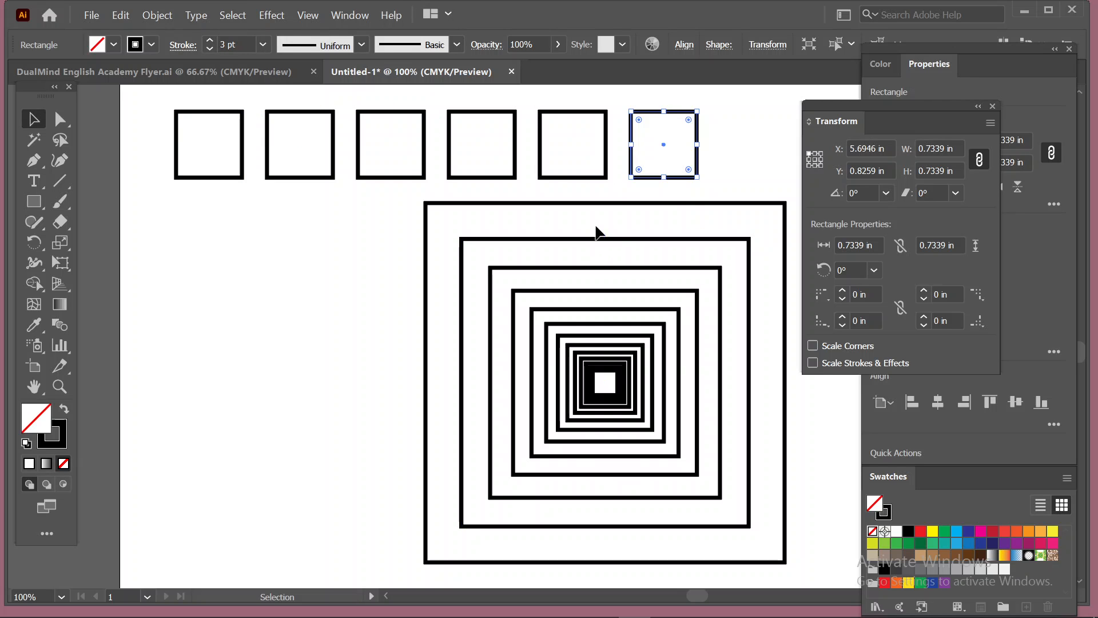
Step: Scale the outermost 4 in square itself to 80% horizontally and vertically with Transform Each, moving the dialog clear of the artwork
left_click(556, 201)
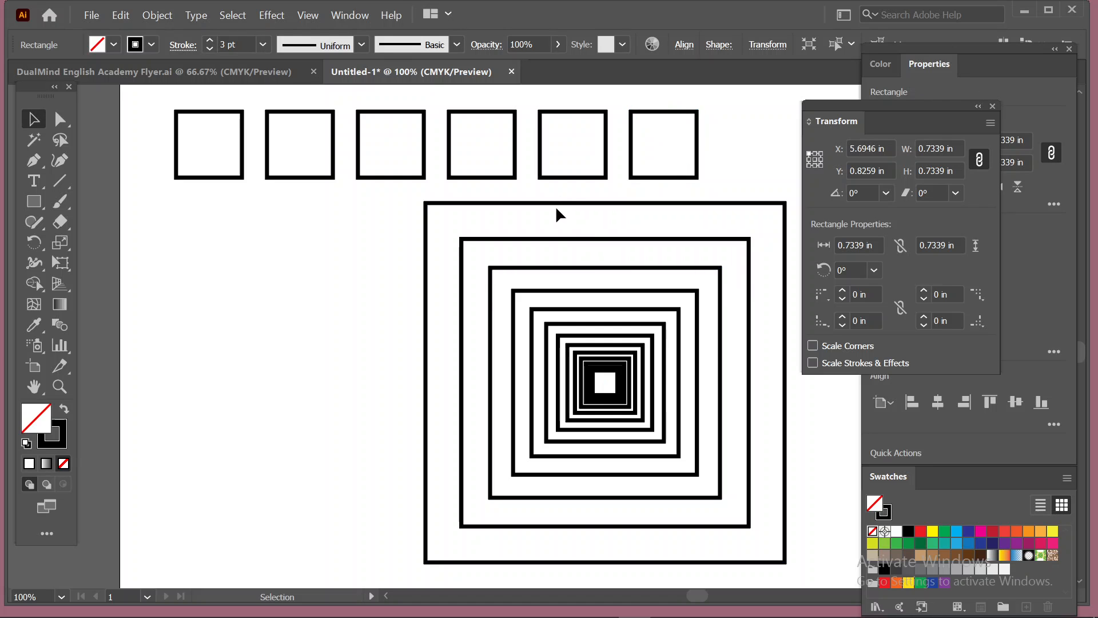
left_click(558, 204)
right_click(558, 204)
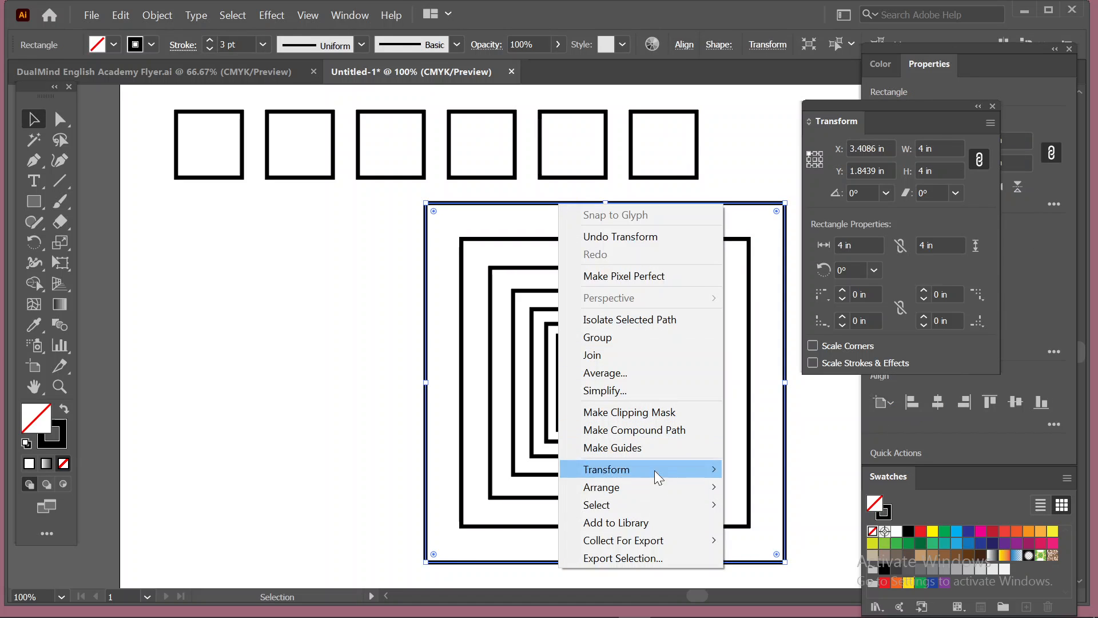
mouse_move(677, 469)
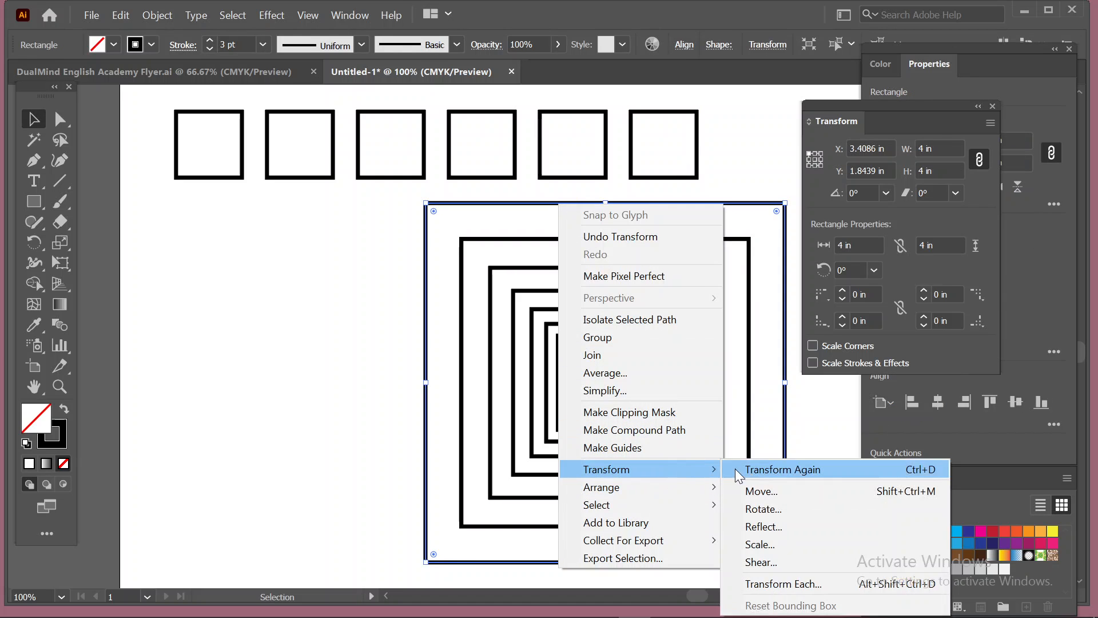
left_click(820, 584)
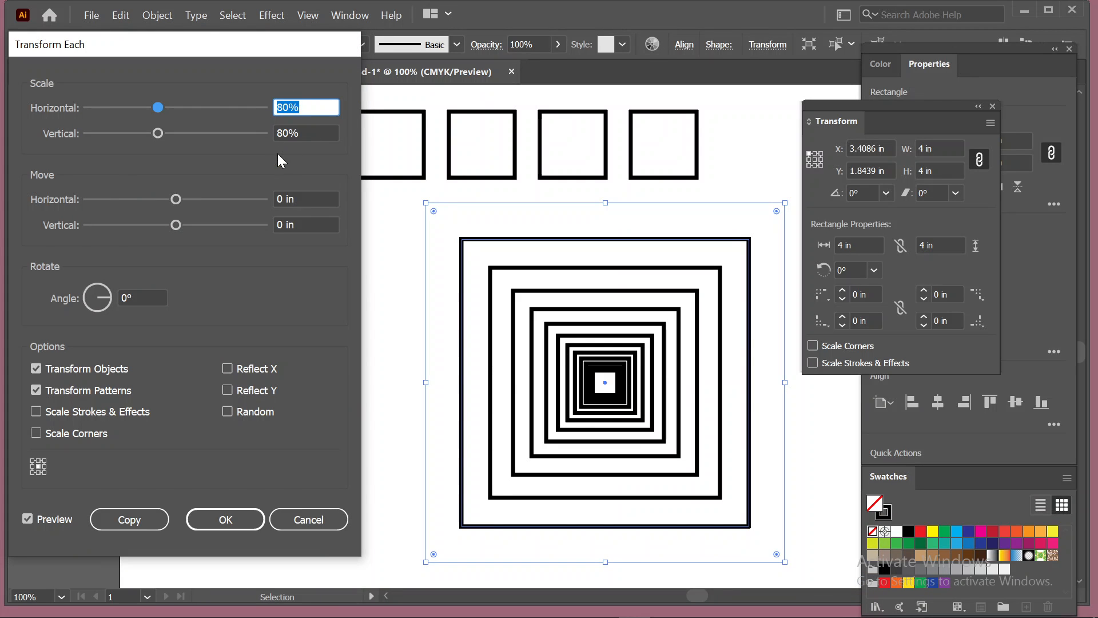
left_click_drag(233, 49, 224, 122)
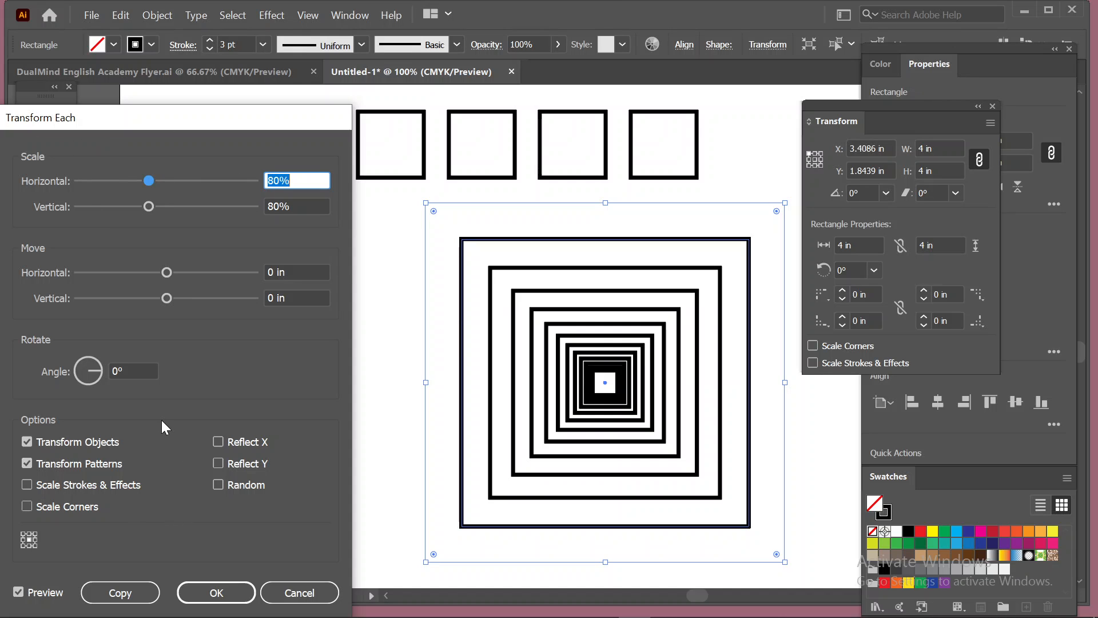
left_click_drag(166, 121, 168, 260)
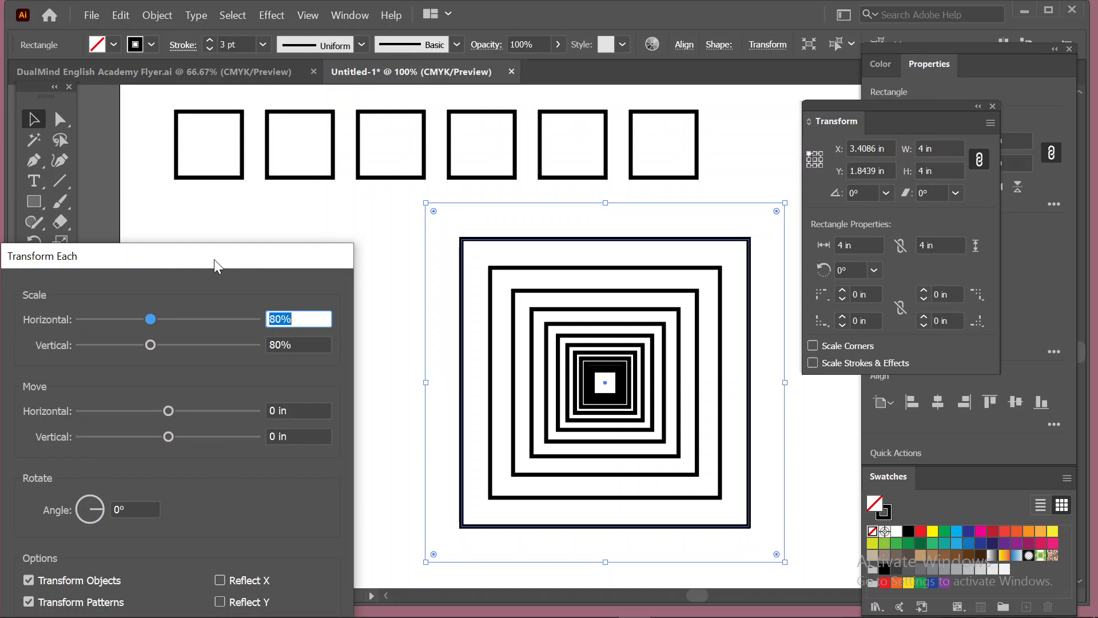
left_click_drag(172, 263, 209, 127)
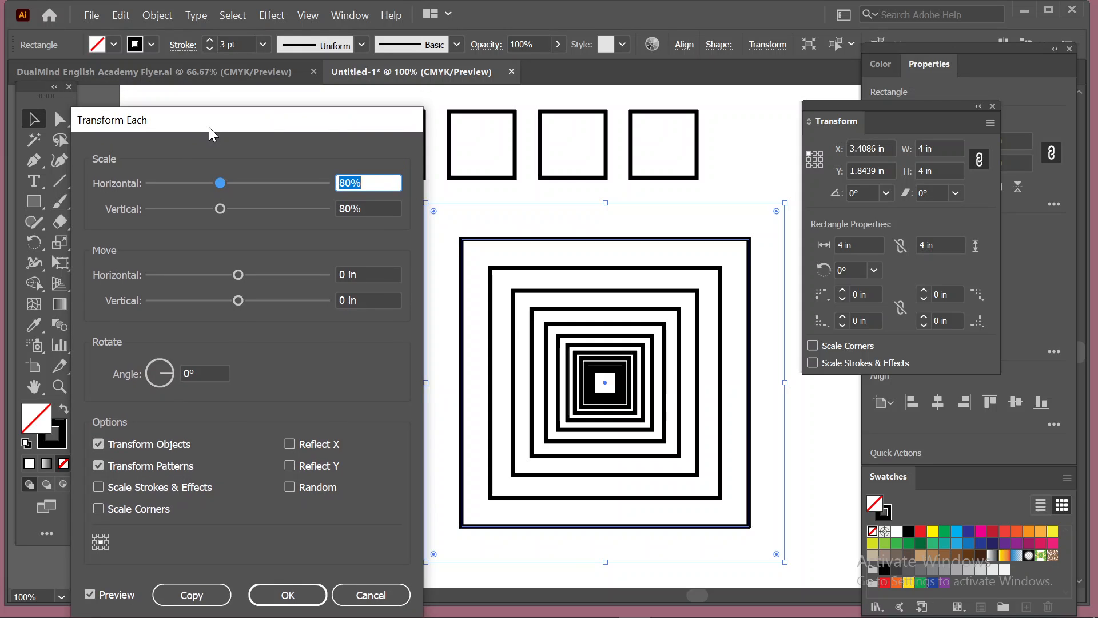
left_click_drag(210, 128, 200, 159)
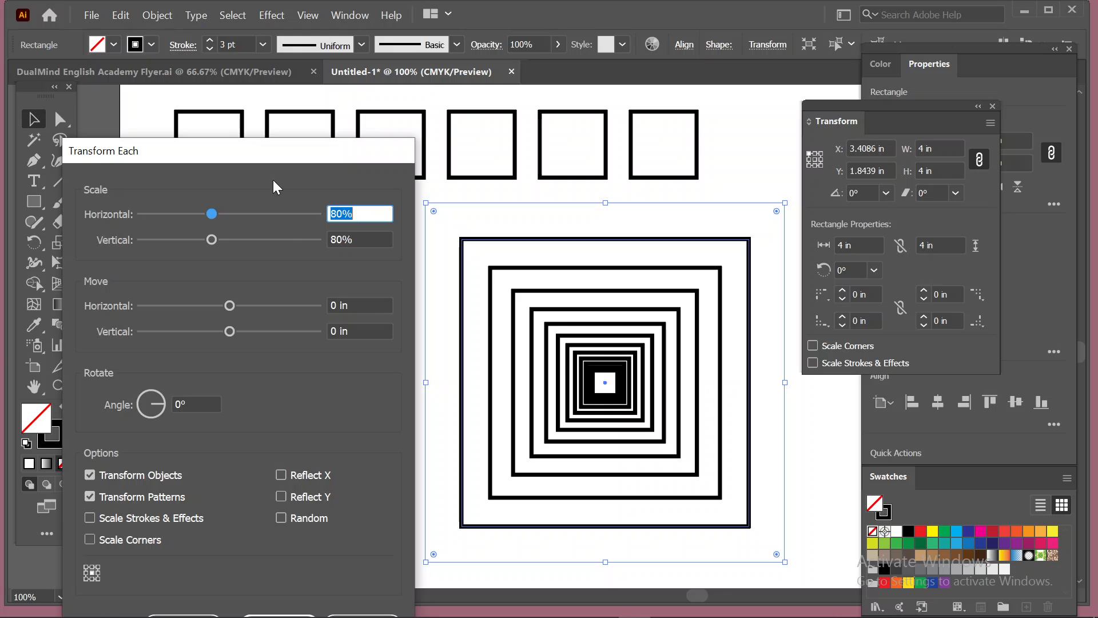
left_click_drag(275, 157, 286, 75)
left_click(278, 543)
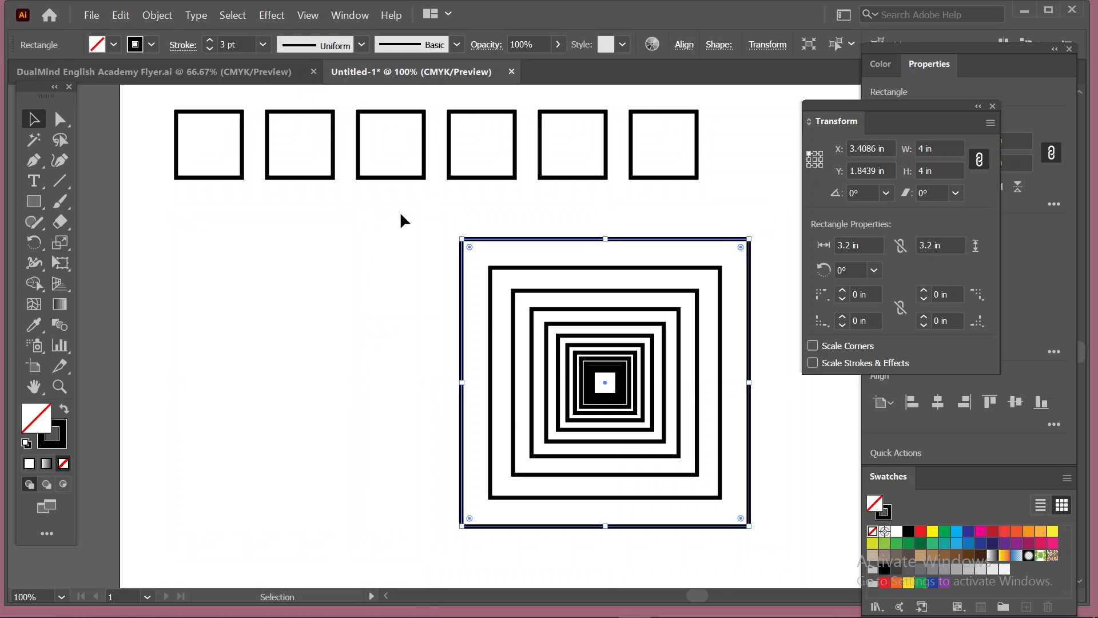
Step: Delete all the nested squares and the first five small squares in the row
left_click_drag(400, 216, 647, 443)
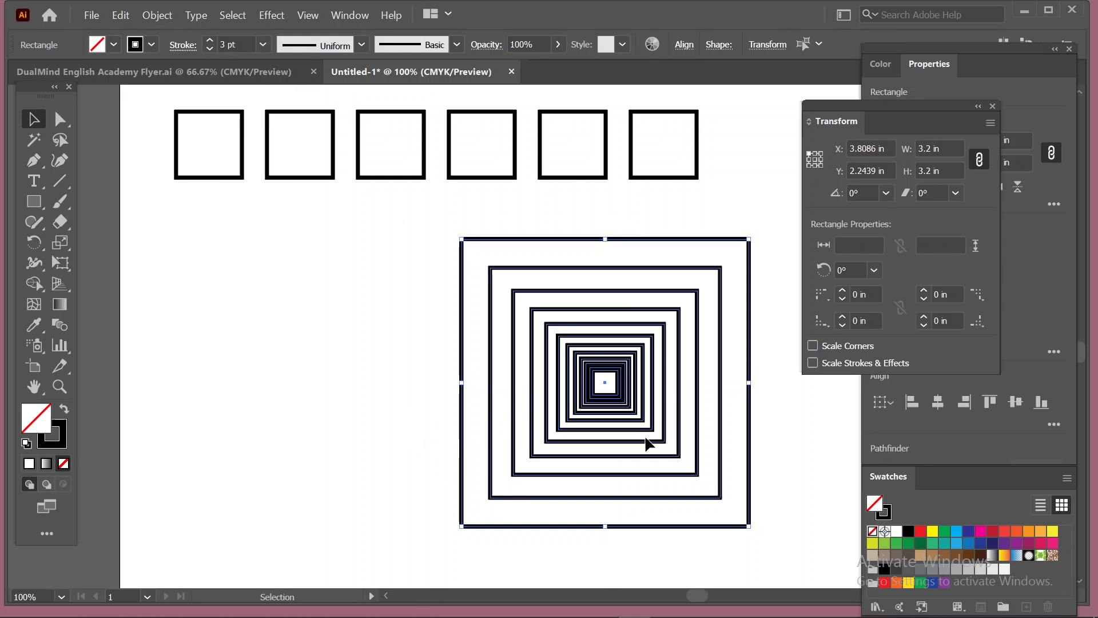
key("Delete")
left_click_drag(161, 108, 575, 189)
key("Delete")
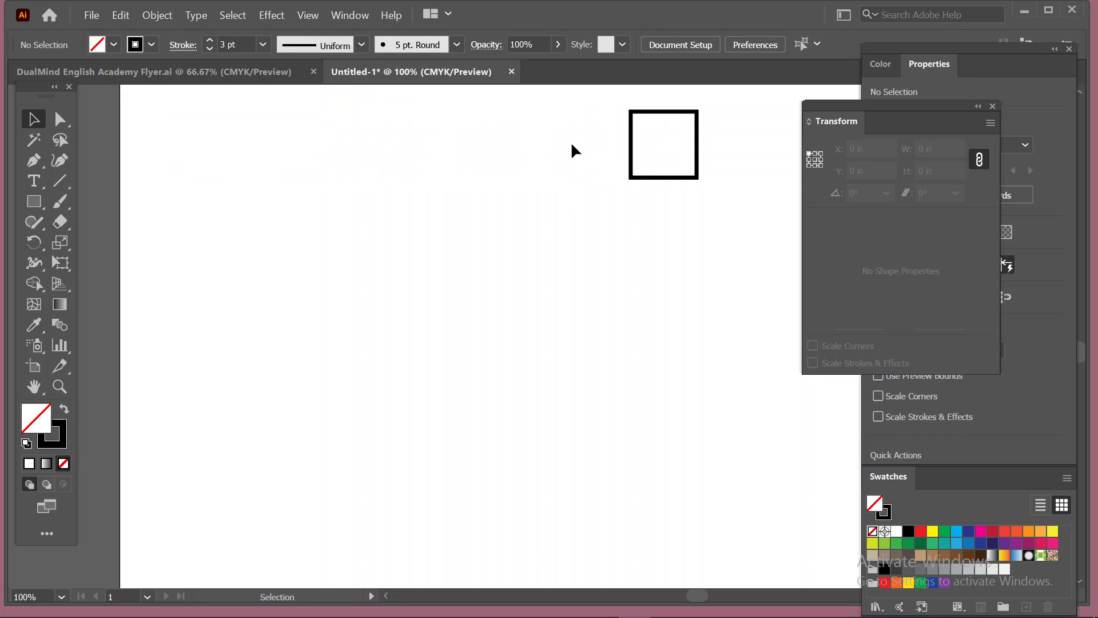
Step: Move the remaining small square to the artboard's middle and create a copy scaled 120% horizontally and vertically with Transform Each
left_click_drag(640, 179, 446, 375)
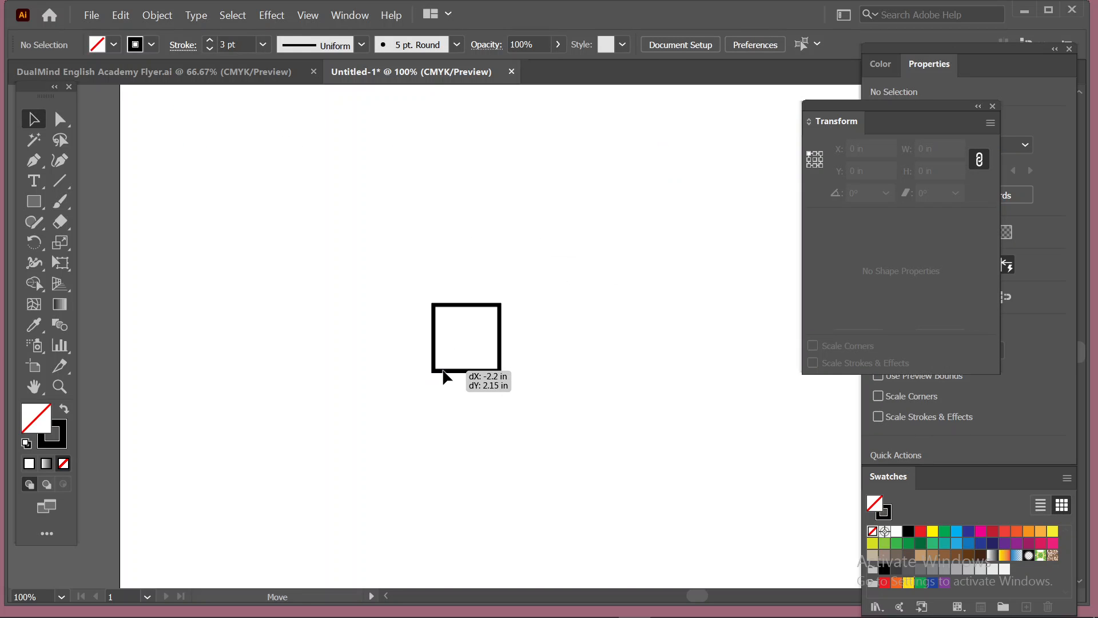
right_click(482, 372)
mouse_move(585, 278)
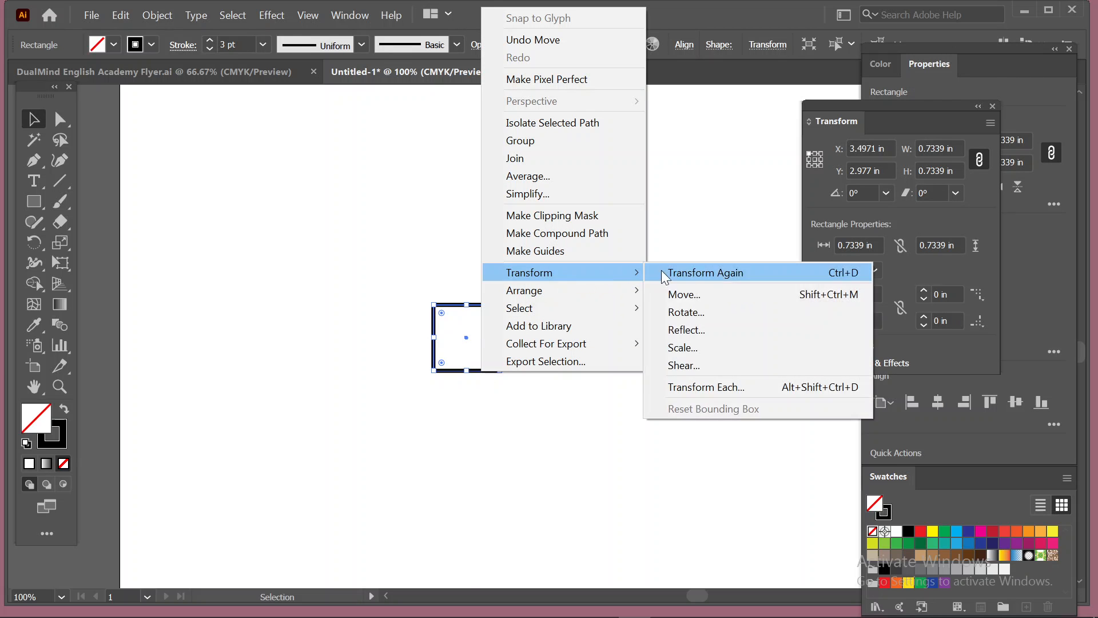
left_click(710, 380)
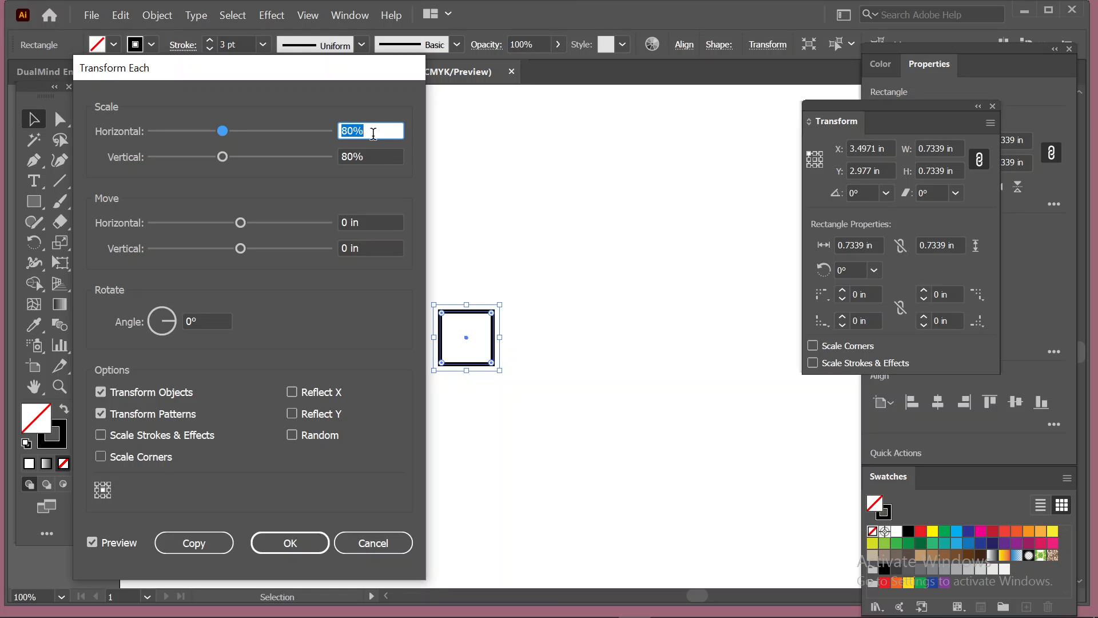
type("120")
key("Tab")
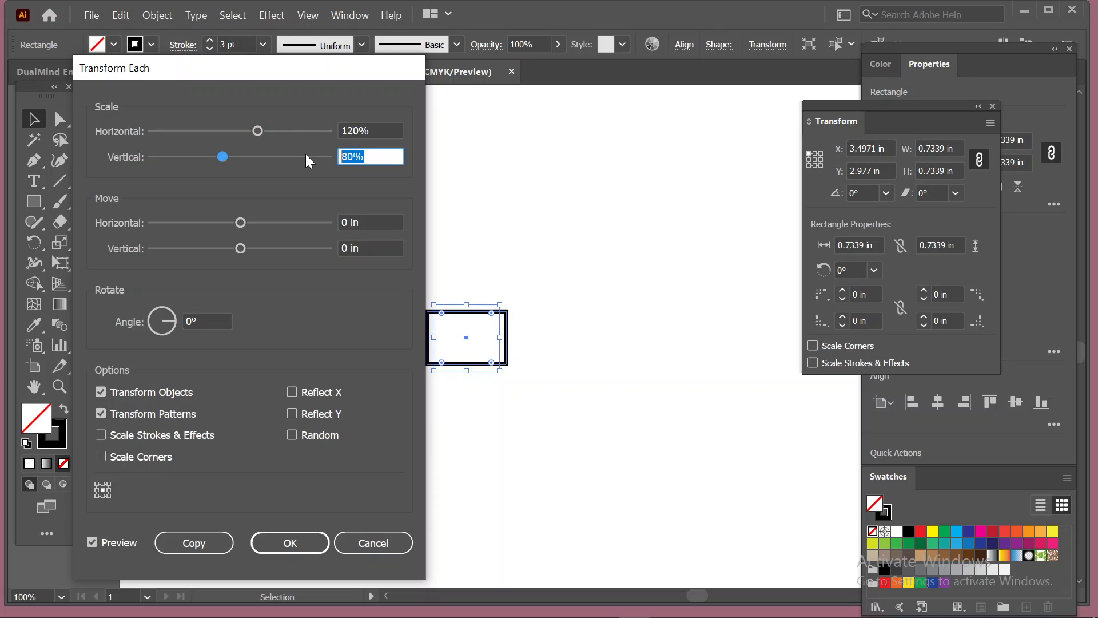
type("120")
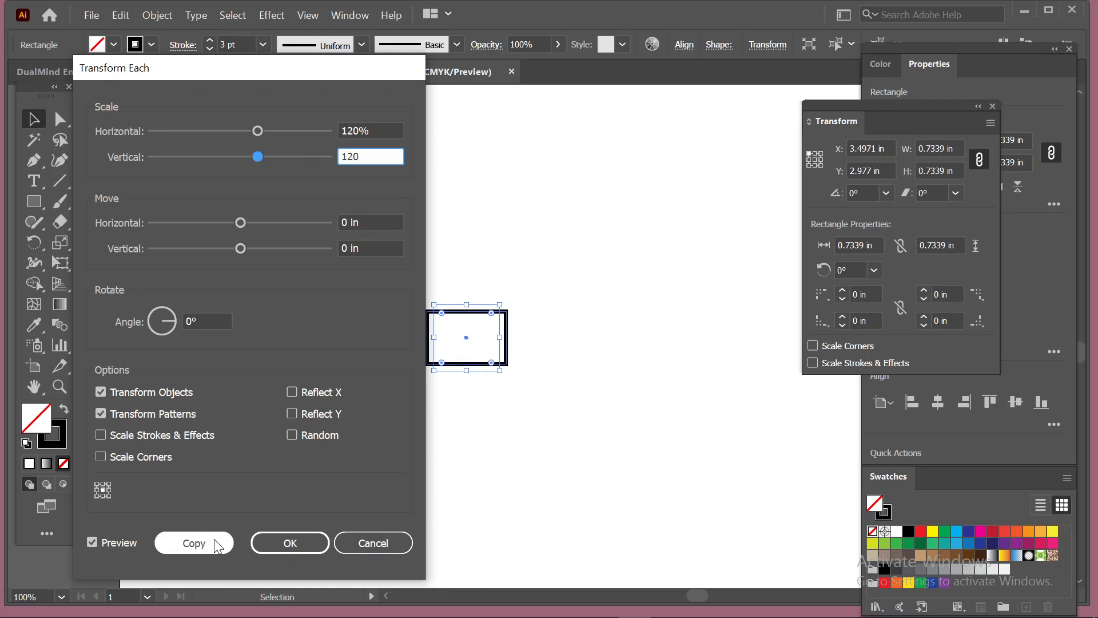
left_click(194, 543)
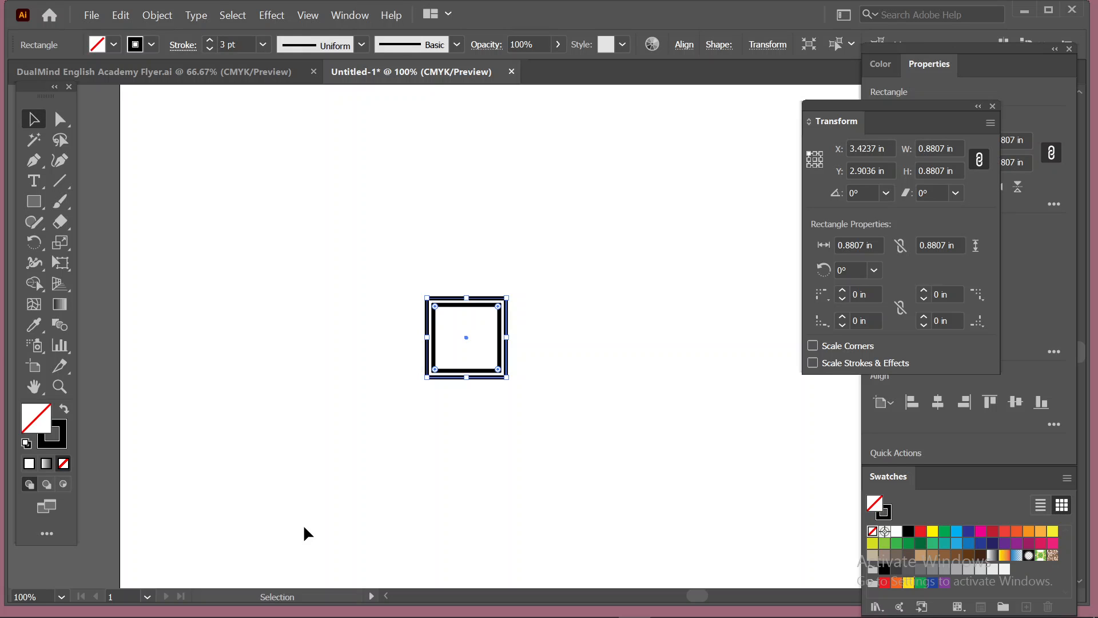
Step: Repeat the 120% copy transformation ten times to surround the small square with progressively larger squares
key("ctrl+d")
key("ctrl+d")
key("ctrl+d")
key("ctrl+d")
key("ctrl+d")
key("ctrl+d")
key("ctrl+d")
key("ctrl+d")
key("ctrl+d")
key("ctrl+d")
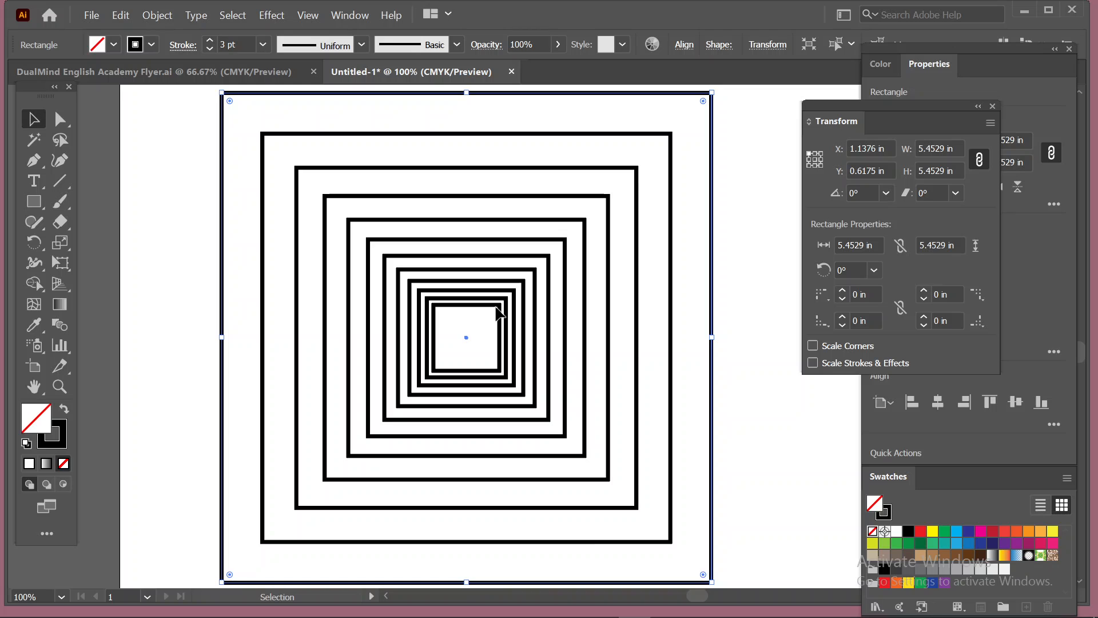
Step: Delete all the inner nested squares, keeping only the outermost one
key("ctrl+a")
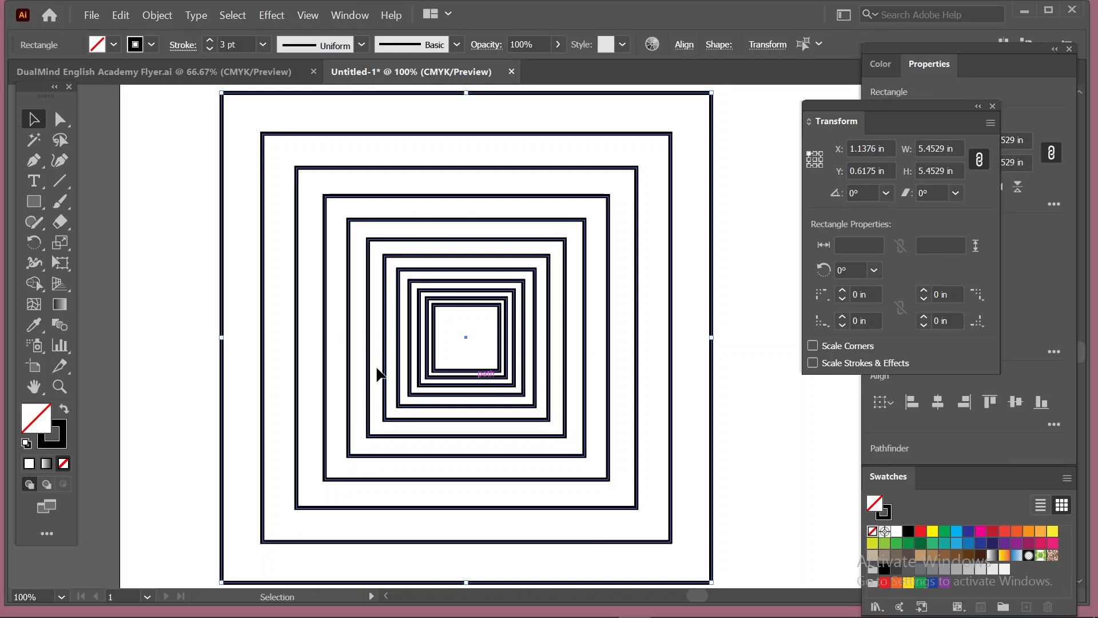
left_click_drag(281, 128, 446, 371)
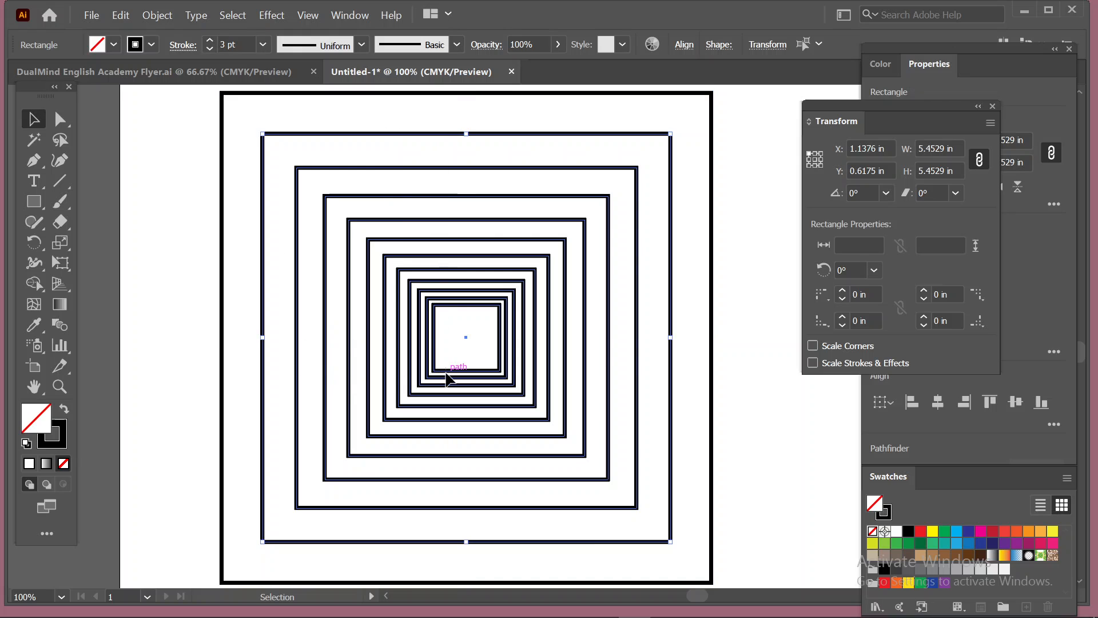
key("Delete")
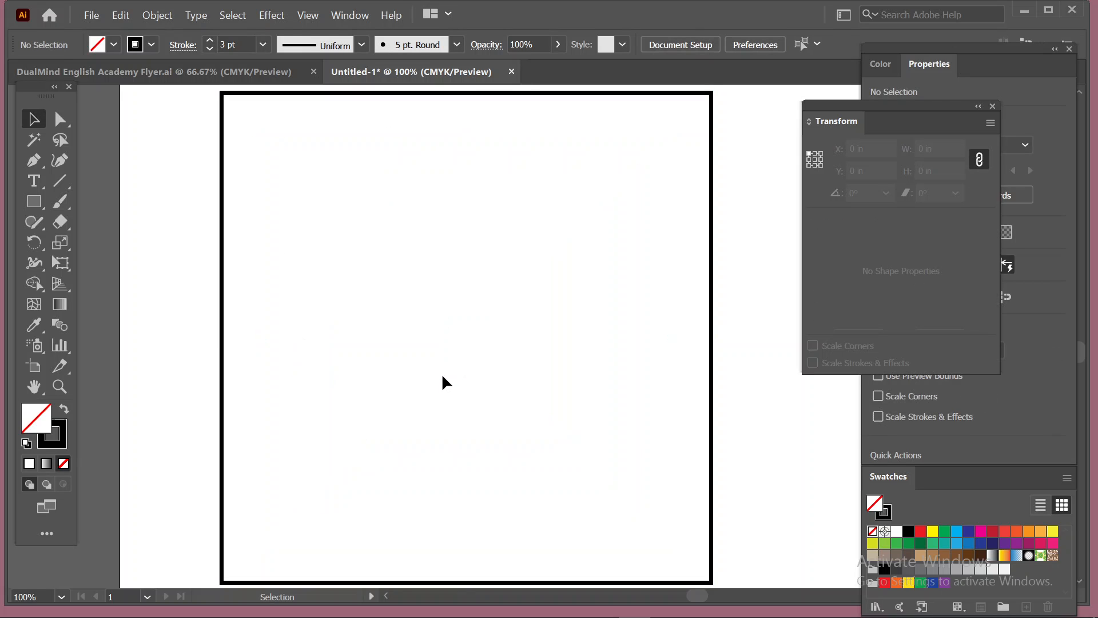
Step: Create a copy of the large square at 100% horizontal and vertical scale with Transform Each
left_click(223, 218)
right_click(223, 217)
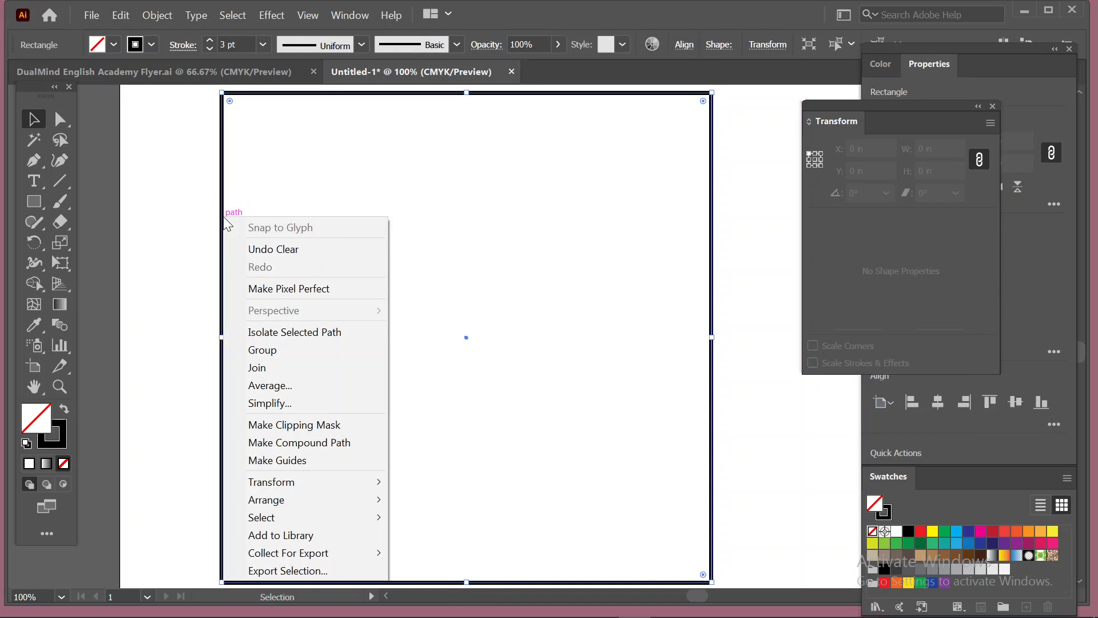
mouse_move(376, 495)
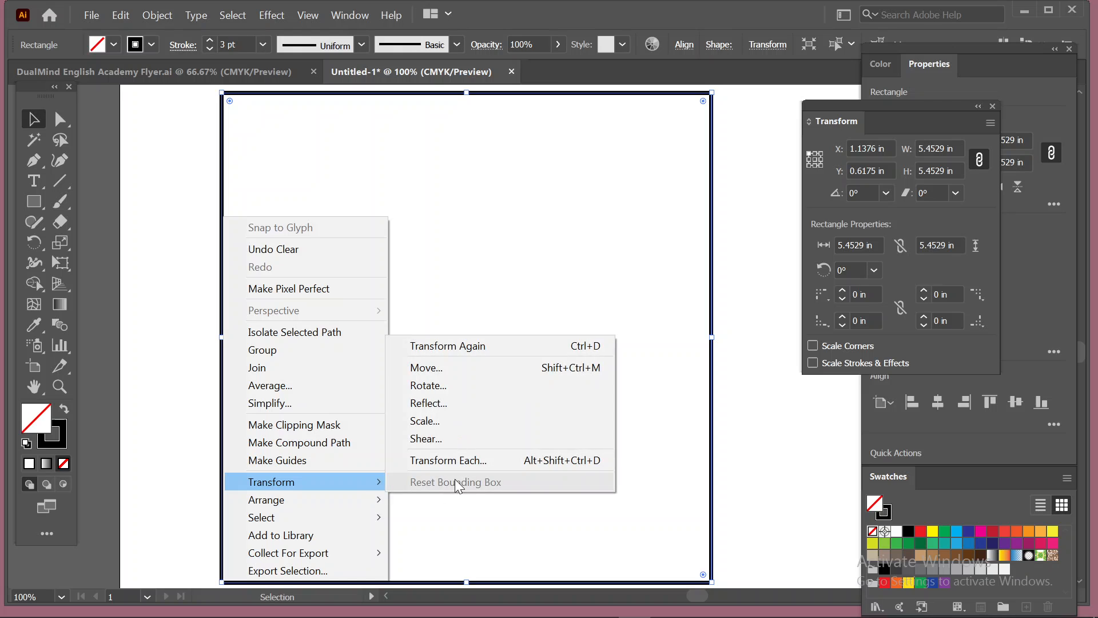
left_click(629, 188)
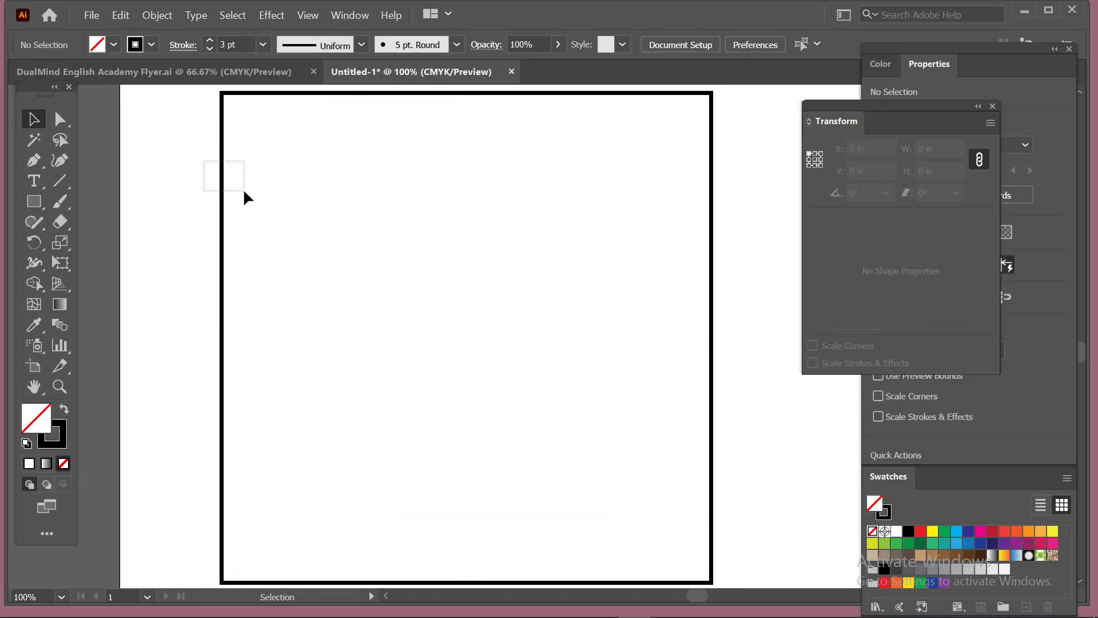
left_click(223, 179)
right_click(225, 177)
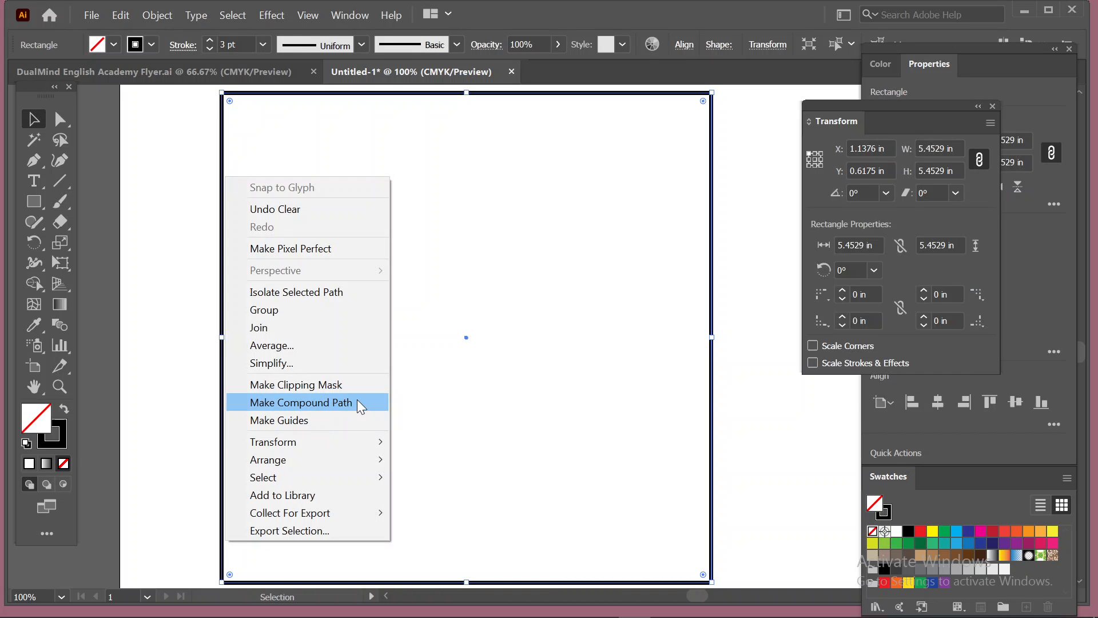
mouse_move(381, 441)
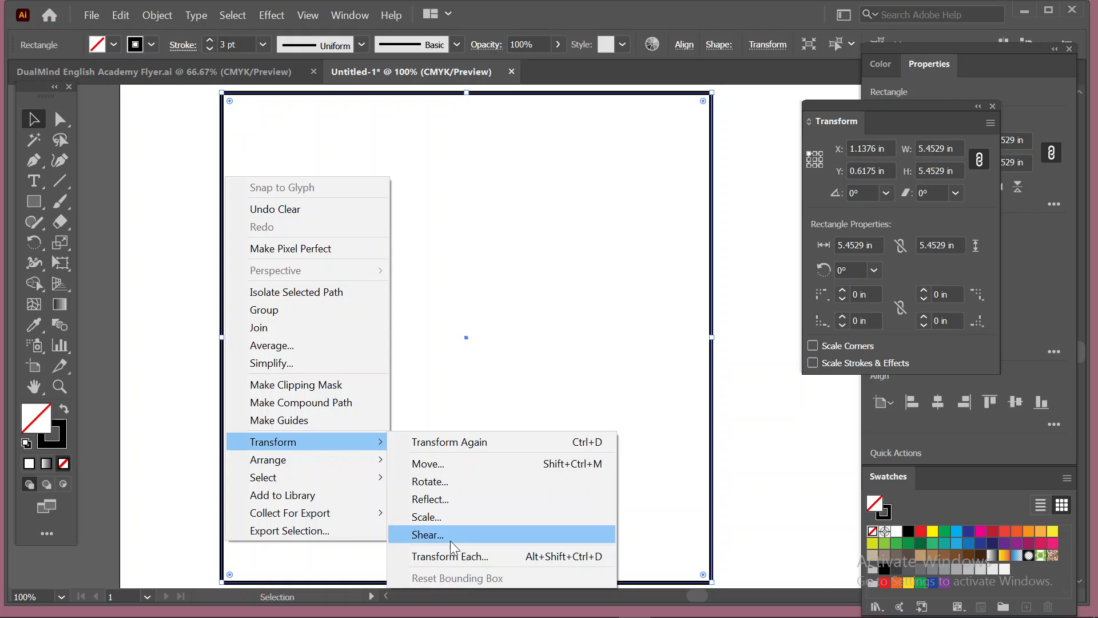
left_click(458, 557)
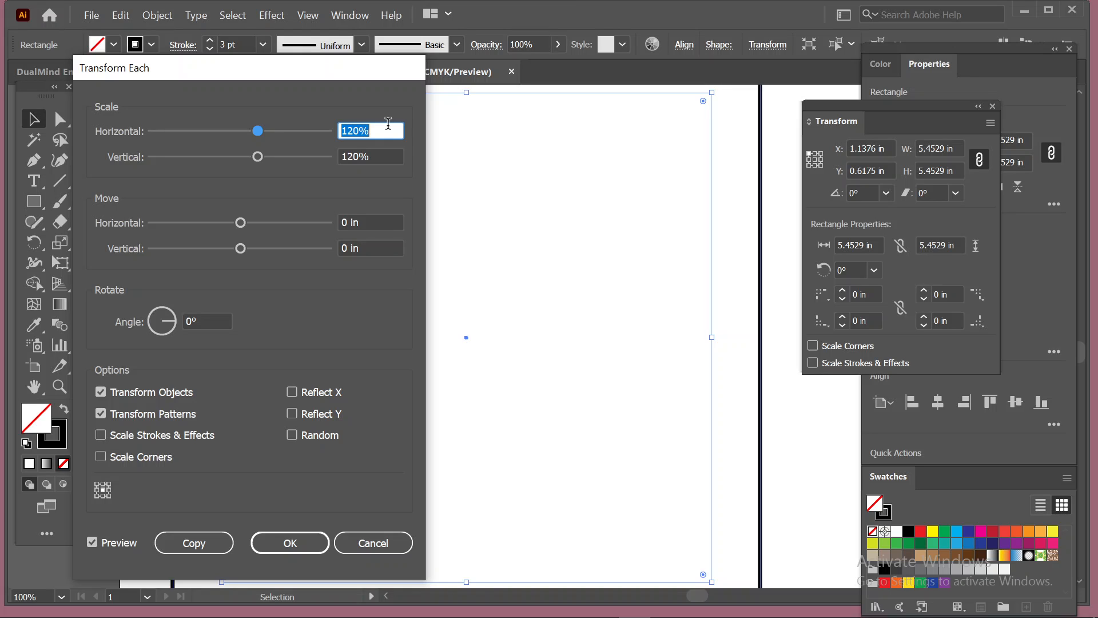
type("100")
key("Tab")
type("100")
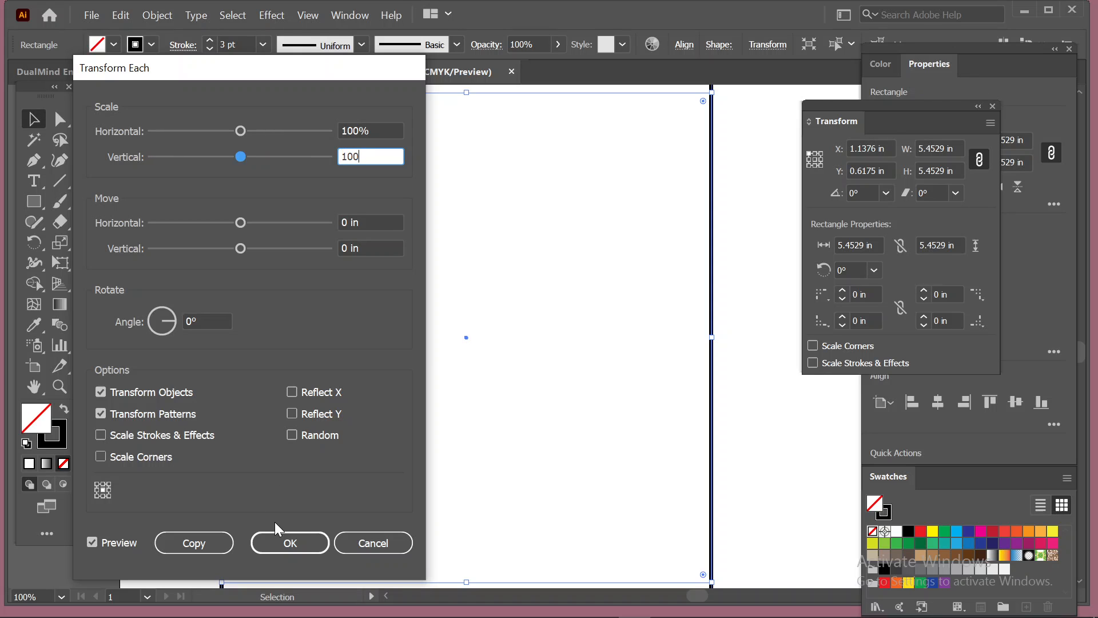
left_click(207, 544)
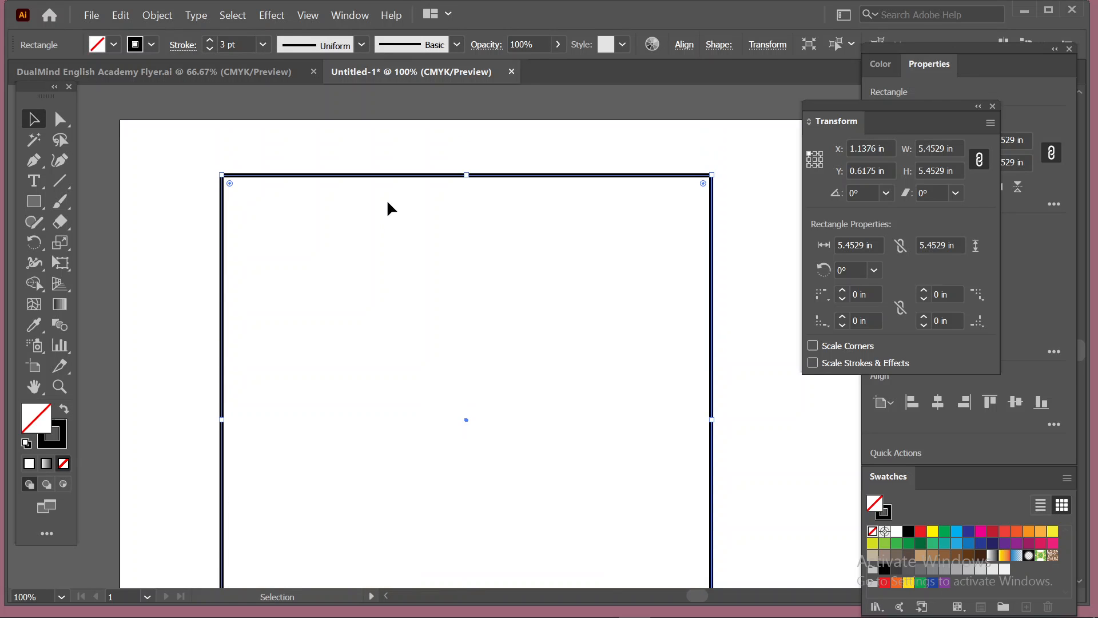
Step: Create a copy of the large square scaled to 80% horizontally and vertically with Transform Each
right_click(372, 136)
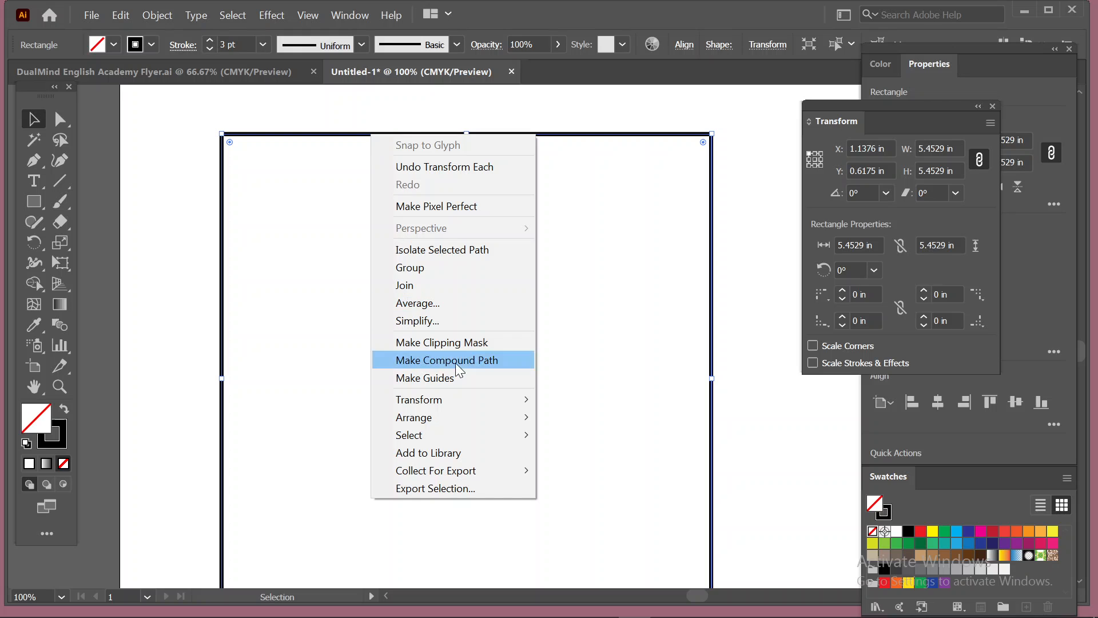
mouse_move(476, 418)
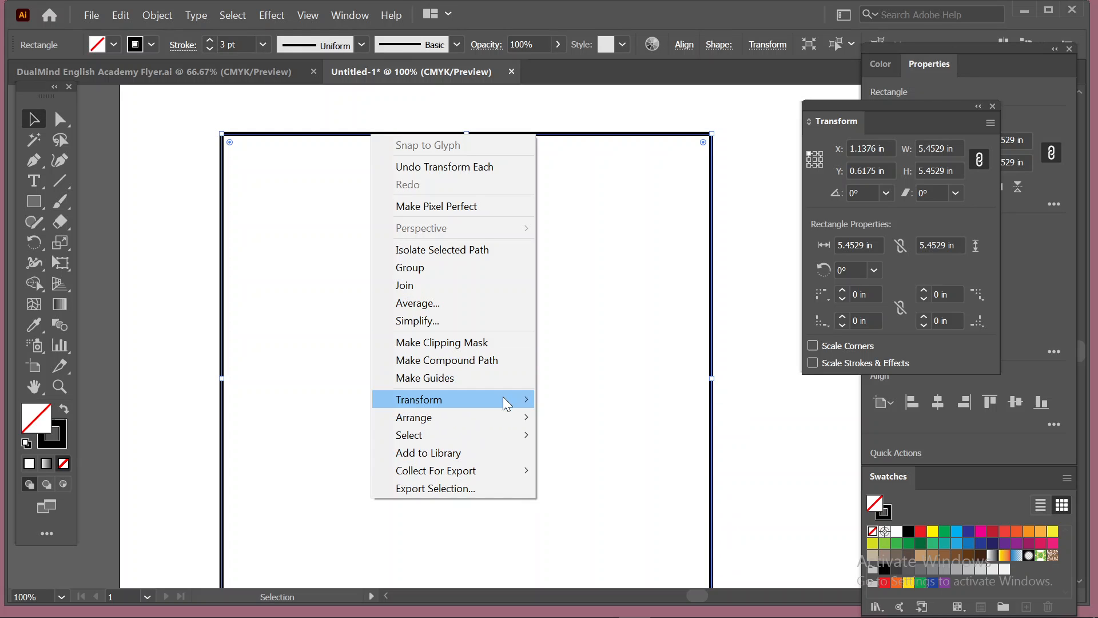
mouse_move(502, 398)
left_click(619, 513)
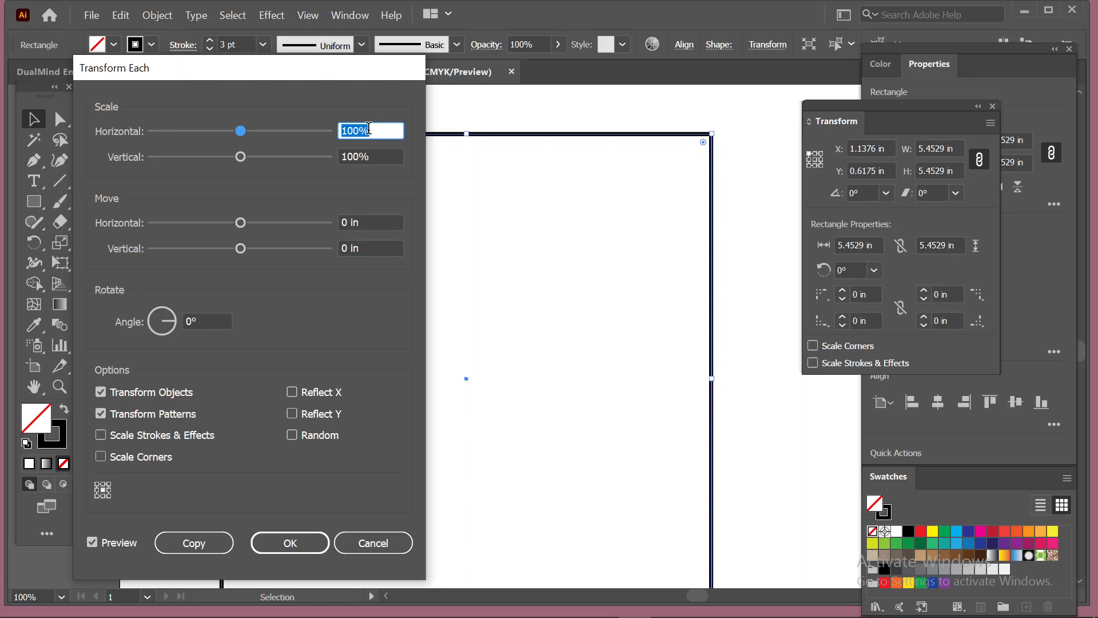
type("80")
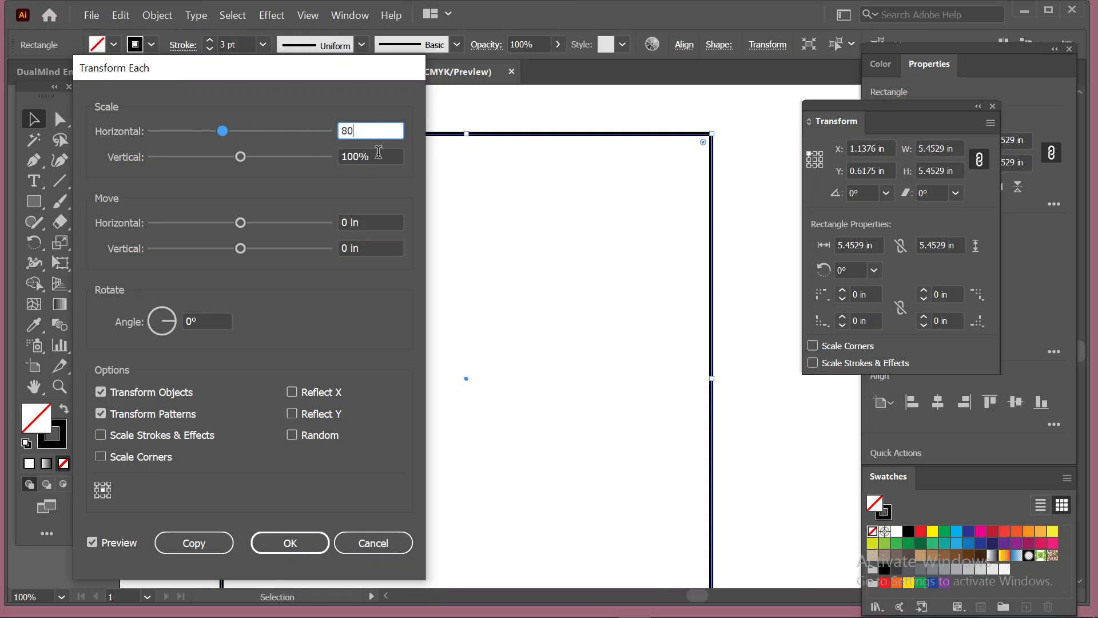
key("Tab")
type("80")
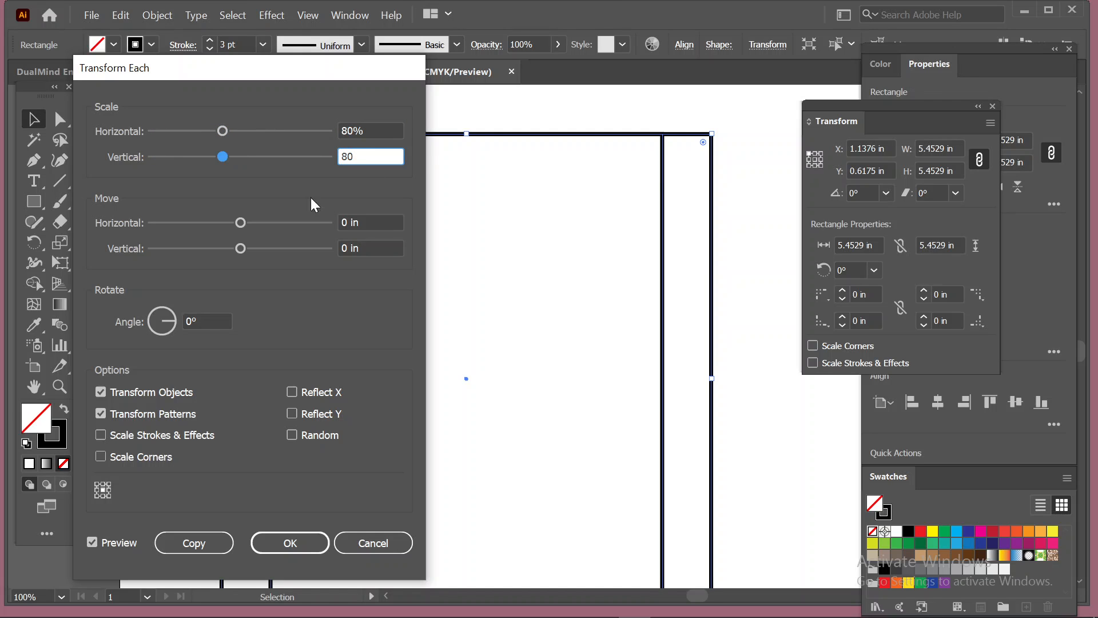
left_click(194, 542)
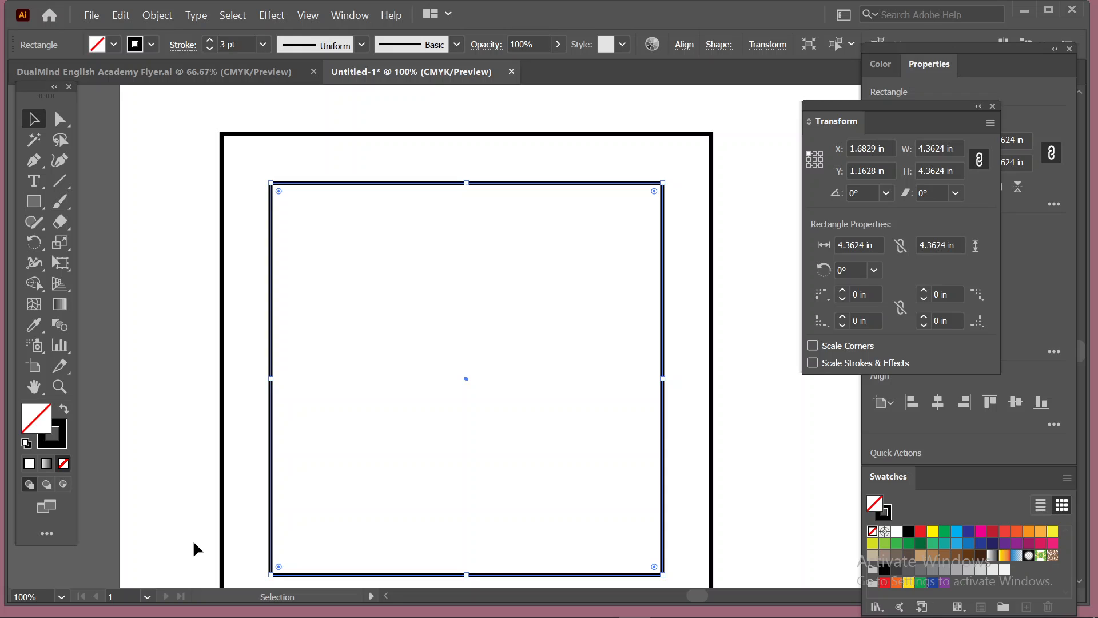
Step: Repeat the 80% copy transformation with Transform Again until the nested squares shrink to about 0.03 in wide at the centre
key("a")
key("ctrl+d")
key("ctrl+d")
key("ctrl+d")
key("ctrl+d")
key("ctrl+d")
key("ctrl+d")
key("ctrl+d")
key("ctrl+d")
key("ctrl+d")
key("ctrl+d")
key("ctrl+d")
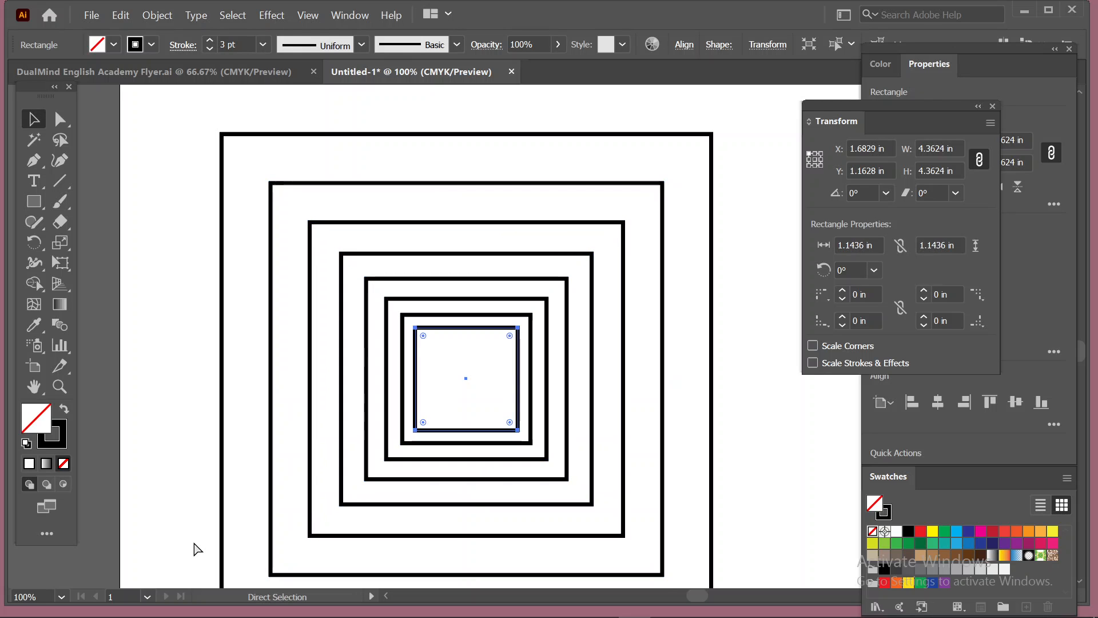
key("ctrl+d")
key("ctrl+d")
key("ctrl+d")
key("ctrl+d")
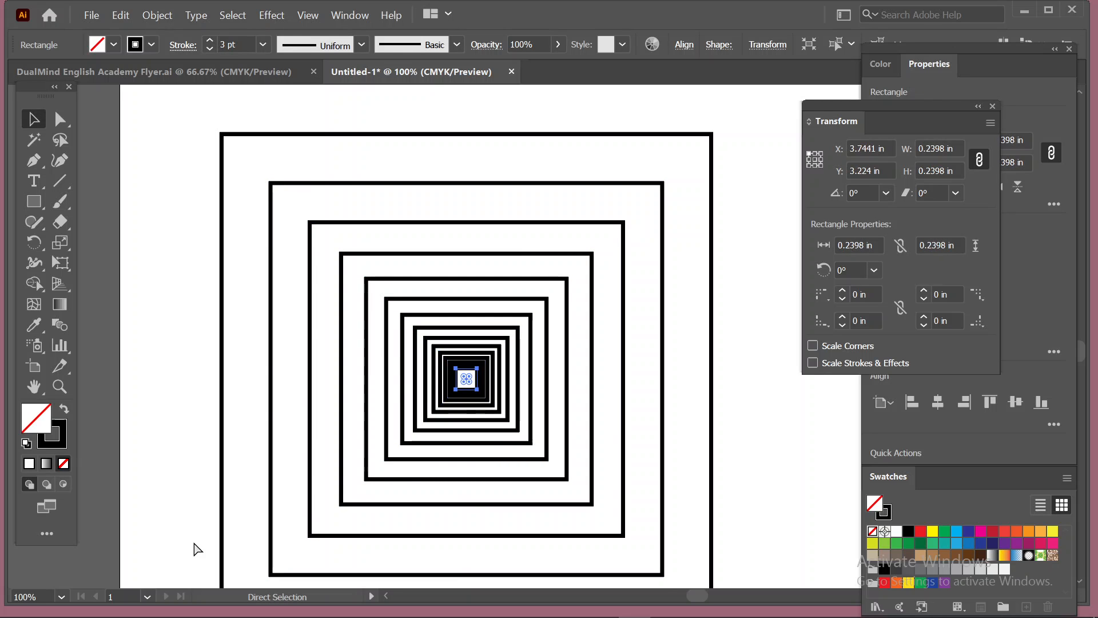
key("ctrl+d")
key("ctrl+d")
key("ctrl+d")
key("ctrl+d")
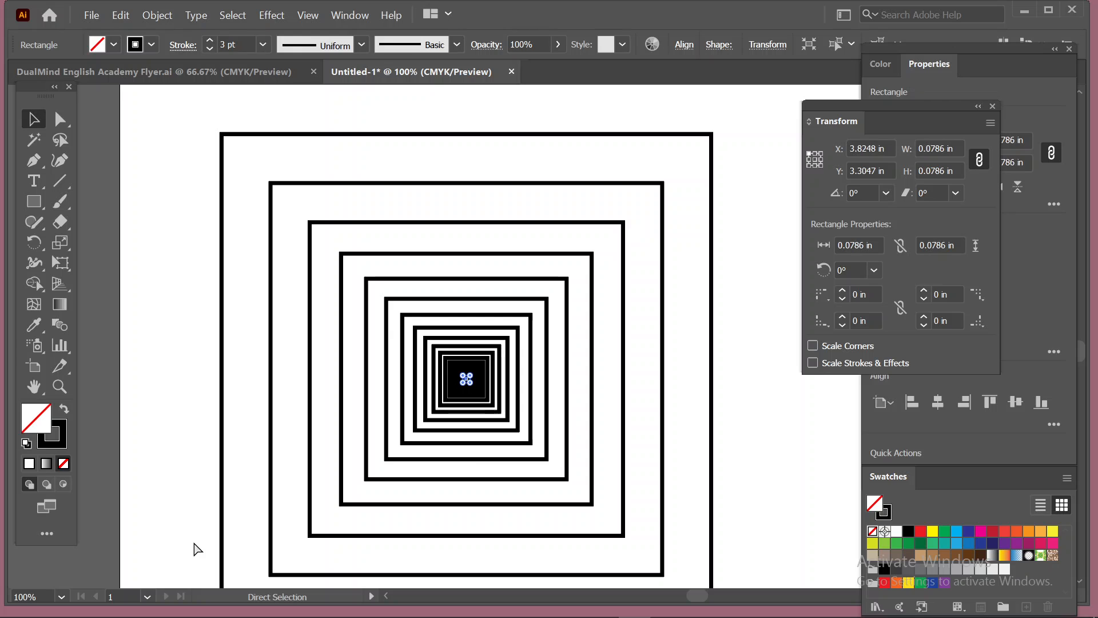
key("ctrl+d")
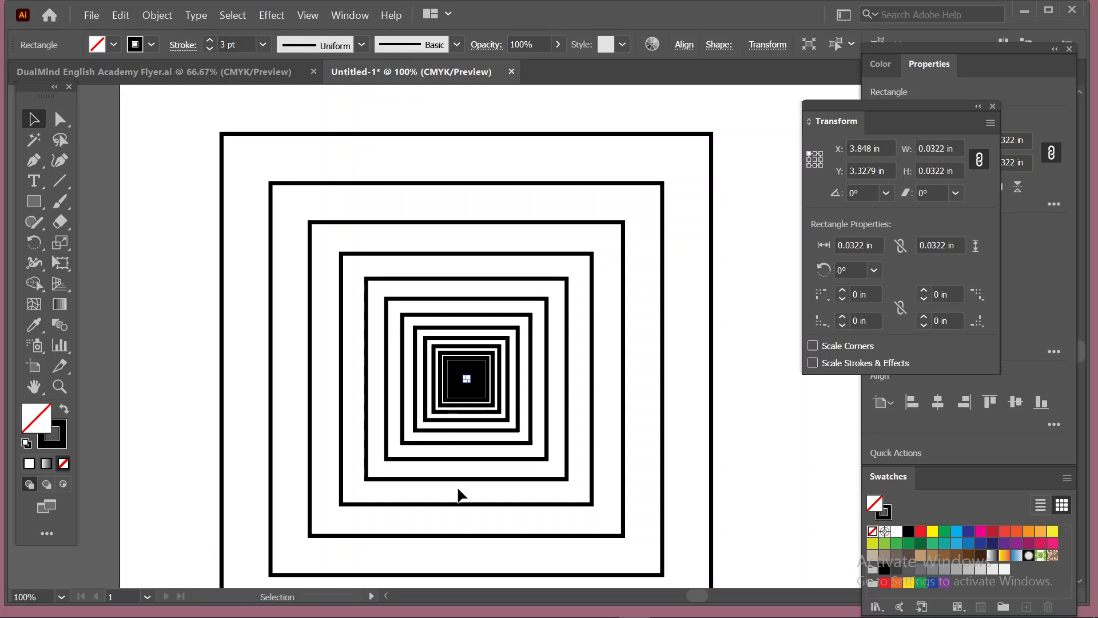
Step: Set the stroke weight of all the nested squares to 0.5 pt
scroll(469, 382, "up", 10)
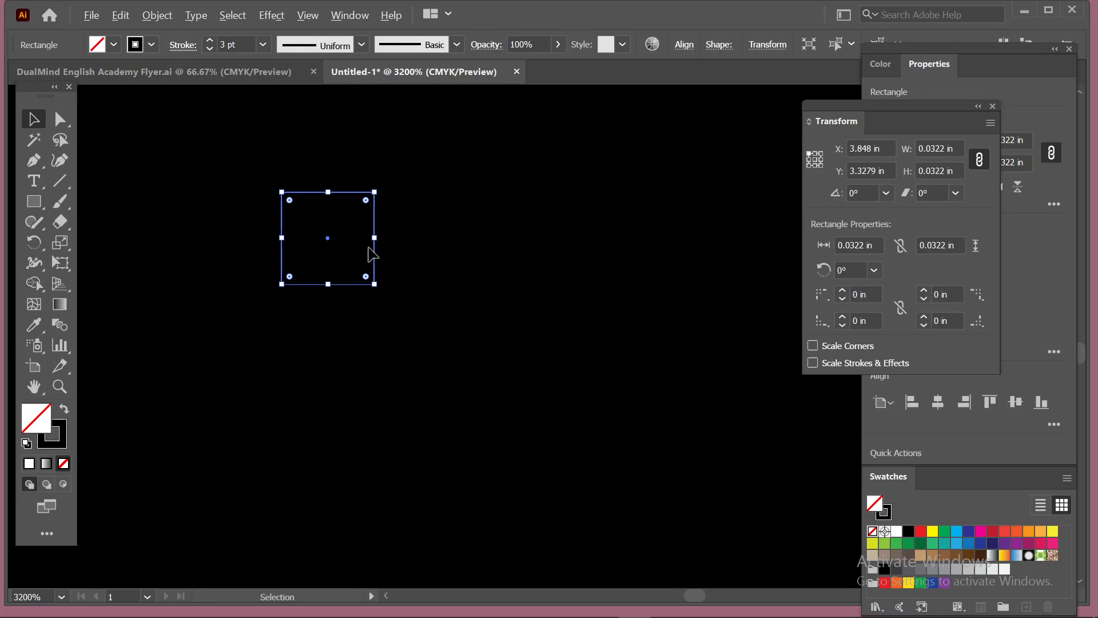
scroll(386, 276, "down", 1)
scroll(382, 267, "down", 5)
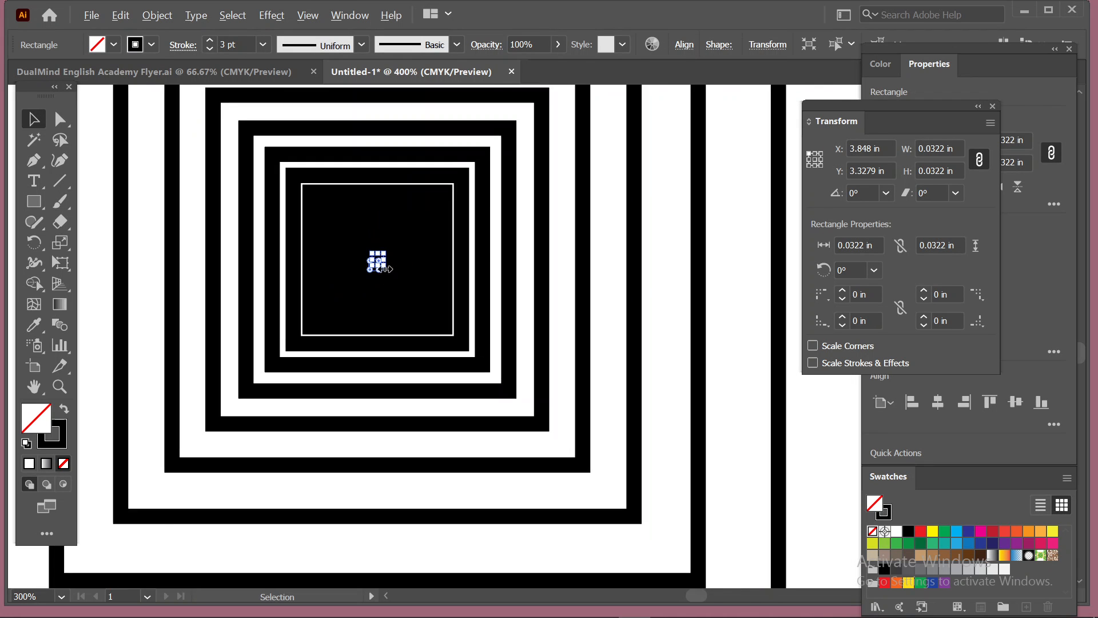
scroll(385, 269, "up", 8)
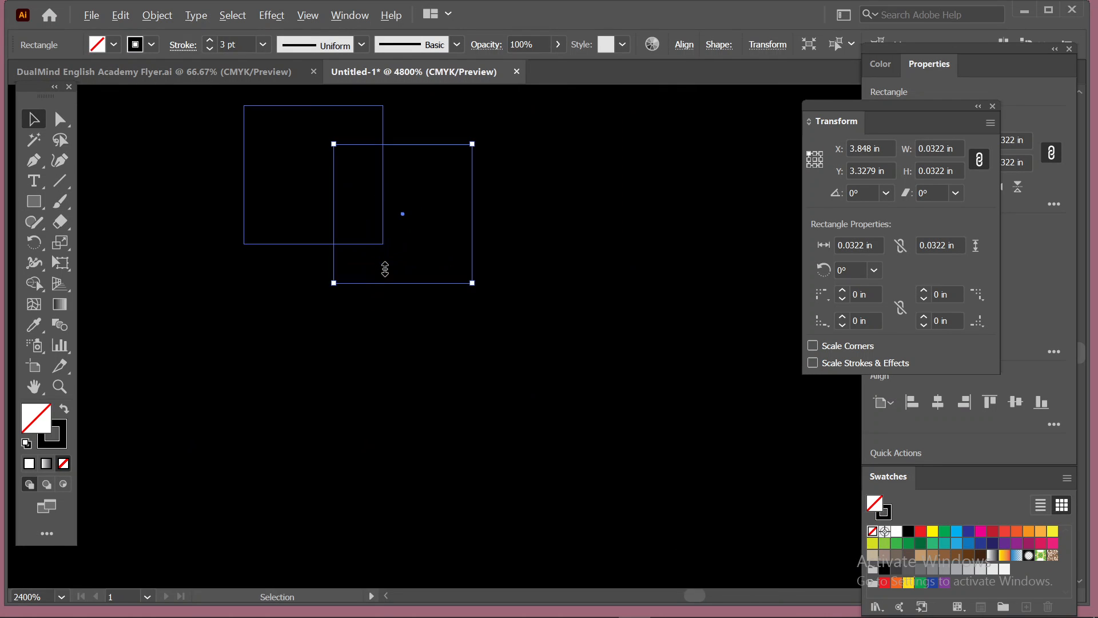
scroll(385, 269, "down", 4)
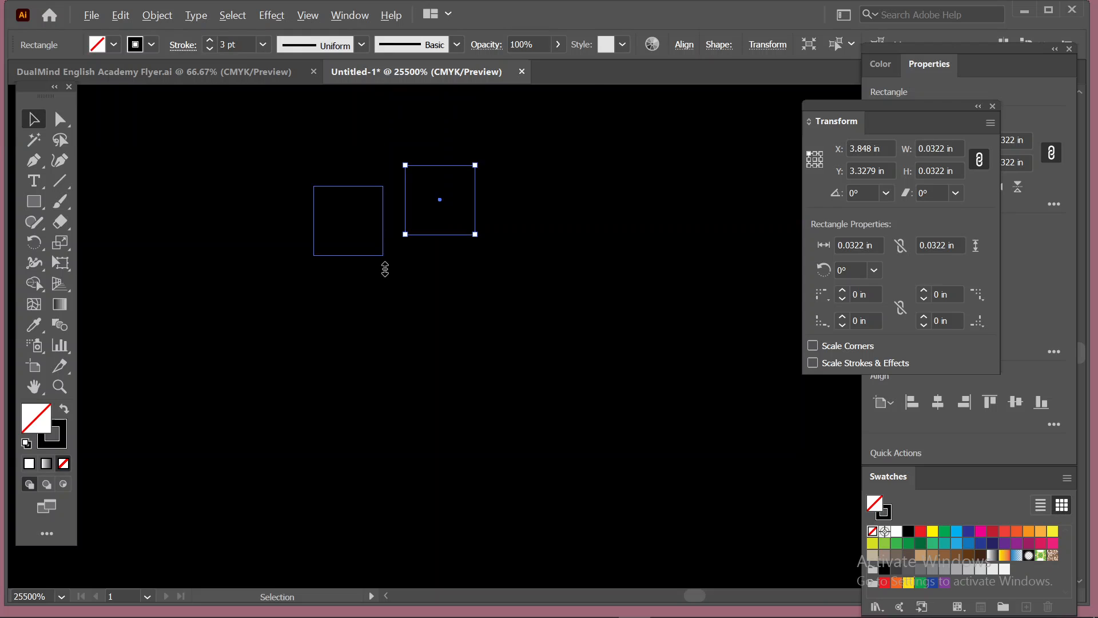
scroll(385, 269, "down", 8)
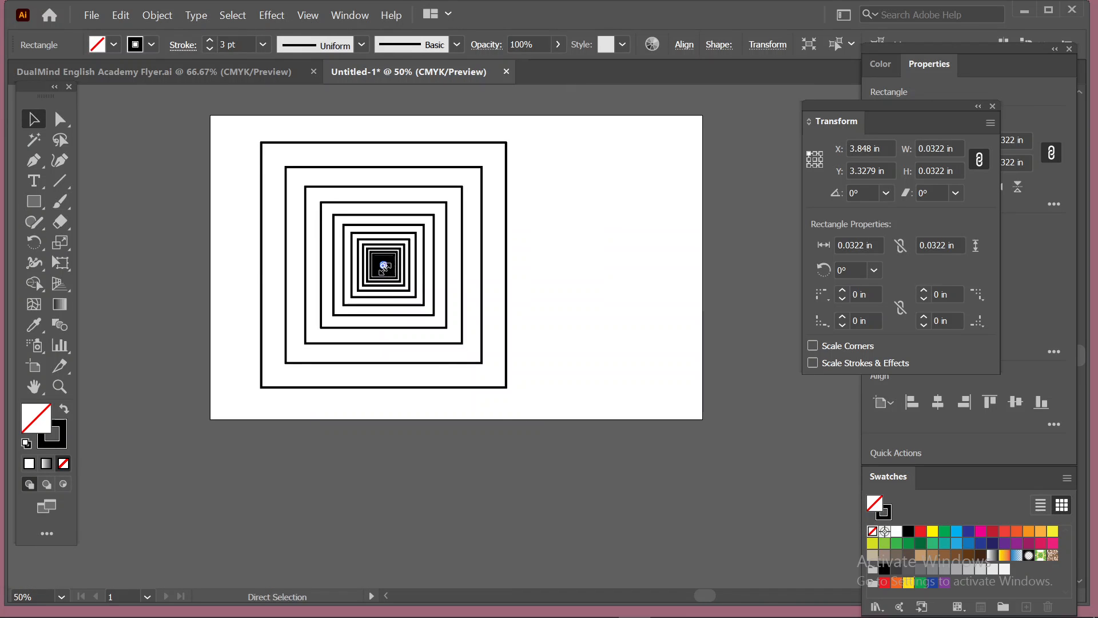
scroll(384, 269, "up", 2)
left_click_drag(184, 133, 633, 445)
left_click(262, 45)
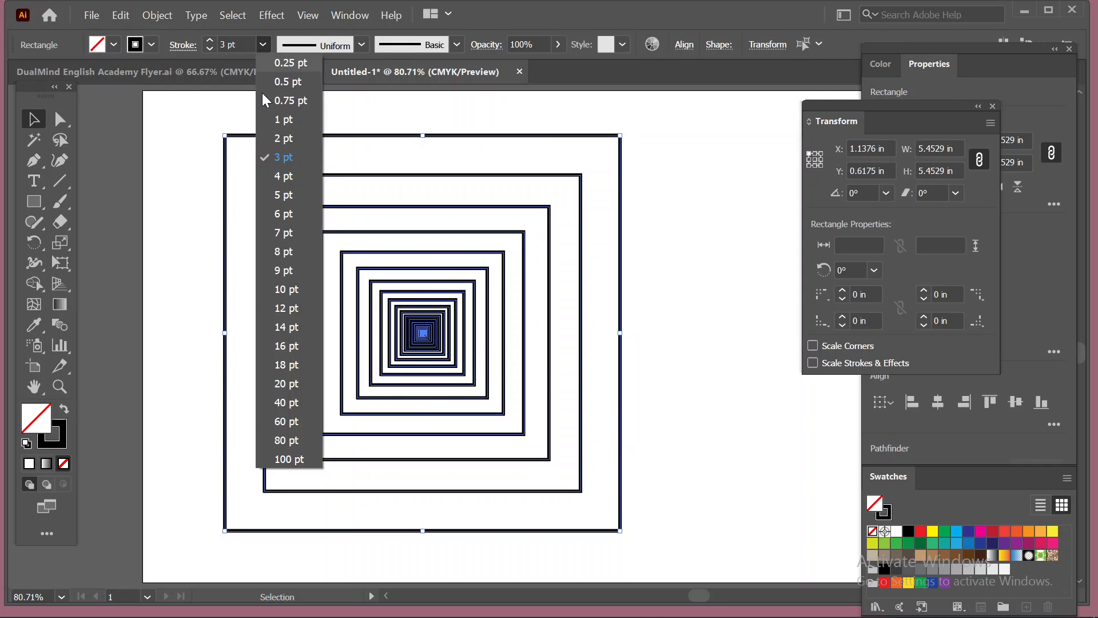
left_click(283, 77)
left_click(720, 298)
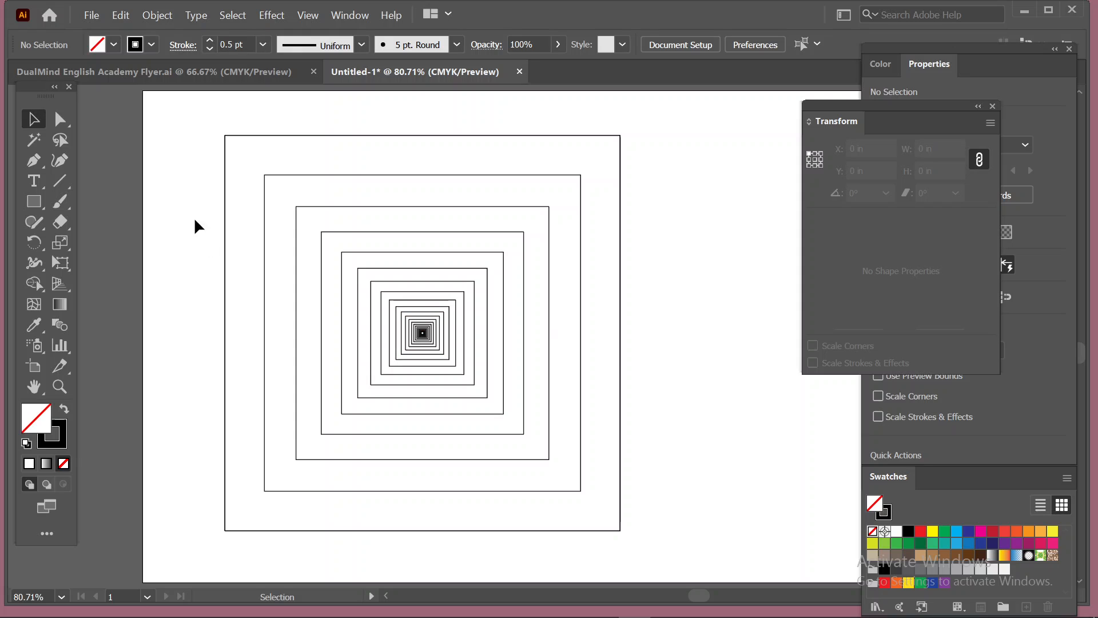
Step: Replace all the nested squares with one new square about 1.12 in wide that has a 2 pt stroke
left_click_drag(191, 138, 637, 497)
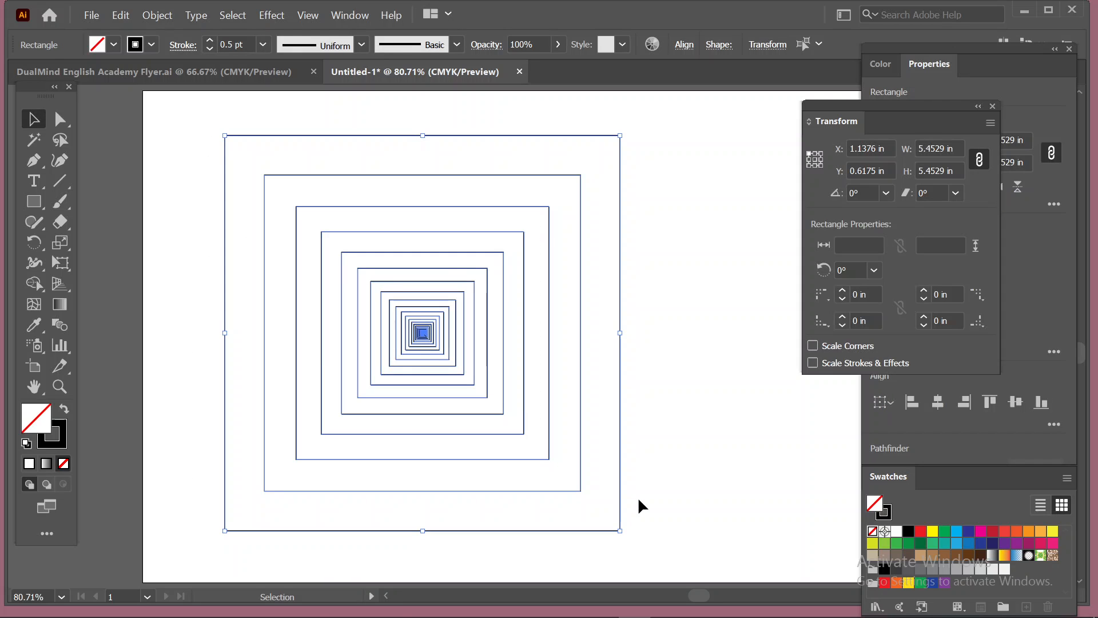
key("Delete")
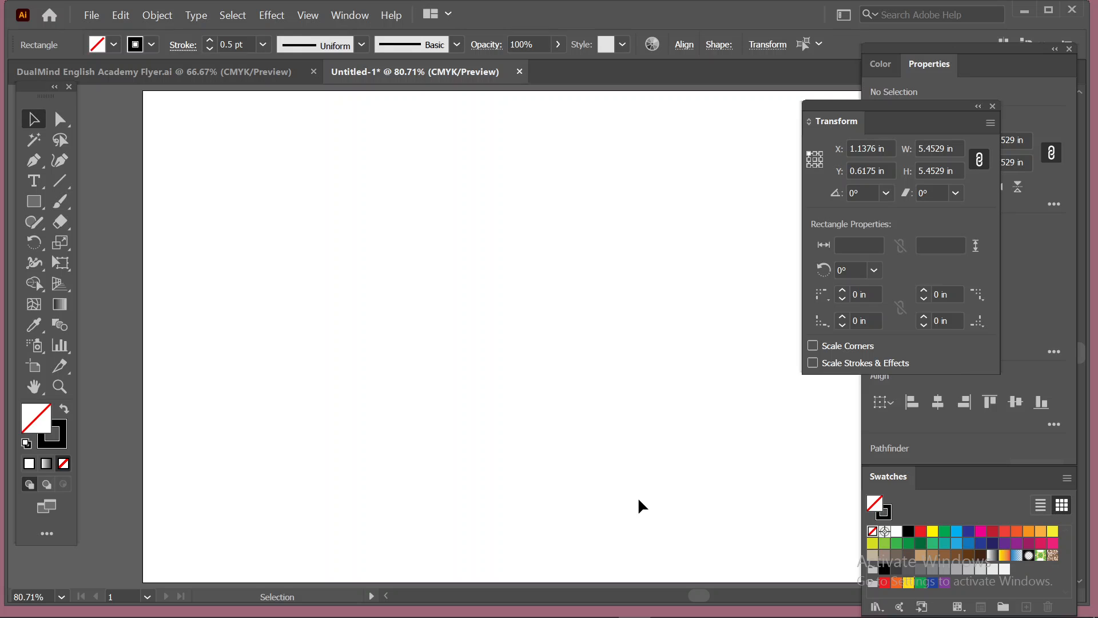
left_click(33, 201)
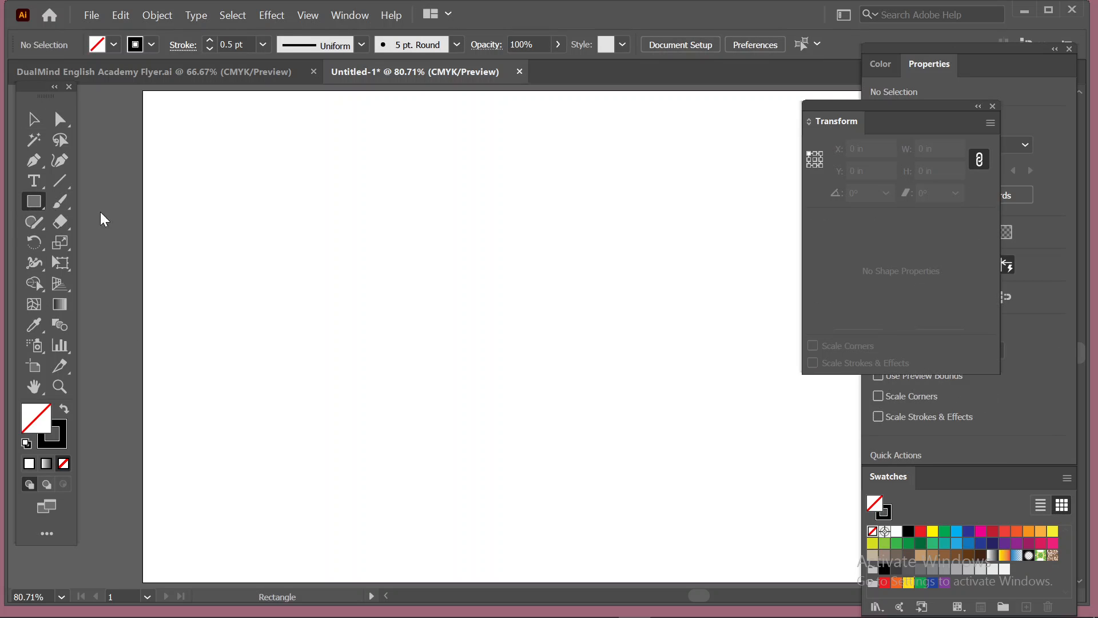
mouse_move(369, 207)
left_mouse_down()
mouse_move(470, 289)
mouse_move(449, 288)
left_mouse_up()
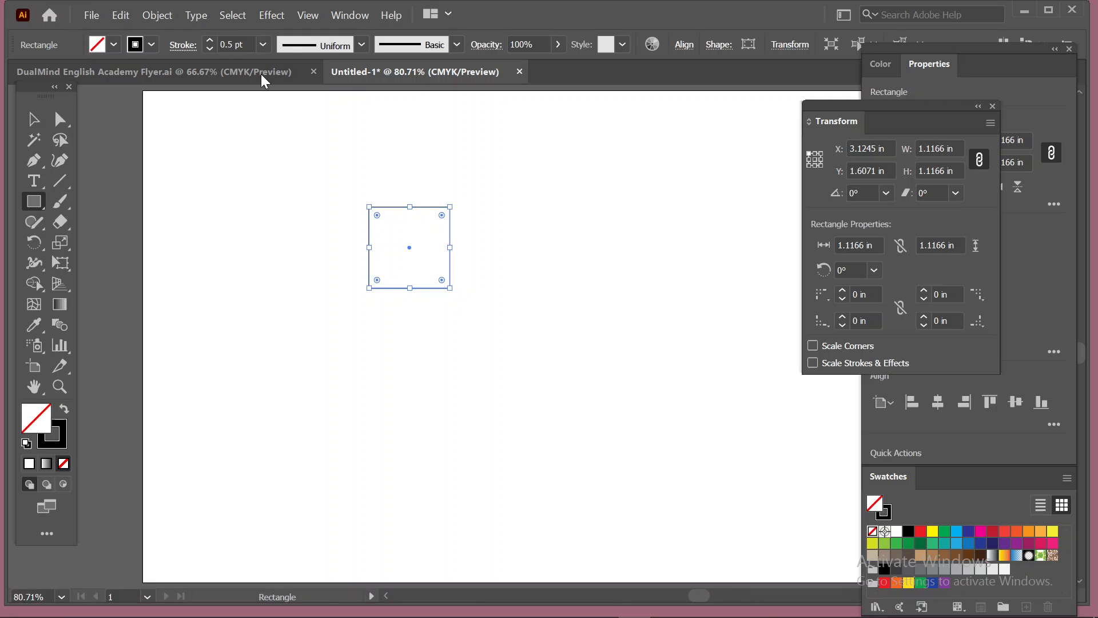
left_click(263, 44)
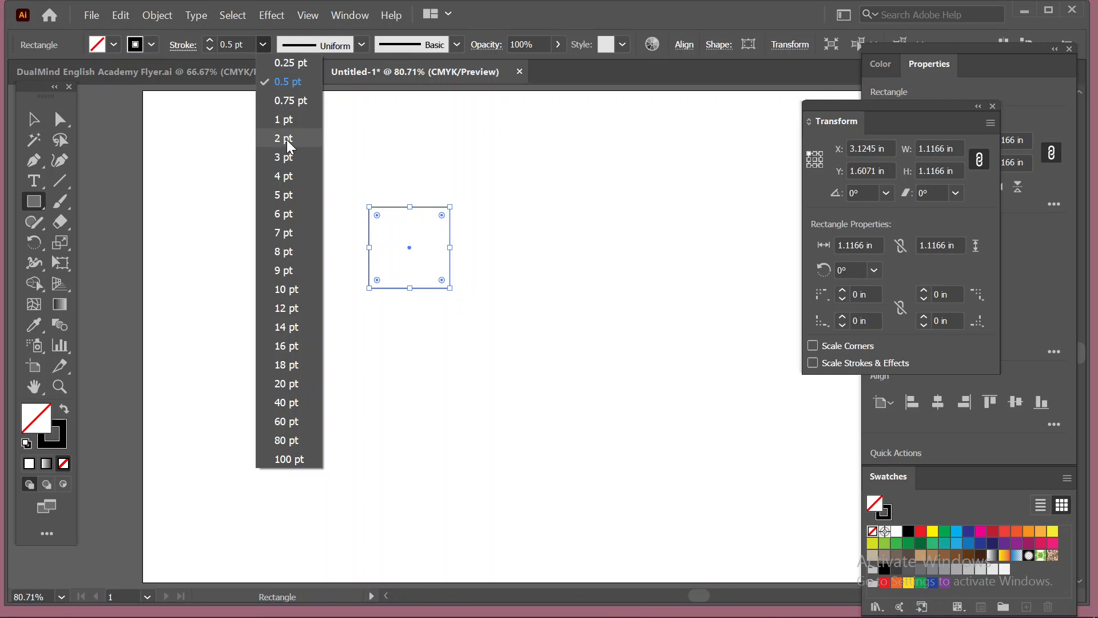
left_click(284, 138)
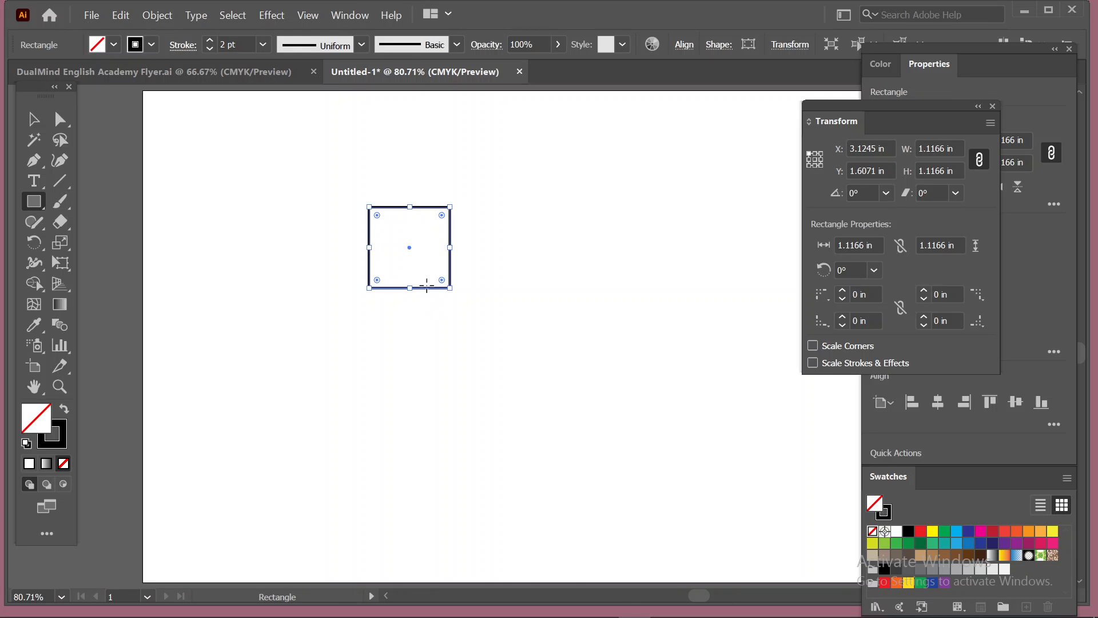
Step: Create a copy of the square with Transform Each at 100% scale, moved 0.4306 in horizontally and 0.5694 in vertically
left_click(33, 119)
right_click(421, 287)
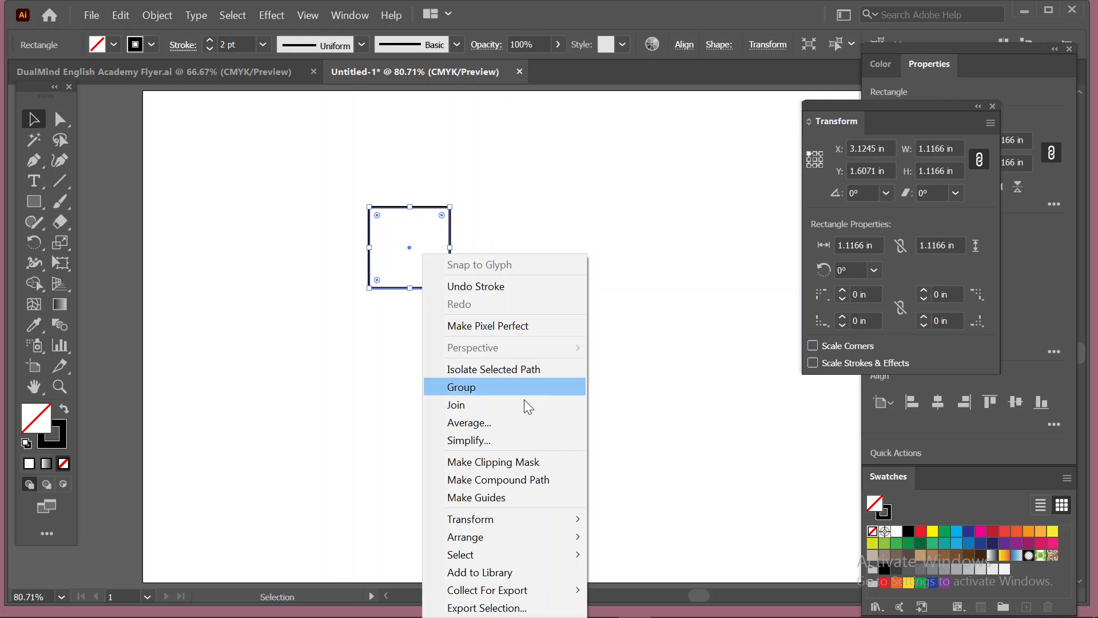
mouse_move(566, 520)
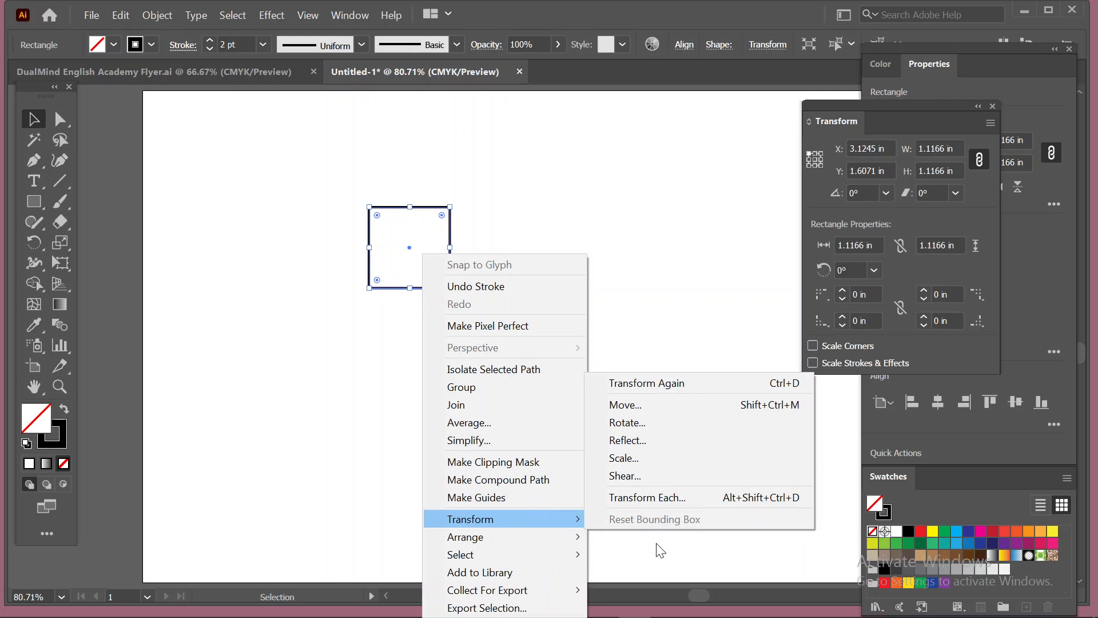
left_click(674, 502)
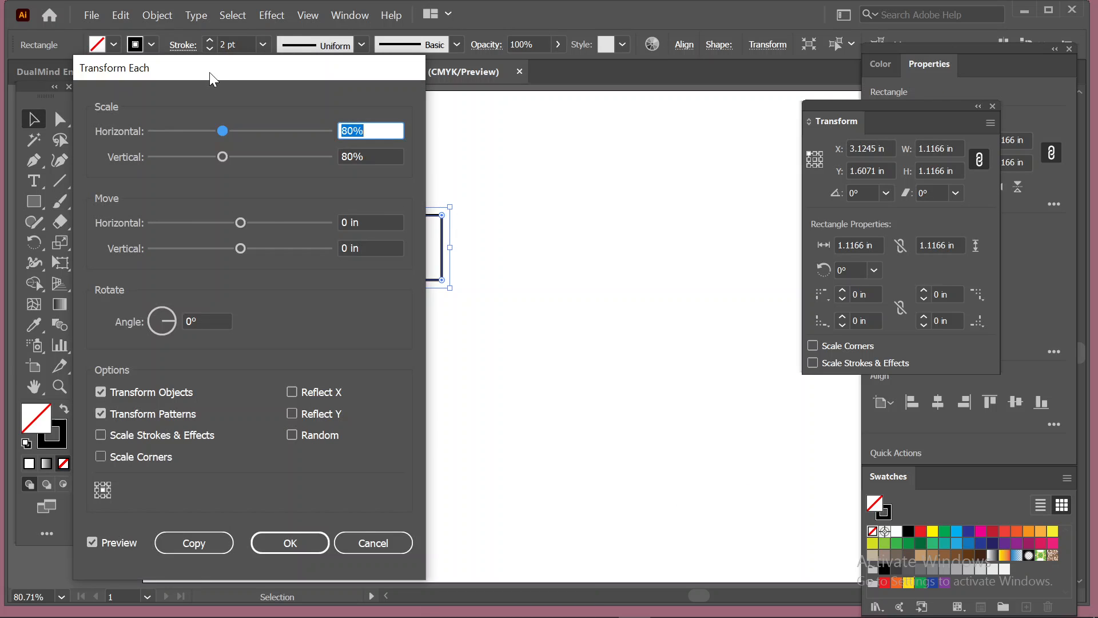
left_click_drag(209, 72, 667, 41)
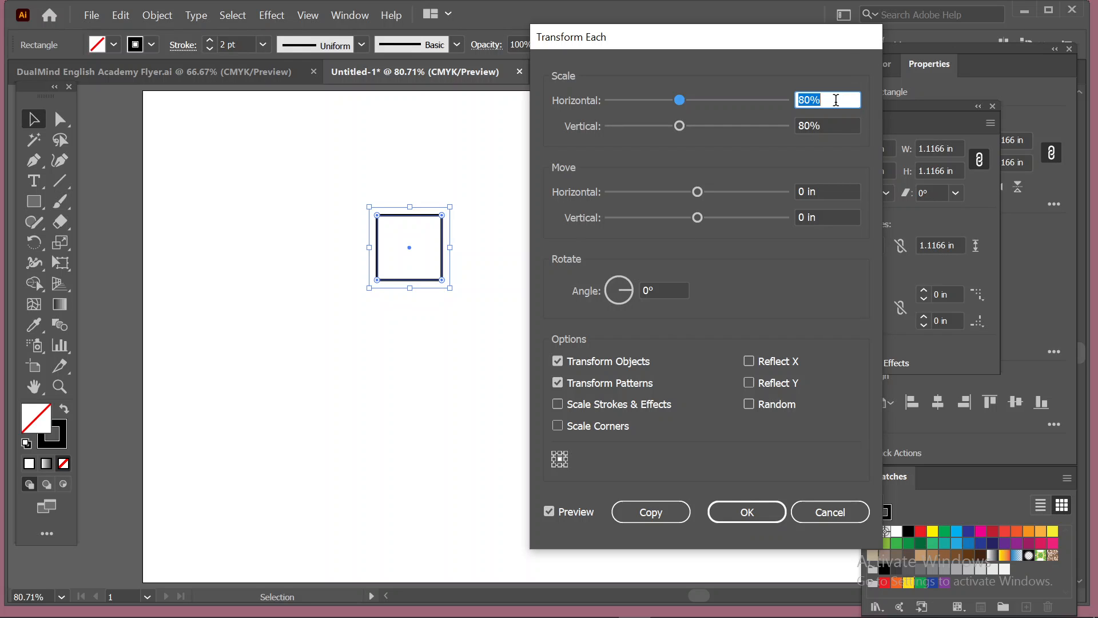
type("100")
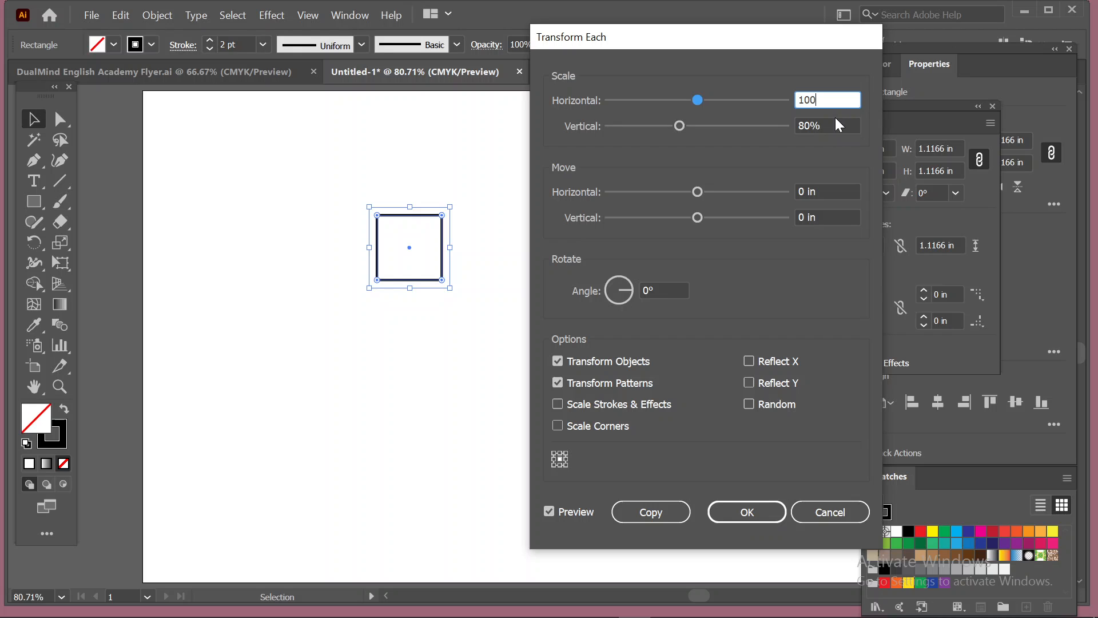
key("Tab")
type("100")
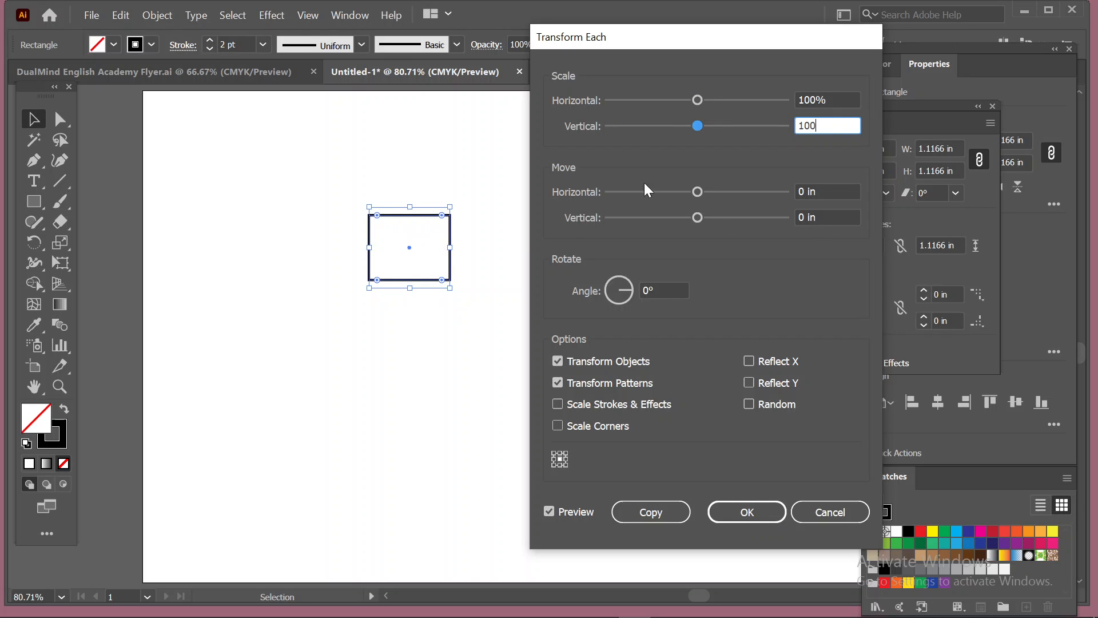
left_click_drag(699, 191, 729, 193)
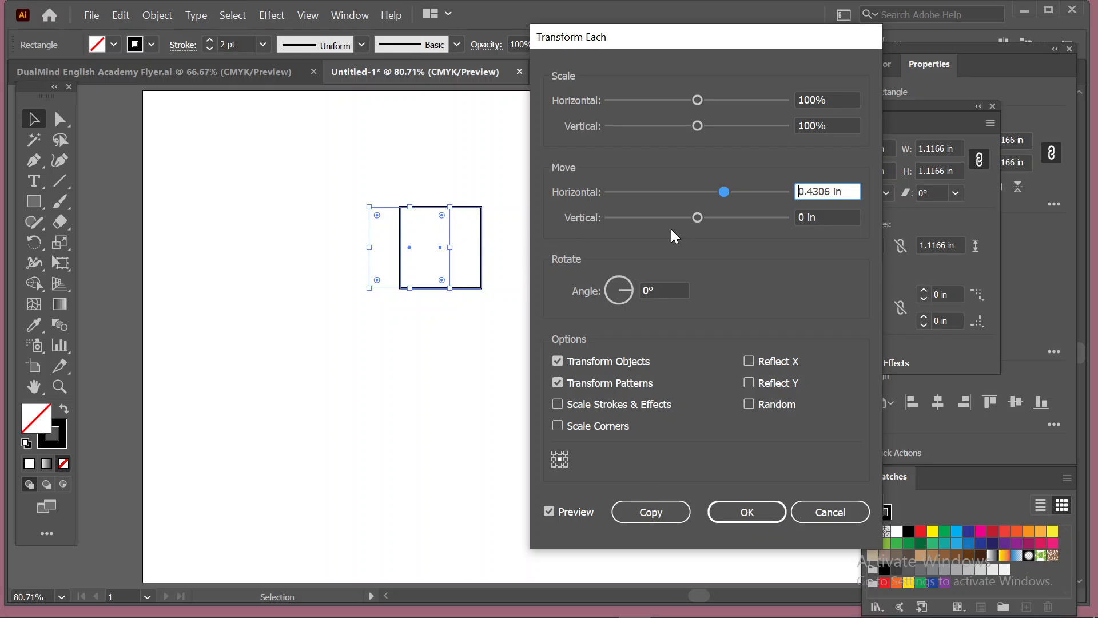
left_click_drag(701, 218, 736, 222)
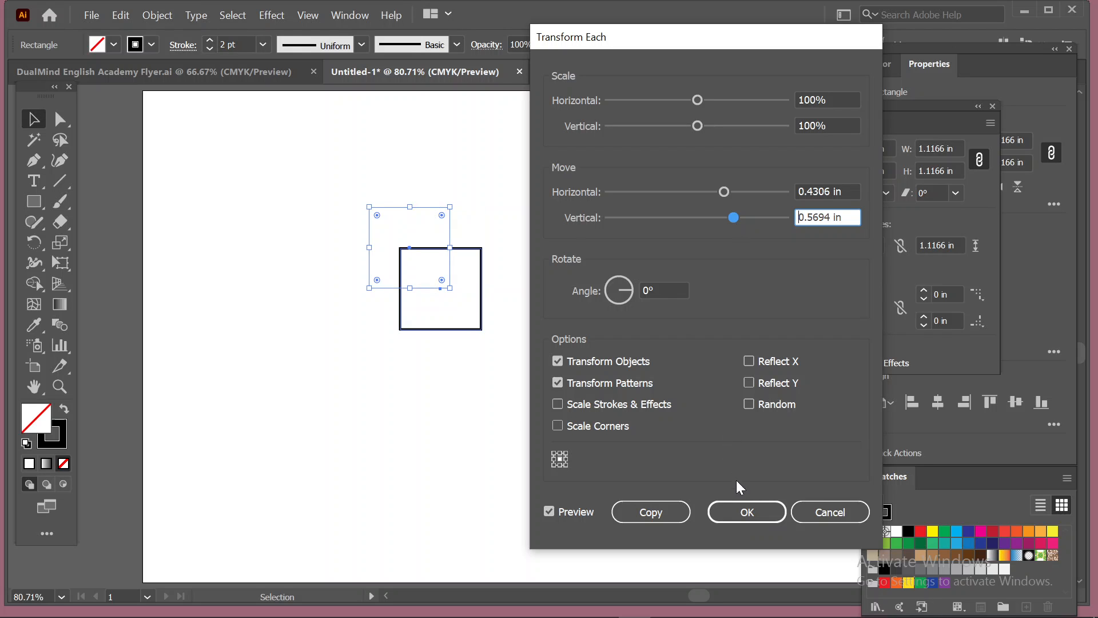
left_click(639, 506)
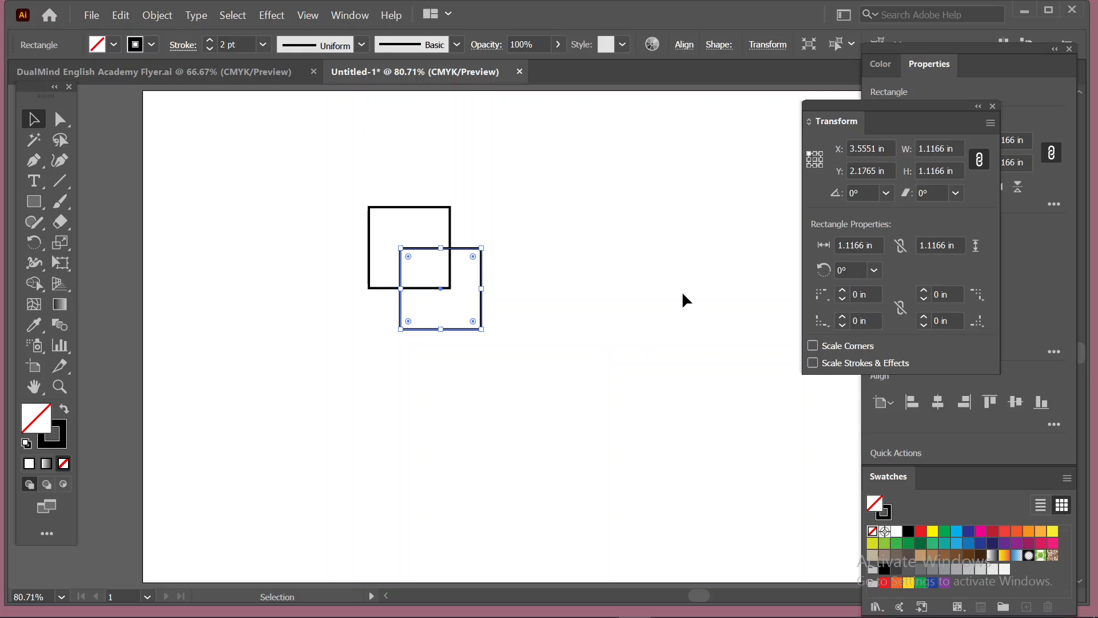
Step: Repeat the offset copy six times with Transform Again to form a diagonal chain of overlapping squares
key("ctrl+d")
key("ctrl+d")
key("ctrl+d")
key("ctrl+d")
key("ctrl+d")
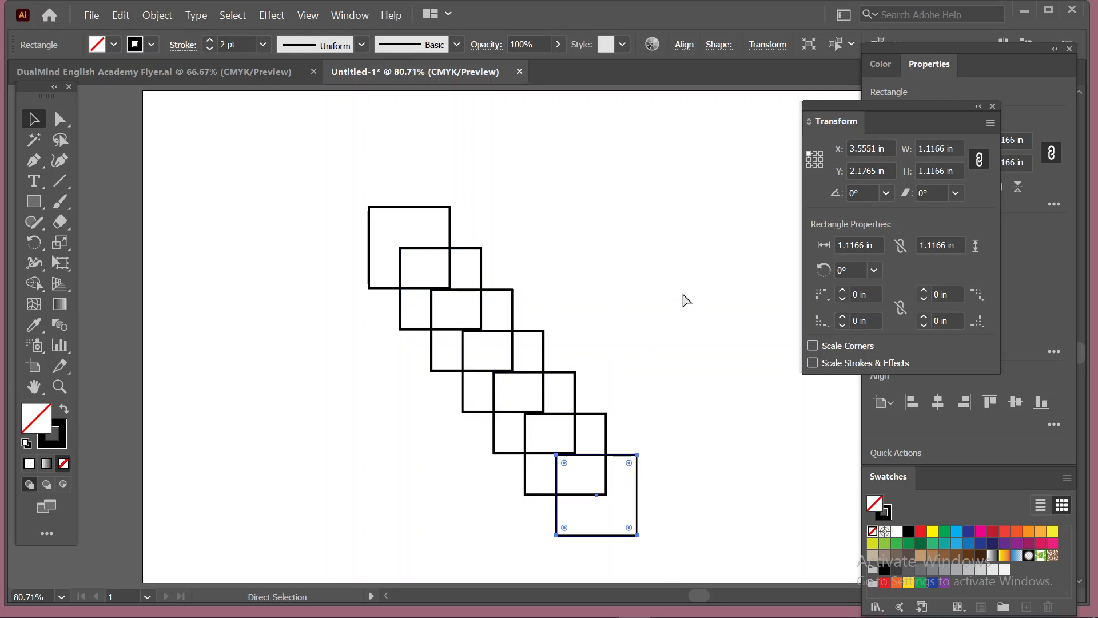
key("ctrl+d")
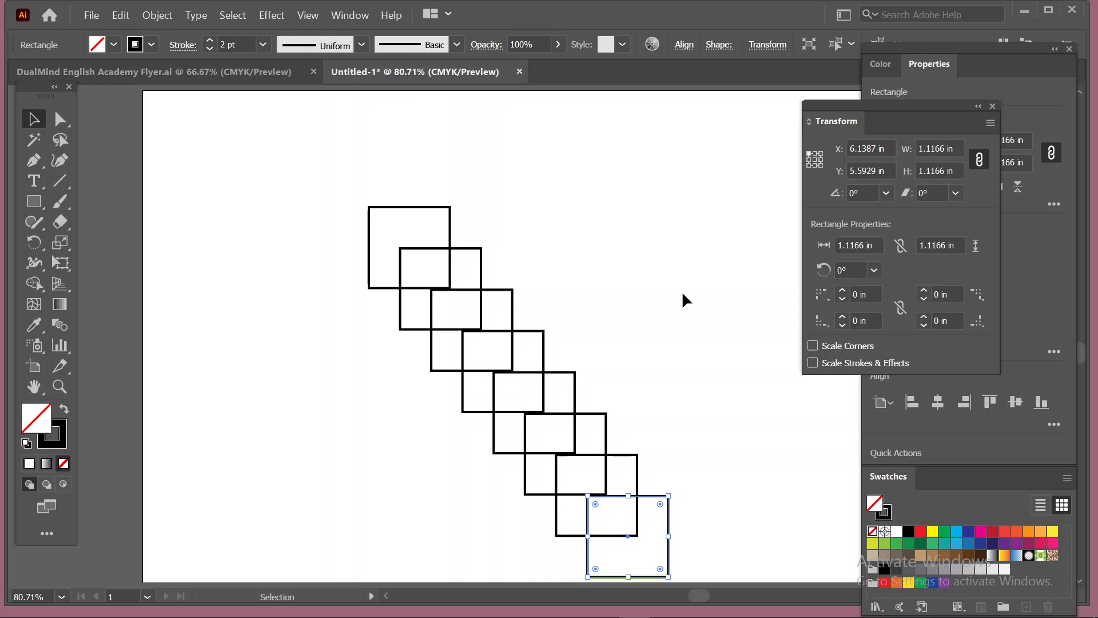
Step: Undo all the offset copies back to the single original square
key("ctrl+z")
key("ctrl+z")
key("ctrl+z")
key("ctrl+z")
key("ctrl+z")
key("ctrl+z")
key("ctrl+z")
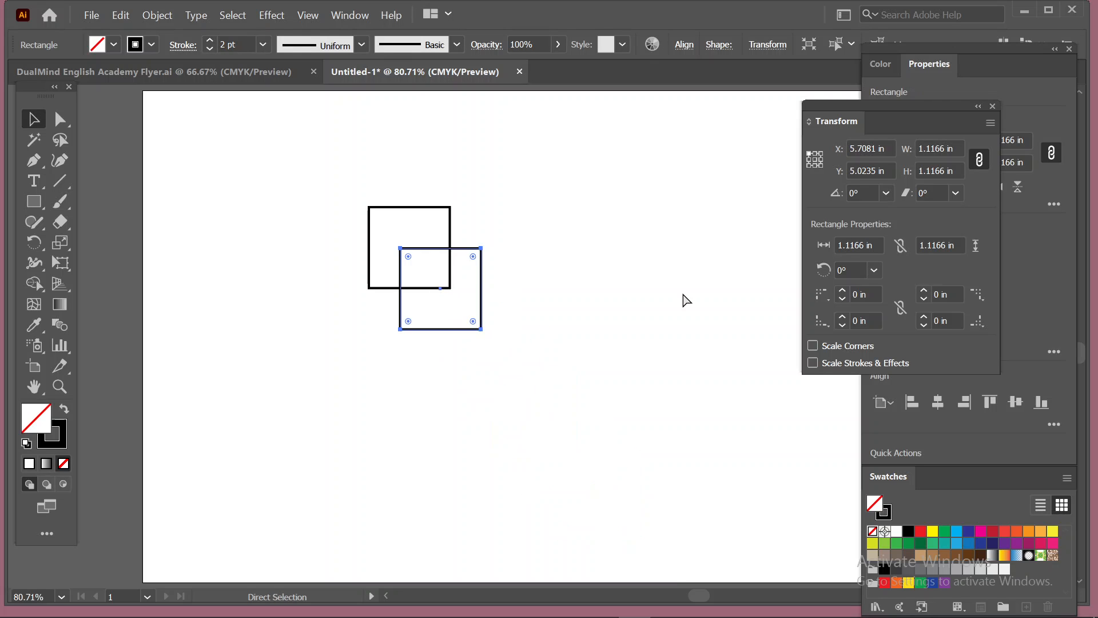
key("ctrl+z")
Step: Start Transform Each on the square and set the horizontal and vertical move distances to 0.625 in
right_click(430, 212)
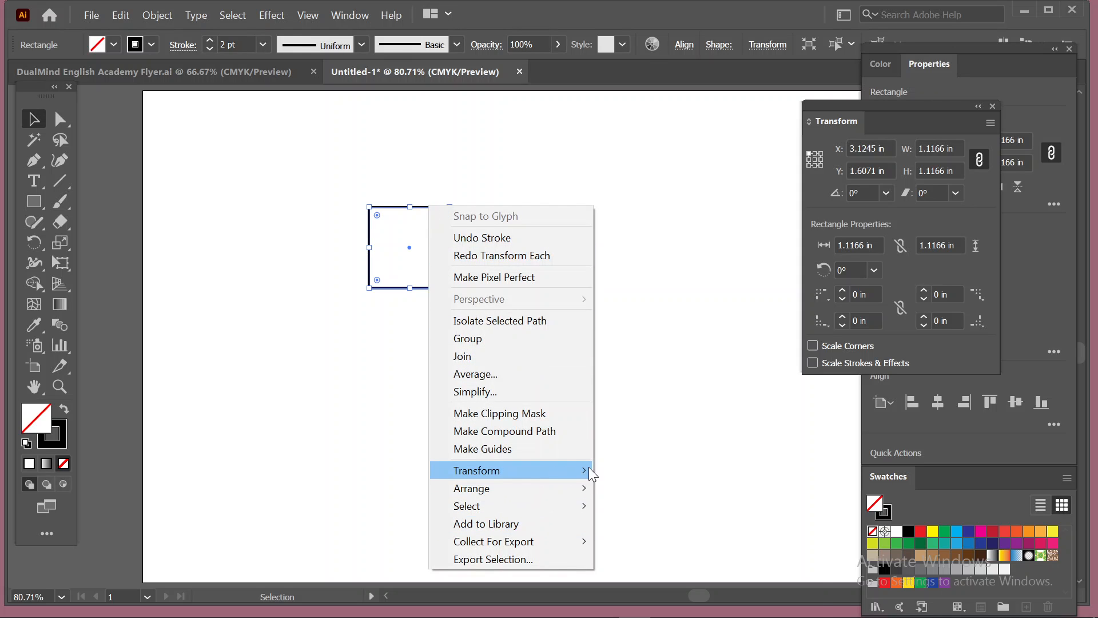
mouse_move(589, 469)
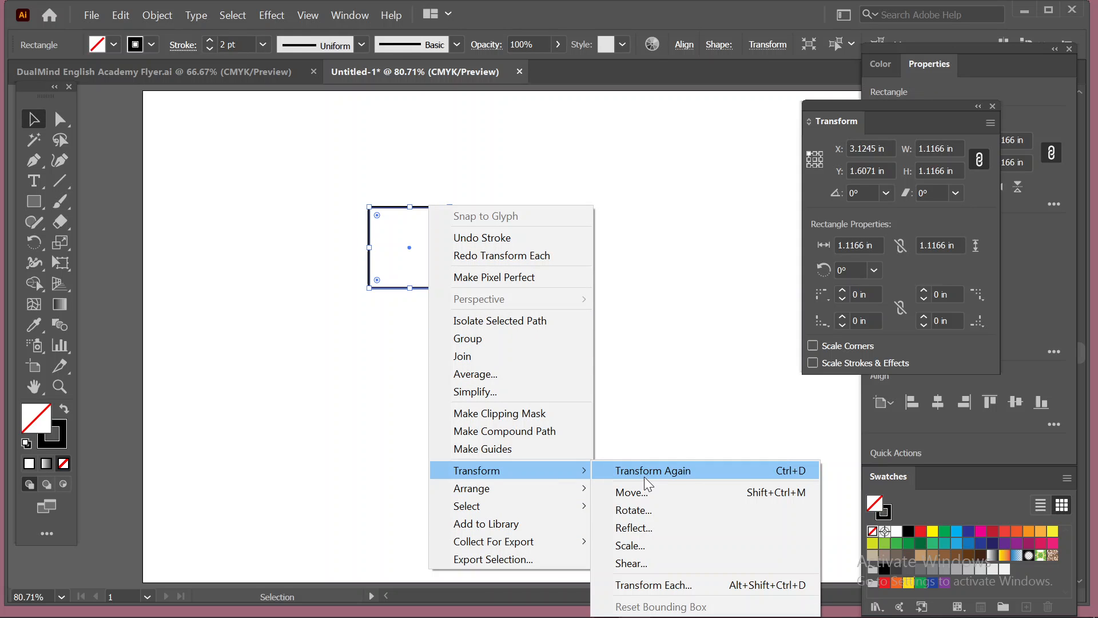
left_click(654, 581)
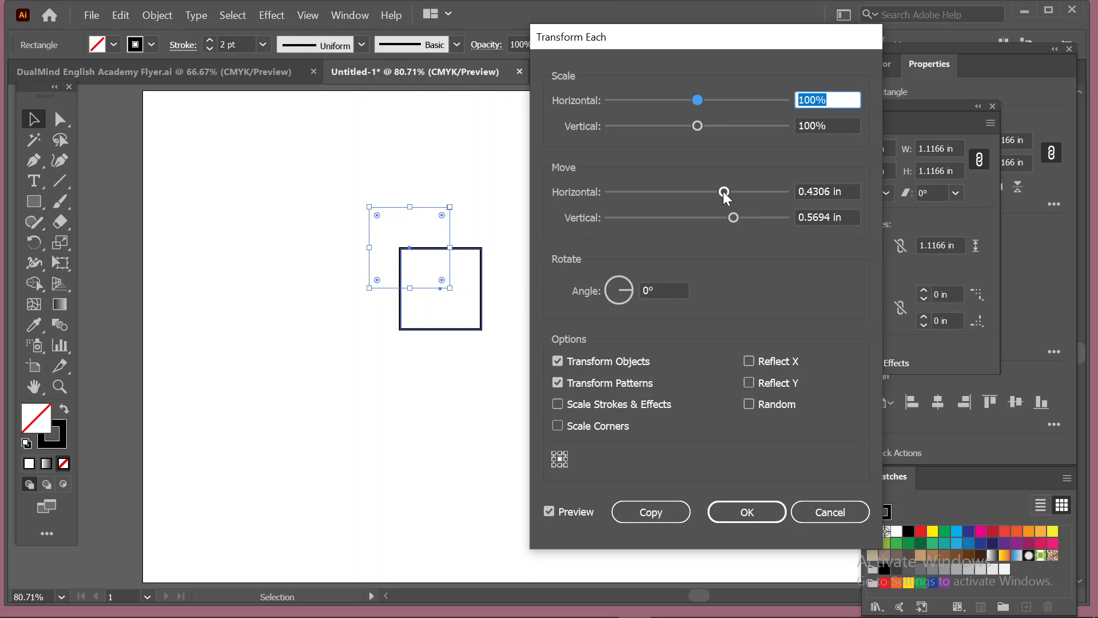
left_click(844, 192)
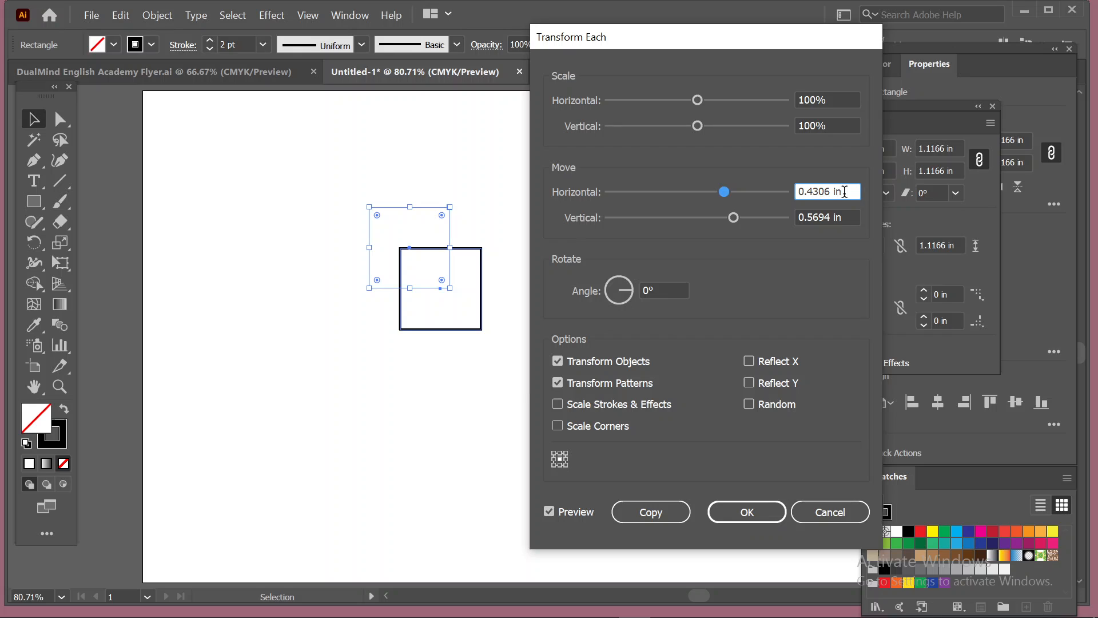
key("Up")
key("Up")
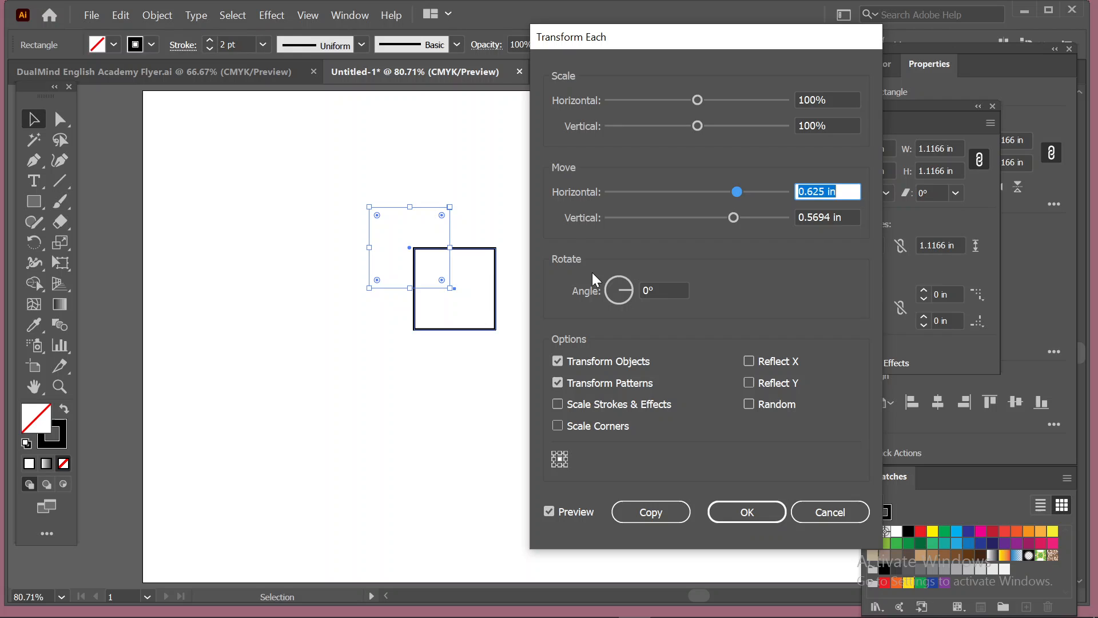
left_click(851, 214)
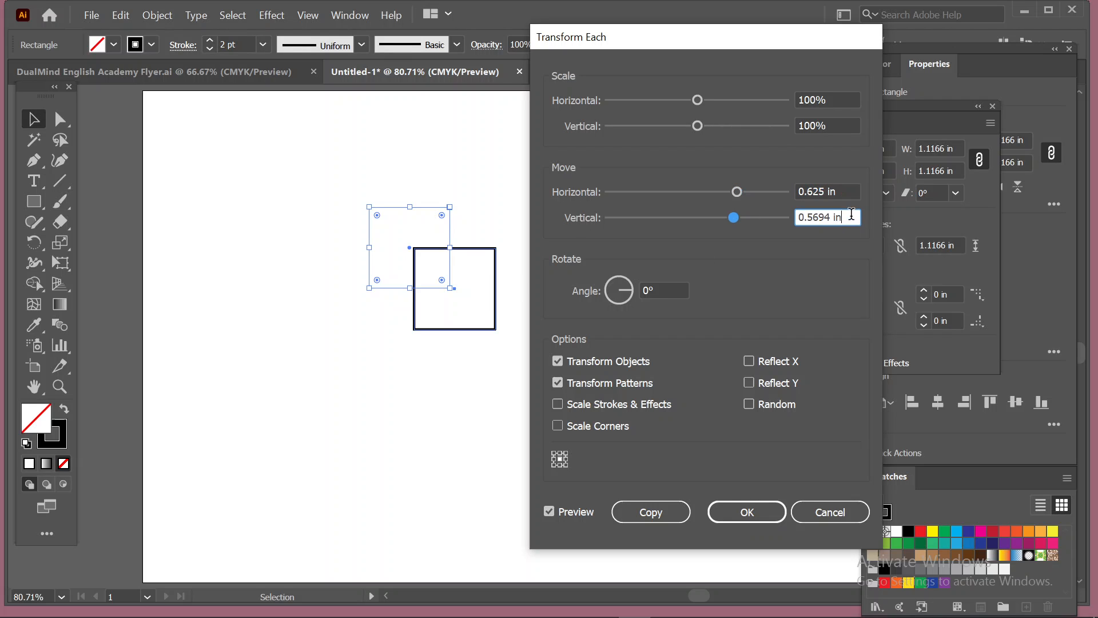
key("Down")
key("Up")
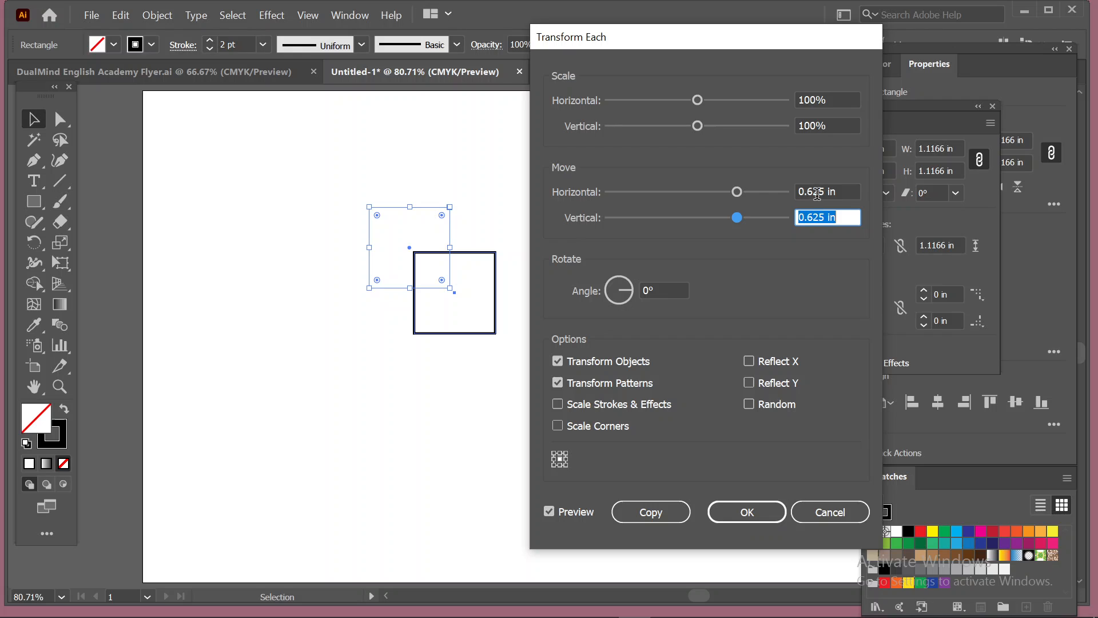
Step: Adjust the move distances to 0.5417 in horizontally and 0.5556 in vertically, and apply the transformation as a copy
left_click(738, 191)
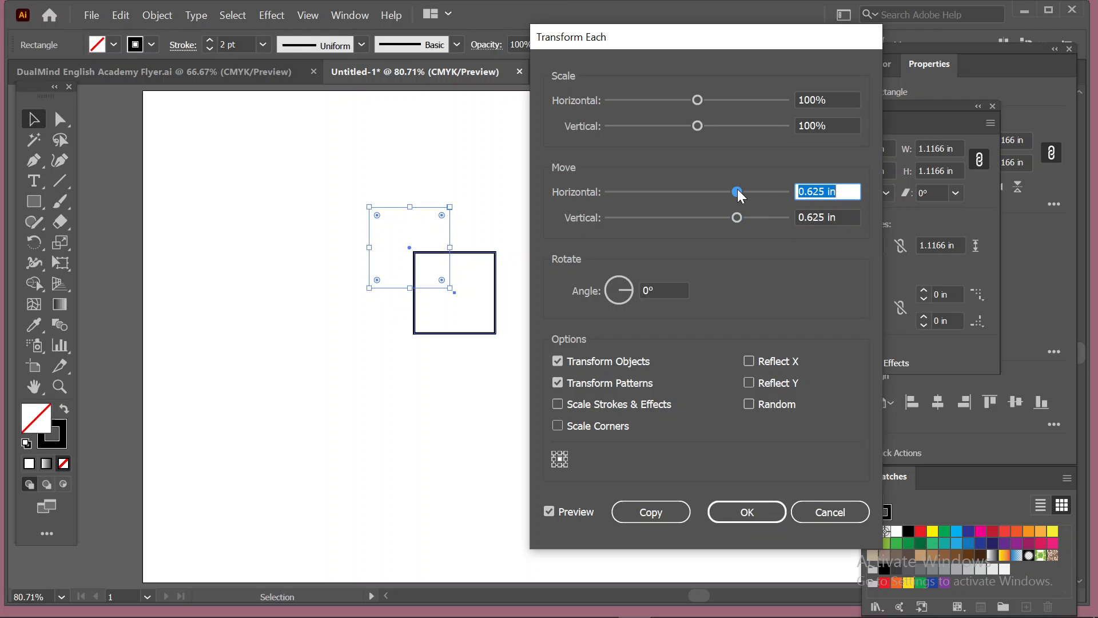
left_click_drag(736, 190, 733, 217)
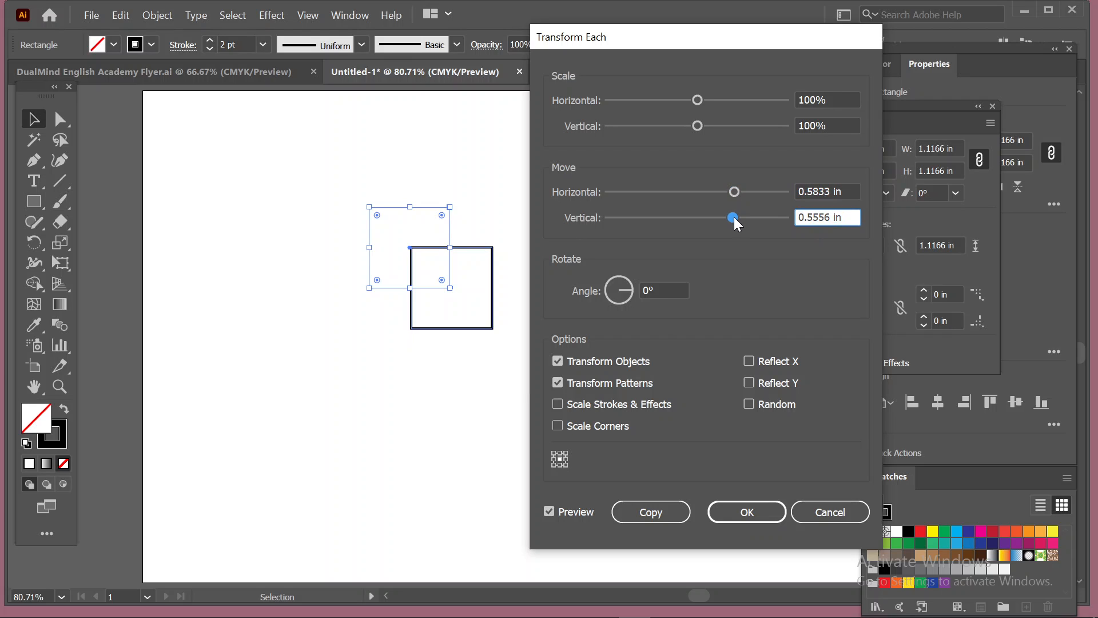
left_click_drag(734, 194, 729, 194)
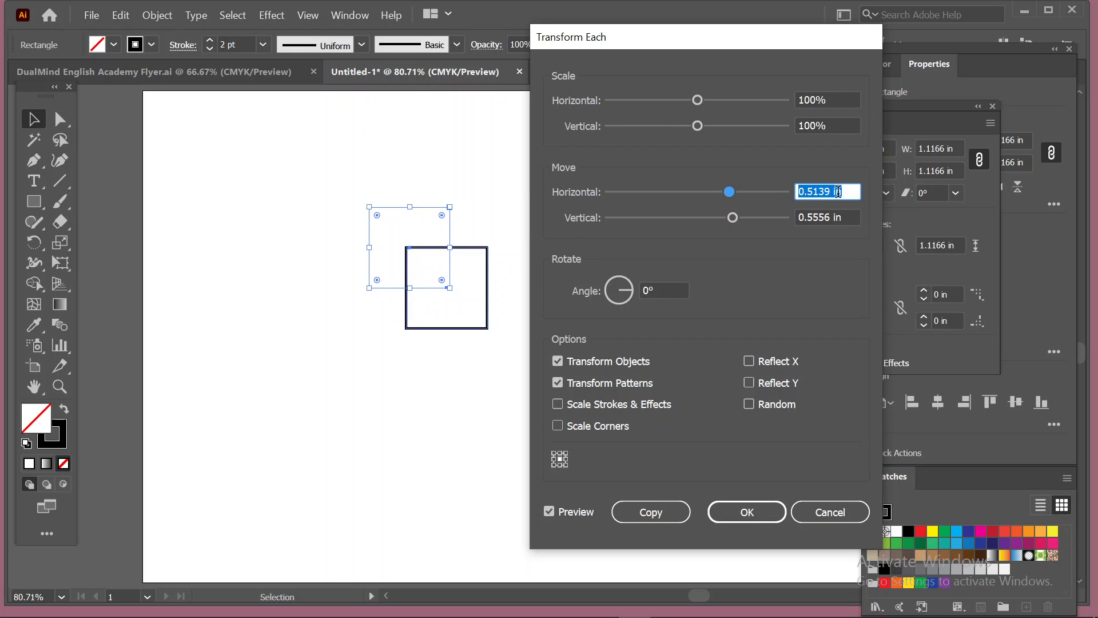
scroll(846, 191, "down", 1)
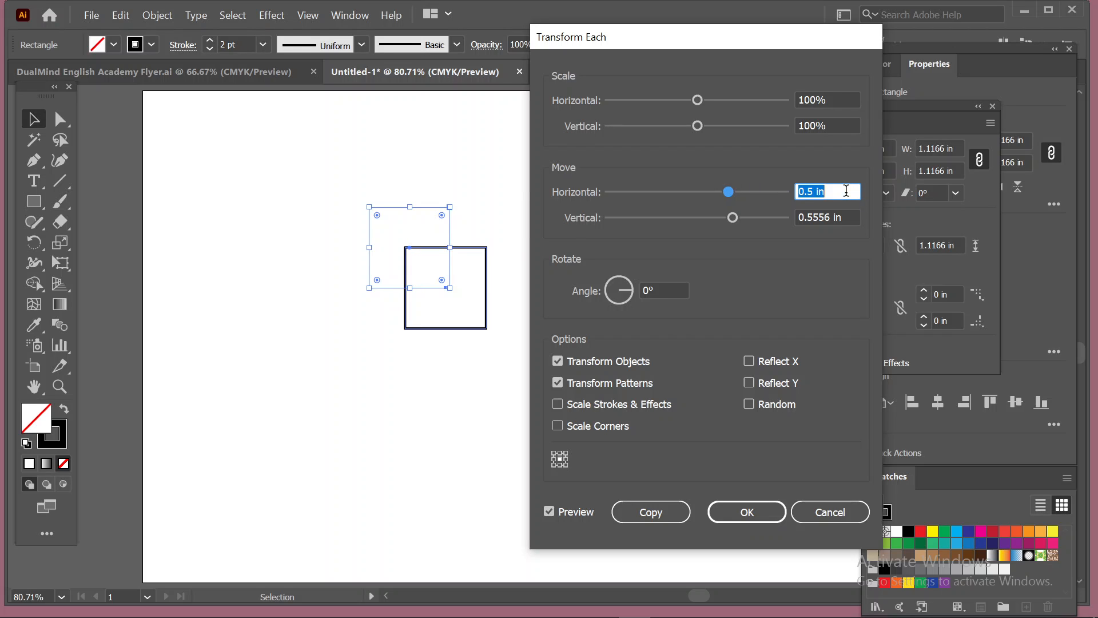
scroll(845, 191, "up", 2)
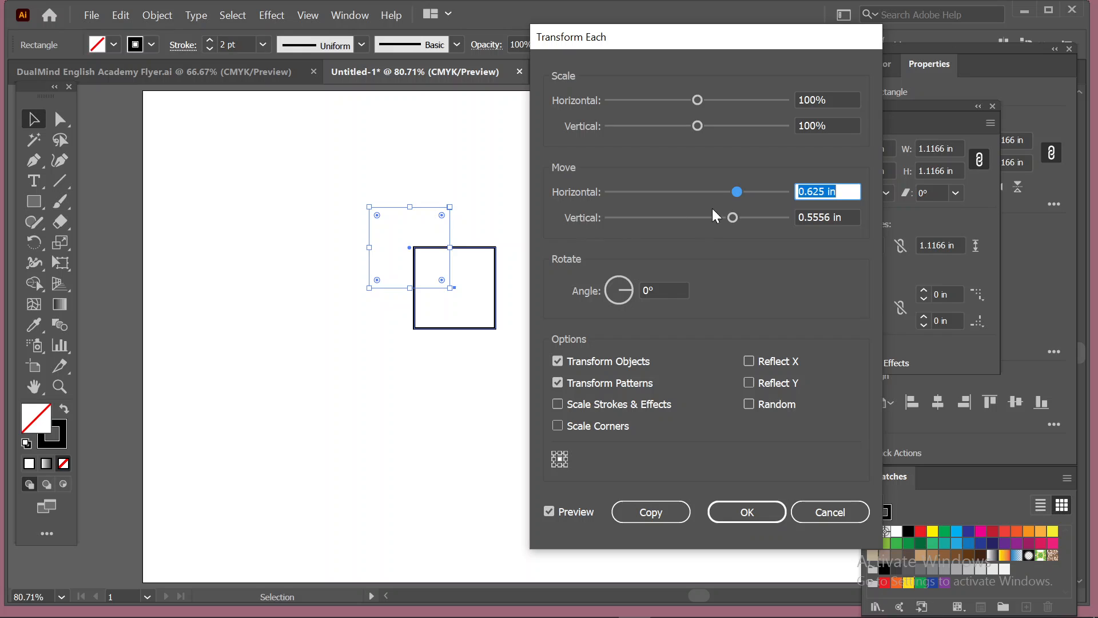
left_click(732, 193)
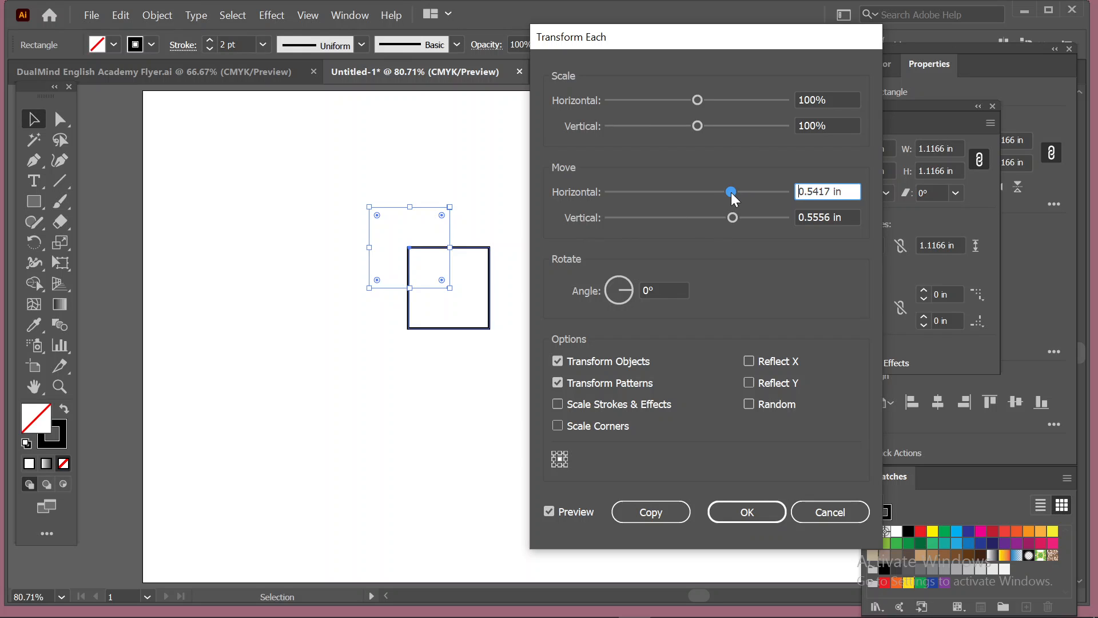
left_click(653, 509)
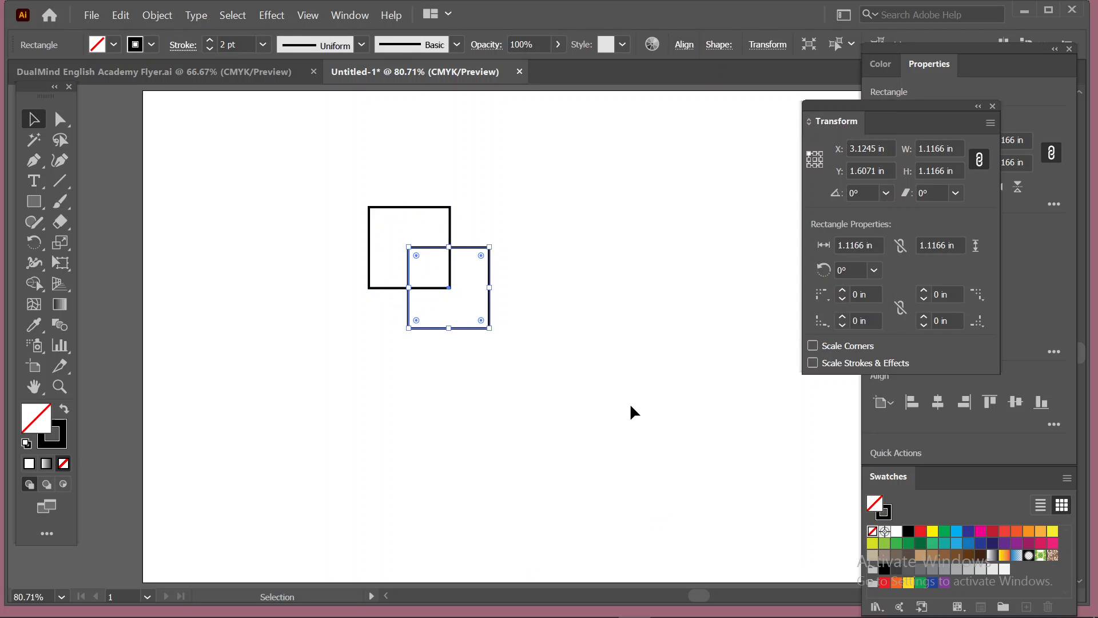
Step: Repeat the new offset copy seven times with Transform Again to extend the diagonal chain to the artboard's lower part
key("ctrl+d")
key("ctrl+d")
key("ctrl+d")
key("ctrl+d")
key("ctrl+d")
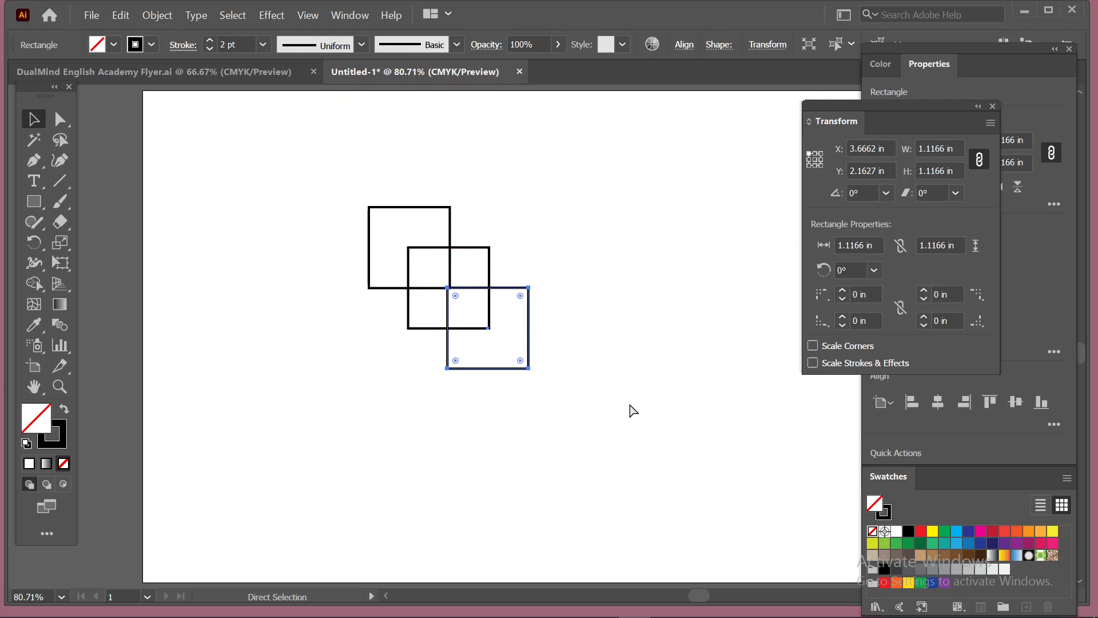
key("ctrl+d")
key("ctrl+d")
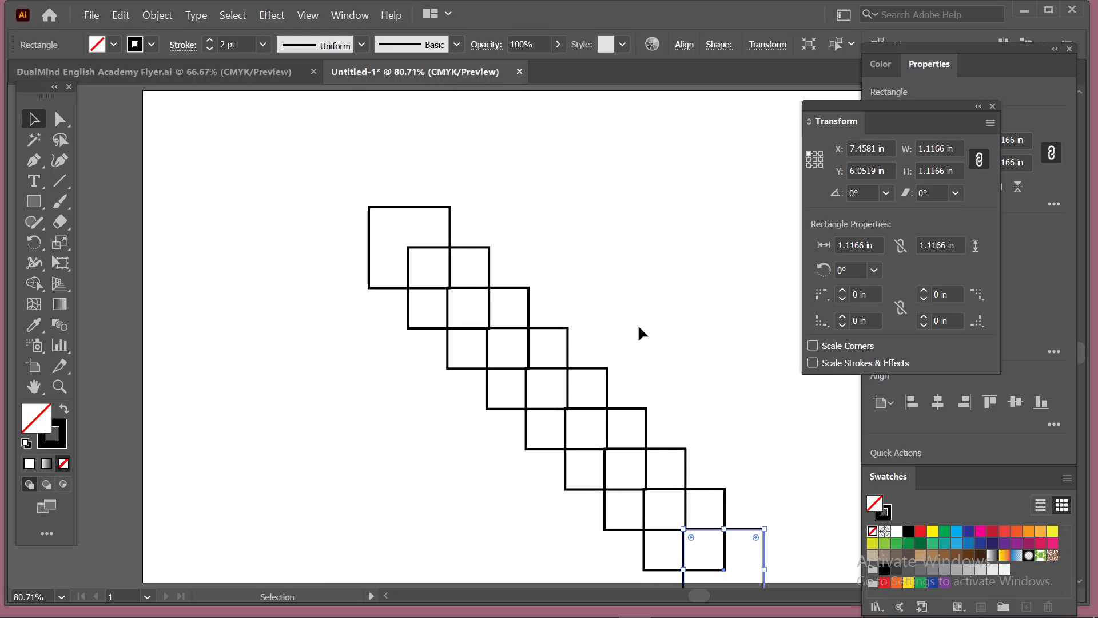
Step: Undo the whole diagonal chain of copies, leaving only the original square
key("ctrl+z")
key("ctrl+z")
key("ctrl+z")
key("ctrl+z")
key("ctrl+z")
key("ctrl+z")
key("ctrl+z")
key("ctrl+z")
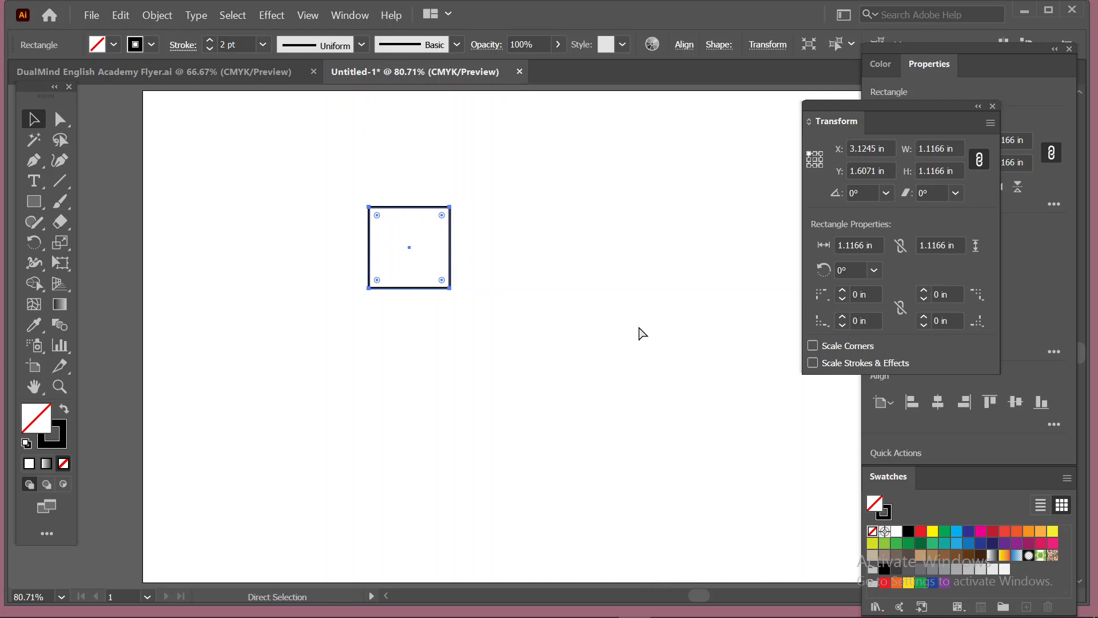
Step: Start Transform Each on the square and raise the rotation angle to 44° with the preview on
key("ctrl+alt+shift+d")
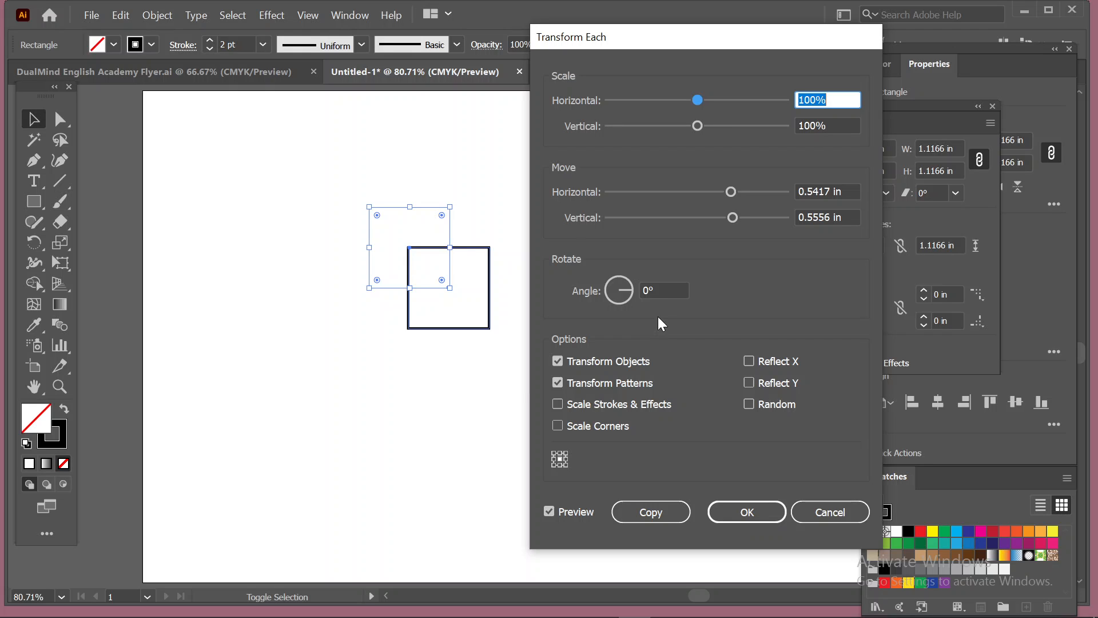
left_click(670, 289)
key("Up")
key("Up")
key("Up")
key("Up")
key("Up")
key("Up")
key("Up")
key("Up")
key("Up")
key("Up")
key("Up")
key("Up")
key("Up")
key("Up")
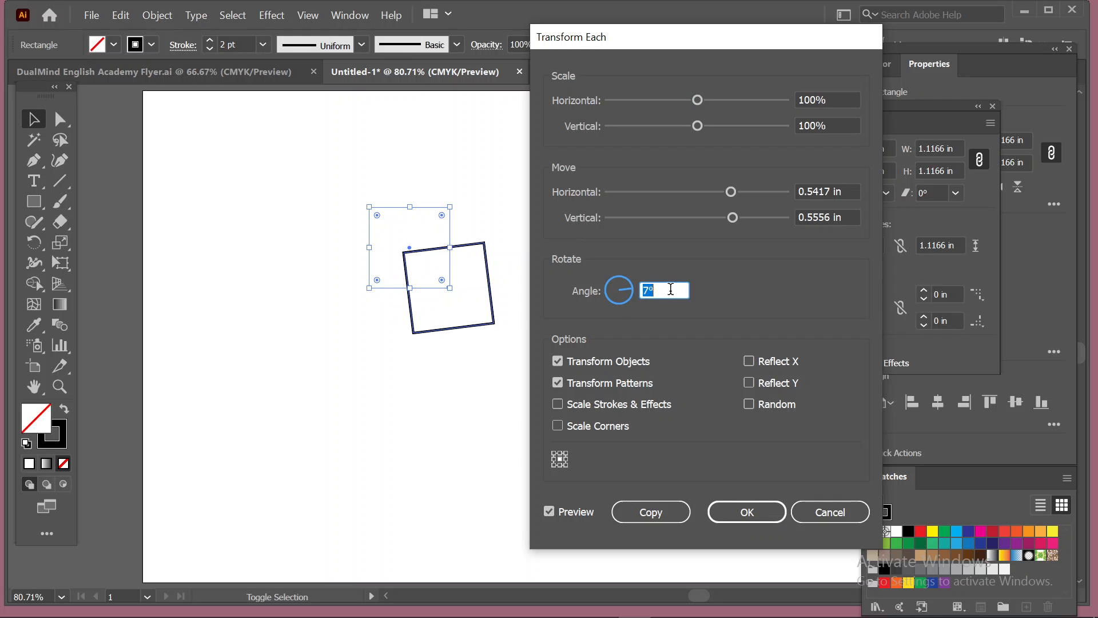
key("Up")
key("Up")
key("Up")
key("Up")
key("Up")
key("Up")
key("Up")
key("Up")
key("Up")
key("Up")
key("Up")
key("Up")
key("Up")
key("Up")
key("Up")
key("Up")
key("Up")
key("Up")
key("Up")
key("Up")
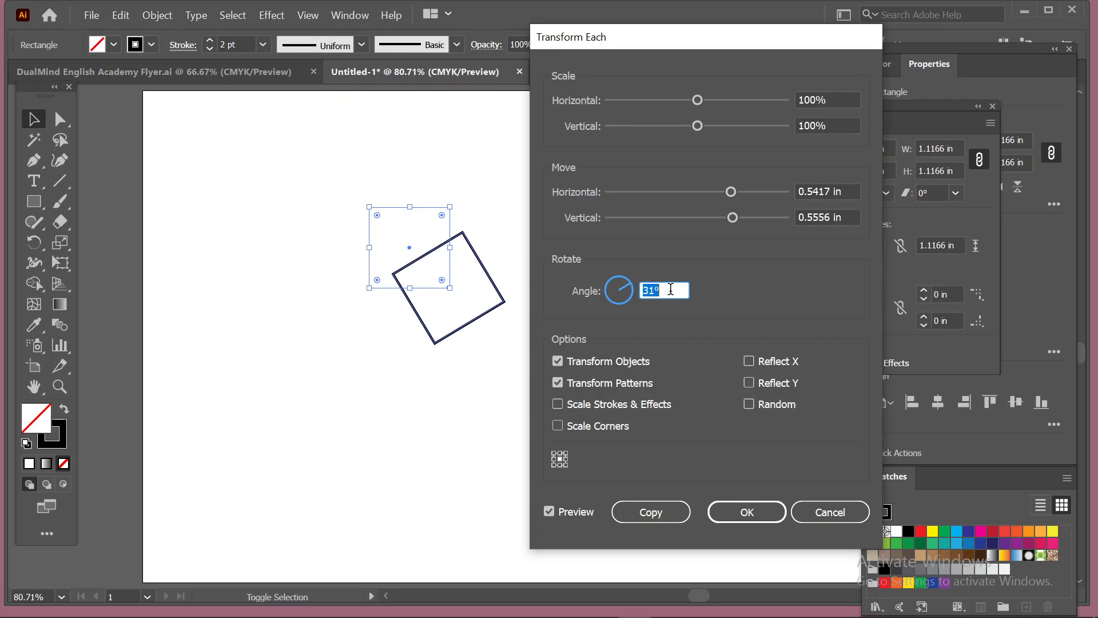
key("Up")
key("Up")
key("Up")
key("Up")
key("Up")
key("Up")
key("Up")
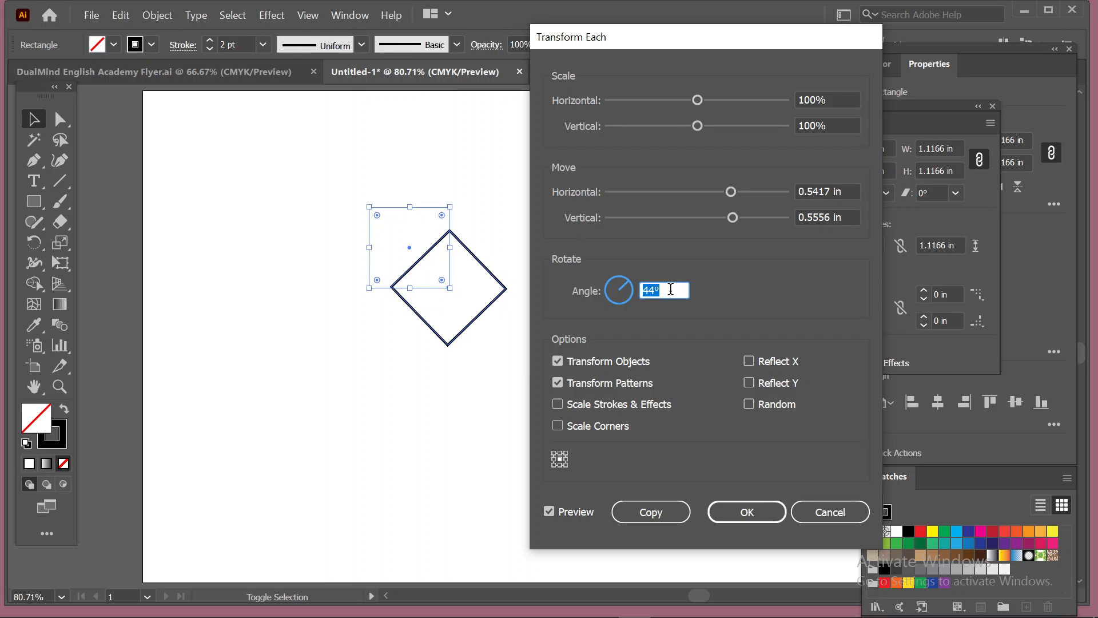
Step: Lower the Transform Each rotation angle of the square to 0° with the preview on
key("Down")
key("Down")
key("Down")
key("Down")
key("Down")
key("Down")
key("Down")
key("Down")
key("Down")
key("Down")
key("Down")
key("Down")
key("Down")
key("Down")
key("Down")
key("Down")
key("Down")
key("Down")
key("Down")
key("Down")
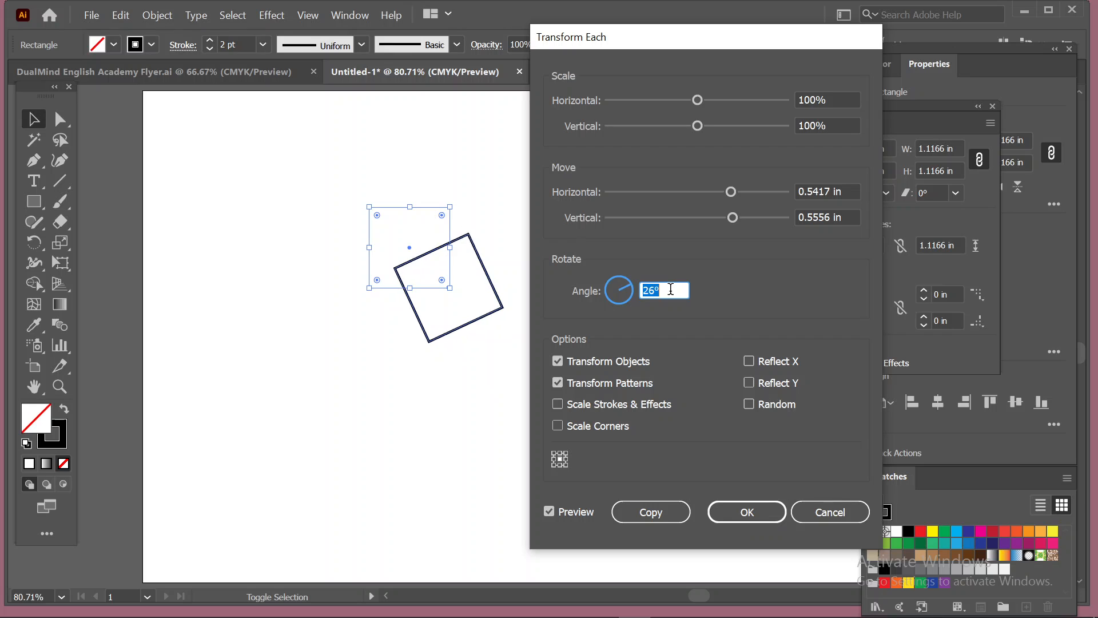
key("Down")
key("Down")
key("Down")
key("Down")
key("Down")
key("Down")
key("Down")
key("Down")
key("Down")
key("Down")
key("Down")
key("Down")
key("Down")
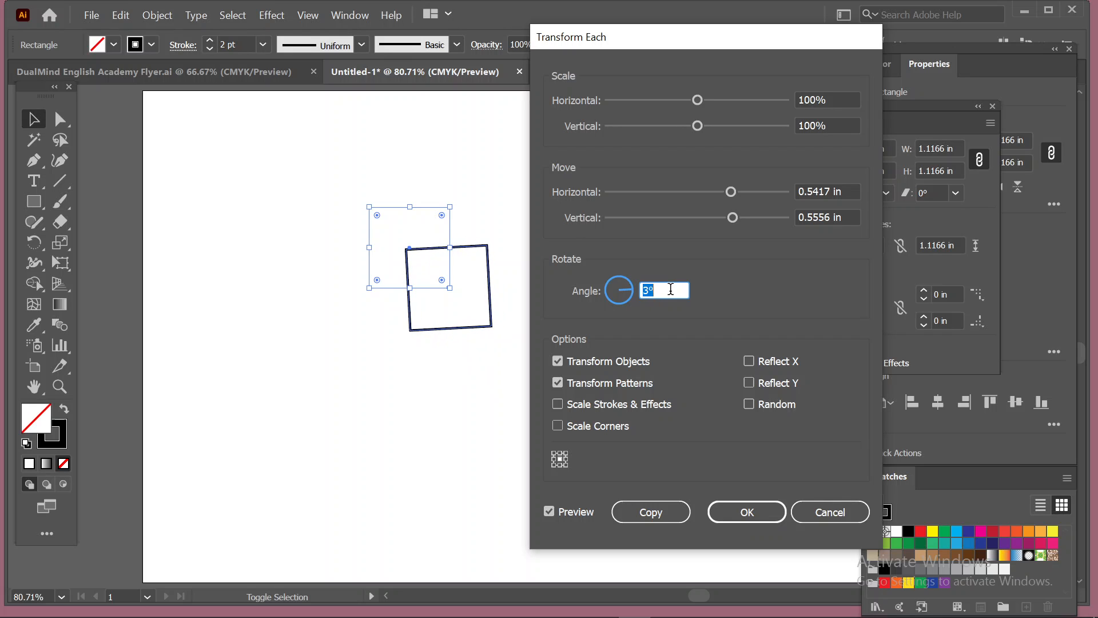
key("Down")
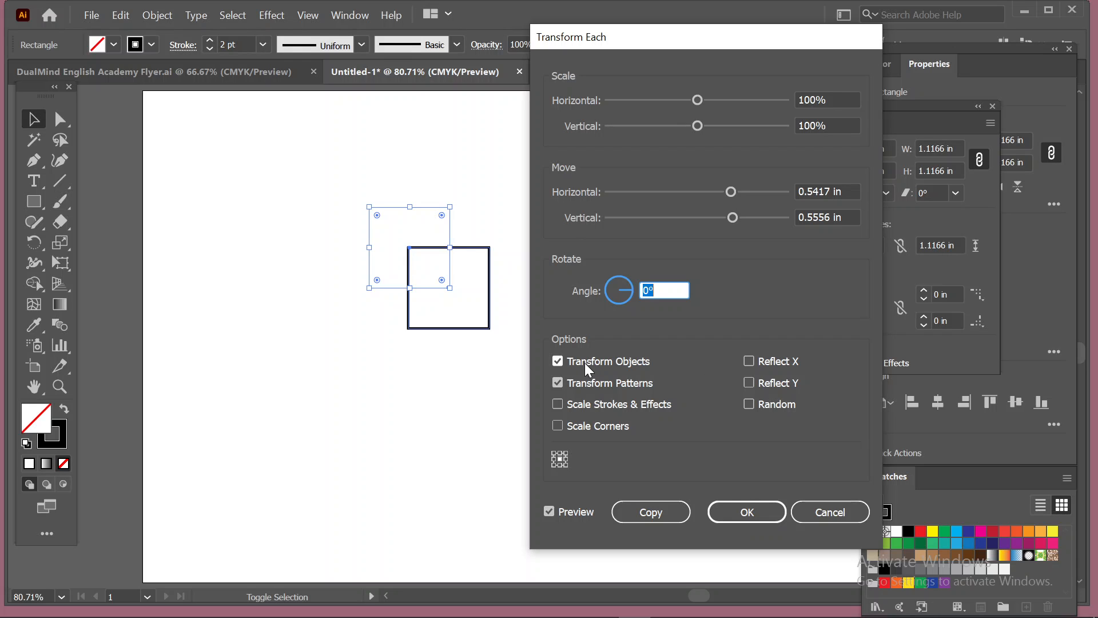
Step: Switch the Transform Objects option off and back on several times to compare its effect in the preview
left_click(557, 361)
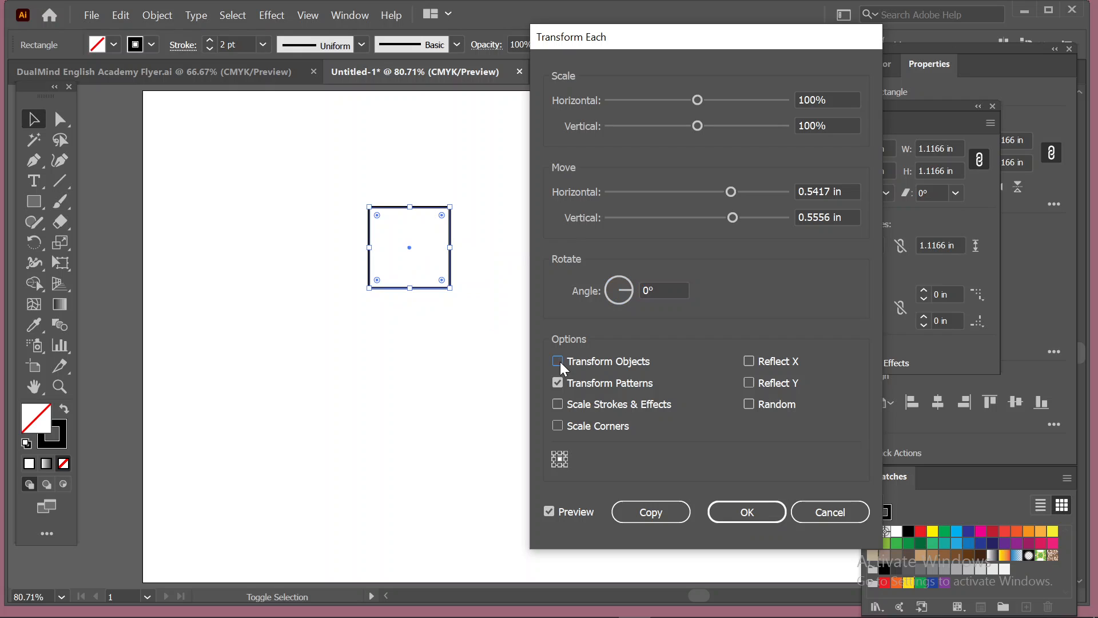
left_click(558, 362)
left_click(557, 361)
left_click(560, 362)
left_click(560, 361)
left_click(561, 362)
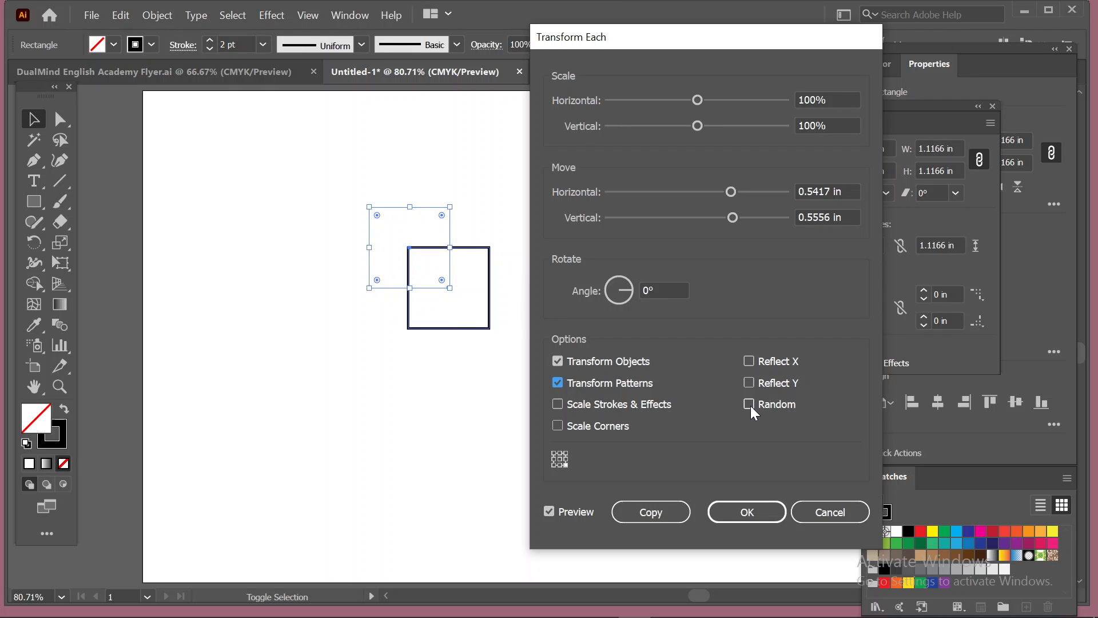
Step: Preview Reflect X and Reflect Y on the moved square, switching both options off again
left_click(749, 361)
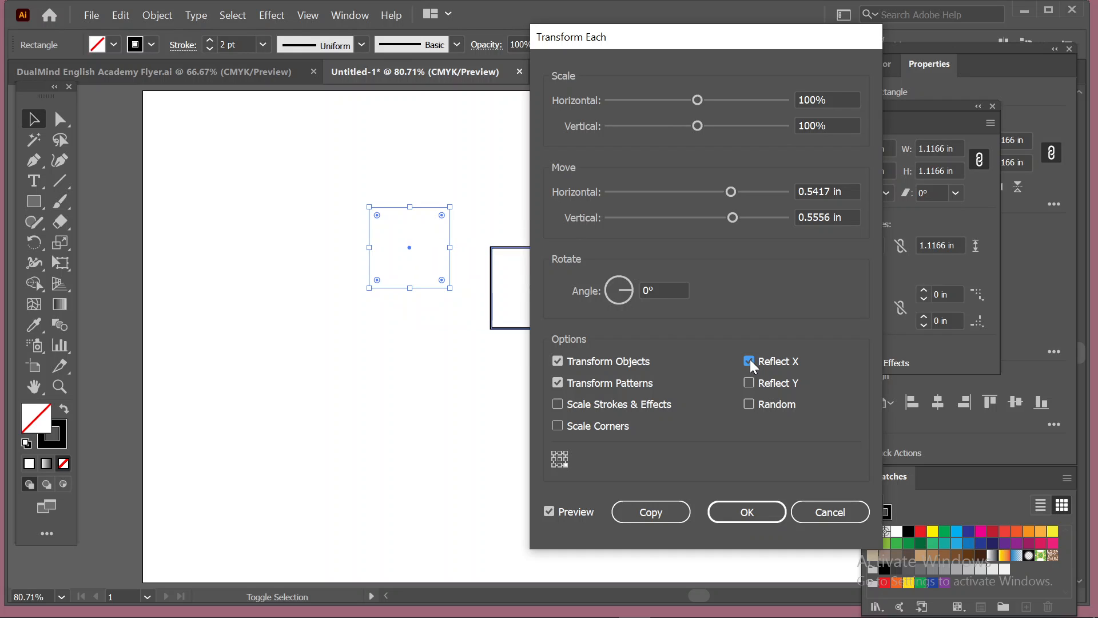
left_click(749, 361)
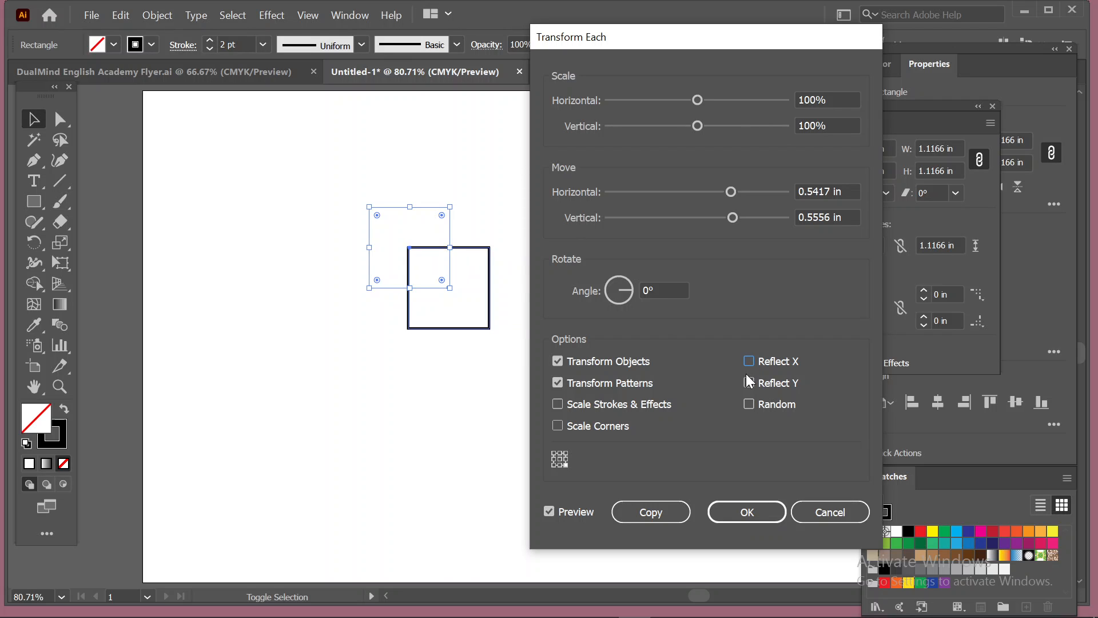
left_click(748, 382)
left_click(749, 382)
left_click(748, 383)
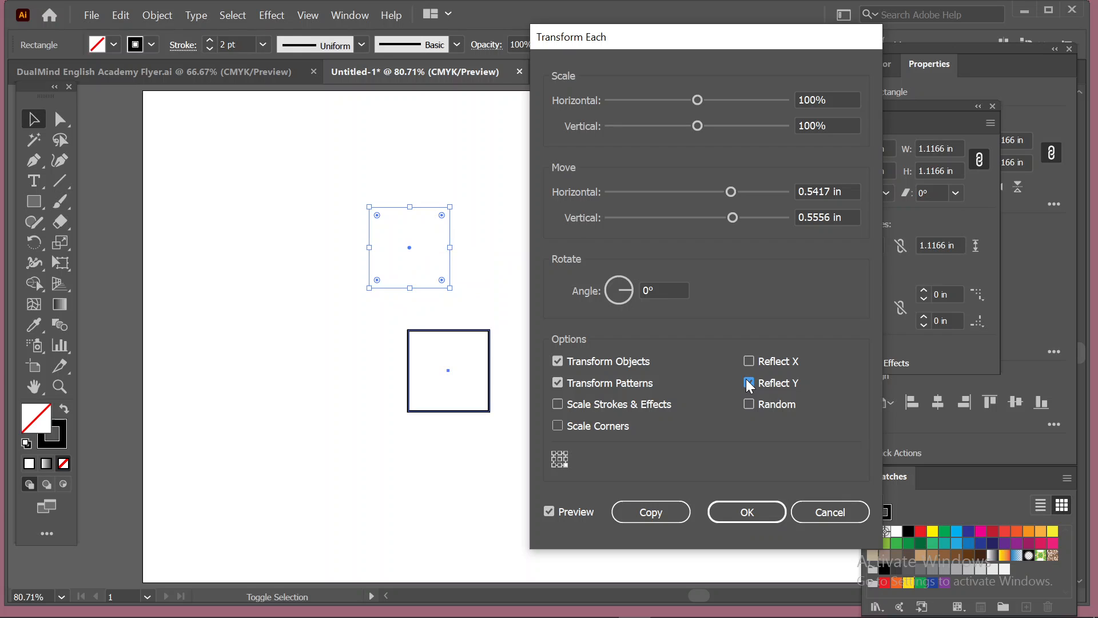
left_click(749, 361)
left_click(749, 360)
left_click(756, 382)
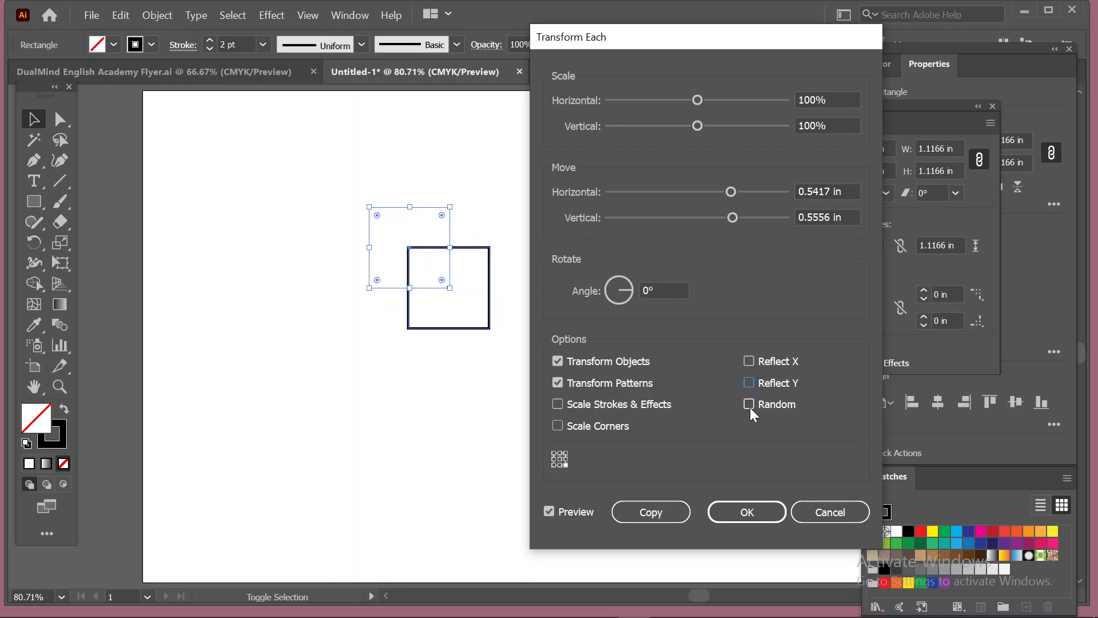
Step: Apply the transformation as a copy and repeat it six times with Transform Again to form a diagonal chain
left_click(678, 510)
key("ctrl+d")
key("ctrl+d")
key("ctrl+d")
key("ctrl+d")
key("ctrl+d")
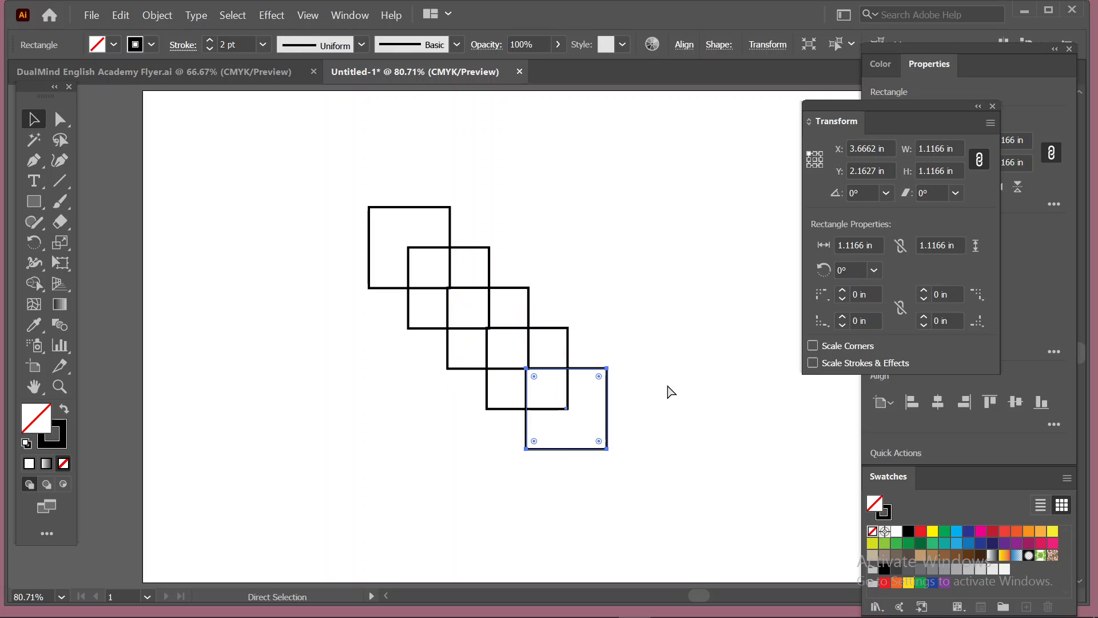
key("ctrl+d")
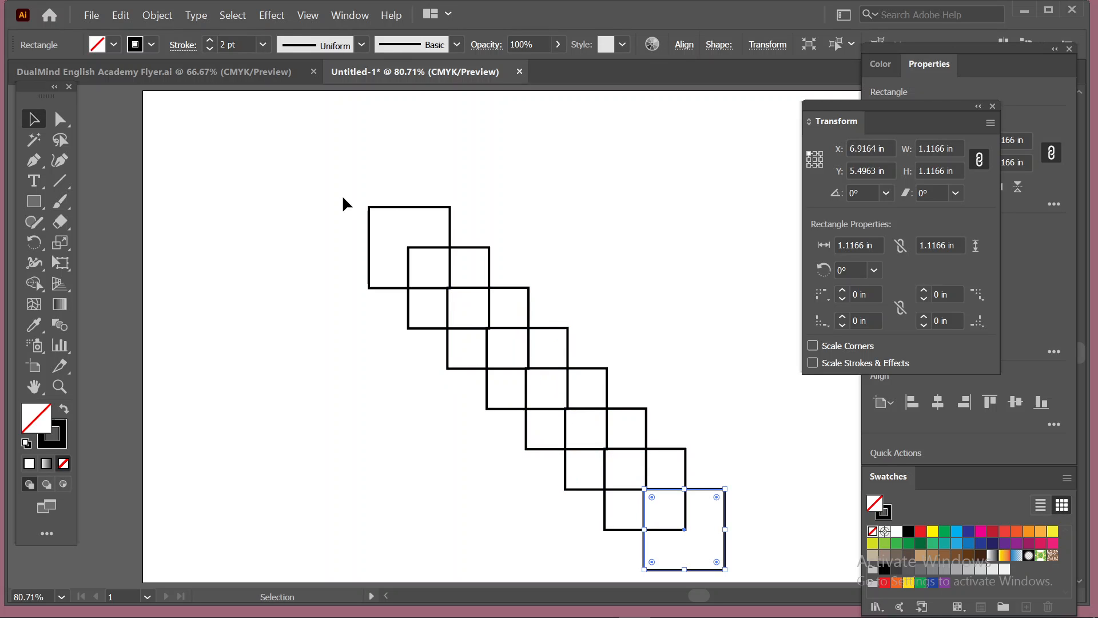
Step: Delete the whole diagonal chain and draw a new rectangle about 1.14 × 1.06 in near the artboard's upper-left corner
left_click_drag(357, 197, 736, 520)
key("Delete")
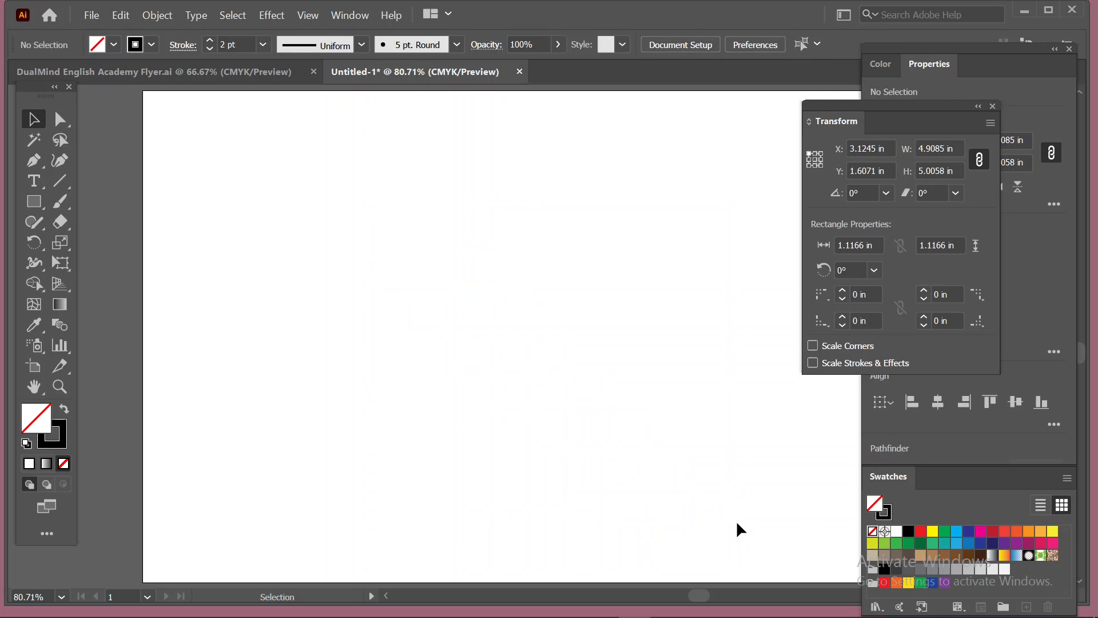
left_click(44, 201)
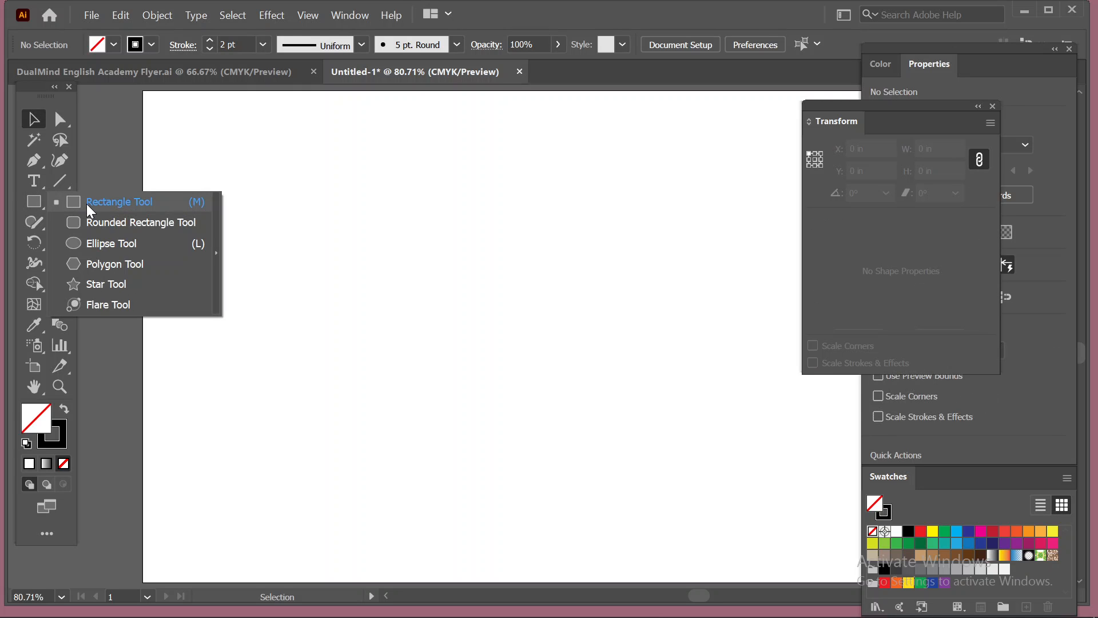
left_click_drag(189, 135, 278, 207)
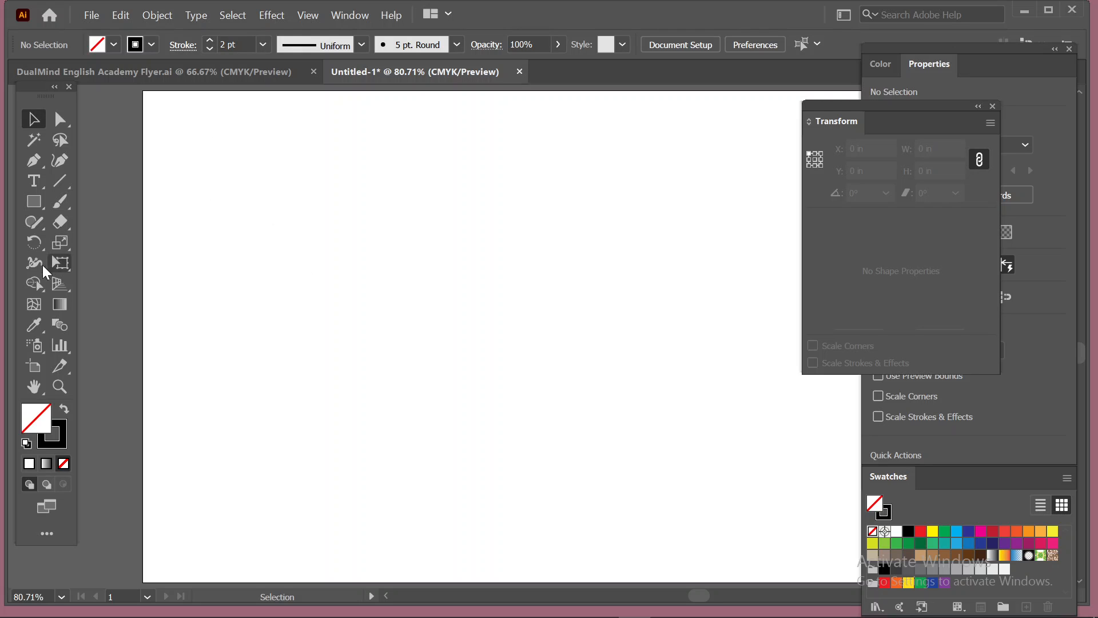
left_click(39, 201)
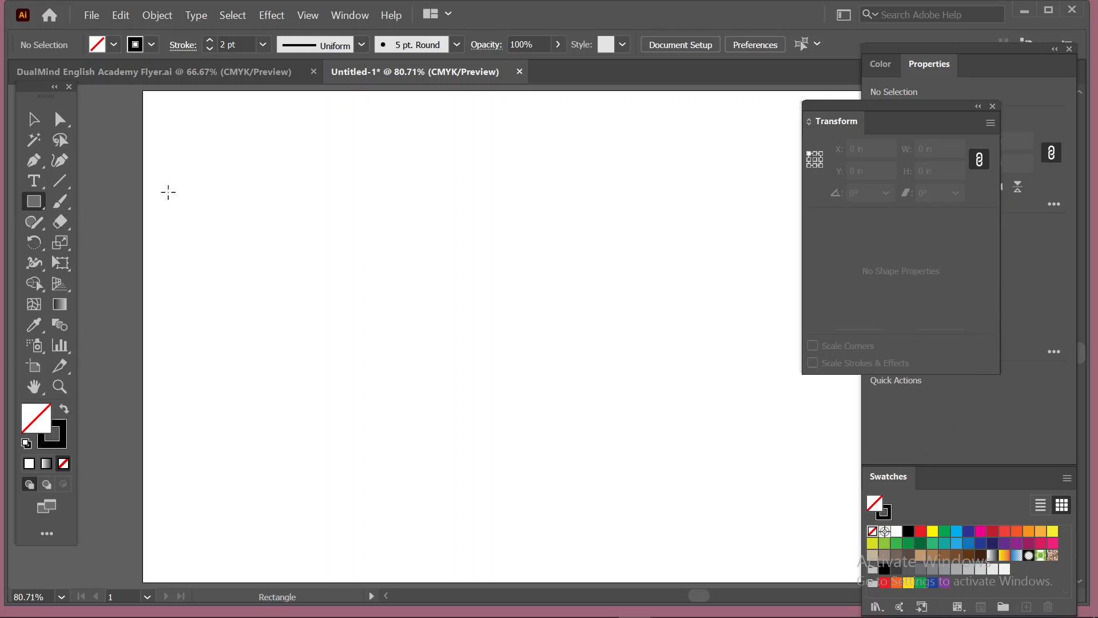
mouse_move(204, 169)
left_mouse_down()
mouse_move(284, 255)
mouse_move(287, 245)
left_mouse_up()
left_click(34, 121)
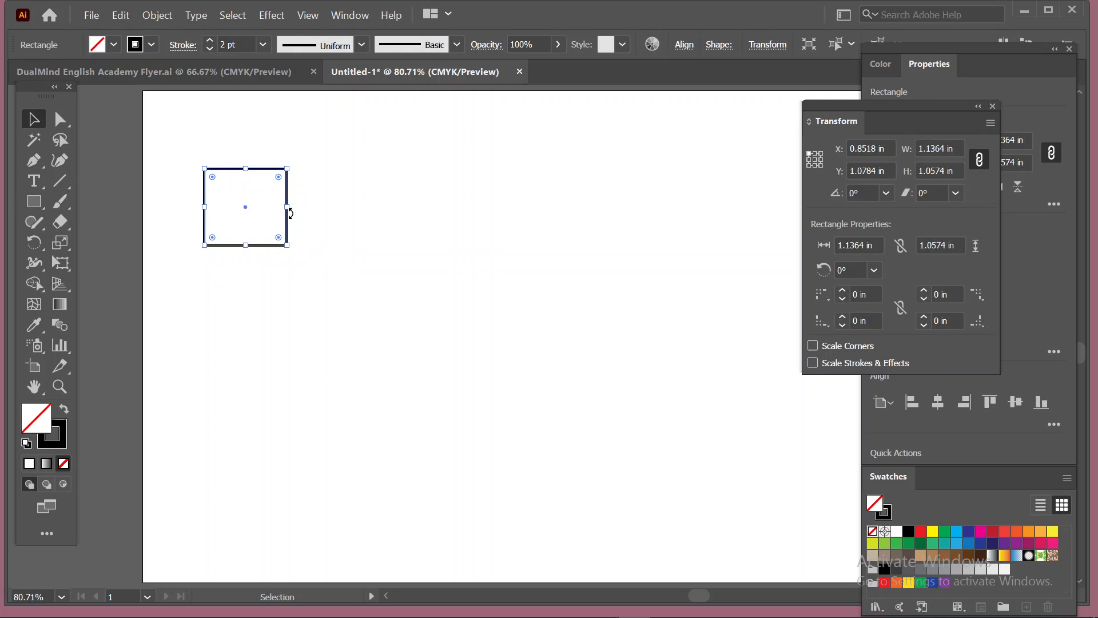
Step: Copy the rectangle about 1.22 in straight to the right and repeat the copy five times to build a row of seven
left_click_drag(289, 219, 378, 224)
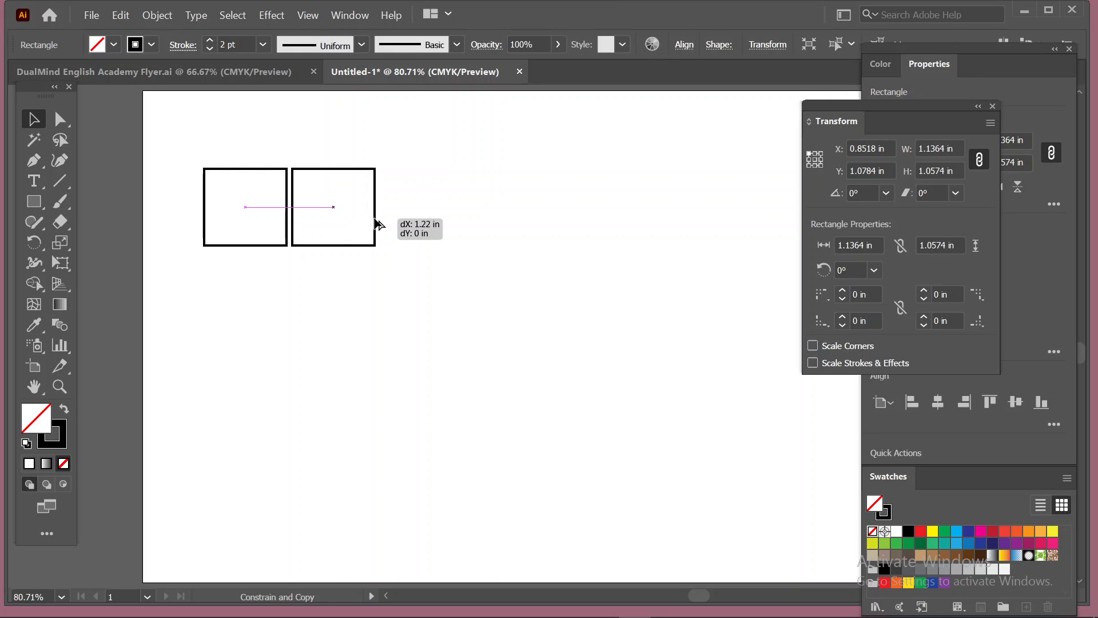
left_click_drag(378, 224, 379, 225)
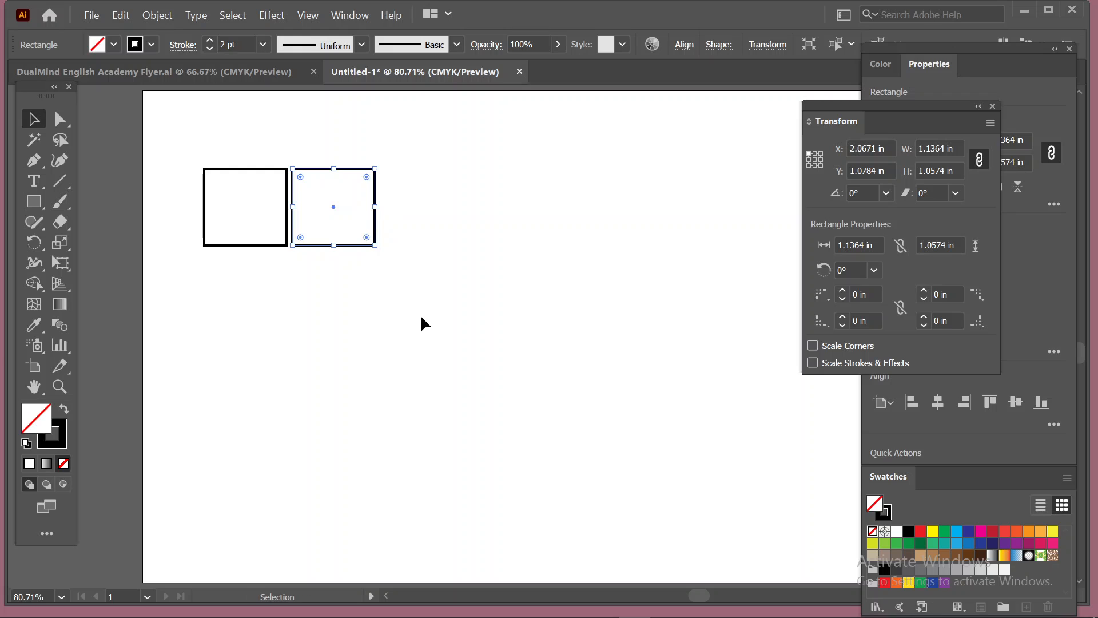
key("ctrl+d")
key("ctrl+d")
key("ctrl+d")
key("ctrl+d")
key("ctrl+d")
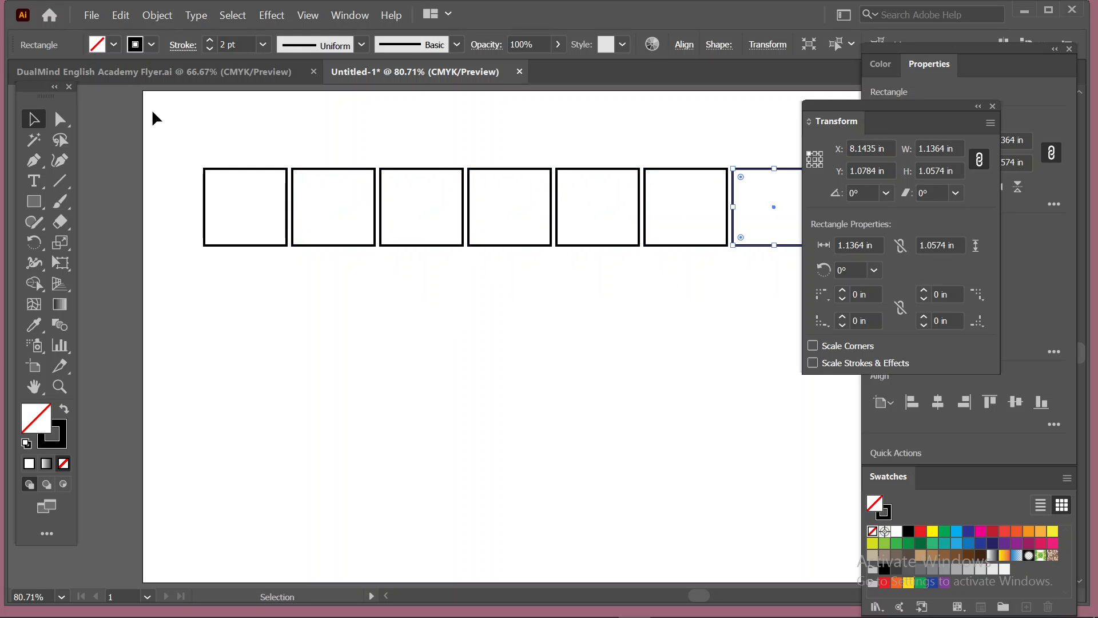
Step: Duplicate the row about 1.36 in straight down and fill its gap with a copy of the fourth rectangle
left_click_drag(192, 150, 738, 203)
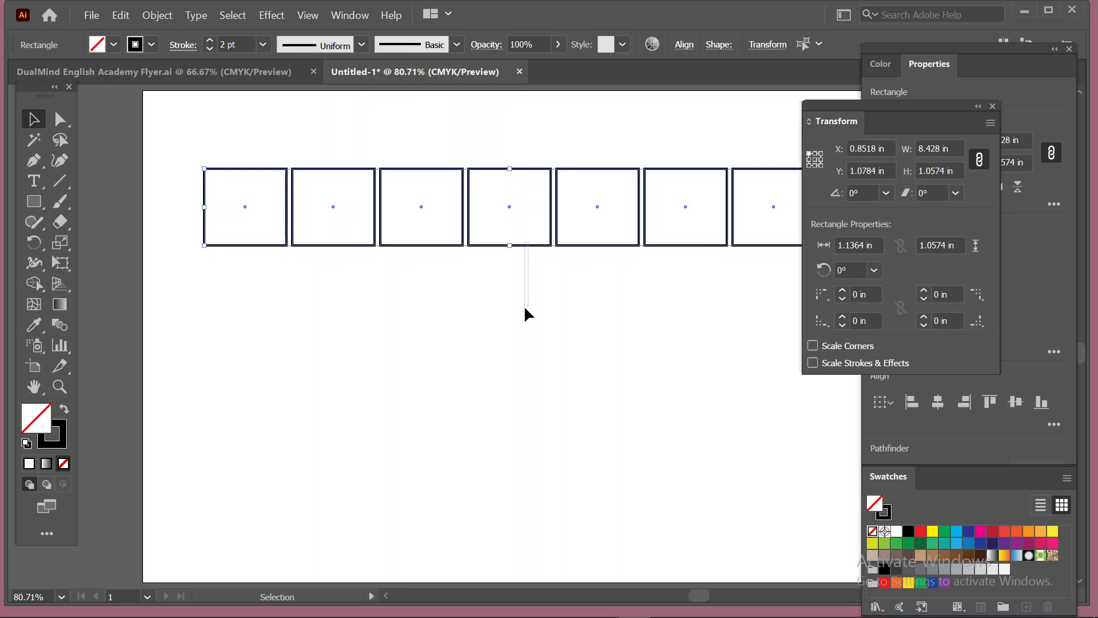
left_click(529, 245, "shift")
left_click_drag(434, 247, 424, 345)
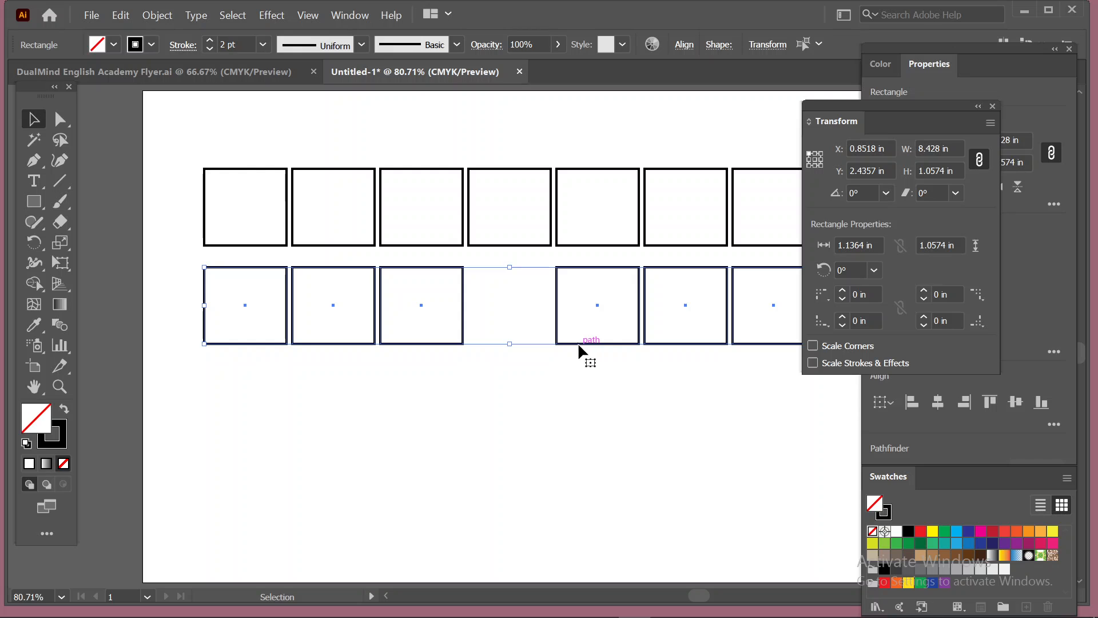
left_click(526, 450)
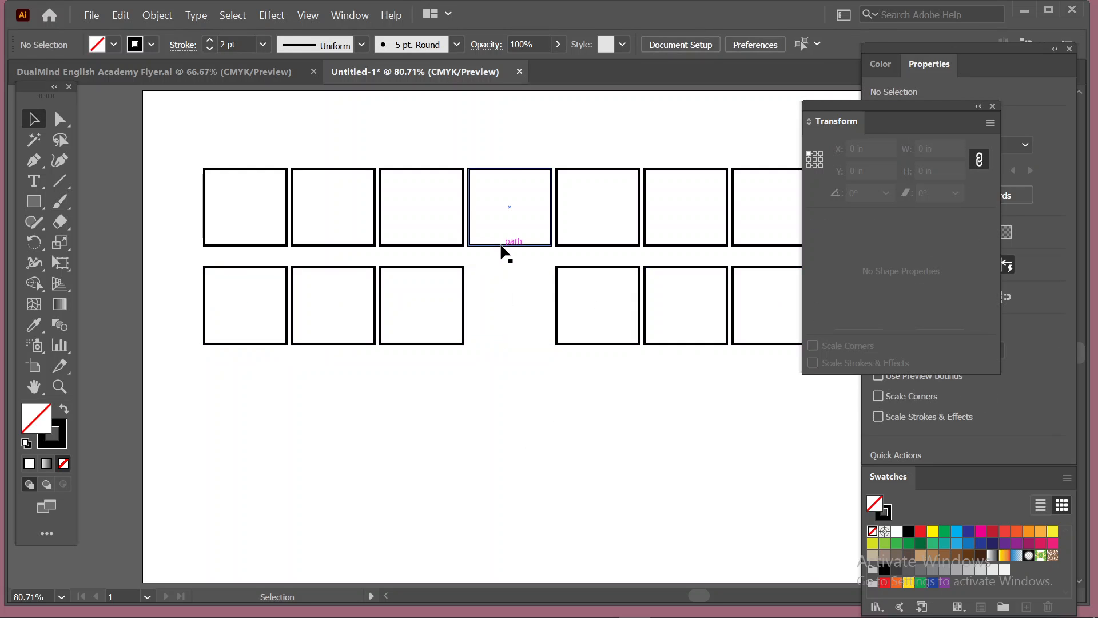
left_click(501, 247)
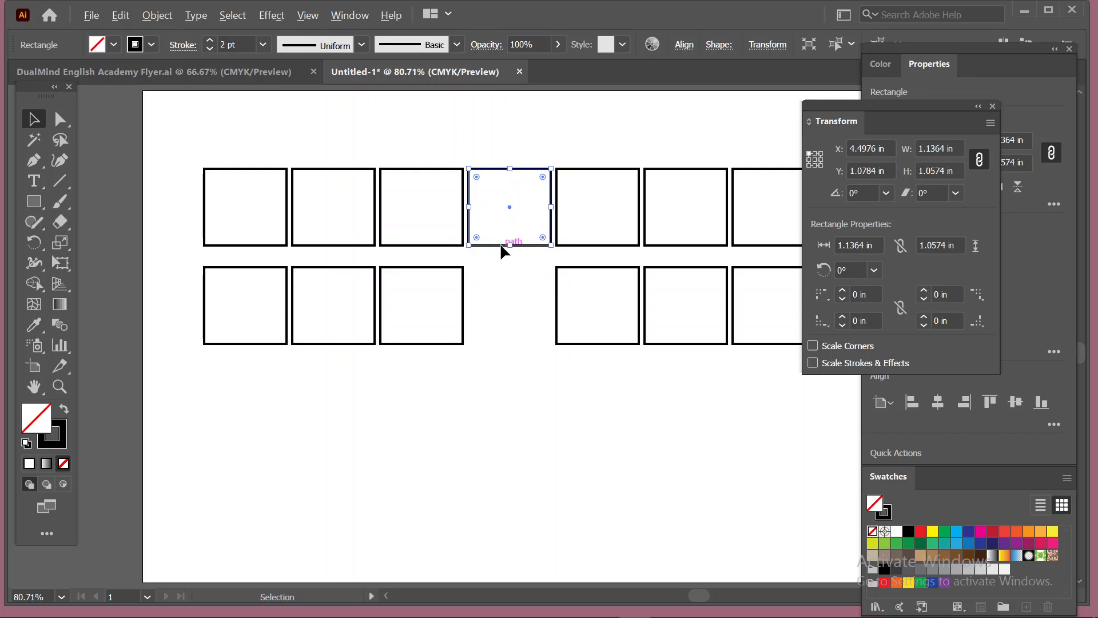
left_click_drag(500, 243, 522, 349)
left_click(553, 410)
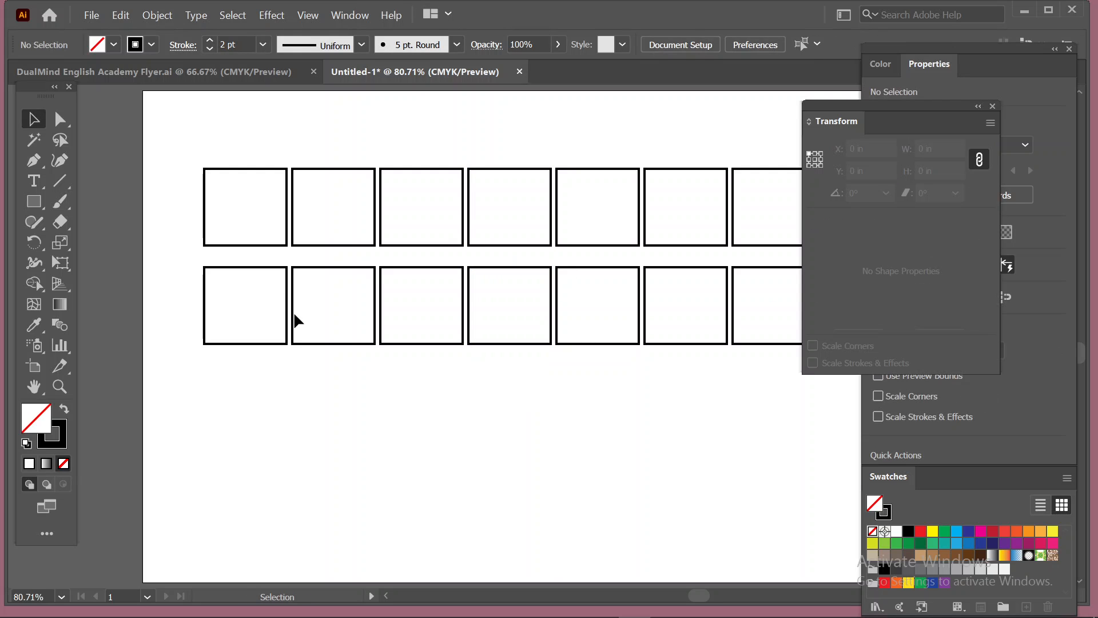
Step: Duplicate both rows about 2.63 in downward to make four rows, and scale the whole grid to about 6.91 × 4.98 in
left_click_drag(170, 142, 848, 362)
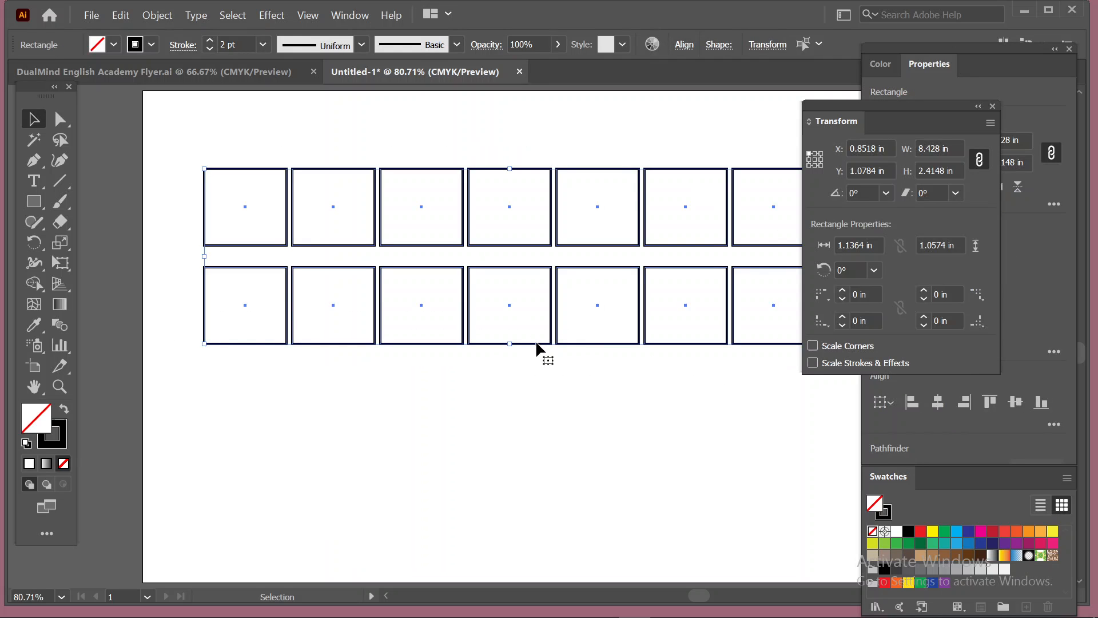
left_click_drag(530, 341, 554, 540)
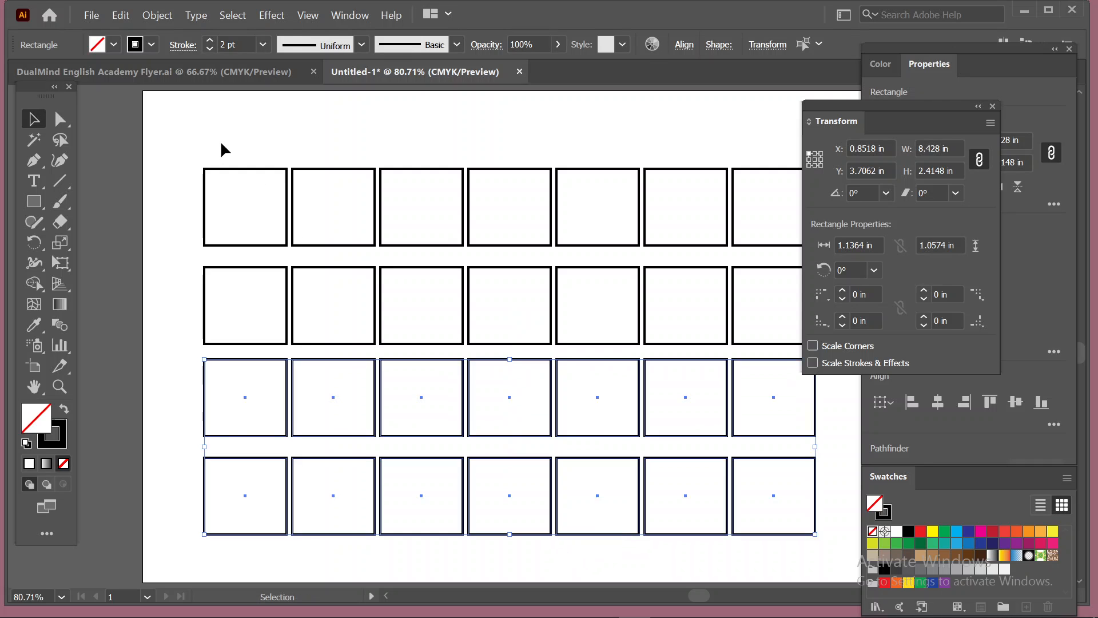
scroll(480, 293, "left", 1)
scroll(479, 294, "right", 3)
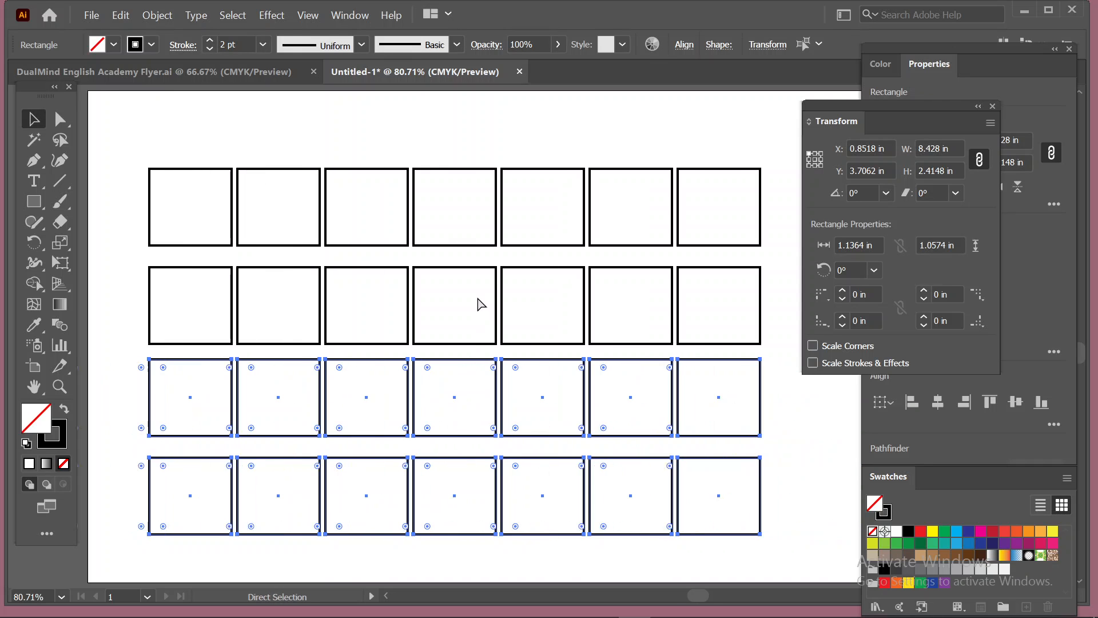
left_click_drag(139, 139, 707, 534)
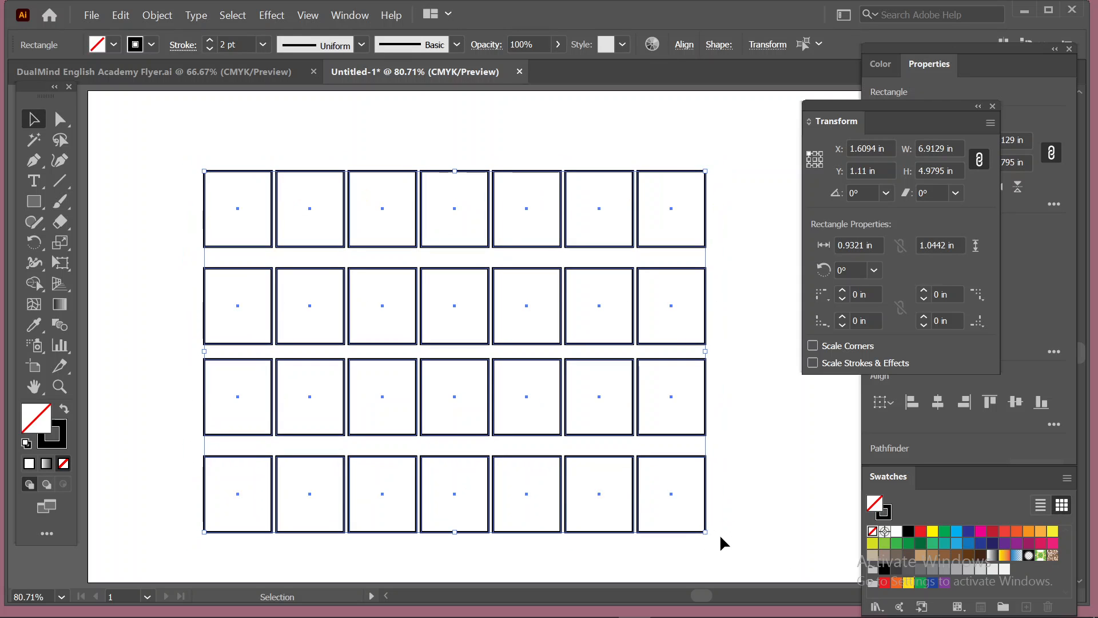
Step: Start Transform Each on the whole grid and set the scale to 83% horizontally and 89% vertically
key("ctrl+shift+b")
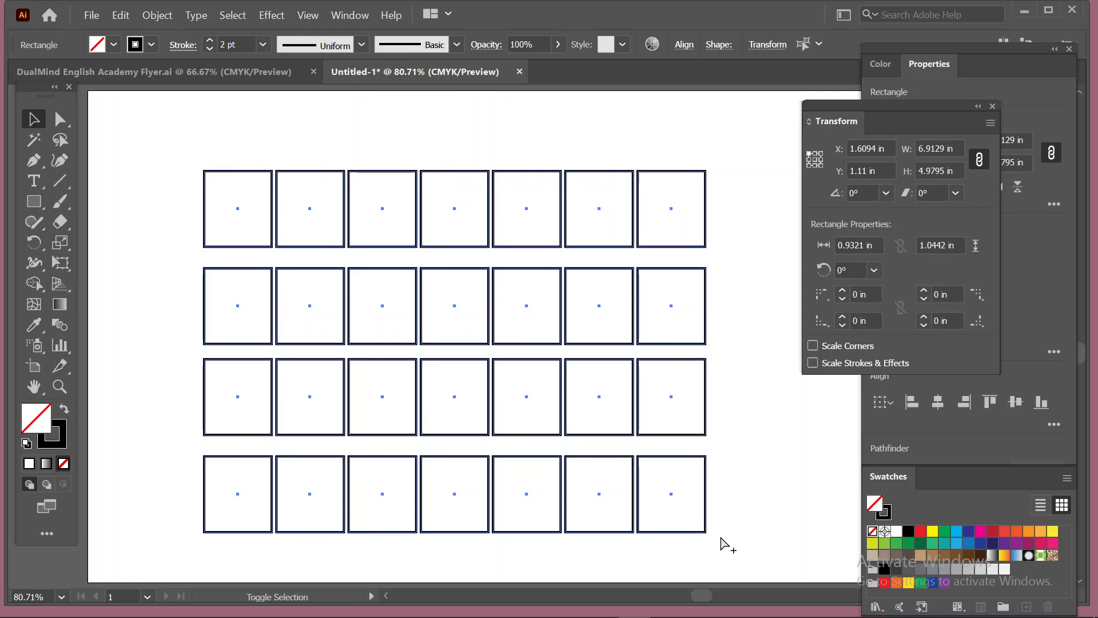
key("ctrl+alt+shift+d")
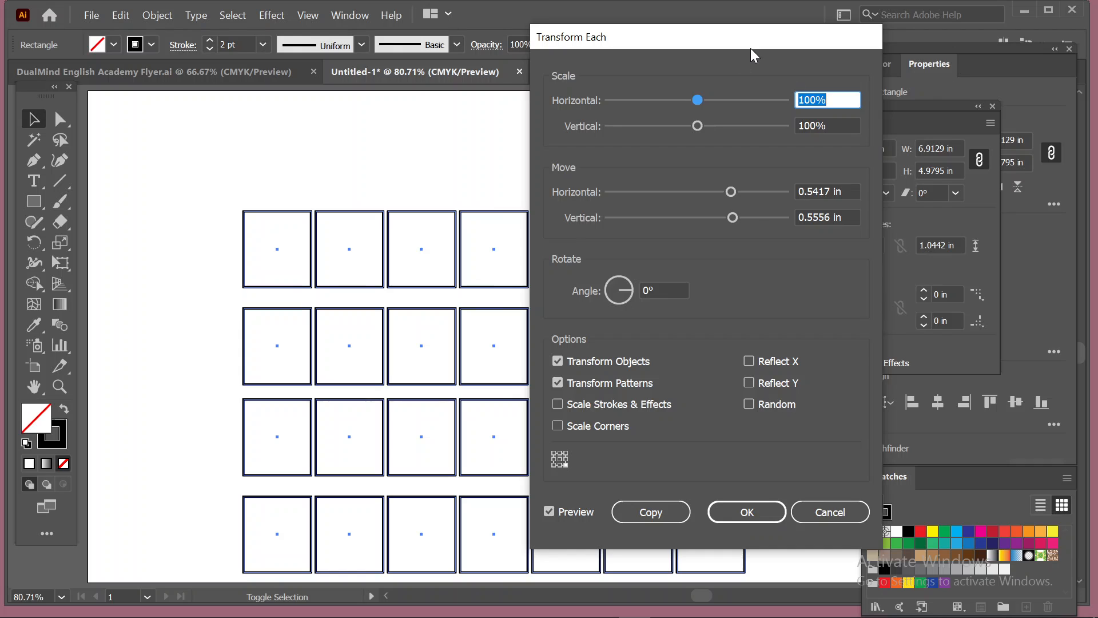
left_click_drag(752, 50, 951, 30)
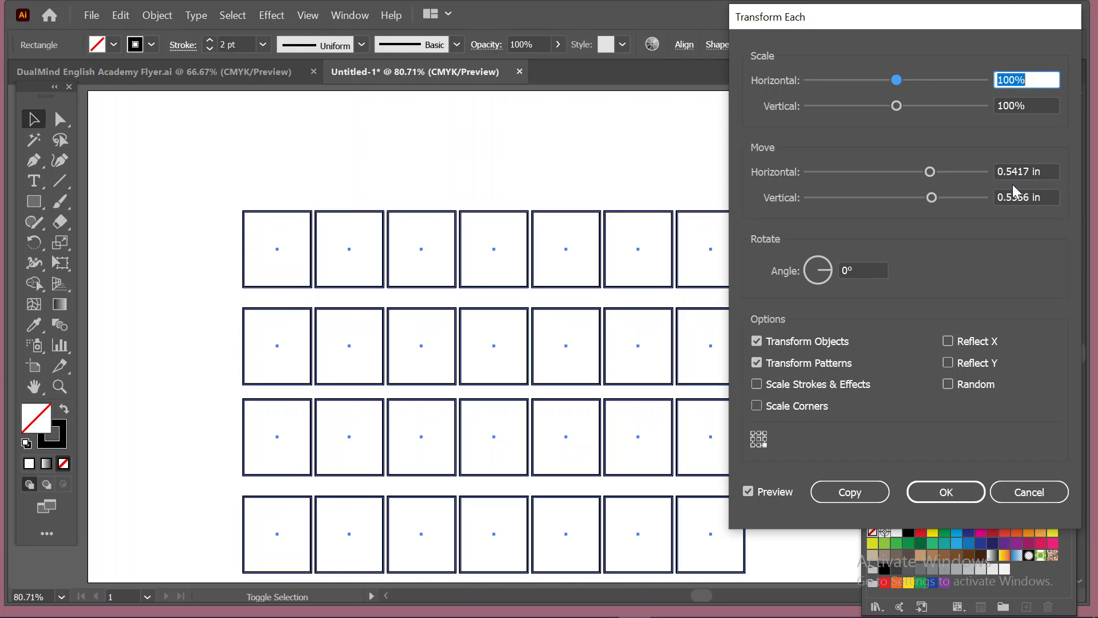
key("Down")
key("Down")
key("Down")
key("Down")
key("Down")
key("Down")
key("Down")
key("Down")
key("Down")
key("Down")
key("Down")
key("Down")
key("Down")
key("Down")
key("Down")
key("Down")
key("Down")
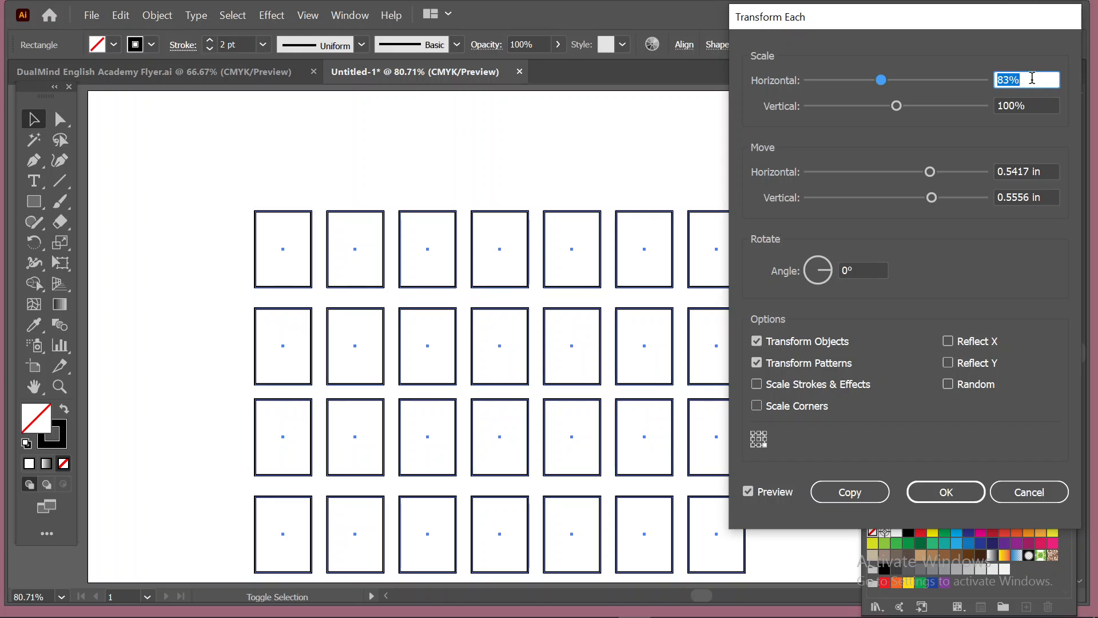
key("Tab")
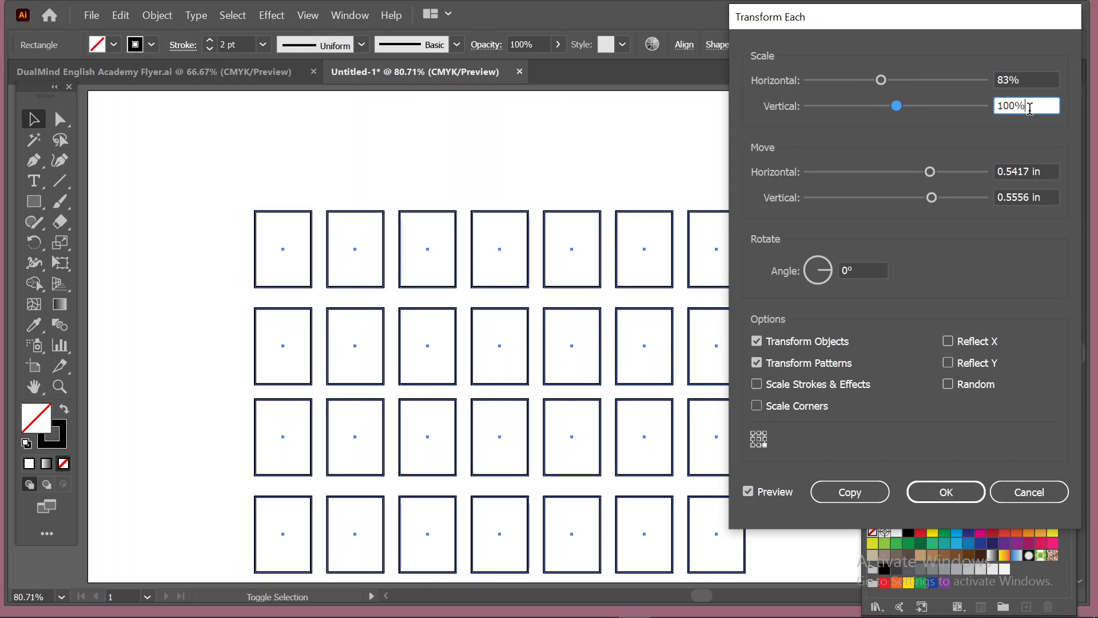
key("Down")
key("Down")
key("Down")
key("Down")
key("Down")
key("Down")
key("Down")
key("Down")
key("Down")
key("Down")
key("Down")
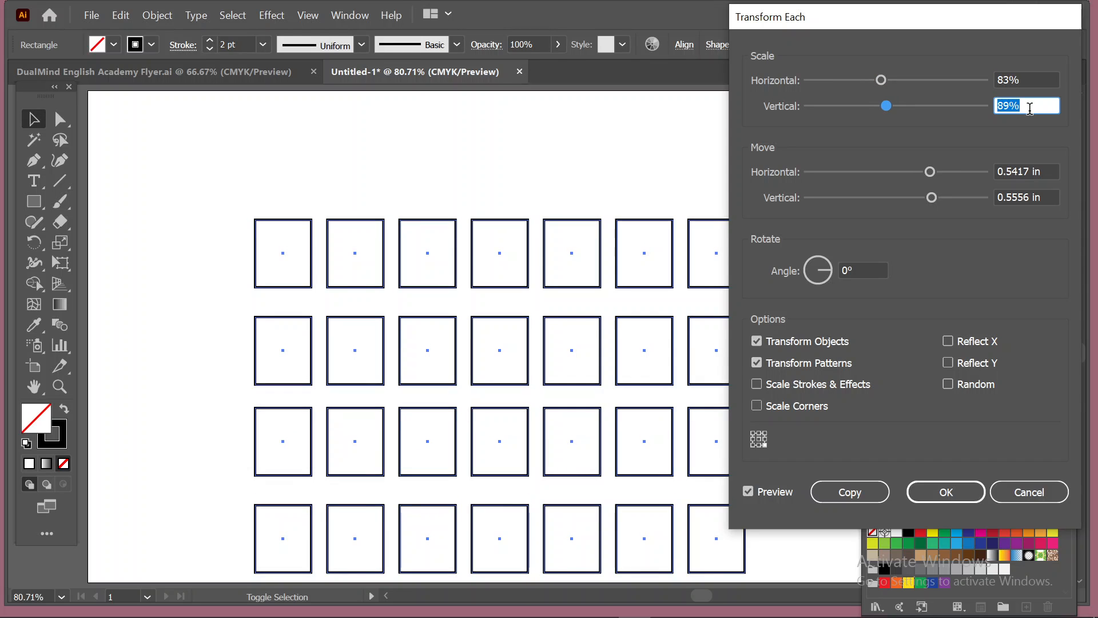
Step: Set the Transform Each rotation angle to -36° for the grid of rectangles
left_click(859, 270)
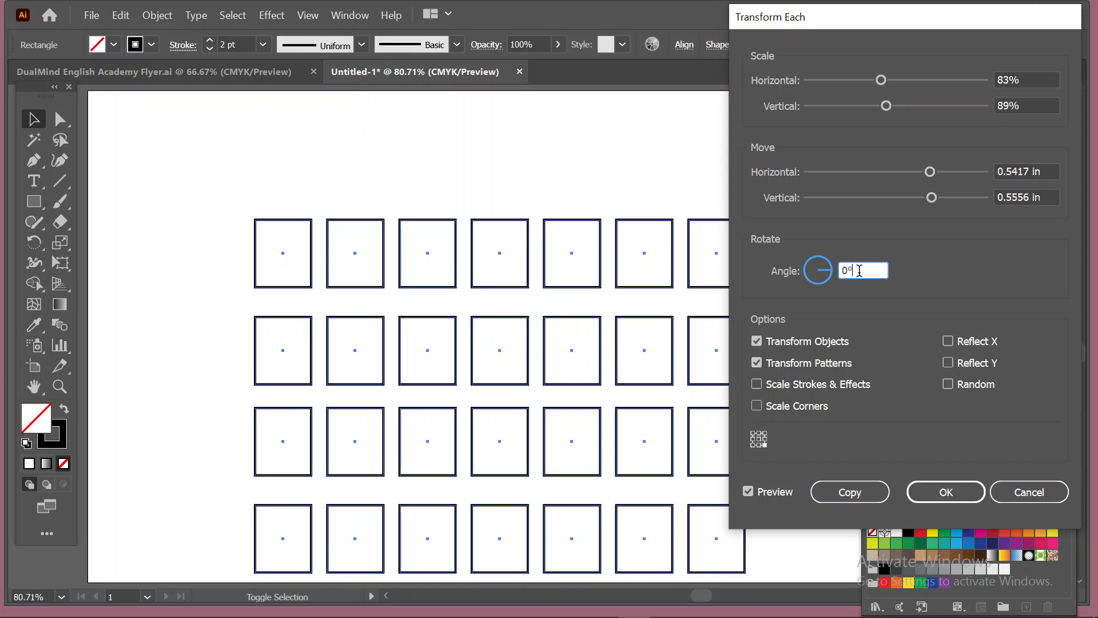
key("Up")
key("Up")
key("Up")
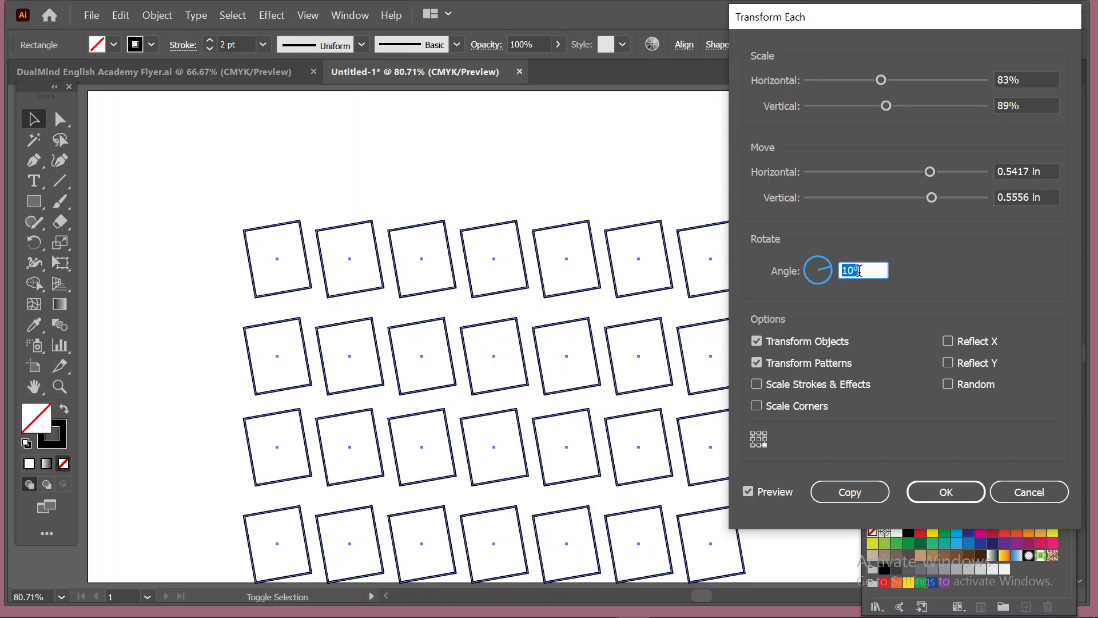
key("Down")
key("Down")
key("Down")
key("Down")
key("Down")
key("Down")
key("Down")
key("Down")
key("Down")
key("Down")
key("Down")
key("Down")
key("Down")
key("Down")
key("Down")
key("Down")
key("Down")
key("Down")
key("Down")
key("Down")
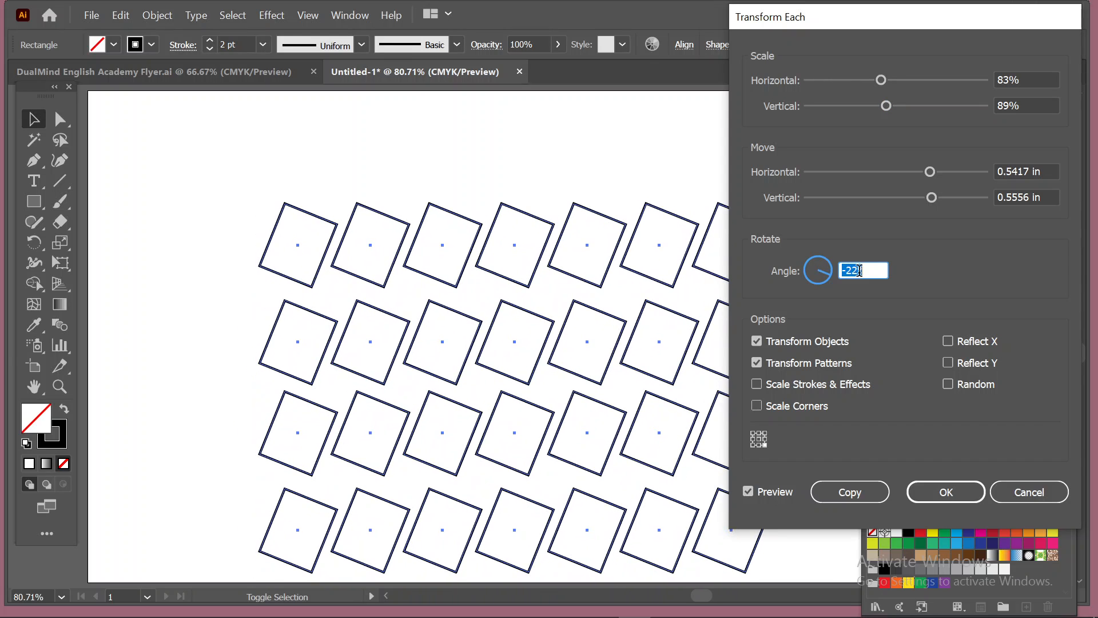
key("Down")
key("Down")
key("Down")
key("Down")
key("Down")
key("Down")
key("Down")
key("Down")
key("Down")
key("Down")
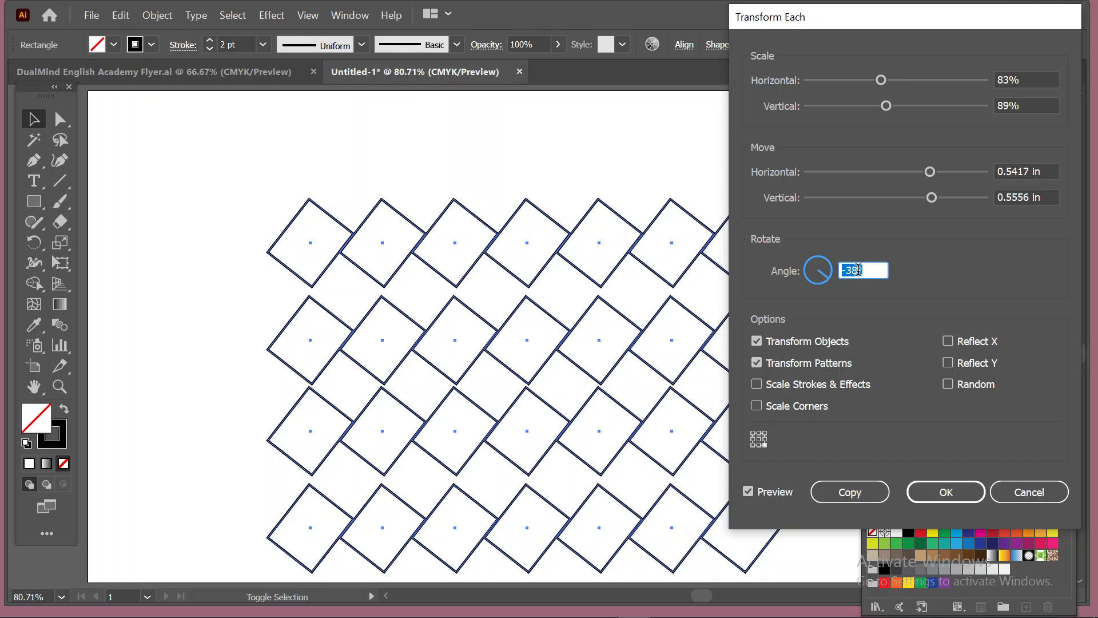
key("Up")
key("Up")
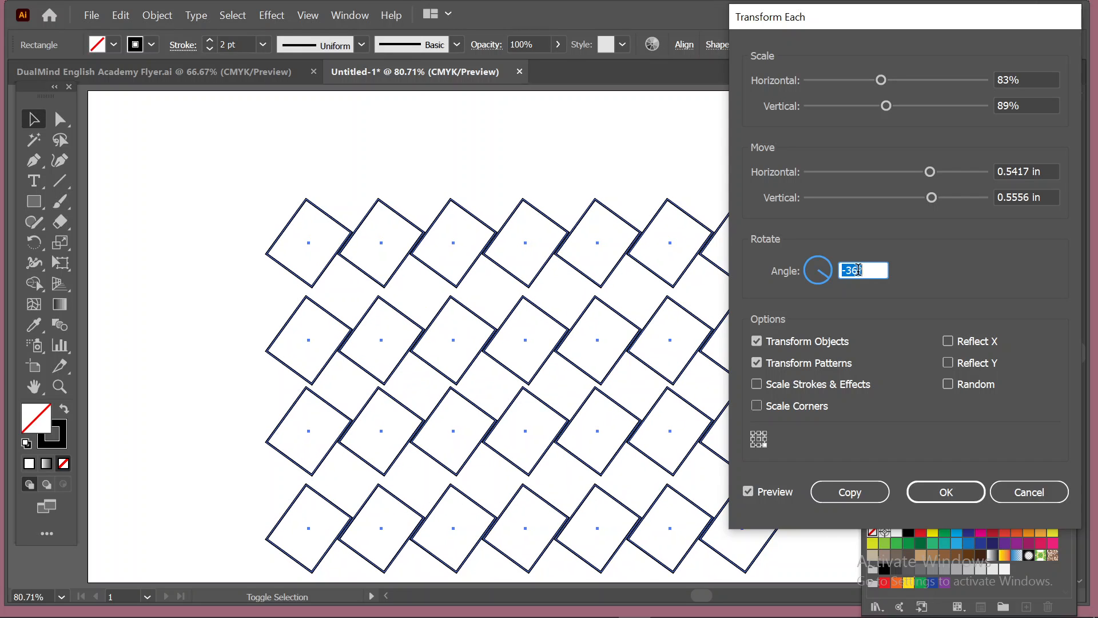
Step: Randomize the transformation of the individual rectangles and set the rotation angle to -50°
left_click(948, 385)
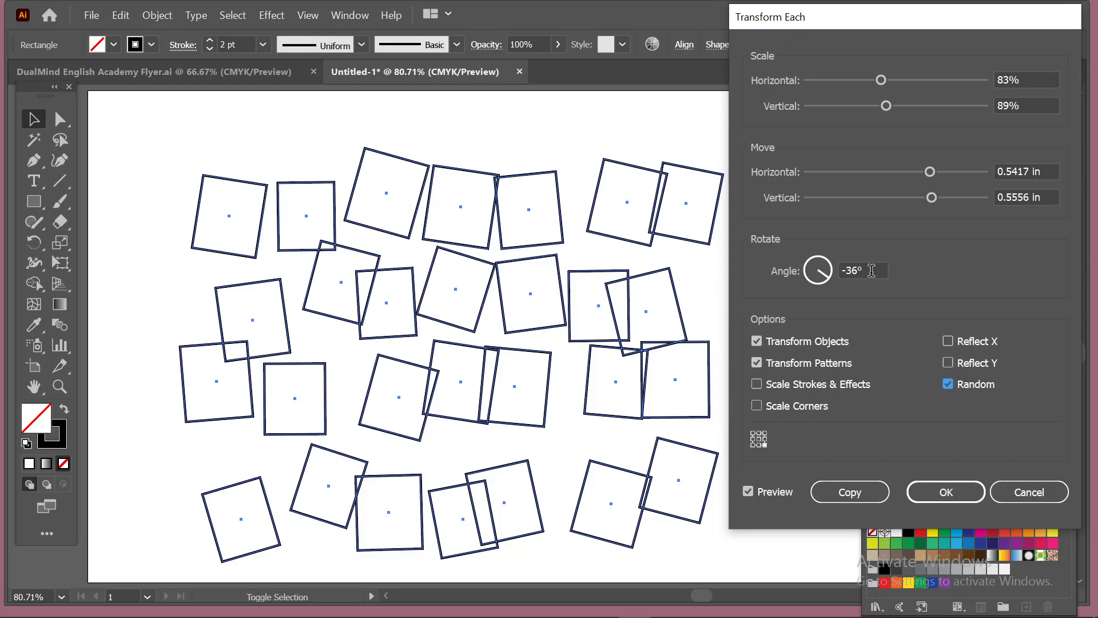
key("Down")
key("Down")
key("Down")
key("Down")
key("Down")
key("Down")
key("Down")
key("Down")
key("Down")
key("Down")
key("Down")
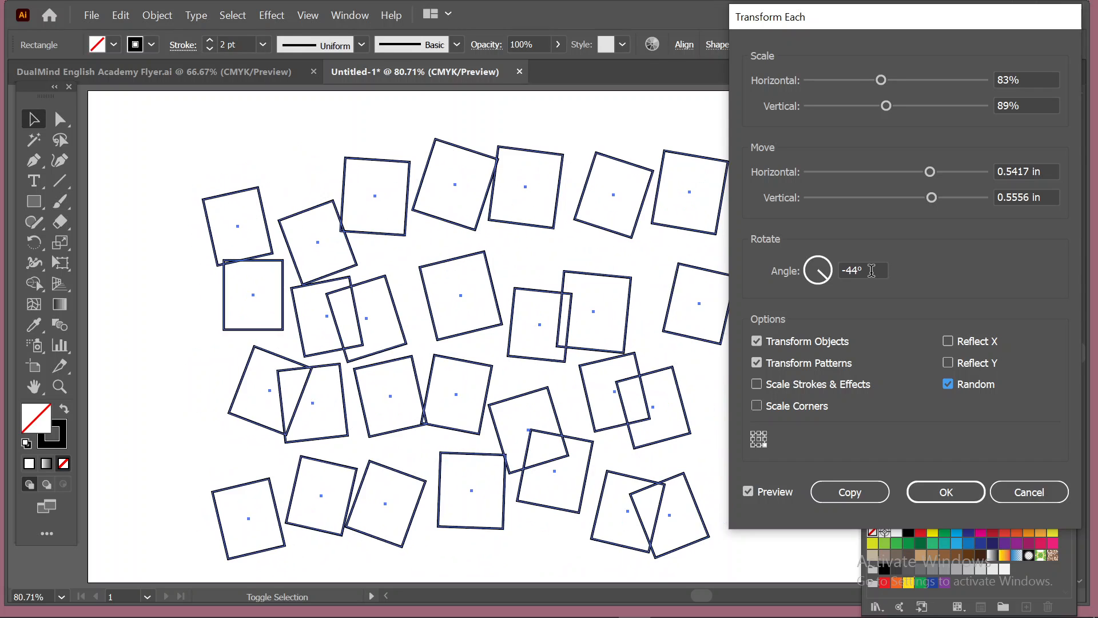
key("Down")
key("Down")
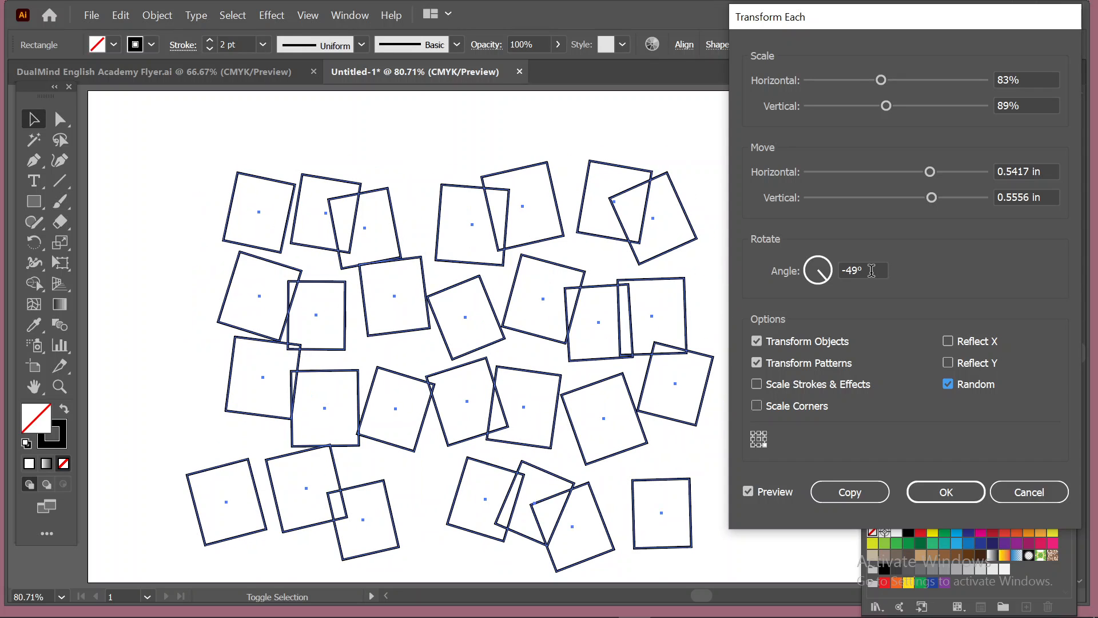
key("Down")
key("Down")
key("Down")
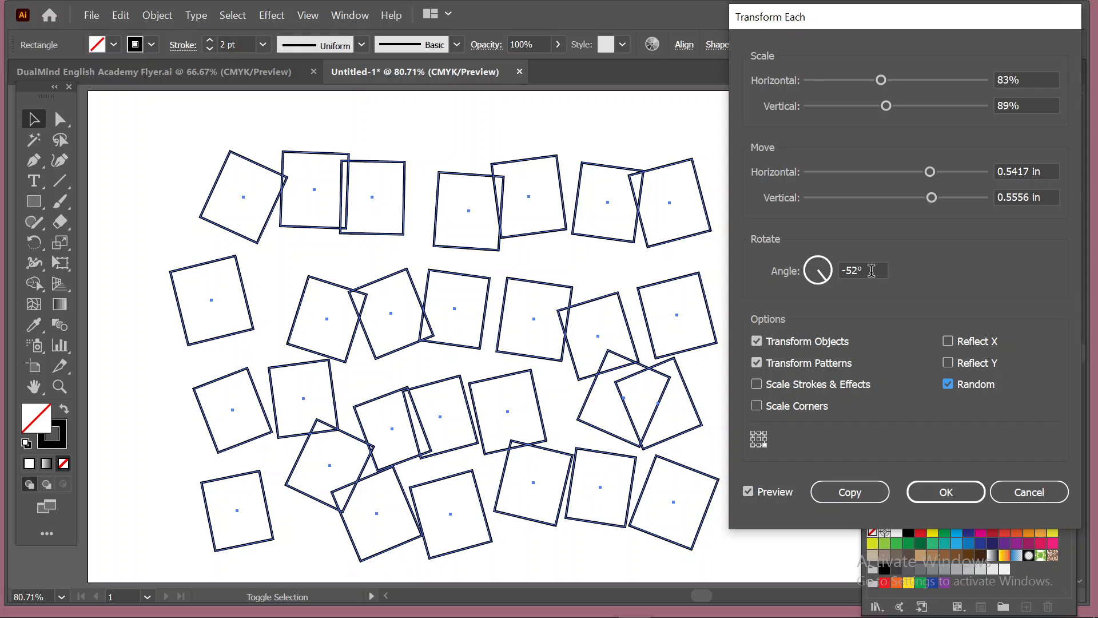
key("Down")
key("Down")
key("Down")
key("Down")
key("Up")
key("Up")
key("Up")
key("Up")
key("Up")
key("Up")
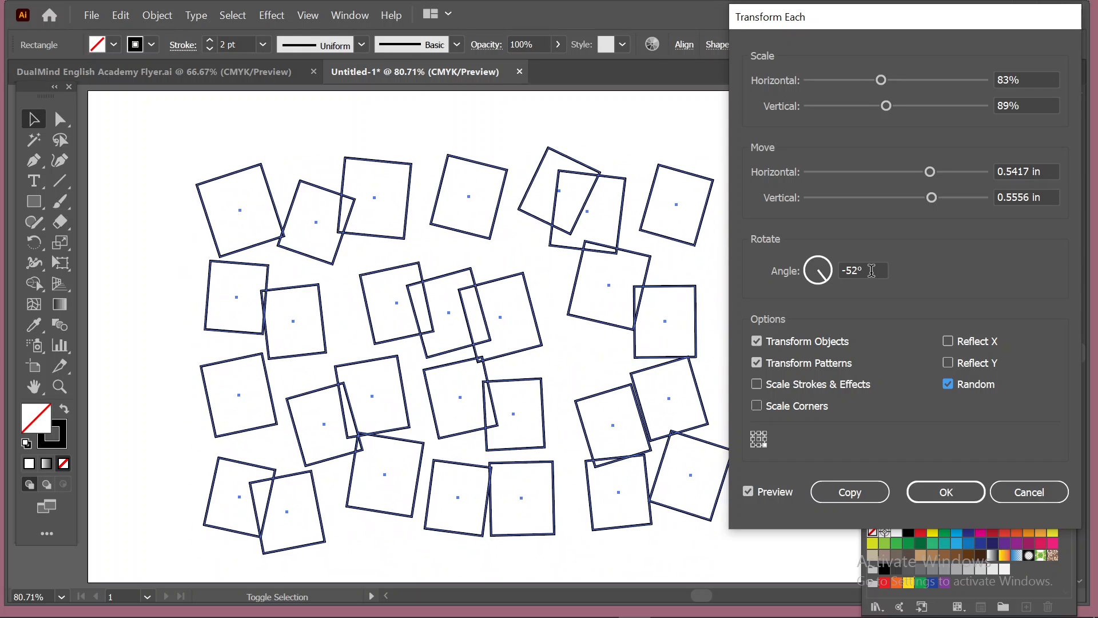
Step: Set the randomized rectangles' scale to 86% vertically and 89% horizontally
left_click(1028, 105)
key("Down")
key("Down")
key("Down")
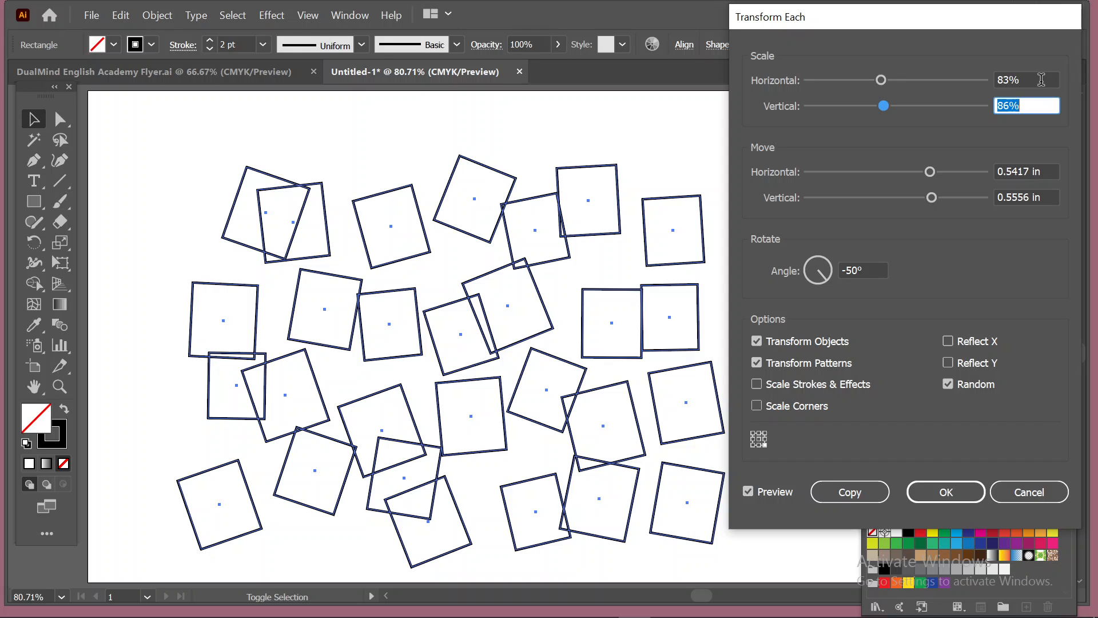
left_click(1041, 80)
key("Up")
key("Up")
key("Up")
key("Up")
key("Up")
key("Up")
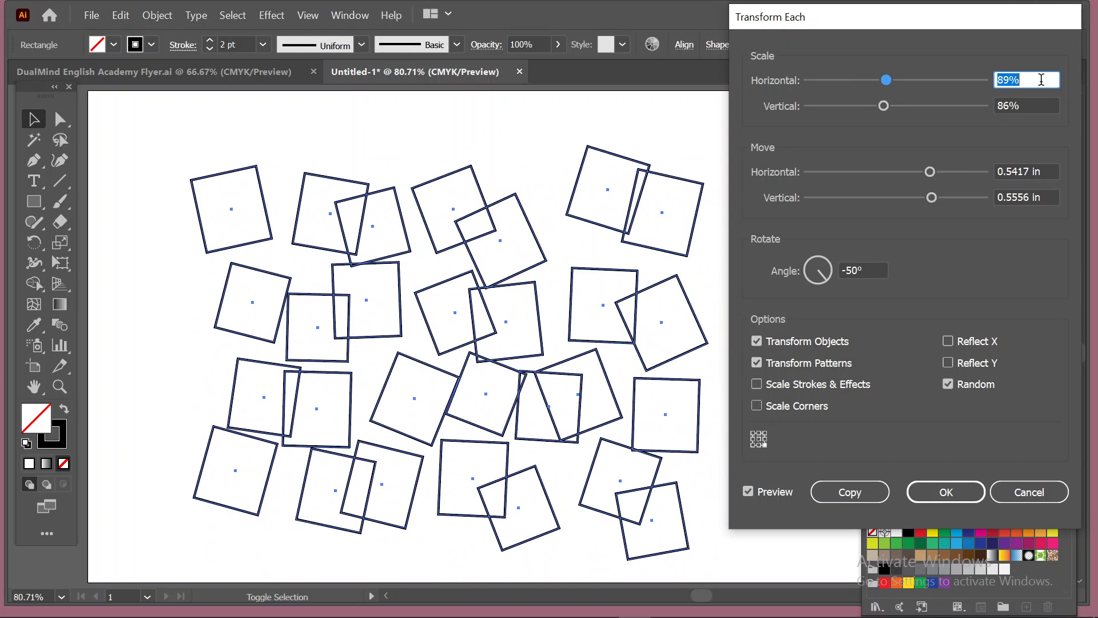
Step: Set the reference point to the center and the horizontal scale to 92%, and cancel the whole transformation
left_click(759, 437)
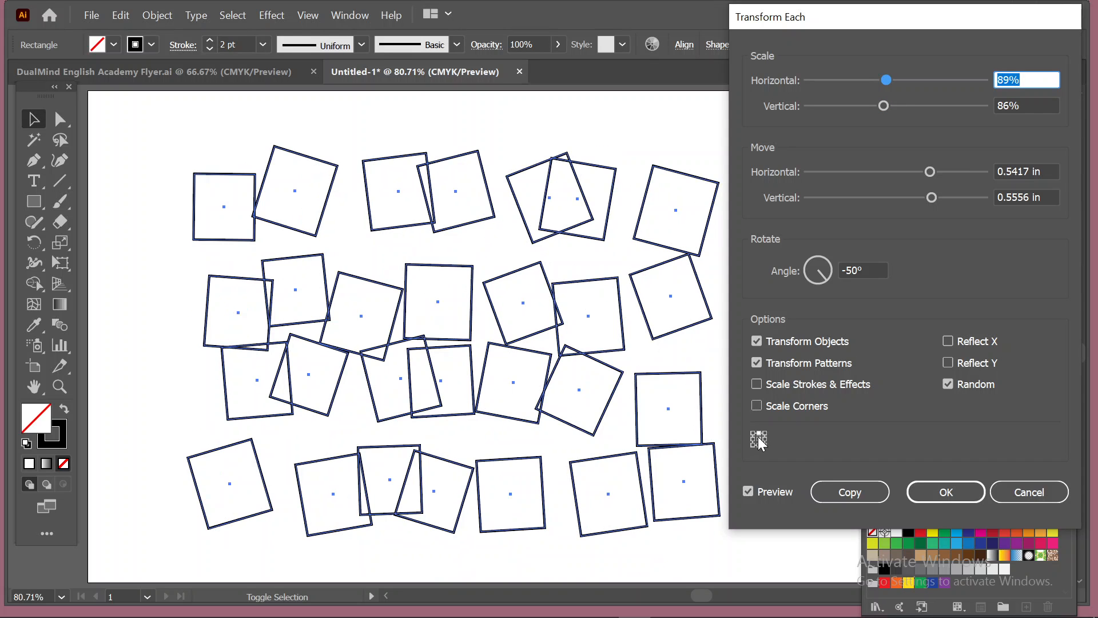
left_click(758, 439)
key("Up")
key("Up")
key("Up")
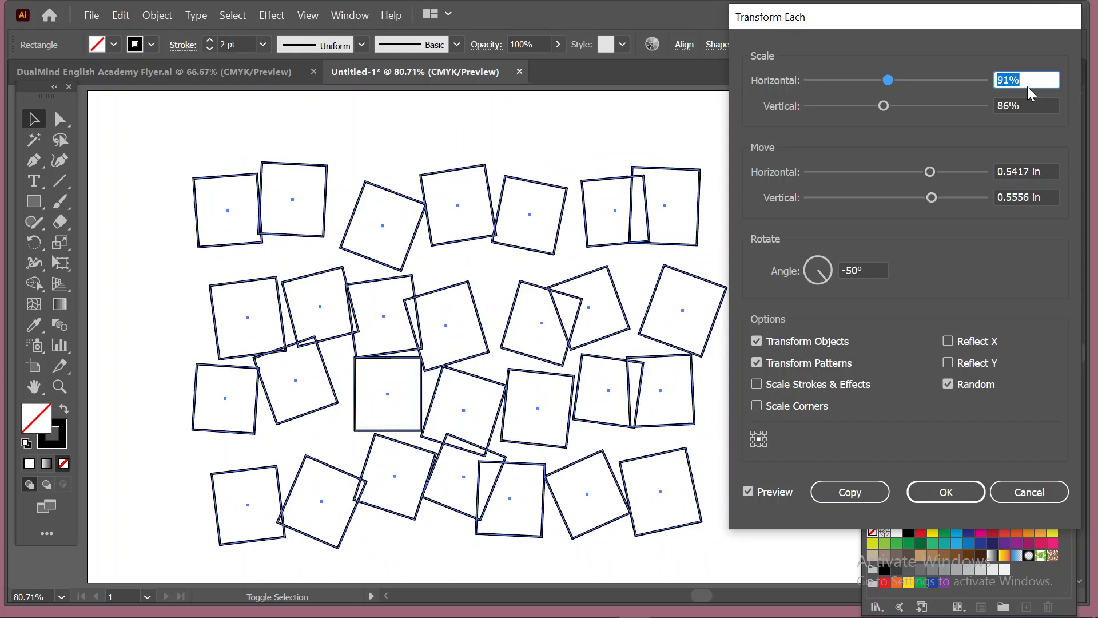
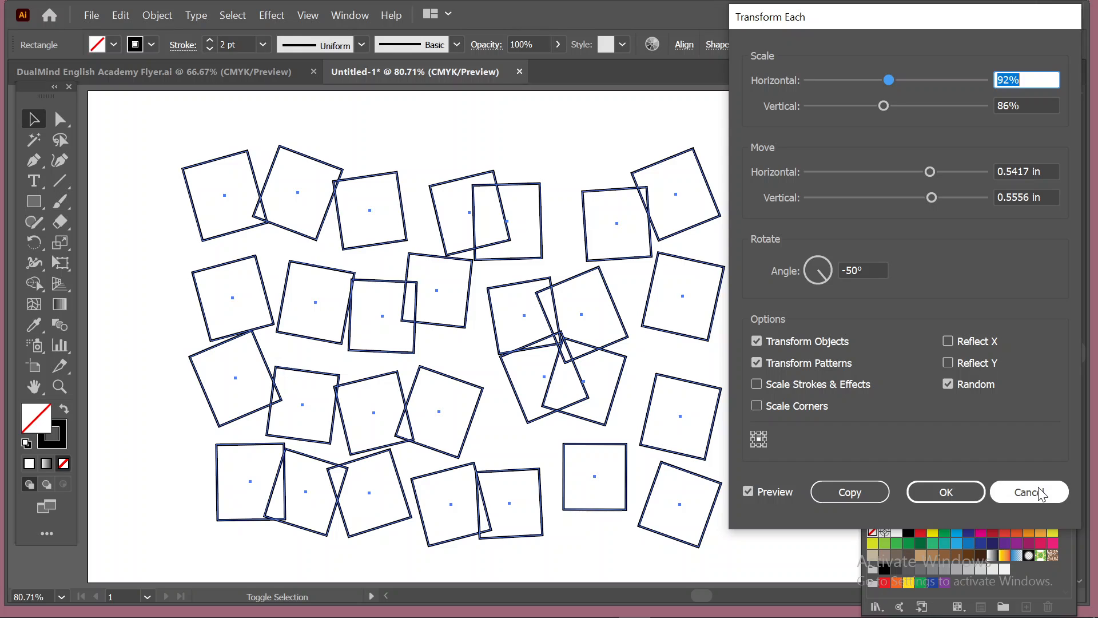
left_click(1040, 493)
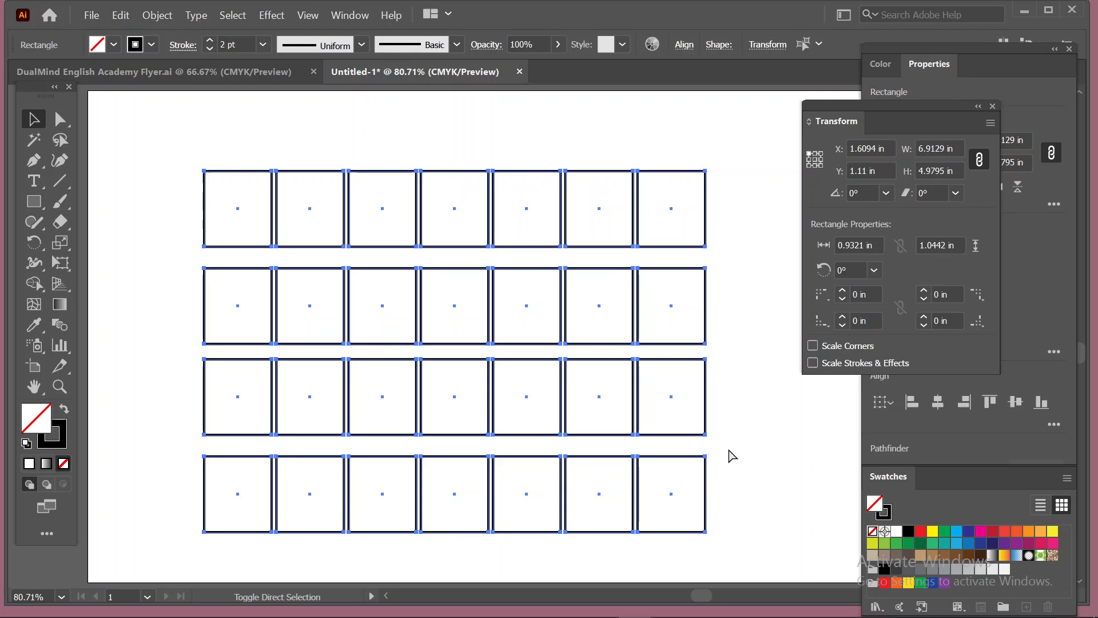
Step: Reset the grid to the default fill and stroke, and start Transform Each with a horizontal scale of 70%
key("d")
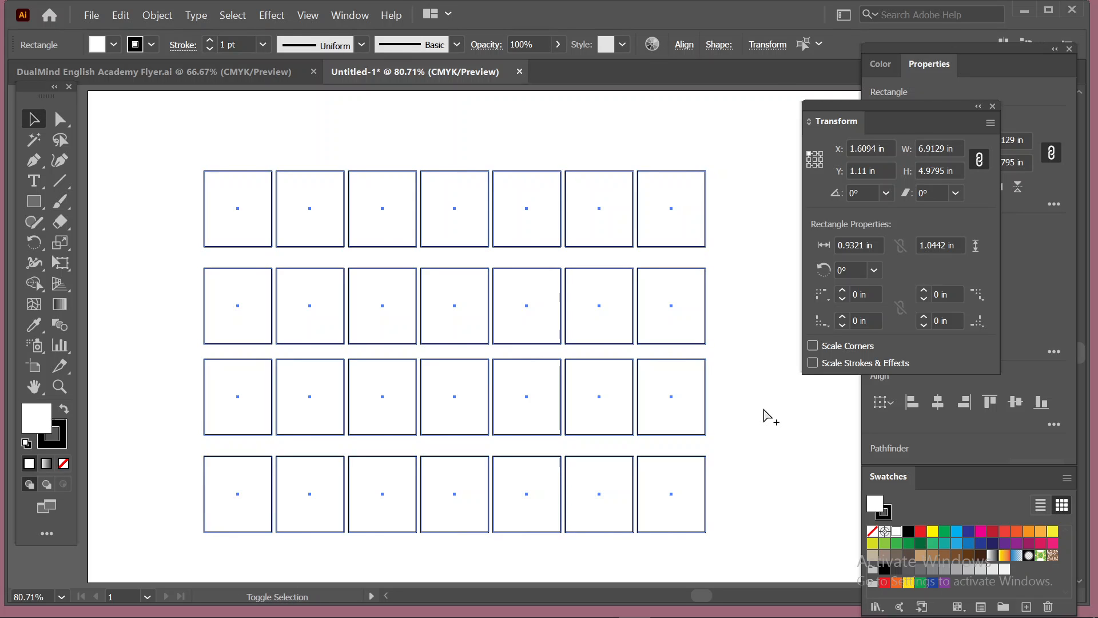
key("ctrl+alt+shift+d")
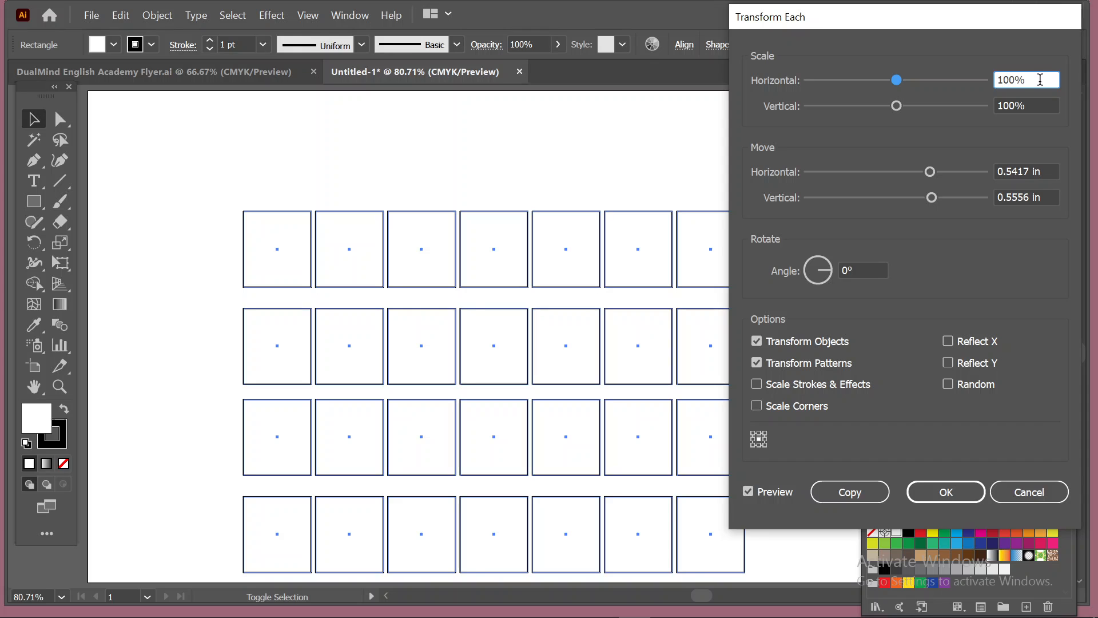
key("Down")
key("Down")
key("Down")
key("Down")
key("Down")
key("Down")
key("Down")
key("Down")
key("Down")
key("Down")
key("Down")
key("Down")
key("Down")
key("Down")
key("Down")
key("Down")
key("Down")
key("Down")
key("Down")
key("Down")
key("Down")
key("Down")
key("Down")
key("Down")
key("Down")
key("Down")
key("Down")
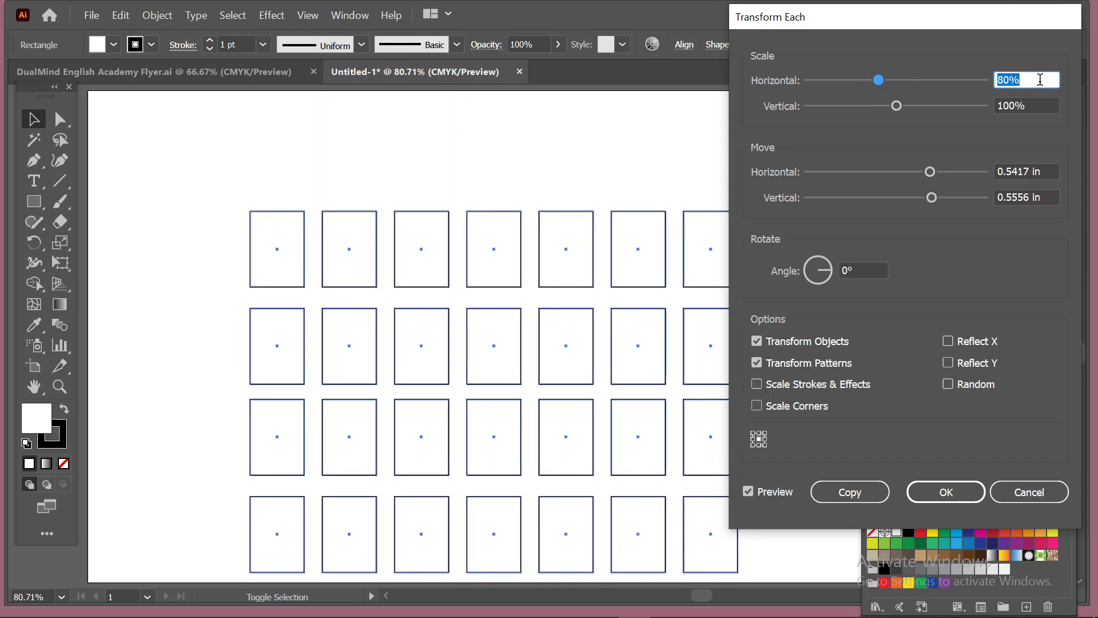
key("Down")
key("Down")
key("Down")
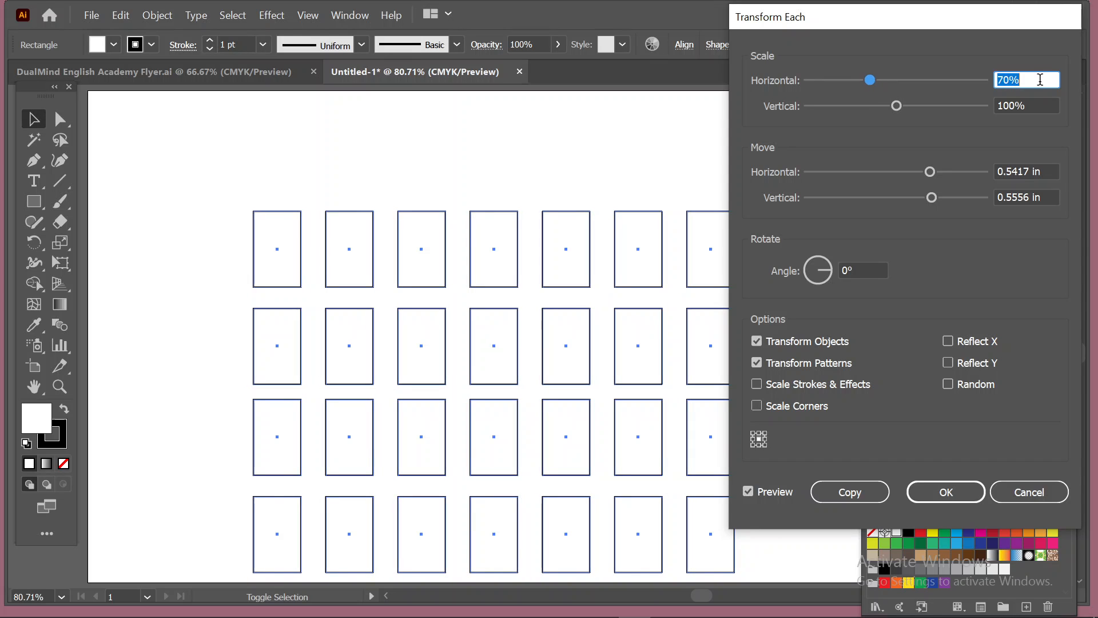
Step: Set the vertical scale to 70% and apply the transformation to a copy of the grid
left_click(1032, 108)
key("Down")
key("Down")
key("Down")
key("Down")
key("Down")
key("Down")
key("Down")
key("Down")
key("Down")
key("Down")
key("Down")
key("Down")
key("Down")
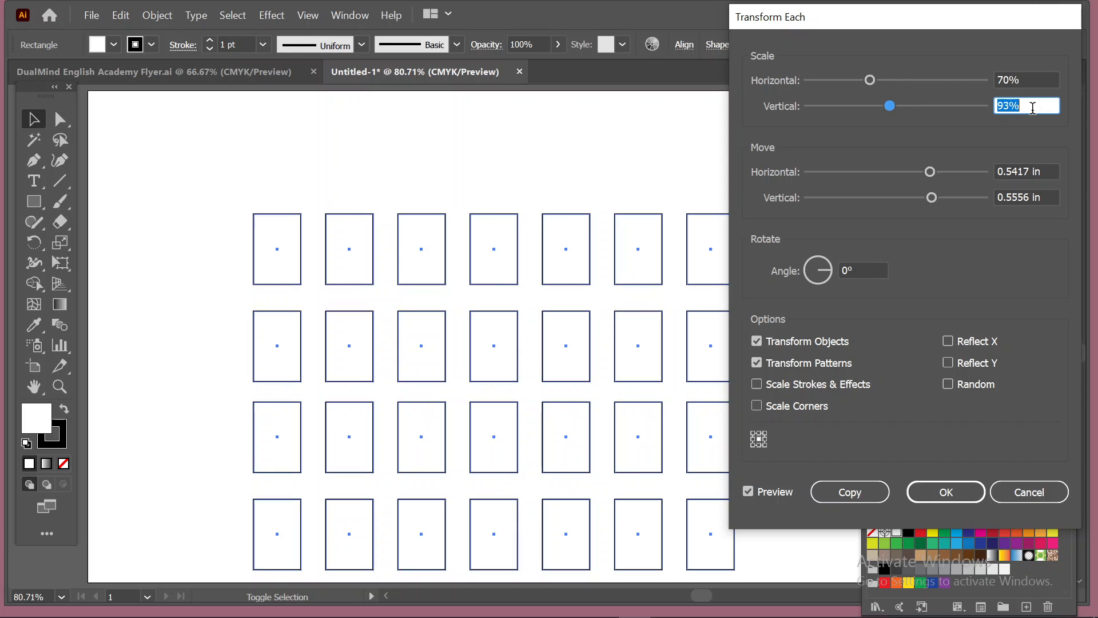
key("Down")
key("Down")
key("Down")
key("Down")
key("Down")
key("Down")
key("Down")
key("Down")
key("Down")
key("Down")
key("Down")
key("Down")
key("Down")
key("Down")
key("Down")
key("Down")
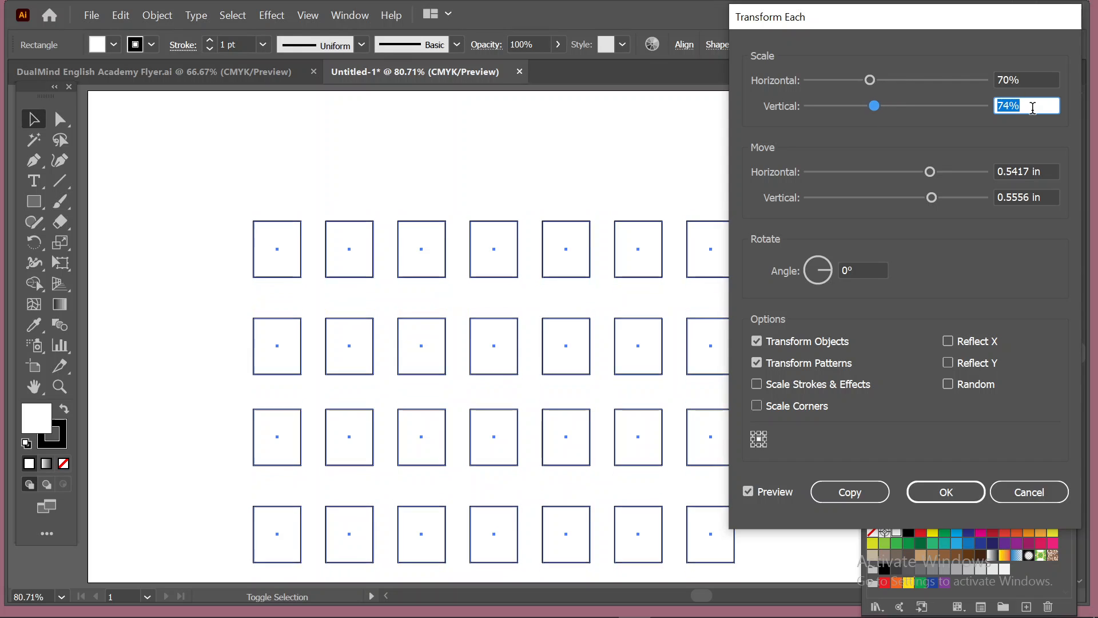
key("Down")
key("Down")
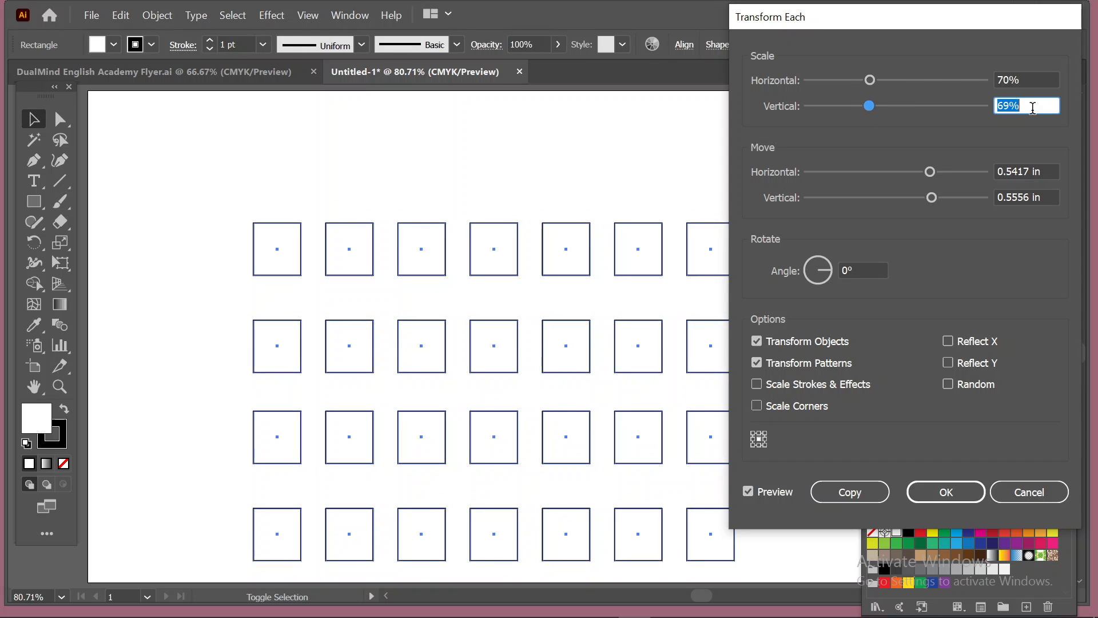
key("Up")
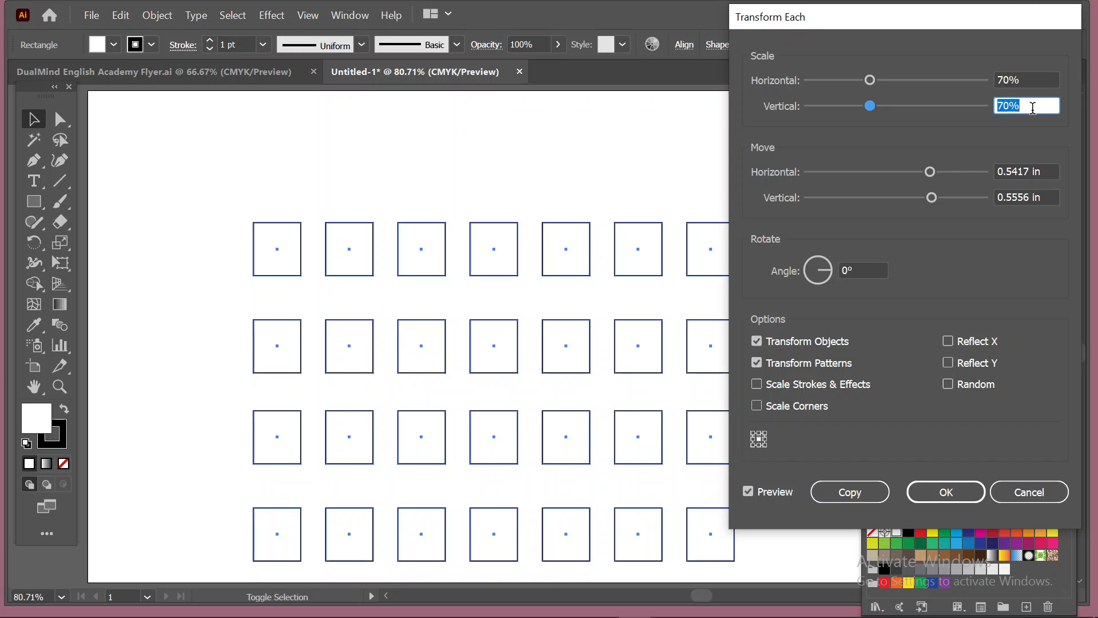
left_click(853, 491)
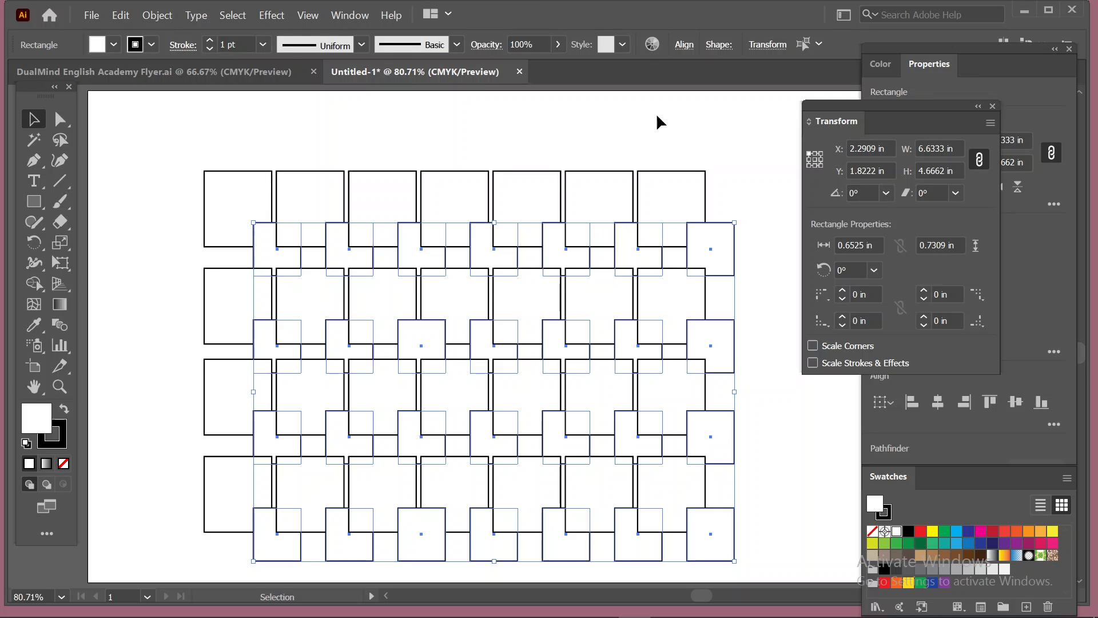
Step: Select the first small copied rectangle, and undo both the scaled grid copy and the fill and stroke reset
left_click(617, 126)
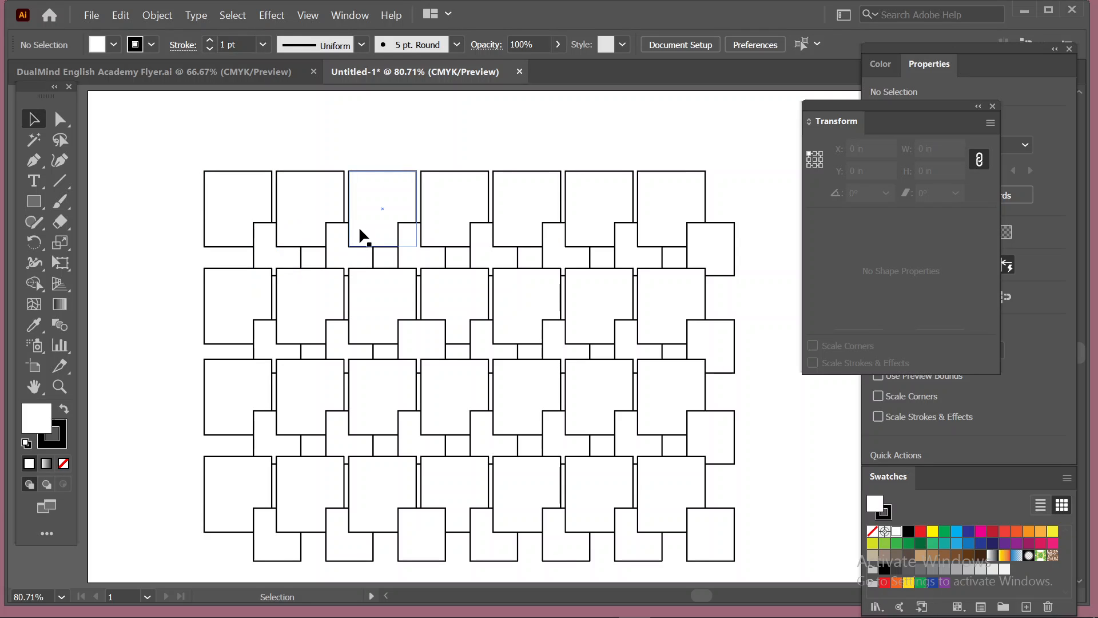
left_click(263, 235)
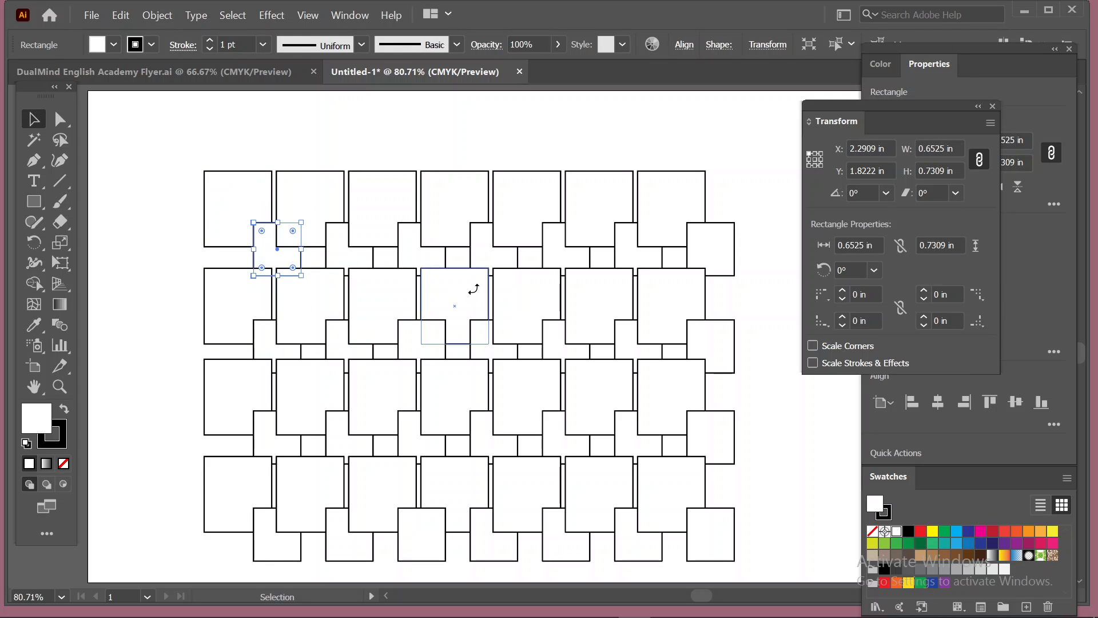
key("ctrl+h")
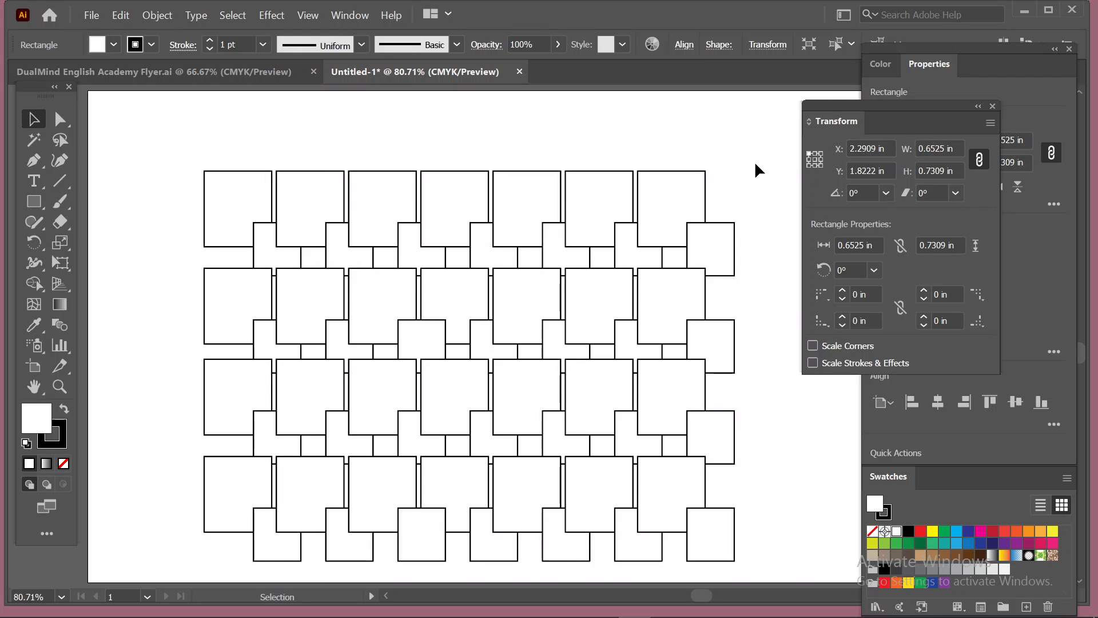
key("ctrl+z")
key("ctrl+z")
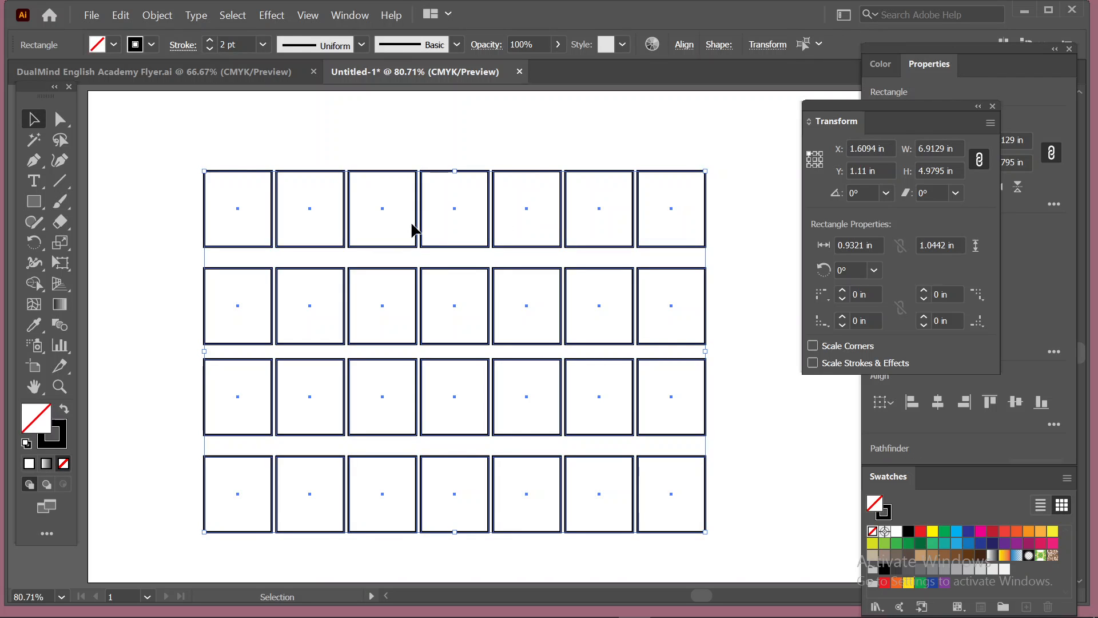
key("ctrl+h")
key("ctrl+h")
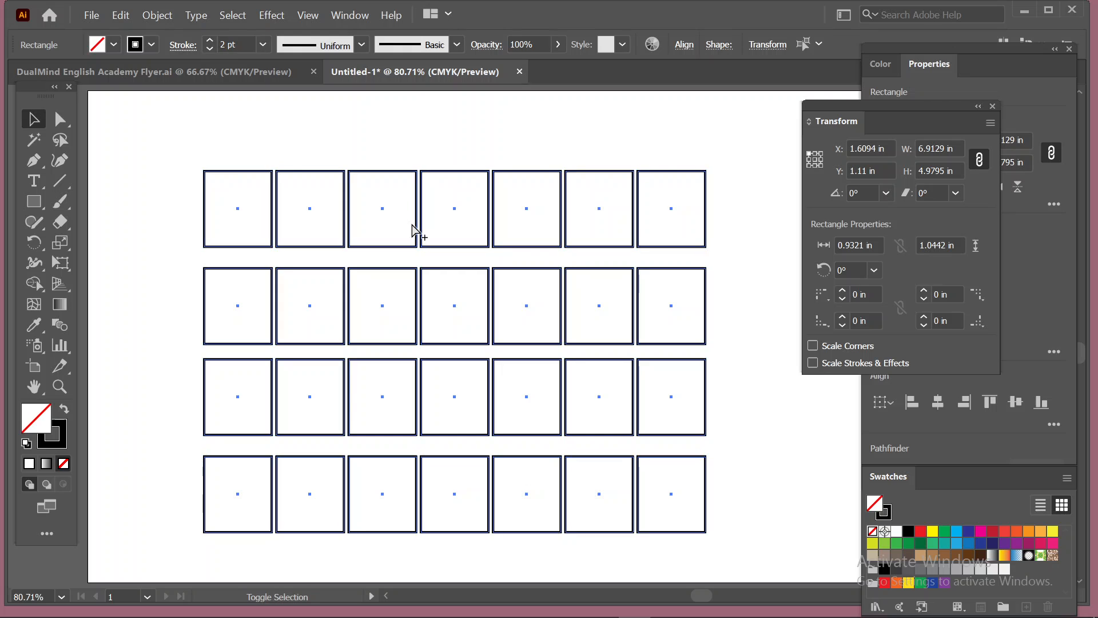
Step: Start Transform Each on the grid with the top-left reference point, and set the horizontal and vertical move to 0 in
key("ctrl+alt+shift+d")
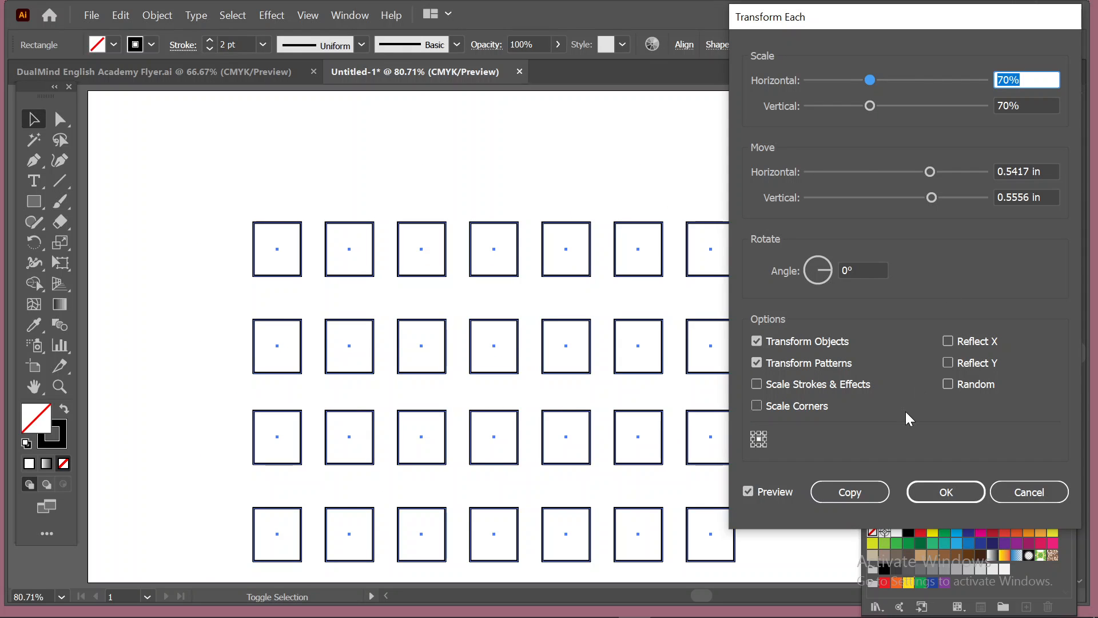
left_click(753, 433)
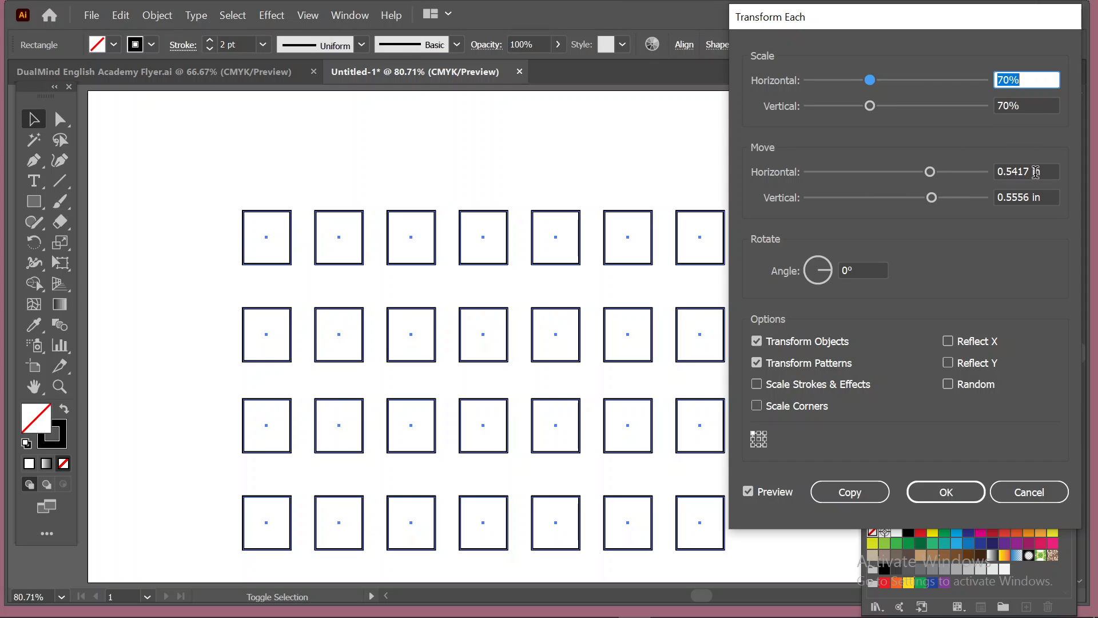
double_click(1024, 171)
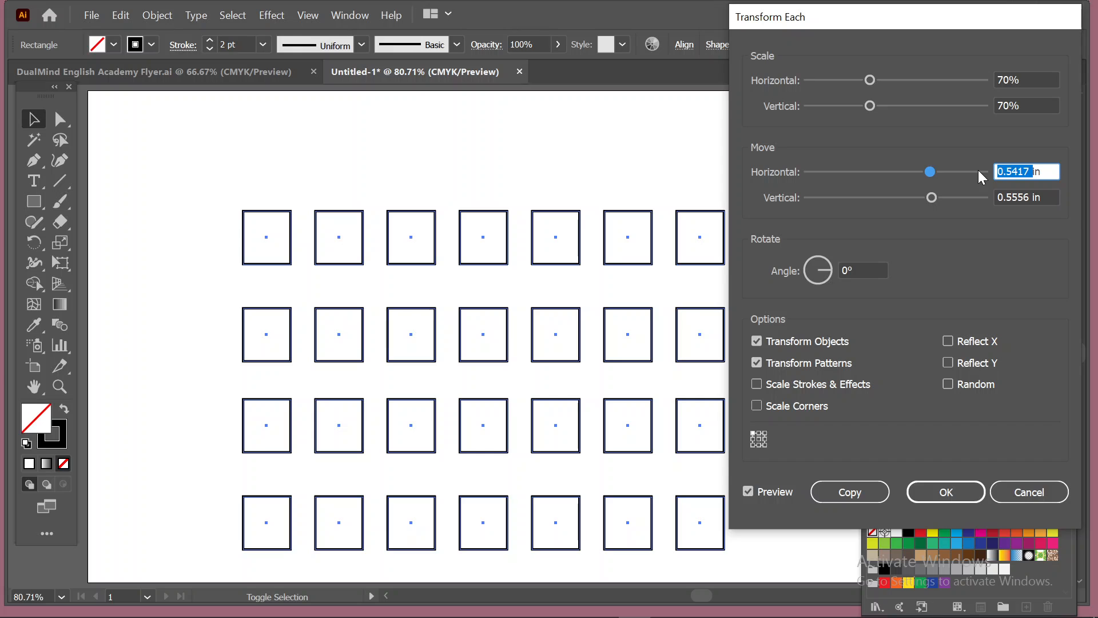
type("0")
key("Tab")
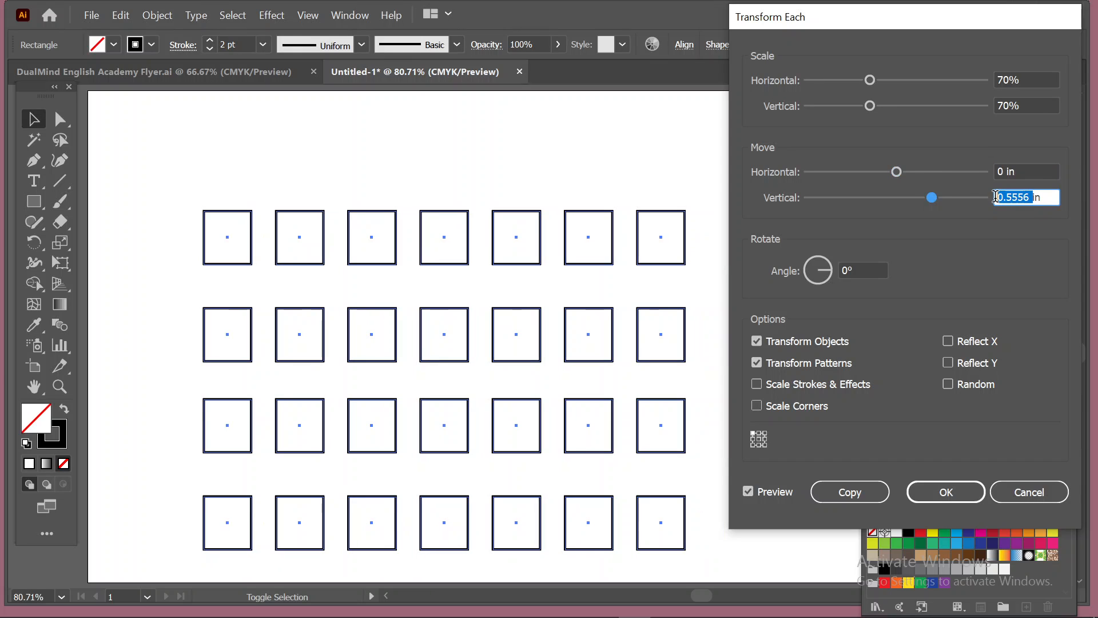
type("0")
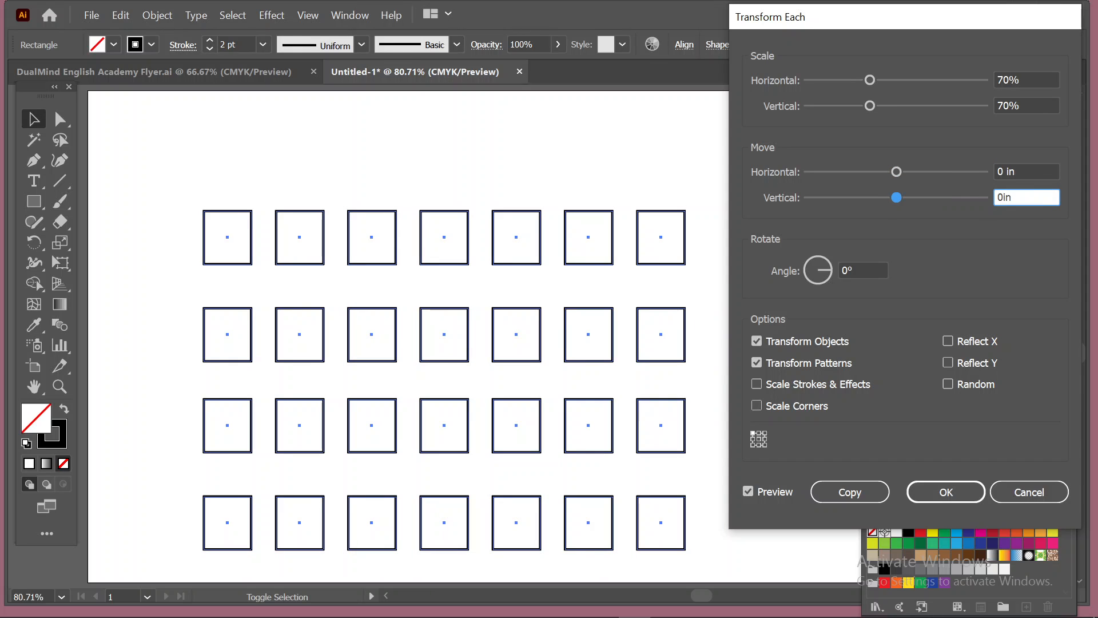
Step: Apply the 70% Transform Each from the top-left reference point to a copy of the grid and repeat it six times
left_click(850, 492)
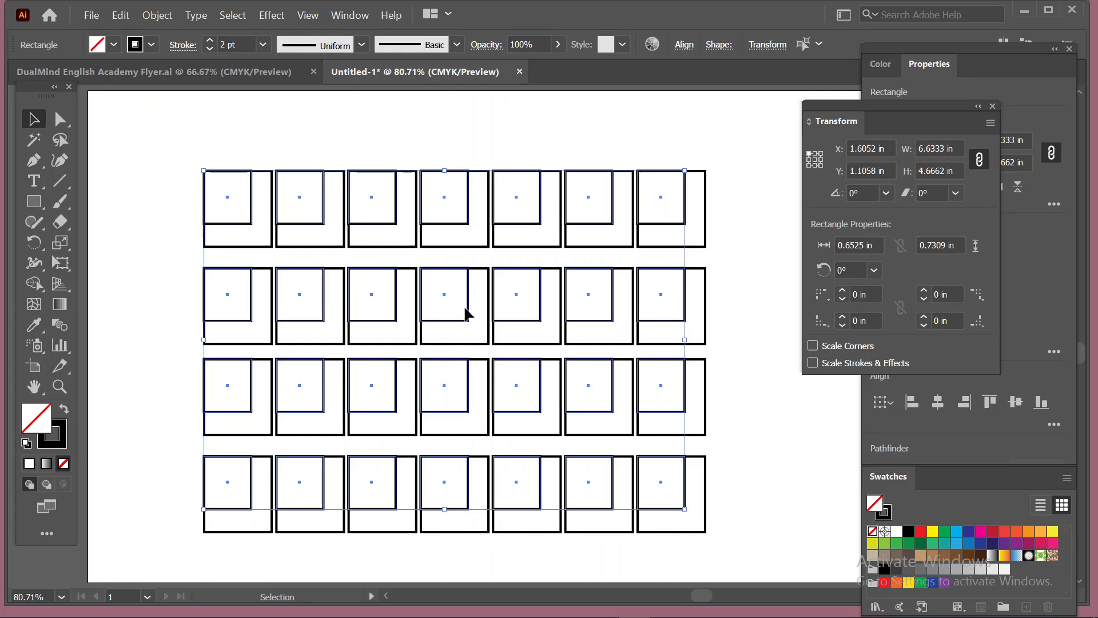
key("ctrl+d")
key("ctrl+d")
key("ctrl+d")
key("ctrl+d")
key("ctrl+d")
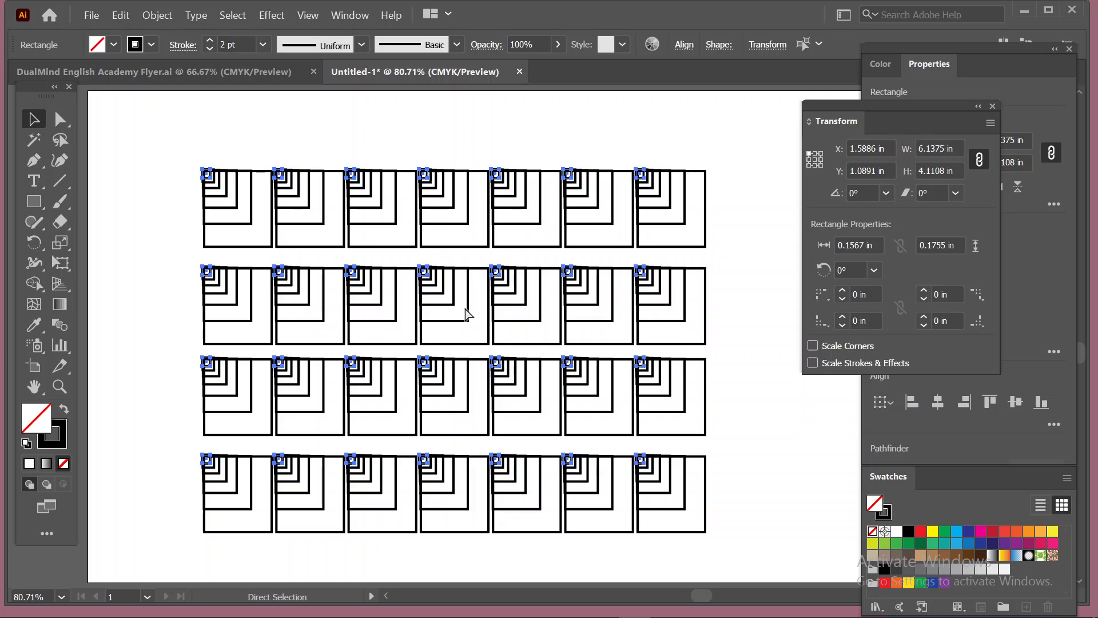
key("ctrl+d")
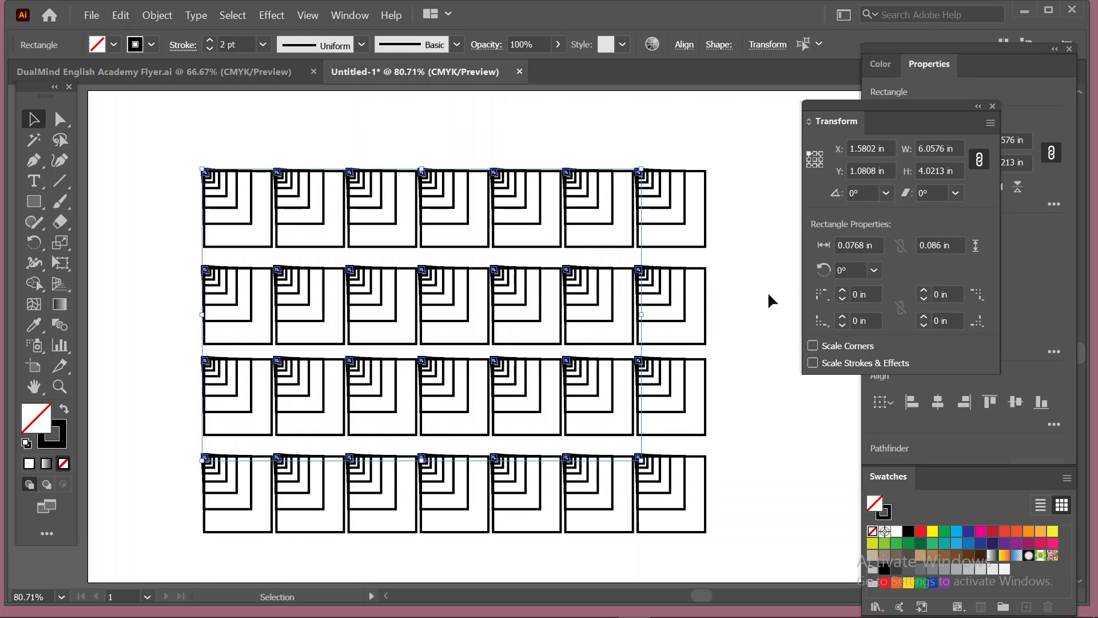
Step: Undo all the nested corner copies and the grid's earlier resizing, back to the wider rectangles
key("ctrl+z")
key("ctrl+z")
key("ctrl+z")
key("ctrl+z")
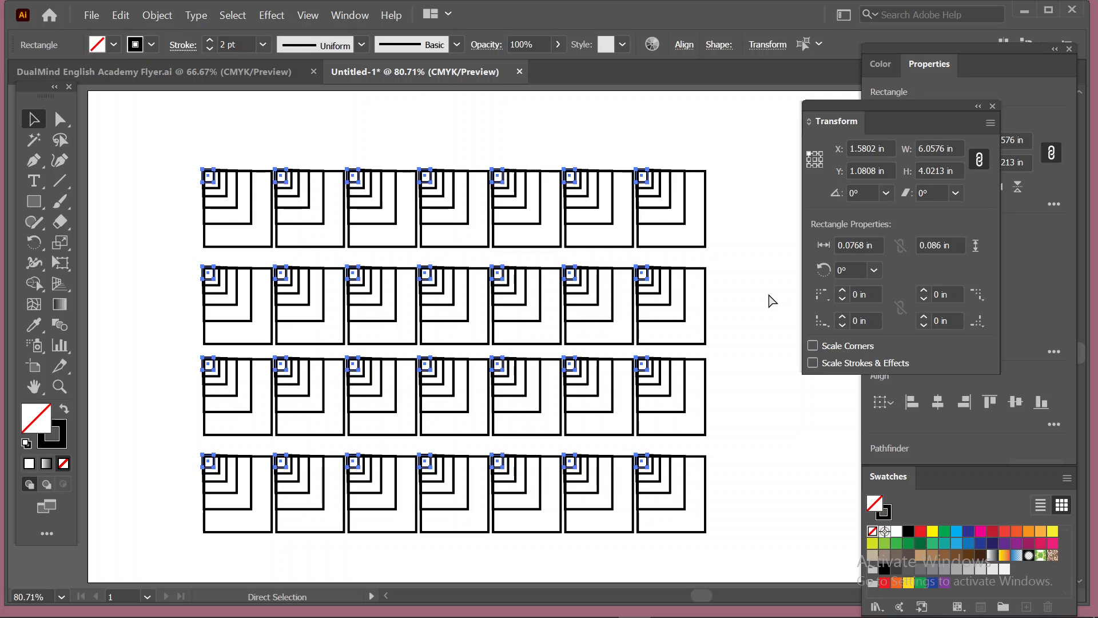
key("ctrl+z")
key("ctrl+z")
key("ctrl+z")
key("ctrl+z")
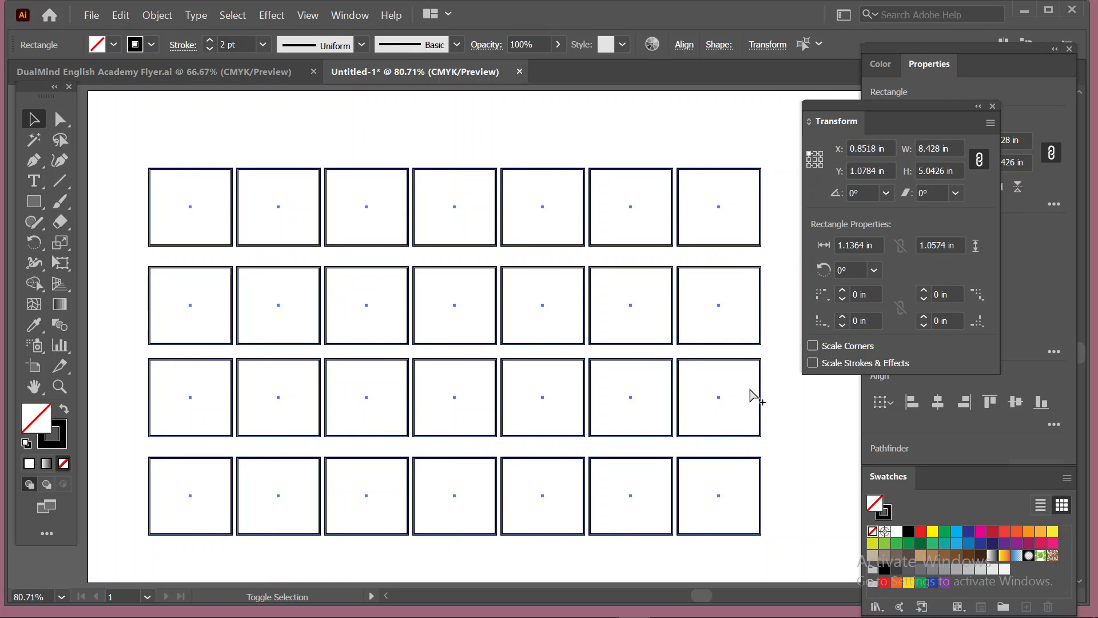
Step: Make a copy of the grid with Transform Each, scaled to 70% from the center reference point and rotated 45°
key("ctrl+alt+shift+d")
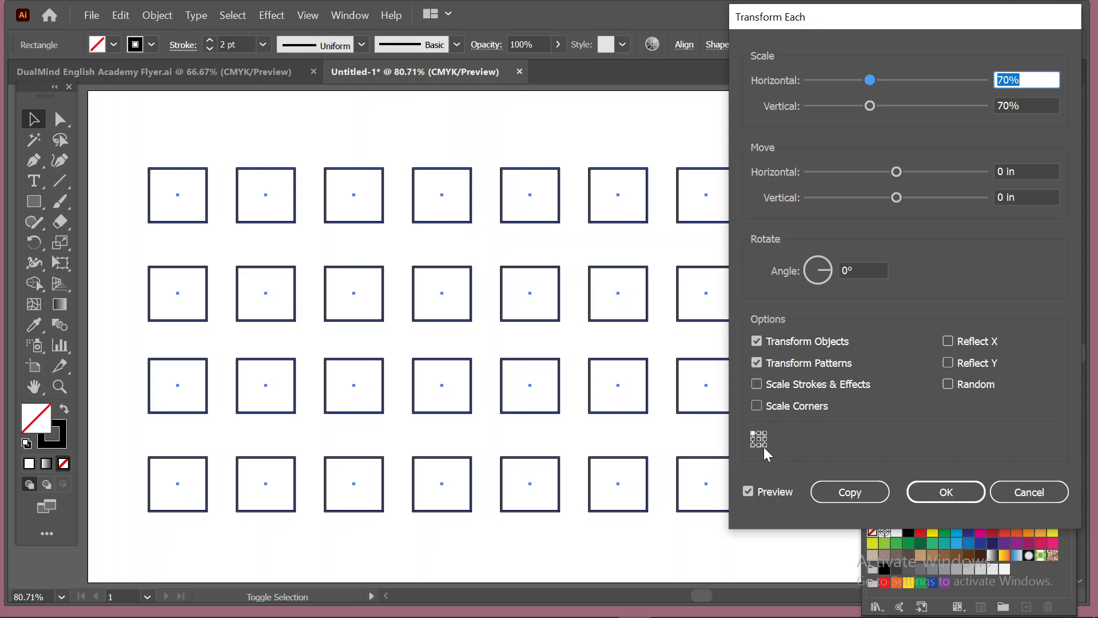
left_click(759, 439)
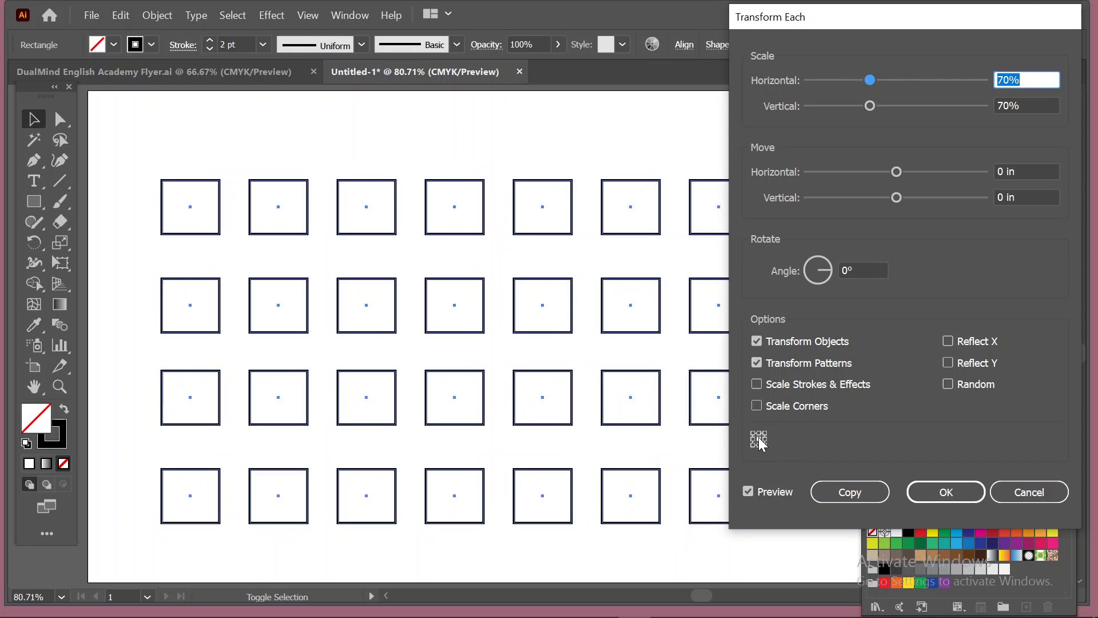
left_click(855, 270)
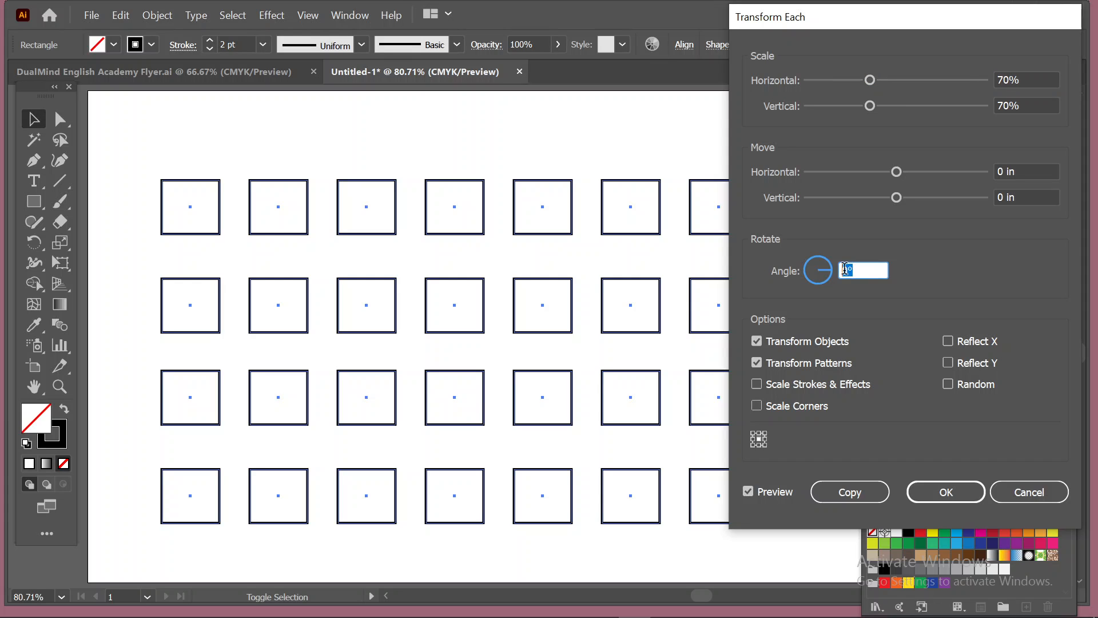
type("45")
left_click(883, 492)
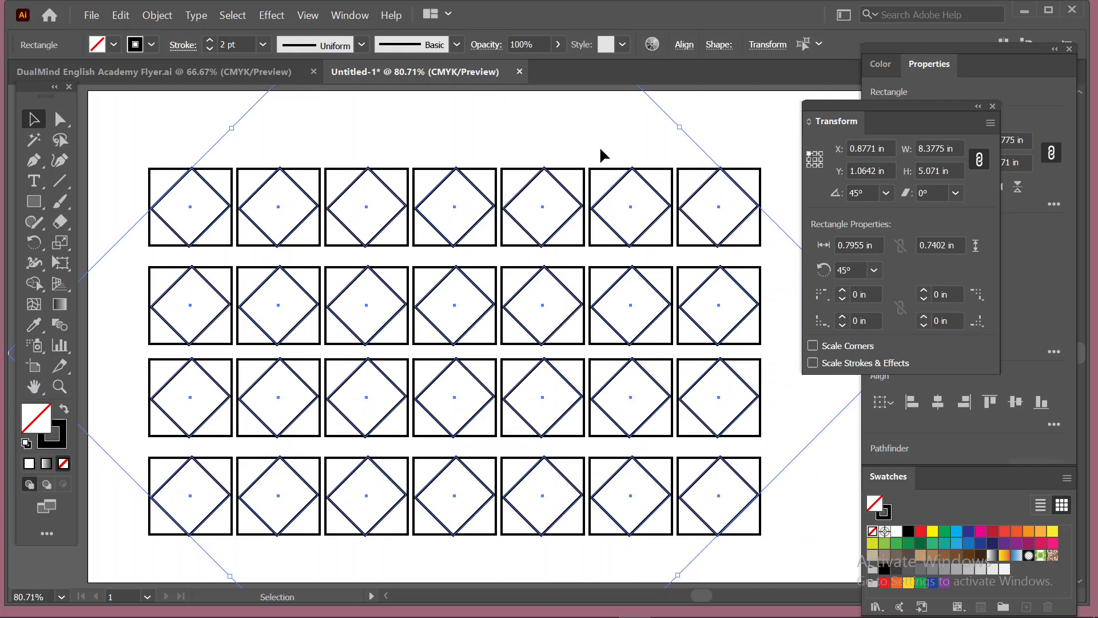
Step: Repeat the rotated and scaled copy six more times to nest squares inside every rectangle
key("a")
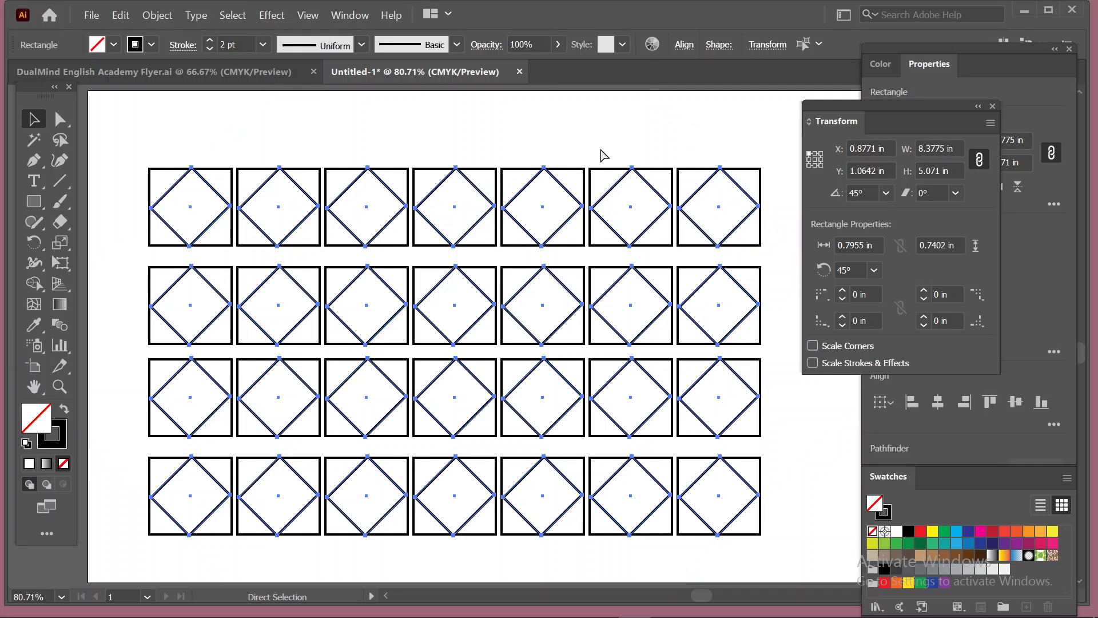
key("ctrl+d")
key("ctrl+d")
key("ctrl+d")
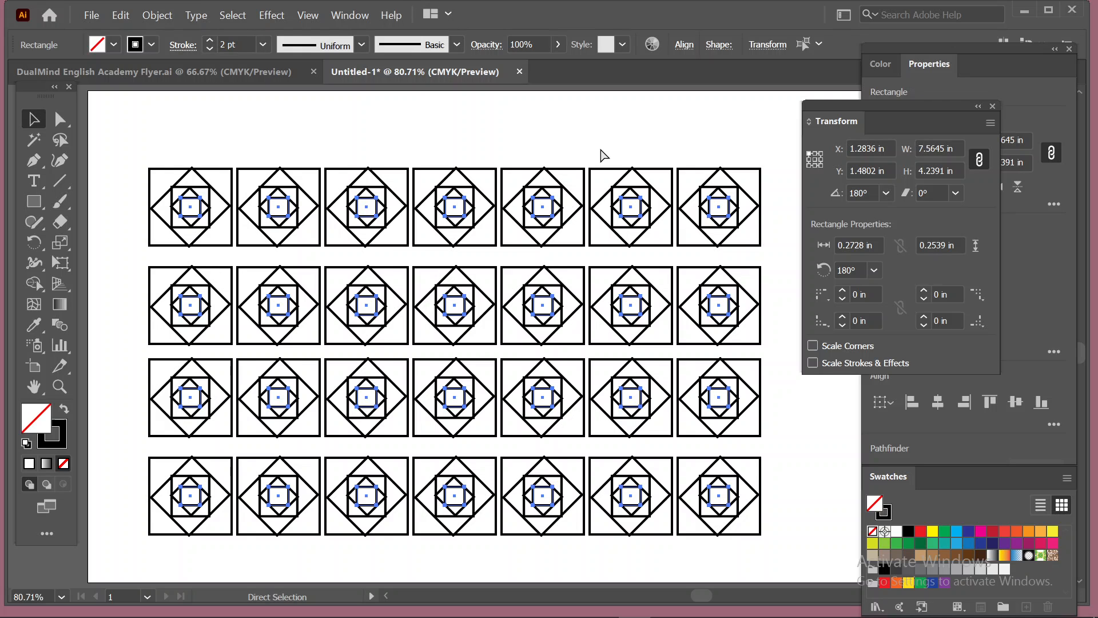
key("ctrl+d")
key("ctrl+d")
key("ctrl+d")
key("v")
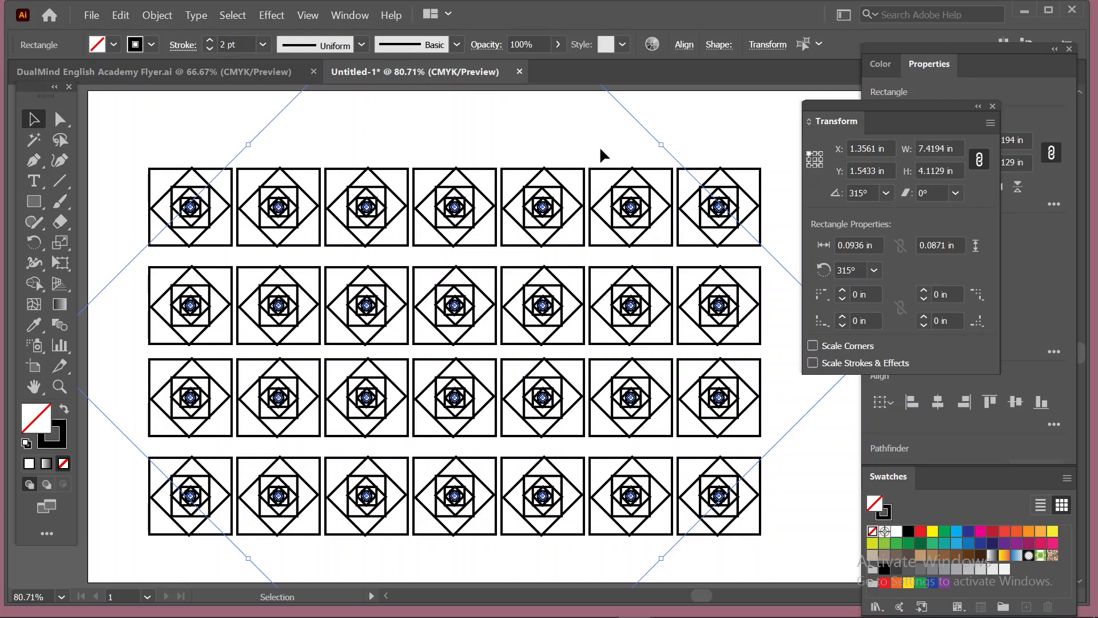
Step: Delete the whole nested pattern and draw a single rectangle about 4.14 in wide and 2.91 in high
left_click(222, 130)
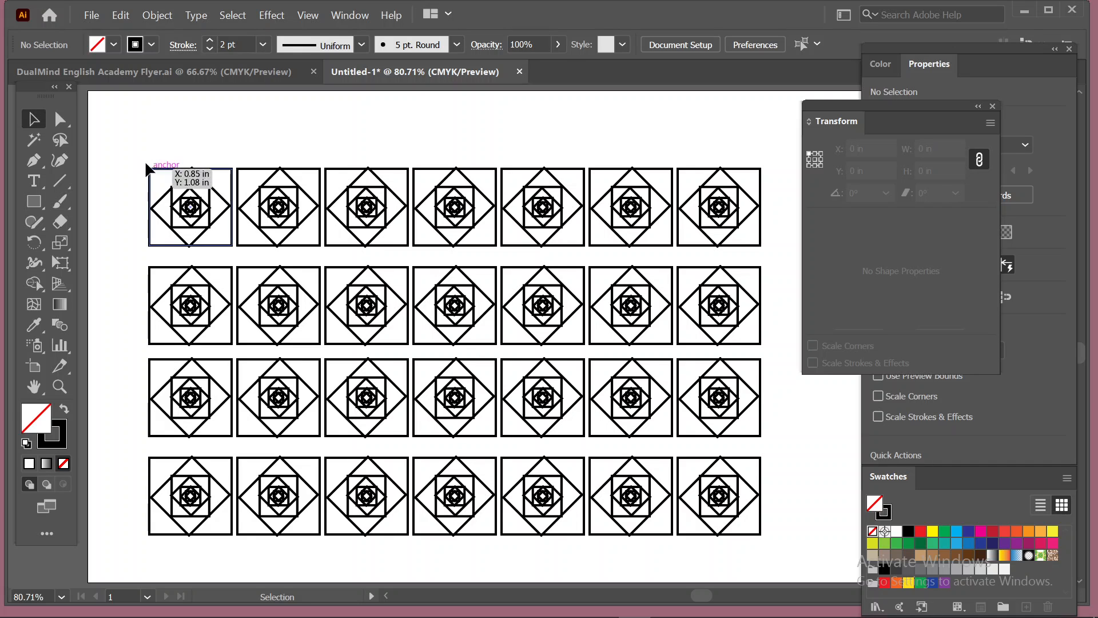
left_click_drag(134, 145, 780, 556)
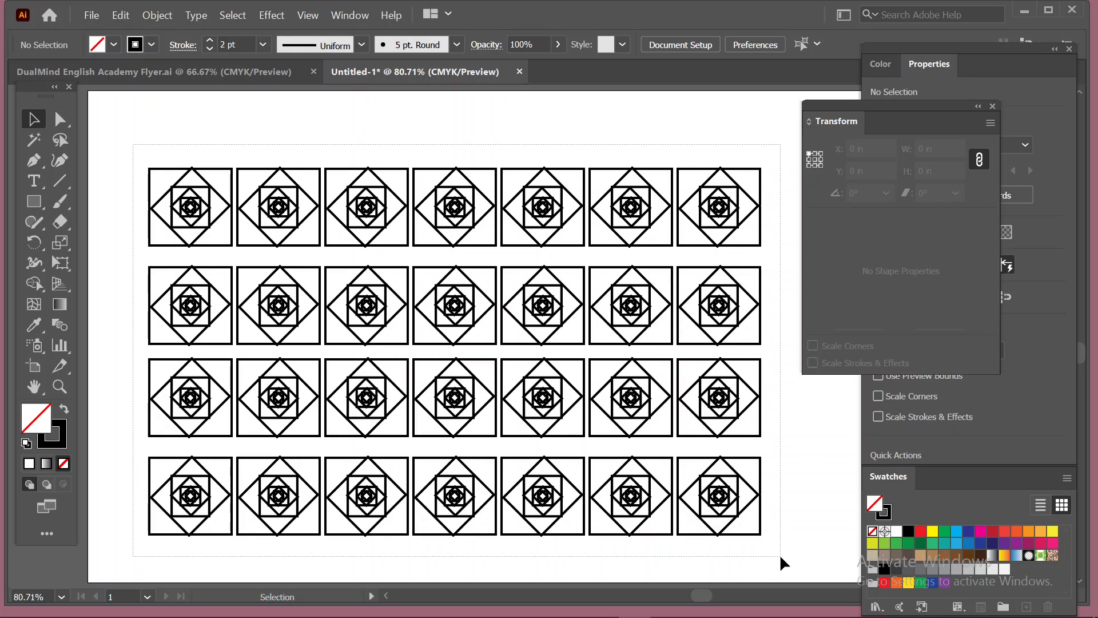
left_click(724, 531)
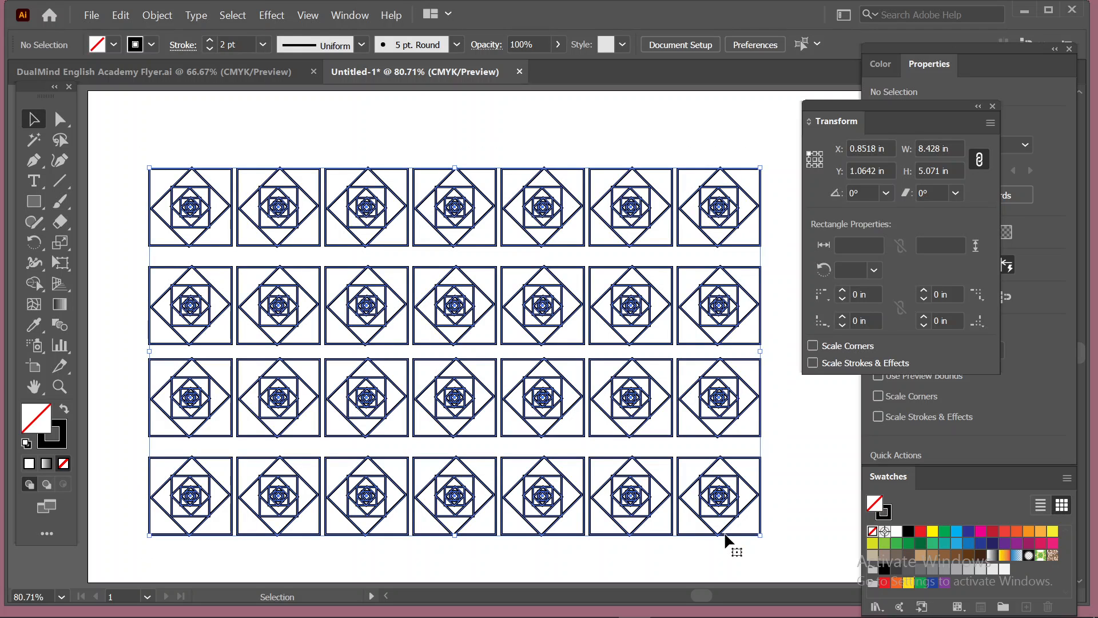
key("Delete")
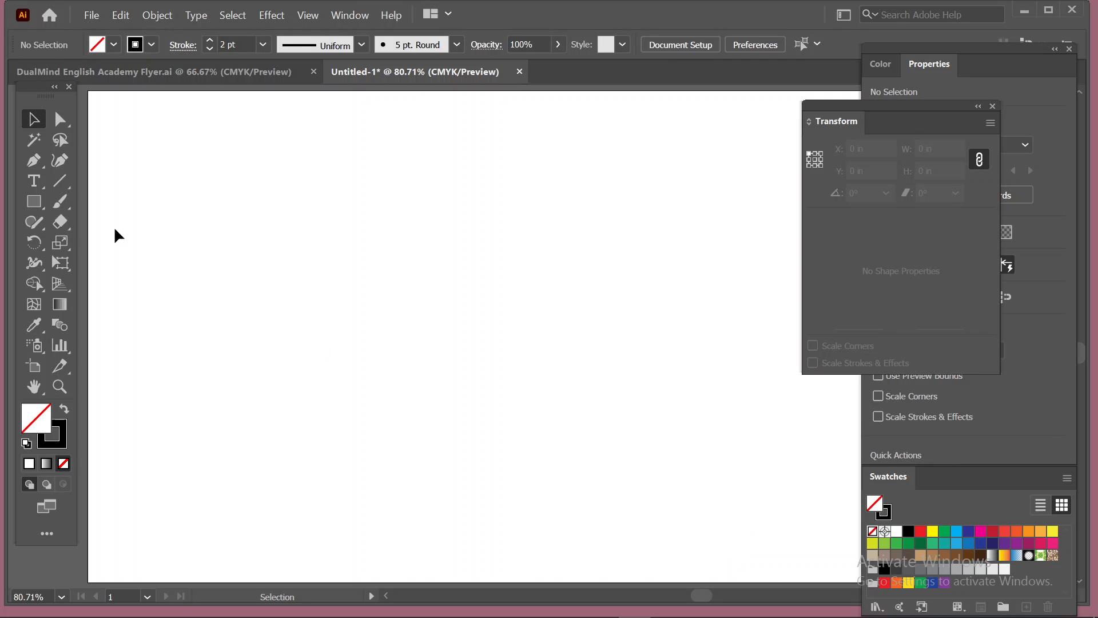
left_click(36, 201)
left_click_drag(292, 208, 593, 419)
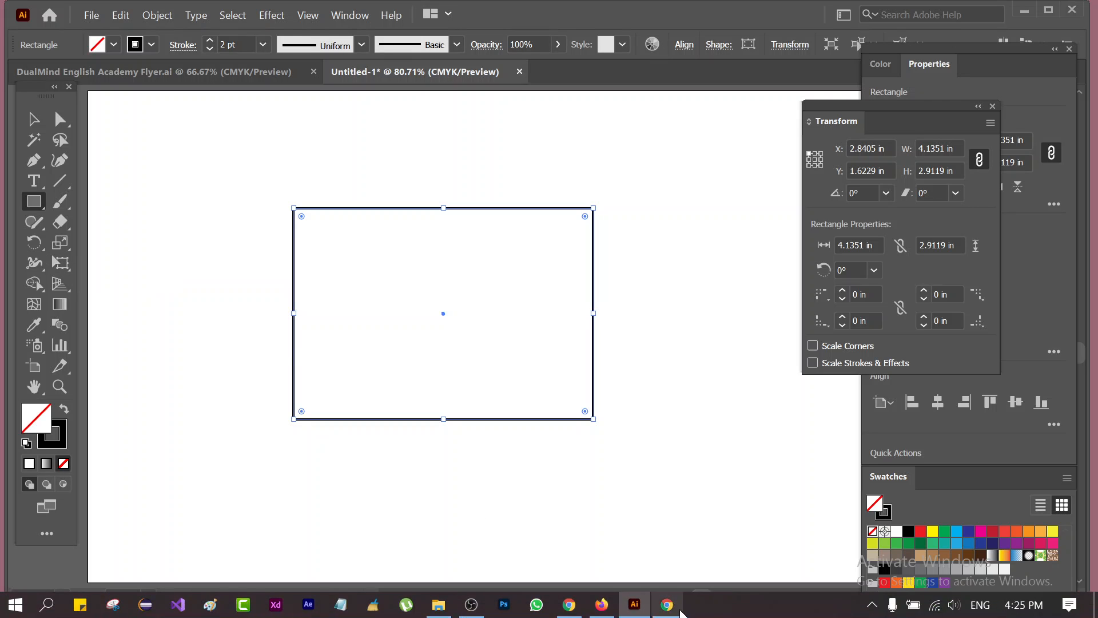
Step: Switch to the Google Meet call in Chrome to check the join request and return to Illustrator
left_click(667, 606)
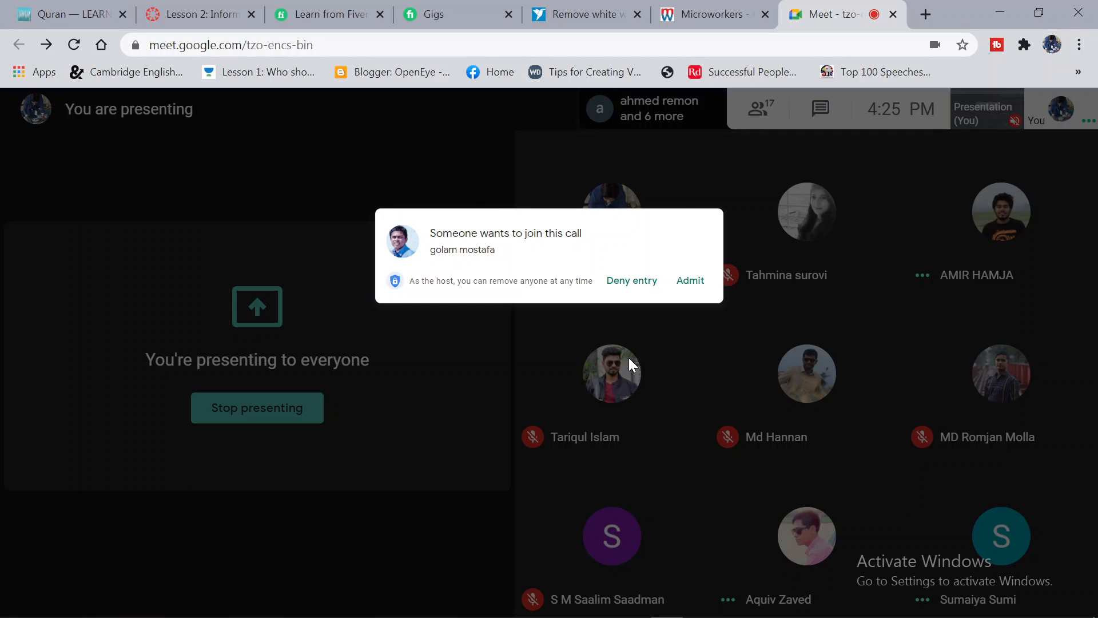
left_click(723, 192)
left_click(1000, 13)
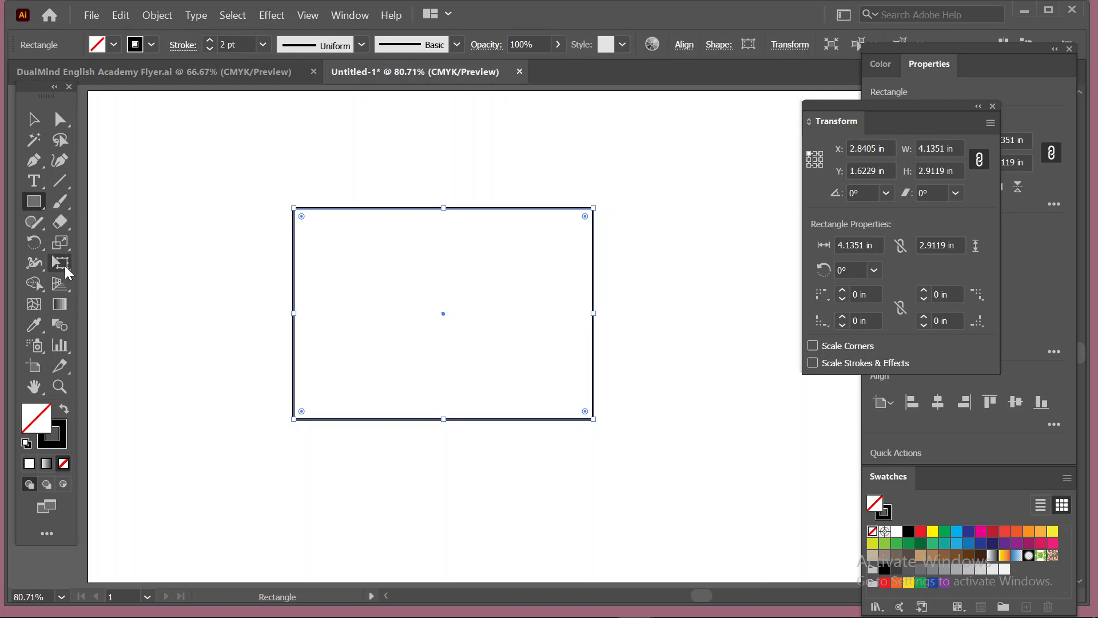
right_click(67, 270)
left_click(67, 270)
left_click(60, 263)
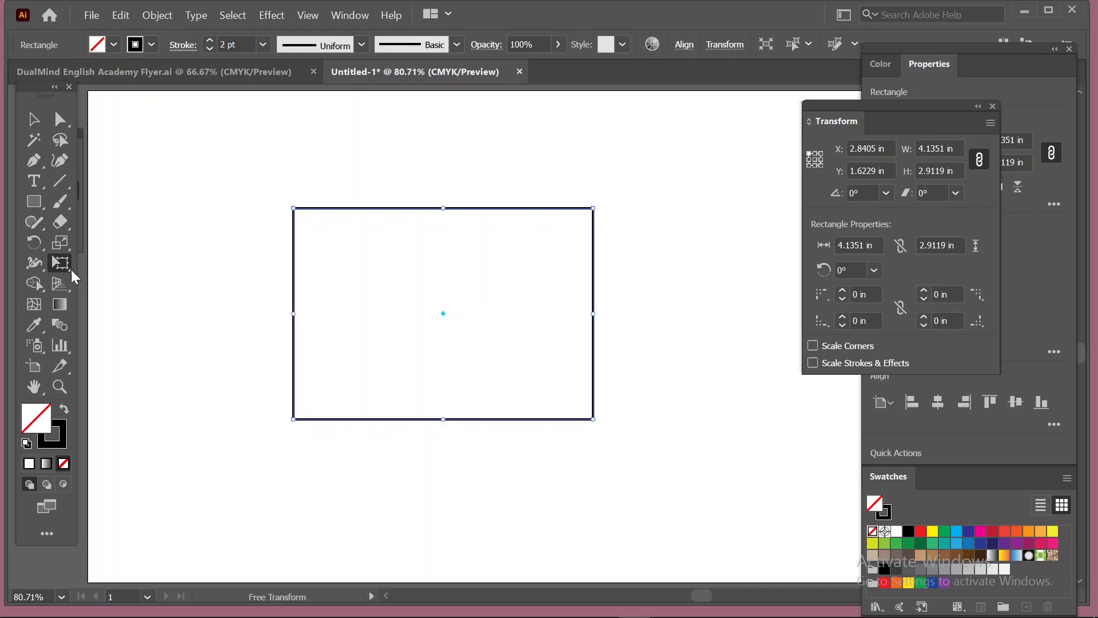
left_click(68, 265, "alt")
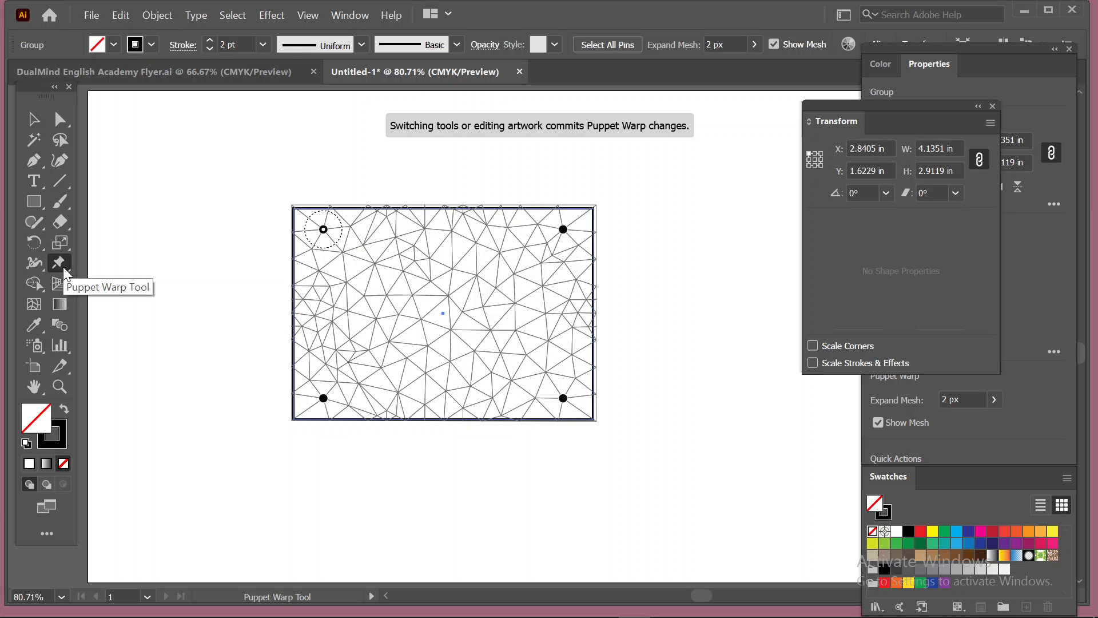
key("ctrl+z")
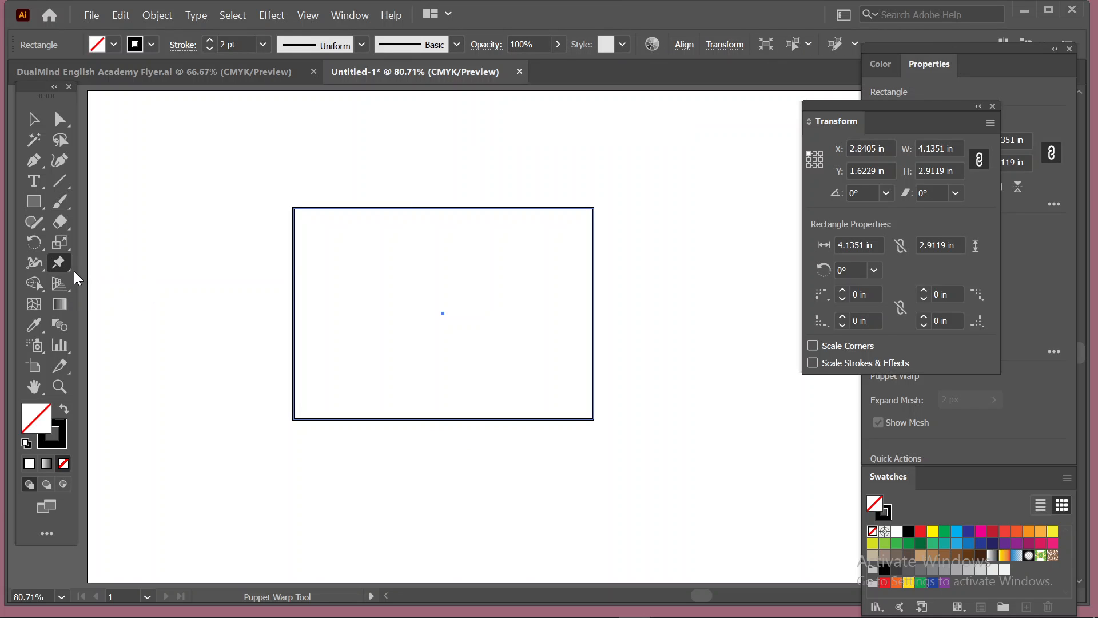
Step: Scale the rectangle proportionally from its lower-right corner with the Free Transform tool to about 3.92 by 2.76 in
left_click(62, 266)
left_click(92, 260)
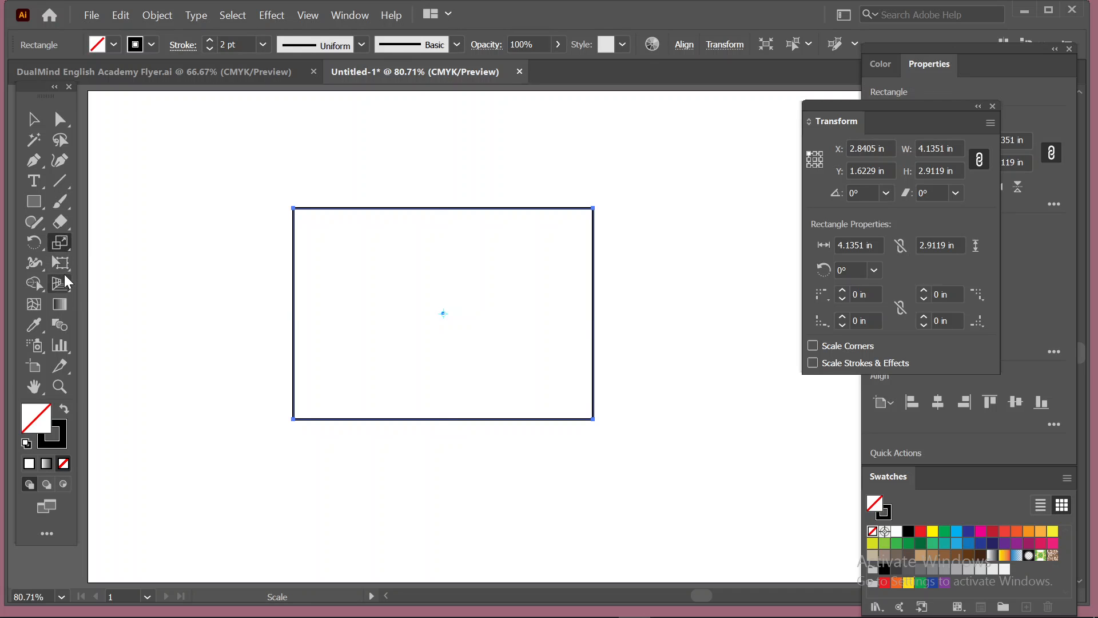
left_click(61, 267)
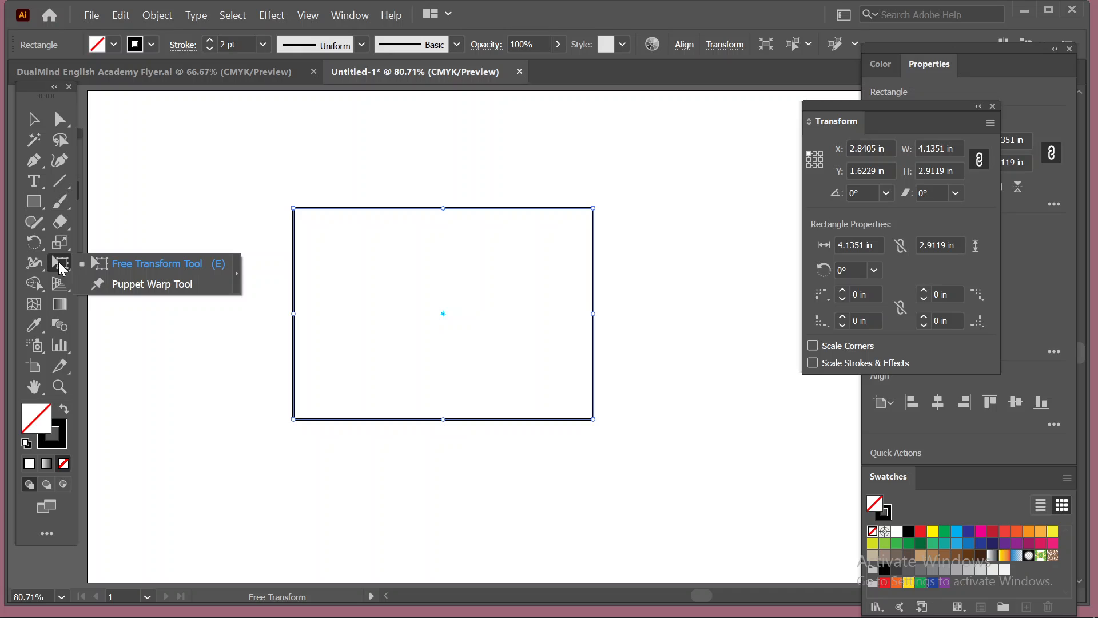
left_click(123, 259)
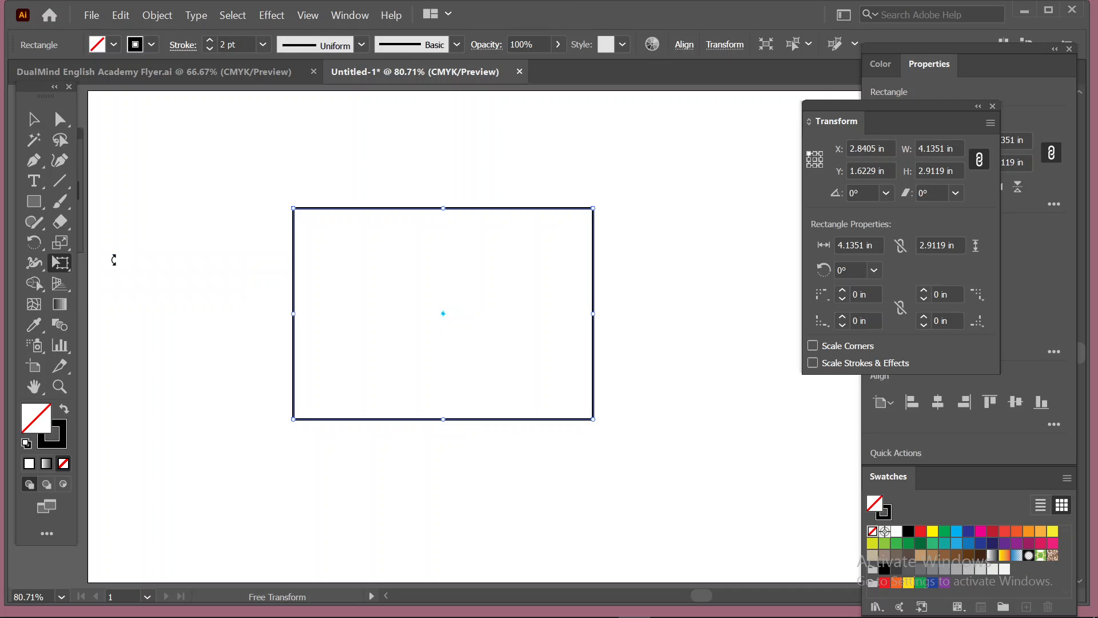
left_click(60, 259)
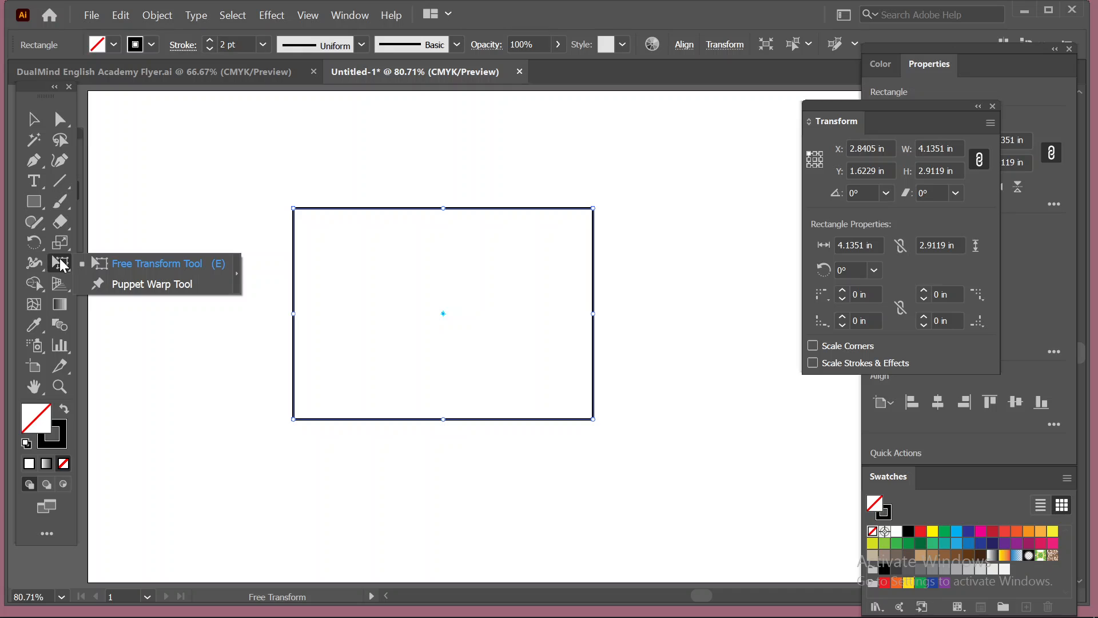
left_click(92, 263)
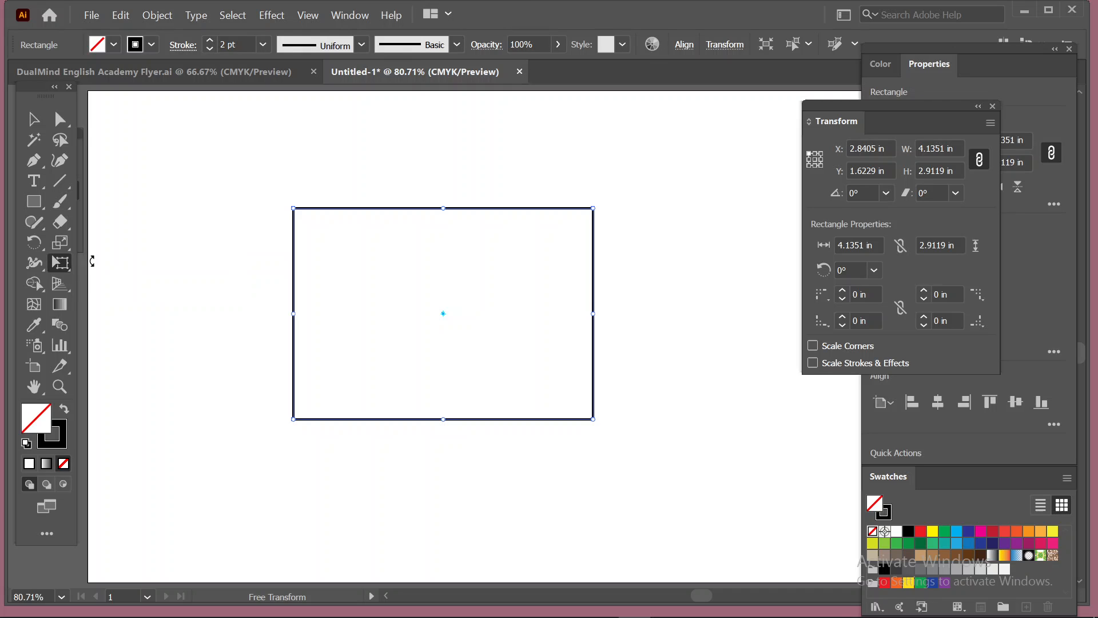
left_click(58, 262)
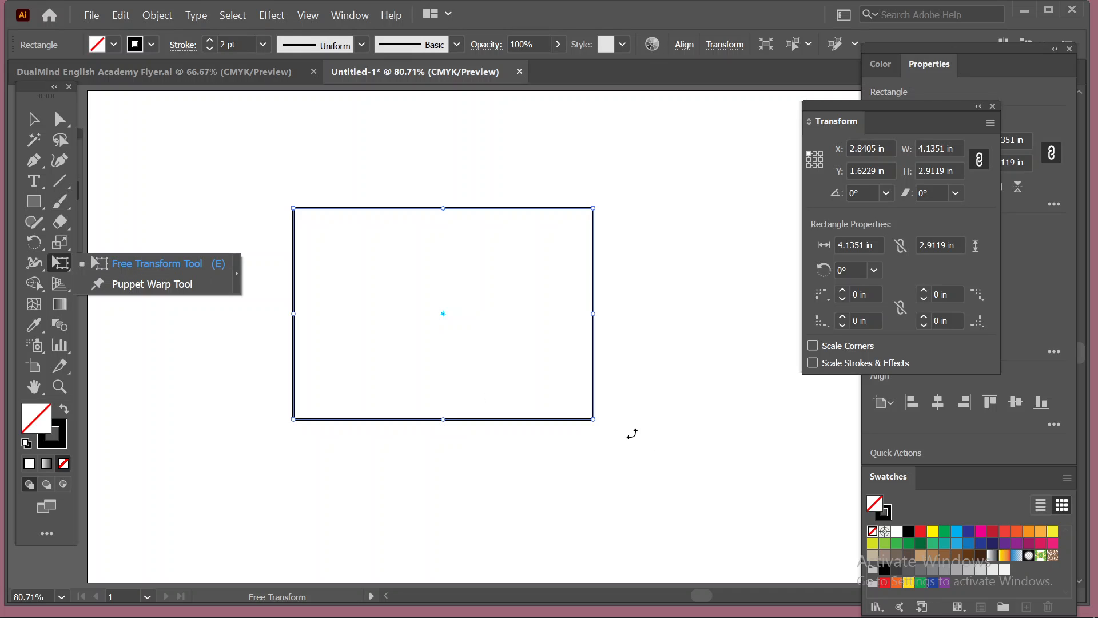
left_click(484, 337)
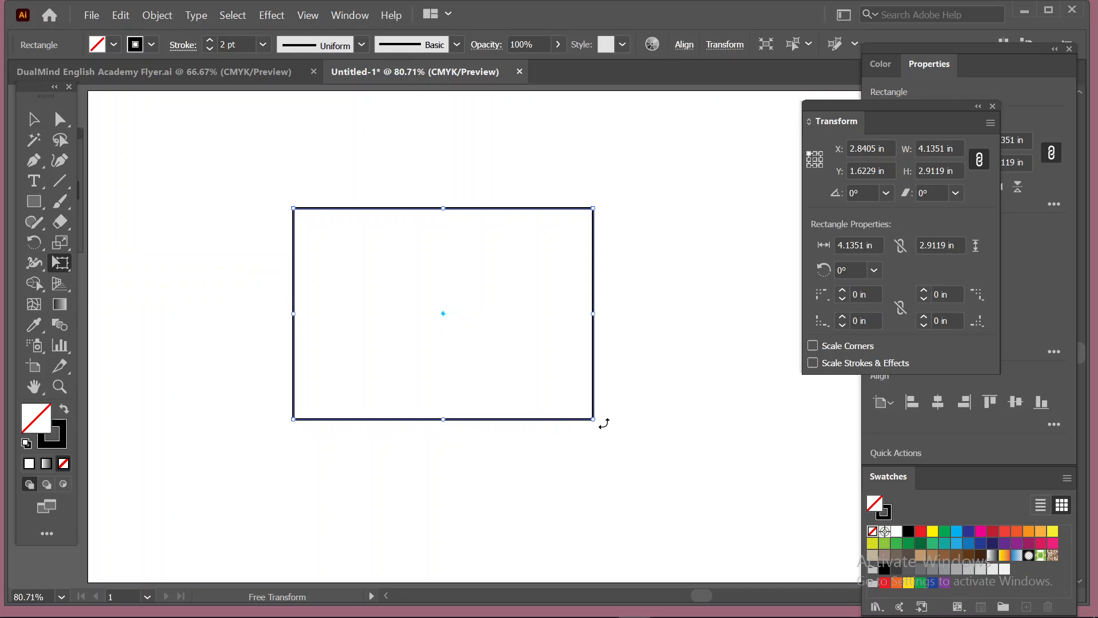
left_click_drag(589, 421, 539, 453)
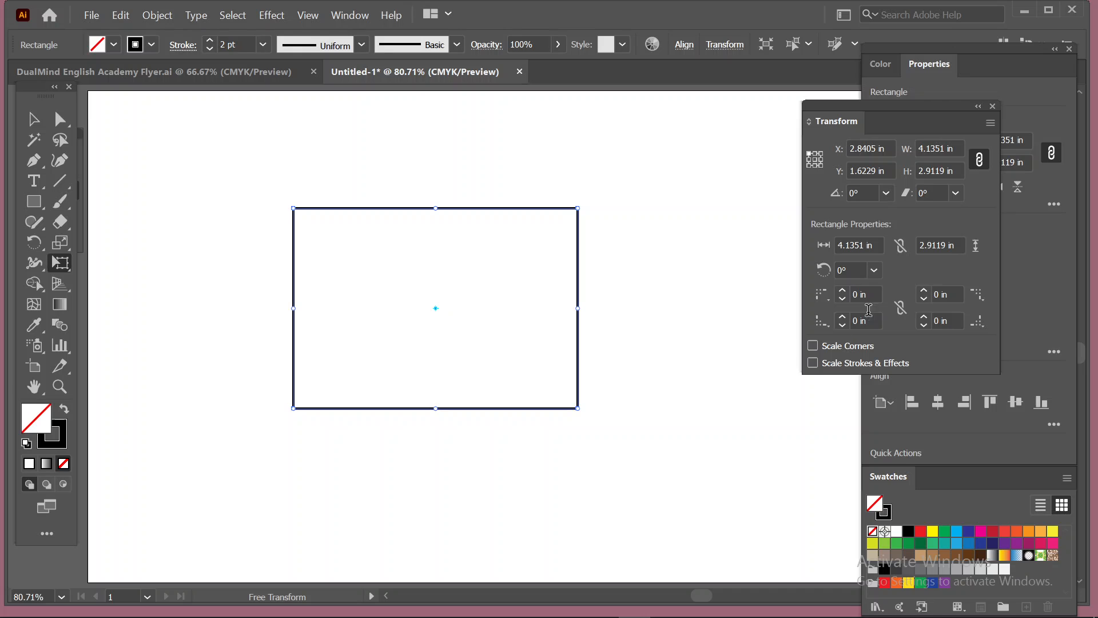
Step: Set the rectangle's reference point to the center and scale it about its center to about 3.03 by 2.13 in
left_click(815, 160)
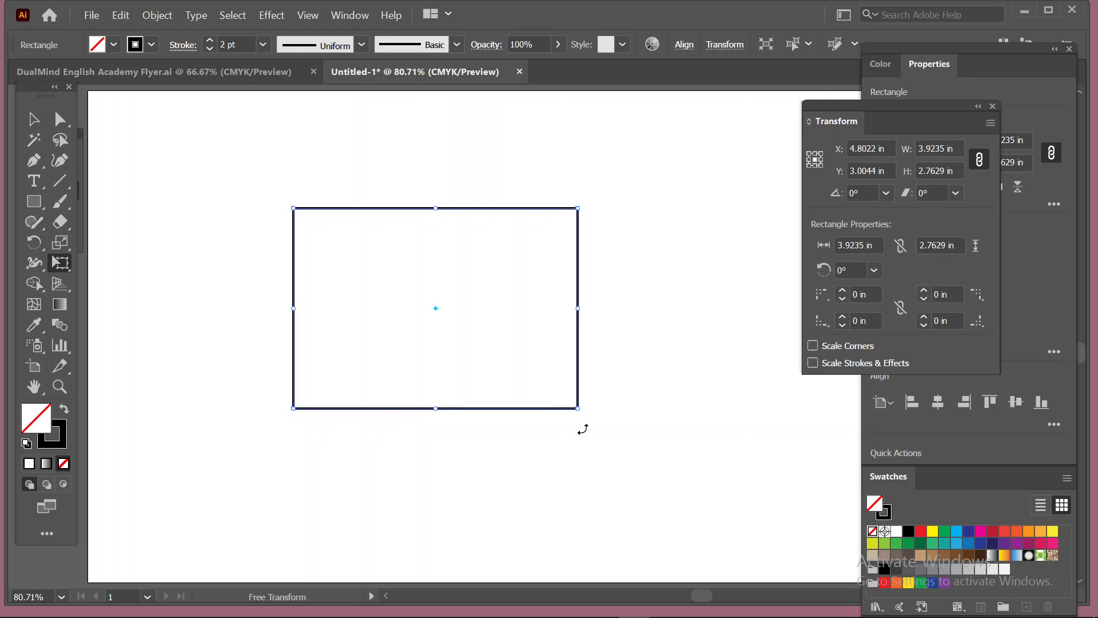
left_click_drag(571, 407, 520, 419)
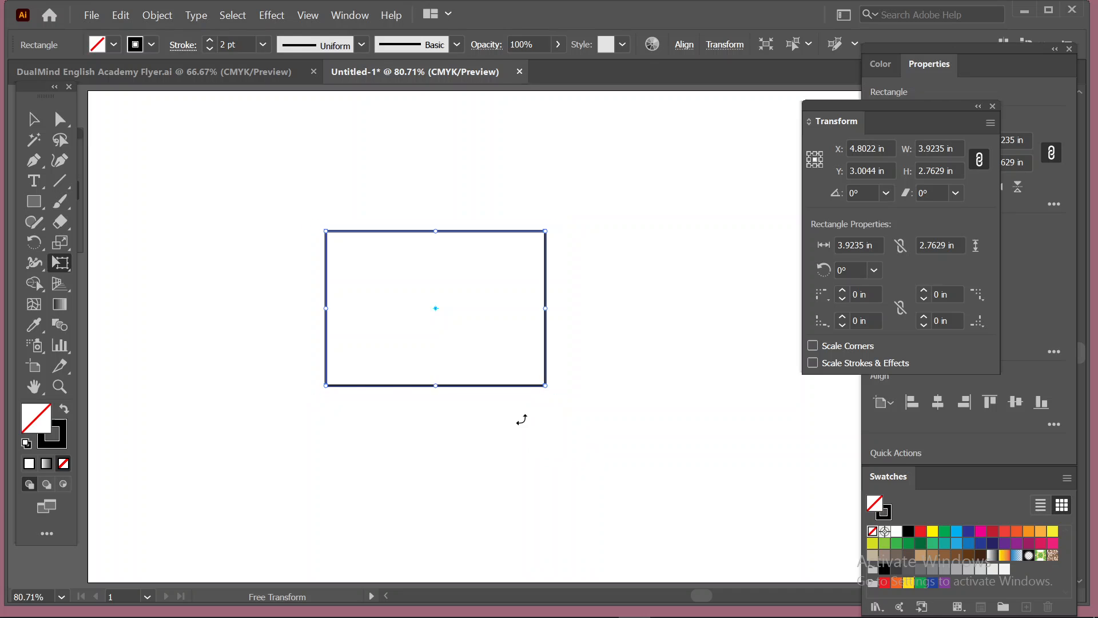
Step: Try out the Free Transform tool group as a floating, vertically stacked panel and close it
left_click_drag(63, 263, 242, 280)
left_click_drag(108, 284, 199, 117)
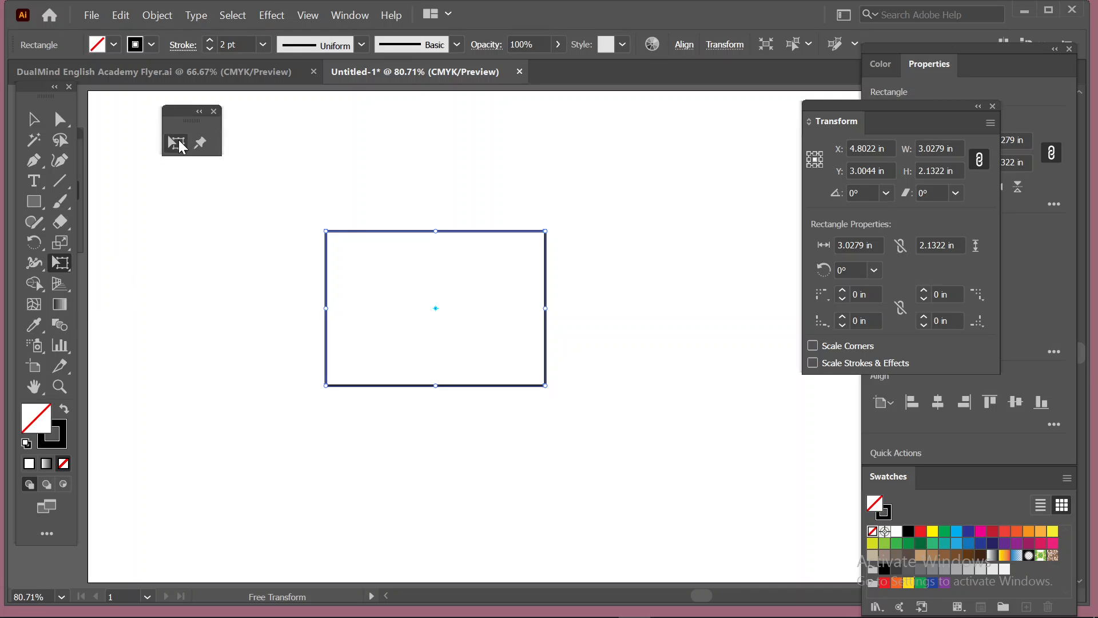
left_click(199, 111)
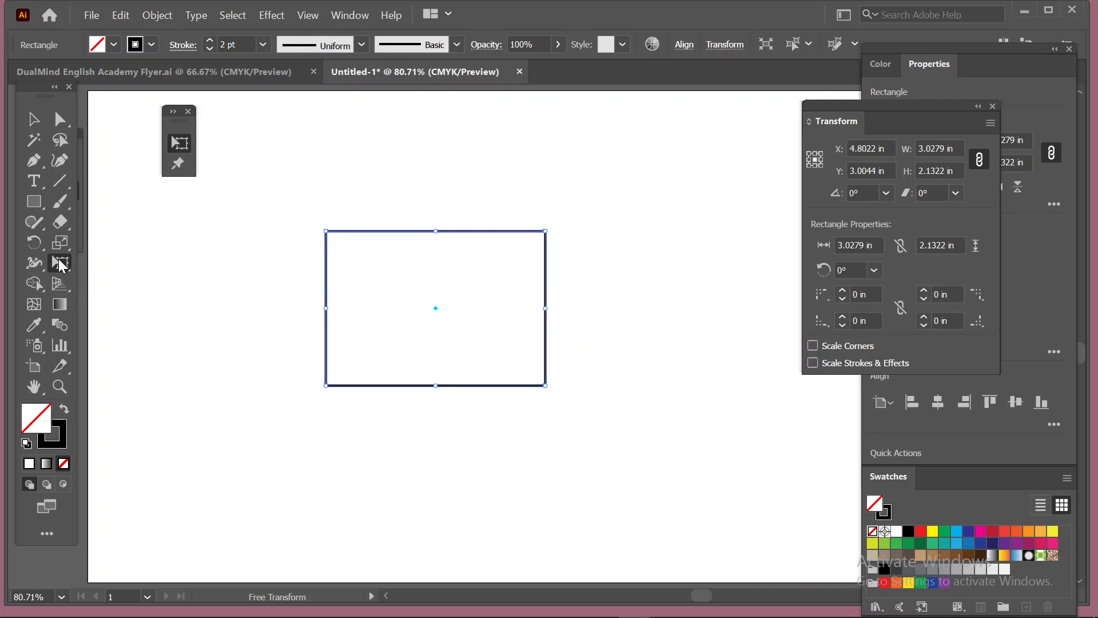
left_click(188, 111)
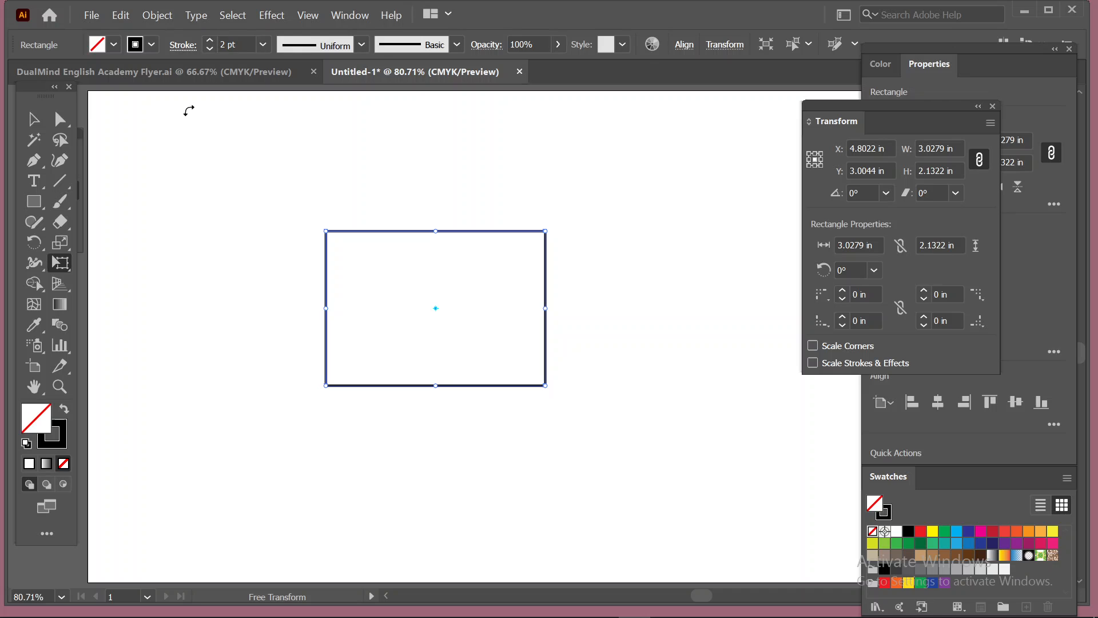
Step: Reselect the Free Transform tool and look through the complete list of available tools from start to end
left_click(58, 264)
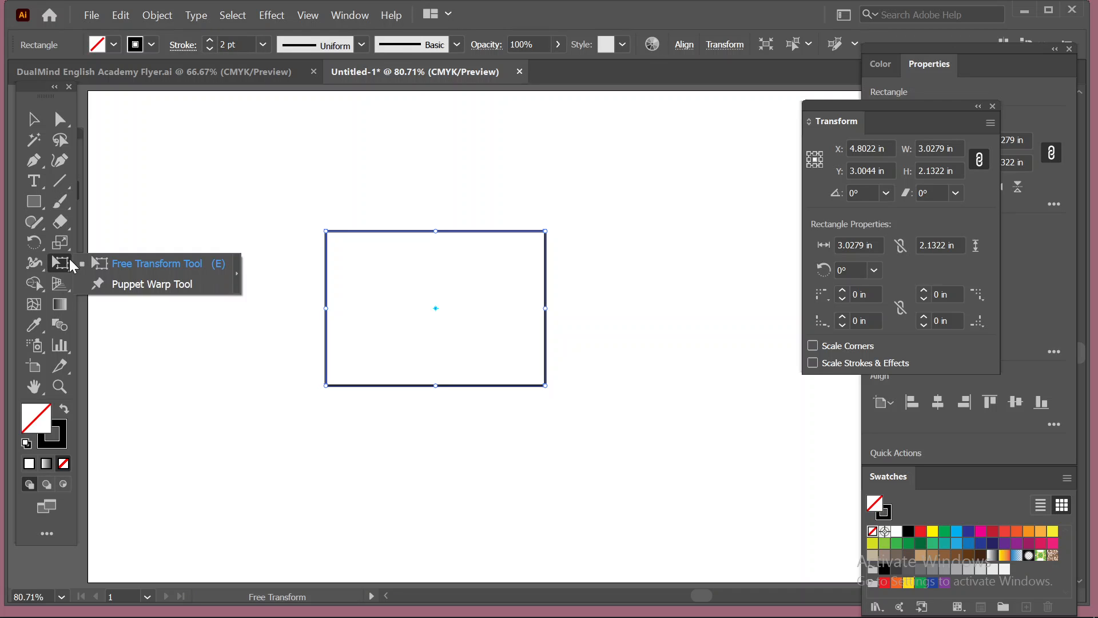
left_click(147, 265)
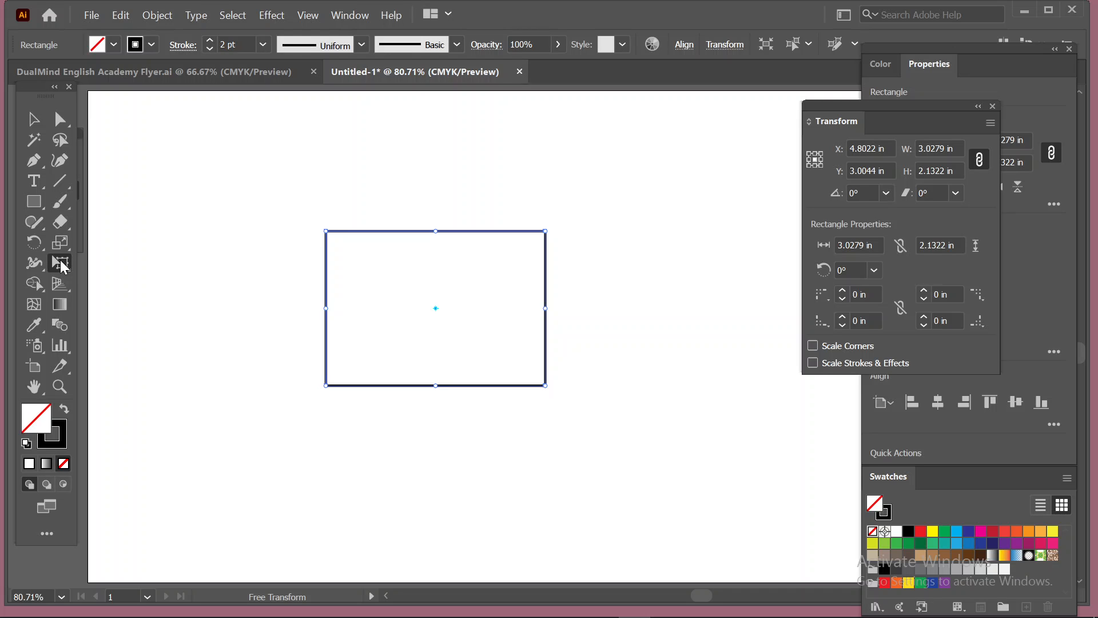
left_click(50, 534)
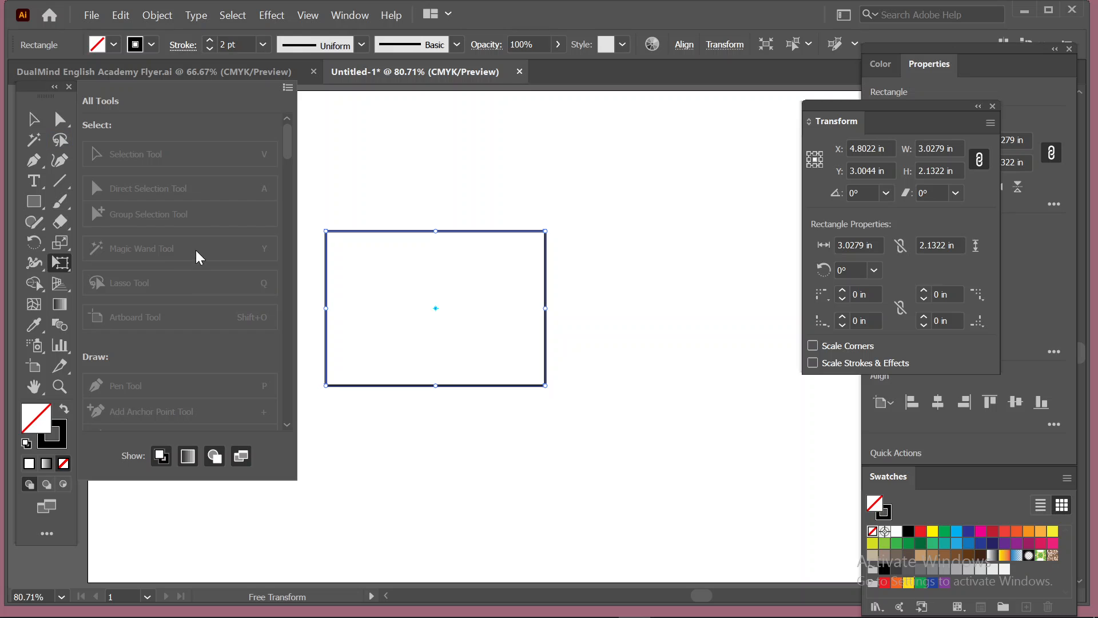
scroll(200, 269, "down", 8)
scroll(201, 273, "down", 8)
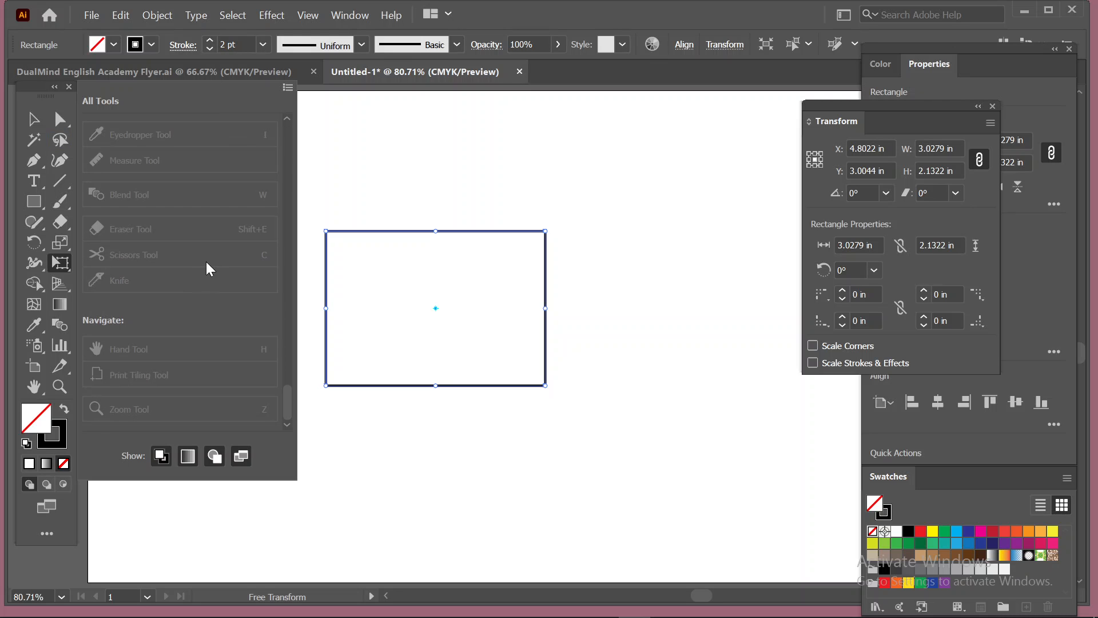
scroll(131, 286, "up", 10)
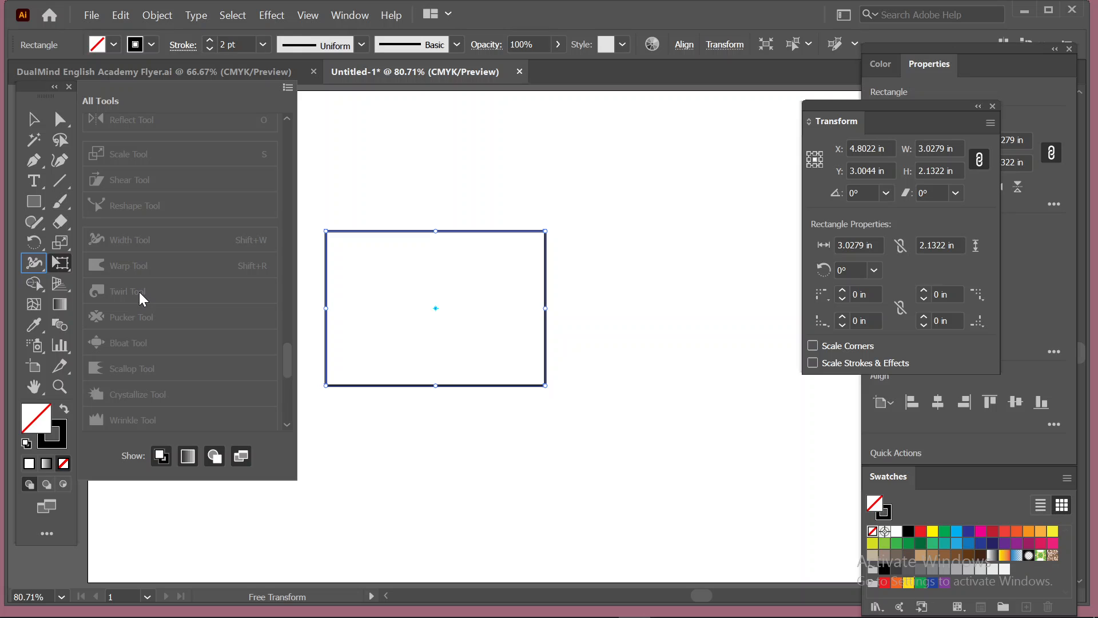
scroll(142, 298, "up", 8)
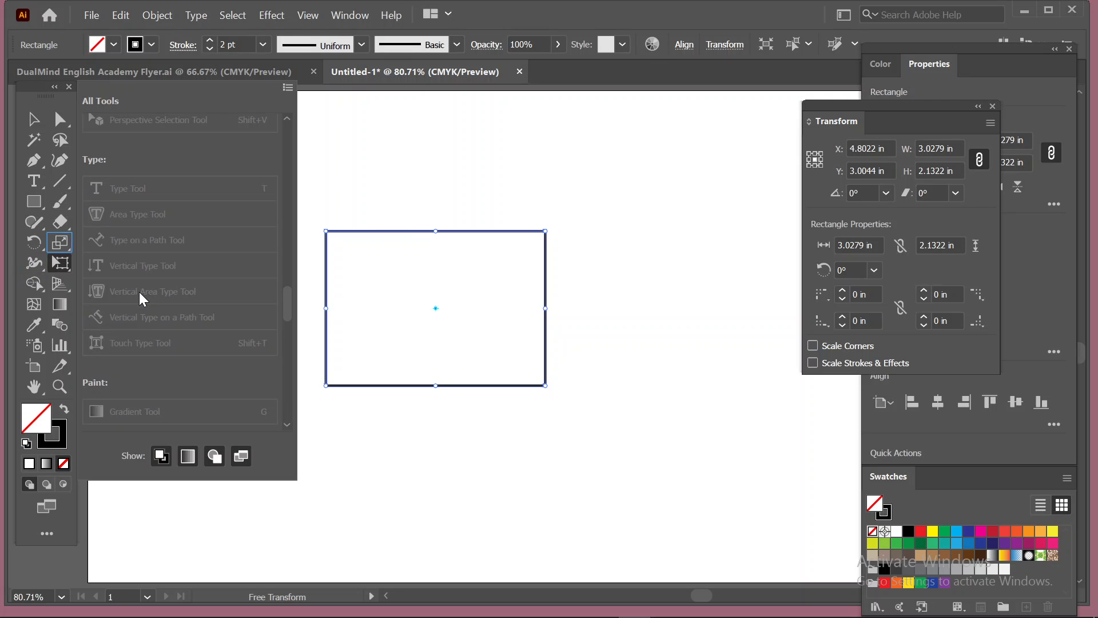
scroll(143, 298, "up", 10)
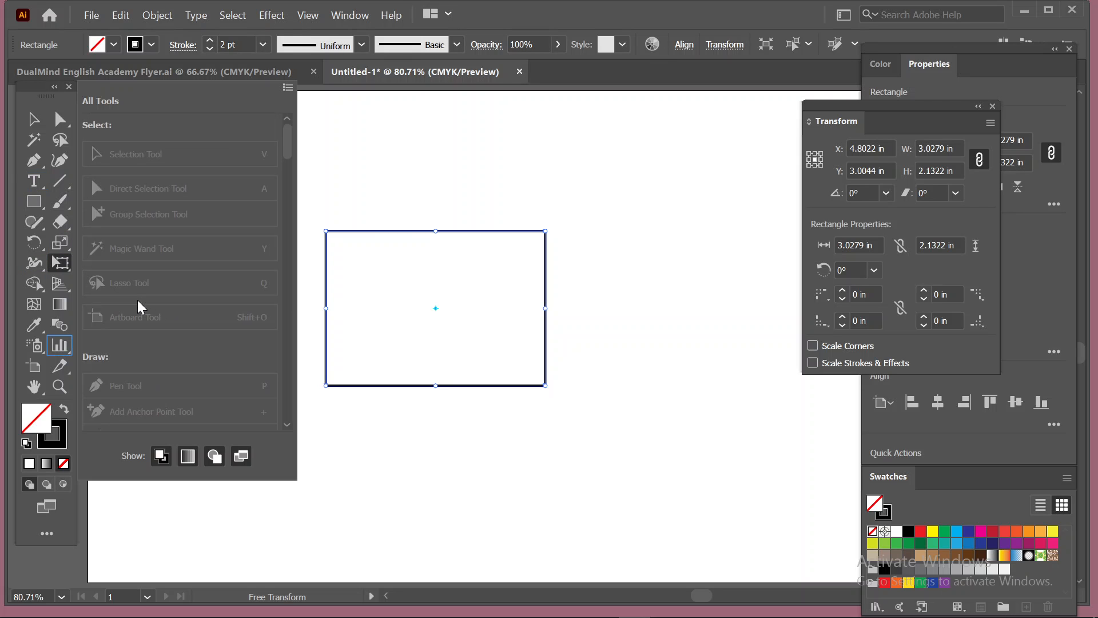
scroll(142, 303, "down", 20)
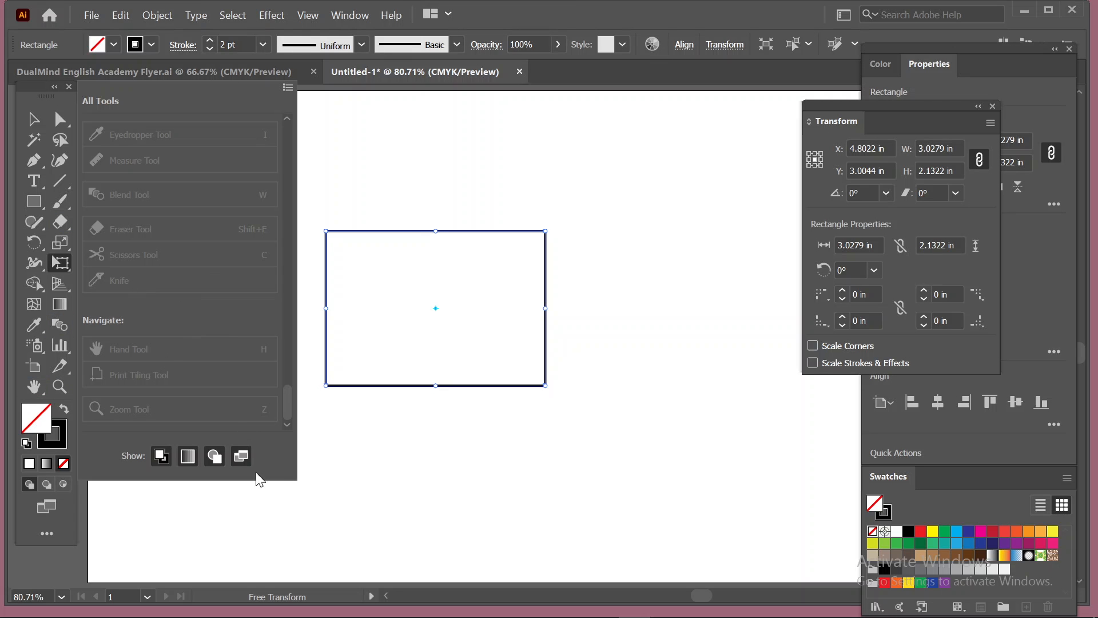
left_click(349, 128)
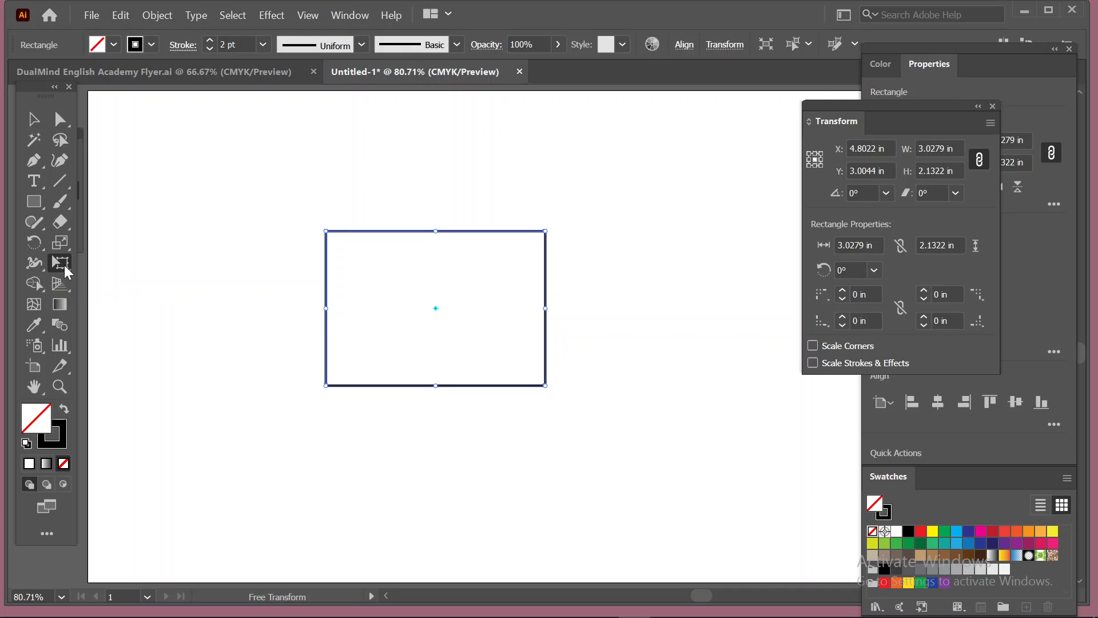
Step: Deselect the rectangle, select it again and reactivate the Free Transform tool
key("v")
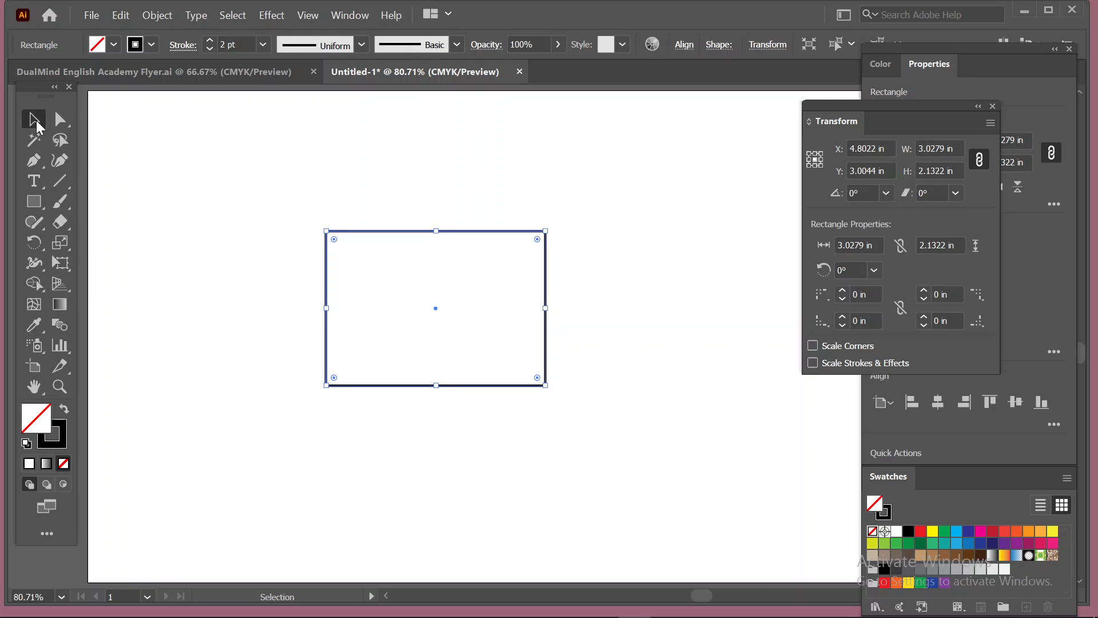
left_click(142, 209)
left_click(61, 264)
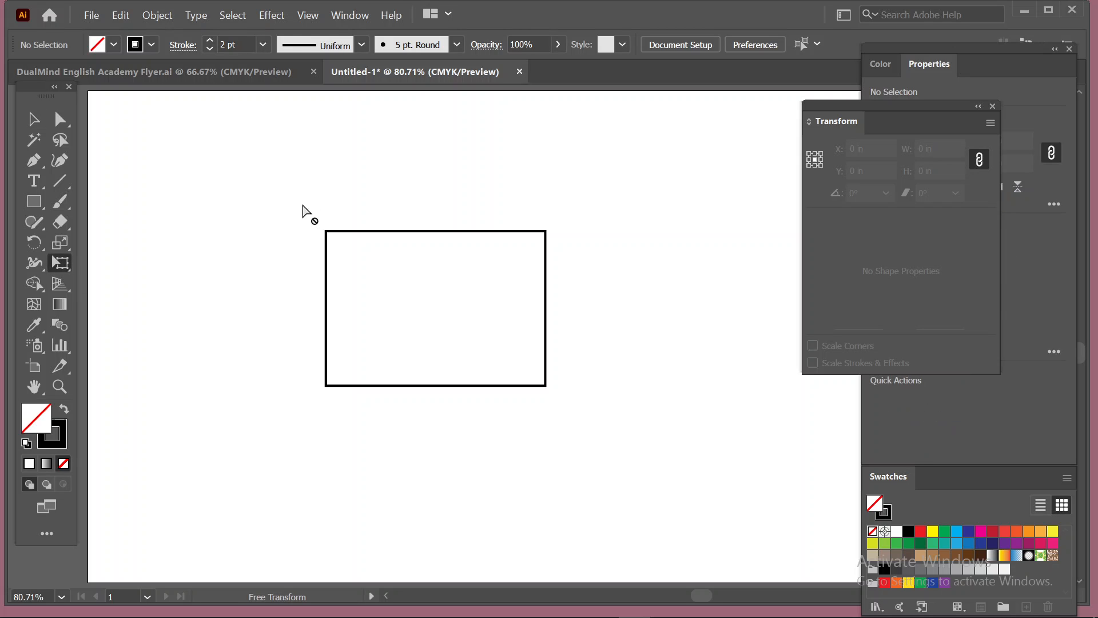
left_click(31, 116)
left_click_drag(282, 197, 494, 381)
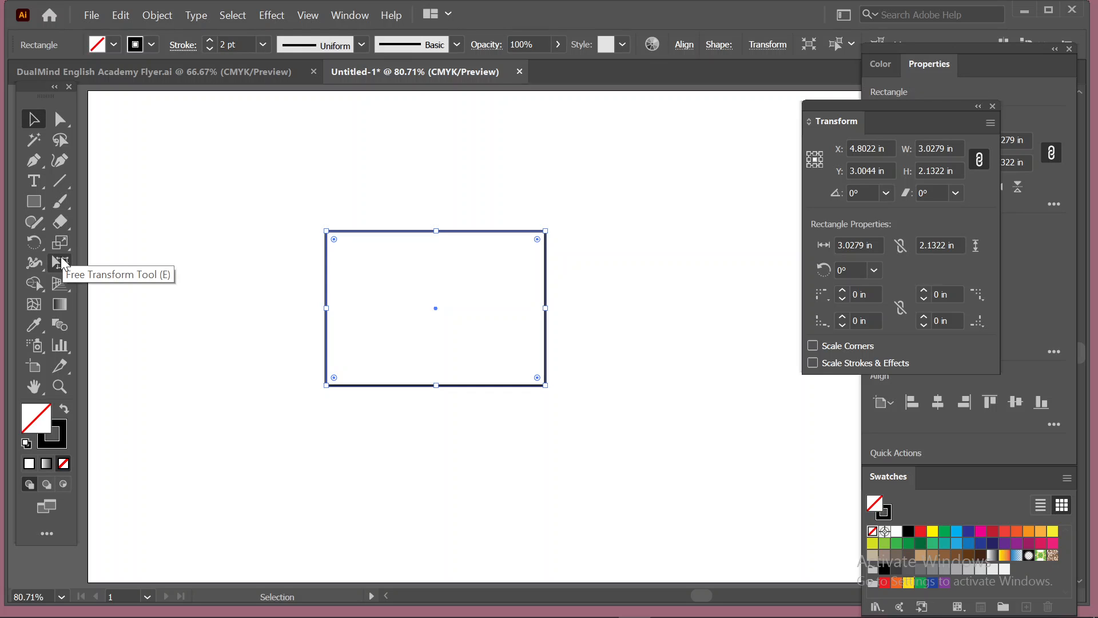
left_click(63, 265)
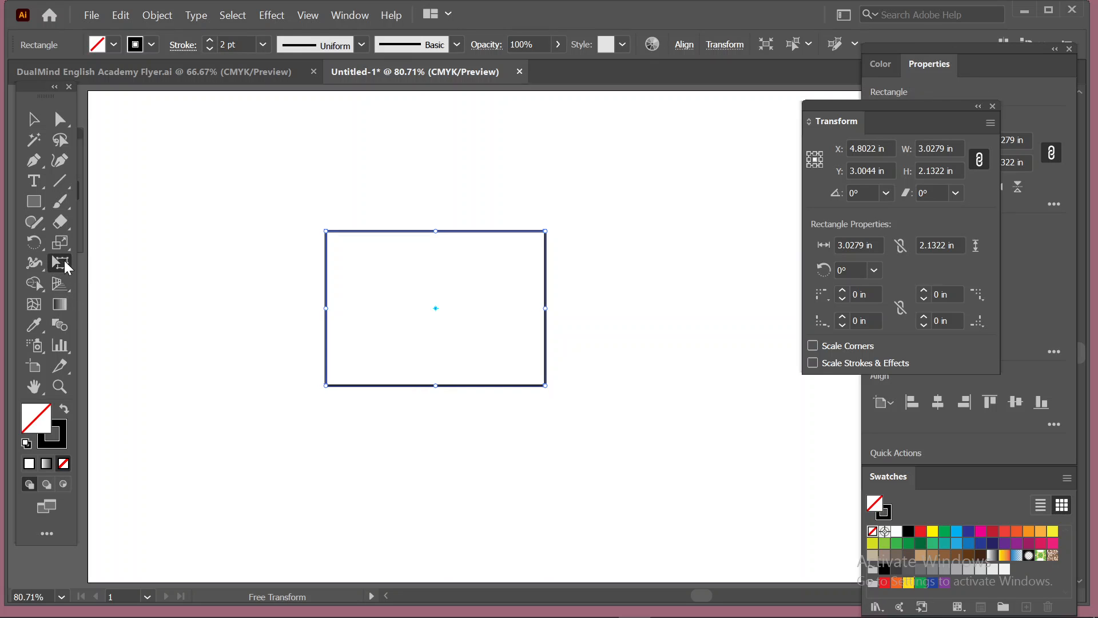
Step: Switch to the Puppet Warp tool on the selected rectangle and return to the Free Transform tool
left_click(65, 260, "alt")
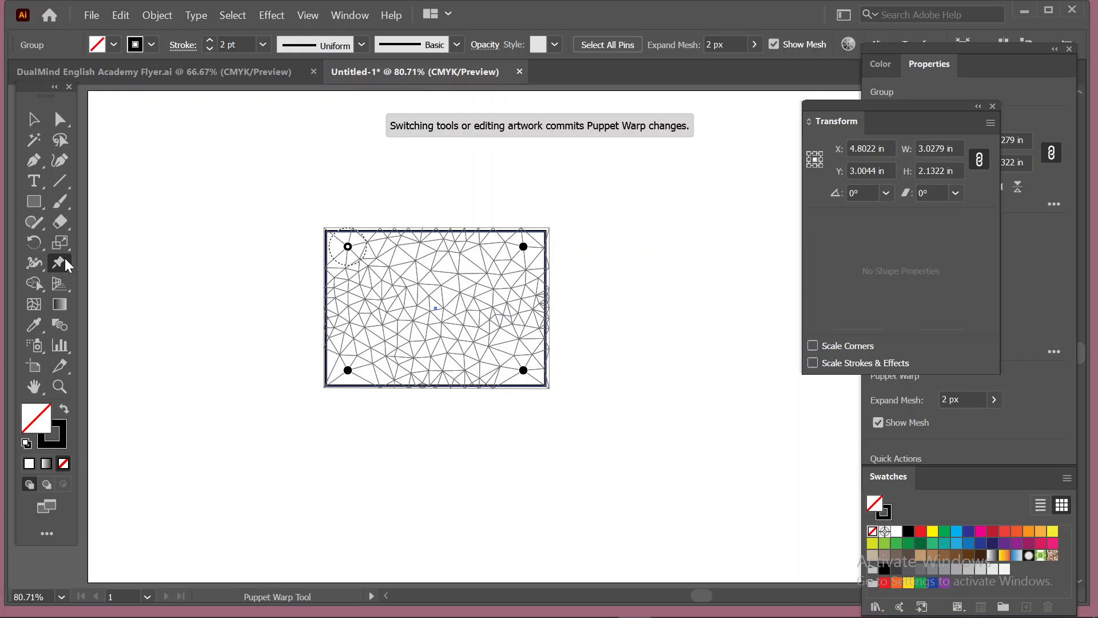
left_click(65, 260, "alt")
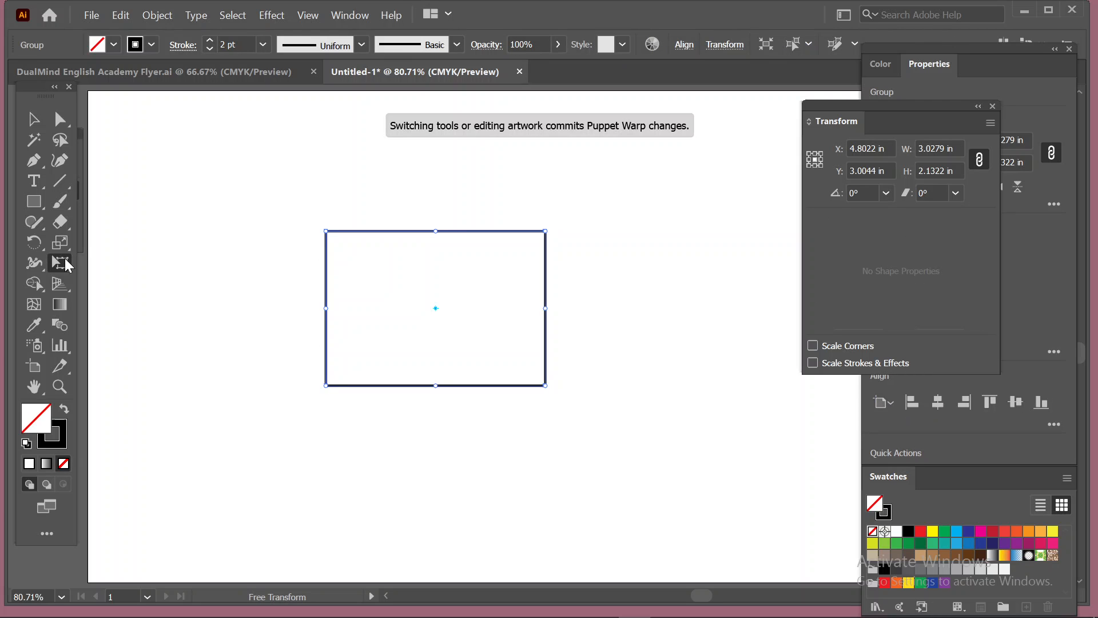
left_click(66, 261)
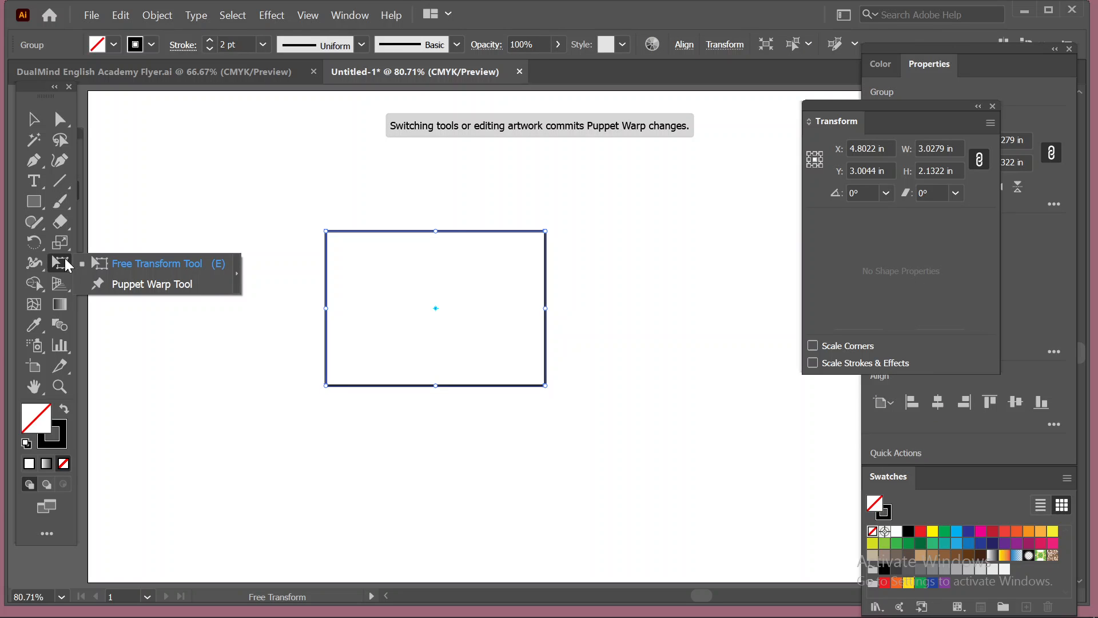
left_click(203, 263)
Step: Tear off the Free Transform tool group as a floating panel, close it and reactivate the Free Transform tool
left_click(69, 264)
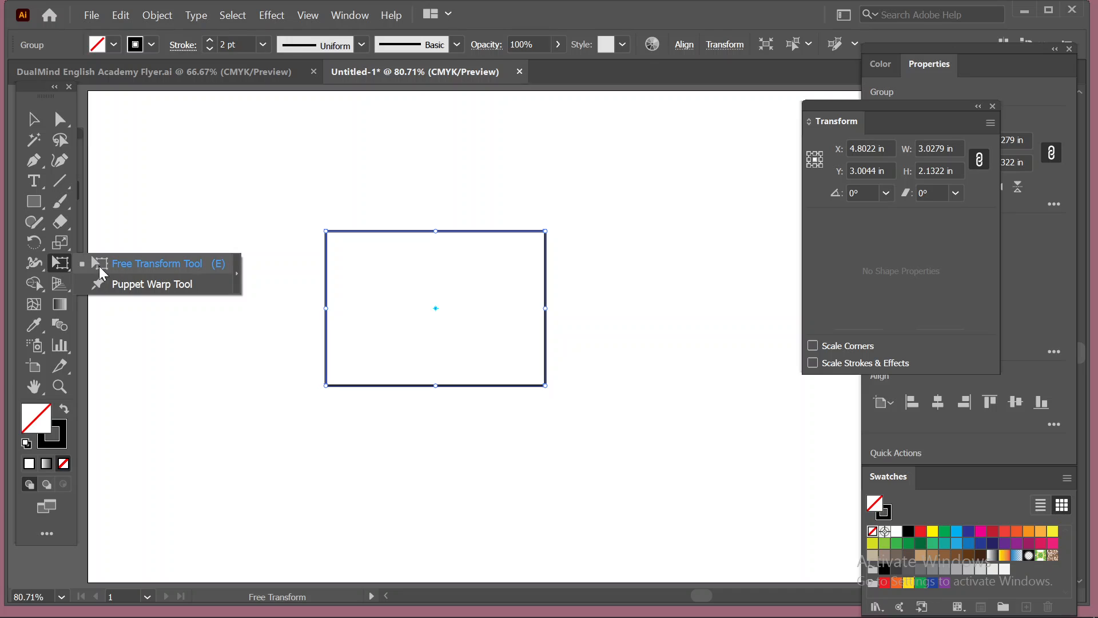
left_click(237, 274)
left_click_drag(97, 285, 150, 207)
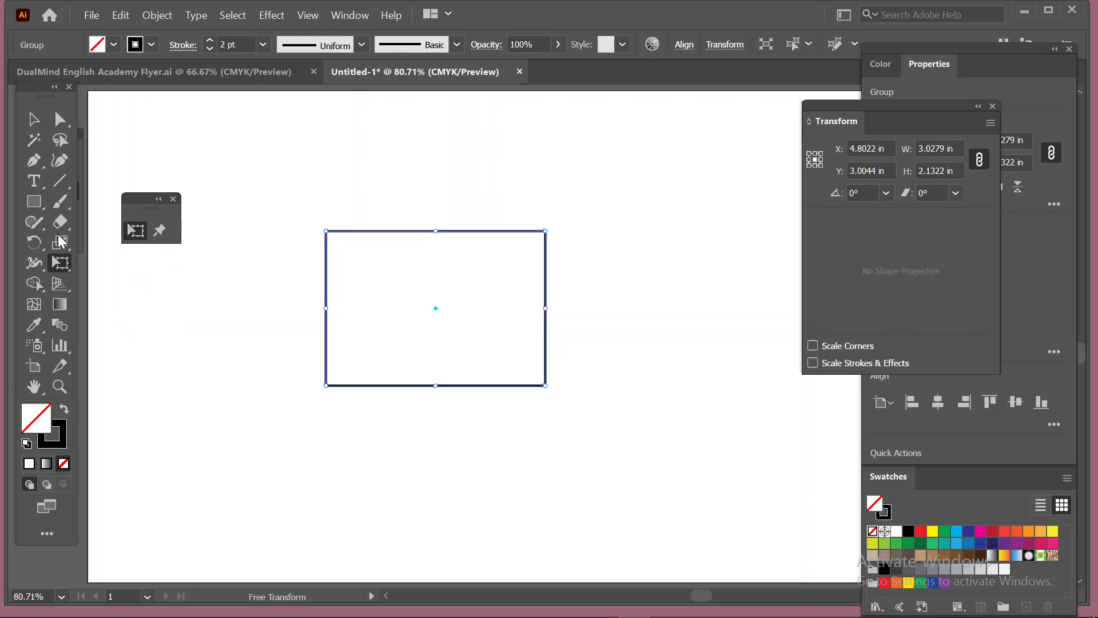
left_click(173, 198)
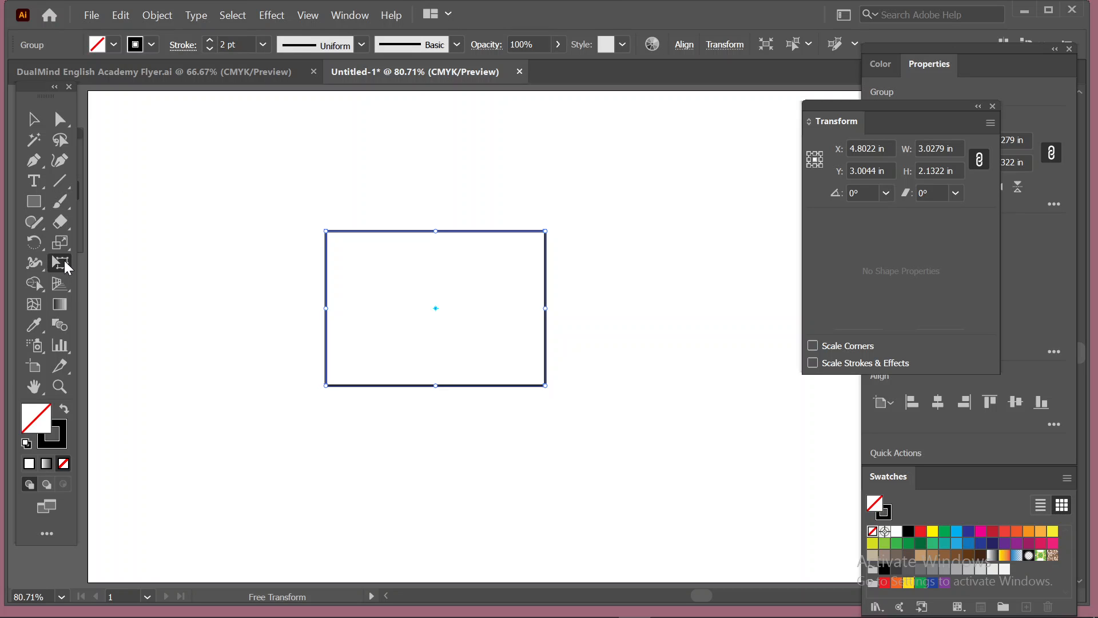
left_click_drag(62, 265, 60, 266)
key("v")
left_click(61, 263)
Step: Move the Transform panel off the Properties panel and examine the additional transform settings and their options
left_click_drag(856, 110, 626, 97)
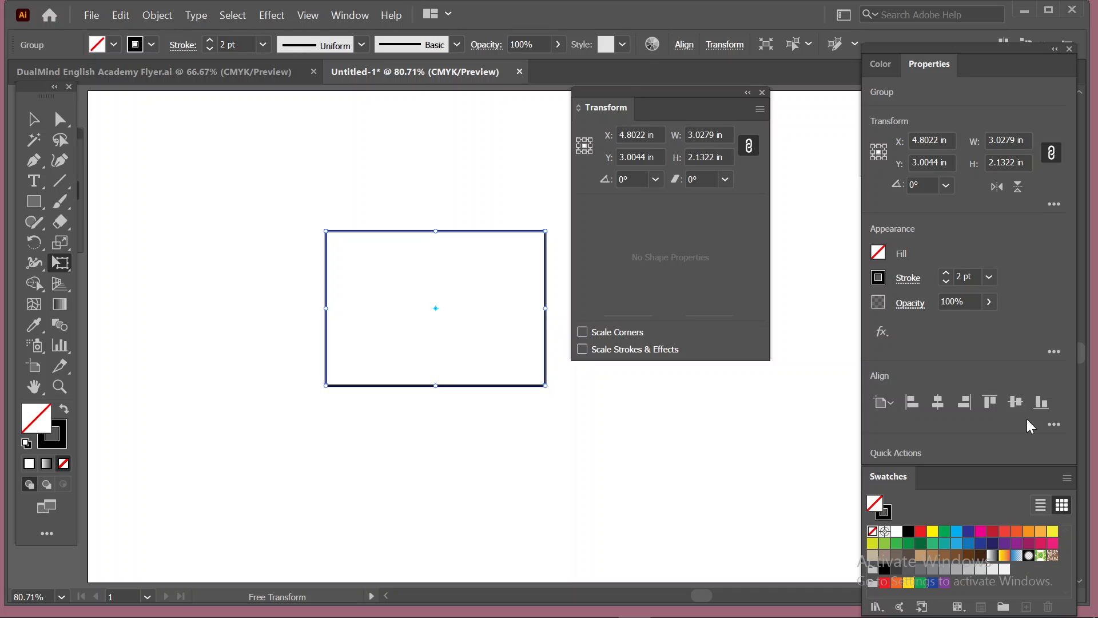
left_click(1054, 204)
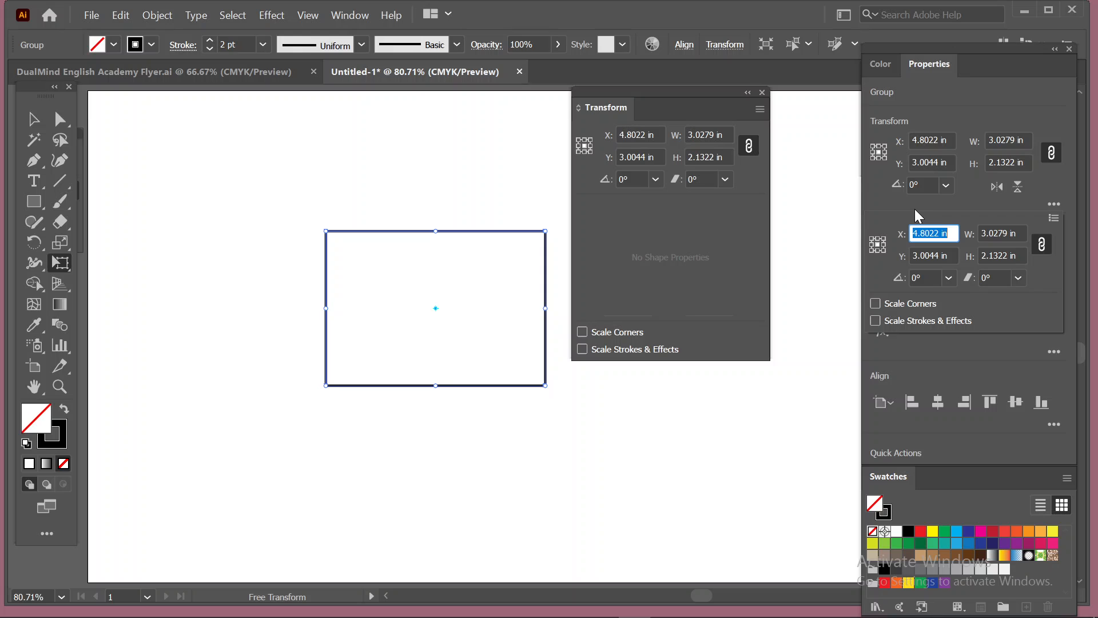
left_click(1057, 219)
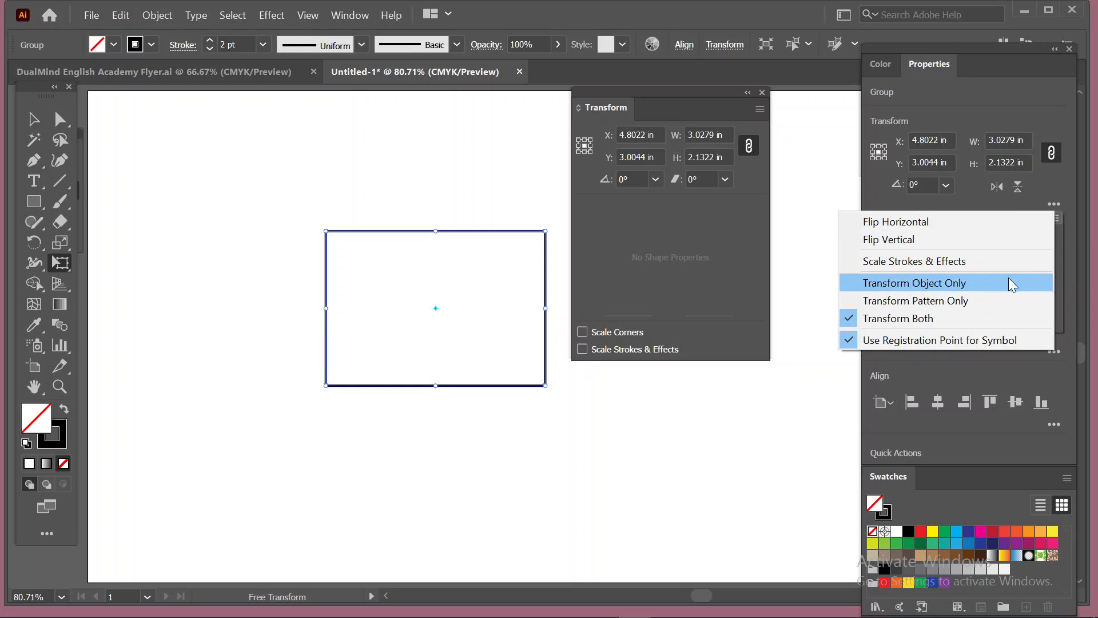
left_click(1024, 96)
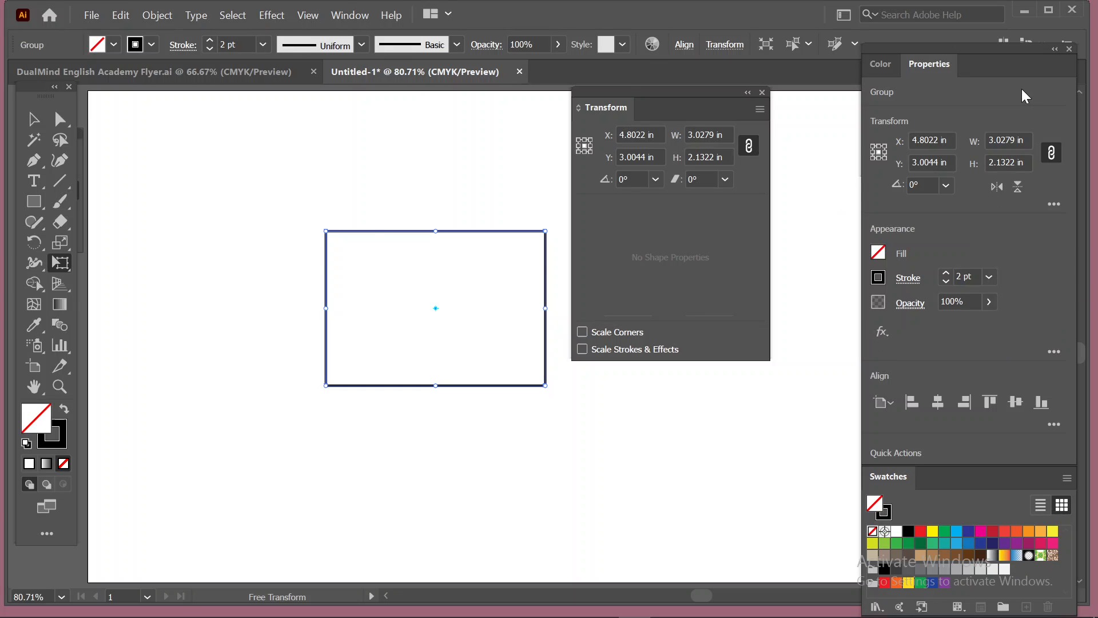
Step: Dock the toolbar and place the Free Transform widget hidden beneath it and the Transform panel clear of the rectangle
left_click(59, 276)
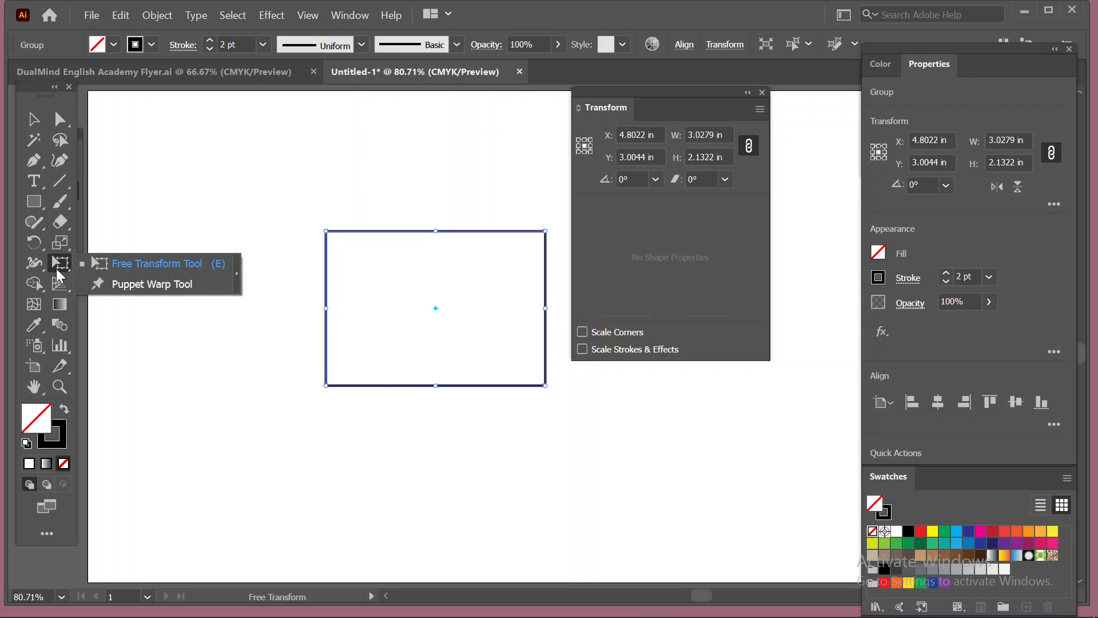
left_click(189, 267)
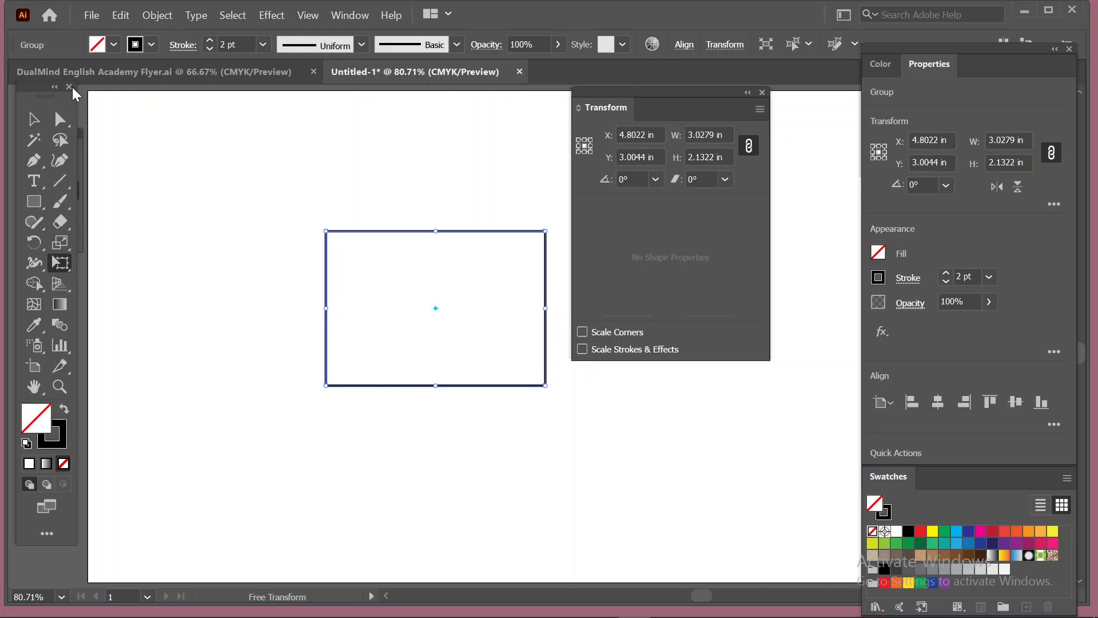
left_click_drag(75, 95, 174, 107)
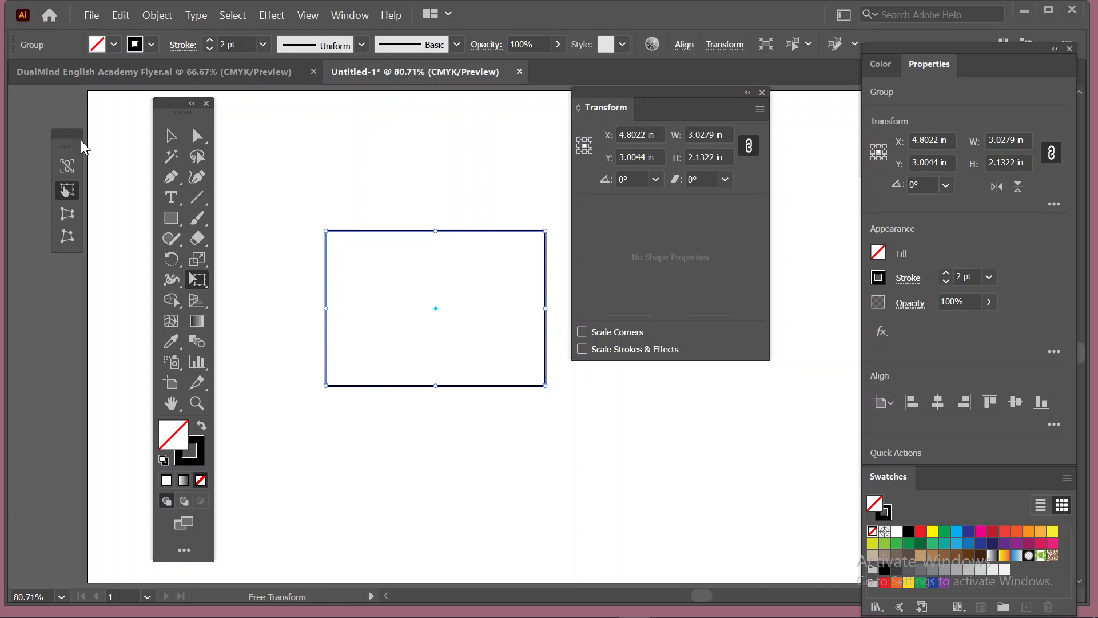
left_click_drag(64, 135, 314, 112)
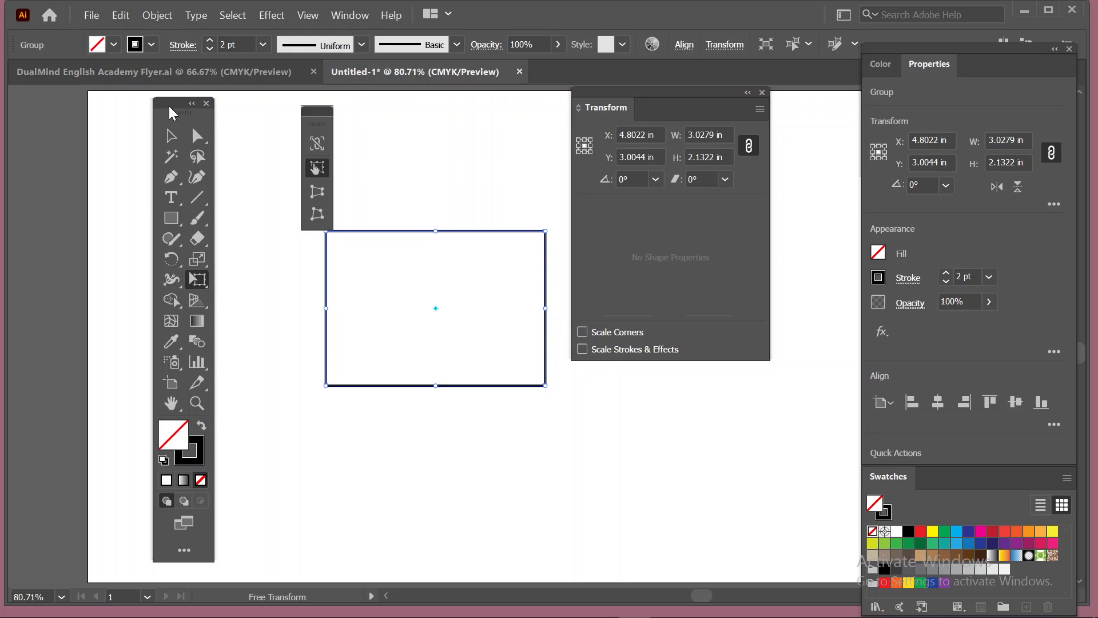
left_click_drag(170, 107, 19, 88)
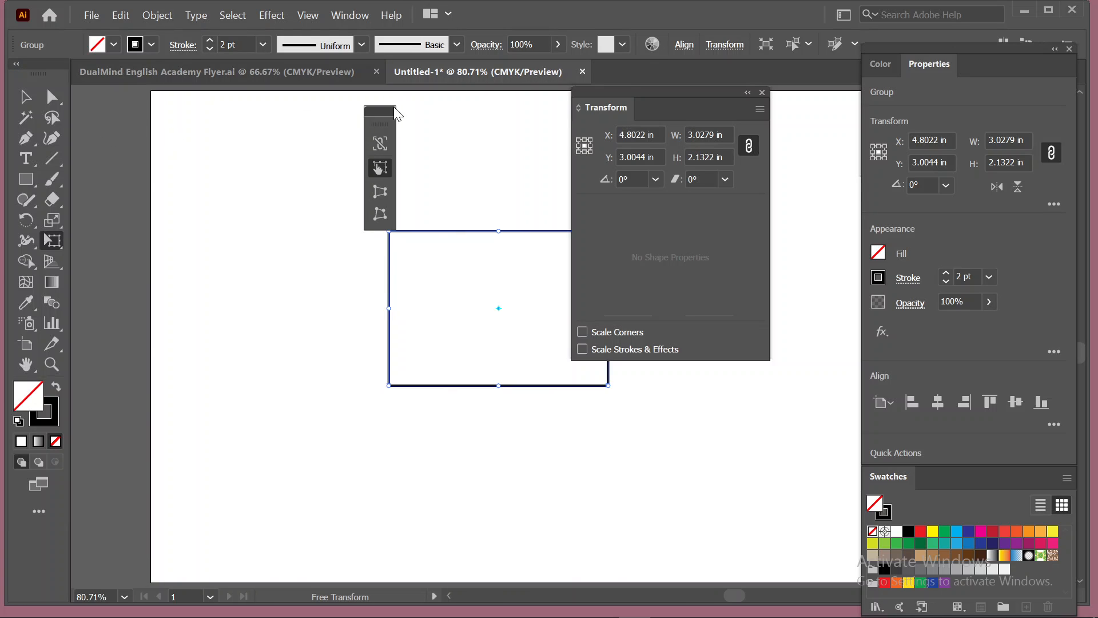
left_click_drag(396, 114, 183, 130)
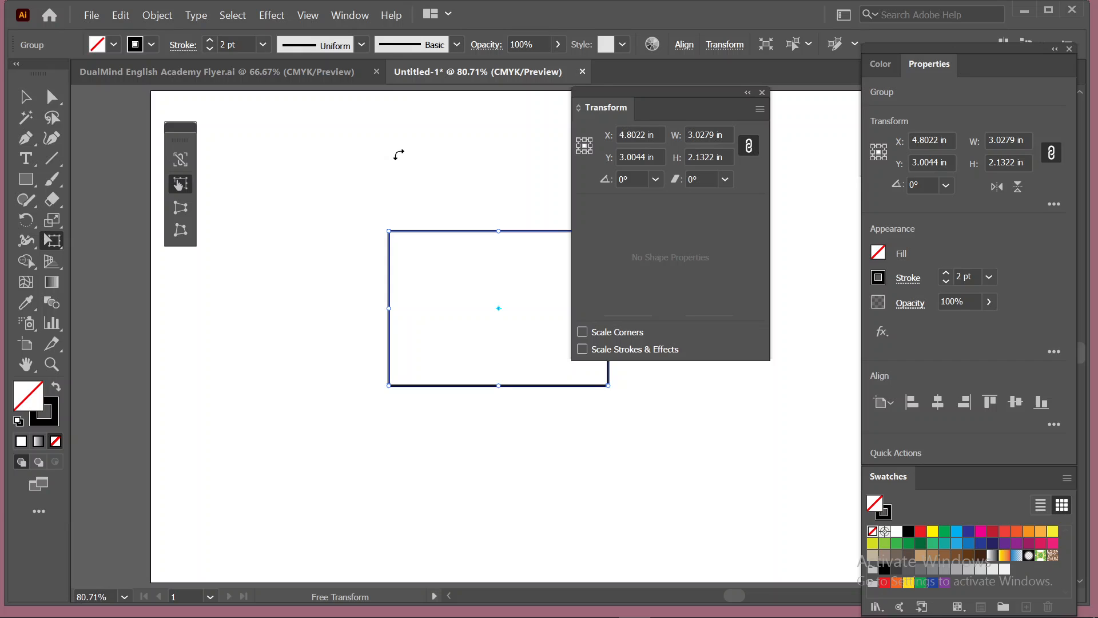
left_click_drag(656, 95, 717, 98)
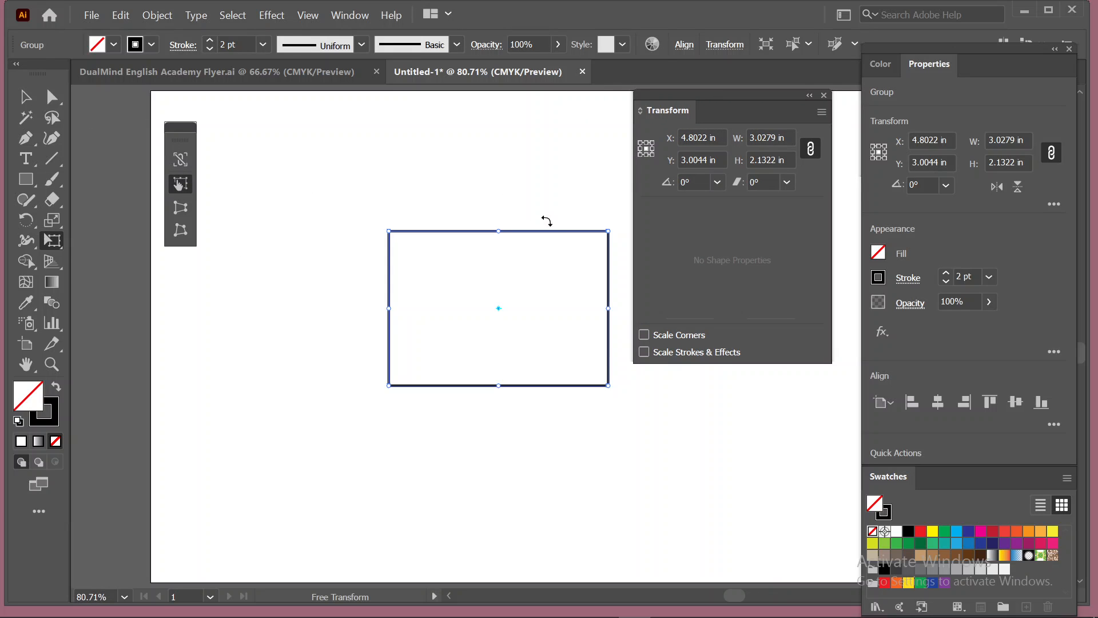
Step: Turn on the Constrain option and scale the rectangle proportionally from its corners to about 3.09 by 2.17 in
left_click(179, 162)
left_click_drag(606, 382, 458, 365)
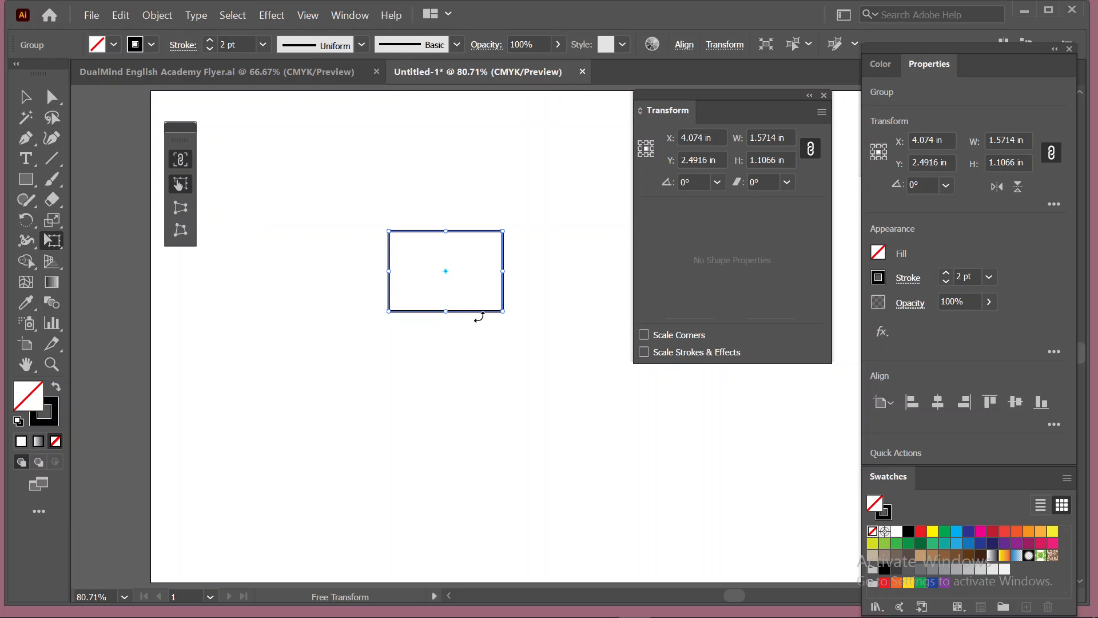
left_click_drag(503, 313, 517, 354)
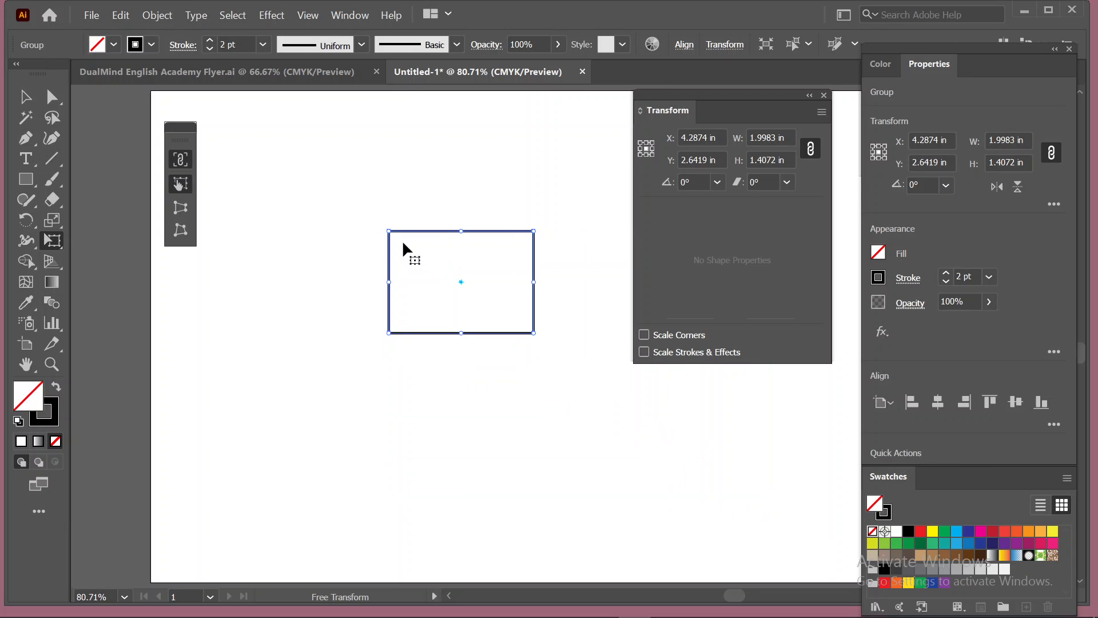
left_click_drag(389, 231, 299, 167)
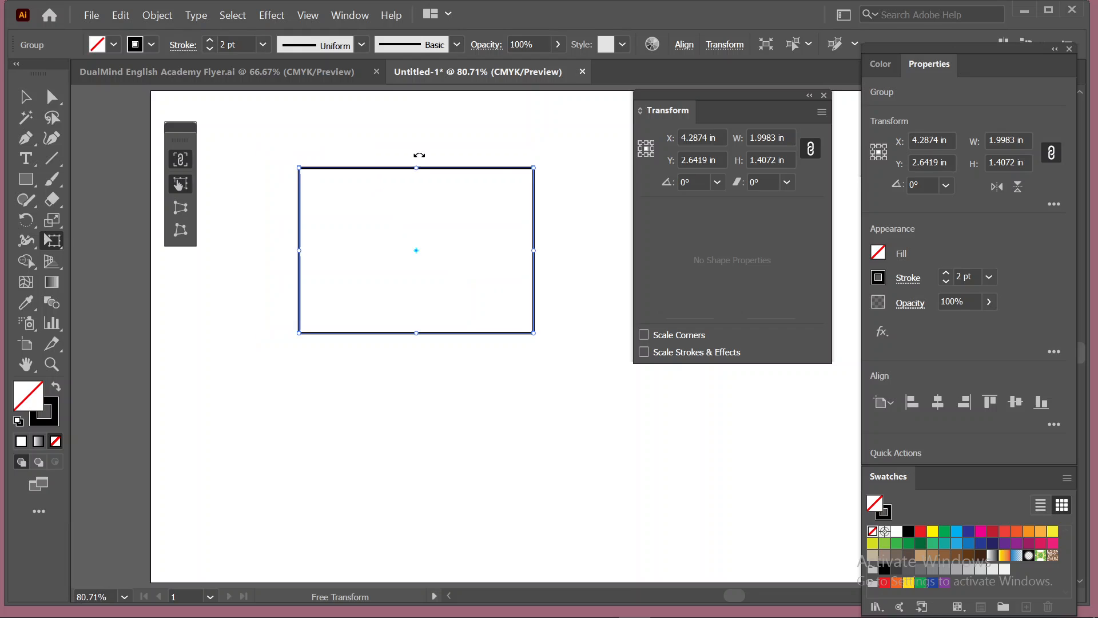
mouse_move(533, 167)
left_mouse_down()
mouse_move(633, 97)
mouse_move(420, 237)
mouse_move(528, 182)
left_mouse_up()
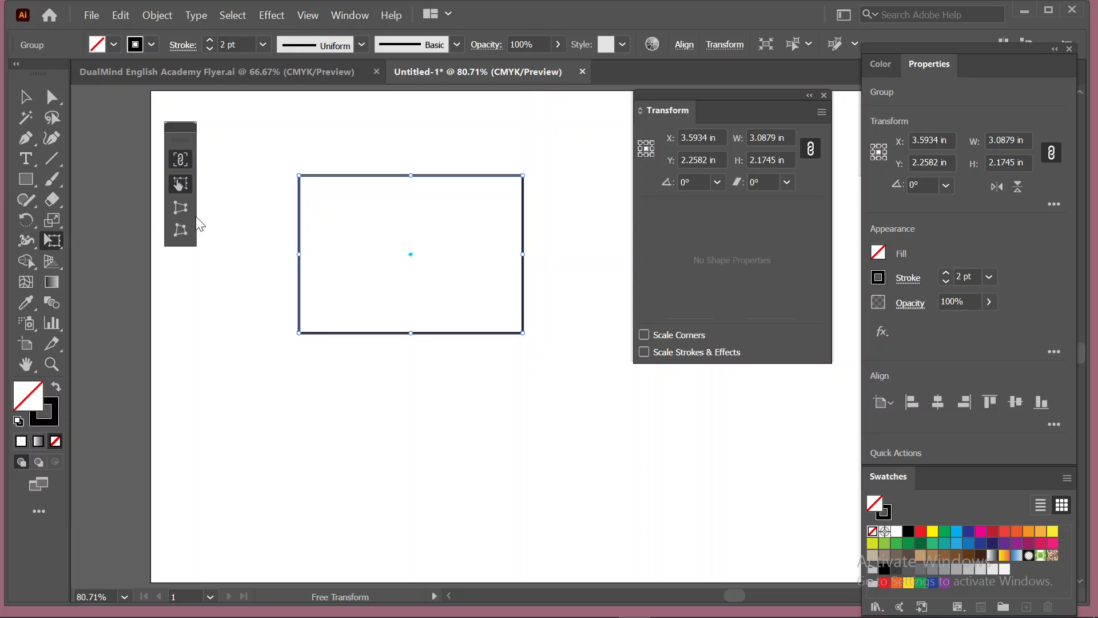
Step: With Perspective Distort, flare the rectangle's right side and bring it back, then widen its bottom edge to about 4.56 in
left_click(181, 211)
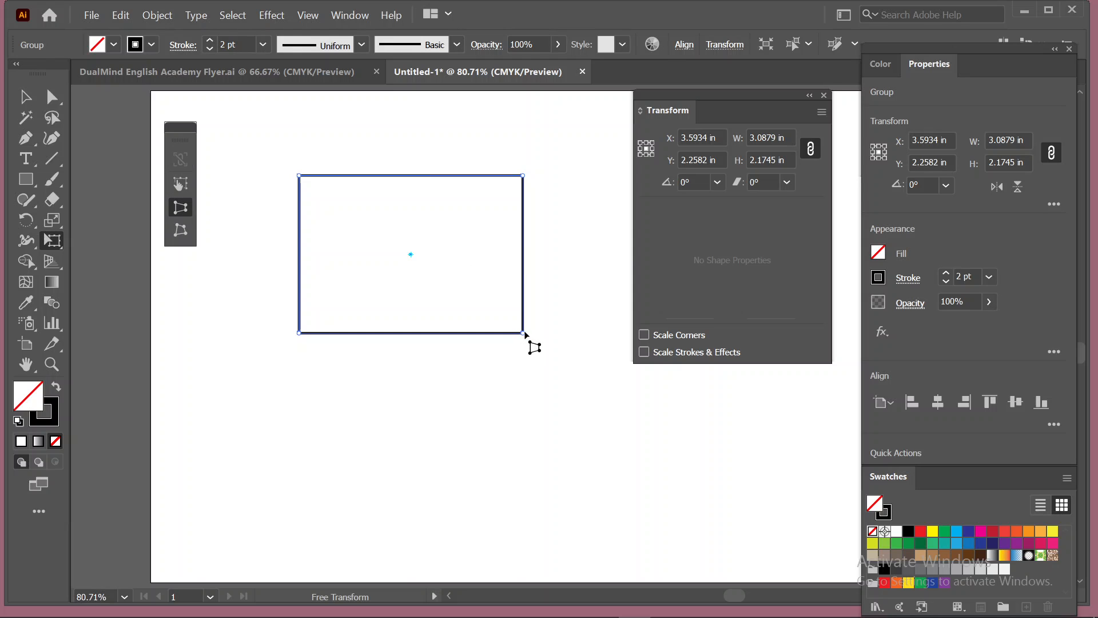
left_click_drag(523, 333, 522, 390)
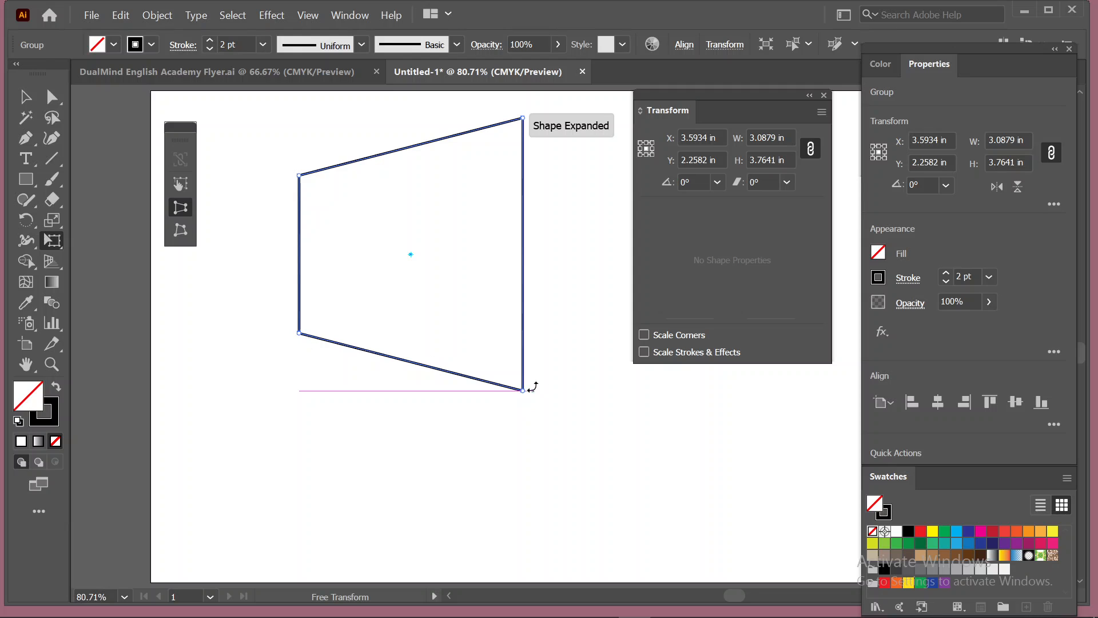
left_click_drag(514, 339, 515, 331)
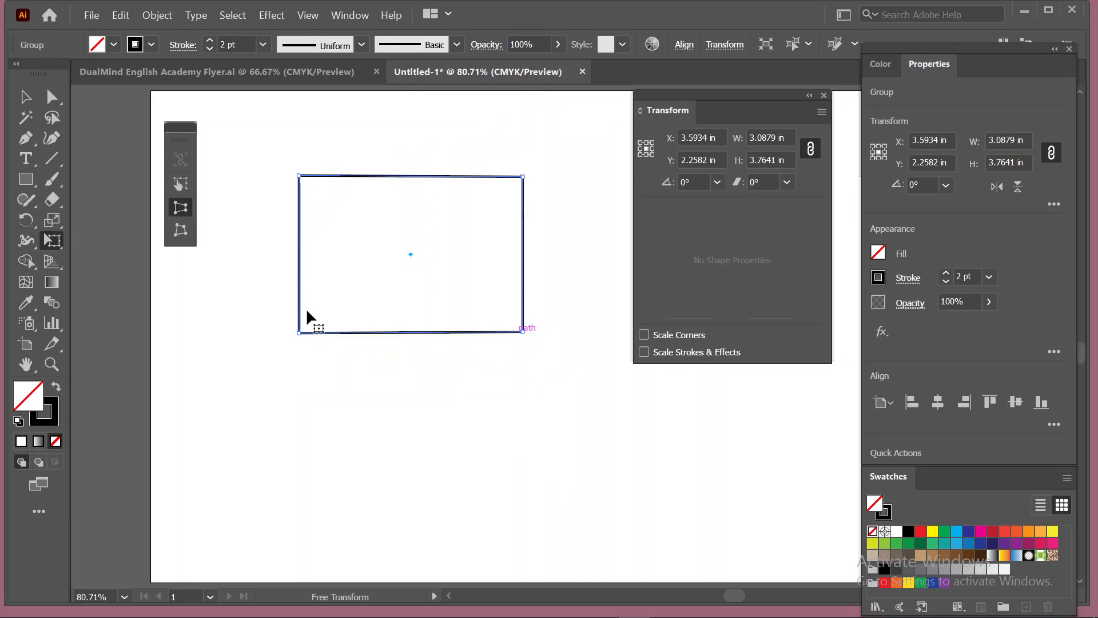
left_click_drag(300, 332, 245, 332)
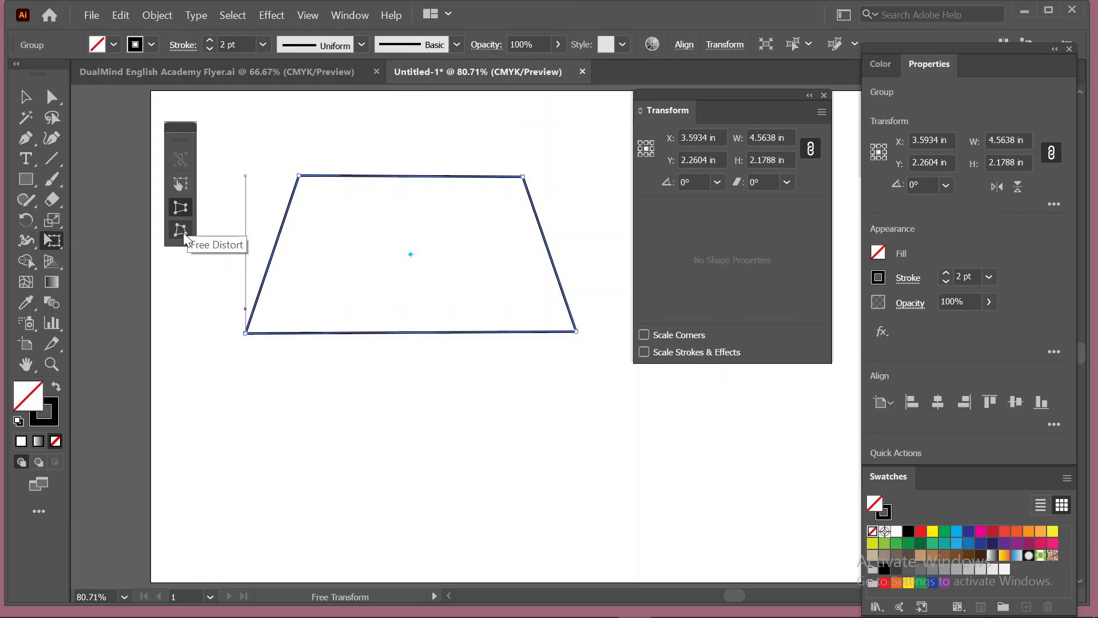
Step: With Free Distort, move the trapezoid's corners independently into an irregular quadrilateral about 5.03 by 4.48 in
left_click(184, 229)
left_click_drag(262, 144, 169, 96)
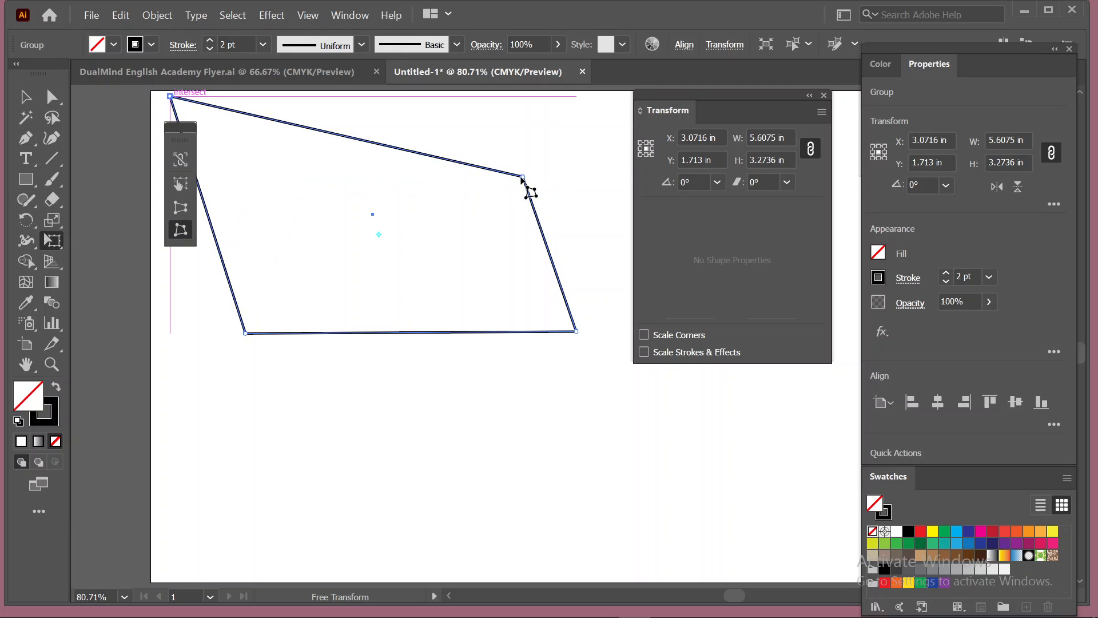
left_click_drag(524, 178, 601, 113)
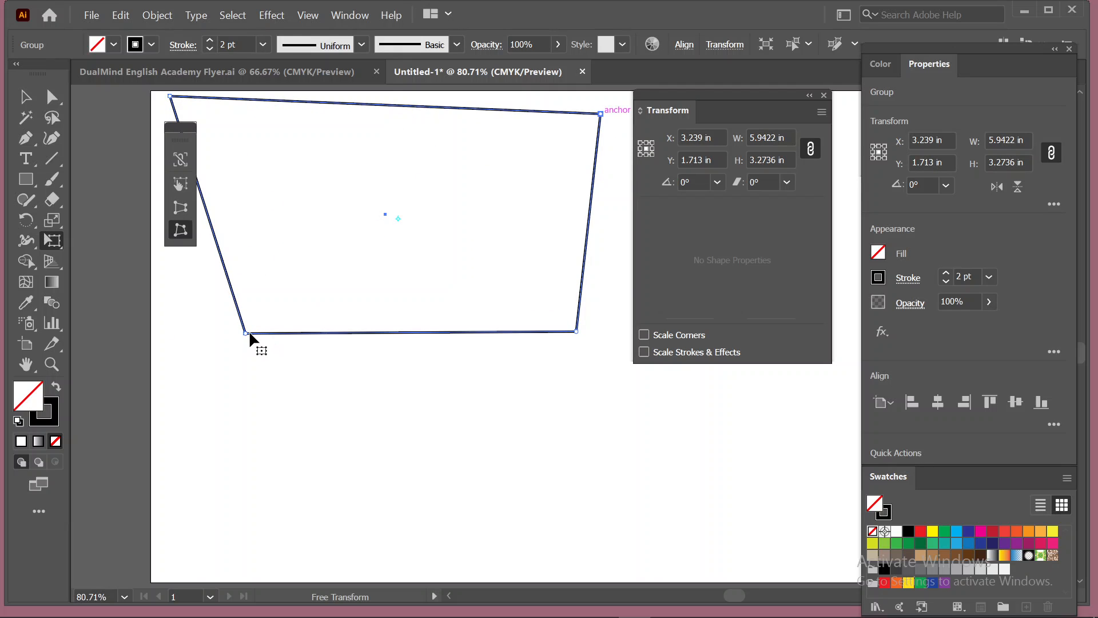
left_click_drag(247, 332, 236, 438)
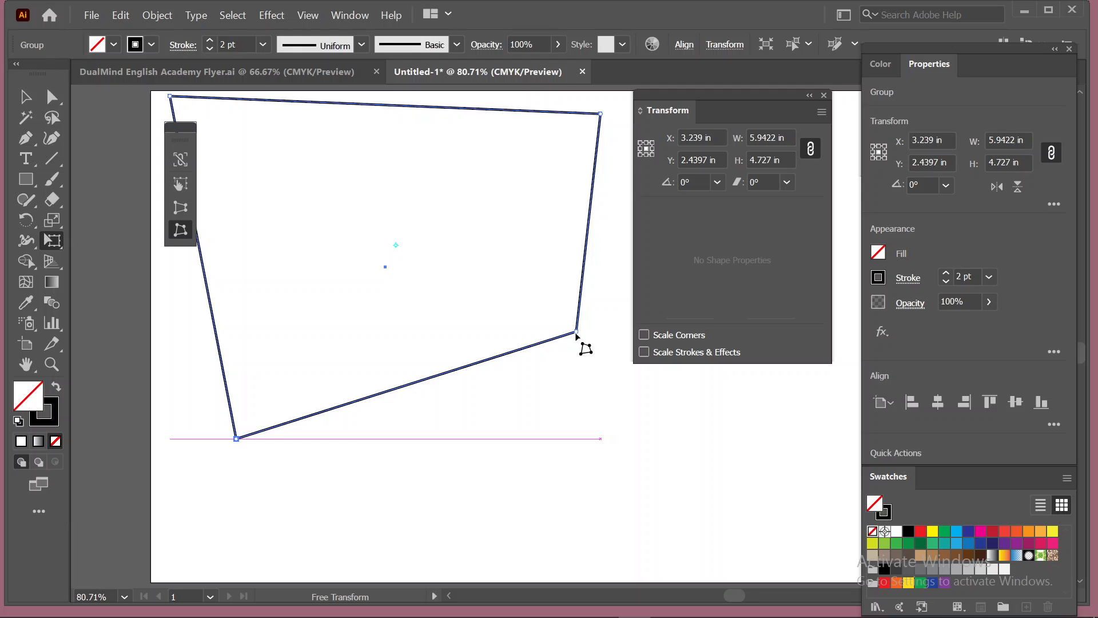
mouse_move(578, 333)
left_mouse_down()
mouse_move(627, 473)
mouse_move(595, 544)
mouse_move(428, 547)
mouse_move(568, 503)
mouse_move(509, 366)
mouse_move(577, 330)
left_mouse_up()
left_click_drag(341, 251, 265, 179)
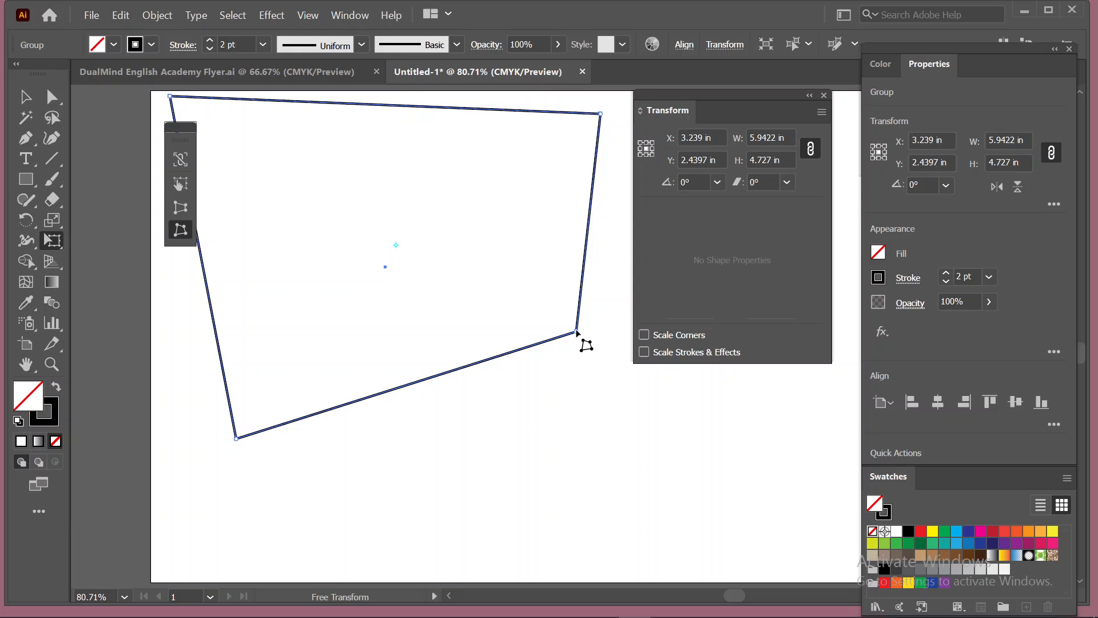
left_click_drag(576, 332, 275, 212)
left_click_drag(174, 94, 441, 306)
left_click_drag(177, 103, 327, 260)
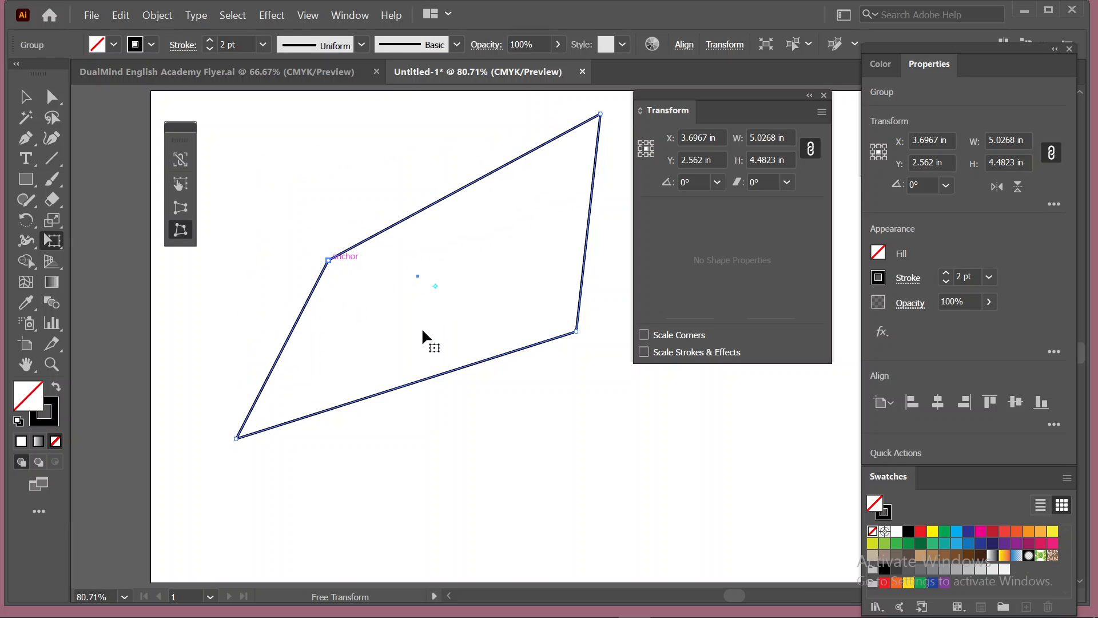
Step: Repeat the last distortion on the quadrilateral, and delete the shape from the artboard
key("v")
key("ctrl+d")
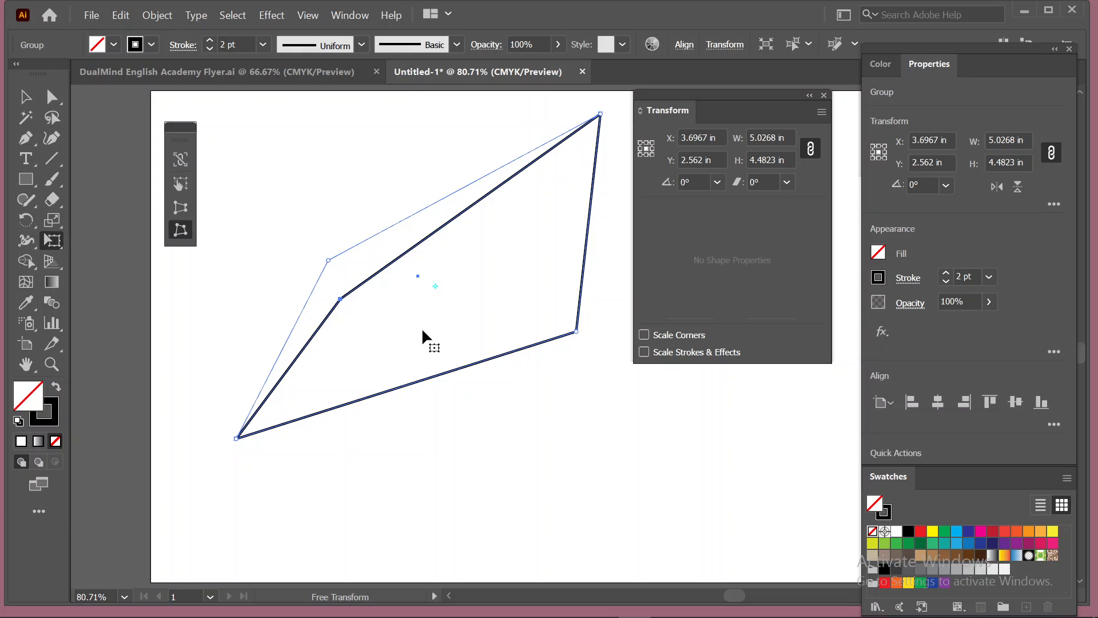
key("ctrl+d")
key("e")
key("Delete")
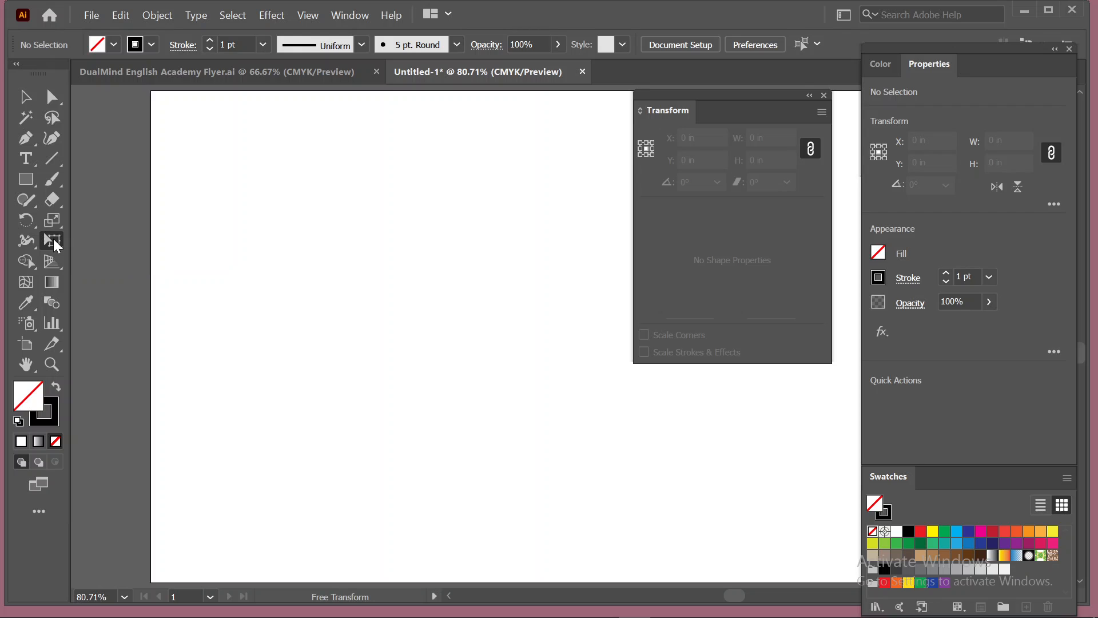
Step: Float the toolbar over the artboard, dock it back, and collapse the Transform panel to an icon
left_click_drag(26, 73, 232, 150)
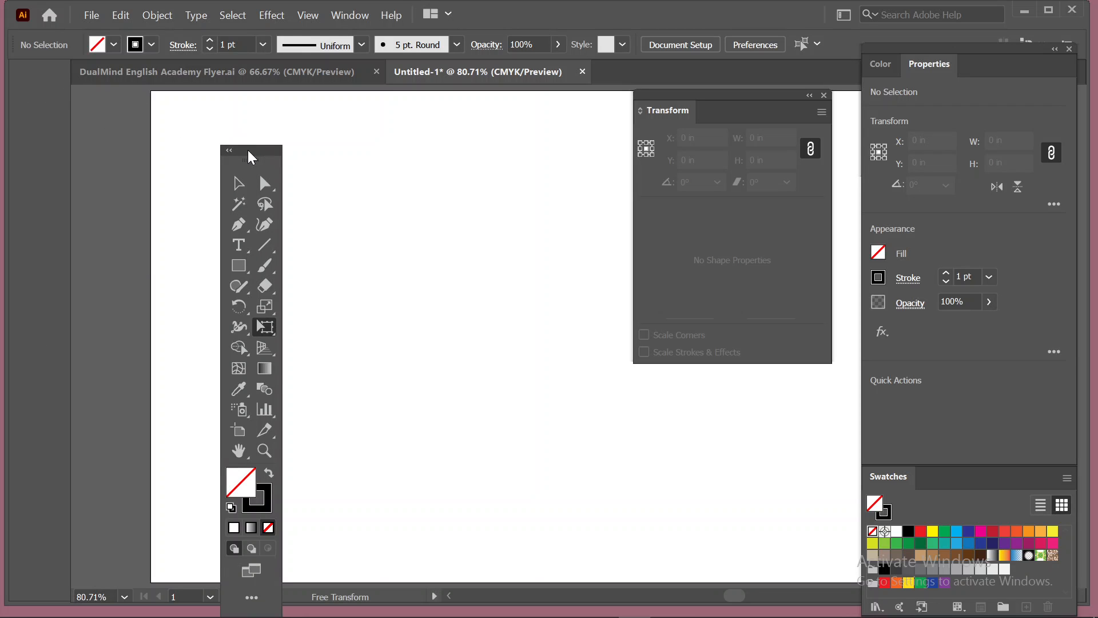
left_click_drag(238, 150, 43, 82)
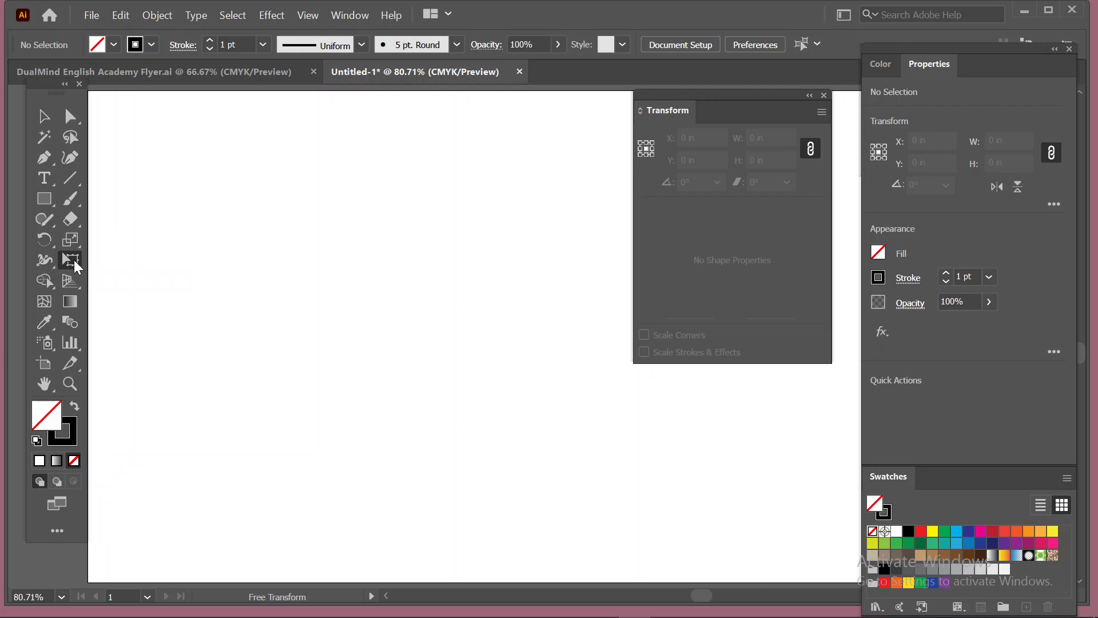
left_click_drag(36, 83, 43, 108)
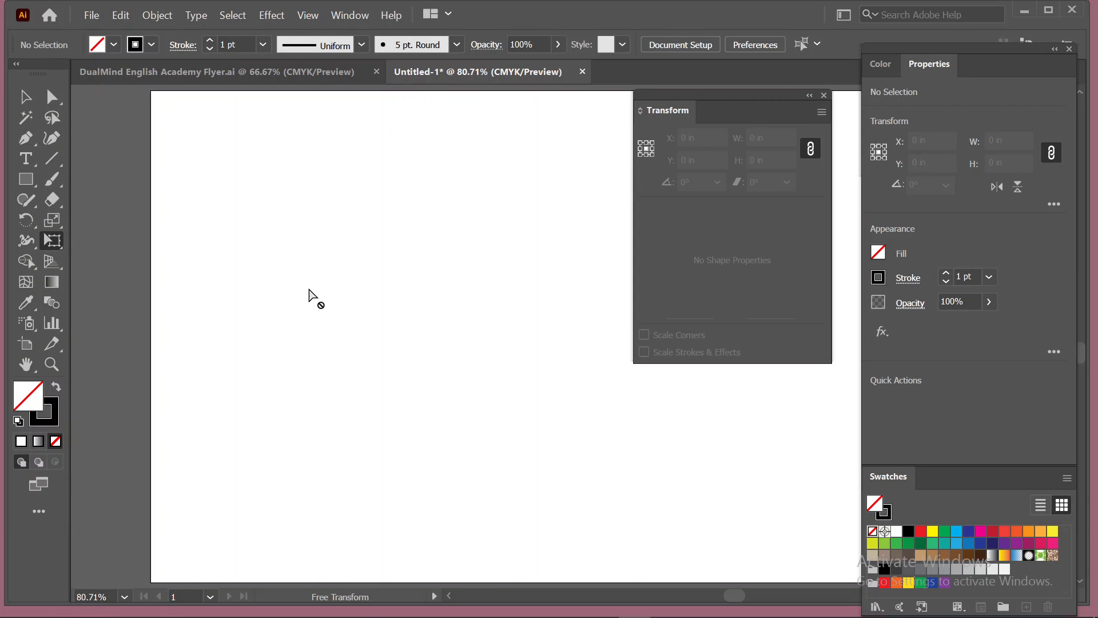
left_click(810, 95)
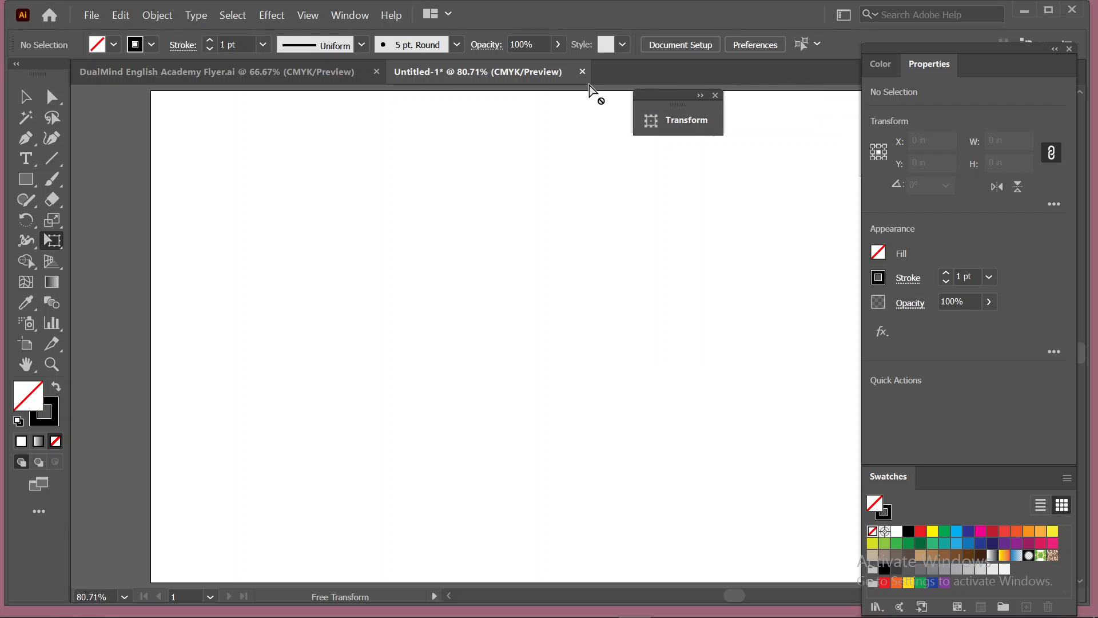
left_click(25, 179)
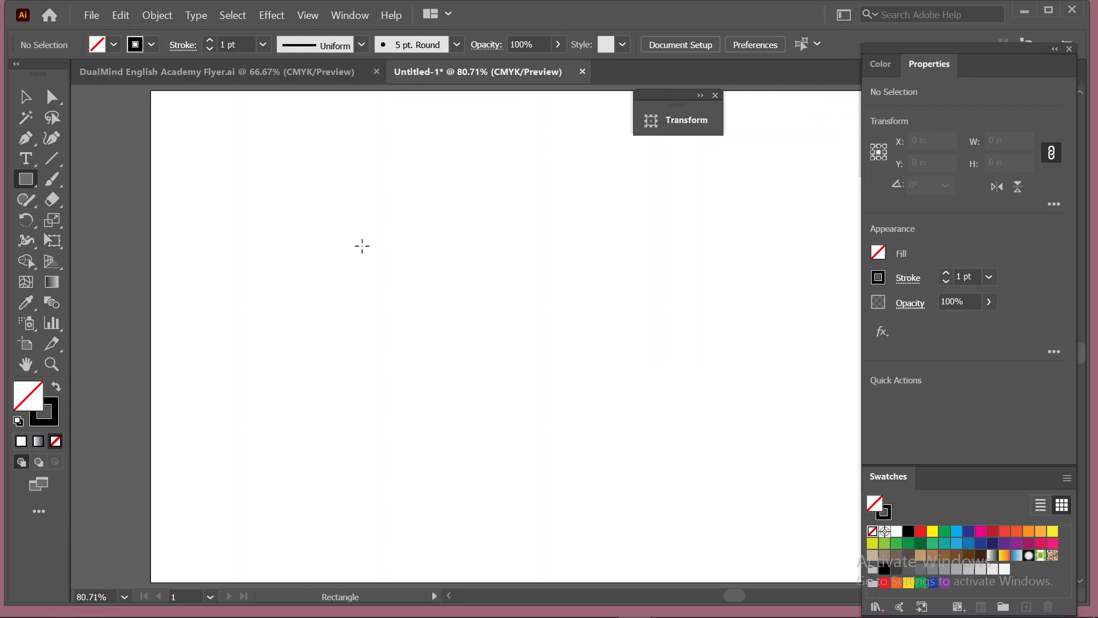
left_click_drag(202, 153, 275, 214)
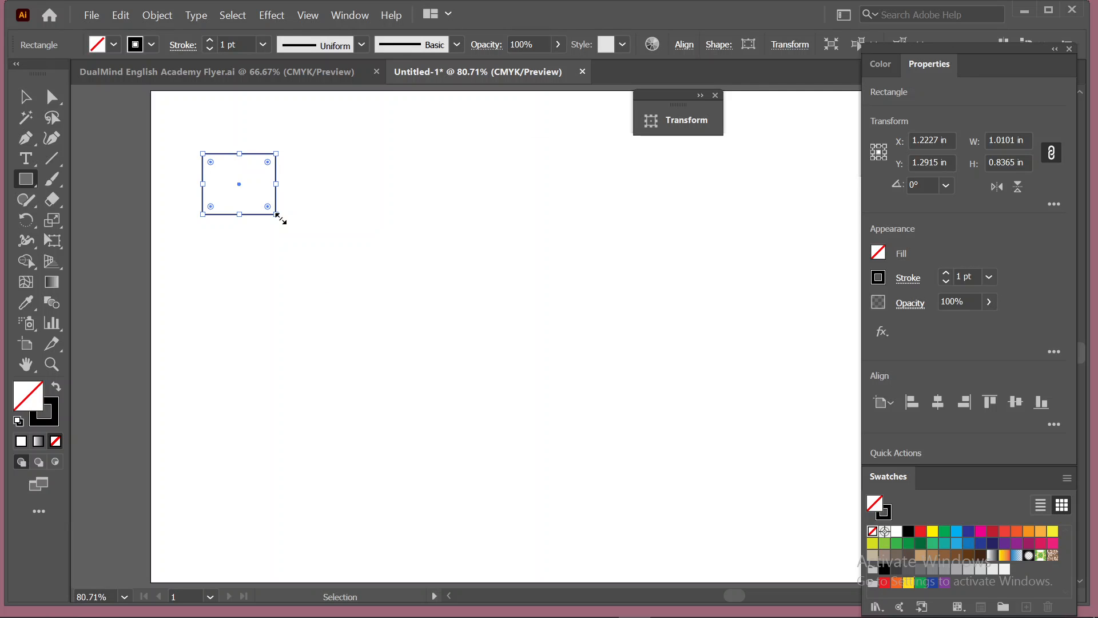
key("ctrl+z")
key("ctrl+z")
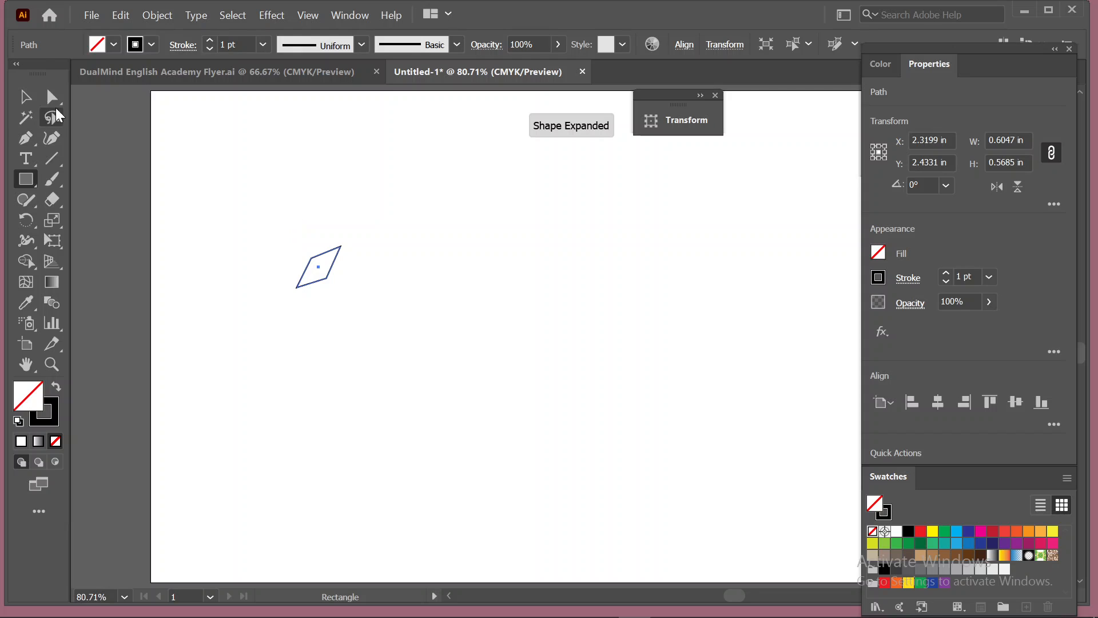
left_click(25, 96)
left_click_drag(255, 211, 415, 346)
key("Delete")
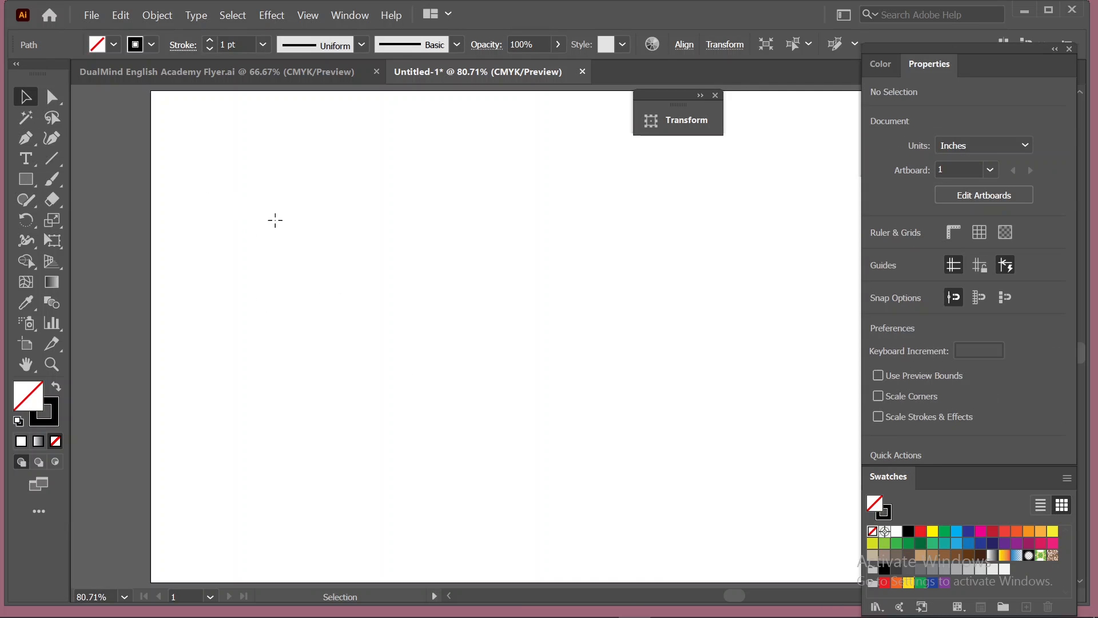
Step: Draw an unfilled rectangle about 2.19 by 1.45 in with a 1 pt black stroke on the empty artboard
key("m")
left_click(226, 215)
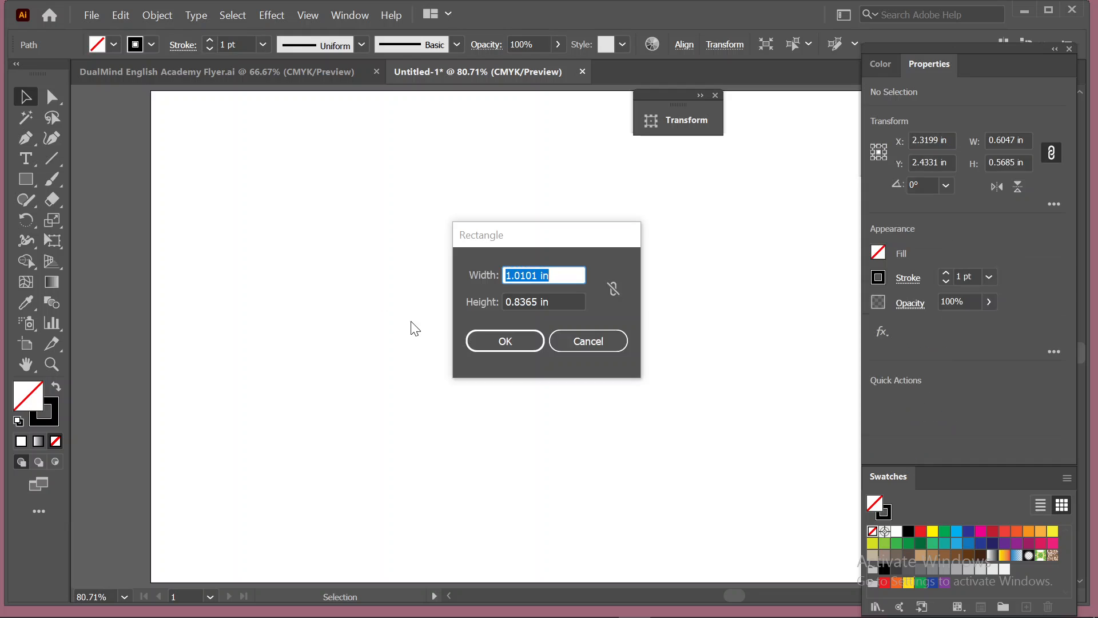
key("Escape")
left_click_drag(264, 231, 423, 336)
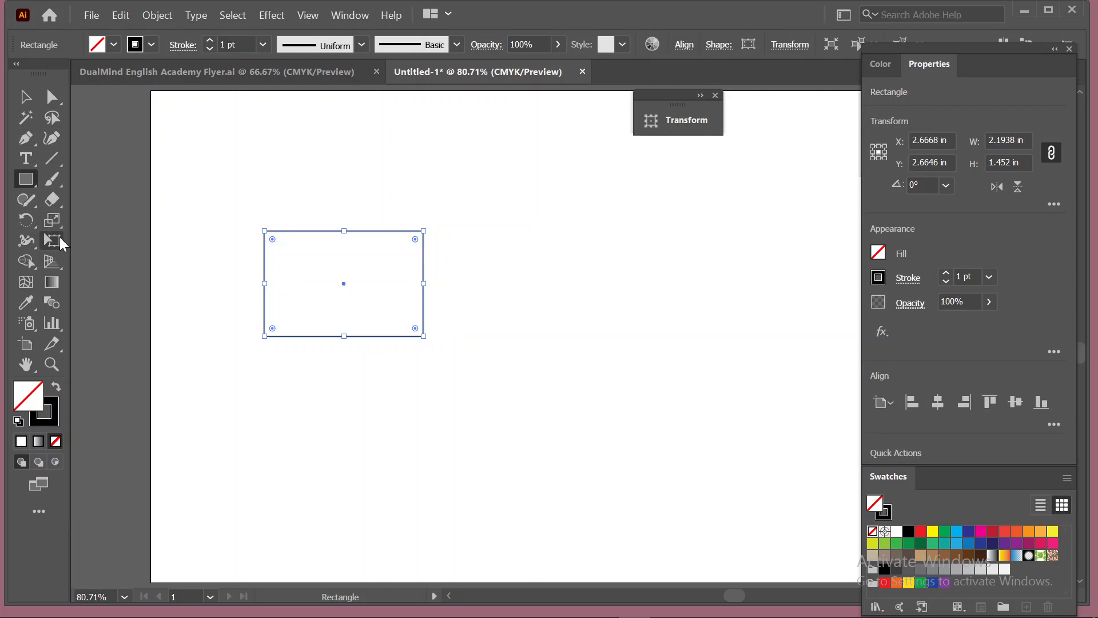
Step: Move the rectangle up and to the left with Free Transform, to about X 2.24 in, Y 2.50 in
left_click(52, 241)
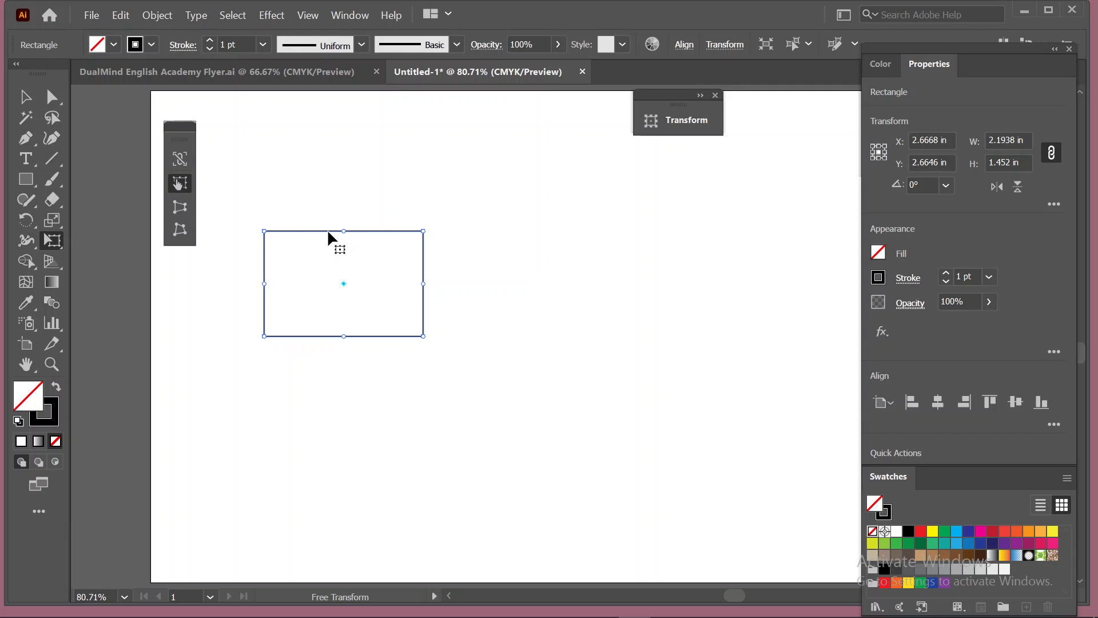
mouse_move(327, 229)
left_mouse_down()
mouse_move(458, 238)
mouse_move(320, 228)
left_mouse_up()
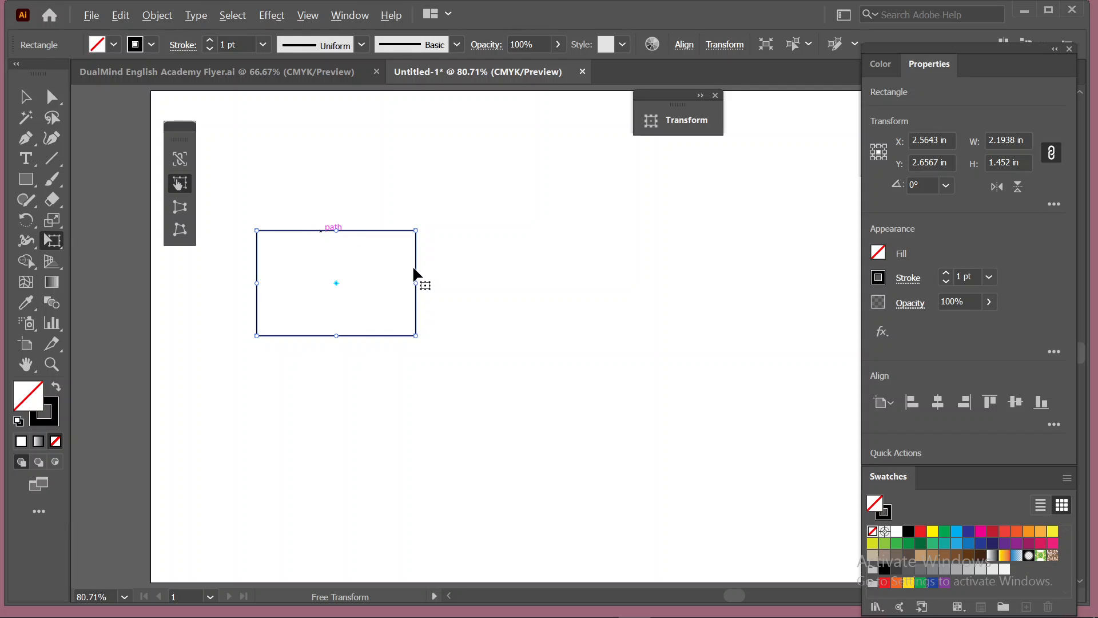
left_click_drag(413, 268, 391, 256)
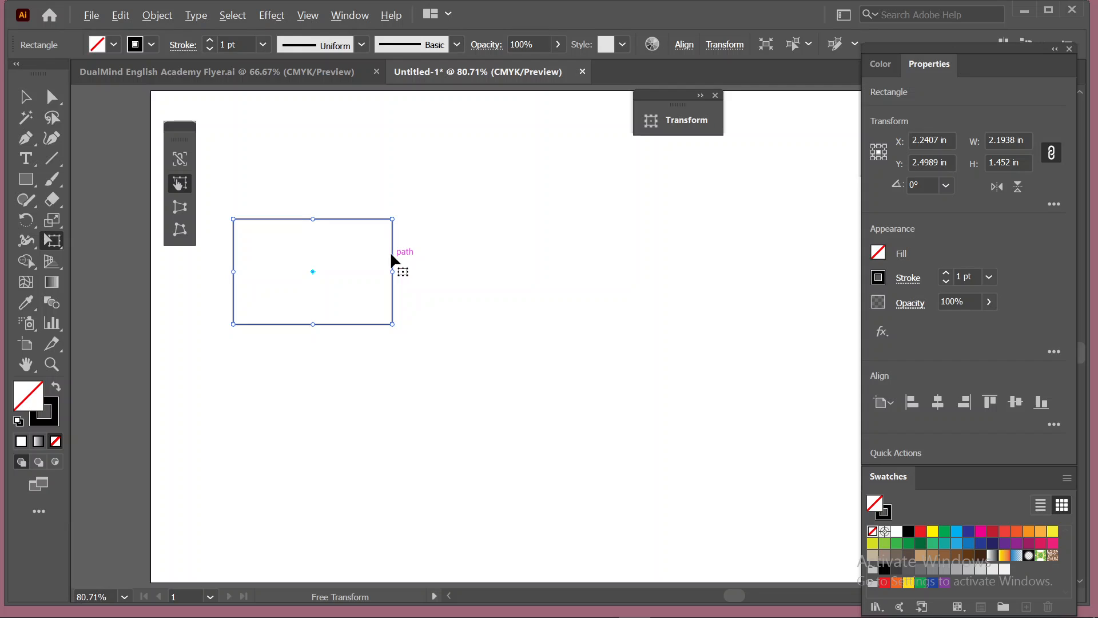
Step: Copy the rectangle sideways into an evenly spaced row of four, and move the row to about X 4.81 in, Y 2.44 in
left_click(26, 97)
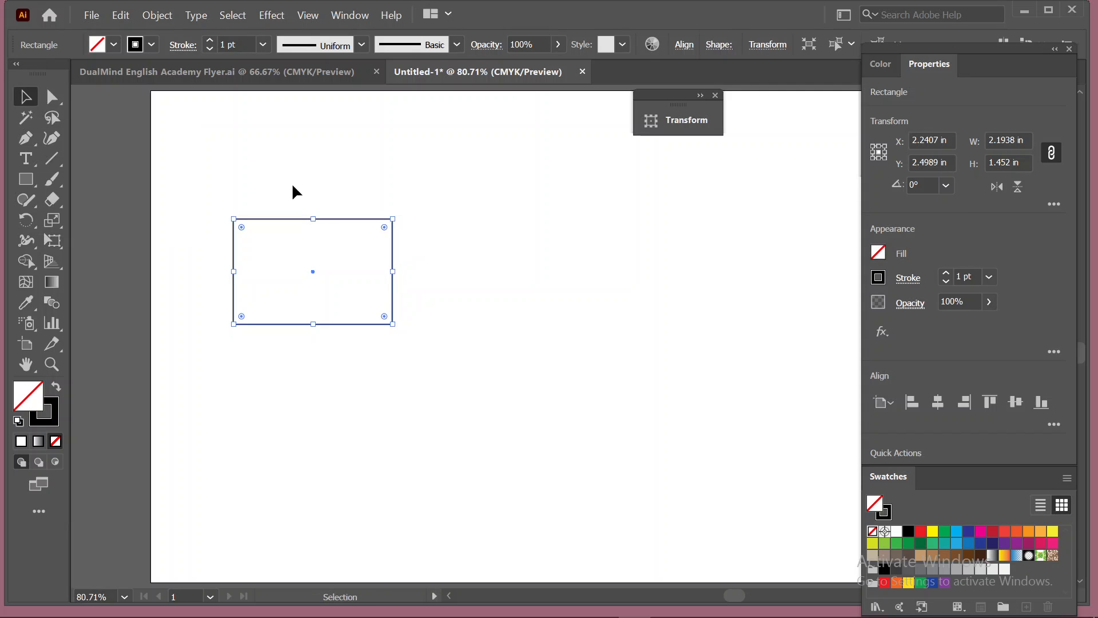
left_click_drag(394, 260, 565, 296)
key("ctrl+d")
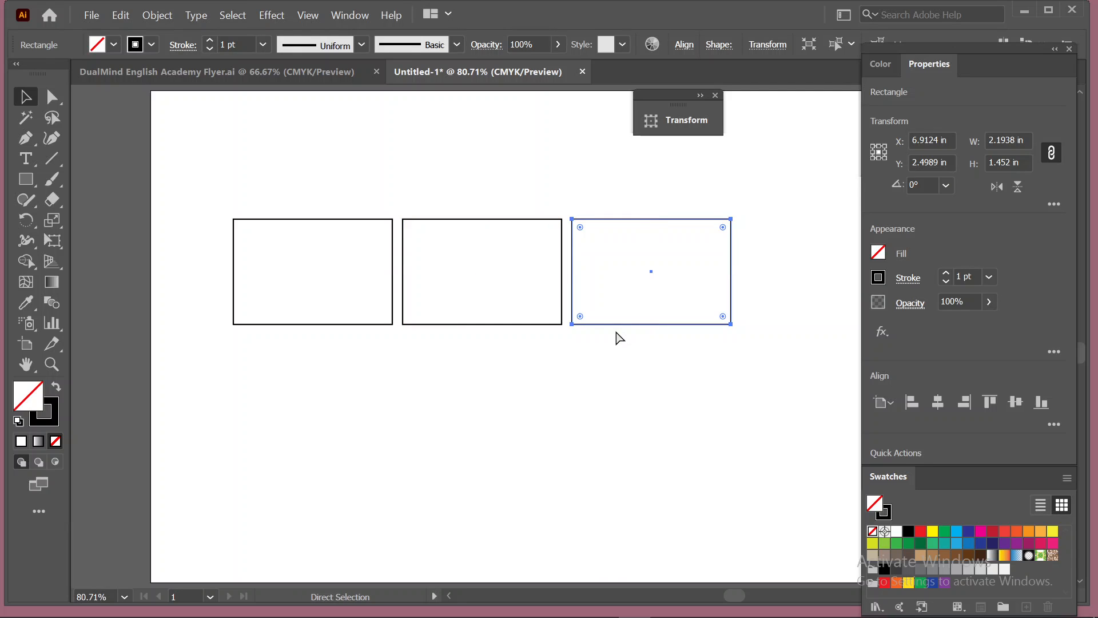
key("ctrl+d")
left_click_drag(214, 203, 755, 261)
left_click_drag(691, 218, 623, 214)
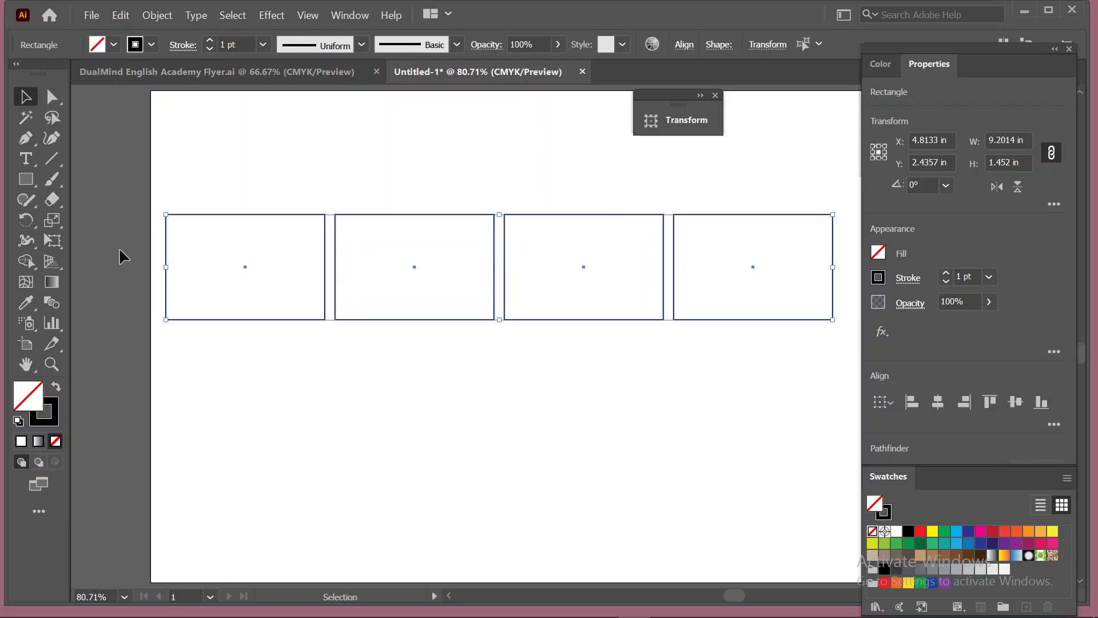
Step: Activate Perspective Distort for the row of rectangles and move the Free Transform widget off the artboard
left_click(49, 243)
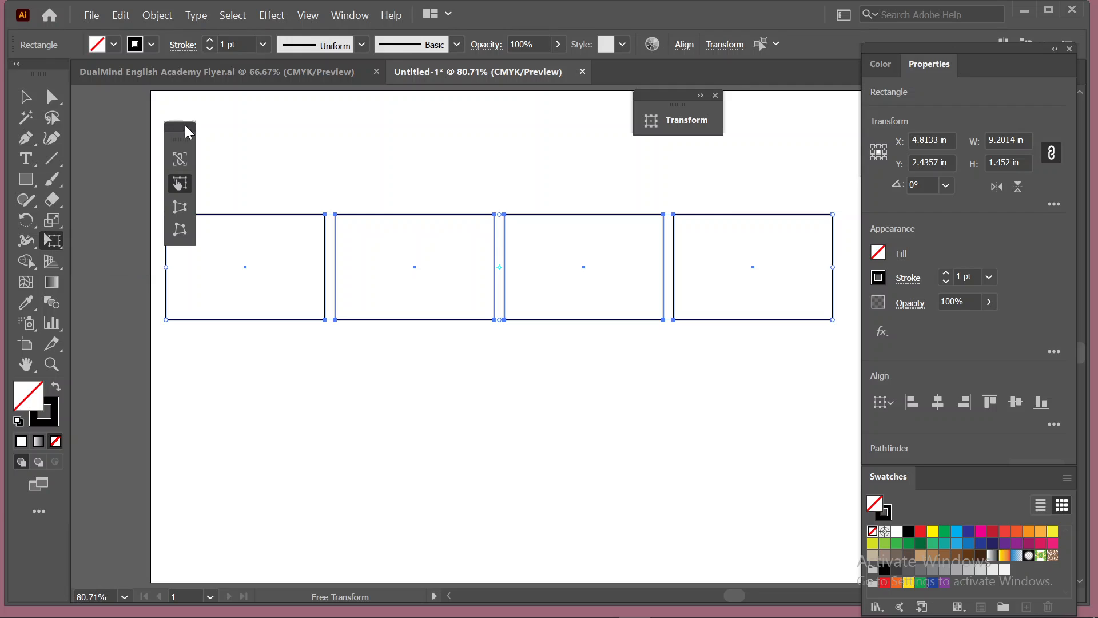
left_click_drag(178, 130, 155, 104)
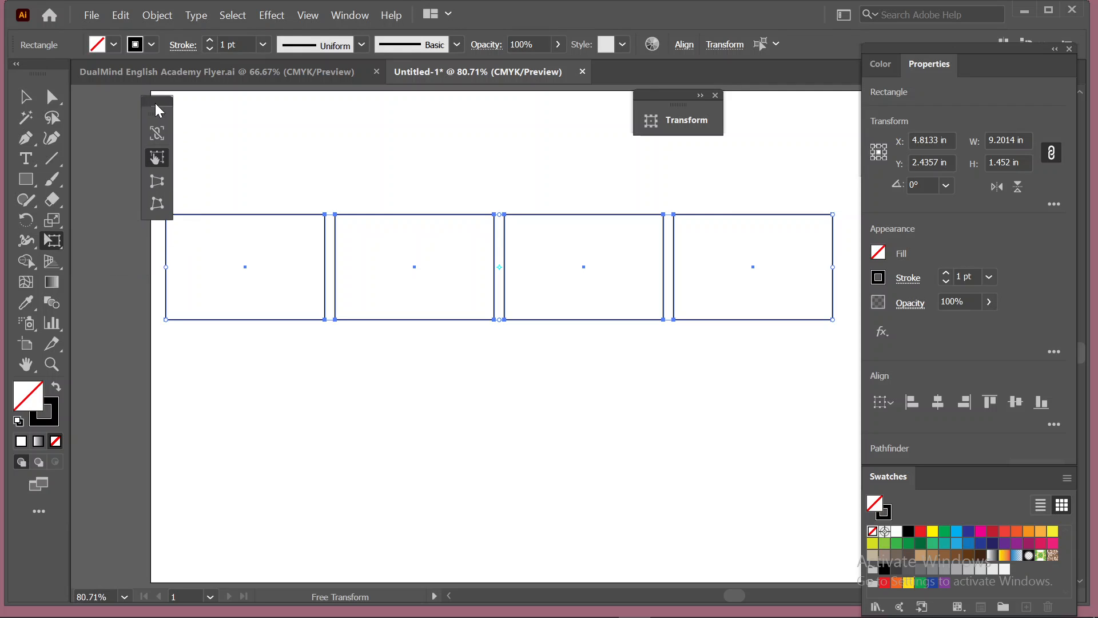
left_click(158, 182)
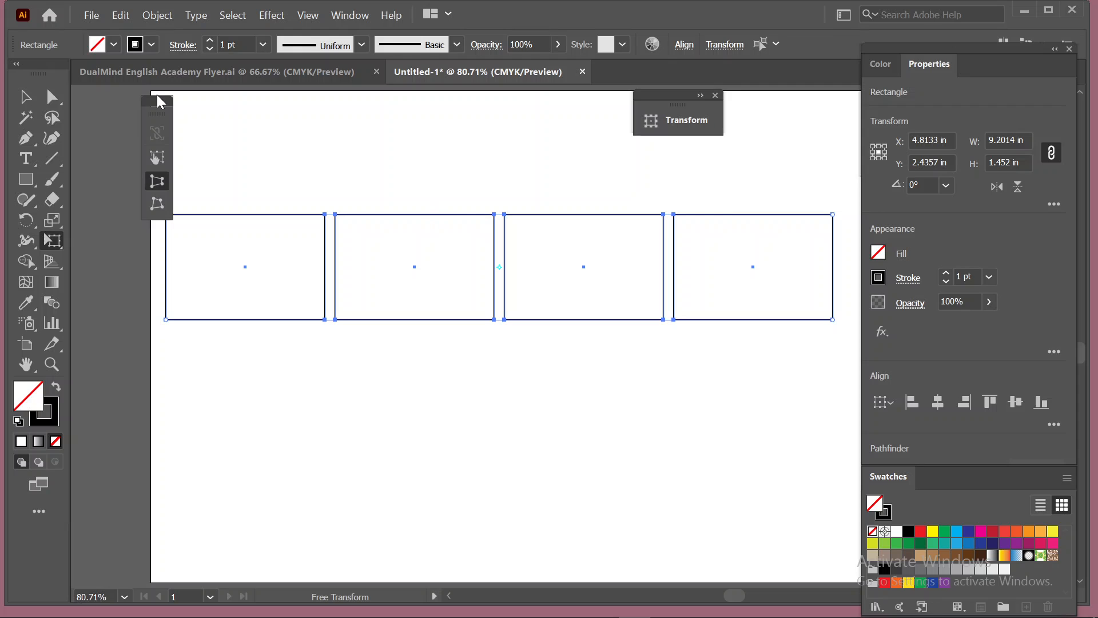
left_click_drag(162, 108, 109, 107)
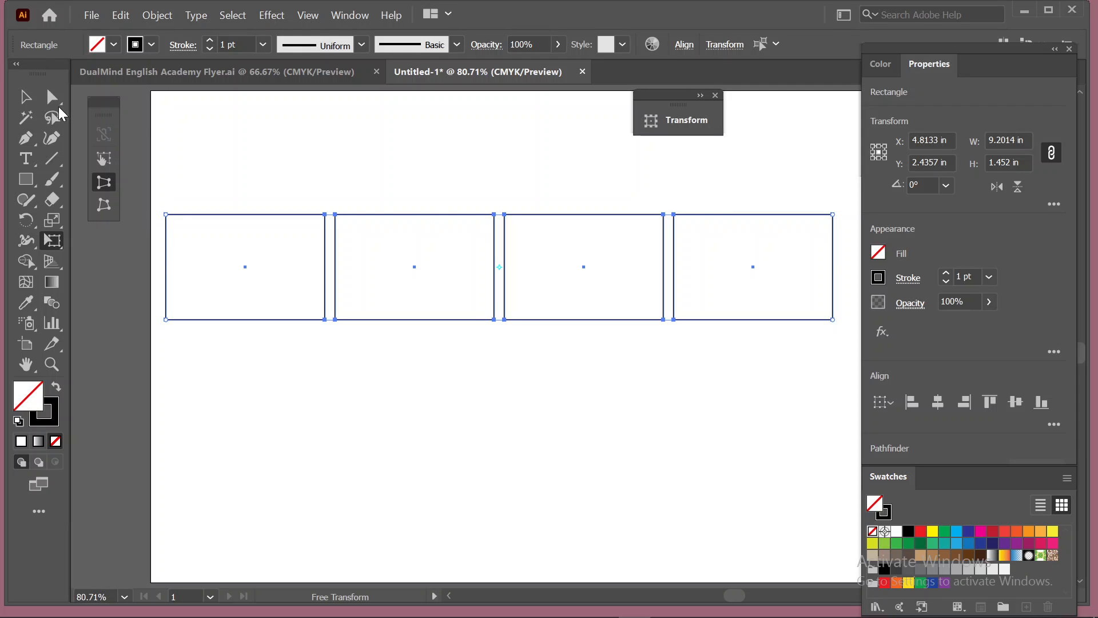
Step: Copy the row of four rectangles straight down twice at equal spacing to make a grid of three rows
left_click(22, 100)
left_click_drag(196, 187, 757, 286)
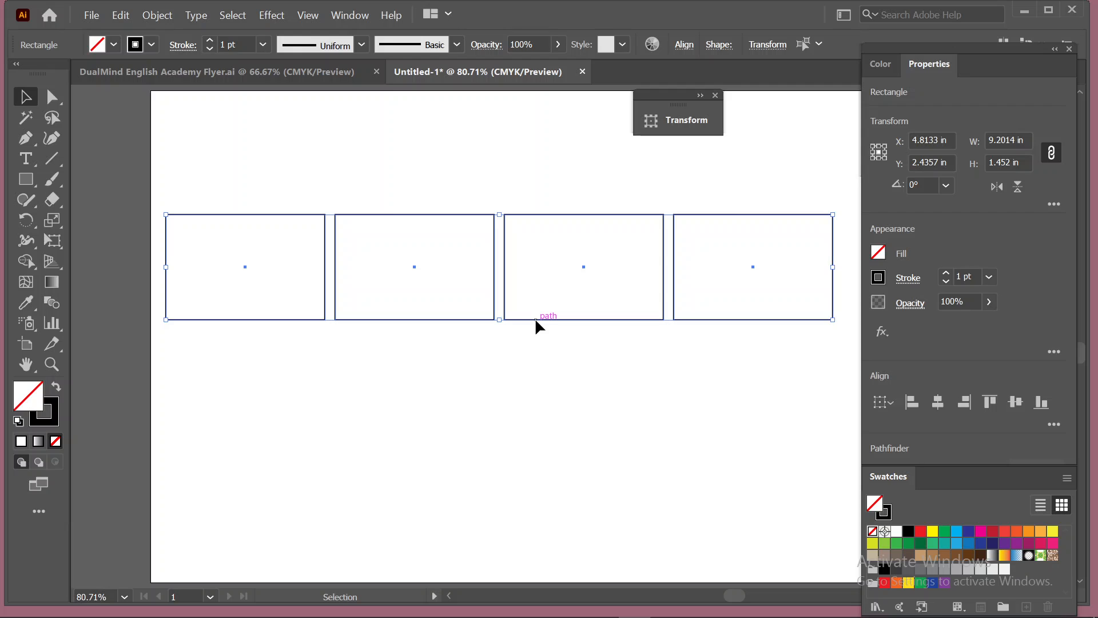
left_click_drag(534, 318, 539, 449)
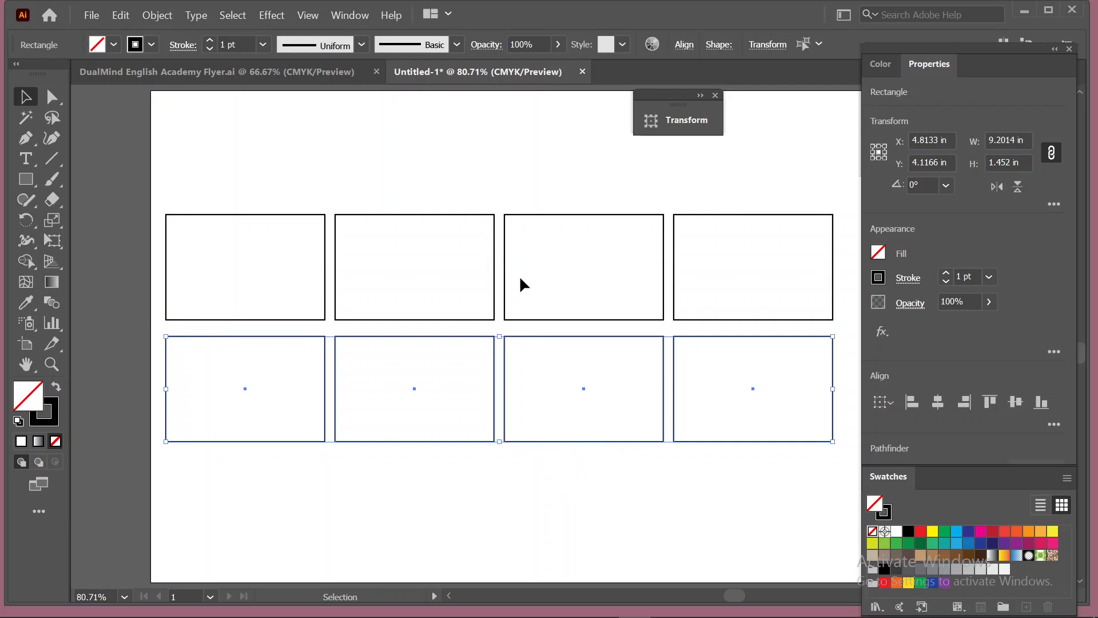
key("ctrl+d")
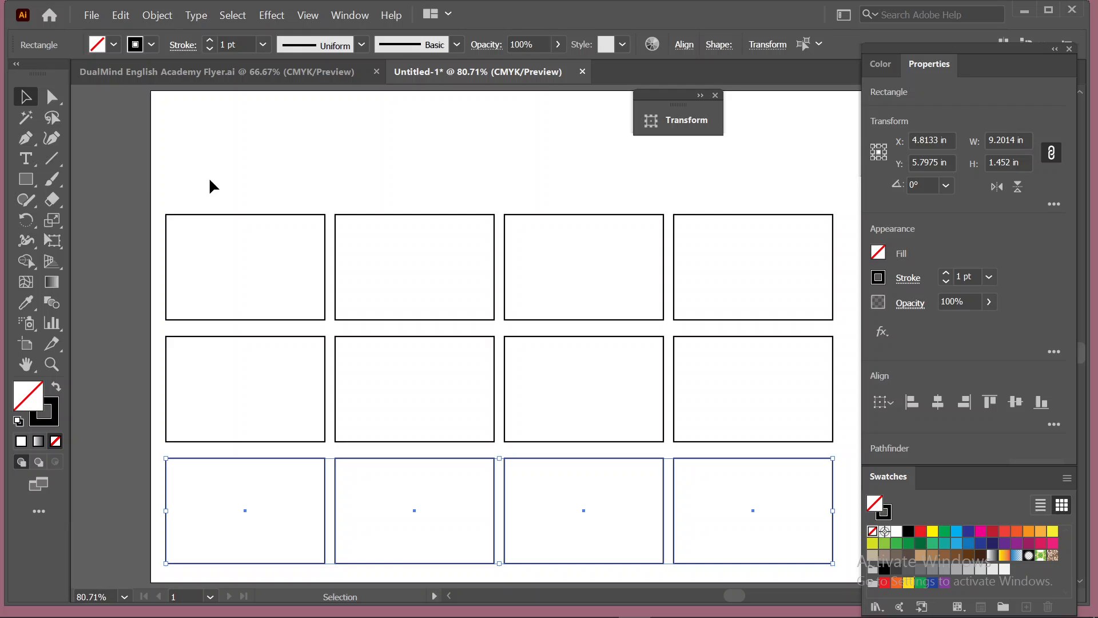
Step: Select the upper anchor points of the top row of rectangles with Direct Selection and raise them, making the row about 1.56 in high
left_click(50, 97)
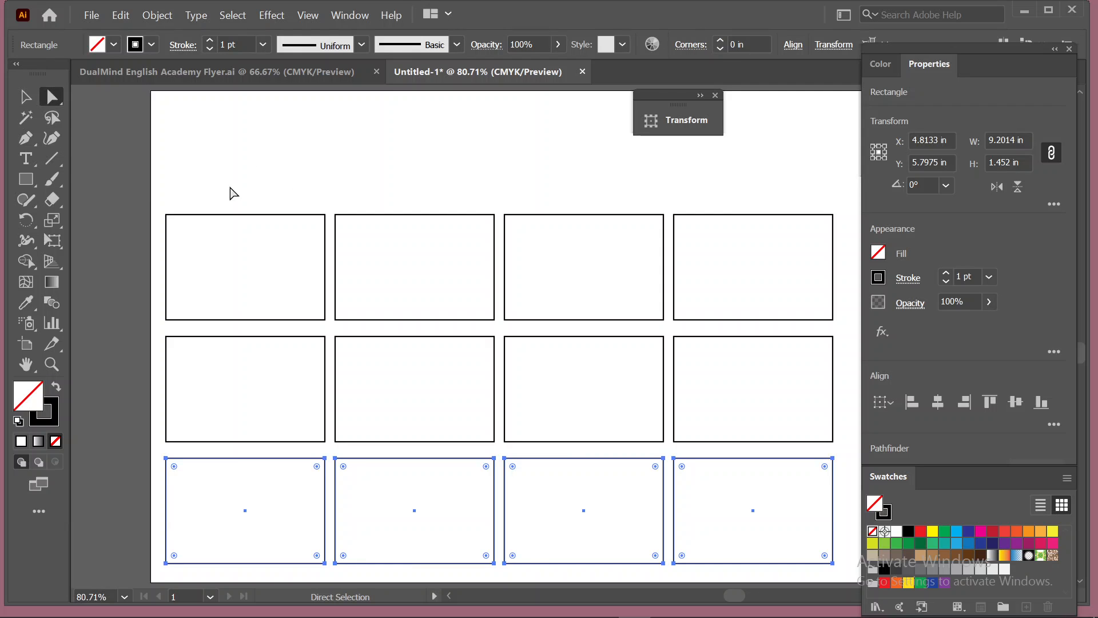
left_click_drag(163, 193, 846, 250)
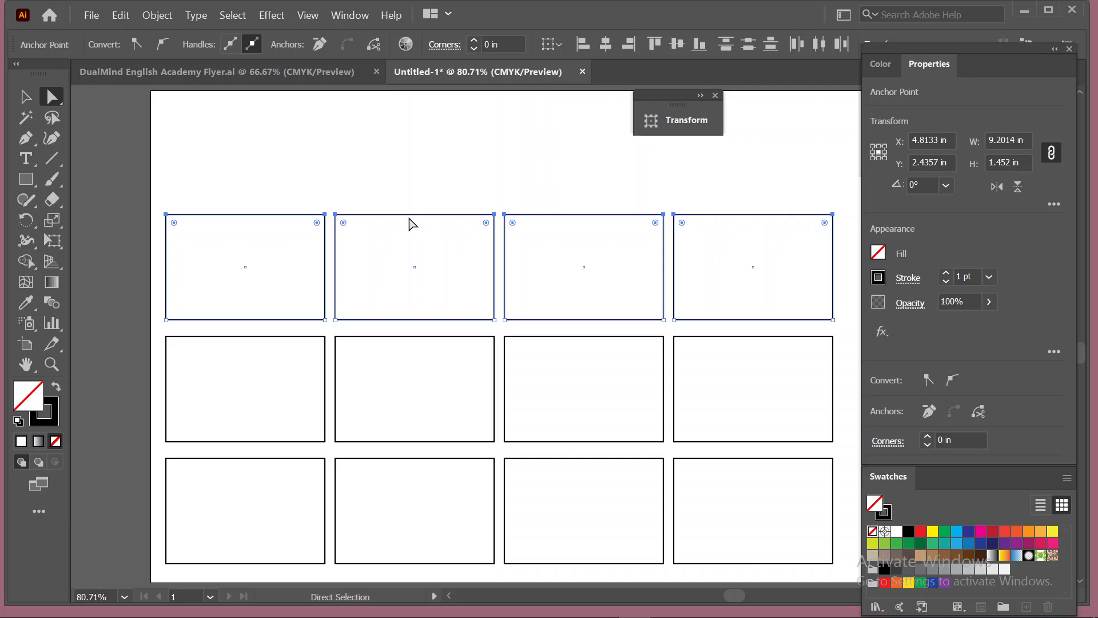
mouse_move(412, 214)
left_mouse_down()
mouse_move(578, 211)
mouse_move(290, 205)
mouse_move(443, 207)
mouse_move(400, 207)
mouse_move(409, 203)
left_mouse_up()
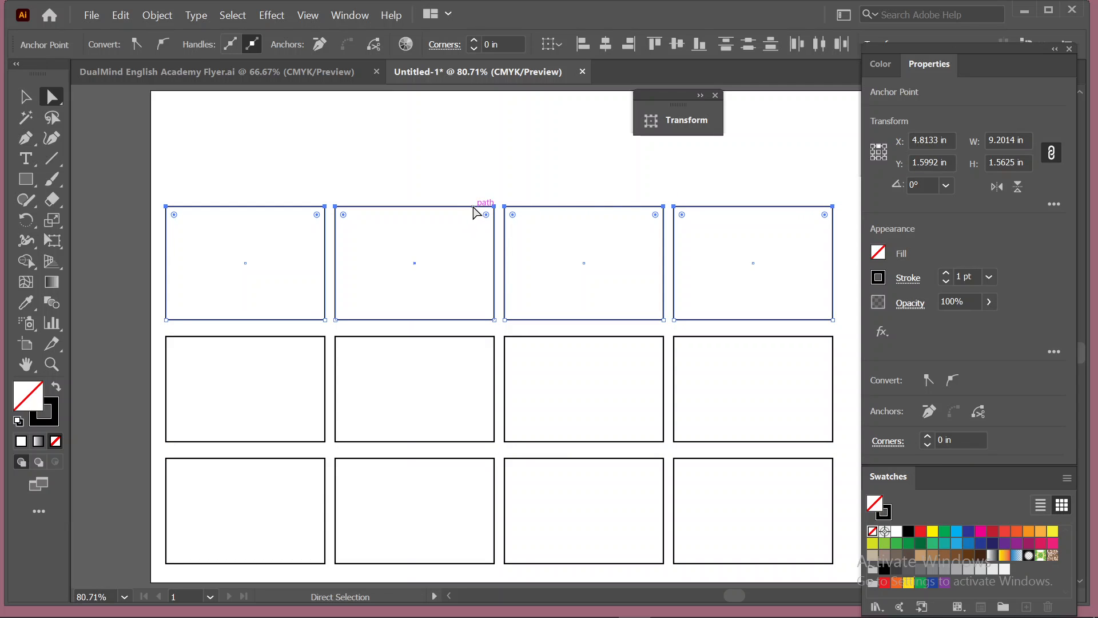
left_click_drag(494, 205, 524, 194)
left_click_drag(345, 208, 466, 203)
key("ctrl+z")
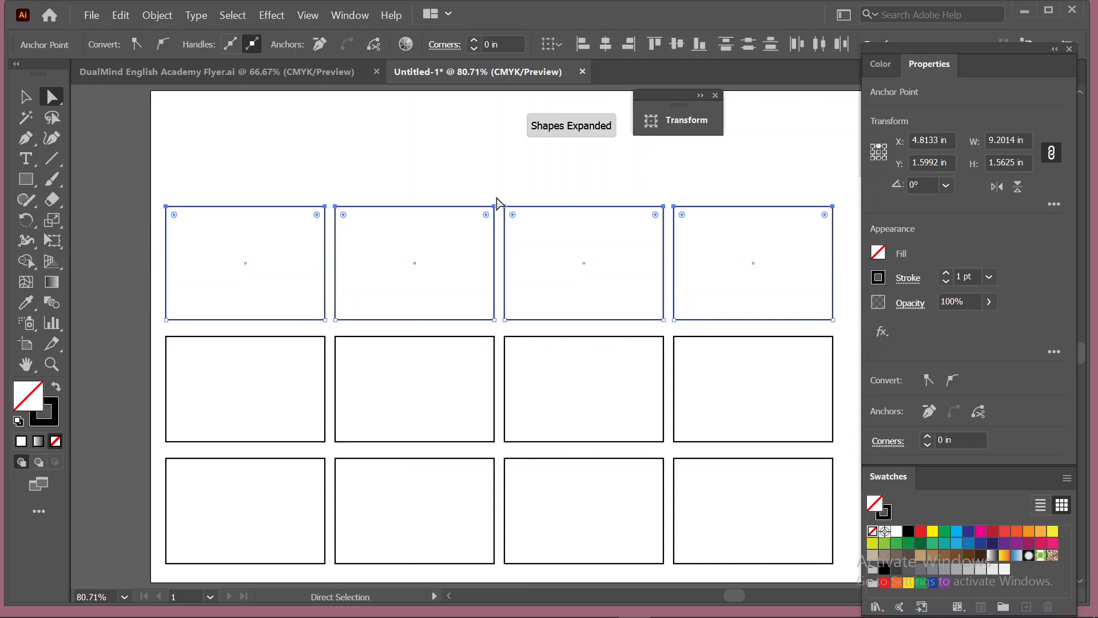
Step: Rotate the top row of rectangles slightly counter-clockwise with Free Transform in Perspective Distort mode
left_click(53, 240)
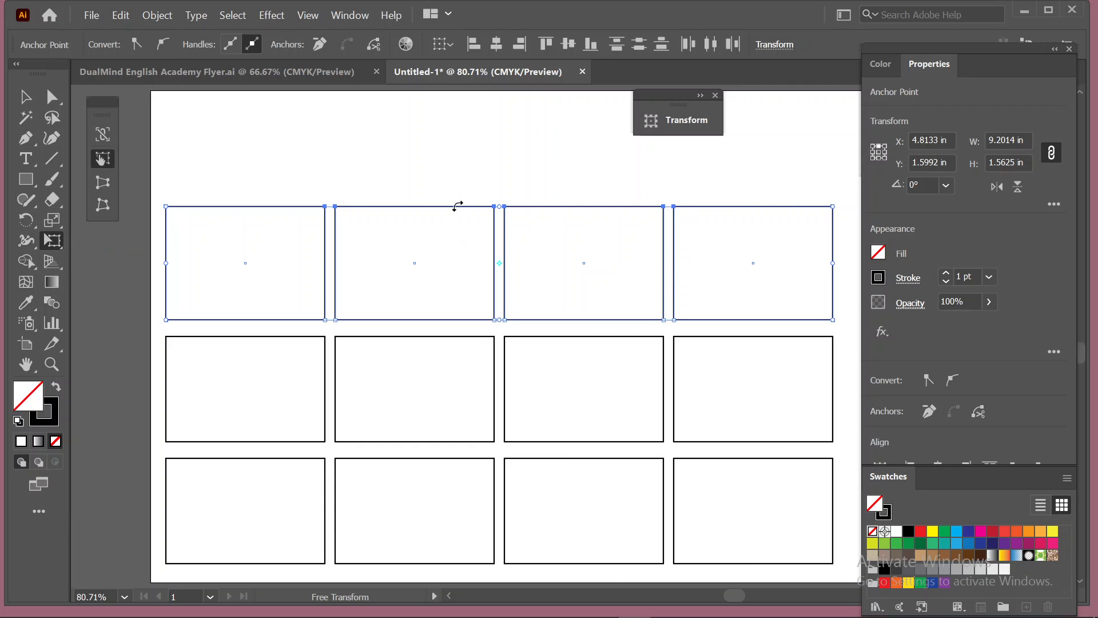
left_click_drag(458, 206, 437, 174)
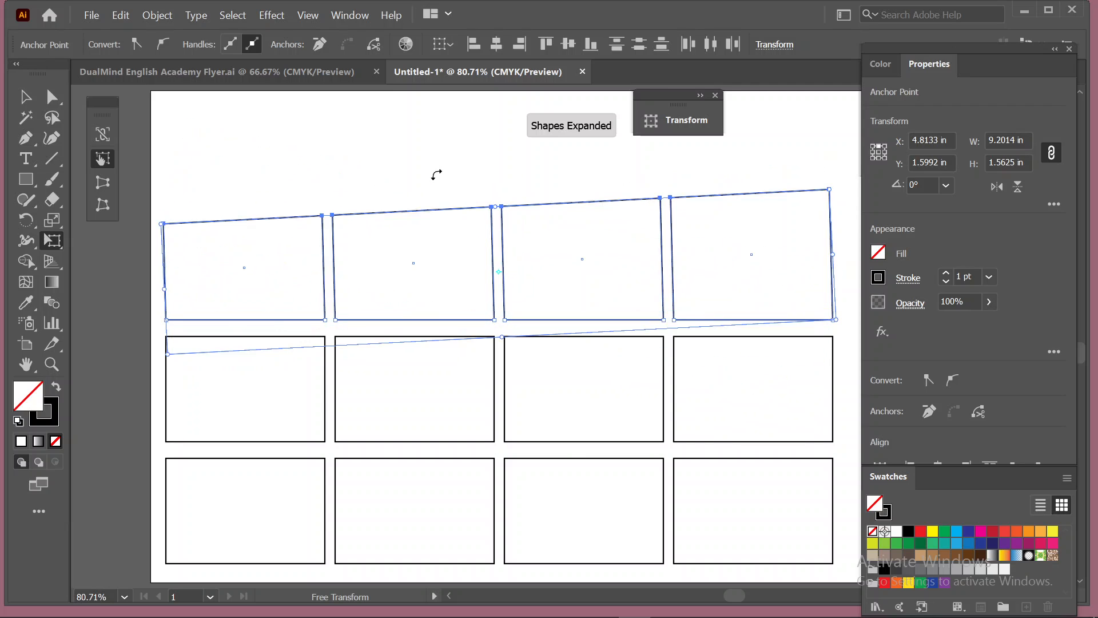
key("ctrl+z")
left_click(101, 184)
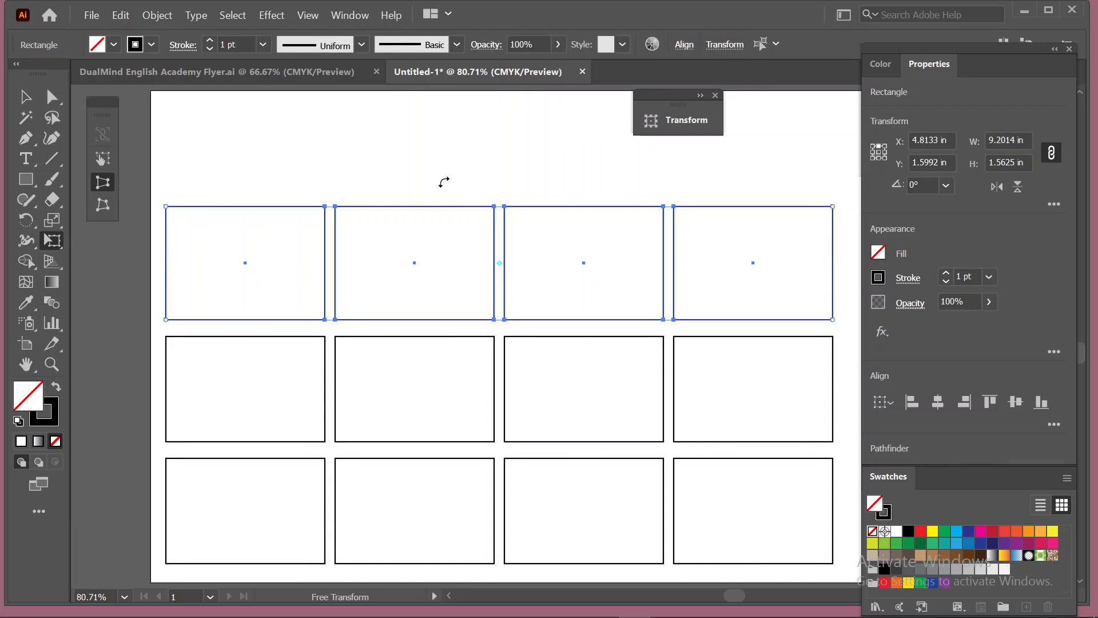
left_click_drag(463, 205, 447, 167)
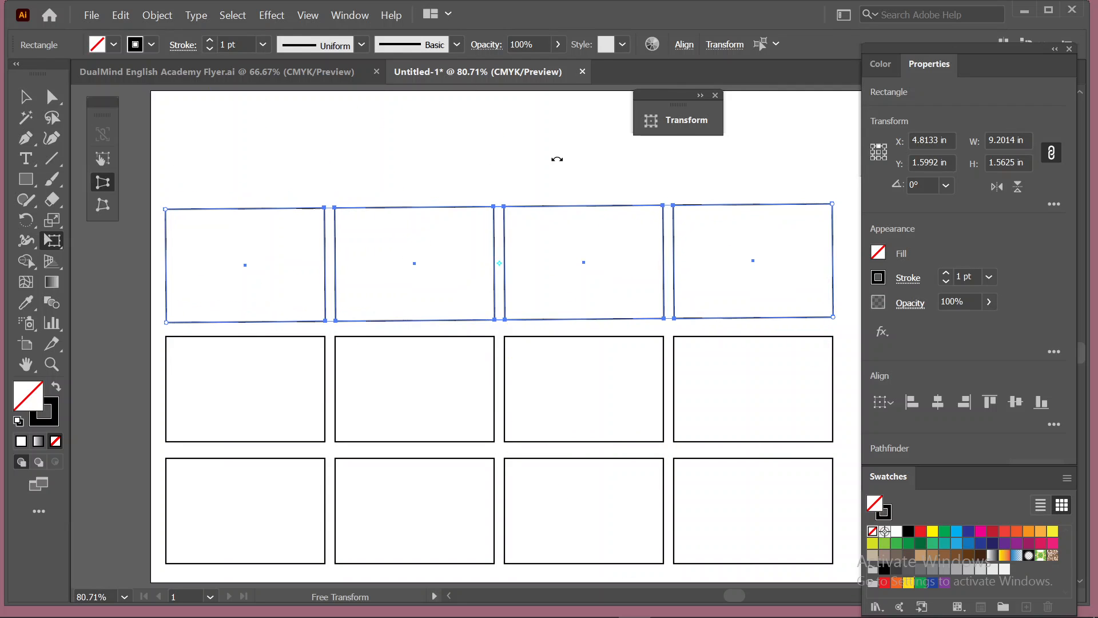
Step: Set the transform reference point to the upper-left corner and rotate the top row back to nearly level, at about 0.106°
left_click(873, 145)
left_click_drag(471, 204, 463, 179)
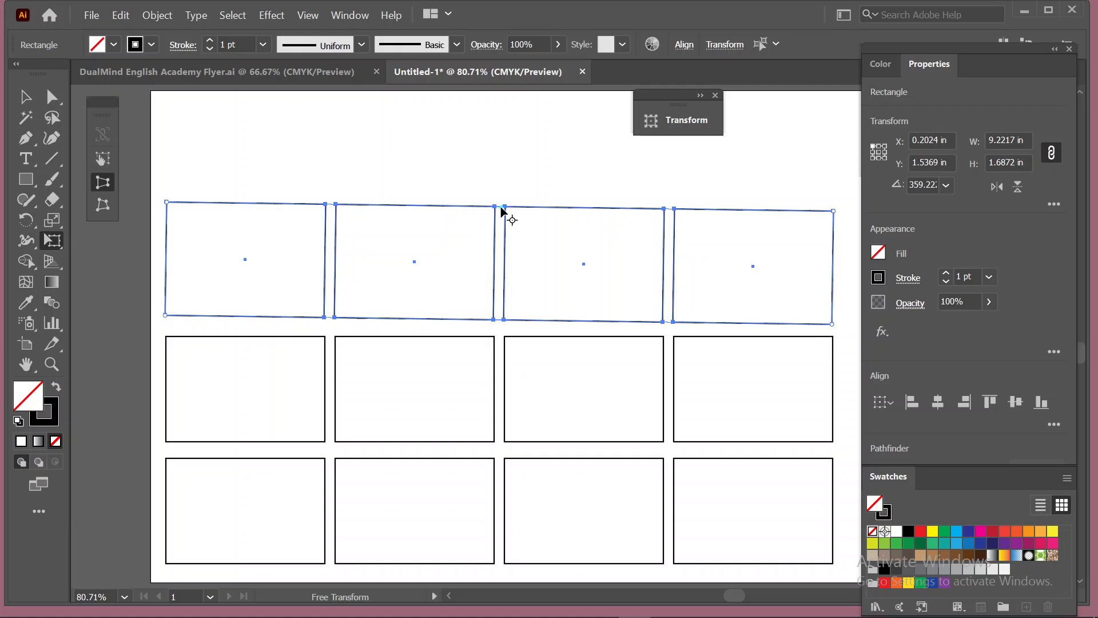
left_click_drag(729, 209, 619, 204)
left_click_drag(479, 209, 712, 205)
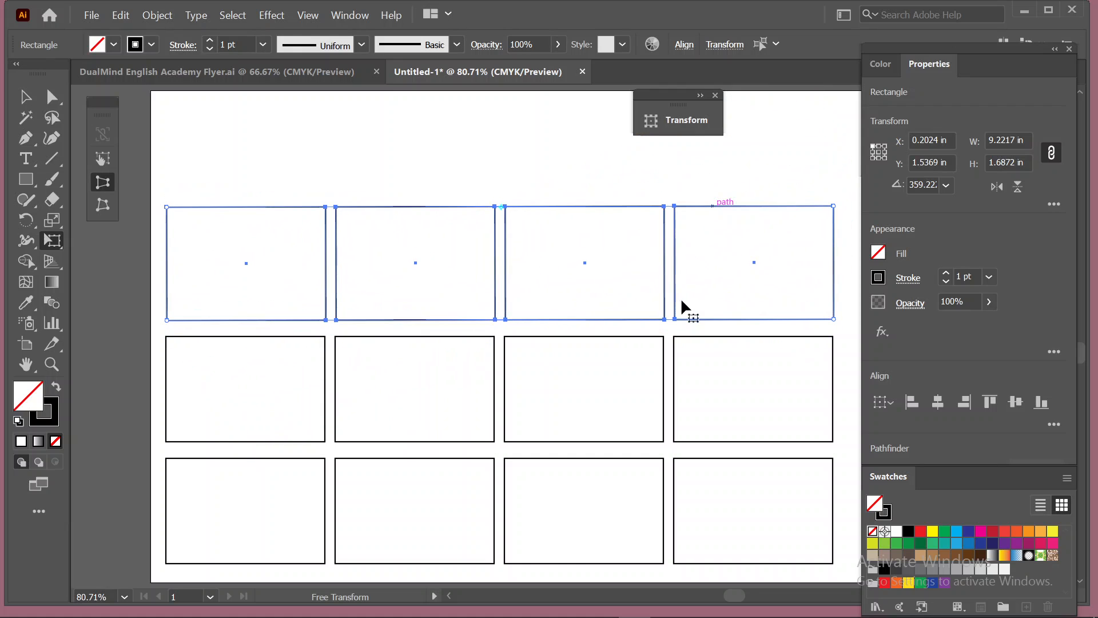
left_click_drag(719, 323, 687, 312)
key("ctrl+z")
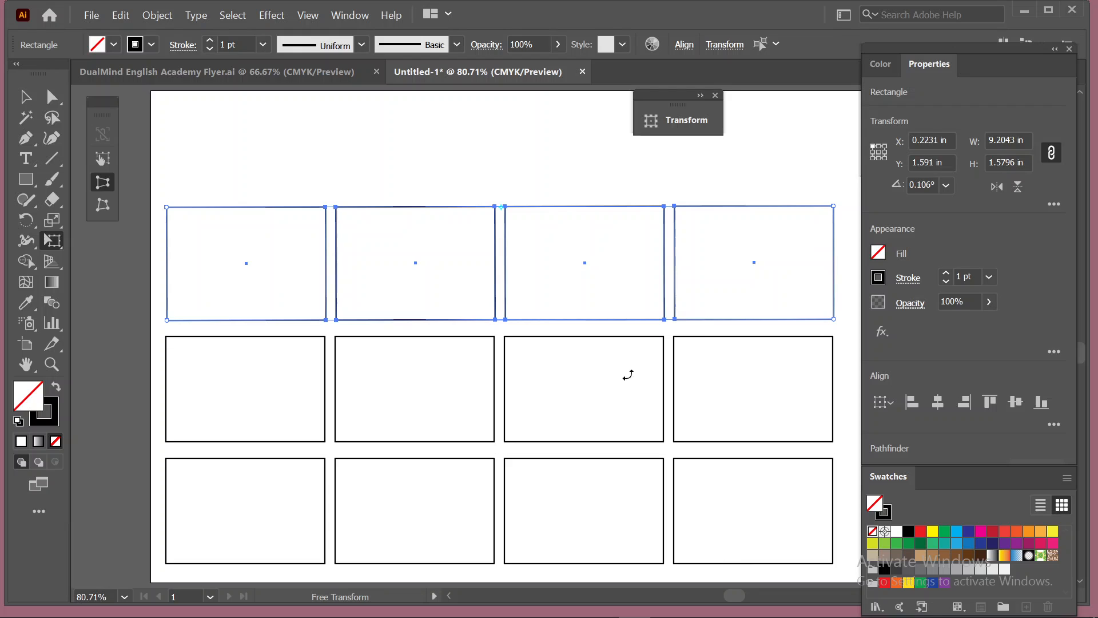
Step: Select all twelve rectangles and rotate the whole grid slightly counter-clockwise with Free Transform, to overall bounds of about 9.30 by 5.14 in
scroll(628, 375, "down", 1)
left_click(26, 96)
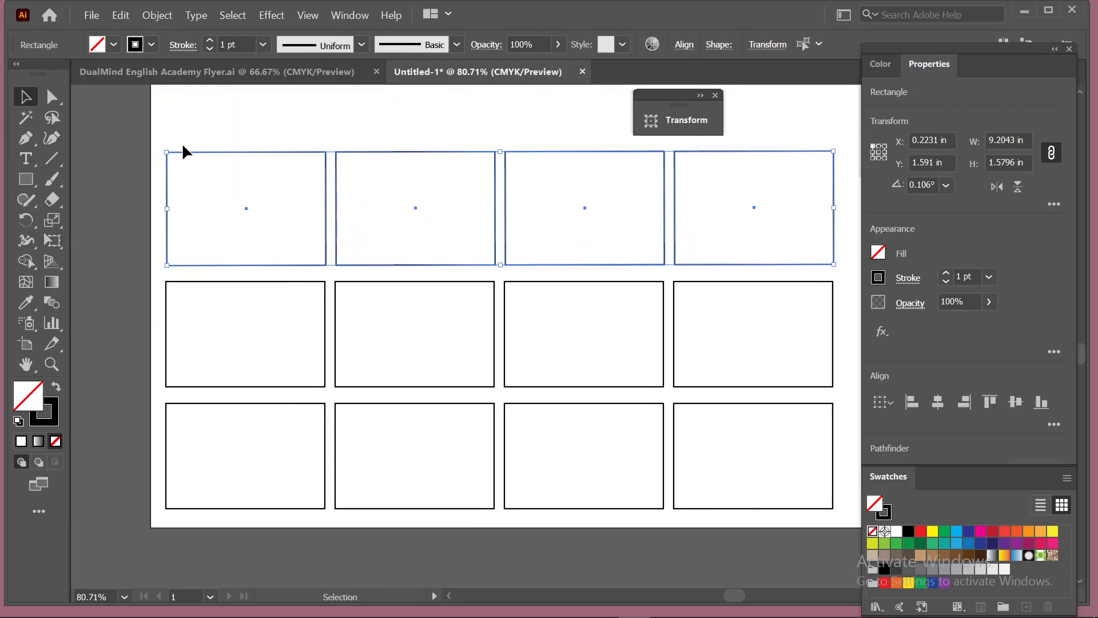
left_click_drag(175, 122, 840, 511)
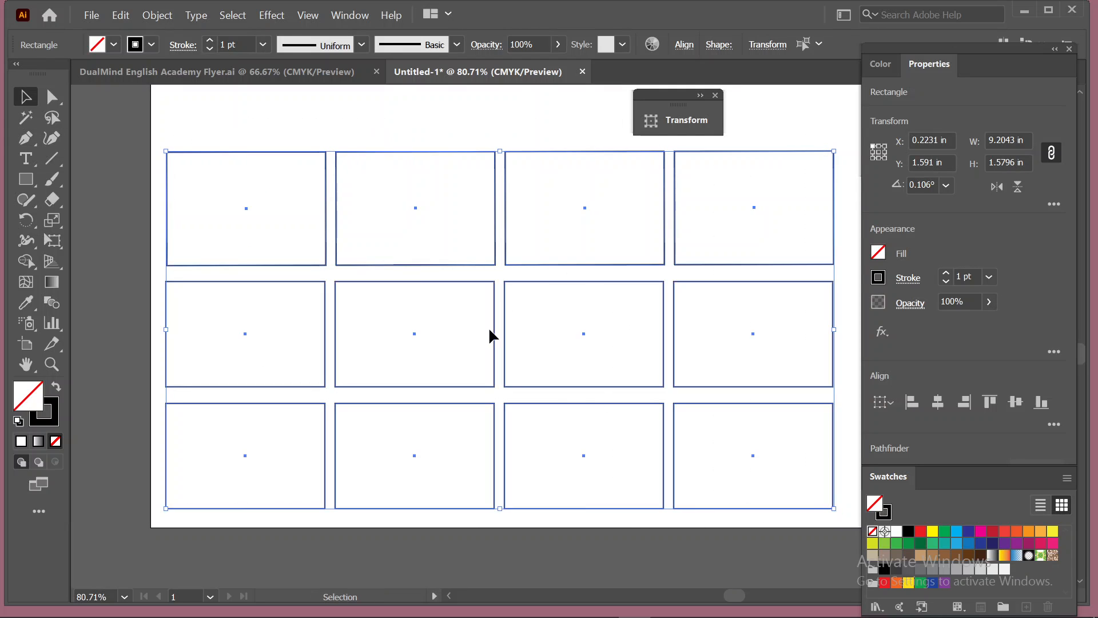
left_click(53, 240)
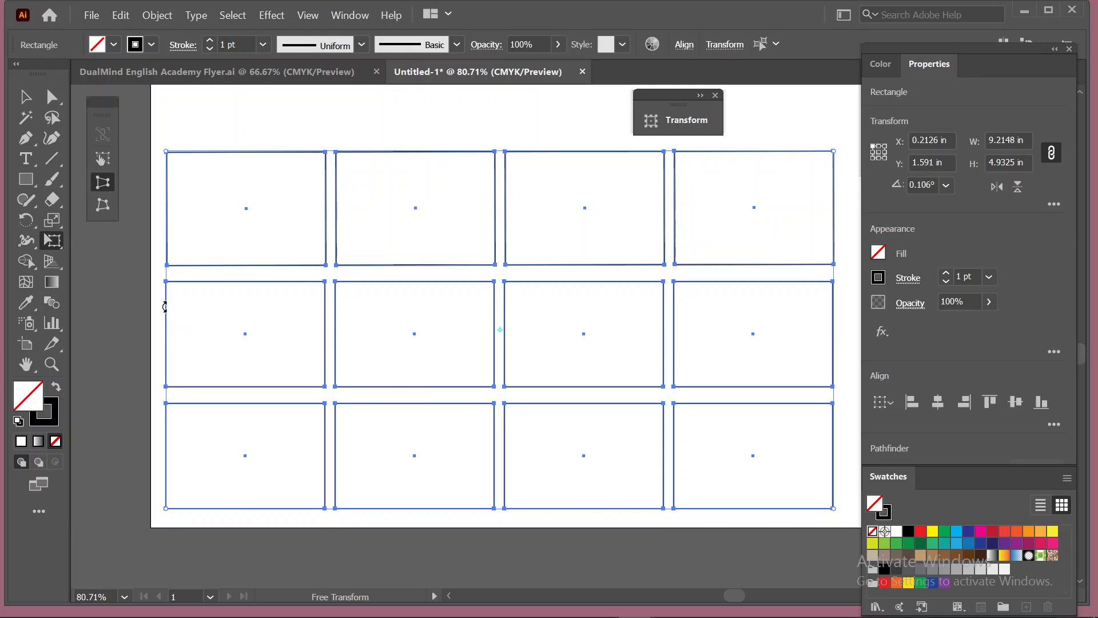
mouse_move(164, 307)
left_mouse_down()
mouse_move(163, 356)
mouse_move(167, 263)
mouse_move(169, 314)
left_mouse_up()
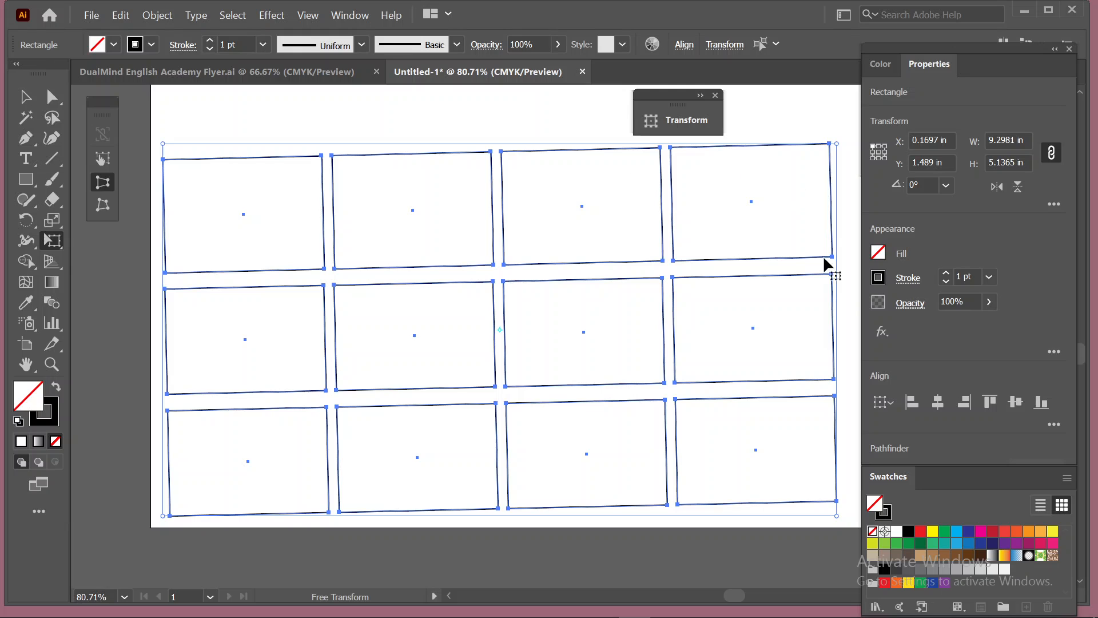
Step: Move the grid of rectangles so its upper-right reference point is at about X 10.04 in, Y 0.81 in
left_click_drag(832, 294, 766, 130)
left_click_drag(430, 148, 448, 131)
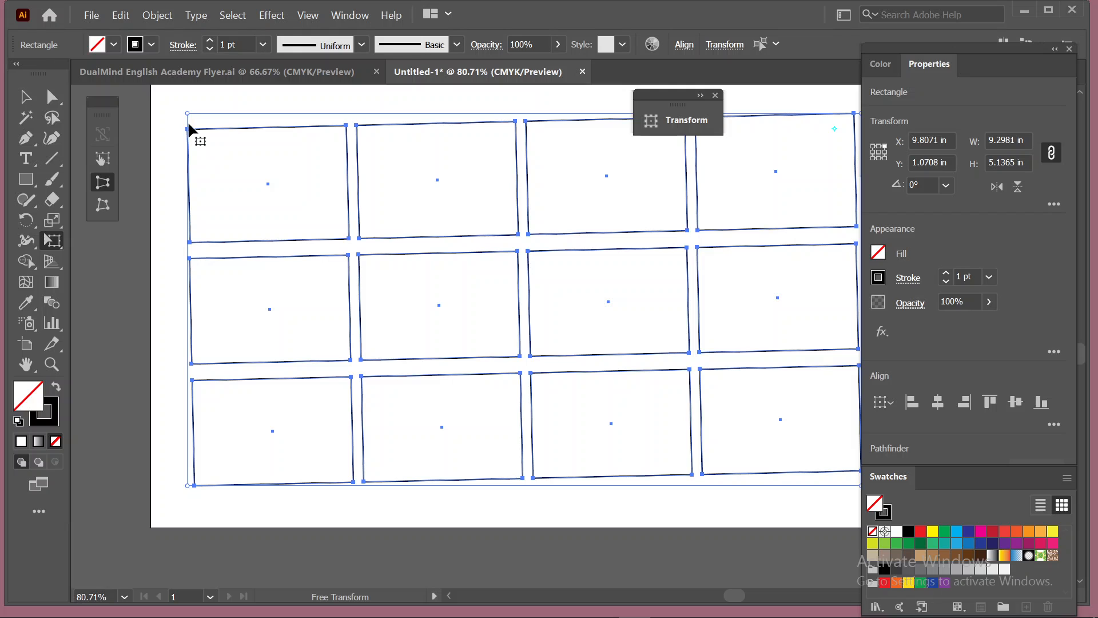
left_click_drag(188, 128, 227, 116)
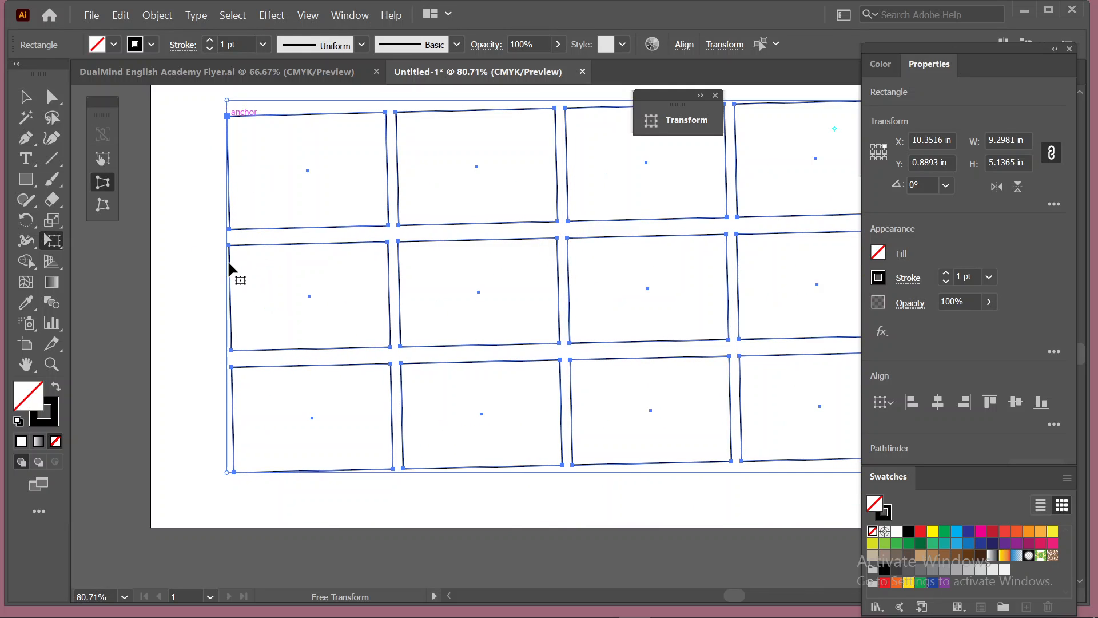
left_click_drag(228, 259, 208, 223)
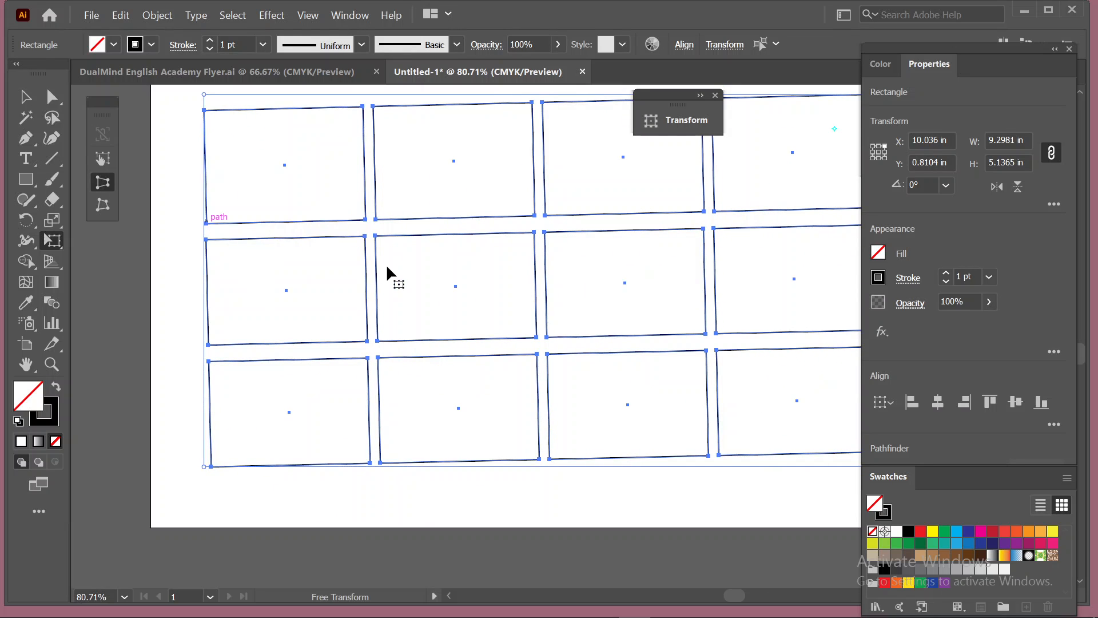
Step: Activate Free Distort, rotate the grid slightly further, and move its upper-right reference point to about X 10.34 in, Y 1.11 in
left_click(103, 207)
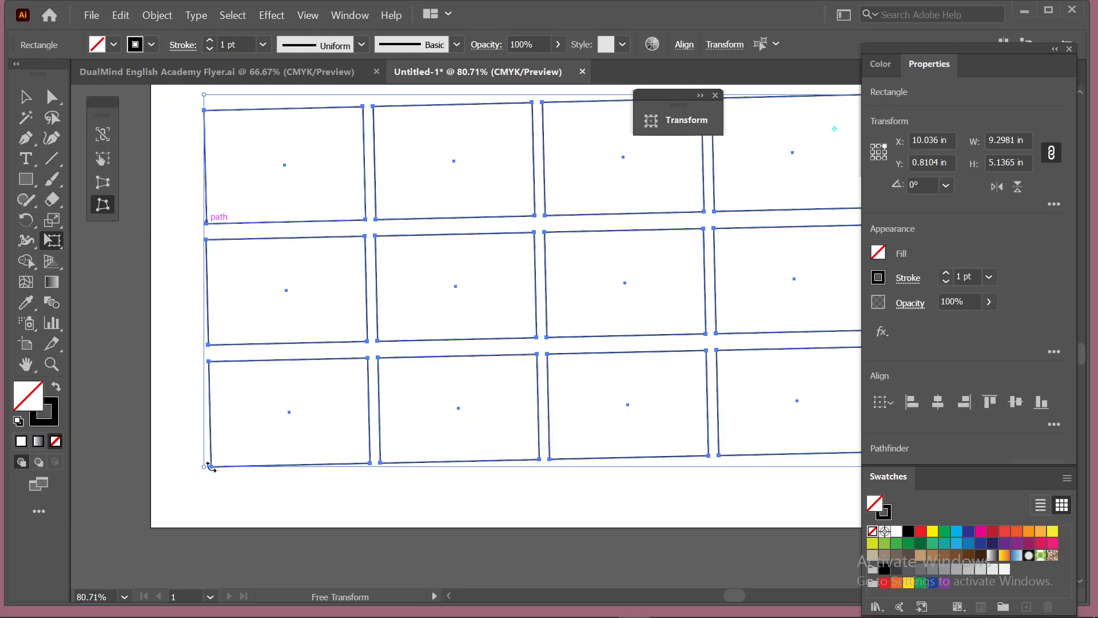
left_click_drag(212, 469, 109, 541)
left_click_drag(205, 120, 219, 146)
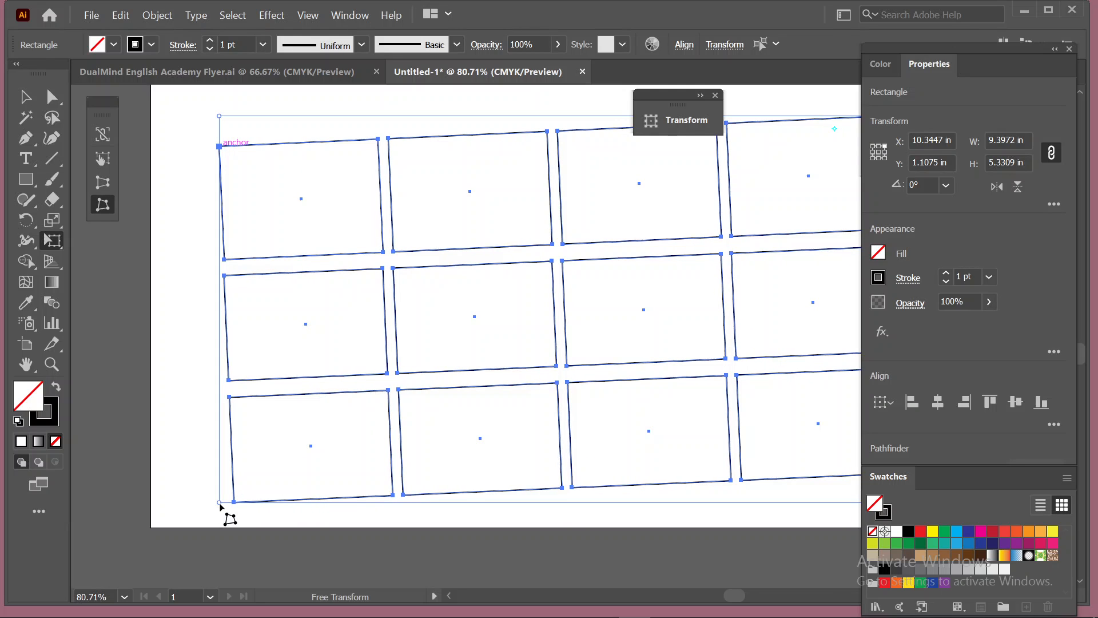
Step: Free-distort the grid by pulling its lower-left corner far inward, making it about 9.08 in wide and 5.06 in high
left_click_drag(220, 503, 550, 482)
key("space")
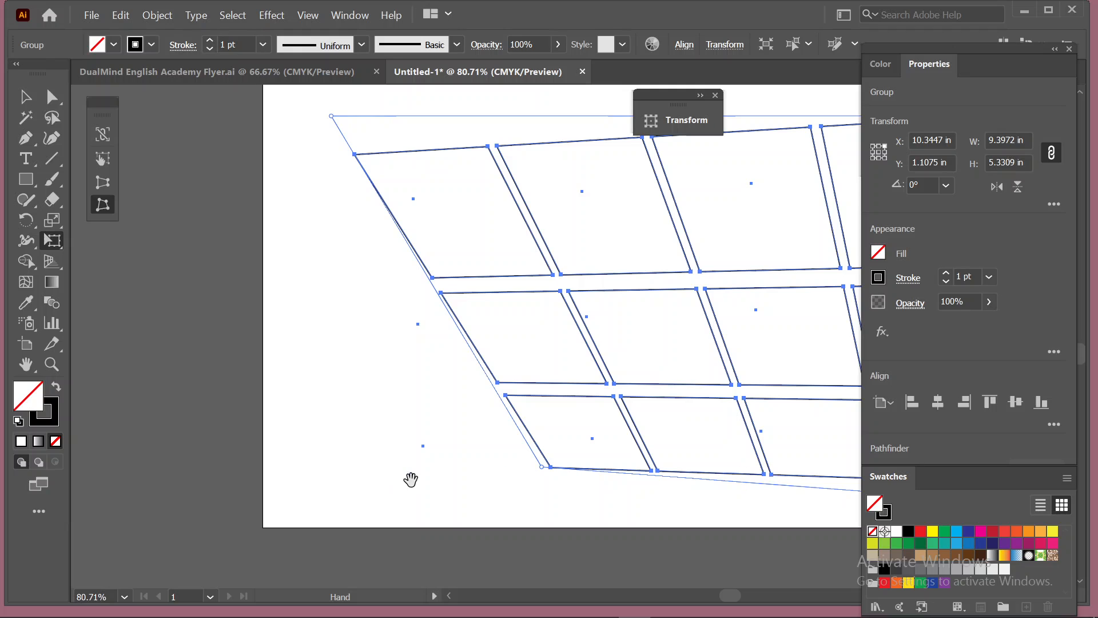
left_click_drag(410, 479, 359, 476)
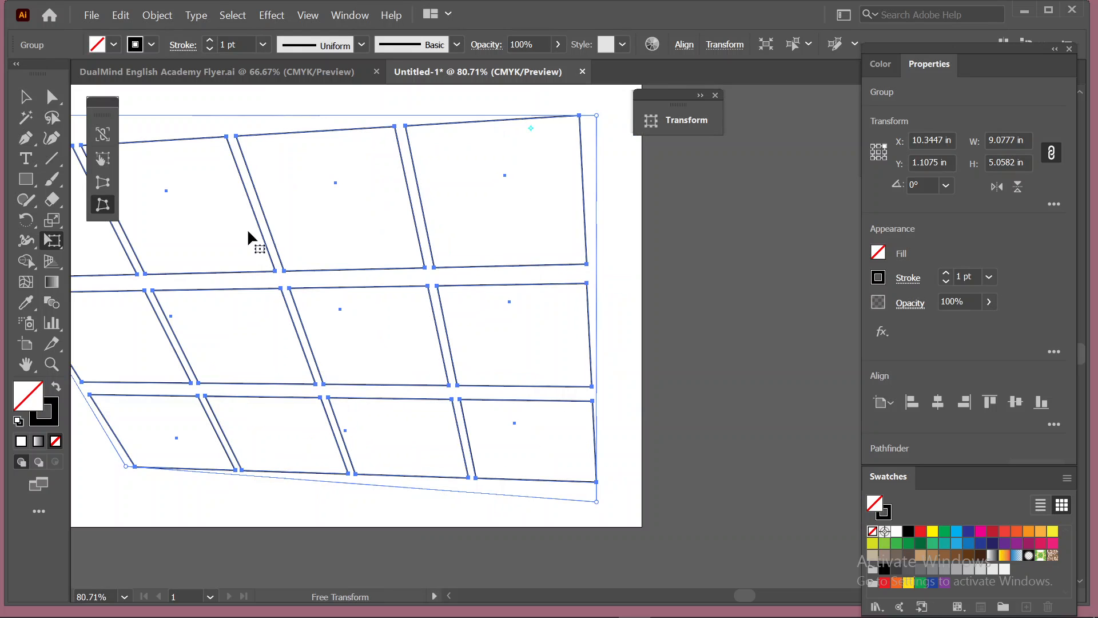
Step: Reshape the grid of rectangles with Perspective Distort and shift the group slightly across the artboard
left_click(110, 182)
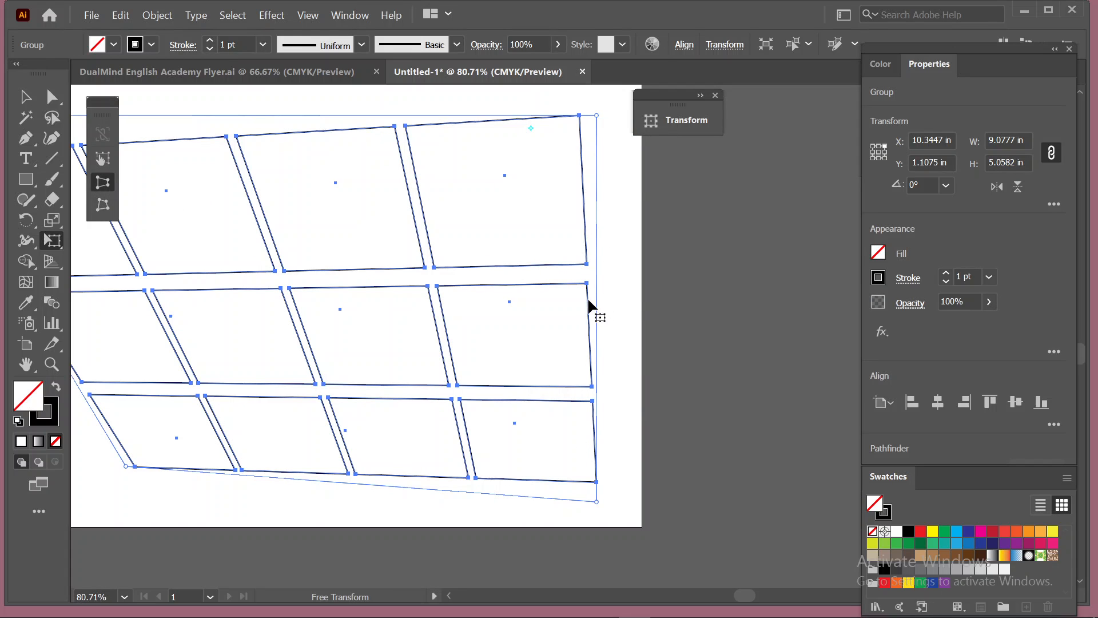
left_click_drag(588, 279, 586, 312)
mouse_move(493, 128)
left_mouse_down()
mouse_move(386, 130)
mouse_move(492, 140)
left_mouse_up()
left_click_drag(574, 137, 632, 157)
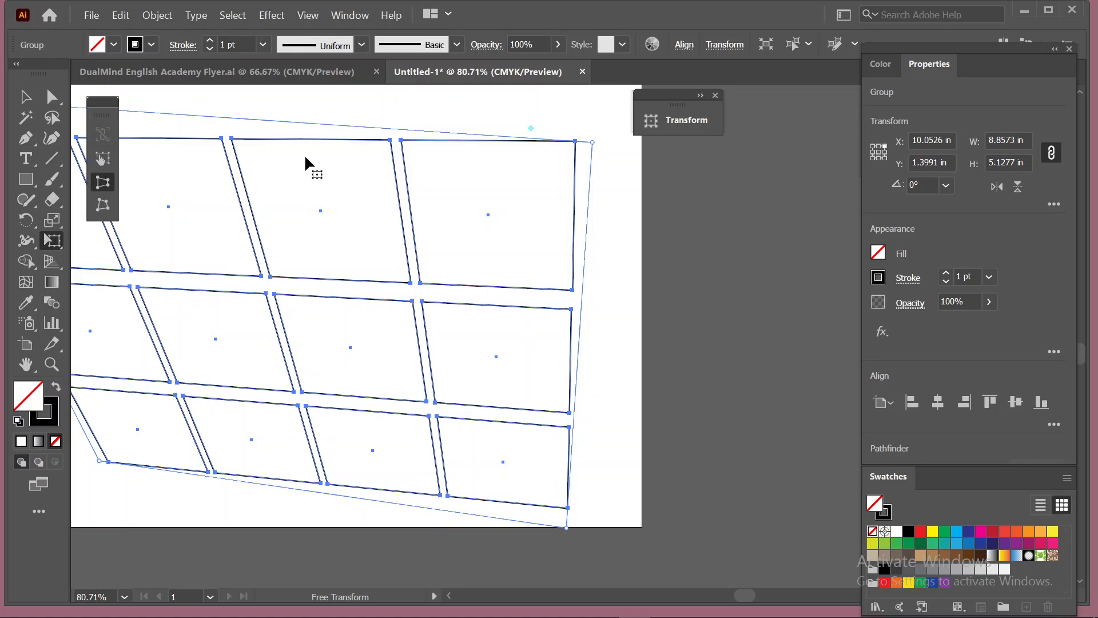
left_click_drag(335, 134, 285, 133)
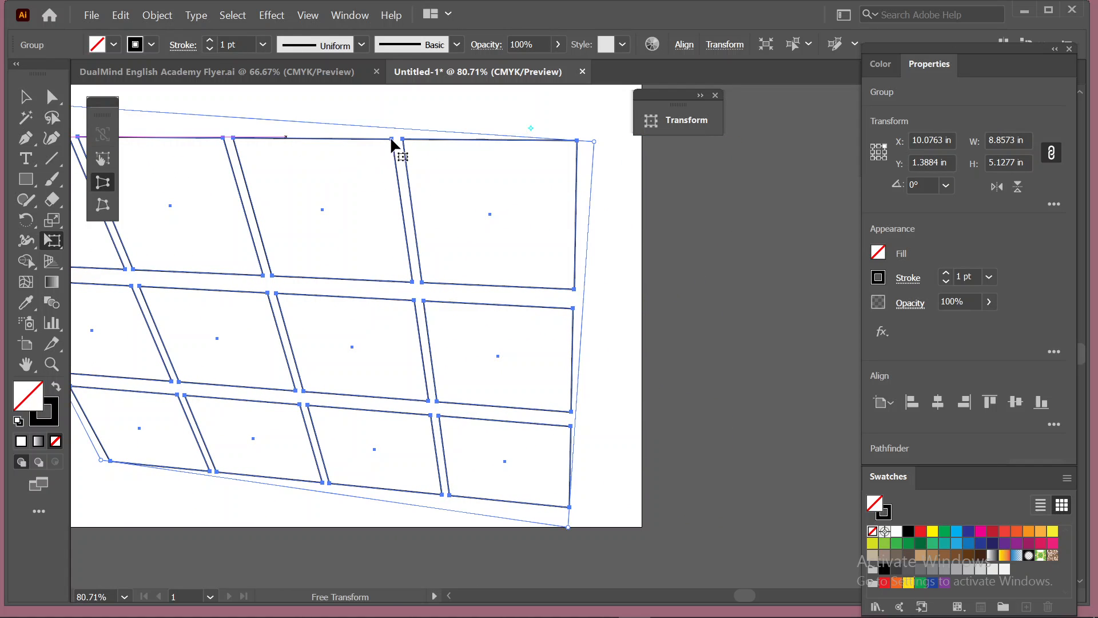
mouse_move(393, 147)
left_mouse_down()
mouse_move(355, 213)
mouse_move(405, 146)
left_mouse_up()
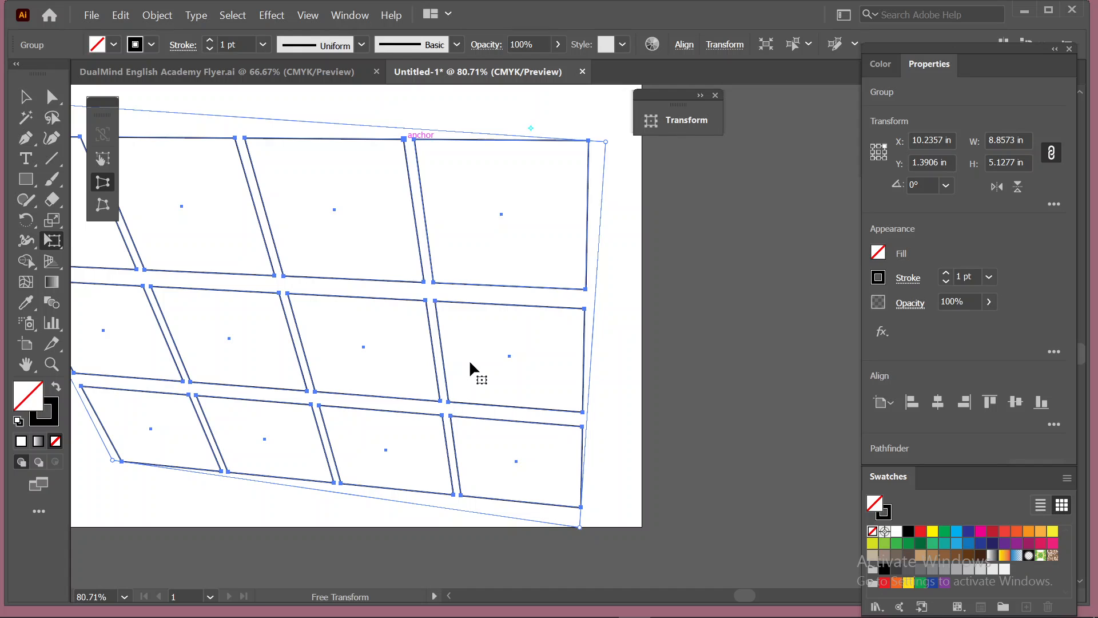
Step: Reposition the distorted grid with Free Transform, placing it at about X 0.44 in, Y 0.55 in
left_click(102, 159)
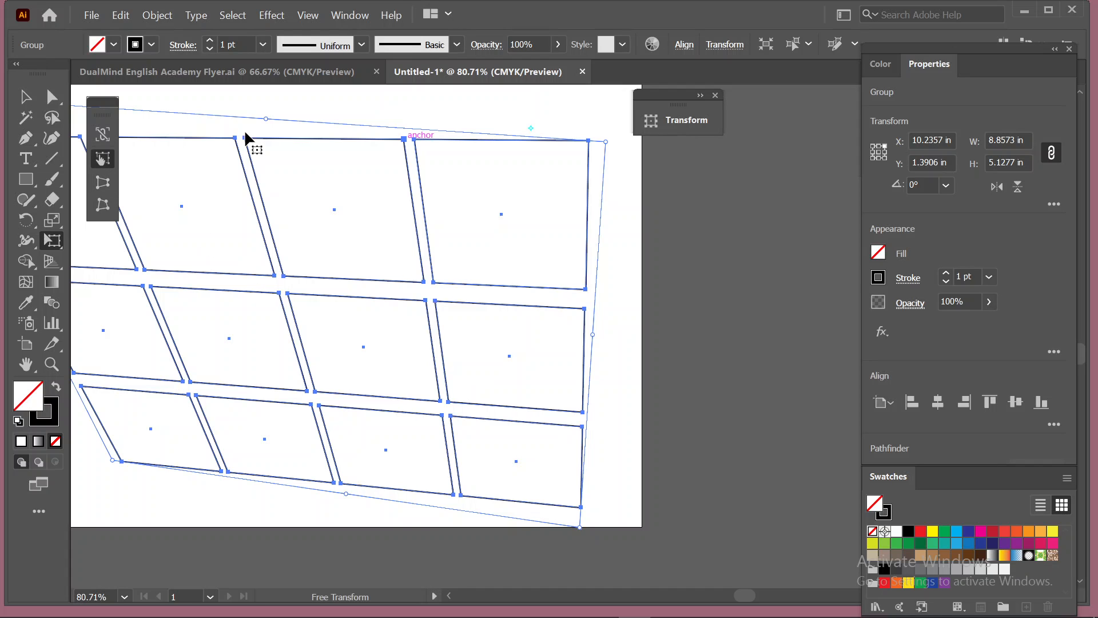
mouse_move(237, 143)
left_mouse_down()
mouse_move(297, 152)
mouse_move(228, 143)
mouse_move(253, 140)
left_mouse_up()
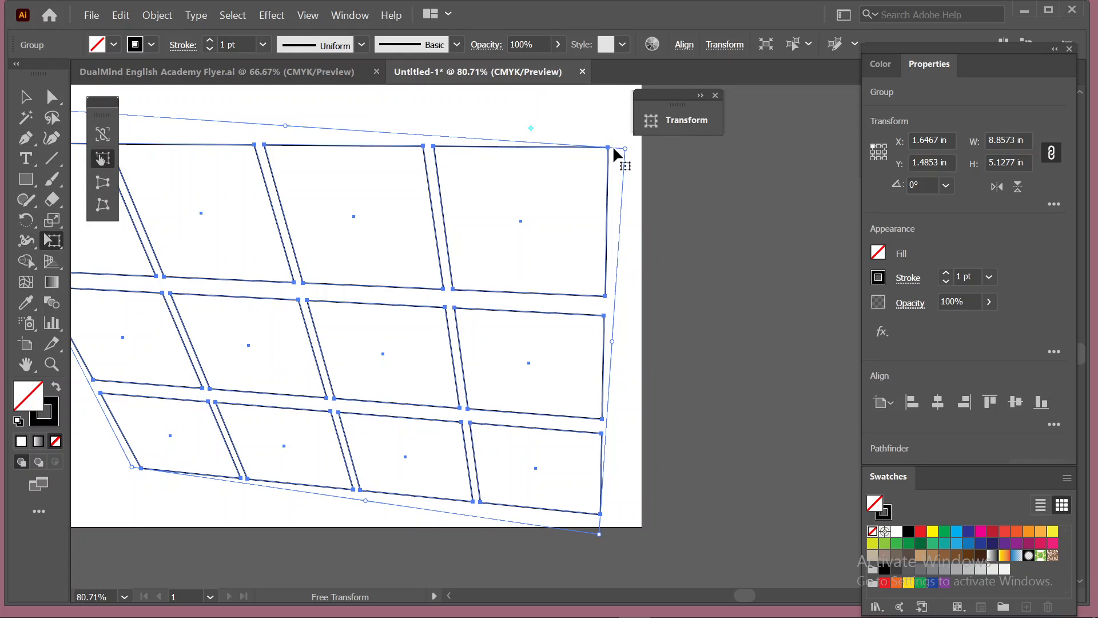
left_click_drag(611, 150, 573, 149)
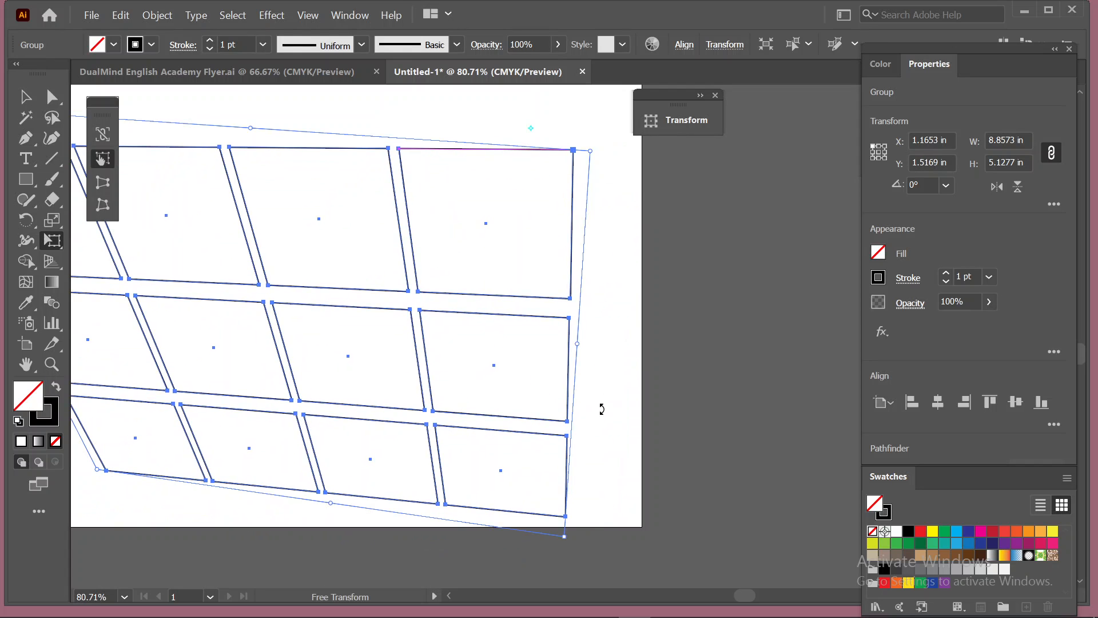
left_click_drag(564, 522, 311, 280)
left_click_drag(448, 329, 632, 434)
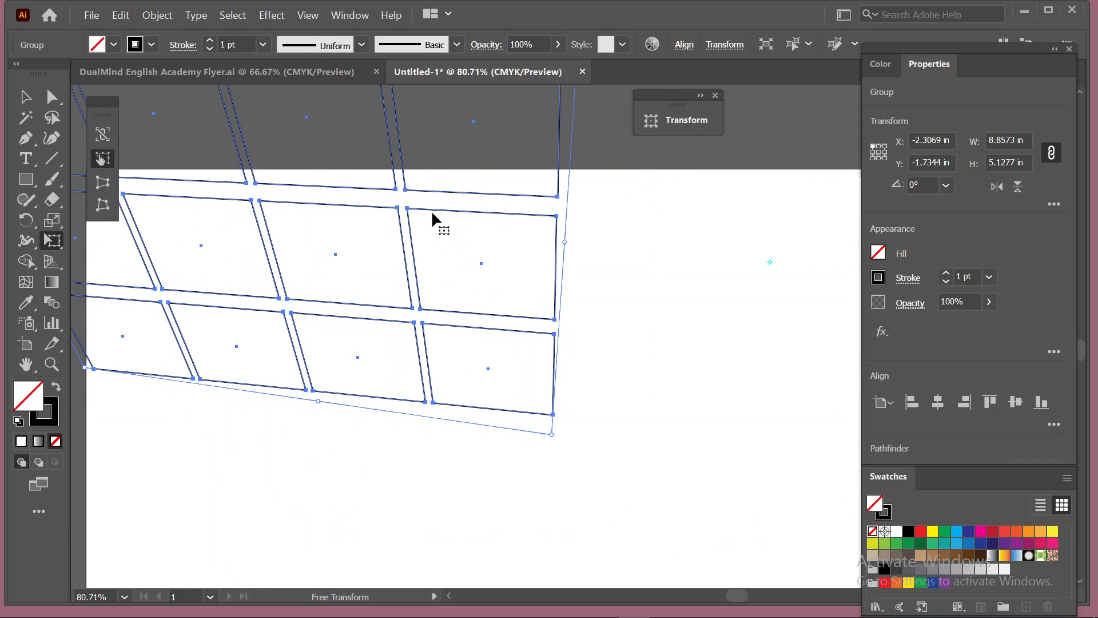
left_click_drag(432, 210, 628, 374)
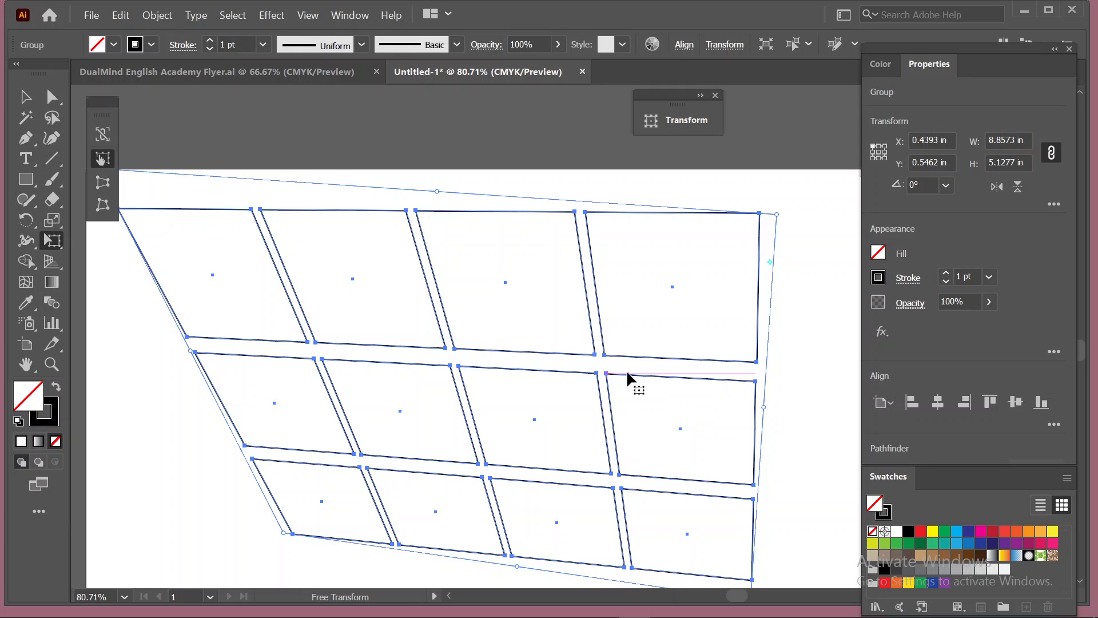
Step: Delete the distorted grid and draw a rectangle about 3.53 in wide and 2.37 in high near the artboard's upper-left corner
key("Delete")
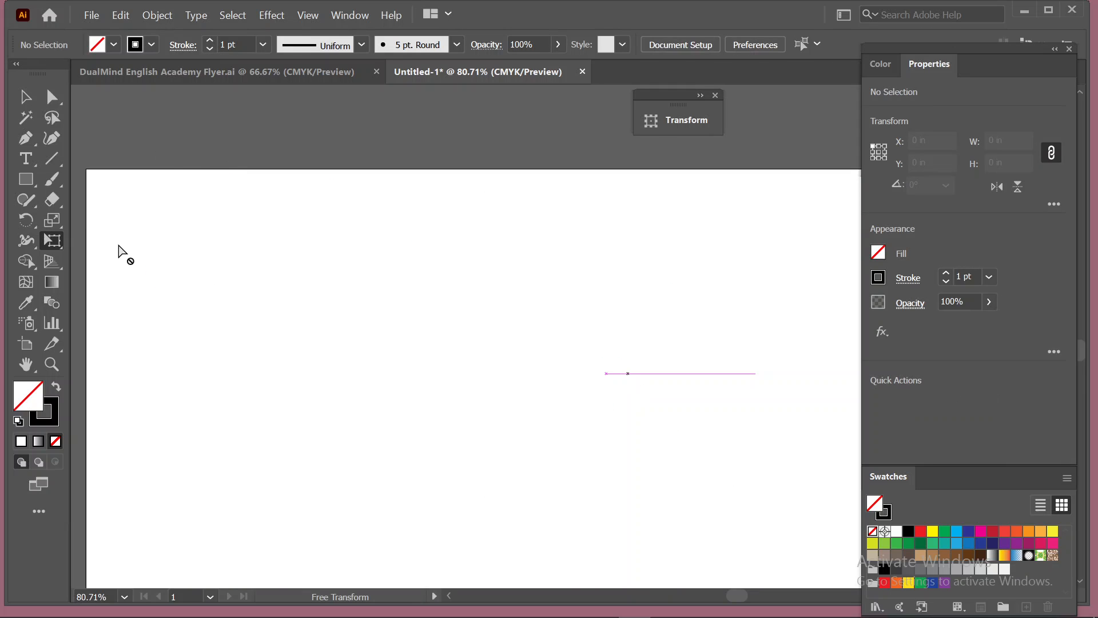
left_click(26, 179)
mouse_move(158, 242)
left_mouse_down()
mouse_move(262, 324)
mouse_move(412, 397)
mouse_move(413, 414)
left_mouse_up()
Step: Resize the rectangle with the Scale tool to about 2.31 in wide and 3.88 in high
left_click(48, 225)
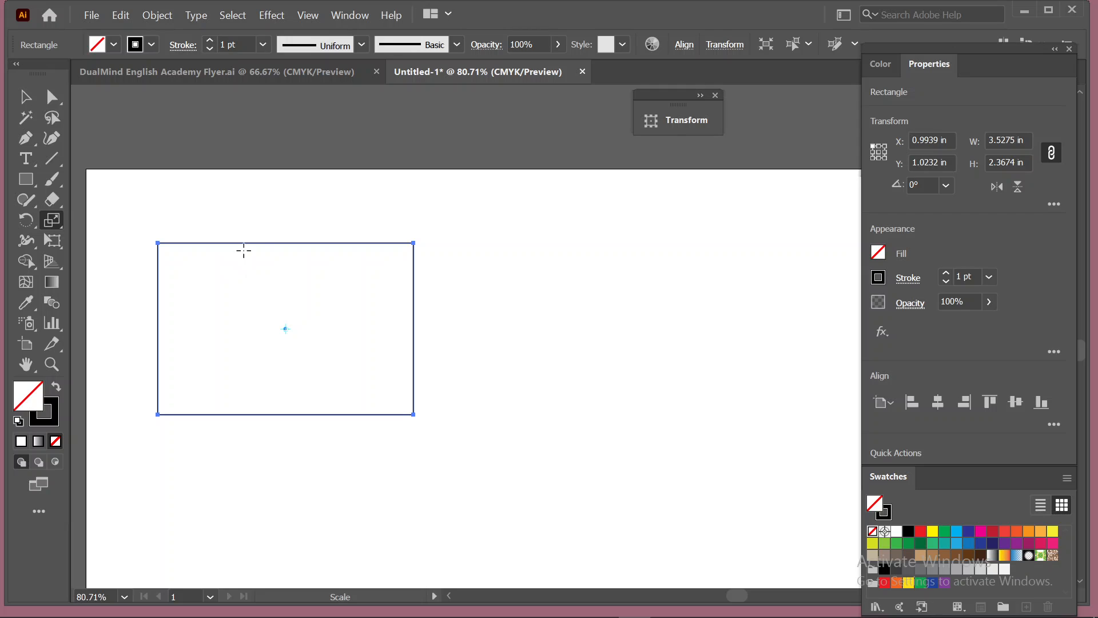
left_click_drag(301, 240, 302, 241)
left_click_drag(354, 300, 372, 380)
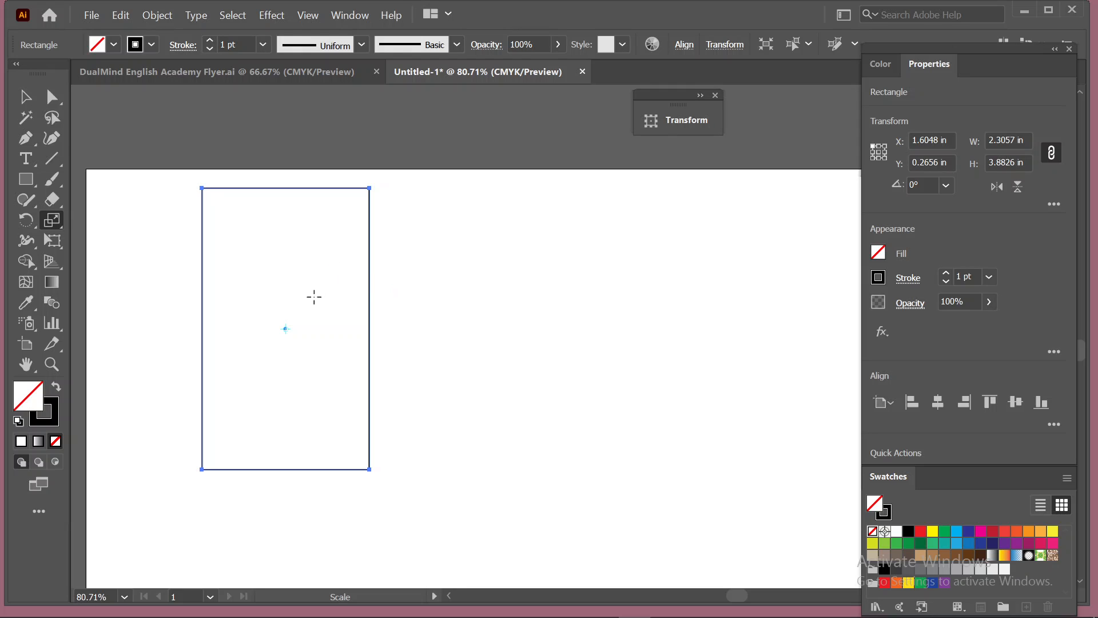
Step: Copy the rectangle to its right and repeat the copy to make a row of three evenly spaced rectangles
left_click(25, 96)
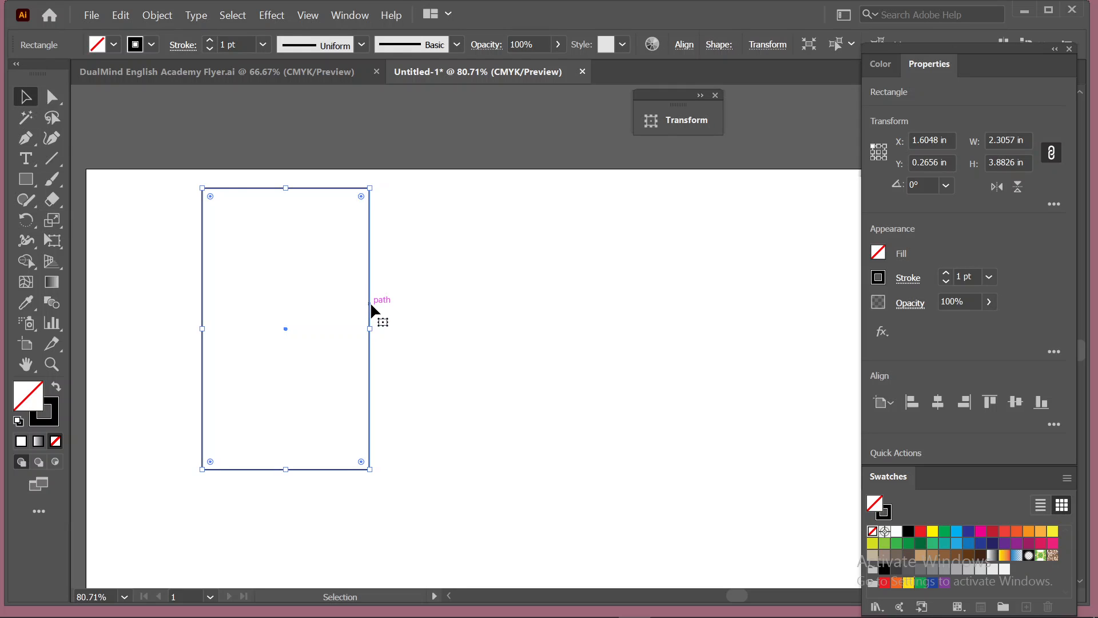
left_click_drag(371, 305, 581, 310)
key("ctrl+d")
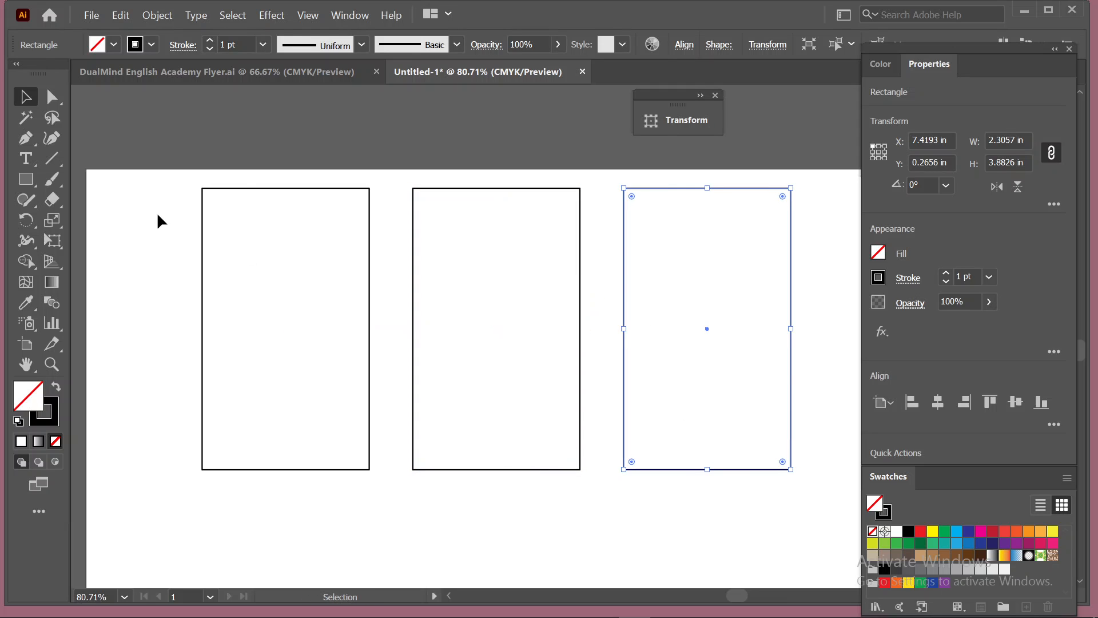
Step: Scale the three rectangles together to about 7.16 in wide and 2.05 in high, and set the transform reference point to upper-right
left_click_drag(158, 217, 794, 364)
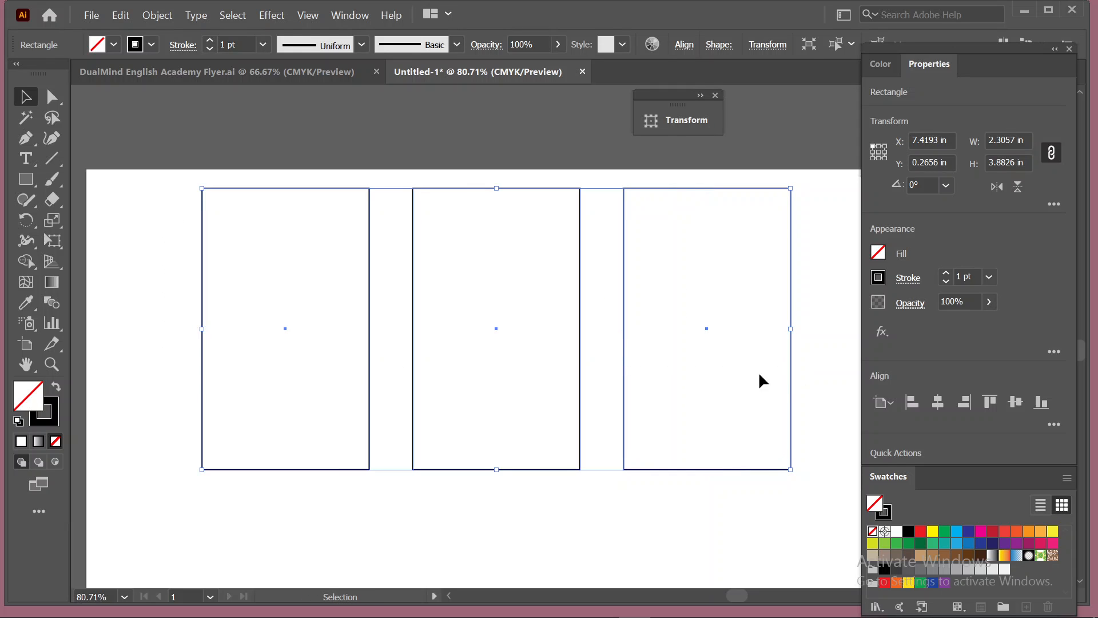
left_click(52, 220)
left_click_drag(200, 292, 258, 303)
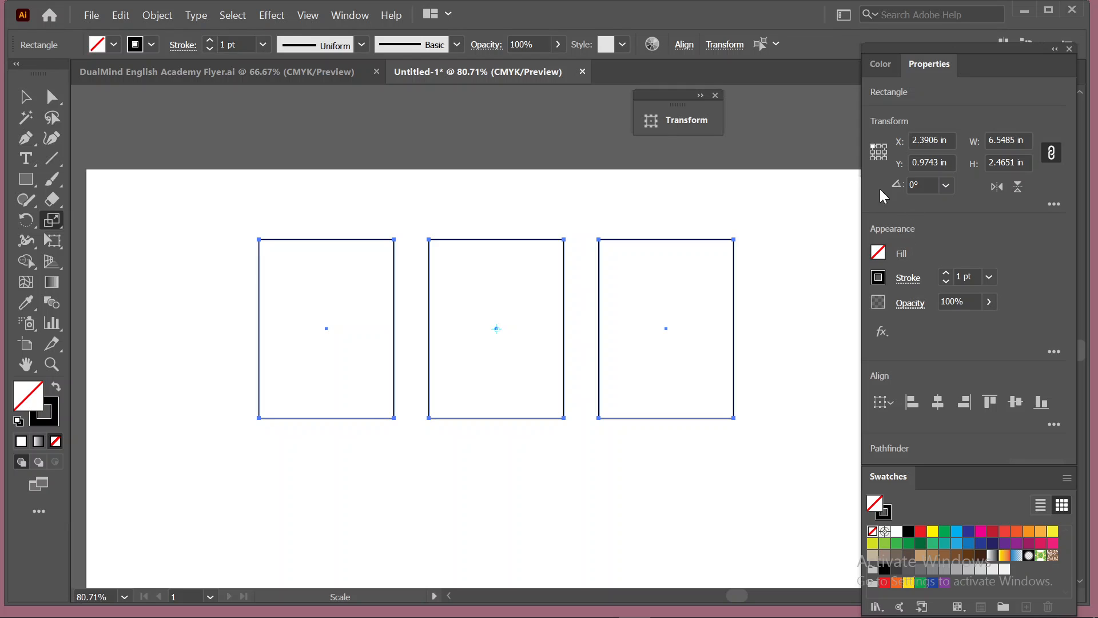
left_click(880, 152)
left_click(886, 145)
left_click_drag(258, 314, 237, 314)
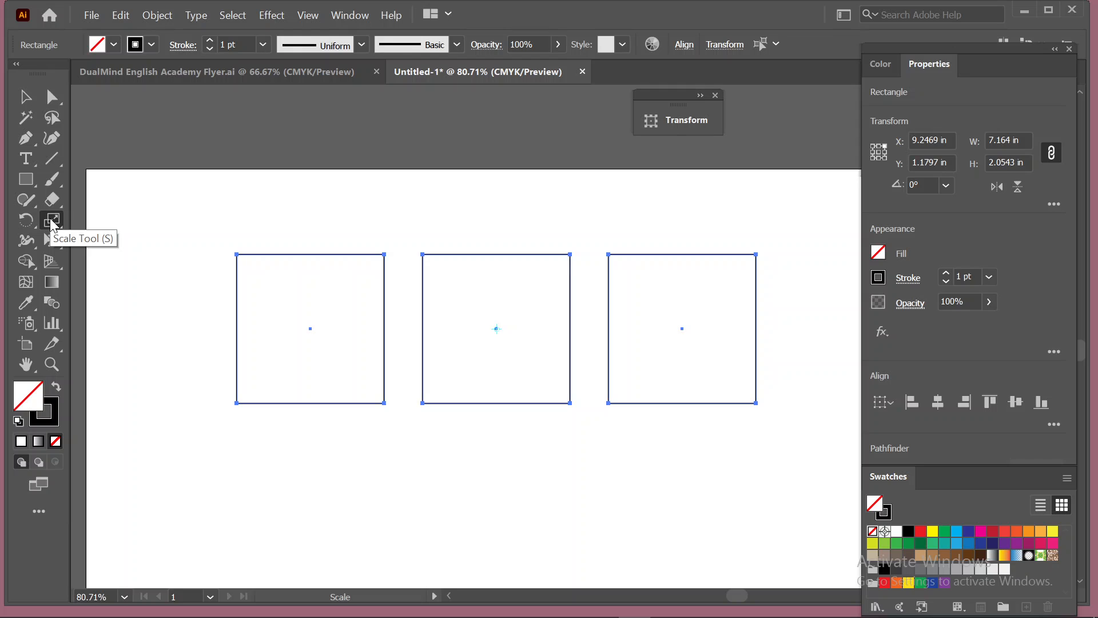
Step: Try scaling the top anchor points of all three rectangles inward toward the middle, and undo the change
left_click(52, 96)
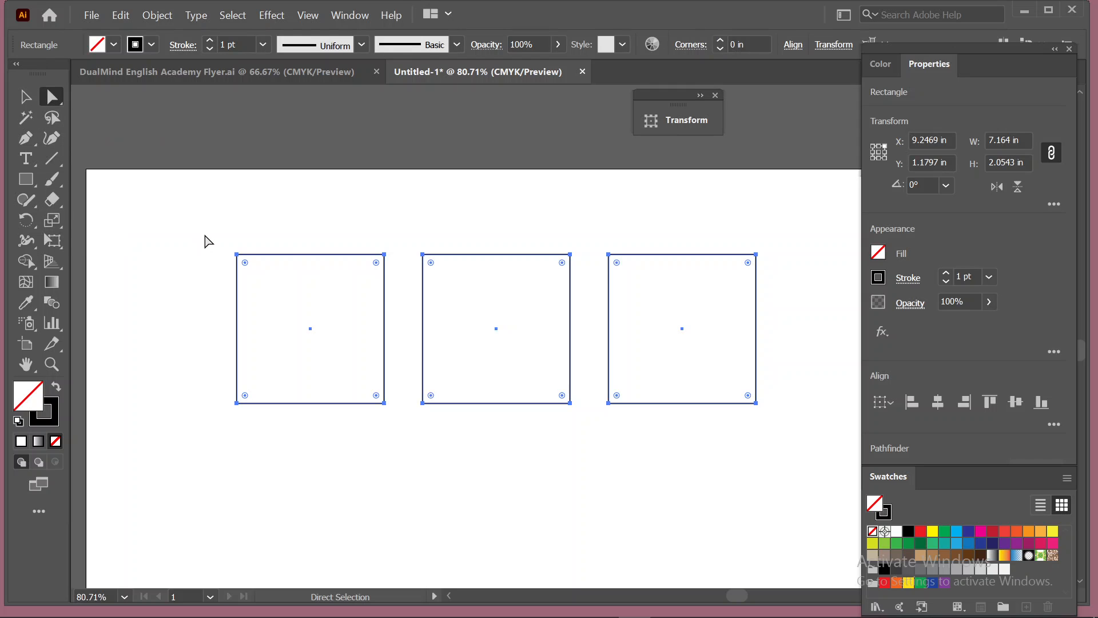
left_click_drag(205, 235, 789, 278)
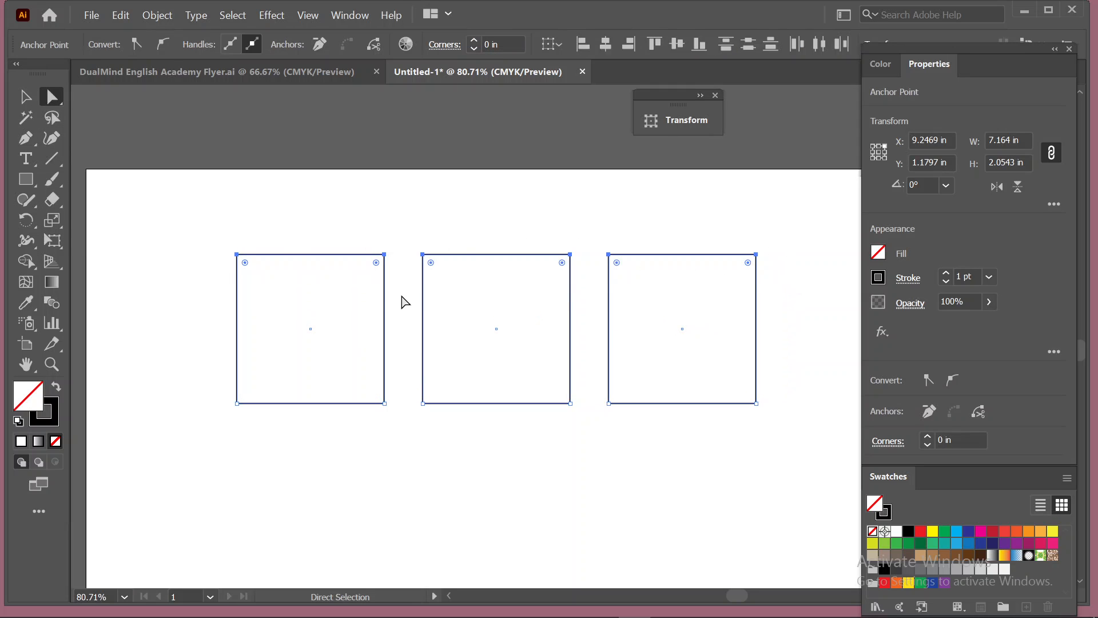
left_click(57, 224)
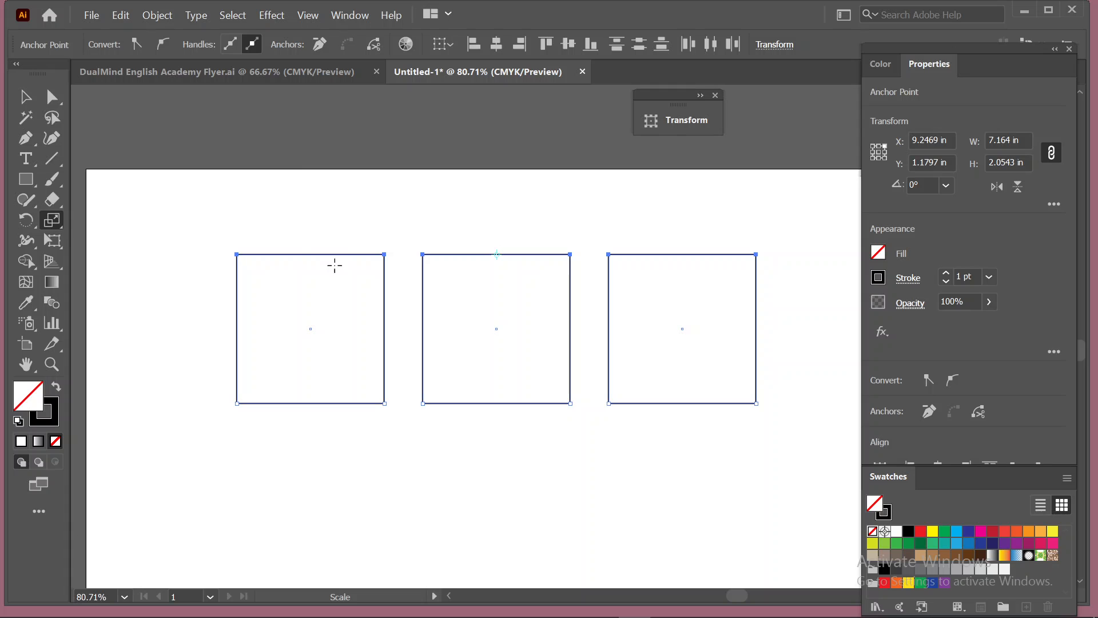
left_click_drag(329, 253, 489, 266)
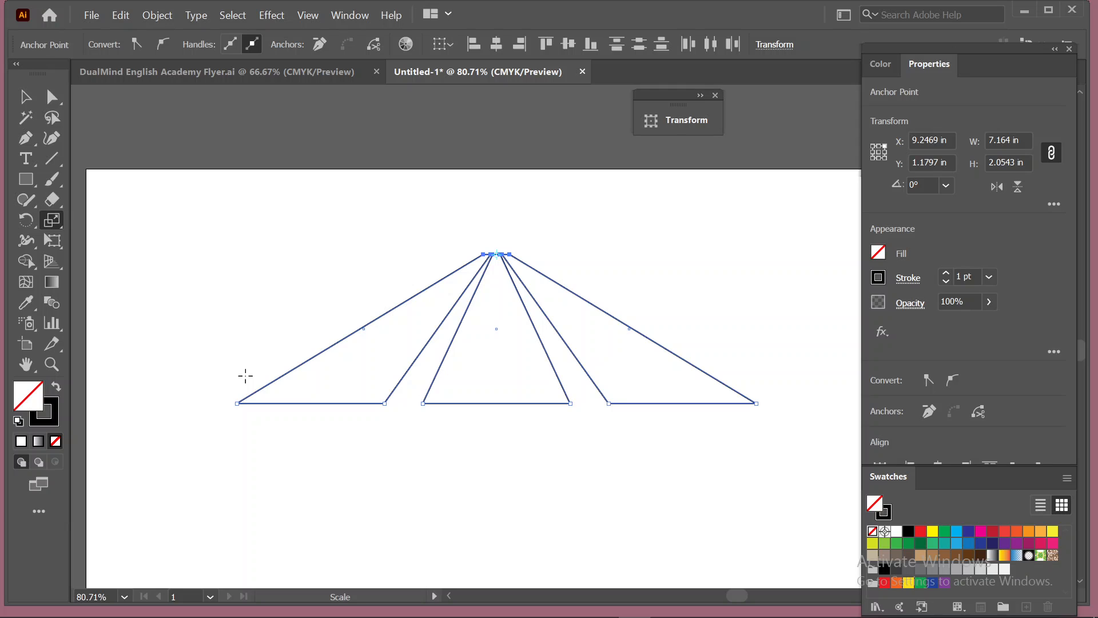
key("ctrl+z")
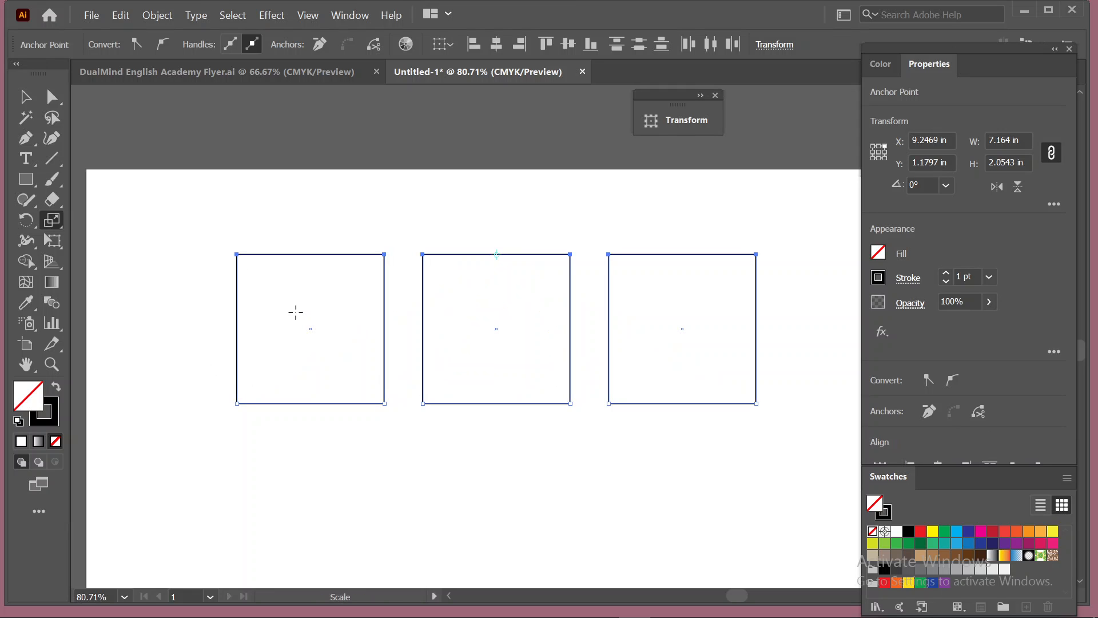
Step: Set the transform reference point to upper-left and scale the rectangles' top anchor points inward into a fan shape
left_click(873, 151)
left_click_drag(337, 254, 511, 258)
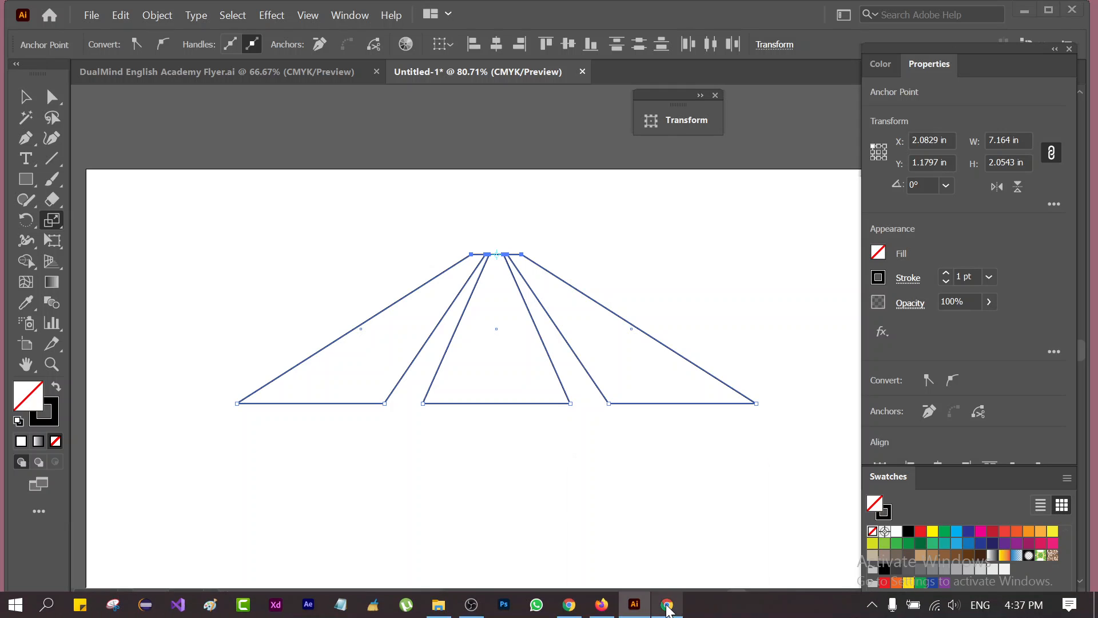
Step: Switch to the Google Meet call, mute and unmute the microphone, and return to Illustrator
left_click(667, 605)
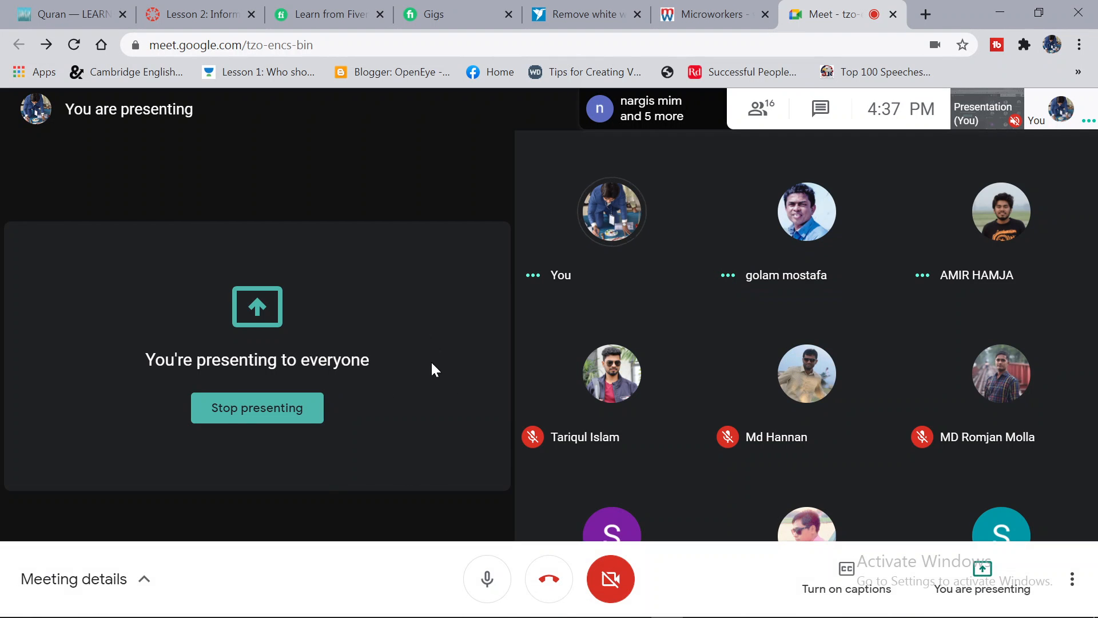
left_click(497, 587)
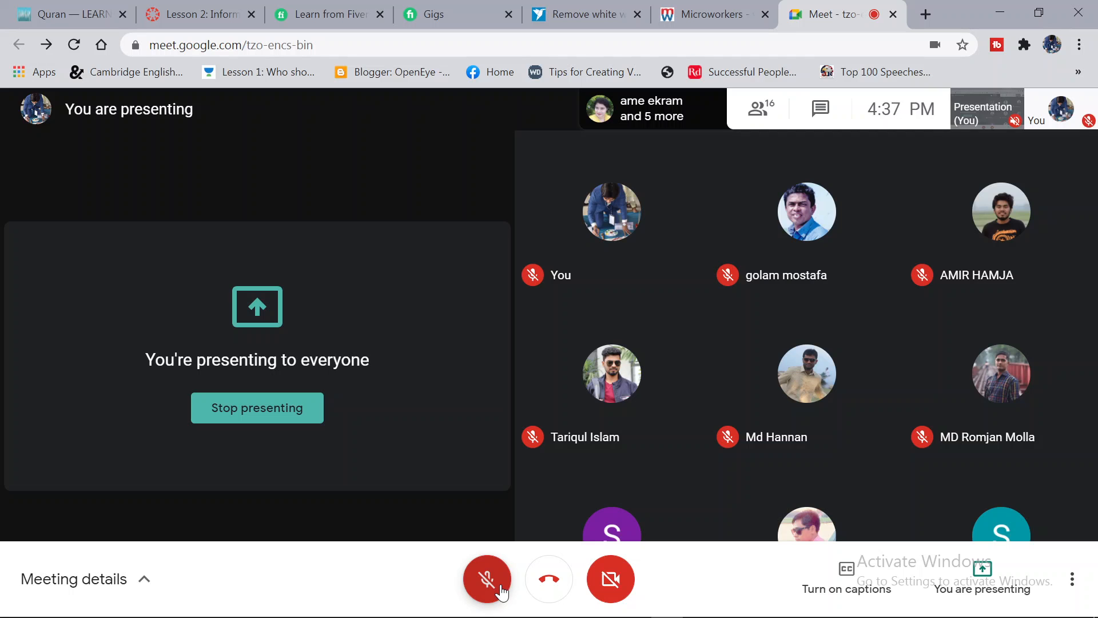
left_click(496, 578)
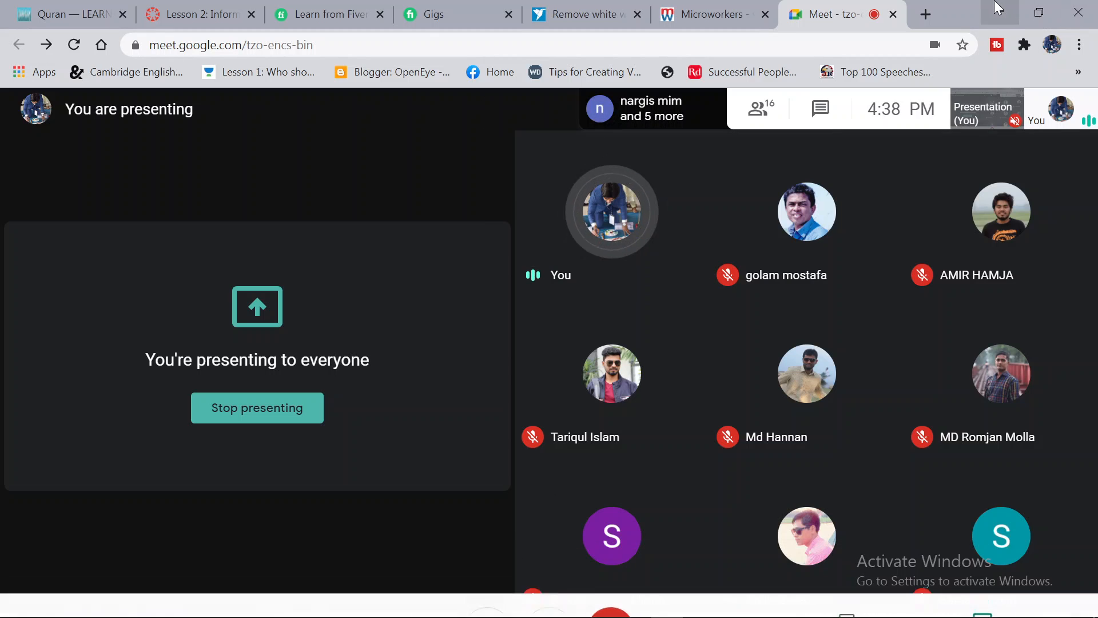
left_click(997, 8)
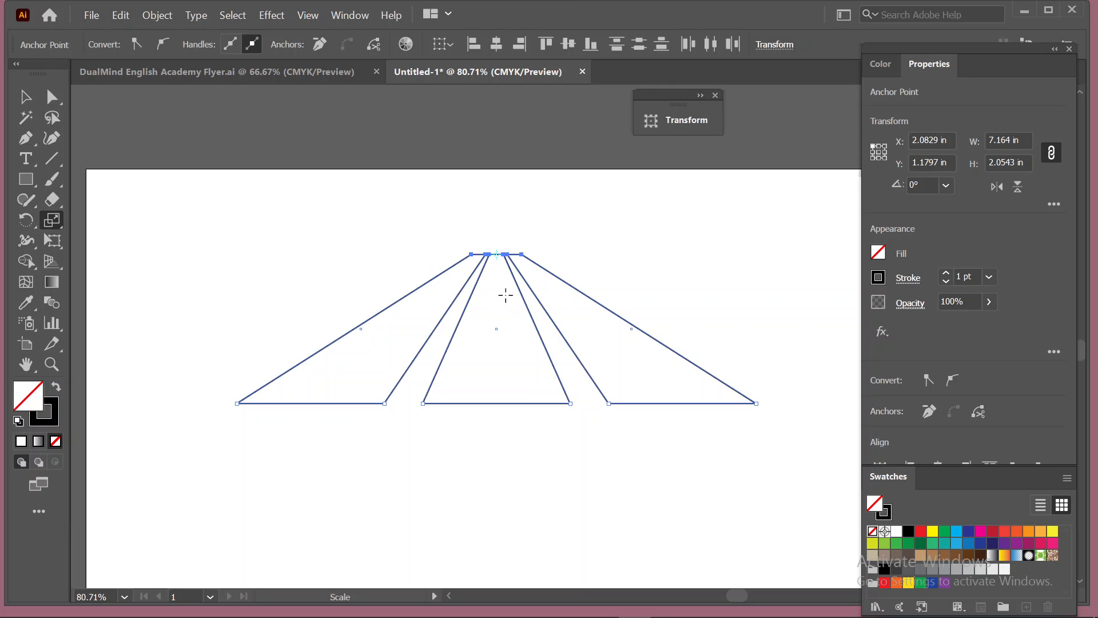
Step: Undo the last scaling and reselect only the top anchor points of the three rectangles
key("ctrl+z")
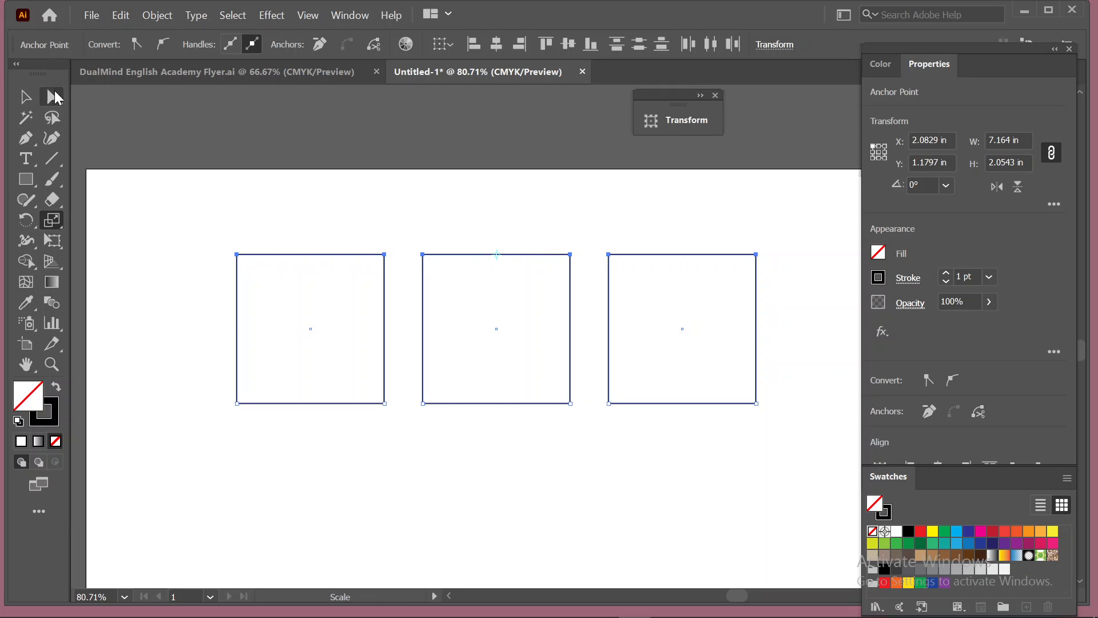
key("v")
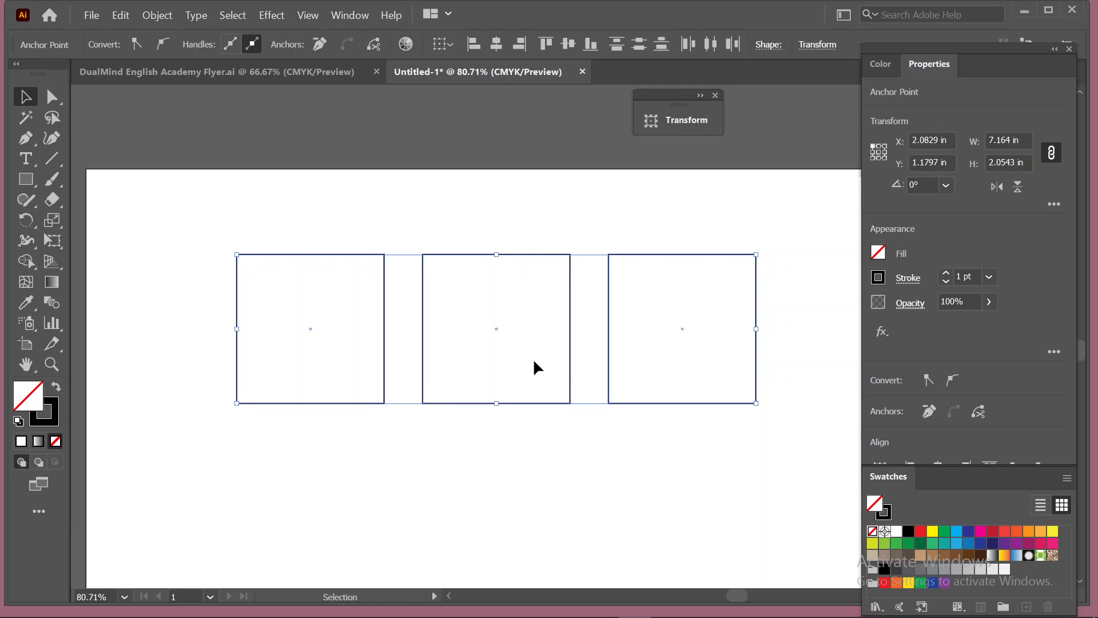
left_click(238, 263)
key("a")
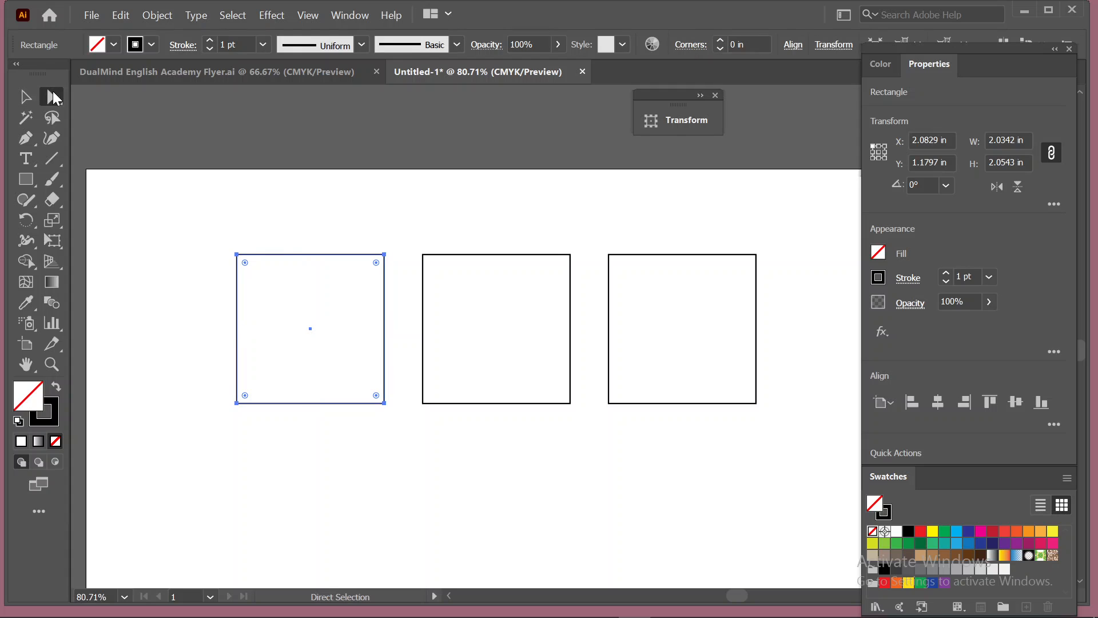
left_click_drag(205, 238, 782, 276)
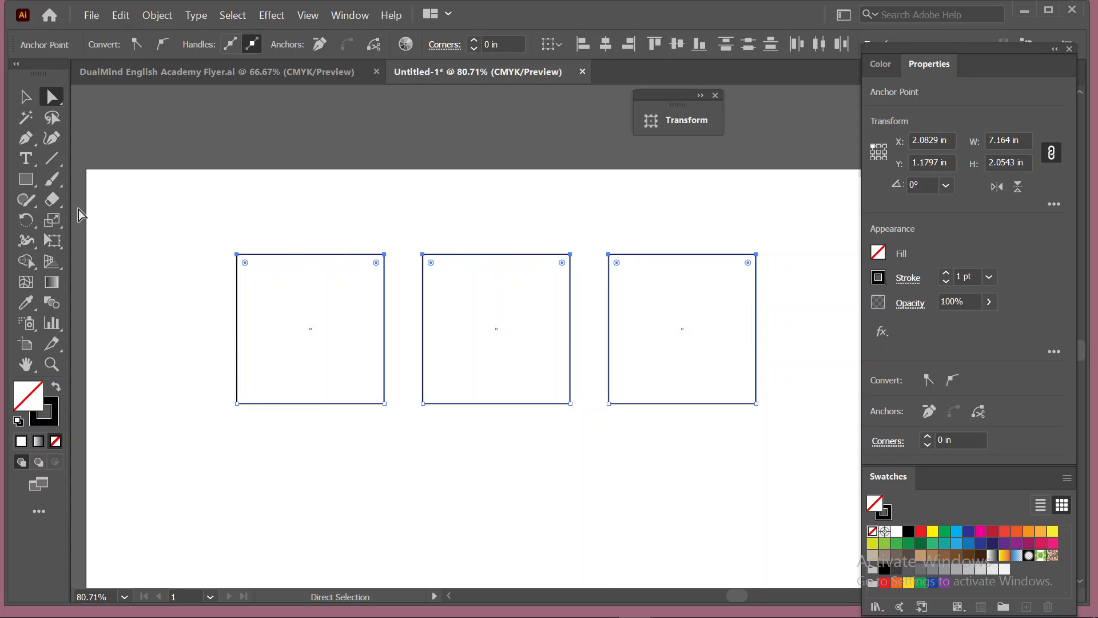
Step: Try scaling the selected top anchor points together into one central point, and undo the change
left_click(57, 223)
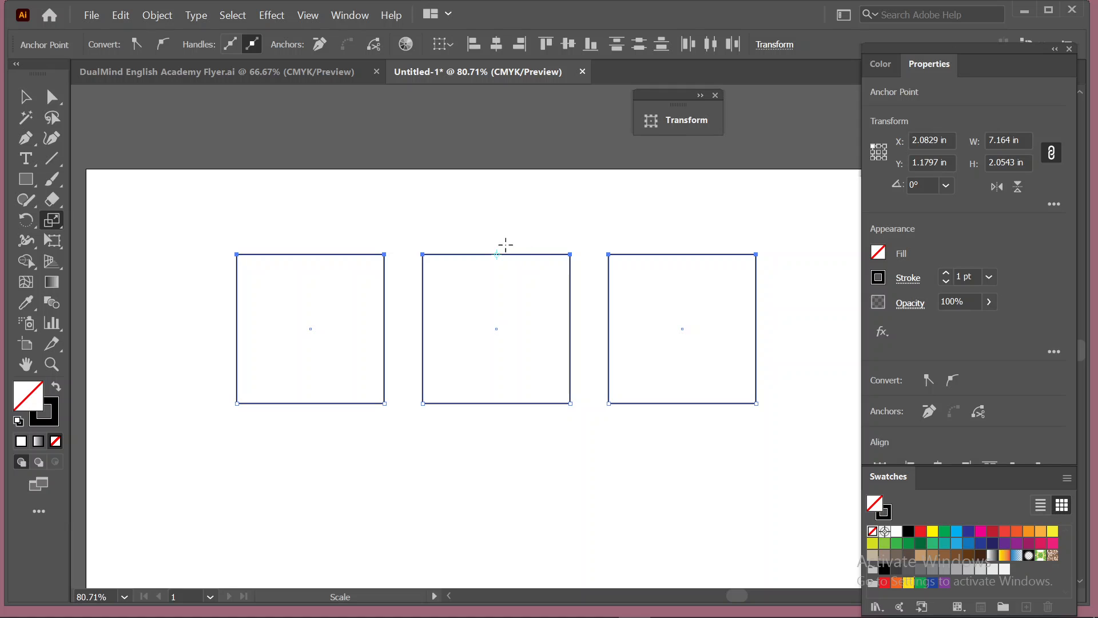
left_click_drag(498, 254, 518, 225)
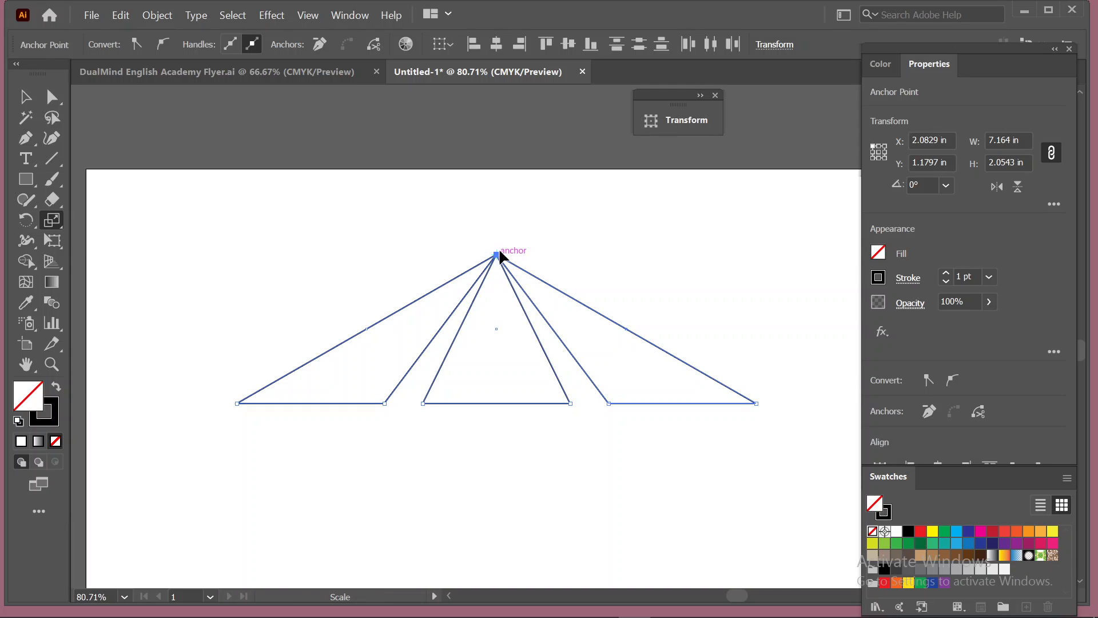
left_click_drag(505, 248, 482, 254)
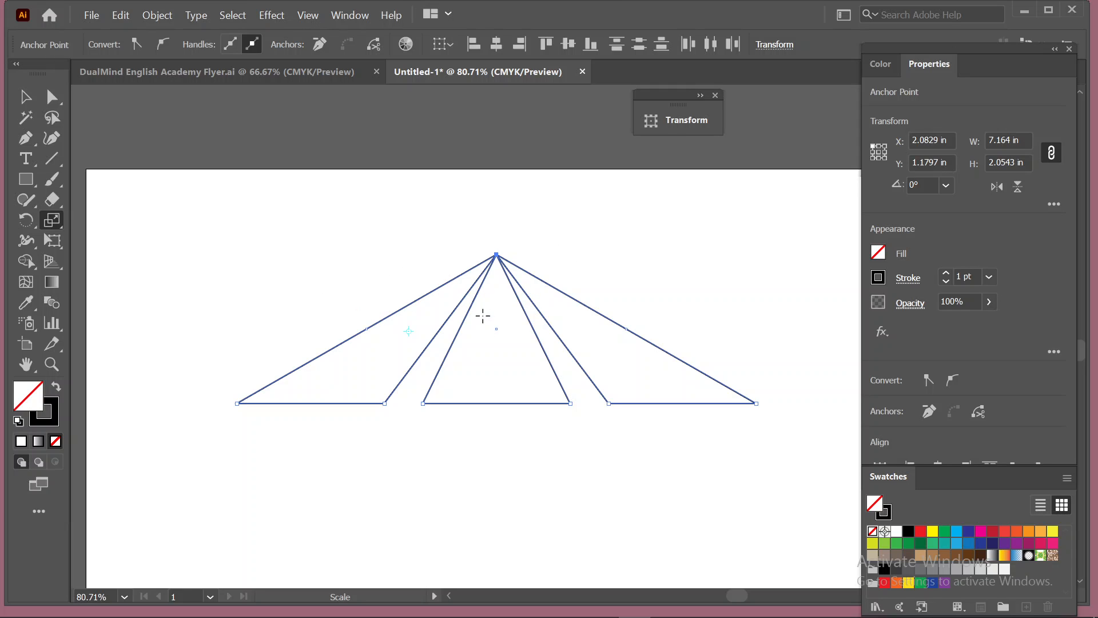
left_click(425, 320)
key("ctrl+z")
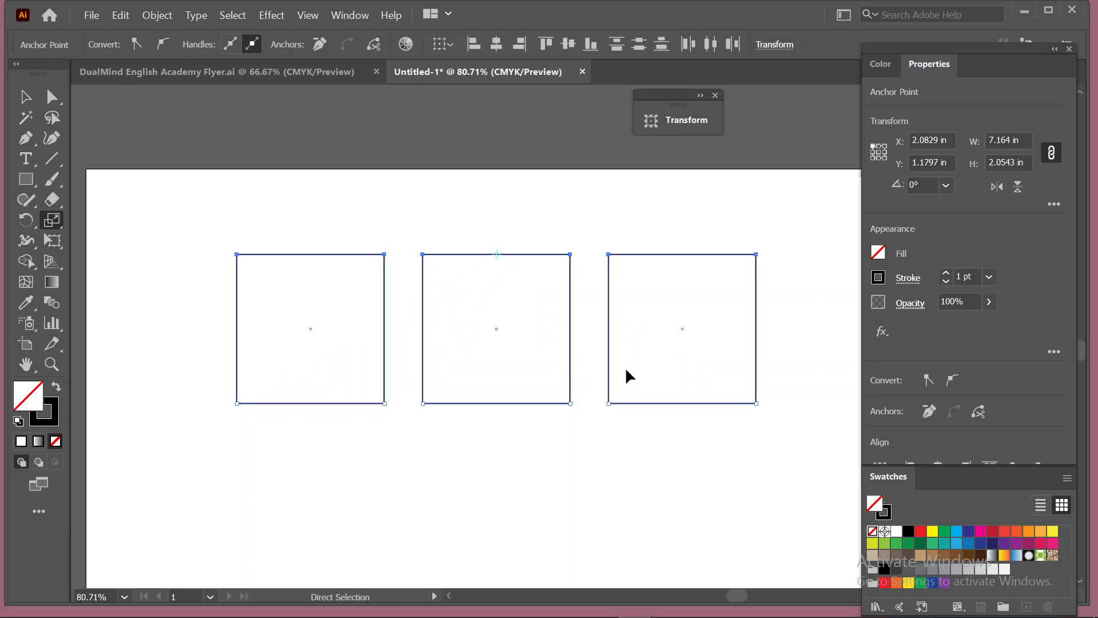
Step: Try scaling the three rectangles' top anchor points into one point near the first rectangle's upper-left corner, and undo the change
left_click(245, 260)
left_click_drag(533, 255, 247, 265)
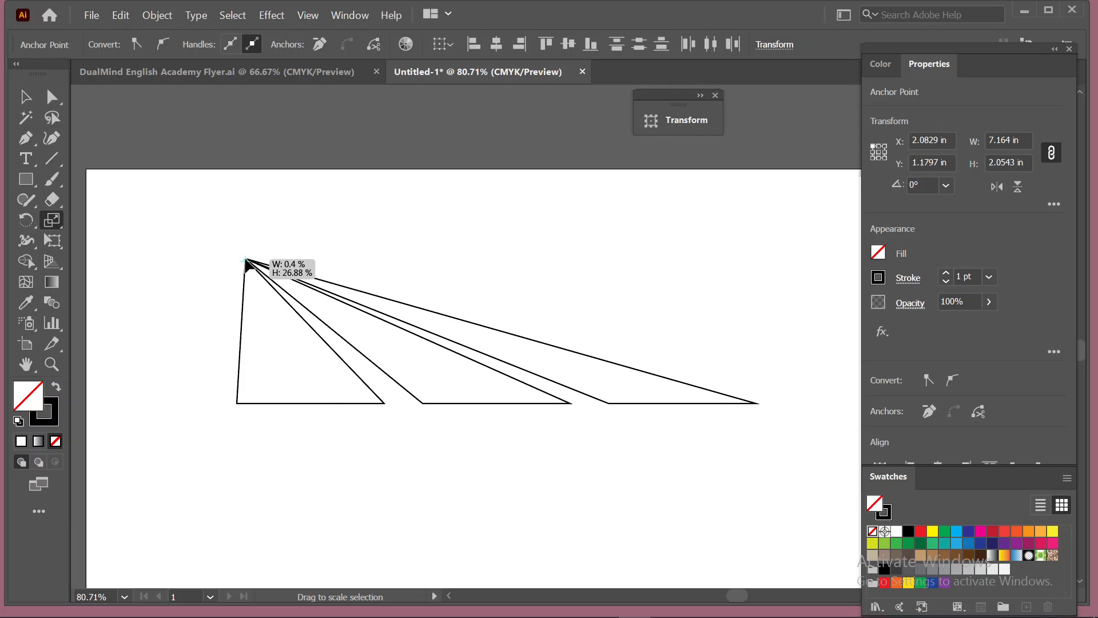
left_click_drag(247, 264, 246, 262)
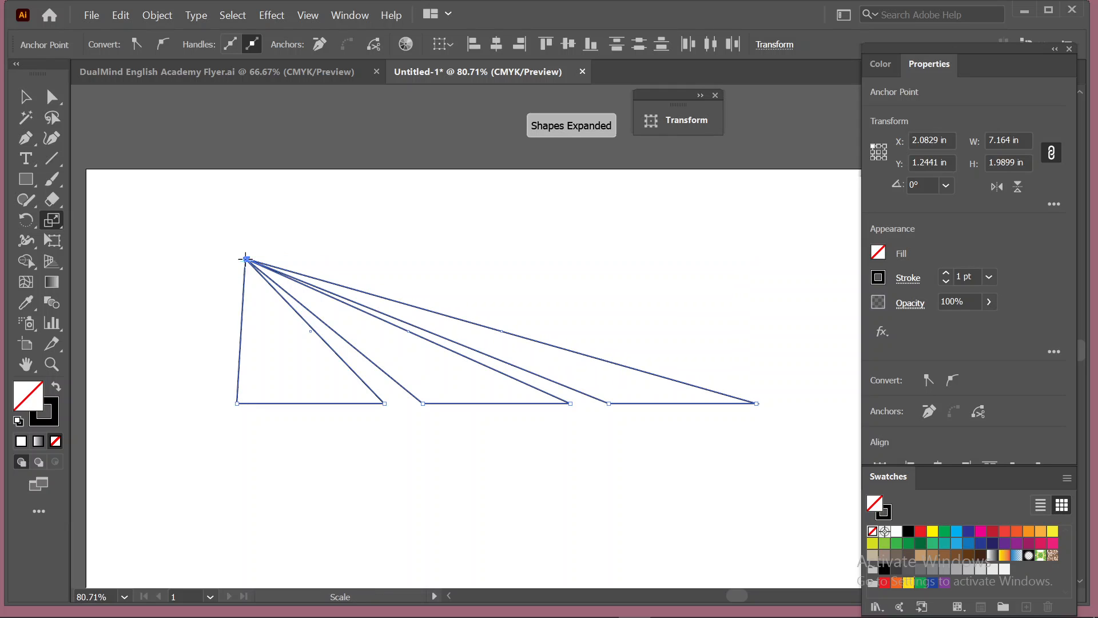
key("ctrl+z")
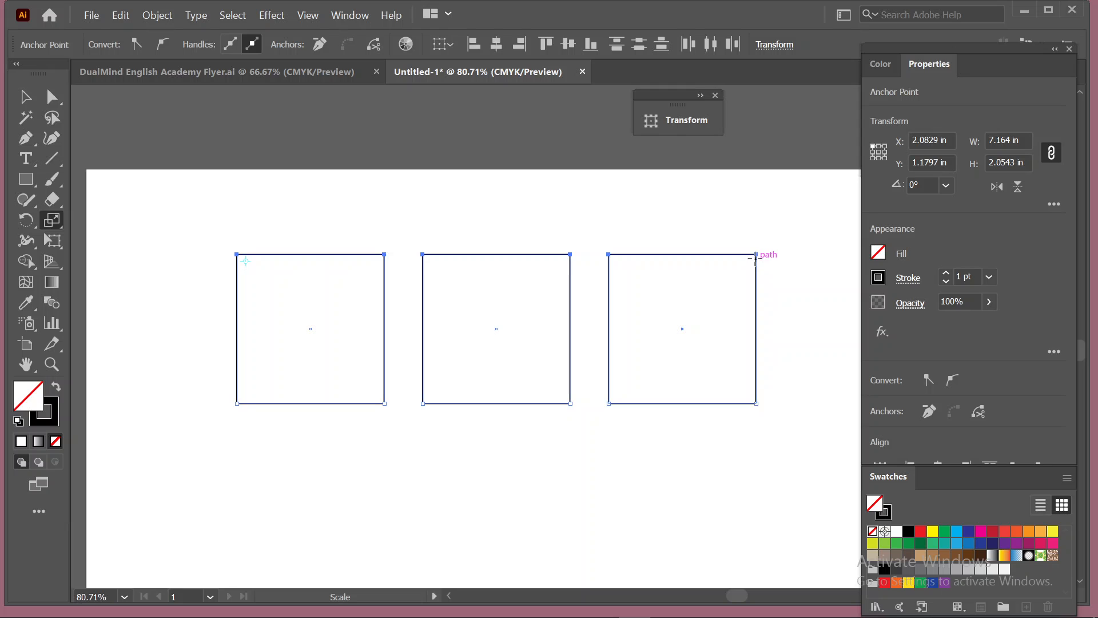
Step: Try scaling the top anchor points together at the third rectangle's upper-right corner, and undo the change
left_click(756, 254)
left_click_drag(478, 252, 752, 262)
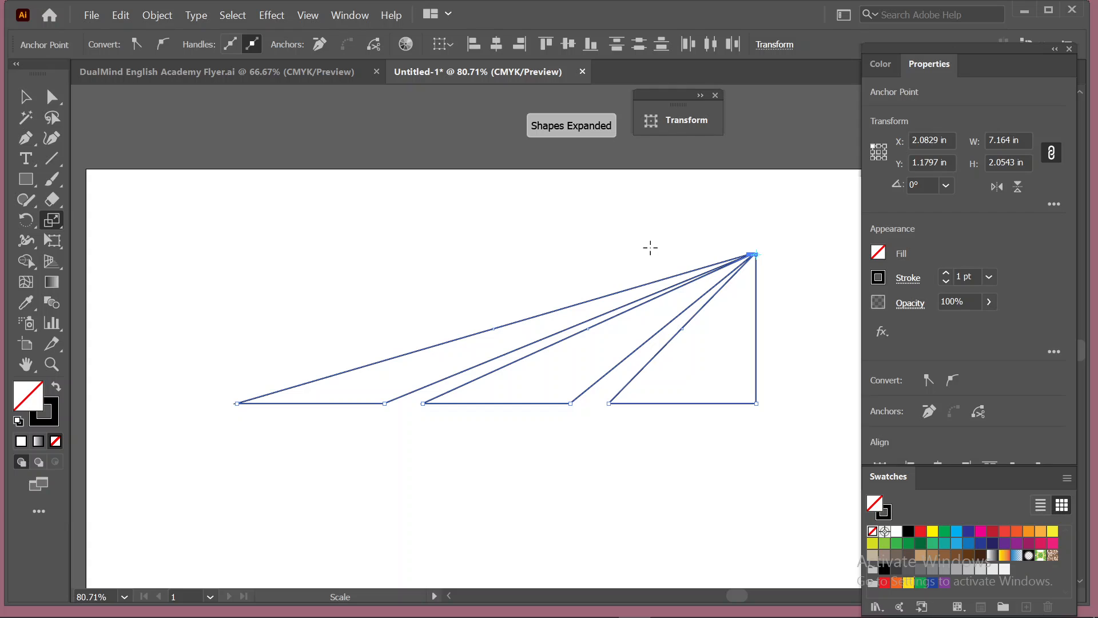
key("ctrl")
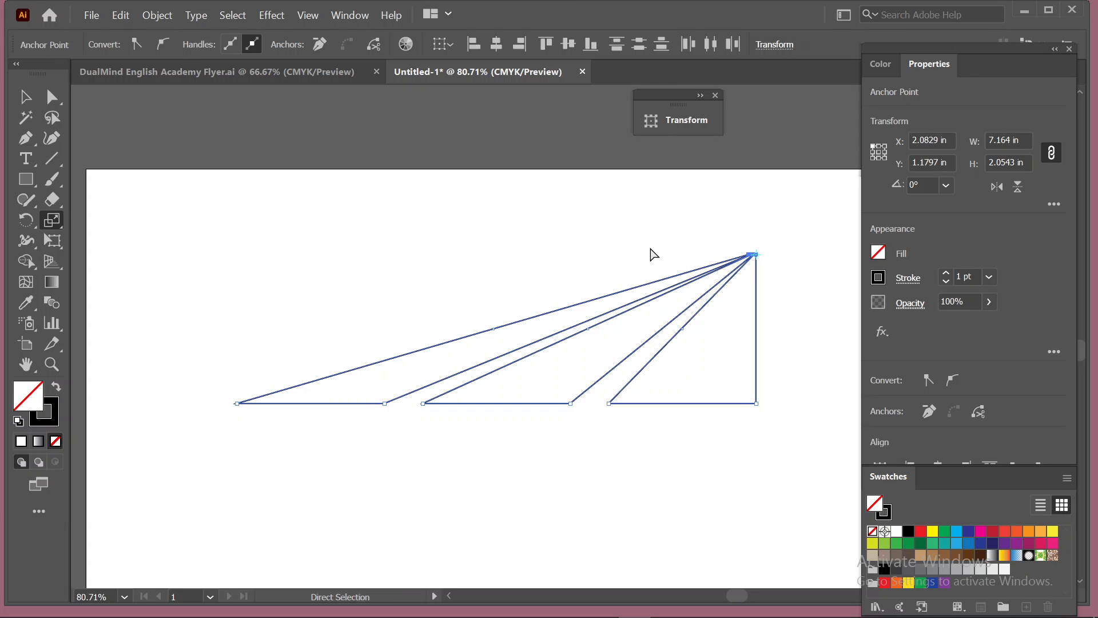
key("ctrl+z")
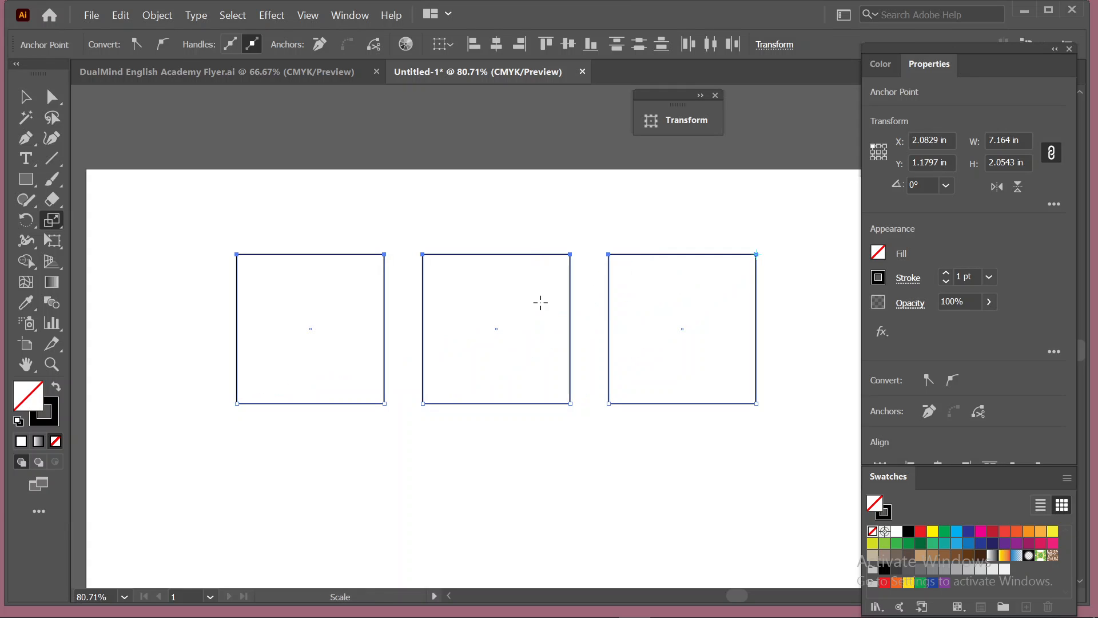
Step: Select only the bottom anchor points of the three rectangles and move them slightly up and to the right
left_click_drag(207, 372, 224, 415)
key("ctrl+z")
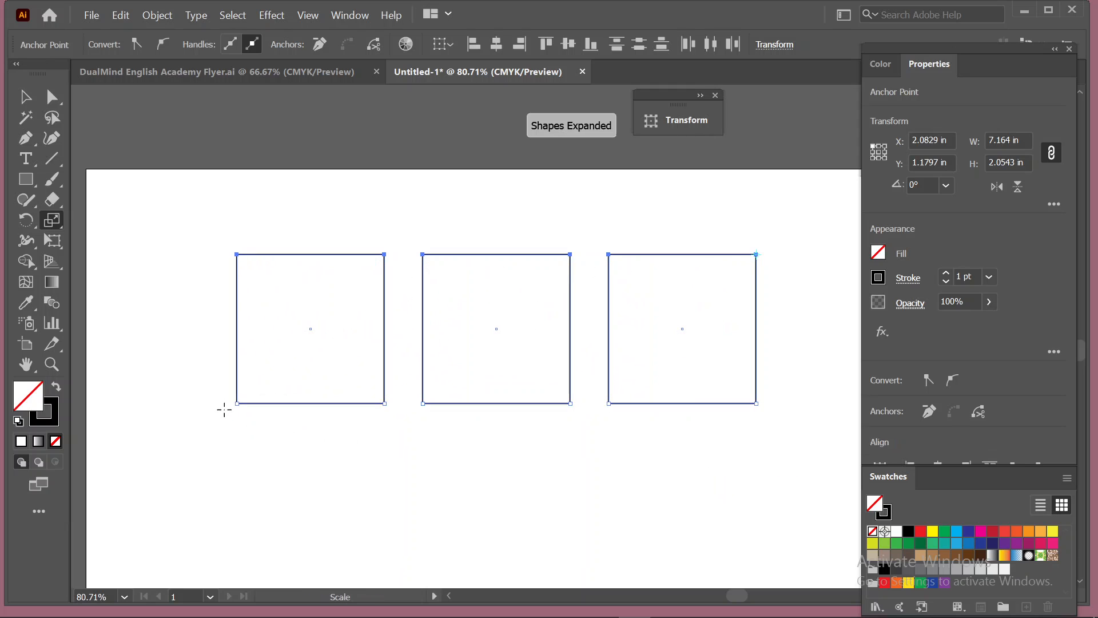
key("a")
left_click_drag(198, 375, 827, 447)
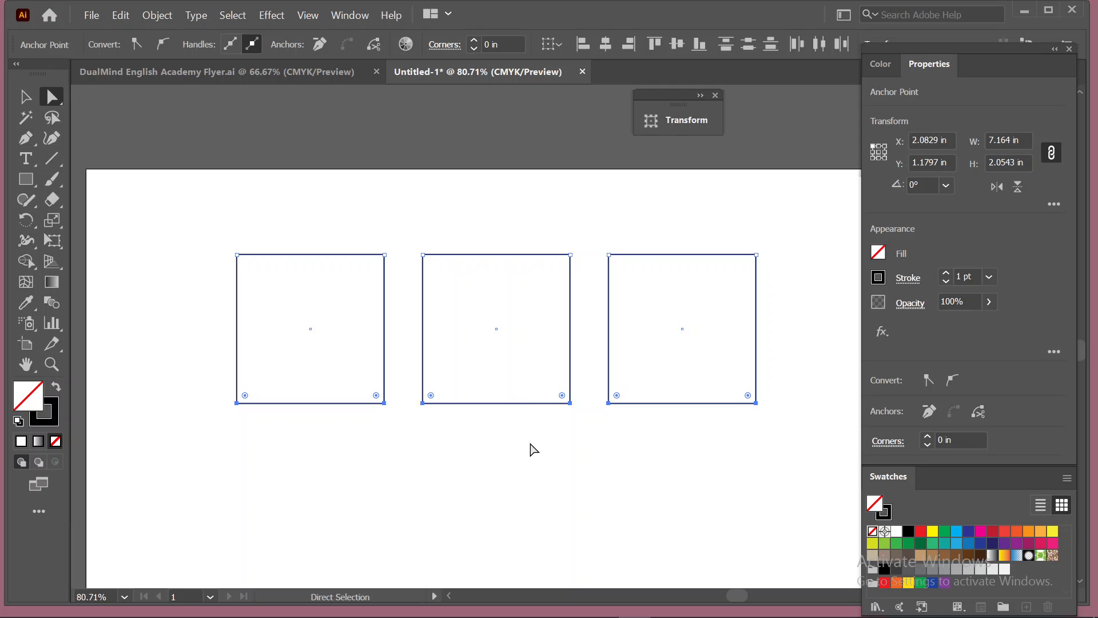
mouse_move(504, 404)
left_mouse_down()
mouse_move(383, 412)
mouse_move(581, 385)
mouse_move(513, 397)
left_mouse_up()
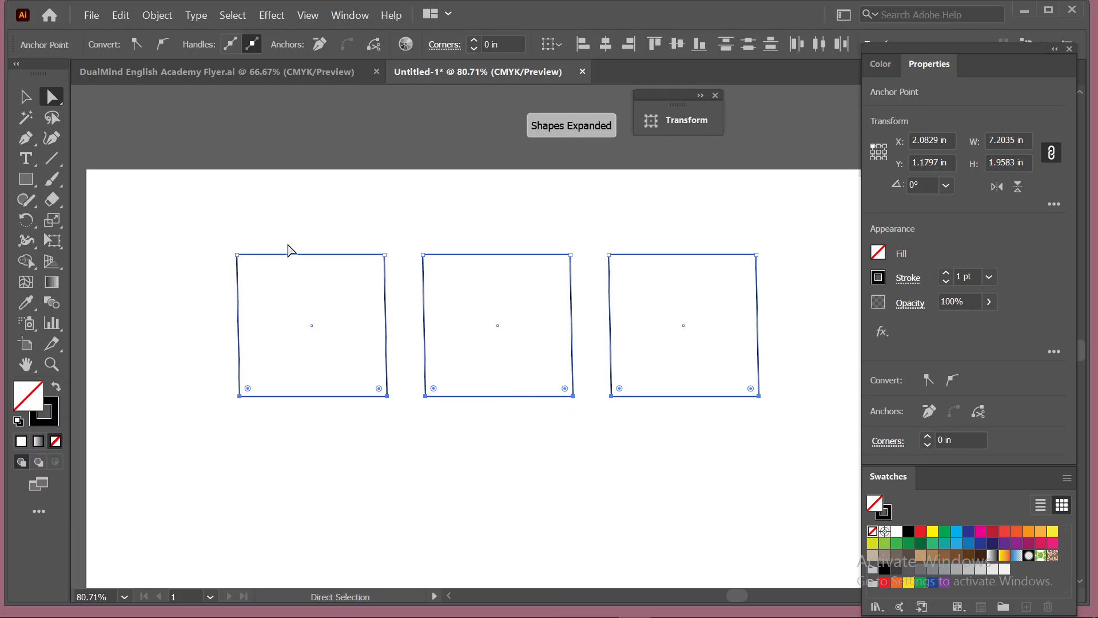
Step: Try scaling the selected bottom anchor points together at the middle rectangle's bottom edge, and undo the change
left_click(52, 220)
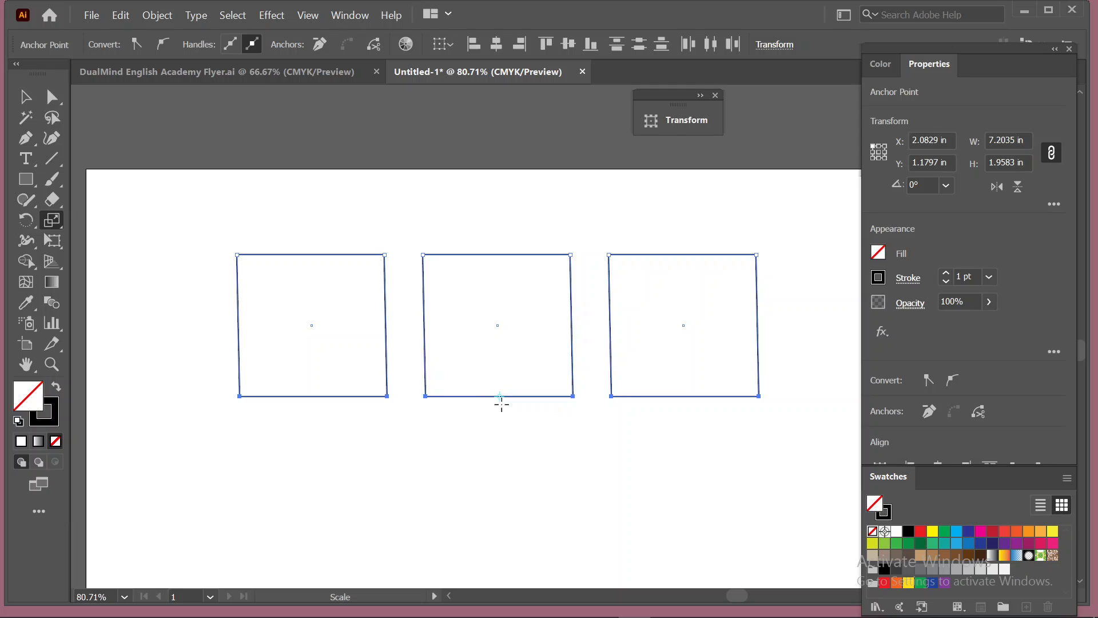
left_click_drag(540, 396, 496, 396)
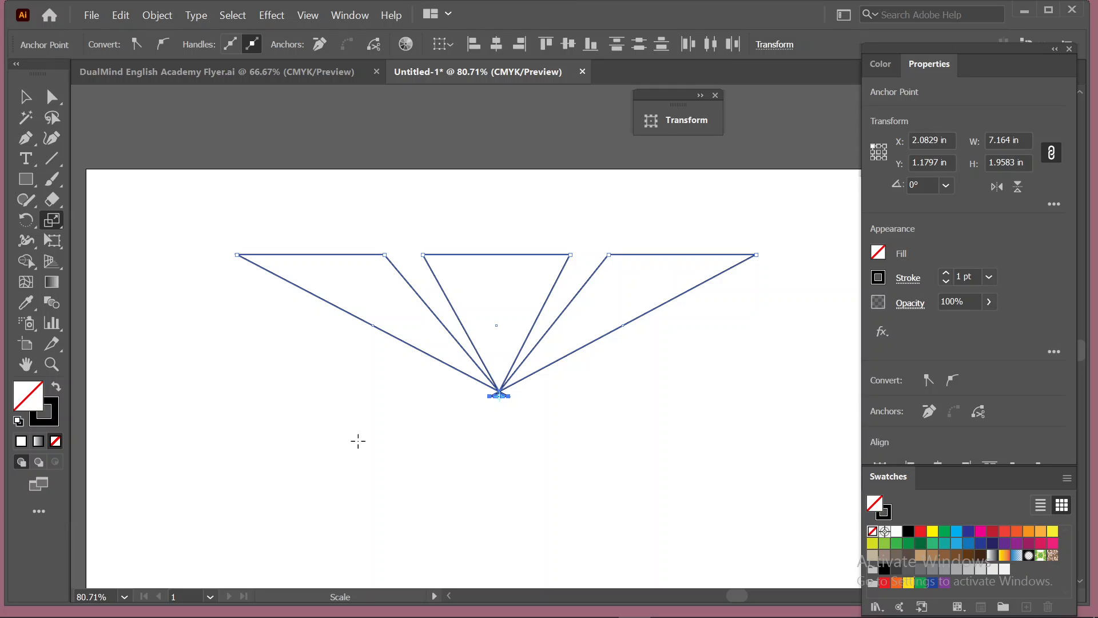
key("ctrl+z")
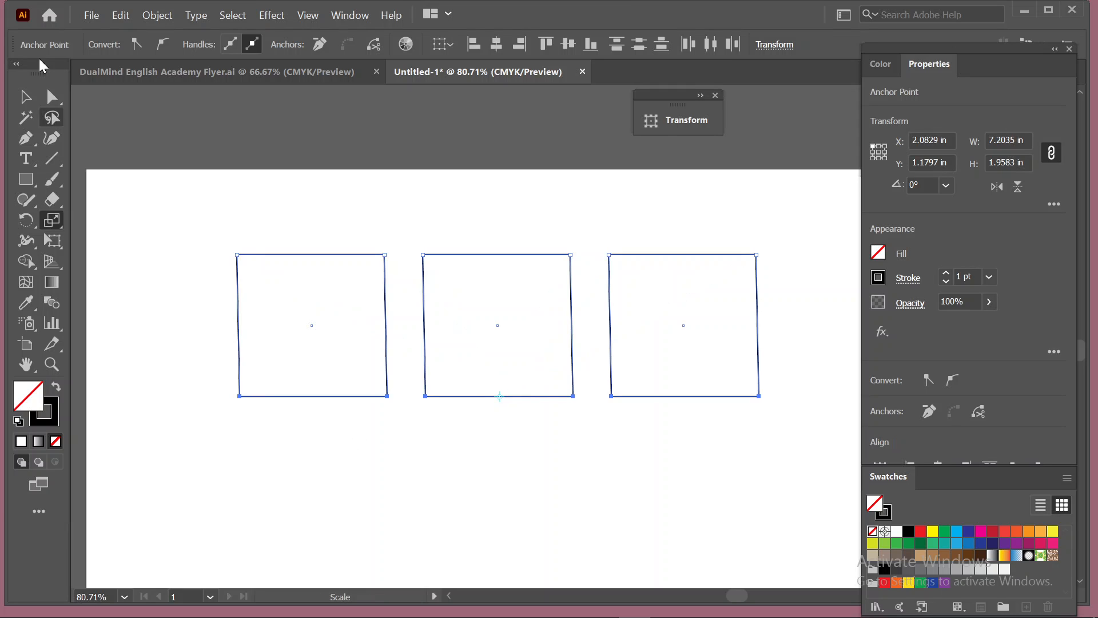
Step: Try shifting the first rectangle's top anchor points sideways by direct selection, and undo the move
left_click(25, 97)
left_click_drag(63, 215, 109, 240)
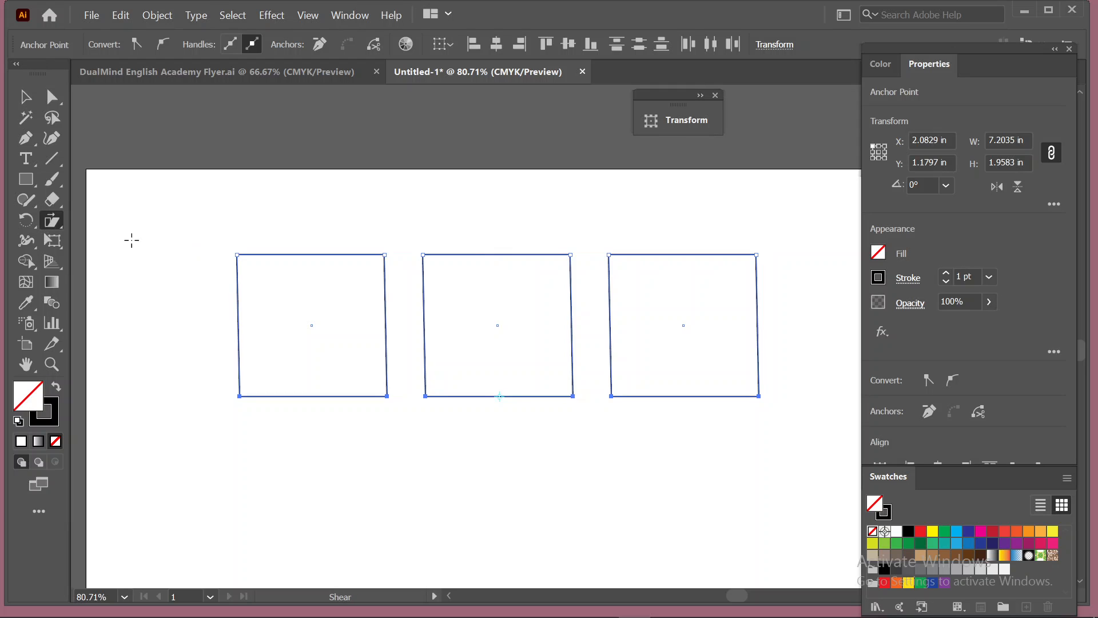
left_click(55, 98)
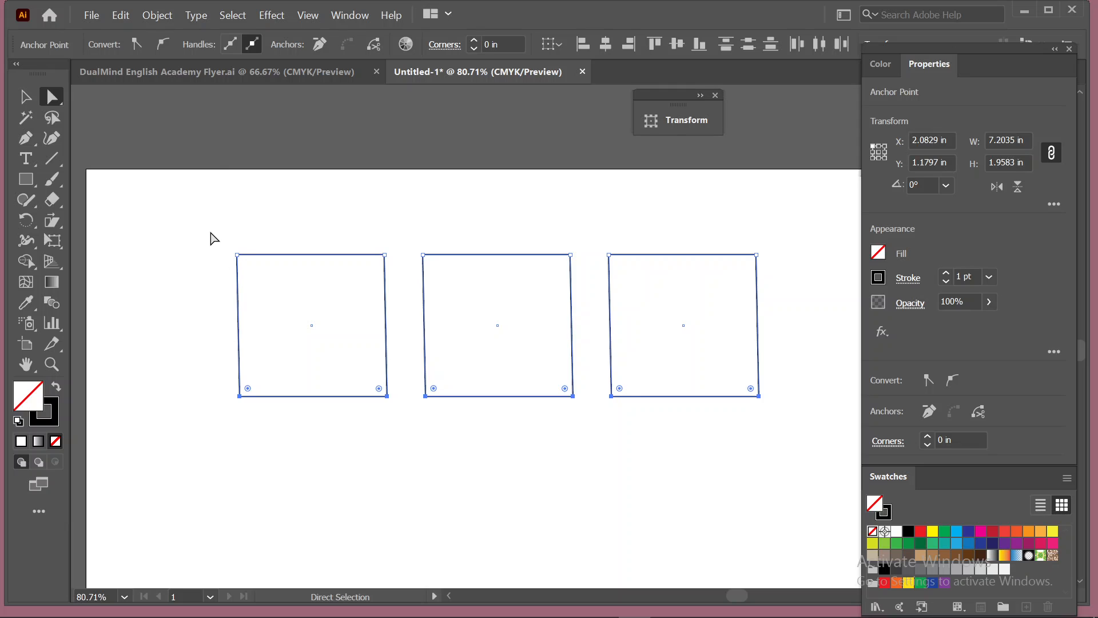
left_click_drag(212, 237, 389, 292)
left_click_drag(328, 255, 367, 259)
key("ctrl+z")
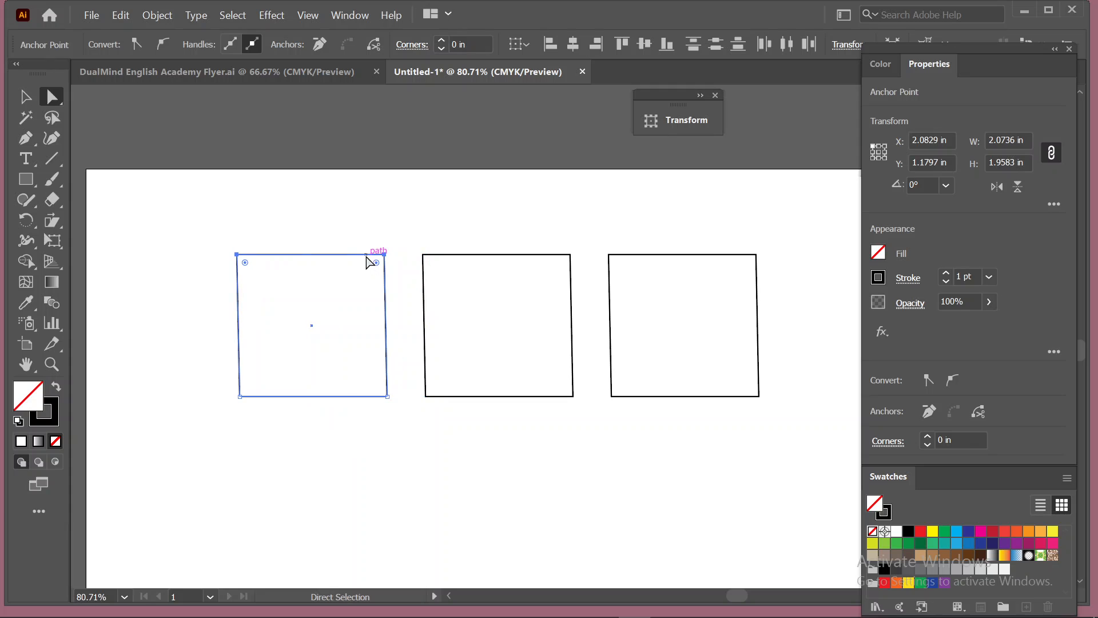
Step: Select the whole first rectangle, try slanting it about its centre with the Shear tool, and undo the change
left_click(52, 221)
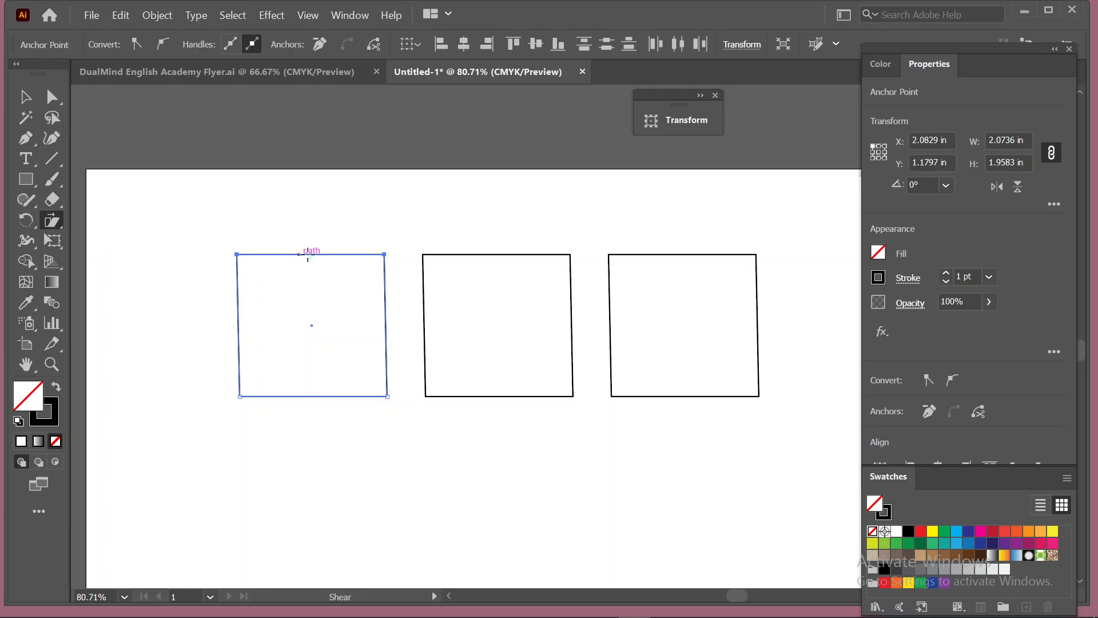
left_click(390, 261)
key("v")
left_click(284, 344)
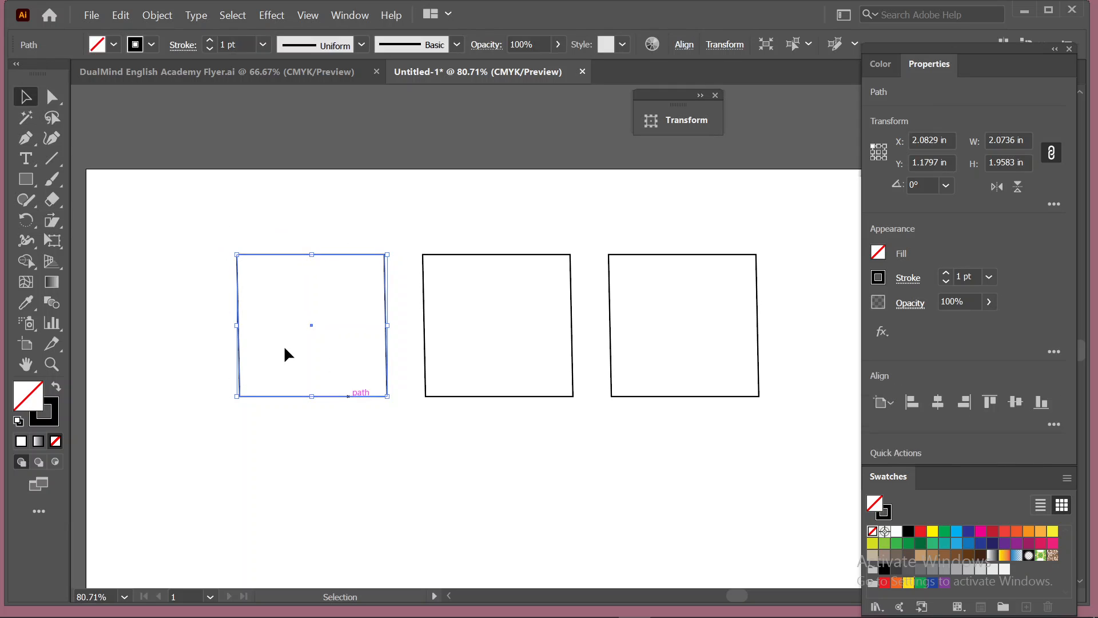
left_click_drag(52, 229, 125, 243)
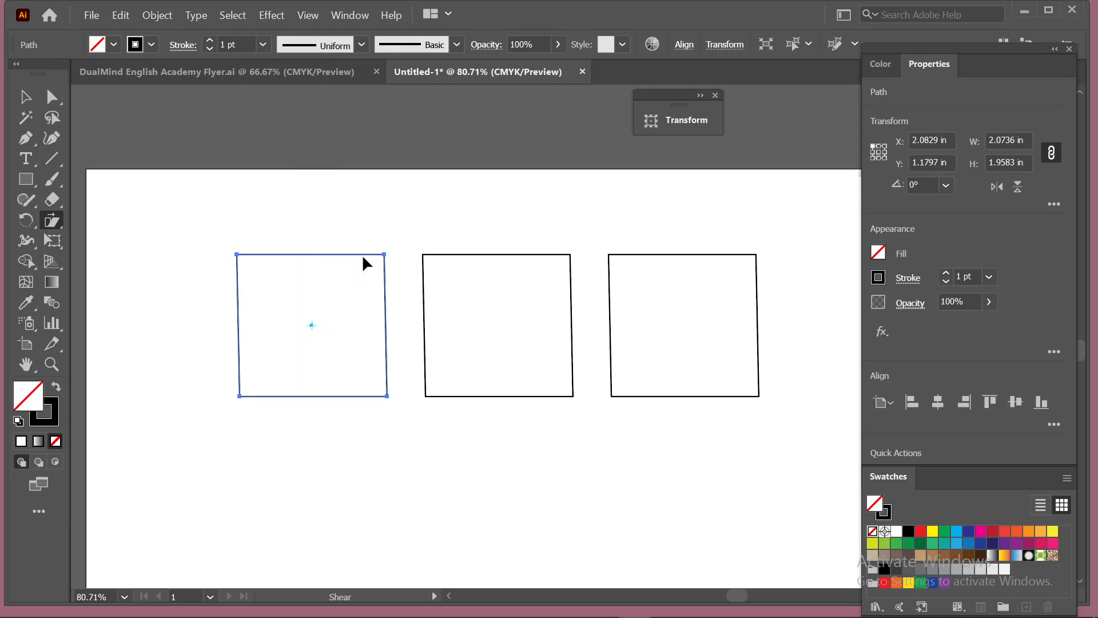
left_click_drag(305, 255, 326, 245)
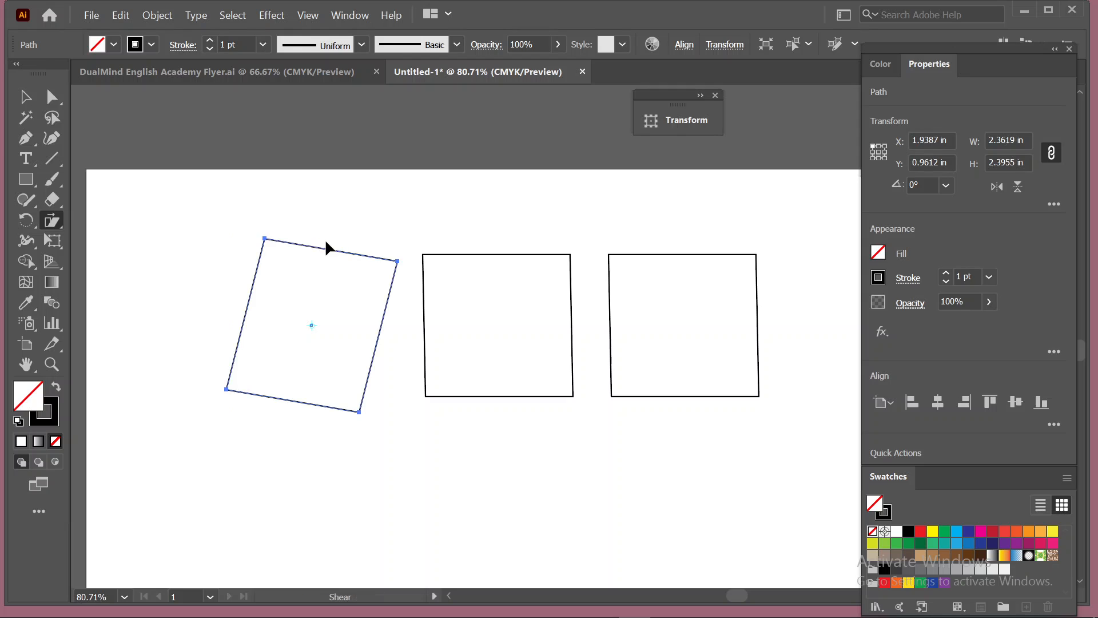
key("ctrl+z")
Step: Select all three rectangles, try shearing them together about their common centre, and undo the change
left_click(26, 97)
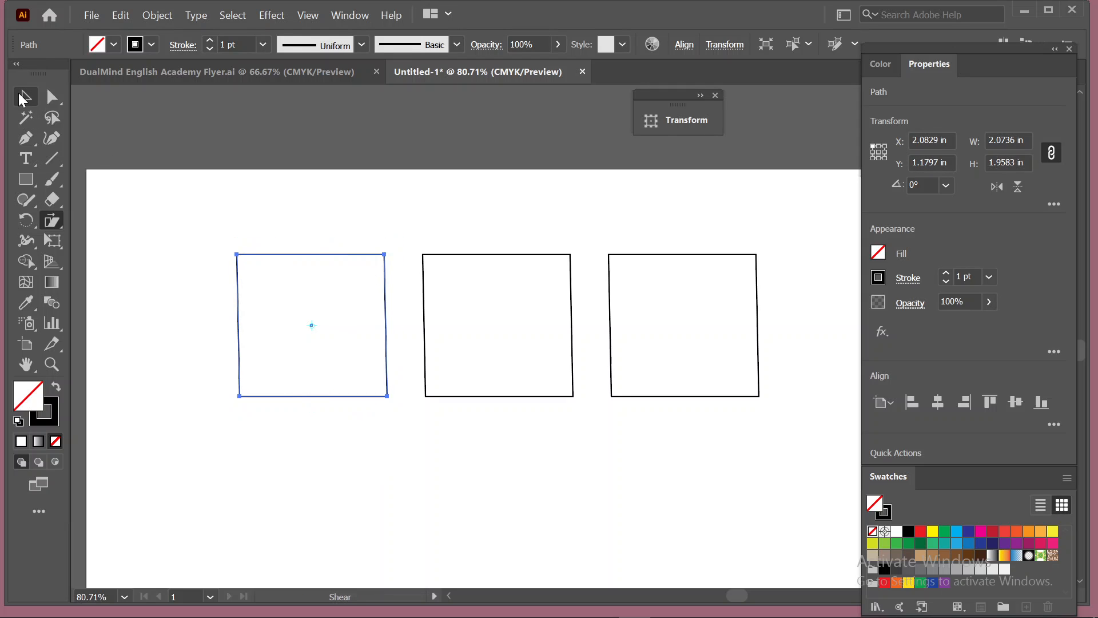
left_click_drag(193, 227, 784, 422)
left_click(60, 220)
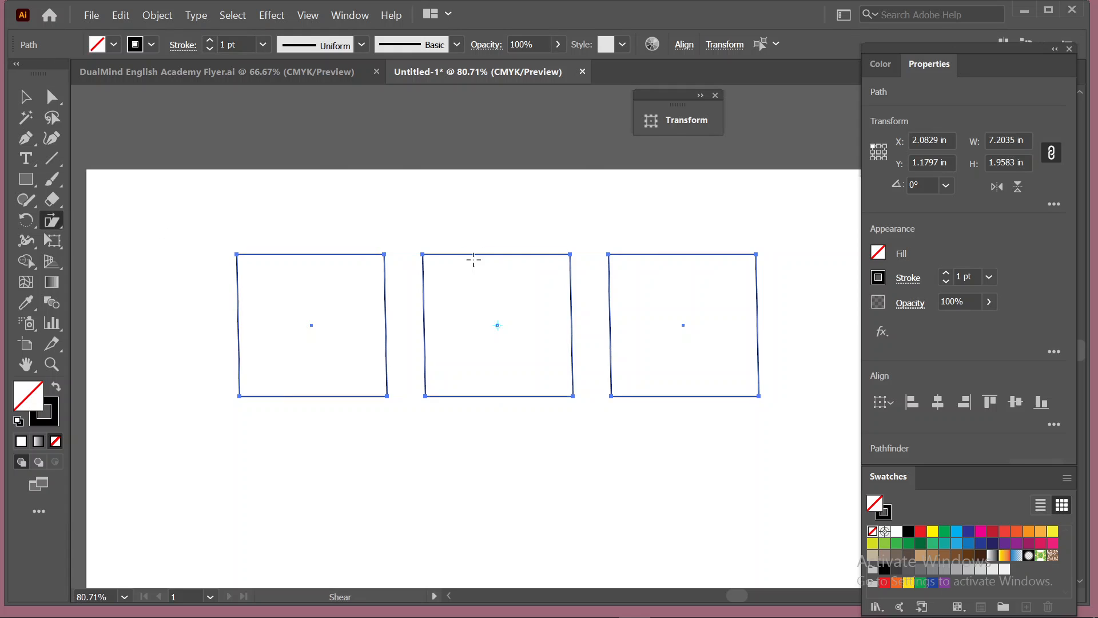
mouse_move(490, 253)
left_mouse_down()
mouse_move(577, 251)
mouse_move(393, 249)
mouse_move(504, 245)
mouse_move(486, 237)
left_mouse_up()
key("ctrl+z")
Step: Try shearing only the top anchor points of the three rectangles about the middle of the top edge, and undo the change
left_click(51, 97)
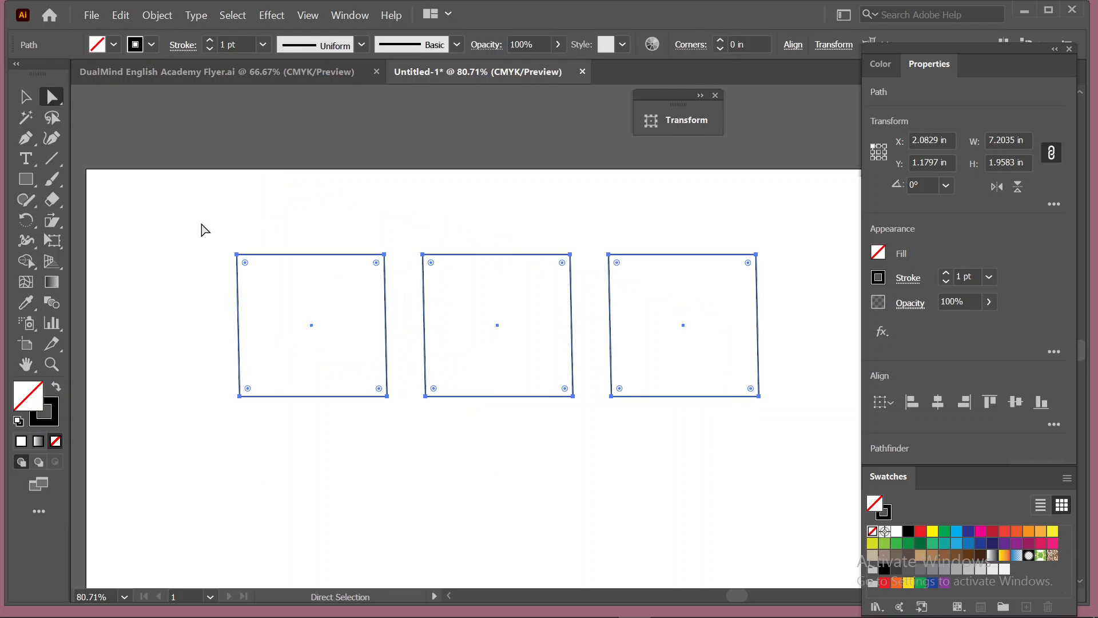
left_click_drag(187, 222, 709, 311)
left_click(51, 220)
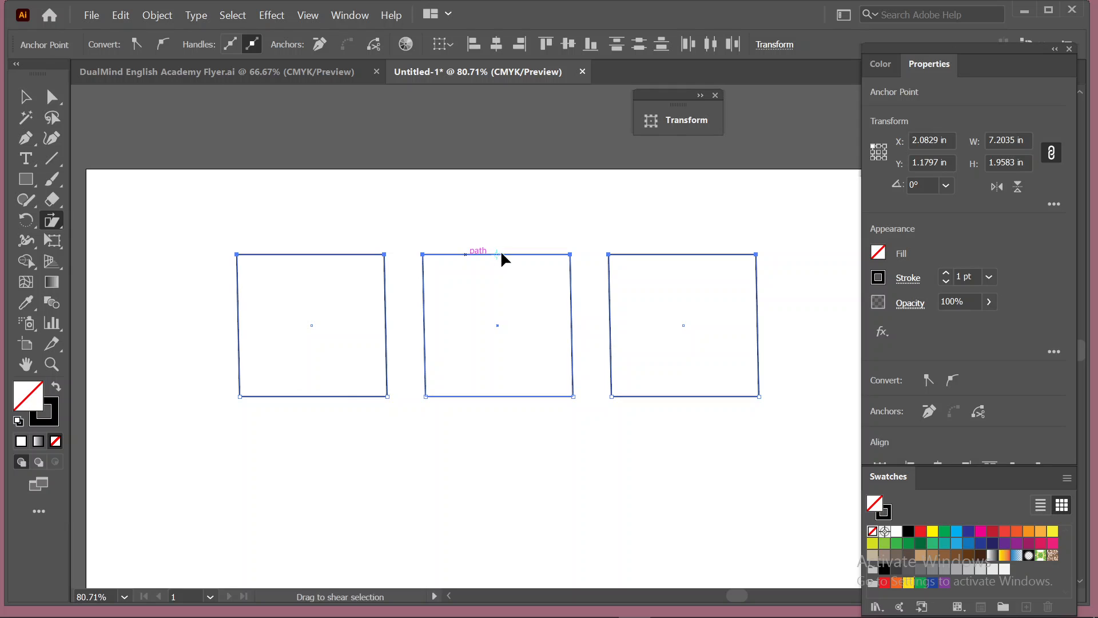
left_click(481, 253)
left_click_drag(551, 249, 490, 248)
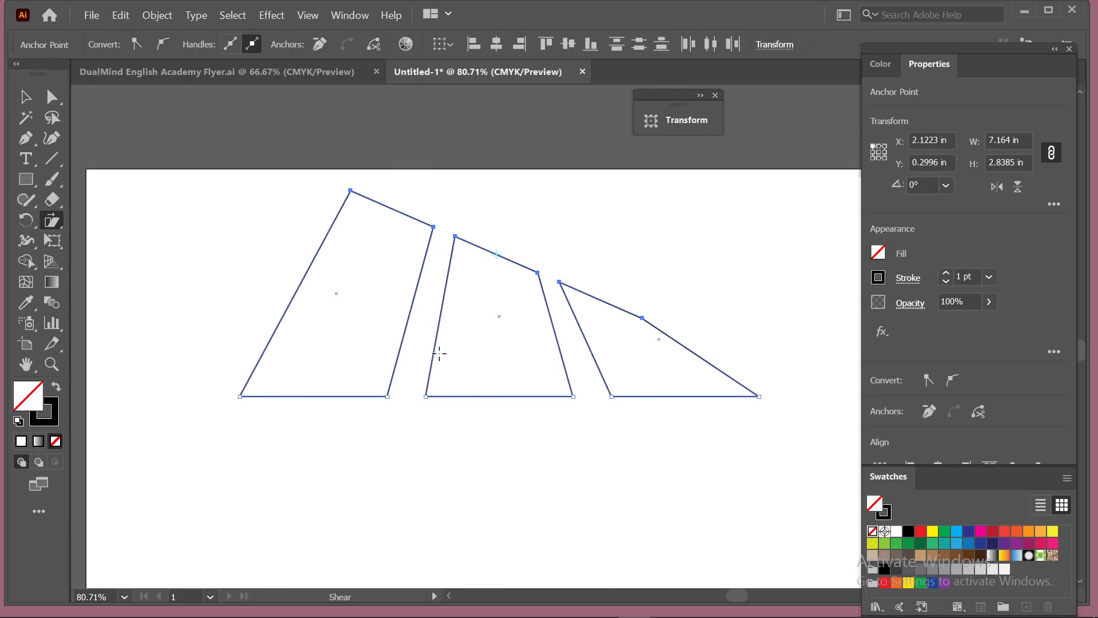
key("ctrl+z")
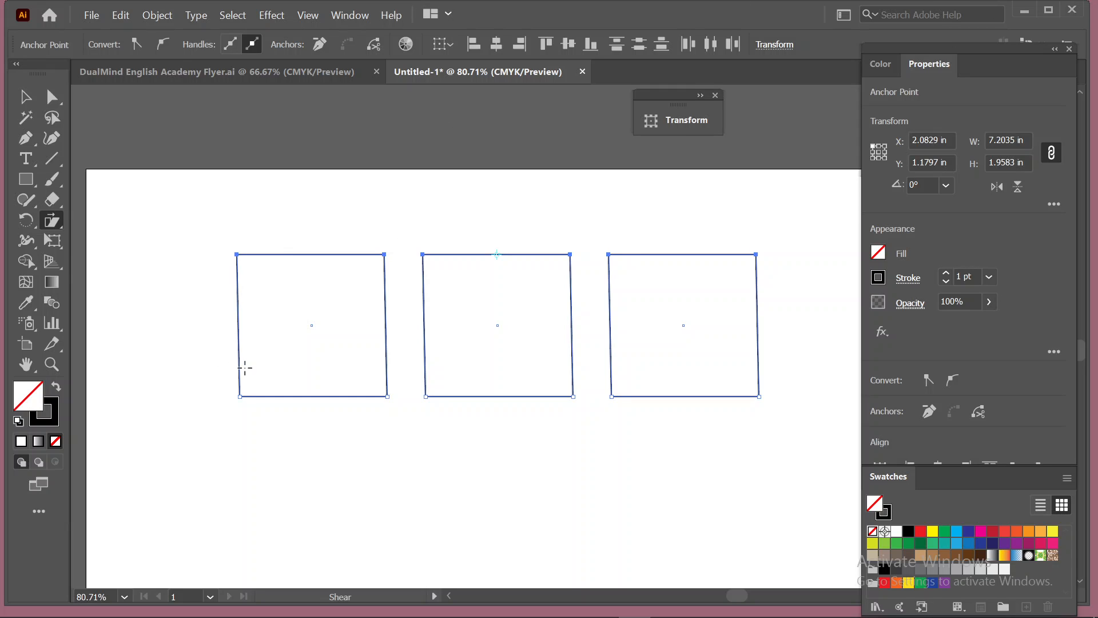
Step: Select the row of three rectangles and duplicate it straight down to form a second row
scroll(244, 368, "down", 1)
left_click(25, 96)
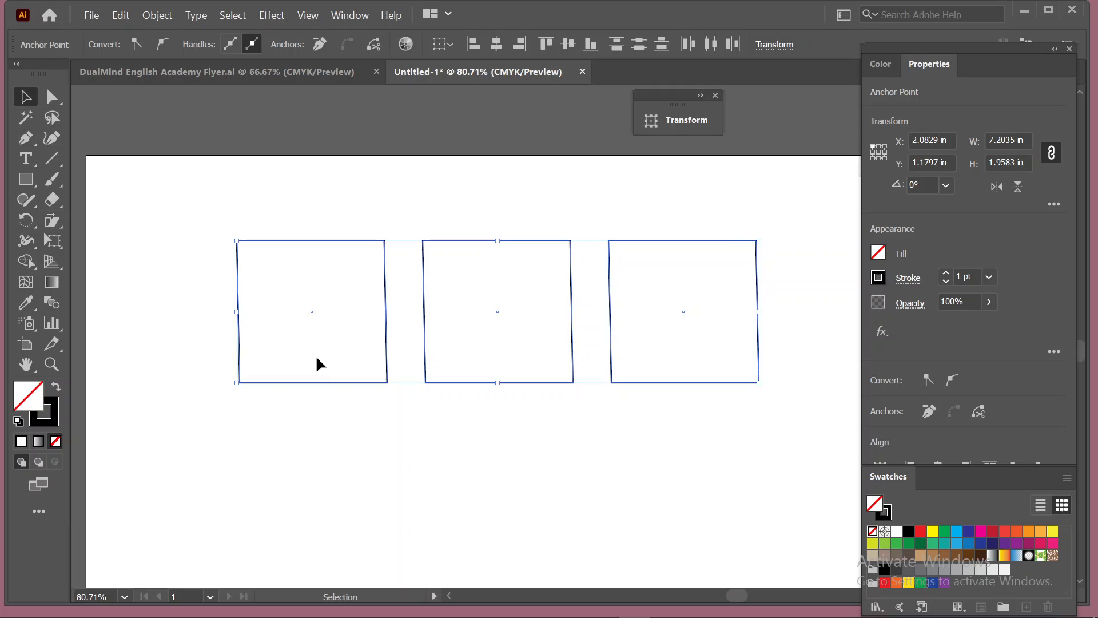
left_click_drag(212, 225, 738, 400)
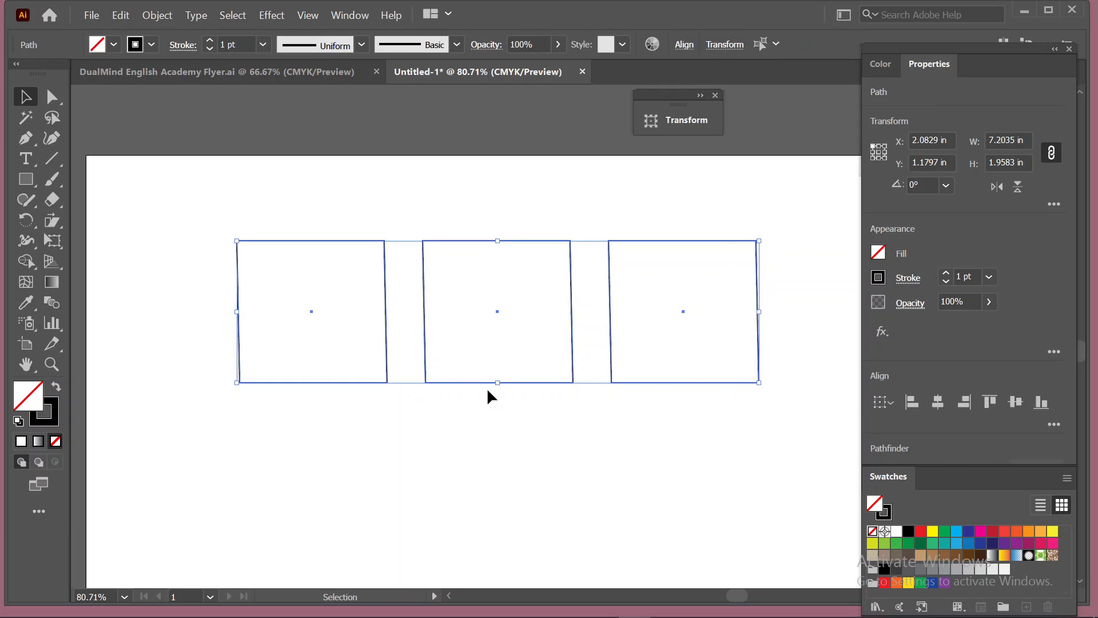
left_click_drag(482, 380, 496, 504)
left_click_drag(235, 221, 730, 340)
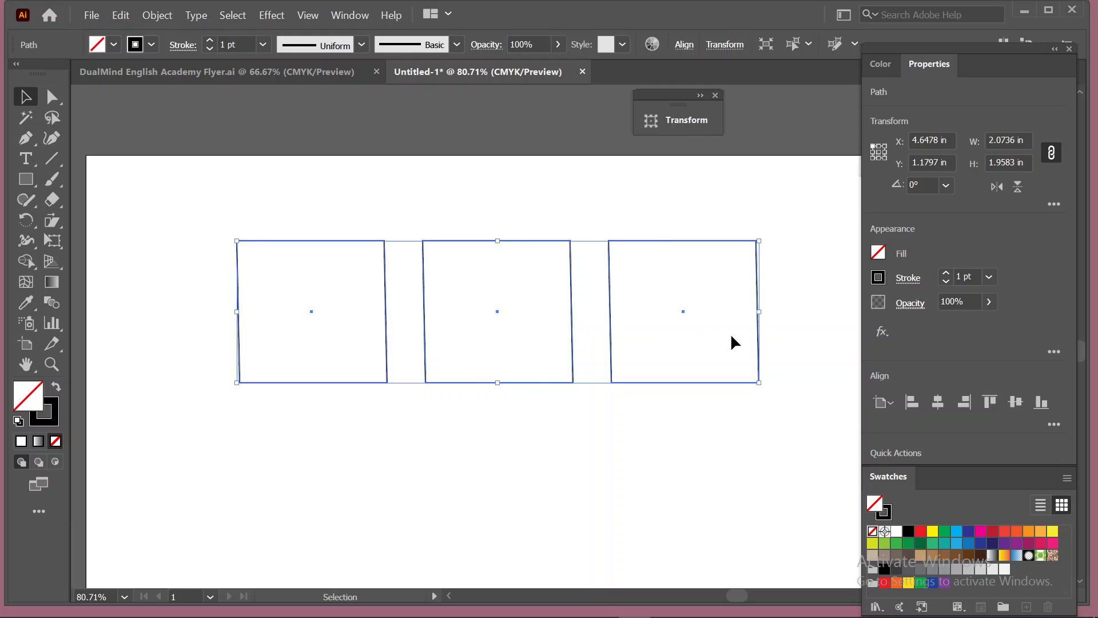
left_click_drag(471, 384, 490, 561)
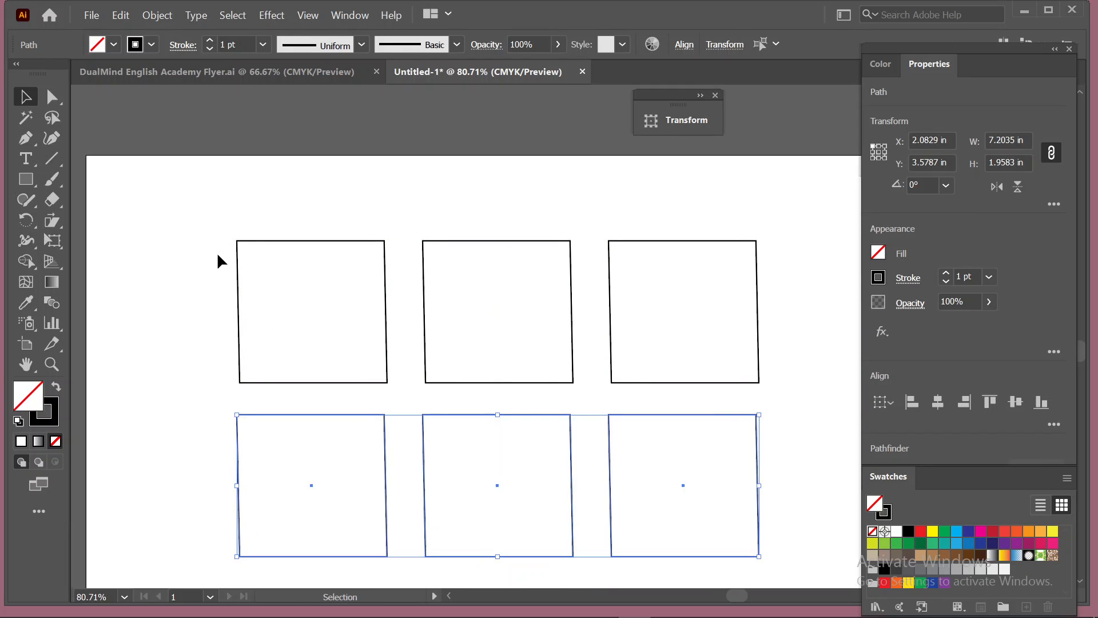
Step: Scale the six rectangles down to about 2.22 by 1.34 in and move them to the artboard's upper-left area
left_click_drag(196, 233, 579, 448)
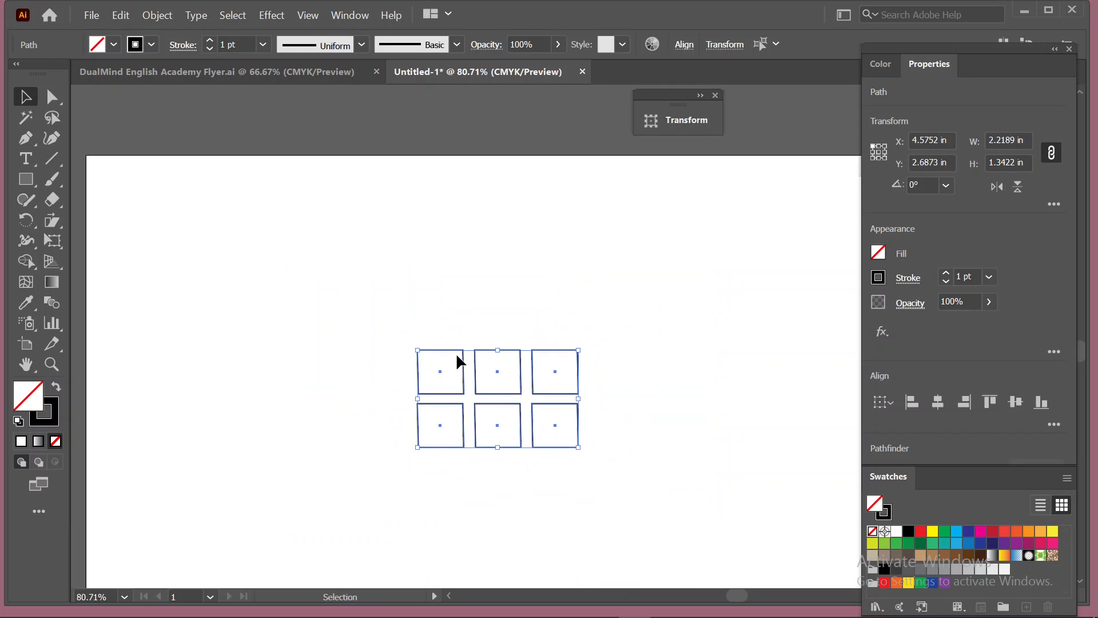
left_click_drag(467, 364, 193, 228)
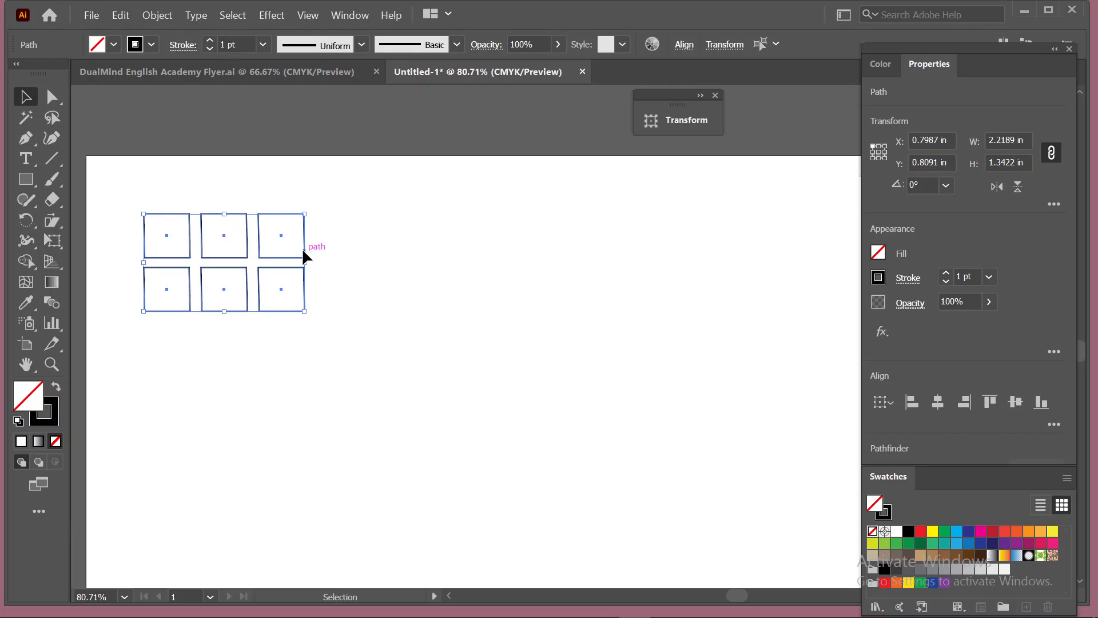
Step: Duplicate the six-rectangle block twice to the right for nine columns, and copy both full rows straight down
left_click_drag(303, 252, 477, 261)
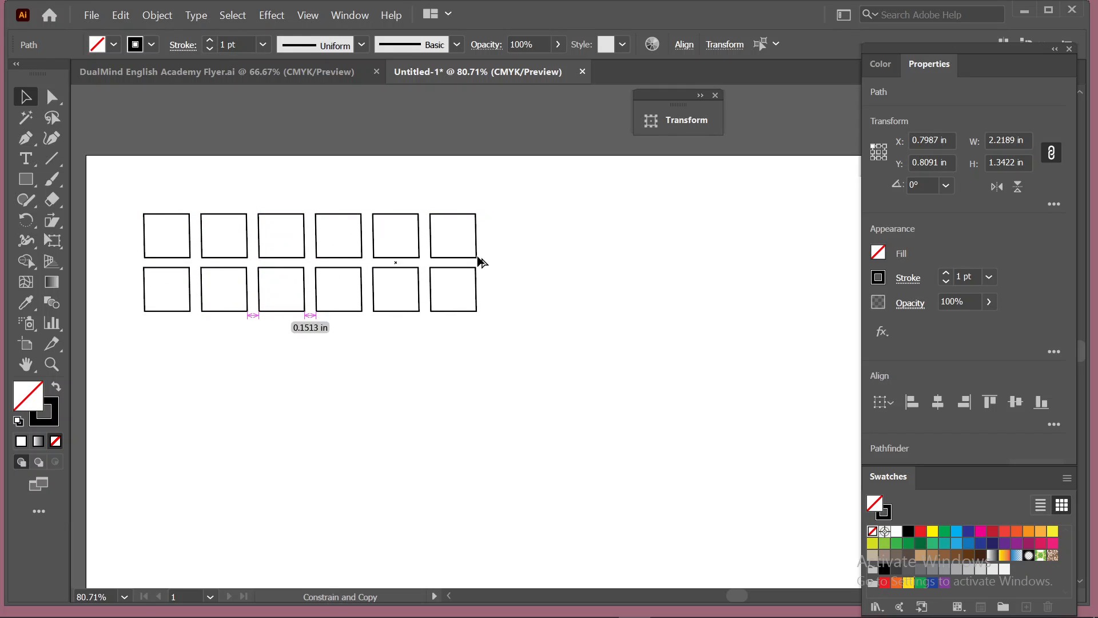
key("ctrl+d")
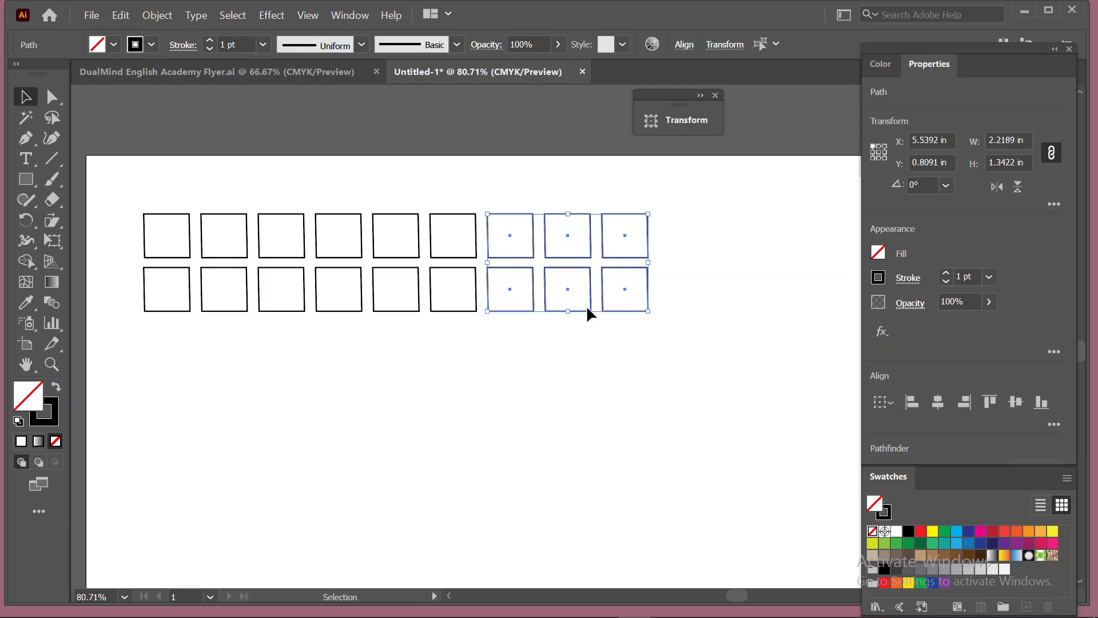
left_click_drag(149, 199, 698, 290)
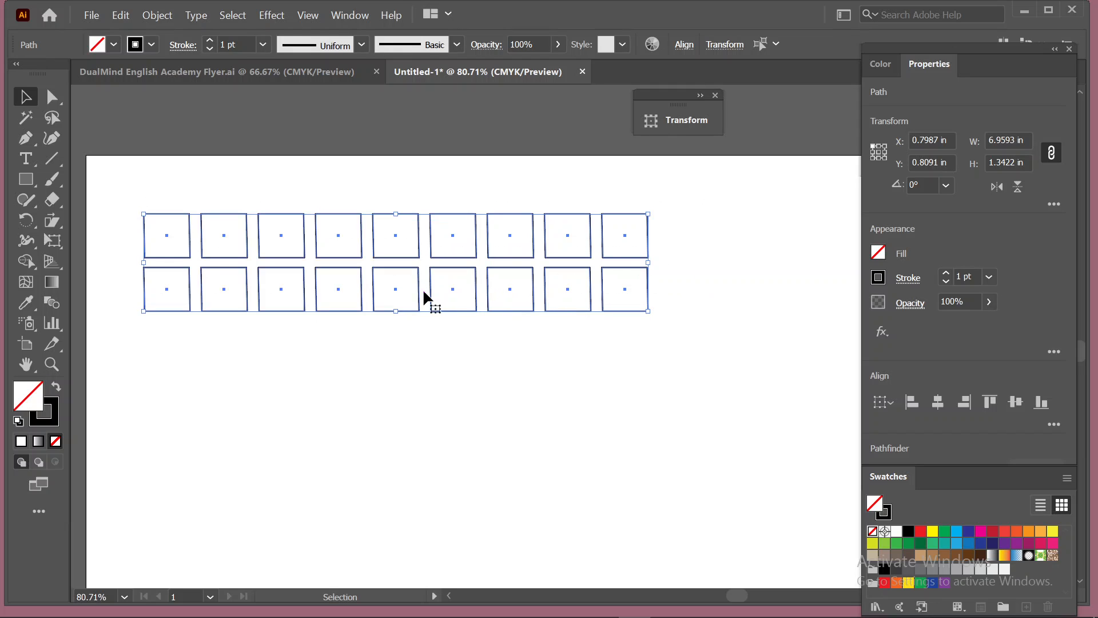
left_click_drag(407, 307, 416, 431)
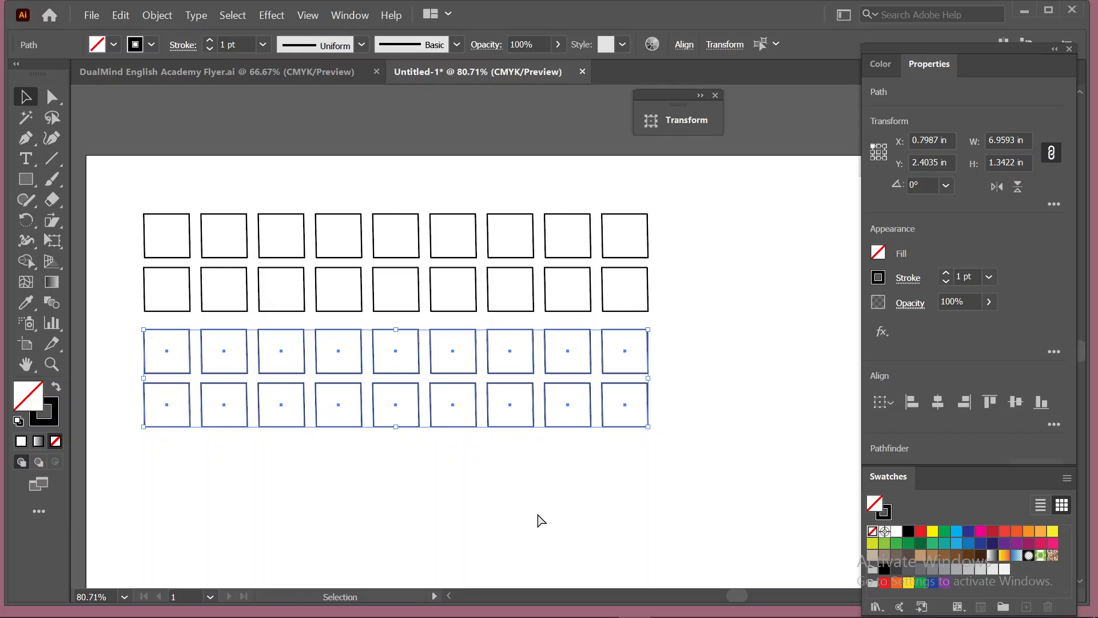
Step: Repeat the downward duplication to make six rows, and shear the whole grid slightly sideways to about 7.02 in wide
key("ctrl+d")
left_click_drag(126, 202, 689, 555)
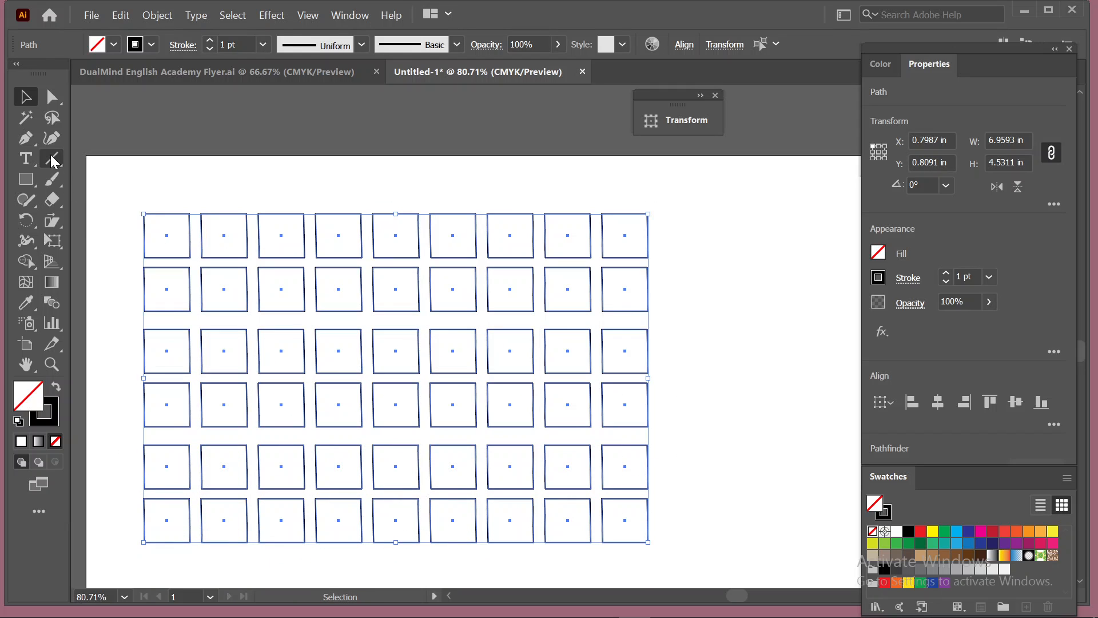
left_click(53, 225)
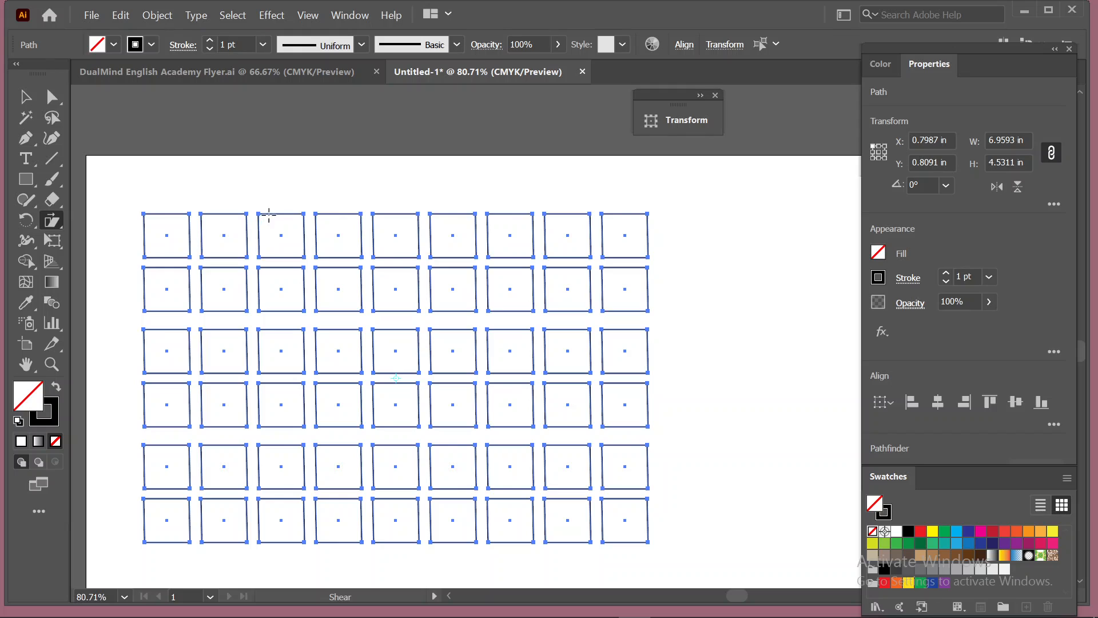
mouse_move(277, 214)
left_mouse_down()
mouse_move(402, 221)
mouse_move(198, 230)
mouse_move(450, 189)
mouse_move(218, 223)
mouse_move(342, 178)
mouse_move(270, 218)
left_mouse_up()
Step: Scale the whole grid horizontally to about 5.63 in wide, and undo a further scaling about the first rectangle
left_click(52, 220)
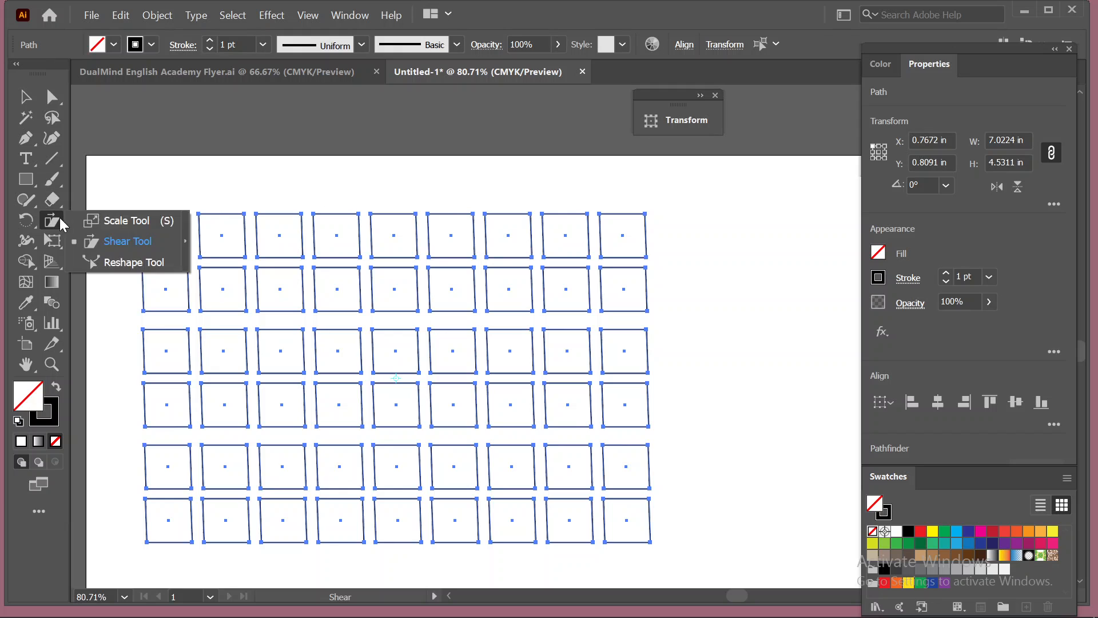
left_click(111, 221)
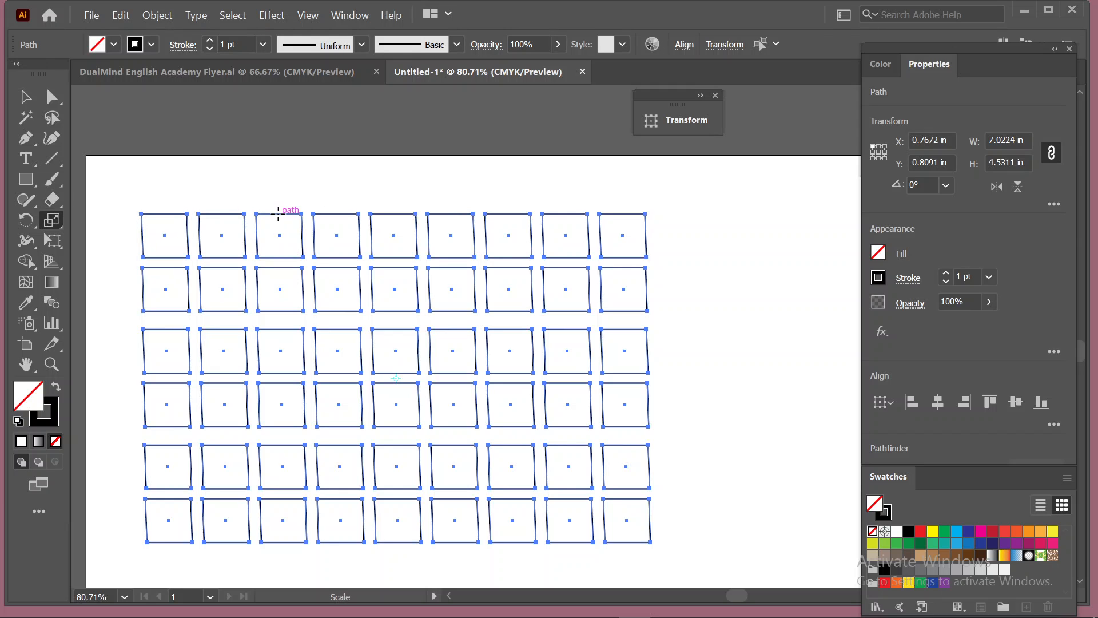
mouse_move(286, 212)
left_mouse_down()
mouse_move(382, 225)
mouse_move(288, 229)
mouse_move(282, 312)
mouse_move(292, 223)
mouse_move(308, 214)
left_mouse_up()
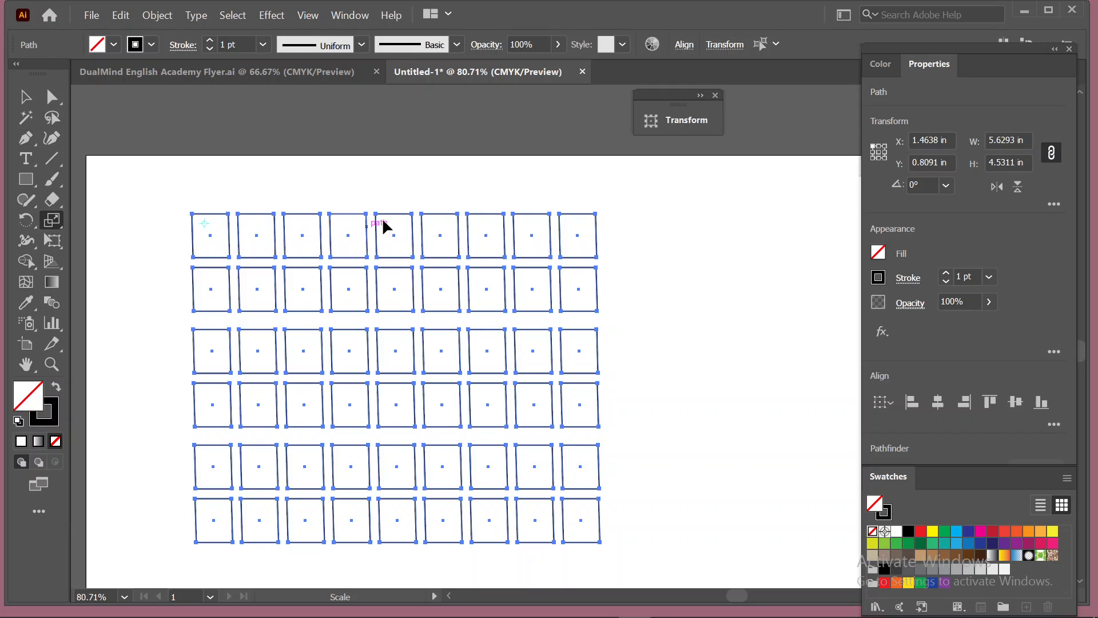
left_click_drag(393, 213, 477, 296)
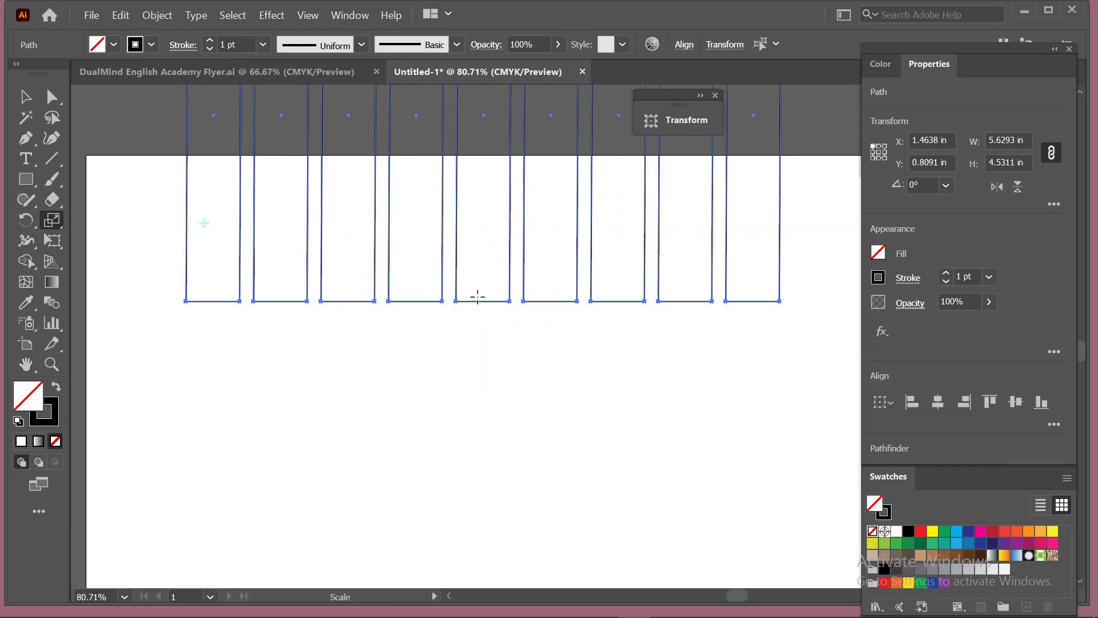
key("ctrl+z")
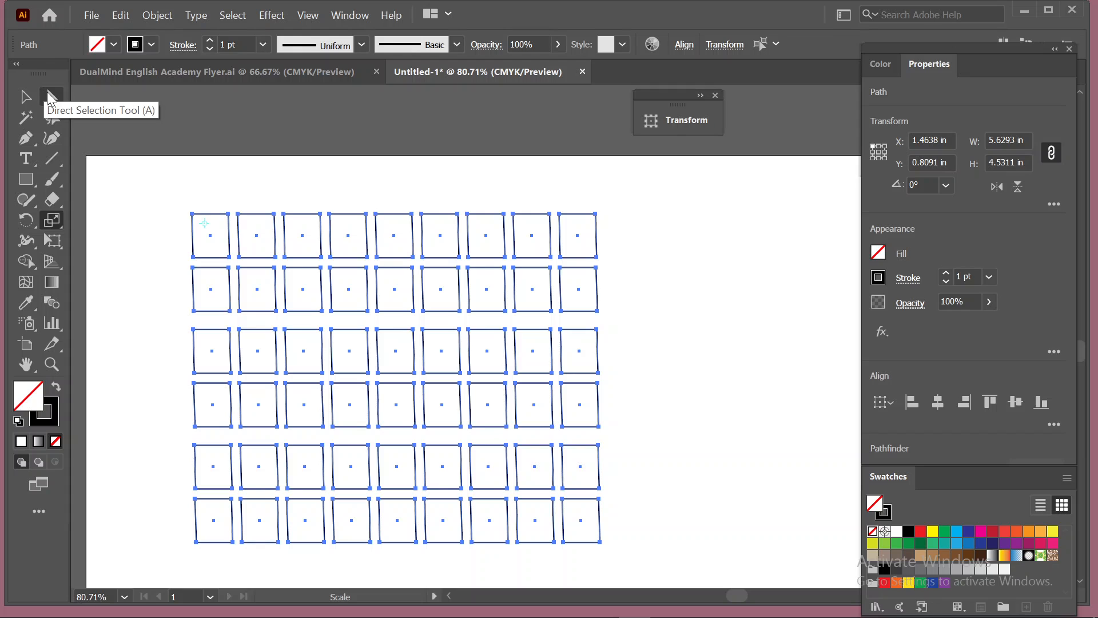
Step: Try scaling only the top anchor points of the first row about its upper-left corner, and undo the change
left_click(51, 101)
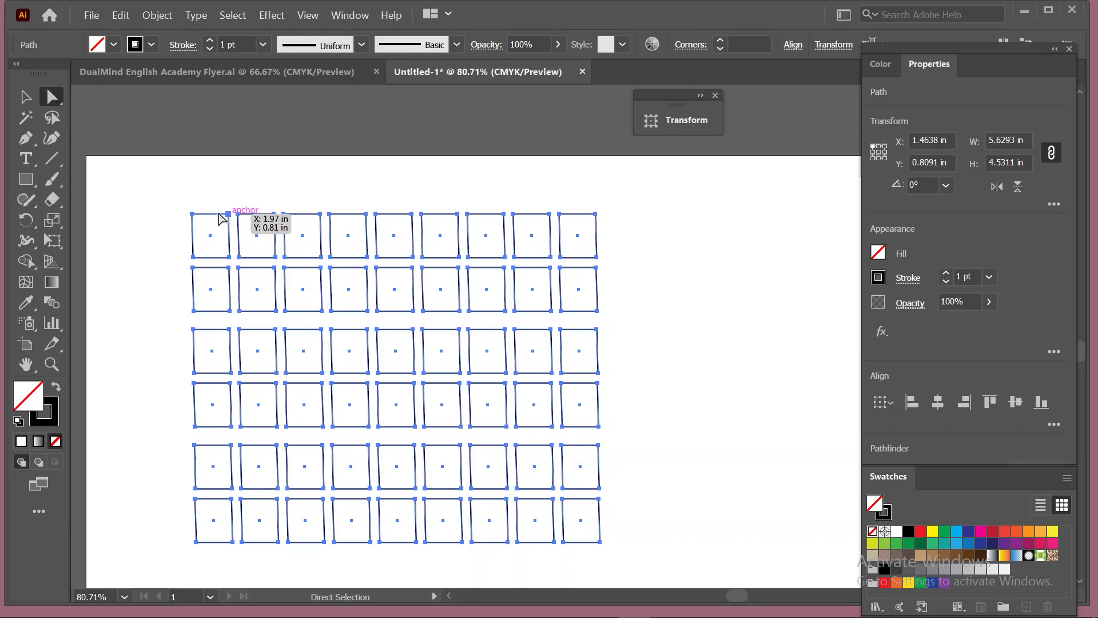
left_click_drag(158, 196, 602, 224)
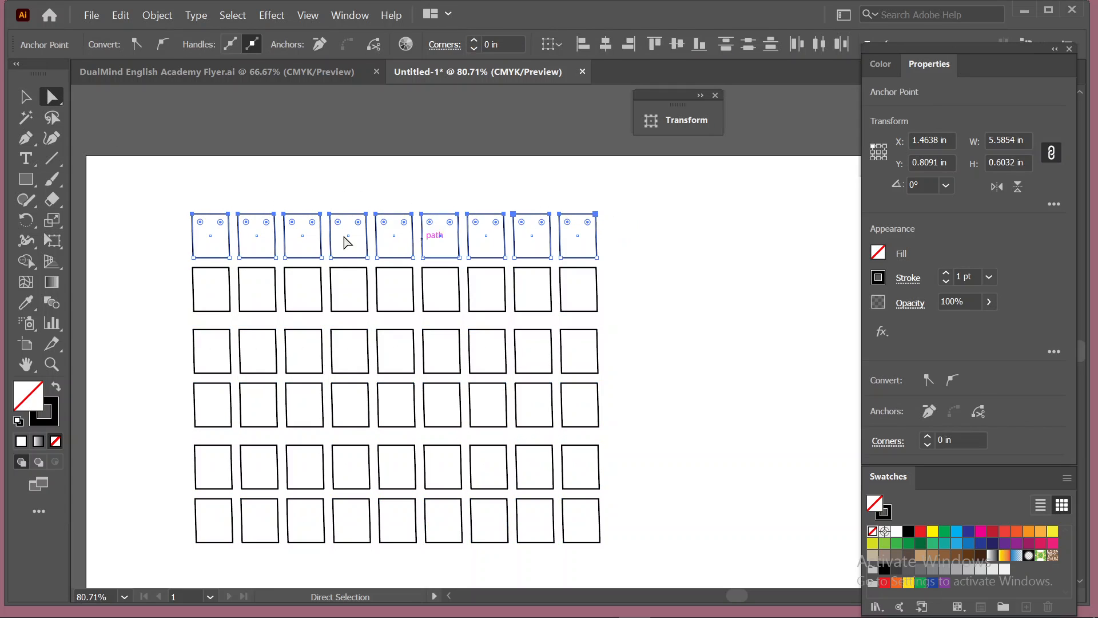
left_click(52, 219)
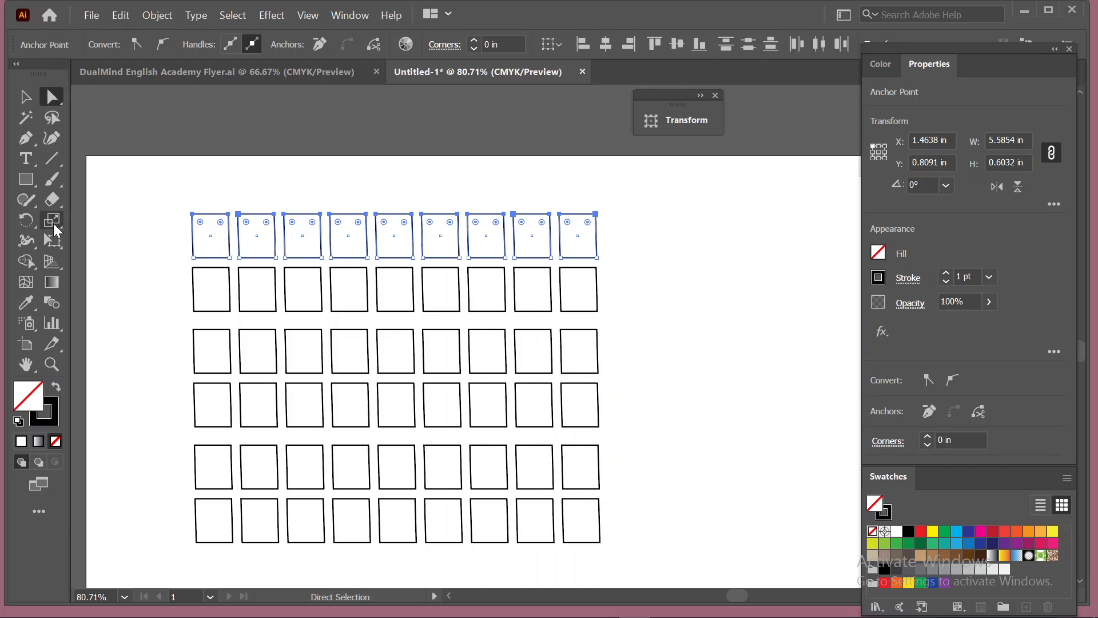
left_click(195, 214)
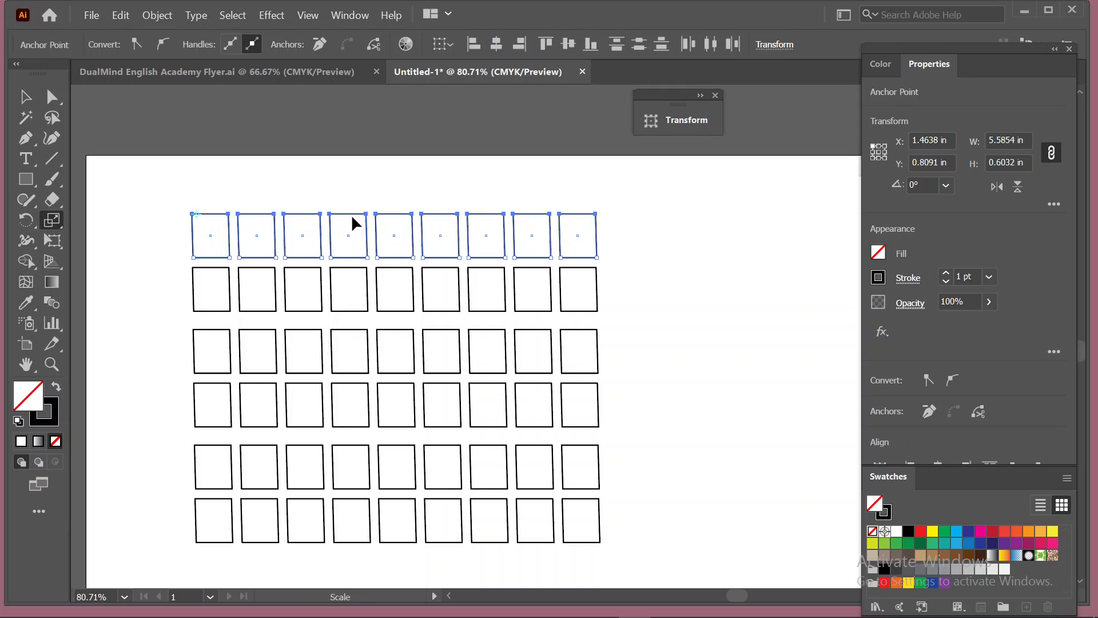
left_click_drag(349, 215, 201, 226)
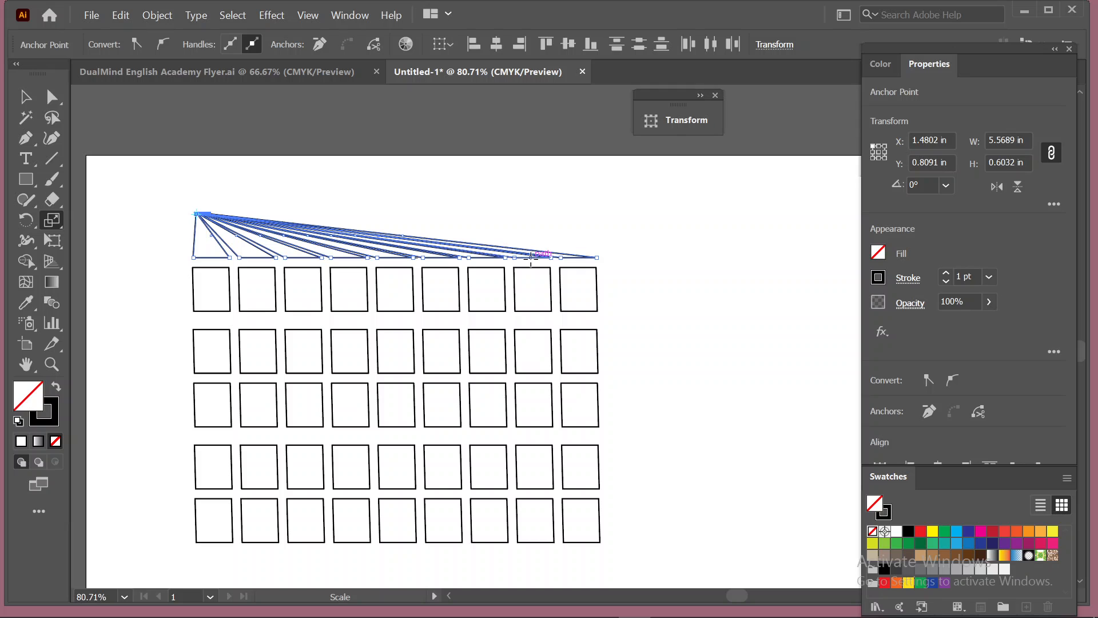
key("ctrl+z")
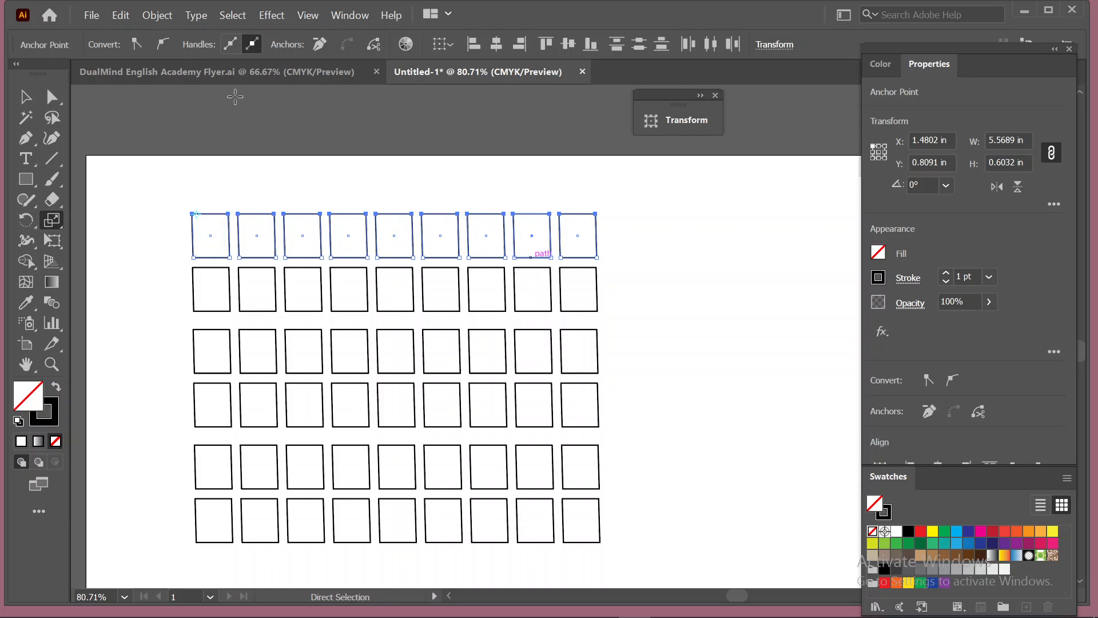
Step: Try scaling the entire grid about a reference point in its first rectangle, and undo the change
left_click(51, 97)
left_click_drag(168, 194, 629, 564)
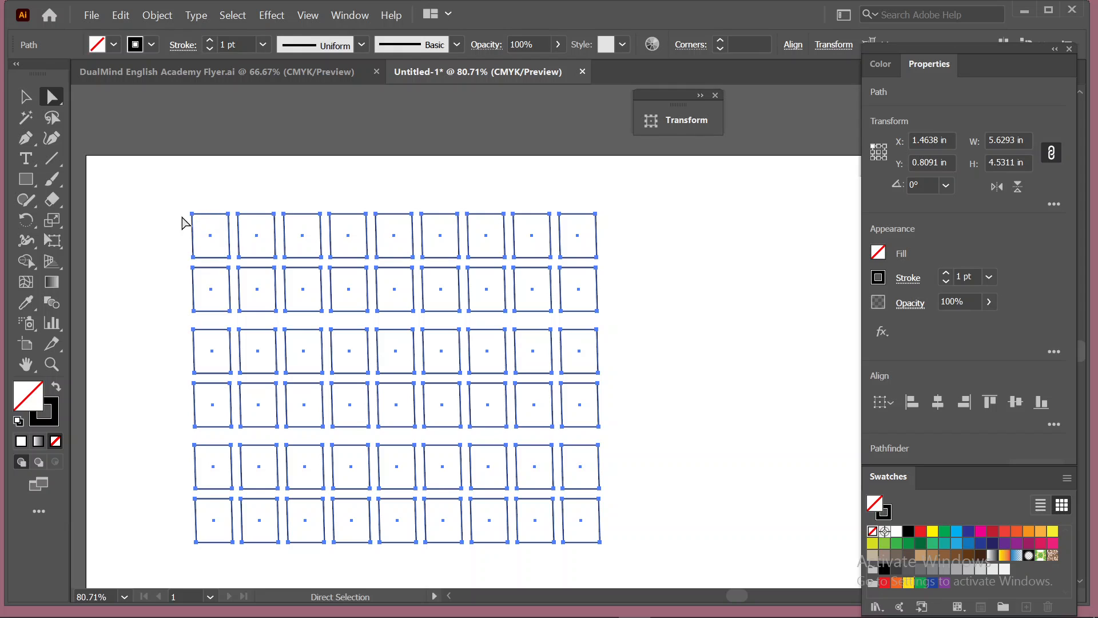
left_click(52, 220)
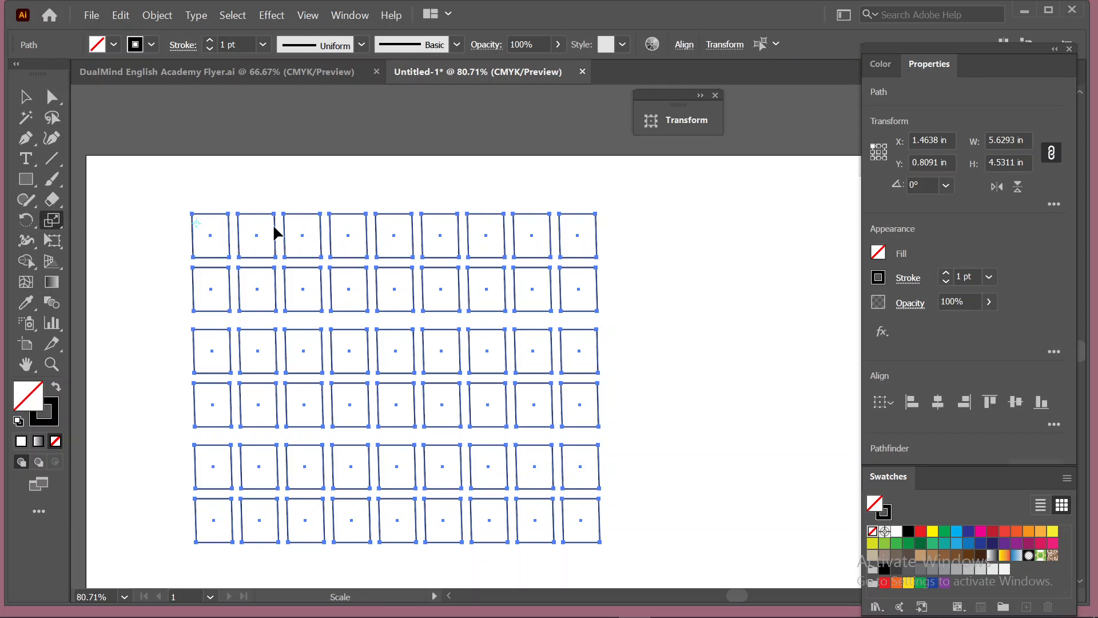
left_click_drag(311, 212, 363, 433)
key("ctrl+z")
left_click(59, 224)
left_click(25, 96)
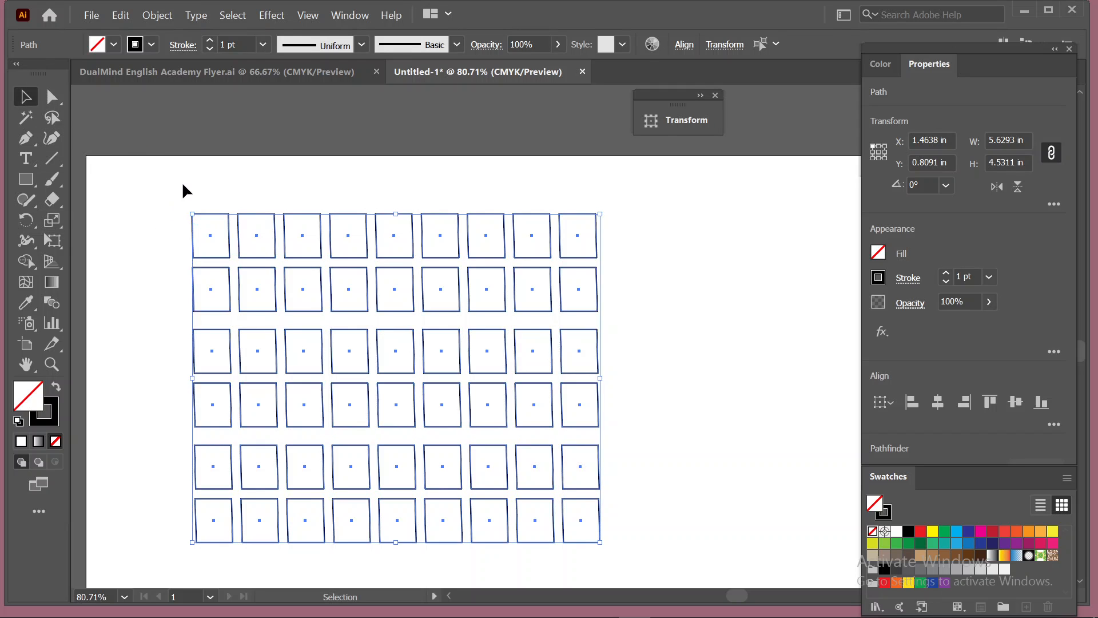
Step: Delete the whole grid and draw a tall rectangle about 1.82 by 4.45 in on the artboard
left_click_drag(183, 185, 635, 560)
key("Delete")
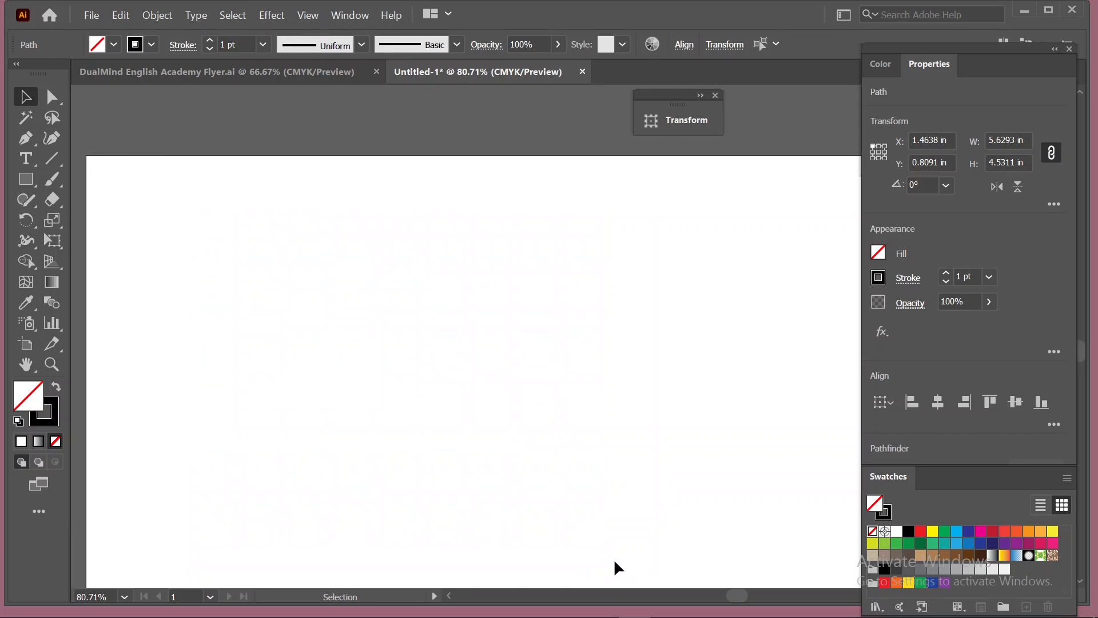
left_click(26, 181)
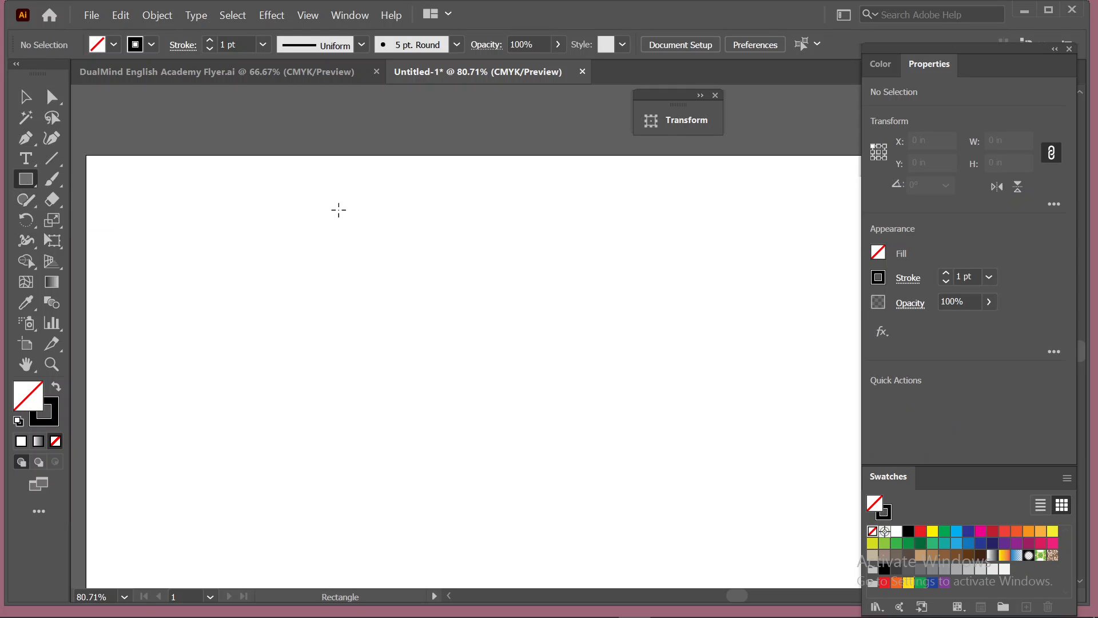
left_click_drag(338, 210, 471, 533)
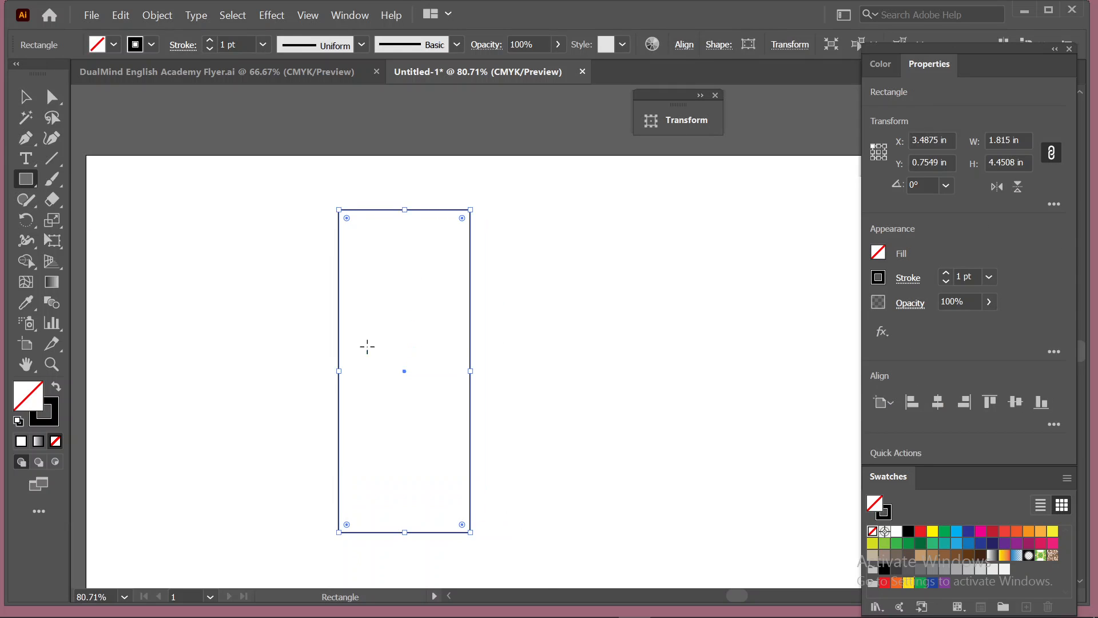
Step: Add an anchor point near the top of the rectangle's right edge and move it outward to about X 5.94, Y 1.33 in
left_click(24, 140)
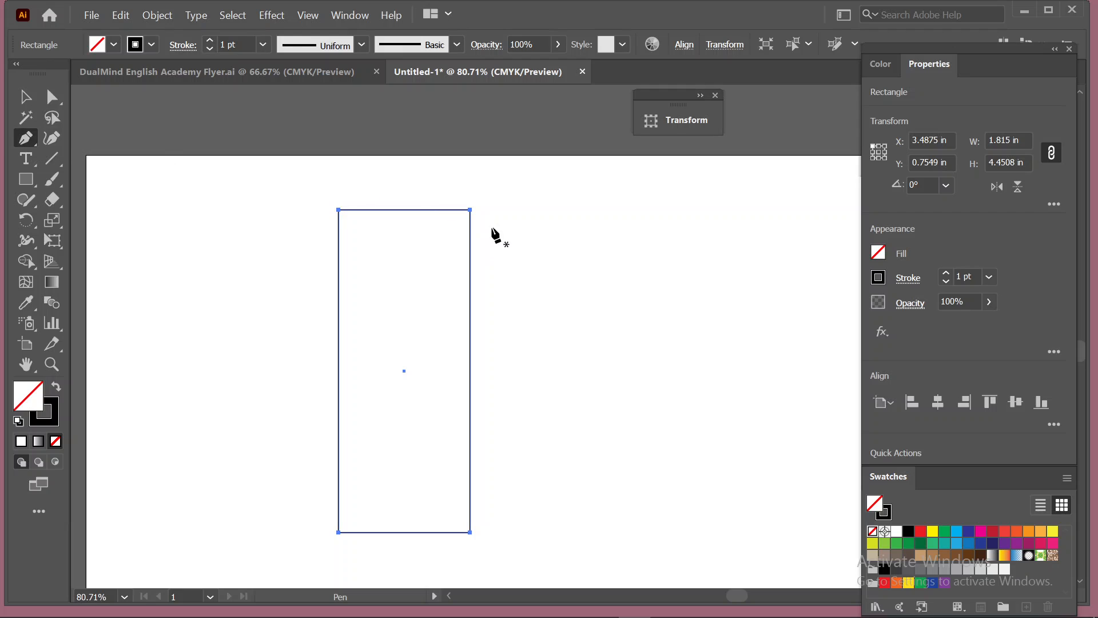
left_click(470, 243)
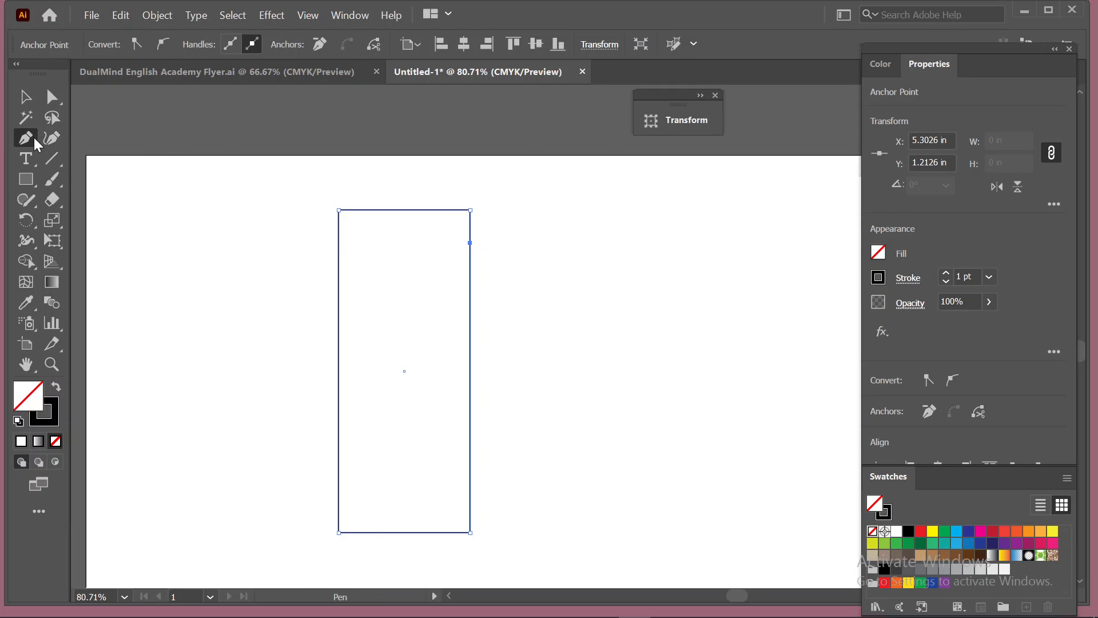
left_click(120, 200)
left_click(52, 97)
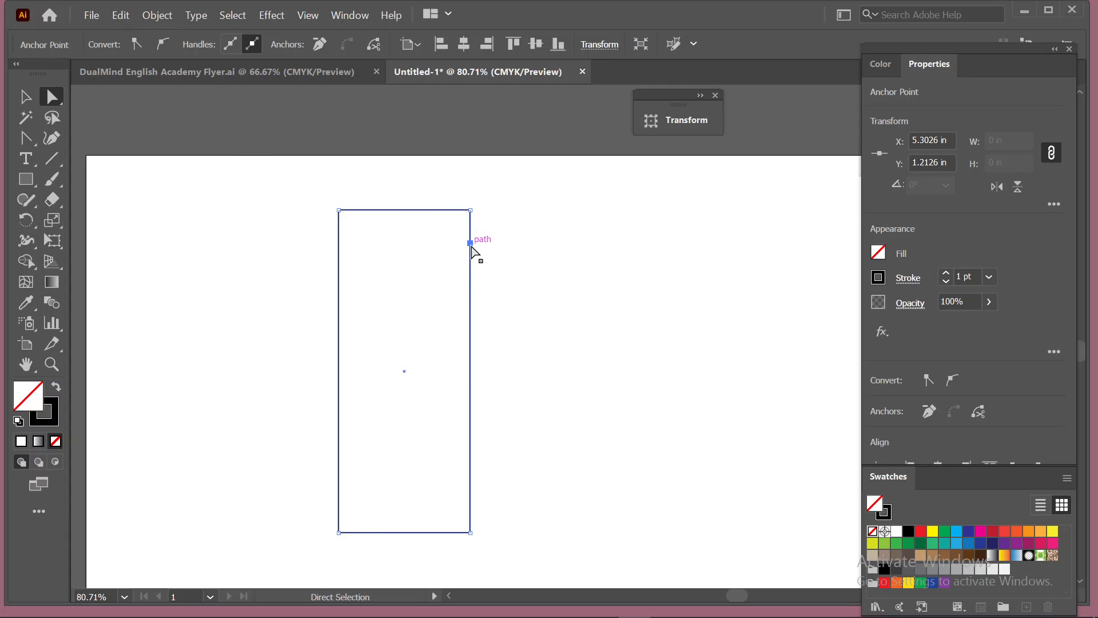
left_click_drag(471, 243, 516, 251)
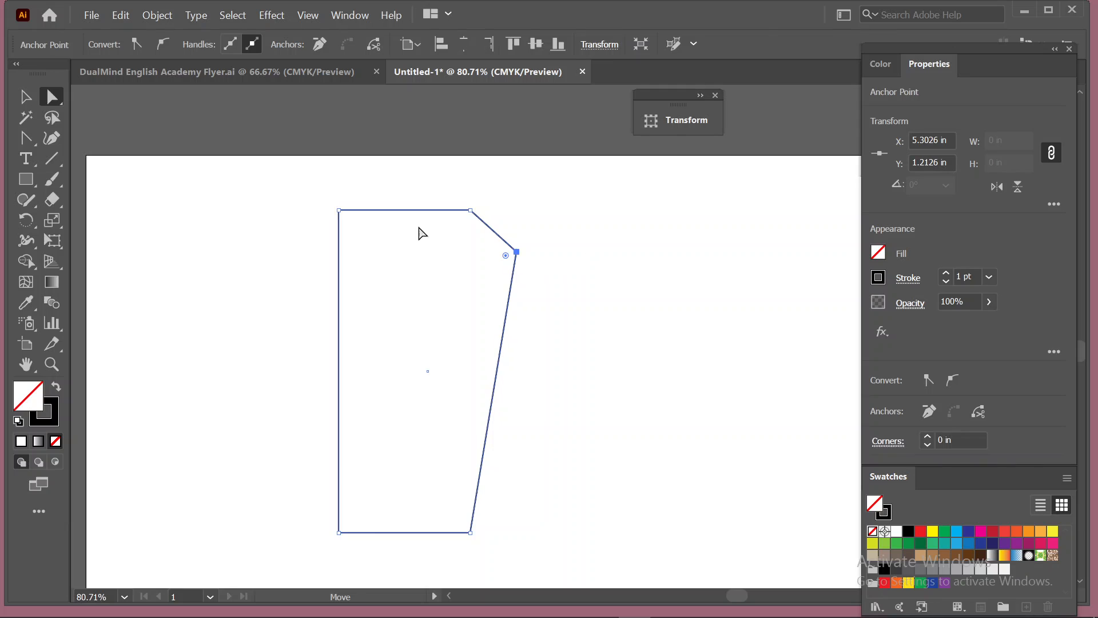
Step: Convert the outward anchor point to a smooth point so the adjoining edges become curved
left_click(26, 137)
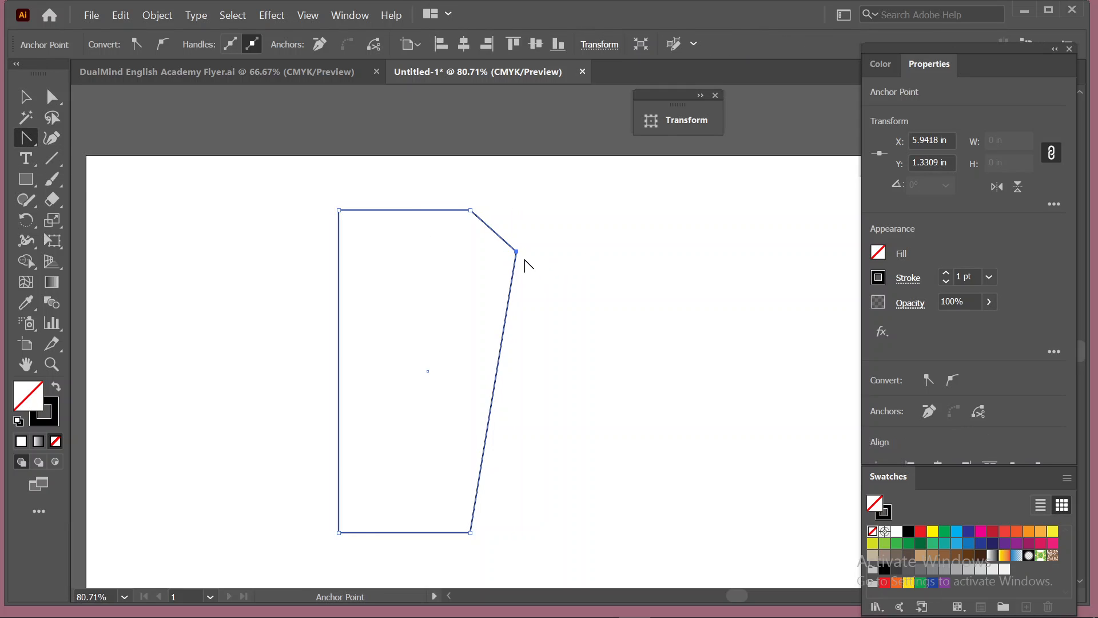
left_click_drag(516, 251, 521, 293)
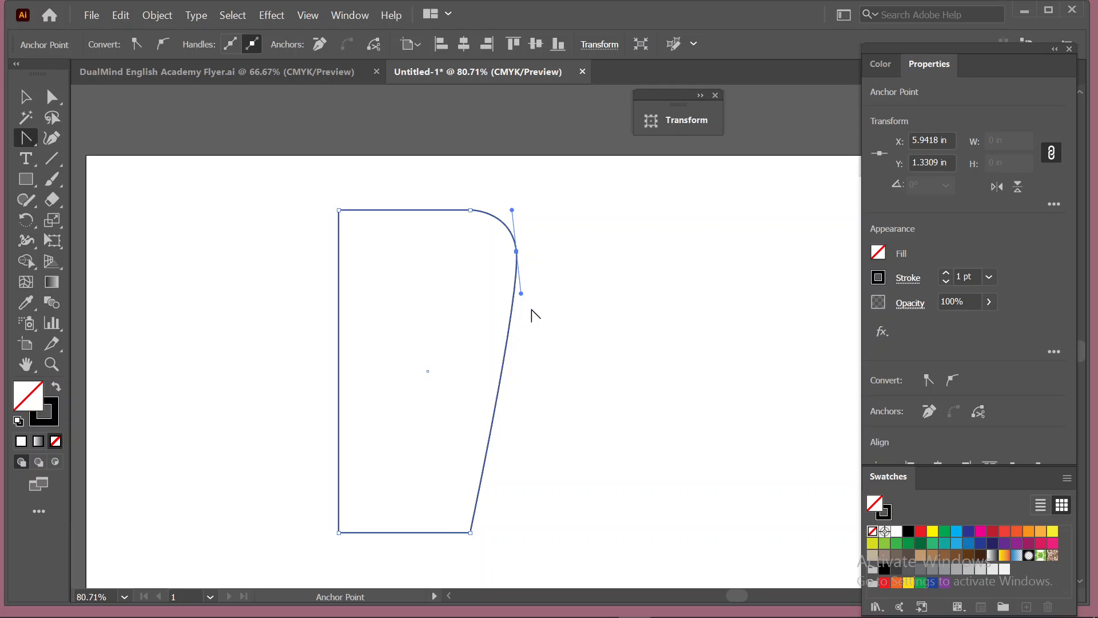
left_click(26, 97)
Step: Draw a second tall rectangle about 1.78 by 4.45 in to the right of the curved shape
left_click(26, 179)
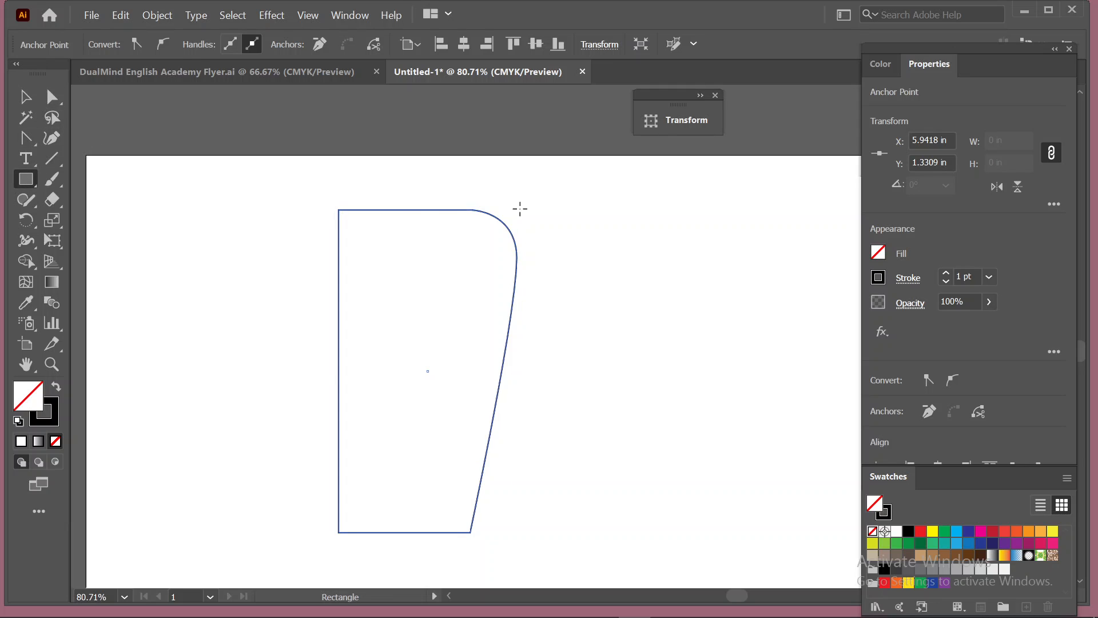
left_click_drag(609, 211, 738, 531)
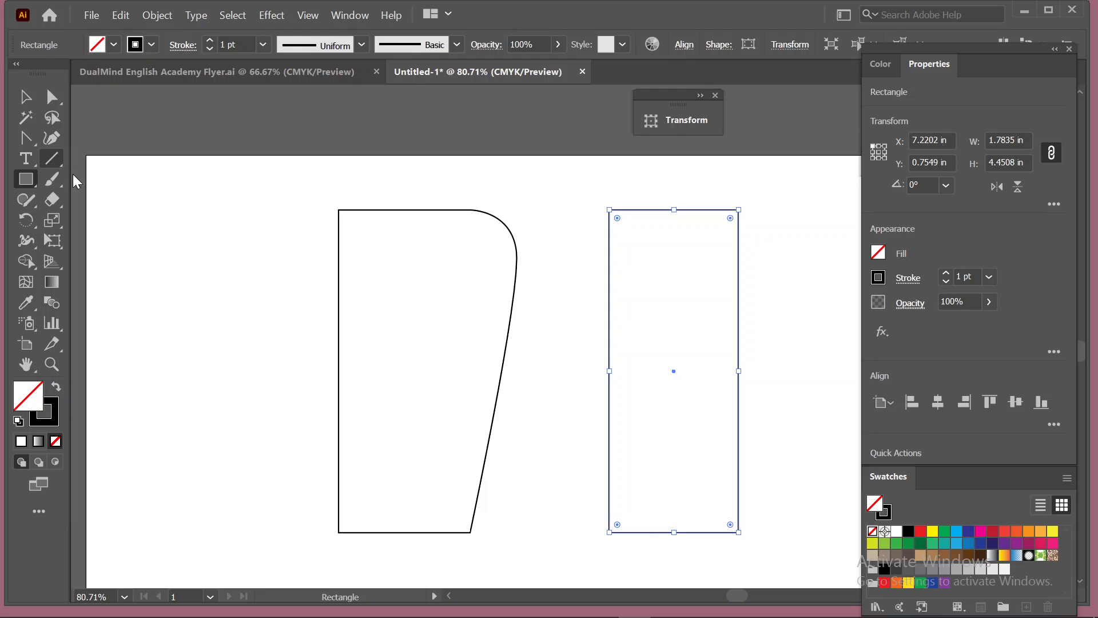
Step: Try adding anchor points along the second rectangle's right edge with the Reshape tool, and undo the changes
left_click_drag(51, 221, 150, 267)
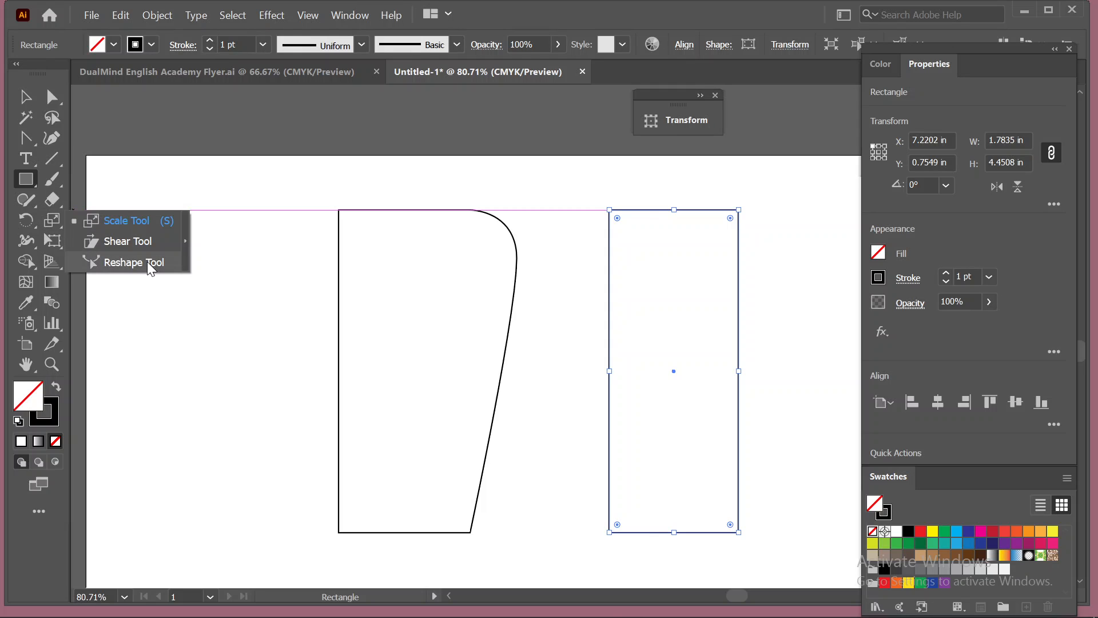
left_click(134, 262)
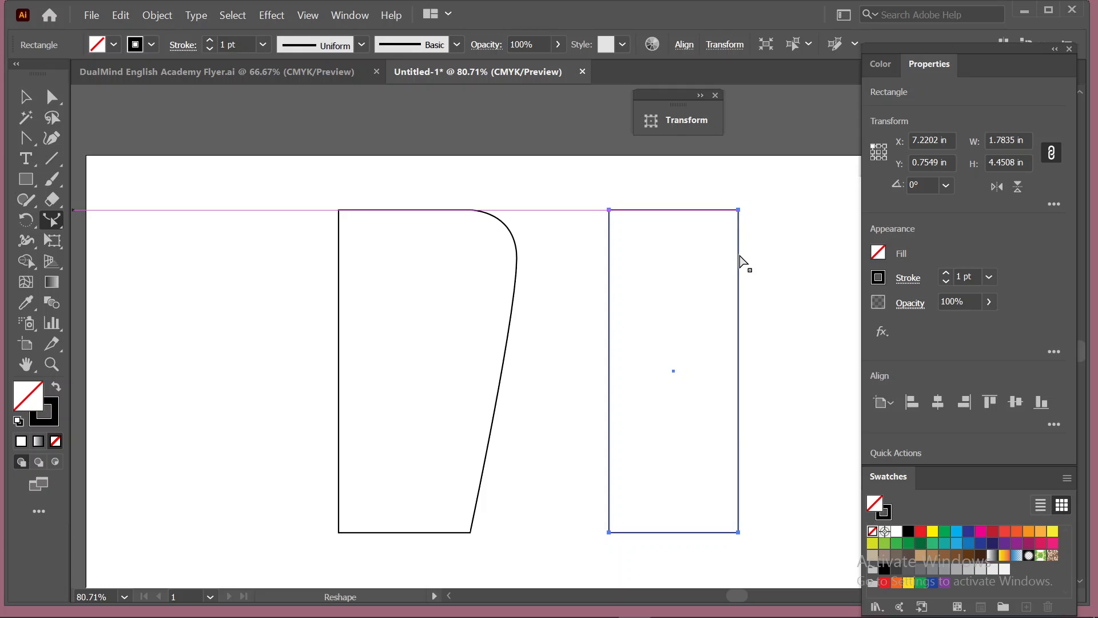
mouse_move(740, 255)
left_mouse_down()
mouse_move(763, 253)
mouse_move(738, 257)
left_mouse_up()
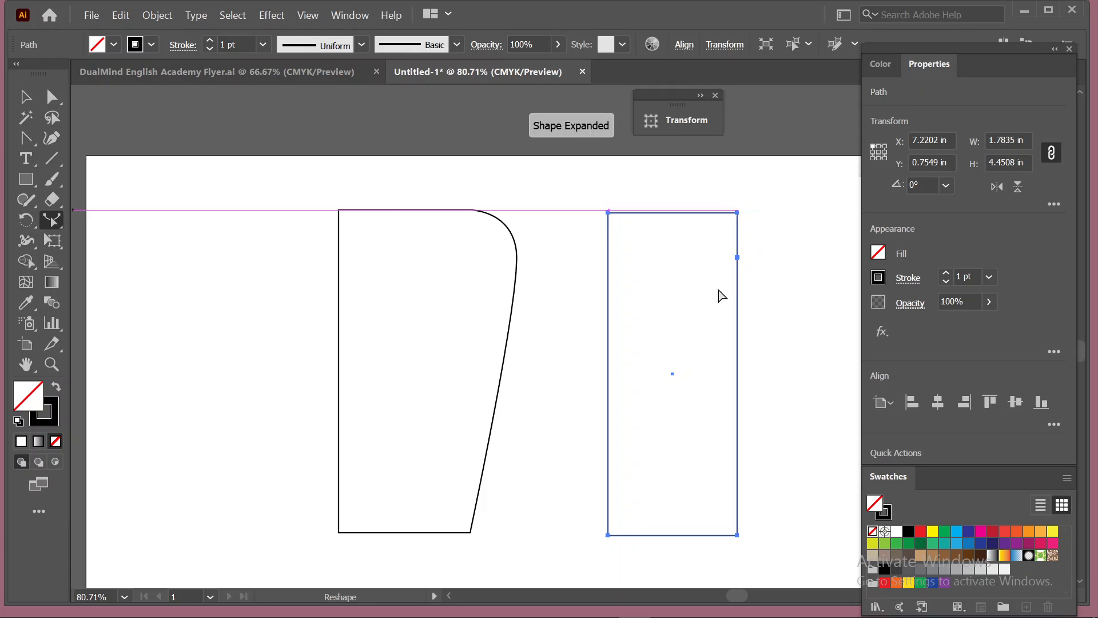
left_click(52, 97)
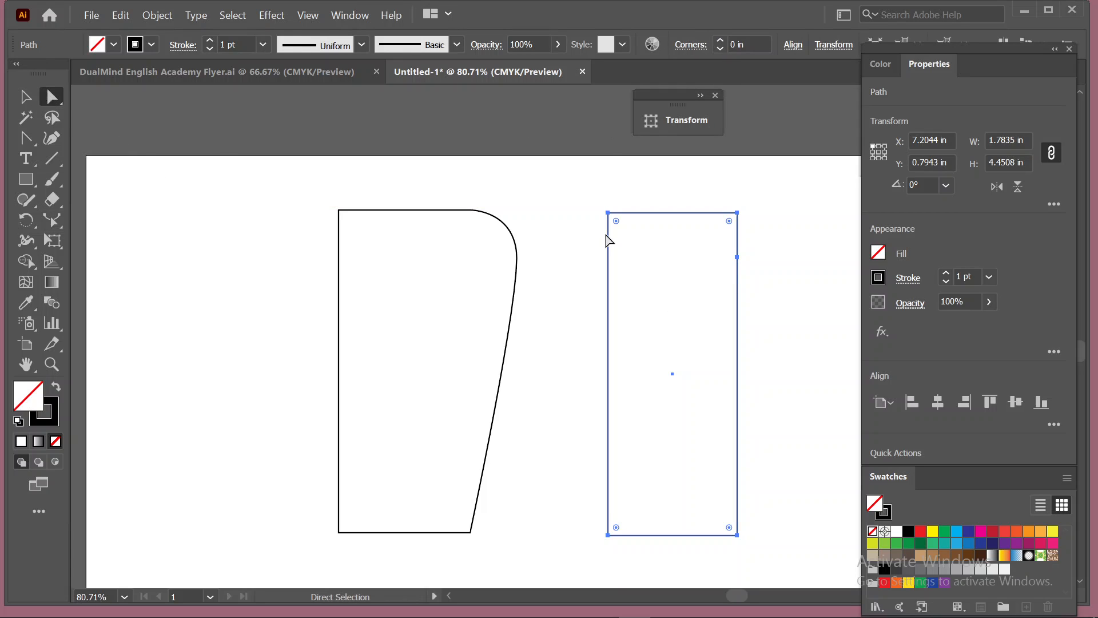
left_click_drag(745, 237, 722, 384)
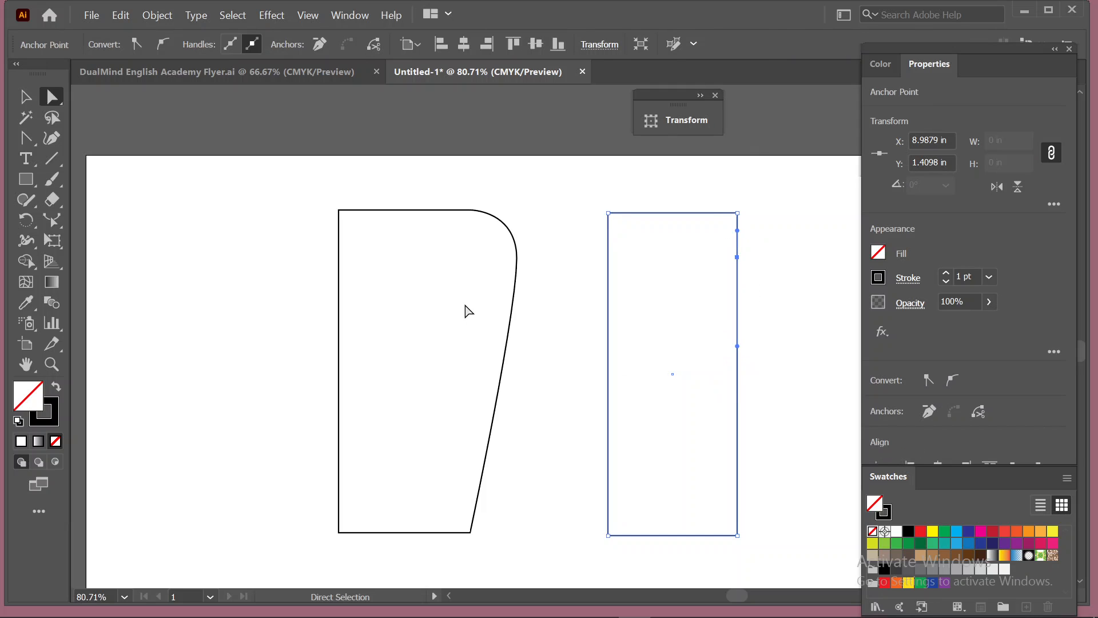
key("v")
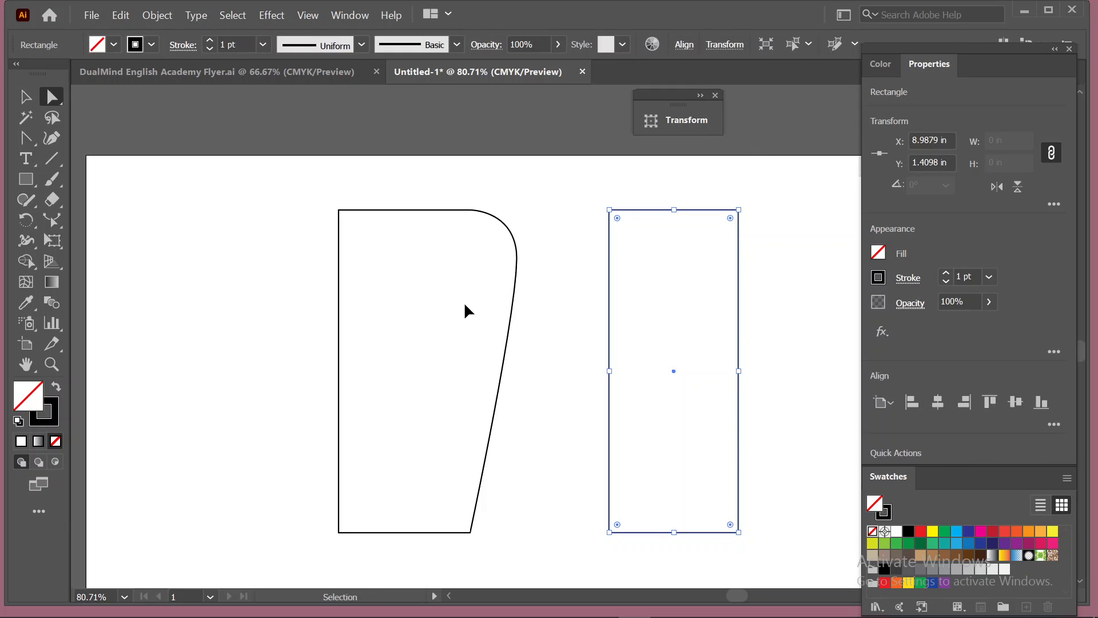
key("ctrl+z")
key("ctrl+shift+z")
key("ctrl+shift+z")
key("ctrl+shift+z")
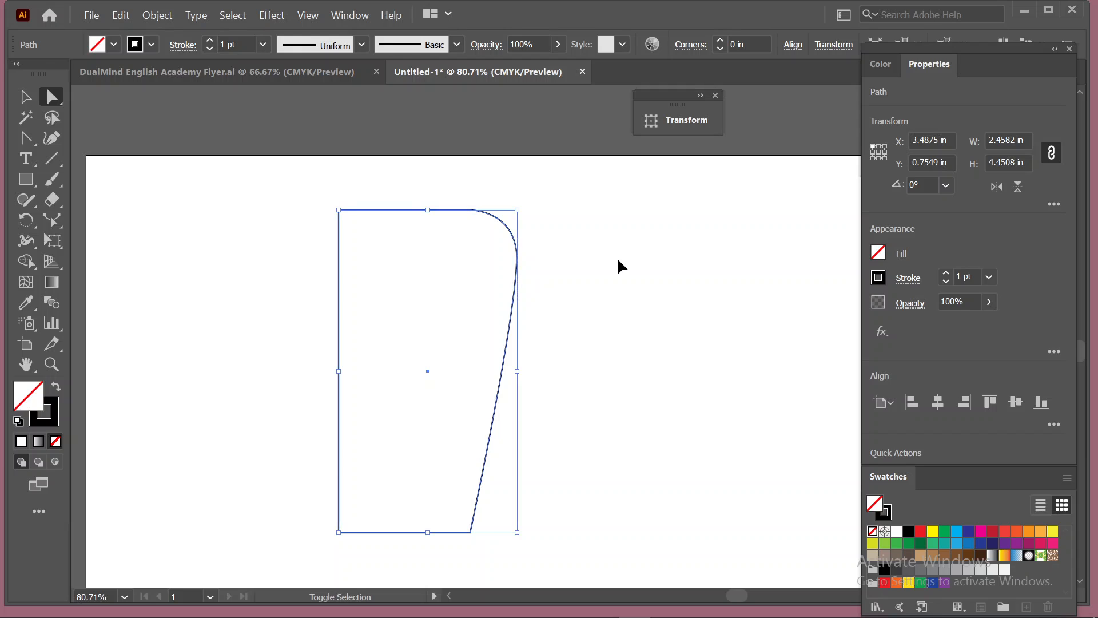
Step: Reshape the second rectangle's right edge into an outward curve, pulling a point near its top to about X 9.66, Y 1.25 in
left_click_drag(768, 238, 689, 373)
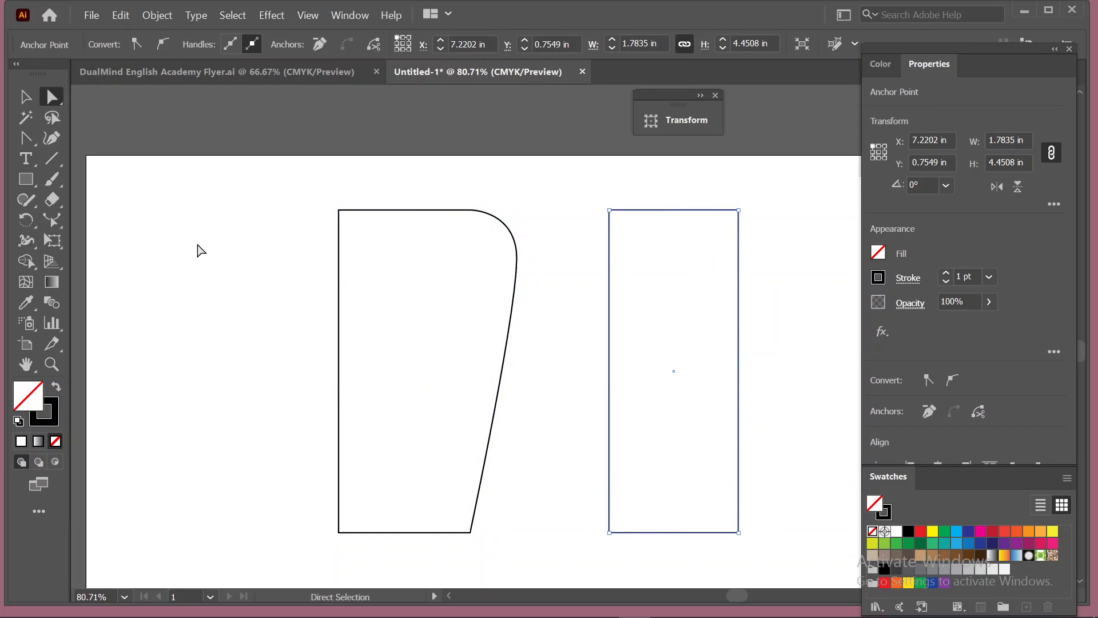
left_click(52, 220)
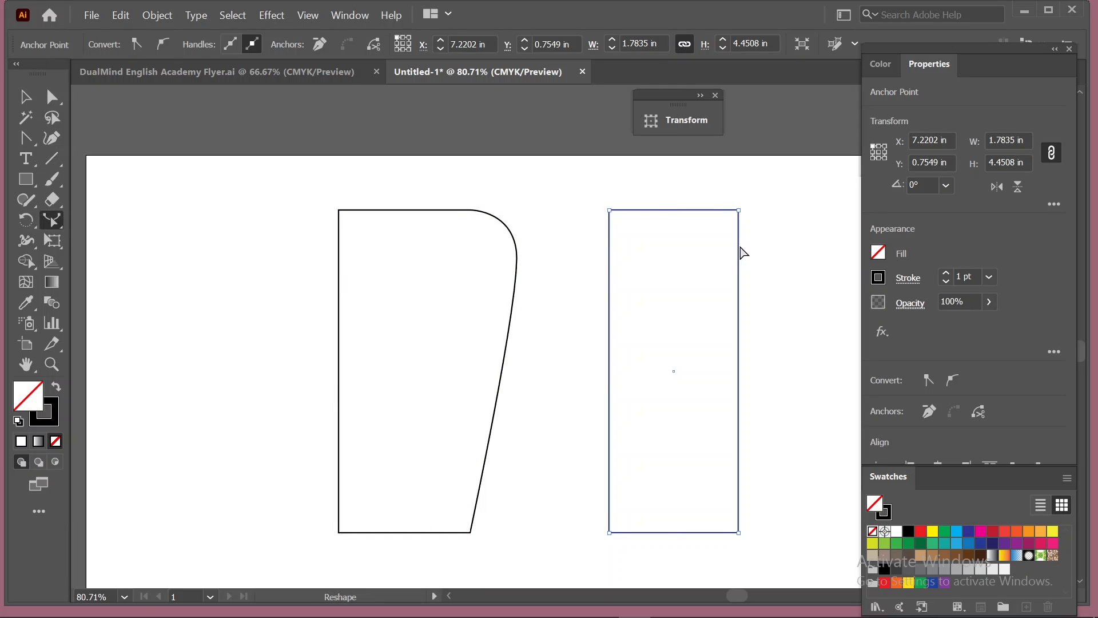
left_click_drag(738, 248, 786, 246)
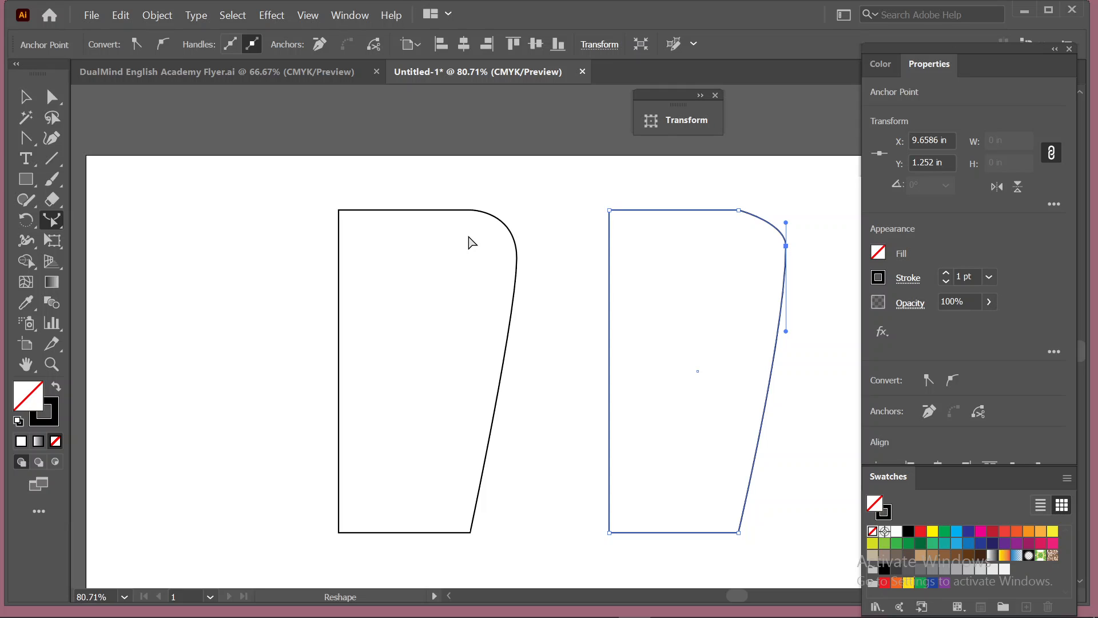
Step: Draw a tall ellipse about 2.03 by 3.50 in to the left of the two curved shapes
left_click(25, 179)
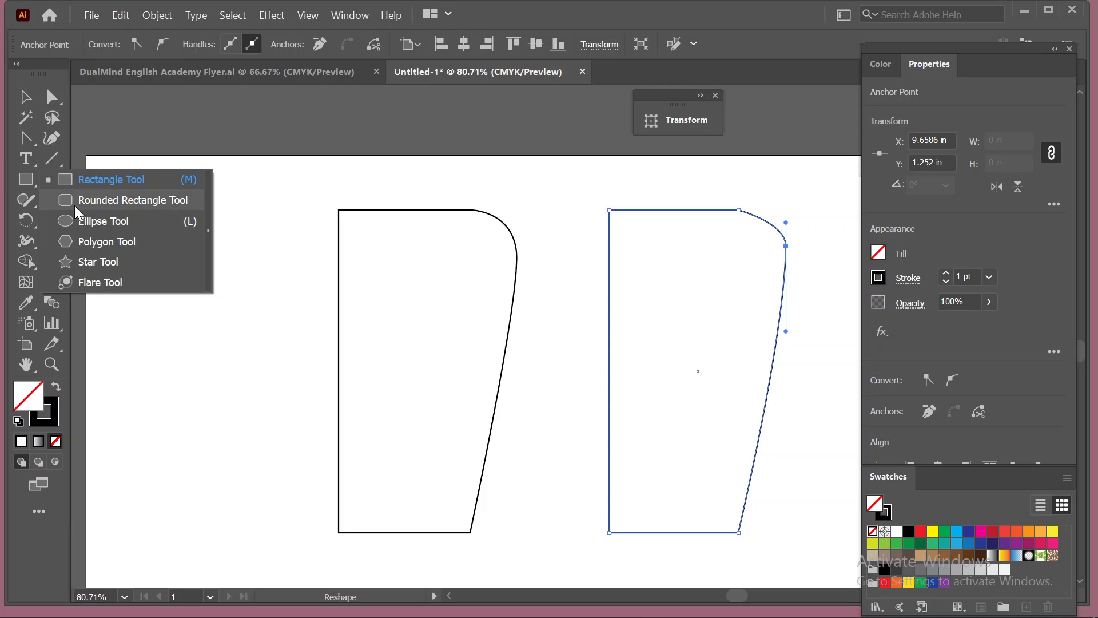
left_click(92, 179)
left_click_drag(169, 215, 316, 468)
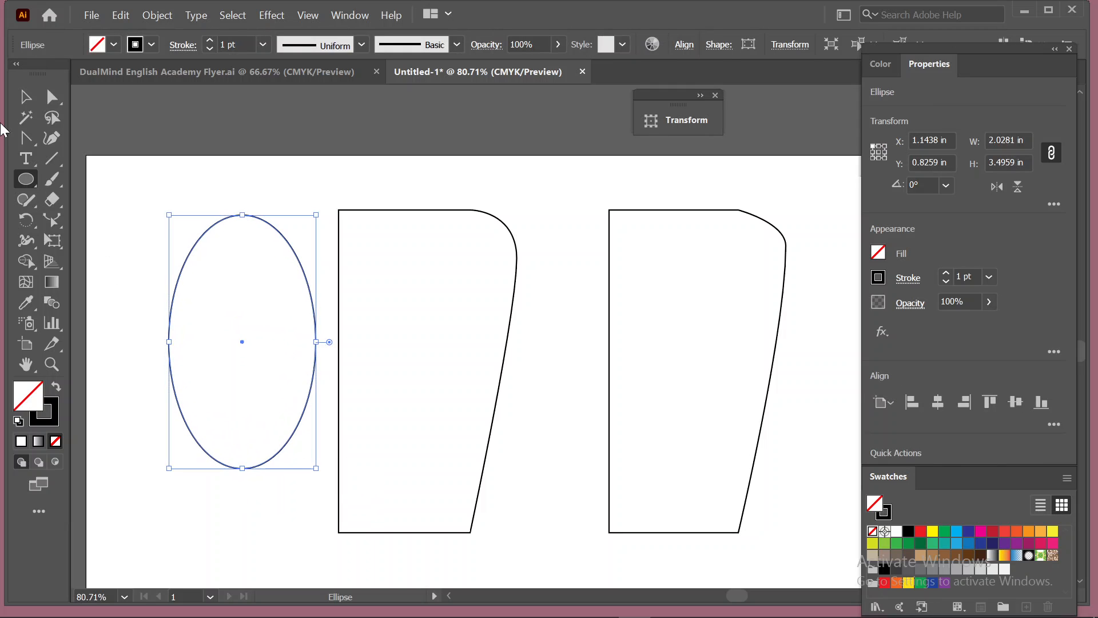
Step: Move the ellipse's top anchor point with the Scale tool to about X 2.16, Y 0.71 in
left_click(52, 97)
left_click_drag(177, 193, 309, 242)
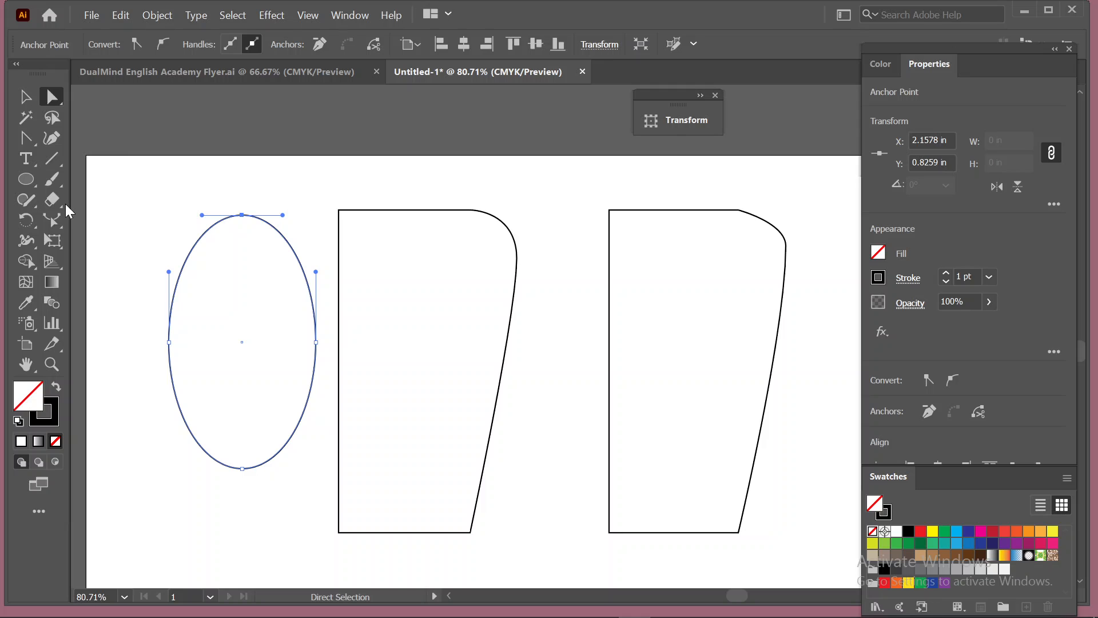
left_click_drag(60, 211, 115, 218)
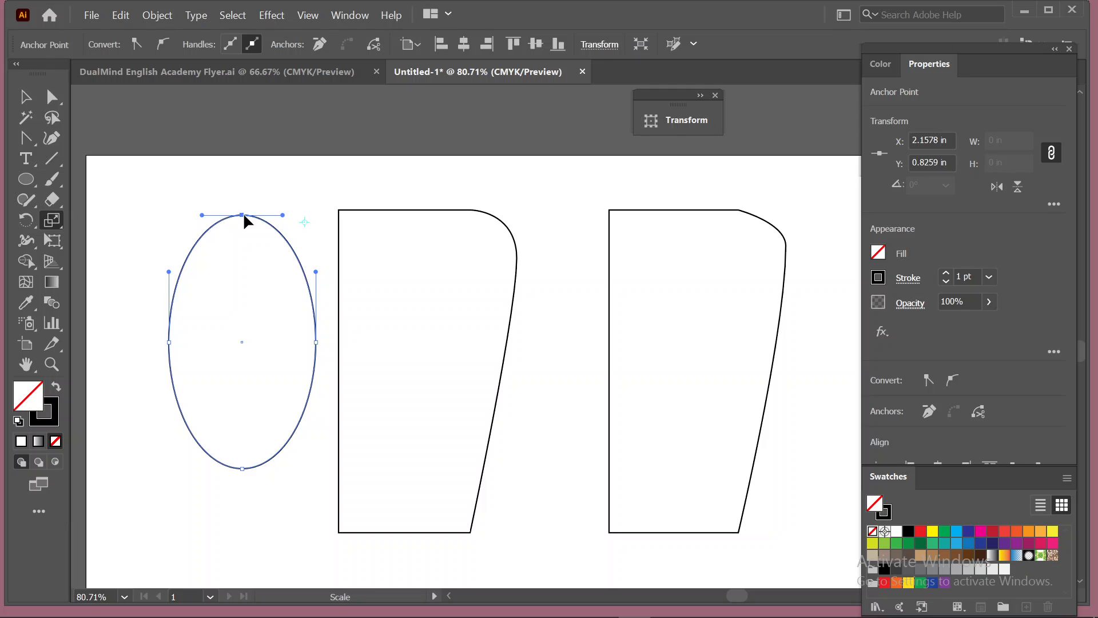
mouse_move(242, 215)
left_mouse_down()
mouse_move(224, 213)
mouse_move(260, 213)
mouse_move(249, 215)
left_mouse_up()
left_click(52, 220)
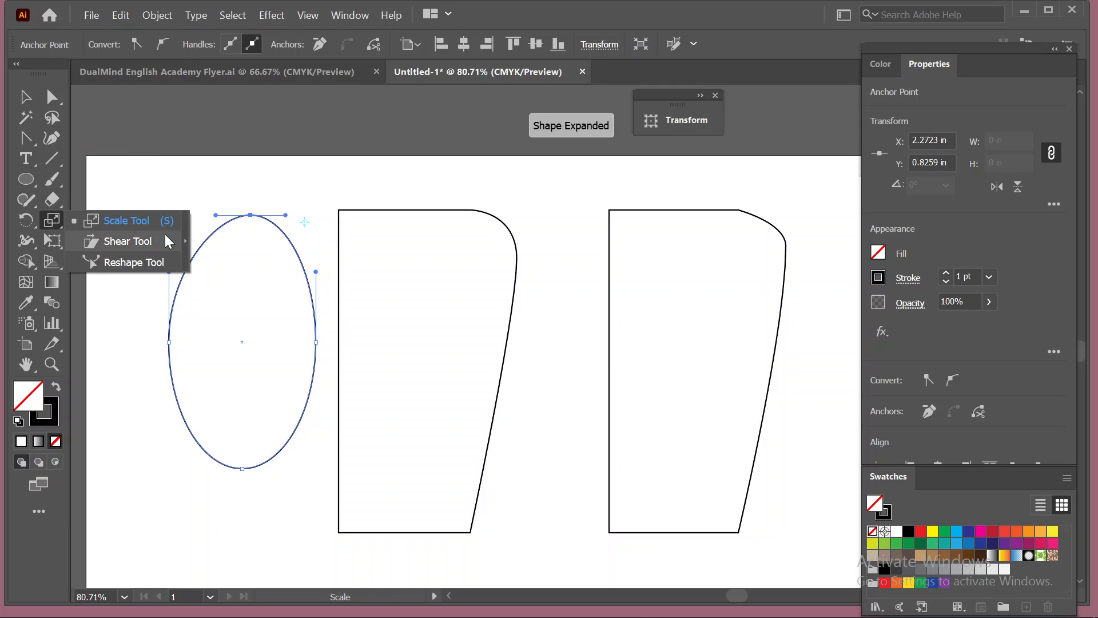
left_click(149, 220)
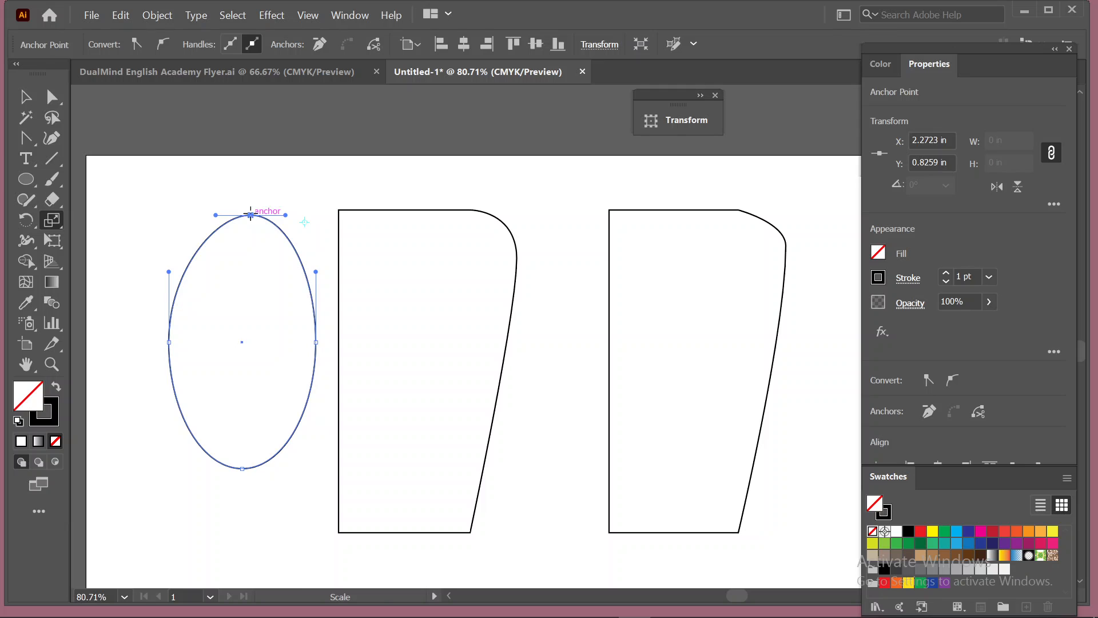
left_click_drag(250, 215, 240, 204)
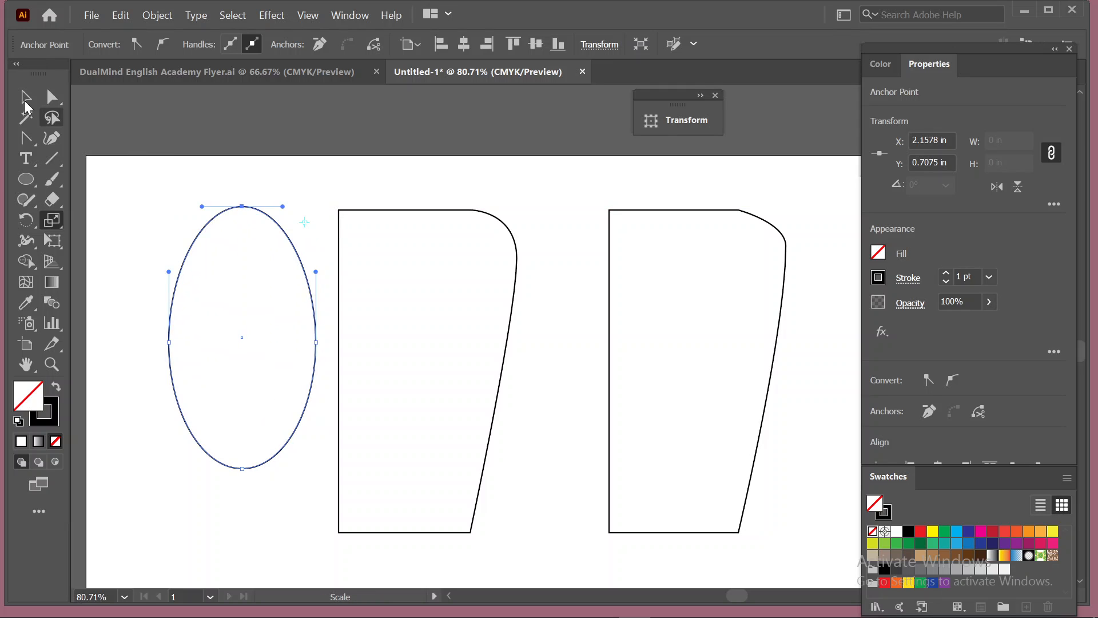
Step: Reselect only the ellipse's top anchor point and widen its direction handles with the Scale tool to broaden the upper curve
left_click(25, 98)
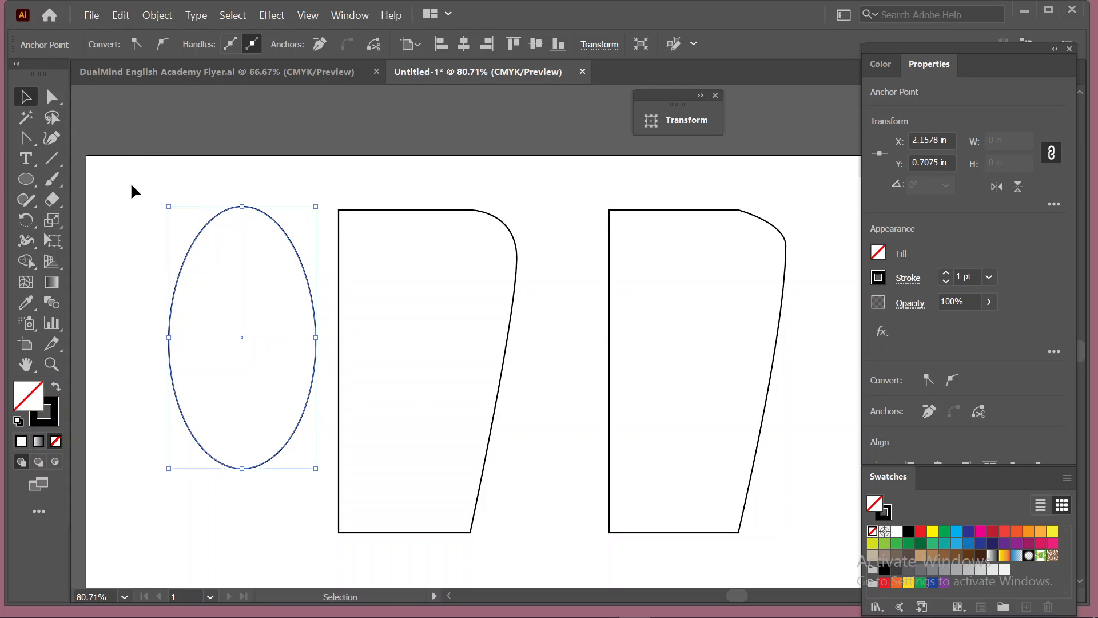
left_click(132, 184)
left_click(54, 222)
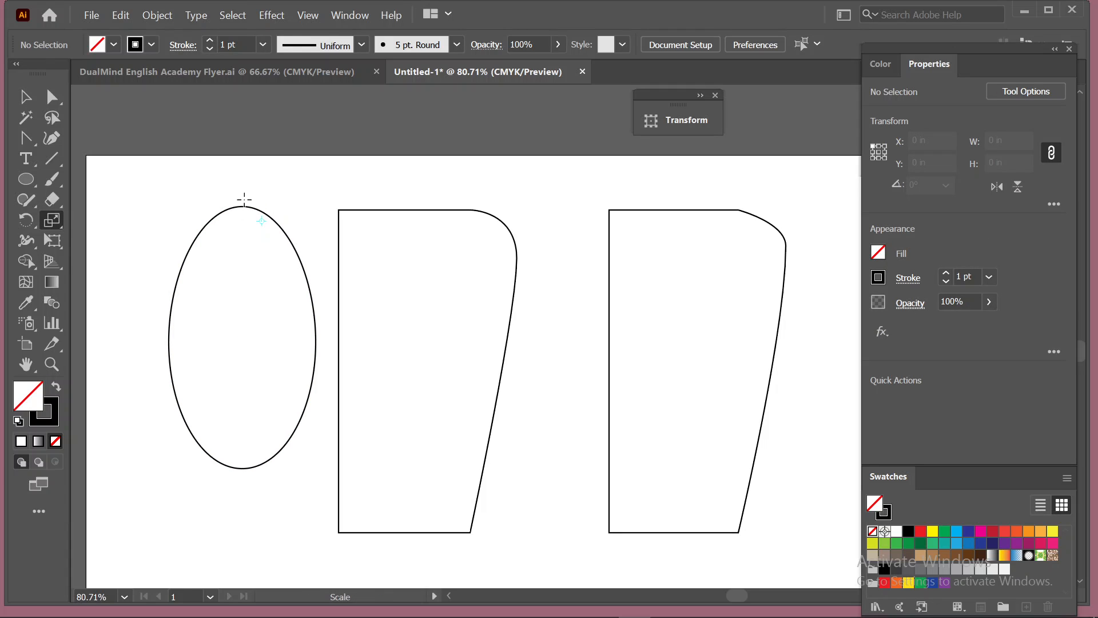
left_click(52, 97)
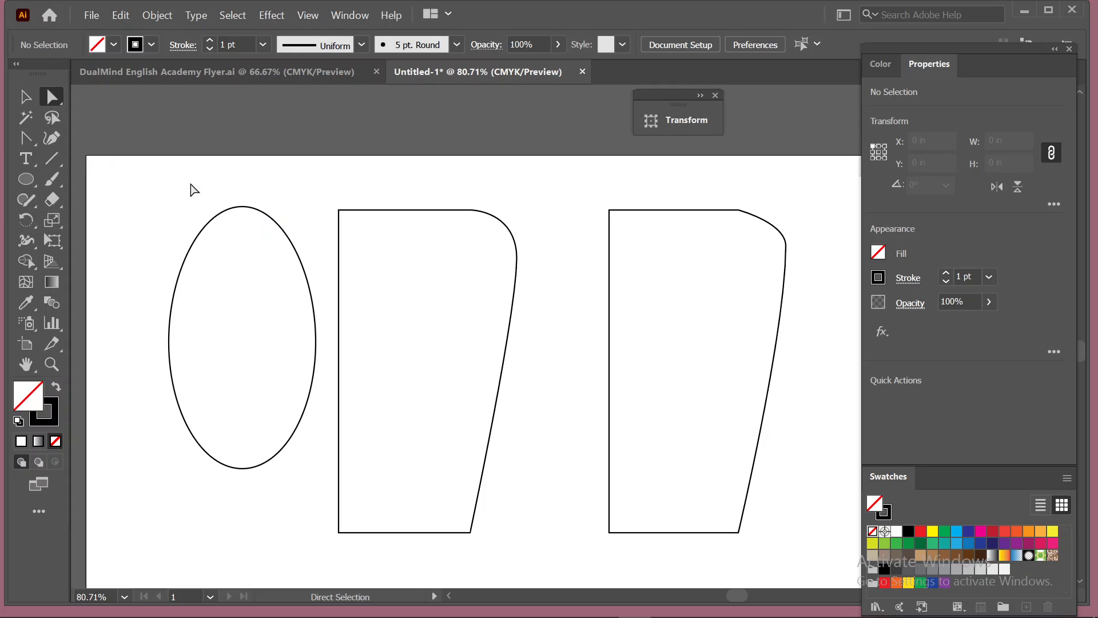
left_click_drag(175, 173, 287, 255)
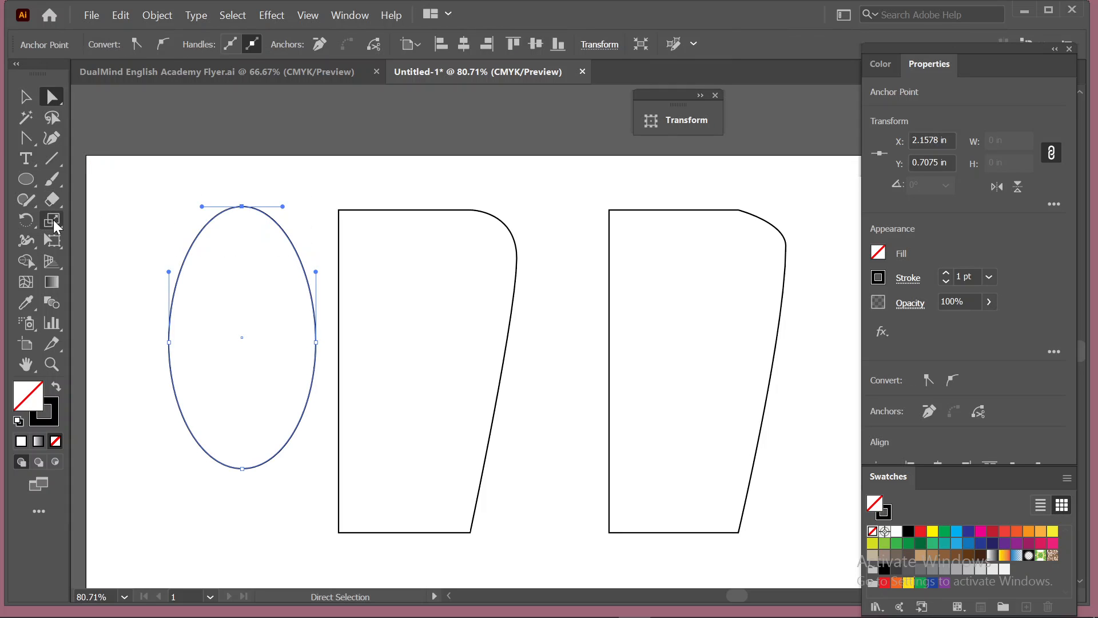
key("s")
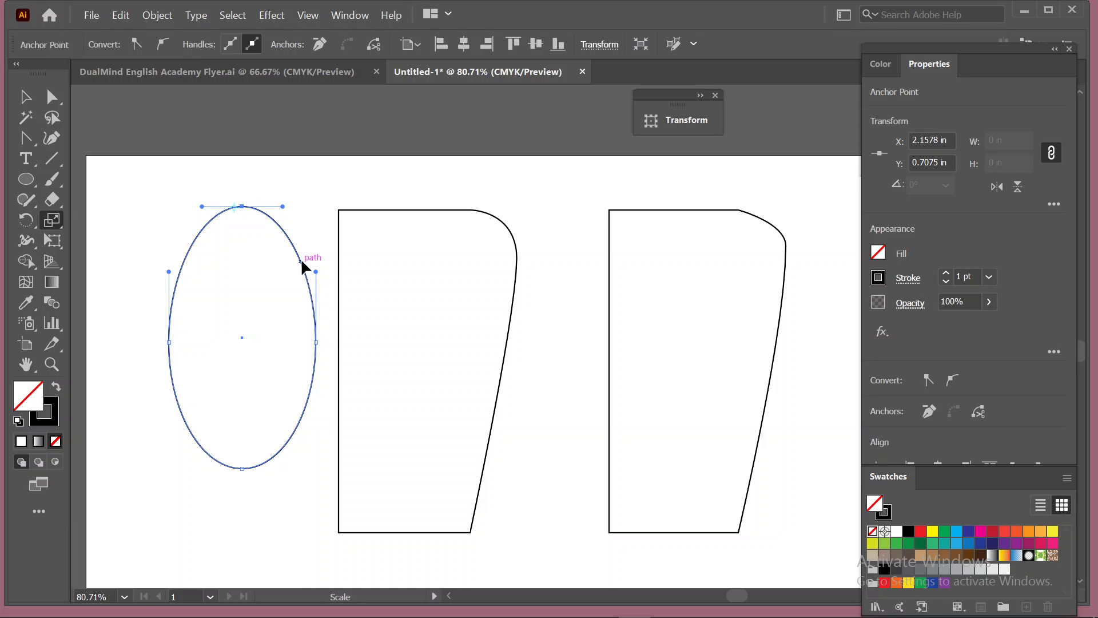
left_click_drag(302, 261, 376, 241)
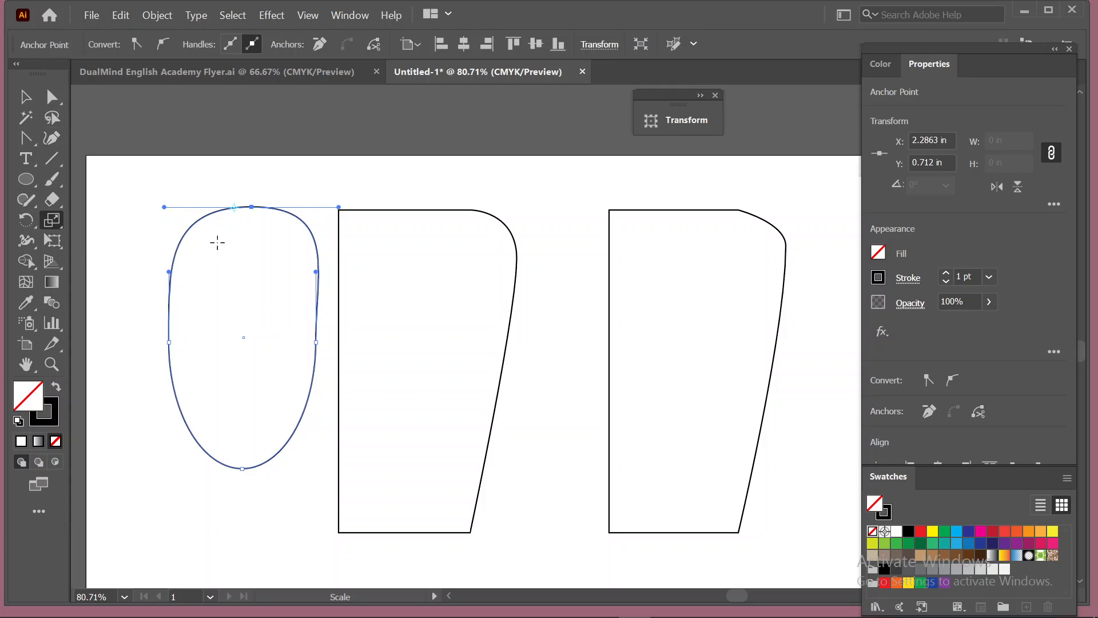
Step: Swing the right anchor's upper handle outward to bulge the ellipse's upper right side, and move its left anchor slightly outward
left_click(52, 96)
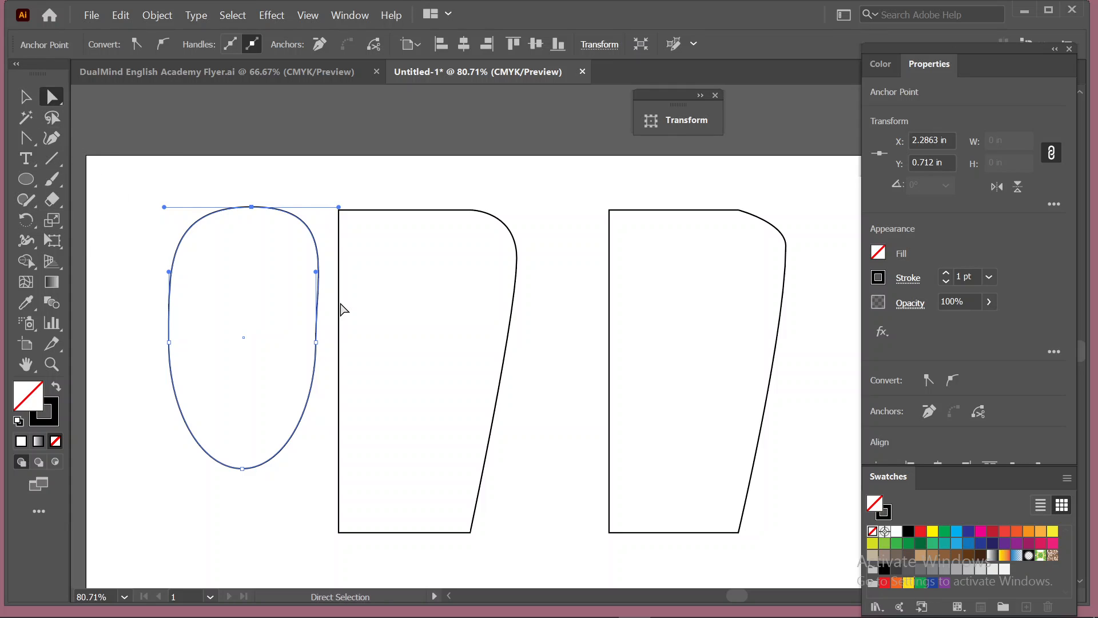
left_click_drag(280, 303, 338, 375)
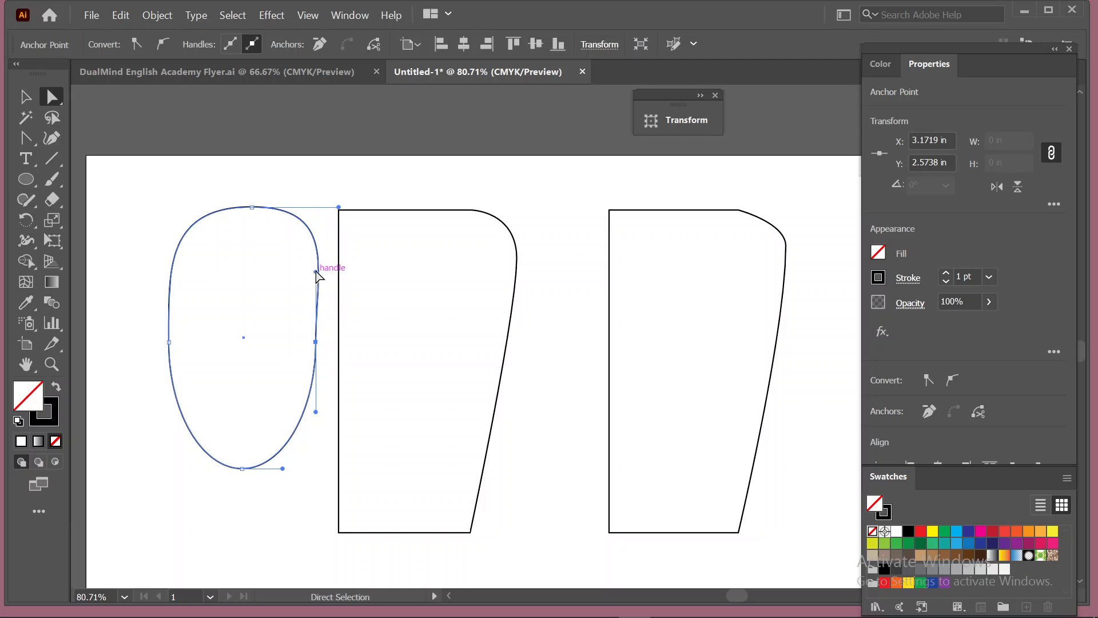
left_click_drag(317, 272, 415, 277)
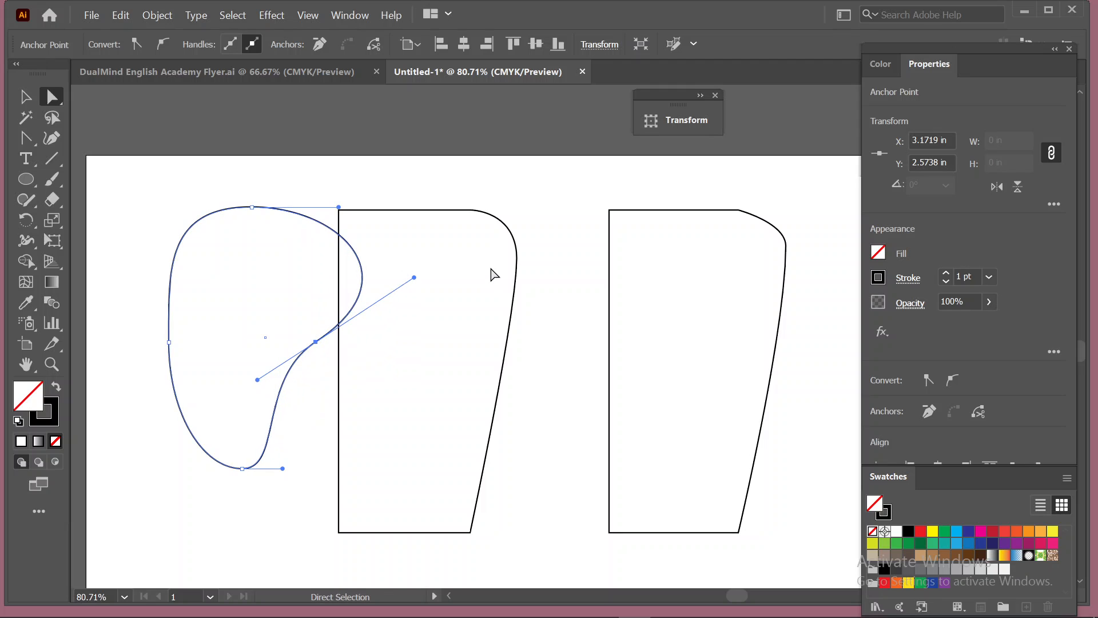
left_click_drag(127, 290, 148, 335)
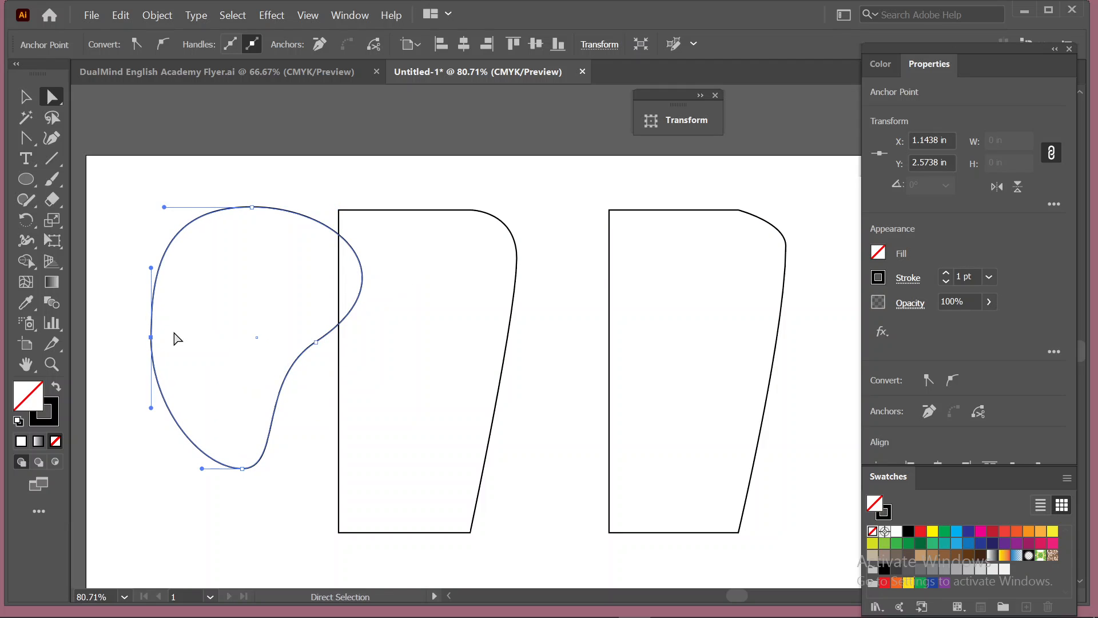
Step: Delete the distorted ellipse and both curved rectangles from the artboard
left_click(26, 98)
left_click(135, 182)
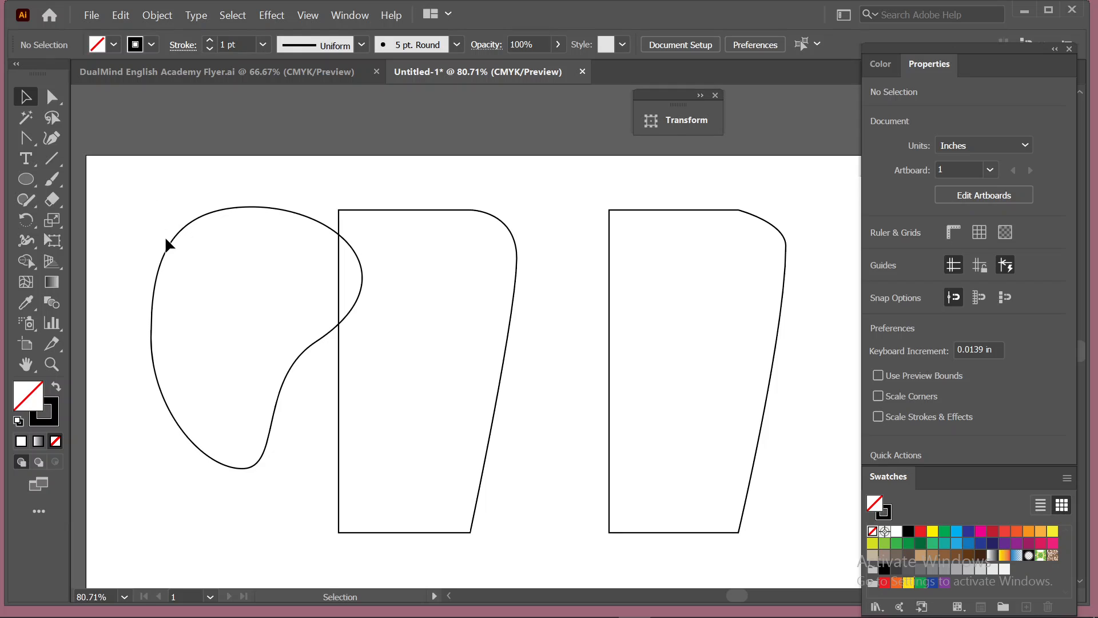
left_click_drag(123, 215, 781, 471)
key("Delete")
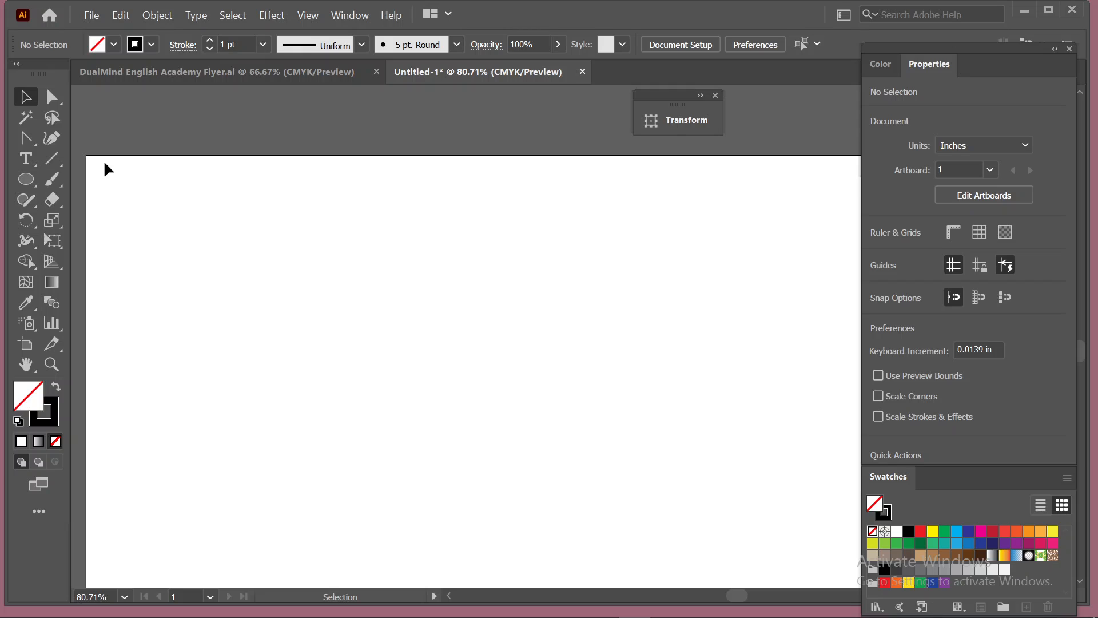
Step: Draw a tall narrow rectangle about 1.10 by 4.32 in on the empty artboard and fill it with the dark brown swatch
scroll(161, 170, "down", 2)
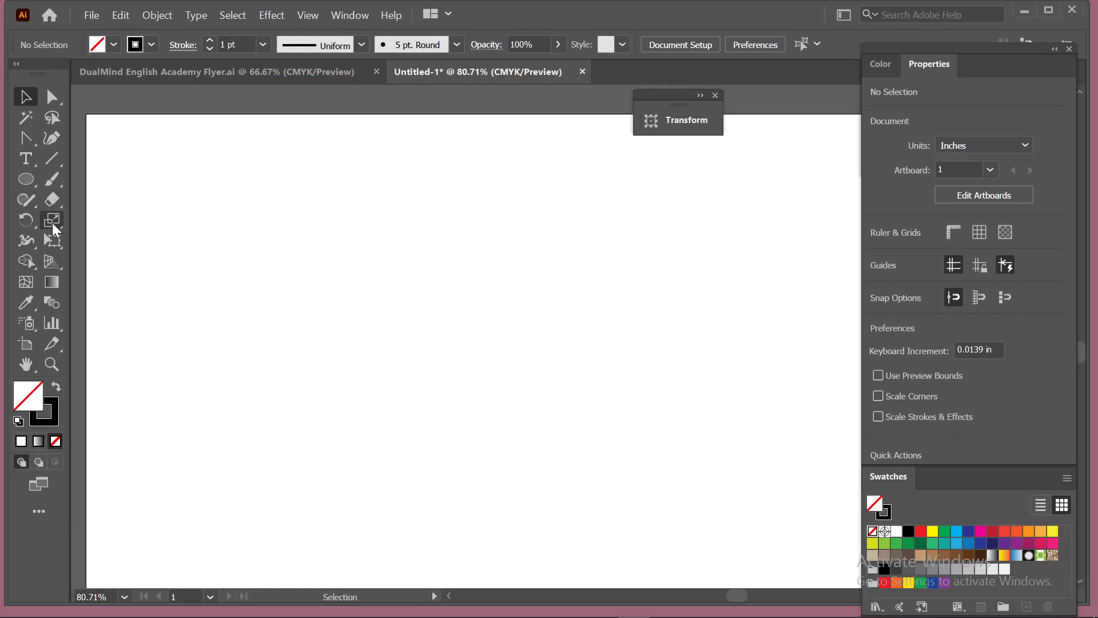
scroll(79, 270, "down", 1)
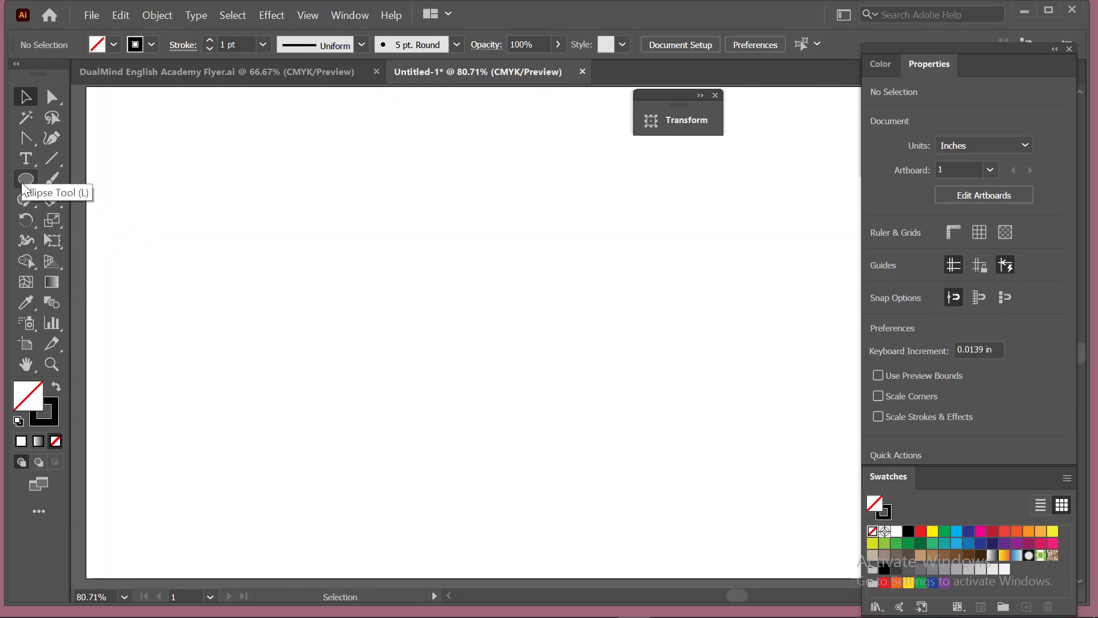
left_click_drag(26, 179, 179, 179)
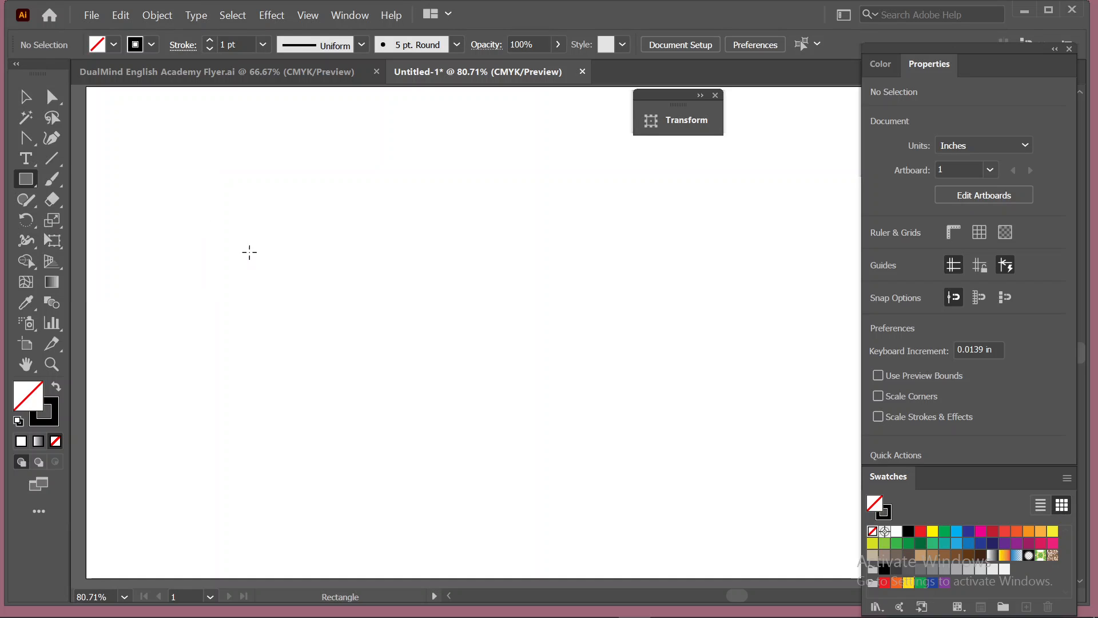
scroll(199, 206, "up", 2)
scroll(235, 324, "down", 1)
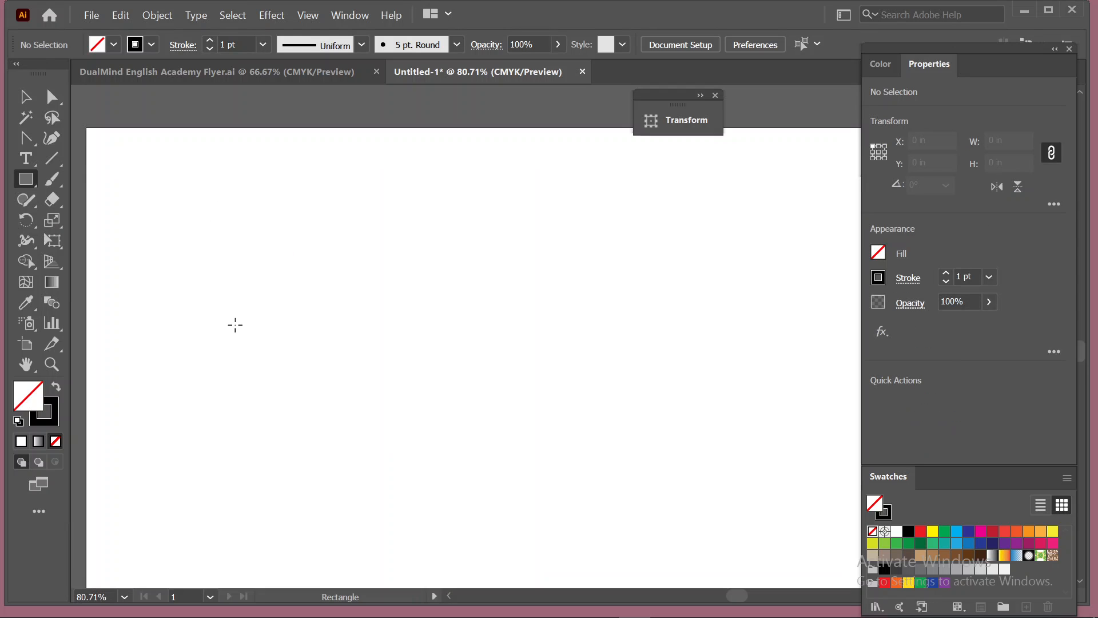
scroll(235, 324, "down", 3)
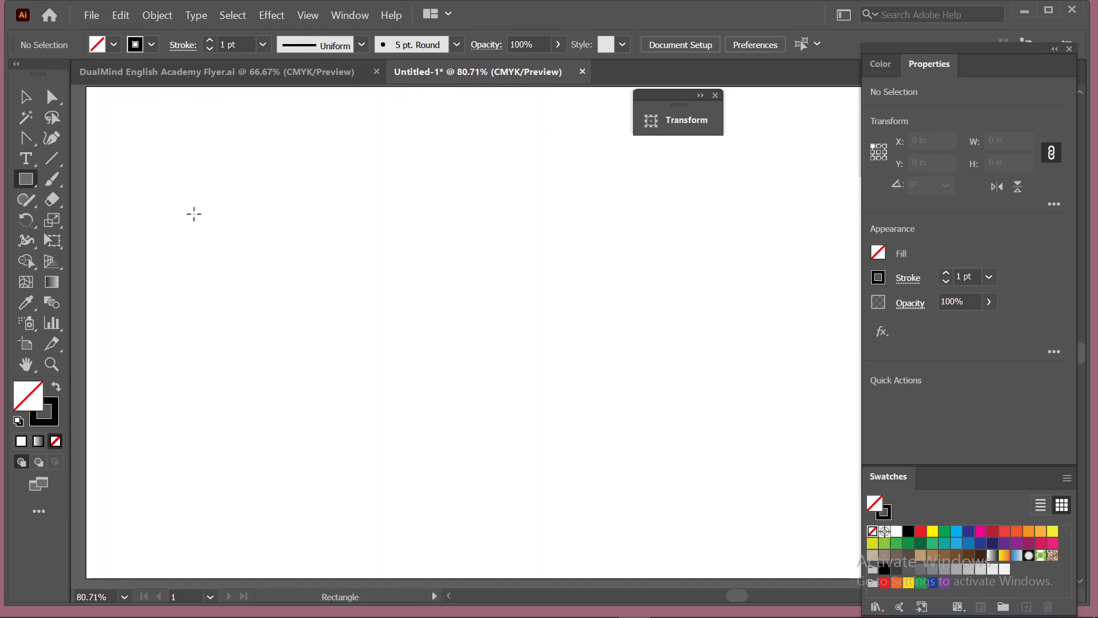
left_click_drag(194, 214, 275, 526)
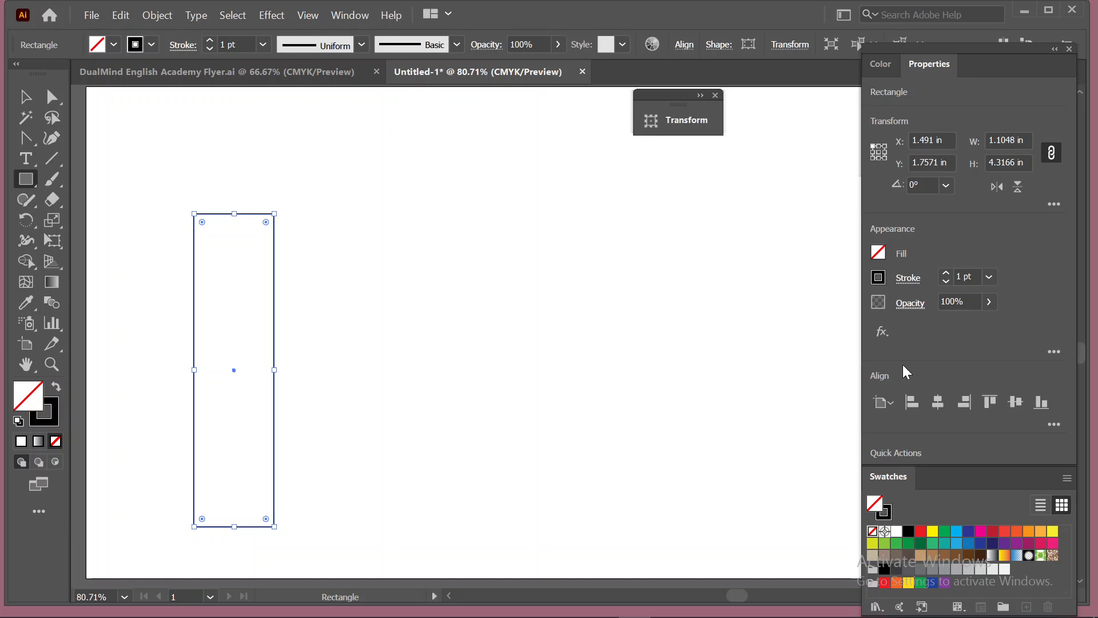
left_click(957, 554)
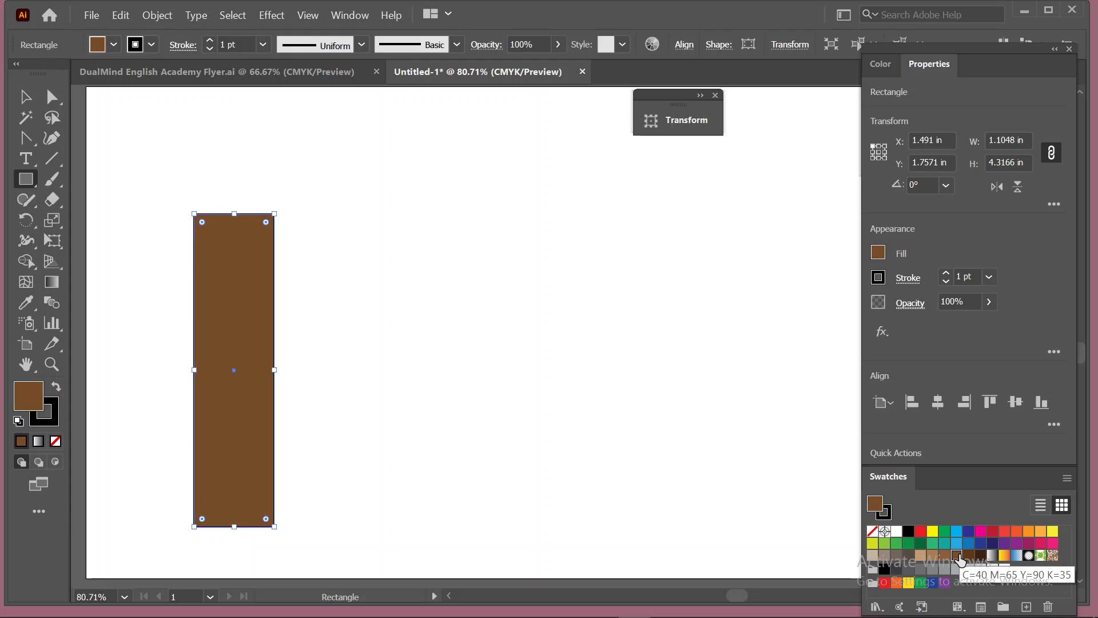
left_click(967, 556)
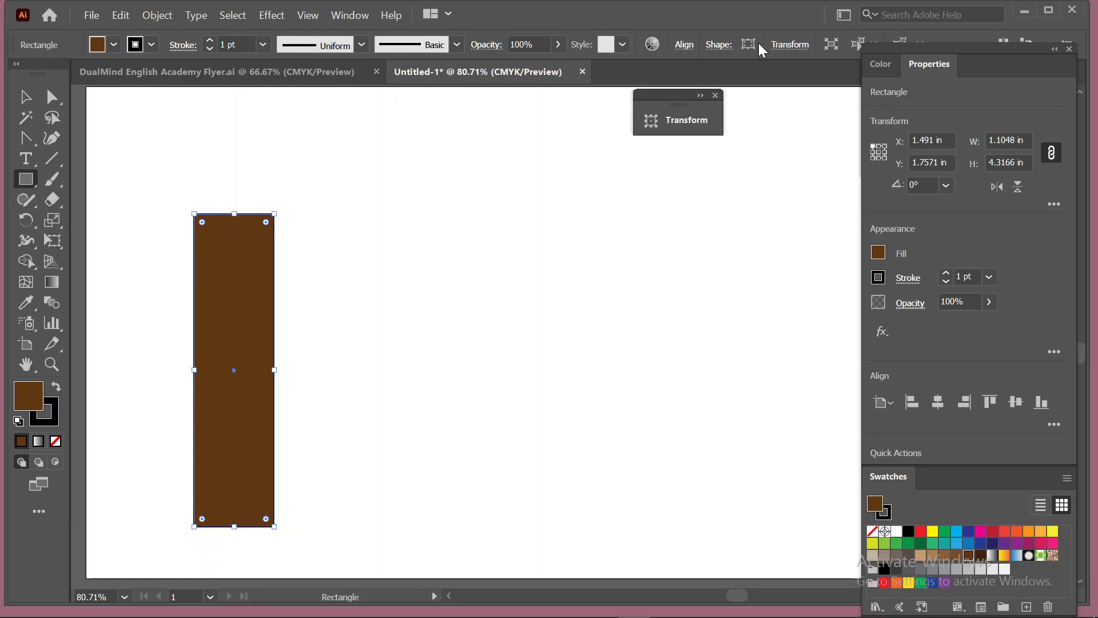
left_click(360, 16)
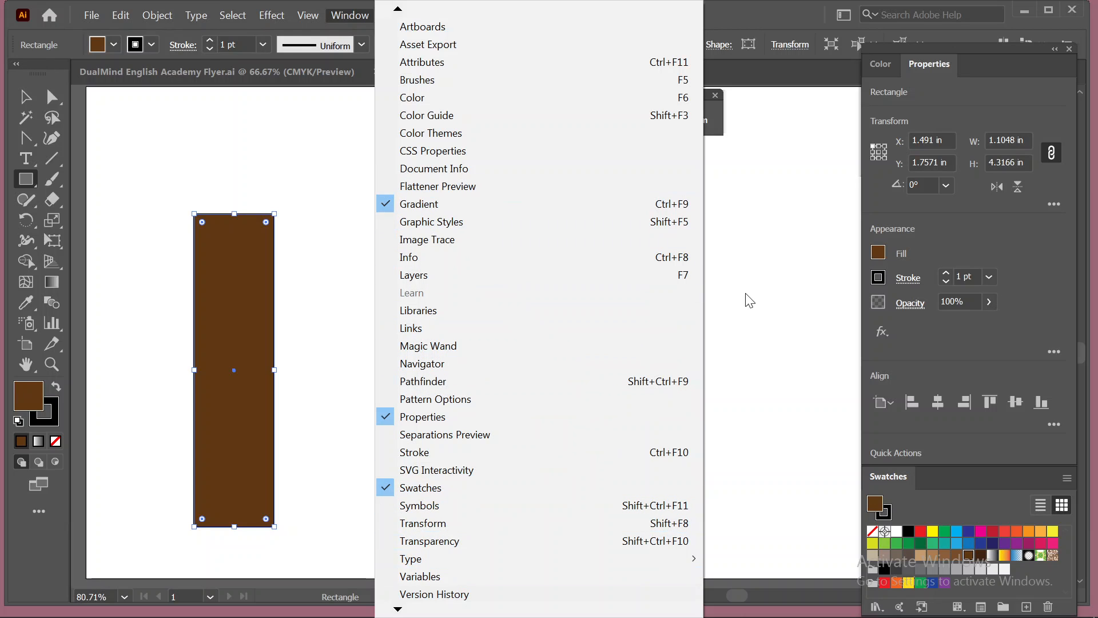
left_click(739, 318)
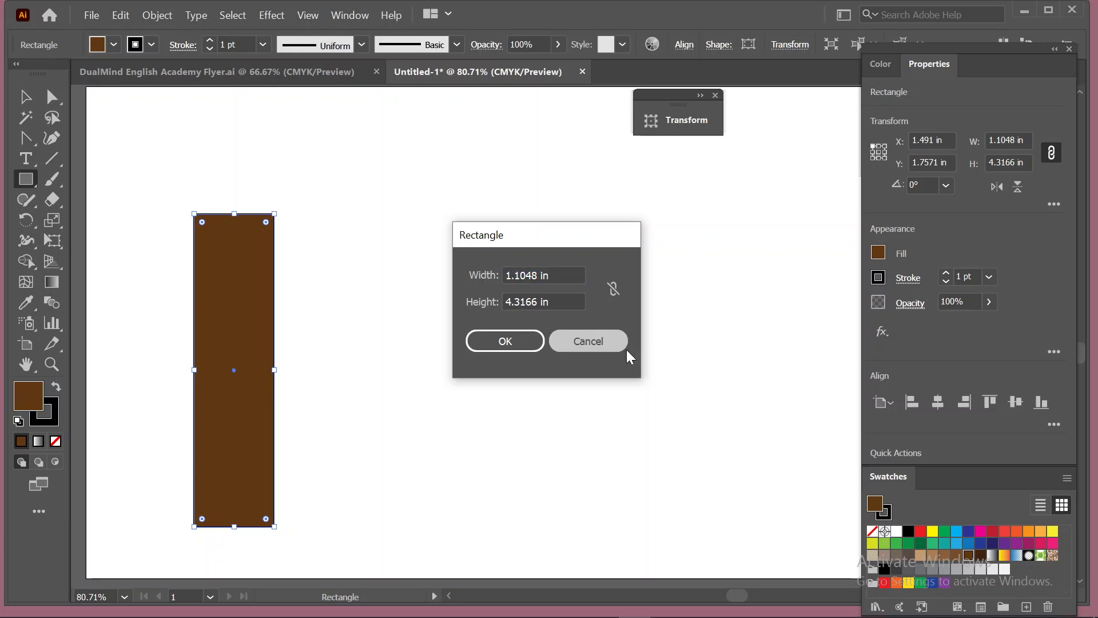
left_click(623, 346)
Step: Detach the Swatches and Gradient panels from the Properties group and combine them as tabs in one floating group
left_click_drag(782, 449, 664, 232)
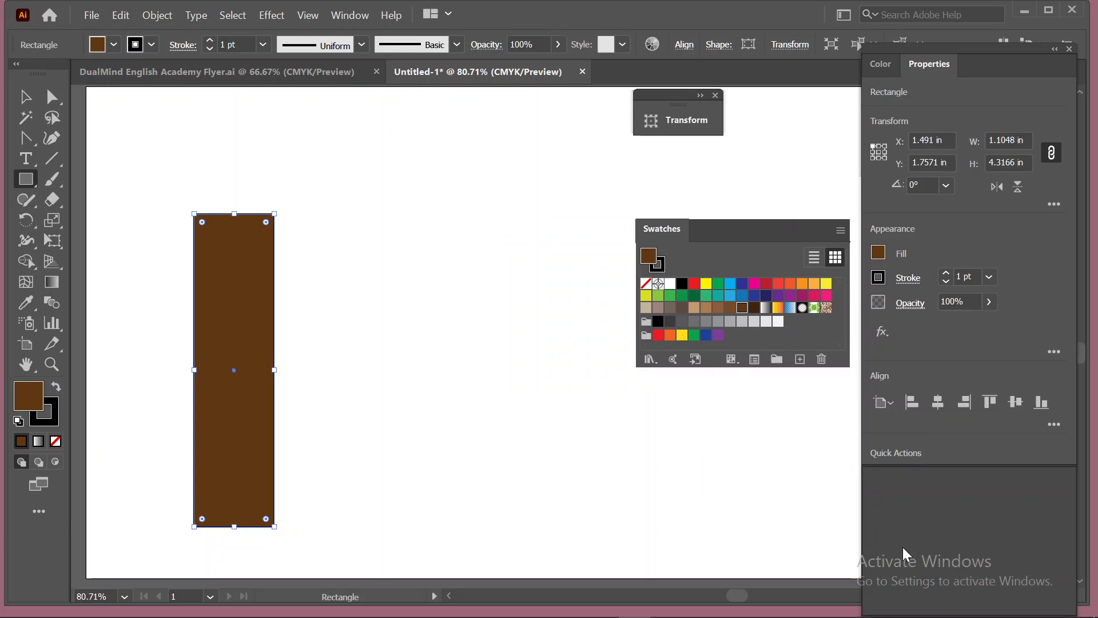
left_click_drag(902, 478, 677, 379)
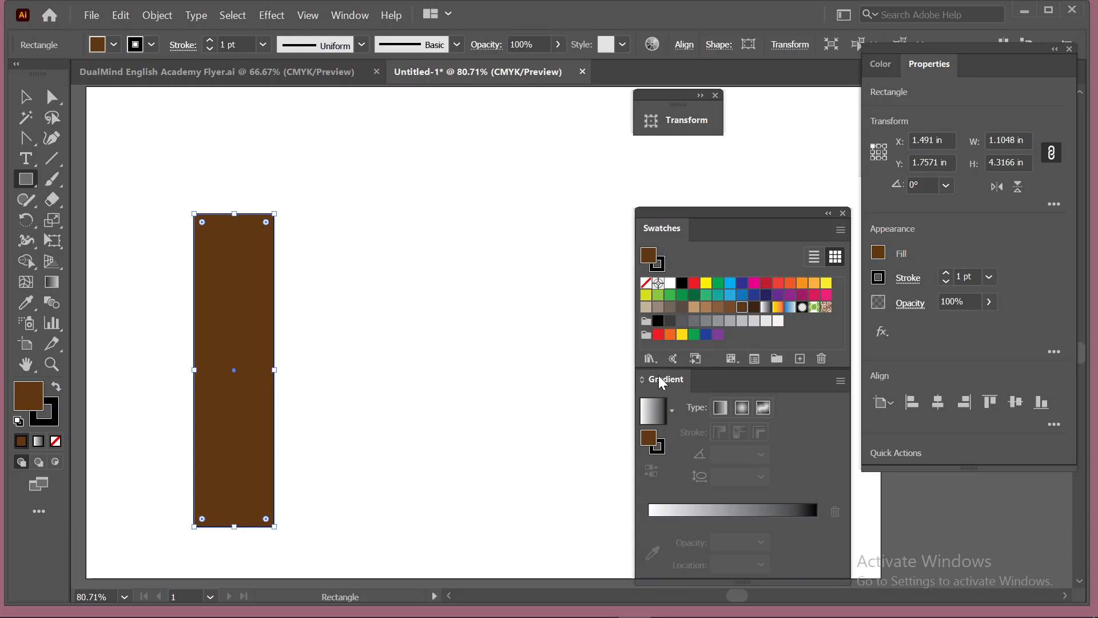
left_click_drag(658, 378, 719, 228)
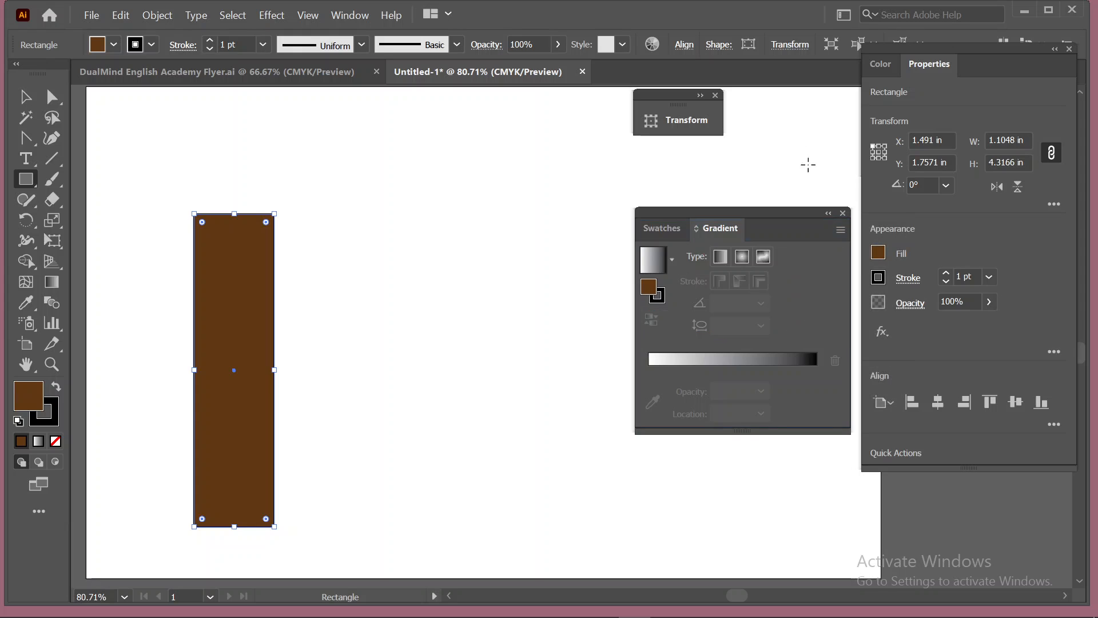
Step: Group the Color panel with Swatches and Gradient, and fill the rectangle with the white-to-black linear gradient
left_click_drag(890, 63, 776, 239)
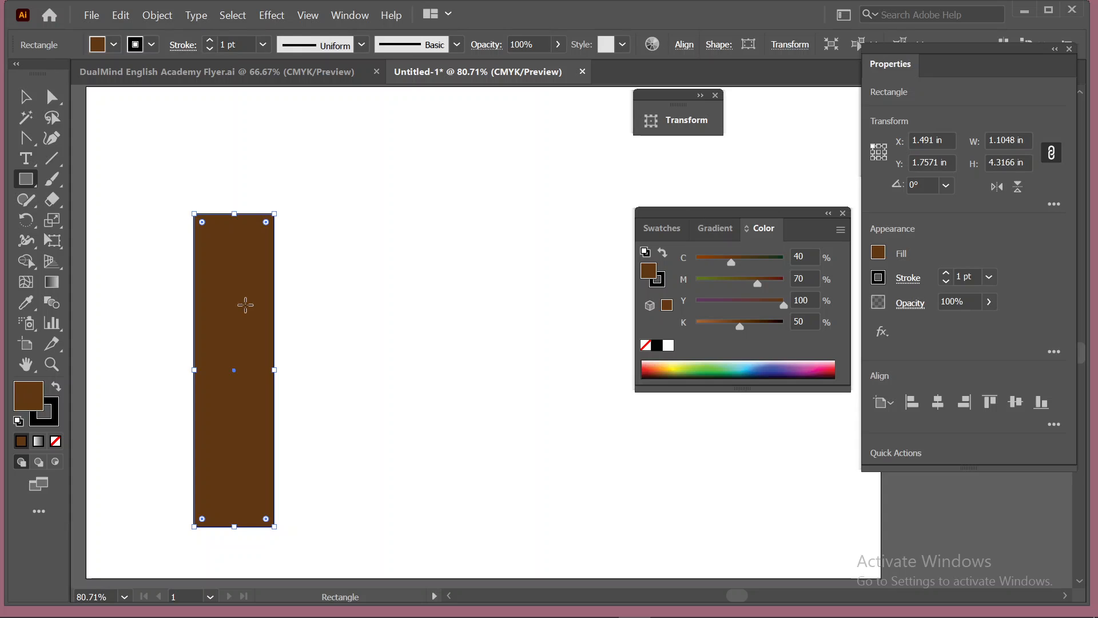
left_click(713, 228)
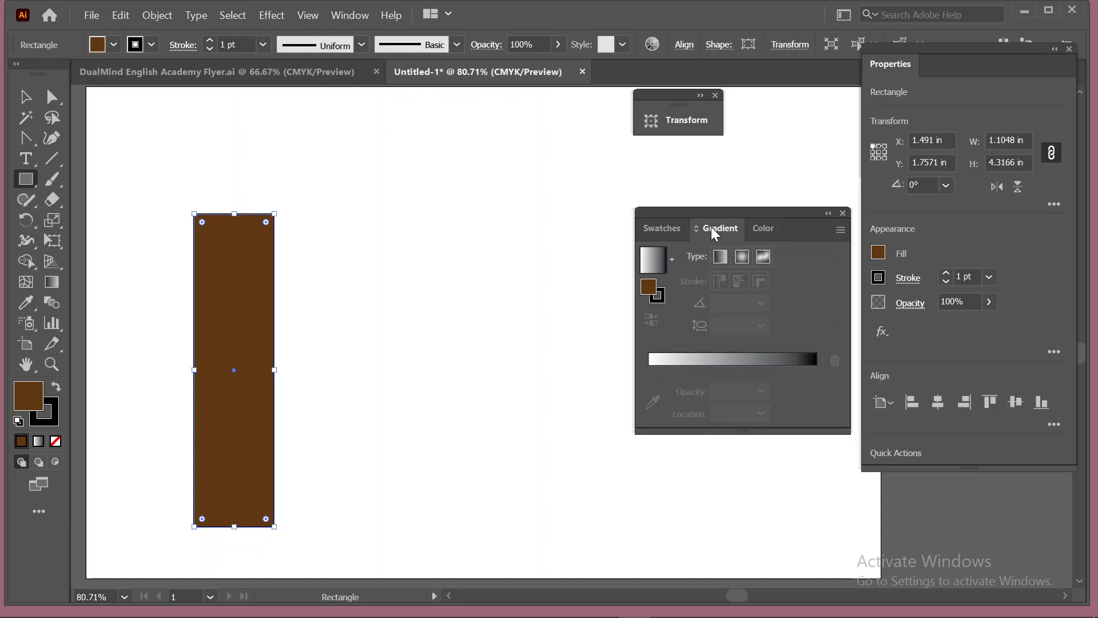
left_click(724, 373)
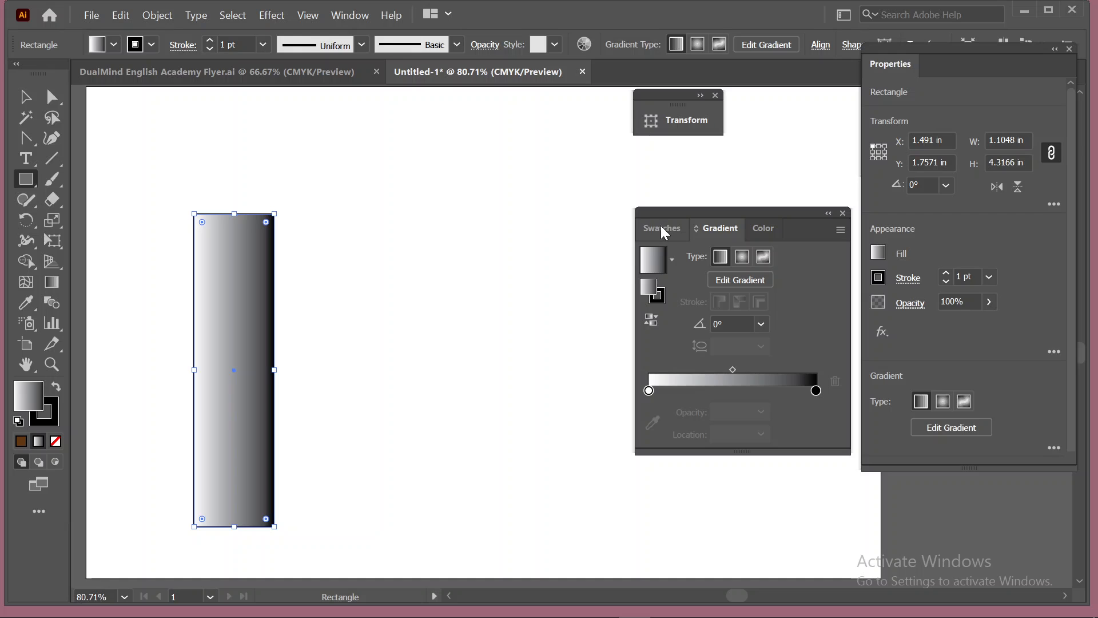
Step: Detach the Swatches panel, then replace the gradient's white and black stops with dark brown stops at both ends
left_click_drag(660, 225, 429, 162)
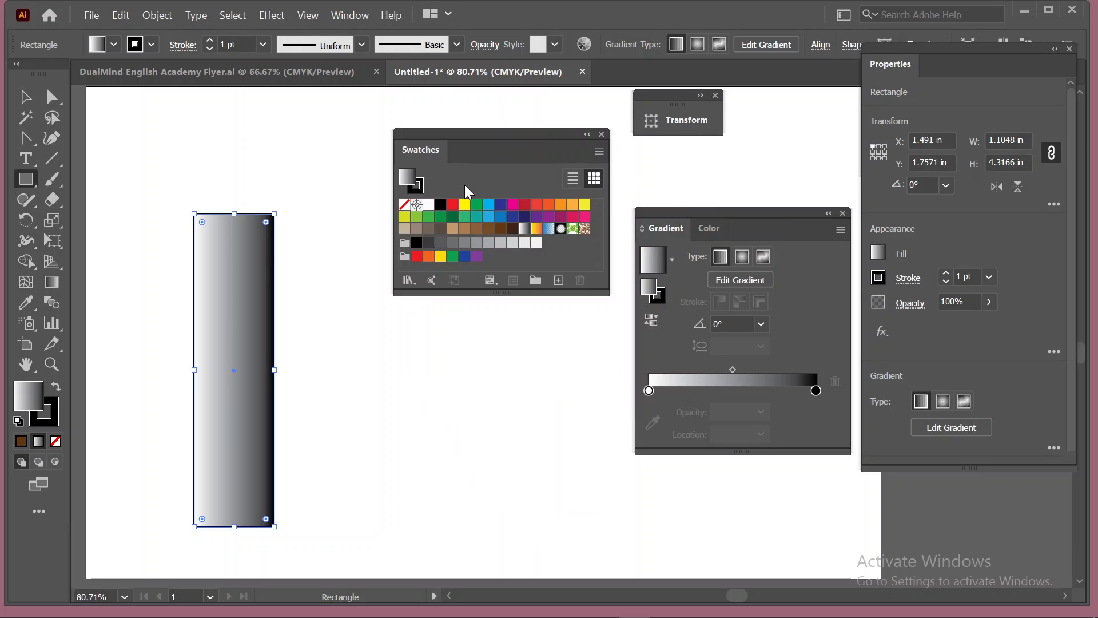
left_click(501, 230)
mouse_move(643, 400)
left_mouse_down()
mouse_move(656, 408)
mouse_move(649, 393)
left_mouse_up()
left_click_drag(501, 230, 813, 392)
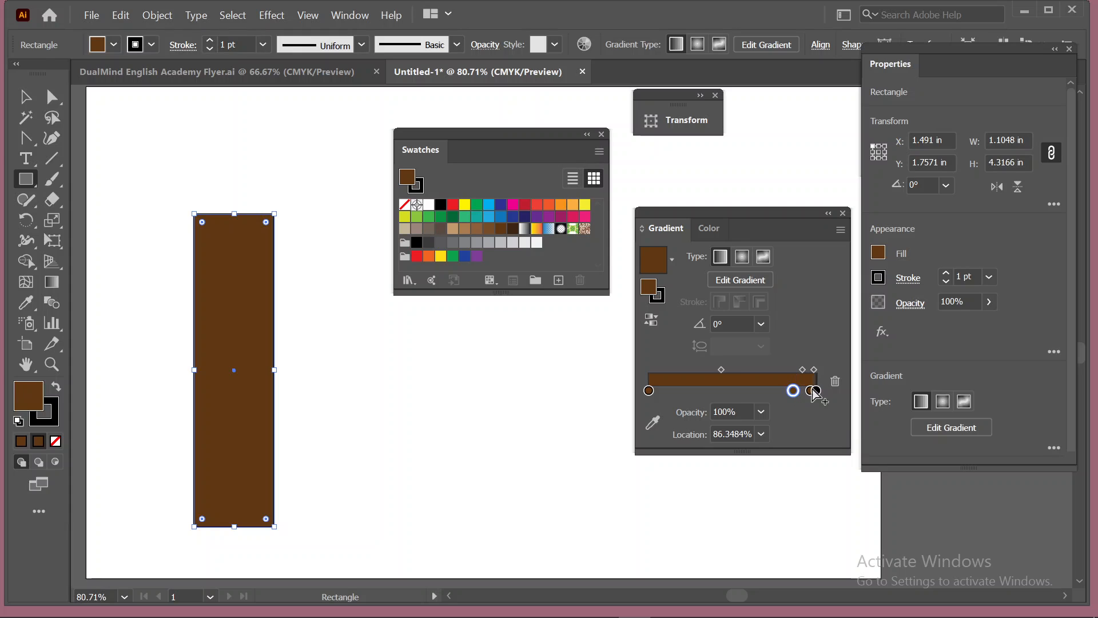
left_click(824, 423)
left_click_drag(815, 390, 833, 435)
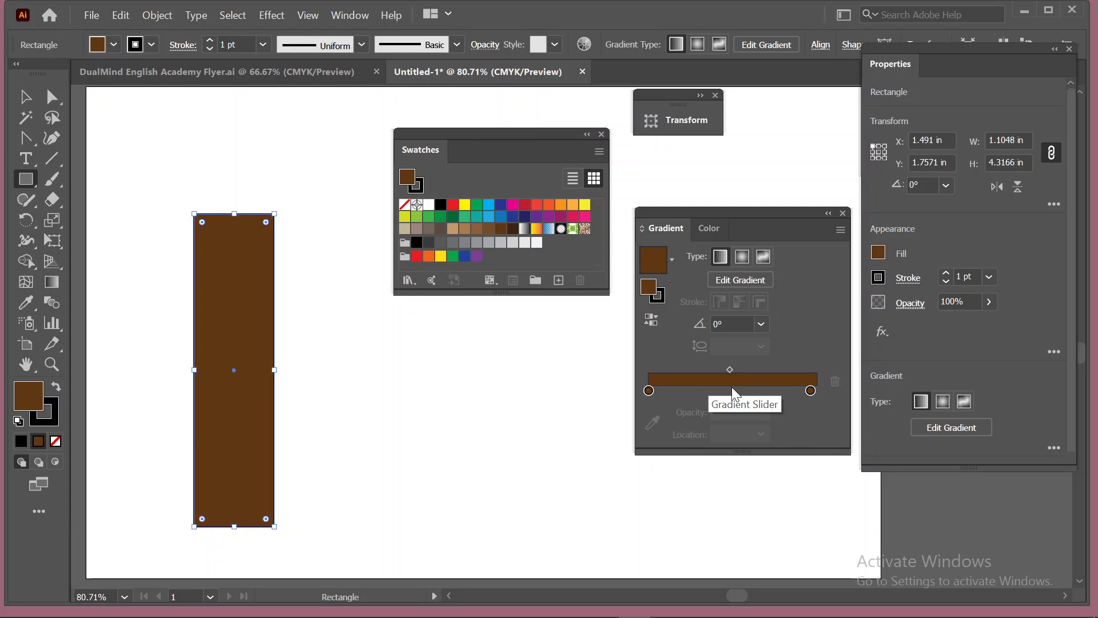
left_click(812, 391)
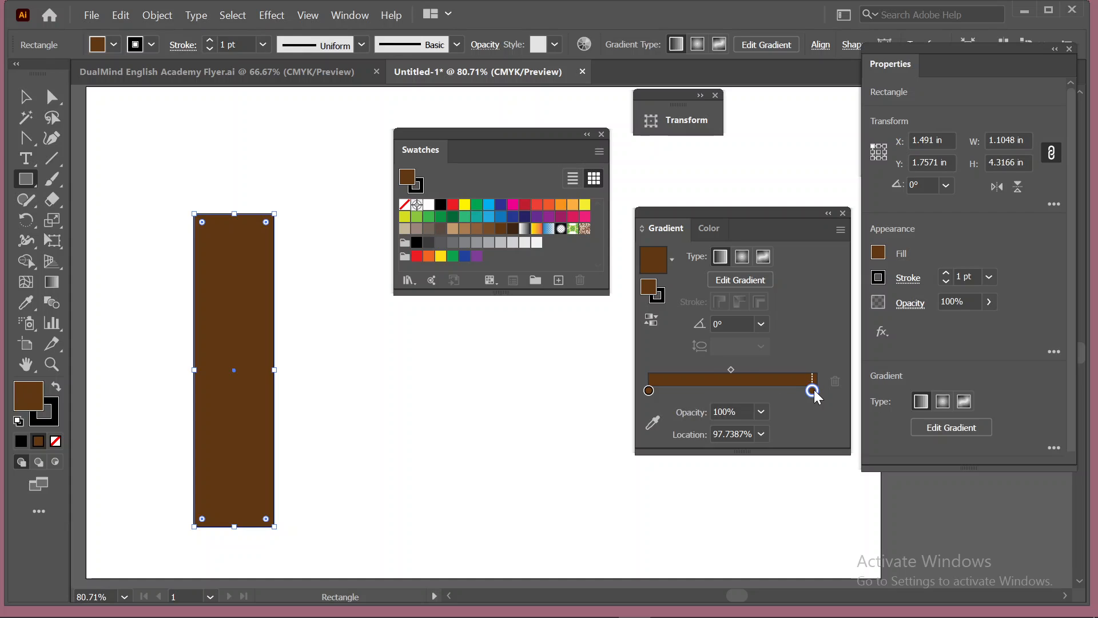
left_click_drag(814, 392, 816, 393)
Step: Darken the right gradient stop to 64% K, and detach the Color panel, placing it below Swatches
left_click(708, 228)
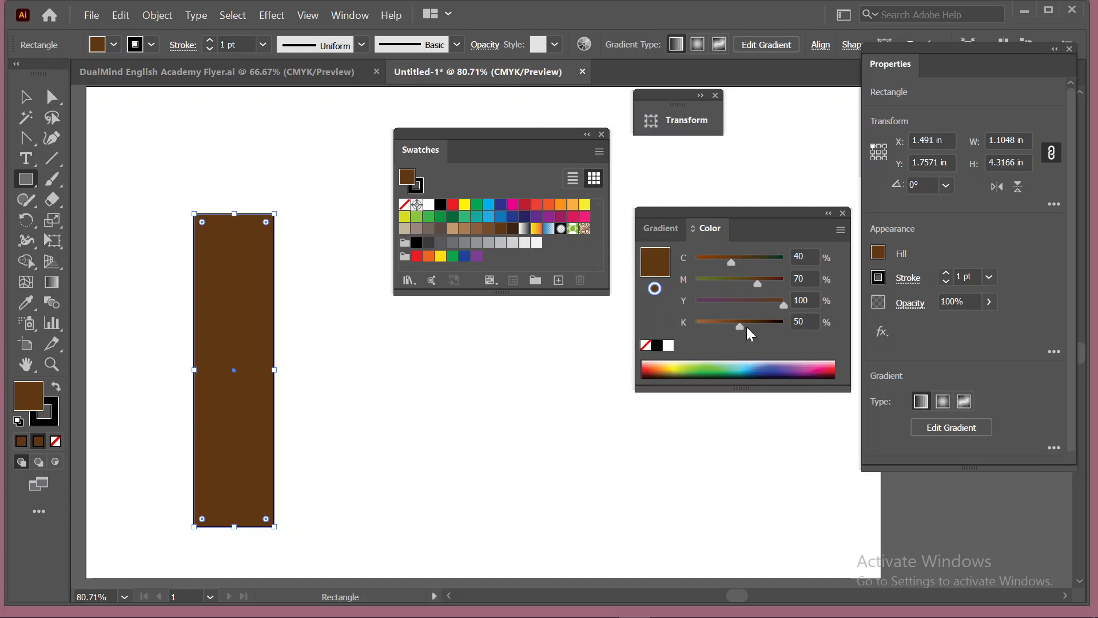
left_click_drag(739, 324, 751, 324)
left_click_drag(711, 233, 450, 323)
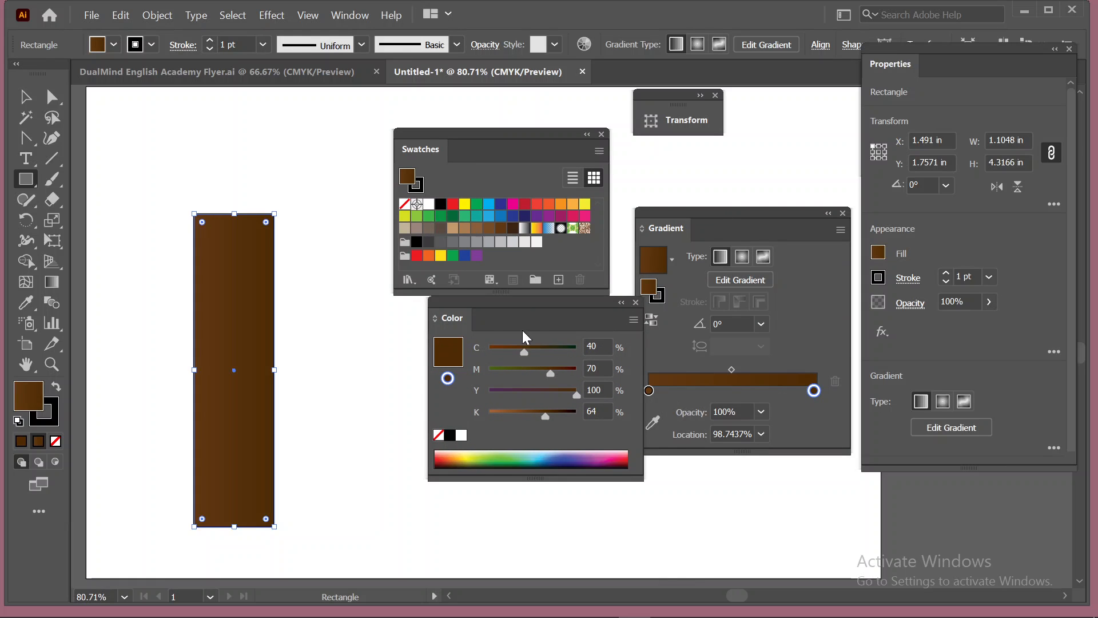
left_click_drag(503, 300, 479, 311)
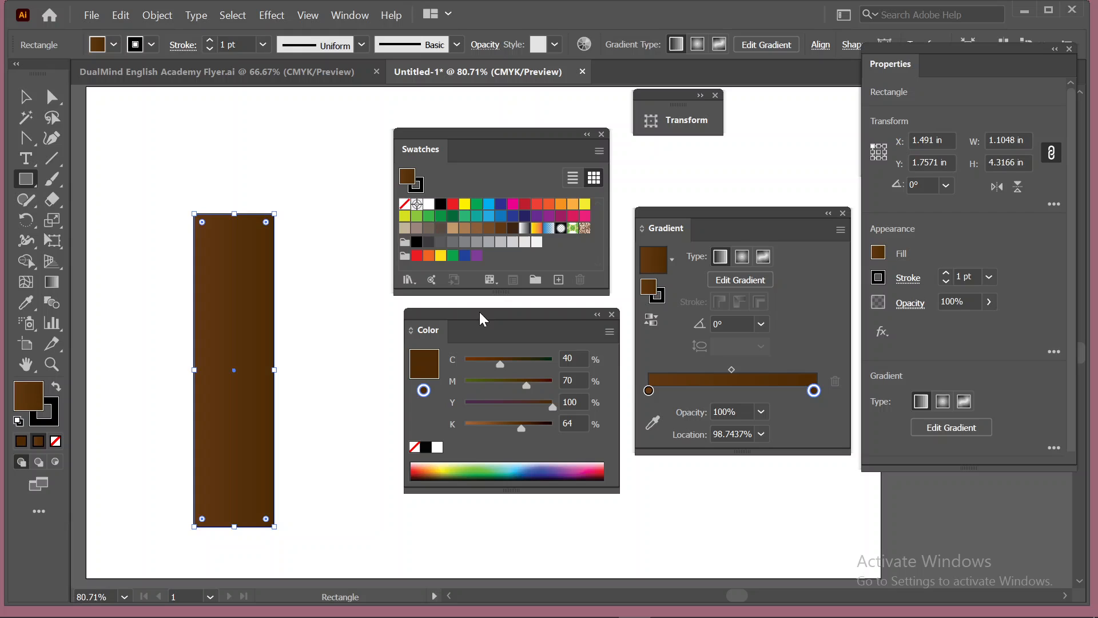
Step: Lighten the left gradient stop, switching its colour sliders from CMYK to HSB and setting brightness to 52%
left_click(649, 391)
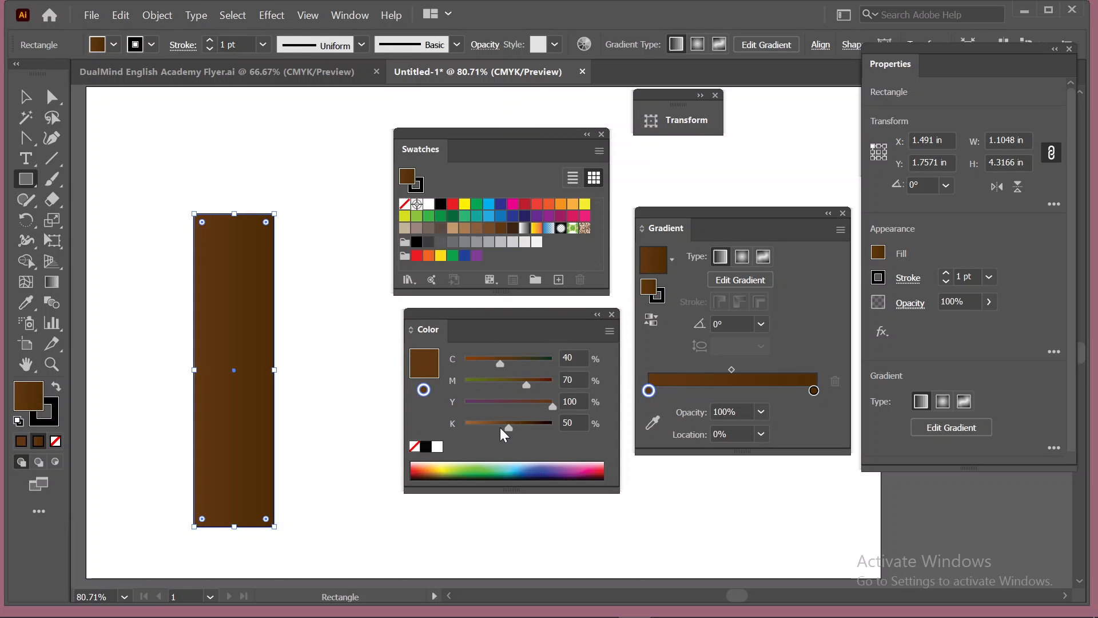
left_click_drag(509, 424, 494, 422)
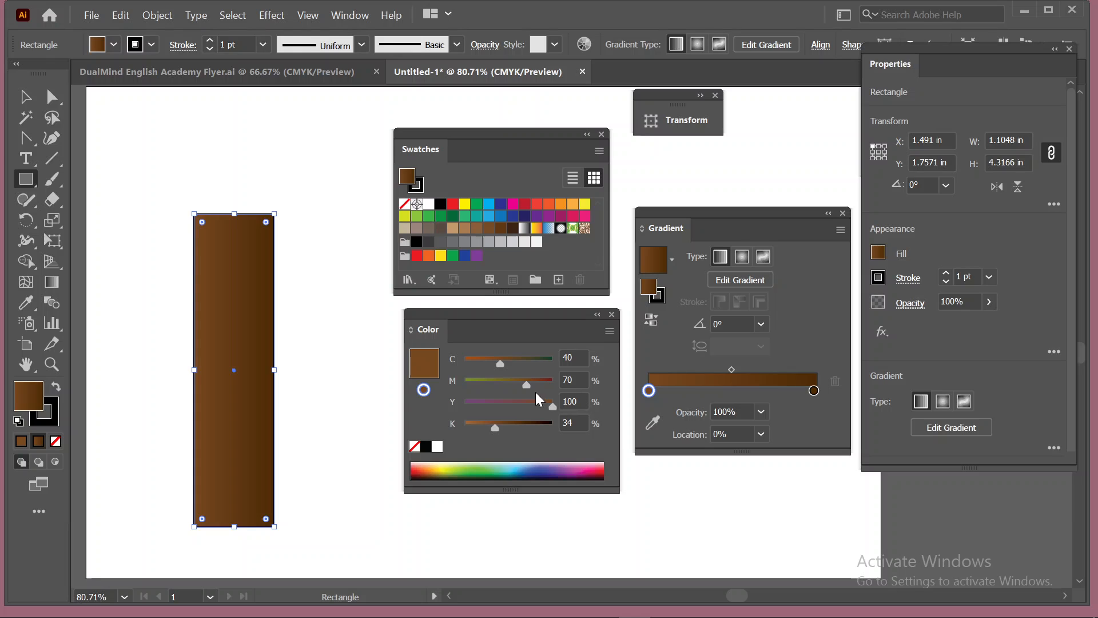
left_click(606, 332)
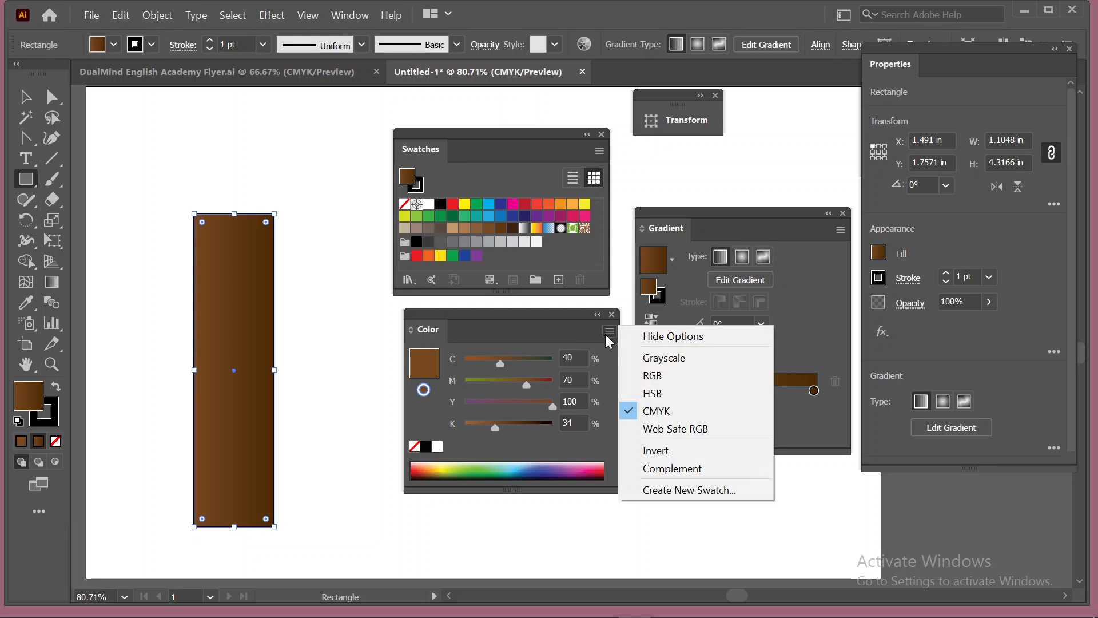
left_click(653, 390)
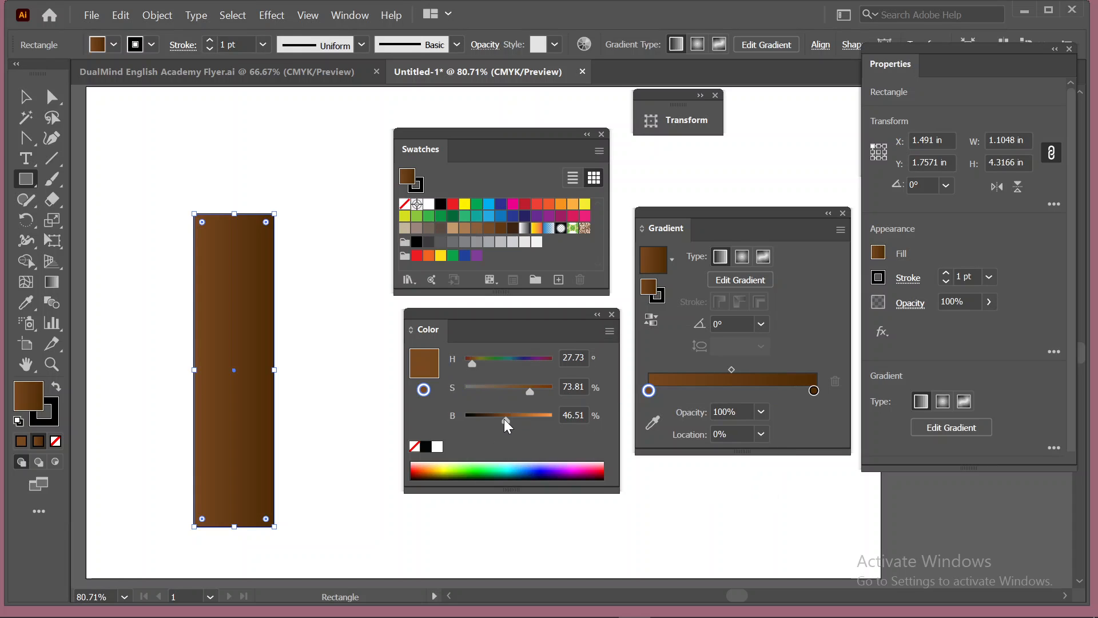
left_click_drag(505, 419, 516, 419)
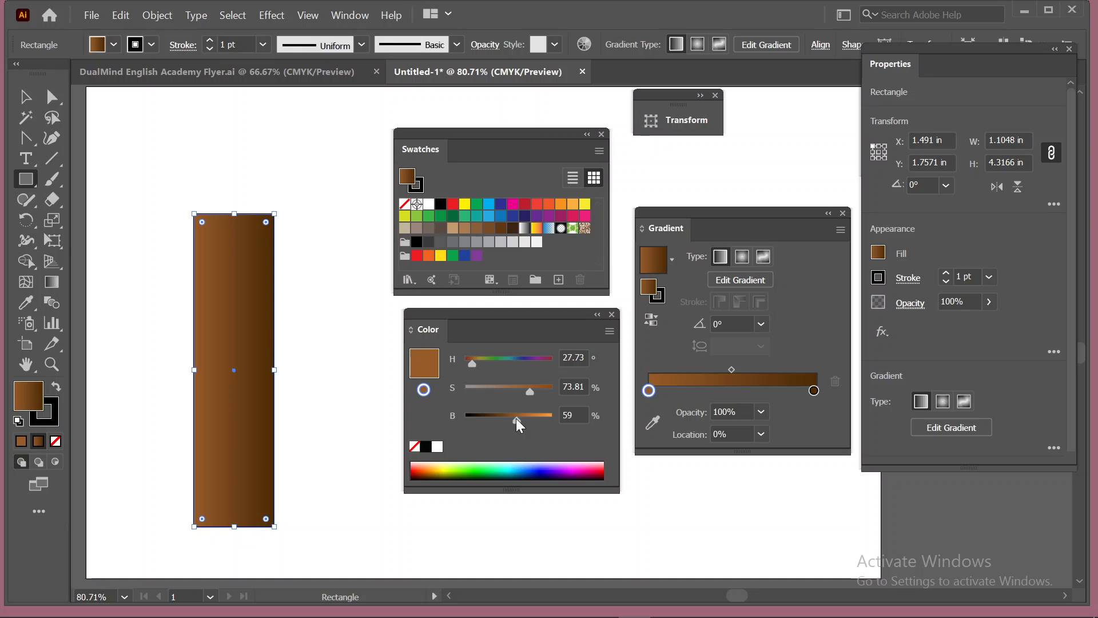
left_click_drag(509, 420, 508, 420)
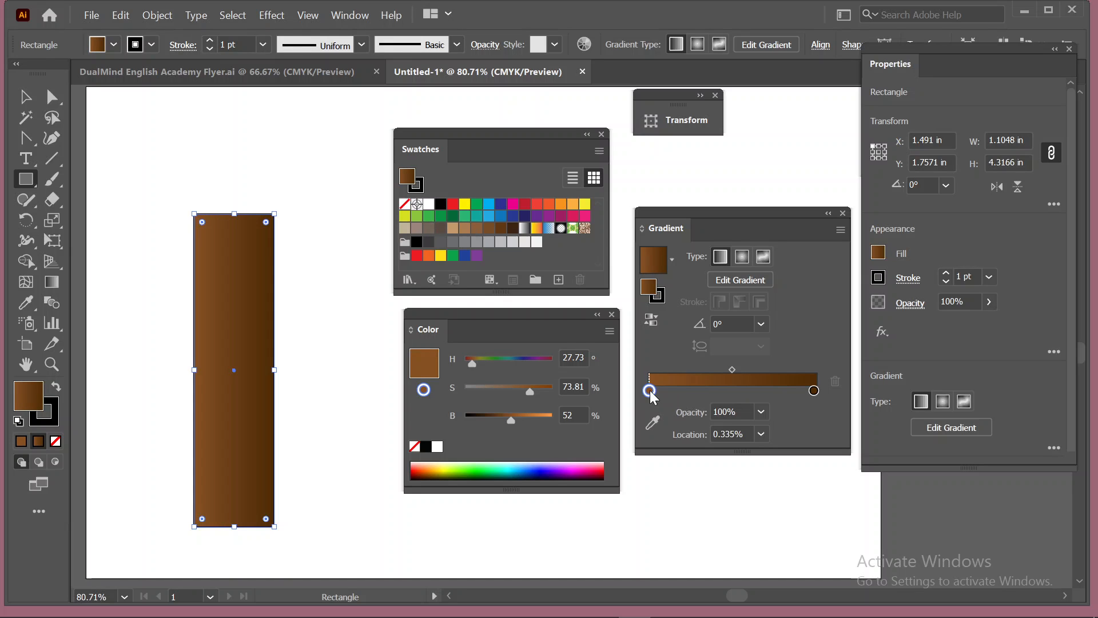
Step: Duplicate the left gradient stop to about 50% location and set the copy to 64% saturation and 85% brightness
left_click_drag(650, 394, 732, 391)
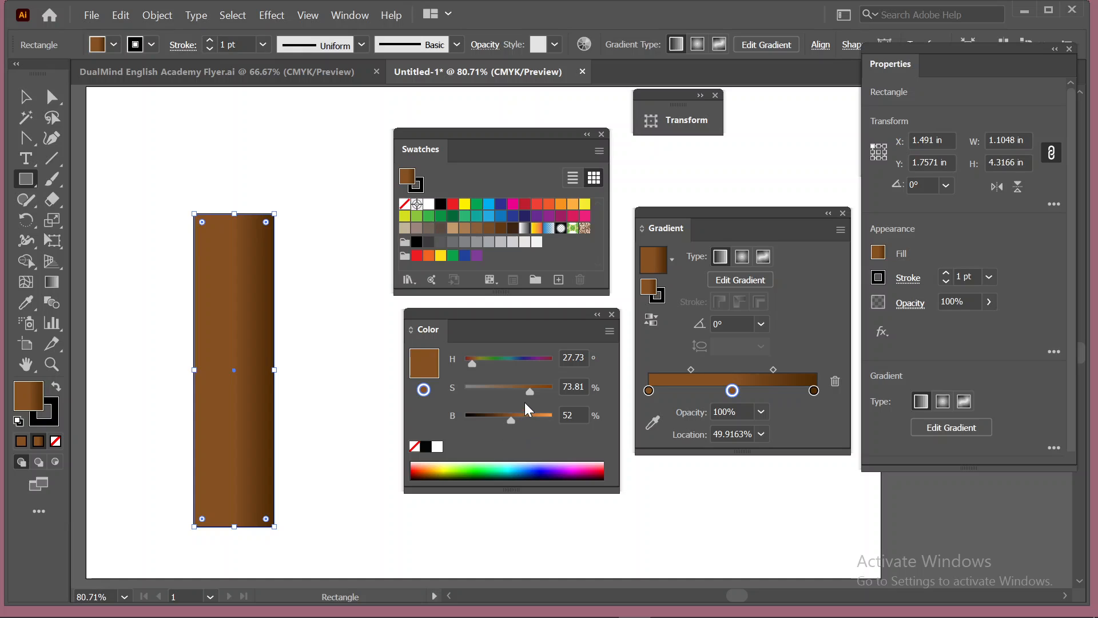
left_click_drag(512, 420, 517, 392)
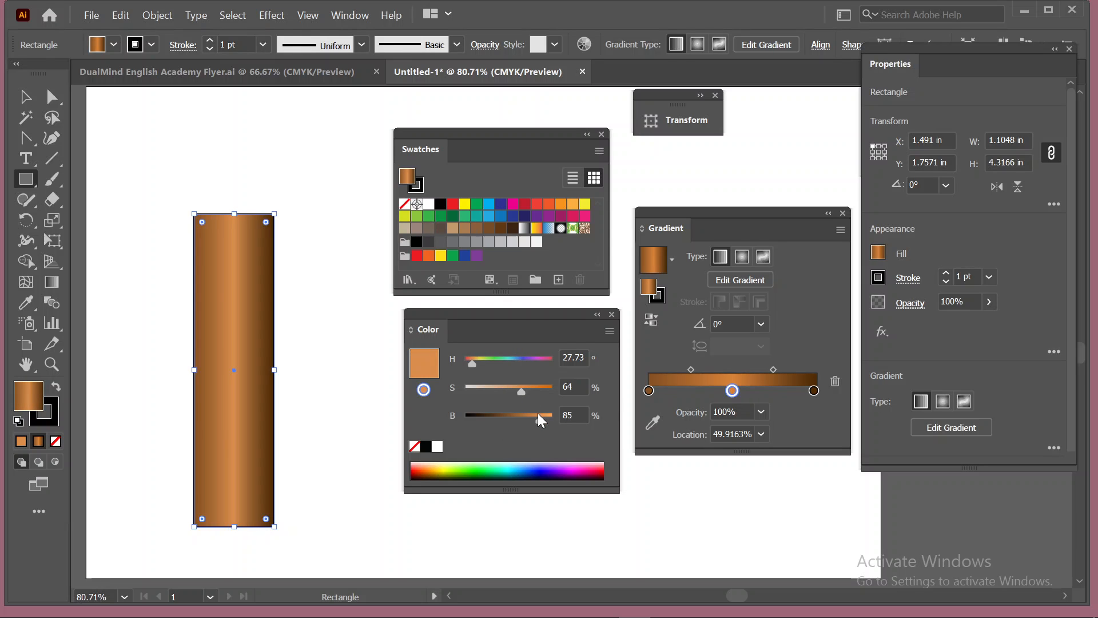
Step: Set the left gradient stop to 78% saturation and 59% brightness
left_click(649, 391)
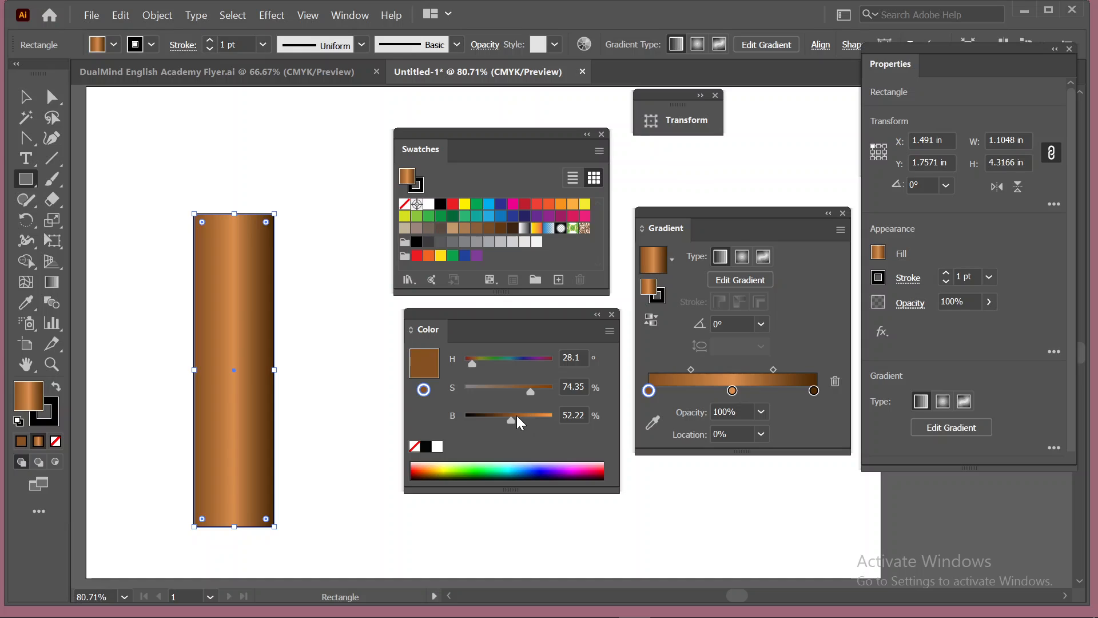
left_click_drag(517, 417, 519, 420)
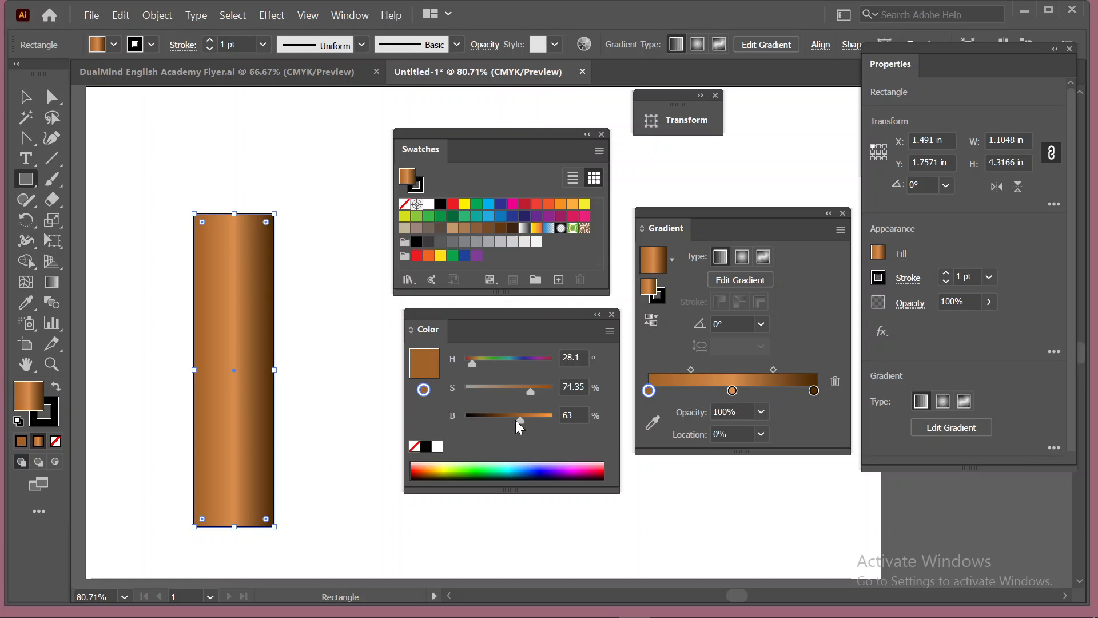
left_click_drag(516, 420, 509, 417)
left_click_drag(529, 389, 533, 390)
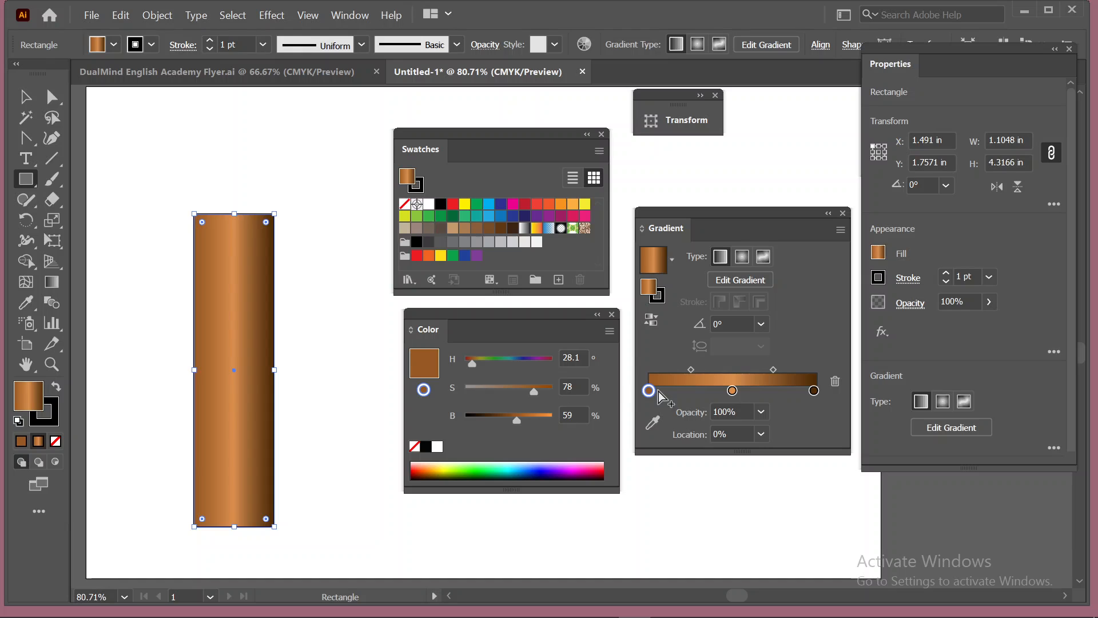
Step: Set the middle gradient stop to 75% saturation and about 77% brightness
left_click(732, 391)
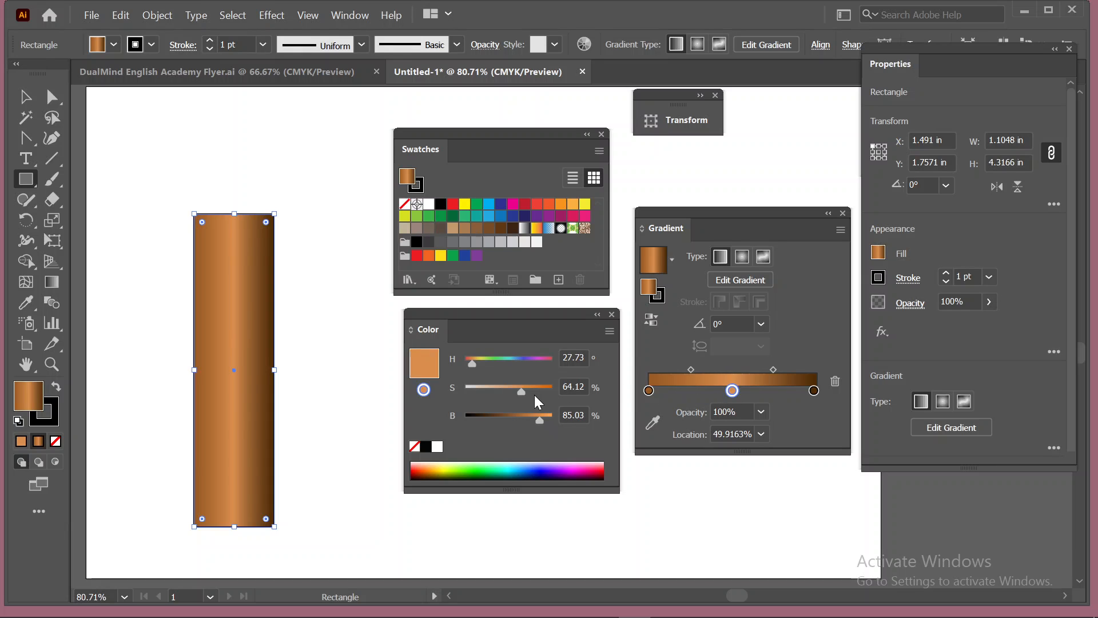
left_click_drag(523, 390, 537, 417)
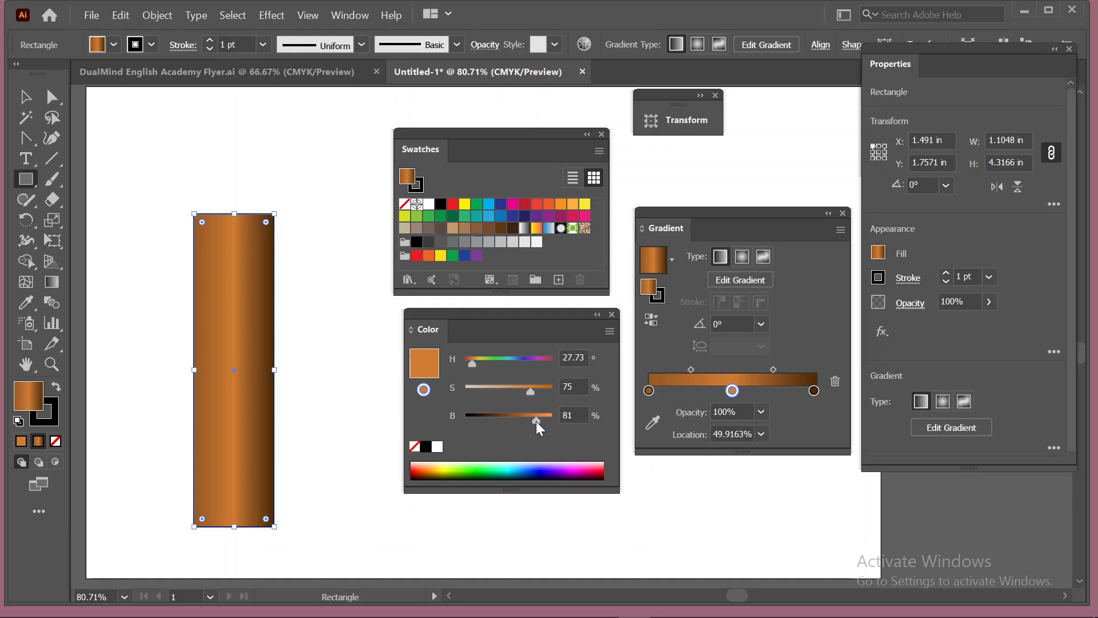
left_click_drag(537, 421, 533, 421)
Step: Regroup the Color and Swatches panels with Gradient and dock the group beneath the Properties panel
left_click_drag(472, 315, 756, 228)
left_click_drag(496, 158, 802, 238)
left_click_drag(738, 218, 952, 465)
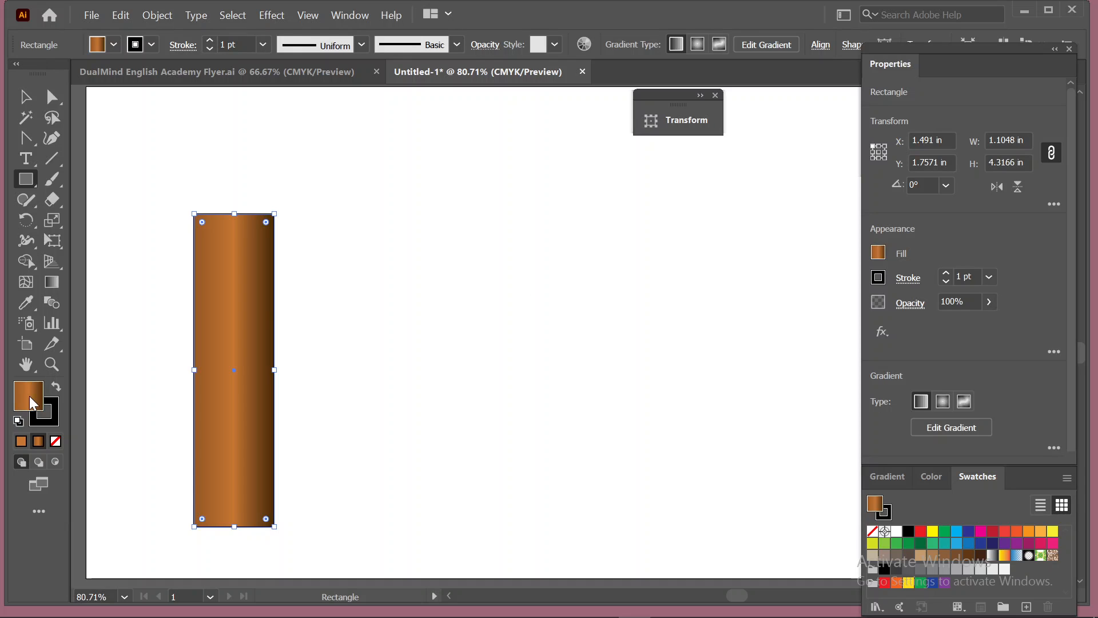
Step: Remove the rectangle's stroke and make its gradient fill active again
left_click(54, 407)
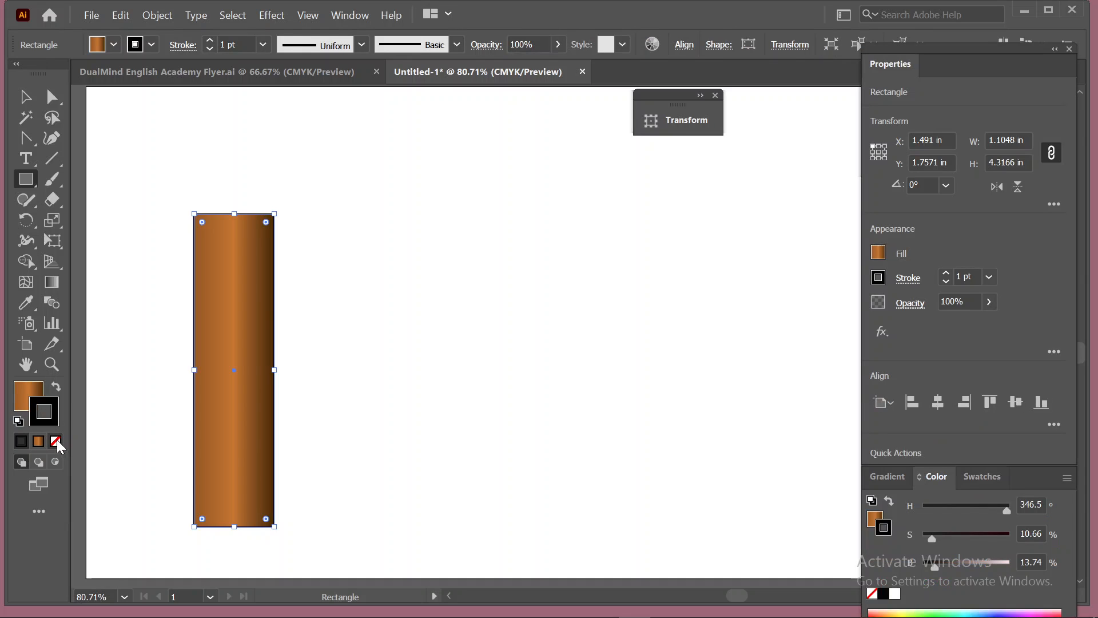
left_click(56, 441)
left_click(32, 393)
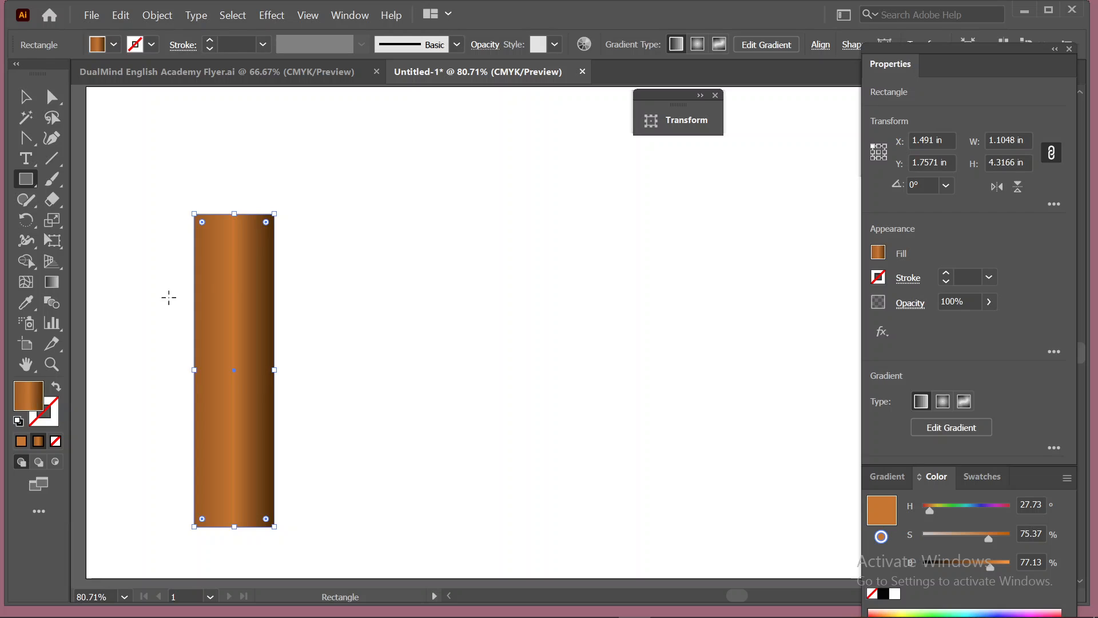
left_click(25, 96)
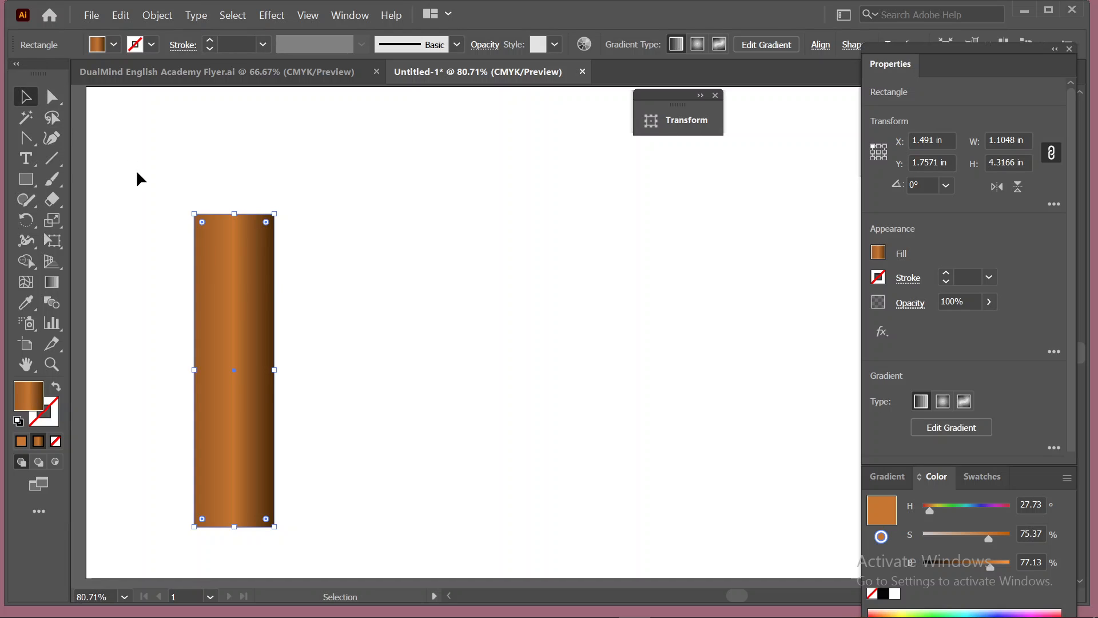
Step: Draw a gradient-filled cap rectangle about 1.57 by 0.62 in across the top of the tall rectangle
scroll(234, 191, "up", 1)
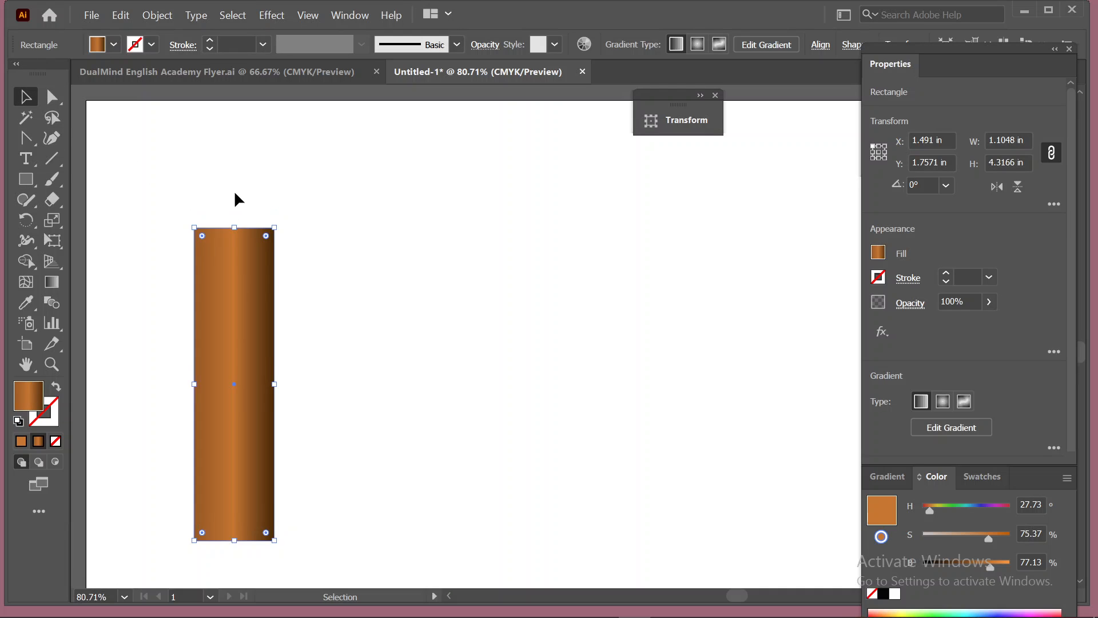
left_click(20, 177)
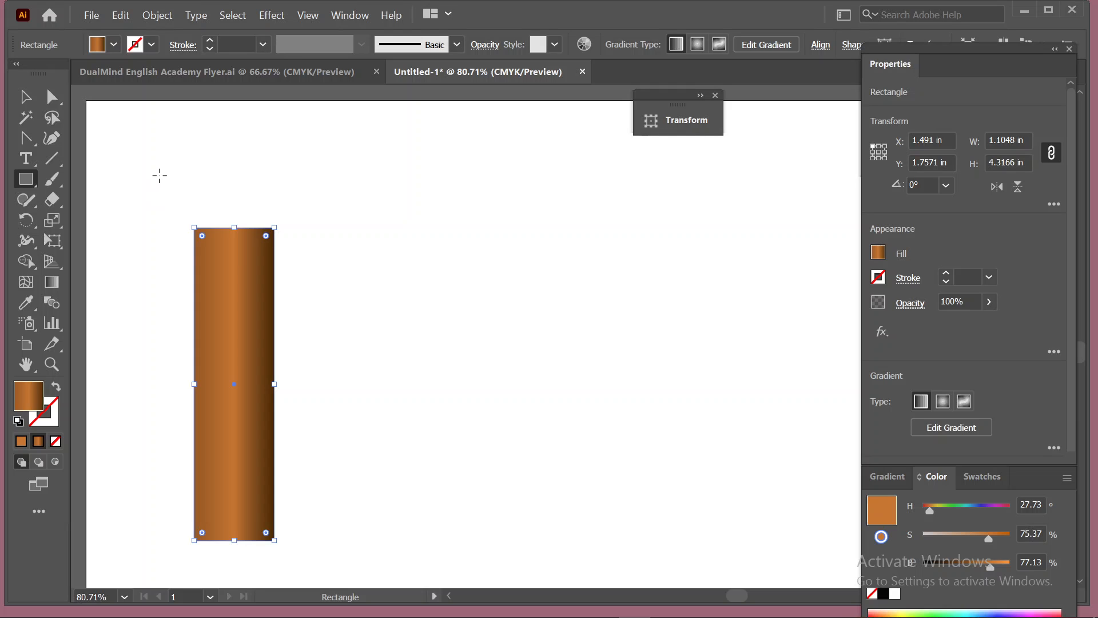
mouse_move(165, 195)
left_mouse_down()
mouse_move(308, 232)
mouse_move(286, 240)
mouse_move(293, 231)
left_mouse_up()
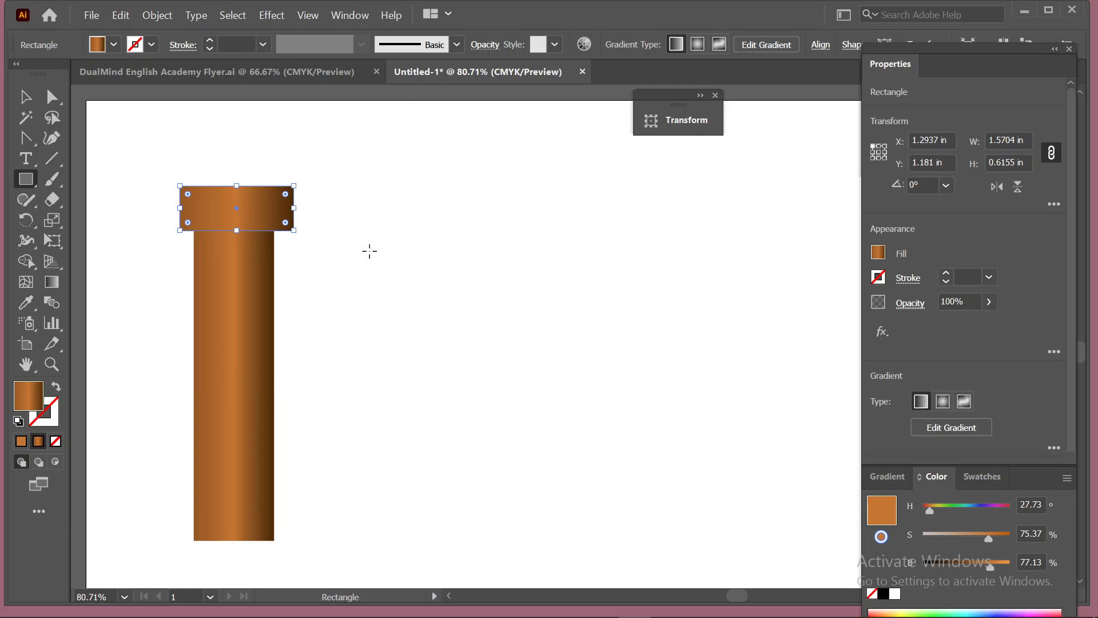
Step: Align the cap and the tall rectangle to each other by their horizontal centres, and deselect them
left_click(25, 97)
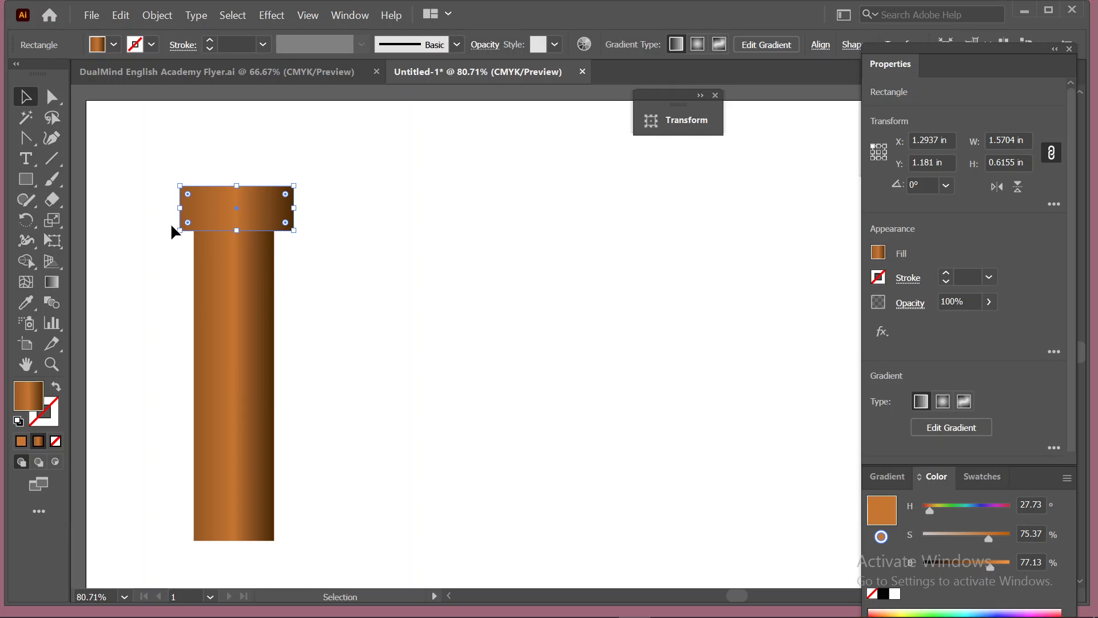
left_click_drag(171, 232, 291, 392)
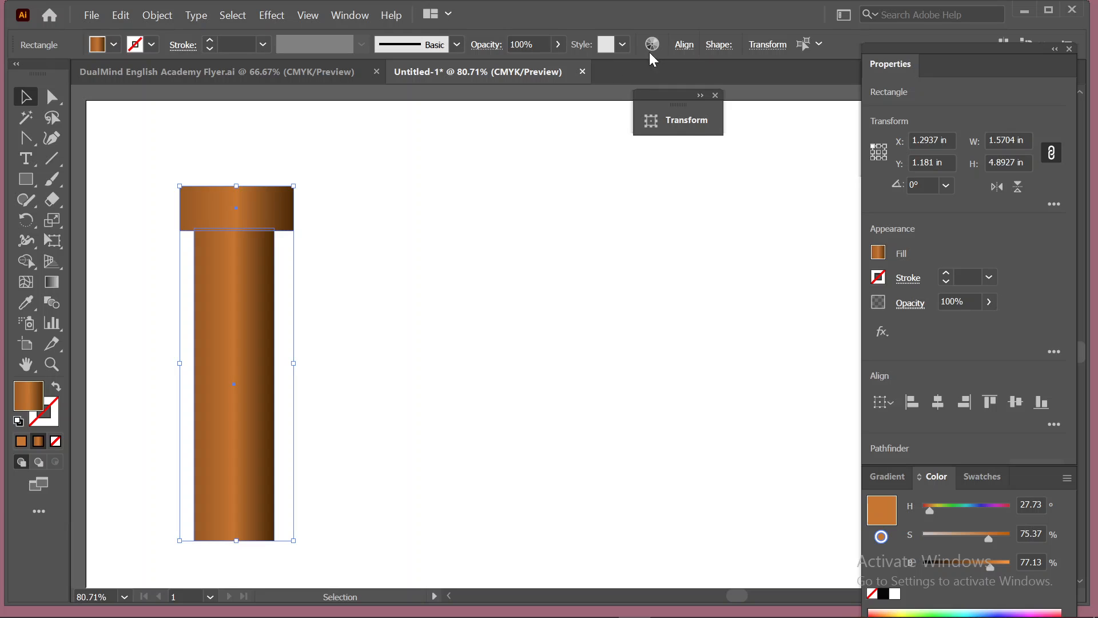
left_click(942, 402)
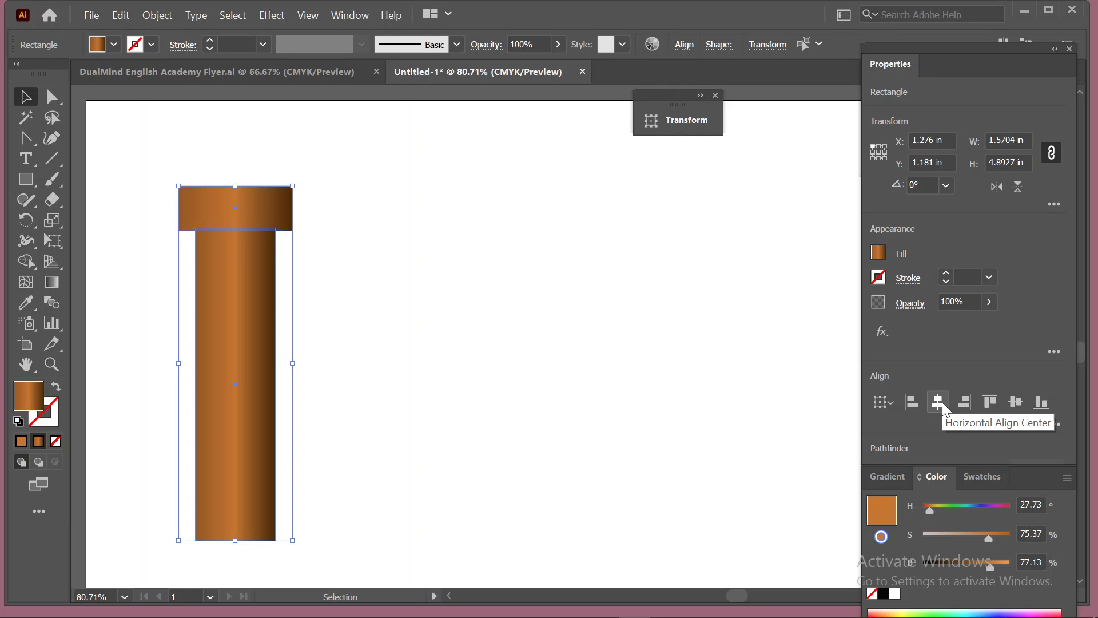
left_click(437, 236)
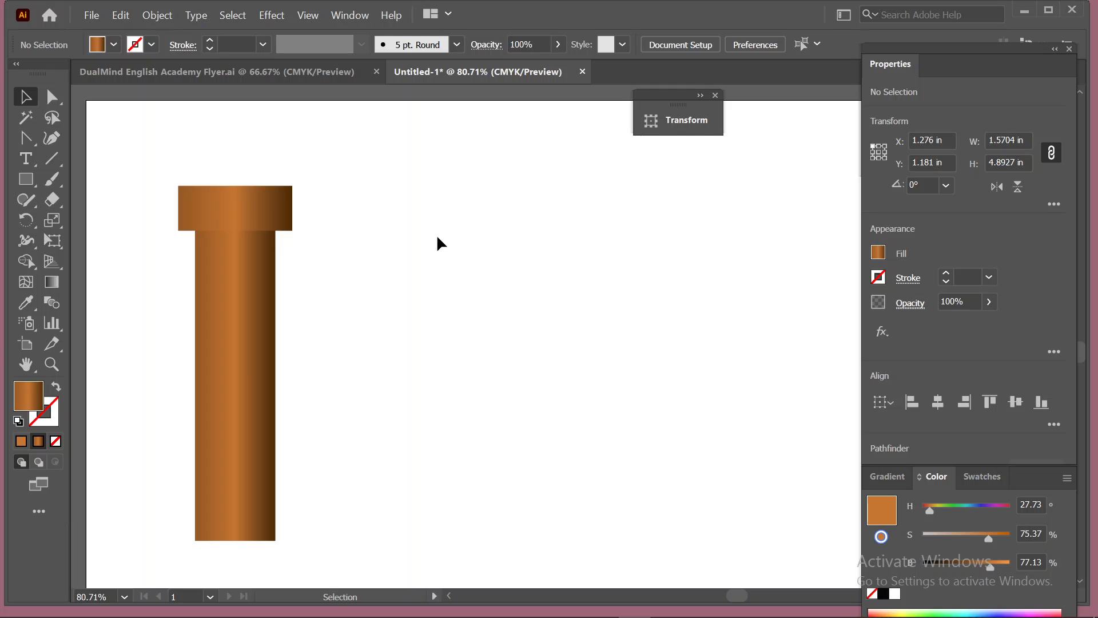
scroll(241, 229, "up", 2)
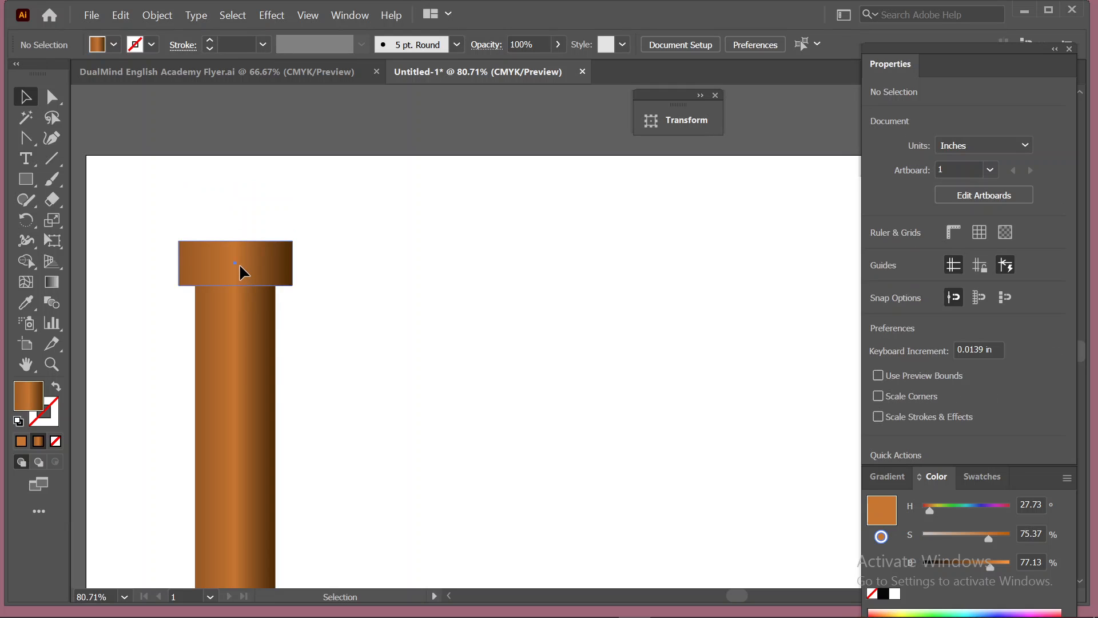
Step: Try stacking a copy of the cap directly above it, scaled to about 2.07 in wide from its centre, and delete that copy
left_click(241, 266)
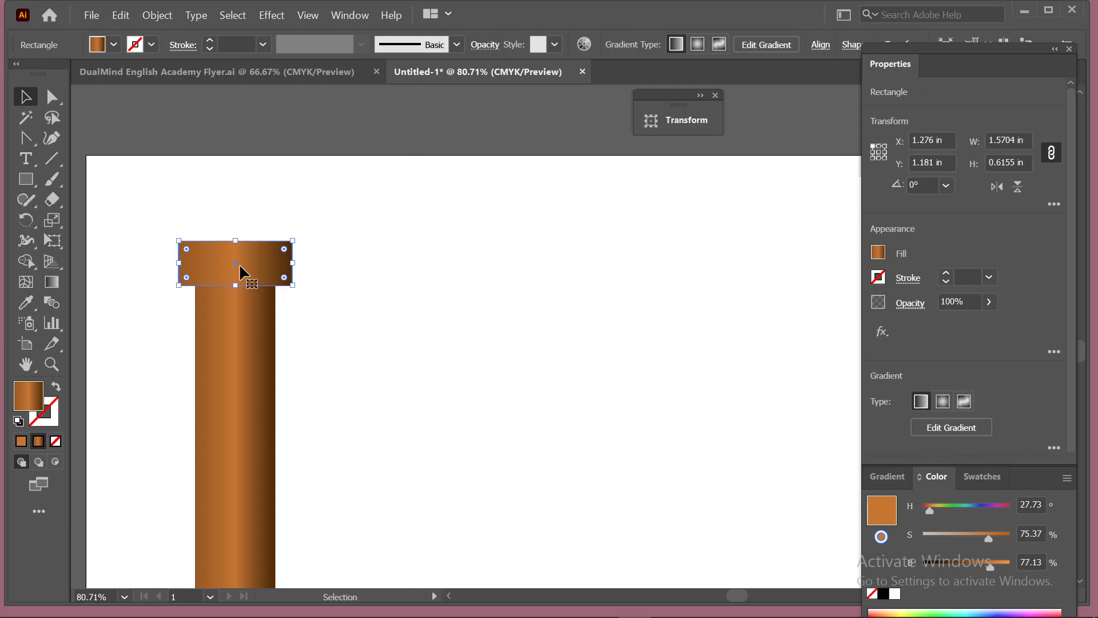
left_click_drag(240, 263, 295, 219)
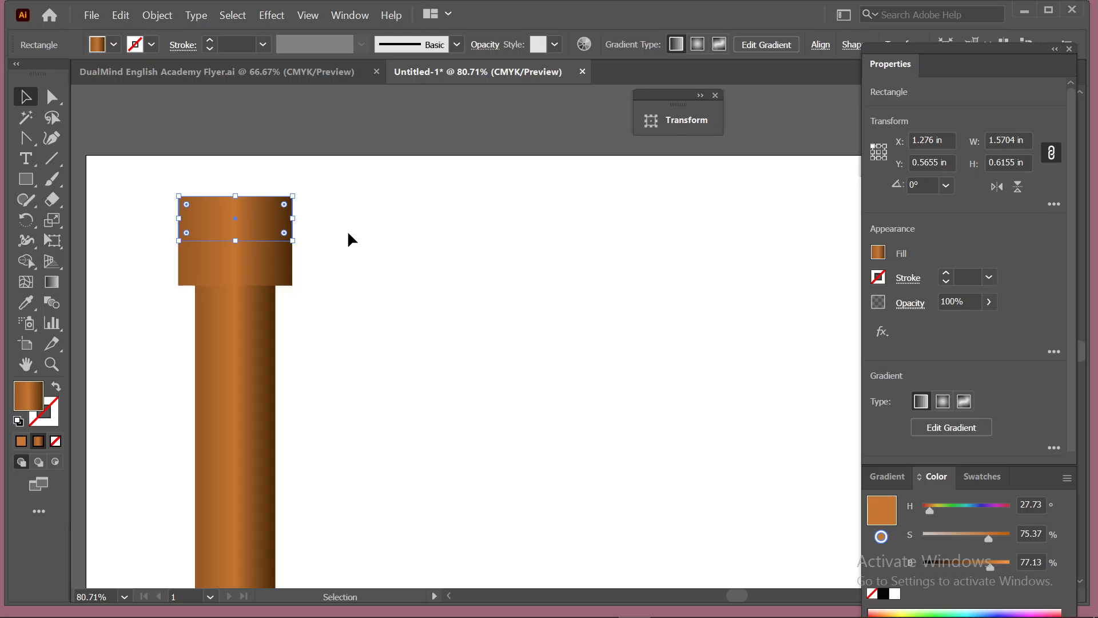
left_click(52, 221)
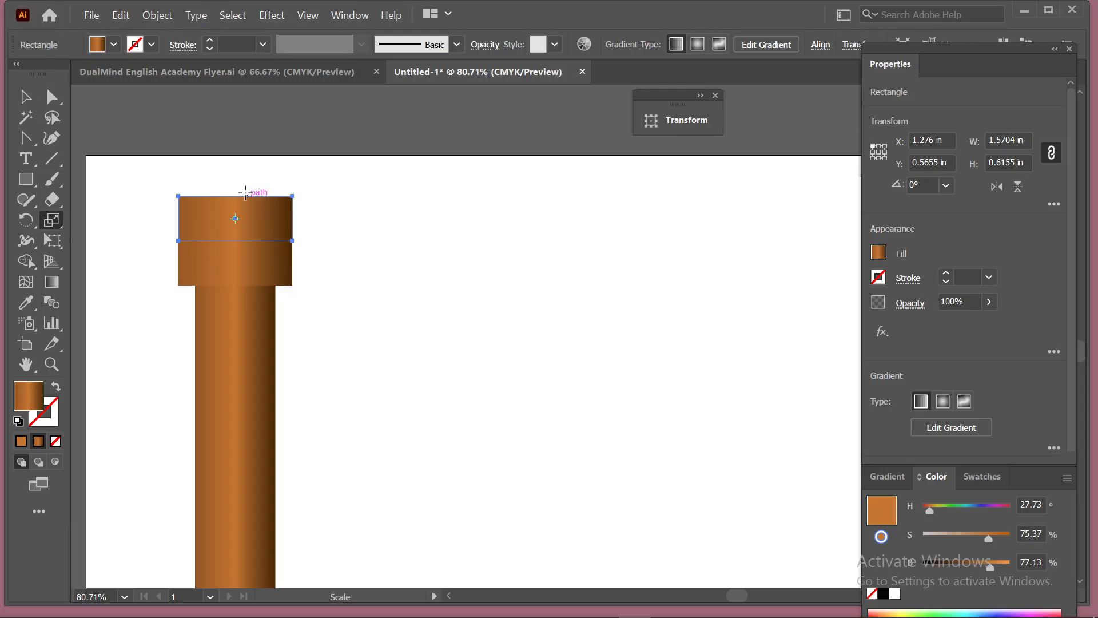
left_click_drag(232, 195, 232, 196)
scroll(399, 273, "up", 2)
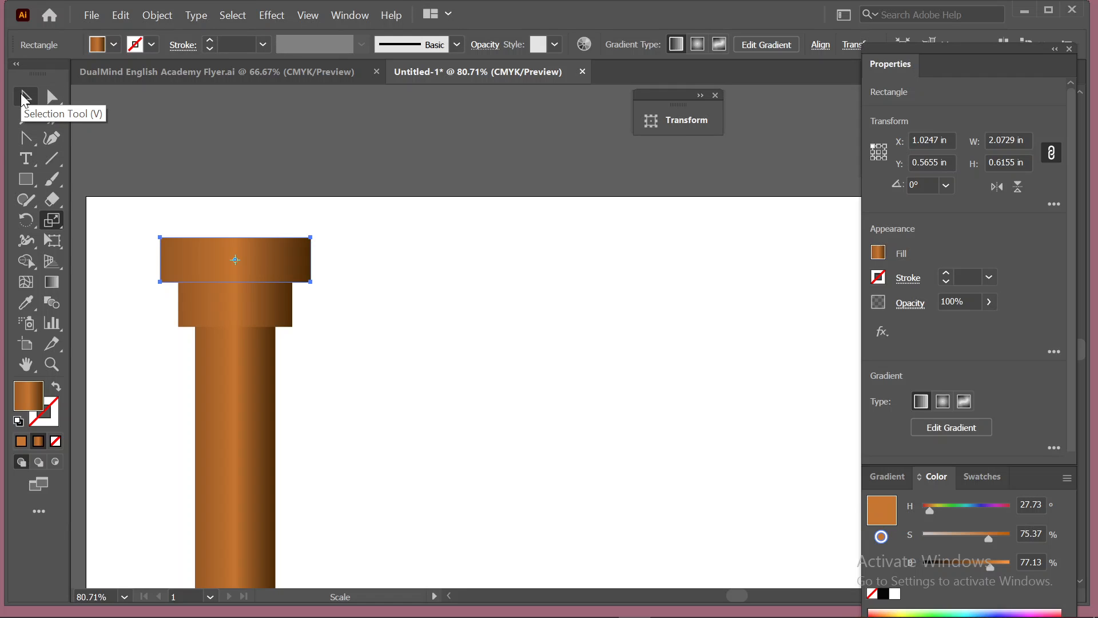
left_click(25, 96)
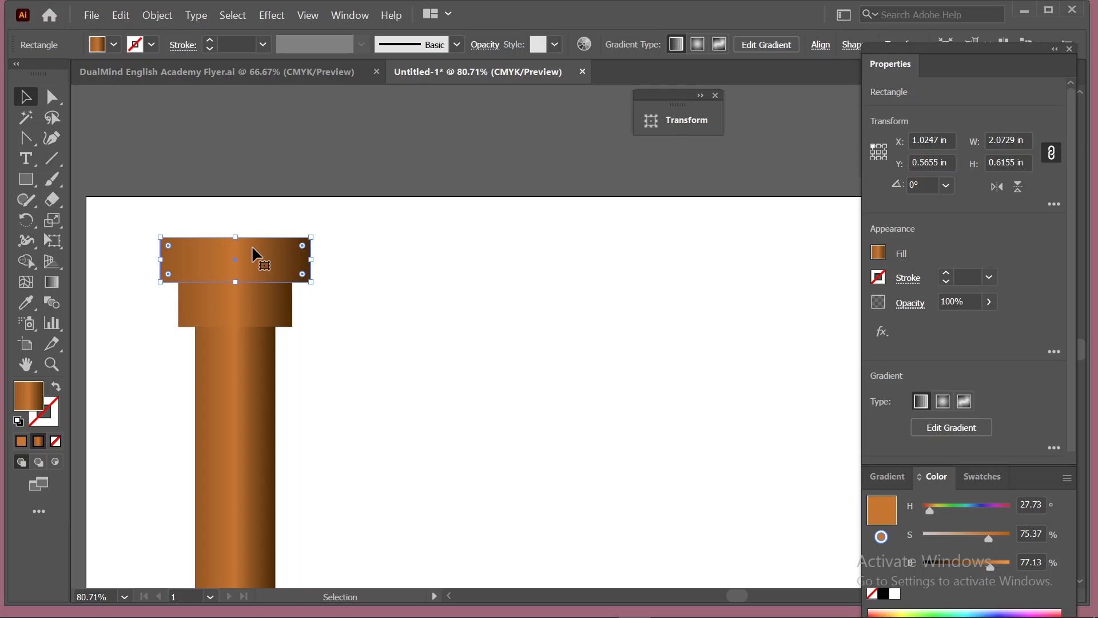
key("Delete")
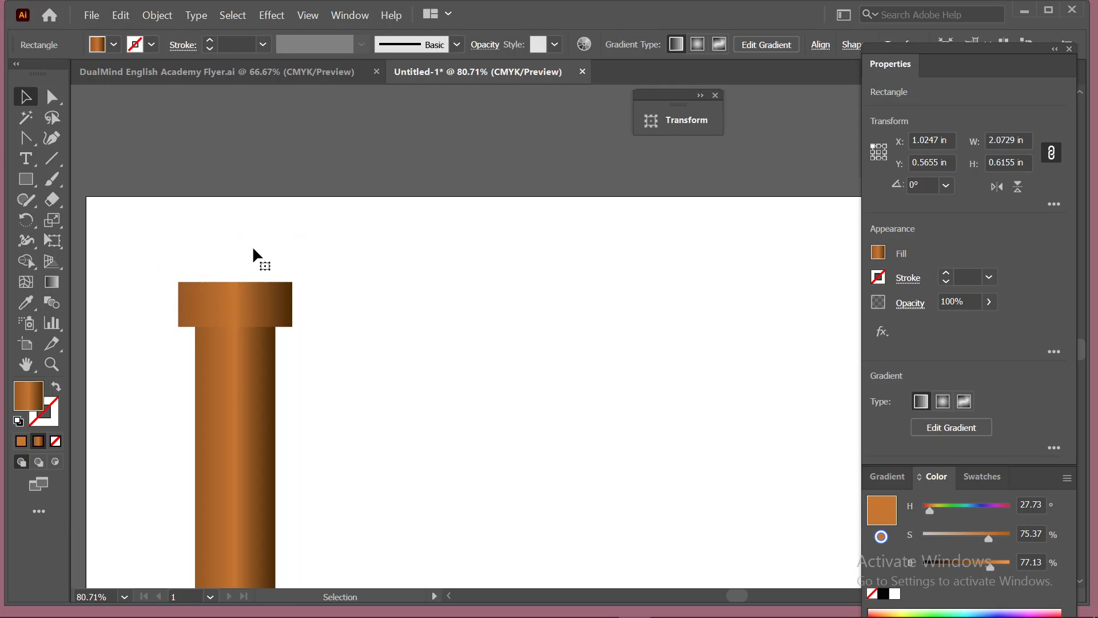
Step: Start a Transform Each on the cap with 100% horizontal and vertical scale, a 0° rotation angle and the preview on
left_click(277, 302)
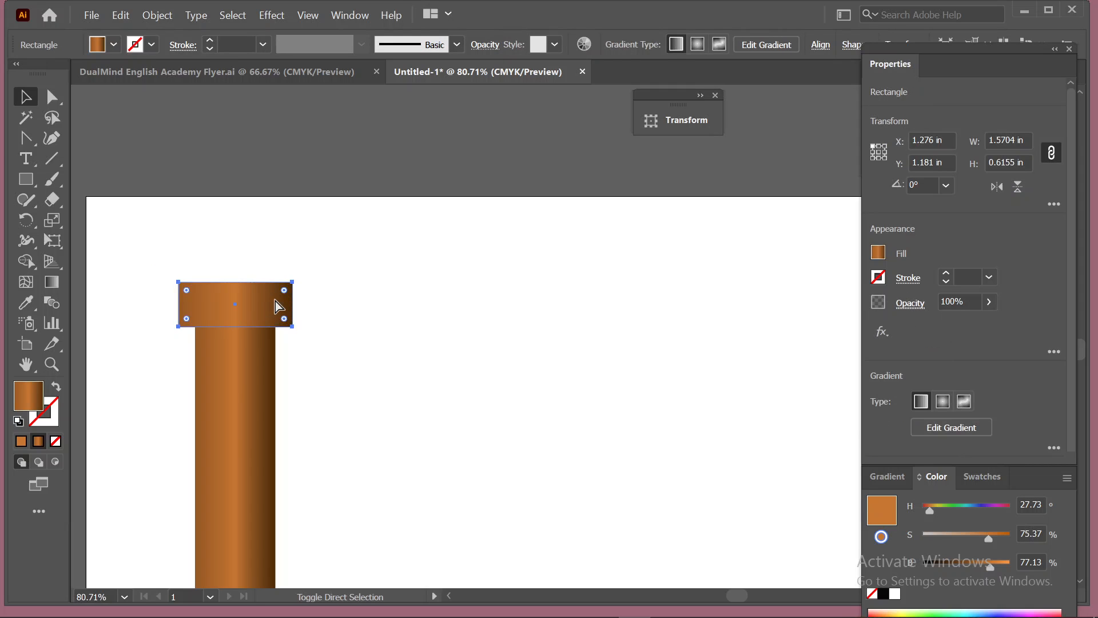
key("d")
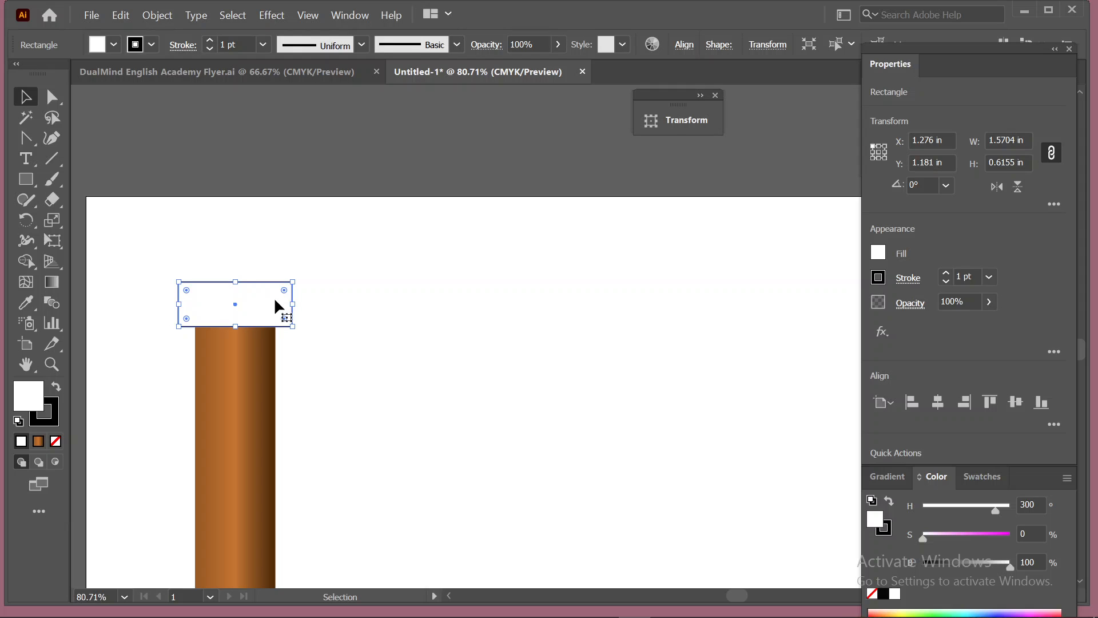
key("ctrl+z")
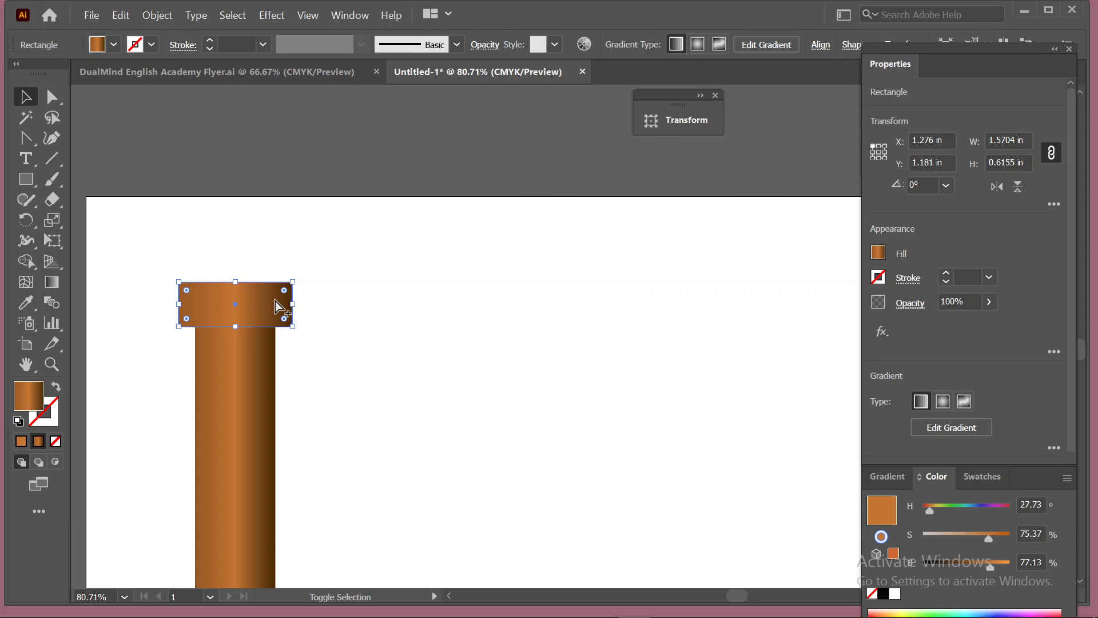
key("ctrl+alt+shift+d")
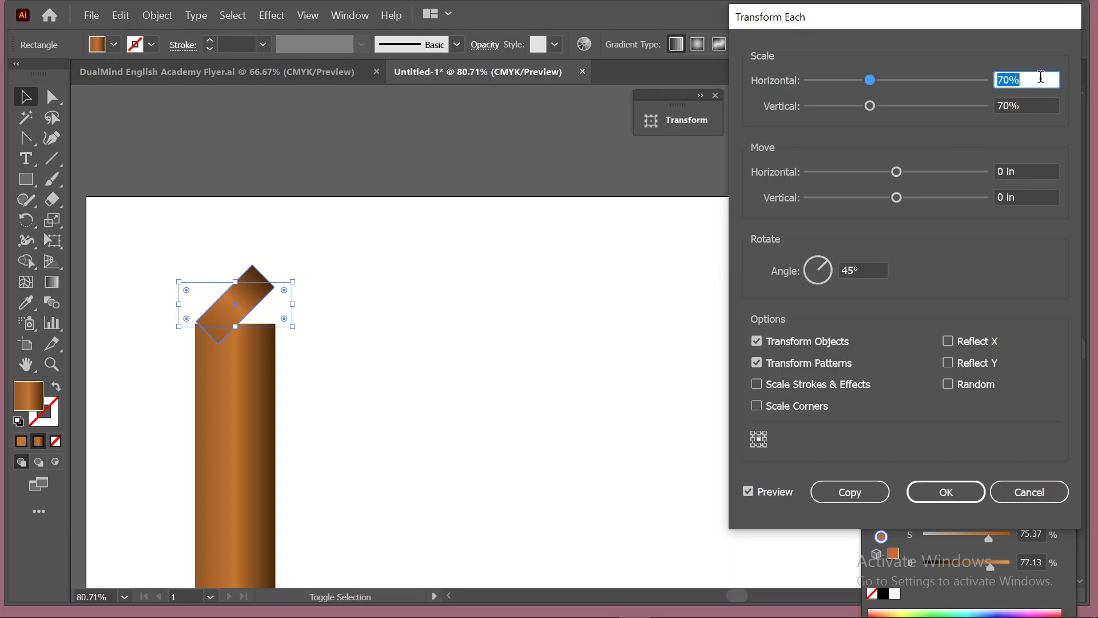
type("100")
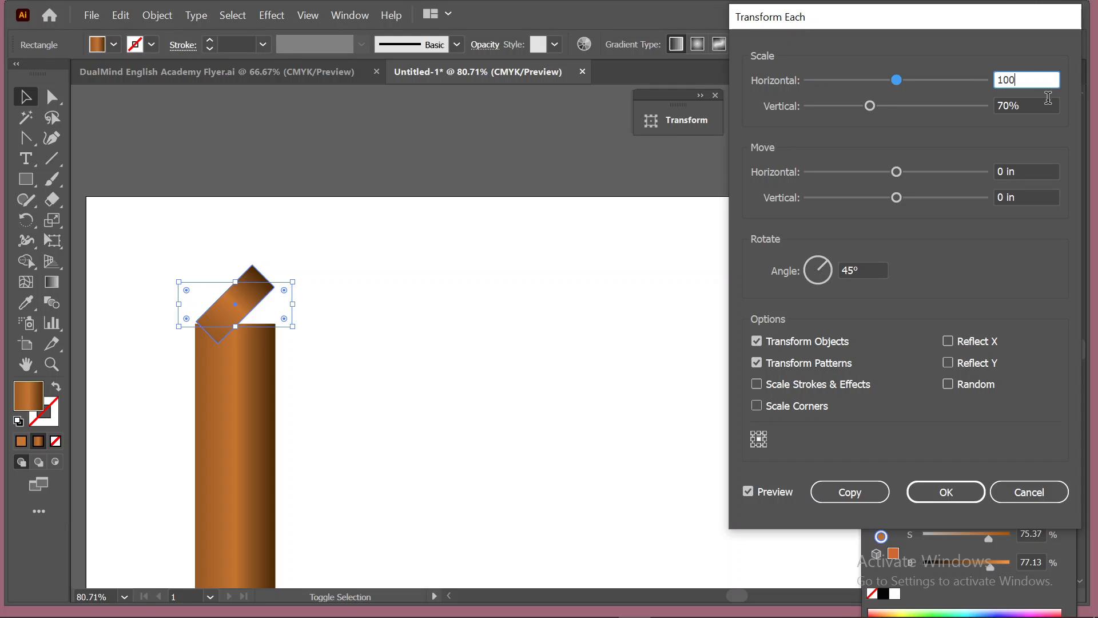
key("Tab")
type("100")
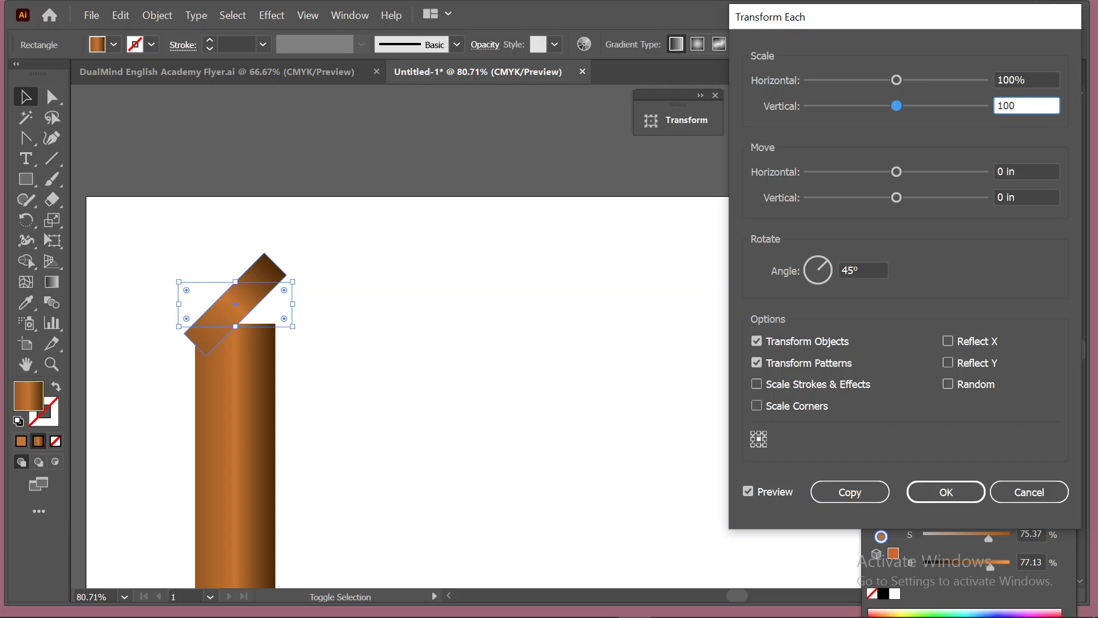
left_click(861, 271)
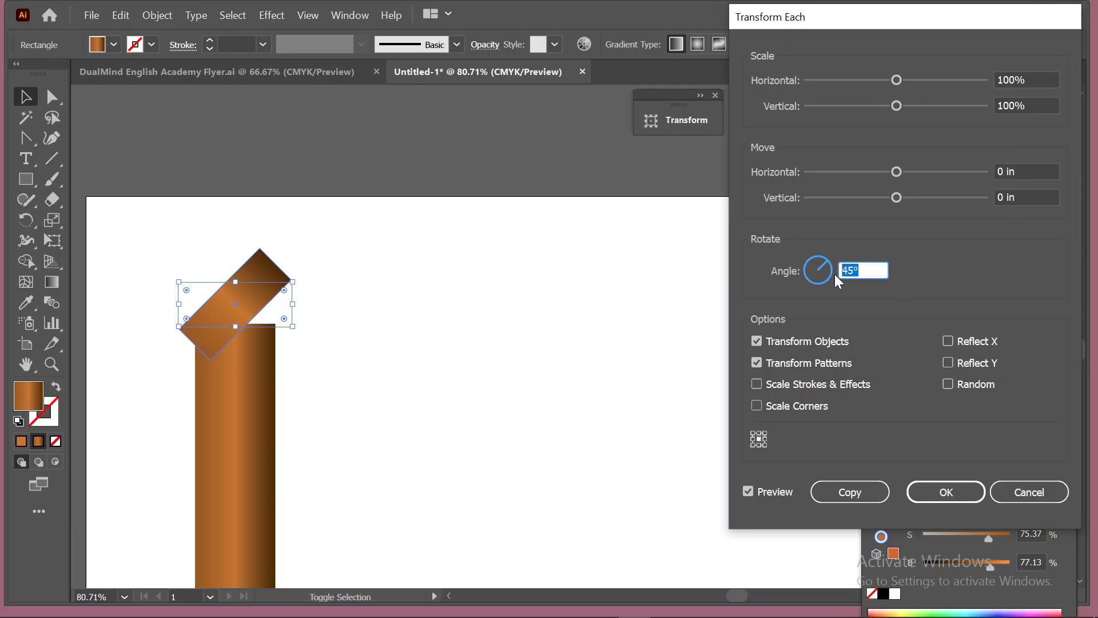
type("0")
left_click(747, 491)
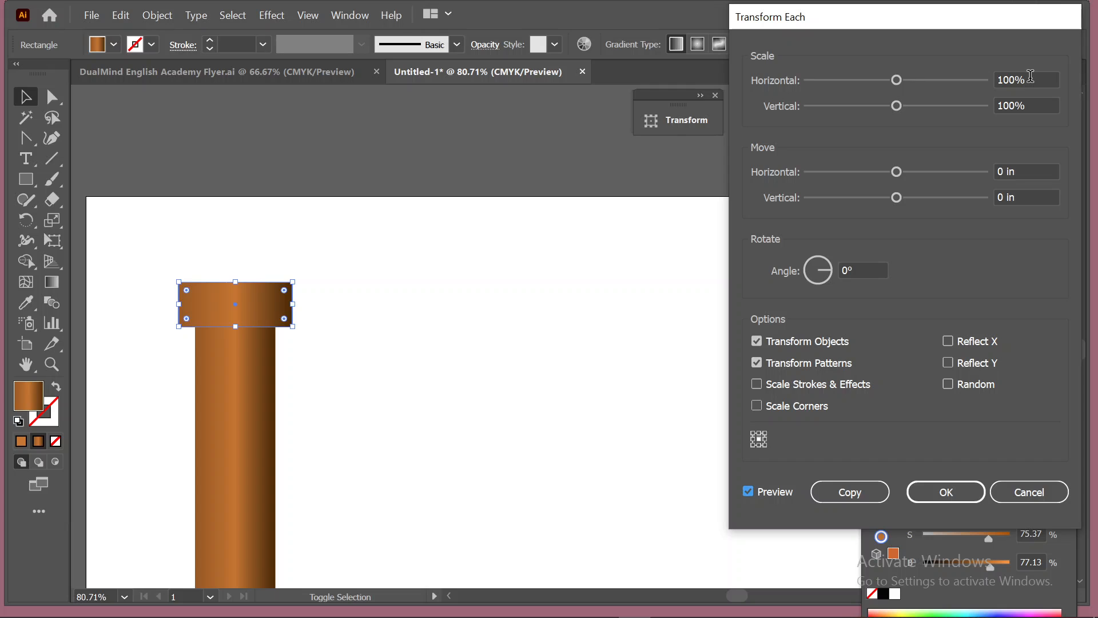
Step: Try a 120% horizontal scale for the cap in Transform Each, and raise it to 130%
left_click(1009, 79)
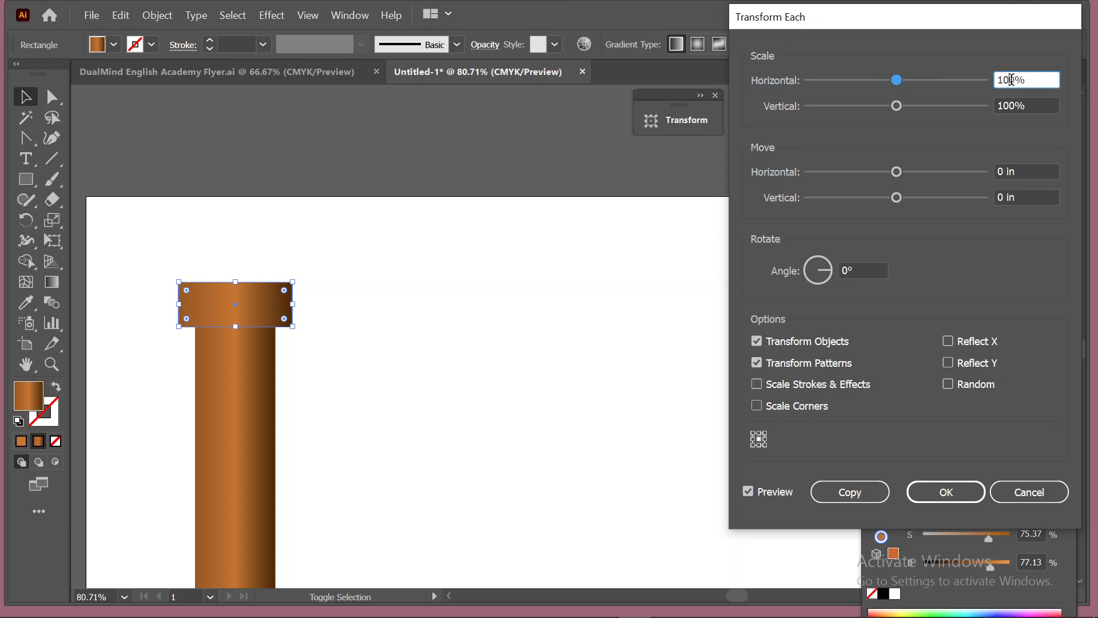
key("BackSpace")
type("2")
left_click(744, 491)
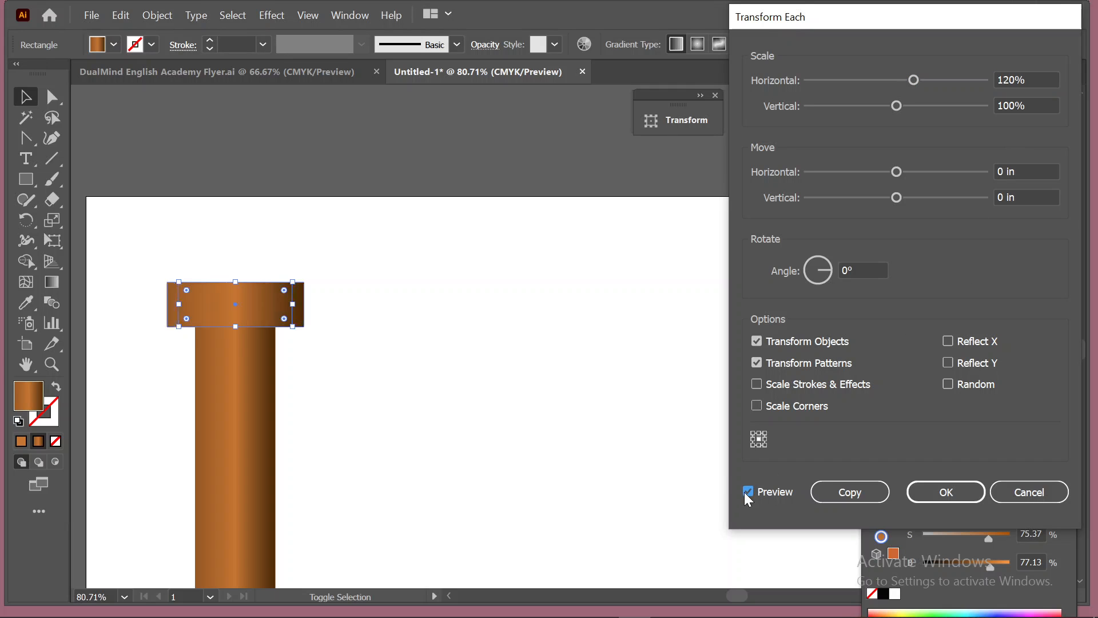
left_click(753, 491)
left_click(1008, 80)
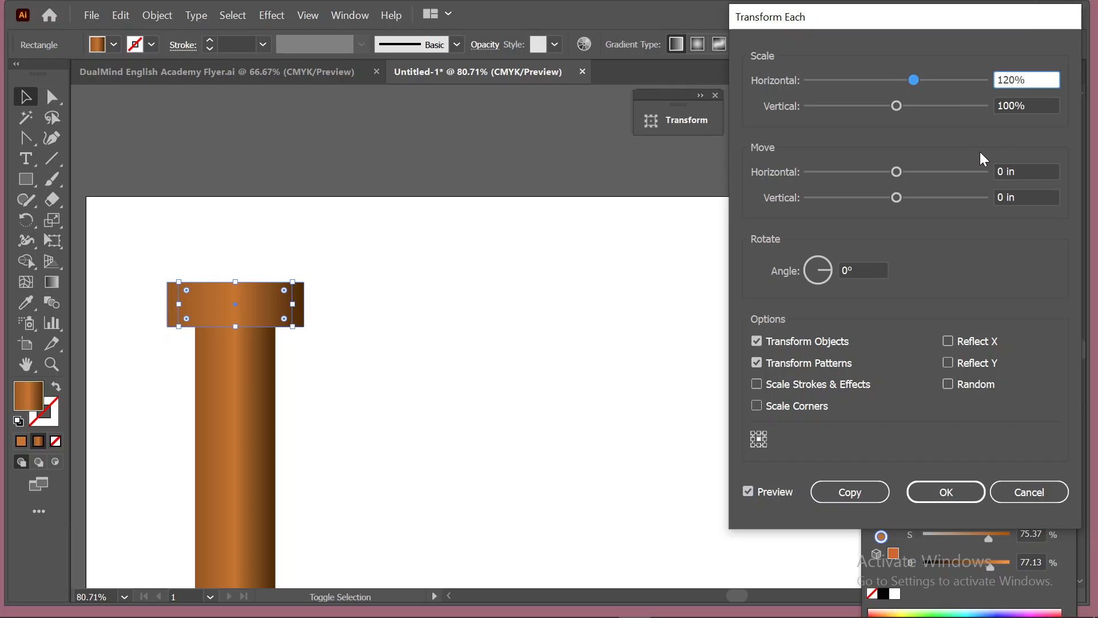
key("BackSpace")
type("3")
left_click(747, 493)
left_click(745, 491)
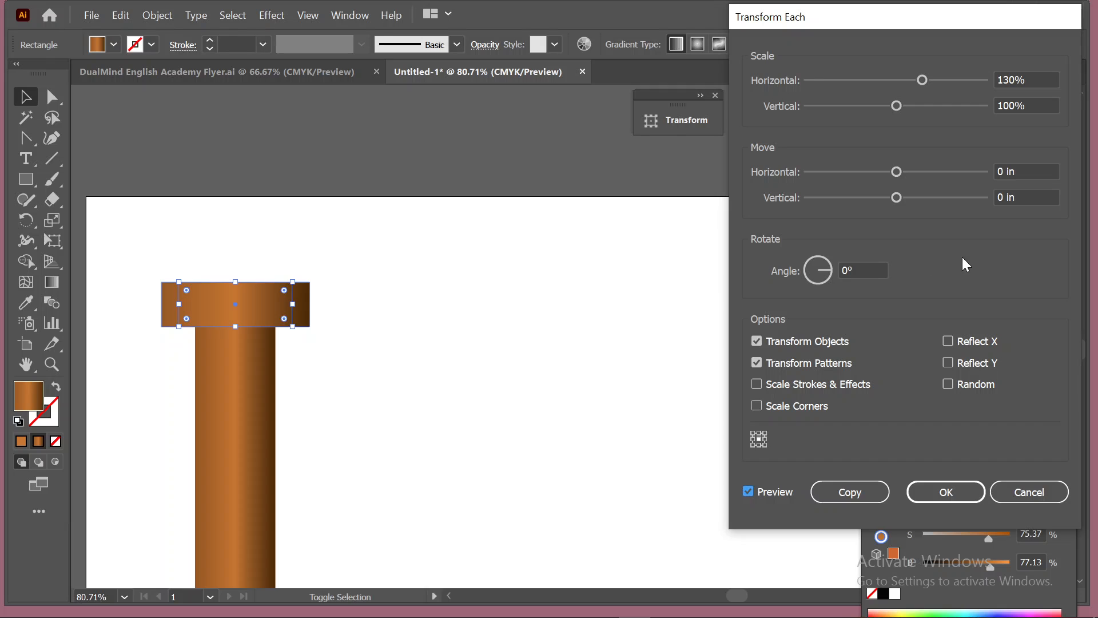
Step: Set the vertical move to -0.625 in, create the transformed cap as a copy, and repeat the transformation once for another tier above
left_click(1008, 197)
key("Up")
key("Up")
key("Down")
key("Down")
key("Down")
key("Down")
key("Down")
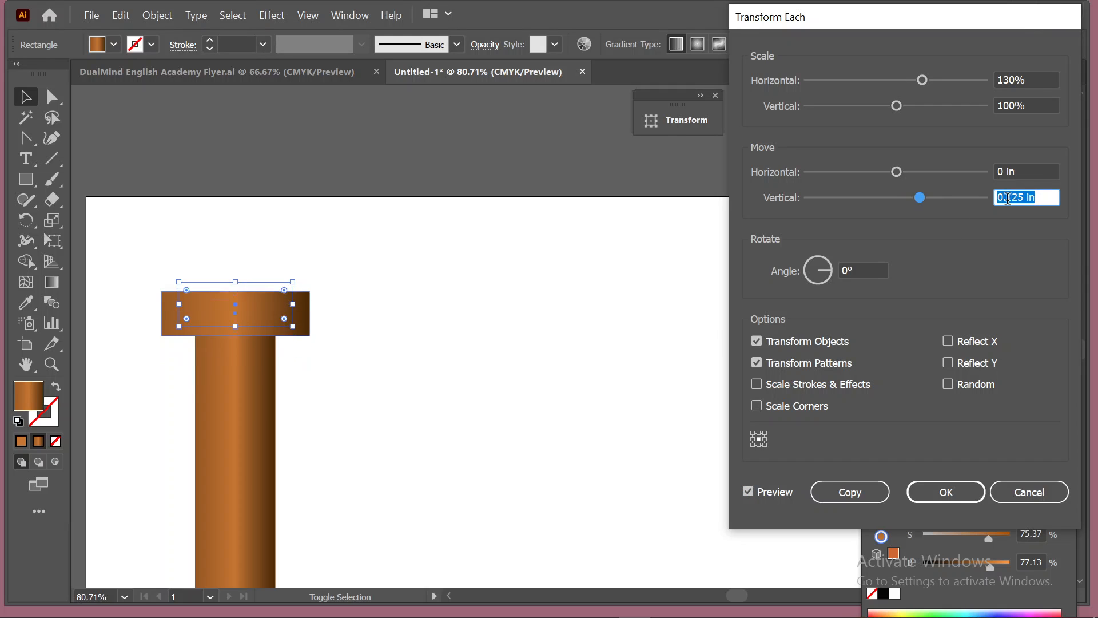
key("Down")
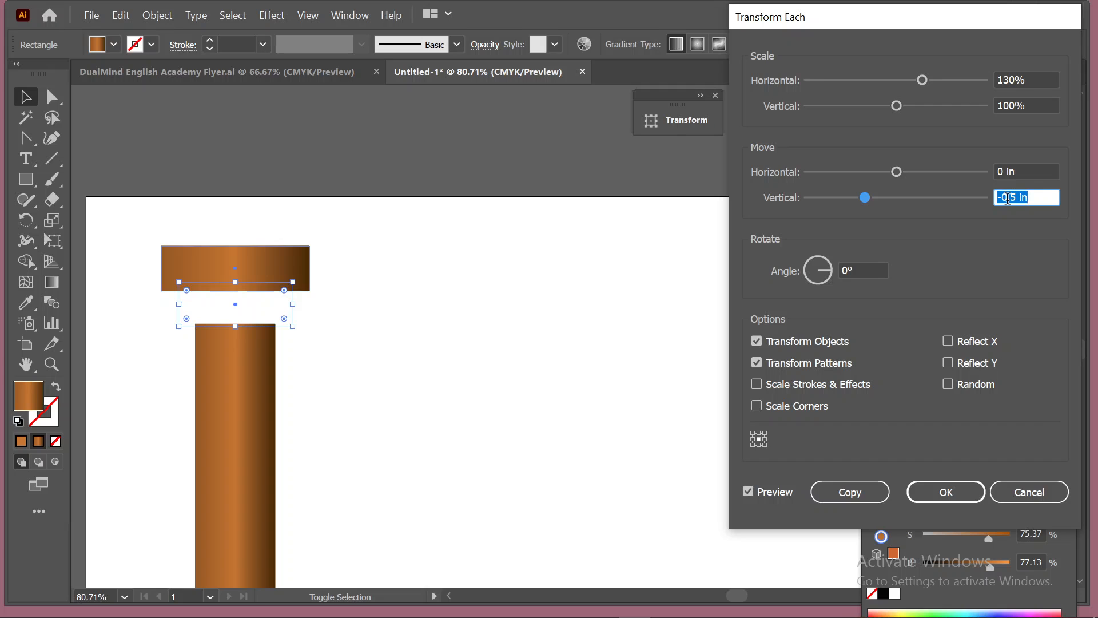
key("Down")
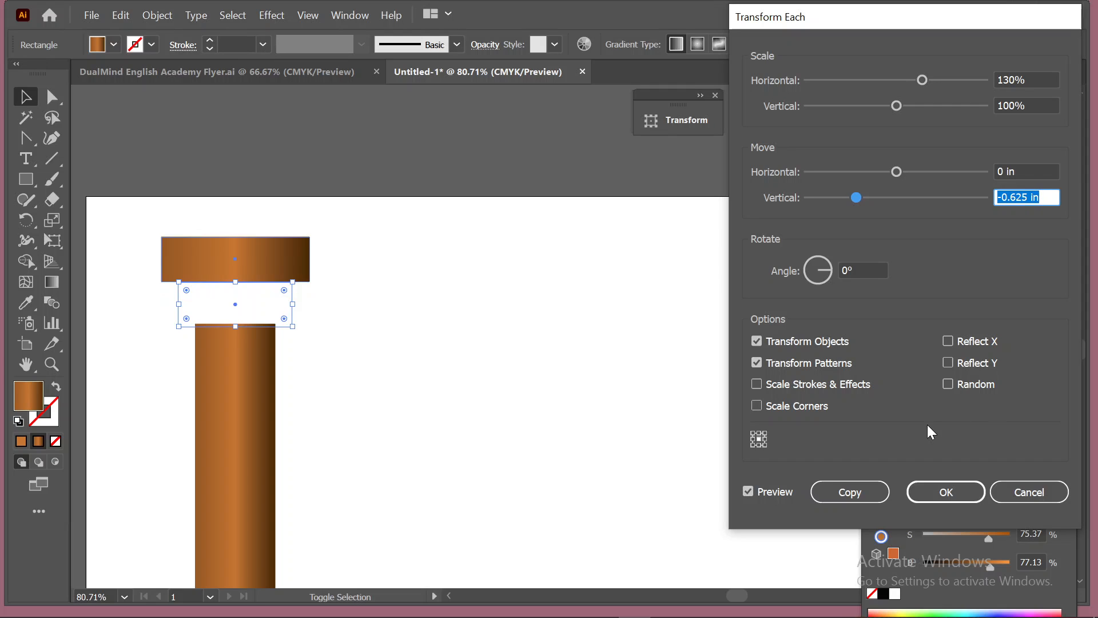
left_click(859, 486)
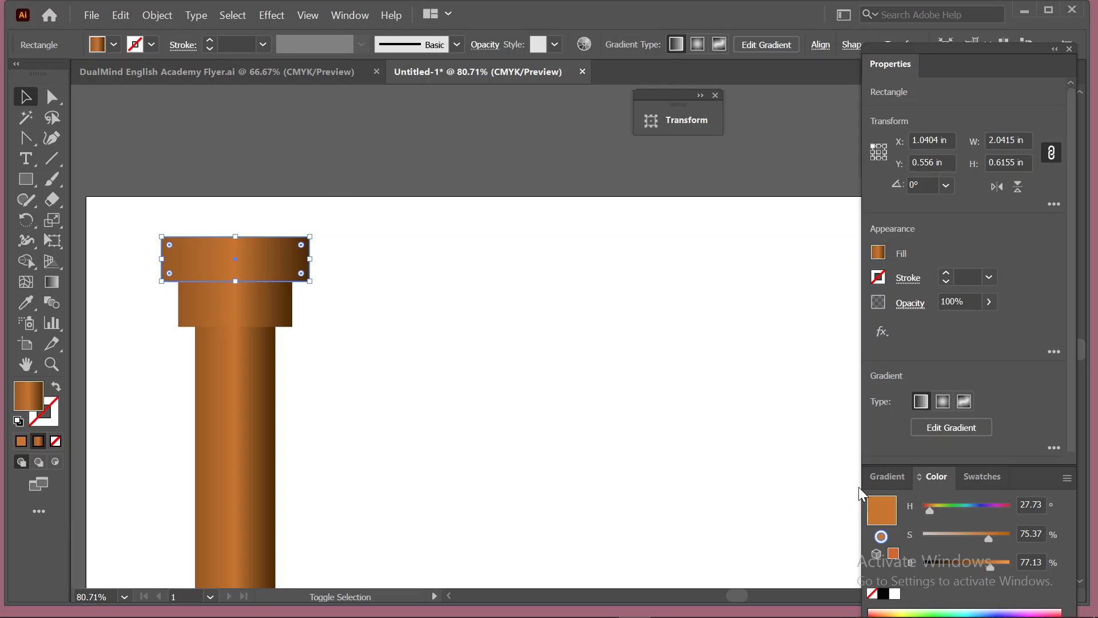
key("ctrl+d")
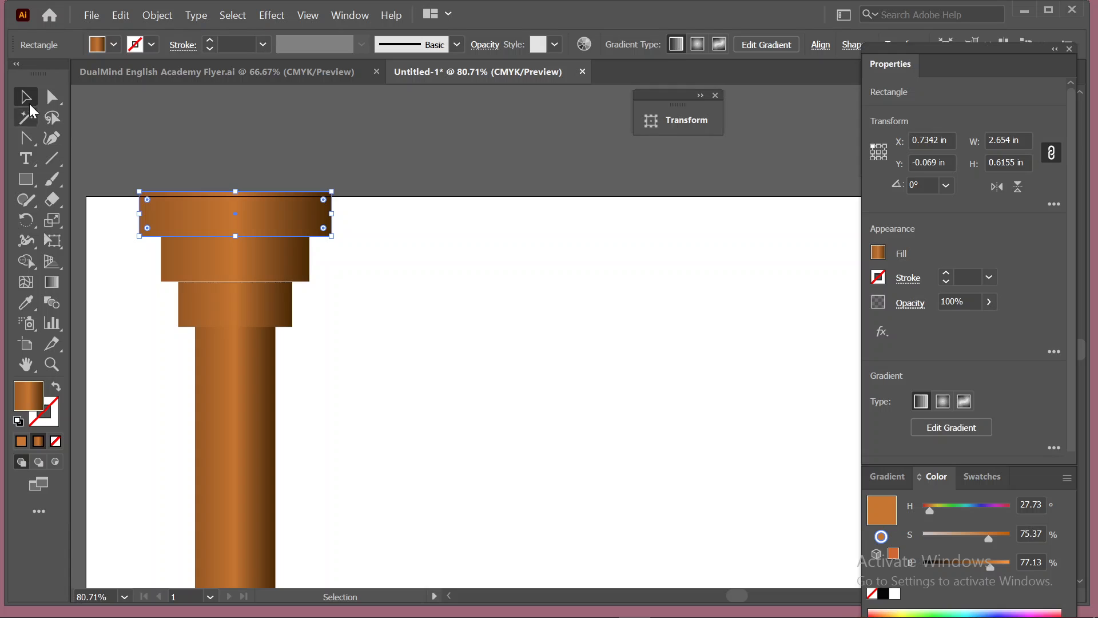
left_click(489, 290)
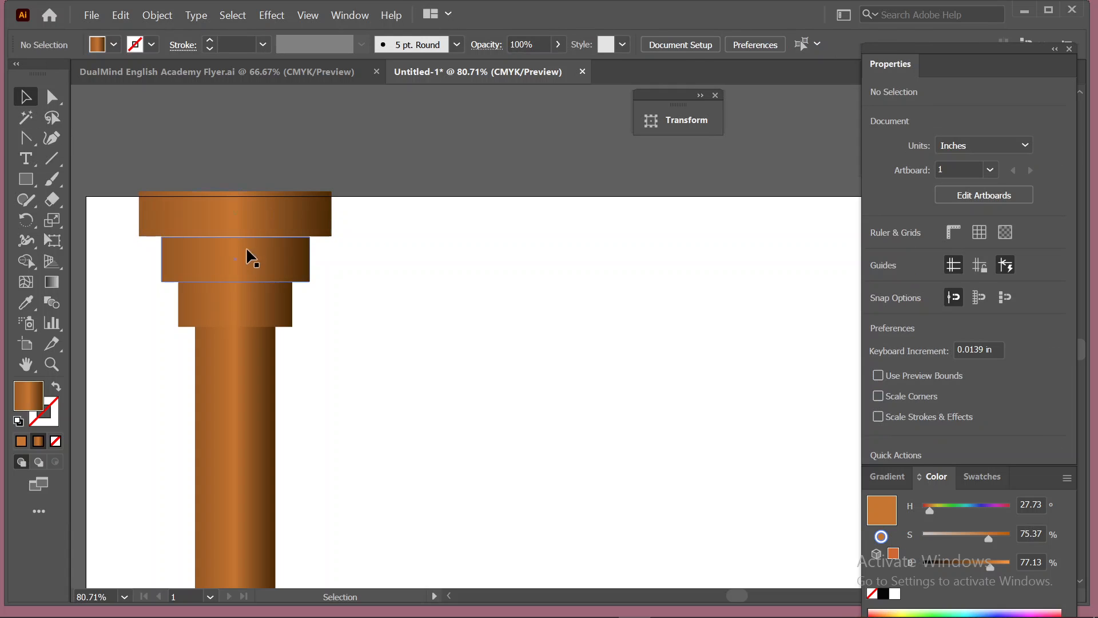
Step: Nudge the middle tier down by one 0.0139 in increment and the top tier down by two, then deselect
left_click(216, 263)
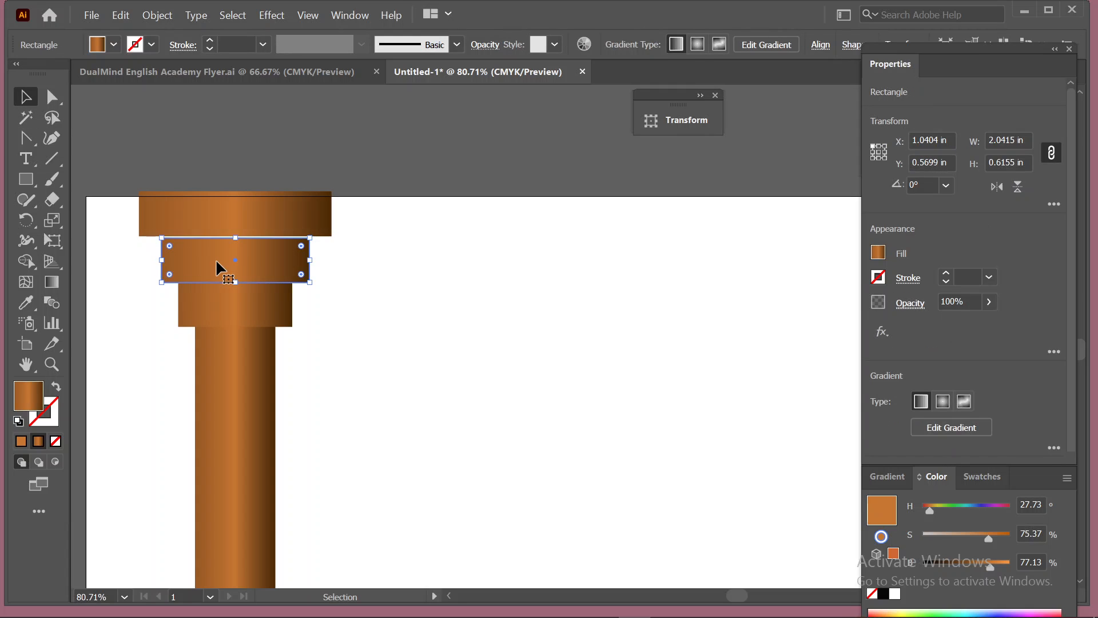
left_click(208, 220)
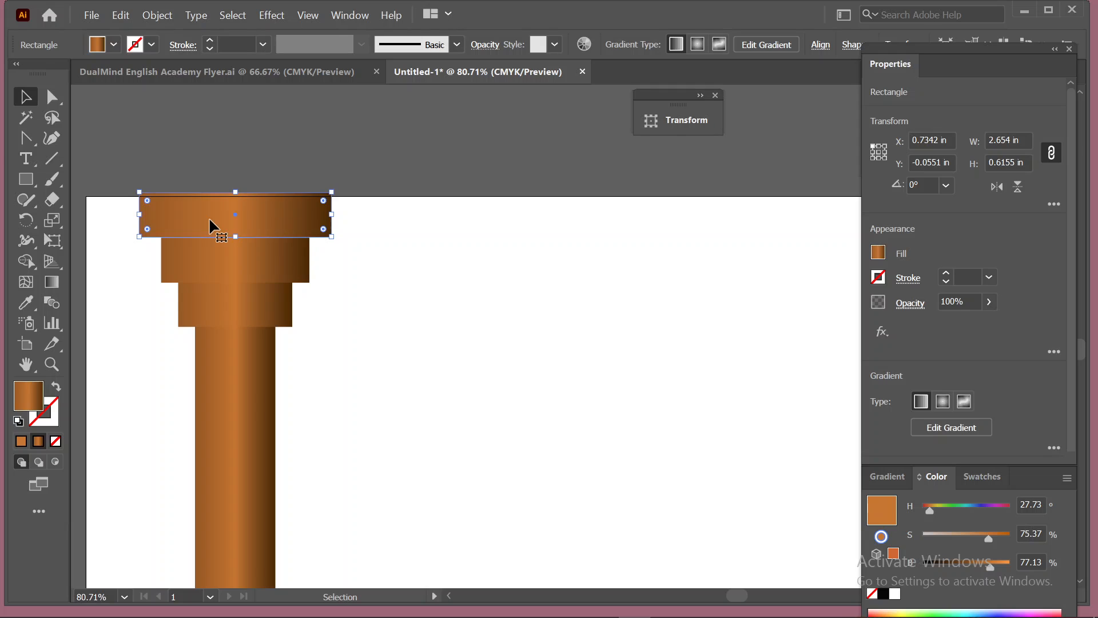
key("Down")
left_click(411, 279)
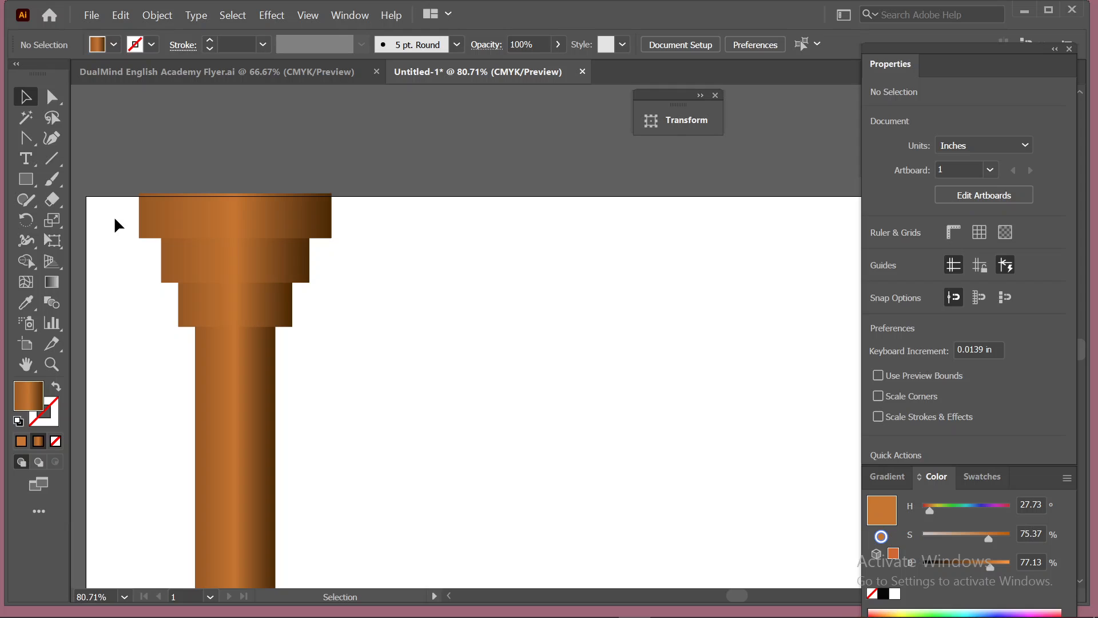
Step: Select the shaft with its three cap tiers and move the whole column down inside the artboard, the top tier at about Y 0.68 in
left_click_drag(114, 215, 278, 305)
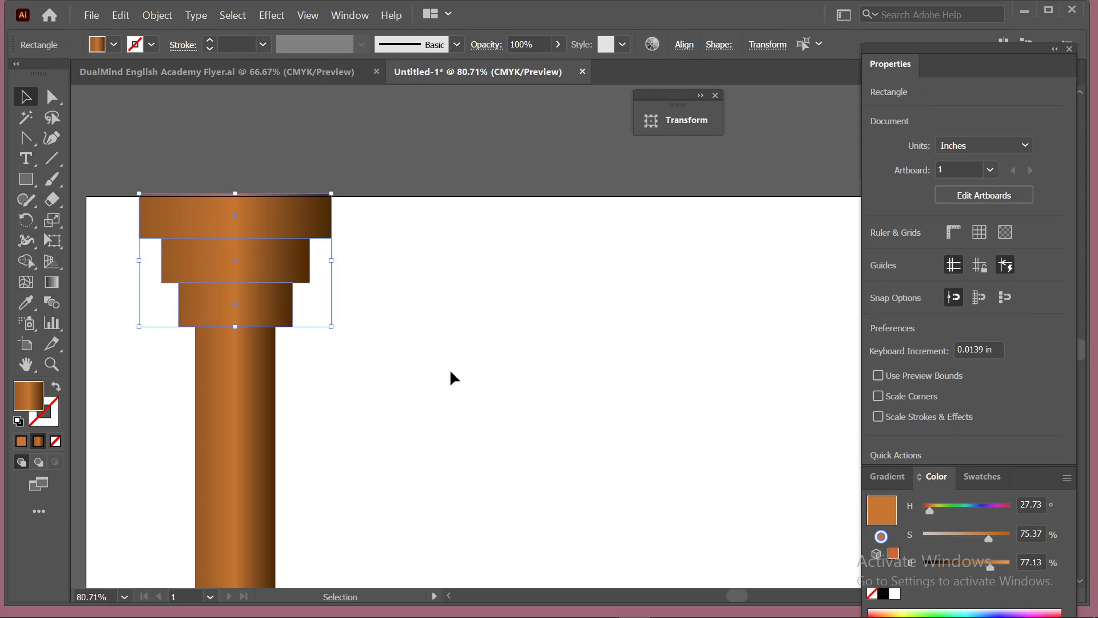
left_click(470, 382)
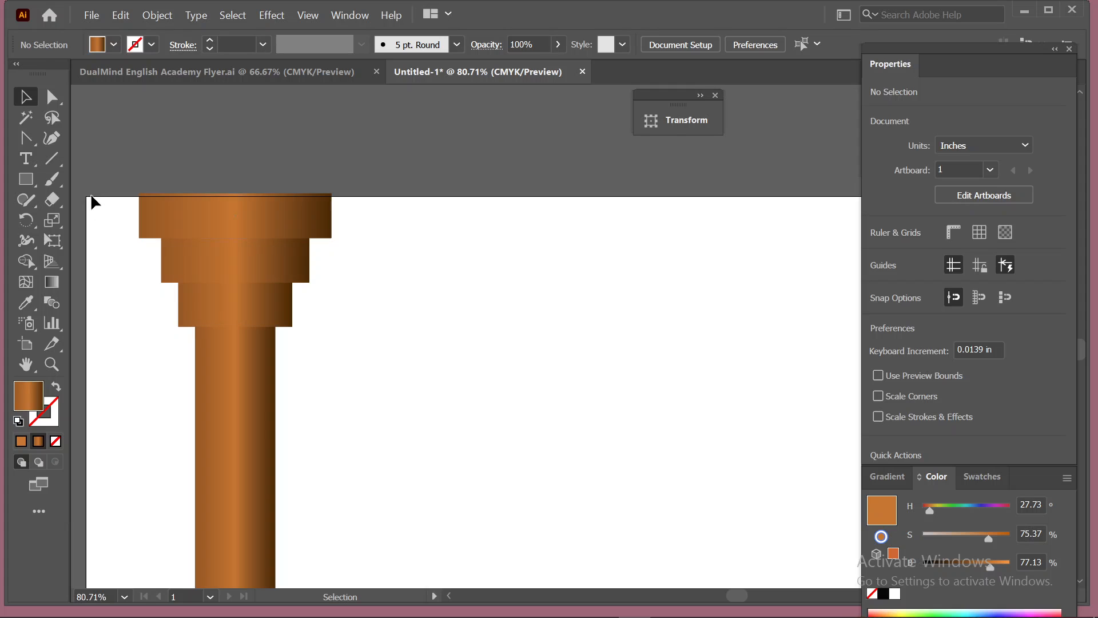
left_click_drag(108, 212, 263, 393)
left_click_drag(231, 321, 223, 360)
scroll(375, 384, "down", 1)
left_click(359, 373)
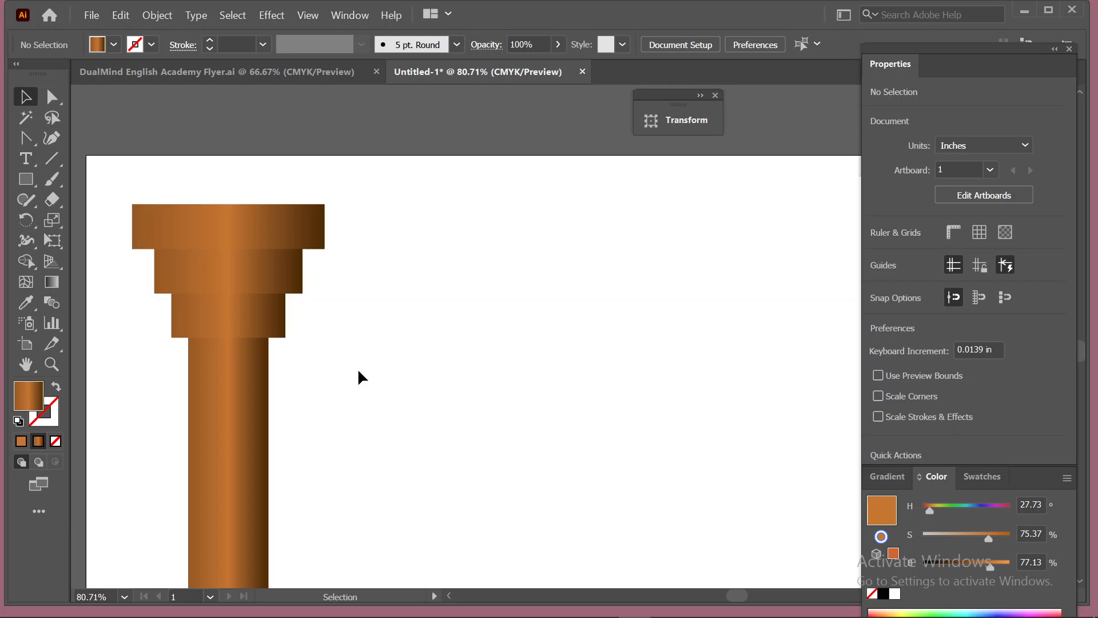
Step: Copy the top tier, paste it in place, and squeeze the copy about its centre into a band about 0.13 in high
left_click(252, 225)
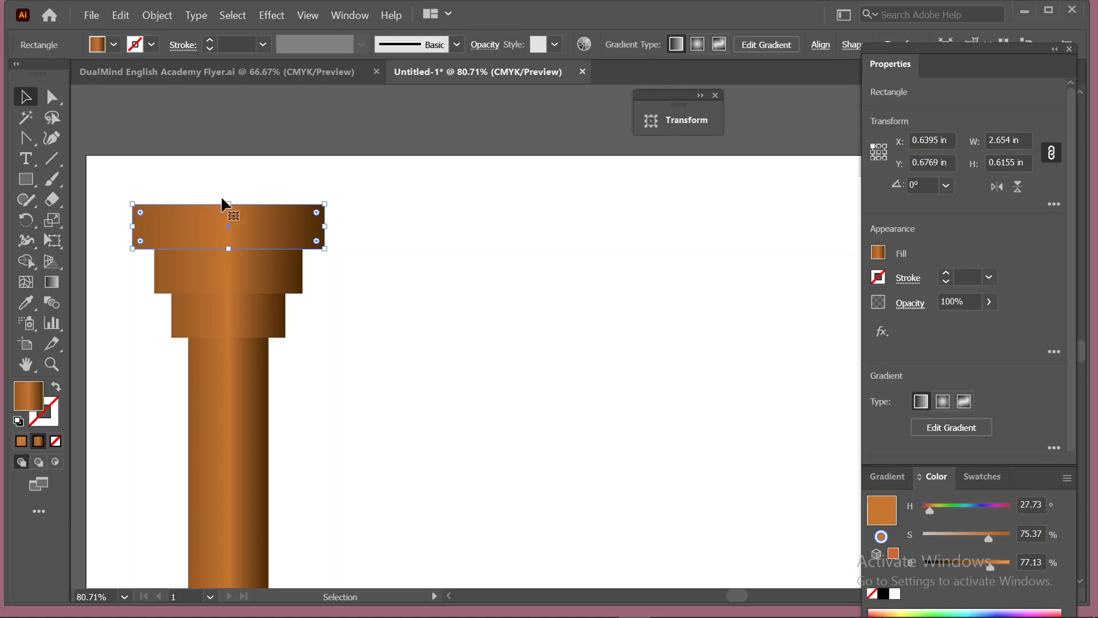
left_click(120, 14)
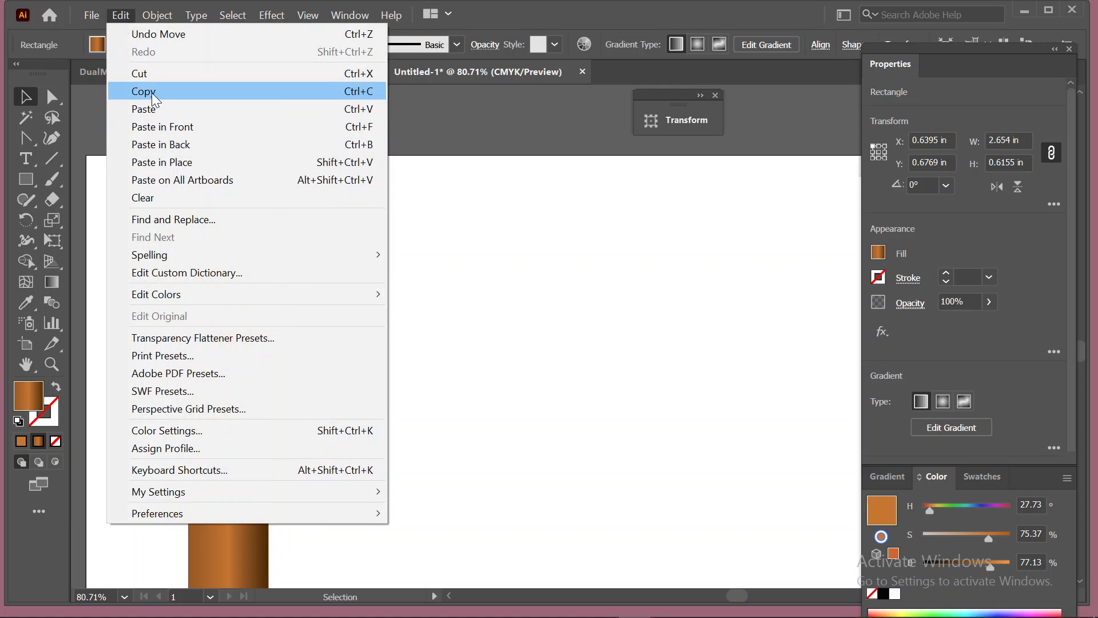
left_click(150, 92)
left_click(126, 16)
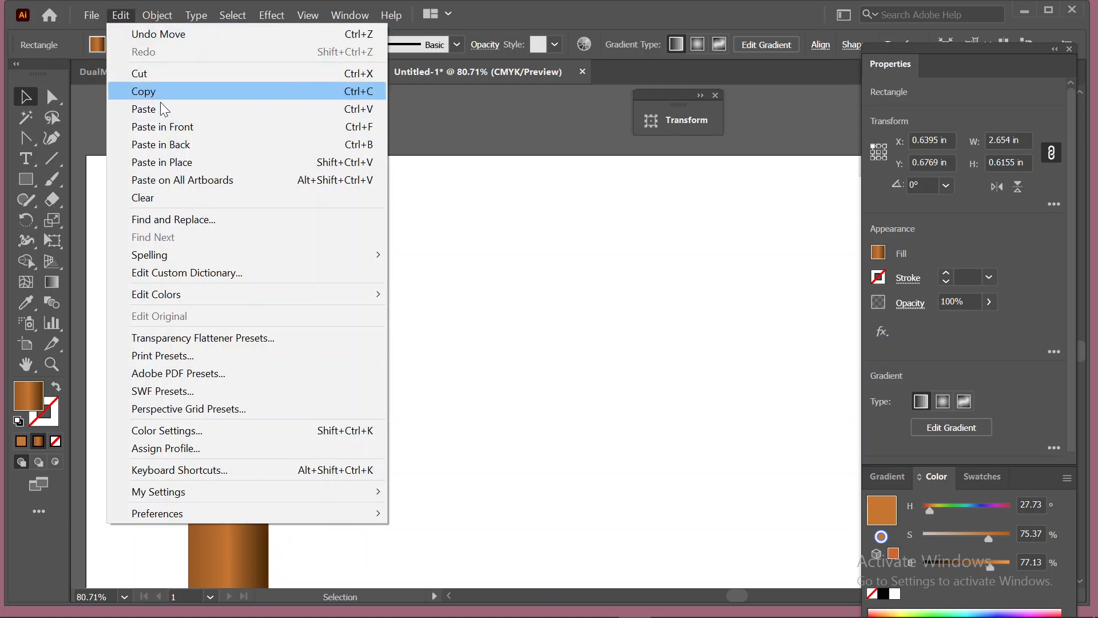
left_click(199, 167)
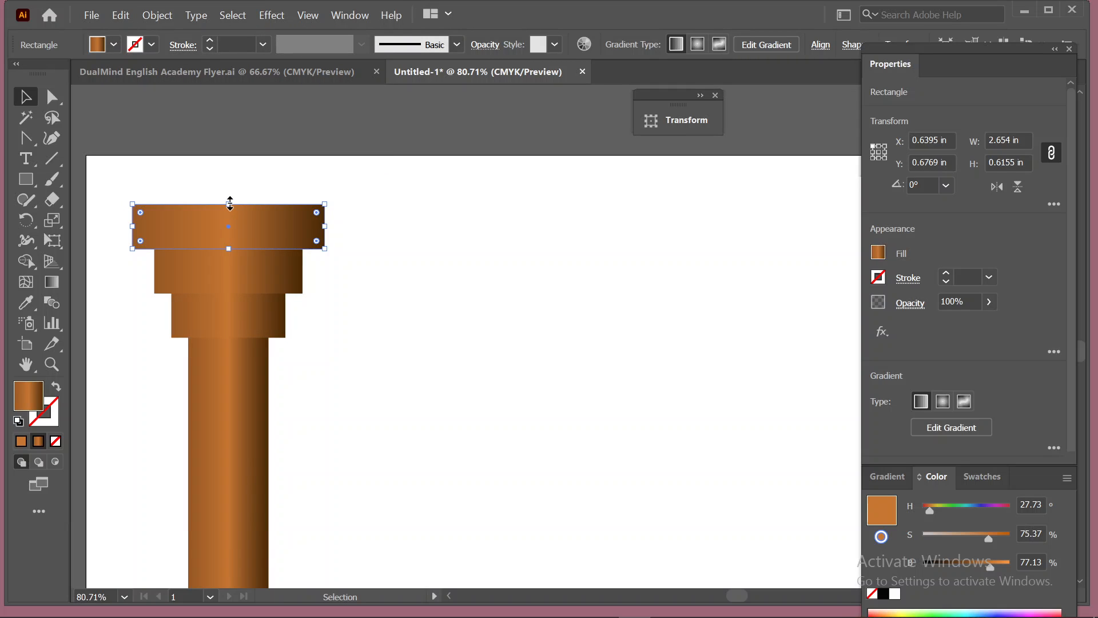
left_click_drag(229, 203, 230, 224)
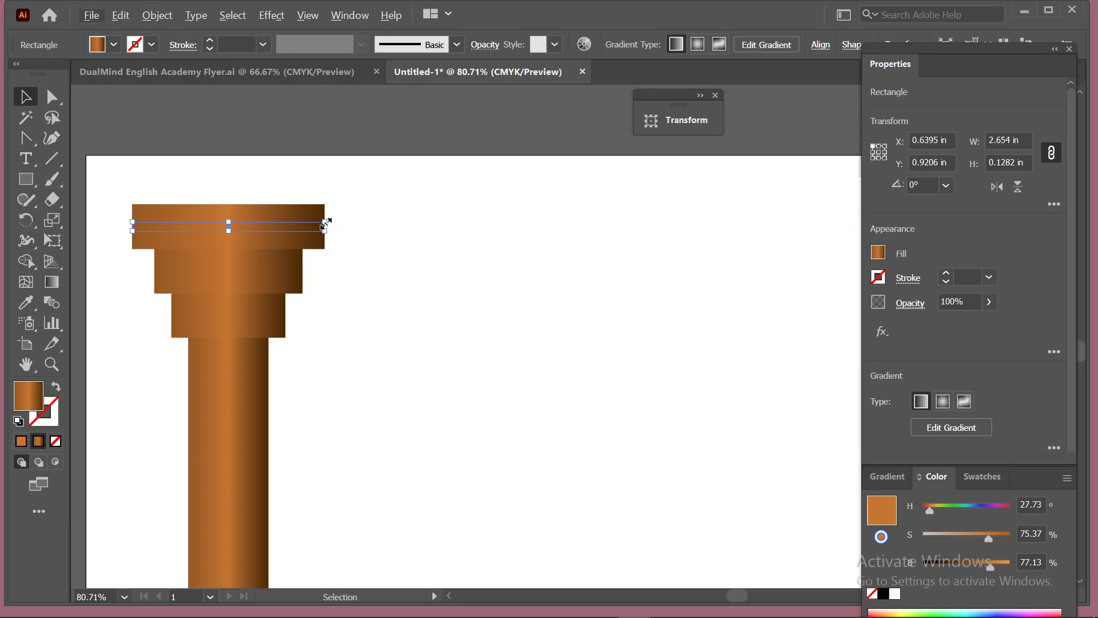
left_click_drag(327, 227, 326, 248)
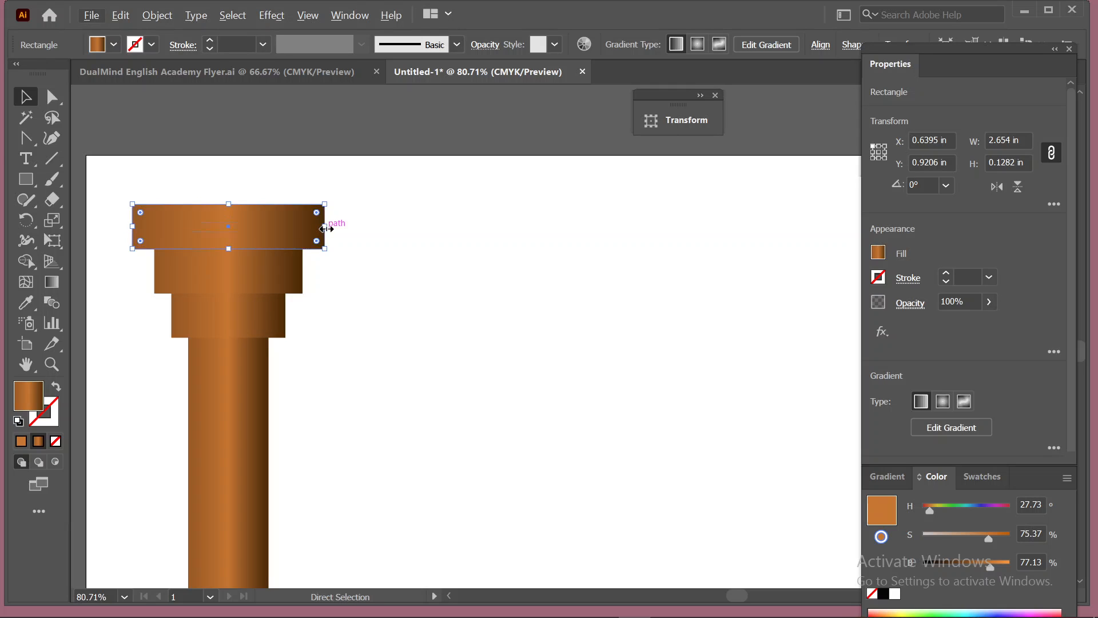
left_click(53, 220)
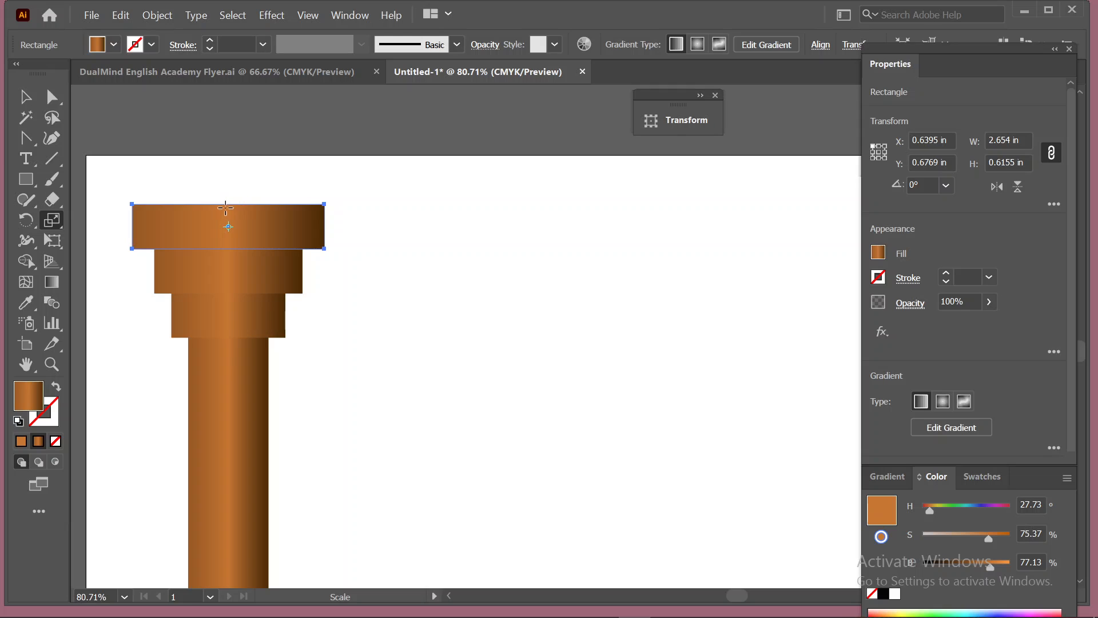
mouse_move(226, 207)
left_mouse_down()
mouse_move(226, 221)
mouse_move(217, 211)
mouse_move(228, 217)
left_mouse_up()
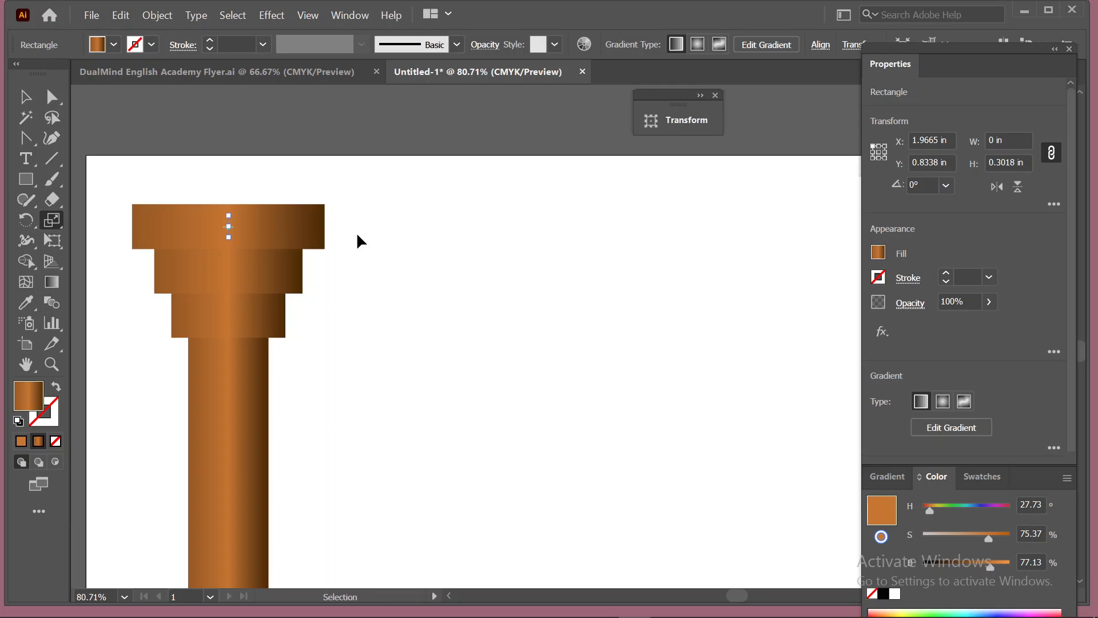
key("ctrl+z")
left_click(25, 96)
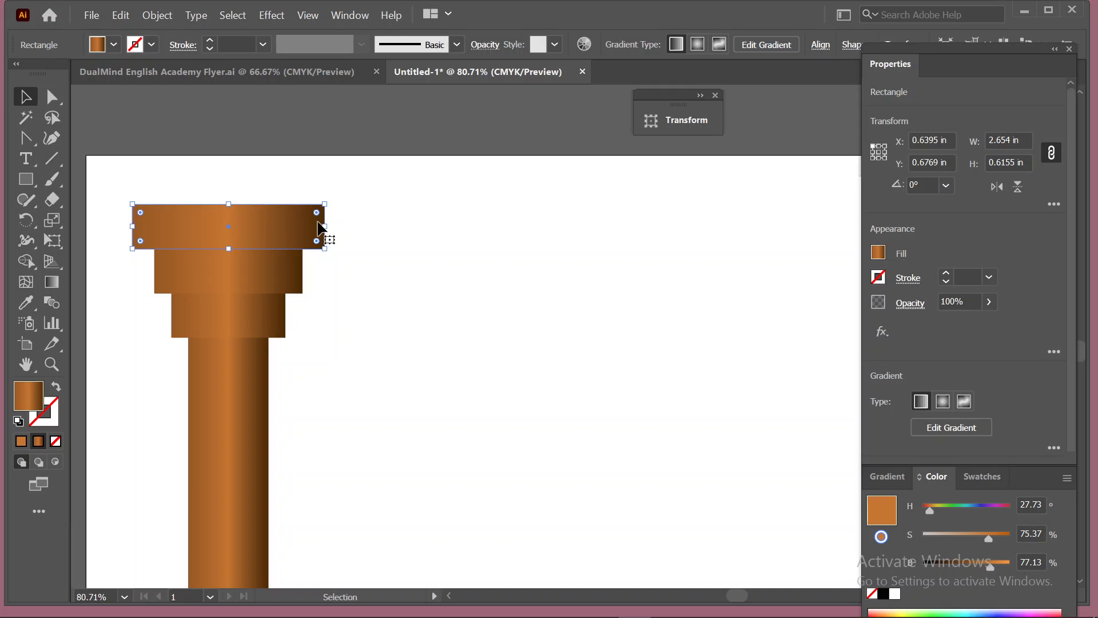
Step: Resize the copied tier into a band about 2.04 in wide and 0.13 in high, placed directly under the top tier at about Y 1.31 in
left_click_drag(329, 226, 304, 230)
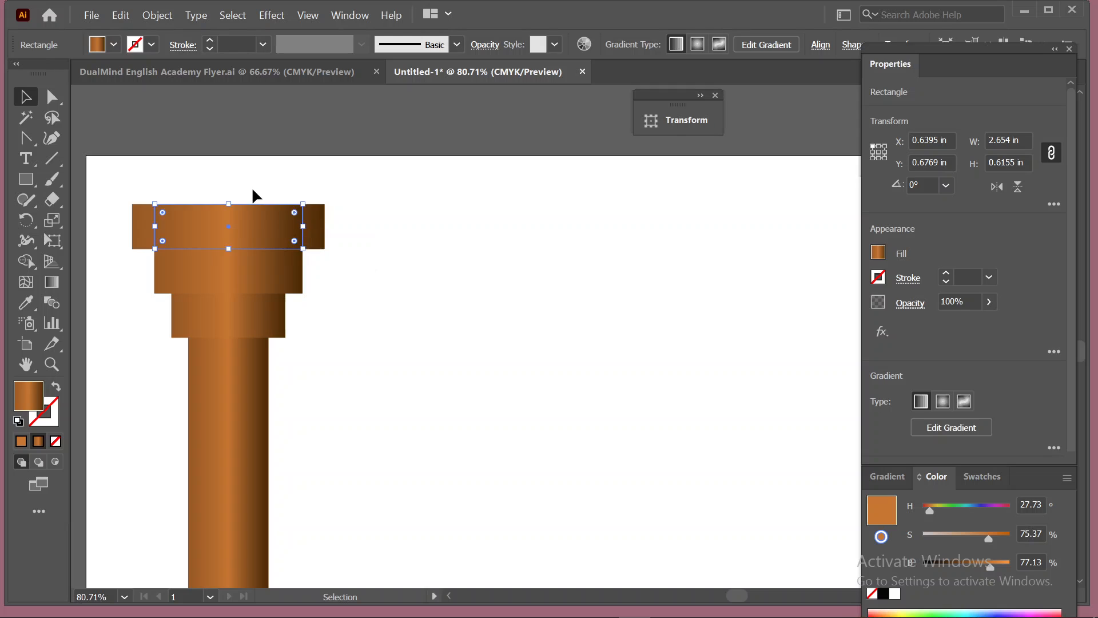
left_click_drag(229, 204, 229, 223)
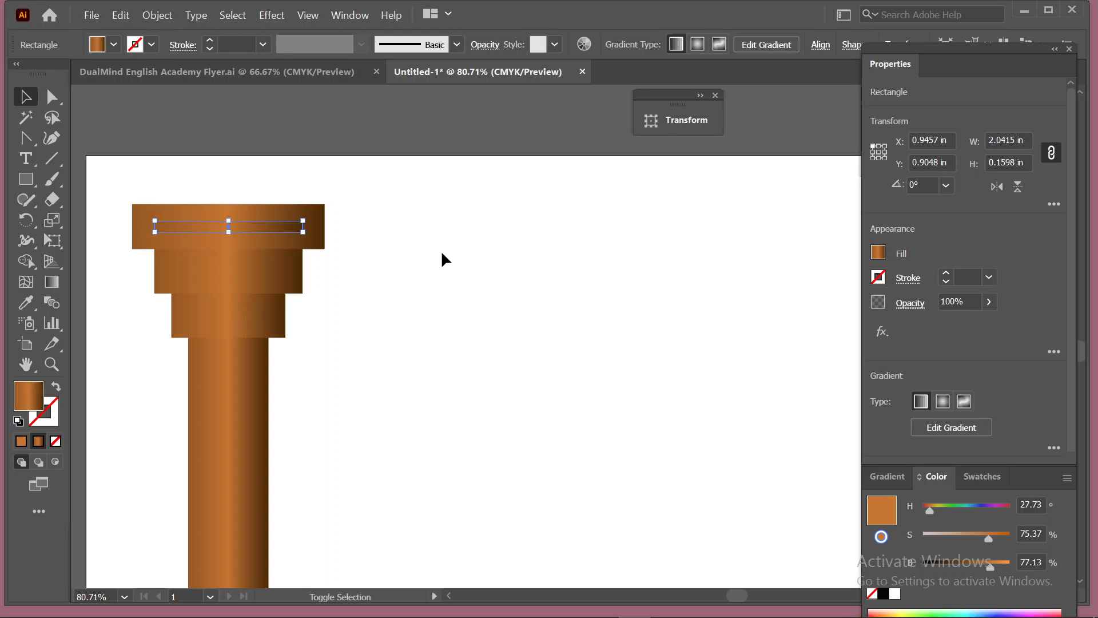
key("shift+Down")
key("shift+Down")
key("shift+Down")
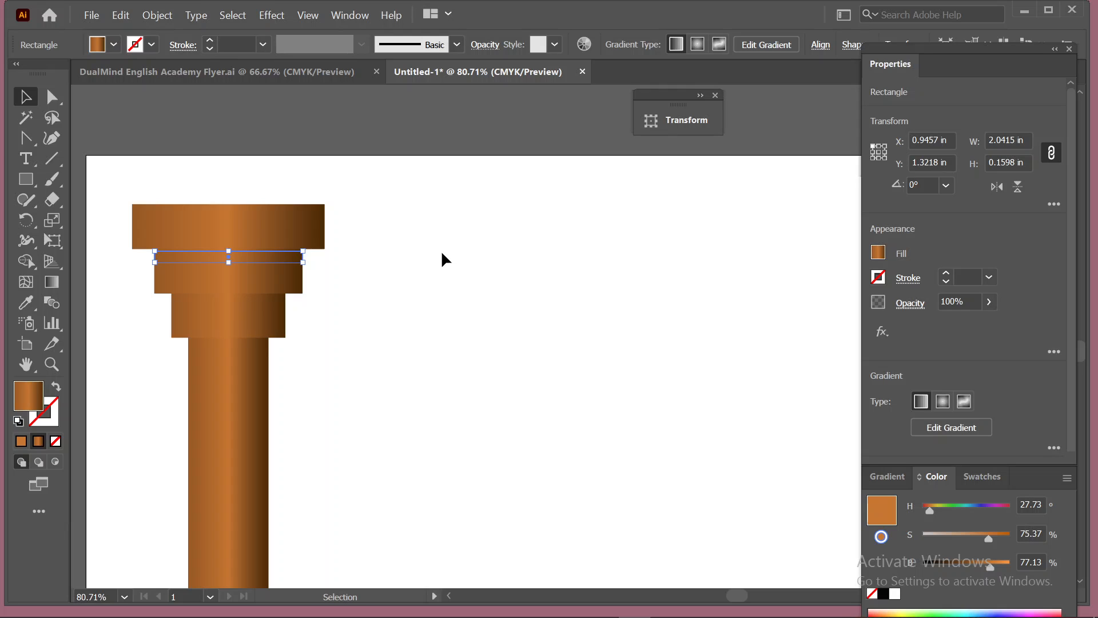
key("Up")
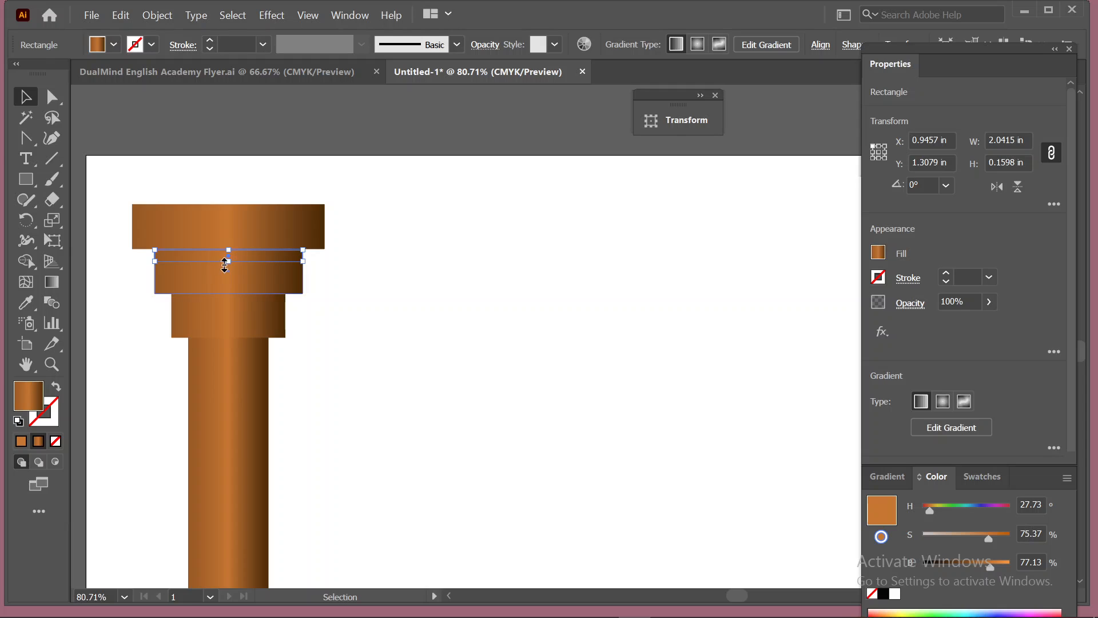
left_click_drag(226, 262, 229, 258)
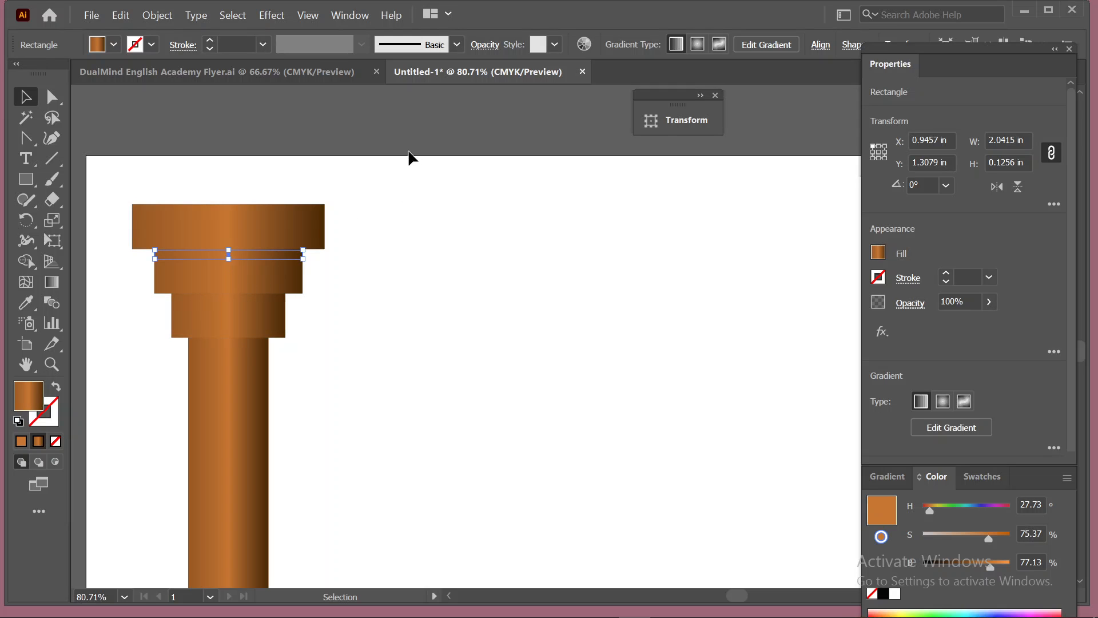
Step: Set the band's blending mode to Multiply so it works as a shadow
left_click(355, 15)
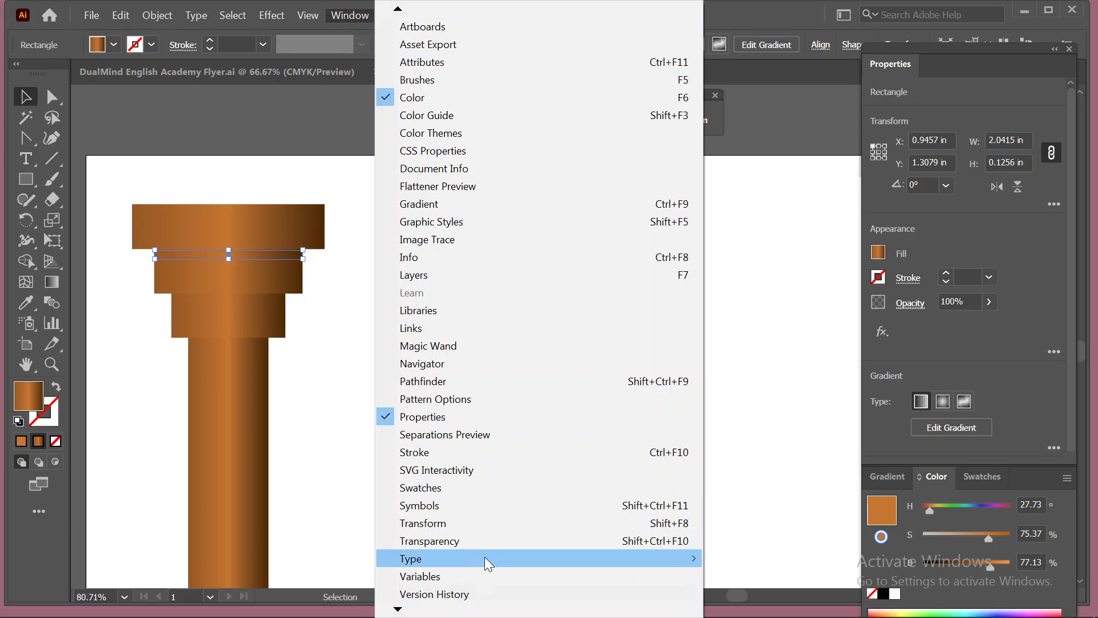
left_click(460, 541)
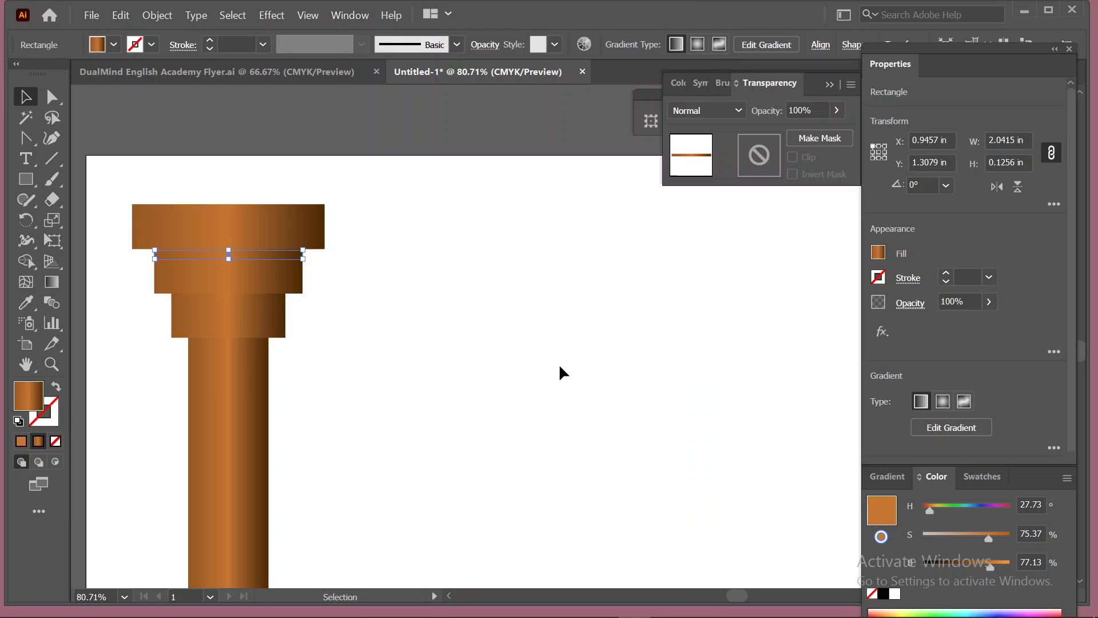
left_click(707, 112)
key("Escape")
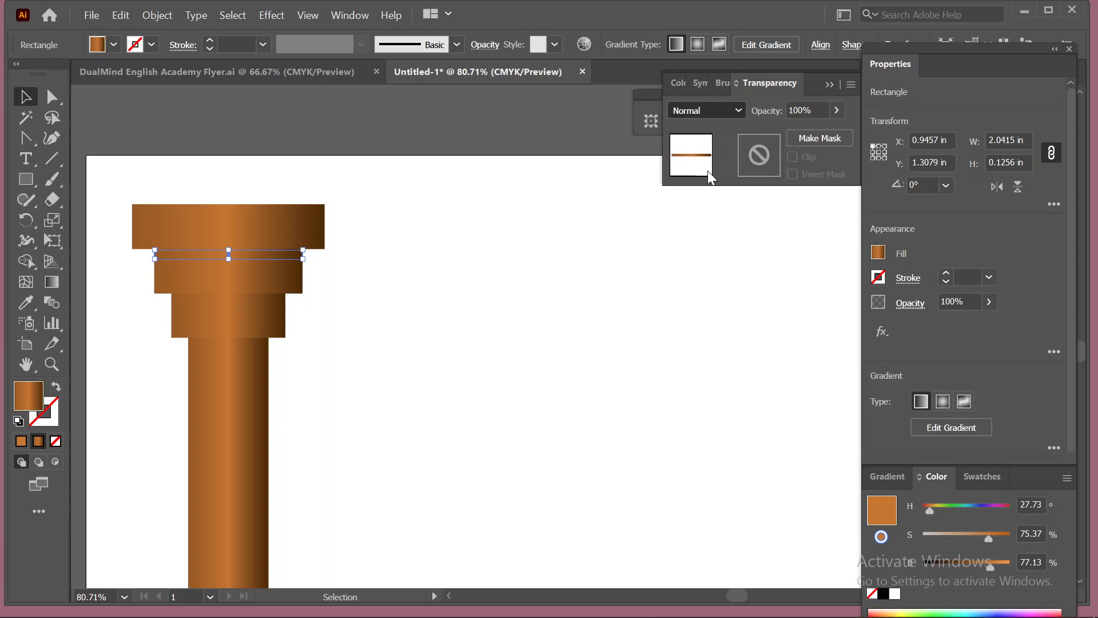
left_click(708, 170)
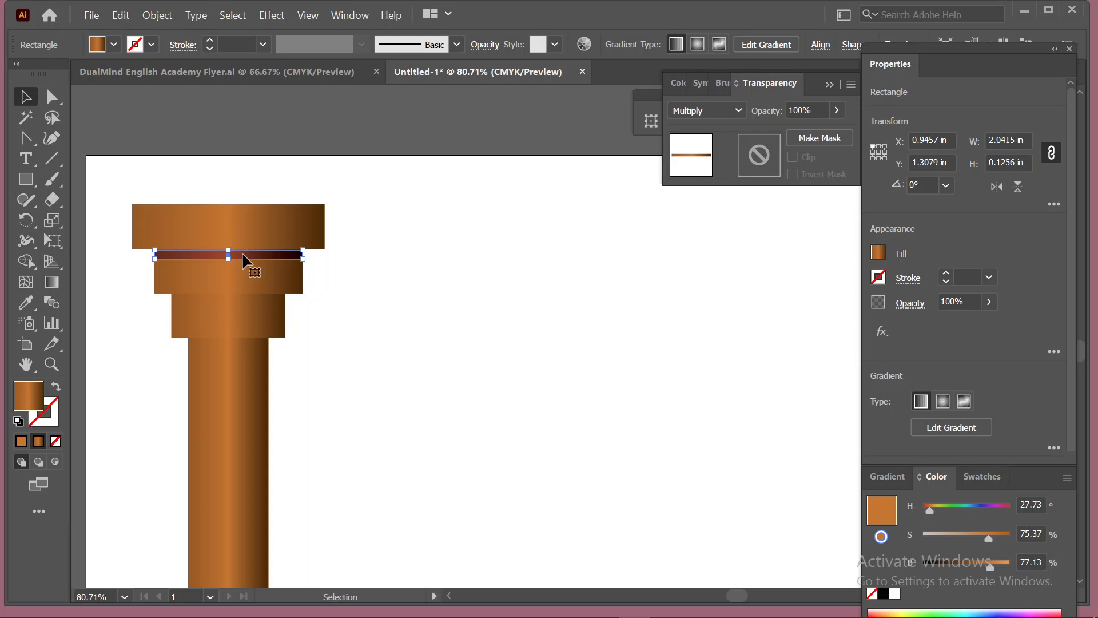
Step: Duplicate the shadow band onto the upper edge of the lowest tier and narrow the copy about its centre to about 1.57 in wide
left_click_drag(243, 254, 255, 297)
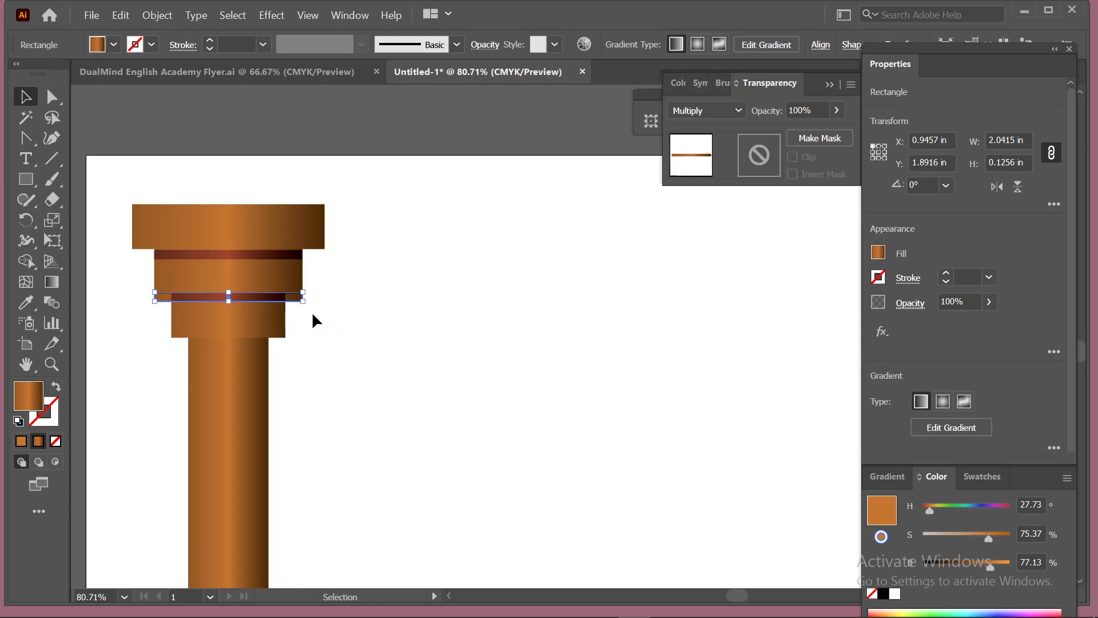
scroll(318, 301, "up", 3)
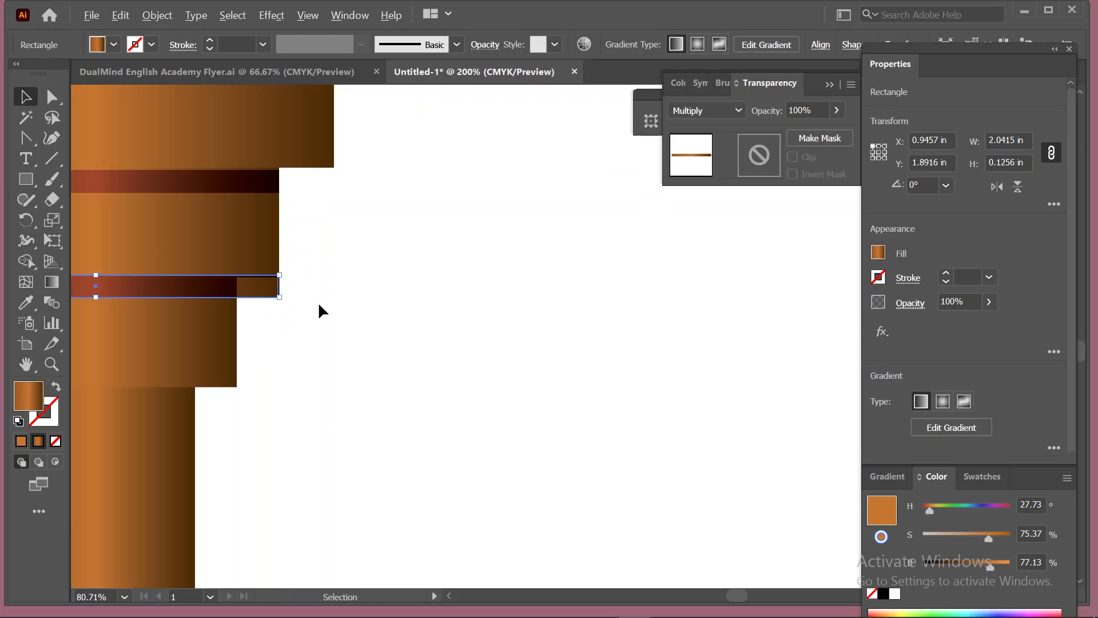
scroll(318, 302, "up", 2)
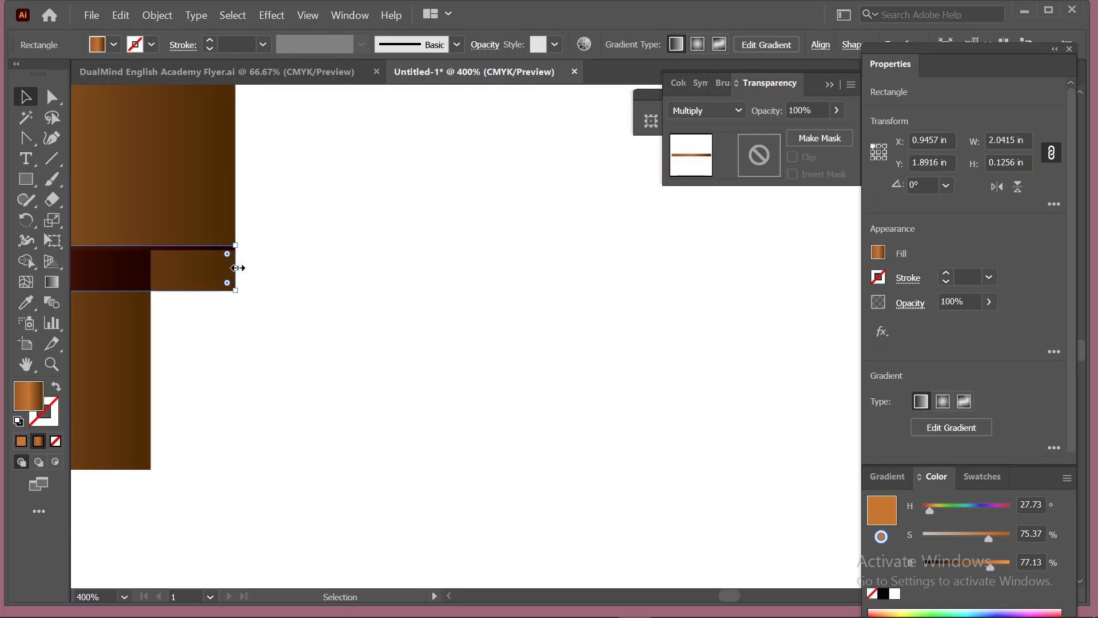
left_click_drag(235, 268, 151, 264)
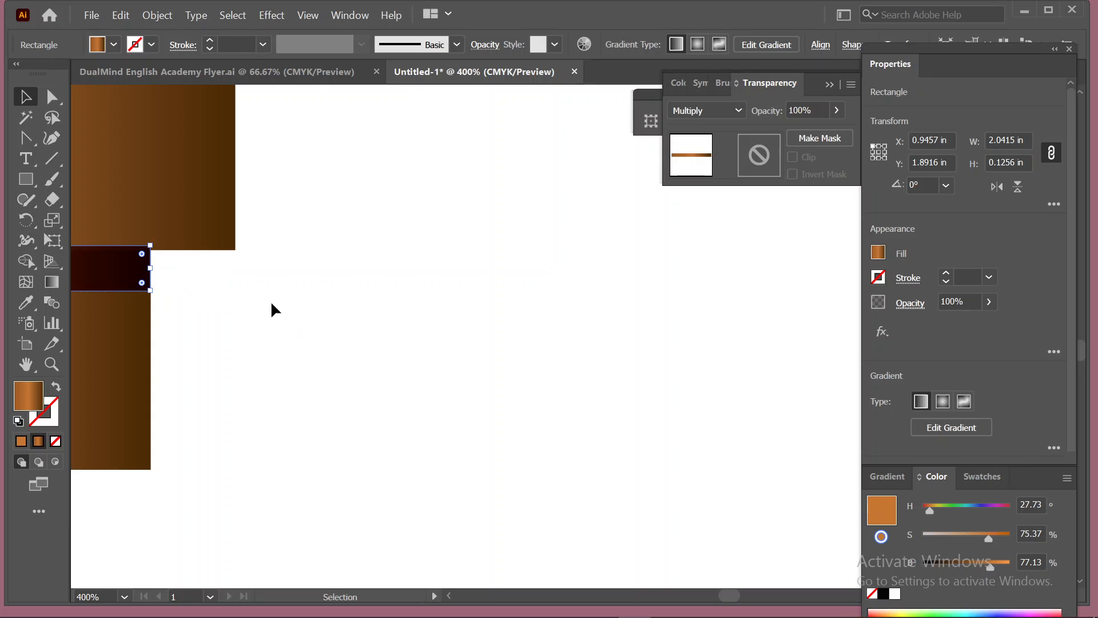
key("ctrl+0")
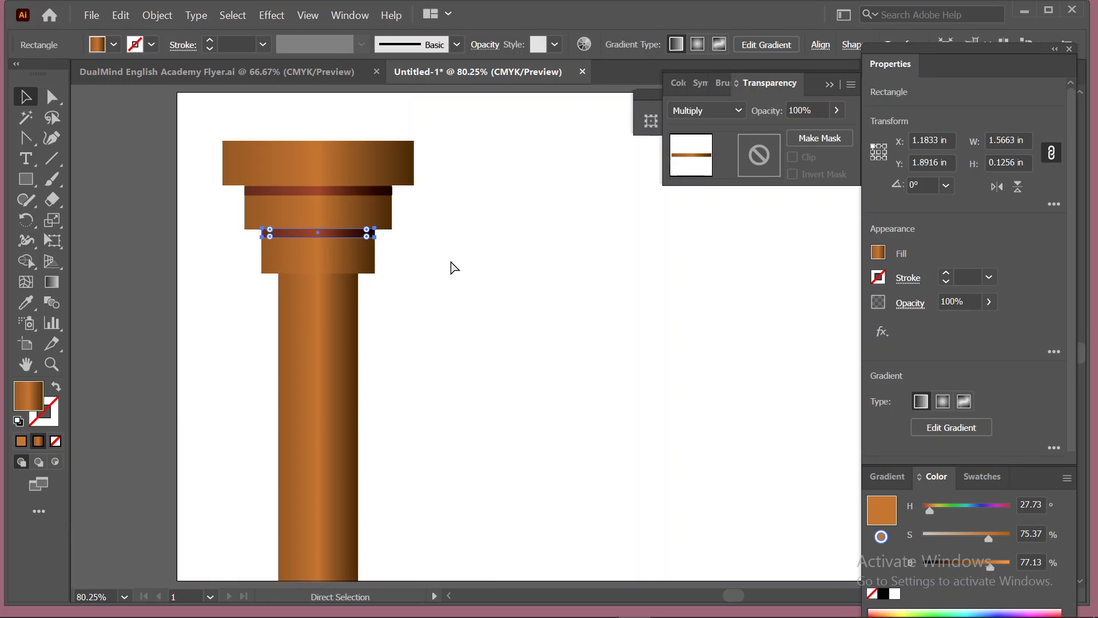
key("ctrl+d")
key("ctrl+z")
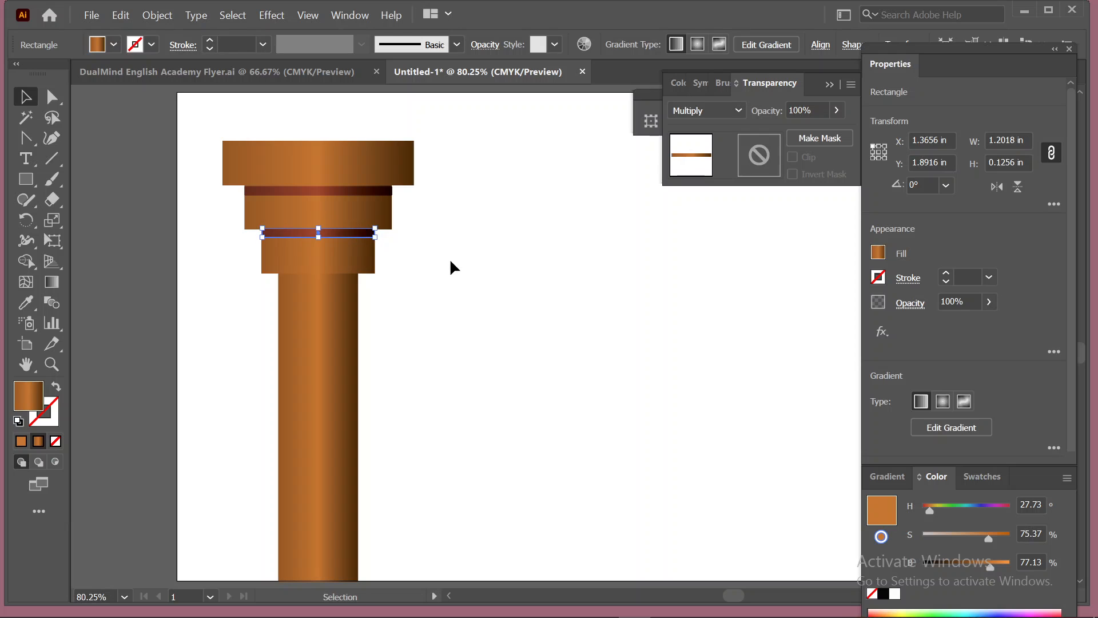
key("ctrl+shift+z")
key("ctrl+z")
left_click(420, 263)
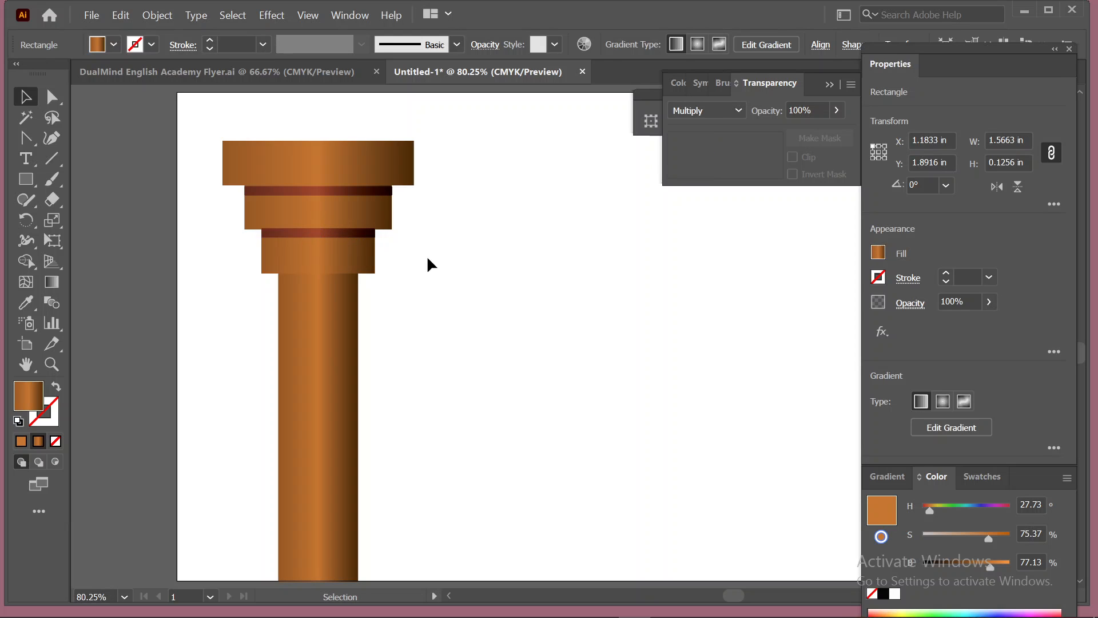
Step: Duplicate the lower shadow band onto the upper end of the shaft, narrow it about its centre to about 1.10 in wide, and deselect
left_click(304, 229)
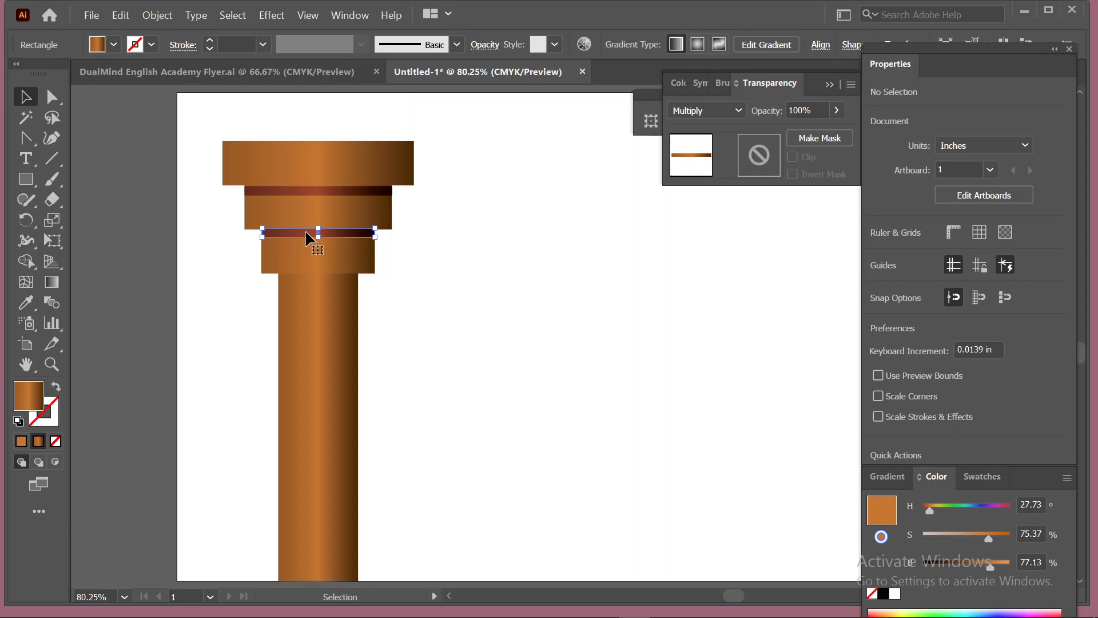
left_click_drag(304, 241, 304, 276)
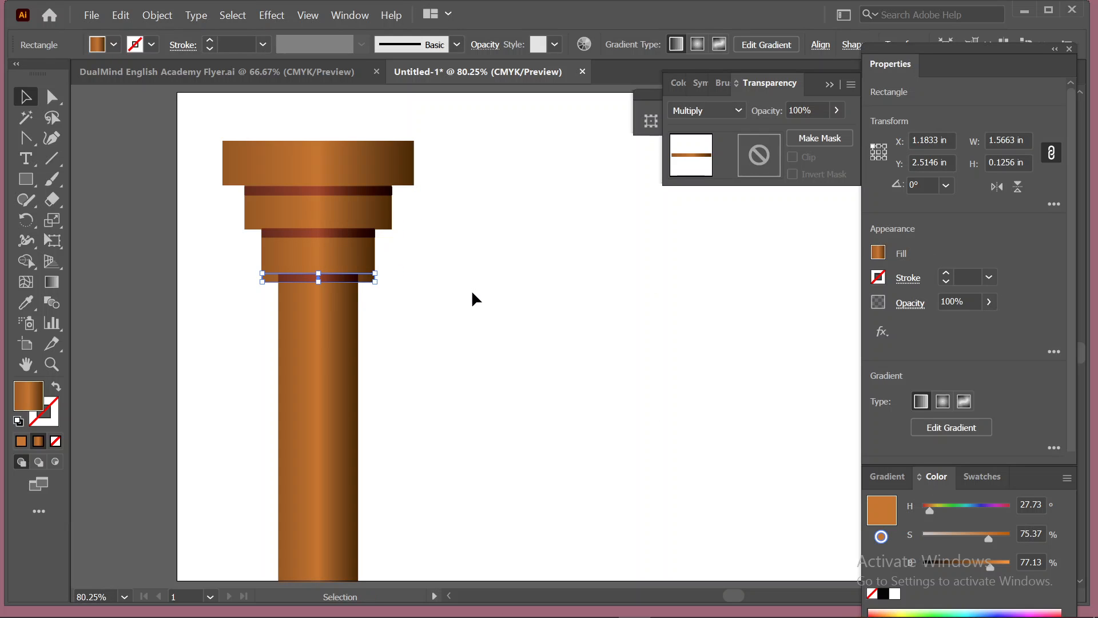
scroll(430, 277, "up", 4)
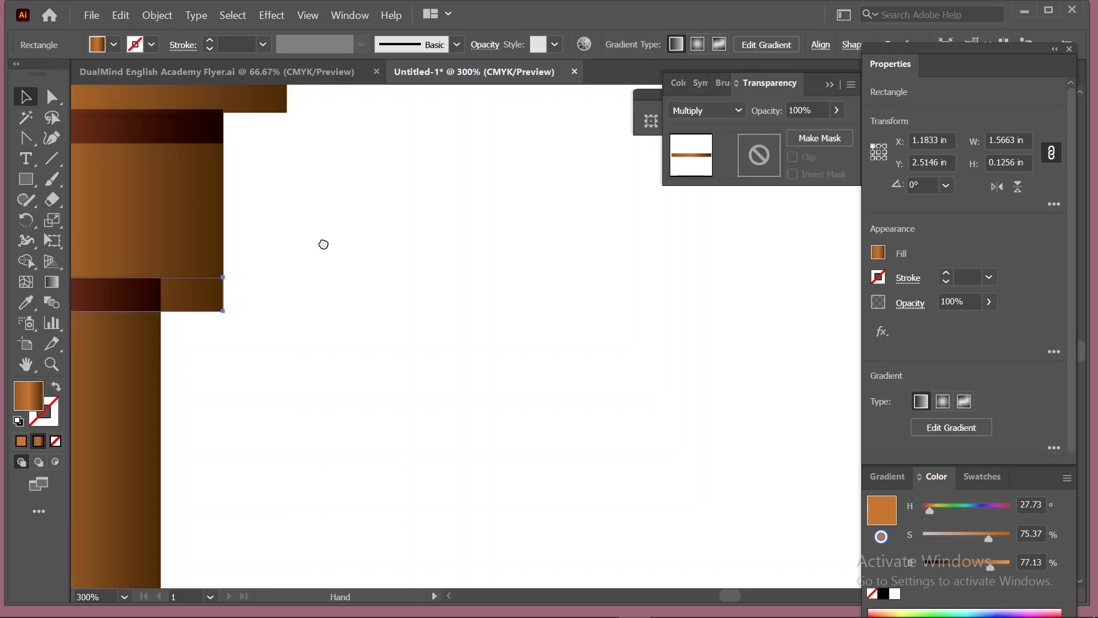
scroll(465, 291, "left", 3)
scroll(464, 292, "up", 1)
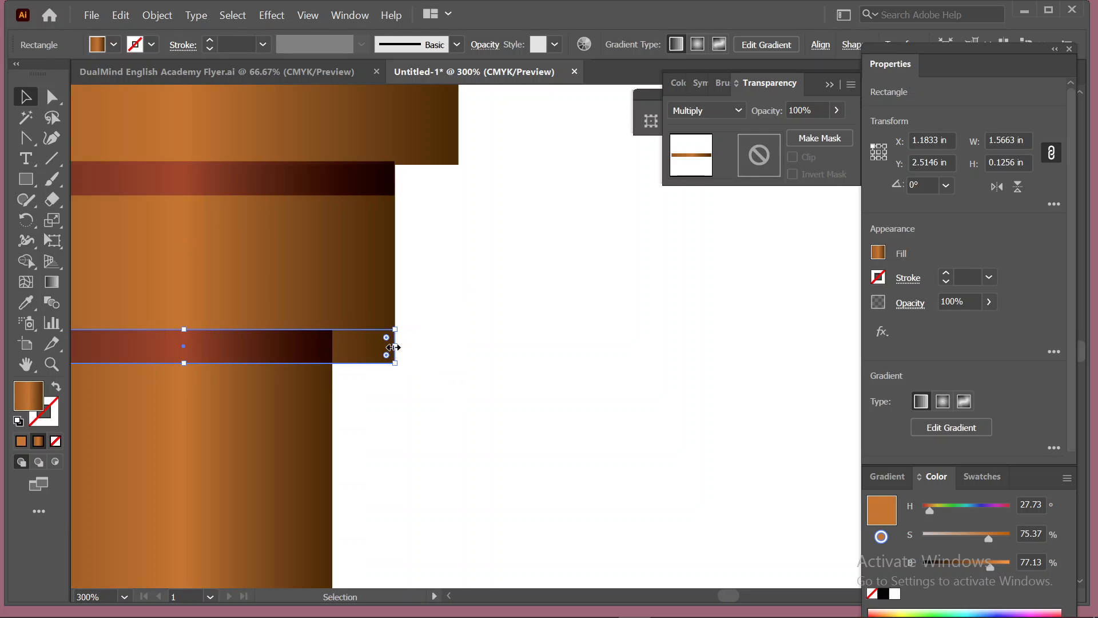
left_click_drag(393, 347, 332, 344)
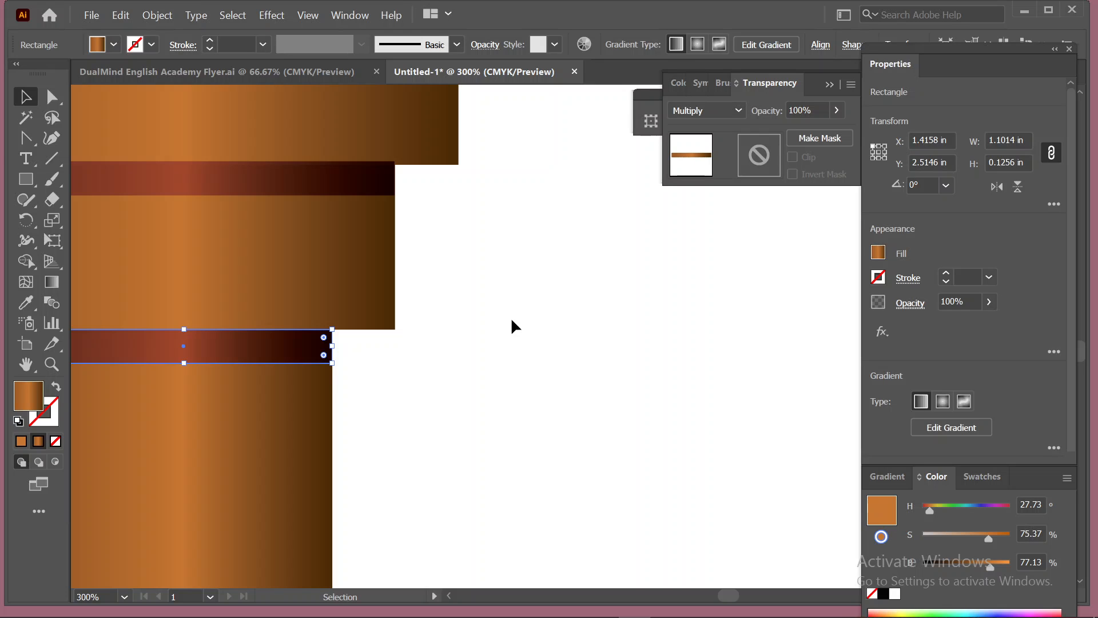
key("ctrl+0")
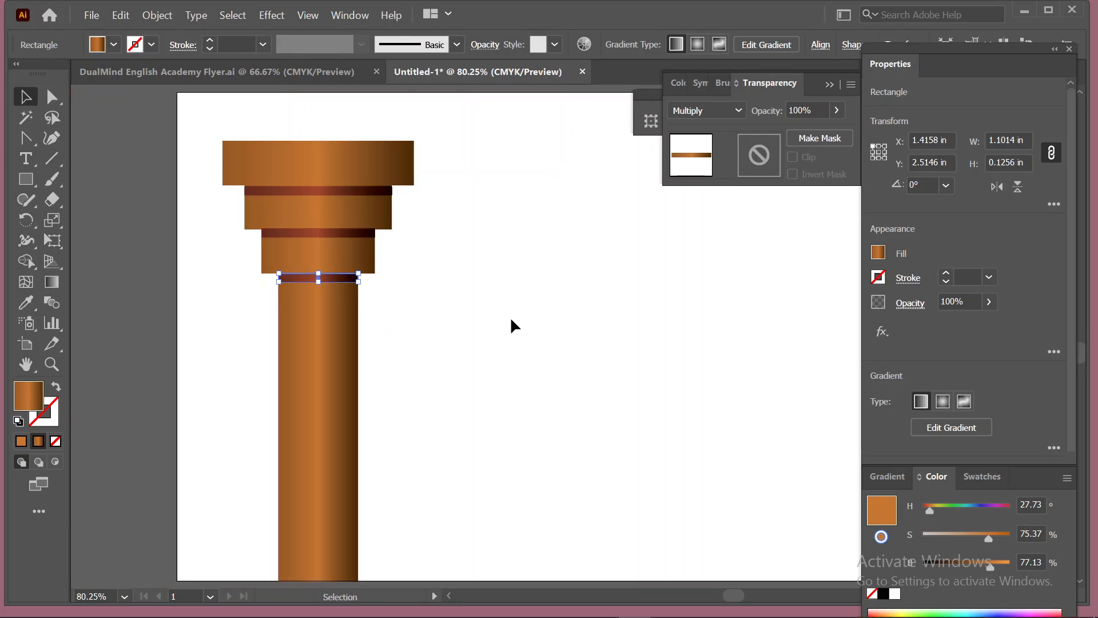
left_click(511, 320)
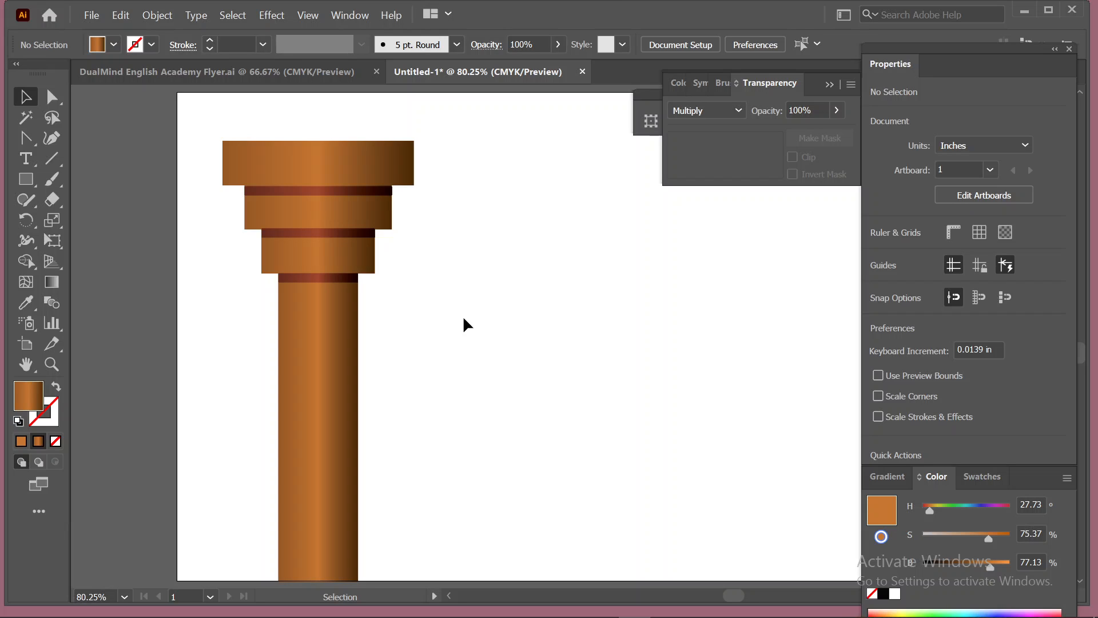
Step: Group the three cap tiers with their three shadow bands, leaving the shaft out of the group
left_click_drag(211, 184, 318, 275)
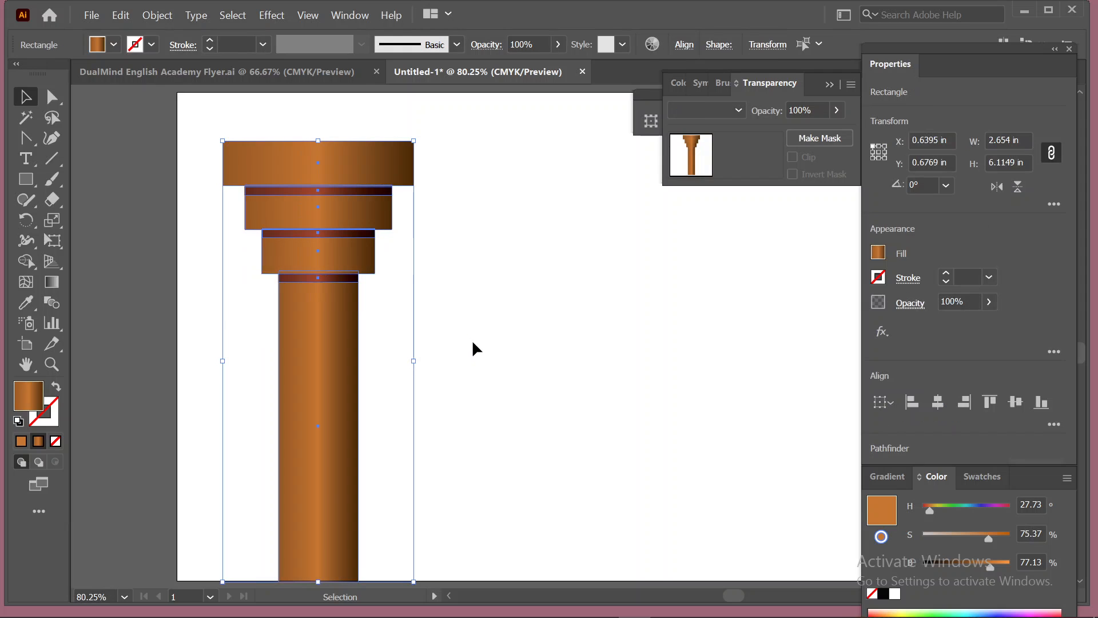
left_click(309, 357, "shift")
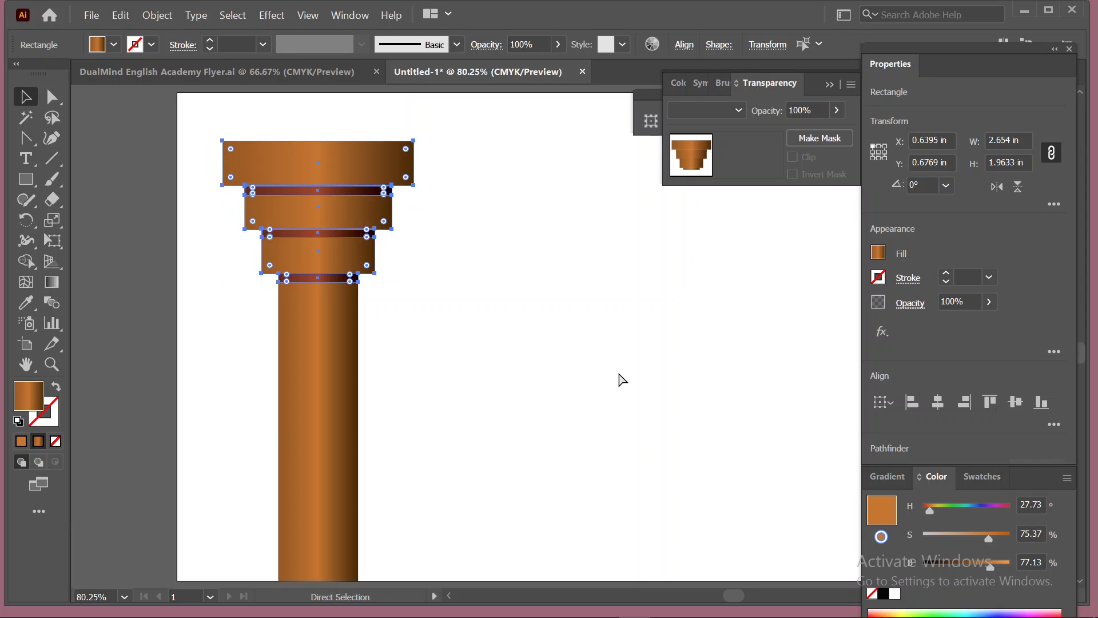
key("ctrl+g")
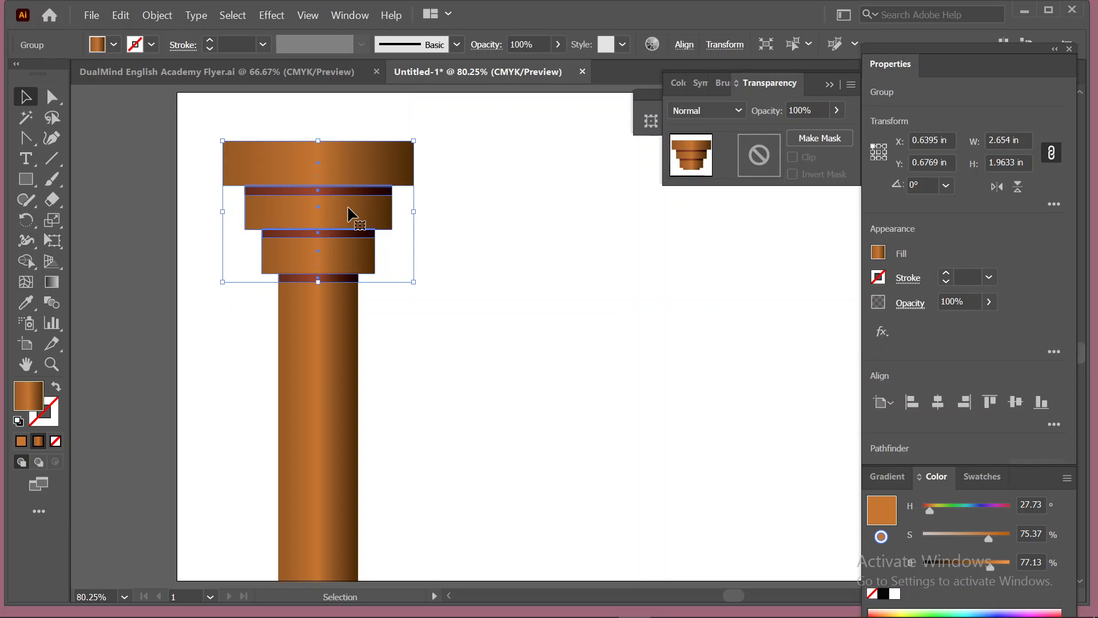
Step: Create a reflected copy of the cap group across the horizontal axis
scroll(348, 207, "up", 2)
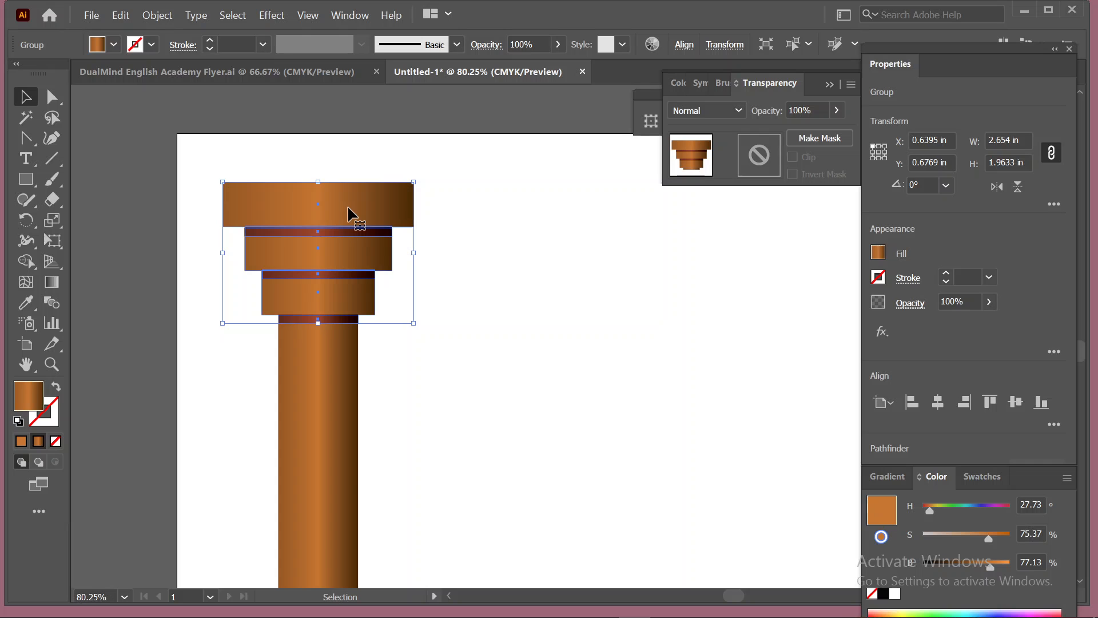
right_click(348, 209)
mouse_move(461, 381)
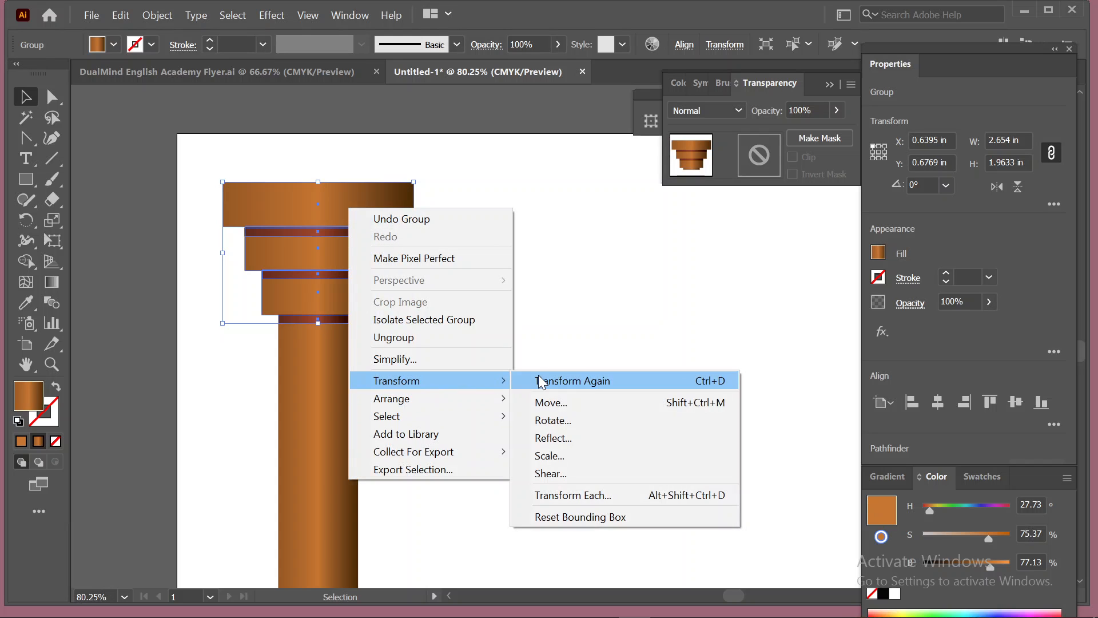
left_click(565, 437)
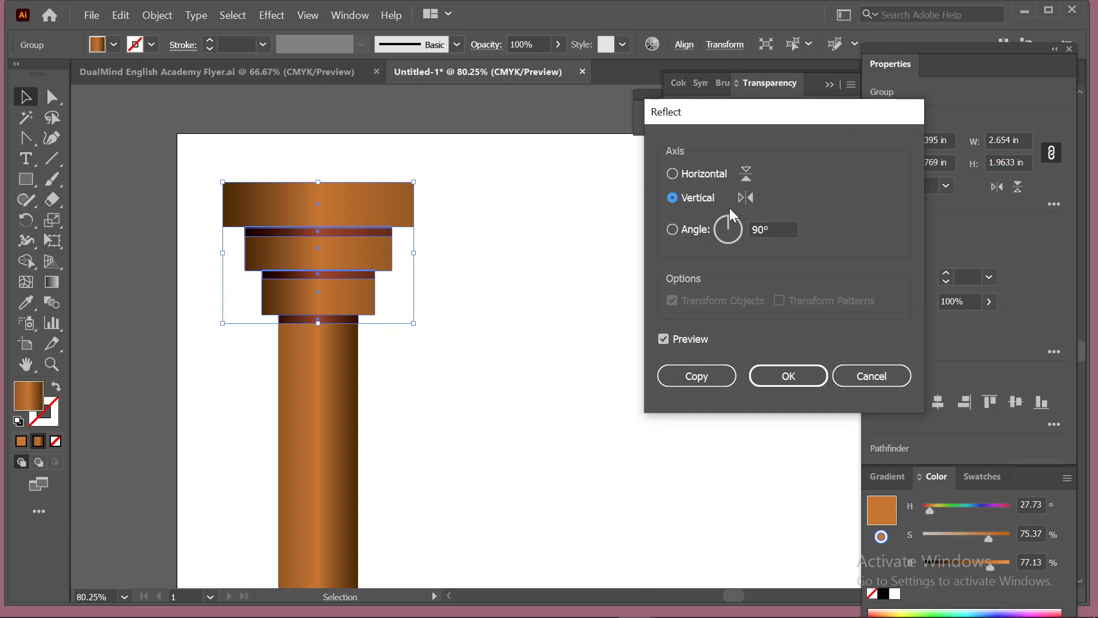
left_click(687, 173)
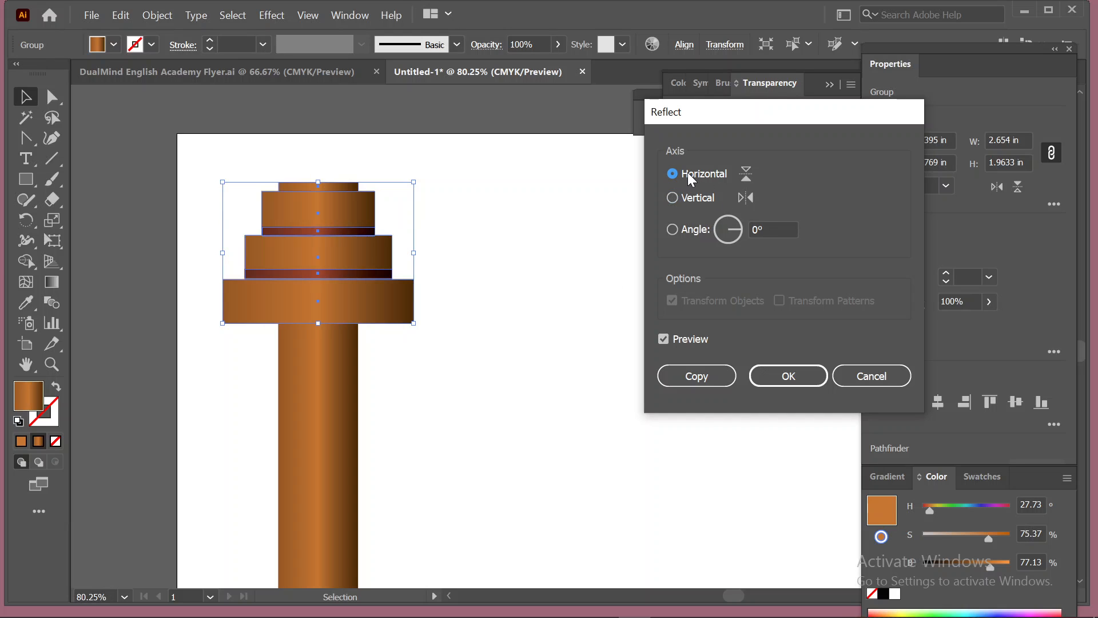
left_click(702, 375)
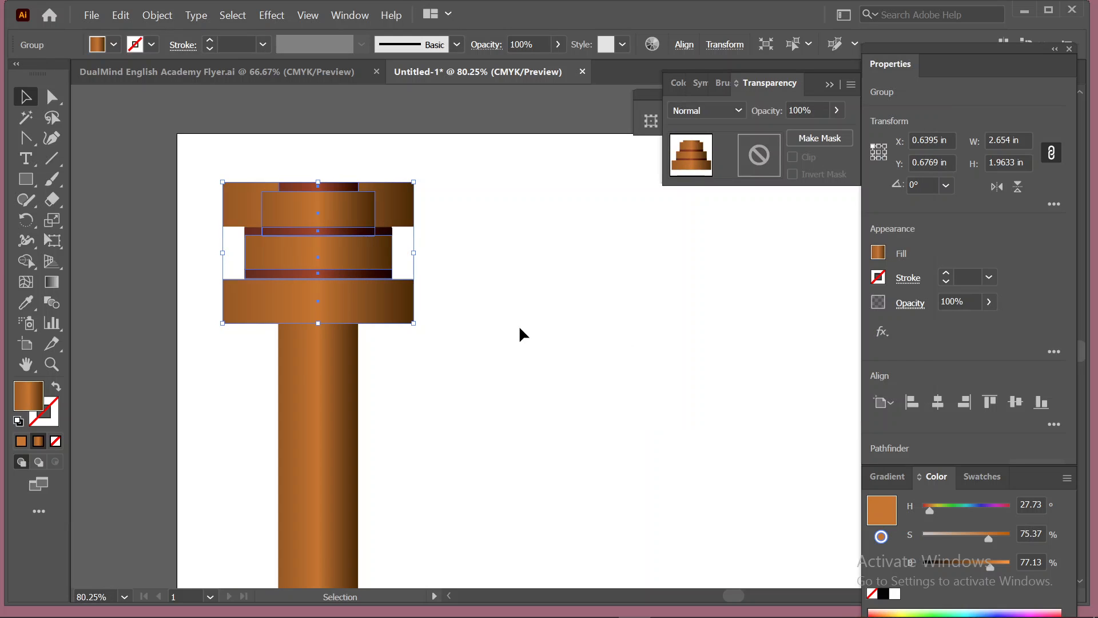
Step: Move the reflected cap group straight down about 4.15 in so its lower edge meets the shaft's bottom end, and deselect
scroll(517, 331, "down", 5)
scroll(517, 332, "up", 3)
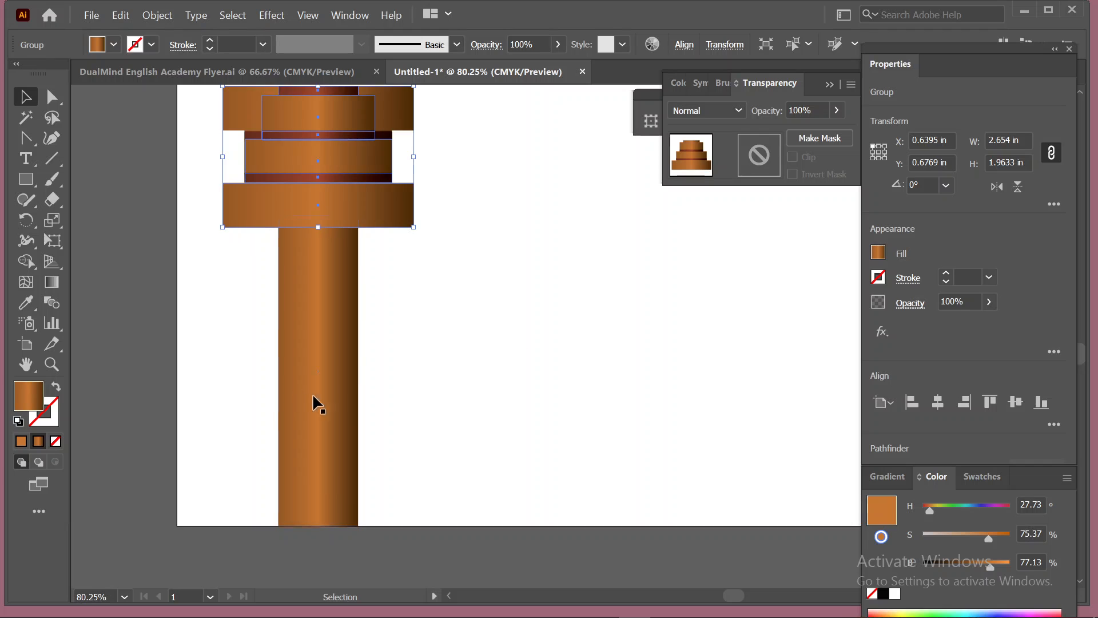
left_click_drag(318, 118, 315, 414)
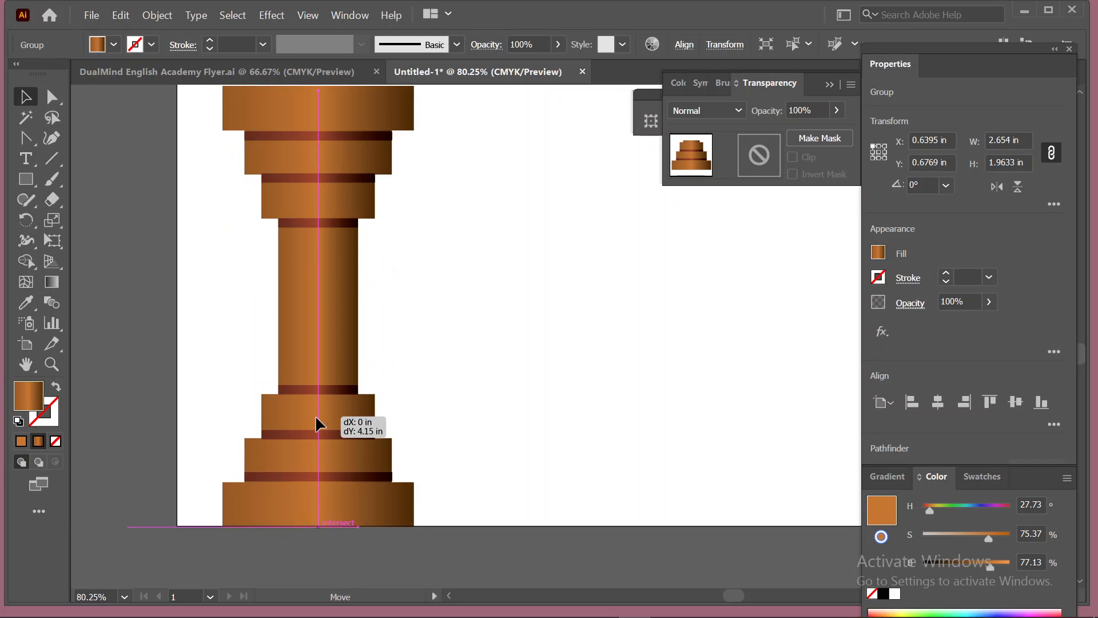
scroll(502, 383, "down", 2)
scroll(503, 388, "down", 2)
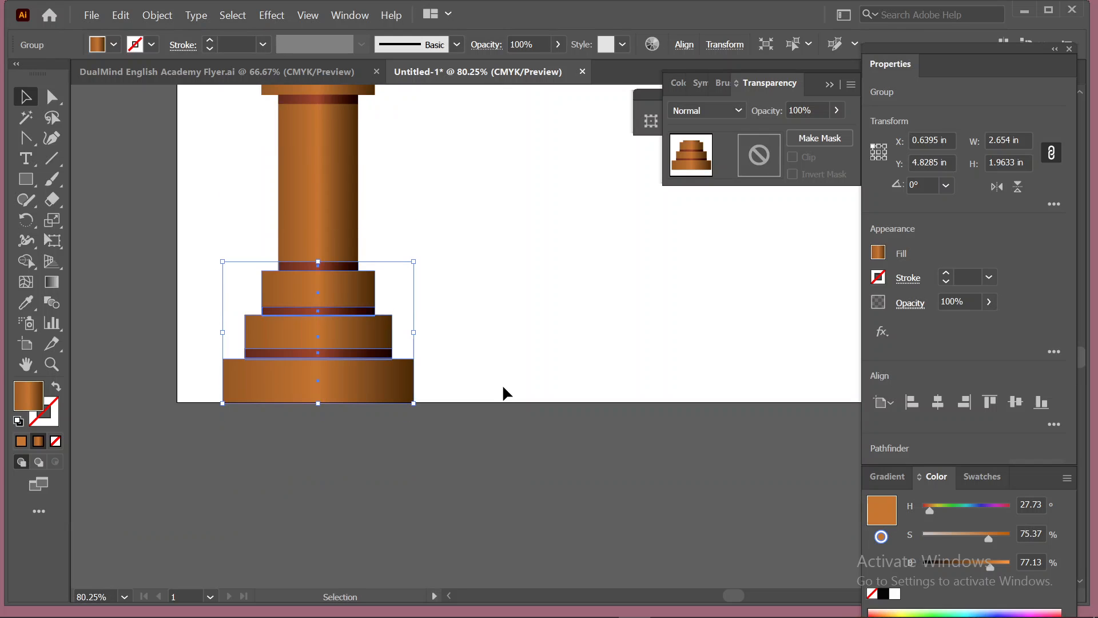
left_click(489, 314)
Step: Extend the artboard downward with the Artboard tool to a height of about 10.67 in, and return to the Selection tool
left_click(27, 343)
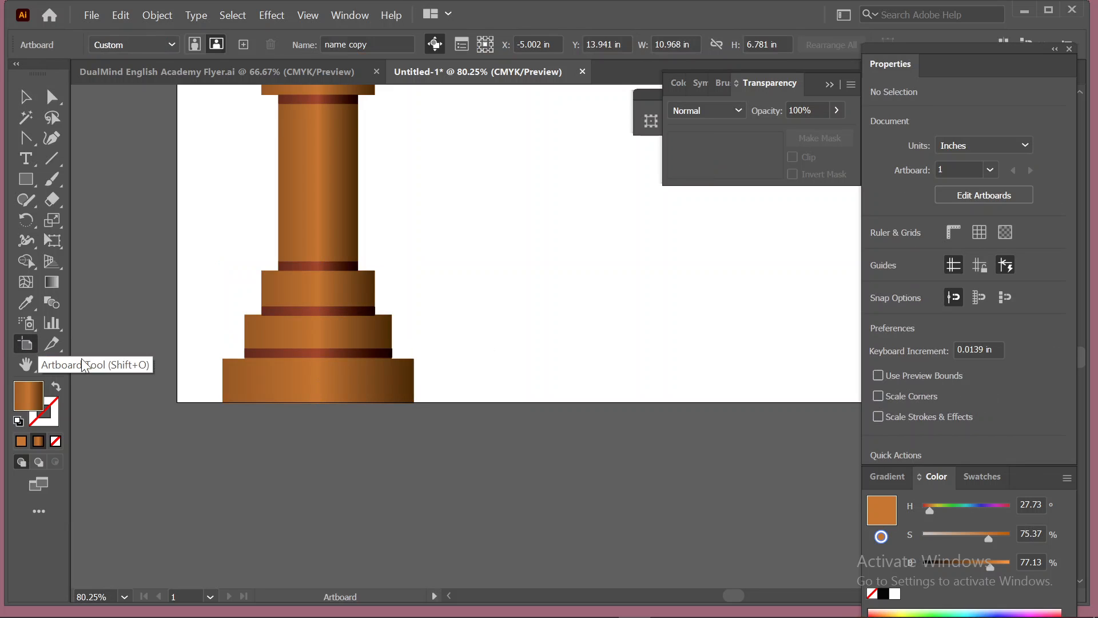
scroll(652, 389, "down", 4)
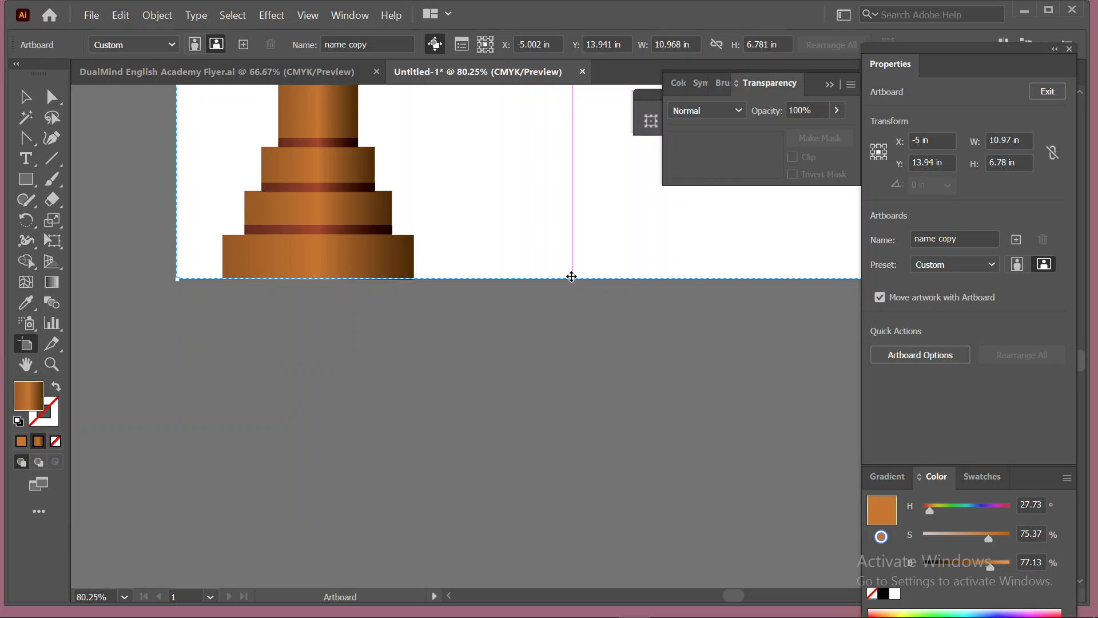
left_click_drag(574, 279, 539, 559)
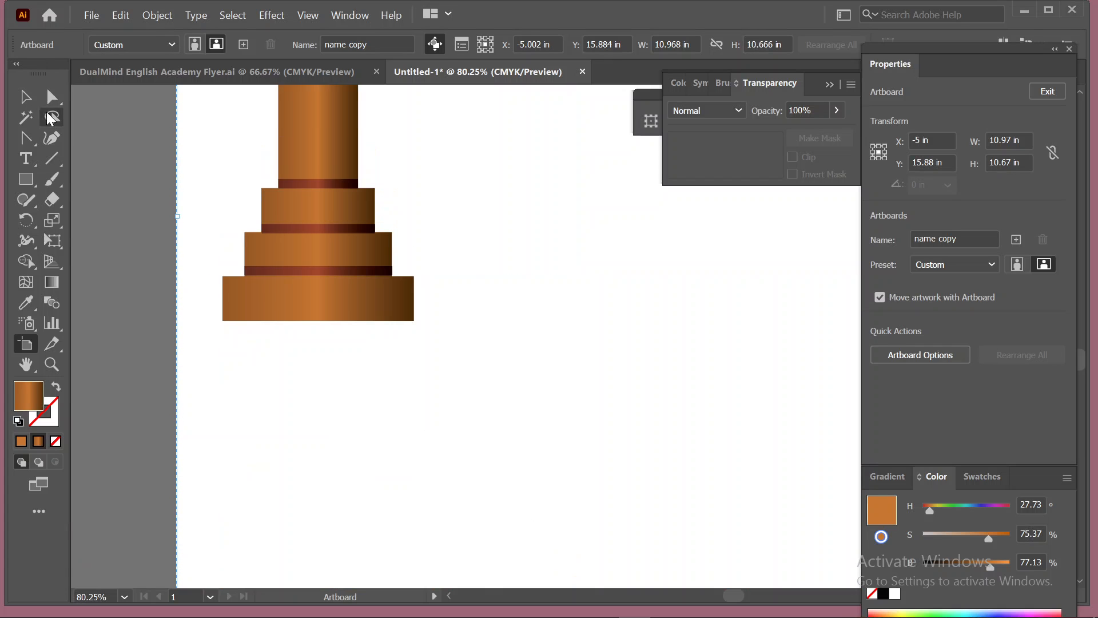
left_click(25, 104)
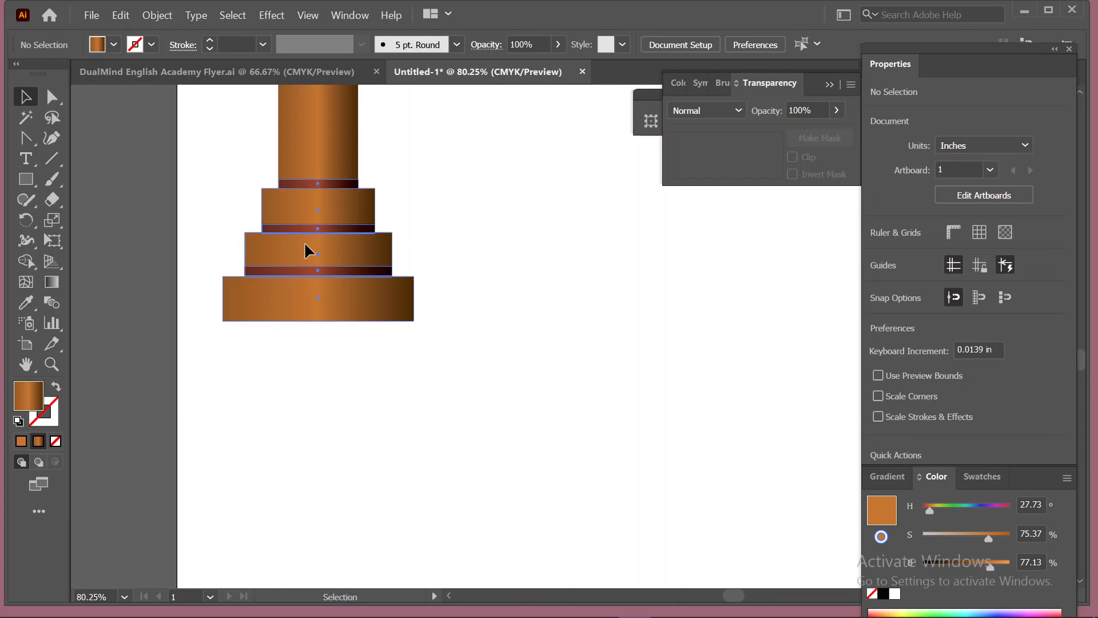
Step: Move the base group below the shaft's bottom end and nudge it up to Y 6.6528 in so its shadow band overlaps the shaft
left_click_drag(304, 245, 303, 385)
left_click(464, 335)
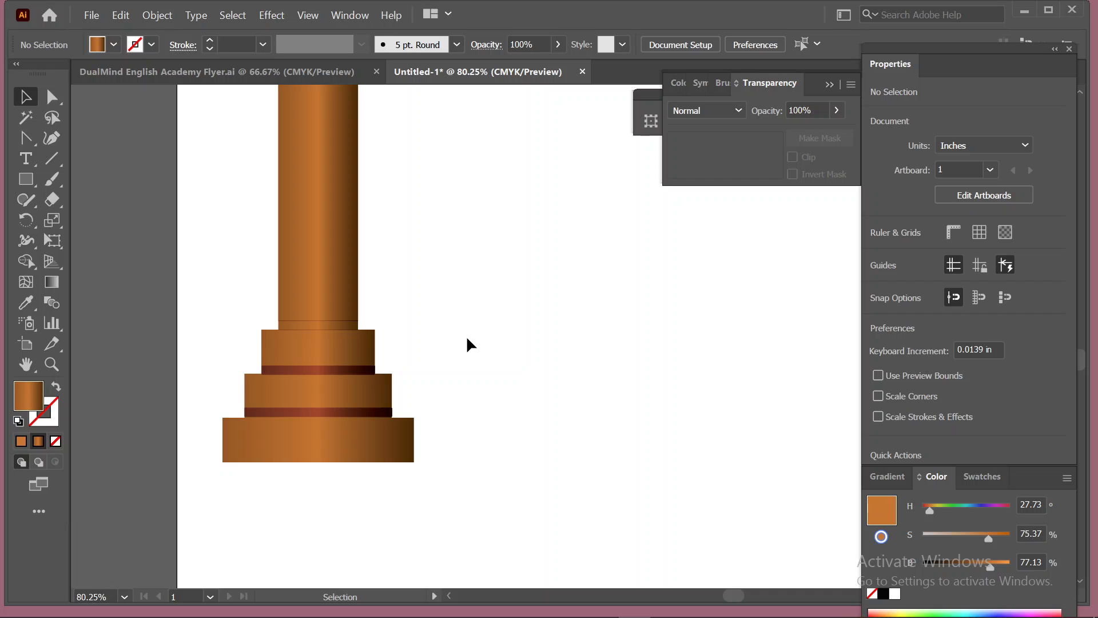
left_click(350, 362)
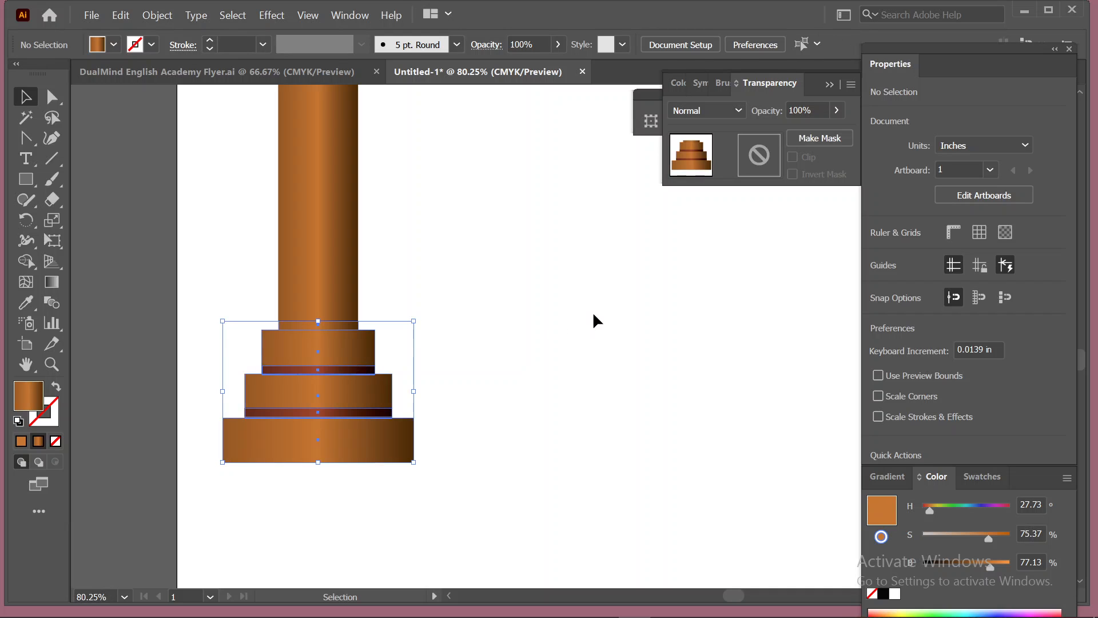
scroll(594, 321, "up", 3)
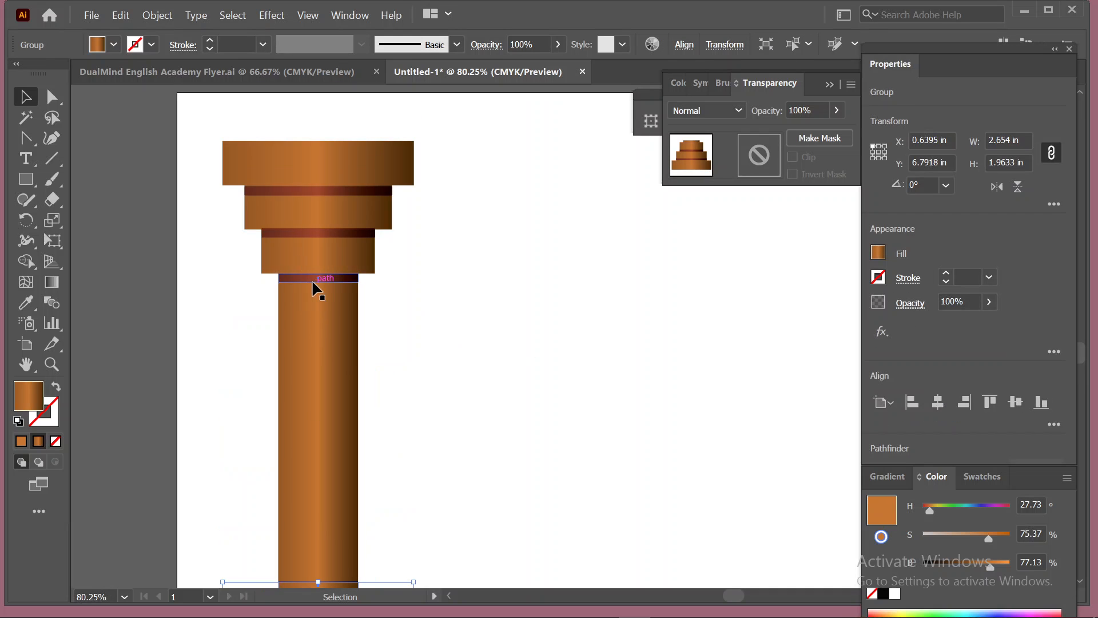
scroll(500, 363, "down", 5)
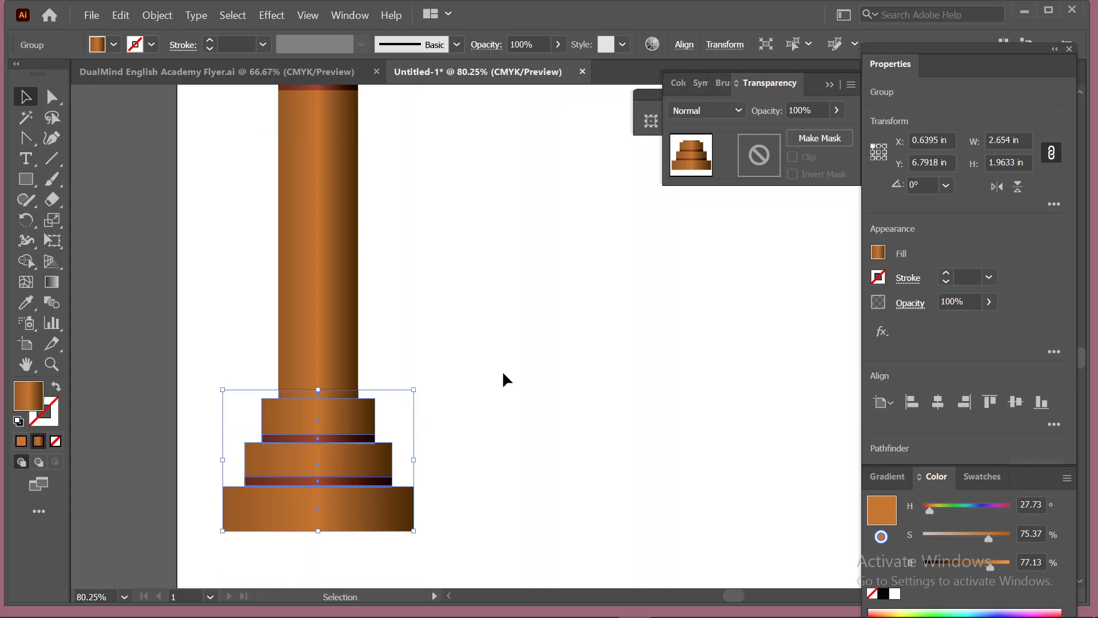
key("Up")
key("Up")
key("Up")
key("Up")
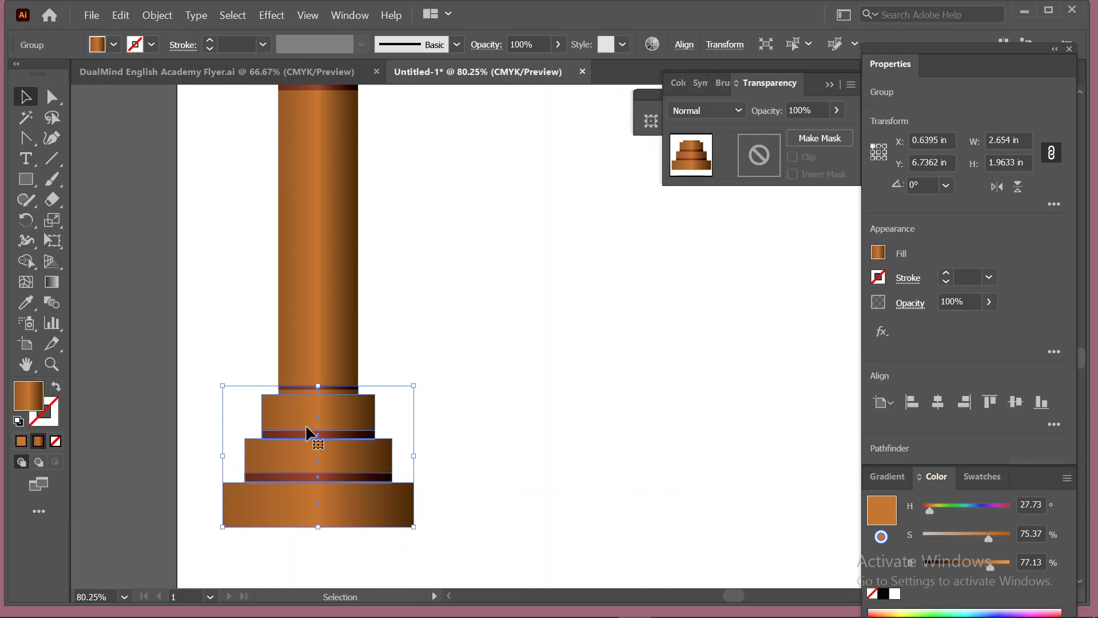
key("Up")
key("Up")
key("Up")
key("Up")
key("Up")
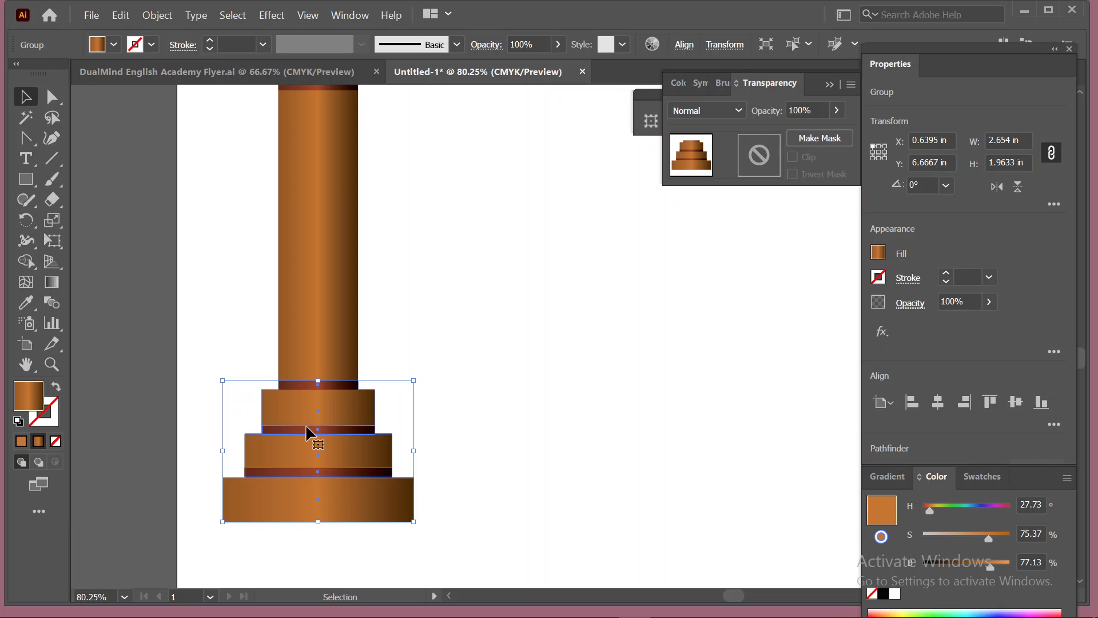
key("Up")
Step: Bring the base group in front of the shaft and deselect it
right_click(306, 426)
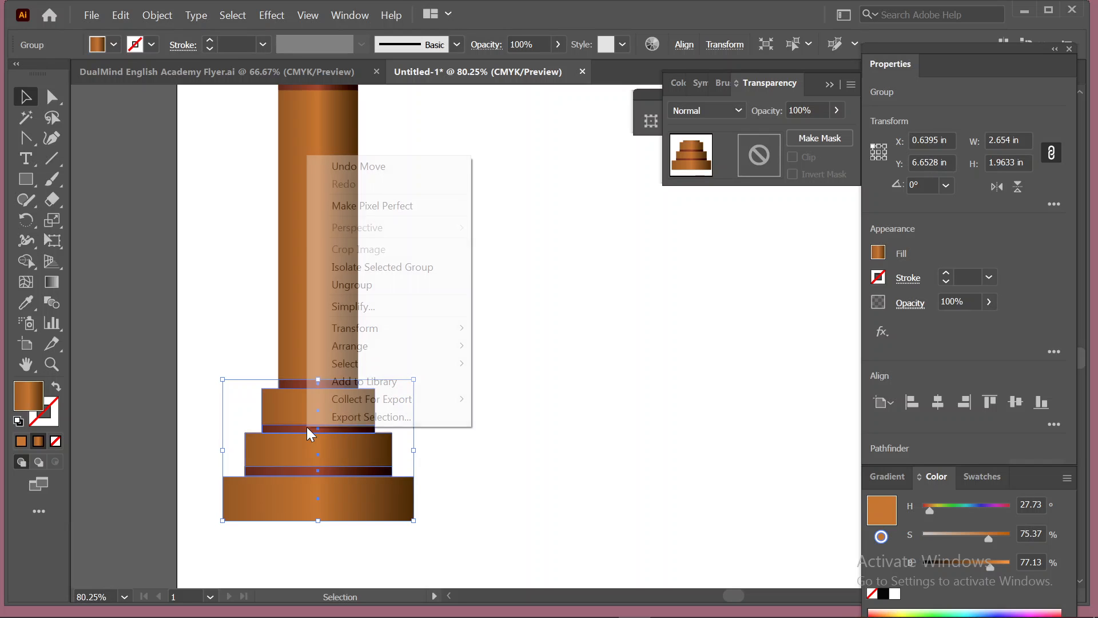
mouse_move(446, 346)
left_click(529, 346)
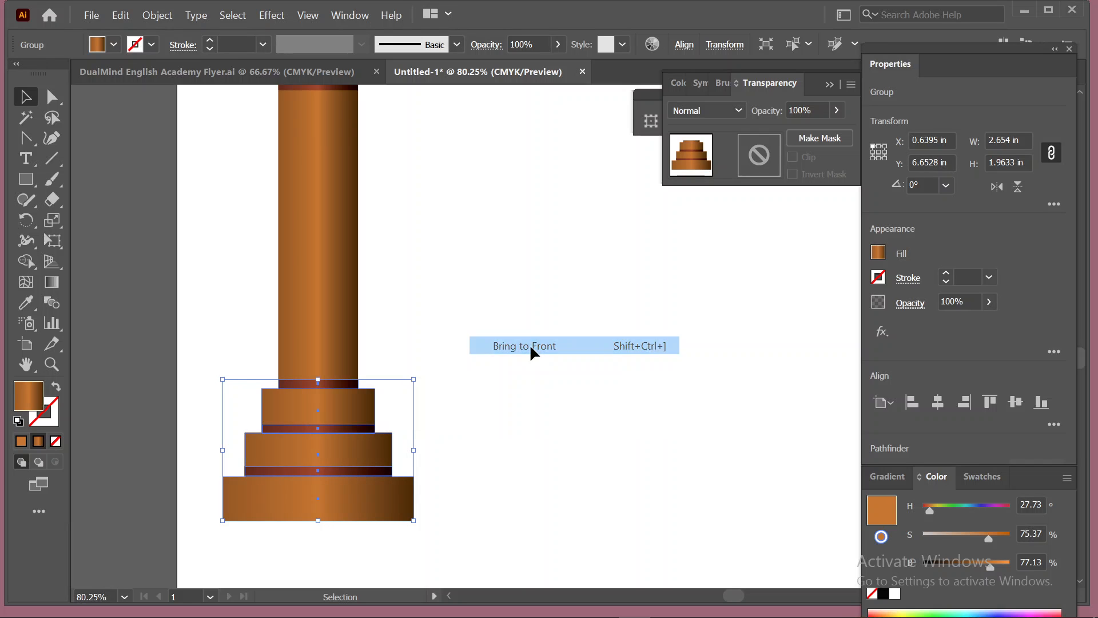
left_click(507, 284)
Step: Widen the artboard rightward with the Artboard tool to about 17.04 in, and return to the Selection tool
scroll(551, 345, "up", 3)
scroll(551, 346, "up", 2)
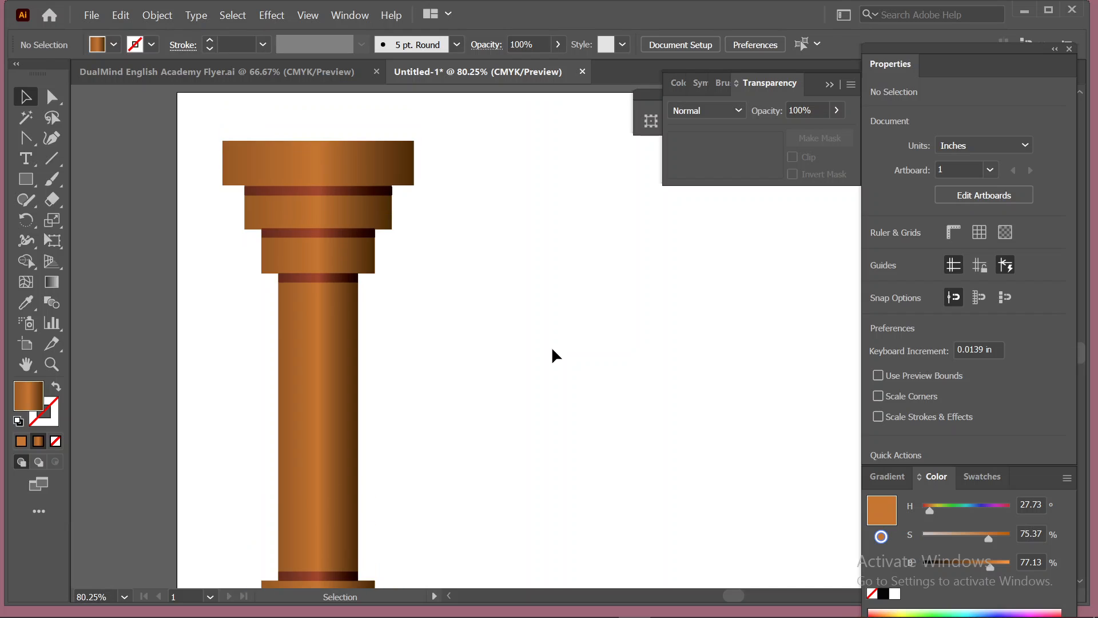
scroll(551, 345, "down", 5)
scroll(551, 354, "up", 6)
key("space")
left_click_drag(554, 363, 460, 298)
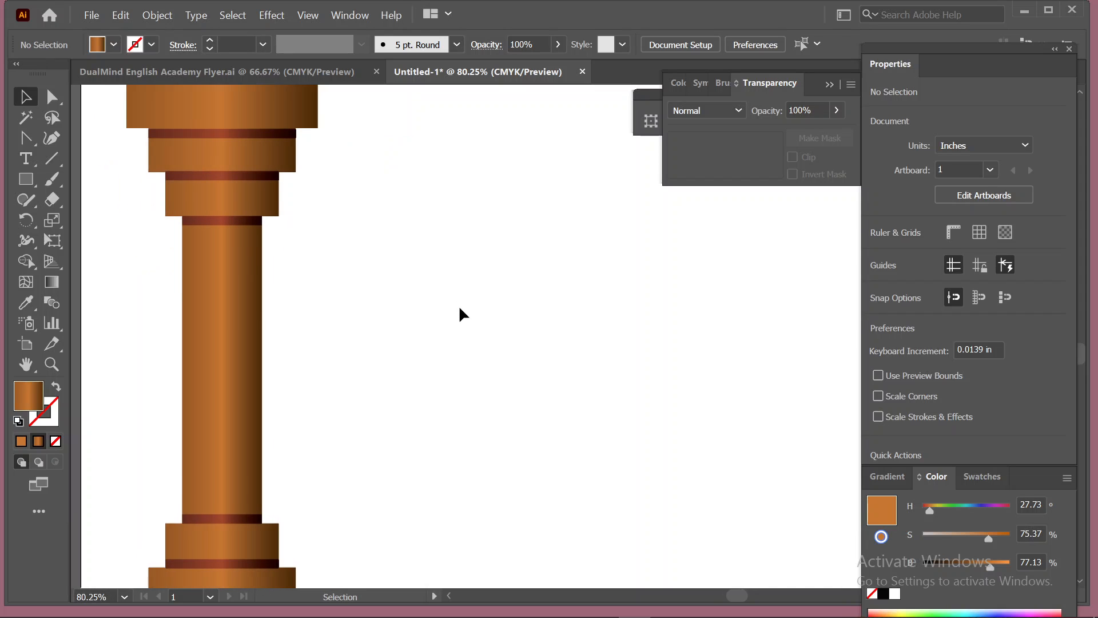
scroll(459, 308, "down", 1)
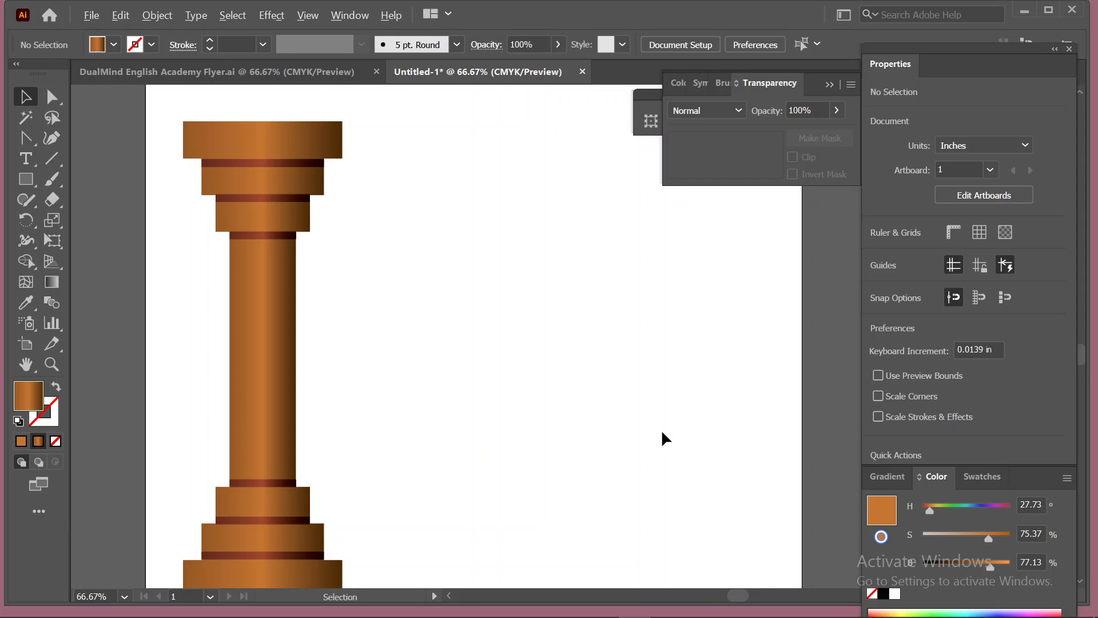
scroll(629, 412, "down", 1)
scroll(475, 343, "down", 1)
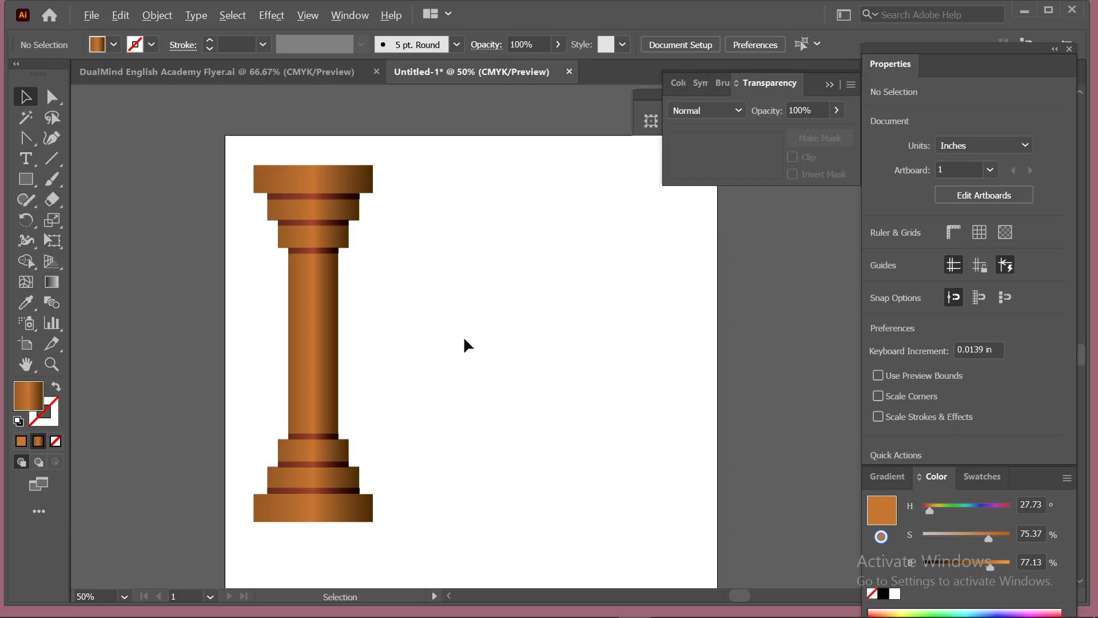
left_click(25, 344)
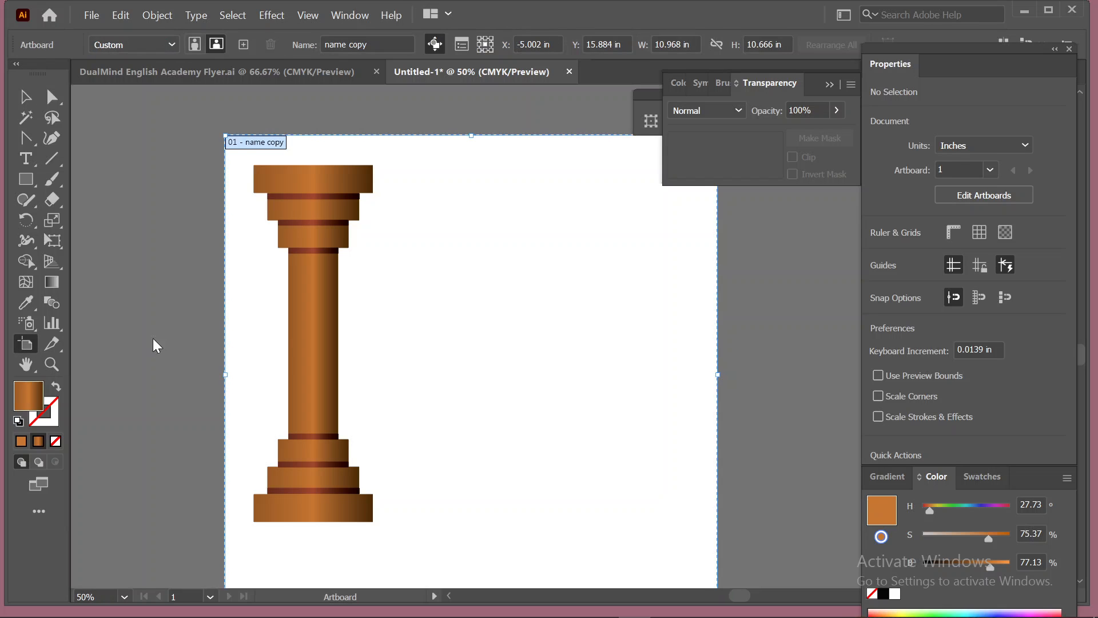
left_click_drag(717, 374, 990, 376)
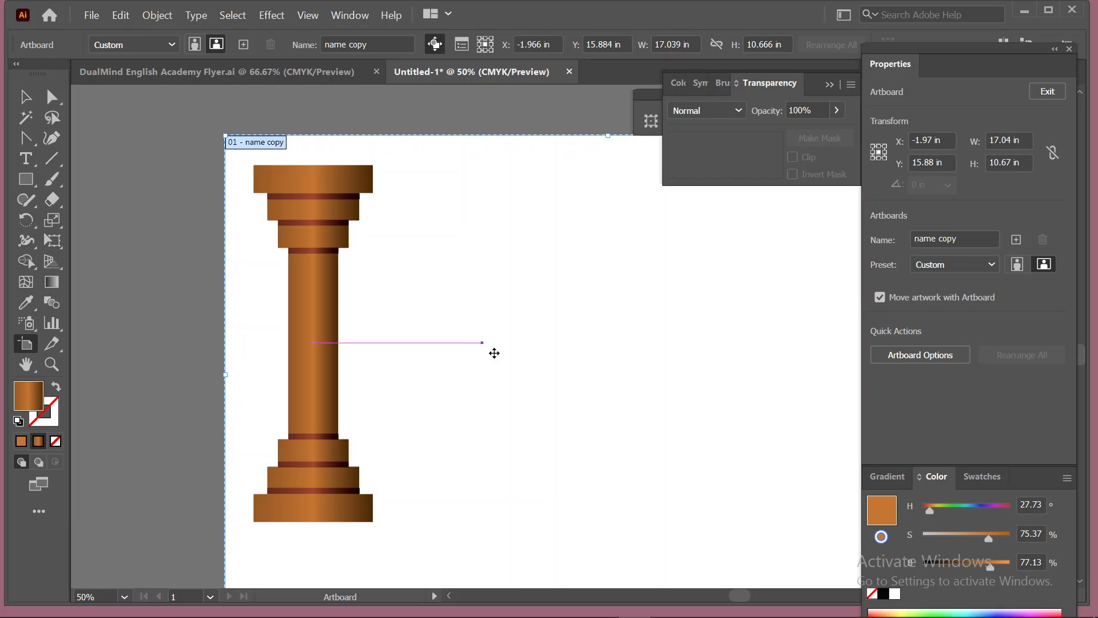
left_click(18, 101)
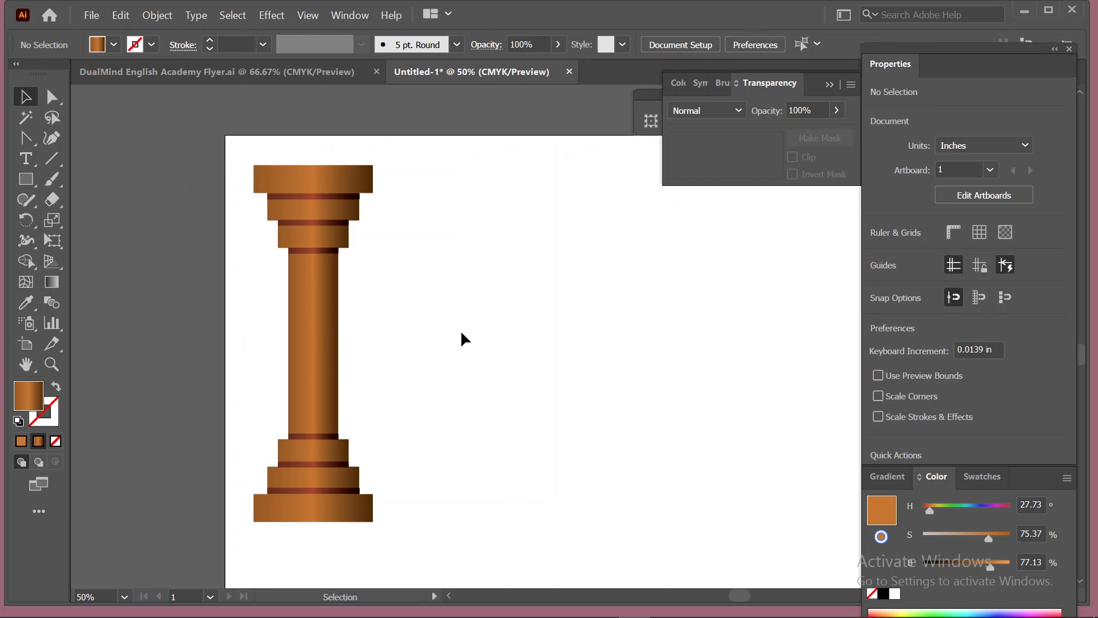
scroll(461, 330, "up", 1)
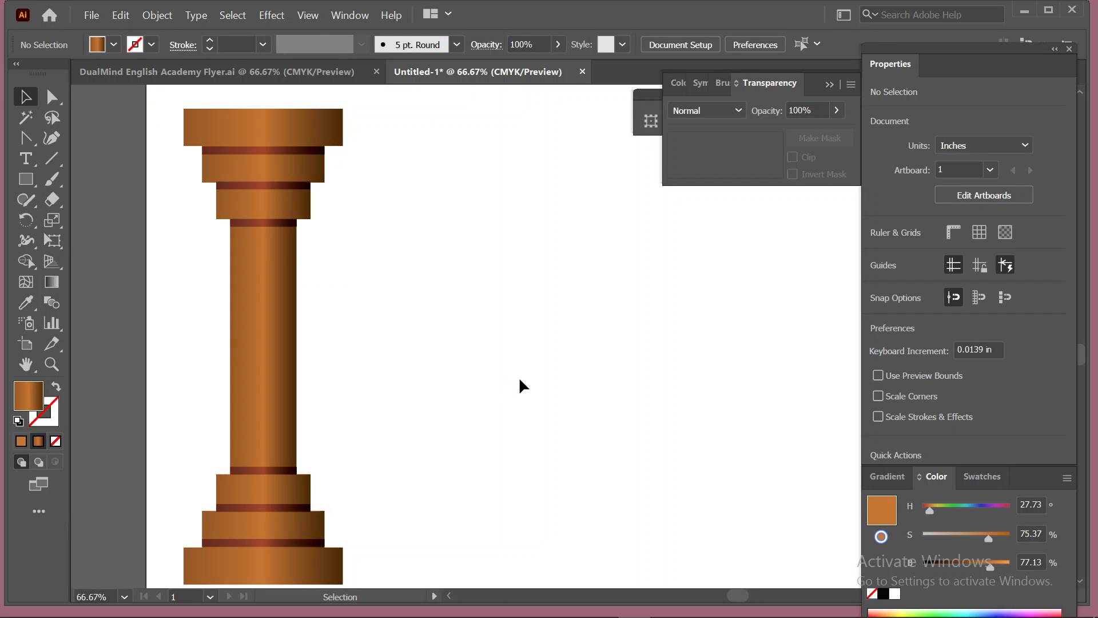
scroll(455, 370, "right", 2)
scroll(457, 366, "down", 1)
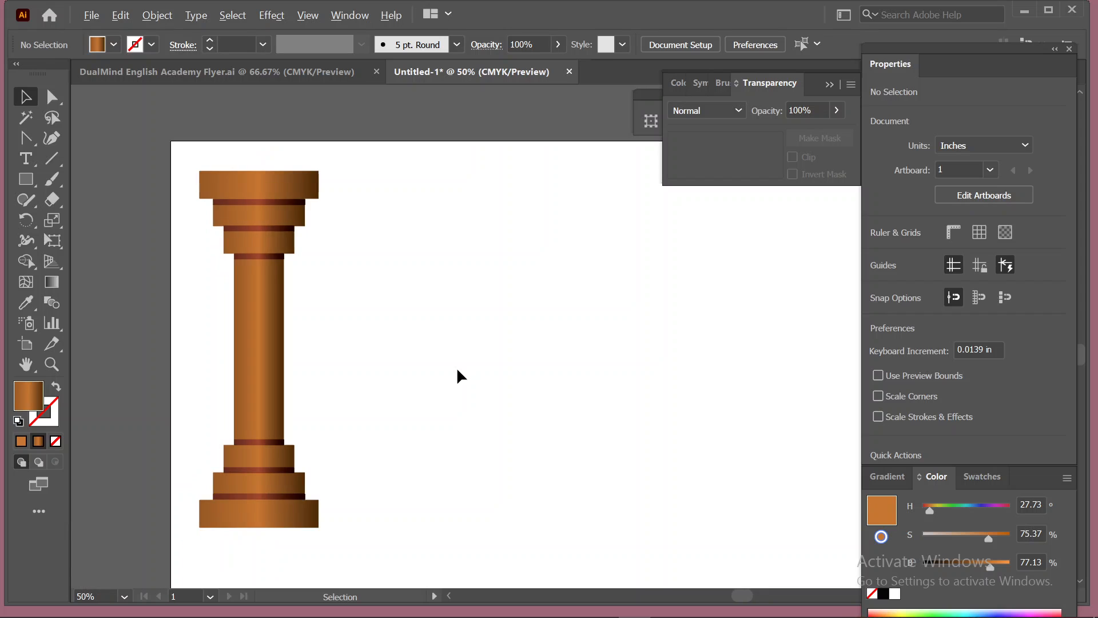
scroll(502, 328, "right", 2)
scroll(502, 329, "down", 1)
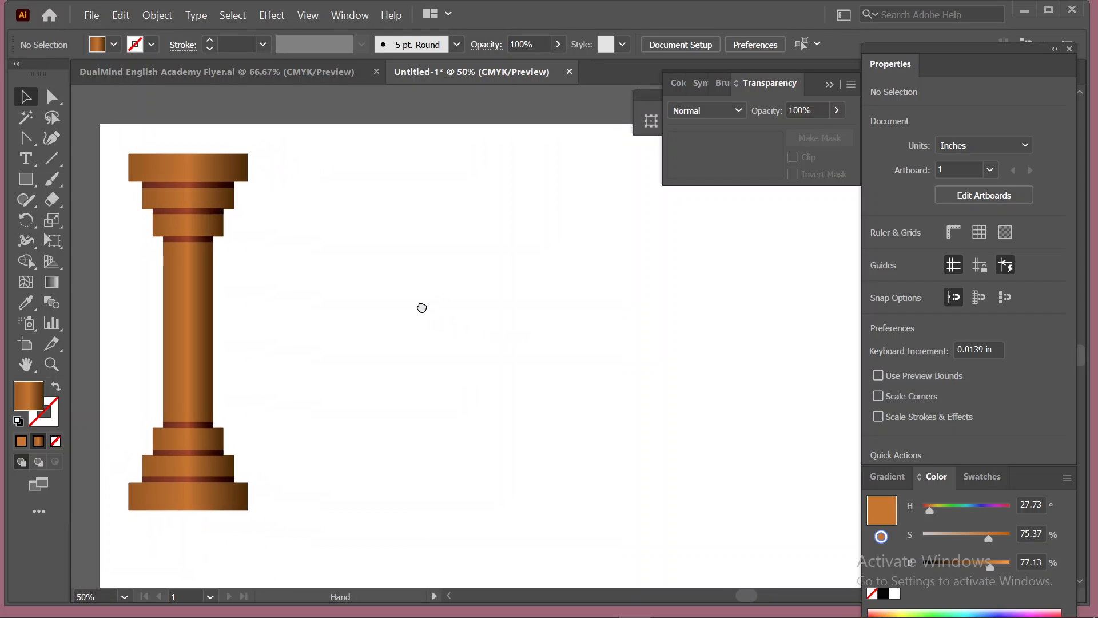
left_click_drag(184, 294, 181, 338)
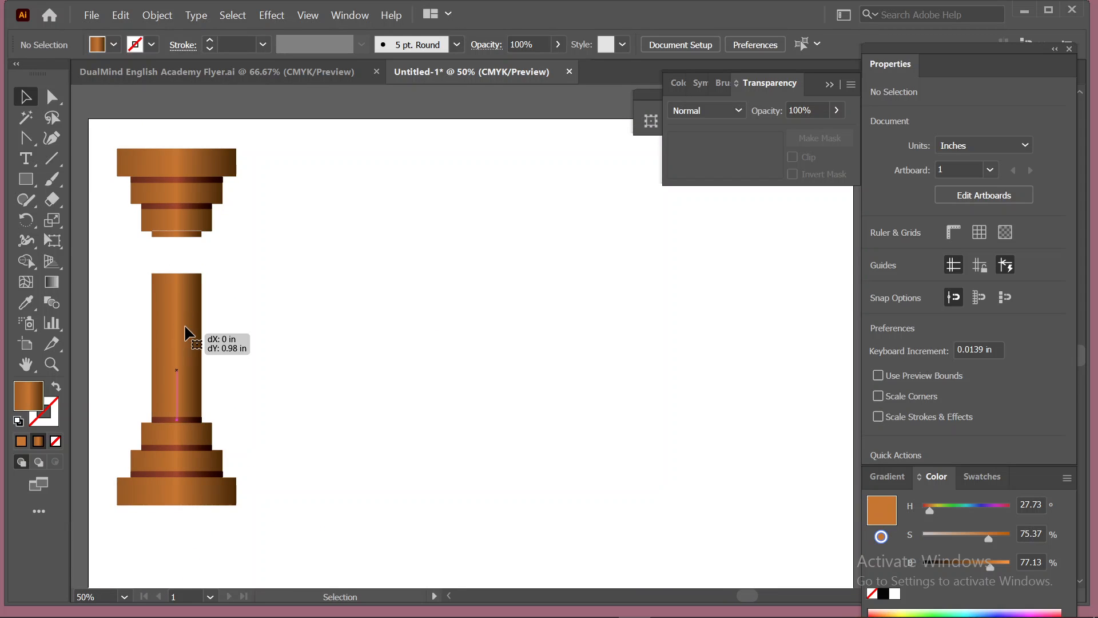
key("ctrl+z")
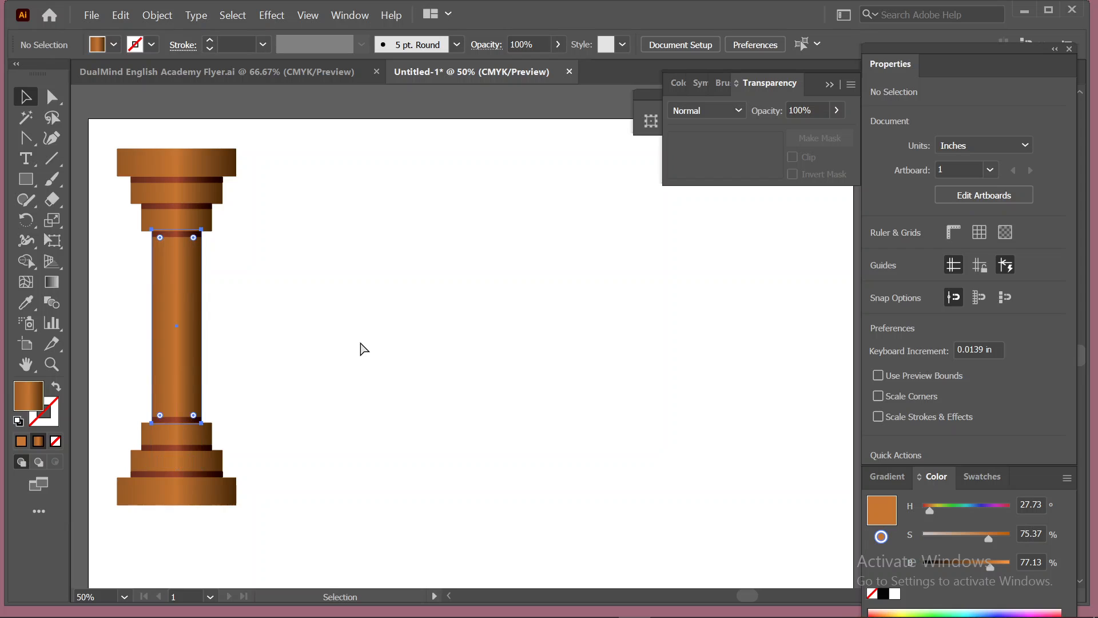
left_click(353, 349)
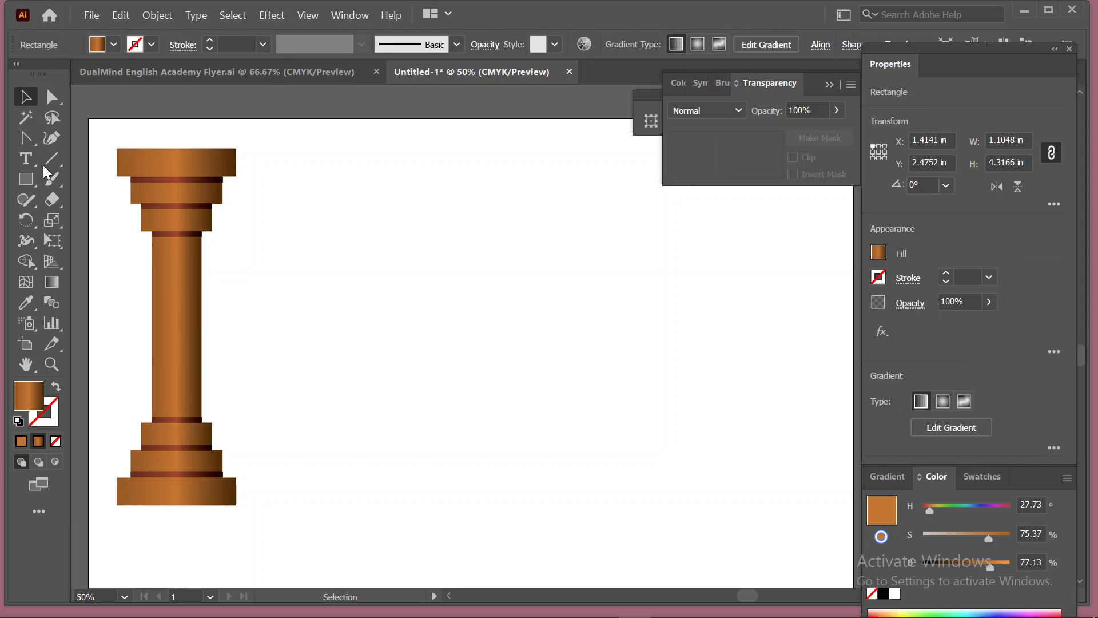
Step: Group the whole column, including cap, shaft and base with their shadow bands, and deselect it
left_click_drag(269, 170, 122, 533)
key("ctrl+g")
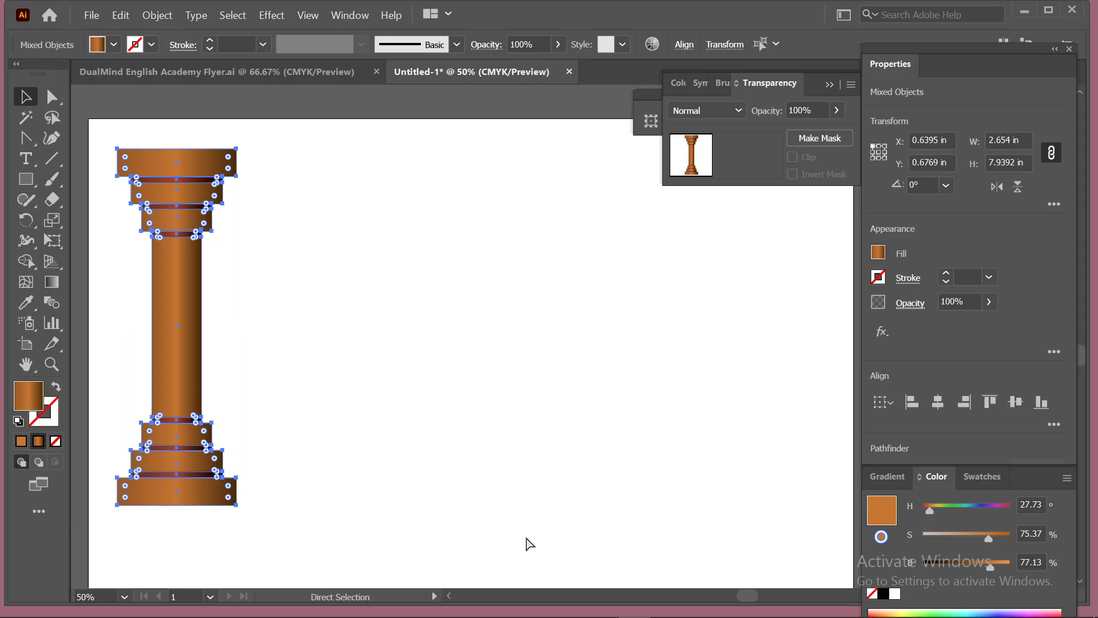
left_click(525, 544)
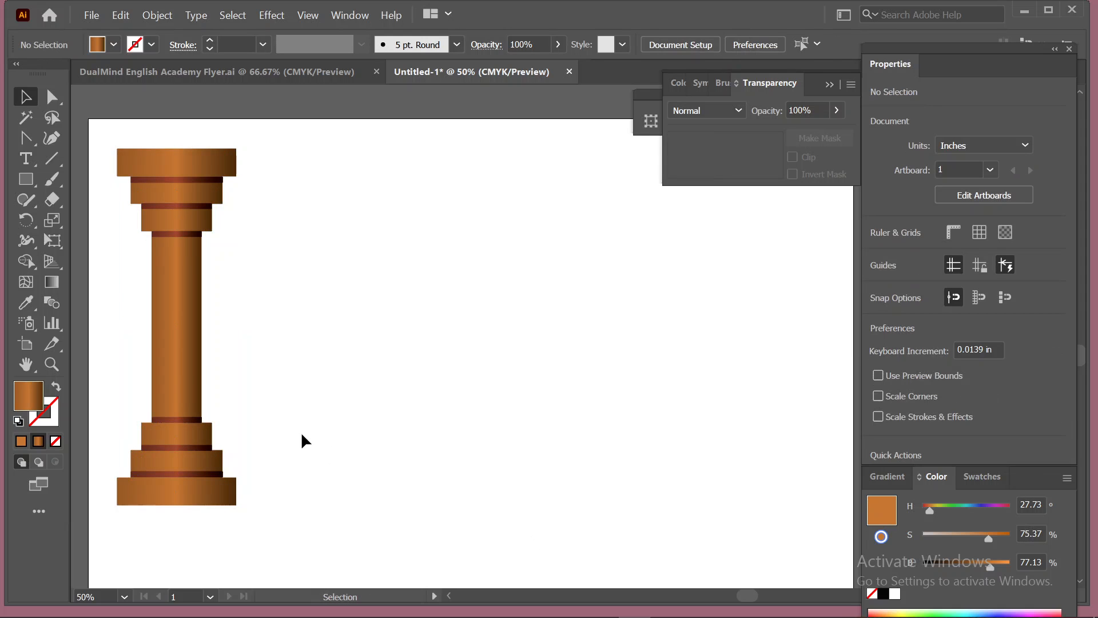
Step: Duplicate the column group straight across to the right side of the artboard, level with the original, and deselect
left_click(191, 351)
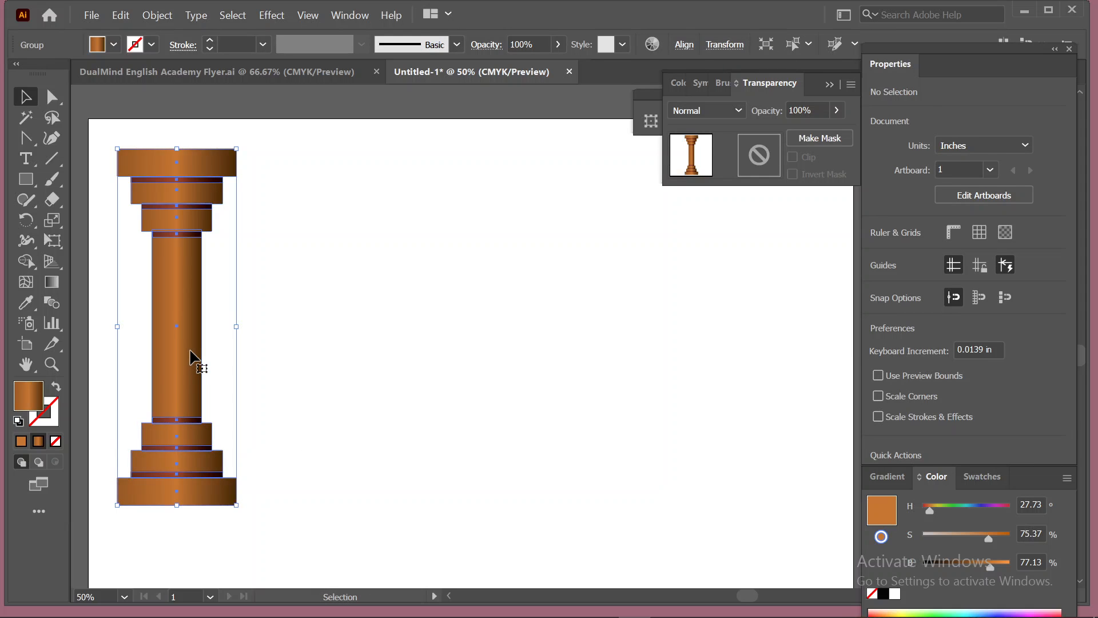
left_click_drag(191, 352, 740, 383)
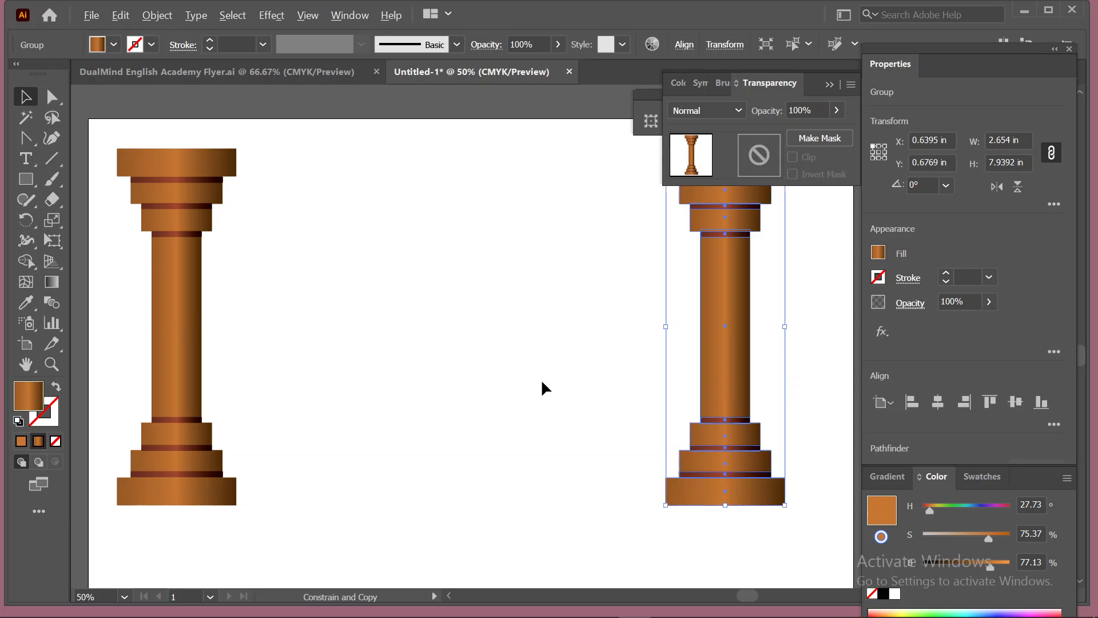
left_click(493, 354)
Step: Select both columns together and shift them down to about Y 0.81 in on the artboard
scroll(493, 354, "up", 3)
scroll(493, 358, "down", 4)
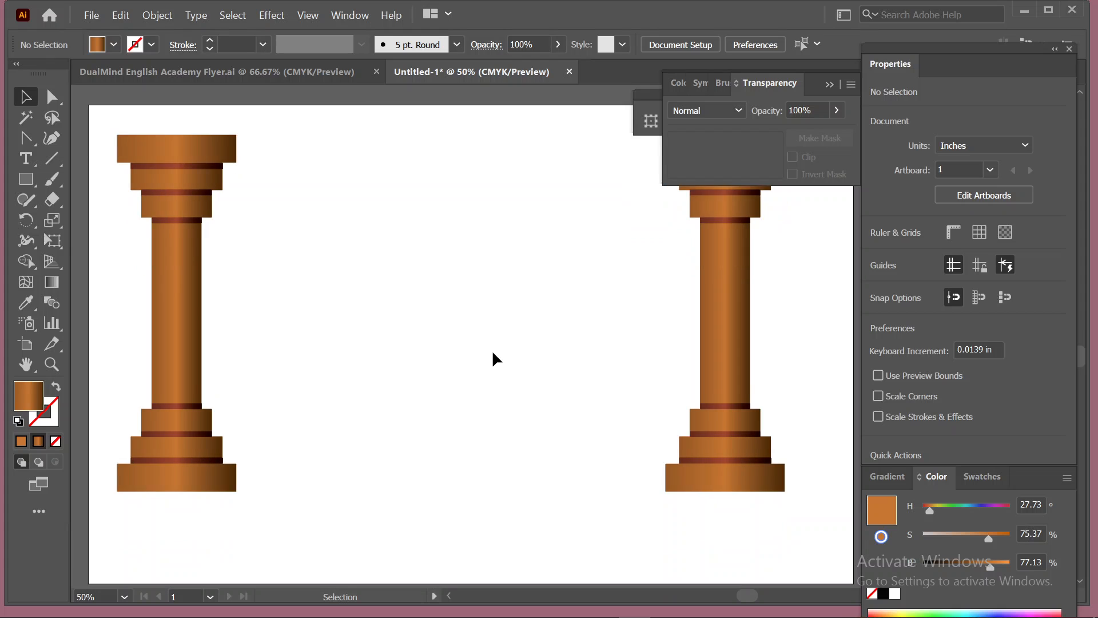
left_click(176, 332)
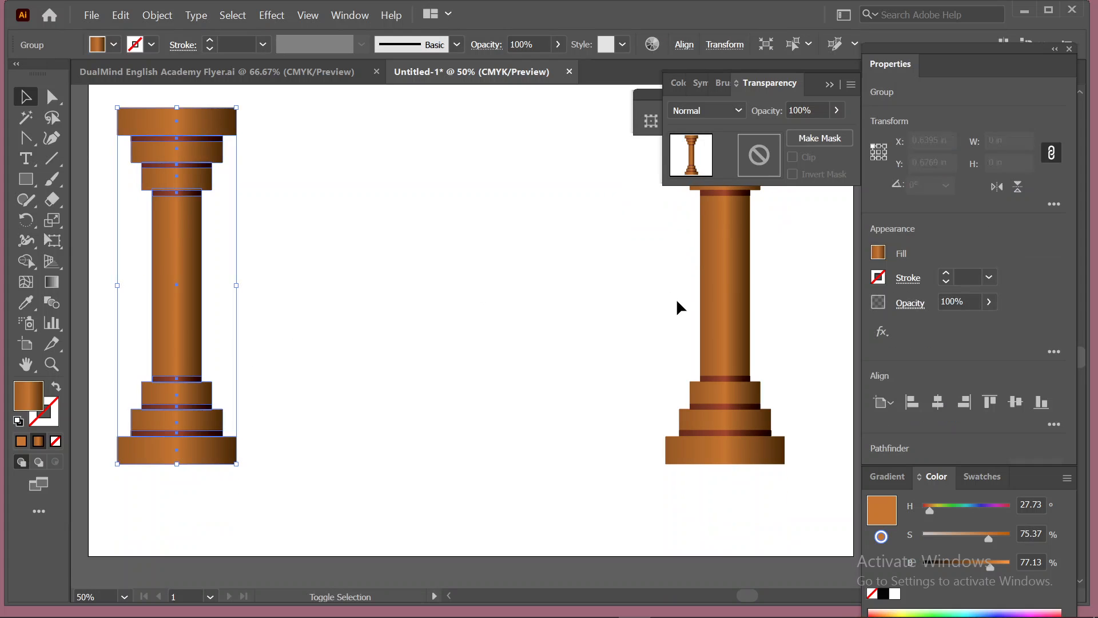
left_click(726, 307, "shift")
key("shift+Down")
key("shift+Down")
key("shift+Down")
key("shift+Down")
key("shift+Down")
key("shift+Down")
key("shift+Down")
key("shift+Down")
key("shift+Down")
key("shift+Down")
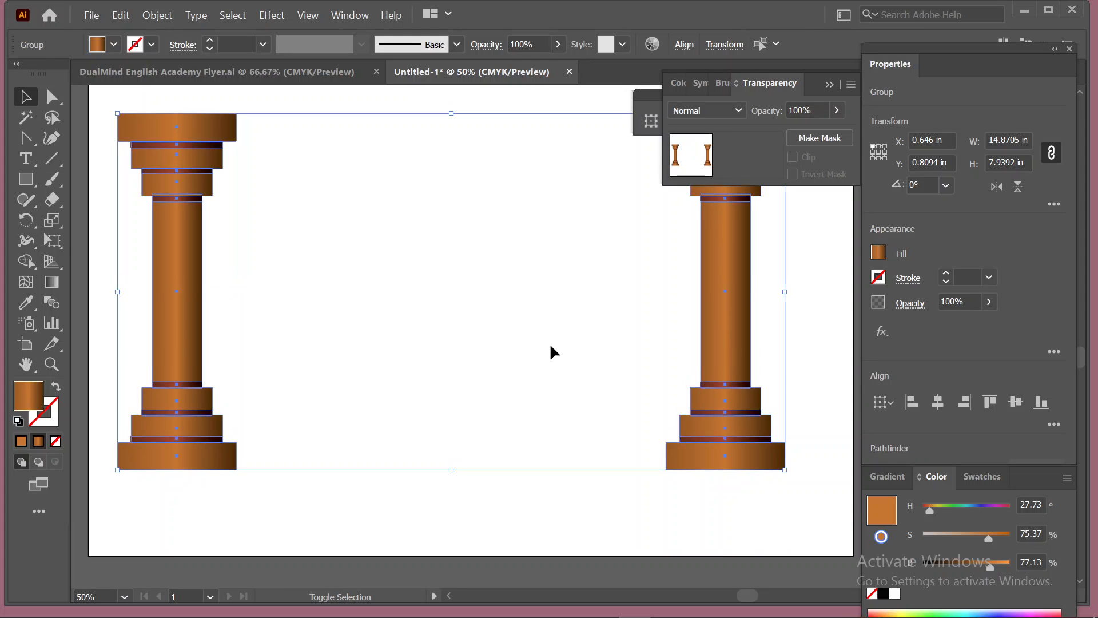
Step: Move both columns down together to about Y 2.34 in on the artboard, and deselect them
key("shift+Down")
key("shift+Down")
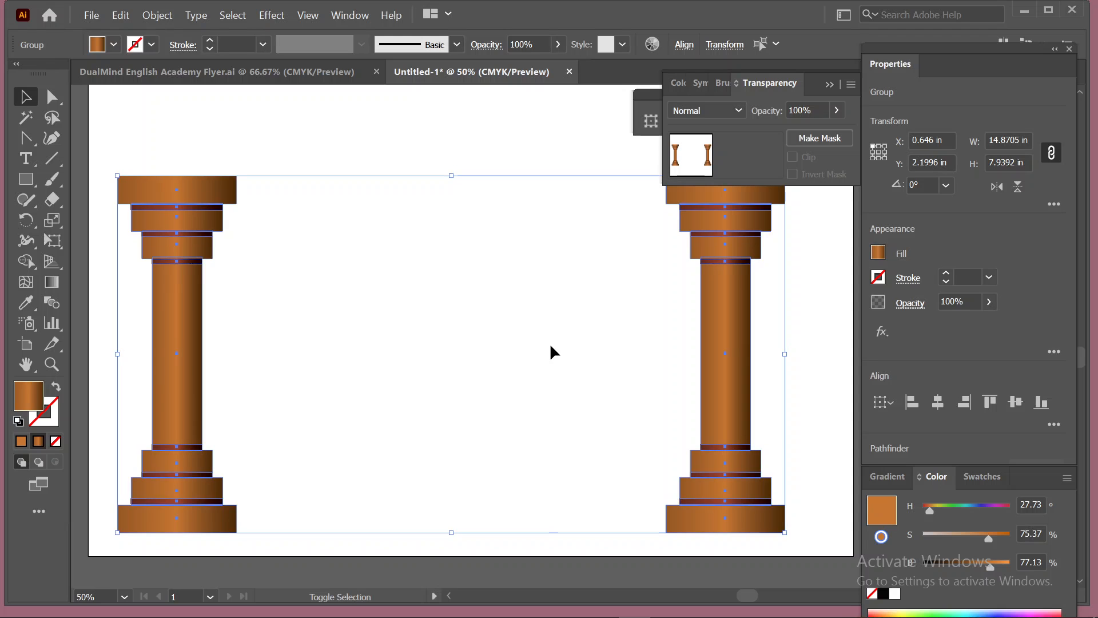
scroll(550, 345, "up", 4)
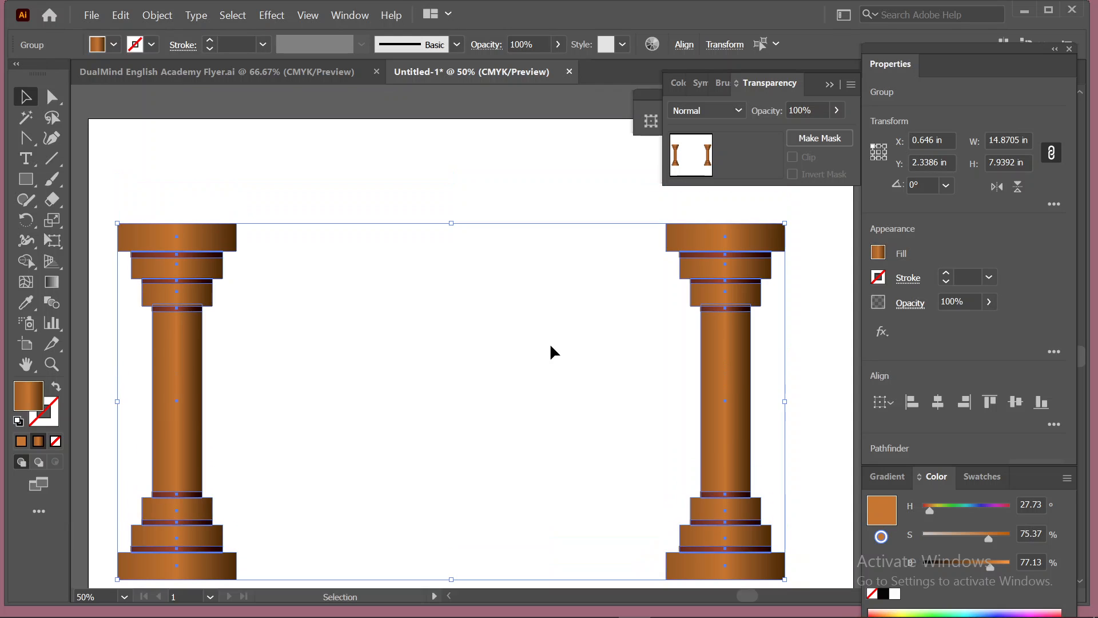
left_click(532, 203)
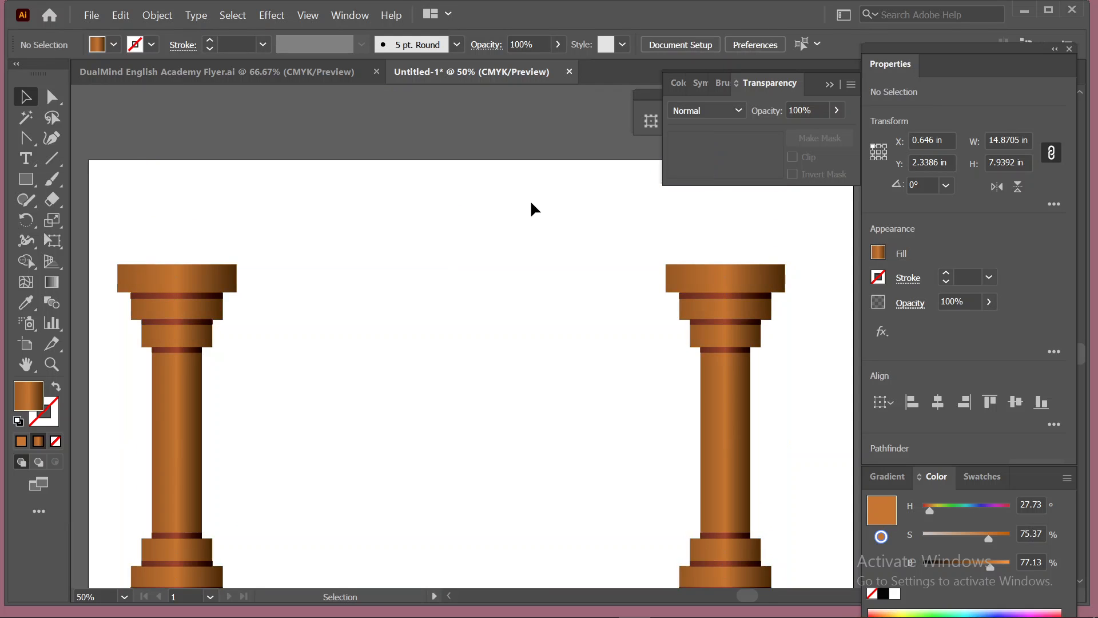
Step: Draw a gradient-filled rectangular beam about 14.87 × 1.6 in resting on both column caps, spanning their outer edges, and deselect it
left_click(26, 179)
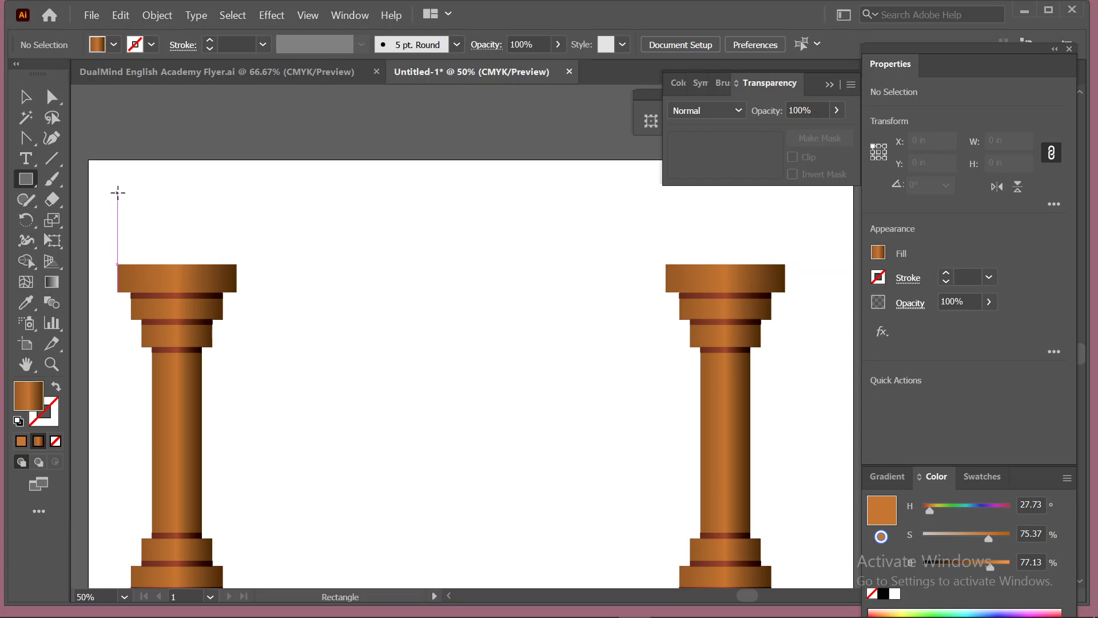
left_click_drag(117, 193, 785, 265)
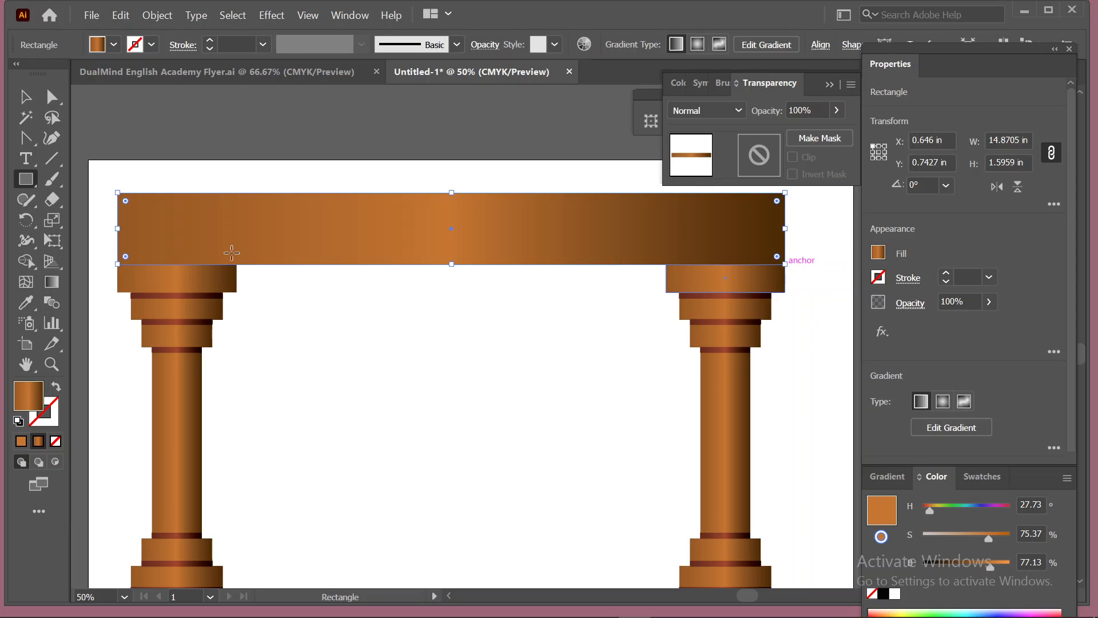
left_click(25, 96)
left_click(394, 425)
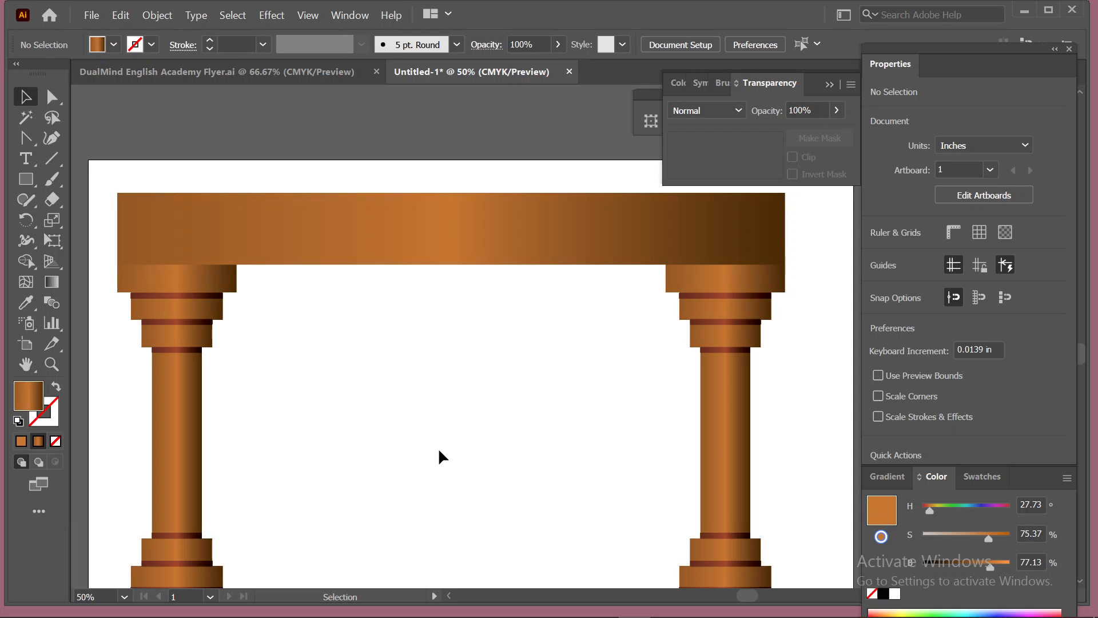
scroll(439, 452, "down", 4)
scroll(435, 451, "up", 4)
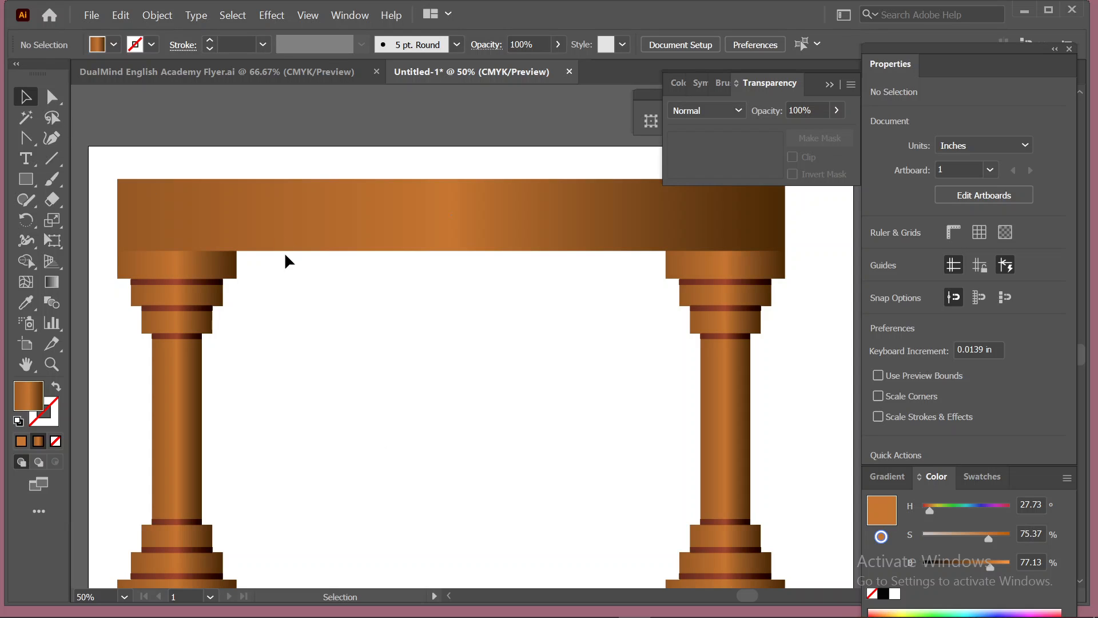
Step: Group the beam and both columns into a single archway, and deselect it
left_click(267, 200)
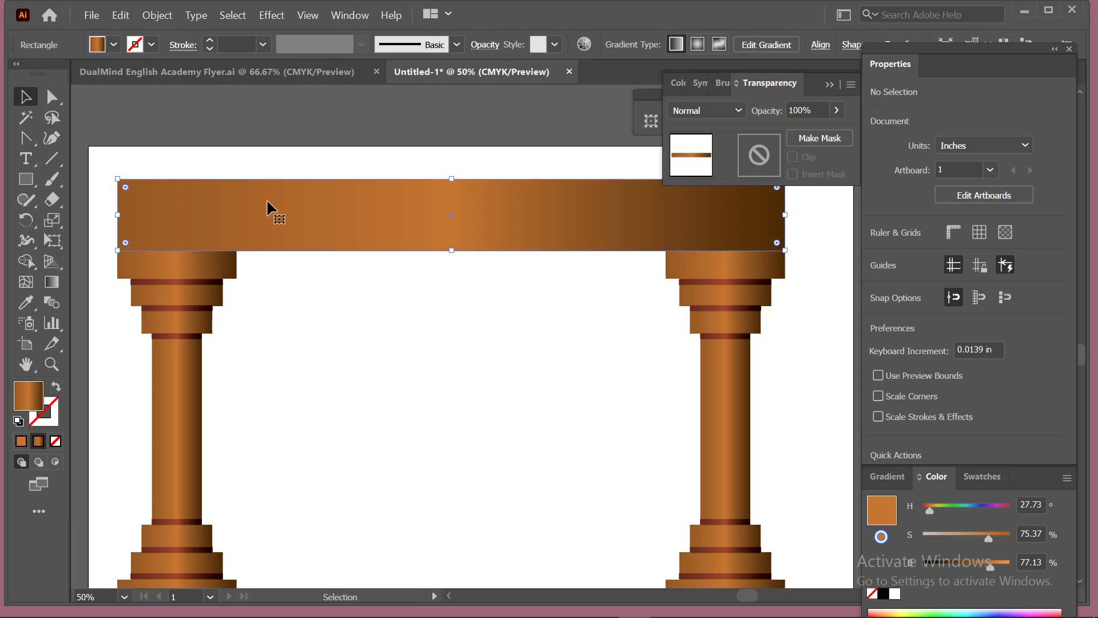
left_click(388, 339)
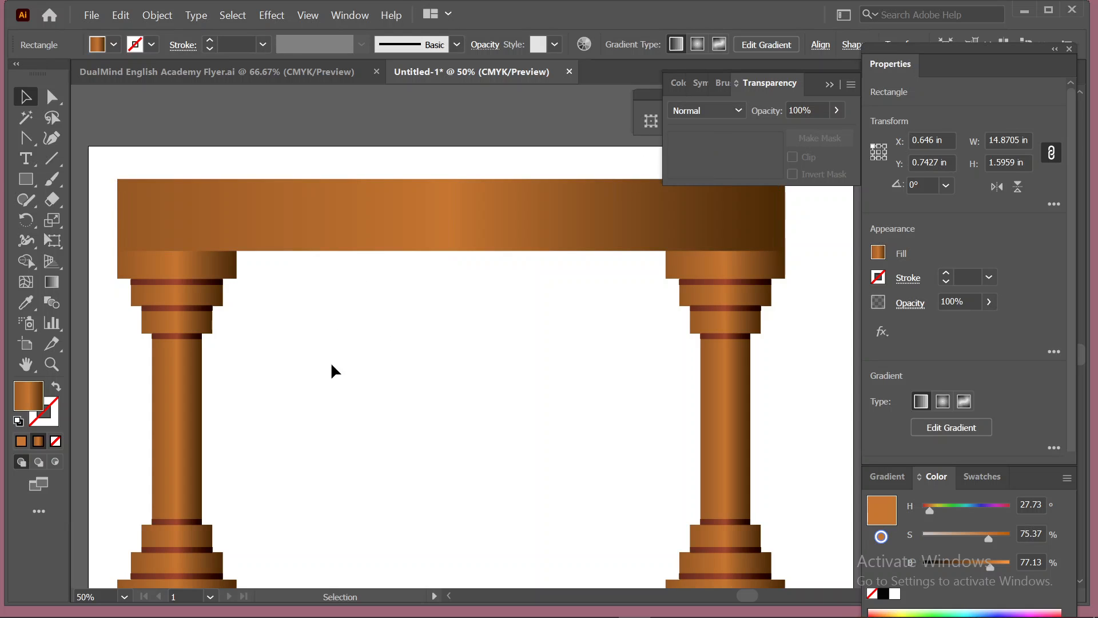
scroll(343, 377, "down", 3)
scroll(379, 390, "up", 2)
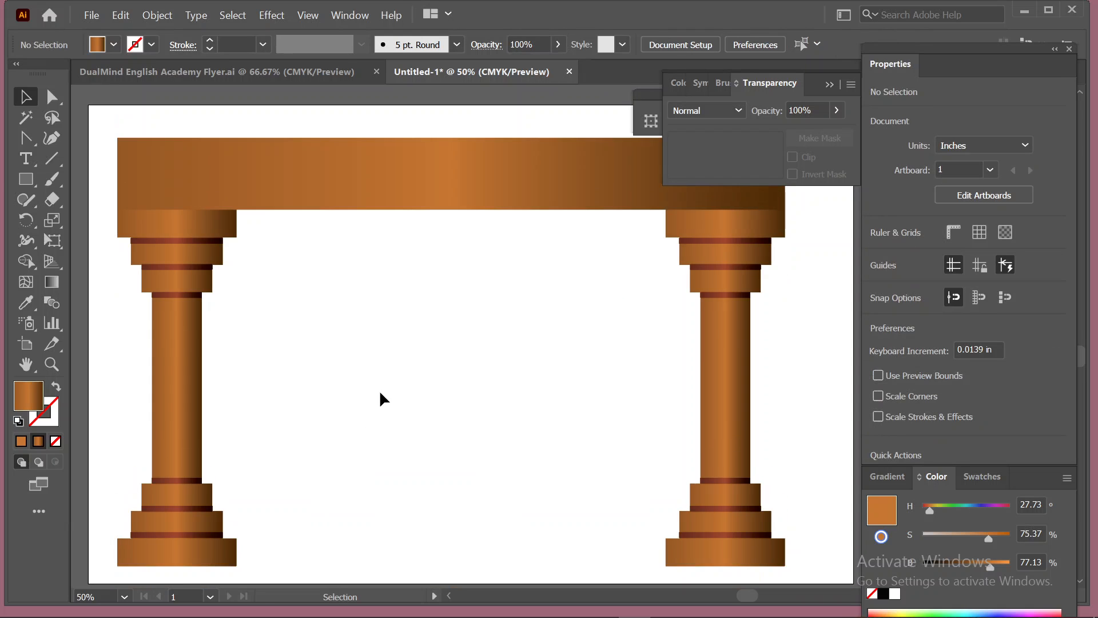
left_click_drag(104, 130, 752, 535)
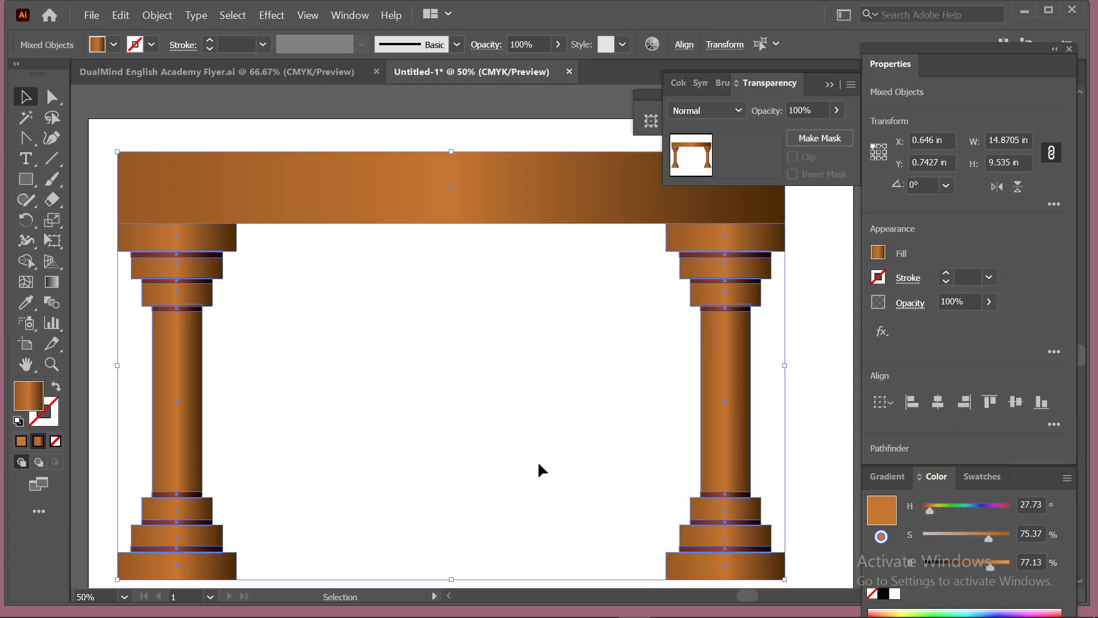
key("ctrl+g")
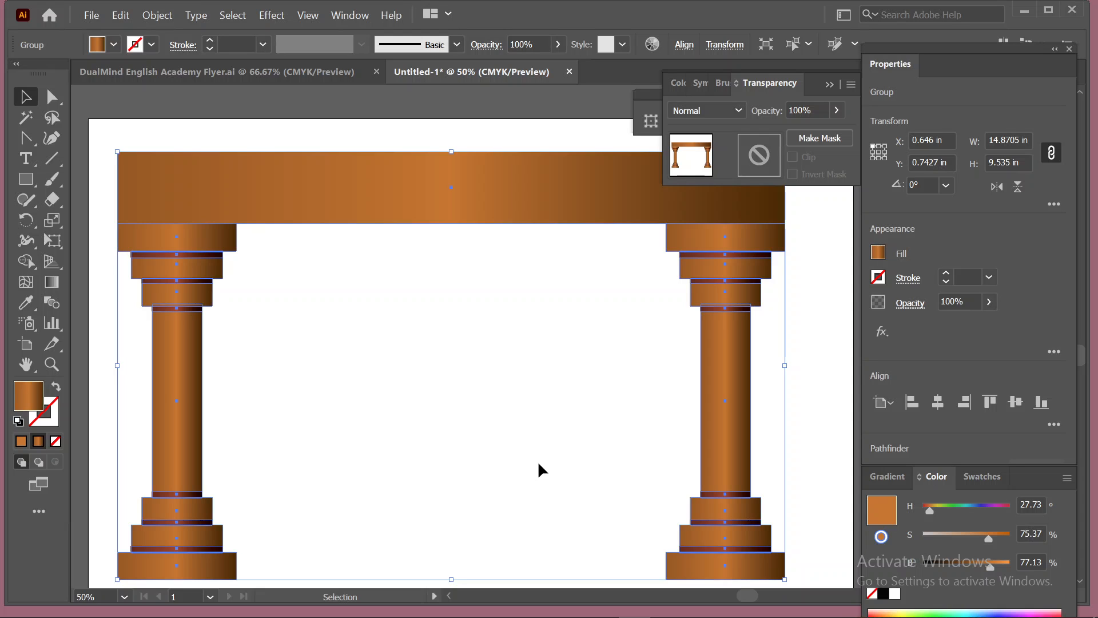
left_click(332, 131)
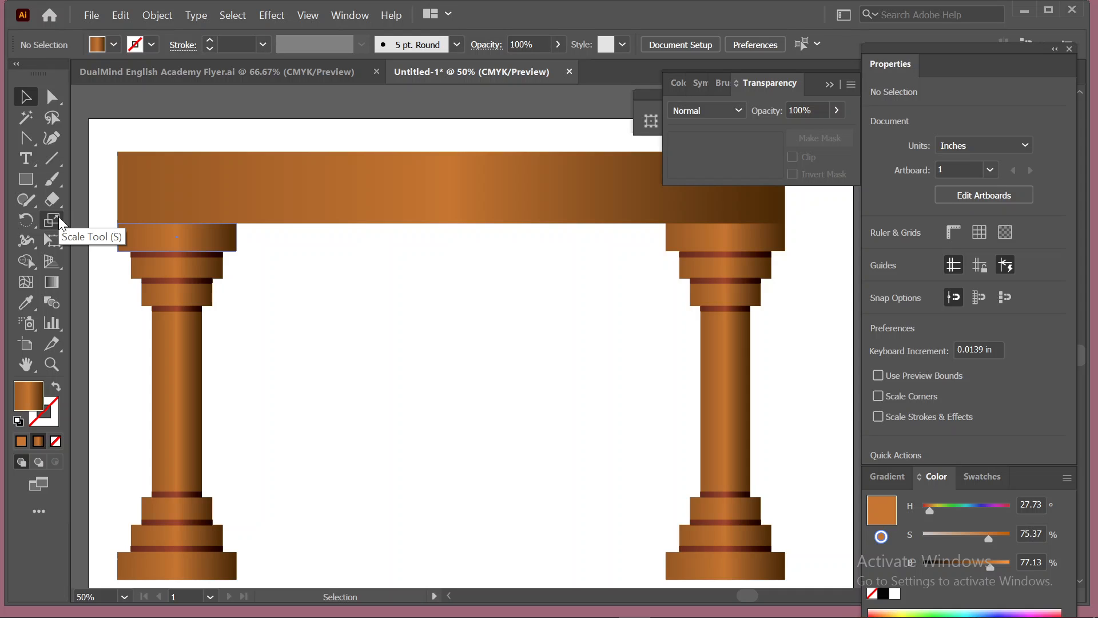
Step: Select the grouped archway for the Scale tool, with the reference point just below the beam's middle
left_click(305, 184)
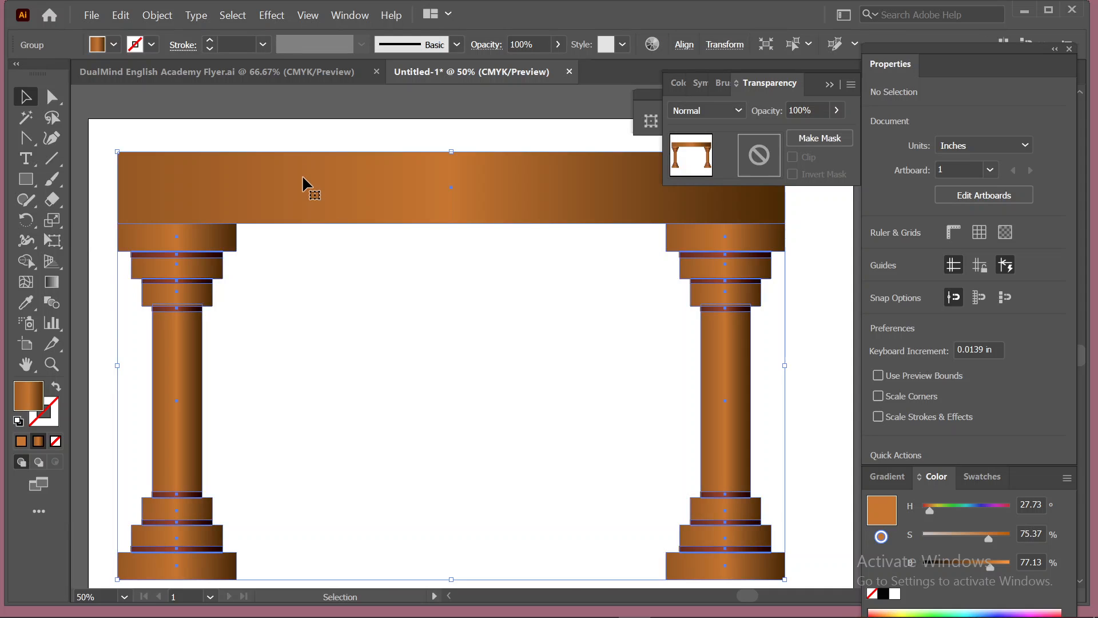
left_click(57, 220)
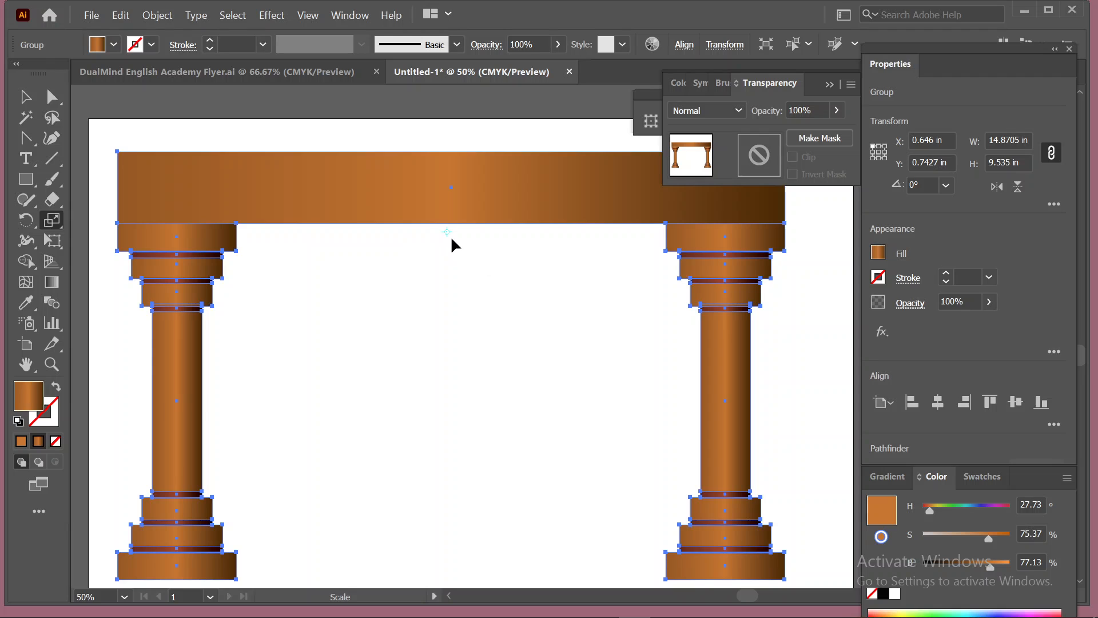
scroll(669, 407, "down", 1)
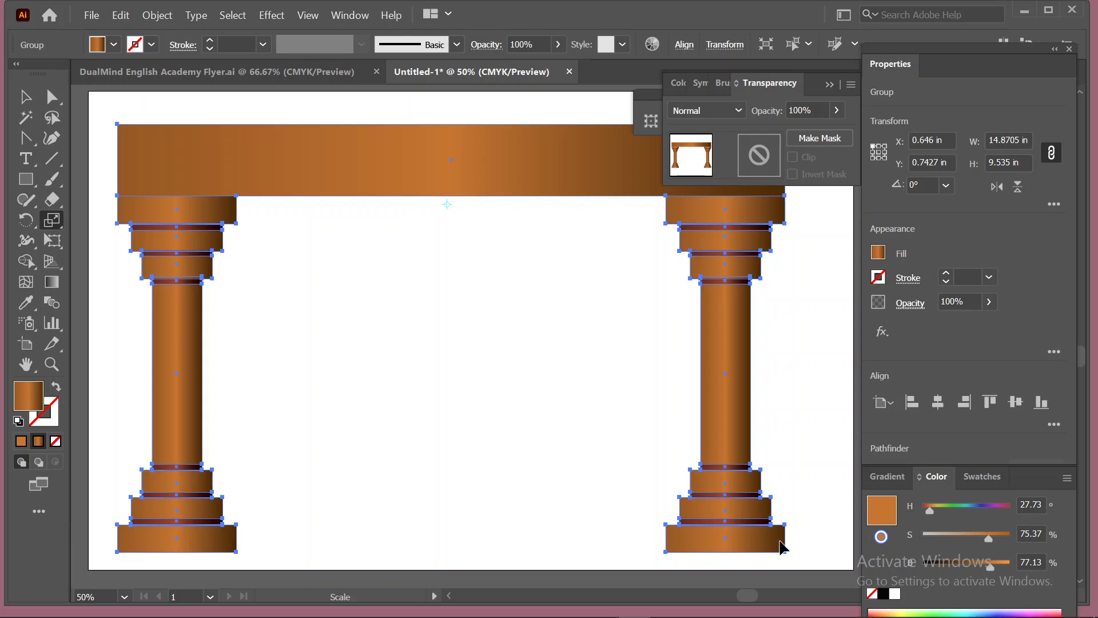
Step: Try scaled-down copies of the archway from different reference points, undoing each one and cancelling the Scale settings
left_click_drag(780, 541, 682, 523)
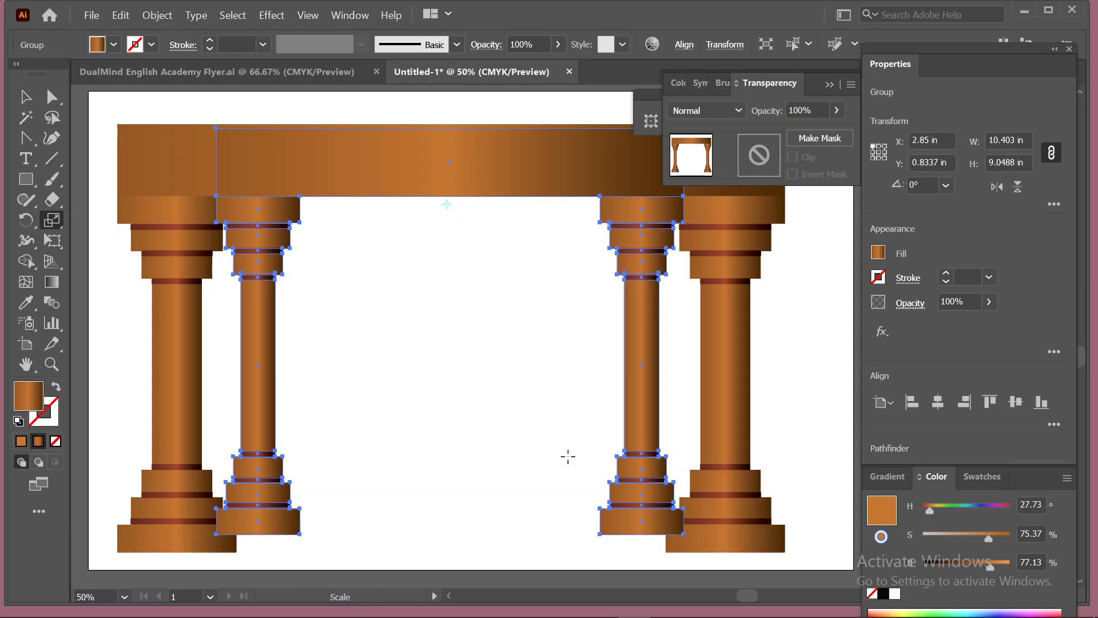
key("ctrl+z")
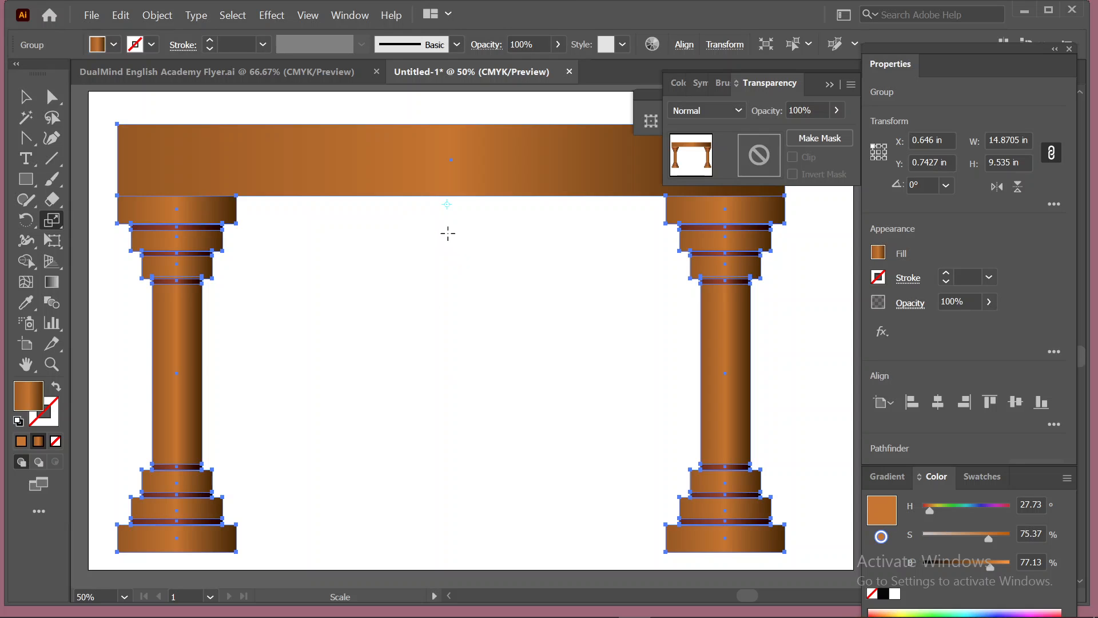
left_click(441, 248)
left_click_drag(740, 542, 654, 517)
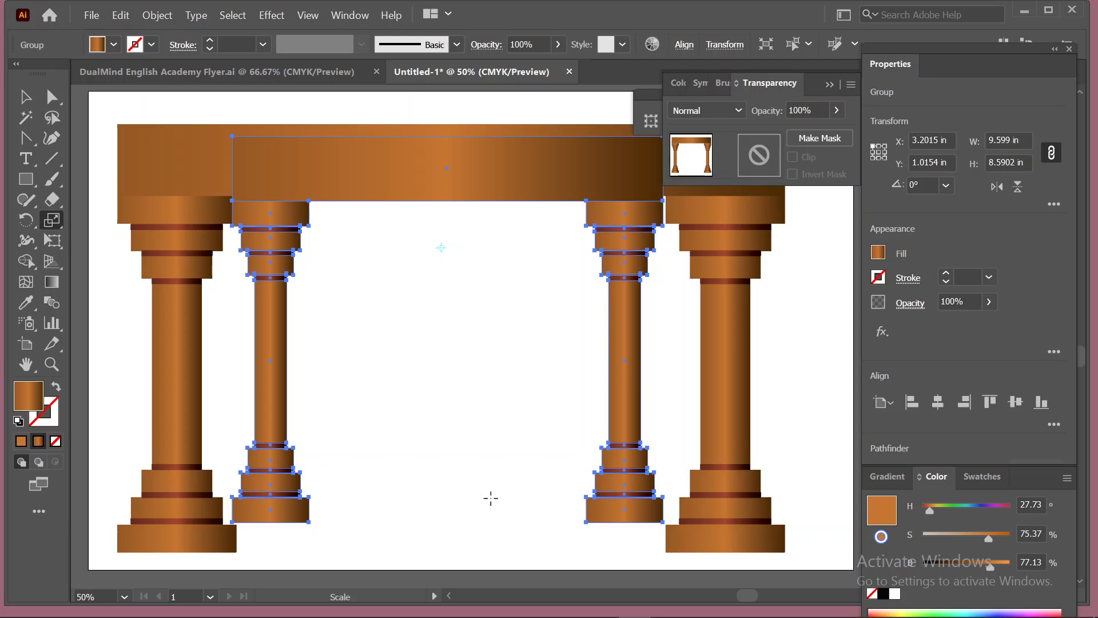
key("ctrl+z")
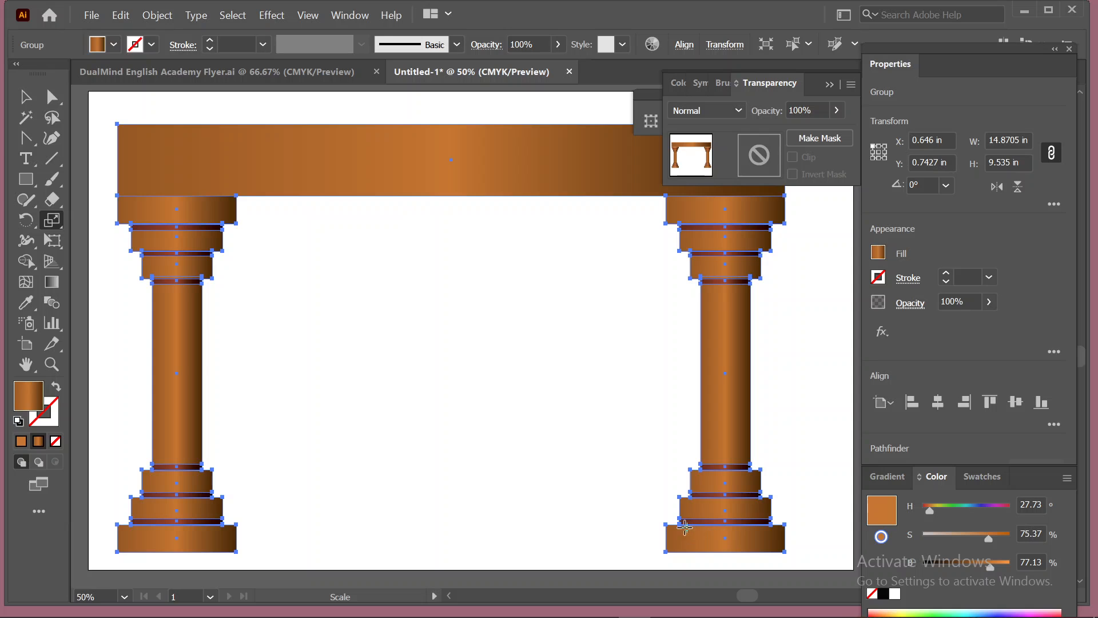
left_click(652, 519)
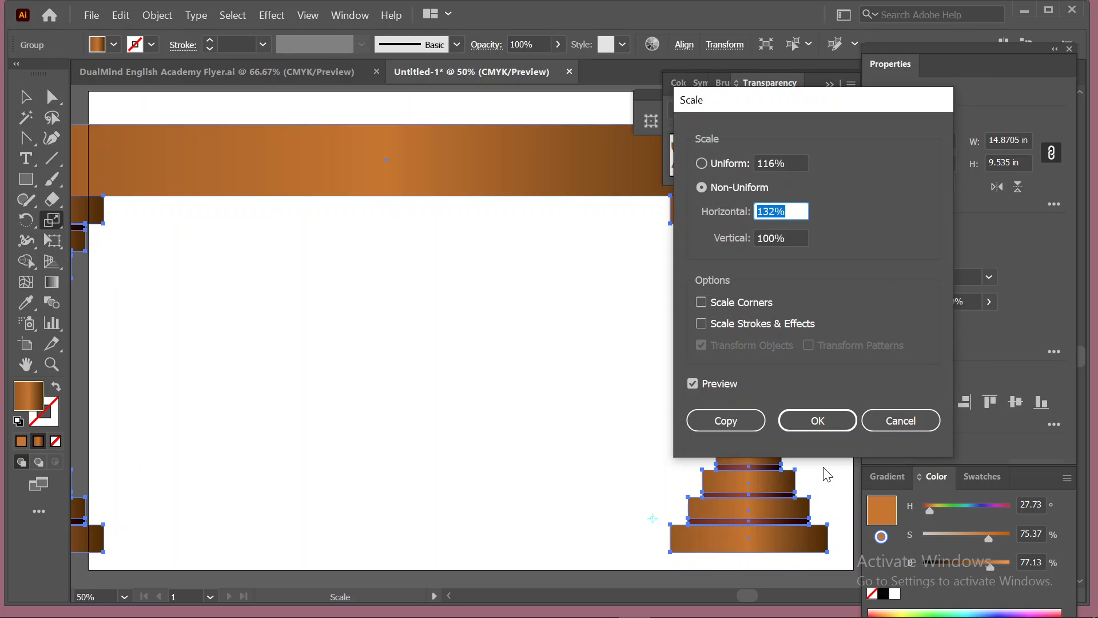
left_click(888, 426)
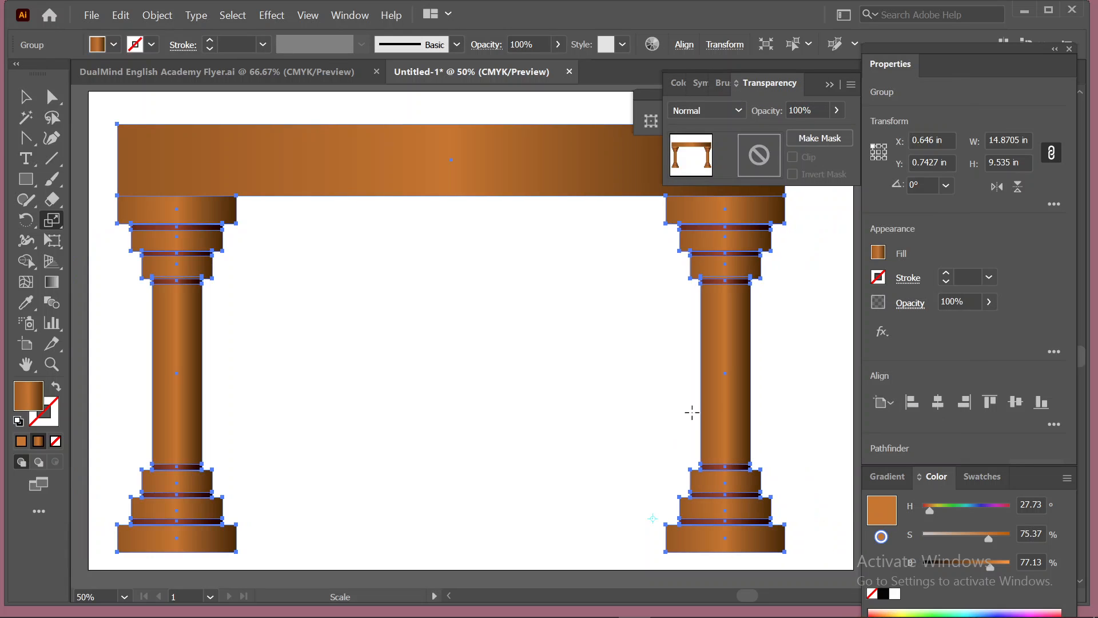
Step: Scale a copy of the archway to about 9.26 × 8.61 in around a point below the beam's centre, repeat the transformation twelve times, and deselect
left_click(448, 236)
left_click_drag(769, 542, 641, 516)
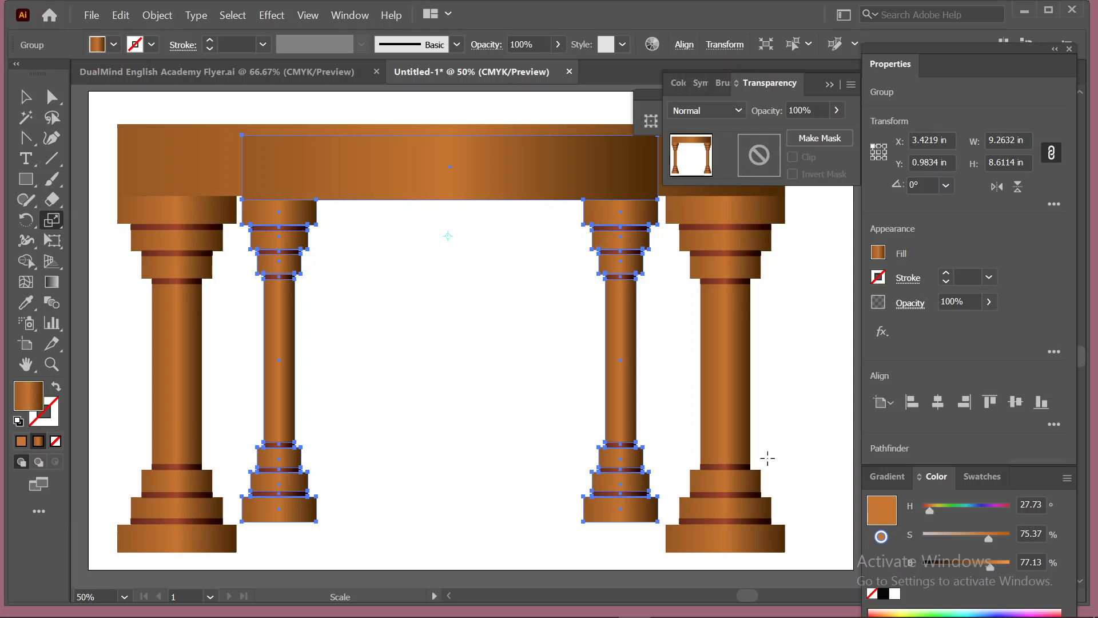
key("ctrl+d")
key("ctrl+d")
key("ctrl+d")
key("ctrl+d")
key("ctrl+d")
key("ctrl+d")
key("ctrl+d")
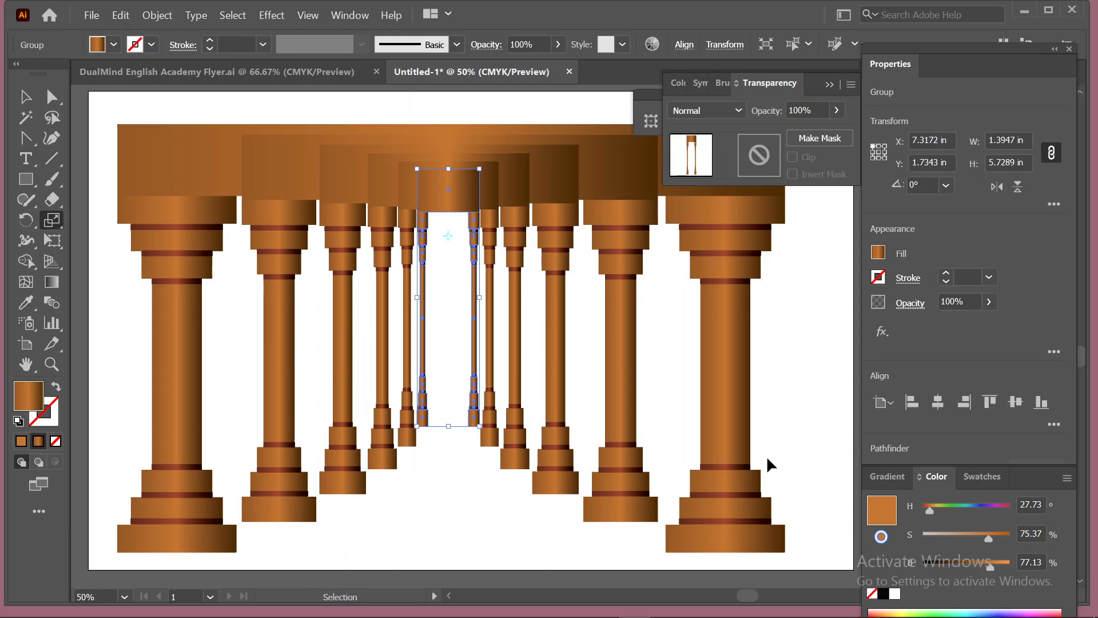
key("ctrl+d")
key("ctrl+d")
key("ctrl+d")
key("ctrl+d")
key("ctrl+d")
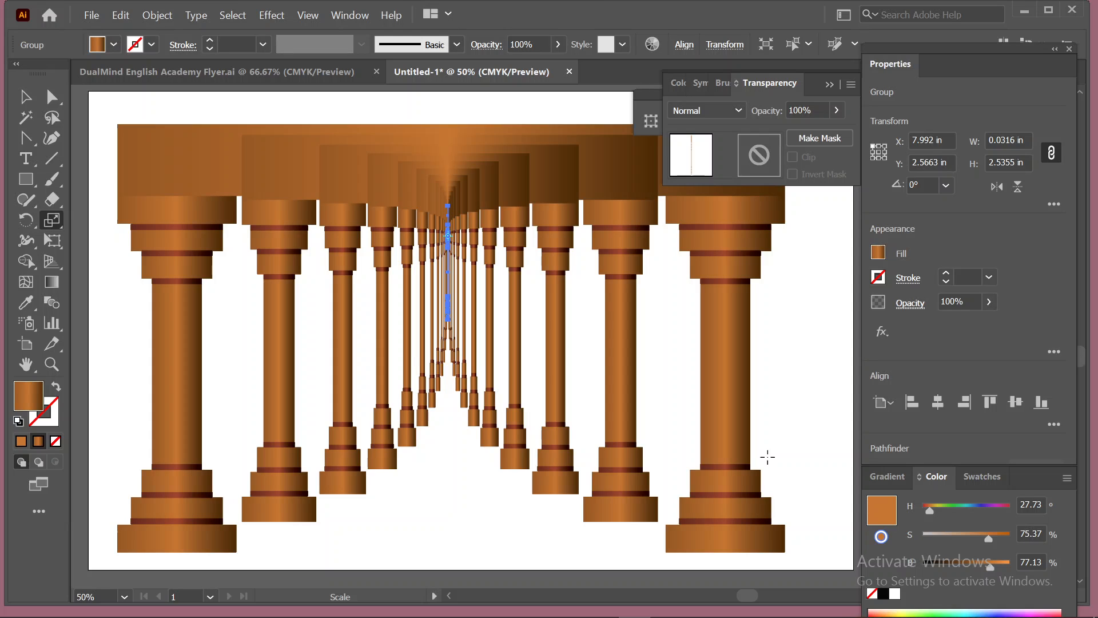
scroll(588, 412, "up", 2)
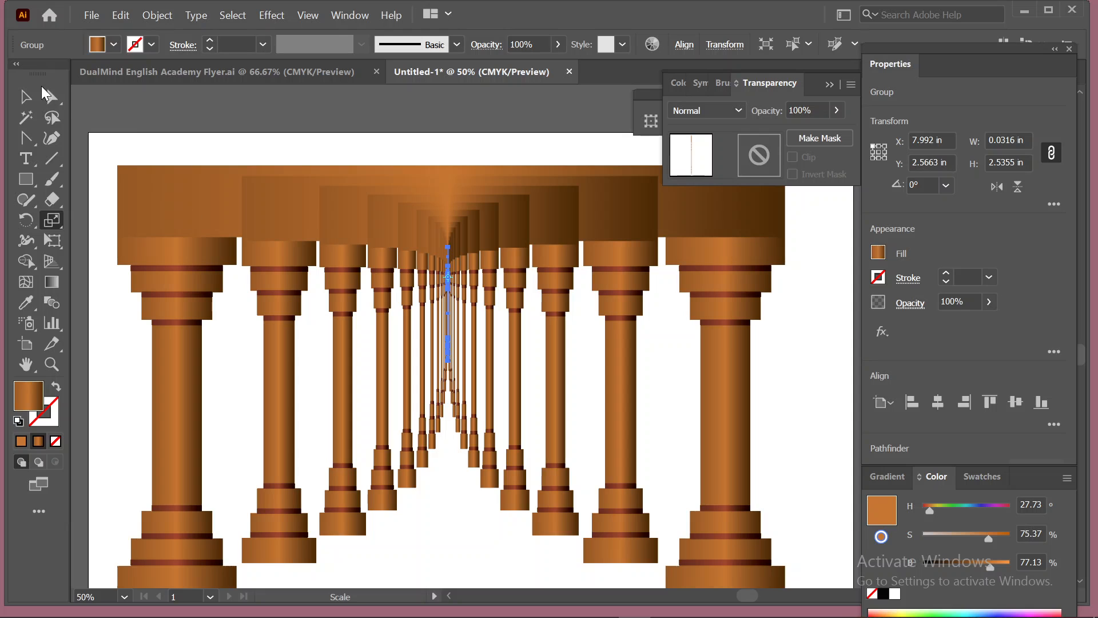
left_click(26, 97)
left_click(122, 149)
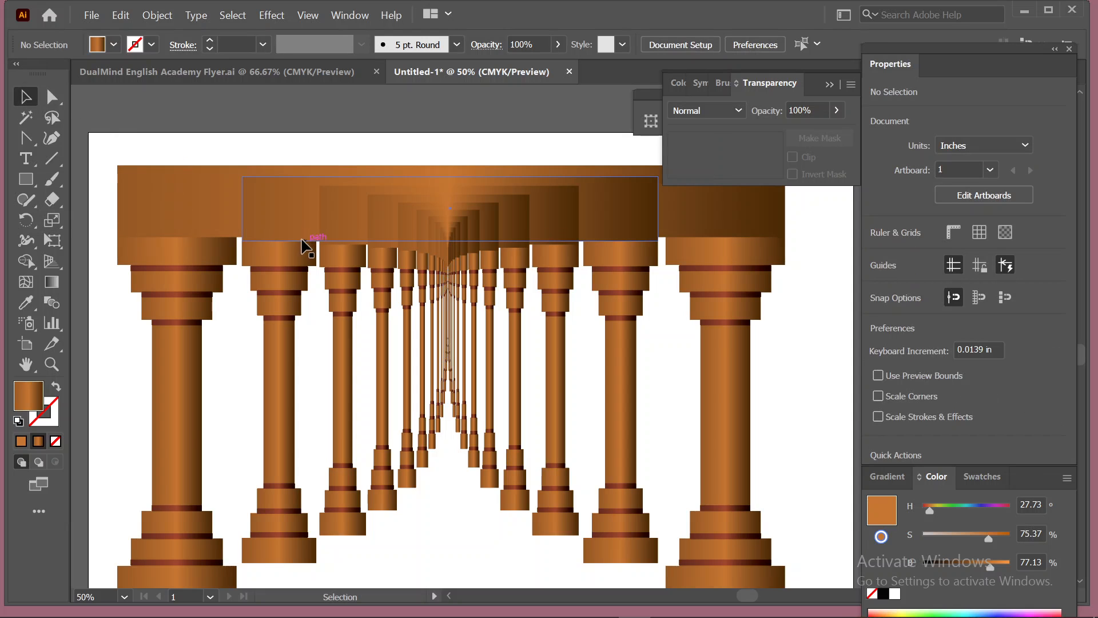
Step: Select all the scaled inner archways and send them backward behind the large front archway, and deselect
left_click_drag(305, 354, 641, 388)
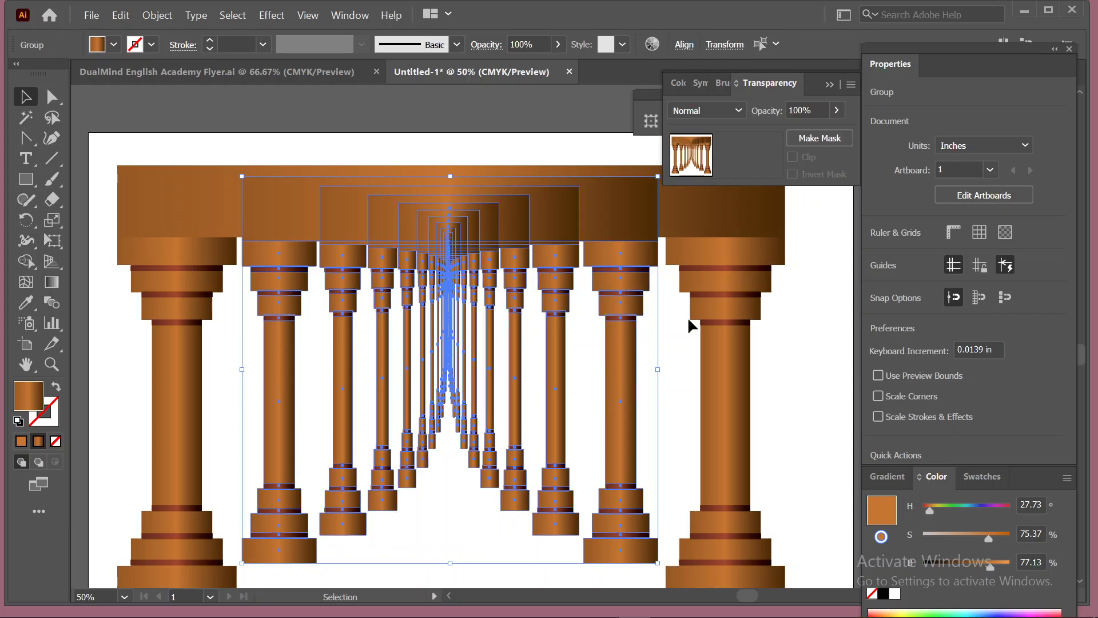
right_click(278, 225)
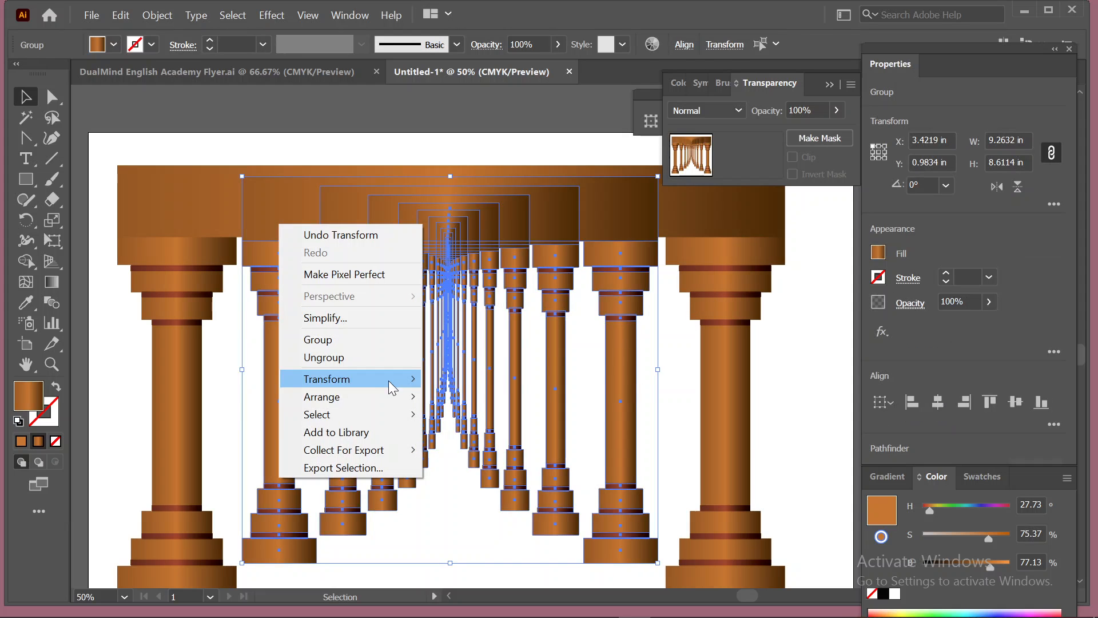
mouse_move(392, 382)
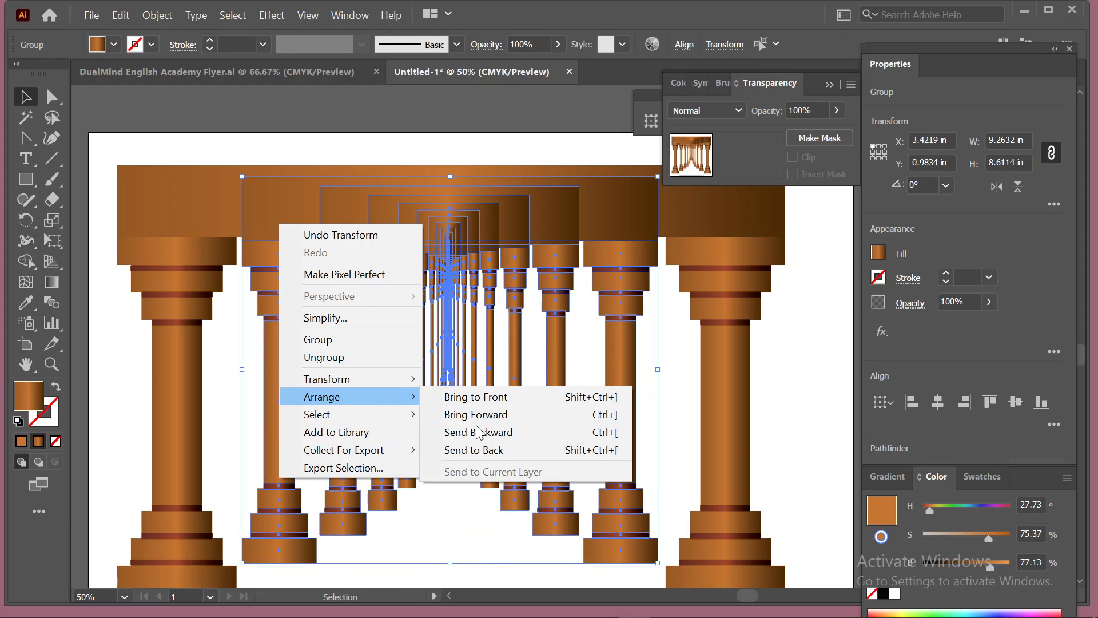
left_click(507, 433)
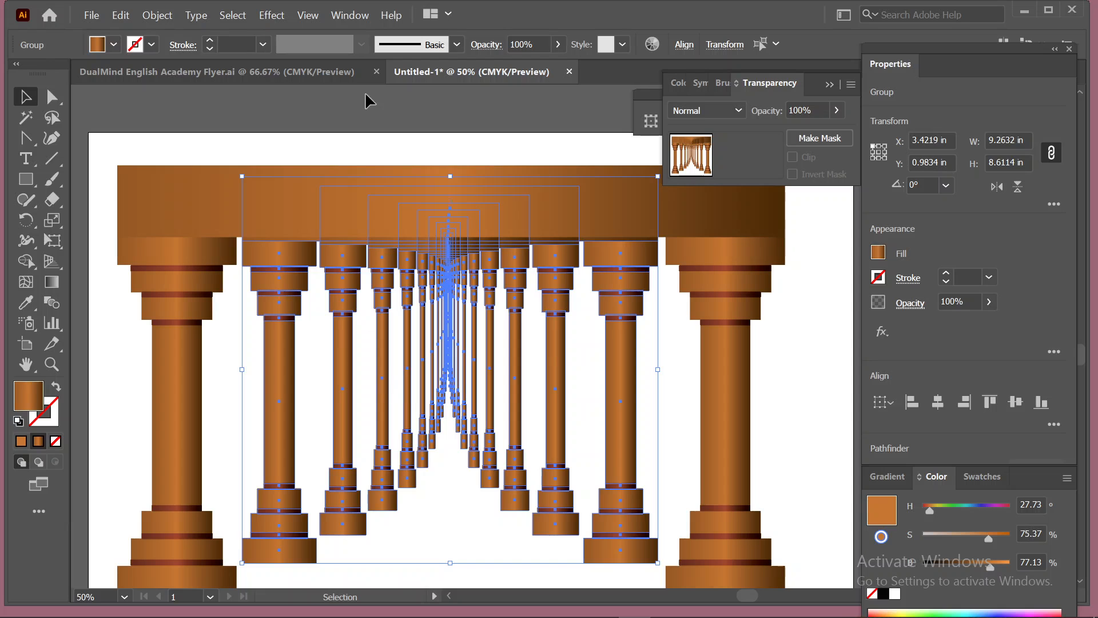
left_click(389, 147)
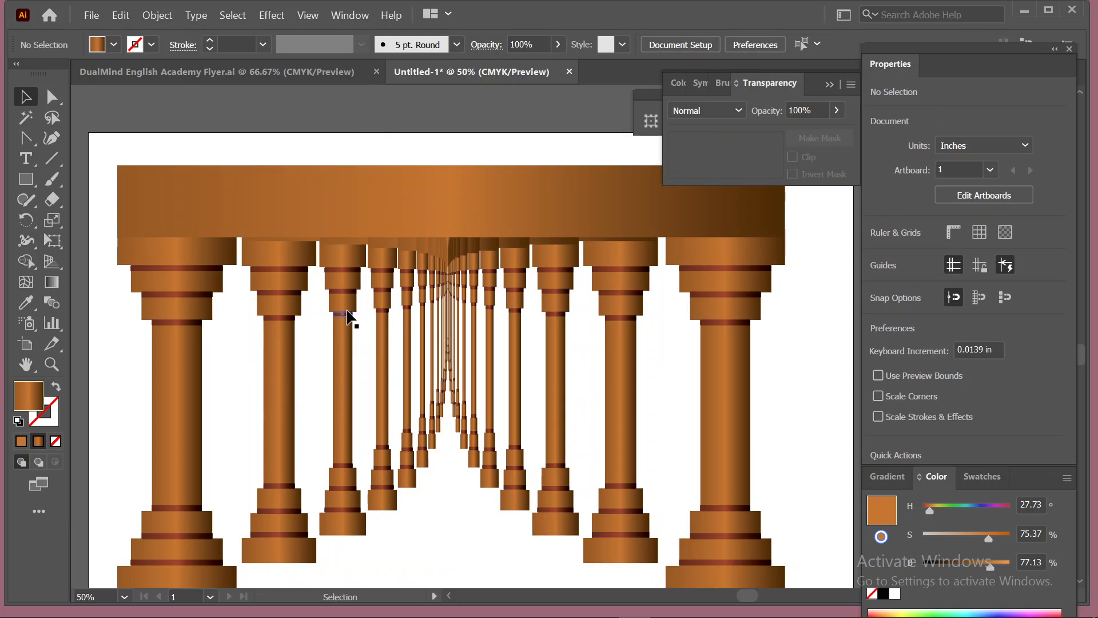
Step: Send the second scaled archway copy, the third archway from outside, backward one level and deselect it
left_click(349, 314)
right_click(349, 315)
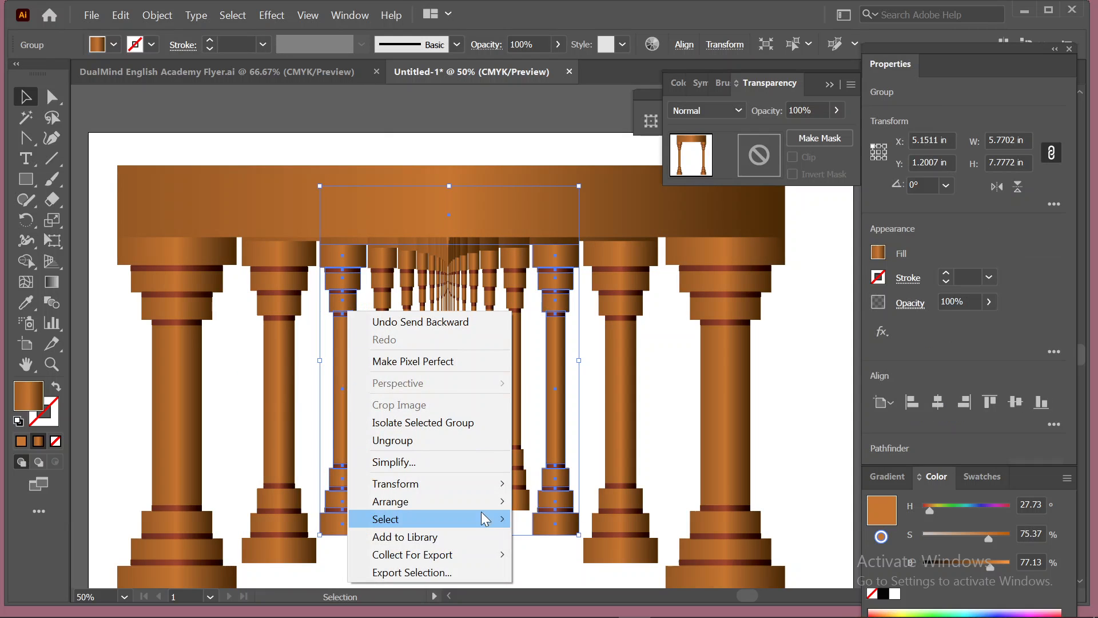
mouse_move(509, 503)
left_click(568, 537)
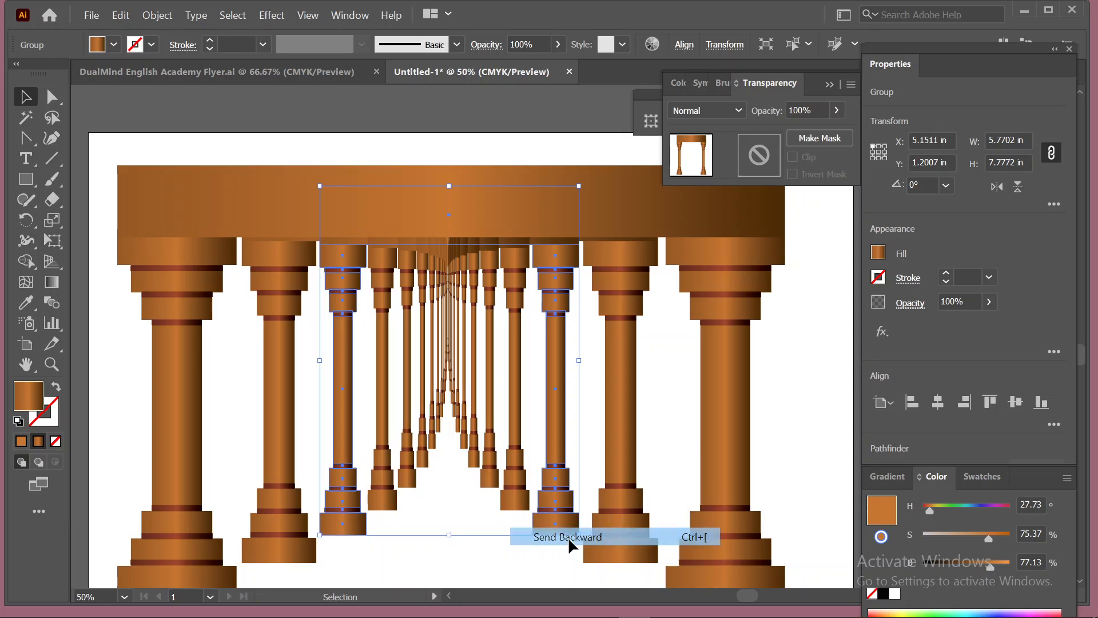
left_click(791, 346)
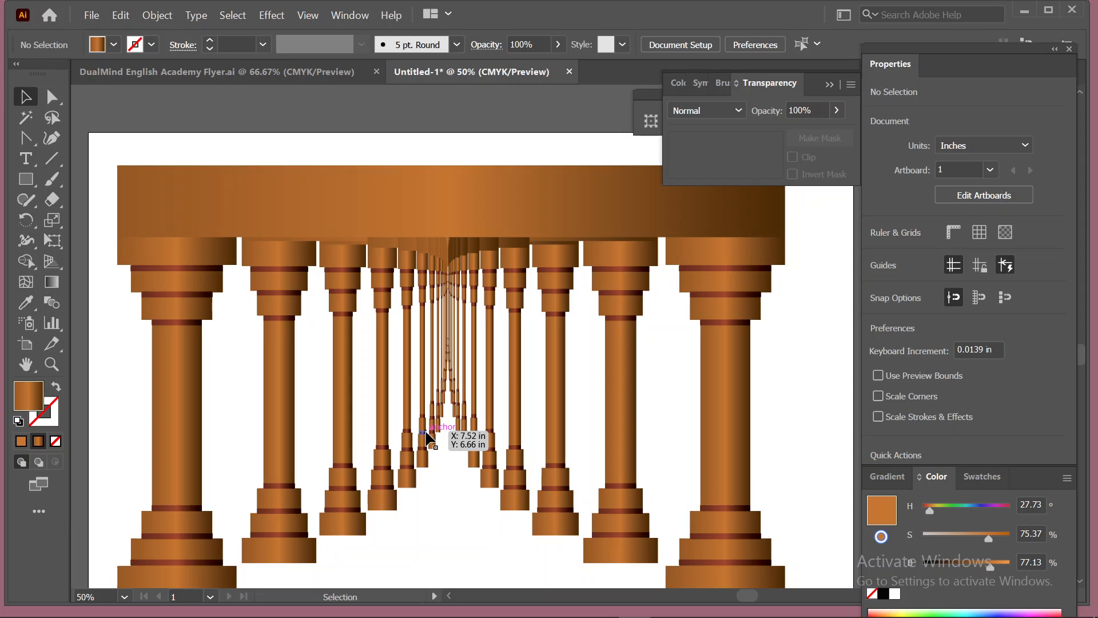
Step: Delete all the smaller archways inside the large front archway, including the tiny ones around the vanishing point
left_click_drag(233, 375, 643, 412)
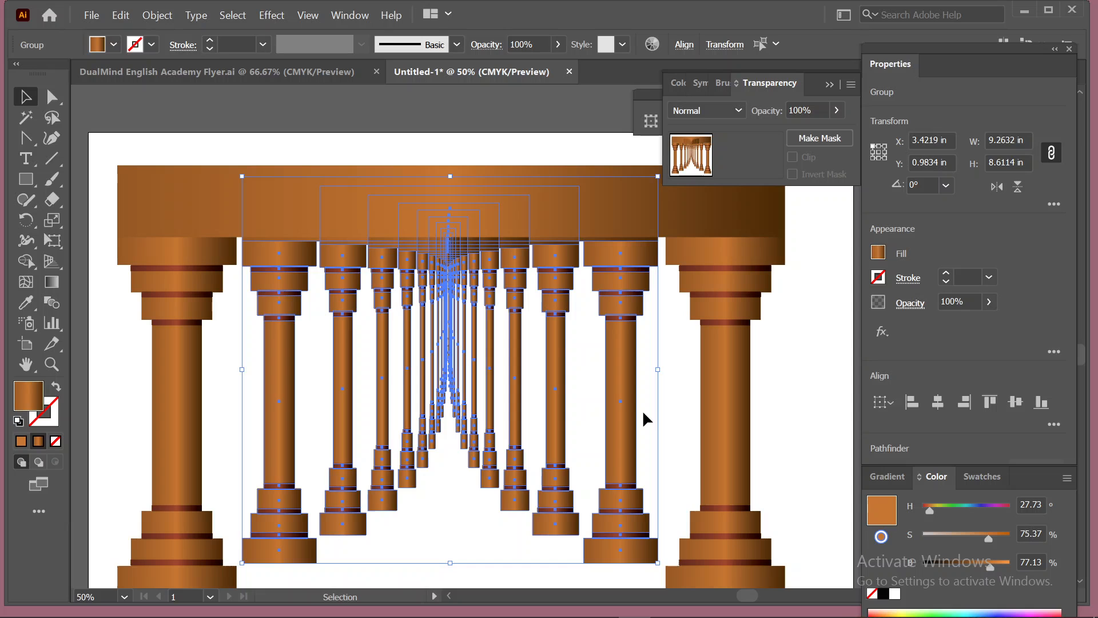
key("Delete")
left_click_drag(419, 288, 485, 326)
key("Delete")
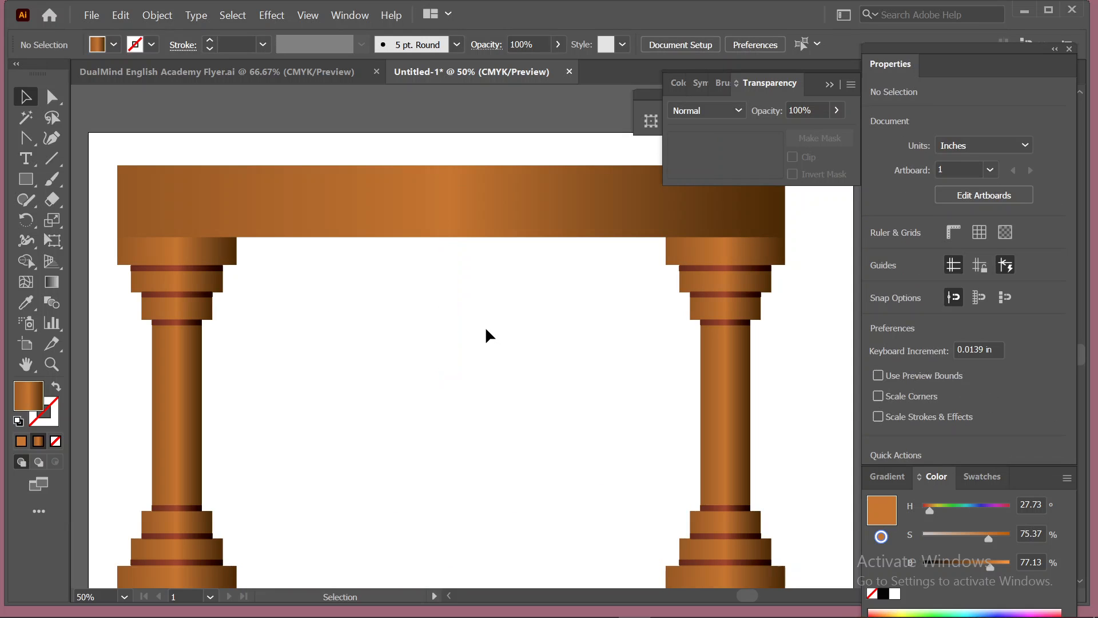
Step: Try scaling a copy of the archway to about 8.50 × 7.33 in around a point between the column bases, repeating the transformation repeatedly
left_click(328, 218)
key("s")
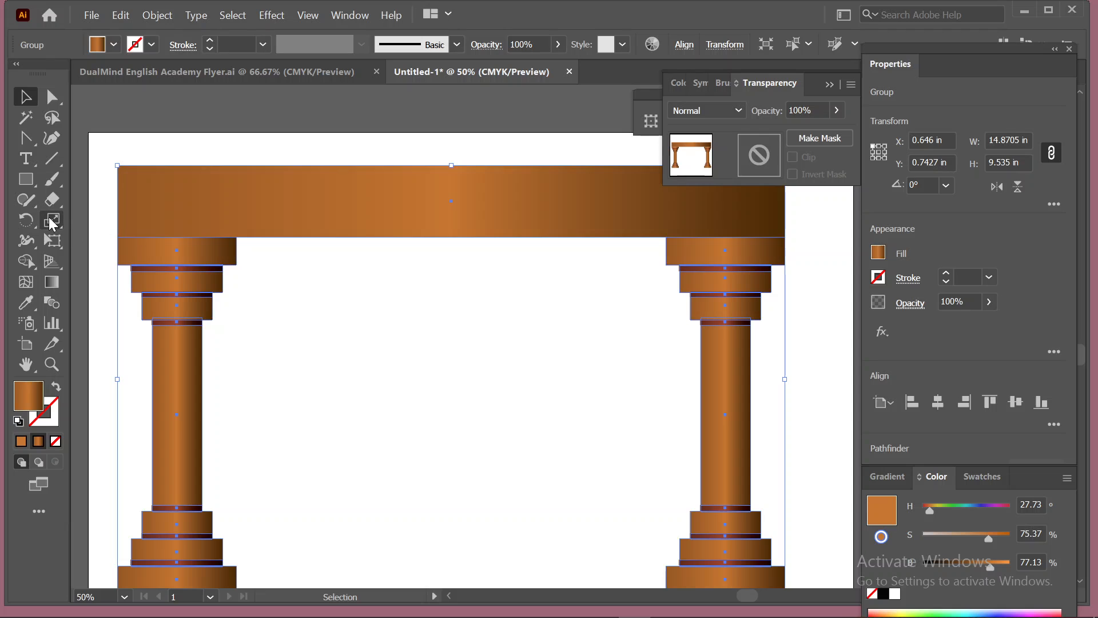
scroll(439, 572, "down", 1)
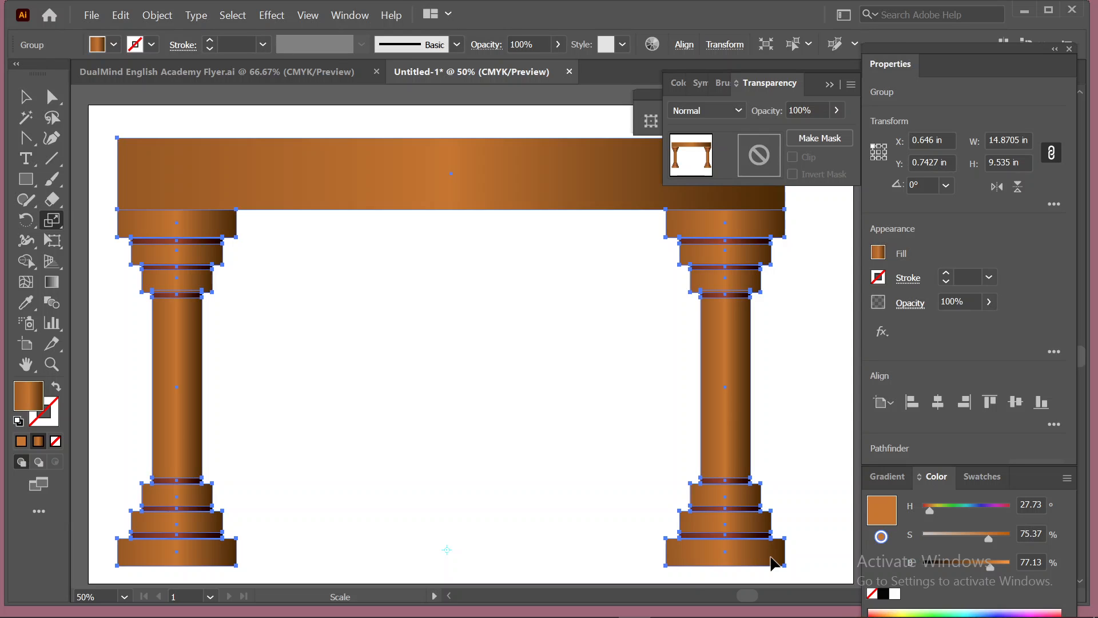
left_click_drag(774, 562, 636, 543)
key("ctrl+d")
key("ctrl+d")
key("ctrl+d")
key("ctrl+d")
key("ctrl+d")
key("ctrl+d")
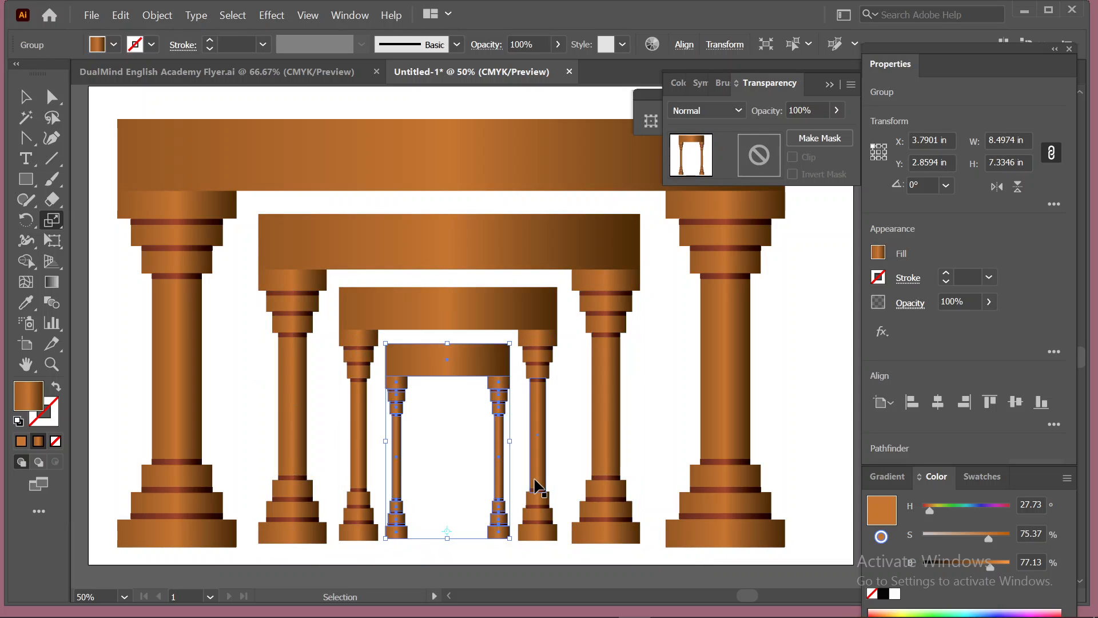
scroll(540, 469, "down", 3)
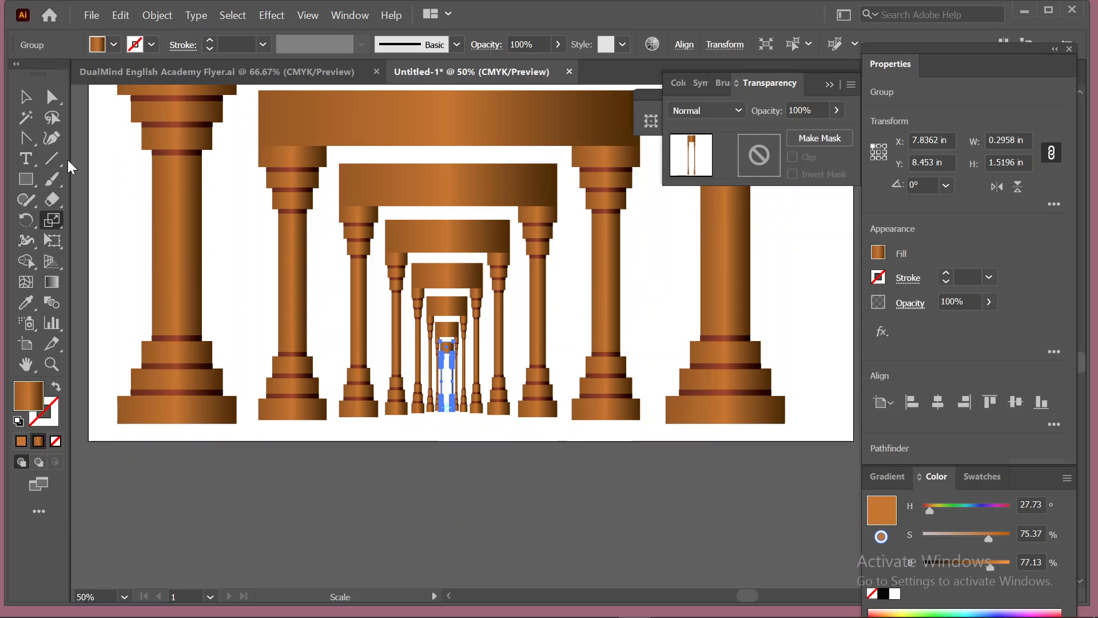
left_click(25, 96)
left_click(405, 457)
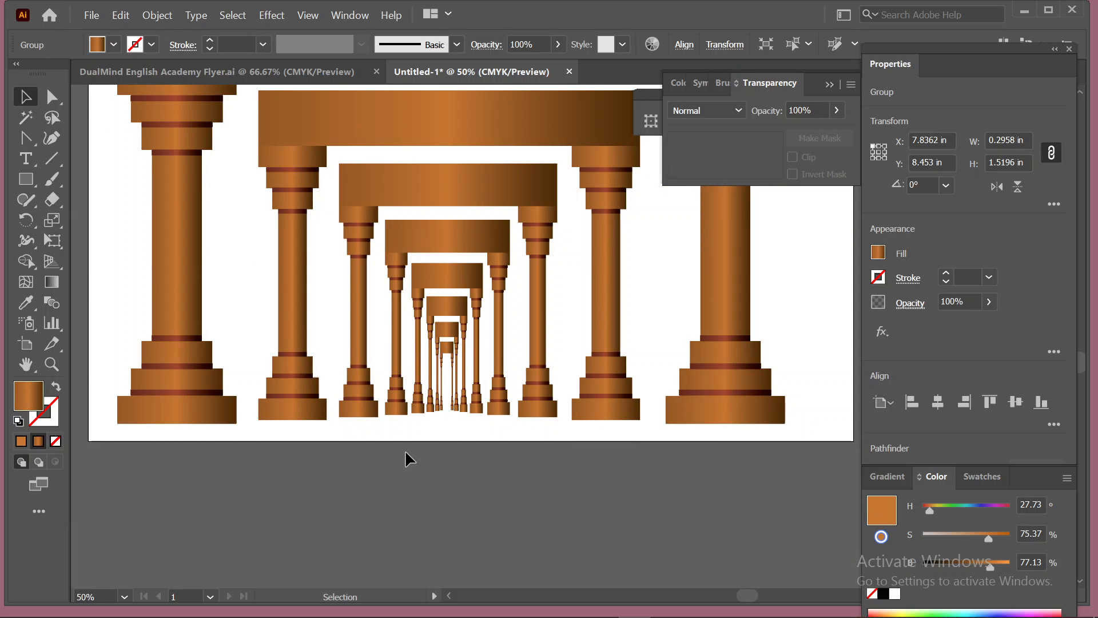
scroll(366, 445, "up", 1)
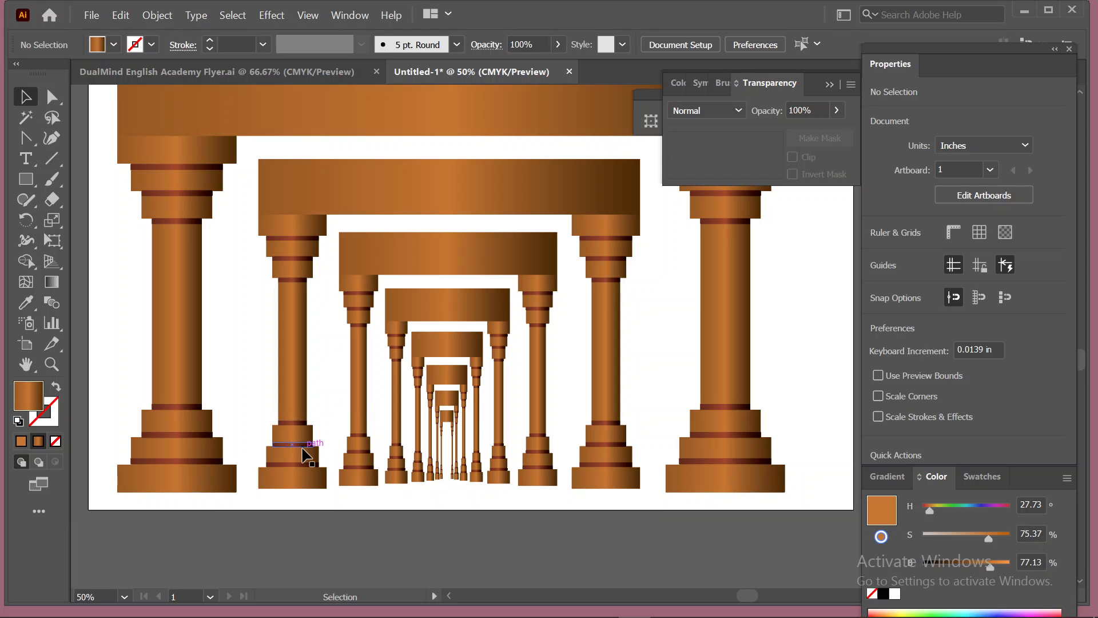
Step: Undo the scaled copies made around the point between the column bases, leaving only the large archway
key("ctrl+z")
key("ctrl+z")
key("ctrl+z")
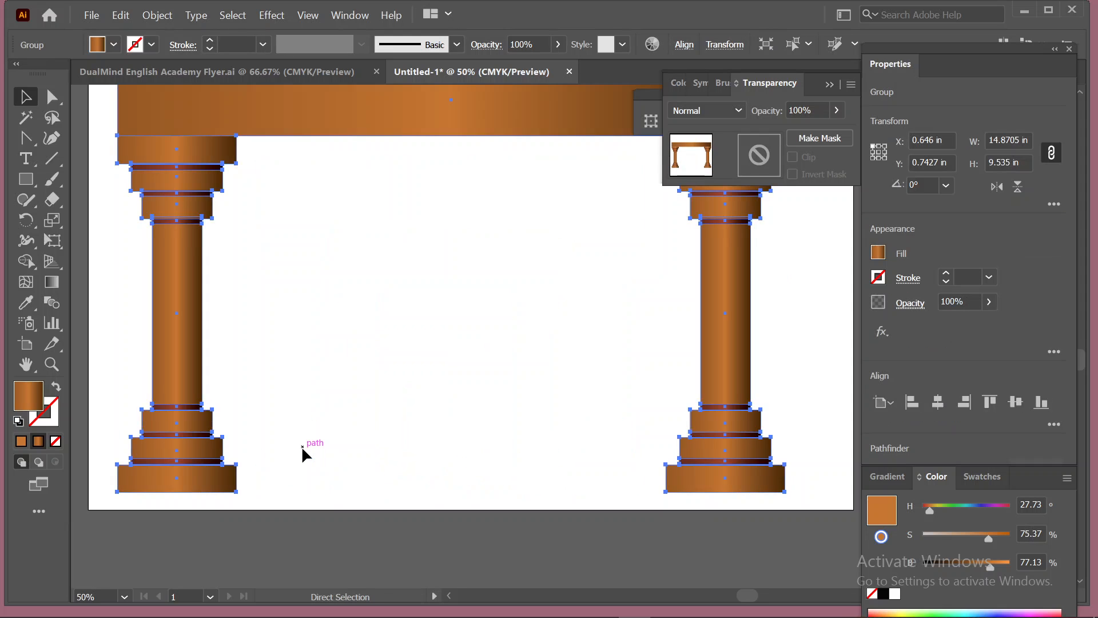
Step: Try scaling a copy of the archway to about 11.06 × 6.98 in around a point just inside the left column, repeating the transformation repeatedly
left_click(52, 219)
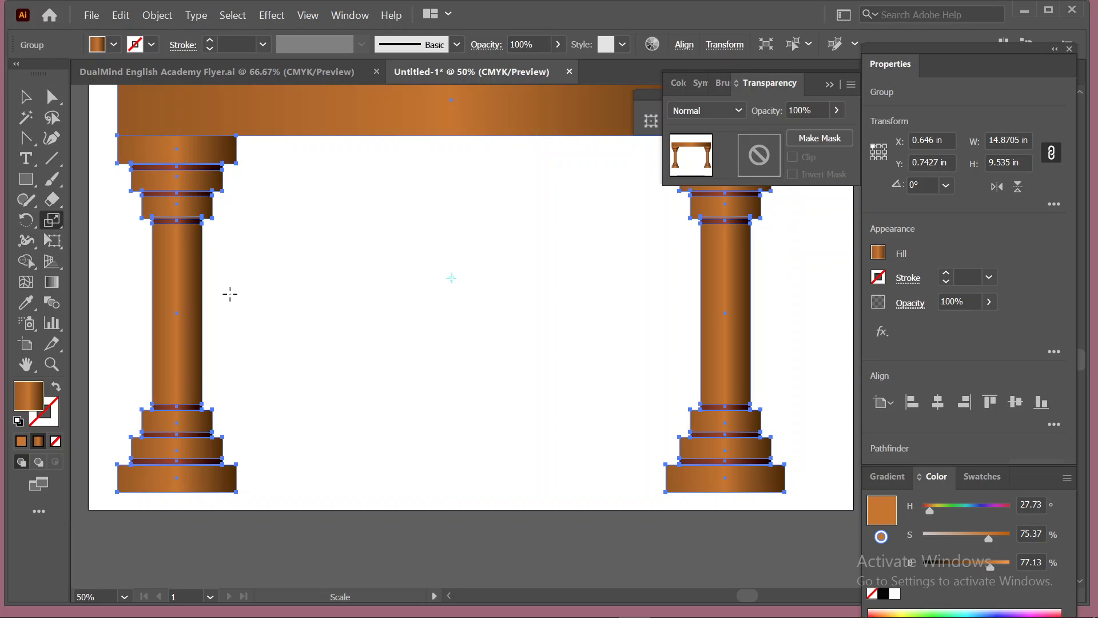
left_click(215, 294)
scroll(299, 359, "up", 2)
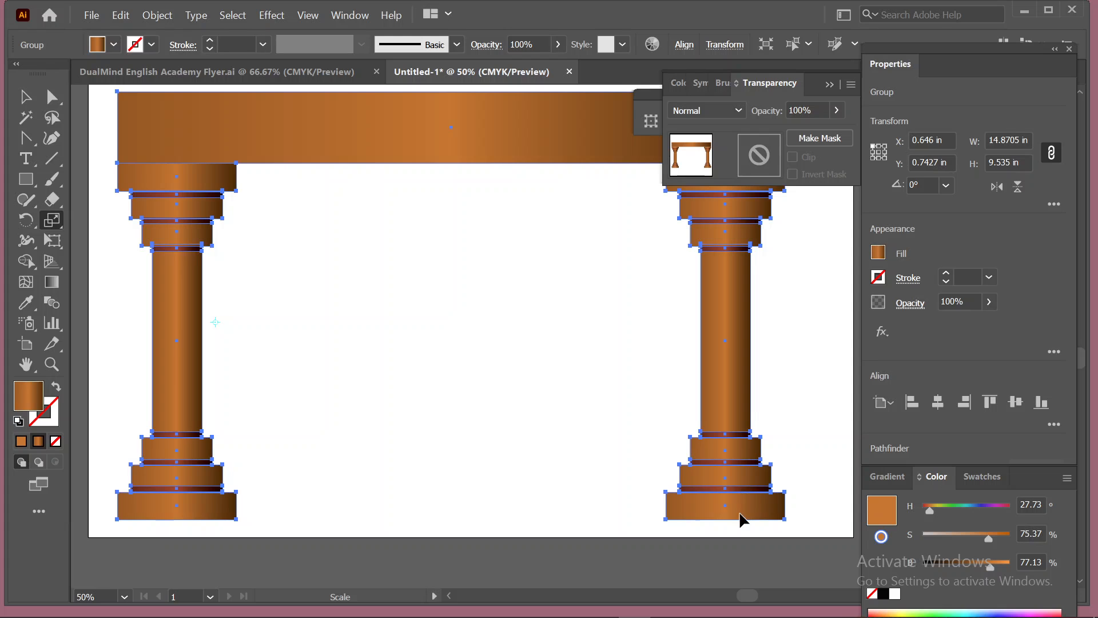
left_click_drag(741, 519, 607, 462)
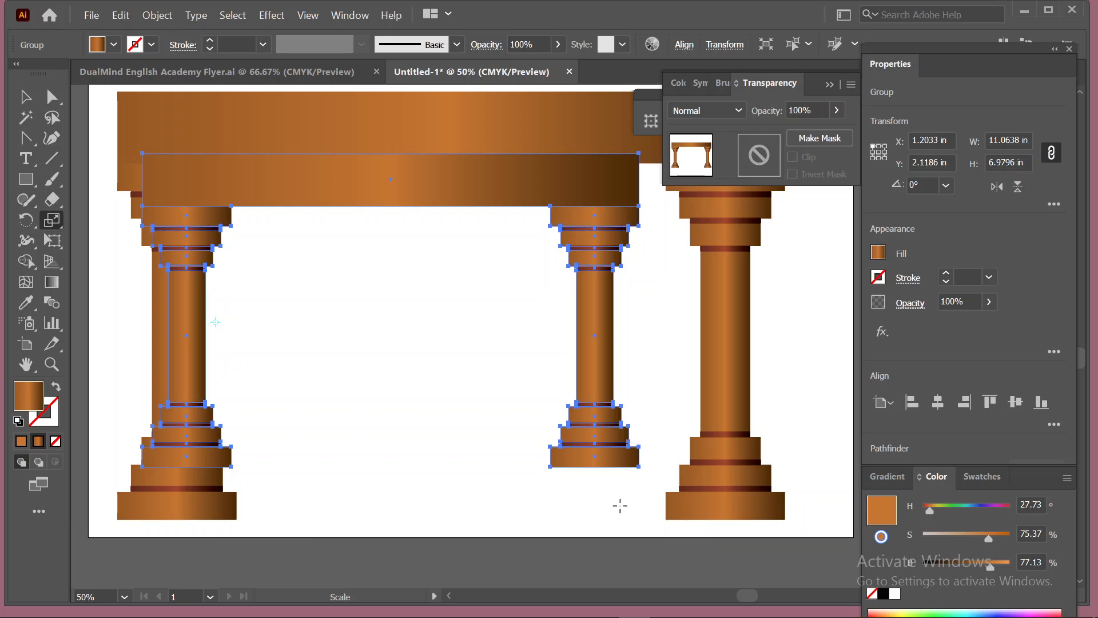
key("ctrl+d")
key("ctrl+d")
key("ctrl+d")
key("ctrl+d")
key("ctrl+d")
key("ctrl+d")
key("ctrl+d")
key("ctrl+d")
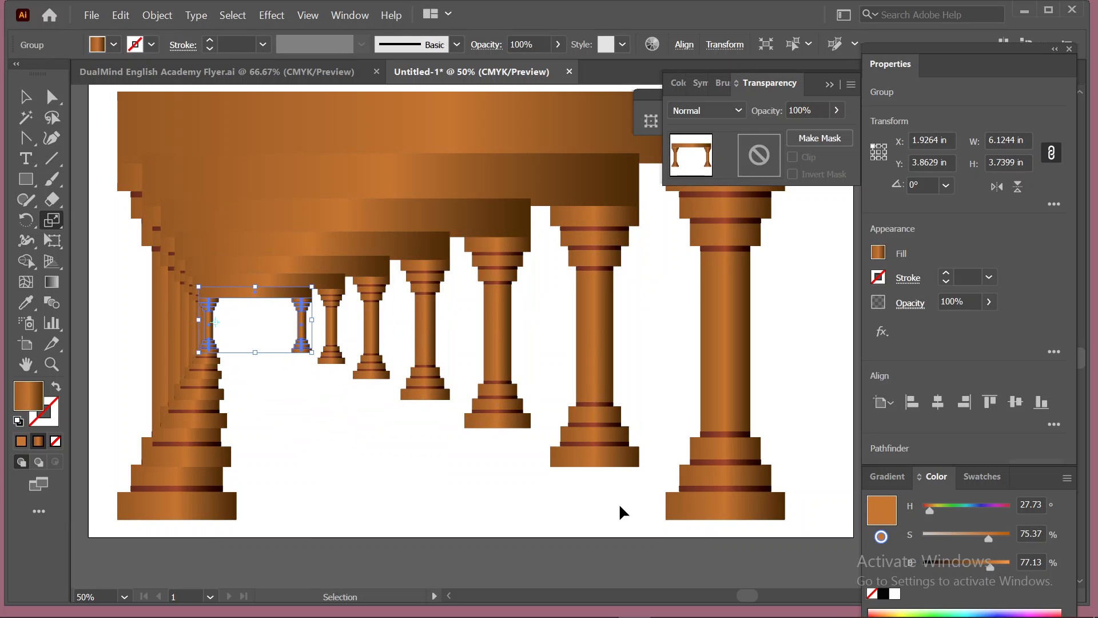
key("ctrl+d")
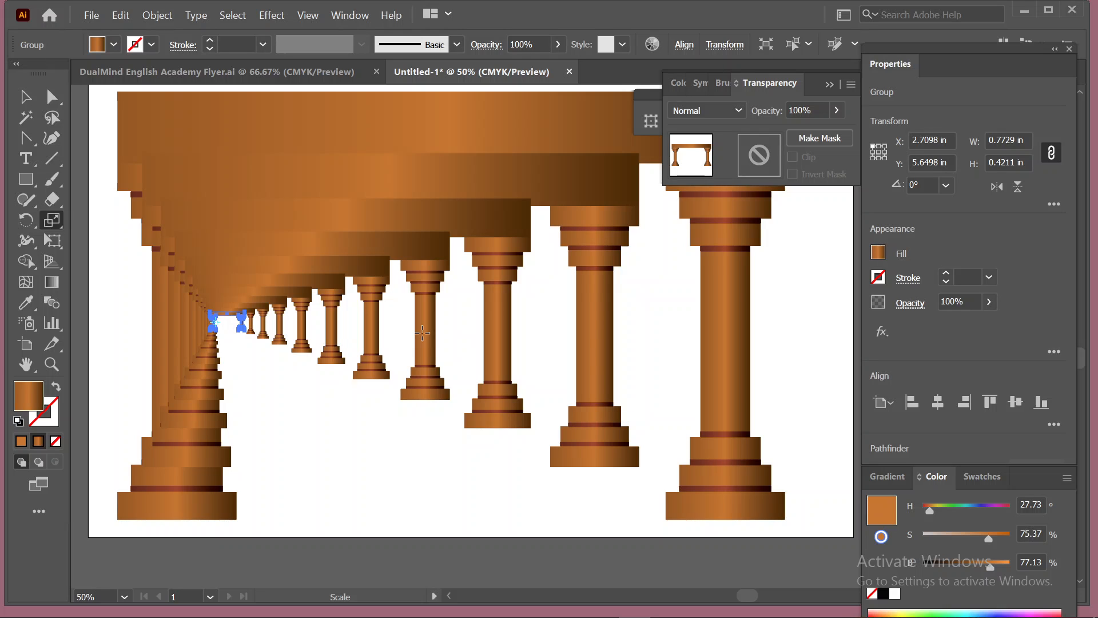
Step: Undo every scaled archway copy converging beside the left column
key("ctrl")
key("ctrl+z")
key("ctrl+z")
key("ctrl+z")
key("ctrl+z")
key("ctrl+z")
key("ctrl+z")
key("ctrl+z")
key("ctrl+z")
key("ctrl+z")
key("ctrl+z")
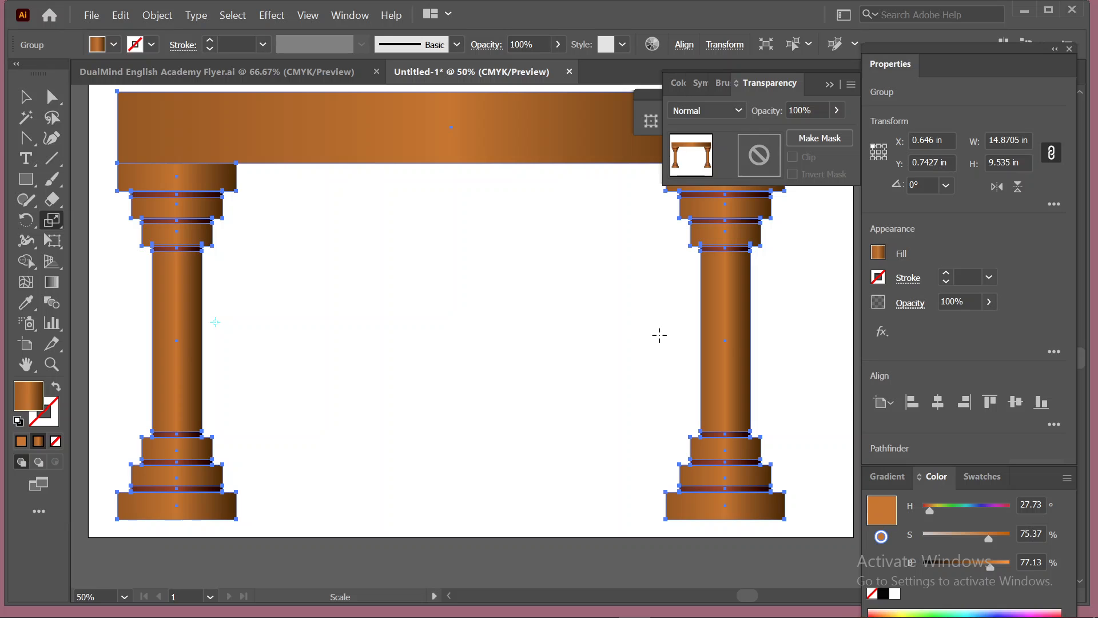
Step: Scale a copy of the archway to about 13.13 × 8.48 in around a mid-height point beside the right column, repeating down to about 0.40 × 0.32 in
left_click(659, 335)
left_click_drag(184, 405, 245, 403)
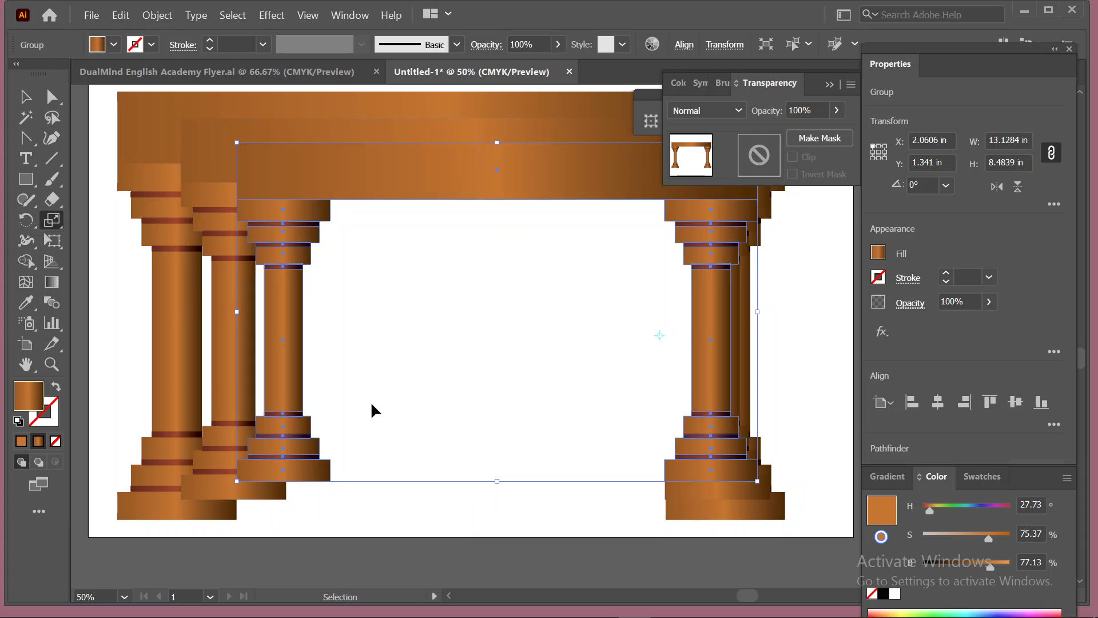
key("ctrl+d")
key("ctrl+d")
key("ctrl+d")
key("ctrl+d")
key("ctrl+d")
key("ctrl+d")
key("ctrl+d")
key("ctrl+d")
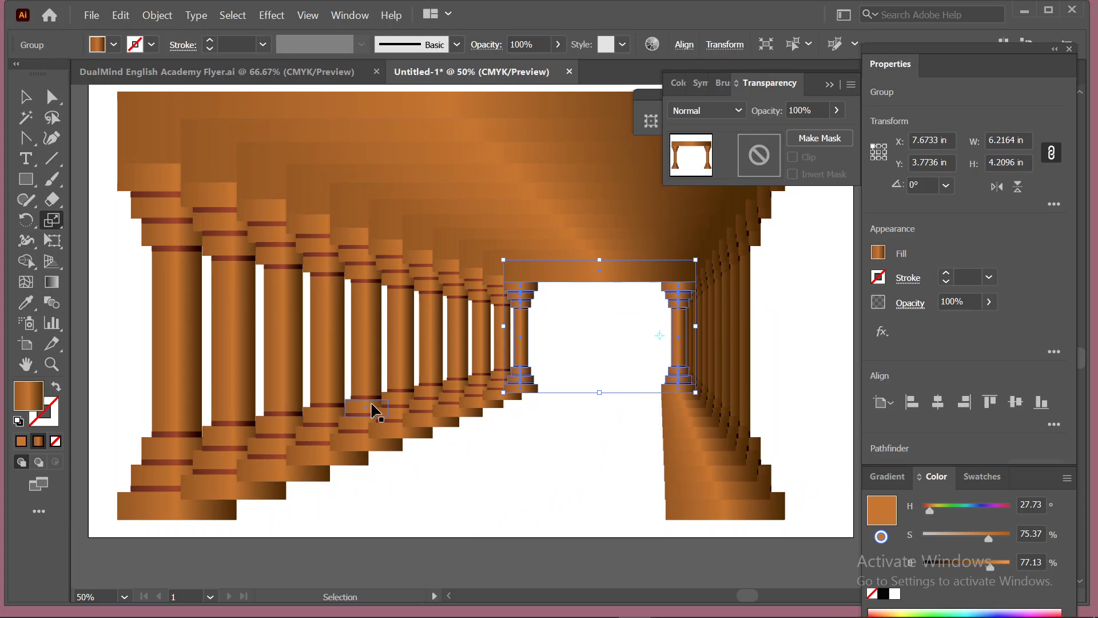
key("ctrl+d")
key("ctrl+d")
key("ctrl+d")
key("ctrl+d")
key("ctrl+d")
key("ctrl+d")
key("ctrl+d")
key("ctrl+d")
key("ctrl+d")
key("ctrl+d")
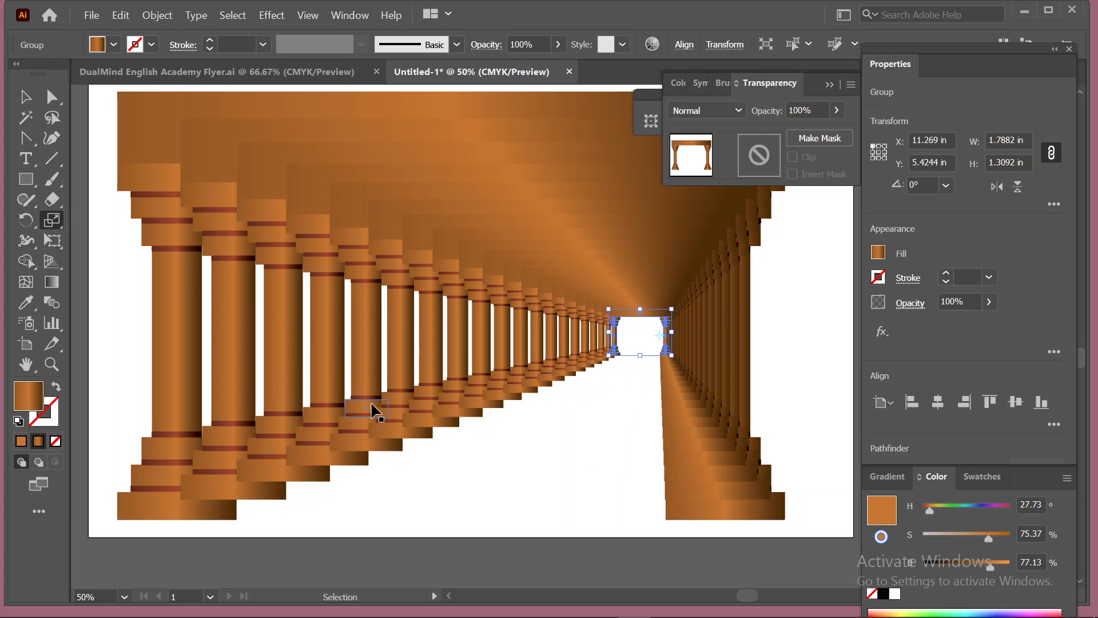
key("ctrl+d")
key("ctrl+d")
key("ctrl+d")
key("ctrl+d")
key("ctrl+d")
key("ctrl+d")
key("ctrl+d")
key("ctrl+d")
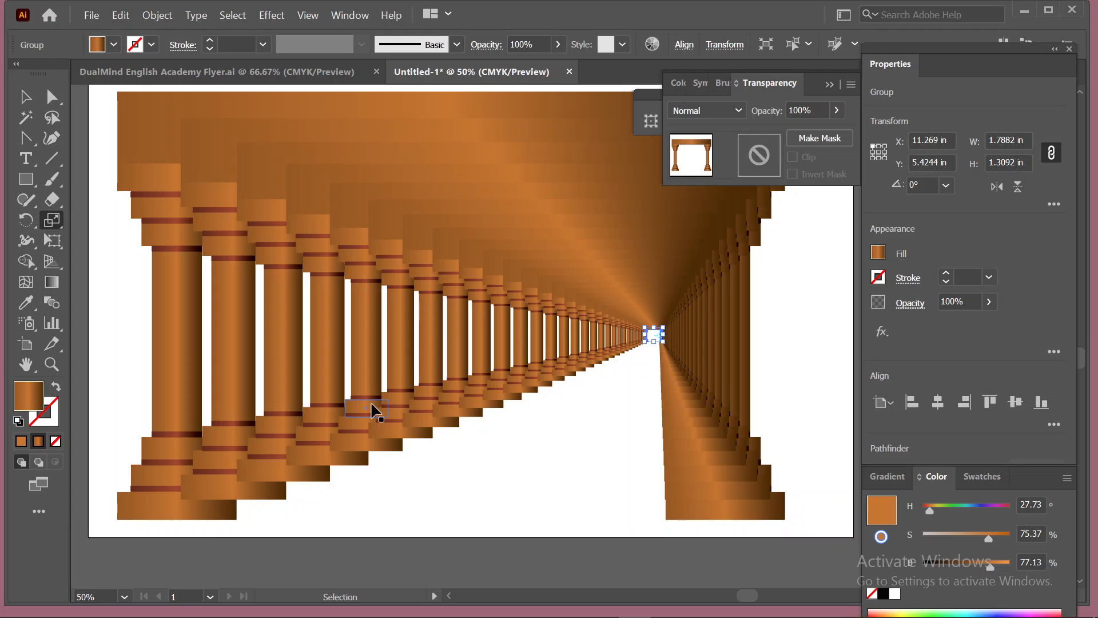
key("ctrl+d")
key("ctrl+d")
key("ctrl+d")
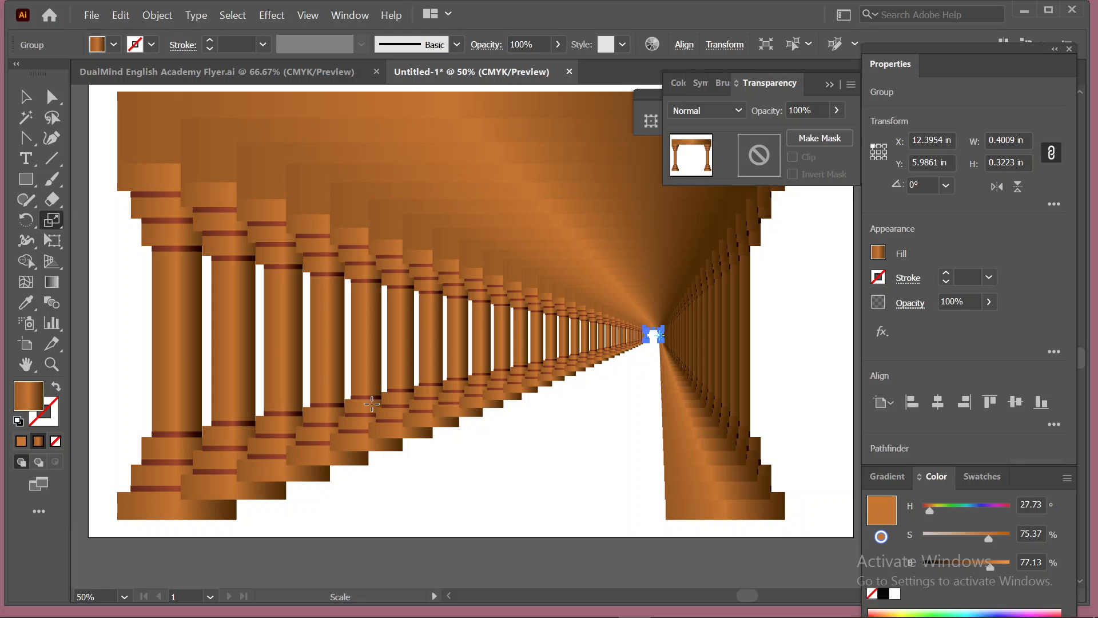
Step: Select the scaled archway copies inside the large front archway and send them backward behind it
left_click(21, 96)
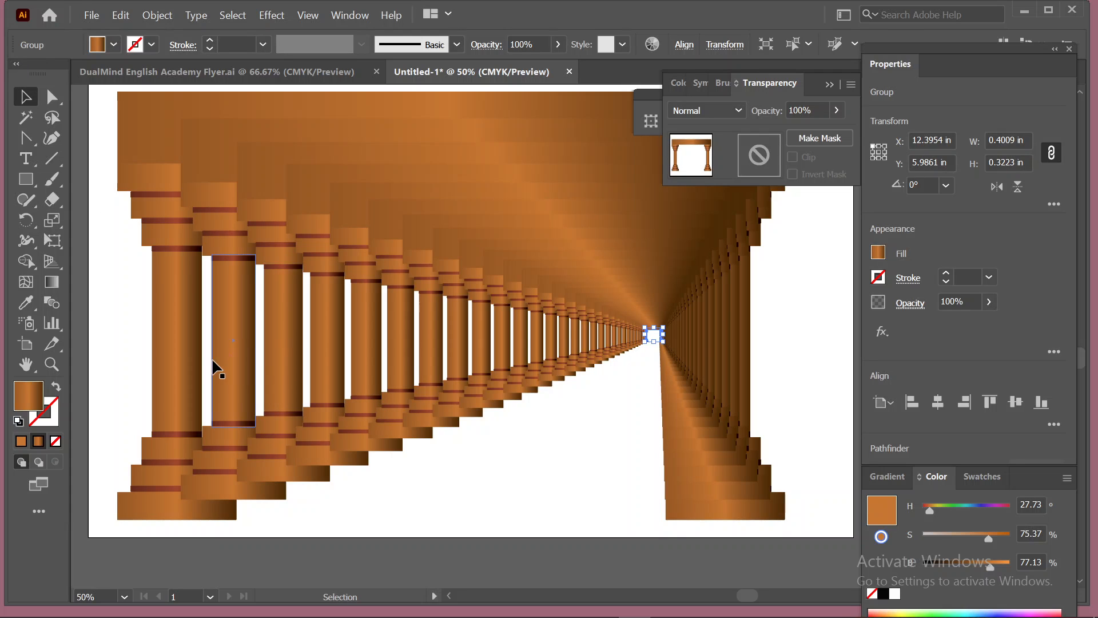
left_click_drag(206, 362, 650, 329)
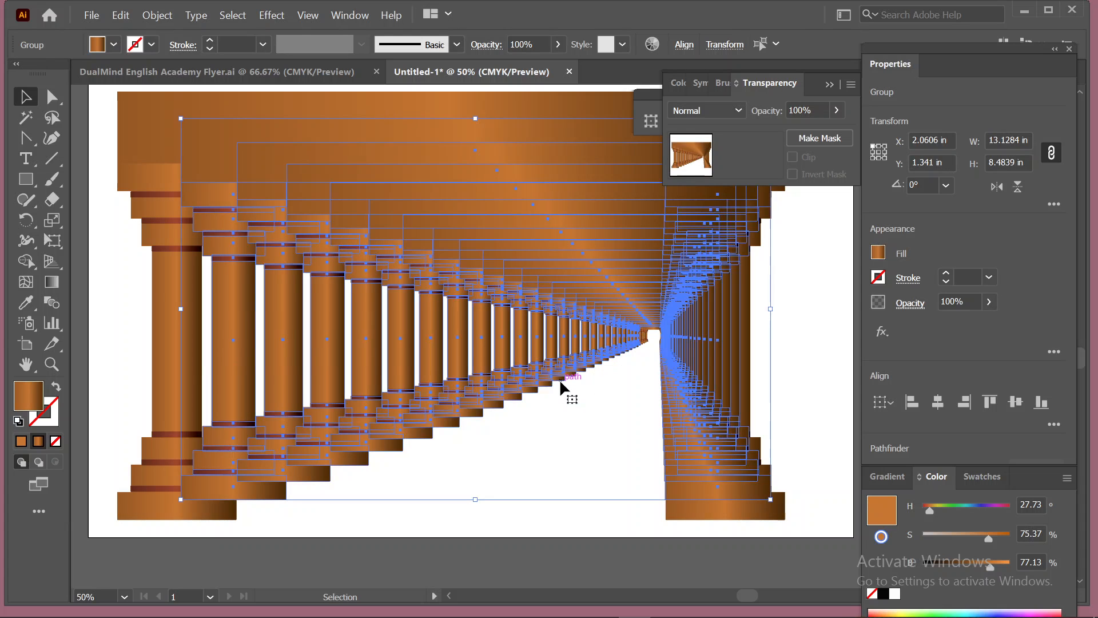
key("ctrl")
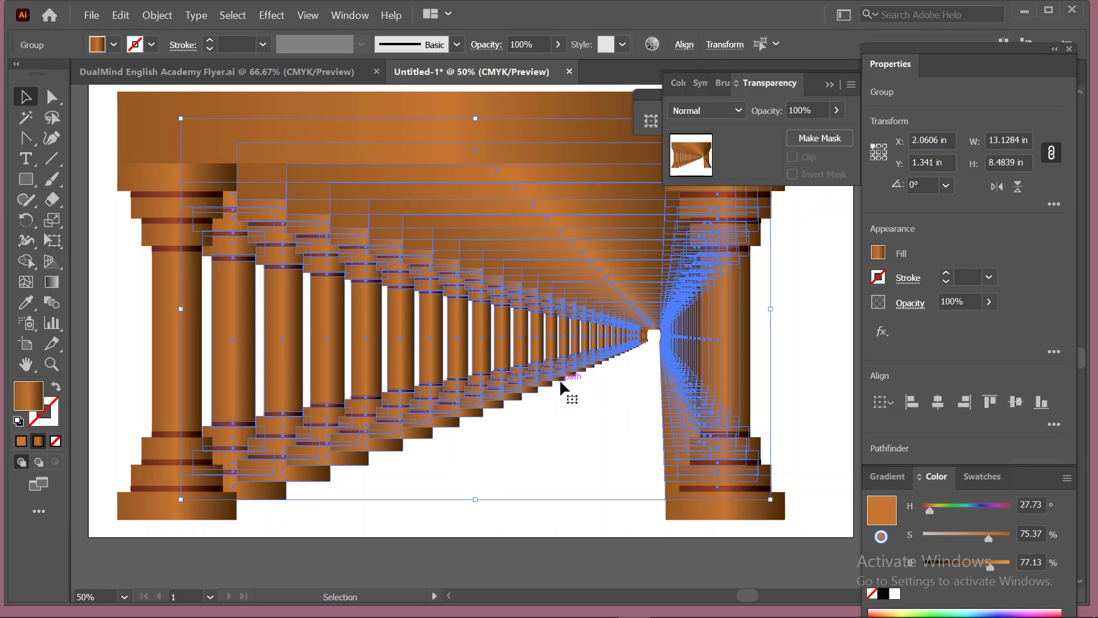
Step: Remove the two outermost copies from the selection one at a time, sending the remaining archways backward after each, and deselect
left_click(223, 327, "shift")
left_click(342, 383, "shift")
key("ctrl")
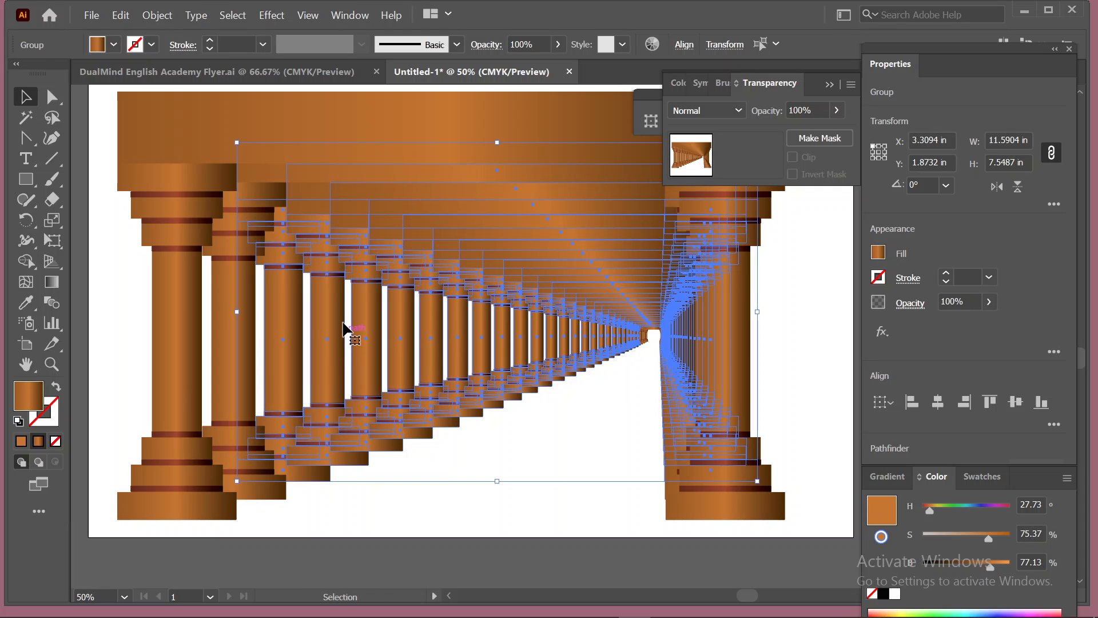
left_click(281, 332, "shift")
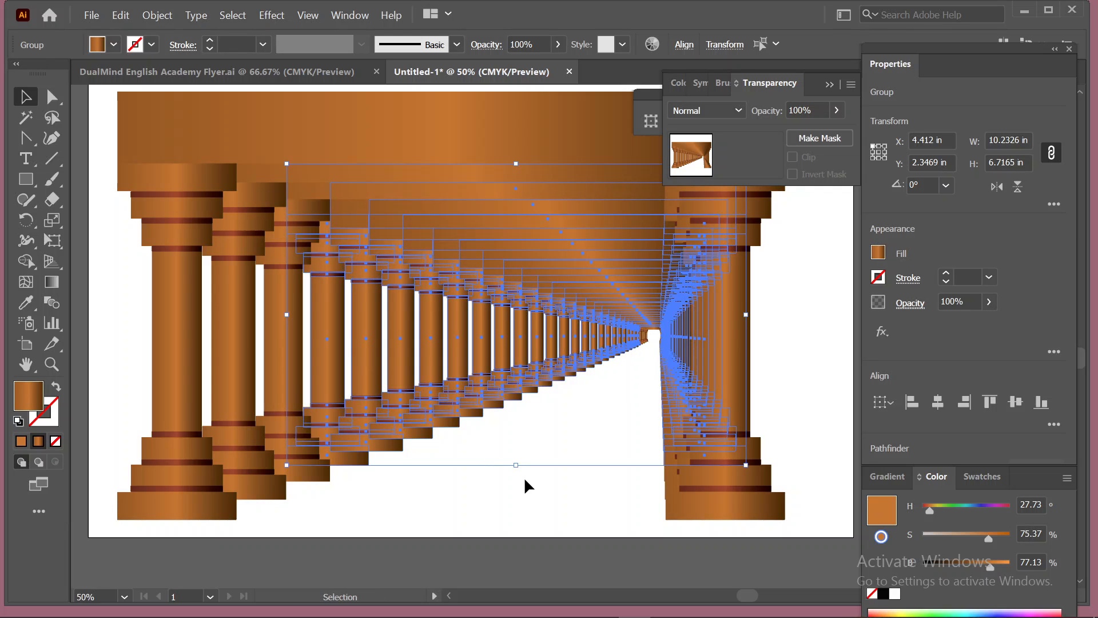
left_click(113, 258)
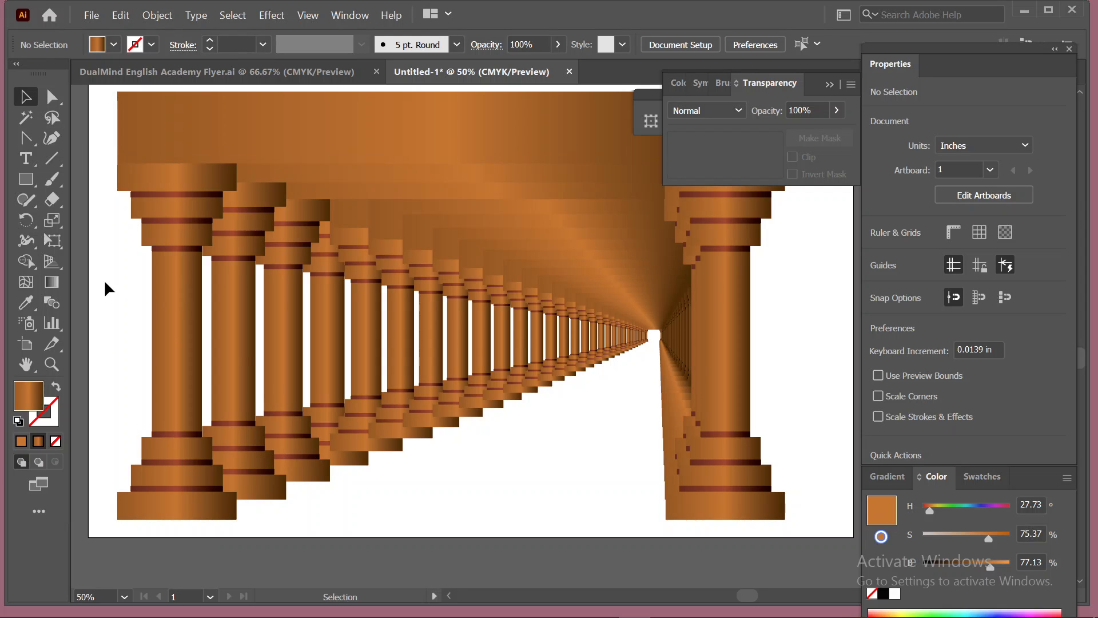
left_click_drag(125, 297, 759, 325)
left_click(812, 298)
Step: Minimize Illustrator, briefly open and minimize the Firefox window, and switch to OBS Studio
left_click(1024, 11)
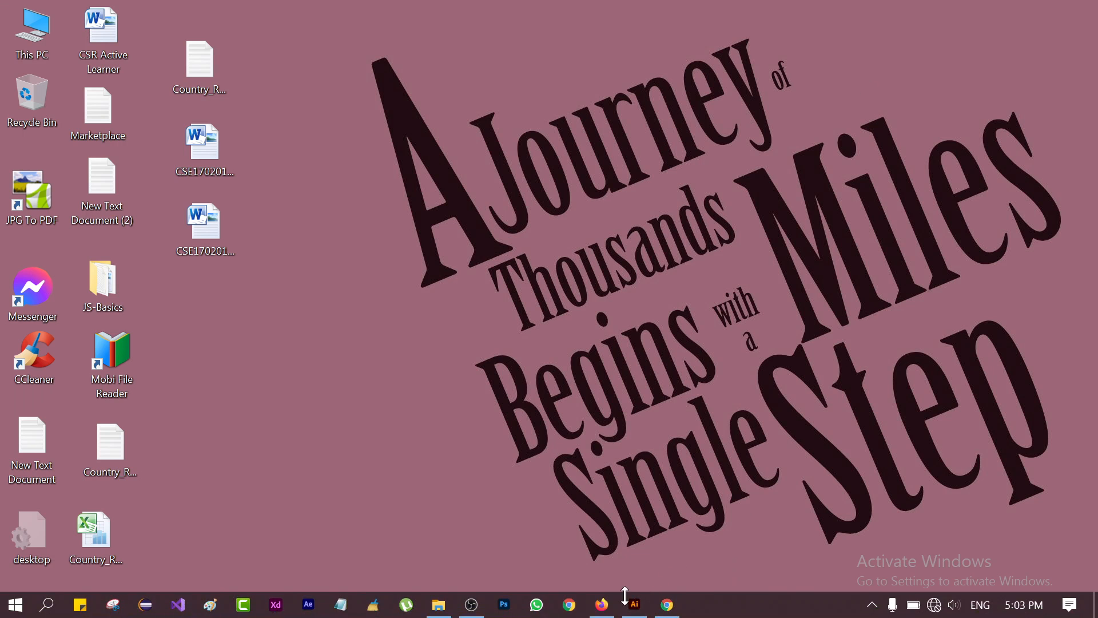
left_click(611, 607)
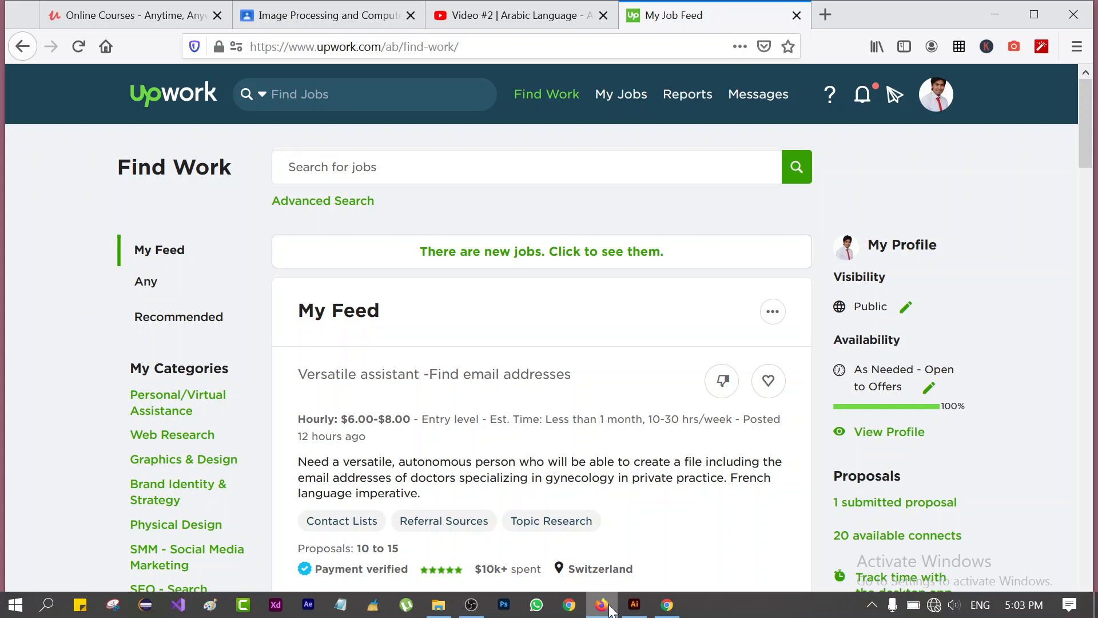
left_click(982, 18)
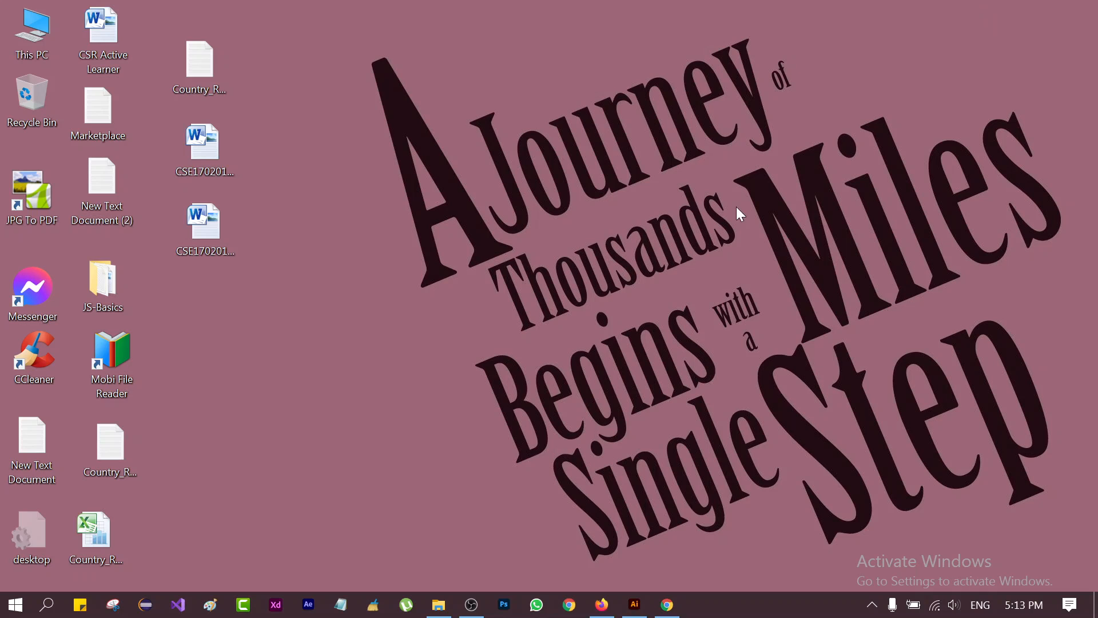
left_click(471, 604)
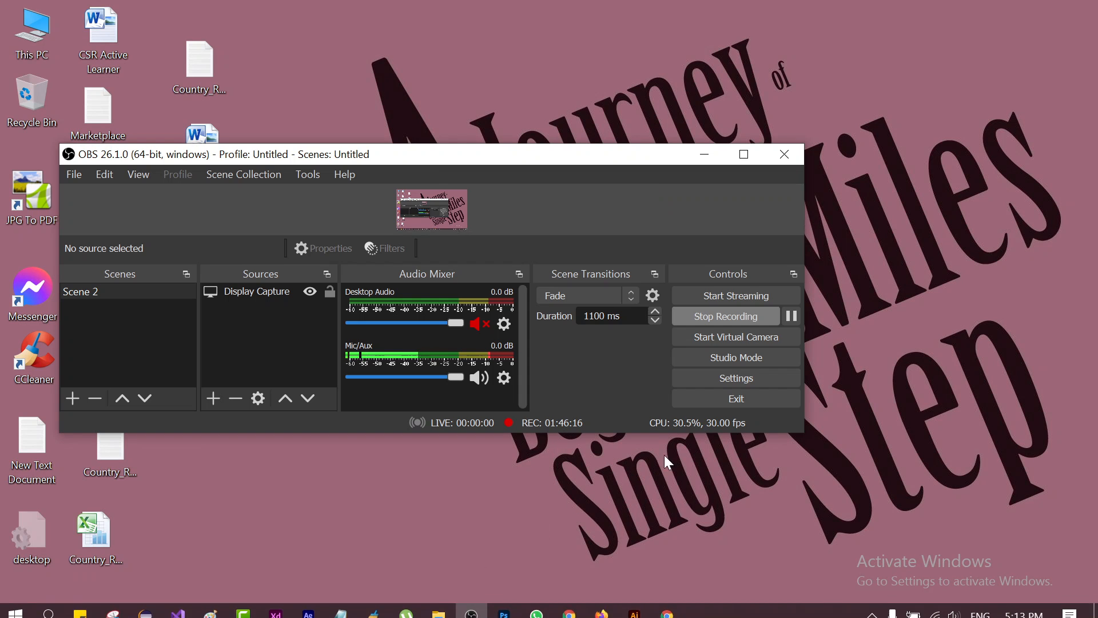